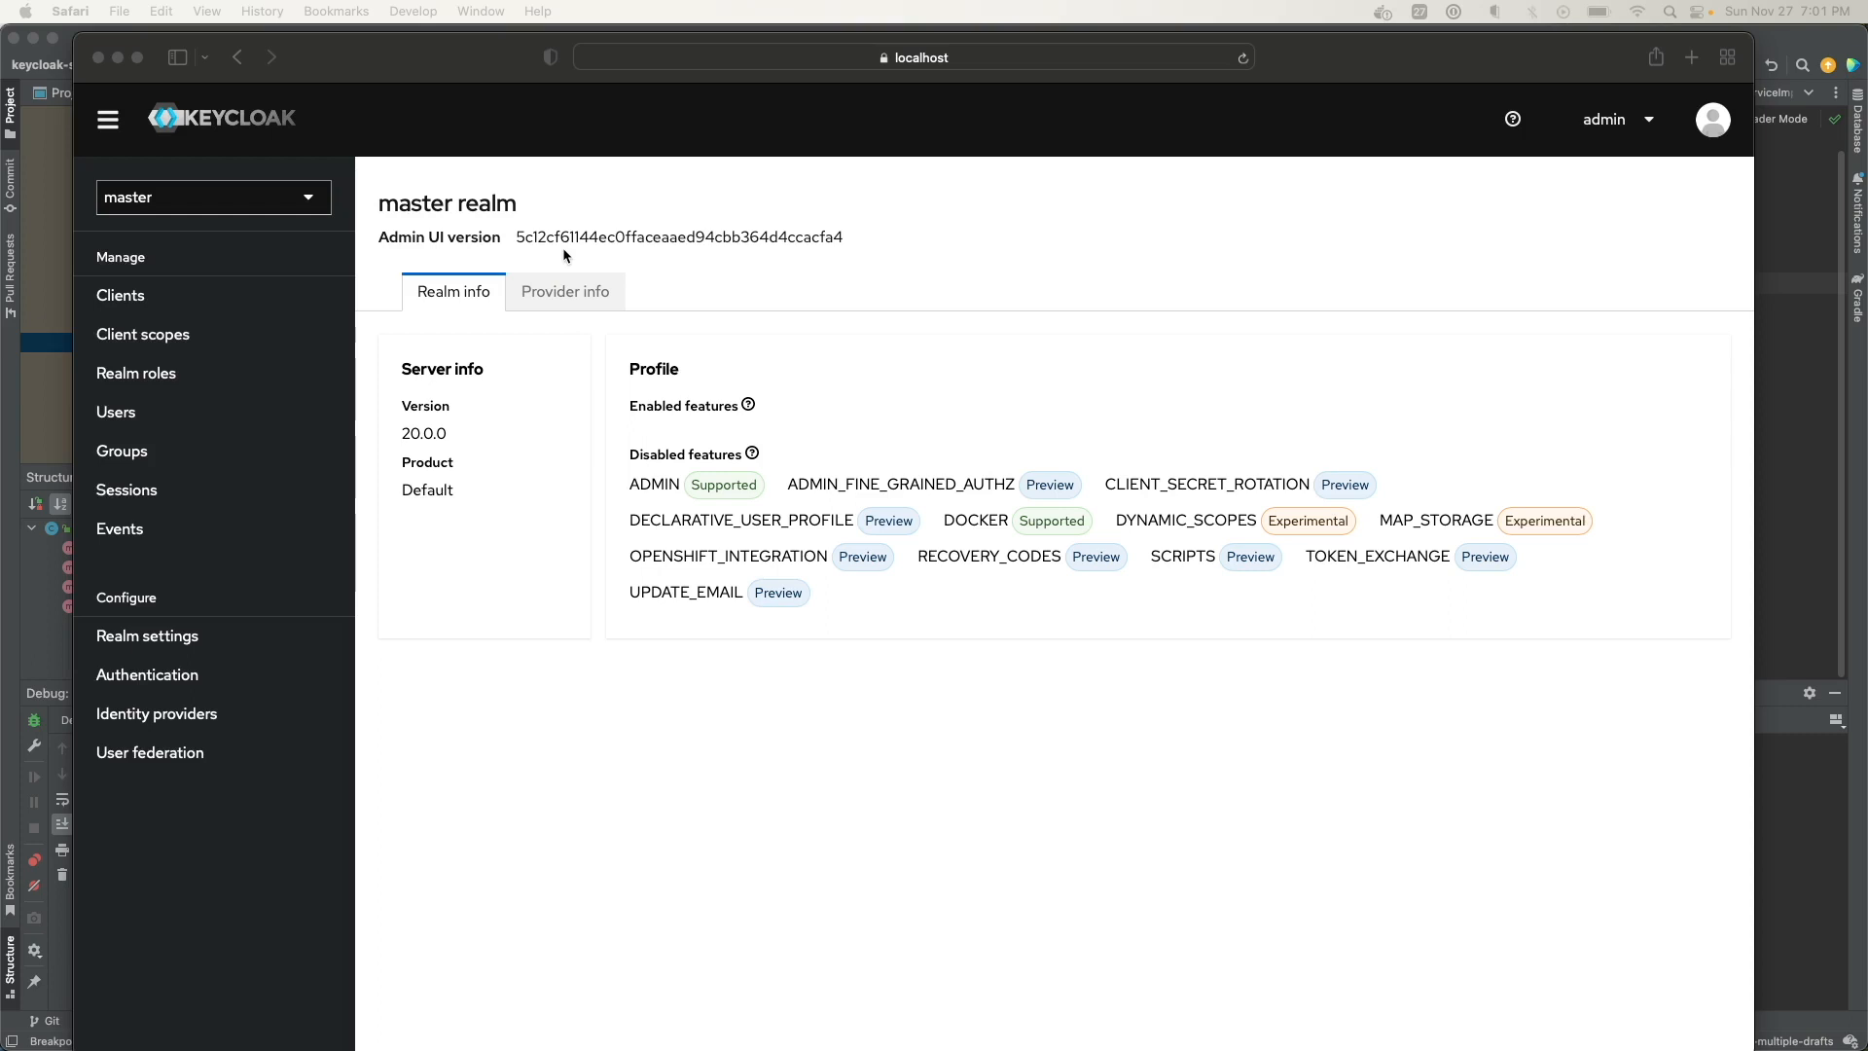
On the master realm info page, check the Enabled features help, then open Provider info
click(523, 207)
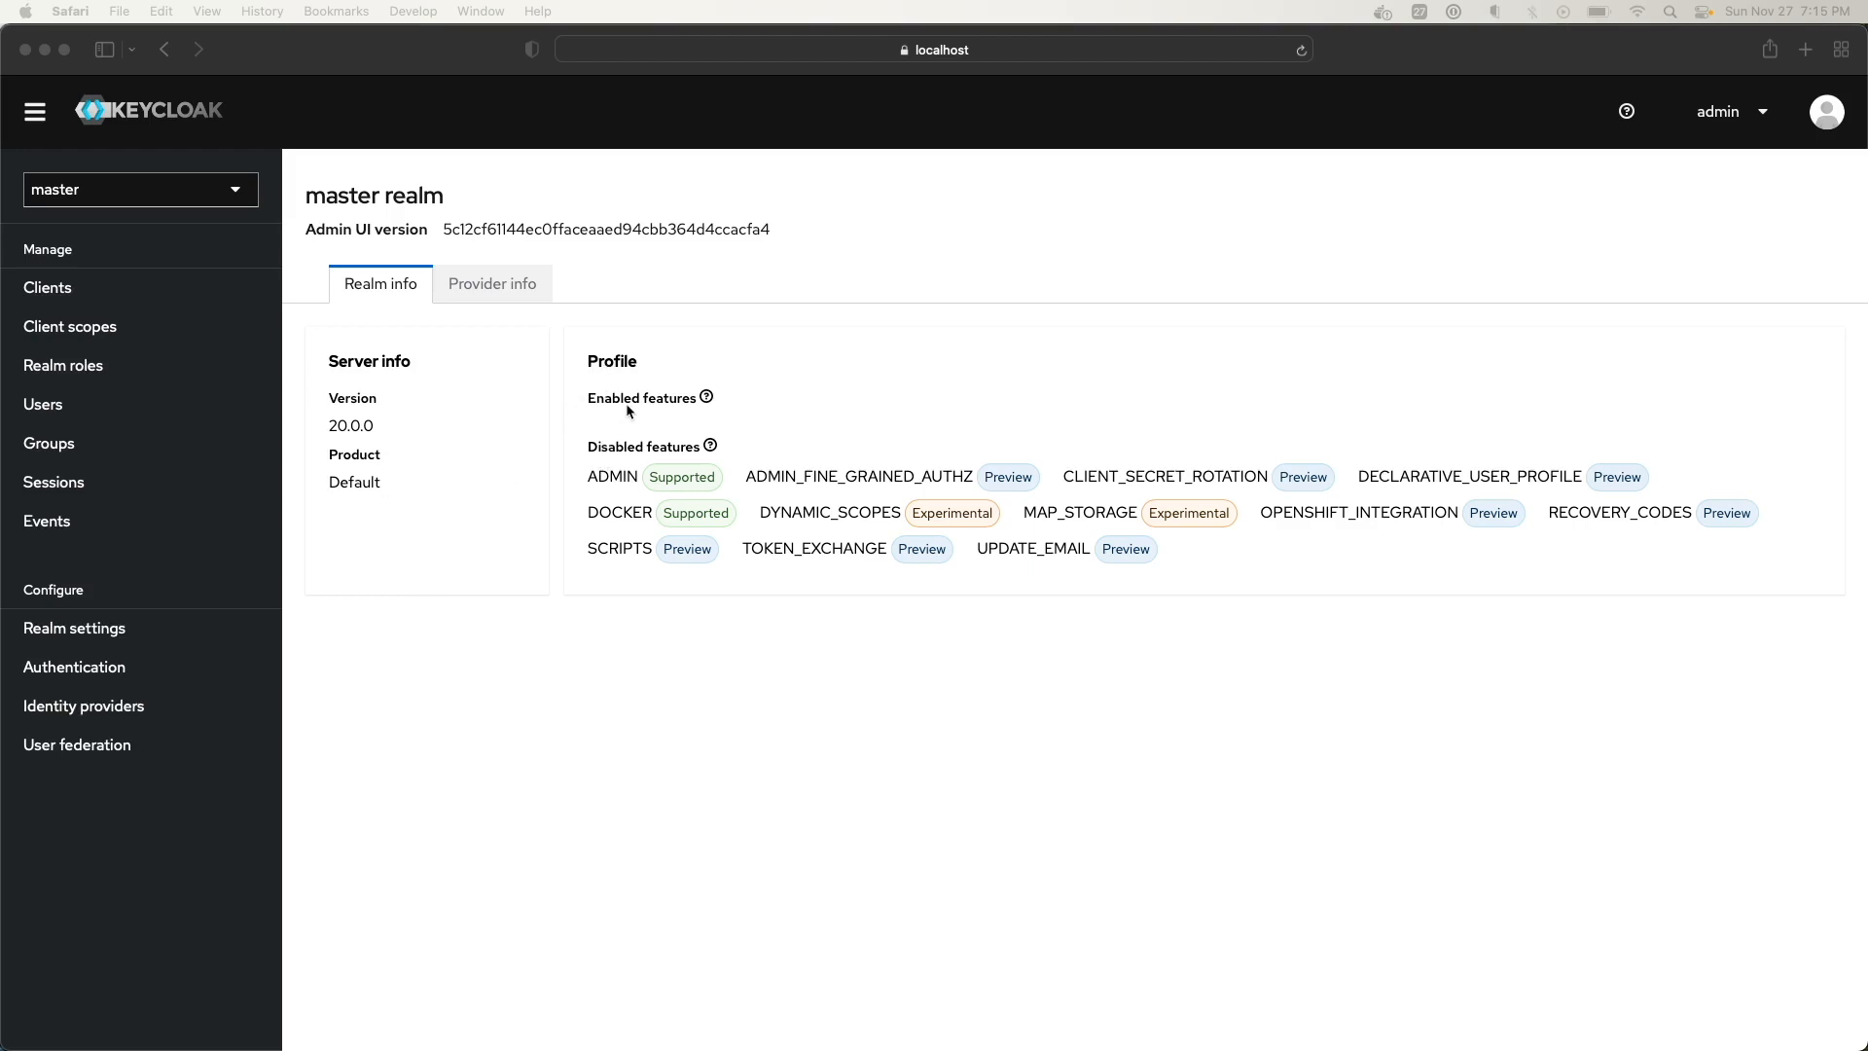
click(722, 398)
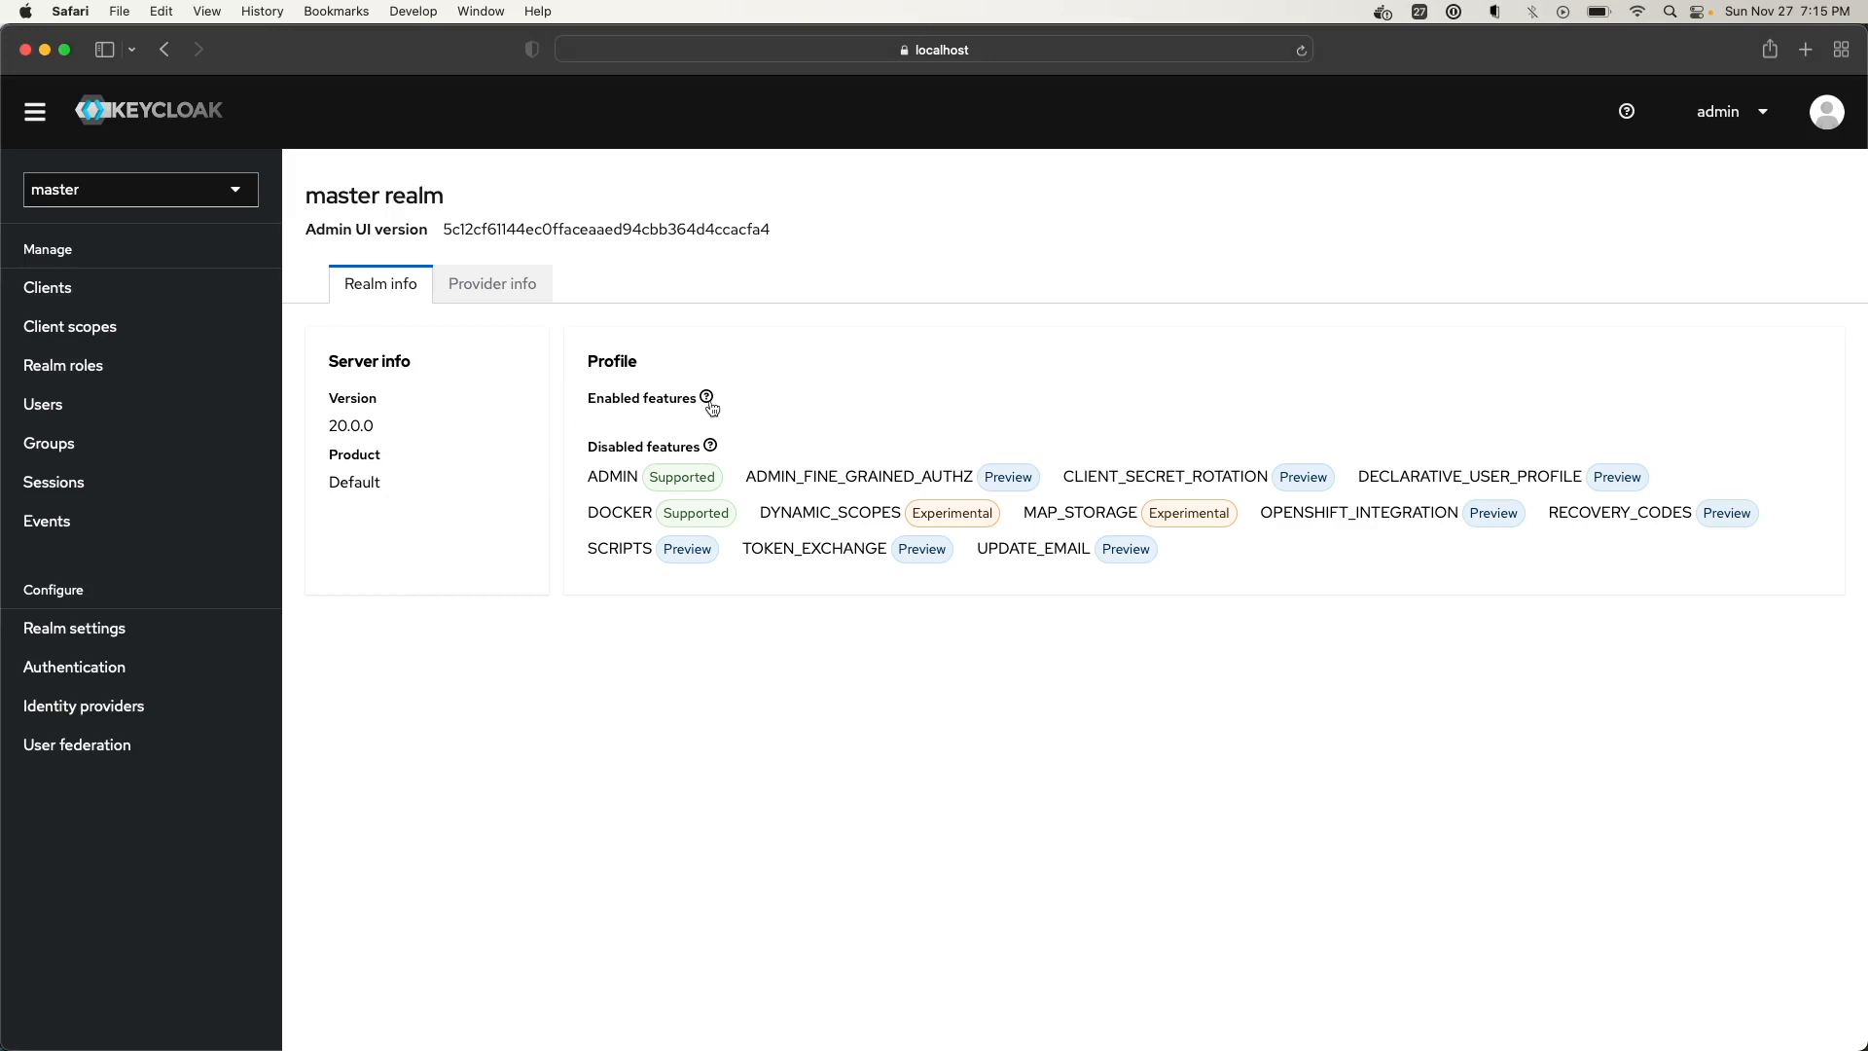
click(707, 400)
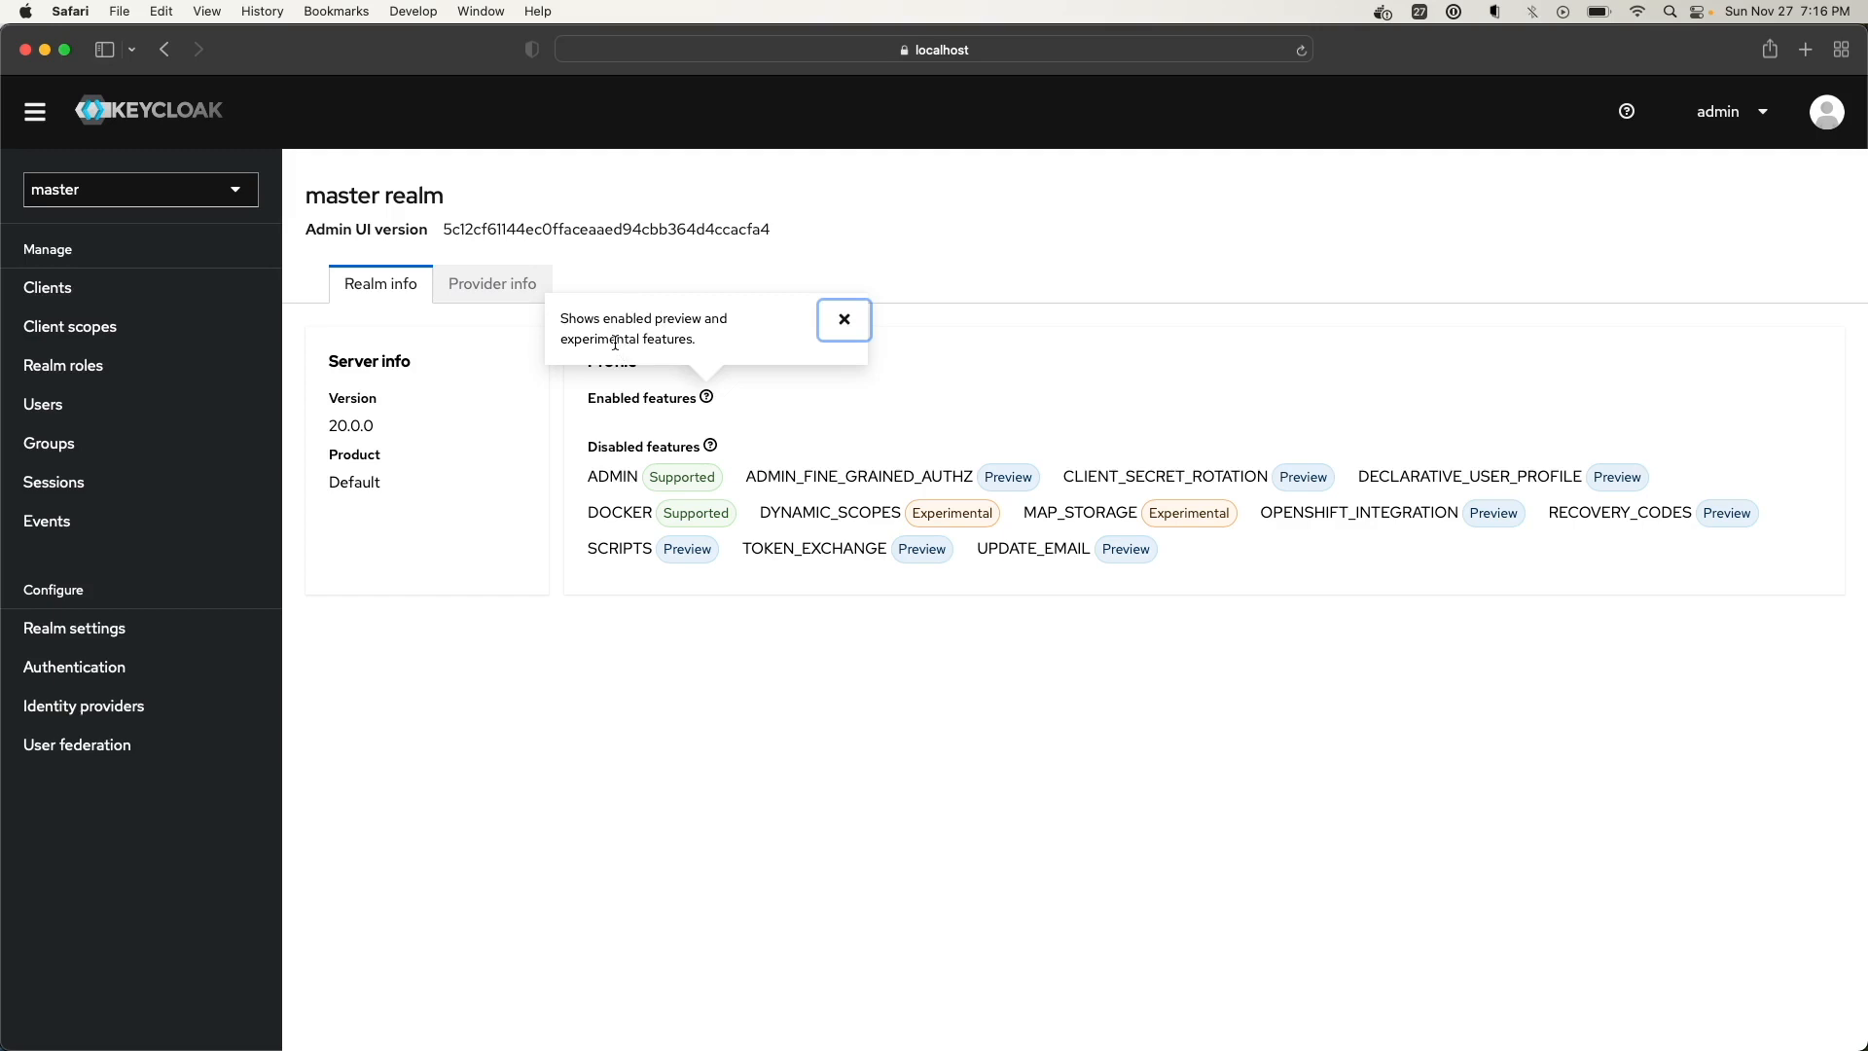
click(796, 416)
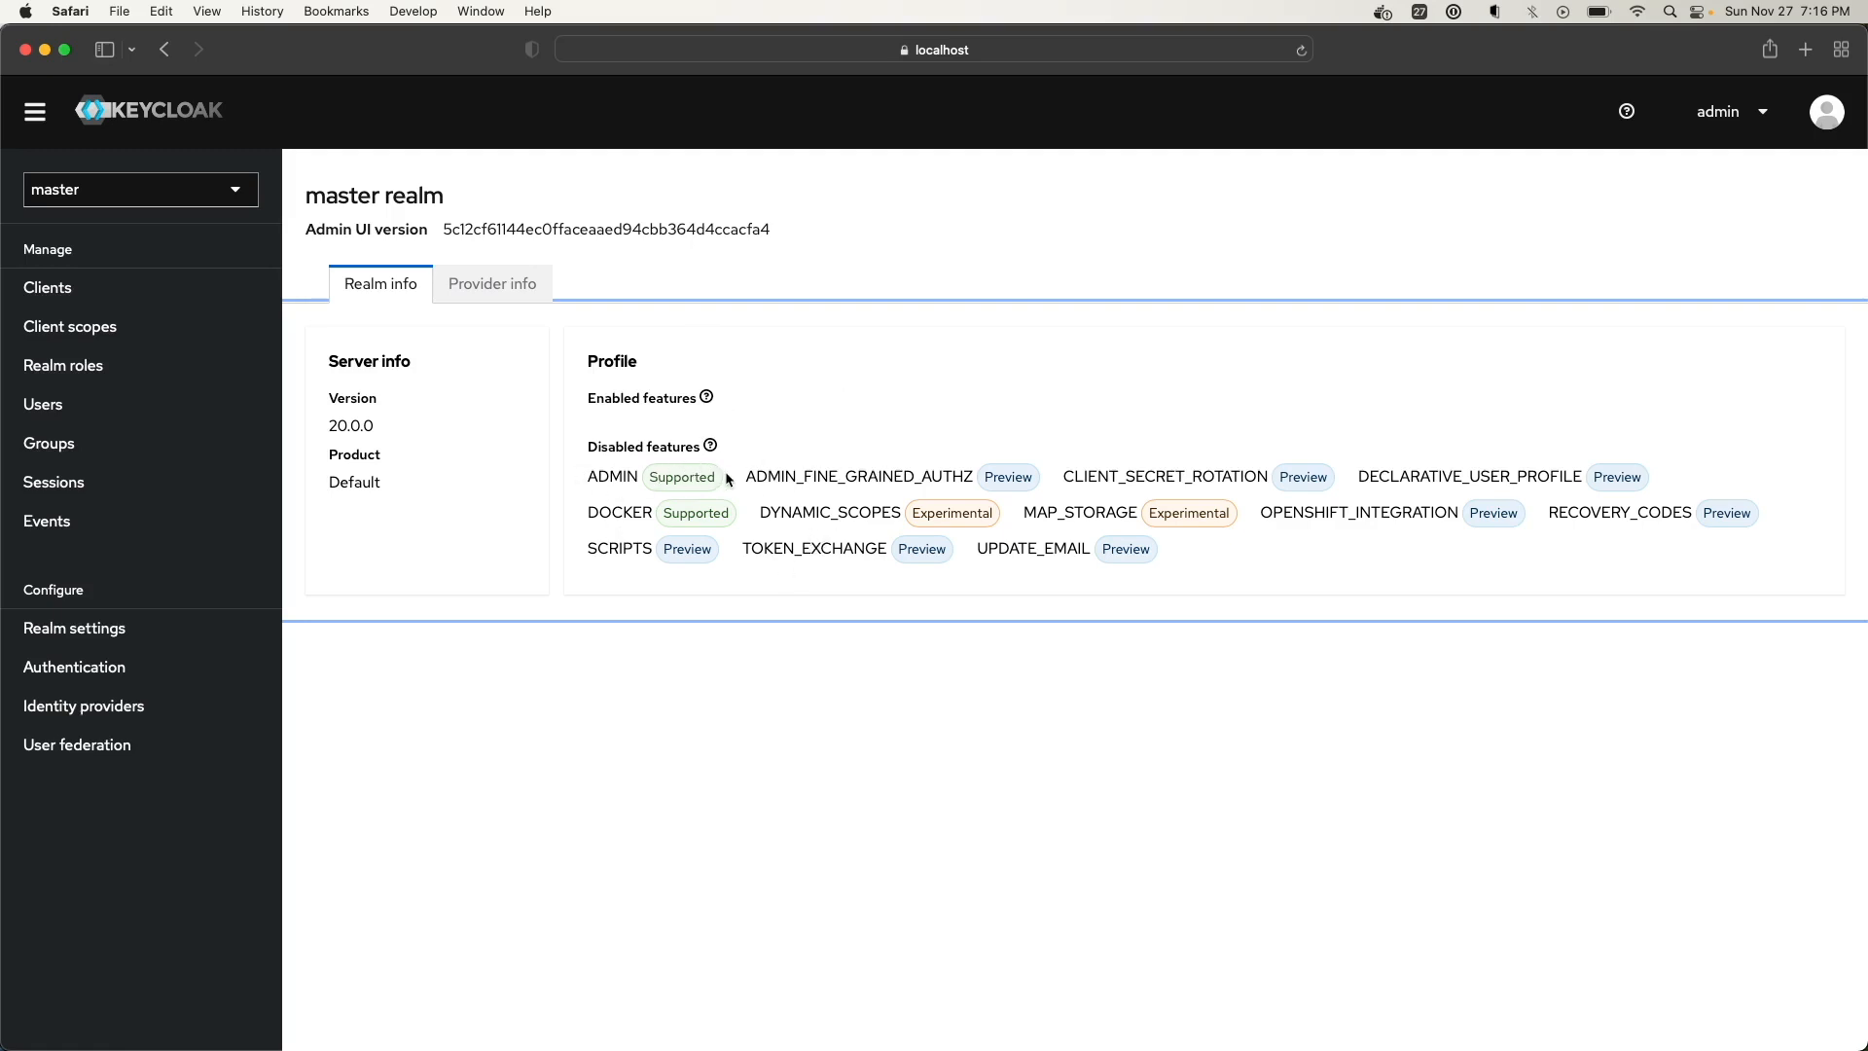
click(473, 286)
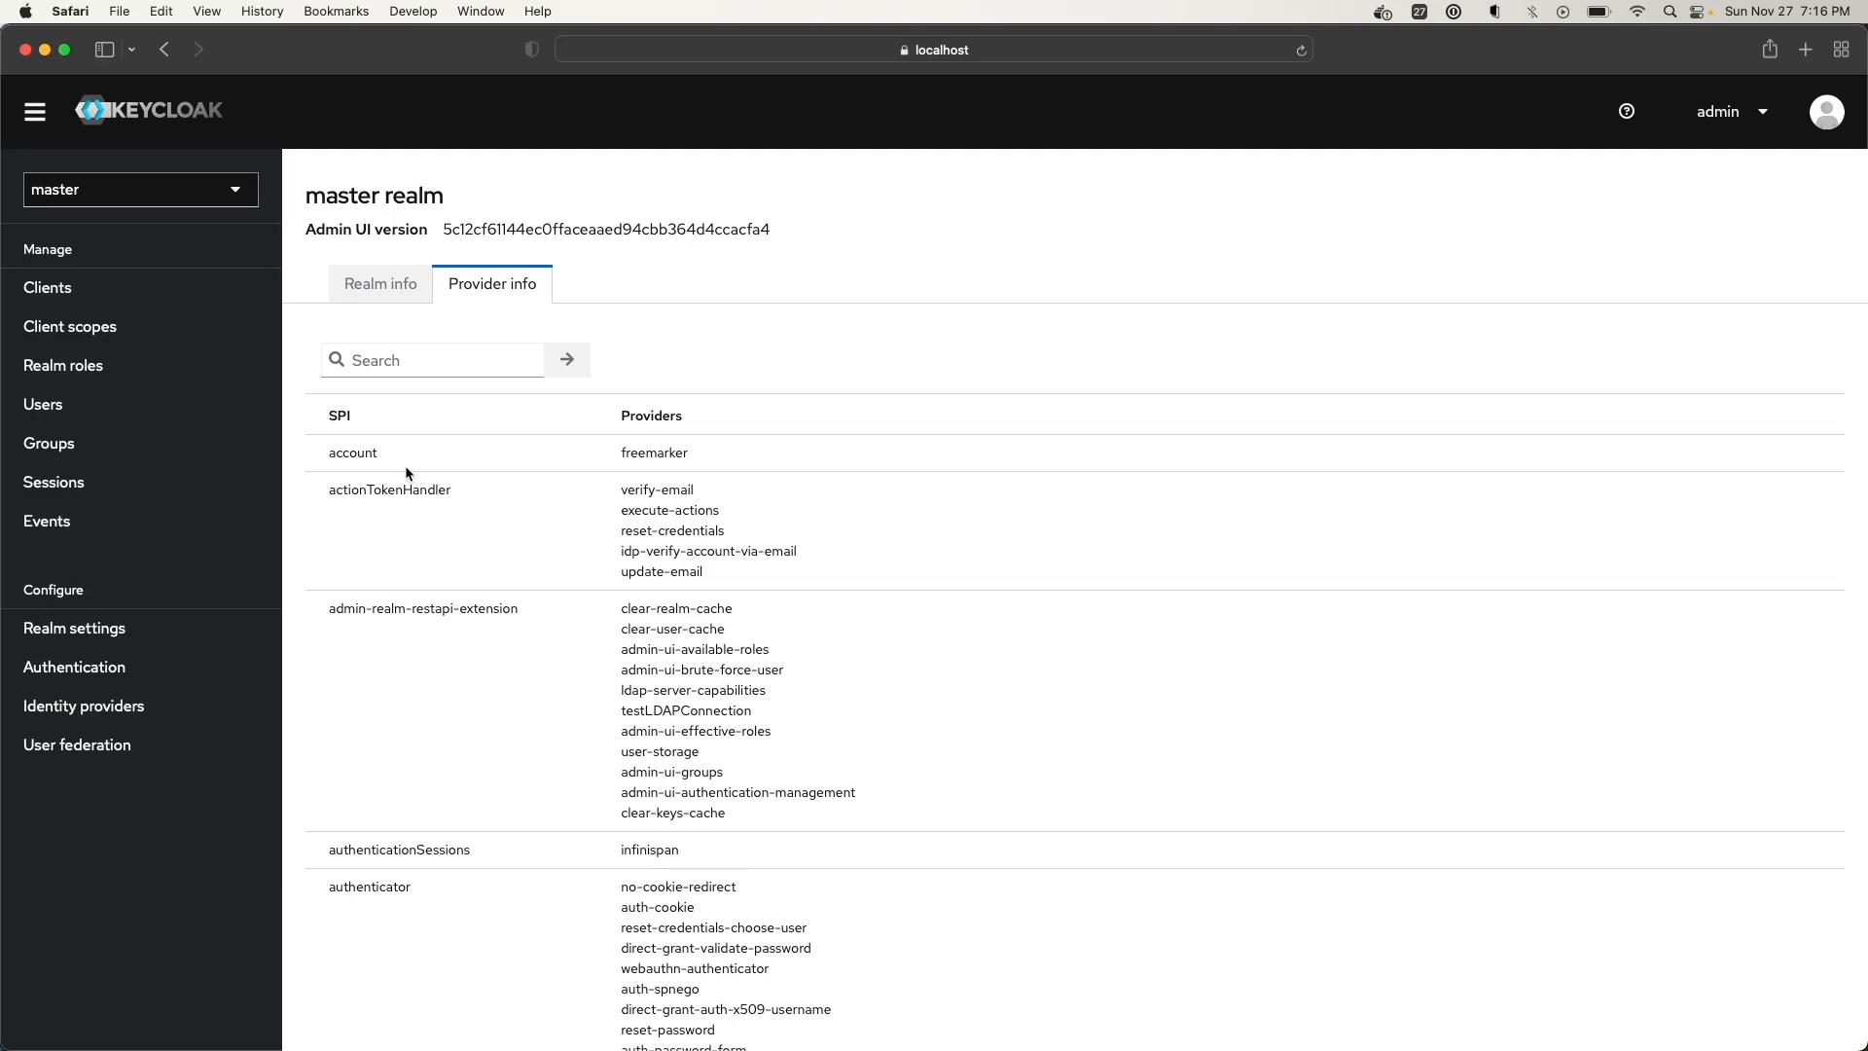
Find the eventsListener row with its jboss-logging and email providers and copy 'eventsListener'
scroll(406, 471, down, 1)
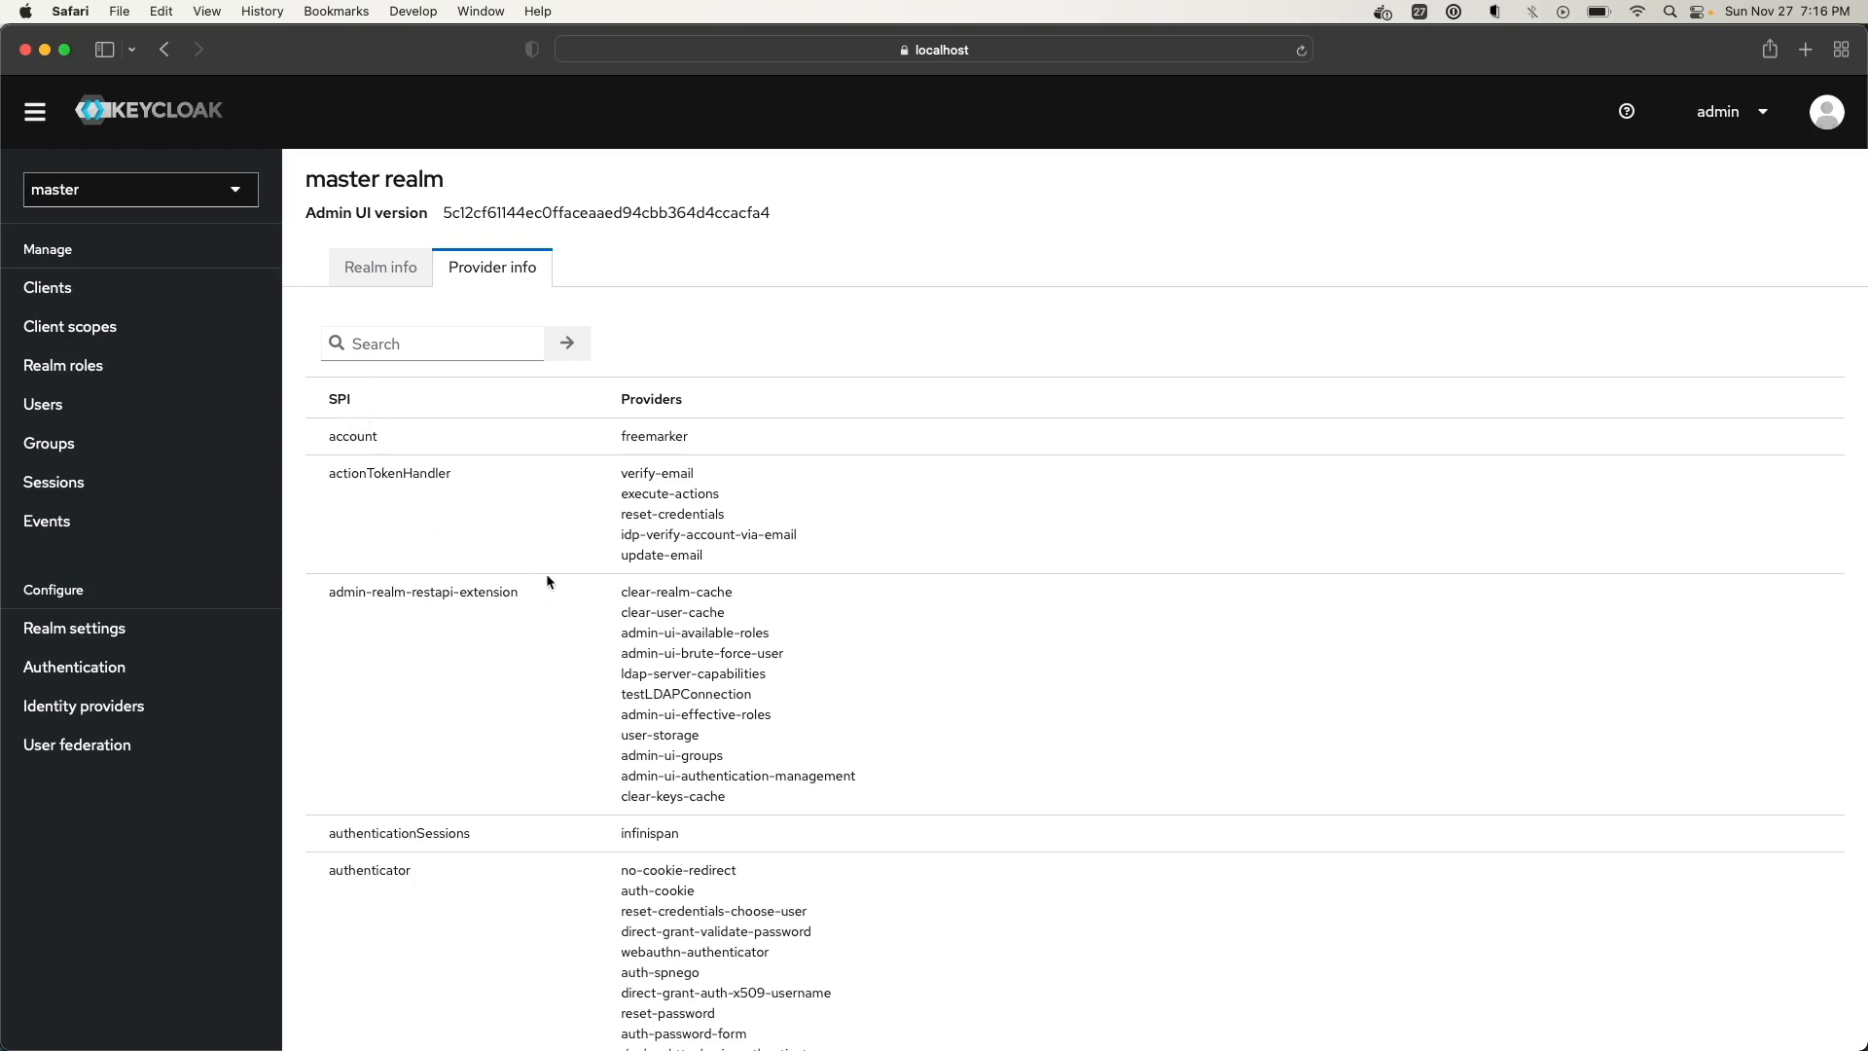
scroll(613, 736, down, 1)
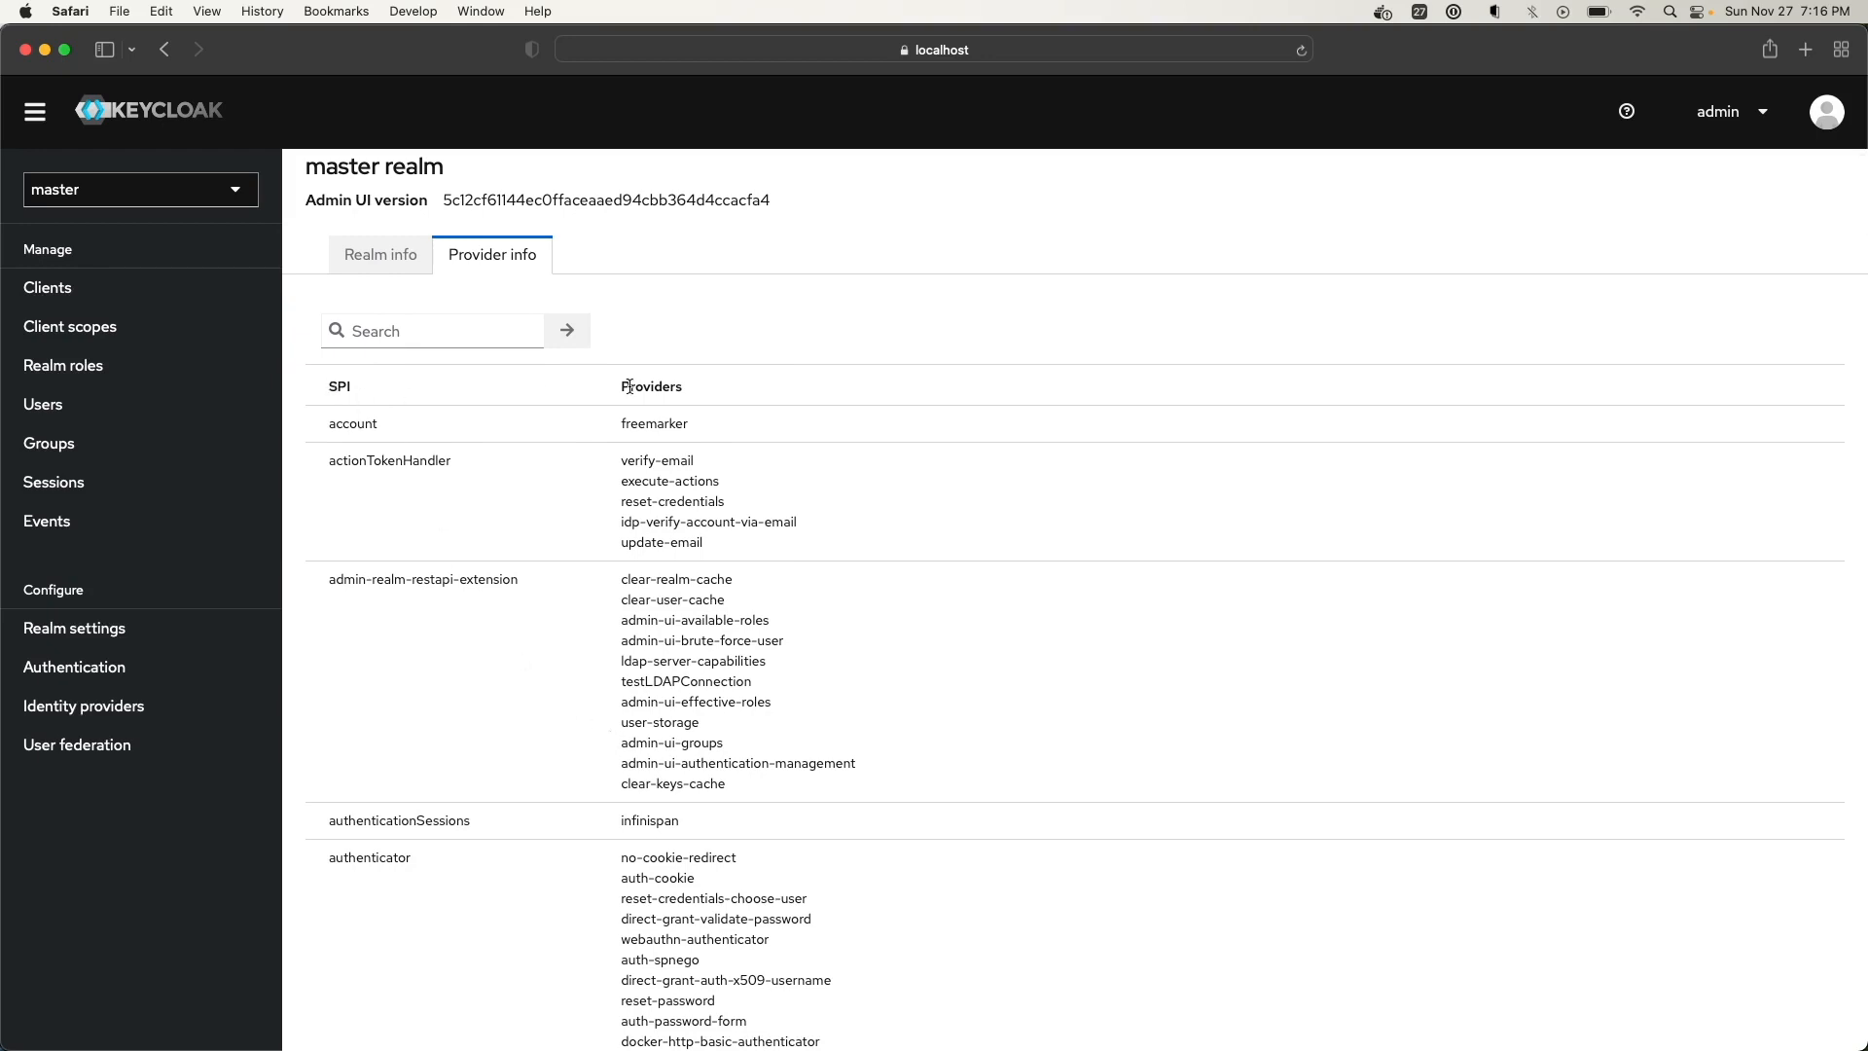
scroll(499, 603, down, 2)
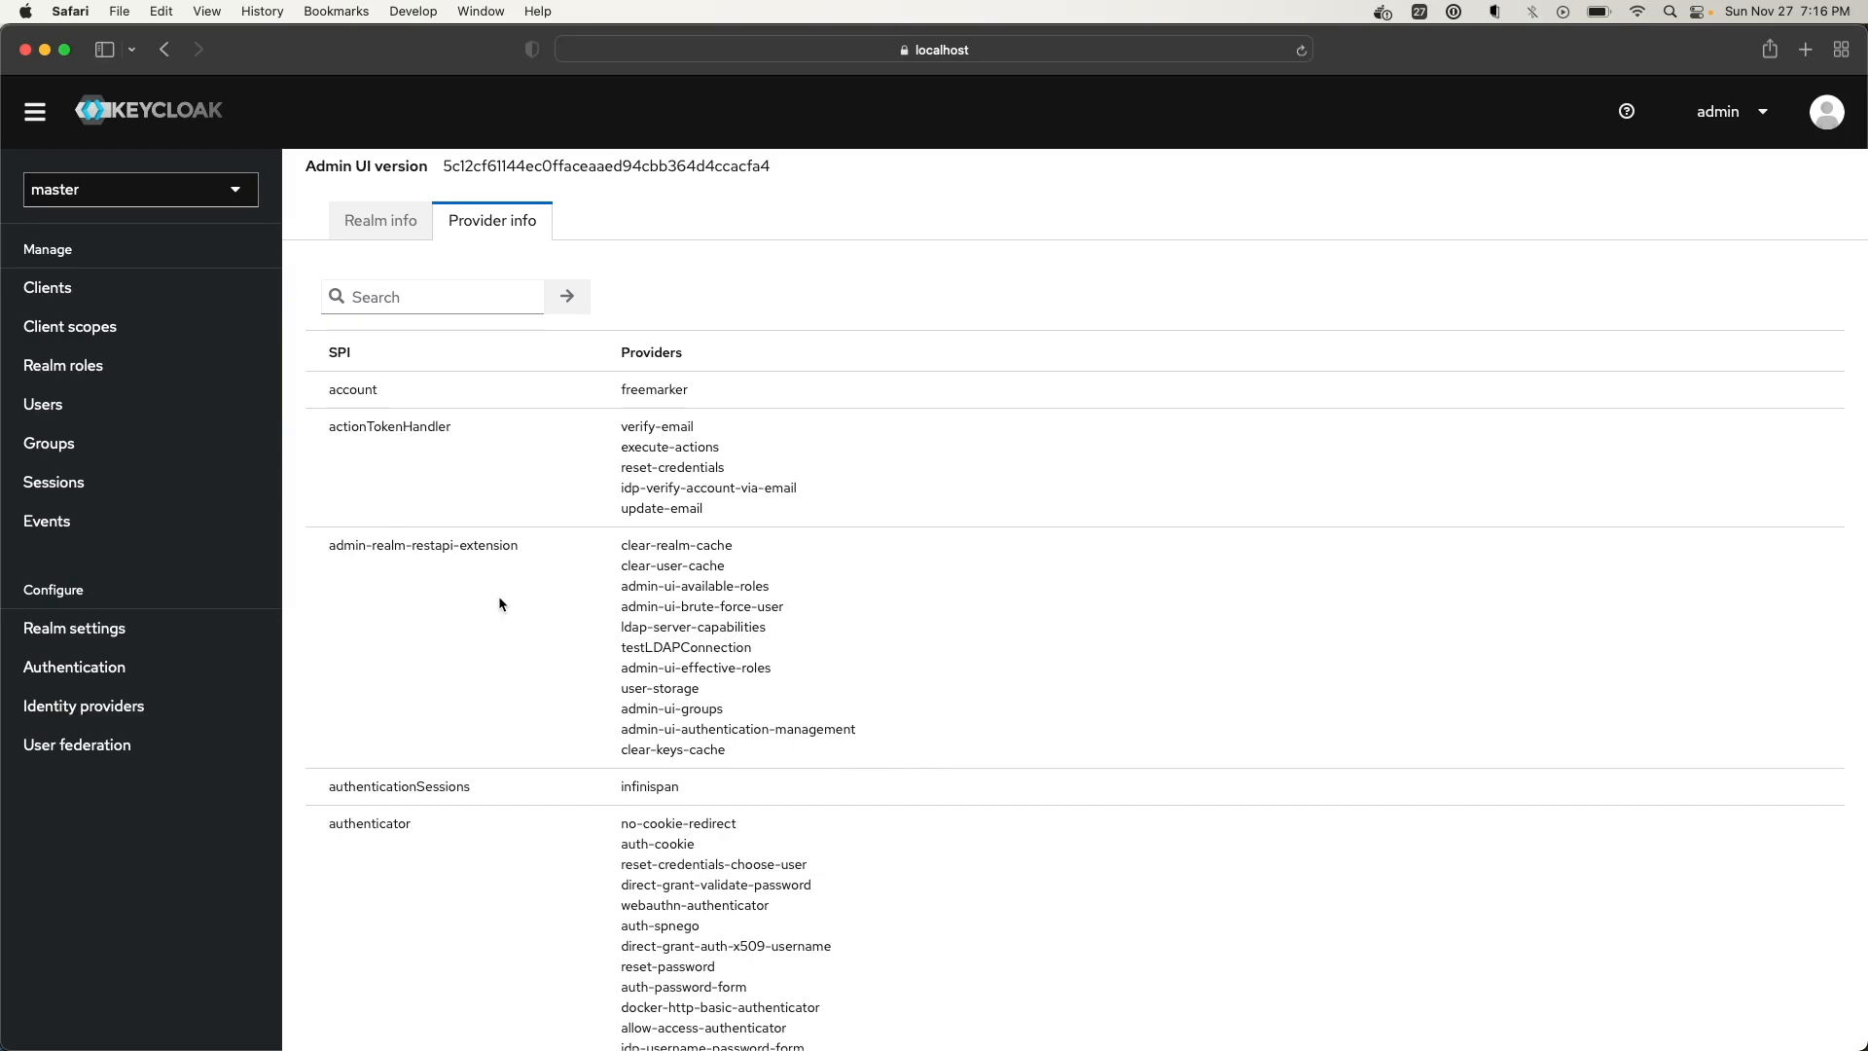
scroll(499, 603, down, 15)
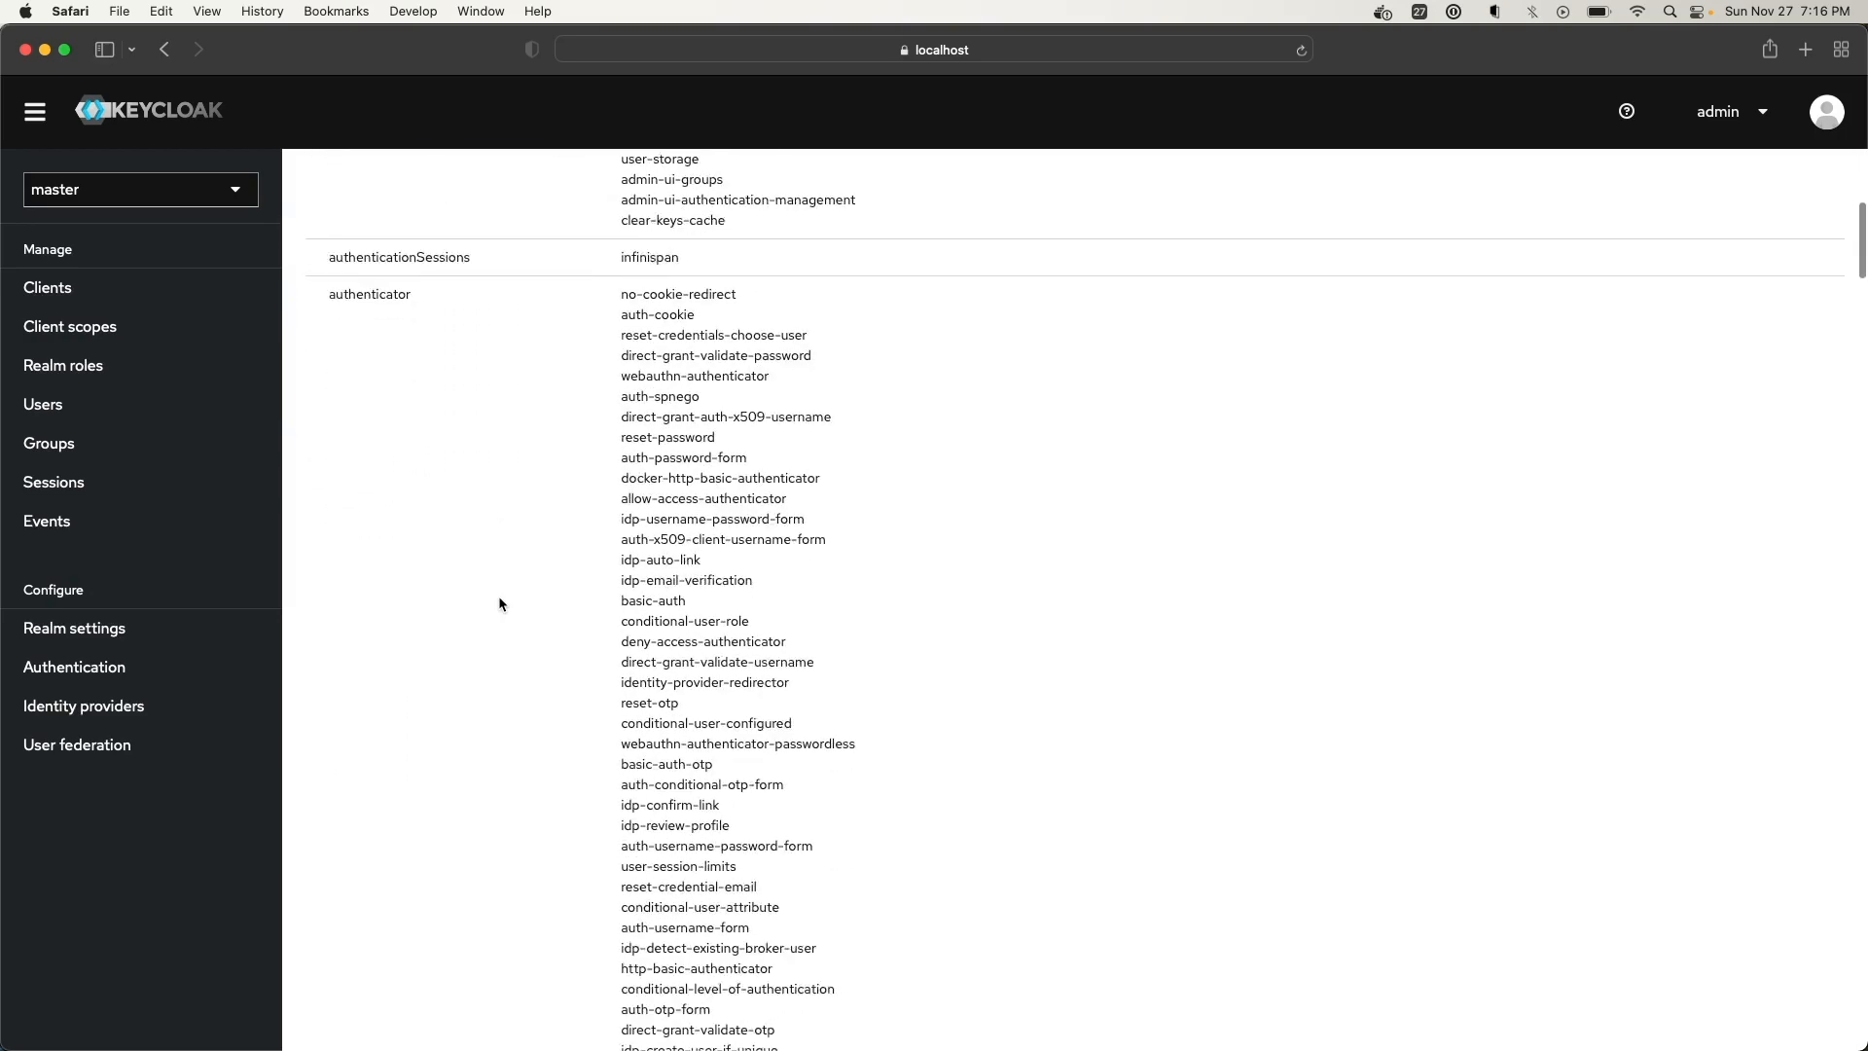
scroll(499, 599, down, 15)
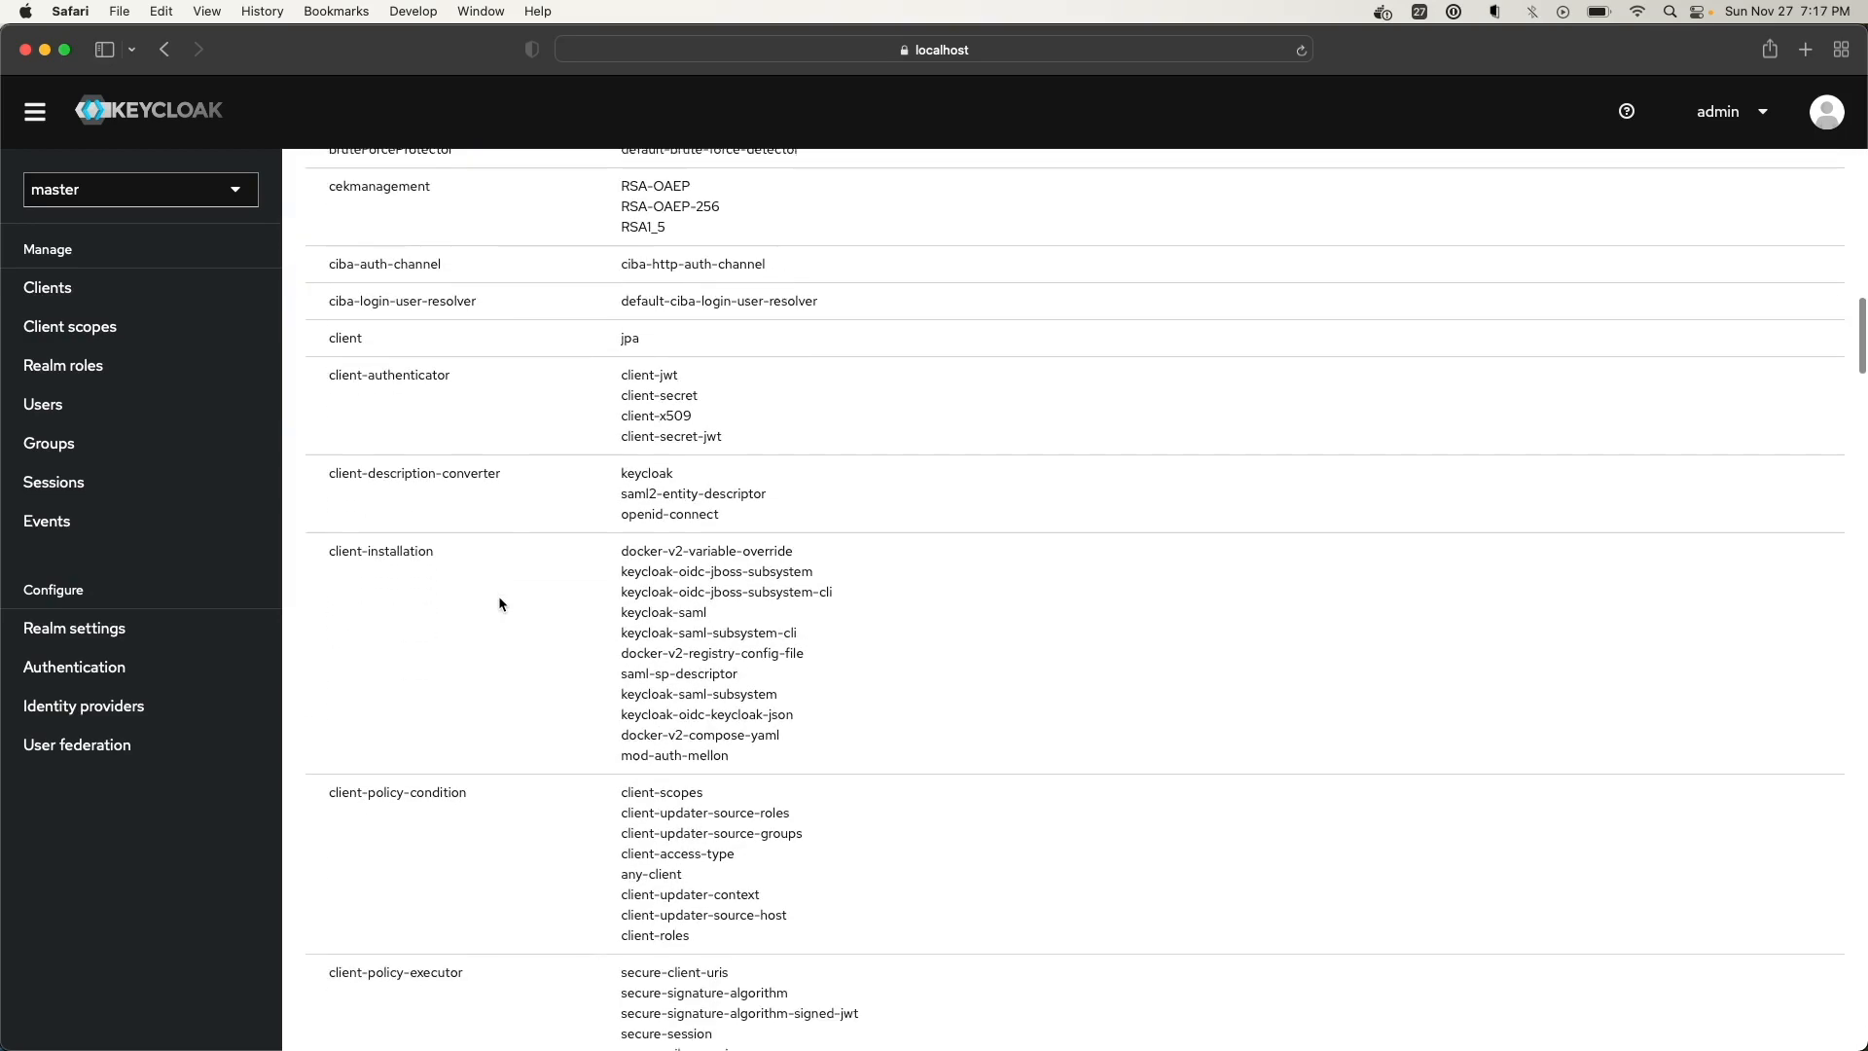
scroll(499, 602, down, 15)
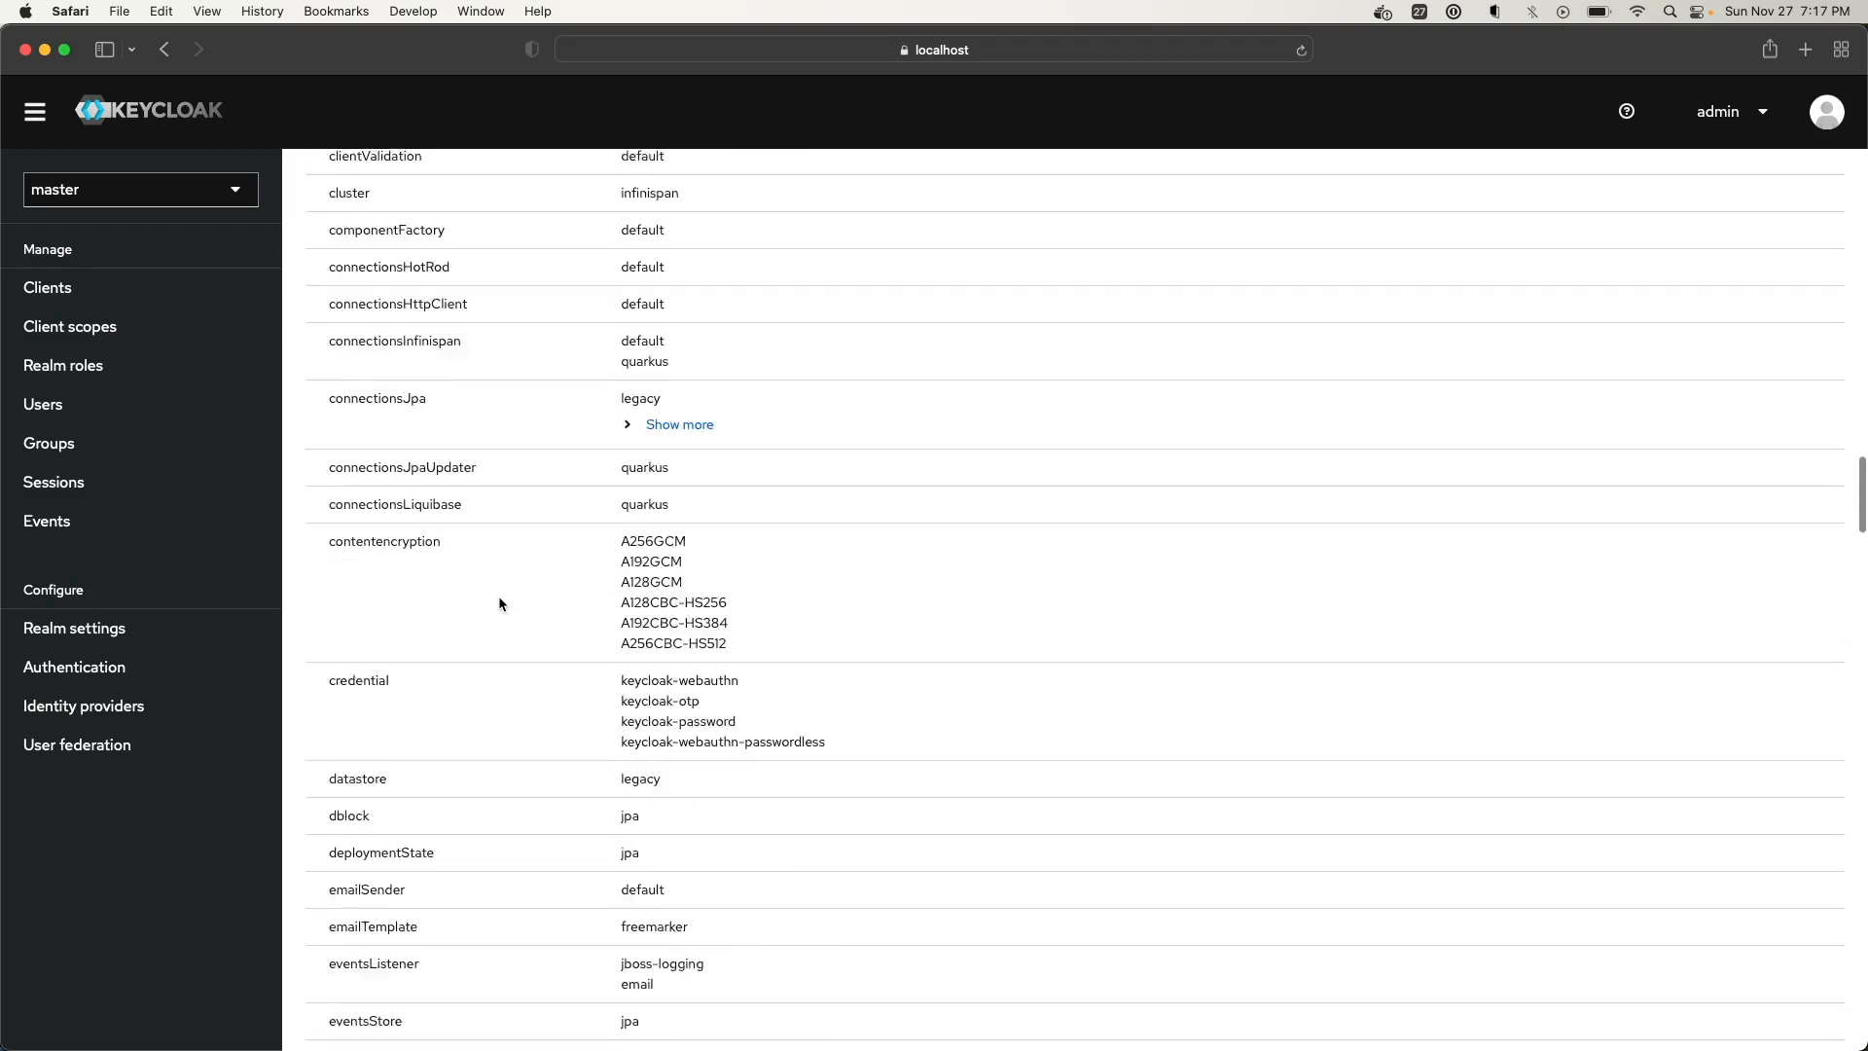
double_click(380, 482)
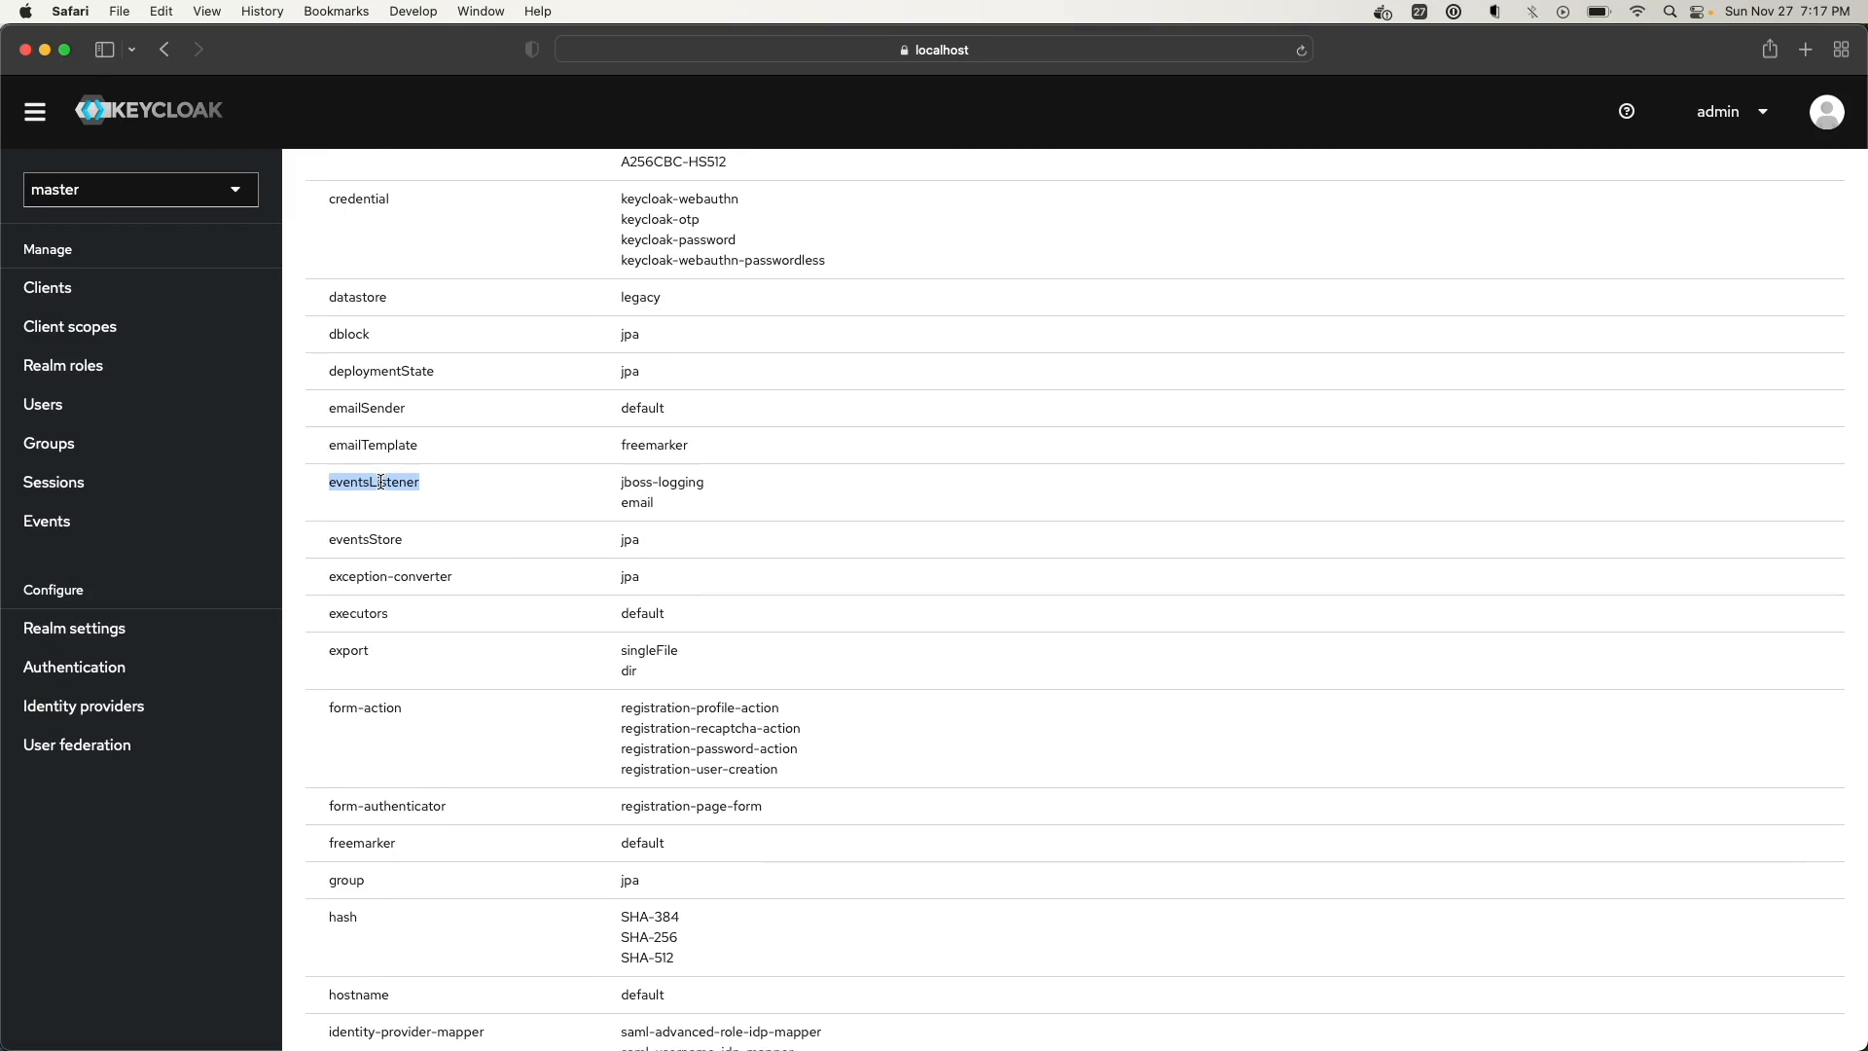
drag(621, 484, 662, 497)
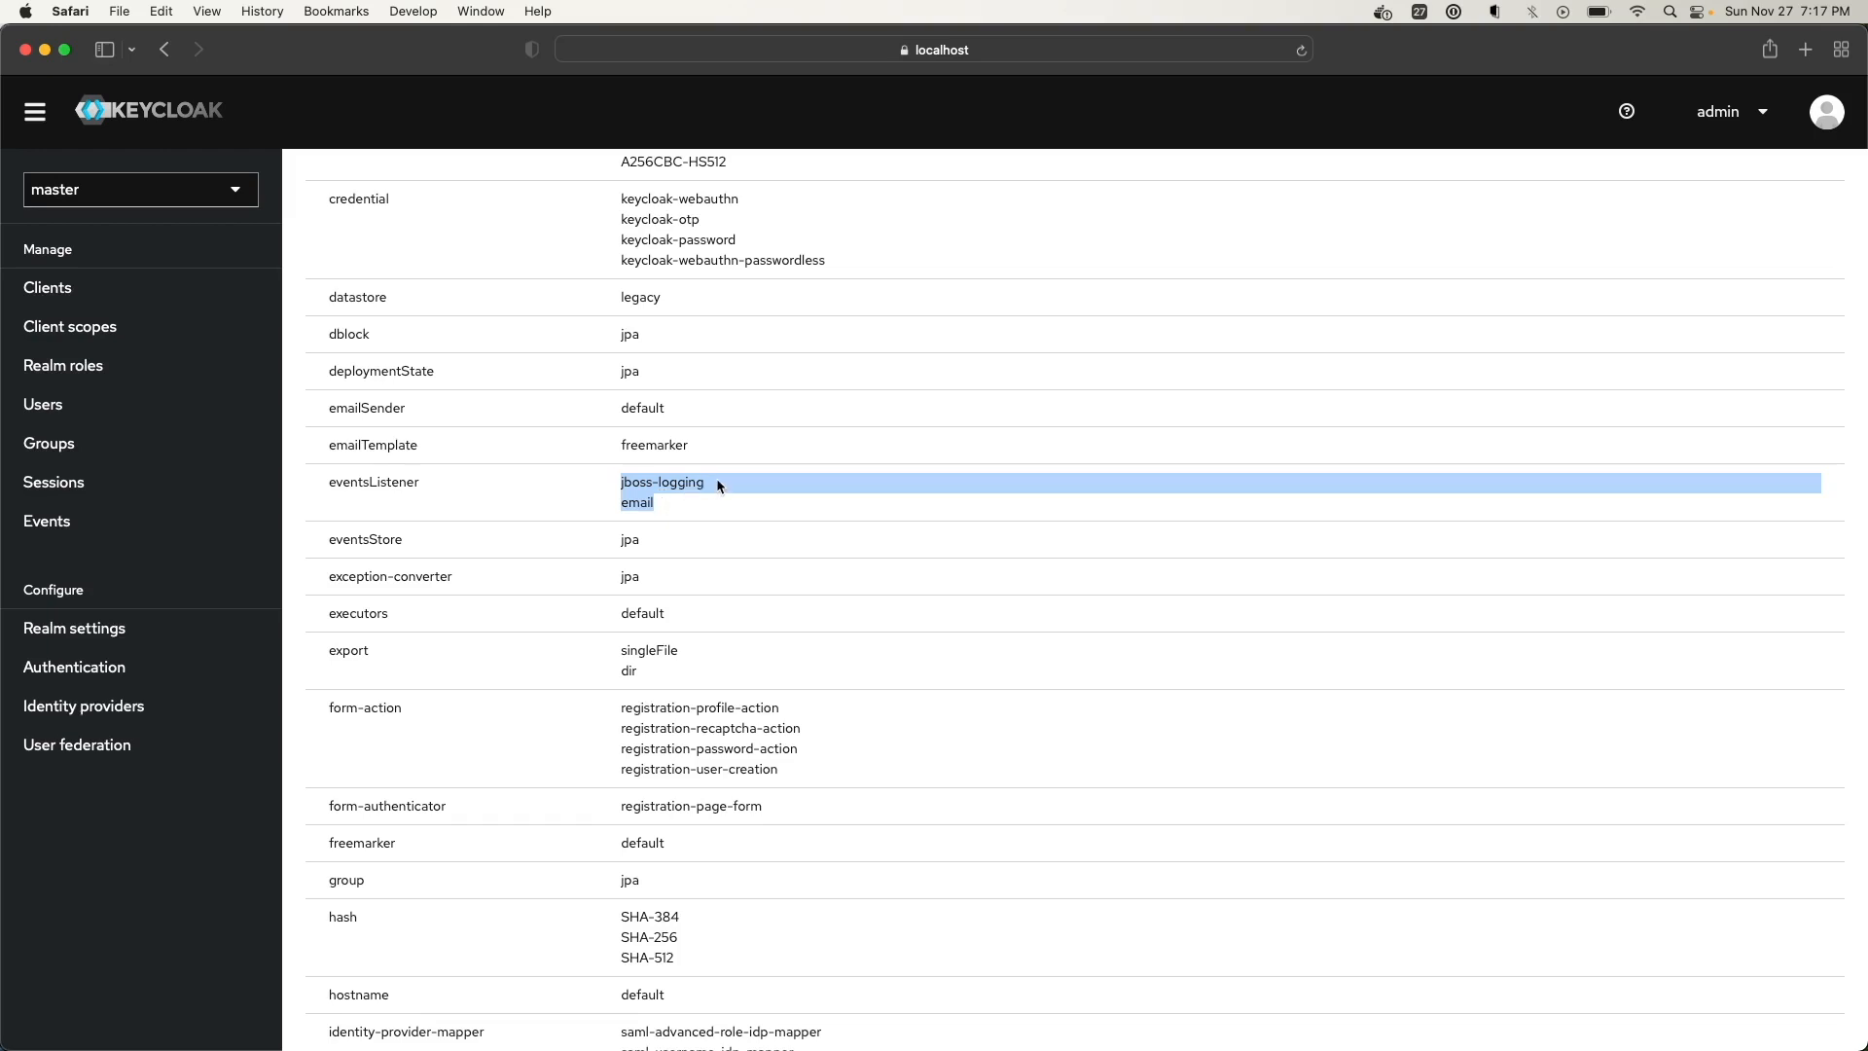
click(662, 500)
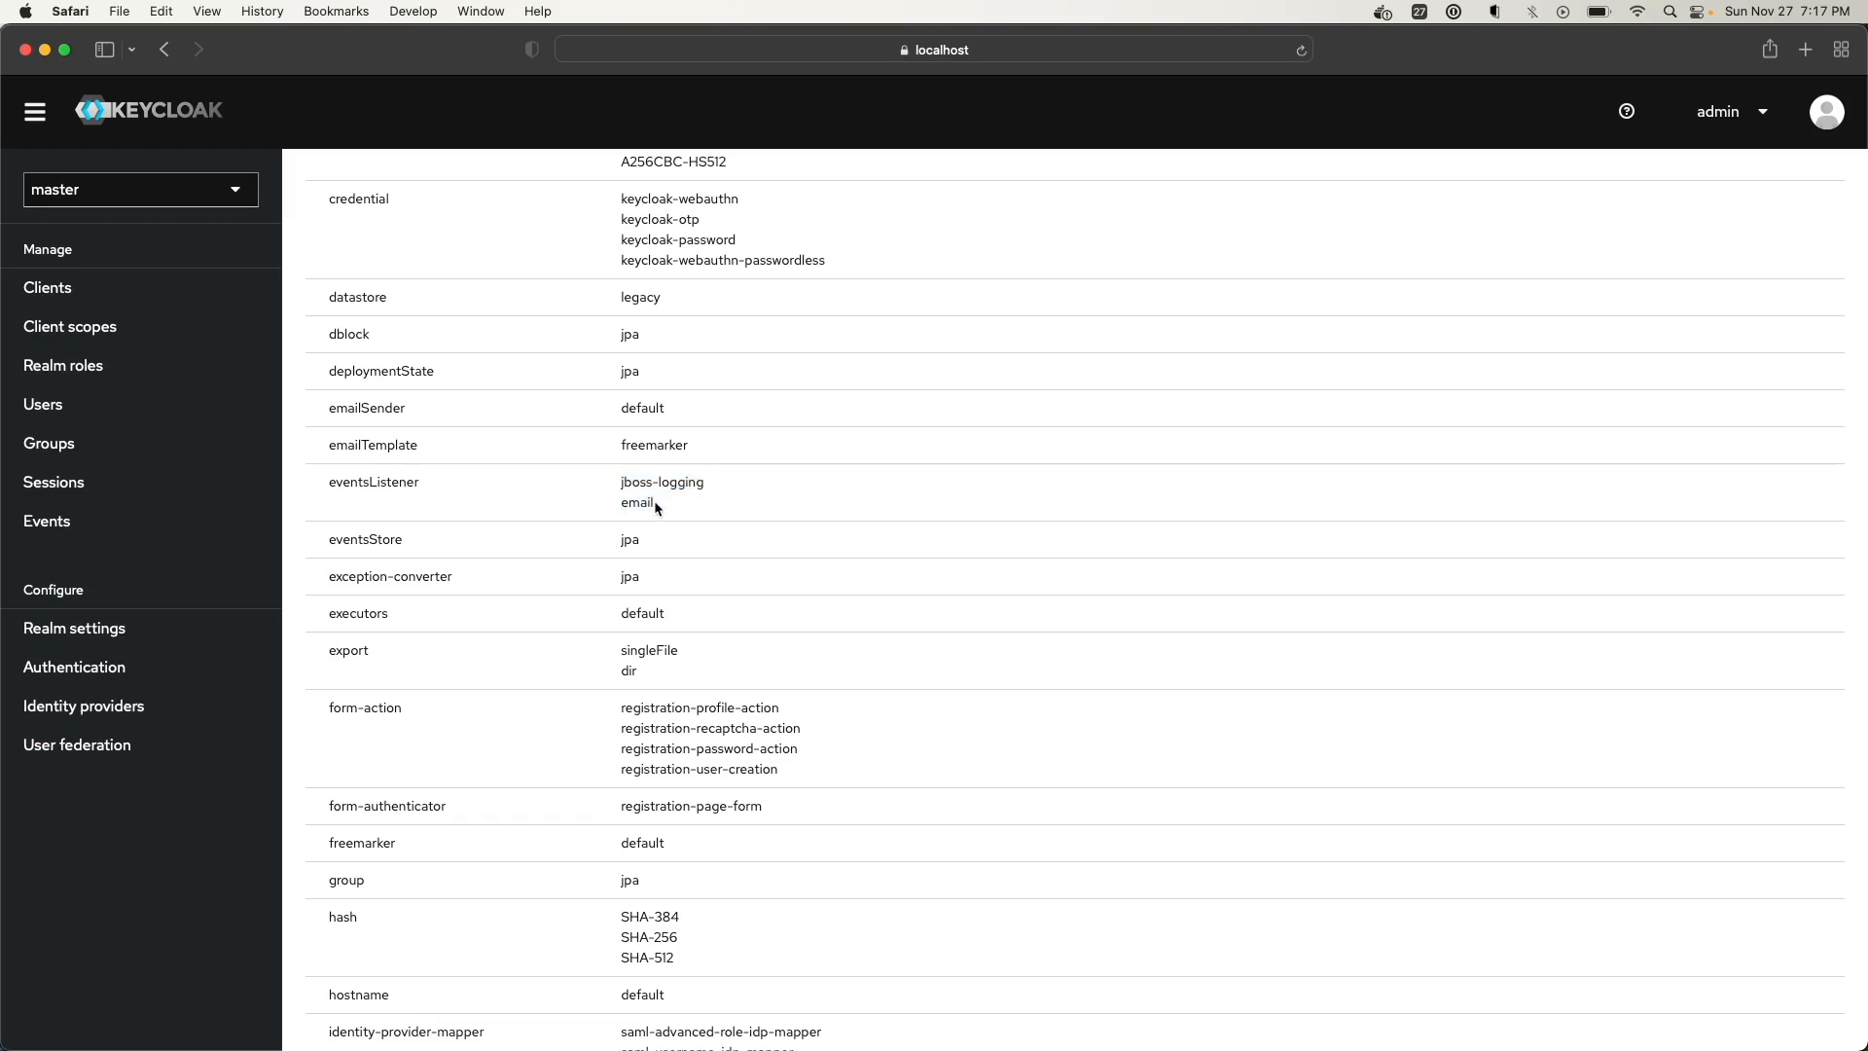
double_click(383, 485)
key(super+c)
Search Google for 'eventsListener keycloak' and open the EventListenerProvider Keycloak Docs result
key(super+t)
key(super+v)
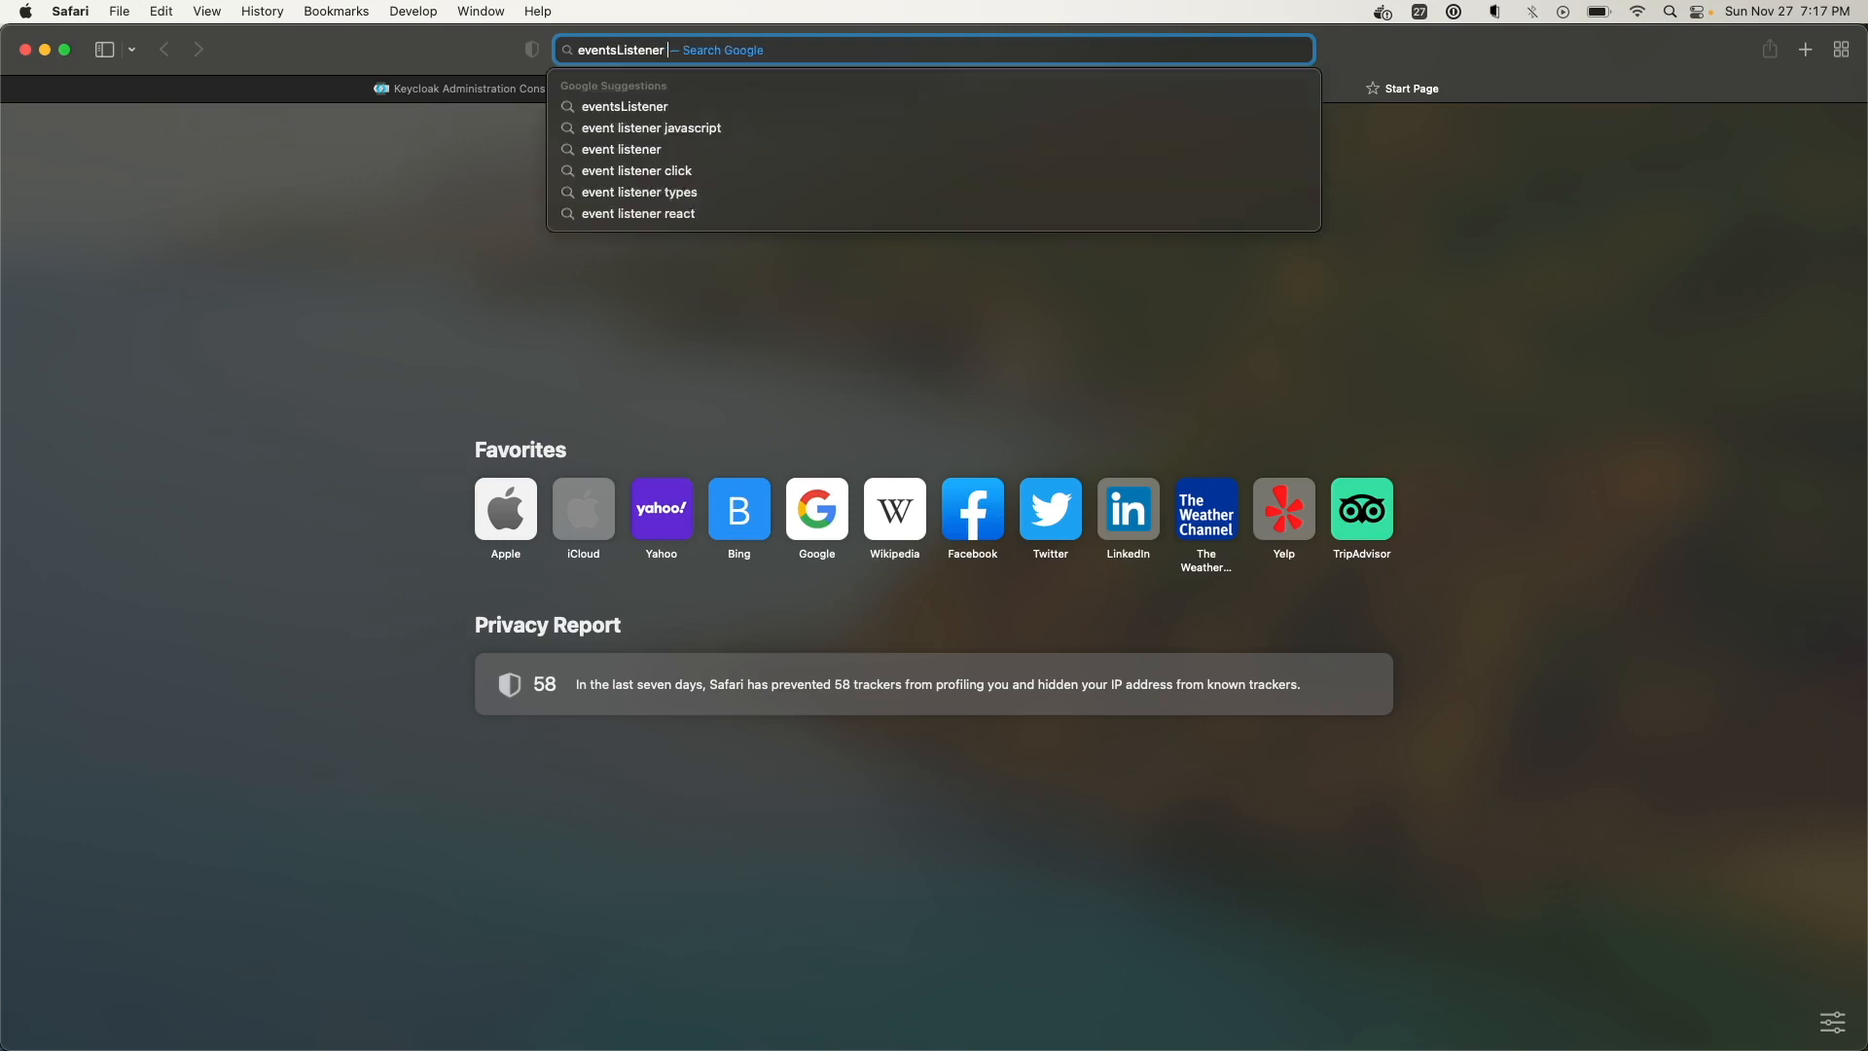
text(keycloak)
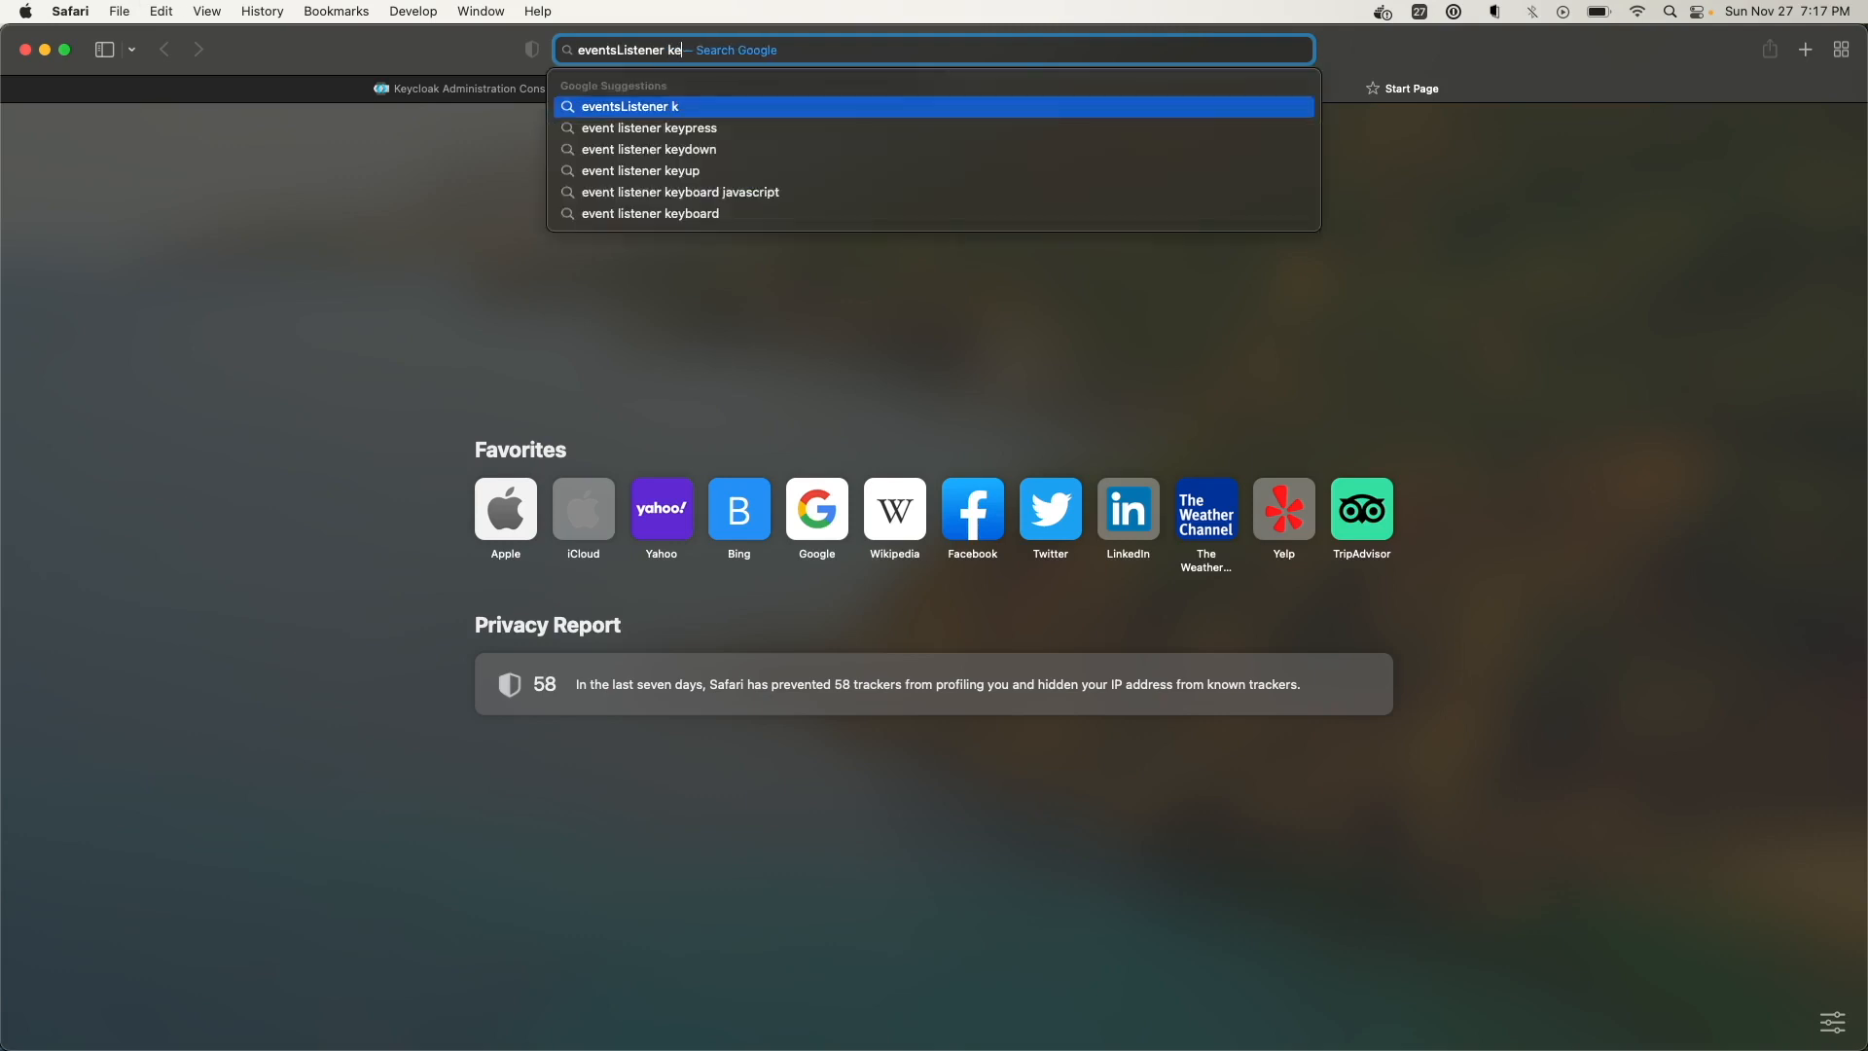
key(Return)
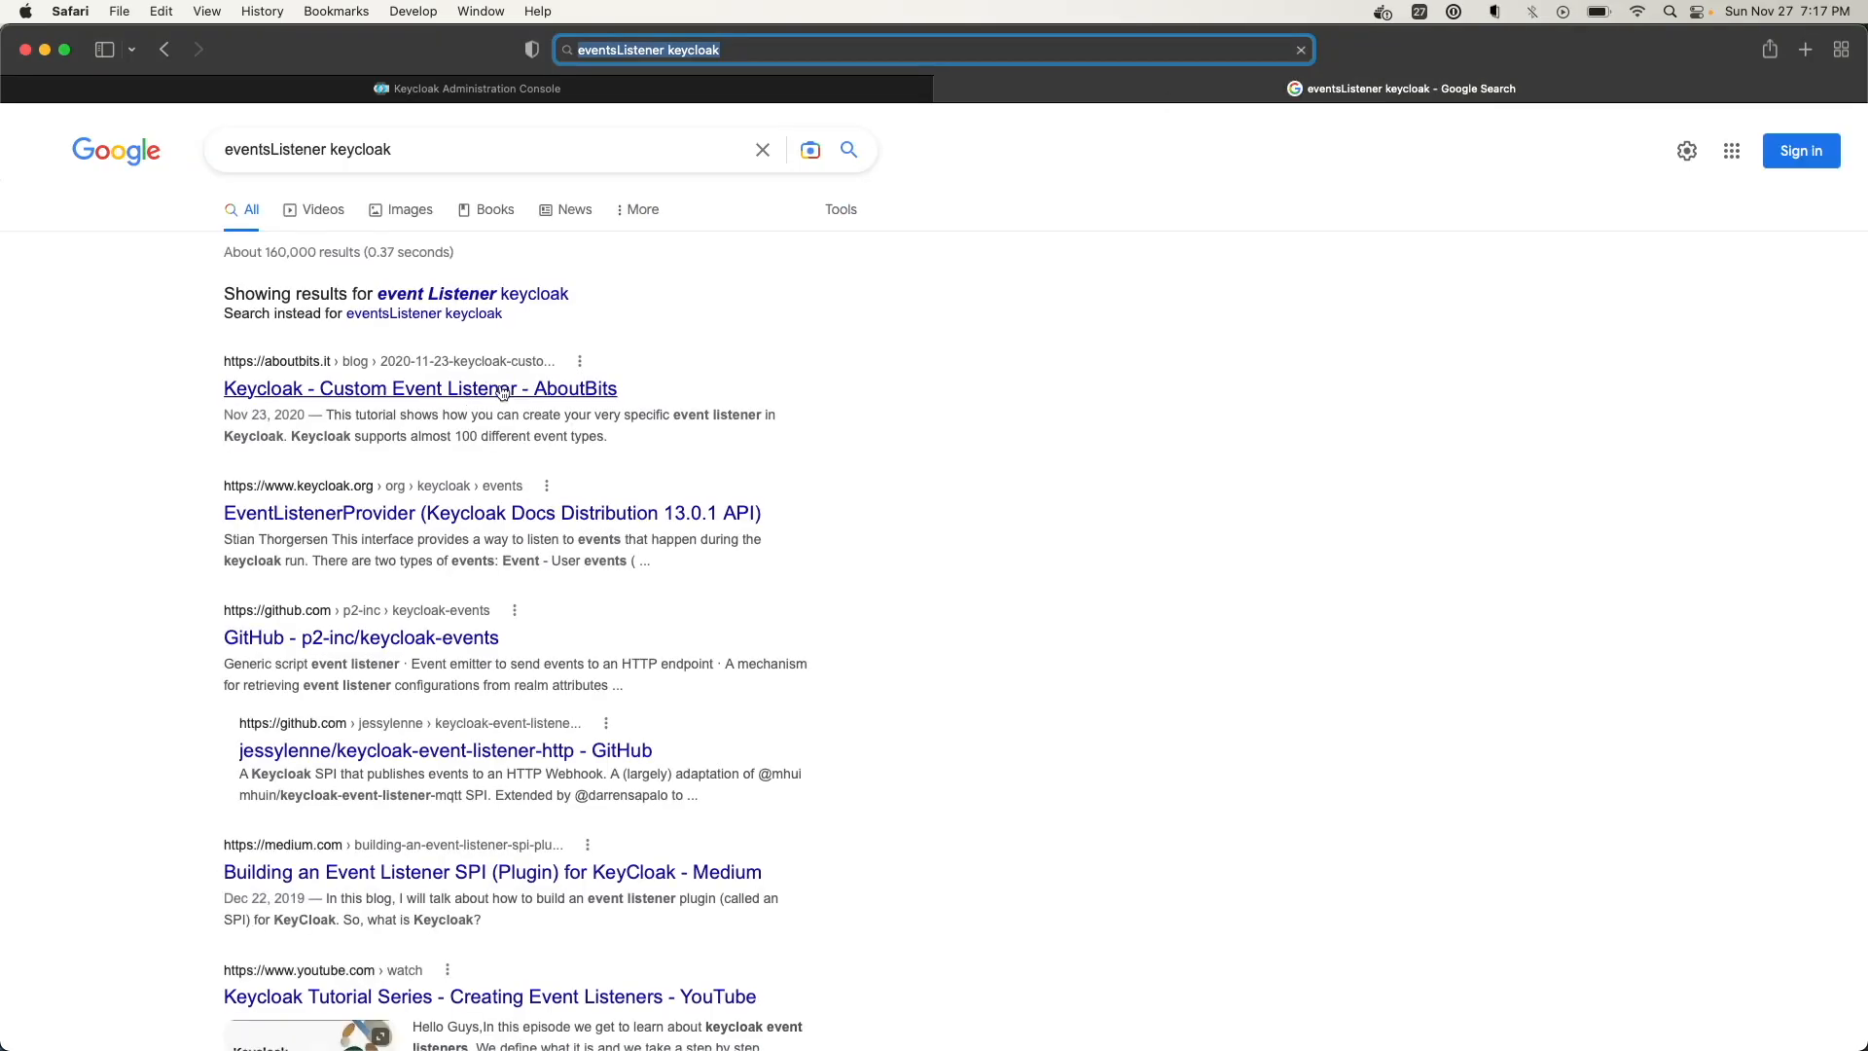
click(444, 513)
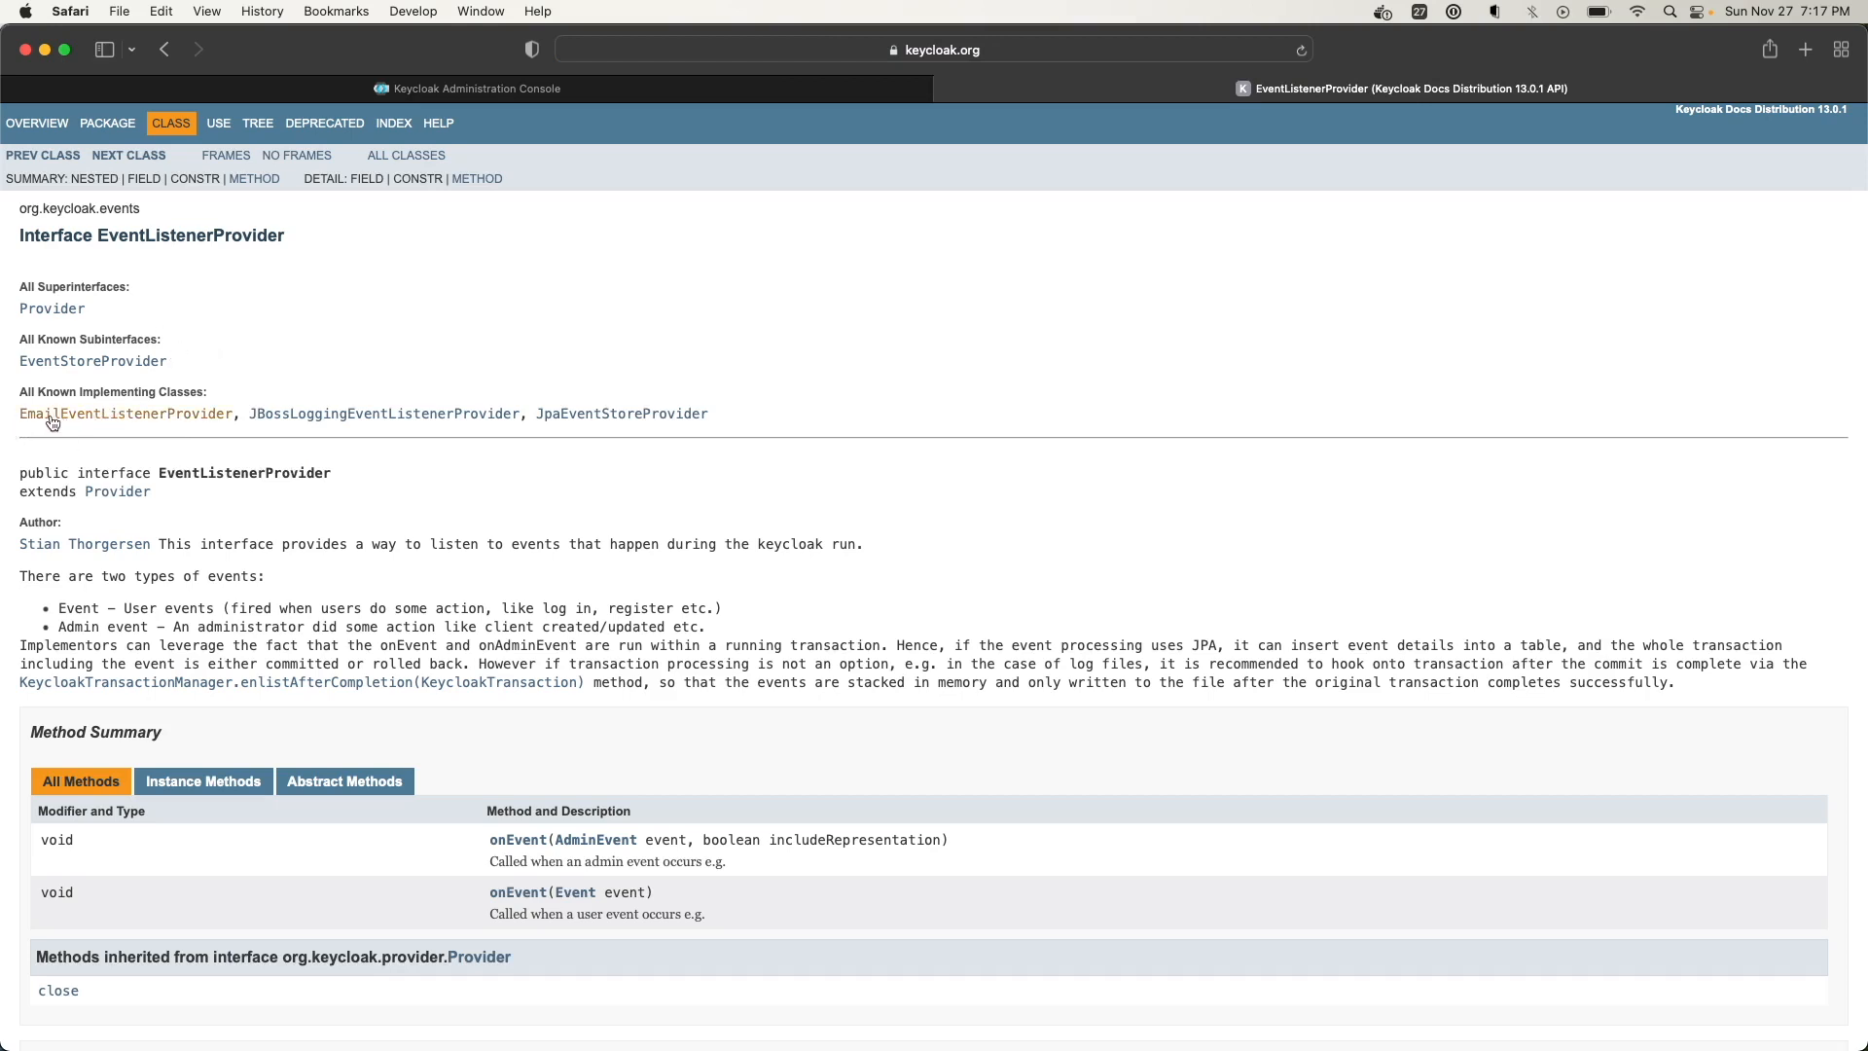
click(611, 89)
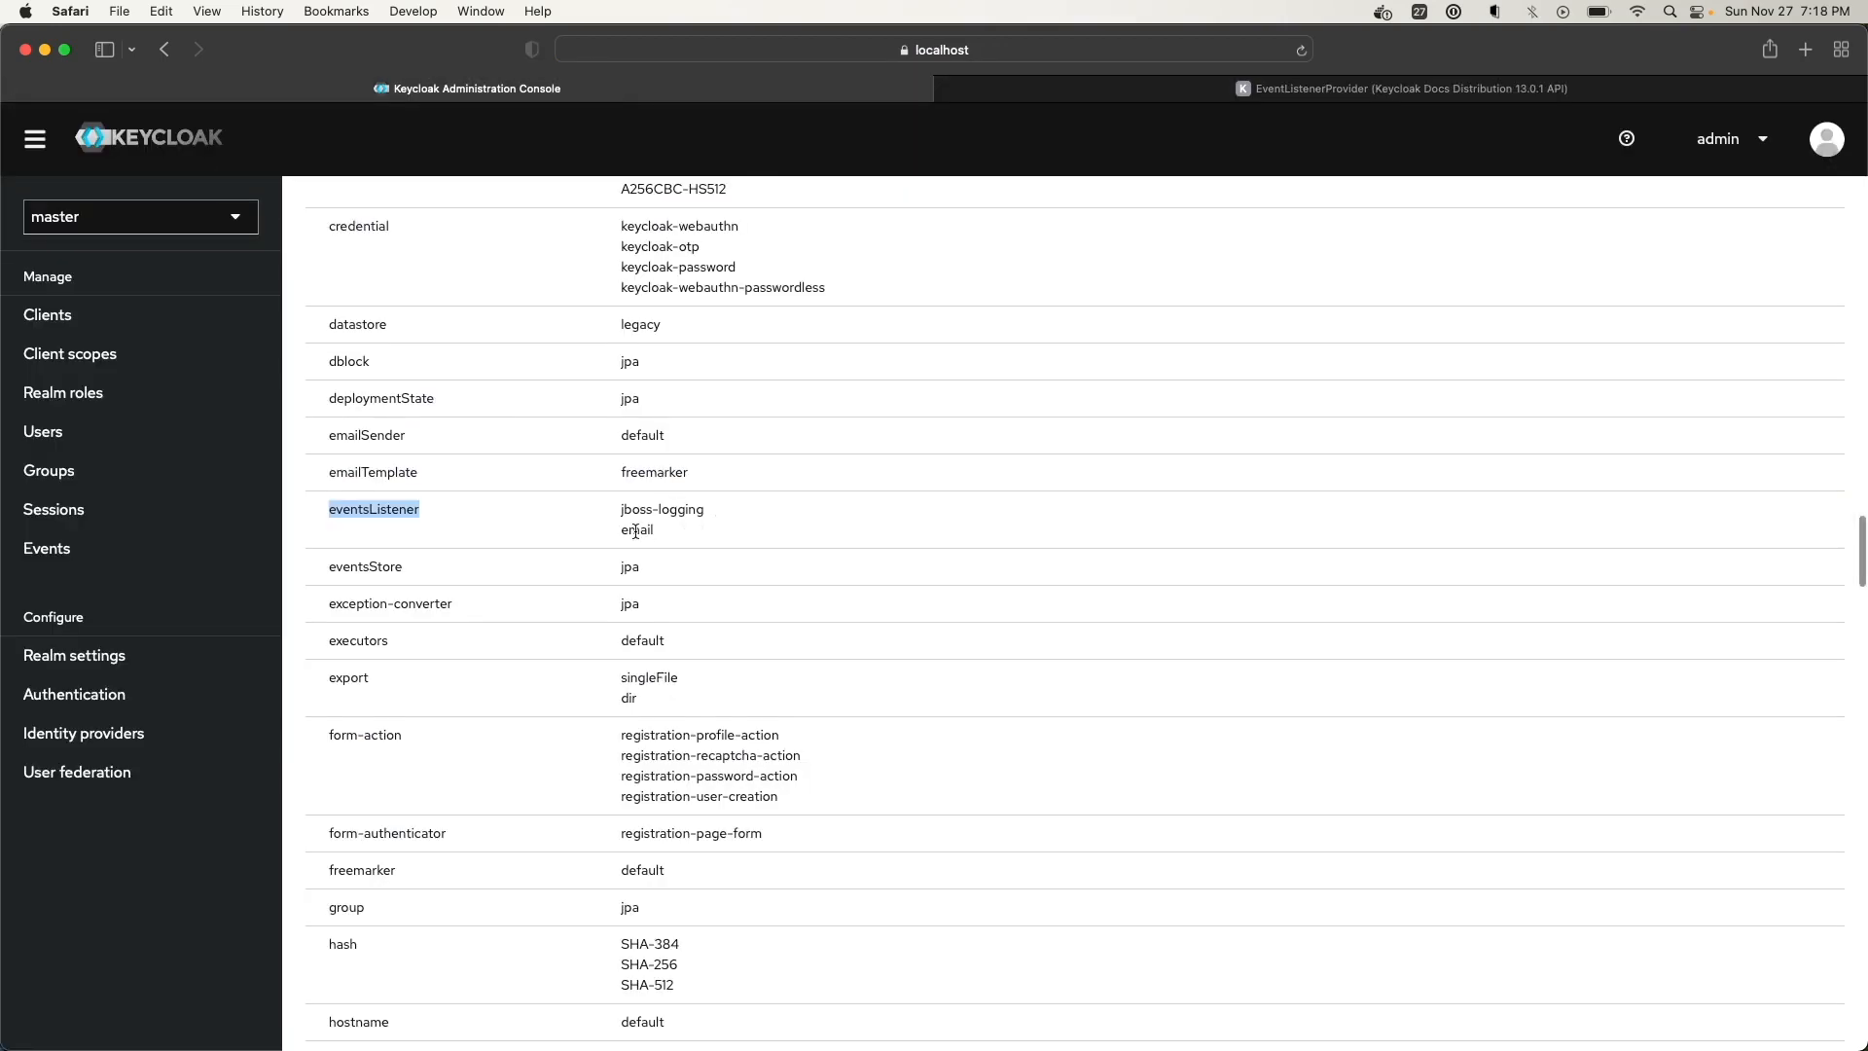
click(1308, 93)
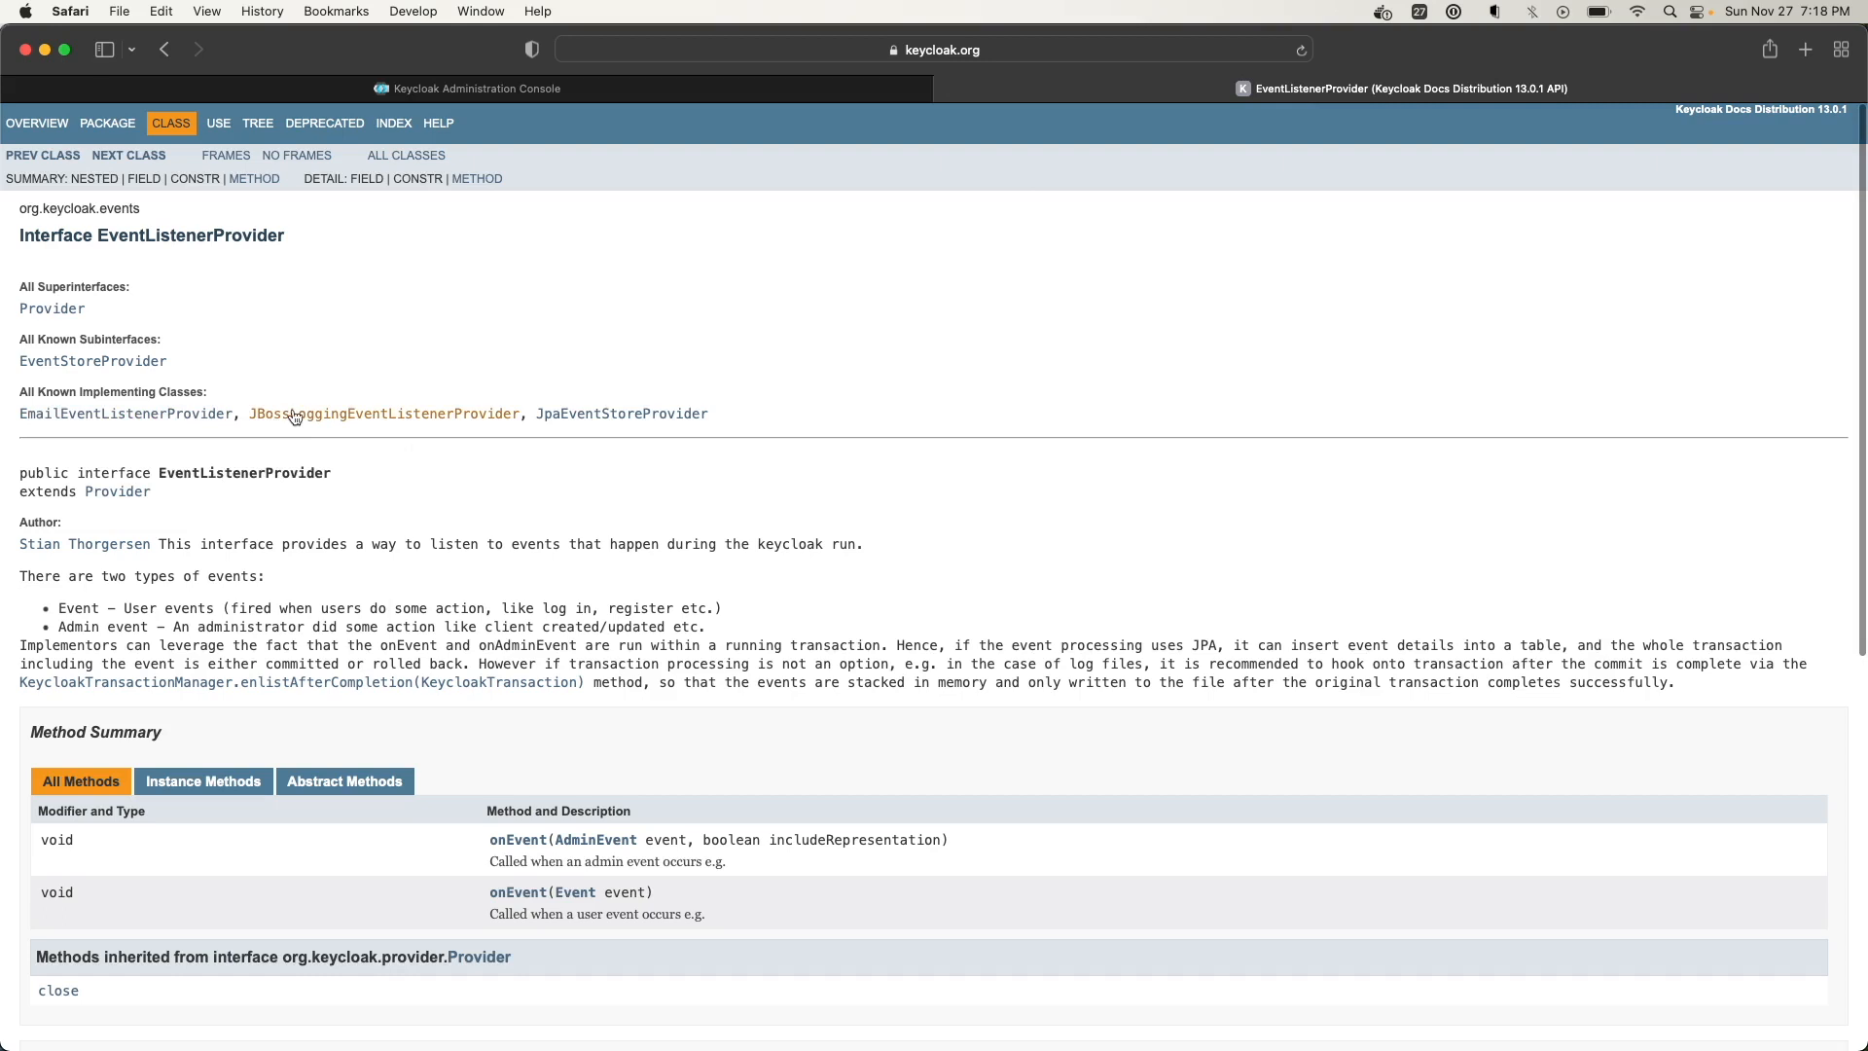
click(139, 413)
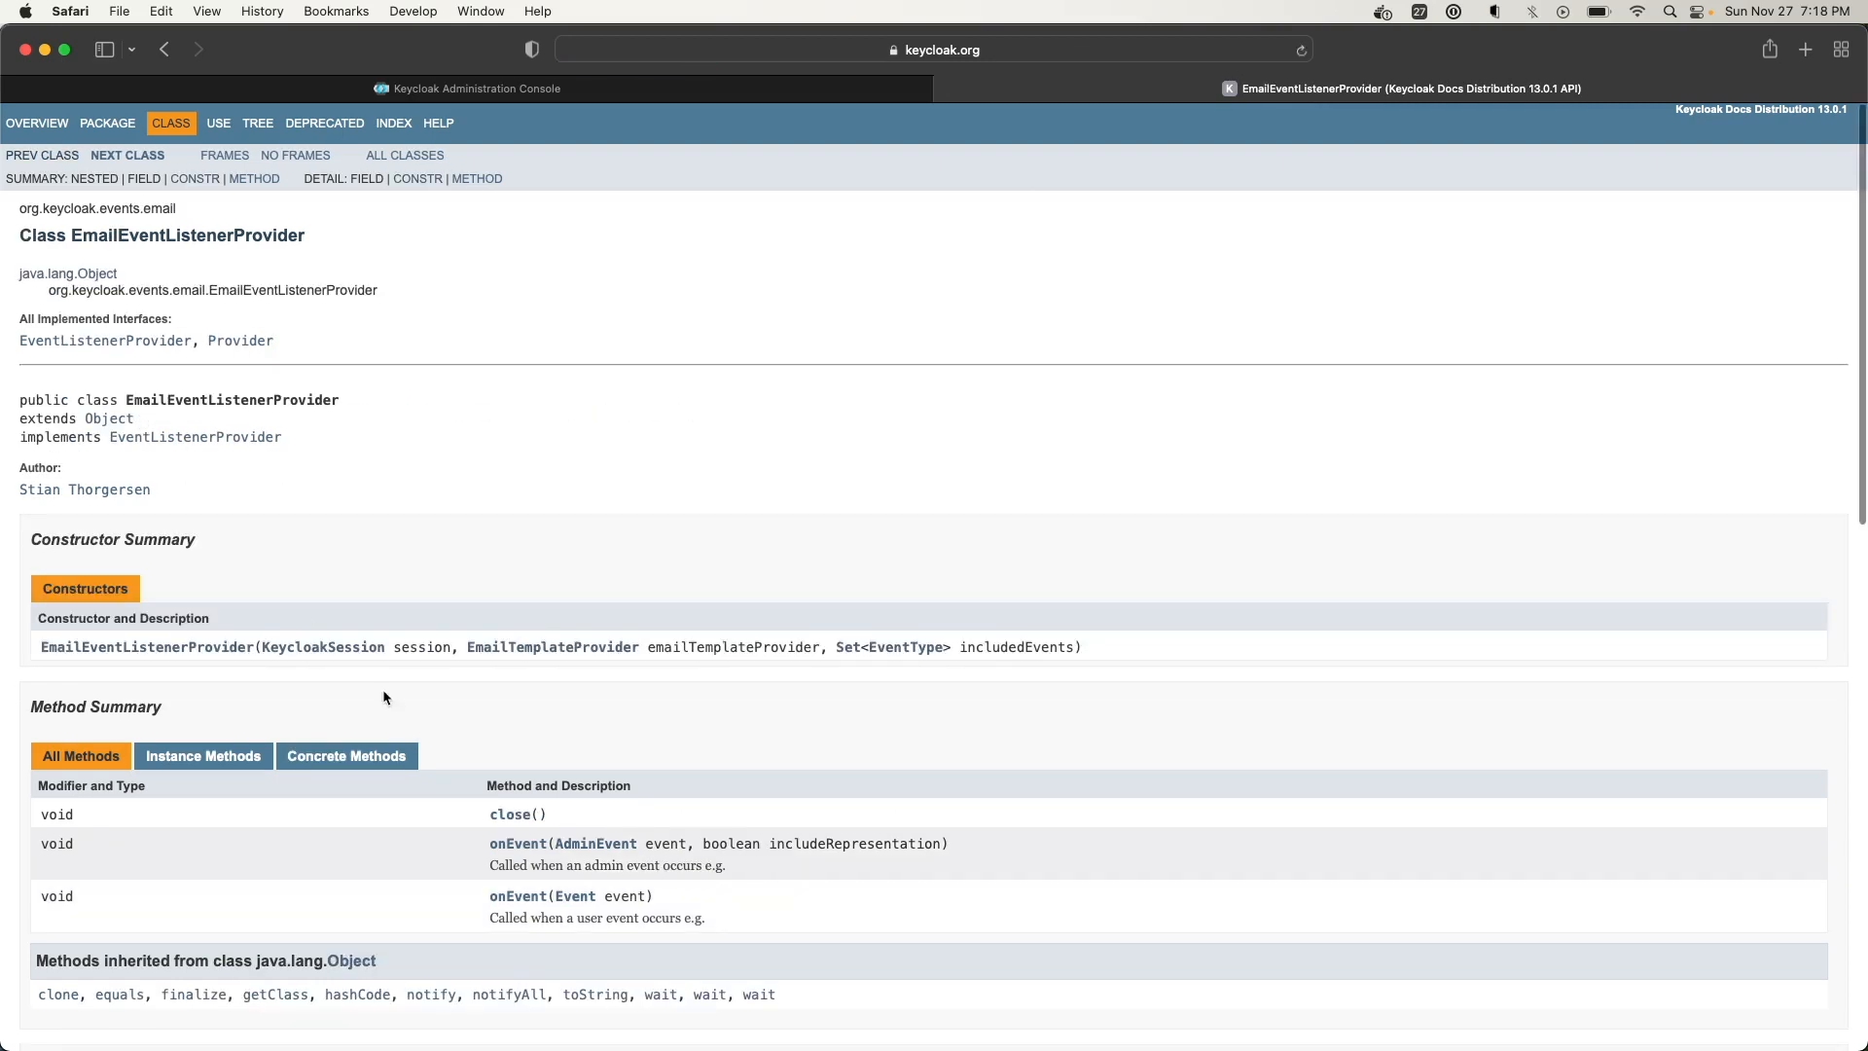
scroll(303, 405, down, 2)
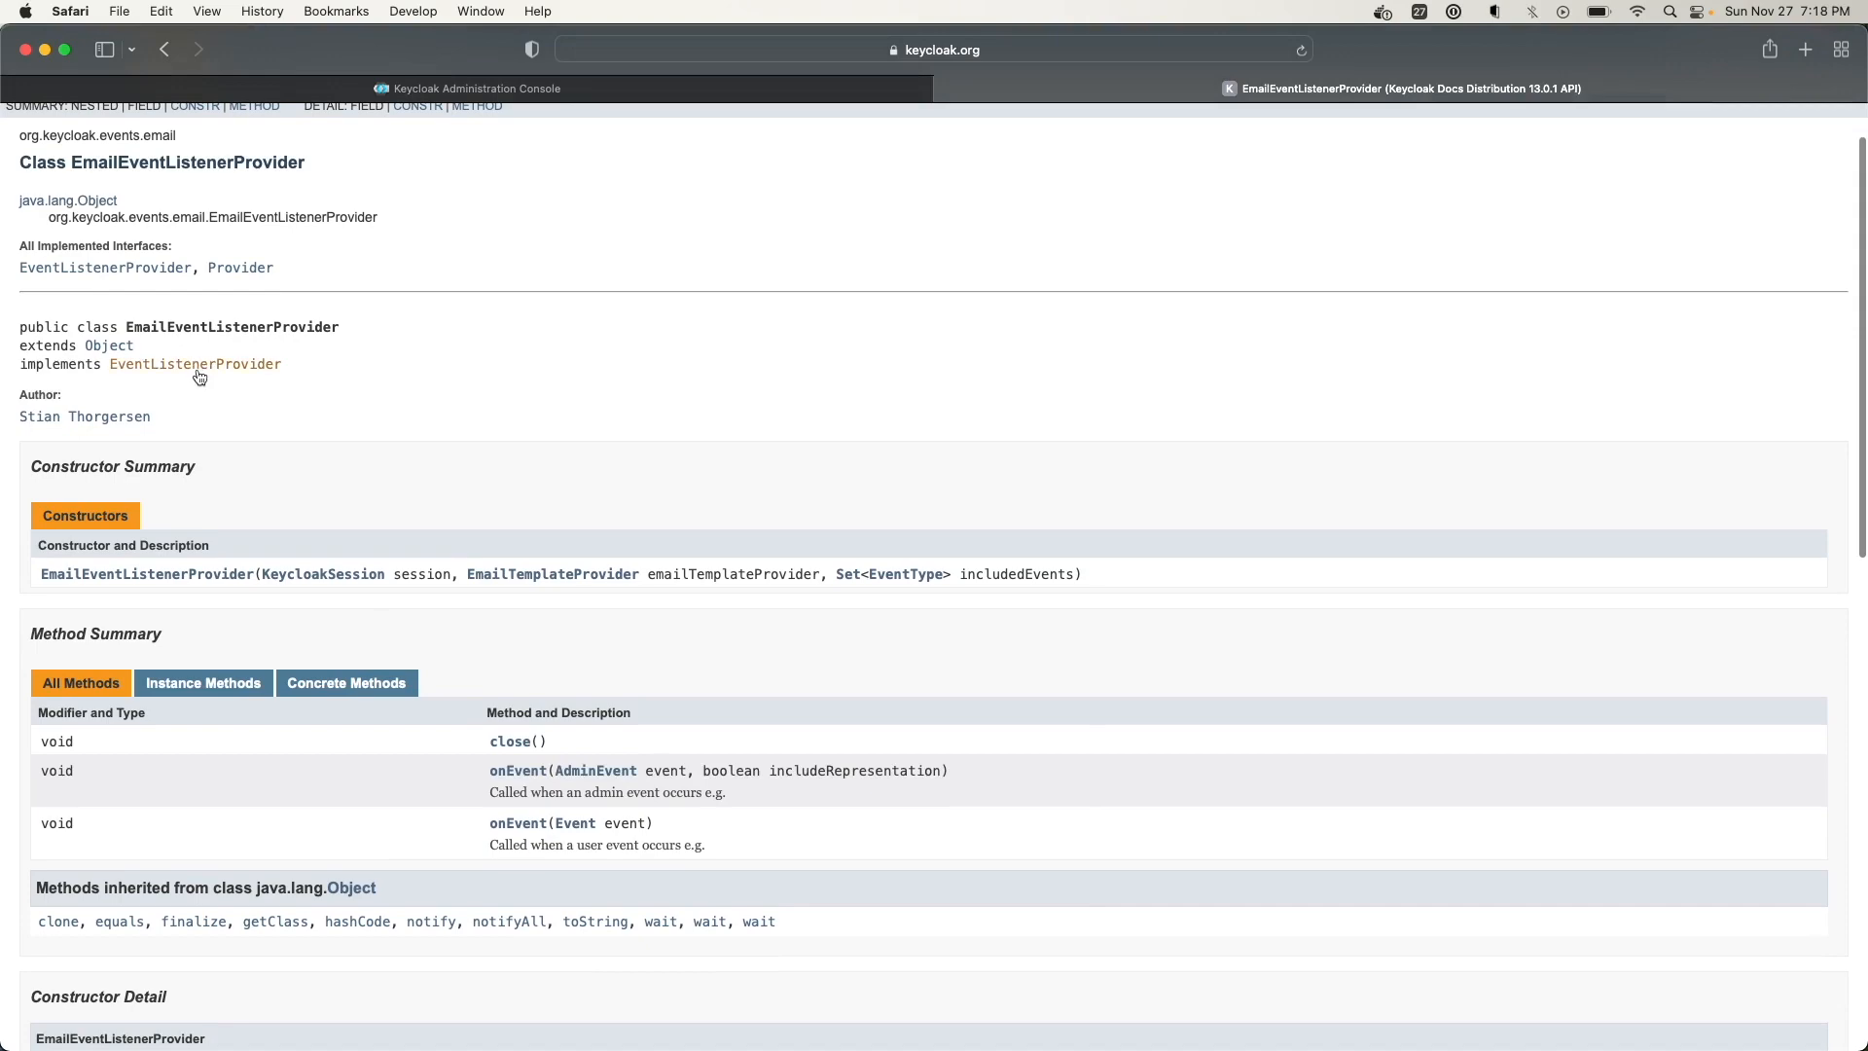
click(164, 51)
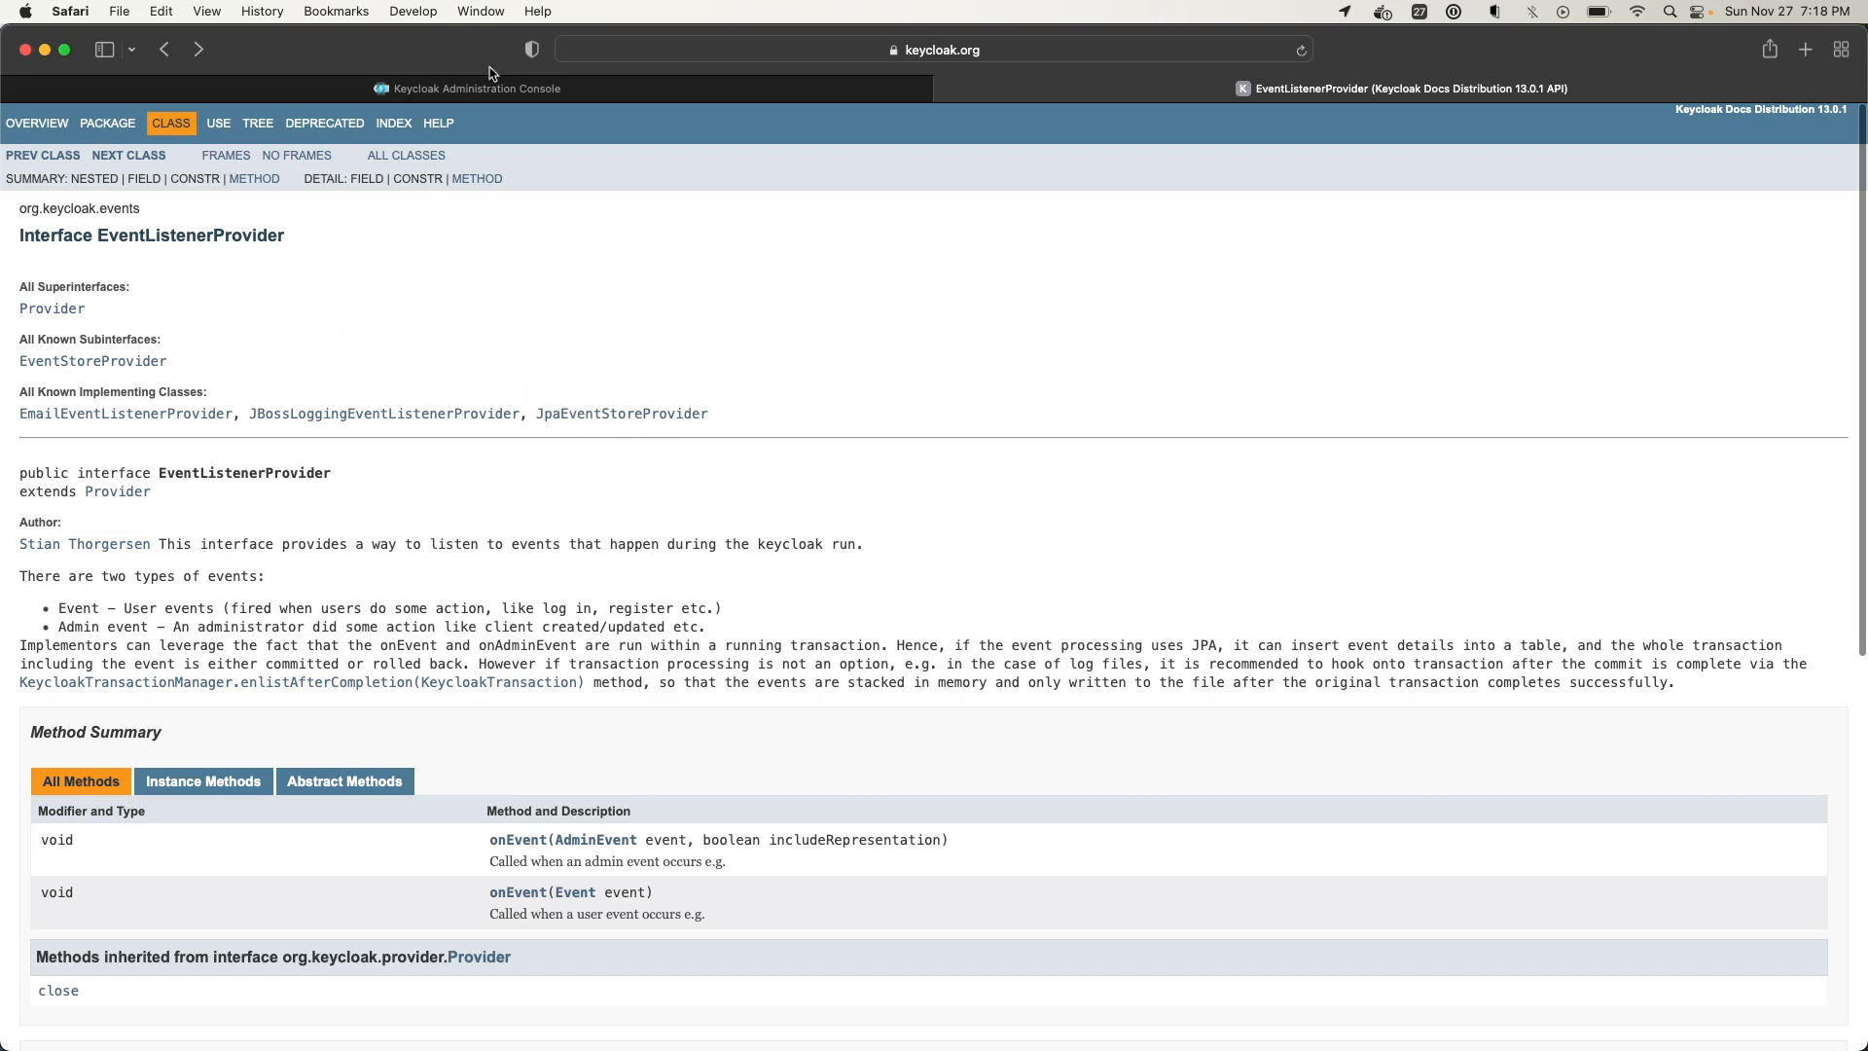
From the realm dropdown, create a realm named 'Demo'
mouse_move(507, 87)
click(632, 92)
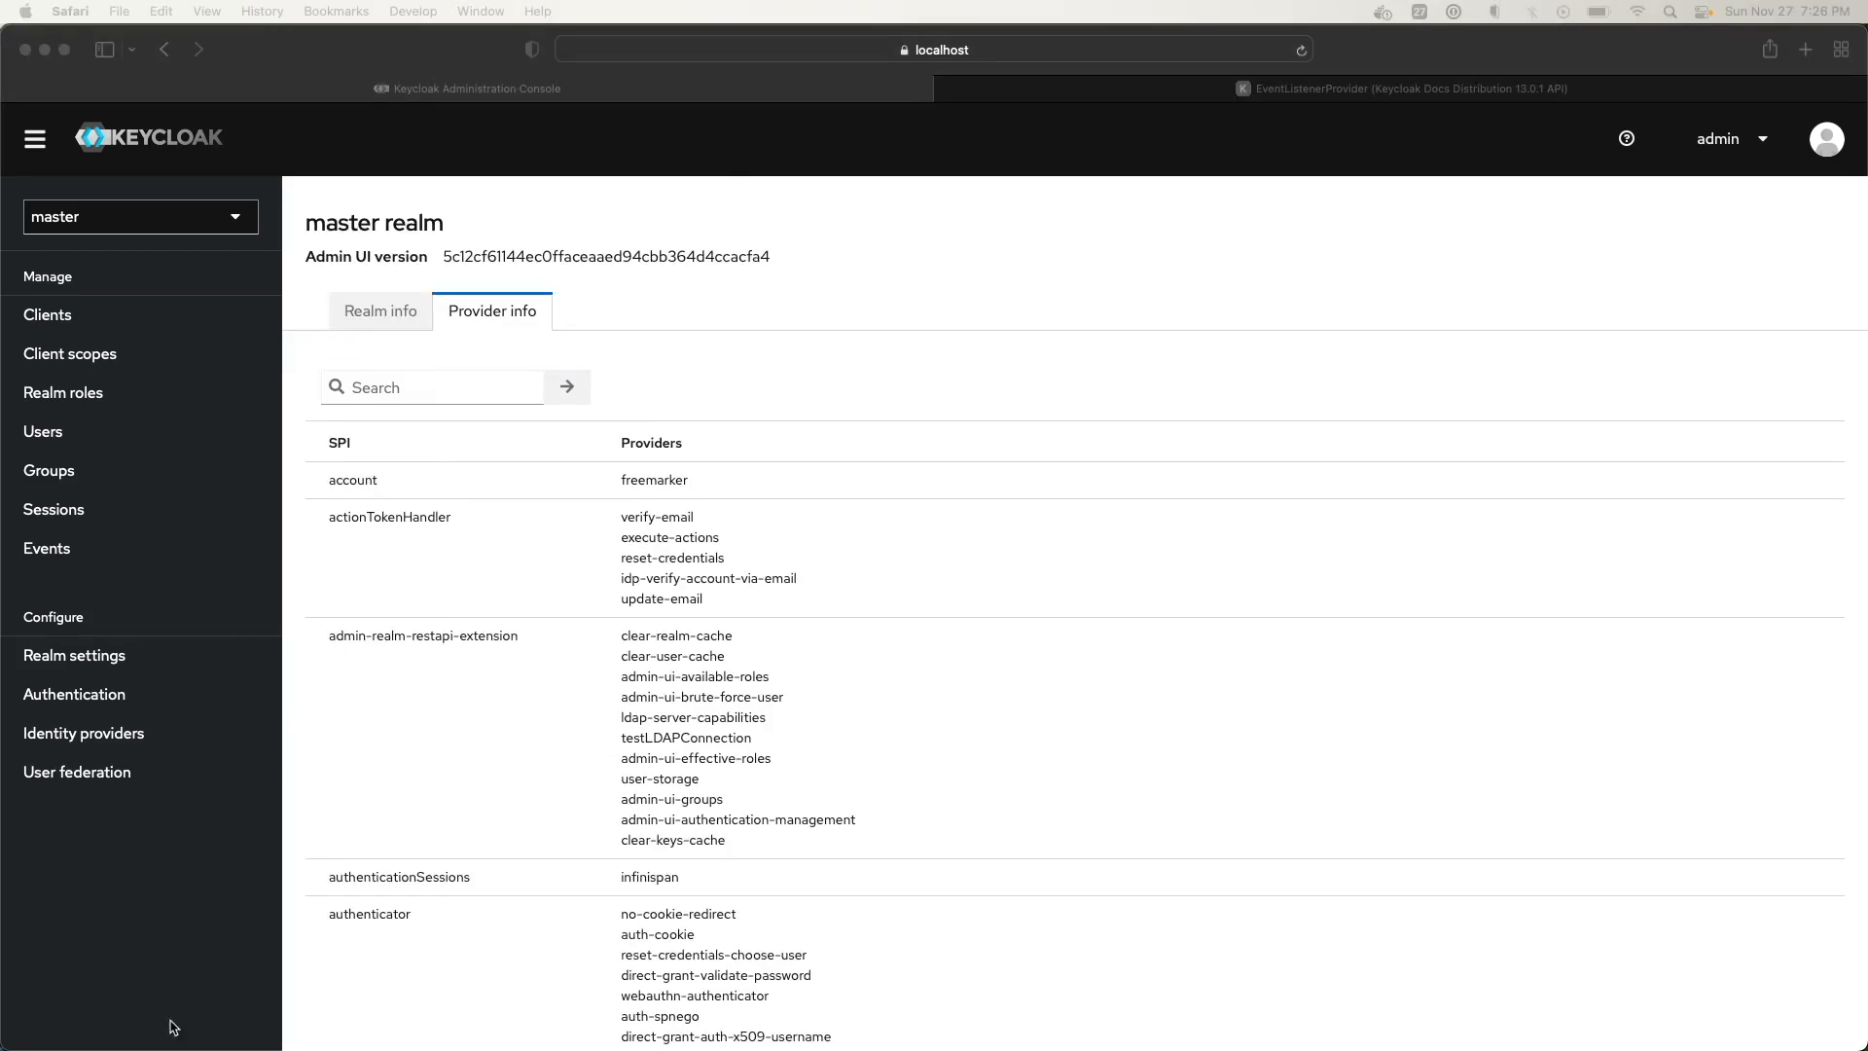
click(236, 220)
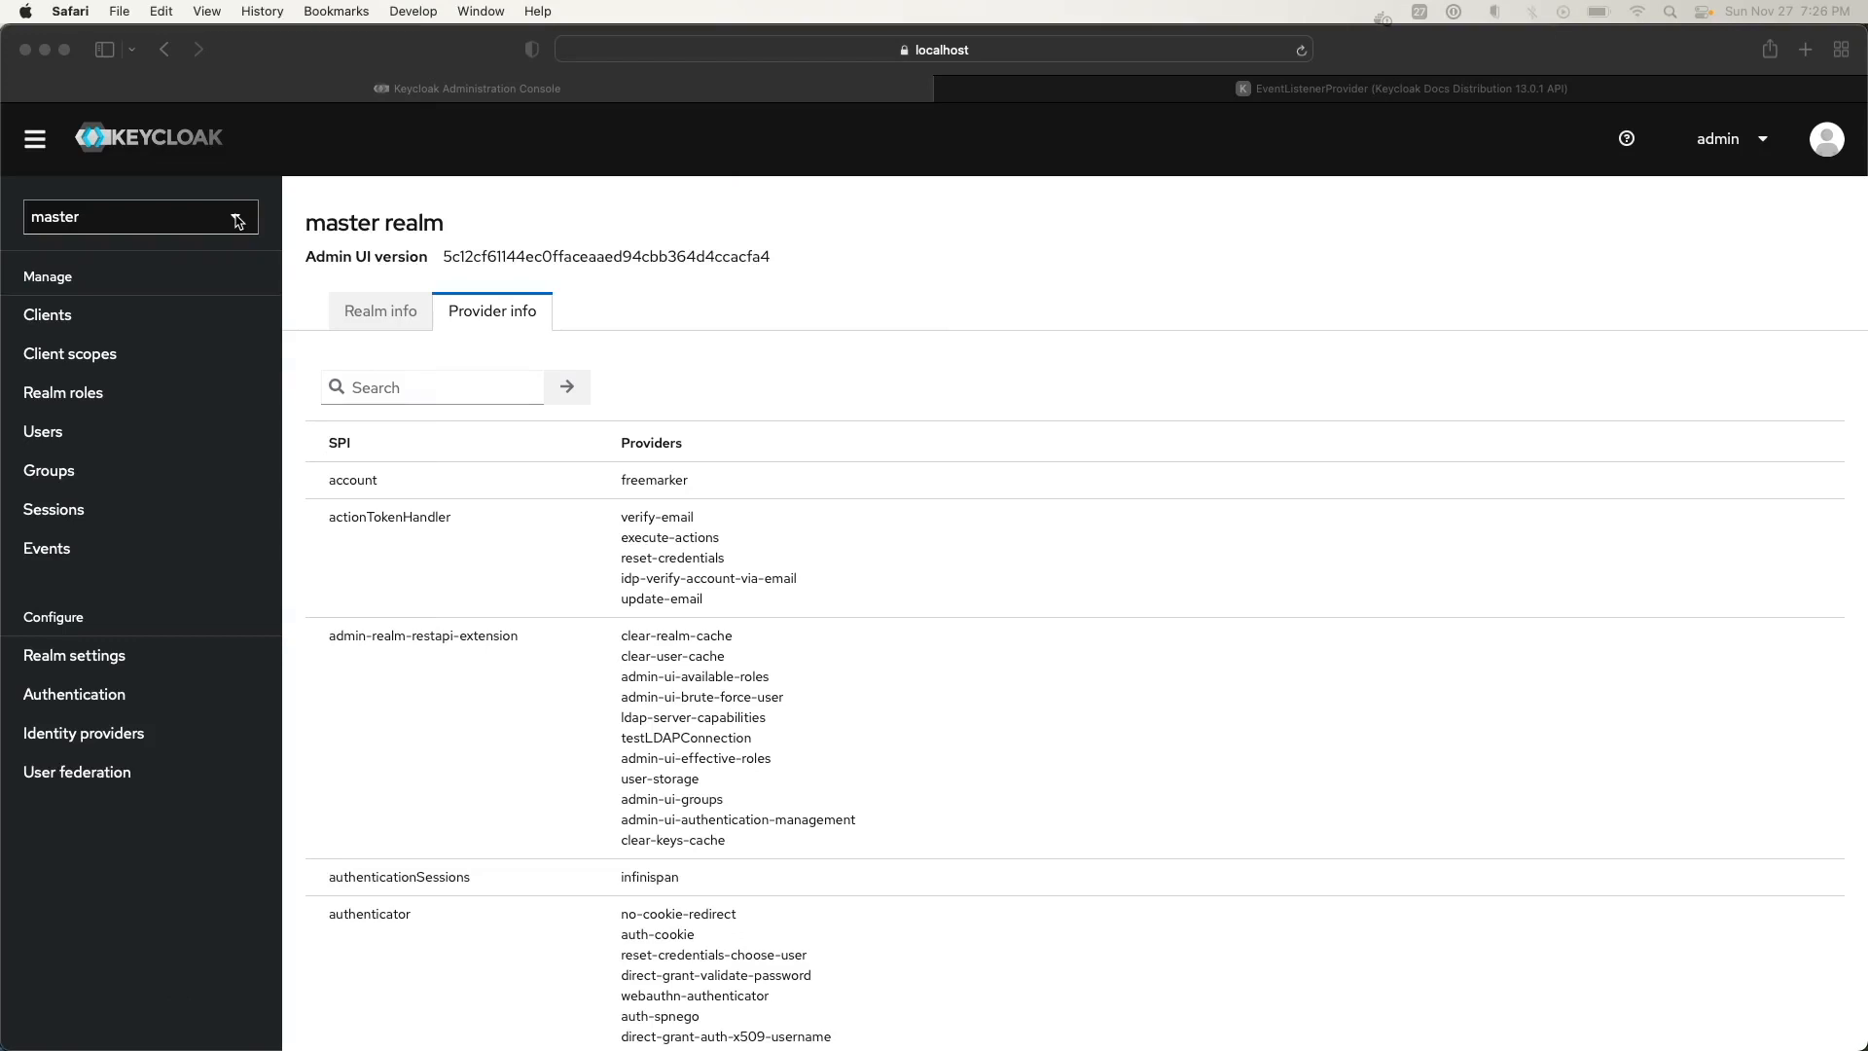
click(236, 219)
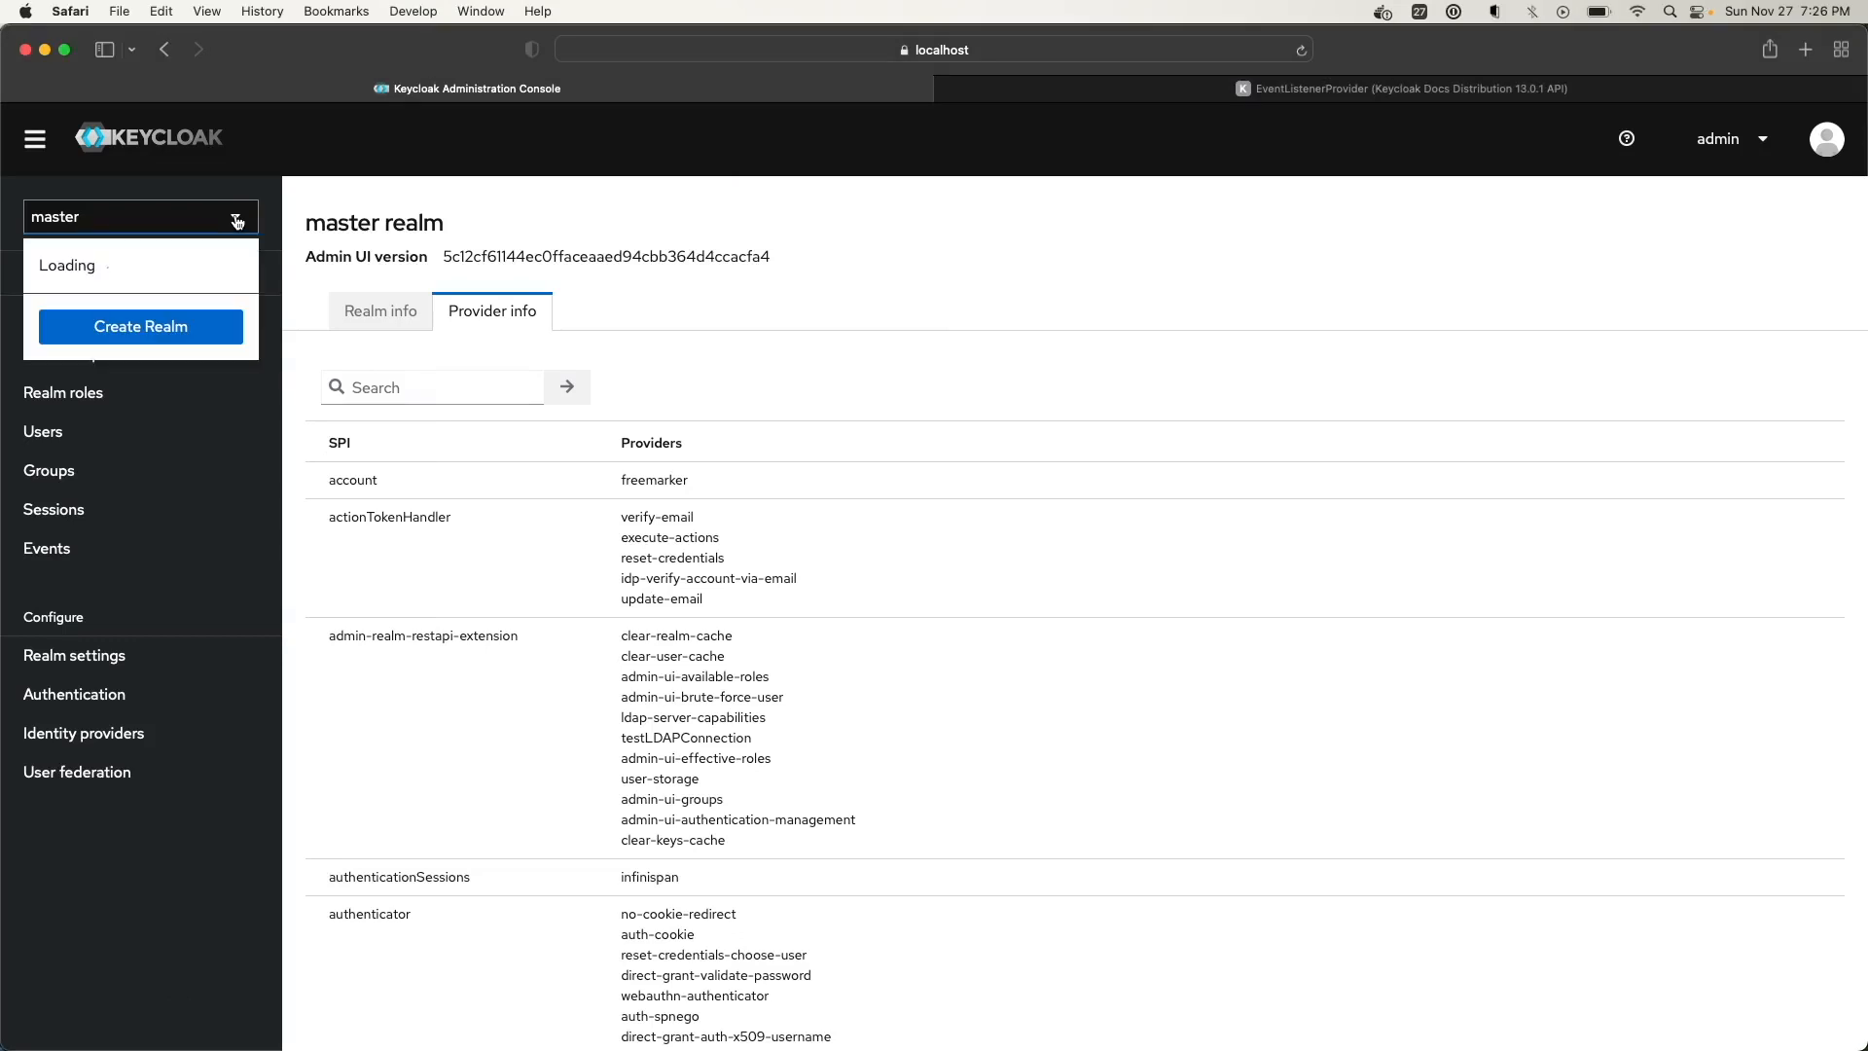
click(149, 329)
click(496, 544)
click(496, 554)
text(Demo)
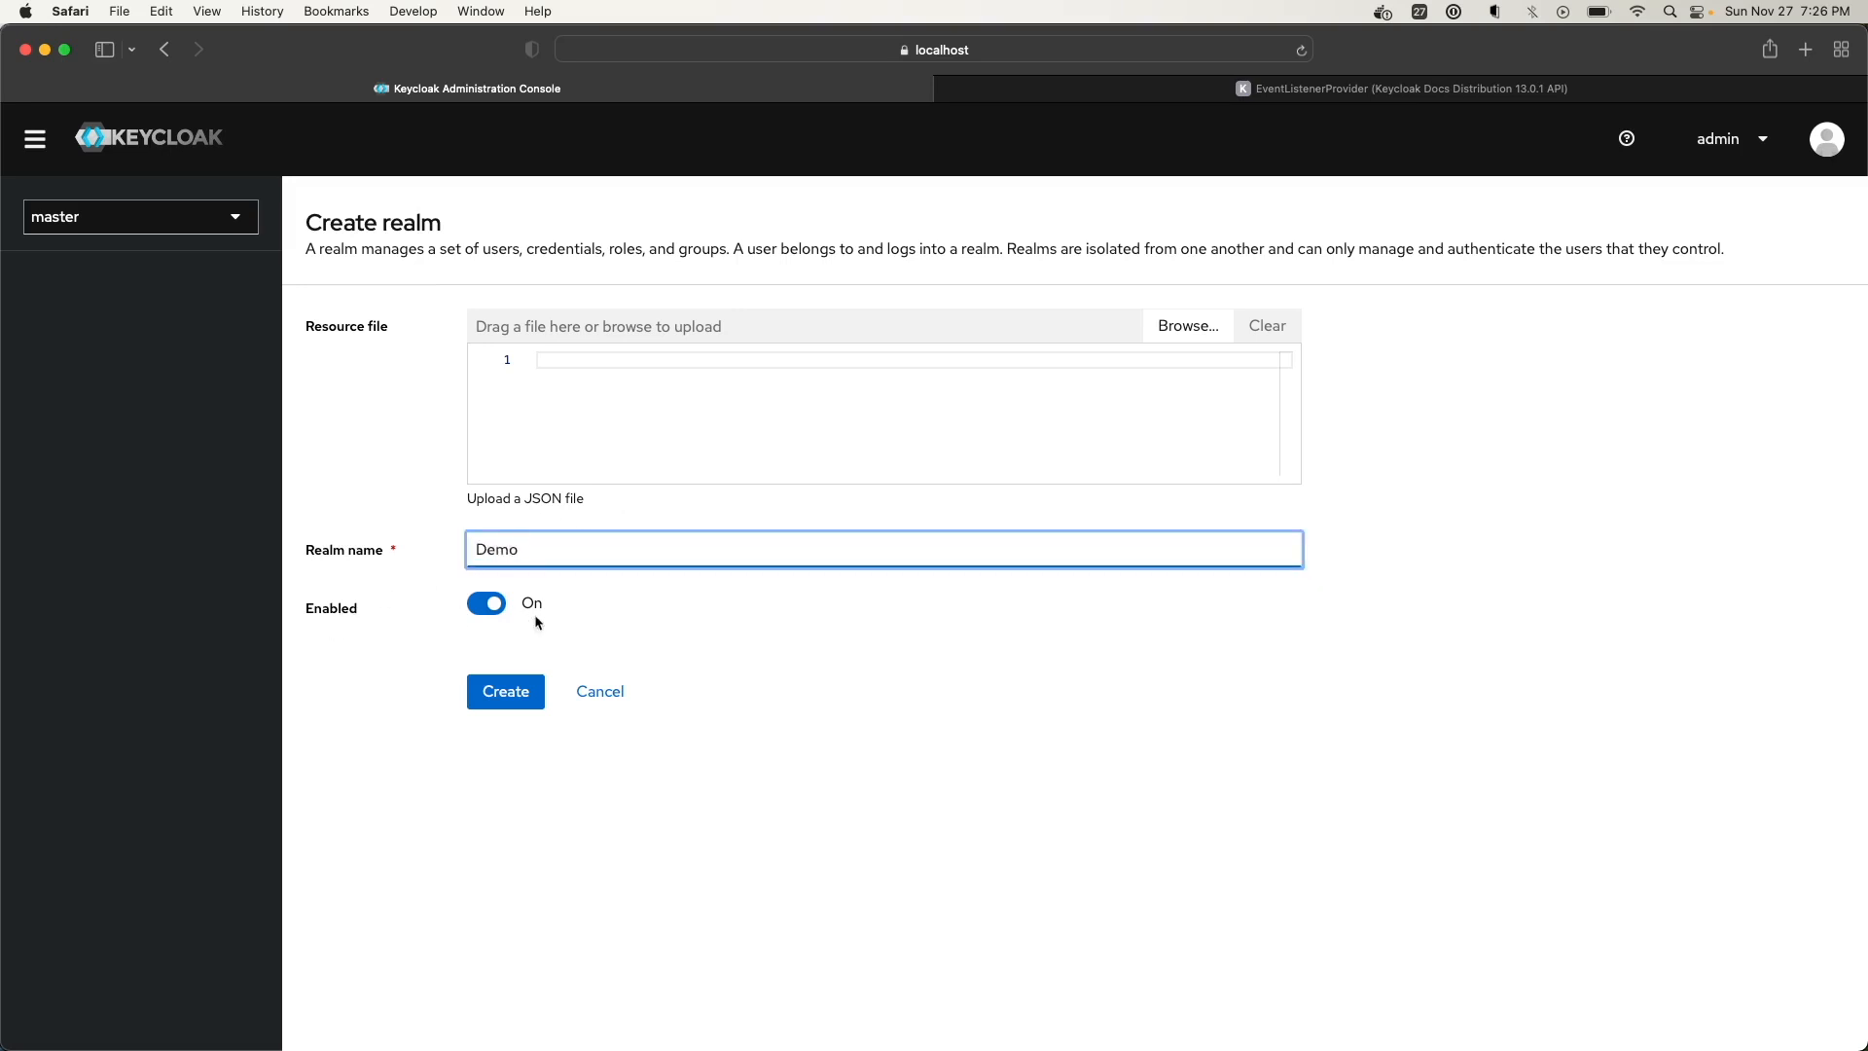
click(495, 698)
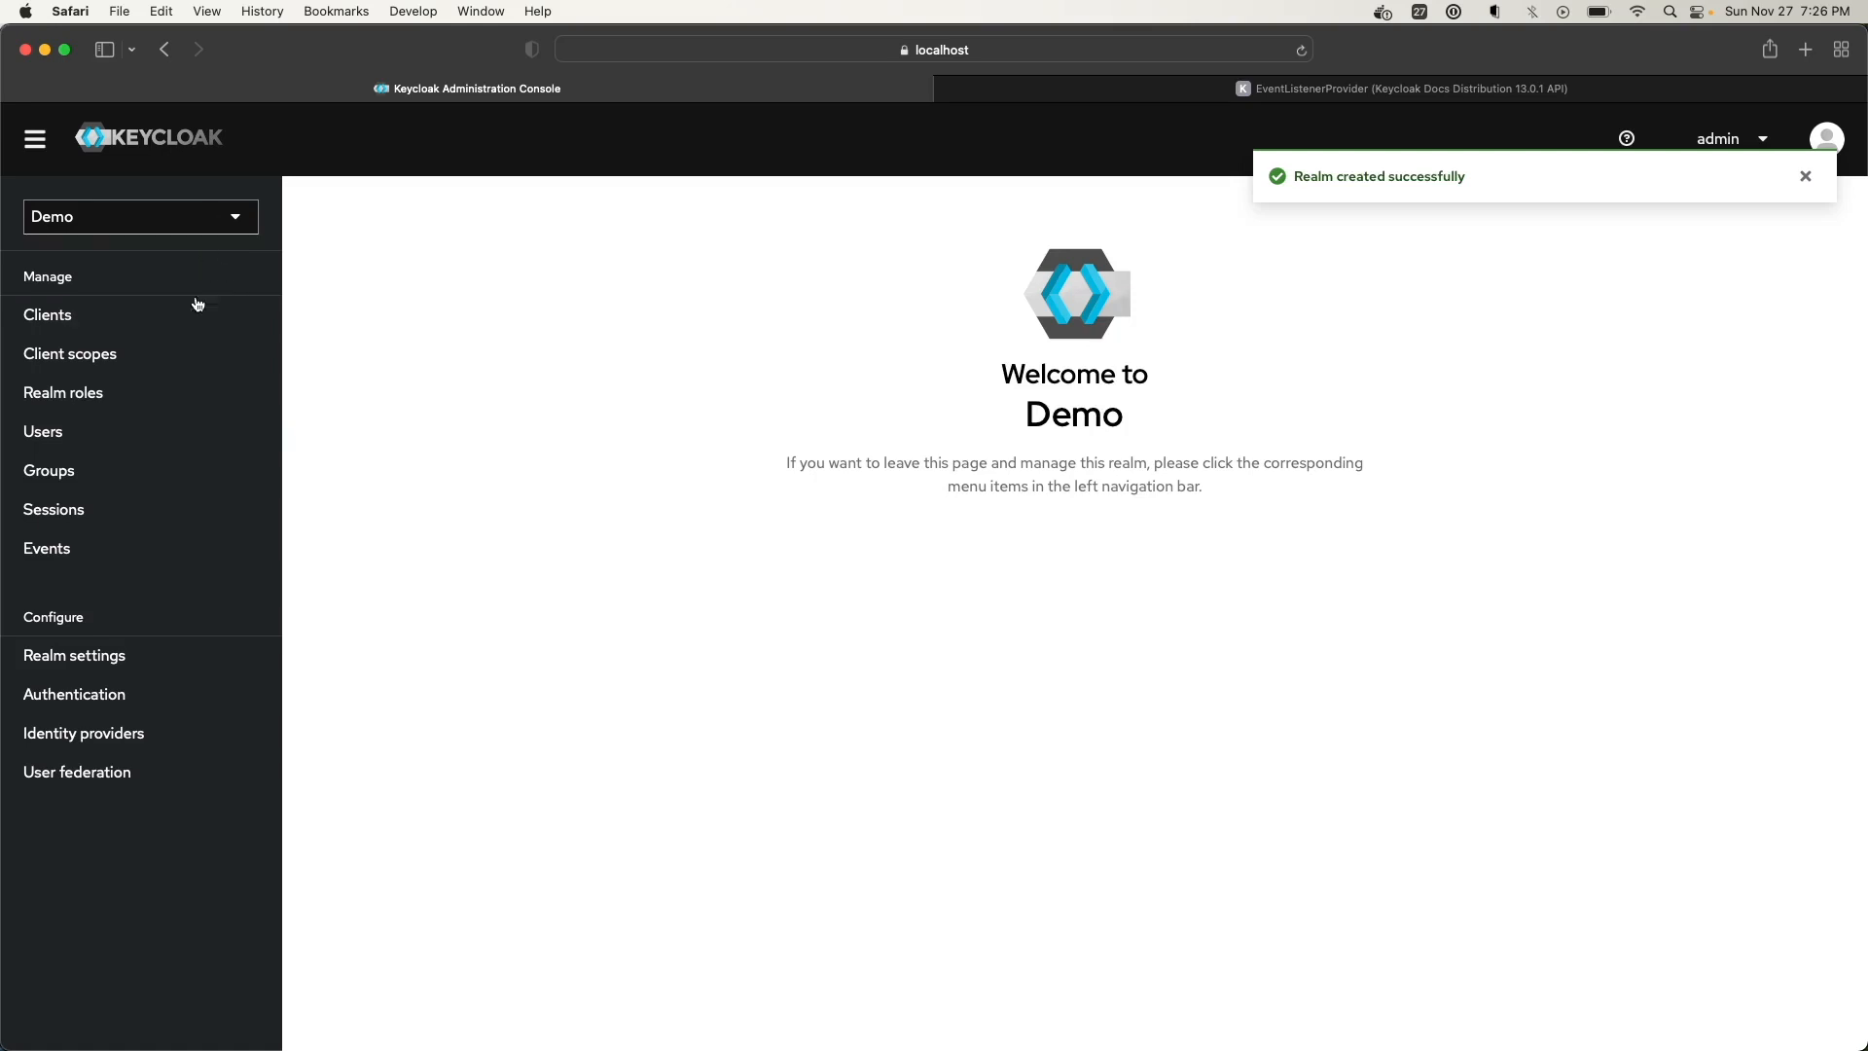
Browse the Demo realm's clients, client scopes, realm roles, users and groups pages
click(85, 327)
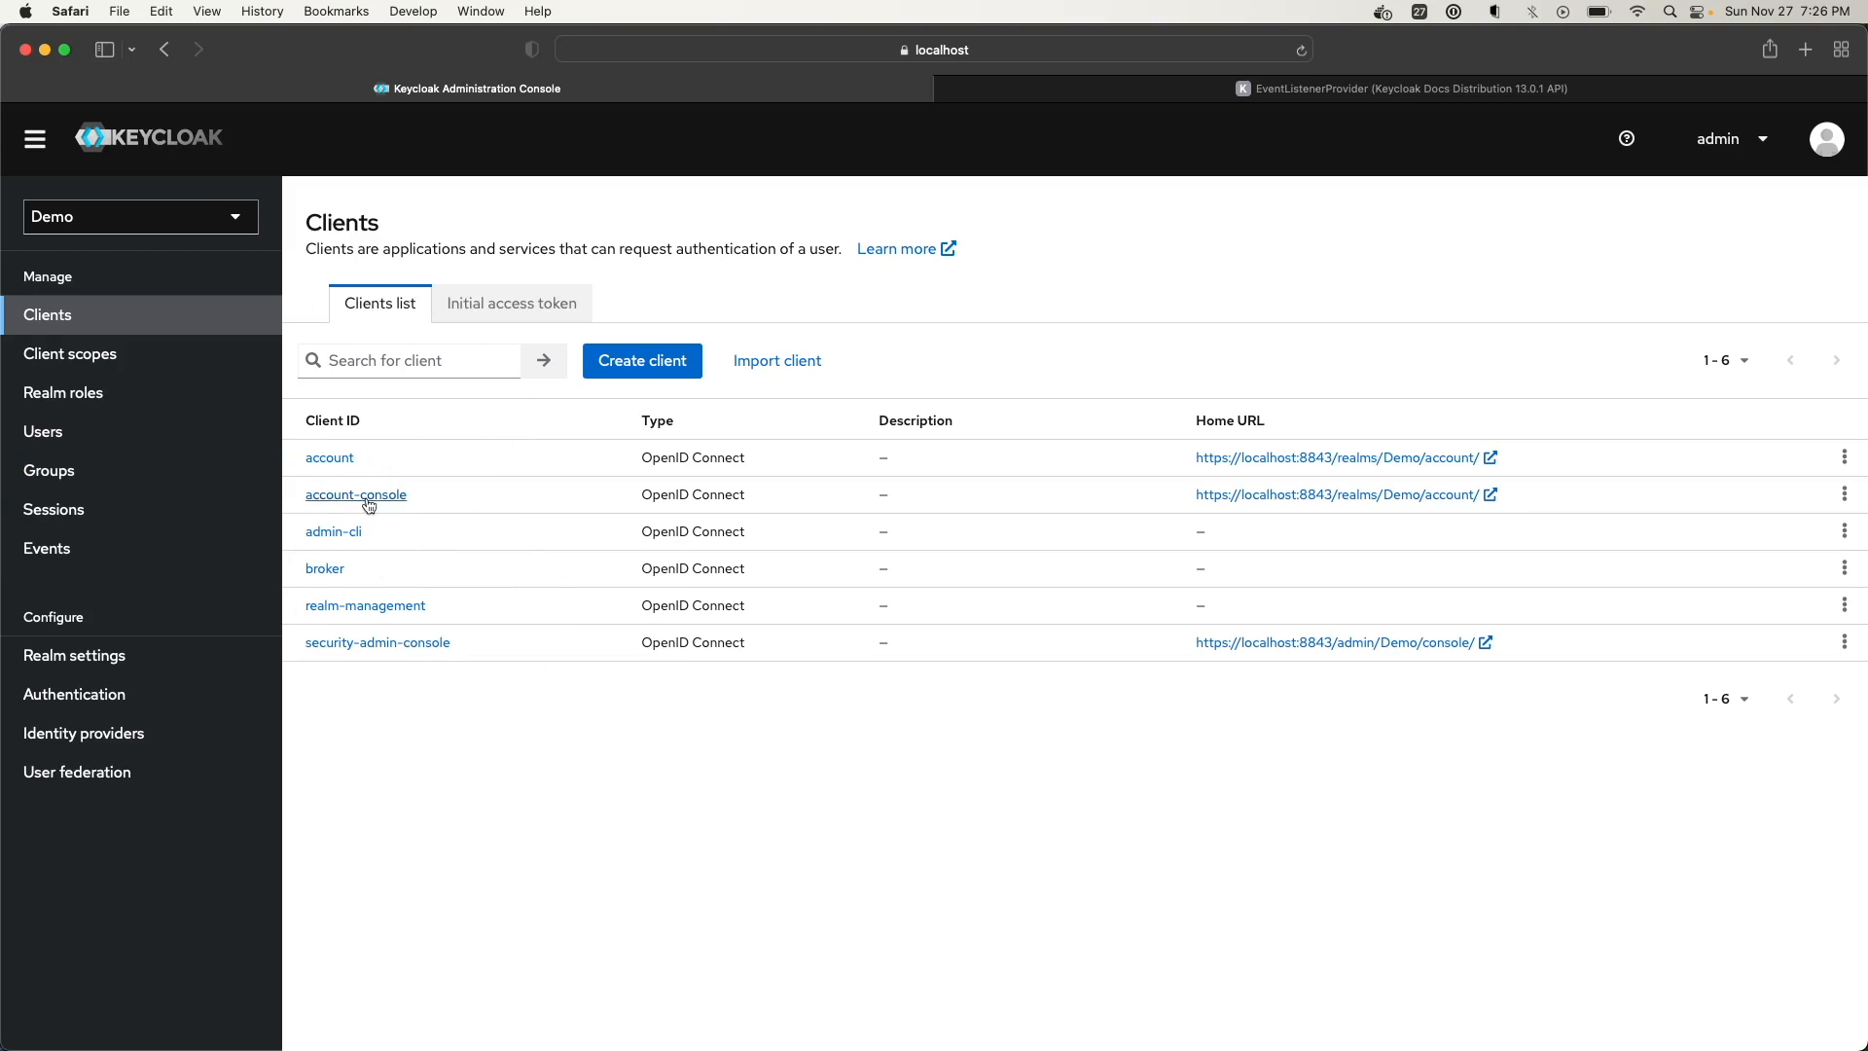
click(88, 350)
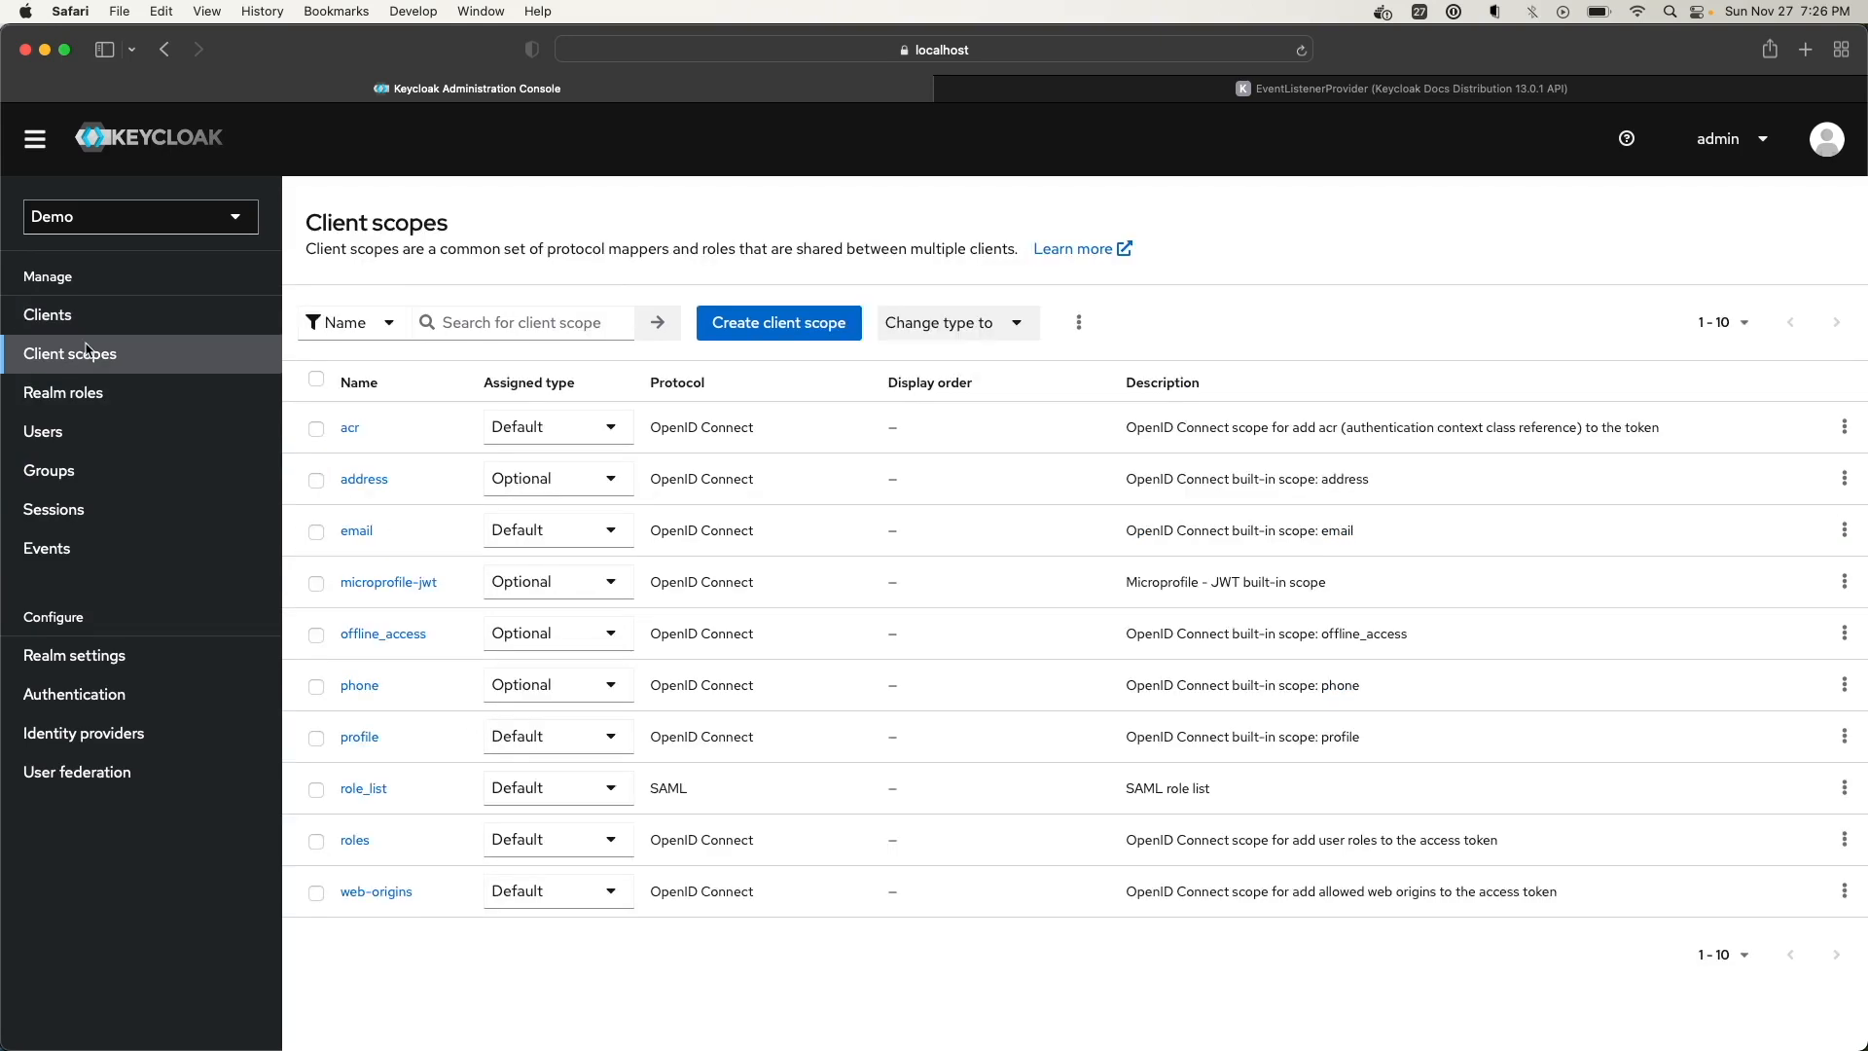
click(78, 399)
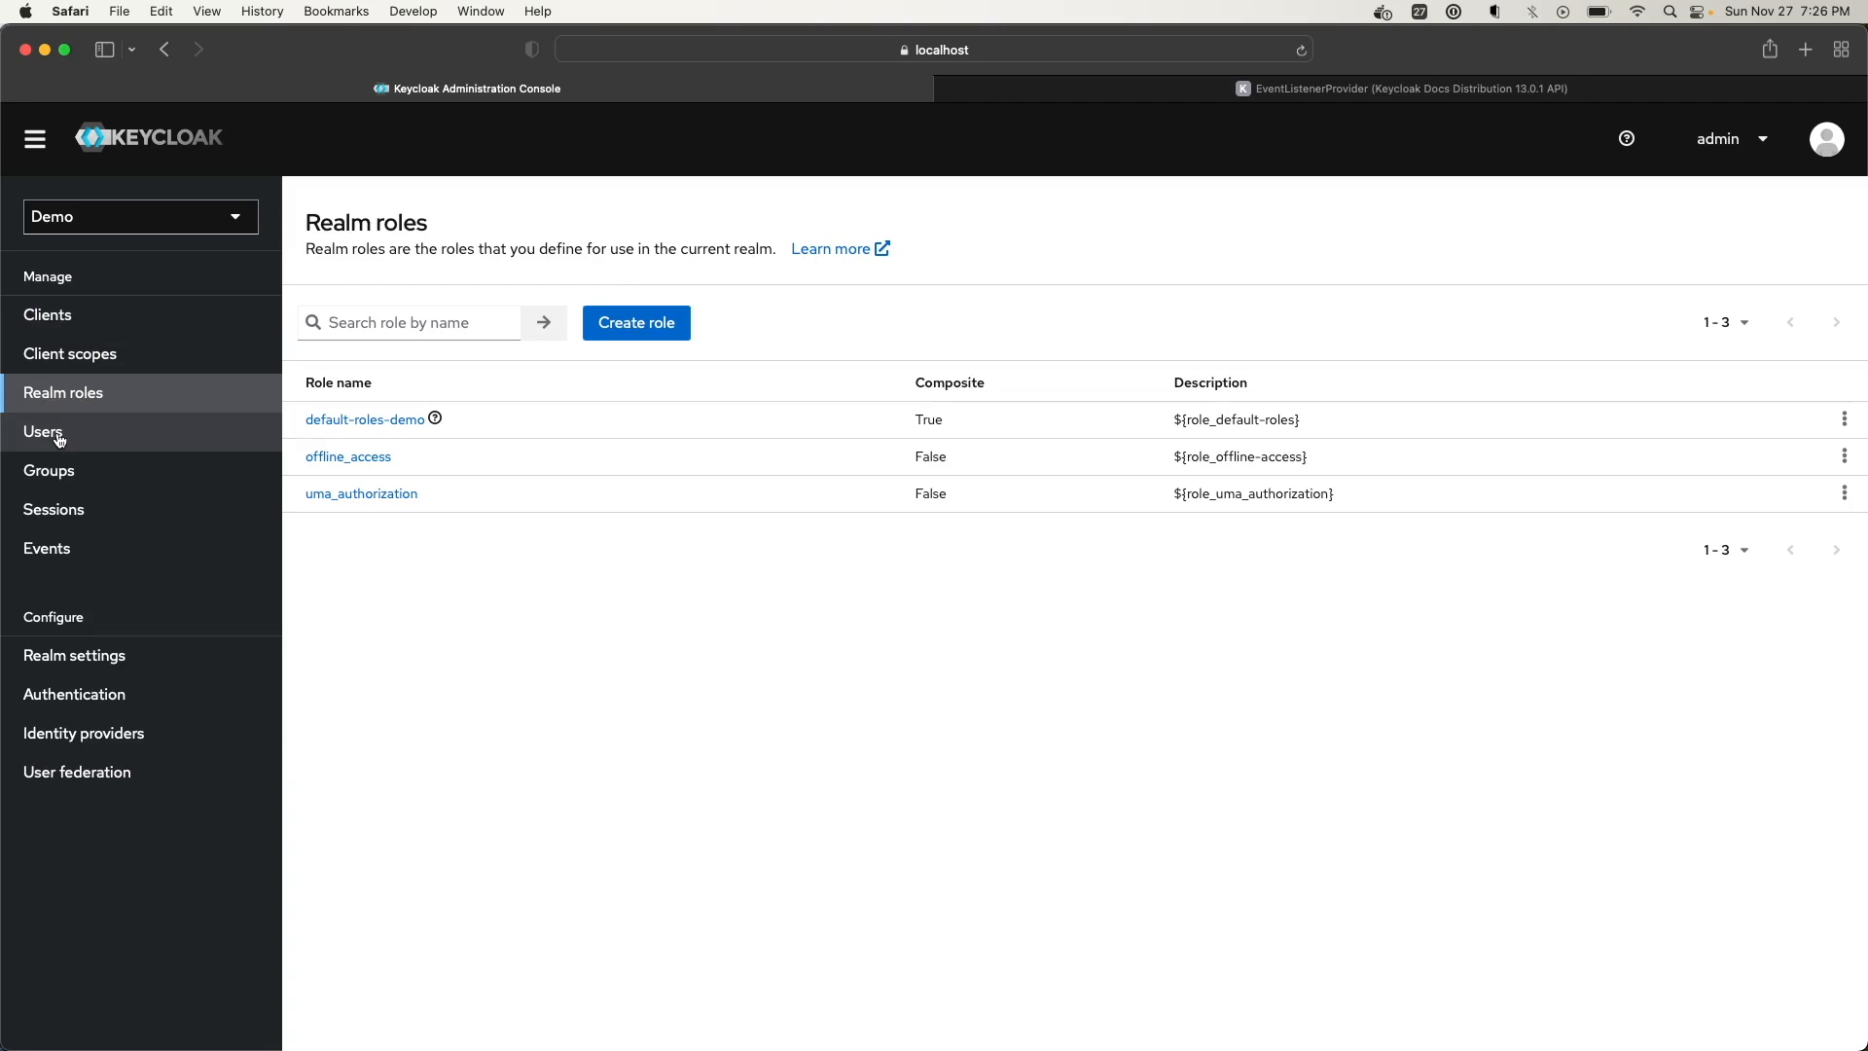
click(59, 439)
click(62, 475)
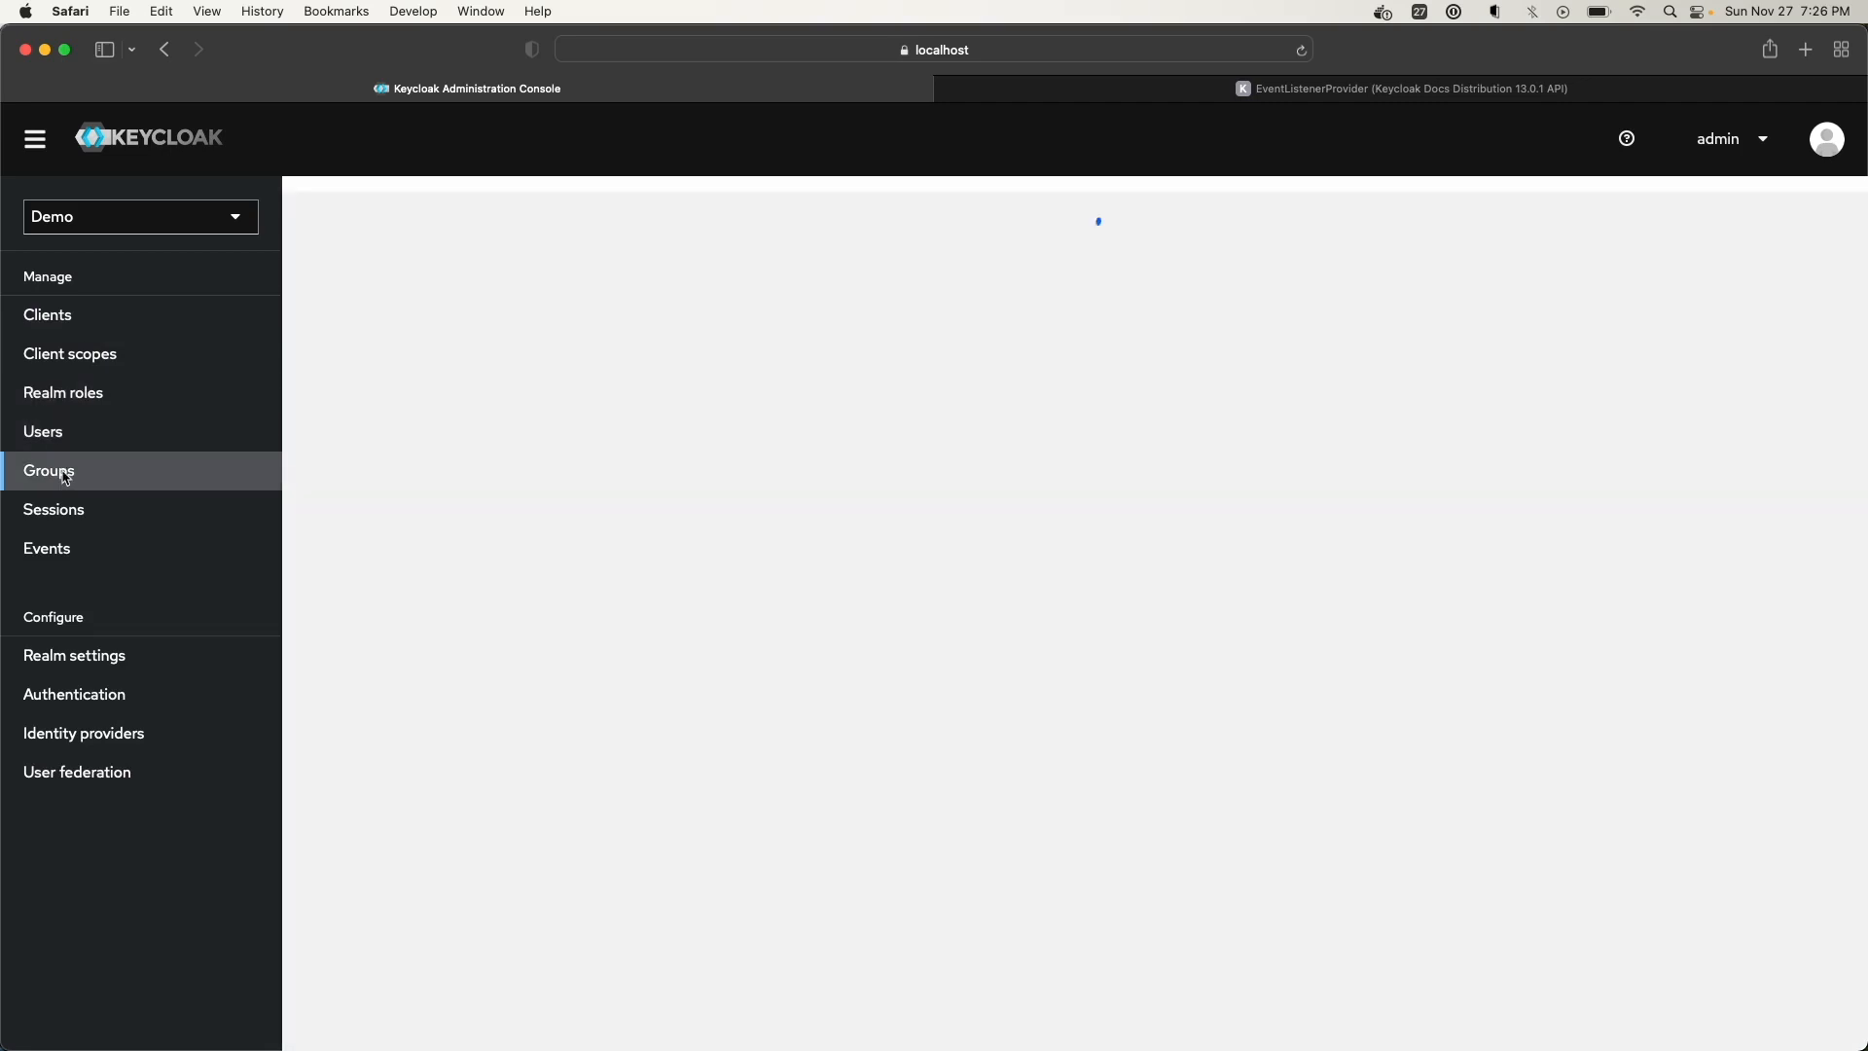
click(58, 438)
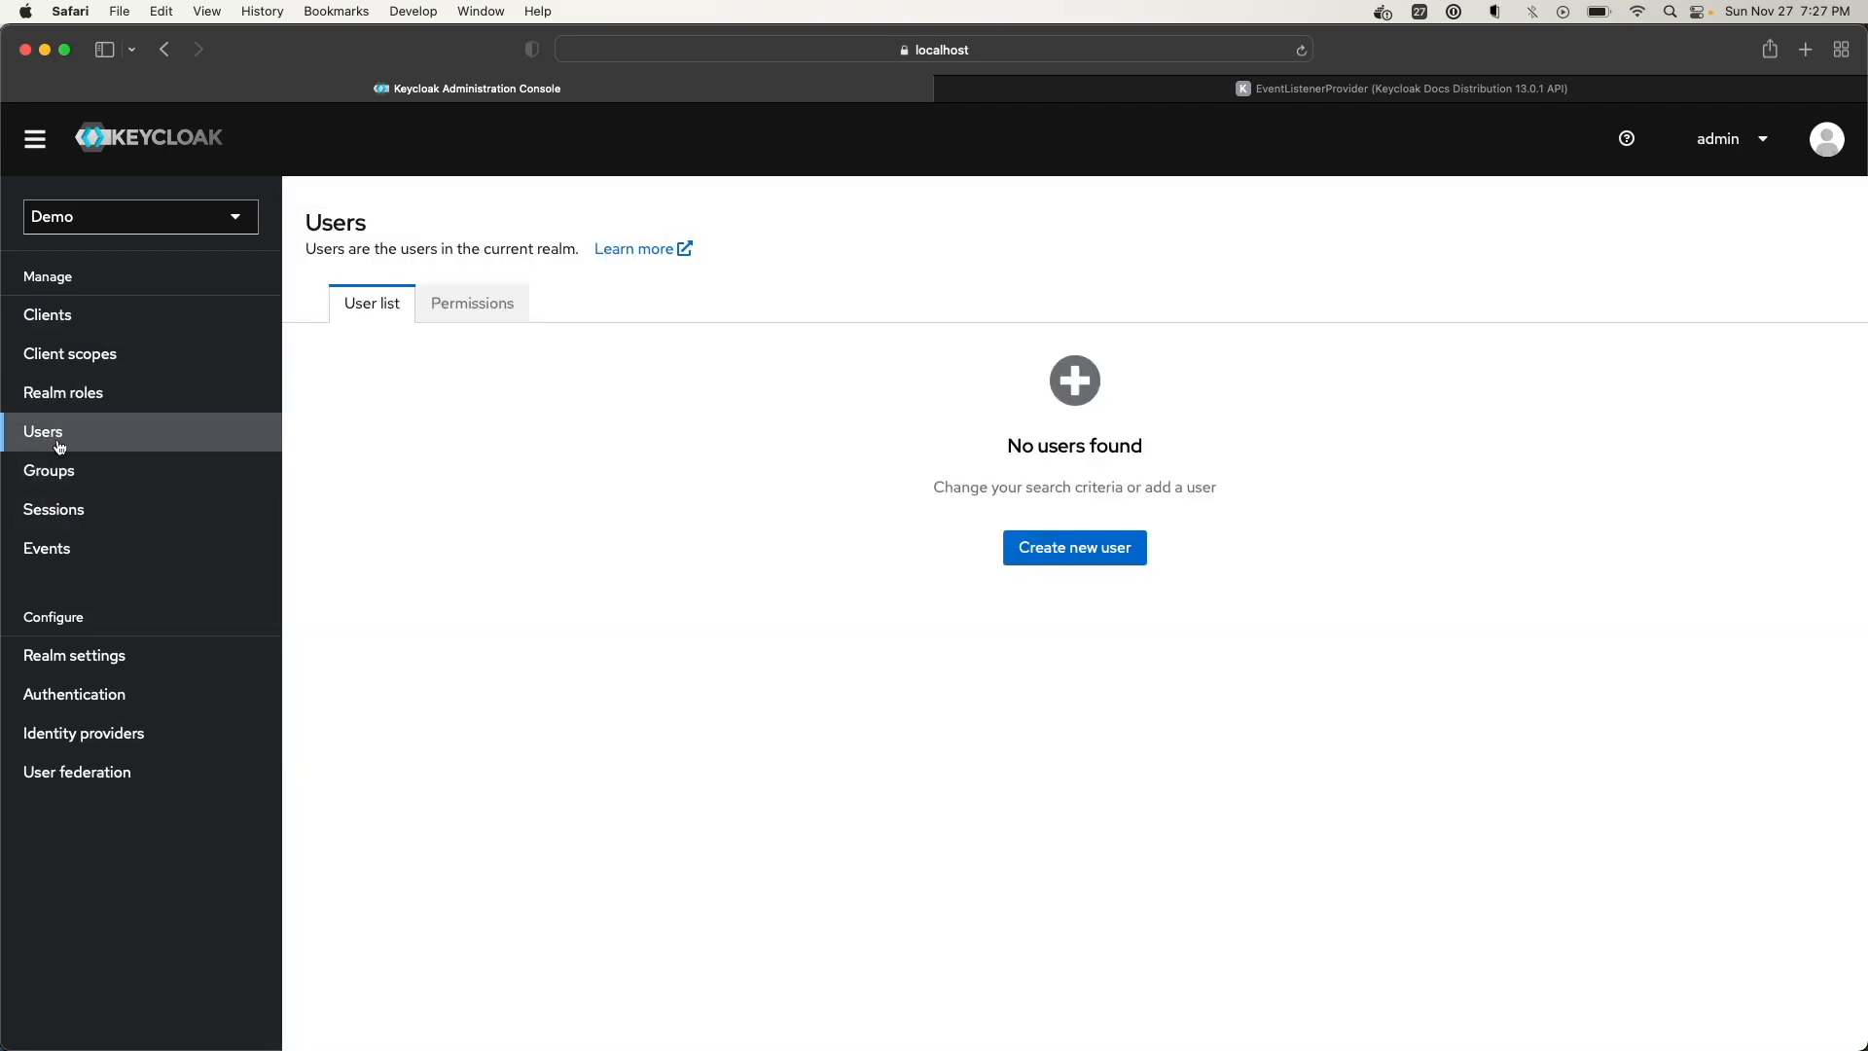
click(55, 466)
Check sessions and events, revisit roles, client scopes and clients, then open Realm settings
click(54, 520)
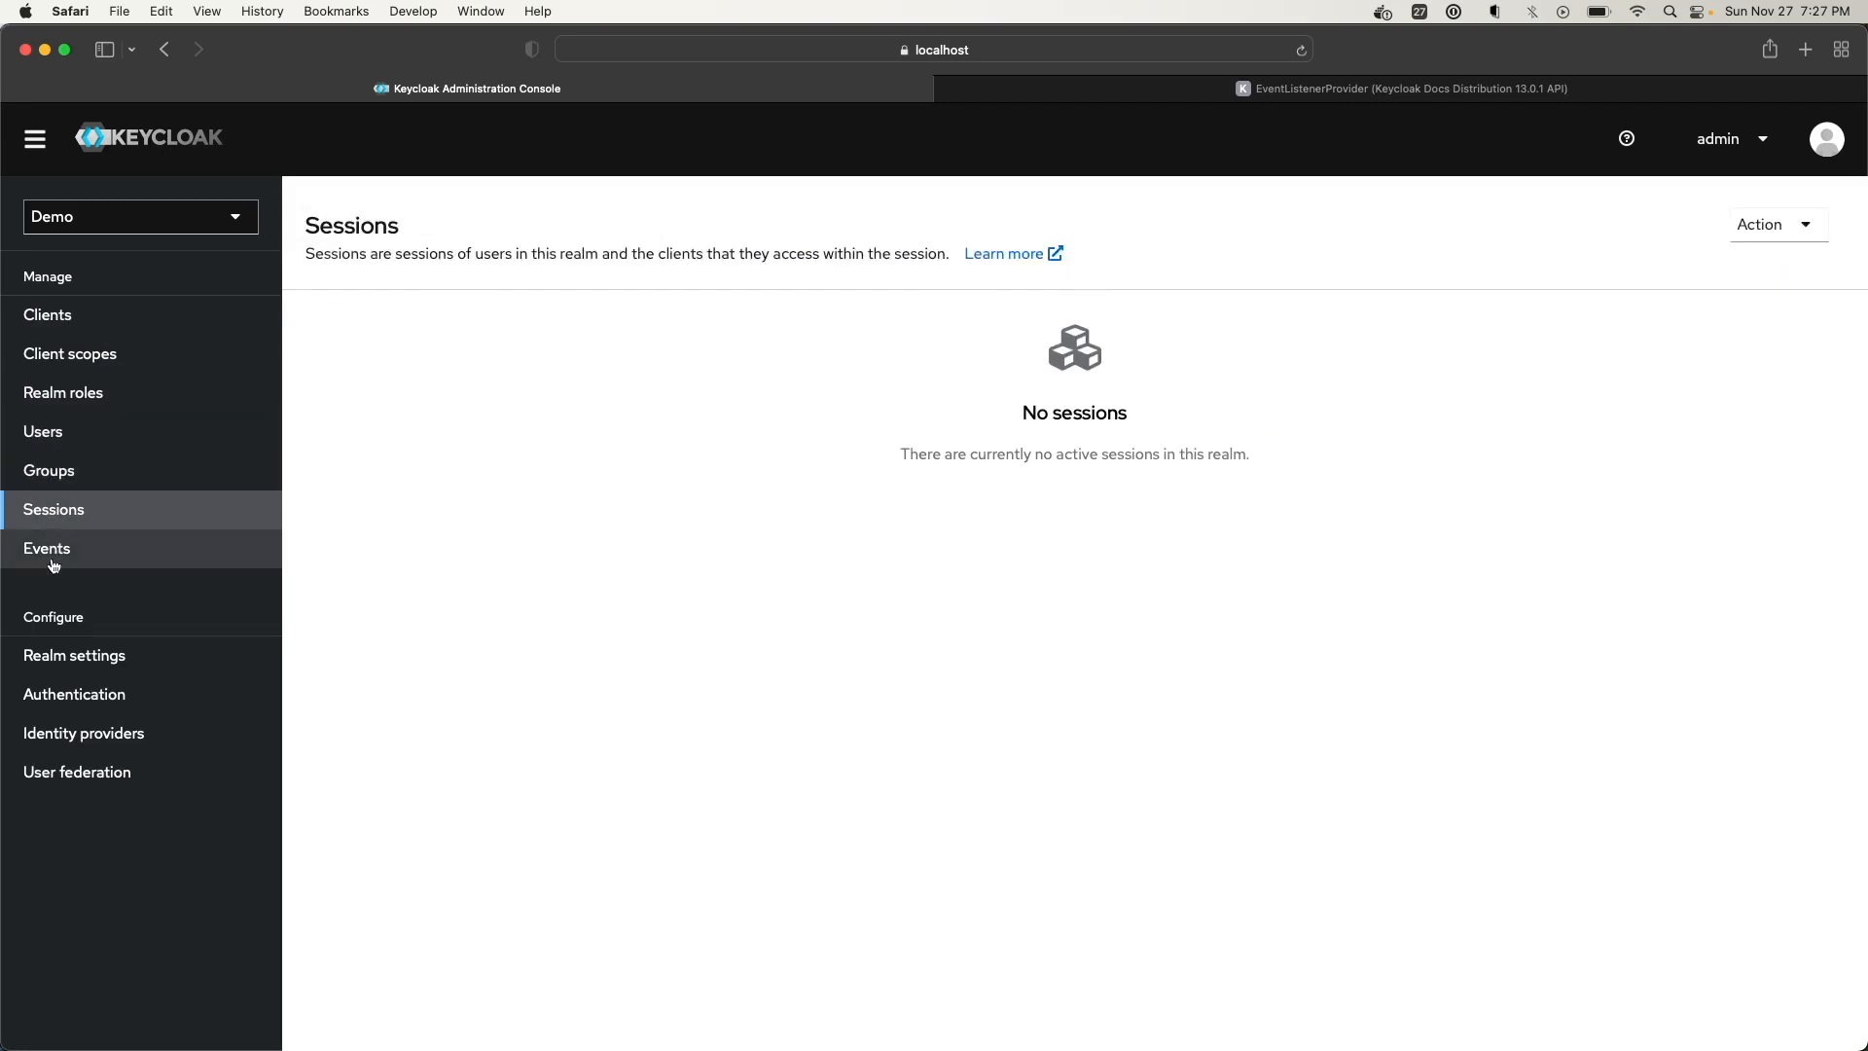
click(55, 563)
click(78, 392)
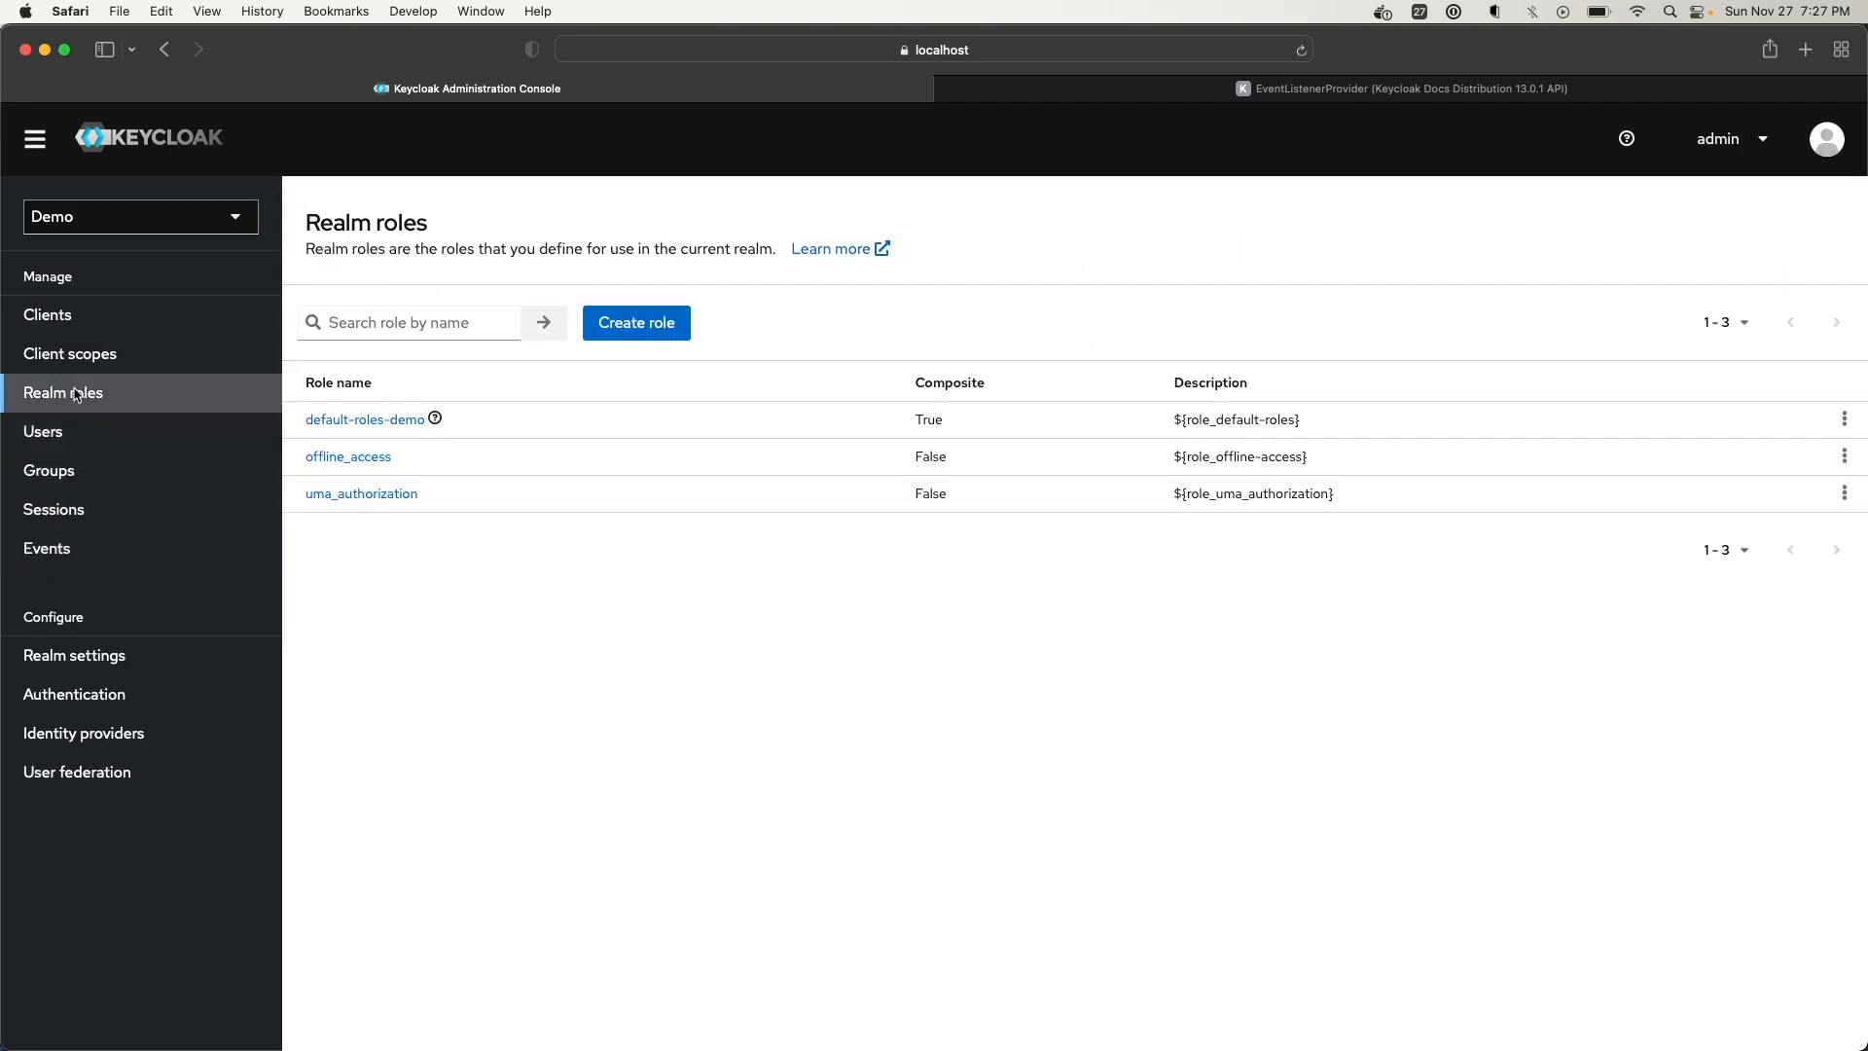
click(86, 350)
click(65, 312)
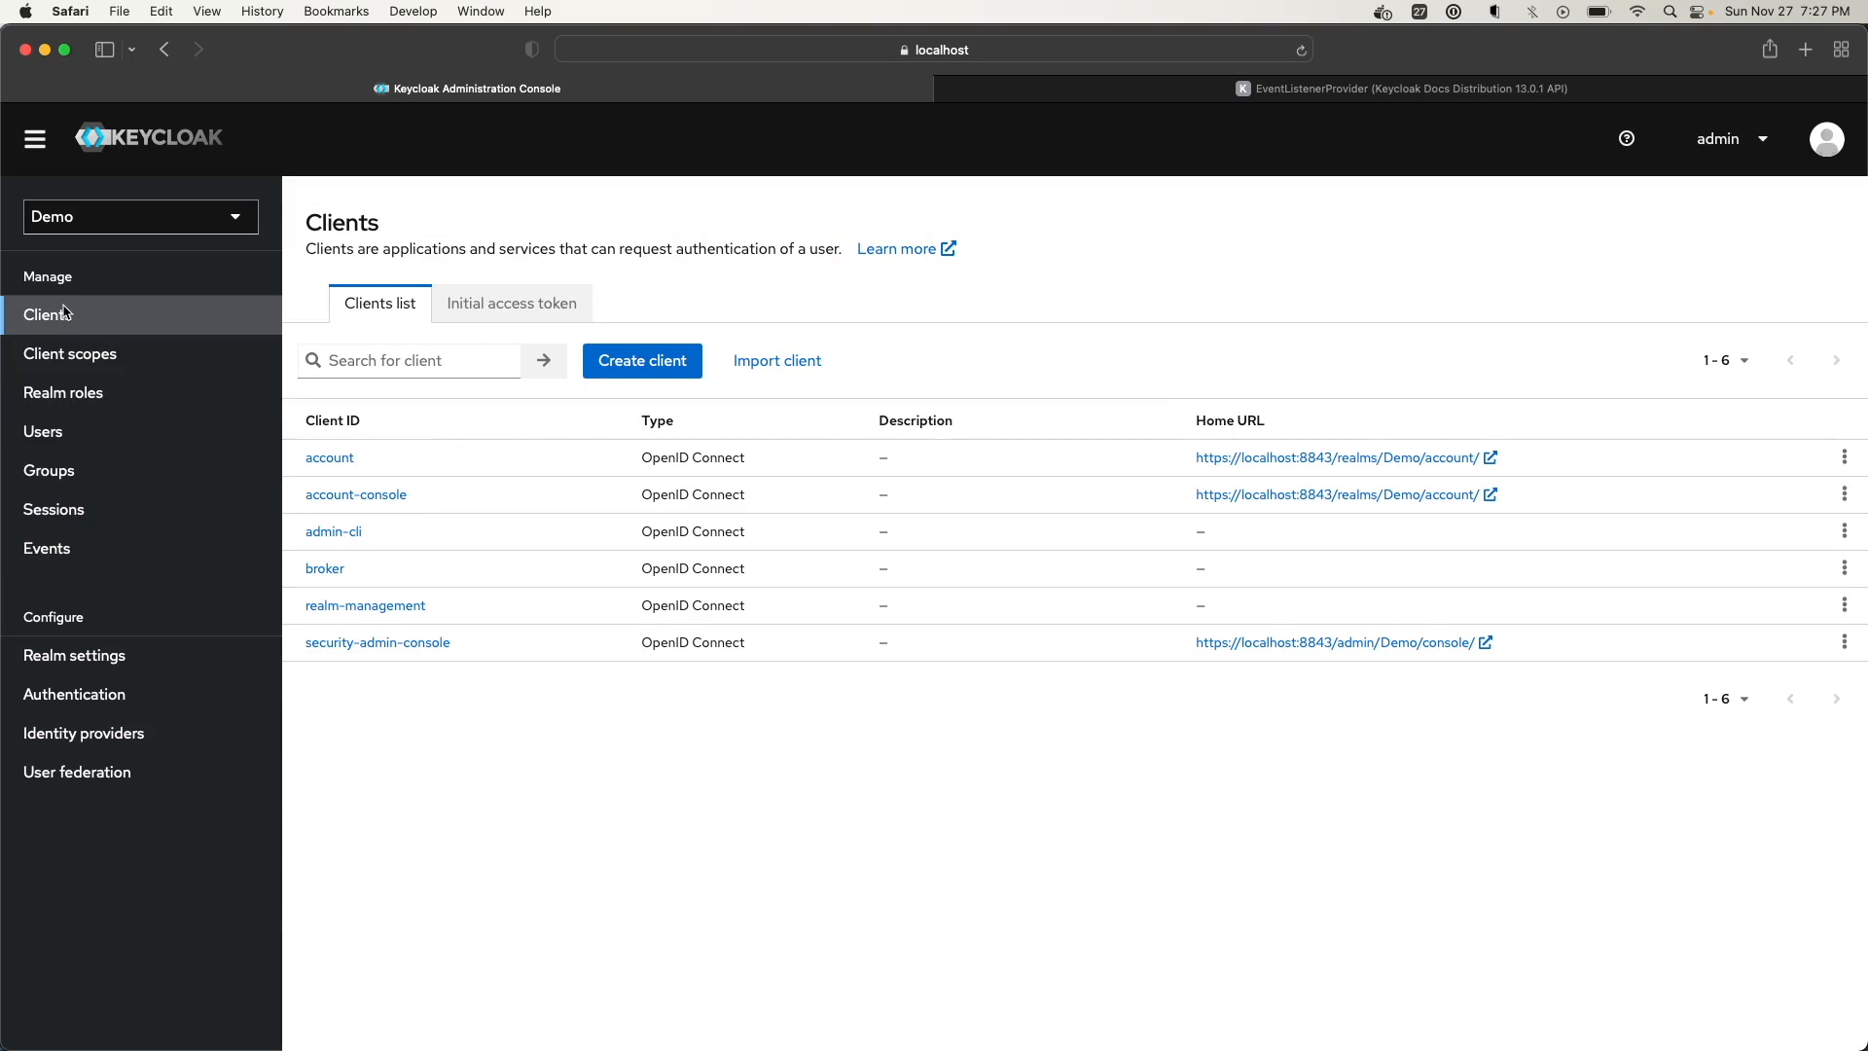
click(104, 658)
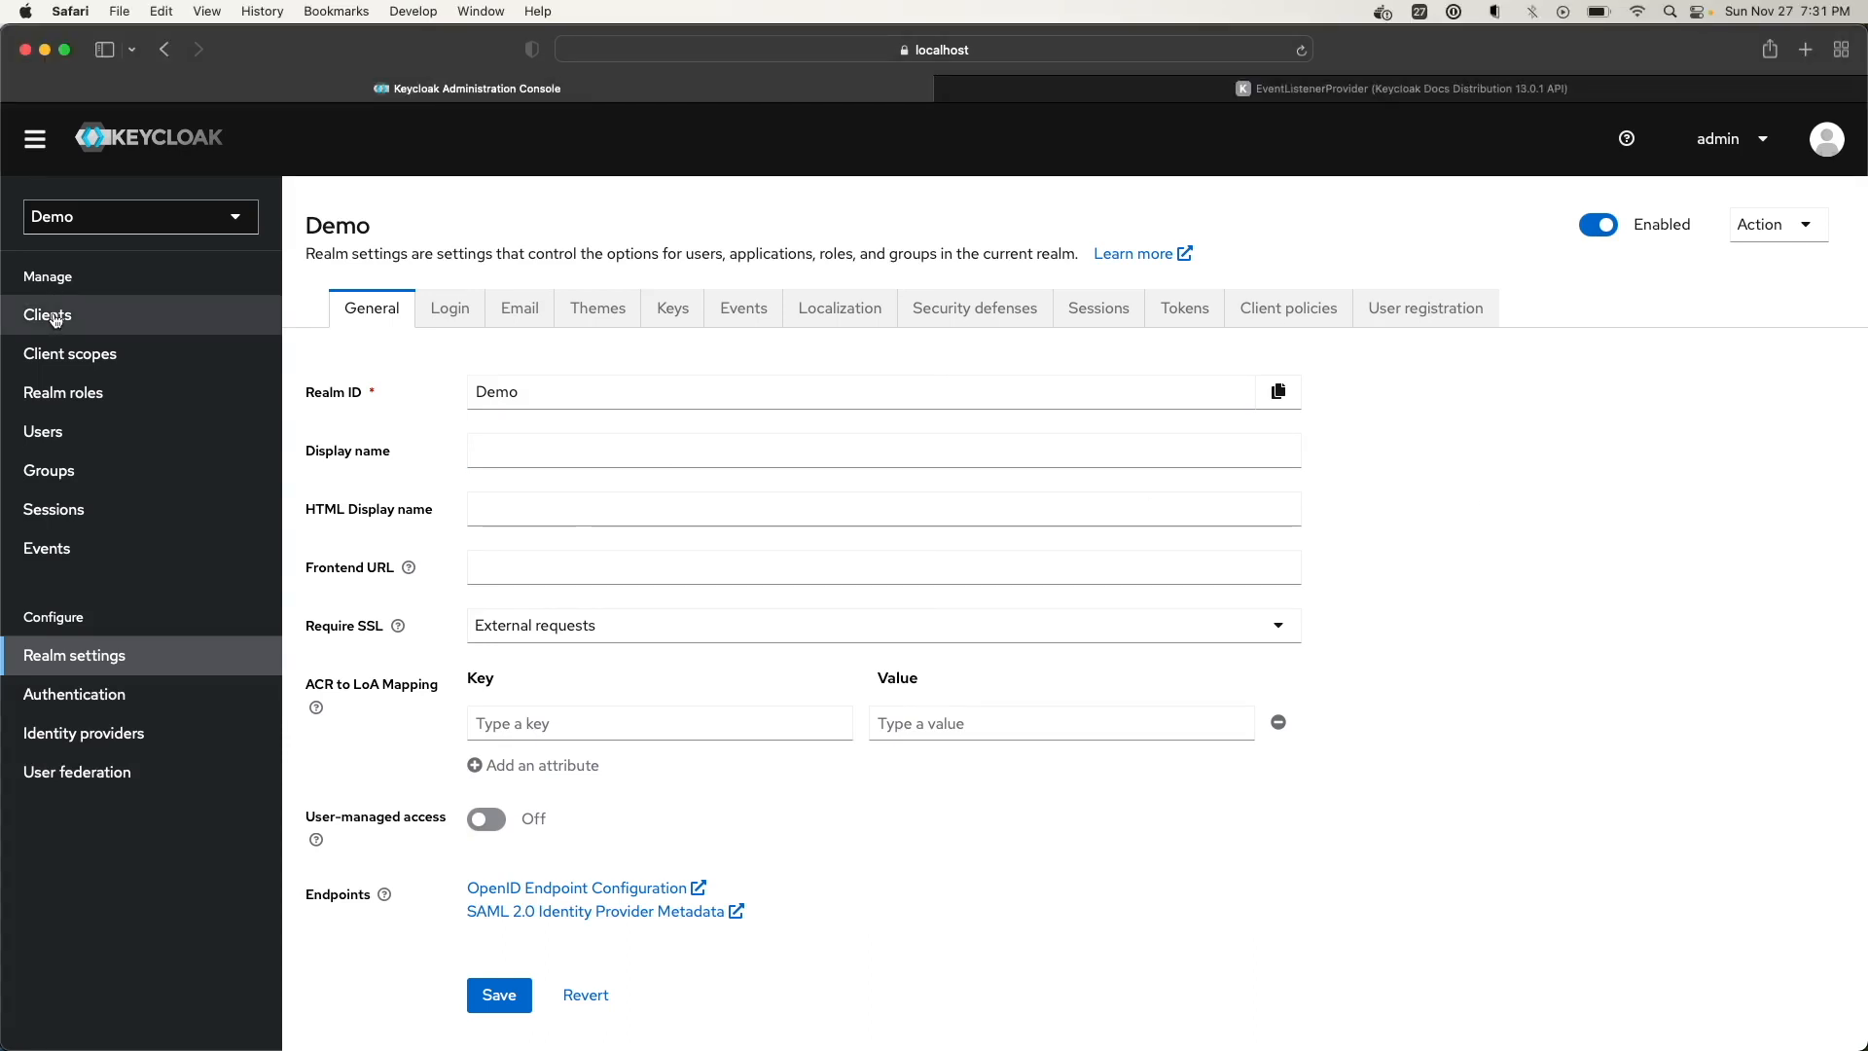
Open the Clients page from the Demo realm's sidebar
click(48, 315)
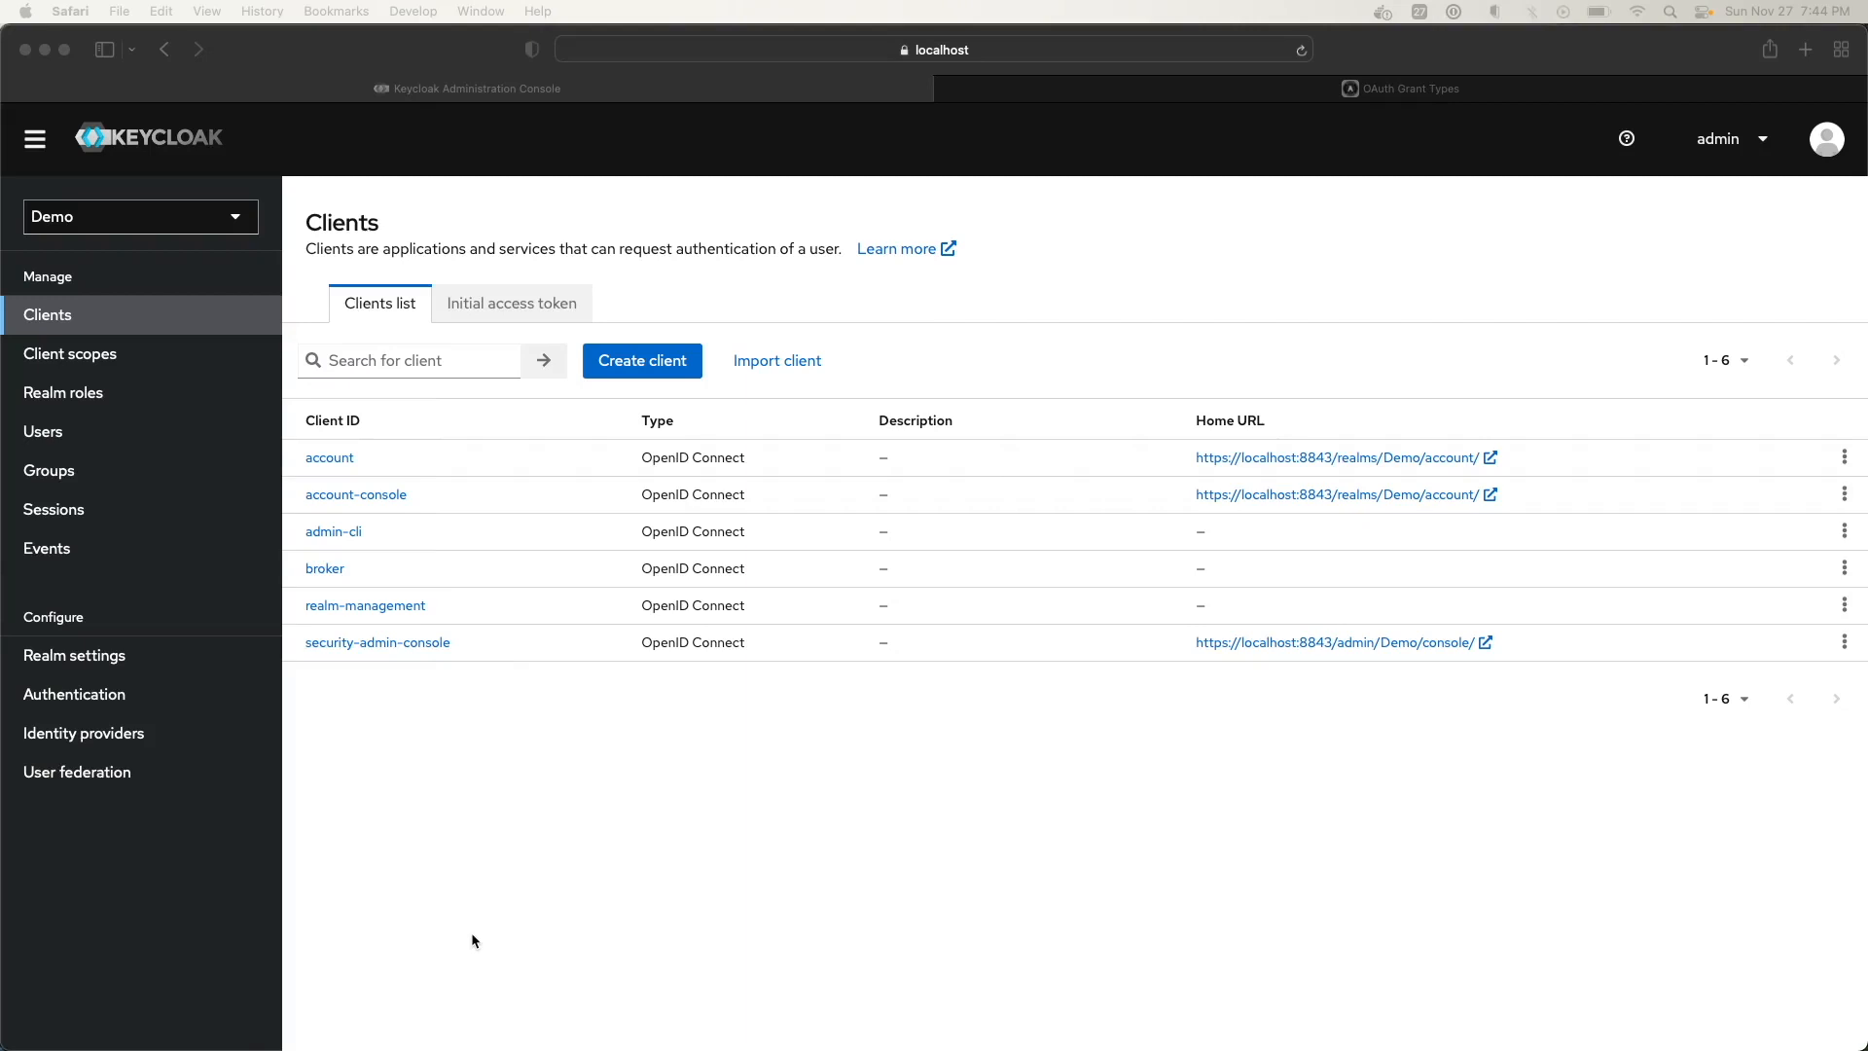
Switch to the oauth.net OAuth Grant Types tab to review the common and legacy grant types
click(1215, 98)
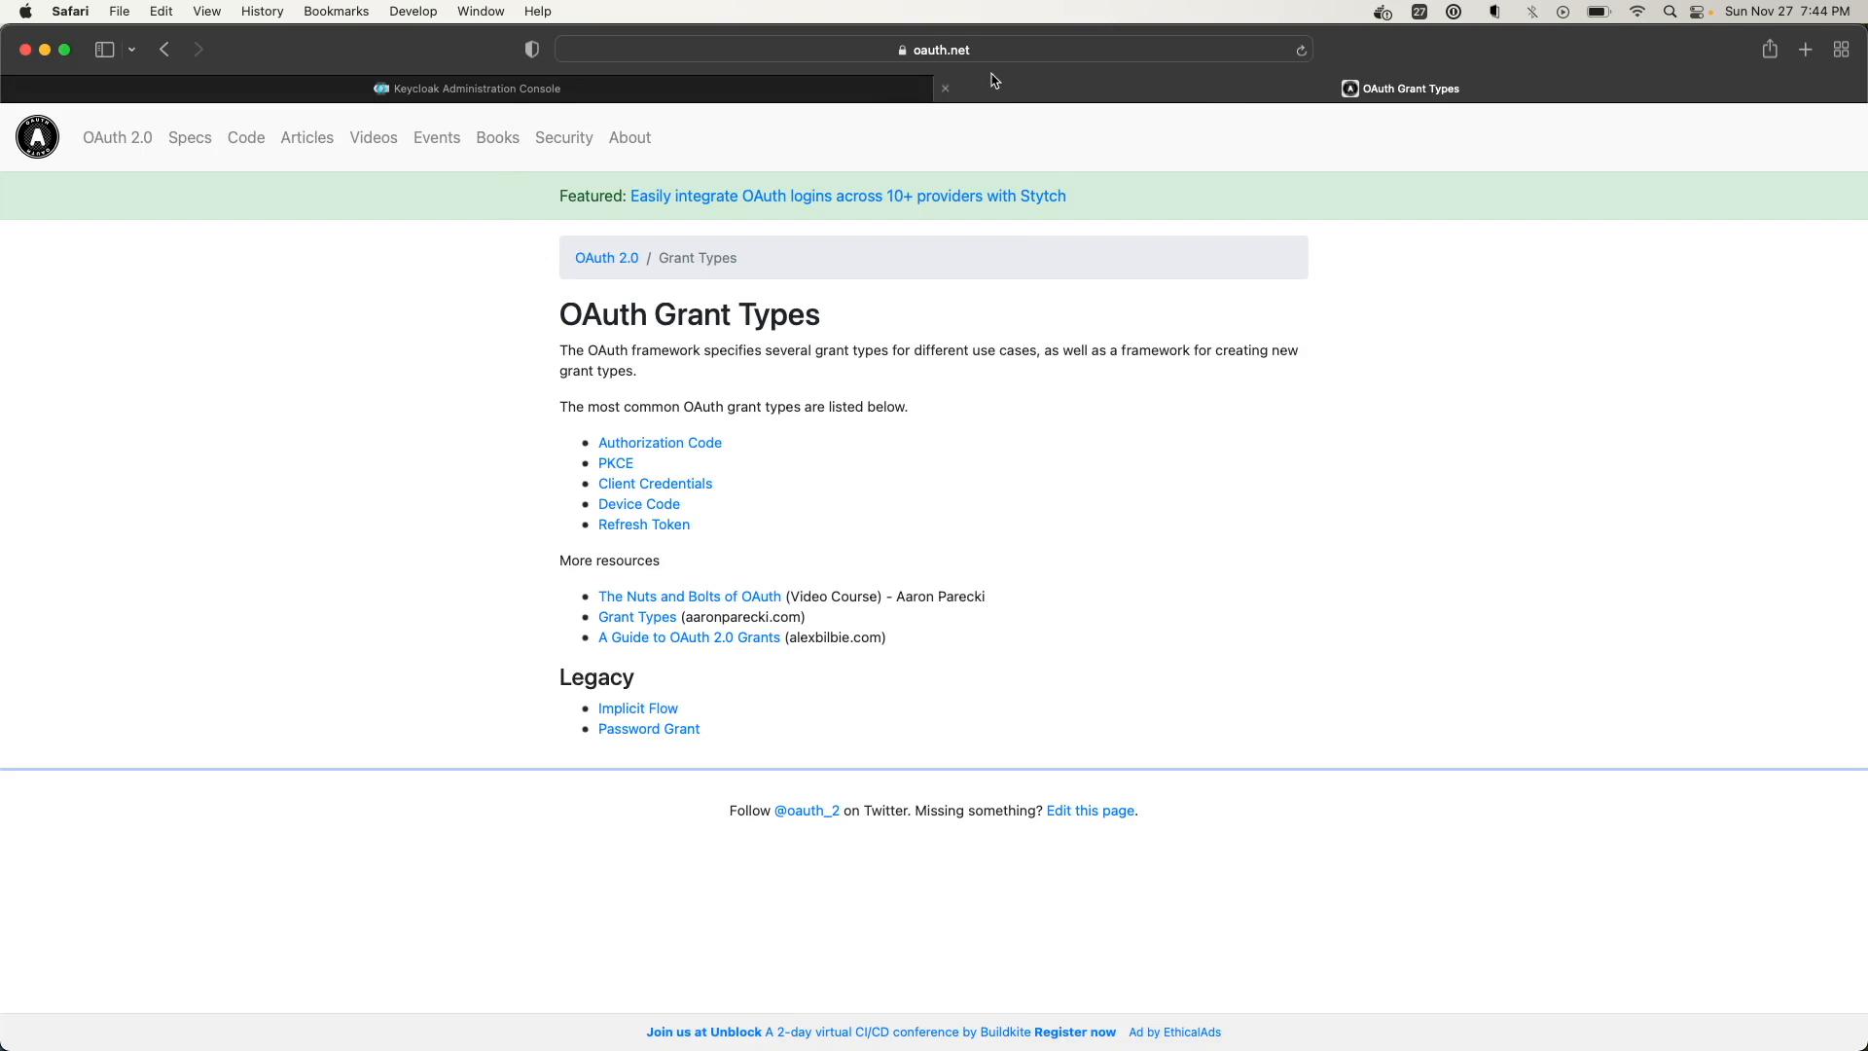
click(917, 53)
click(1624, 383)
Inspect the account client's Standard flow help, then go back to the Clients list
click(586, 90)
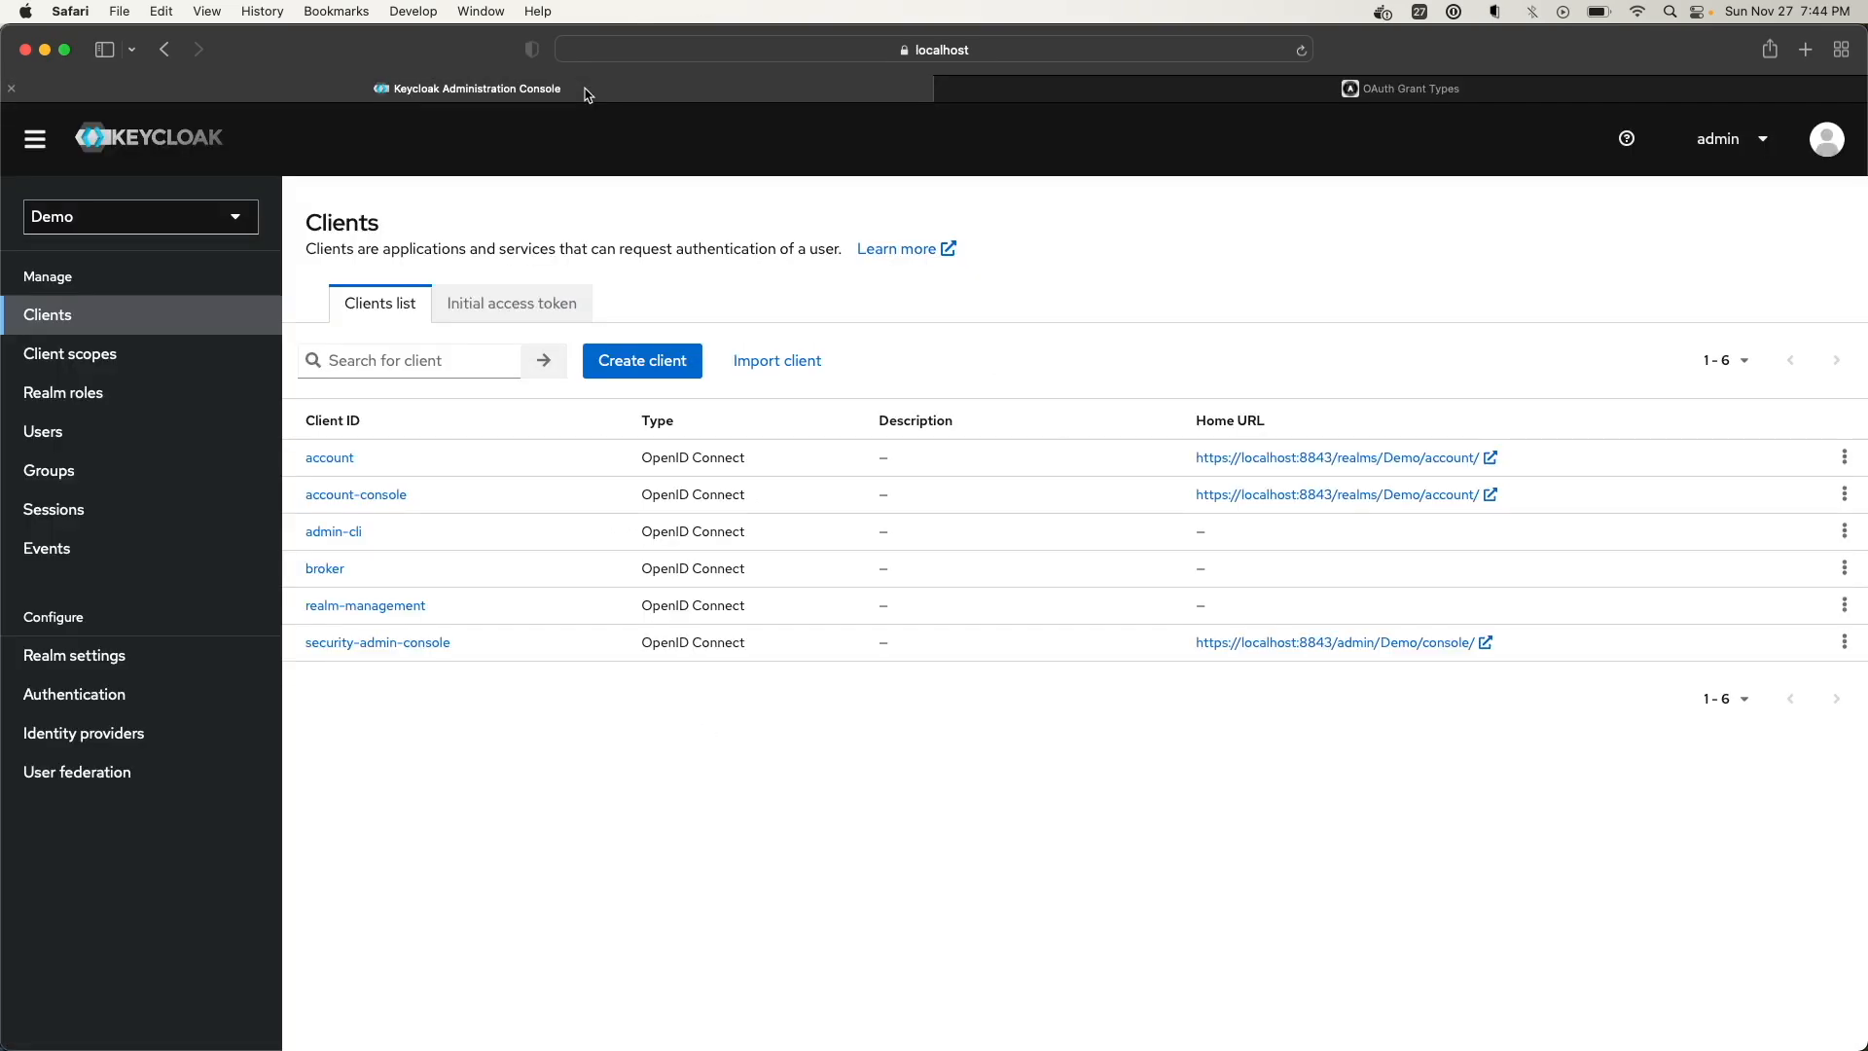
click(336, 461)
scroll(556, 679, down, 10)
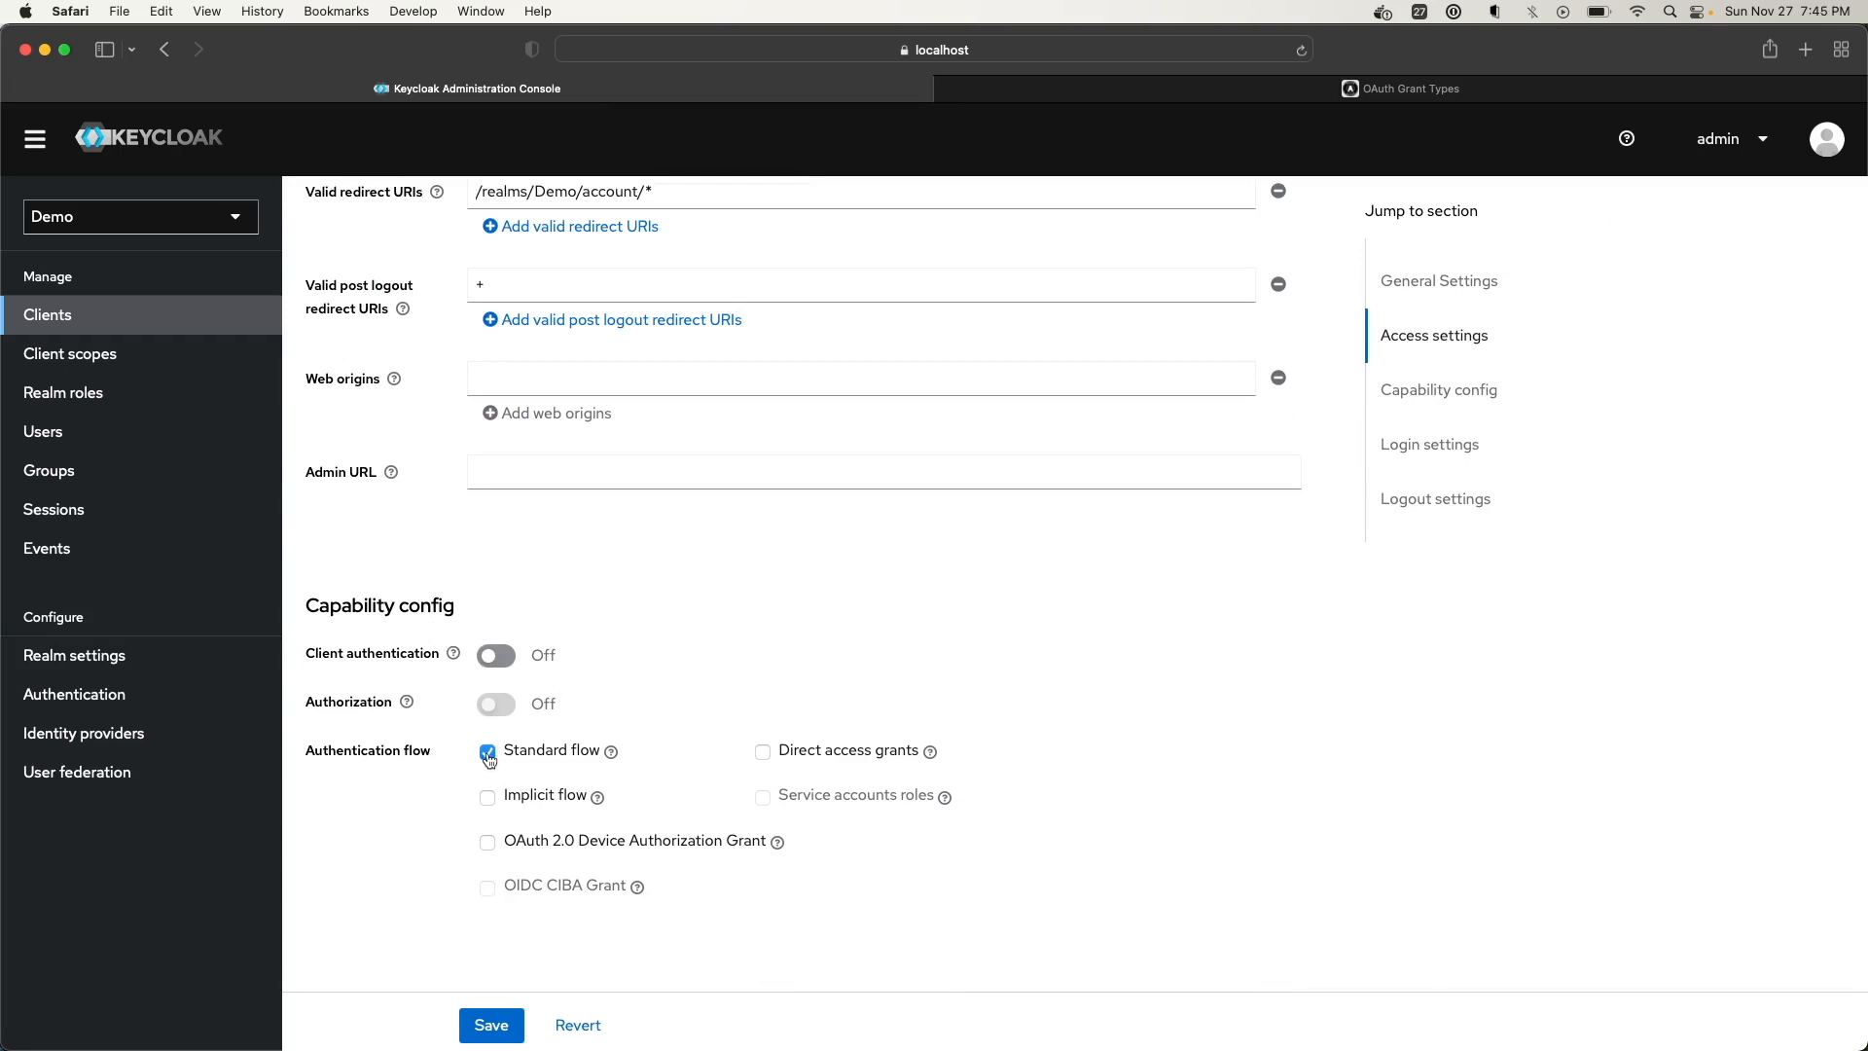
click(612, 752)
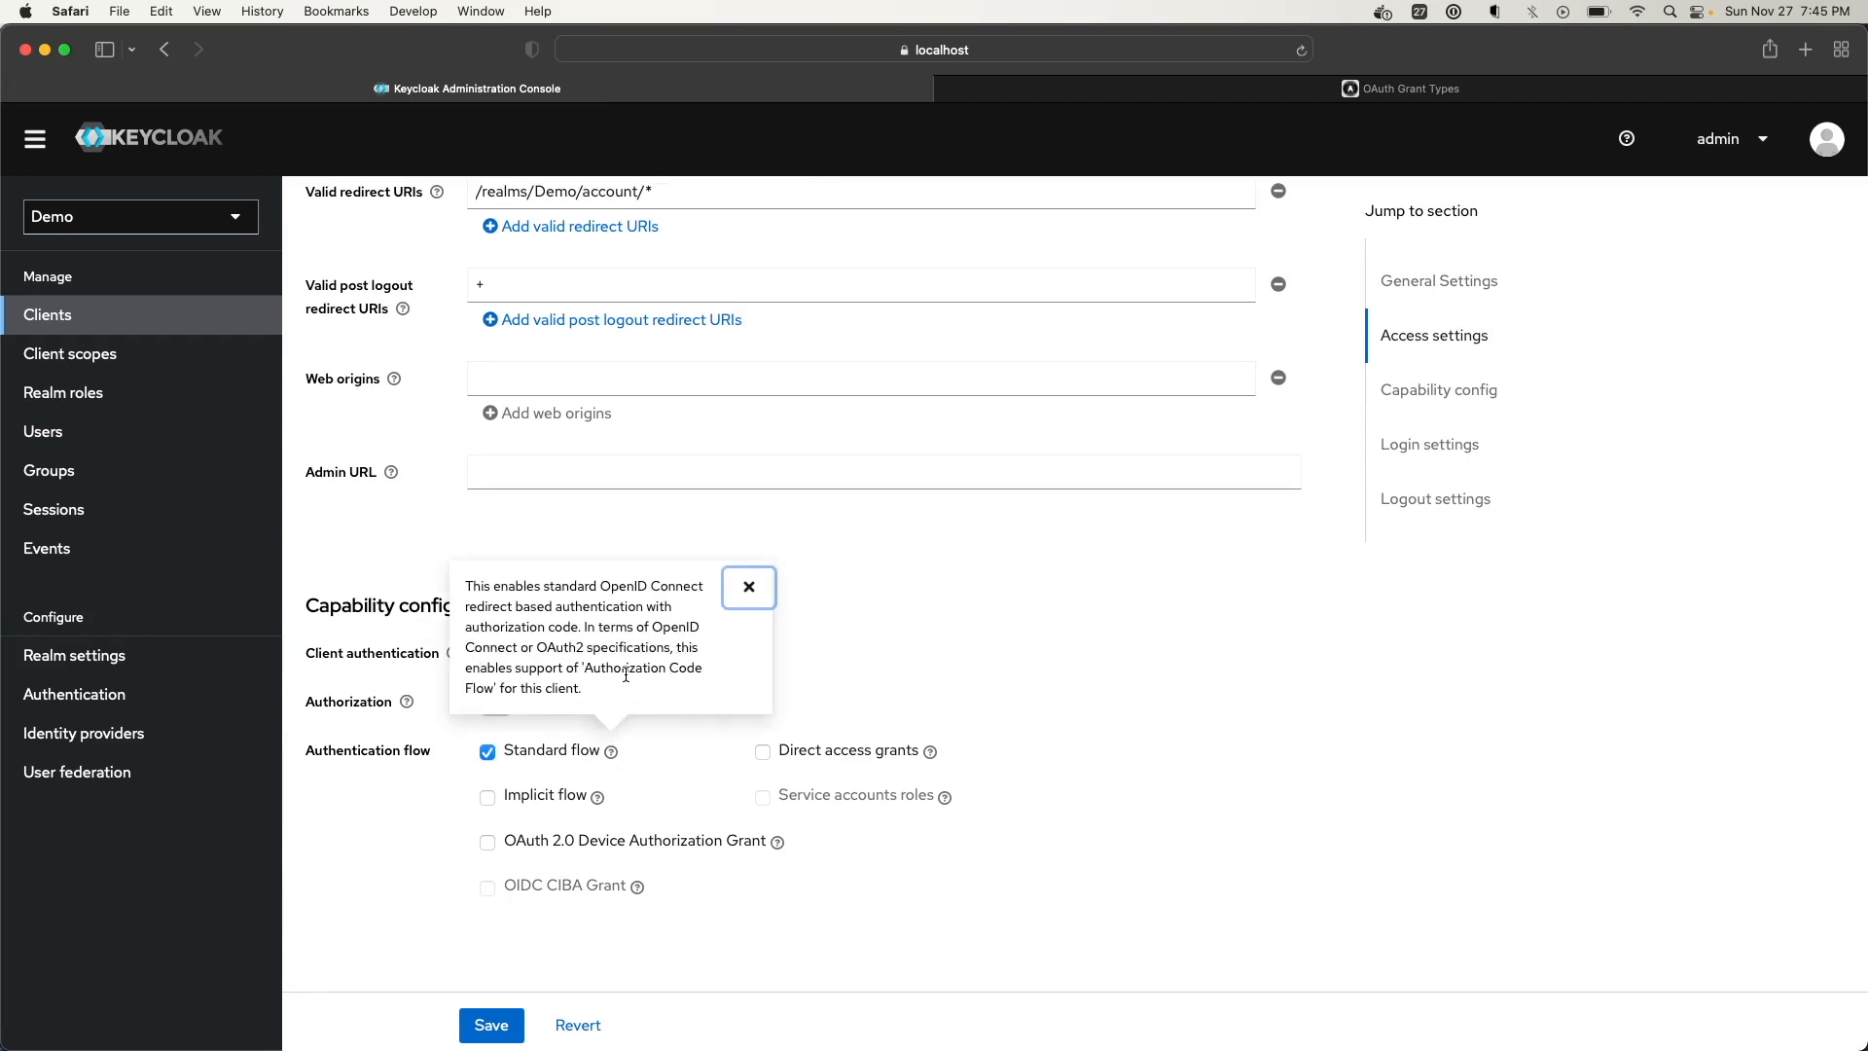
click(692, 742)
scroll(638, 609, up, 10)
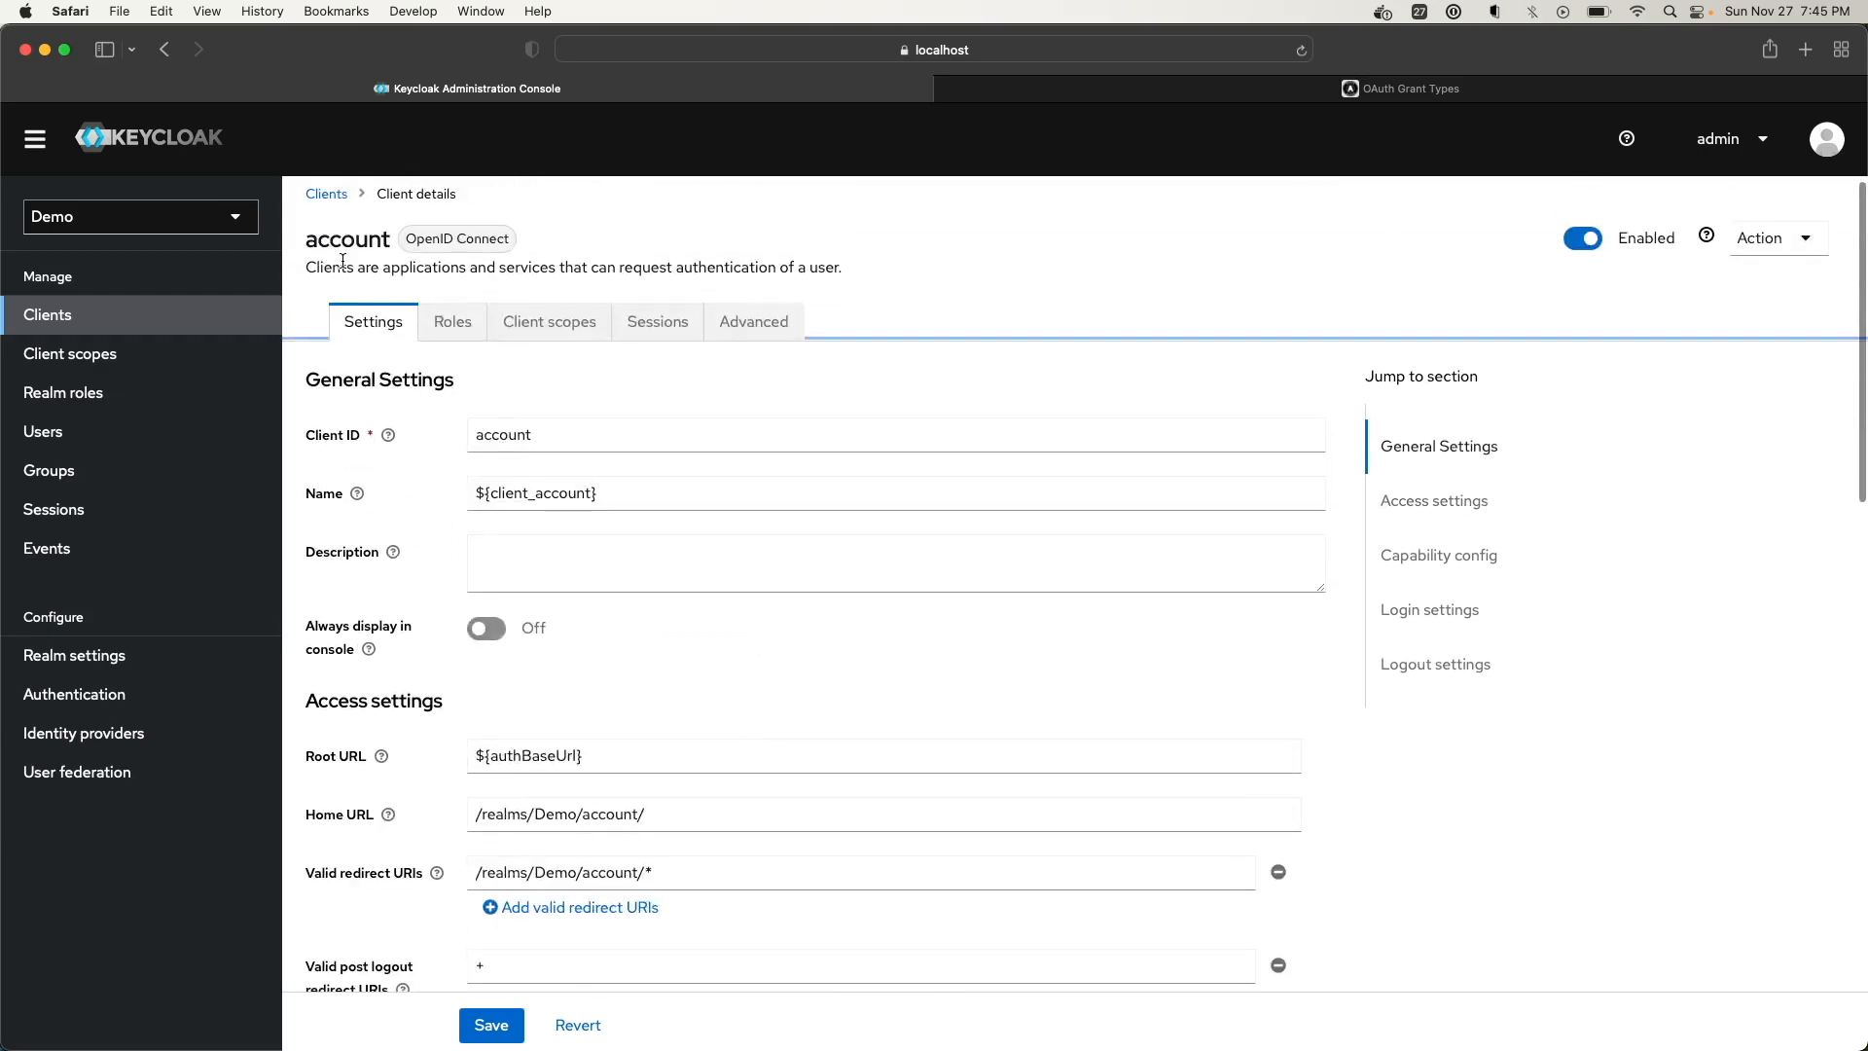
scroll(430, 416, down, 5)
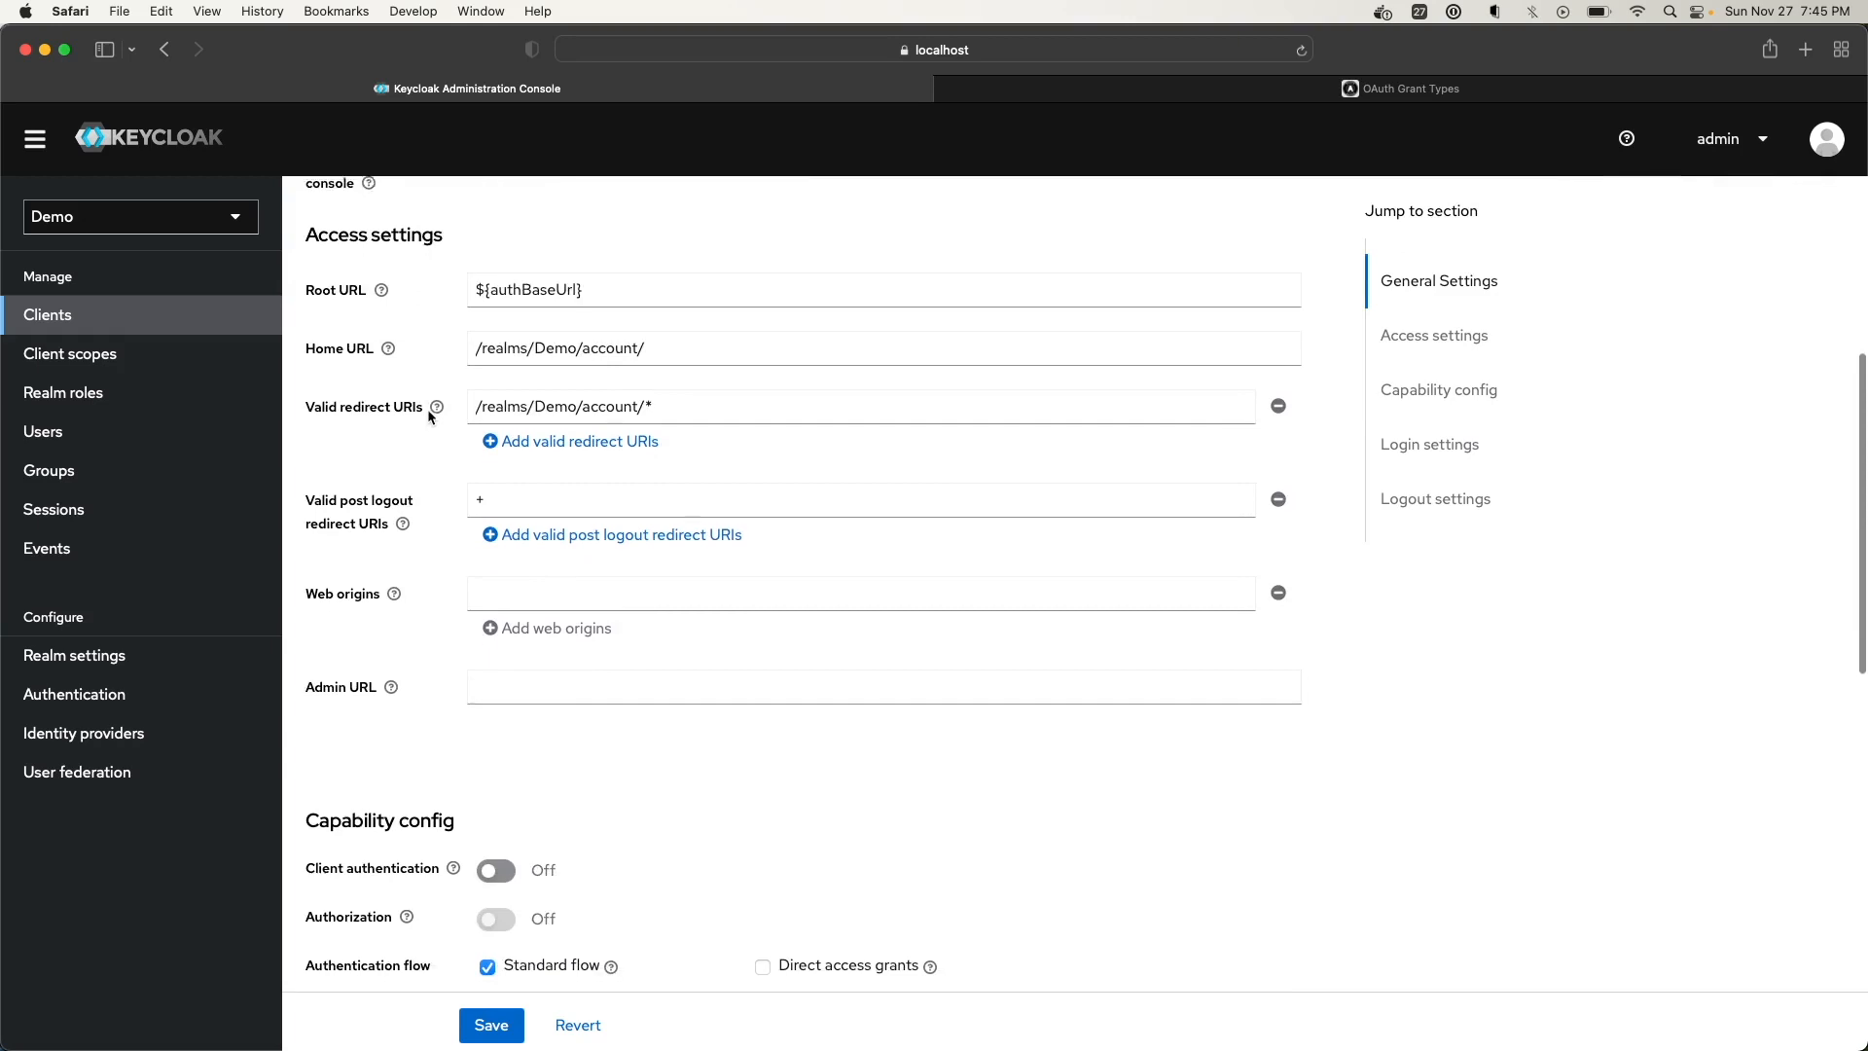
click(1167, 89)
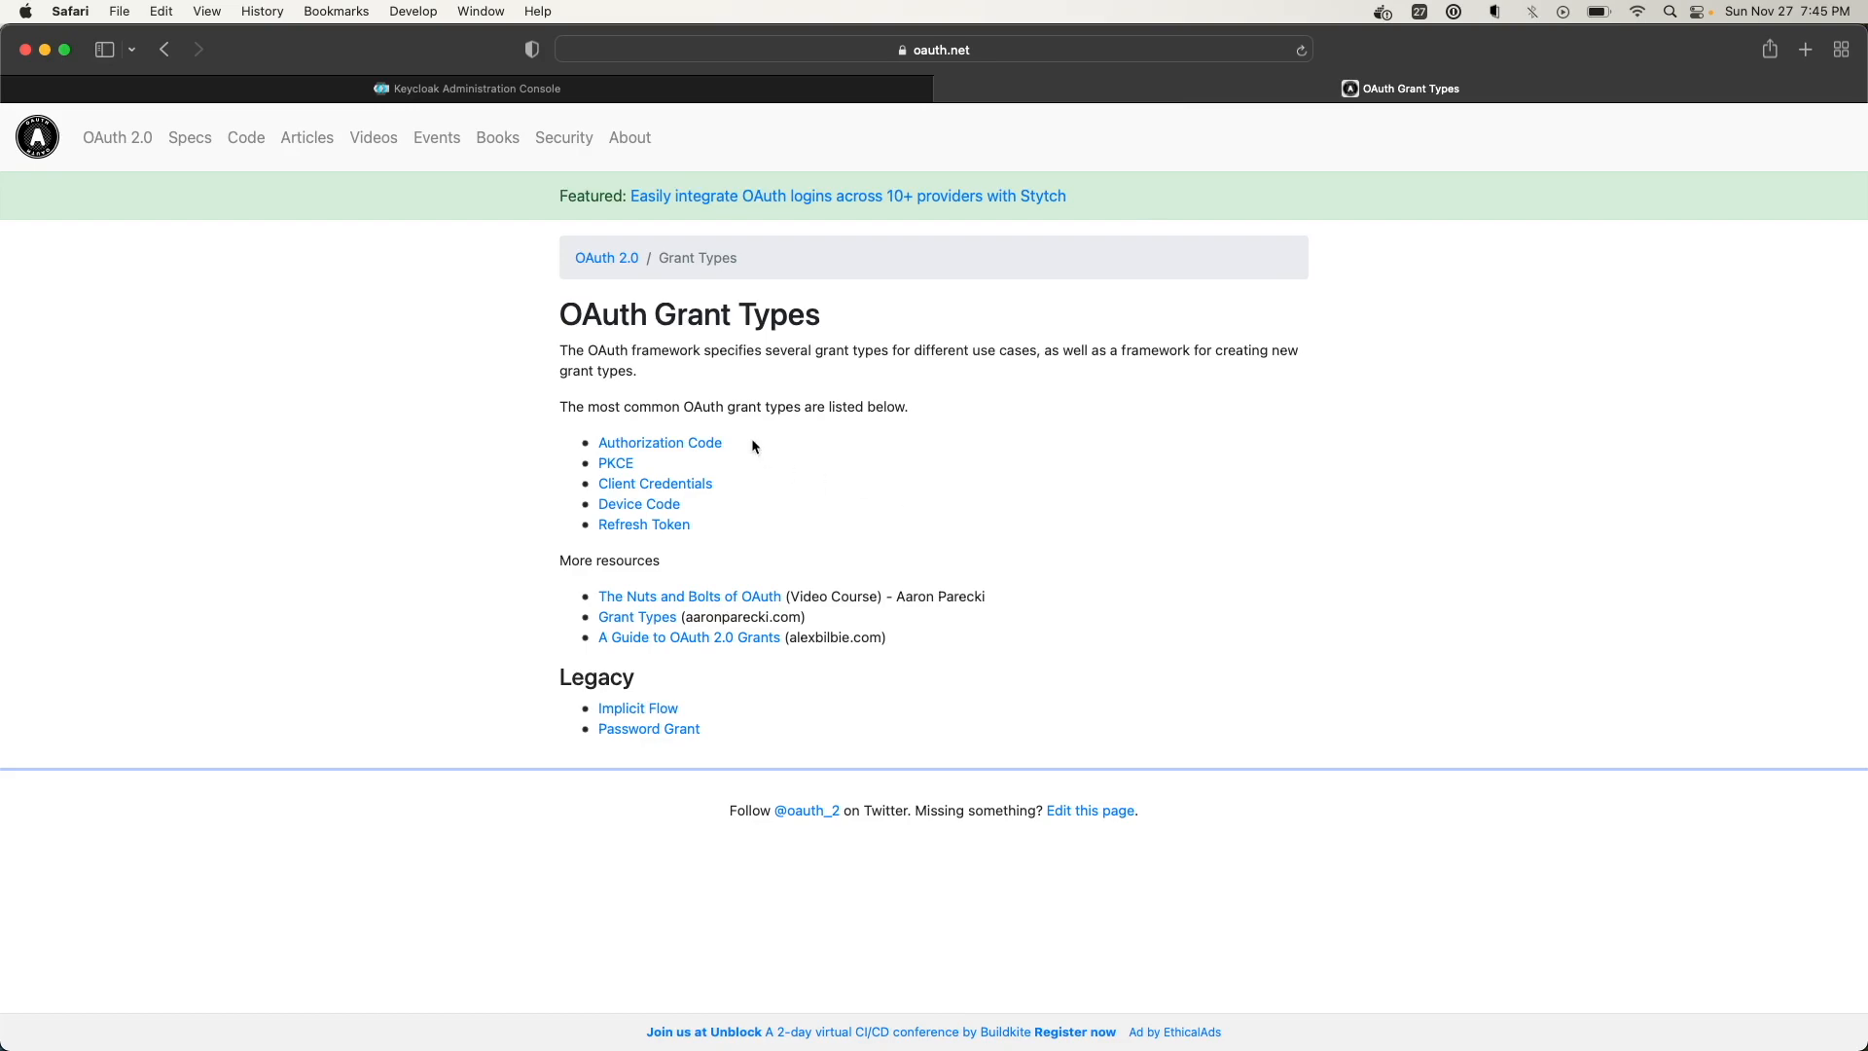
click(358, 89)
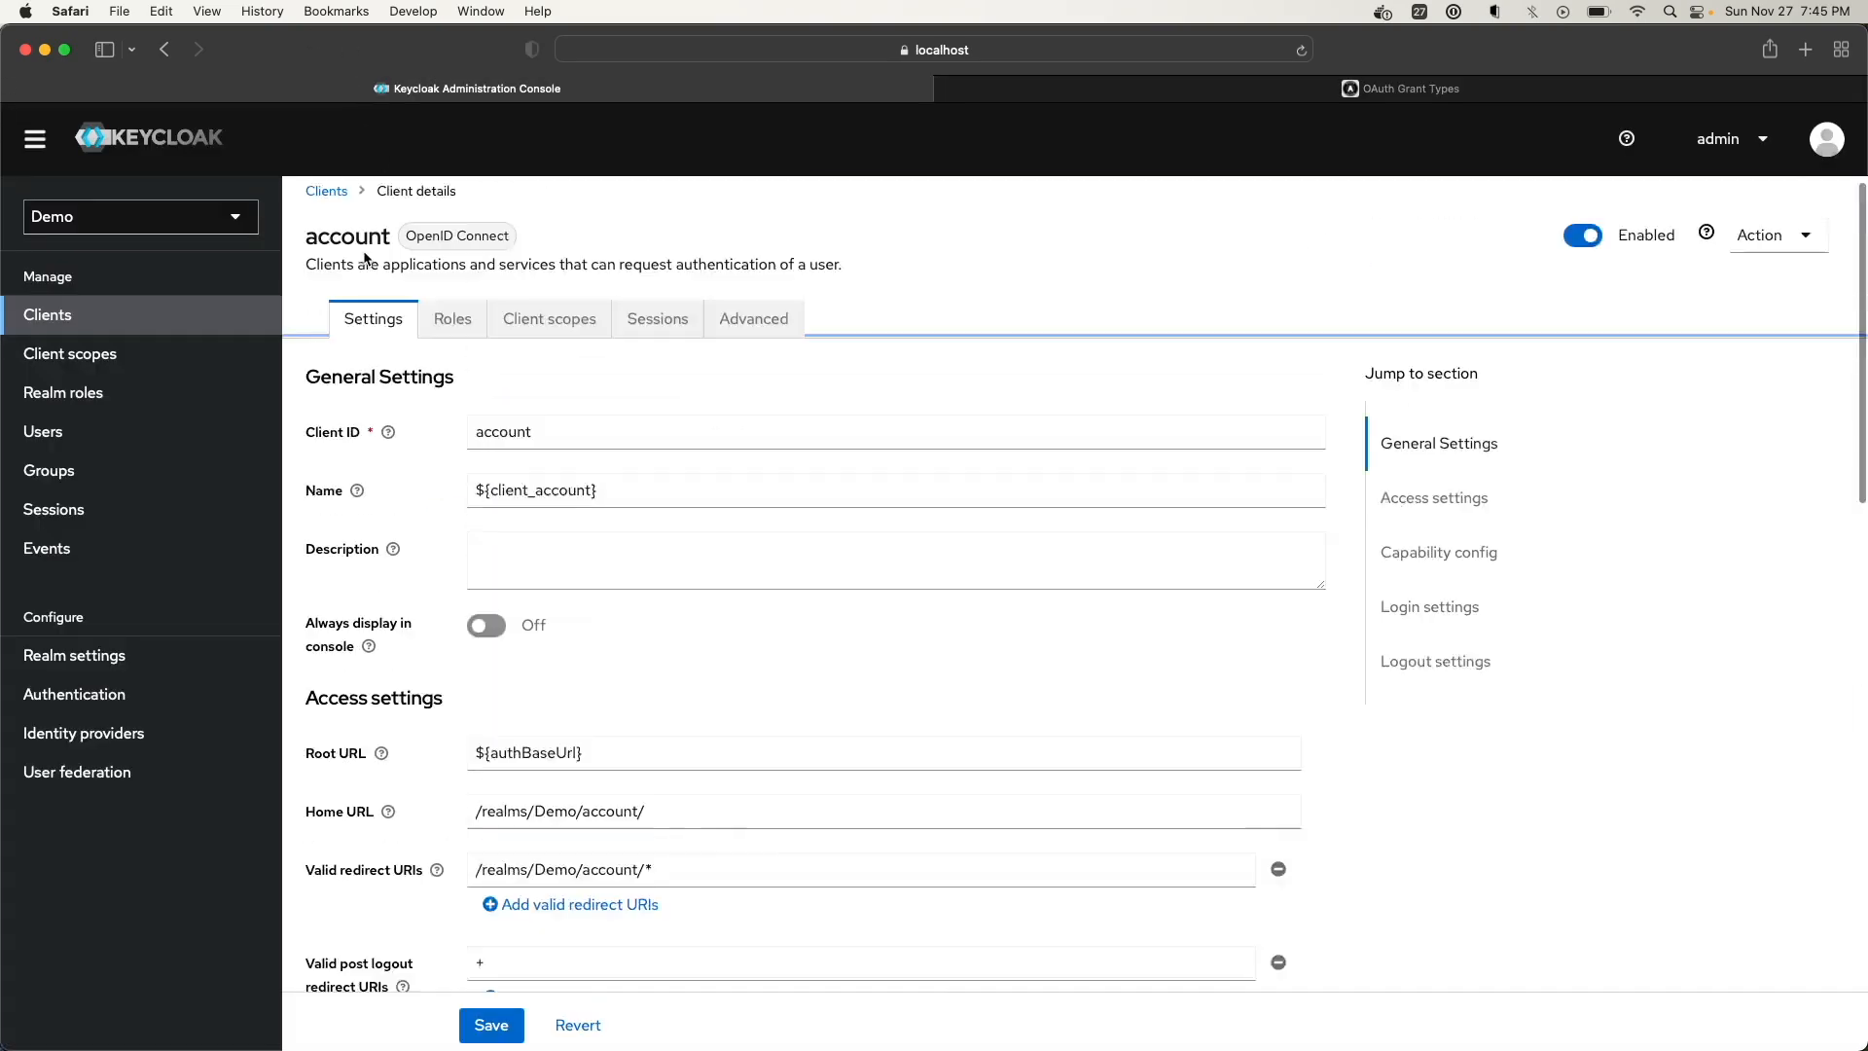
click(328, 192)
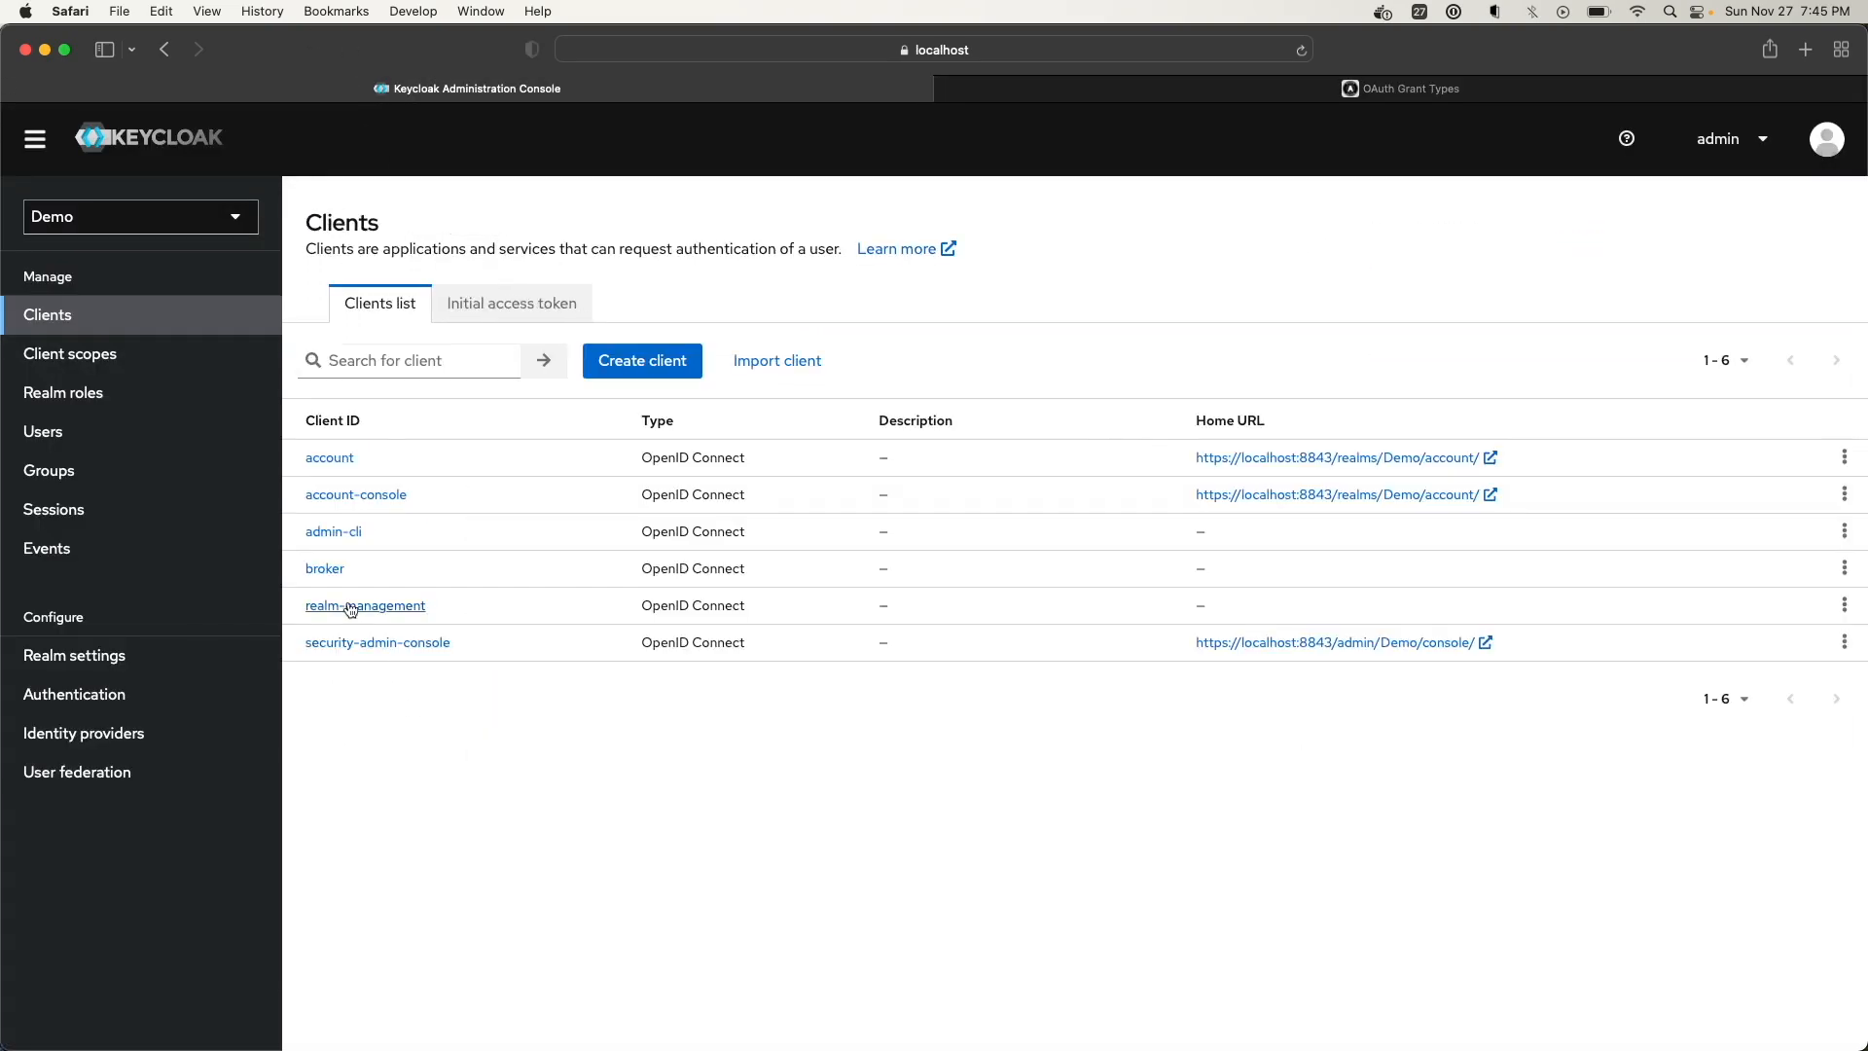
click(346, 531)
scroll(369, 574, down, 10)
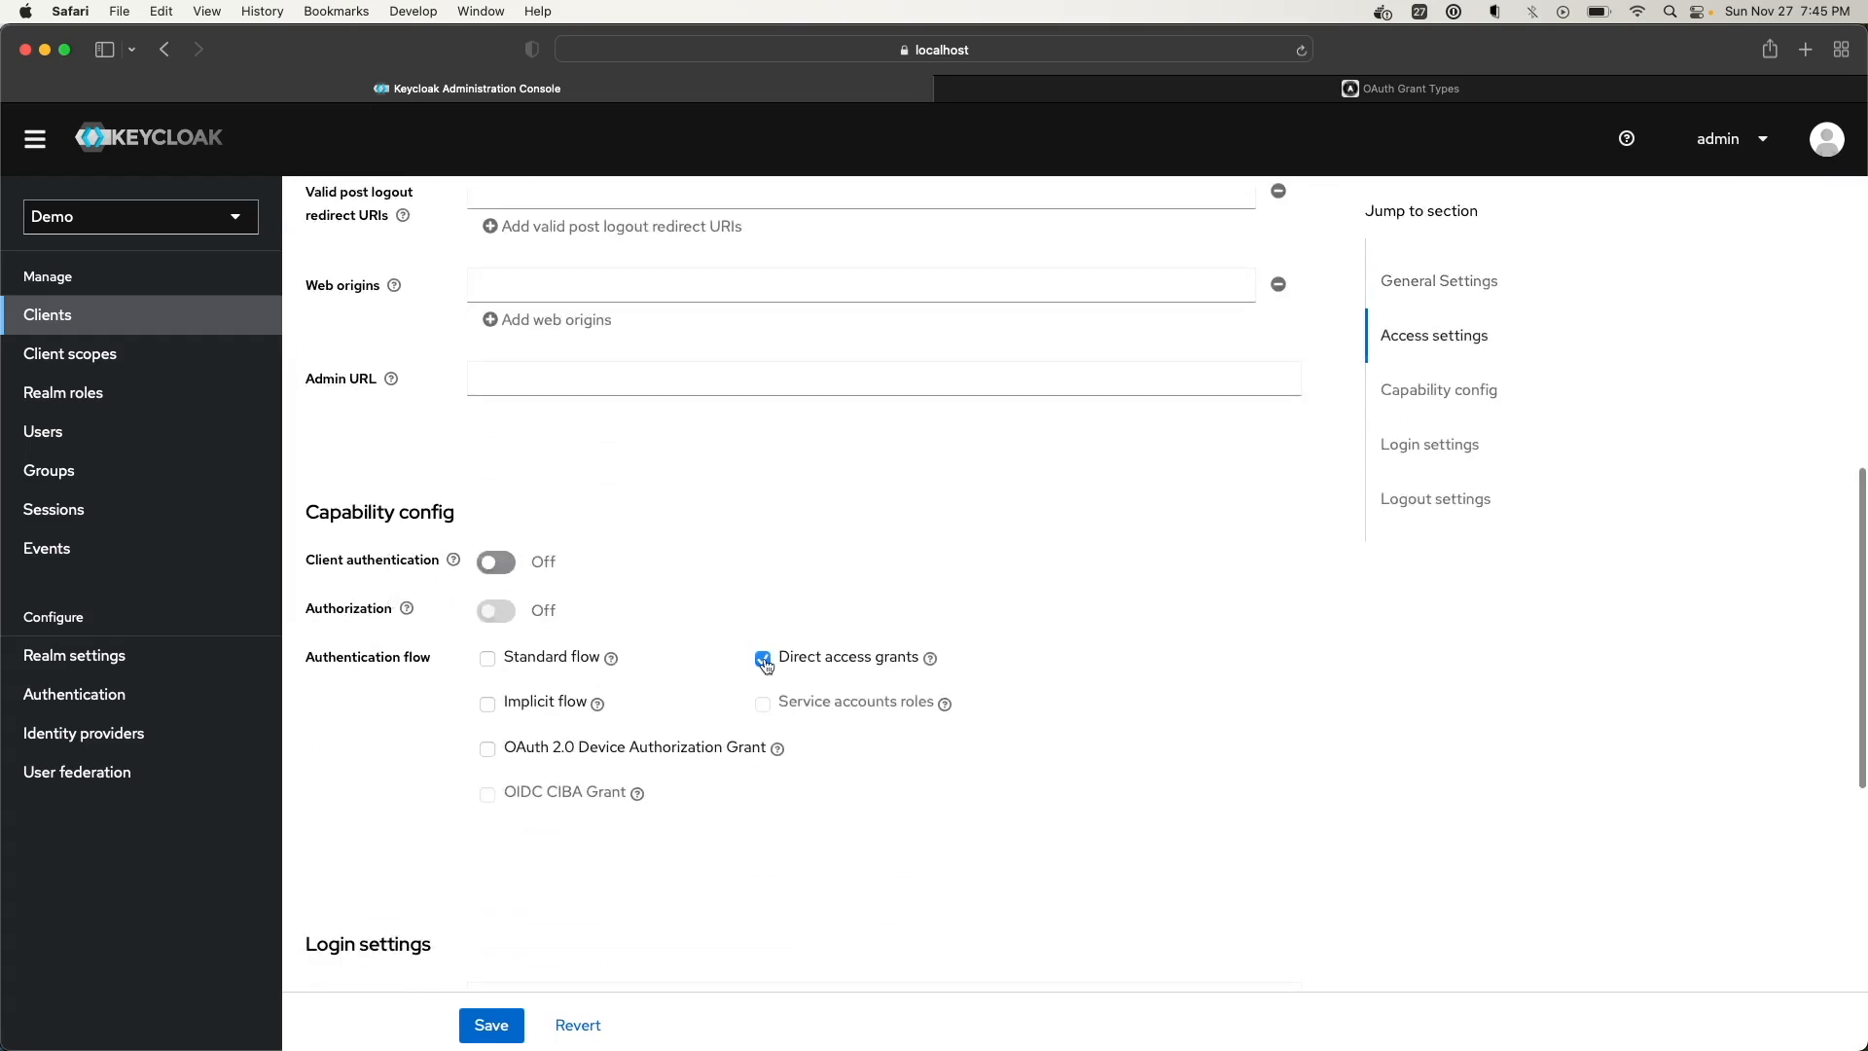
click(930, 659)
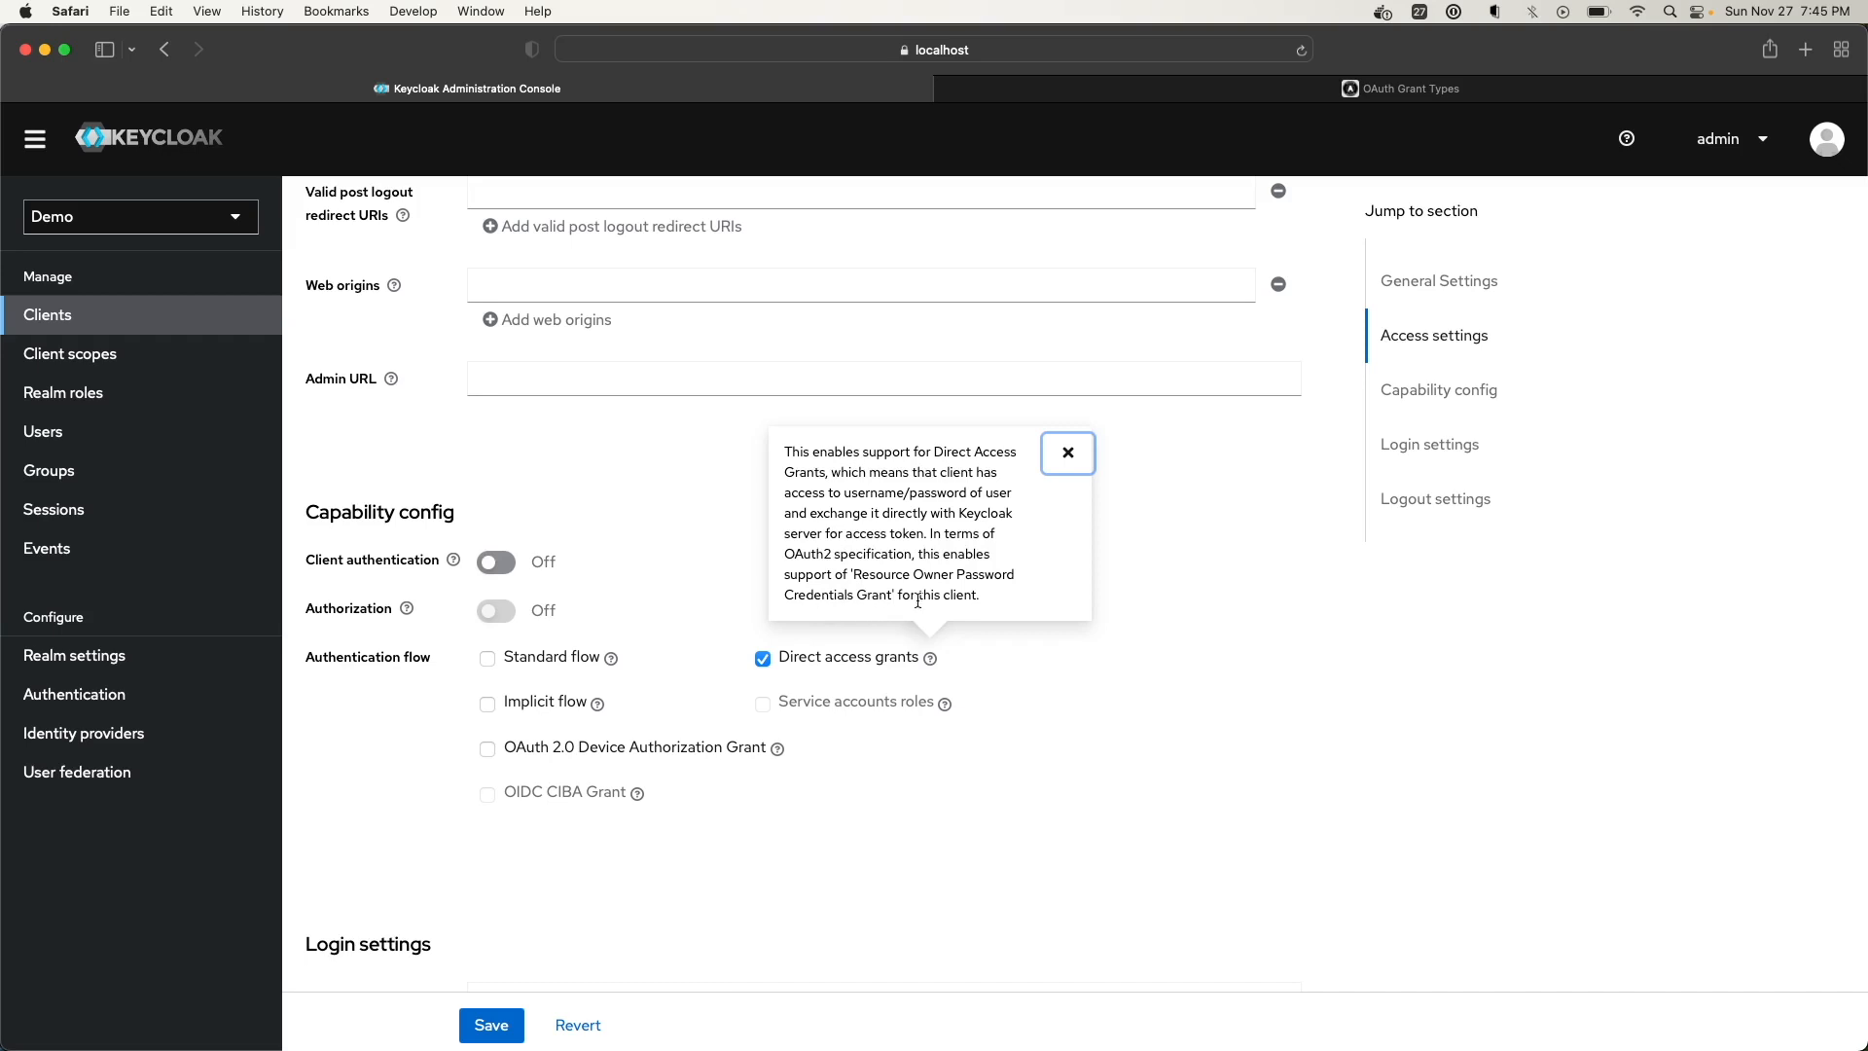
click(1098, 715)
click(1400, 89)
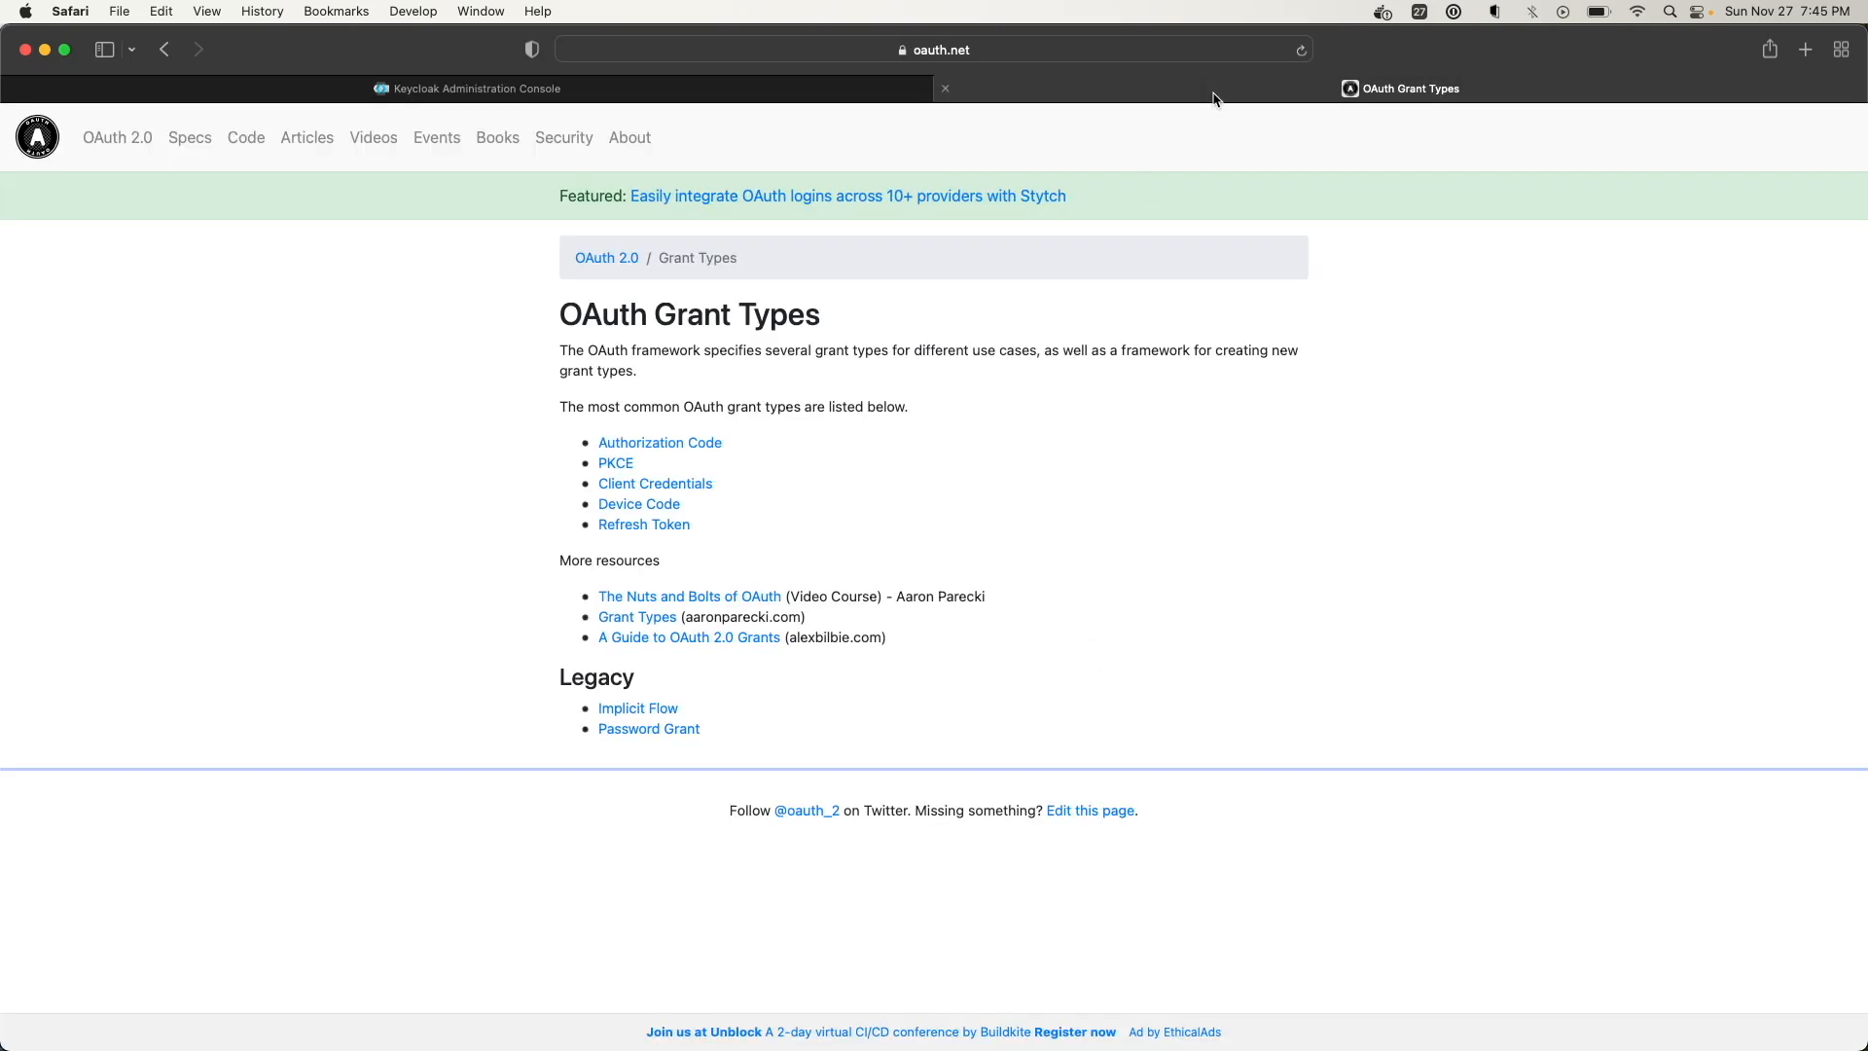
click(463, 89)
scroll(472, 380, up, 10)
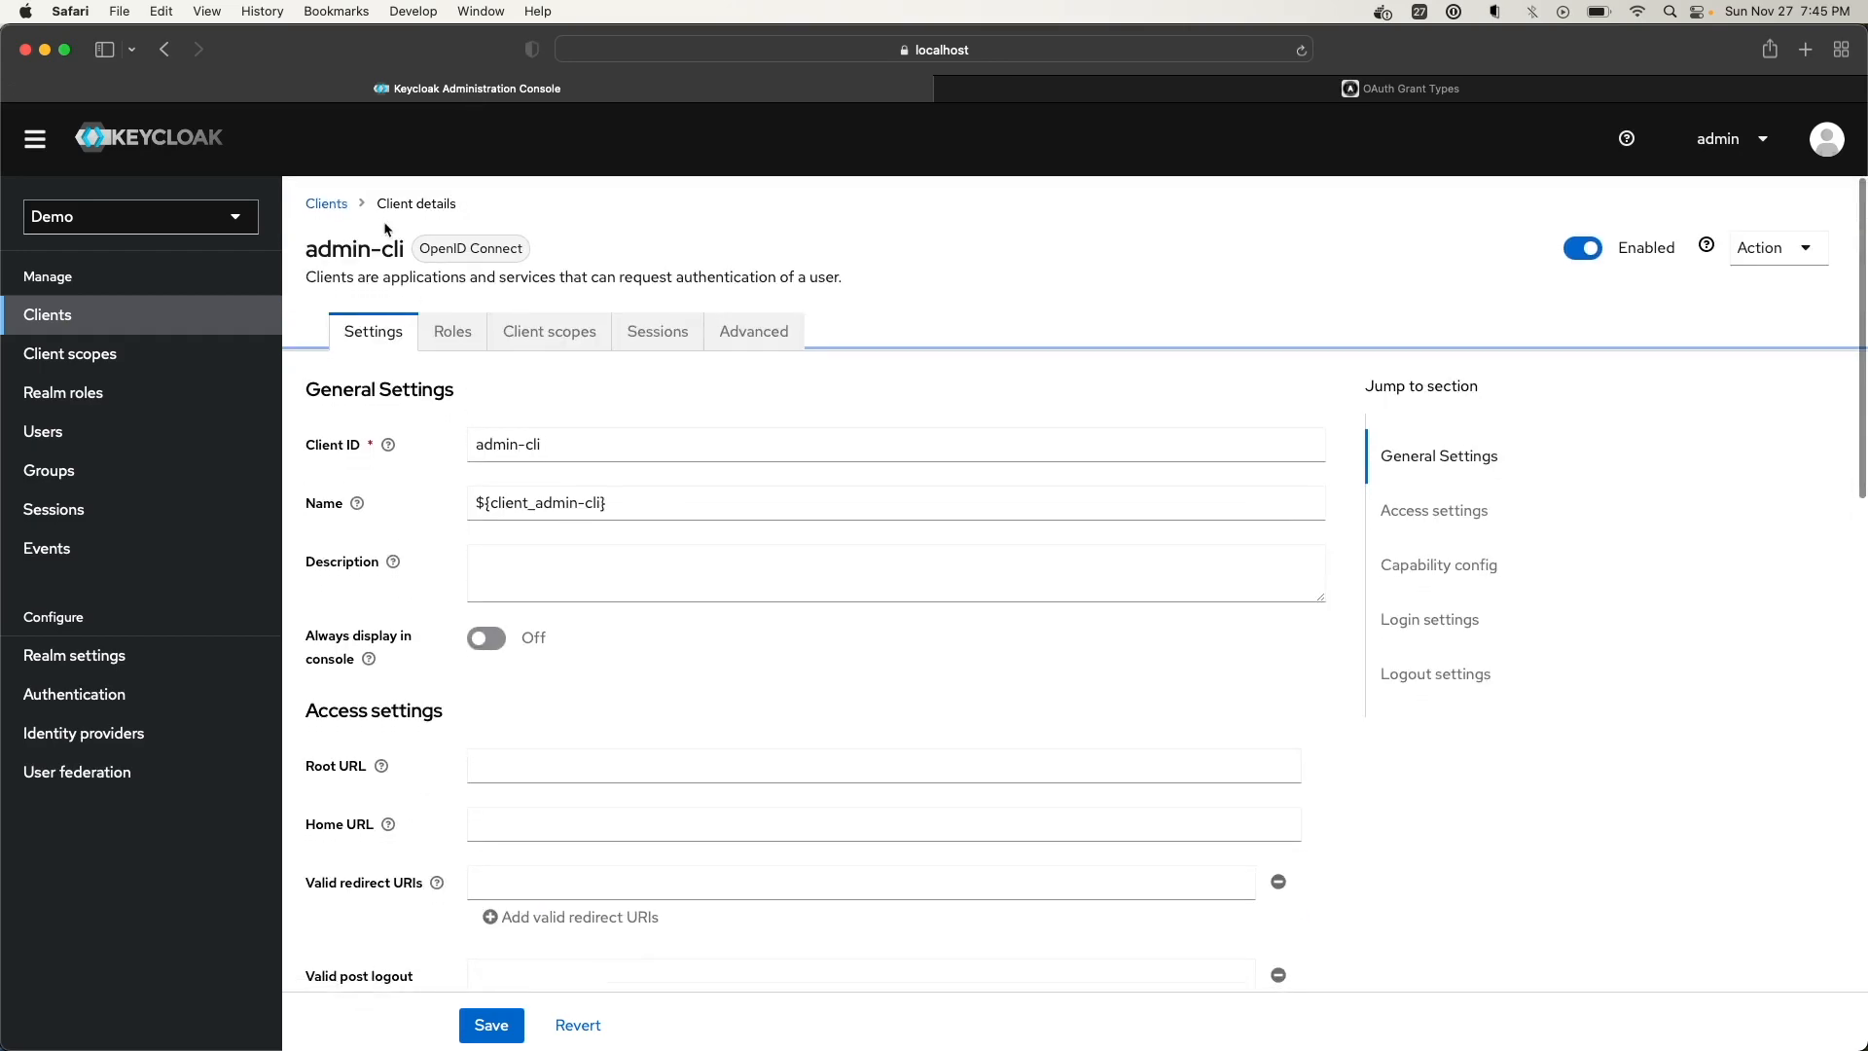
click(321, 203)
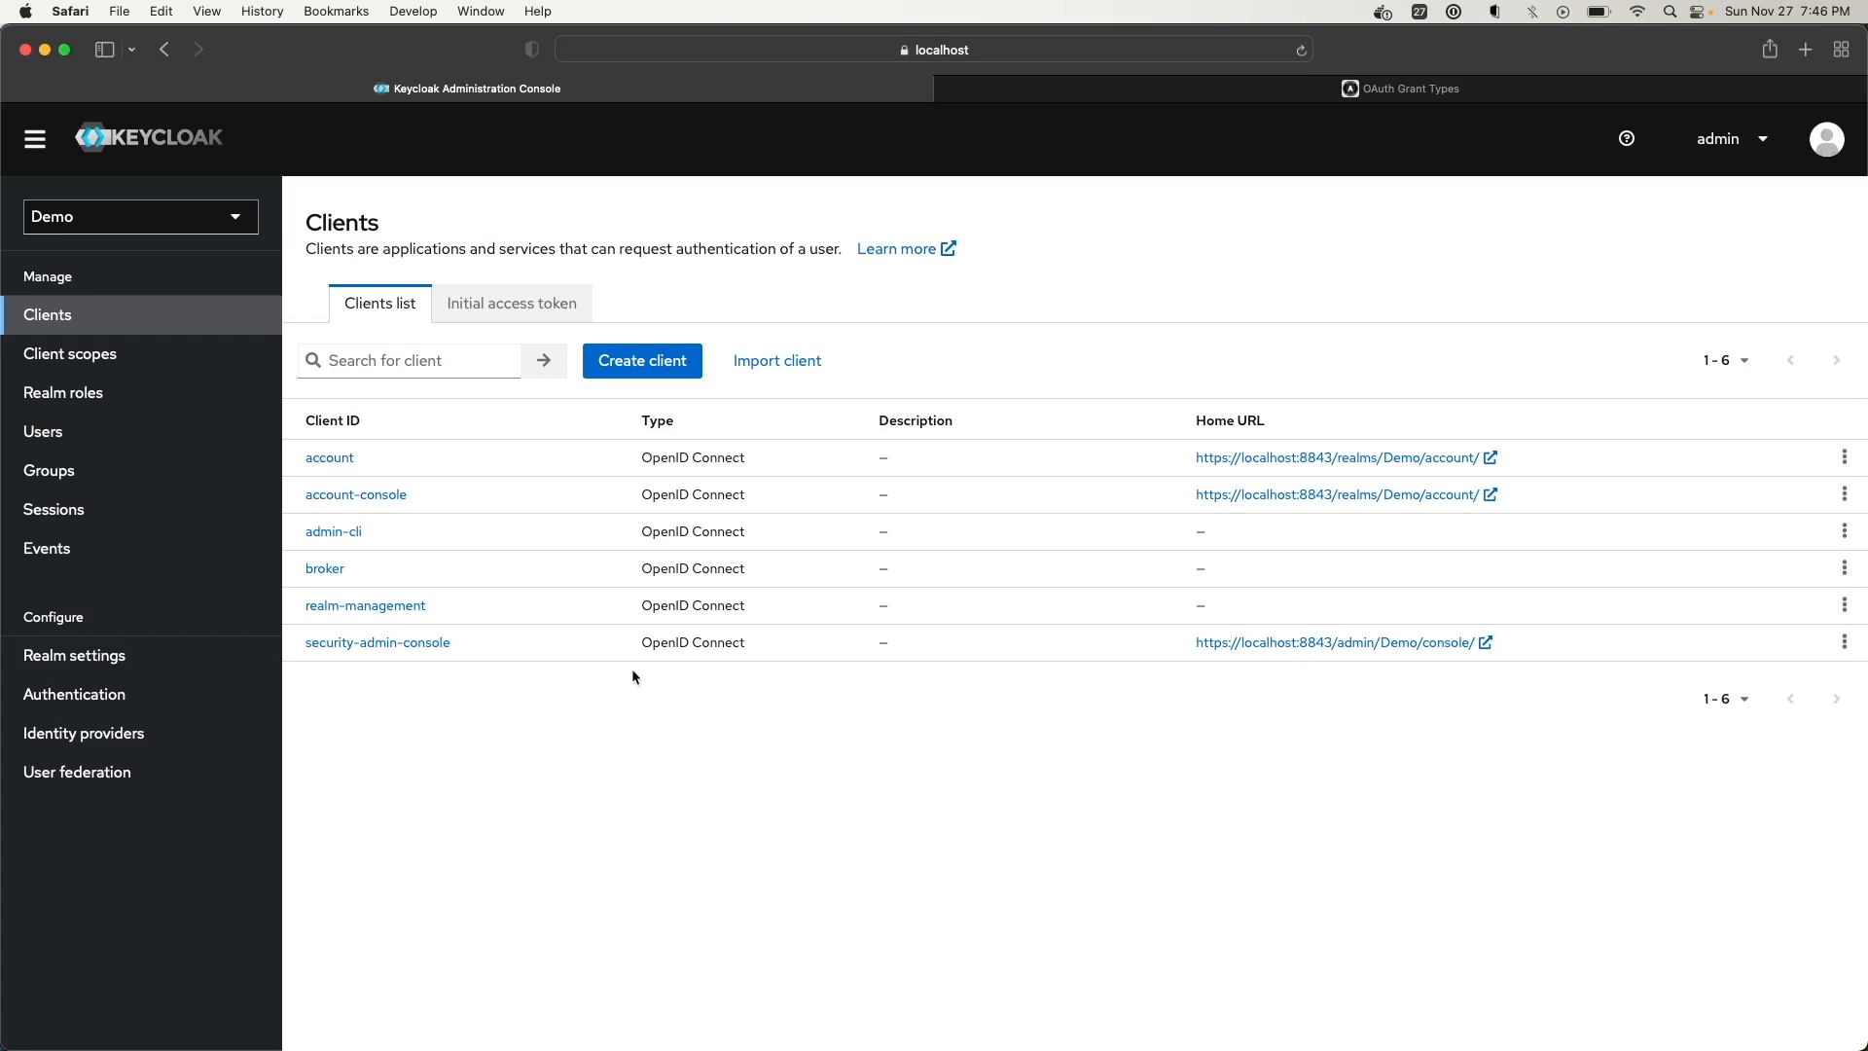
click(1372, 93)
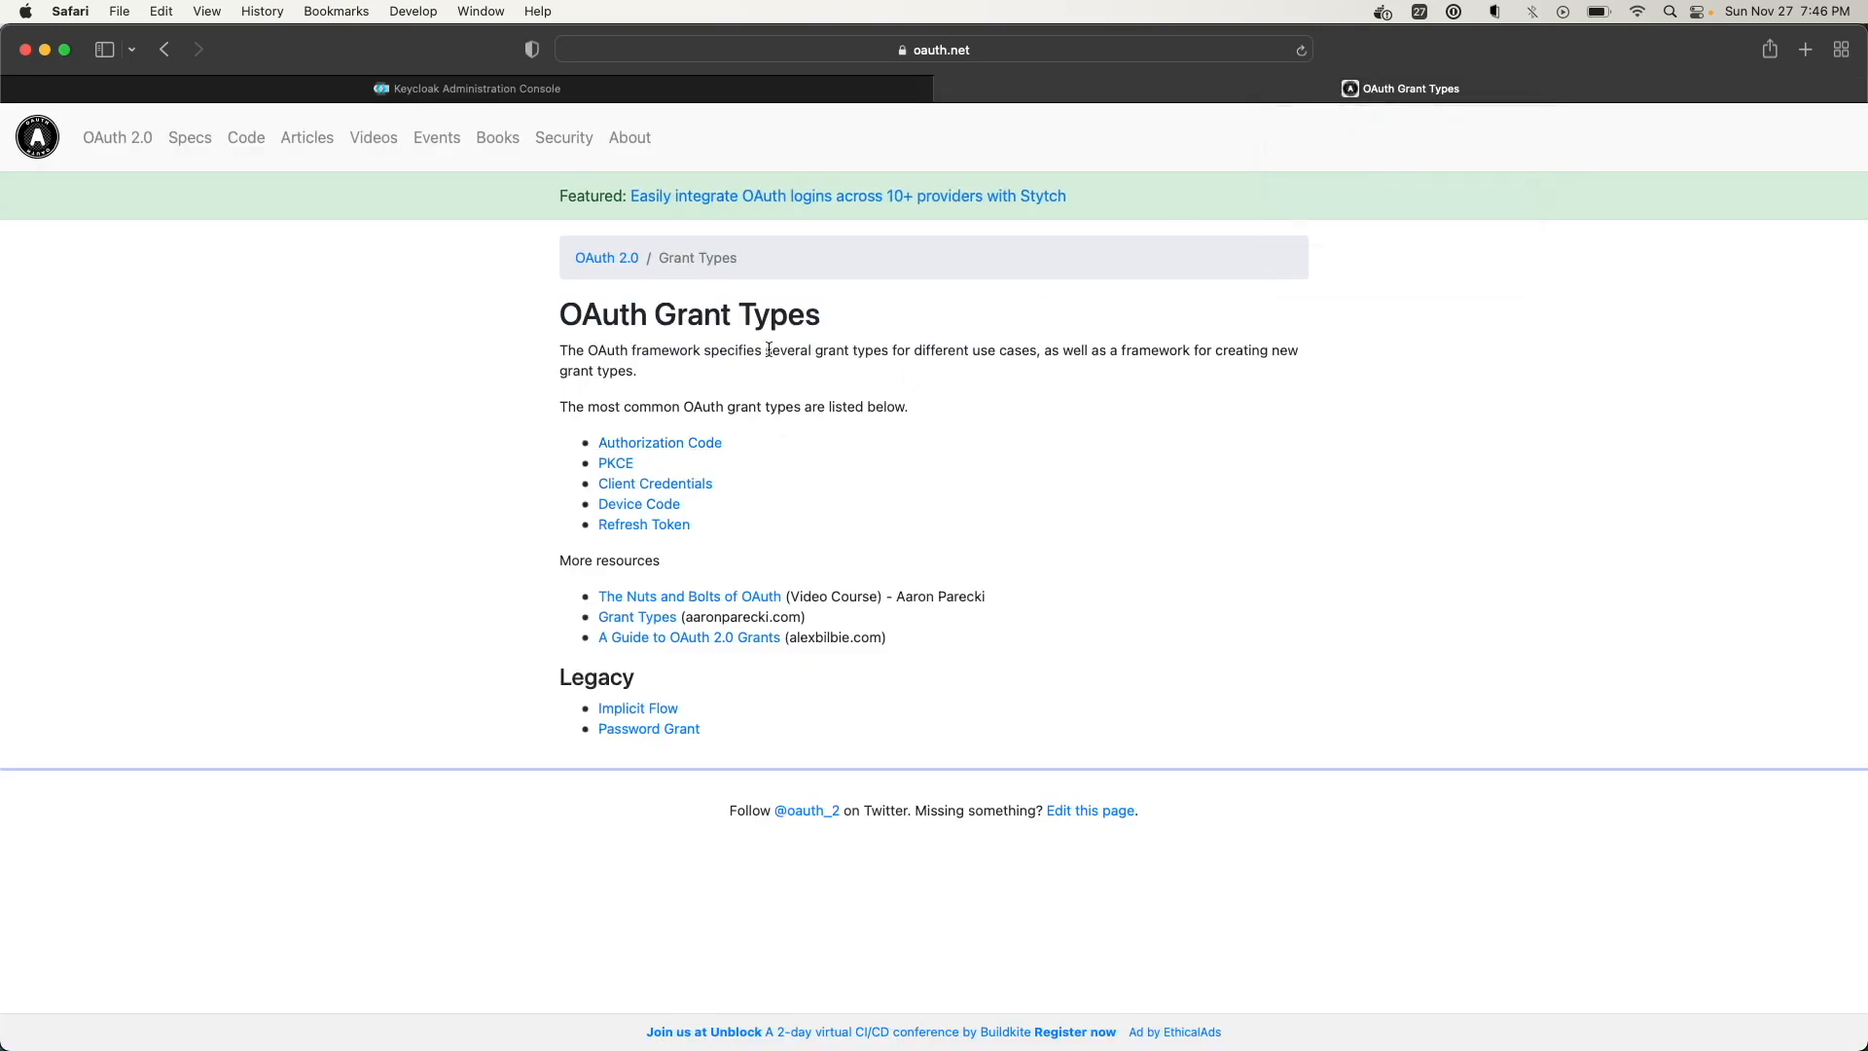
click(627, 87)
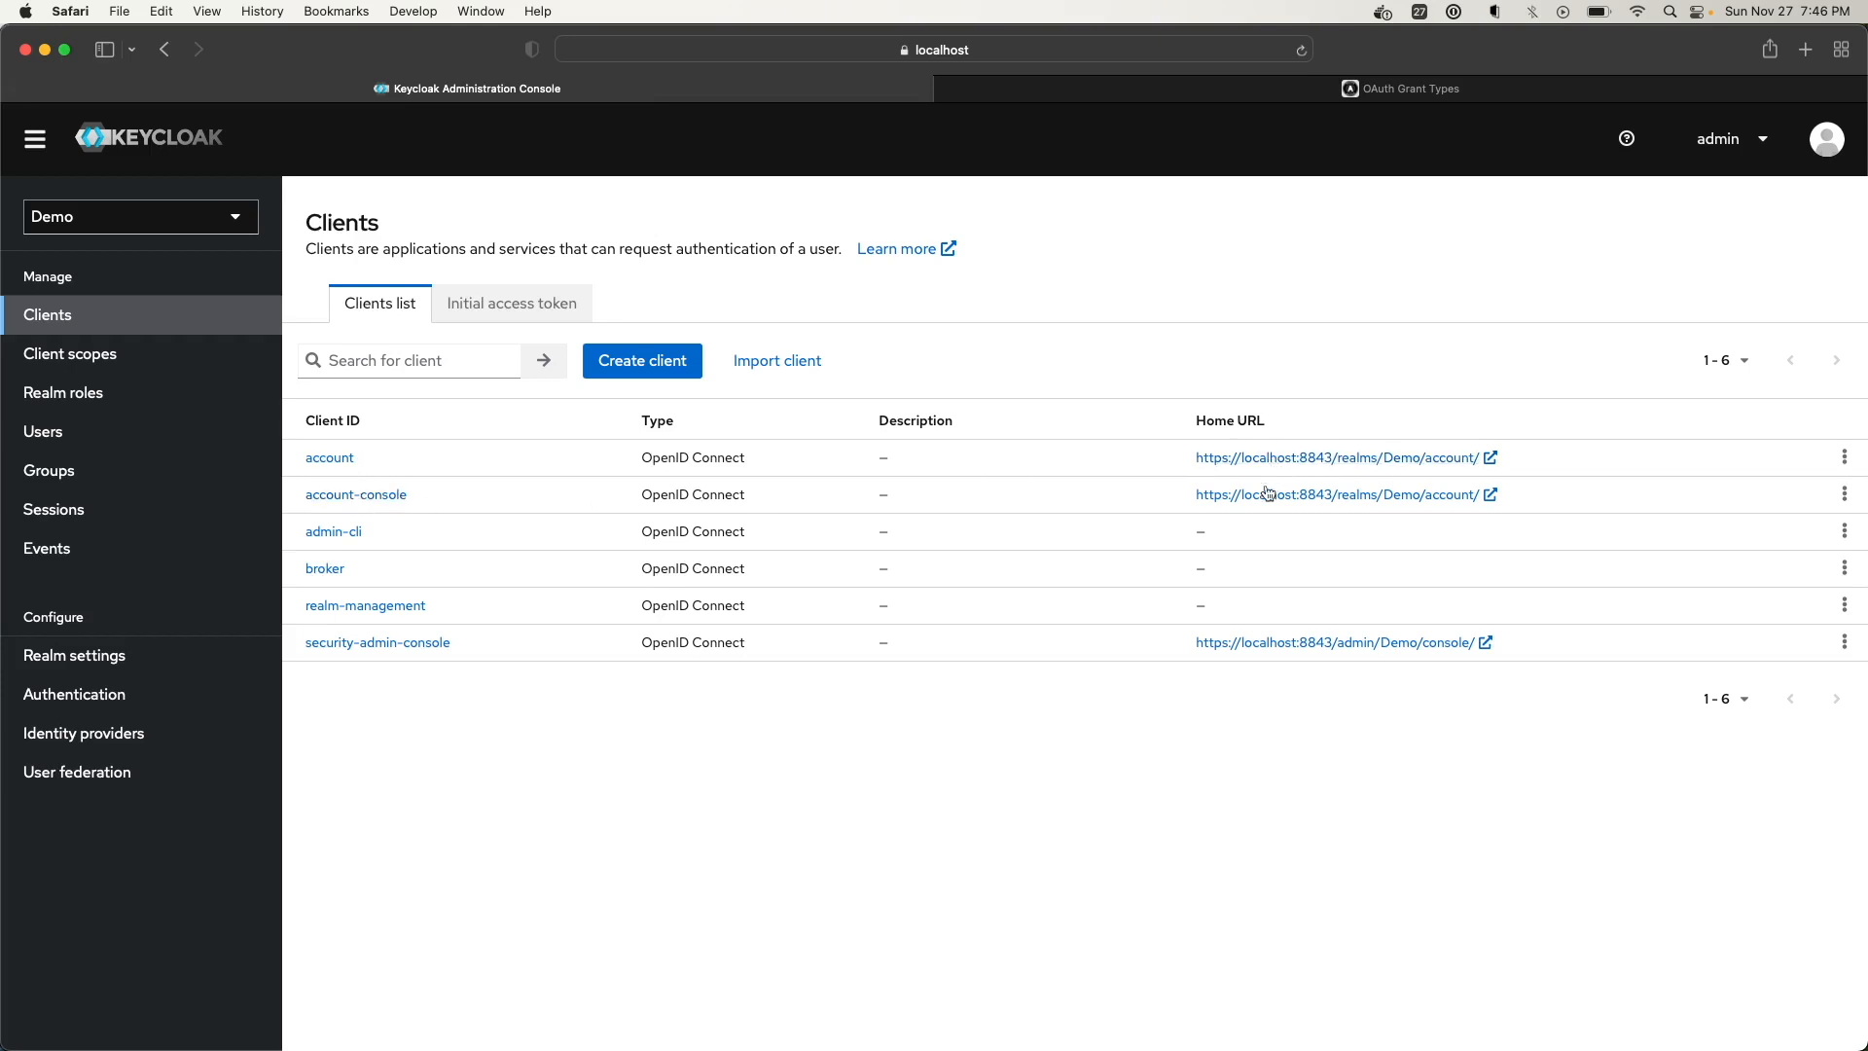
Launch the account client's Home URL, click Sign in on the Demo account console, then return to admin
click(1314, 458)
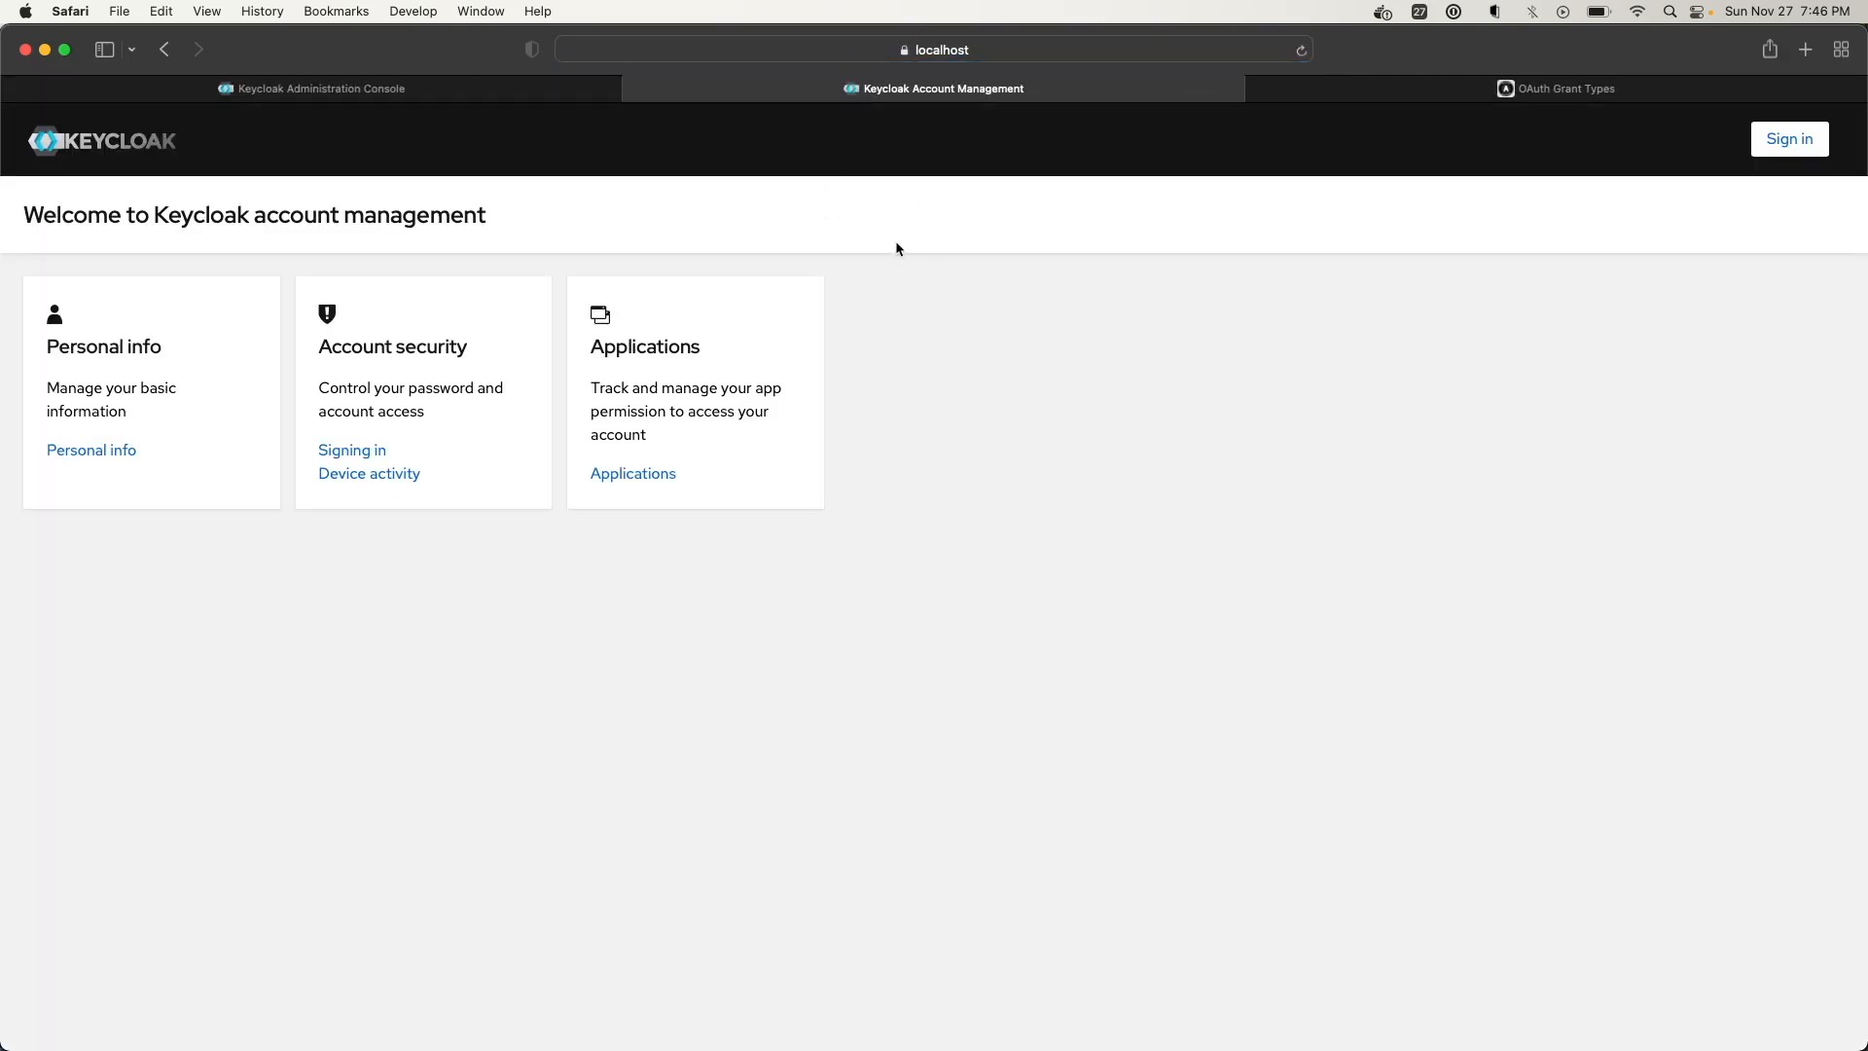
click(1795, 143)
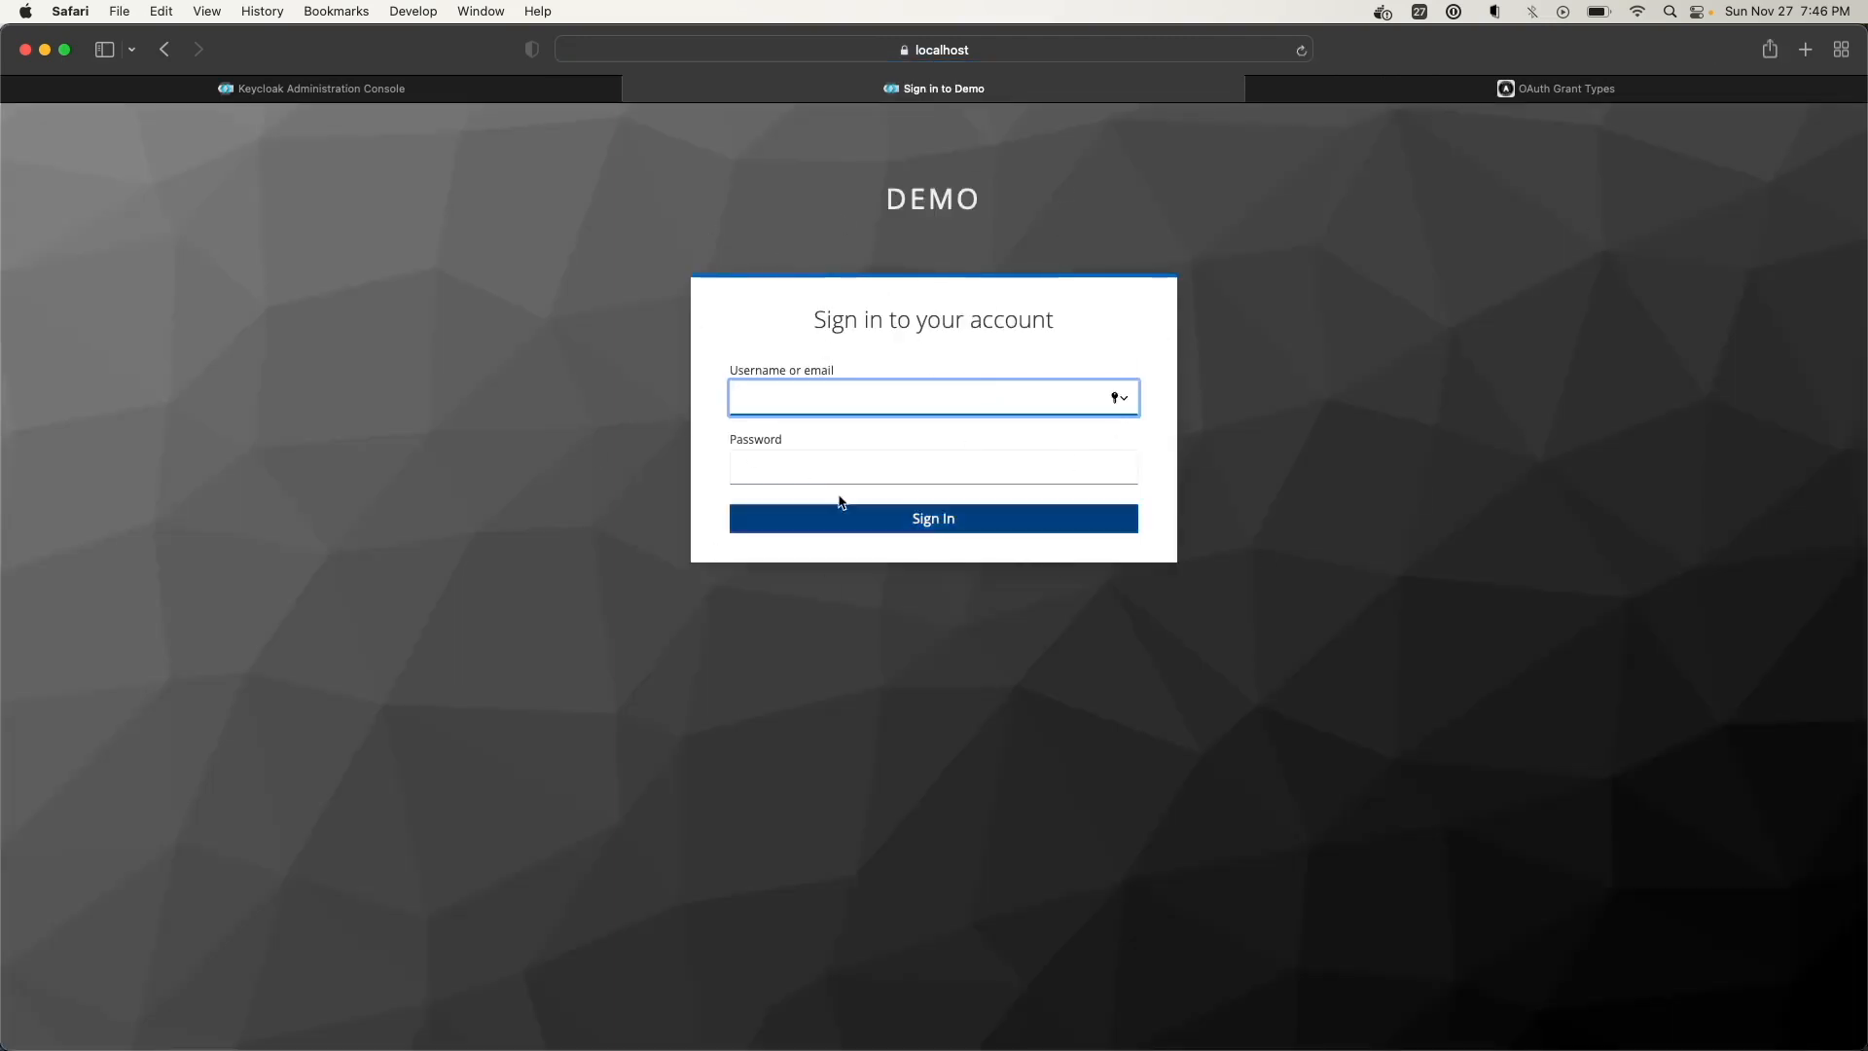
click(348, 93)
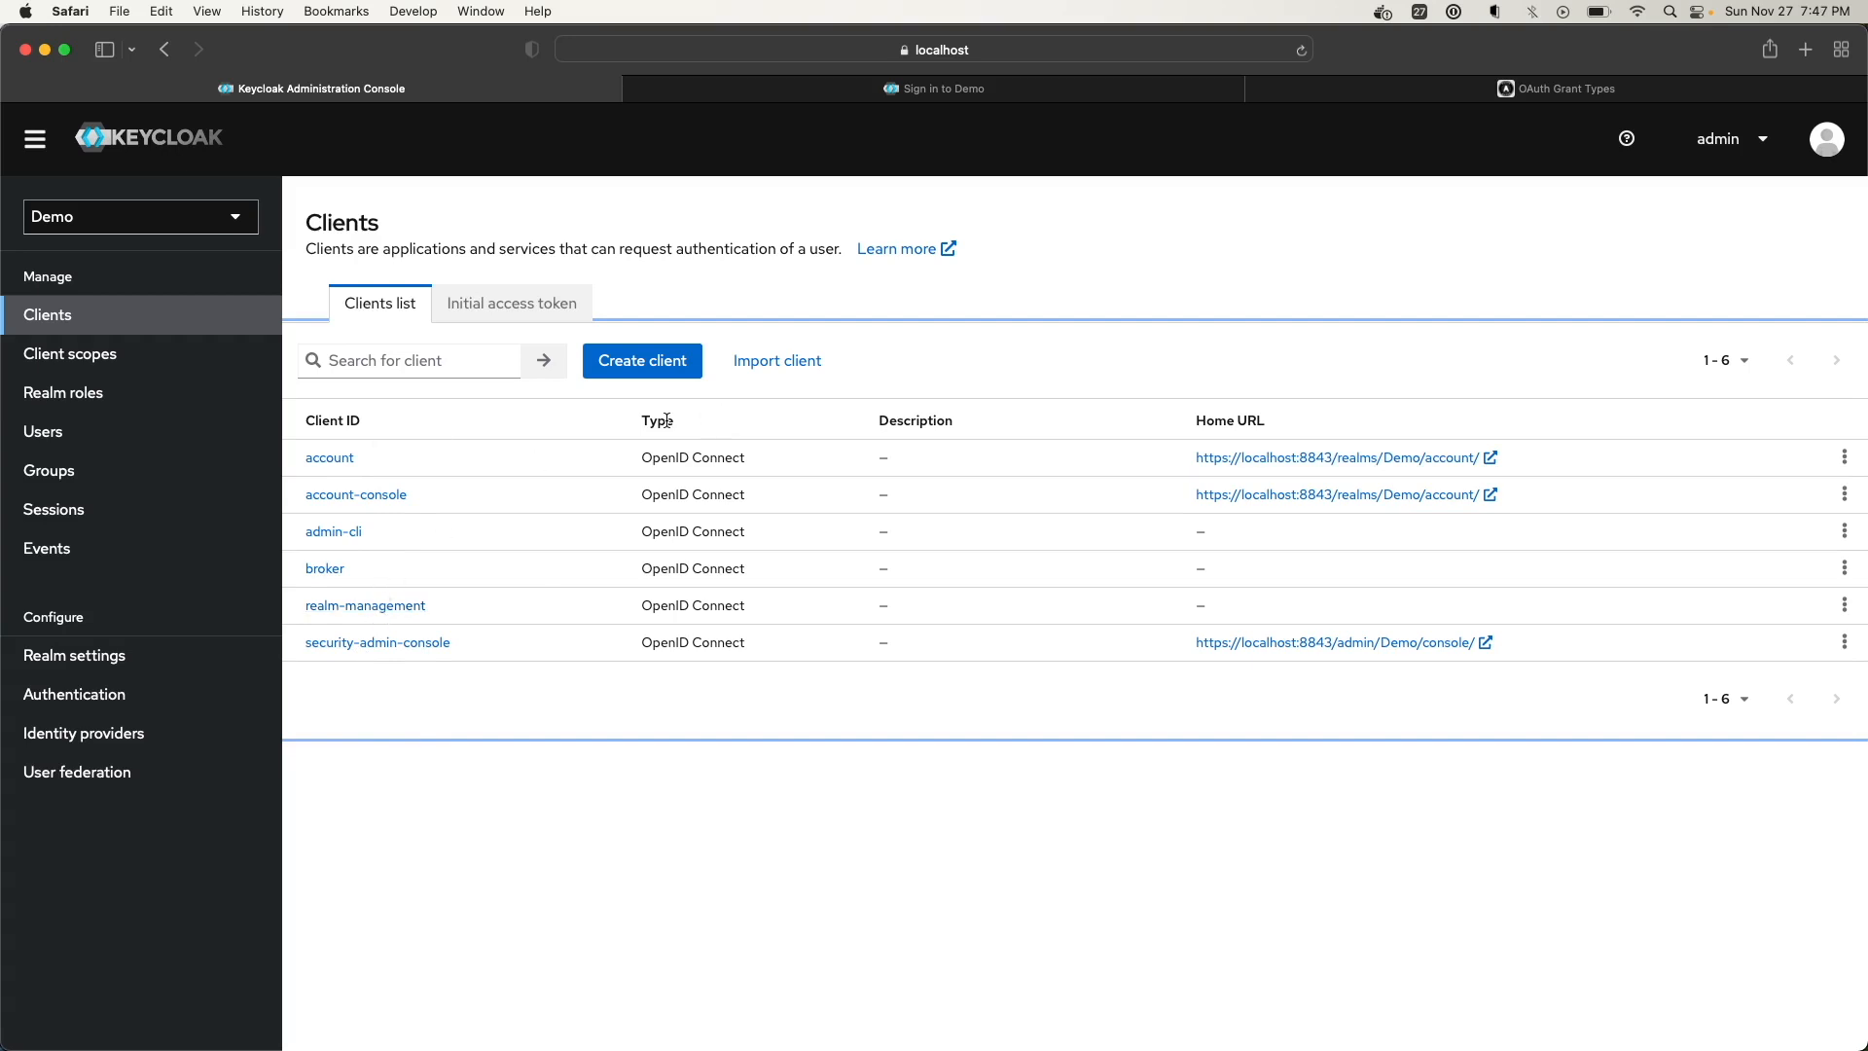
click(1386, 89)
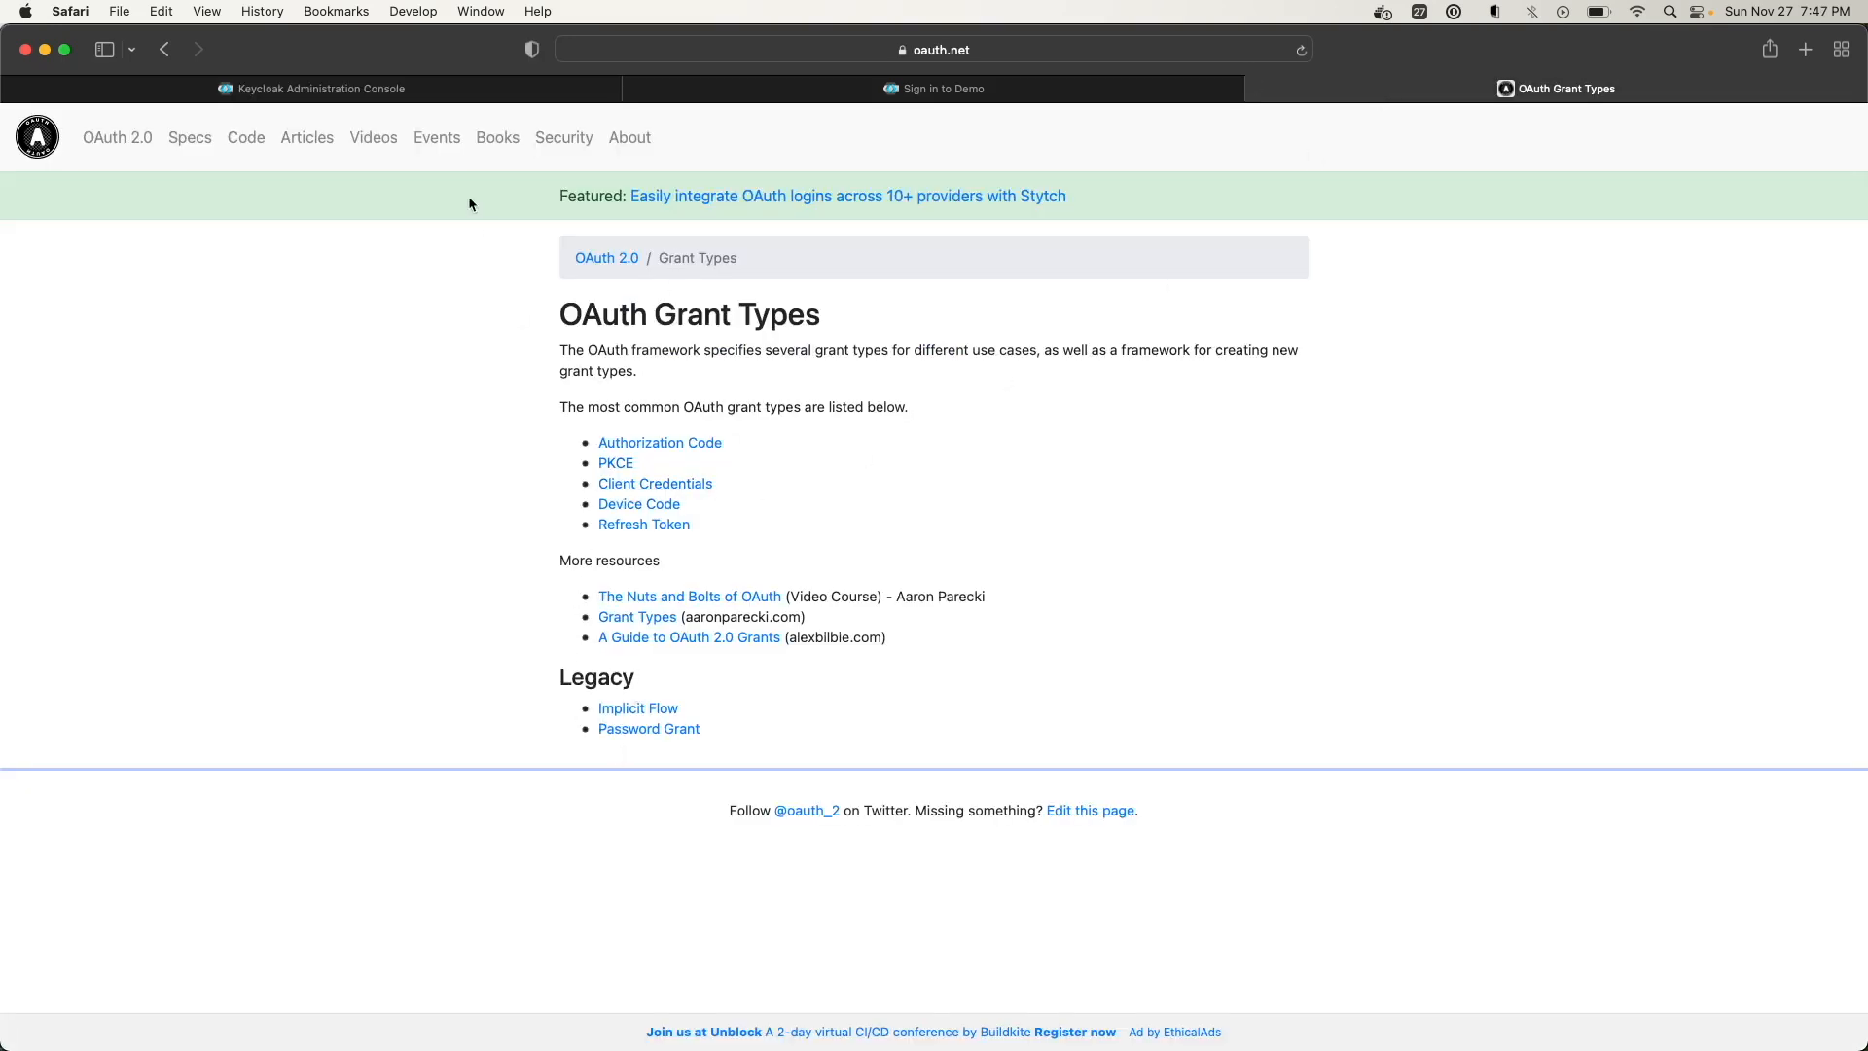
click(357, 89)
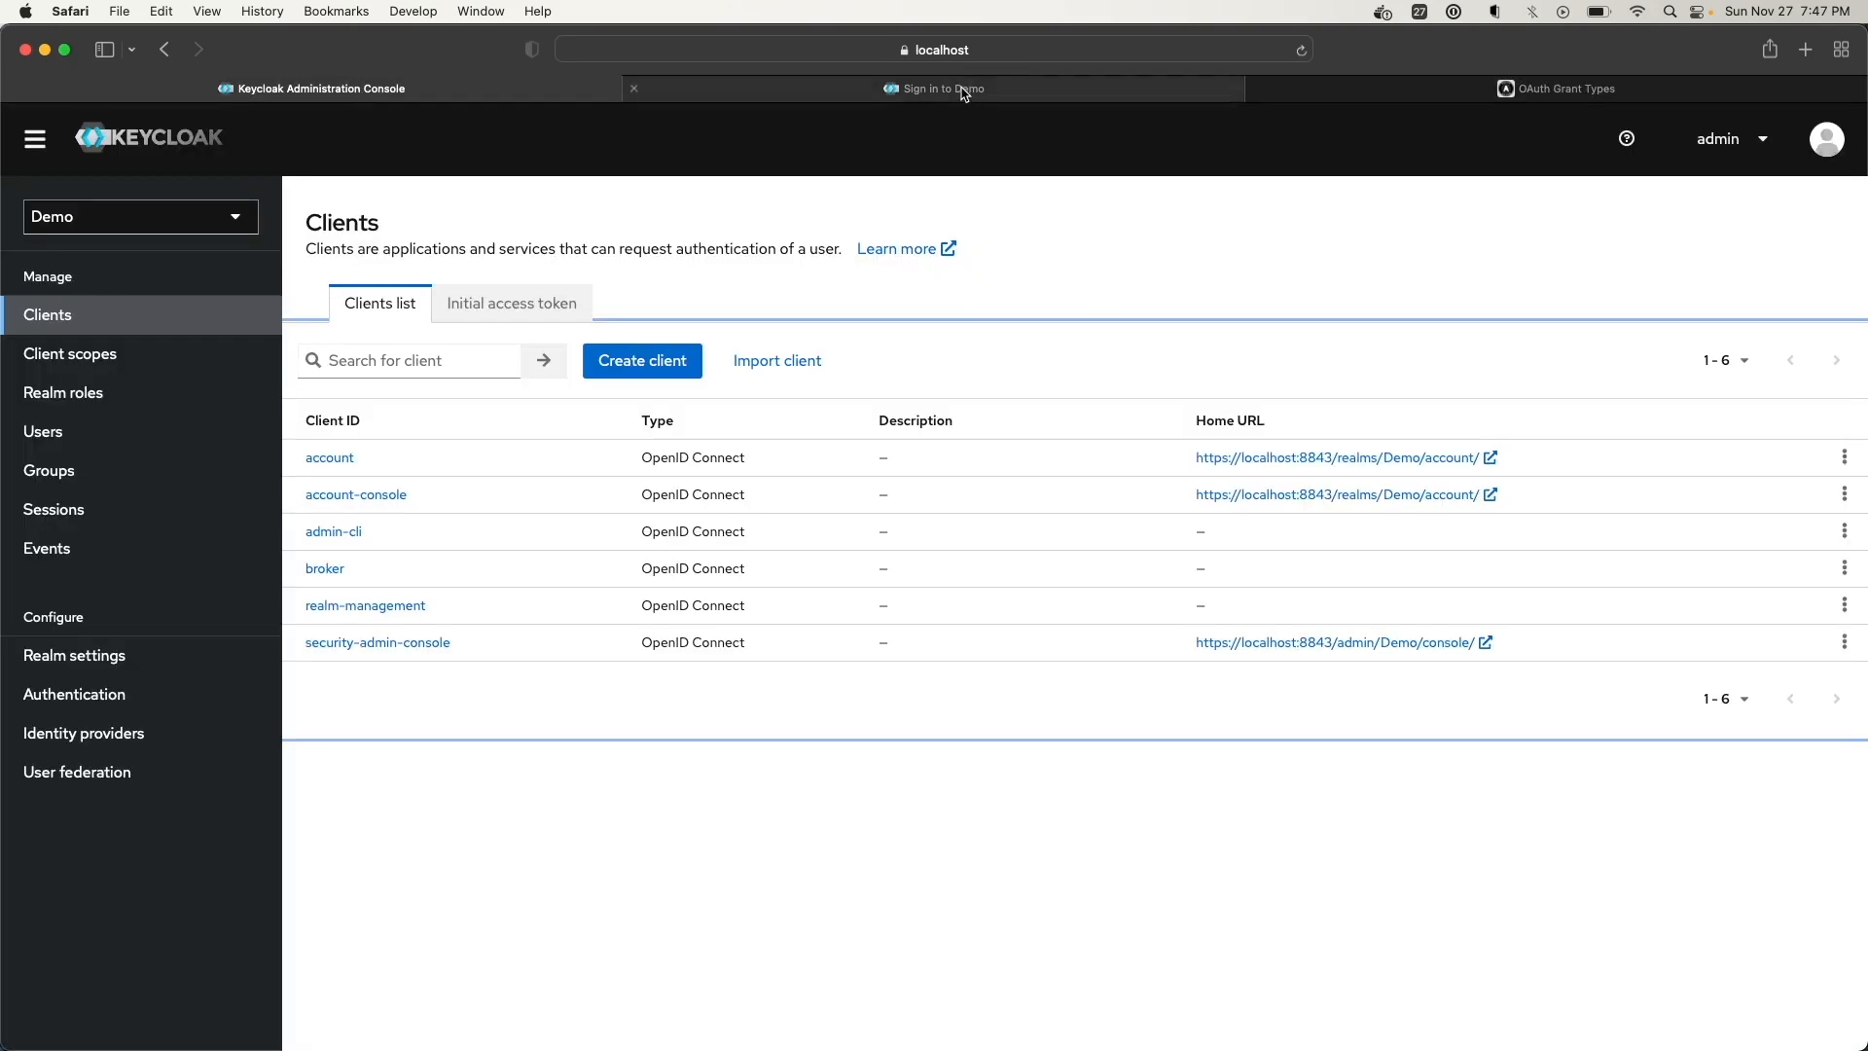
click(963, 91)
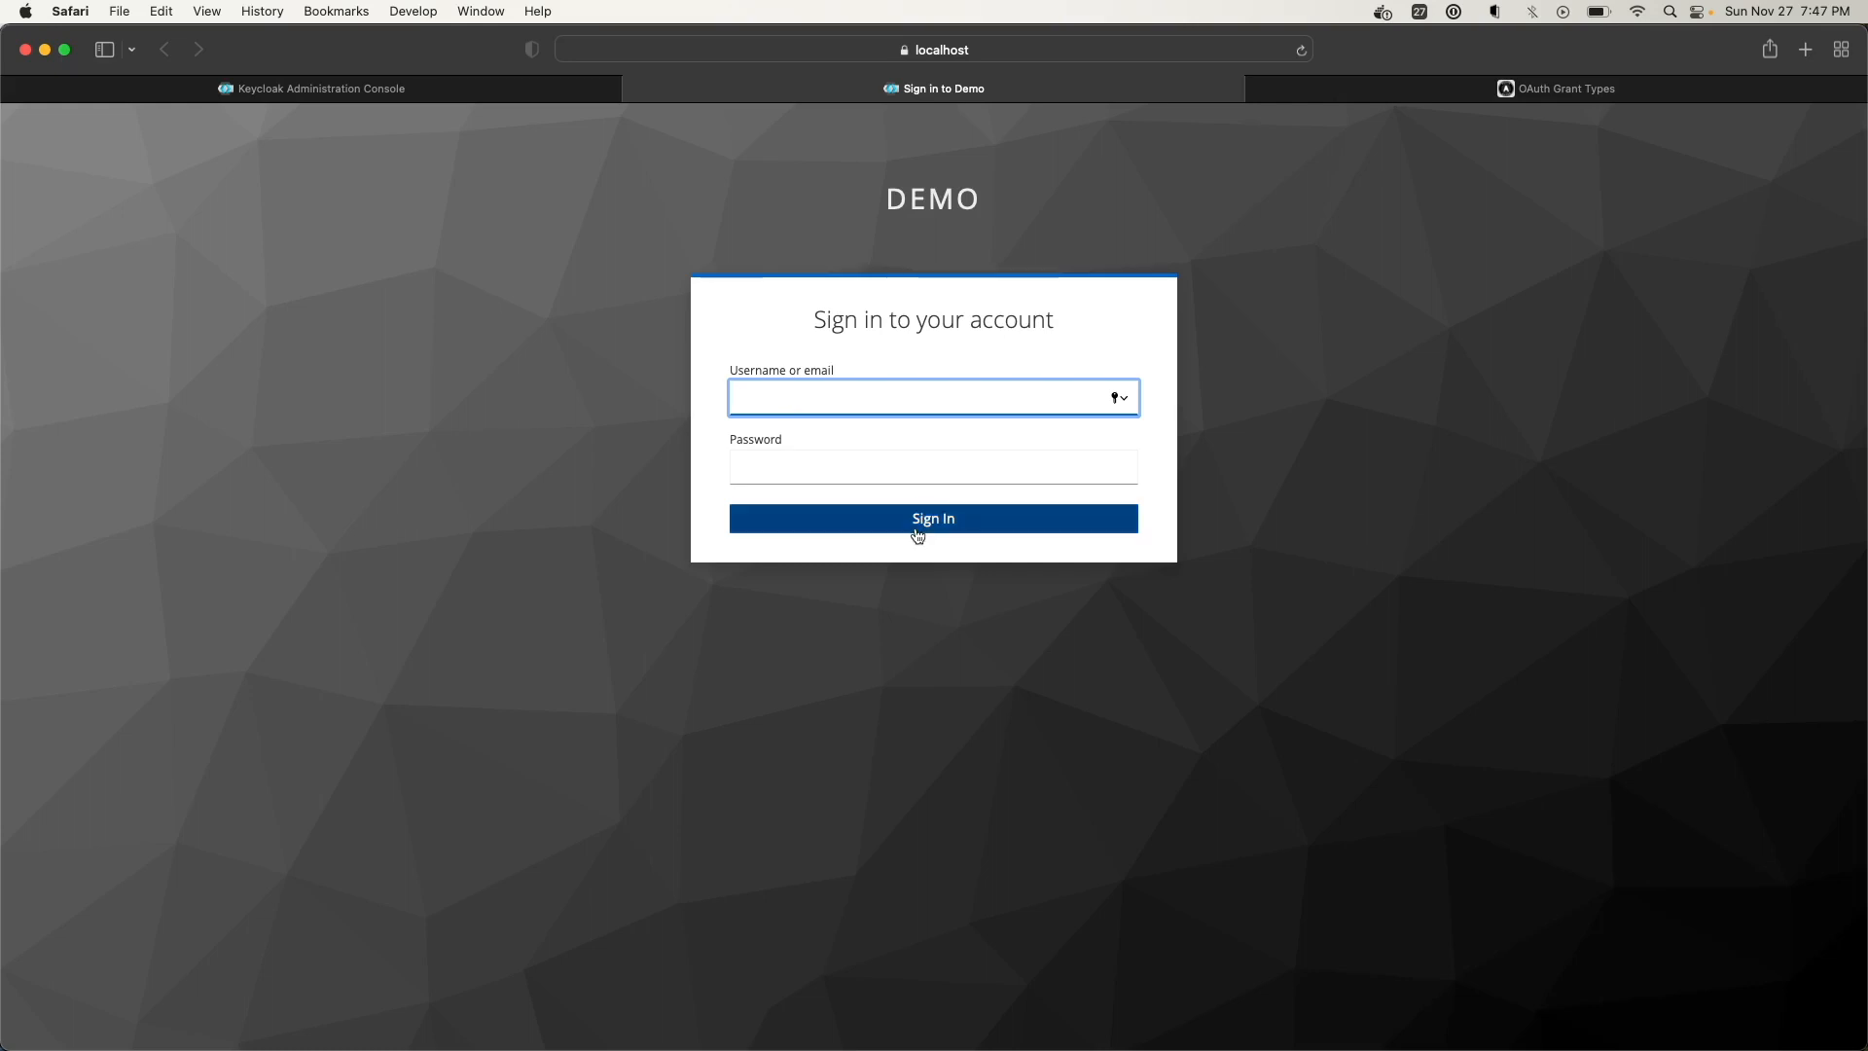
click(369, 88)
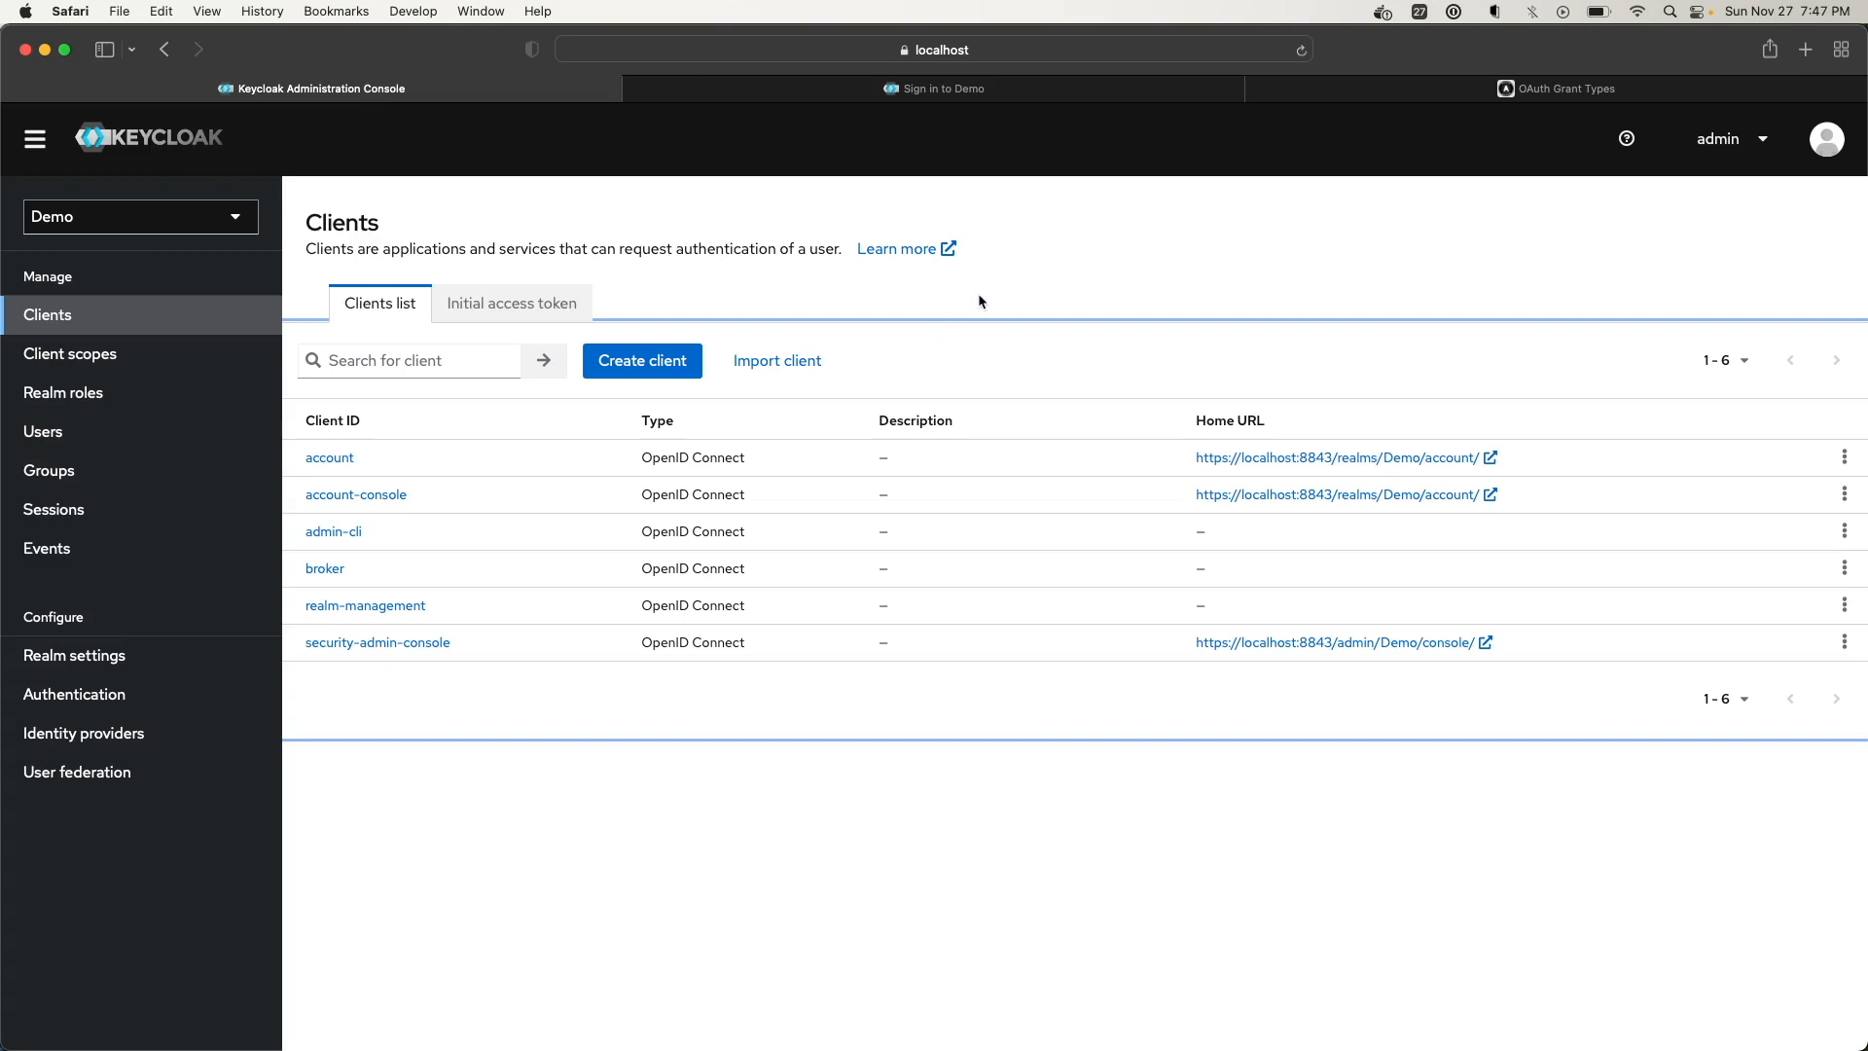
Start a new client with Client ID 'demo-client' and Name 'Demo Client'
click(671, 367)
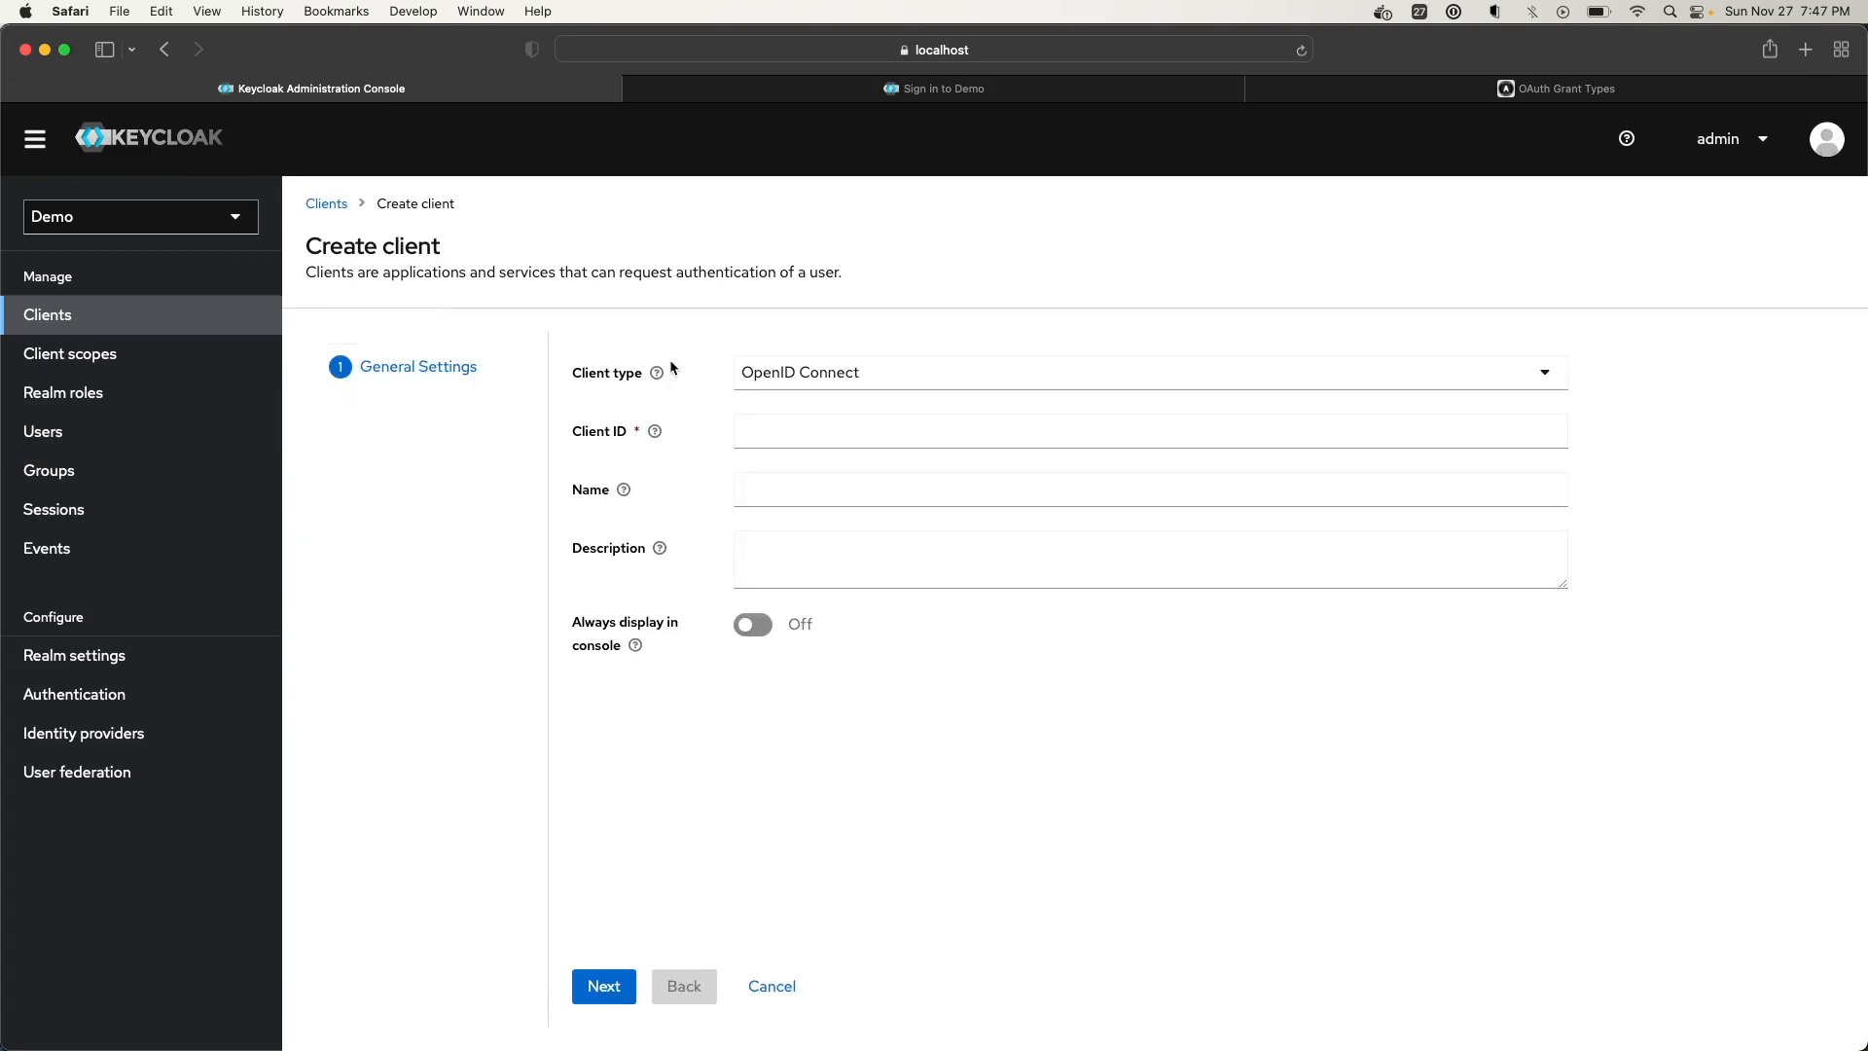
click(737, 432)
click(737, 432)
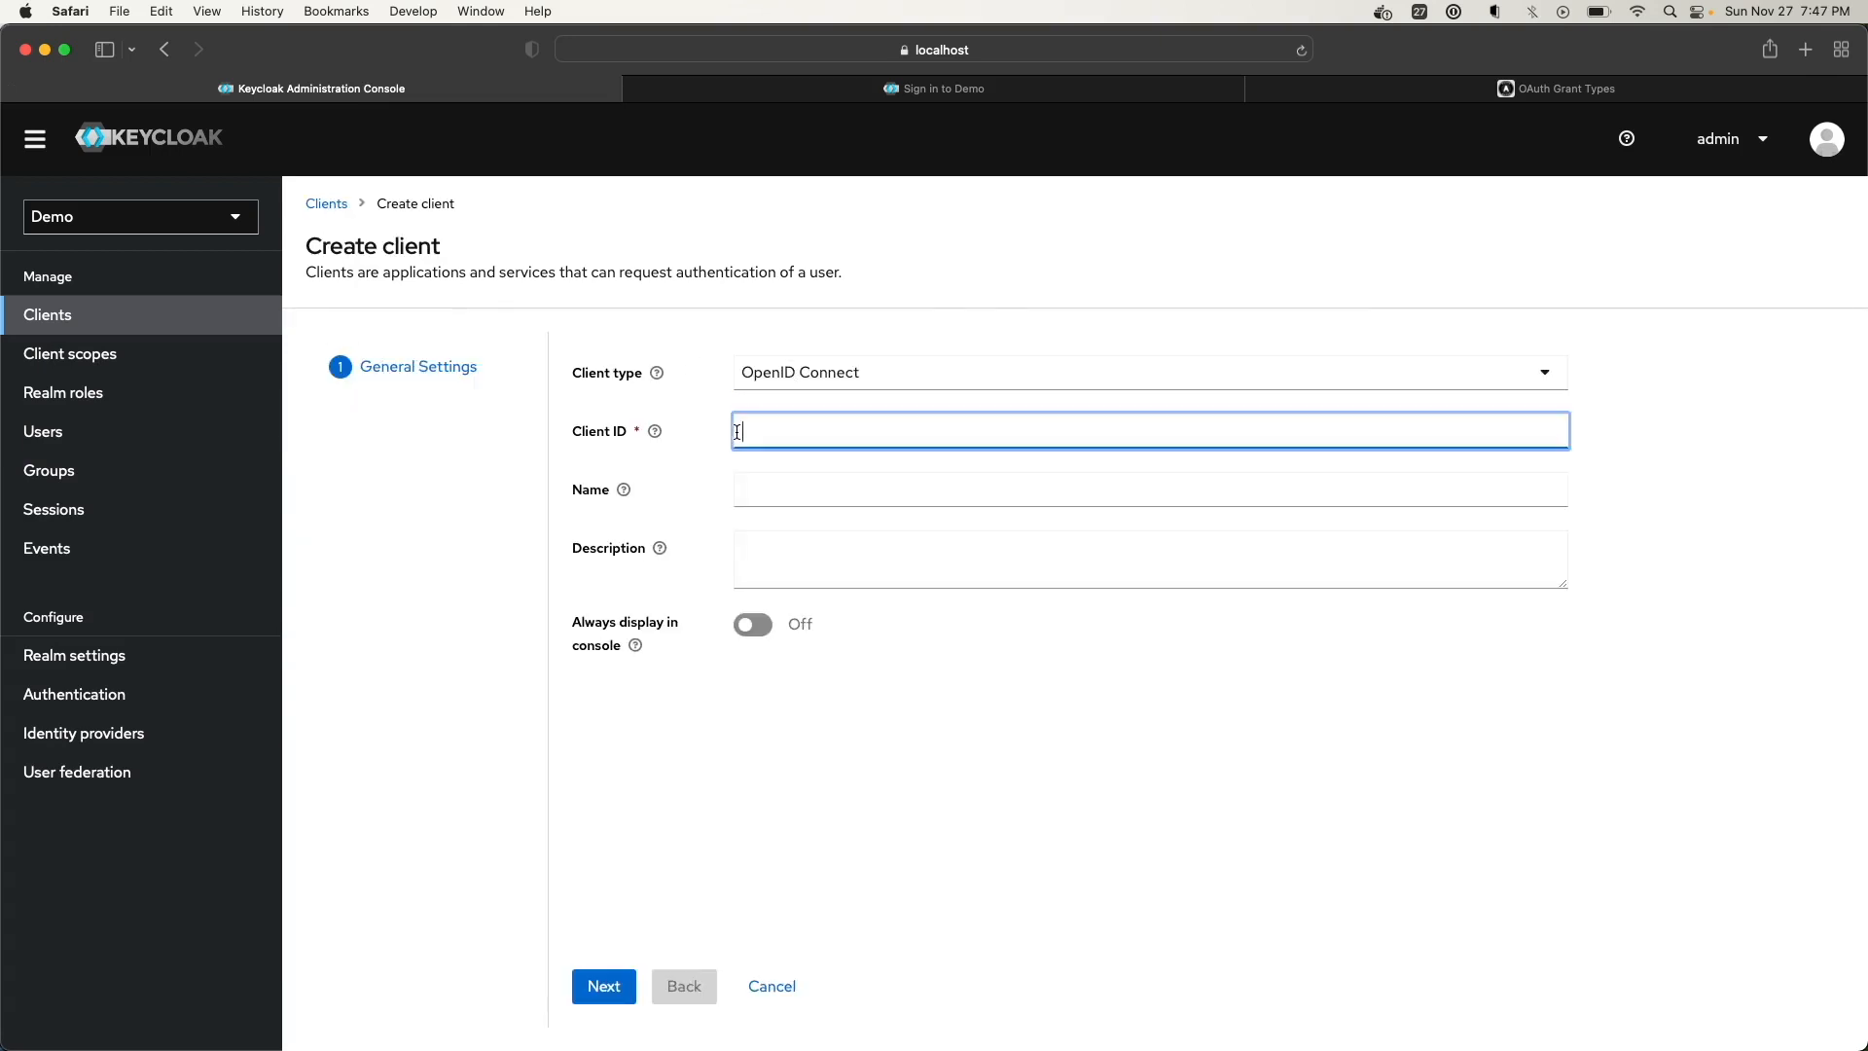
text(demo-client)
click(782, 483)
click(622, 492)
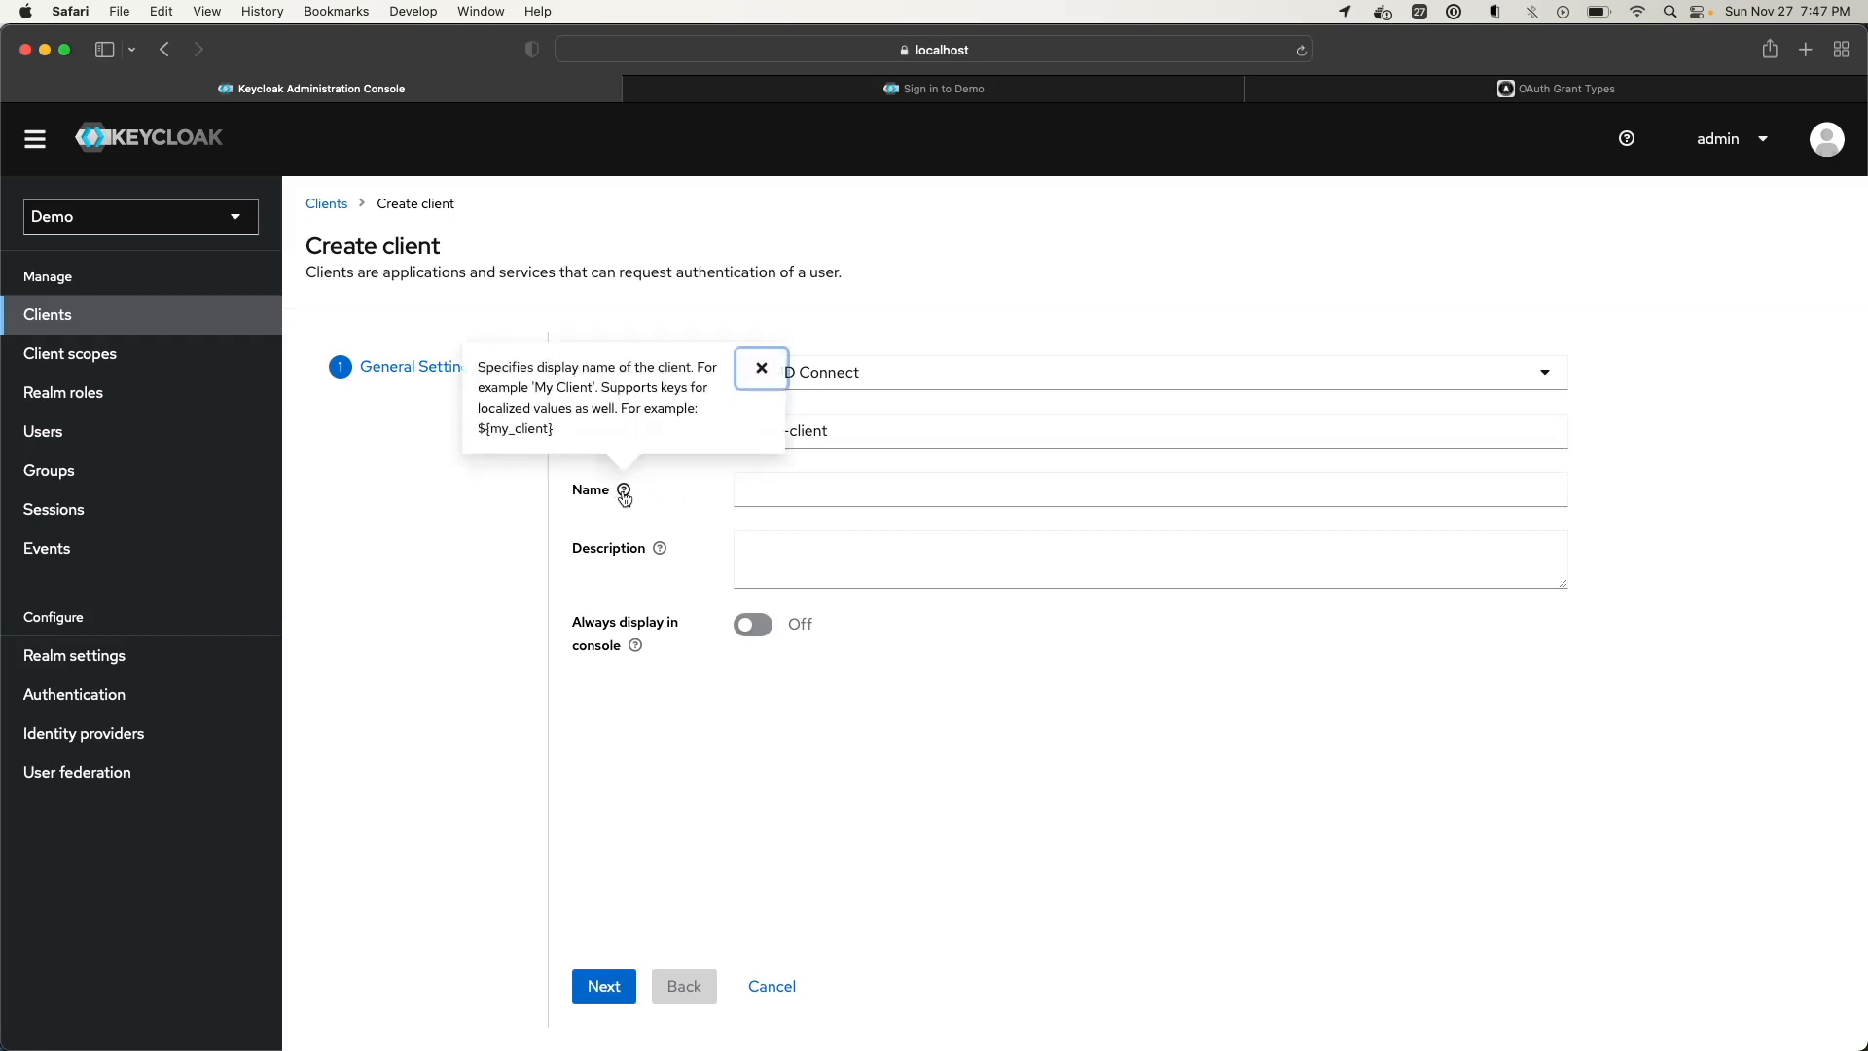
click(837, 492)
text(Demo Client)
Add the description 'Client that was created for demo purposes' and continue to capability settings
click(809, 568)
text(Client t)
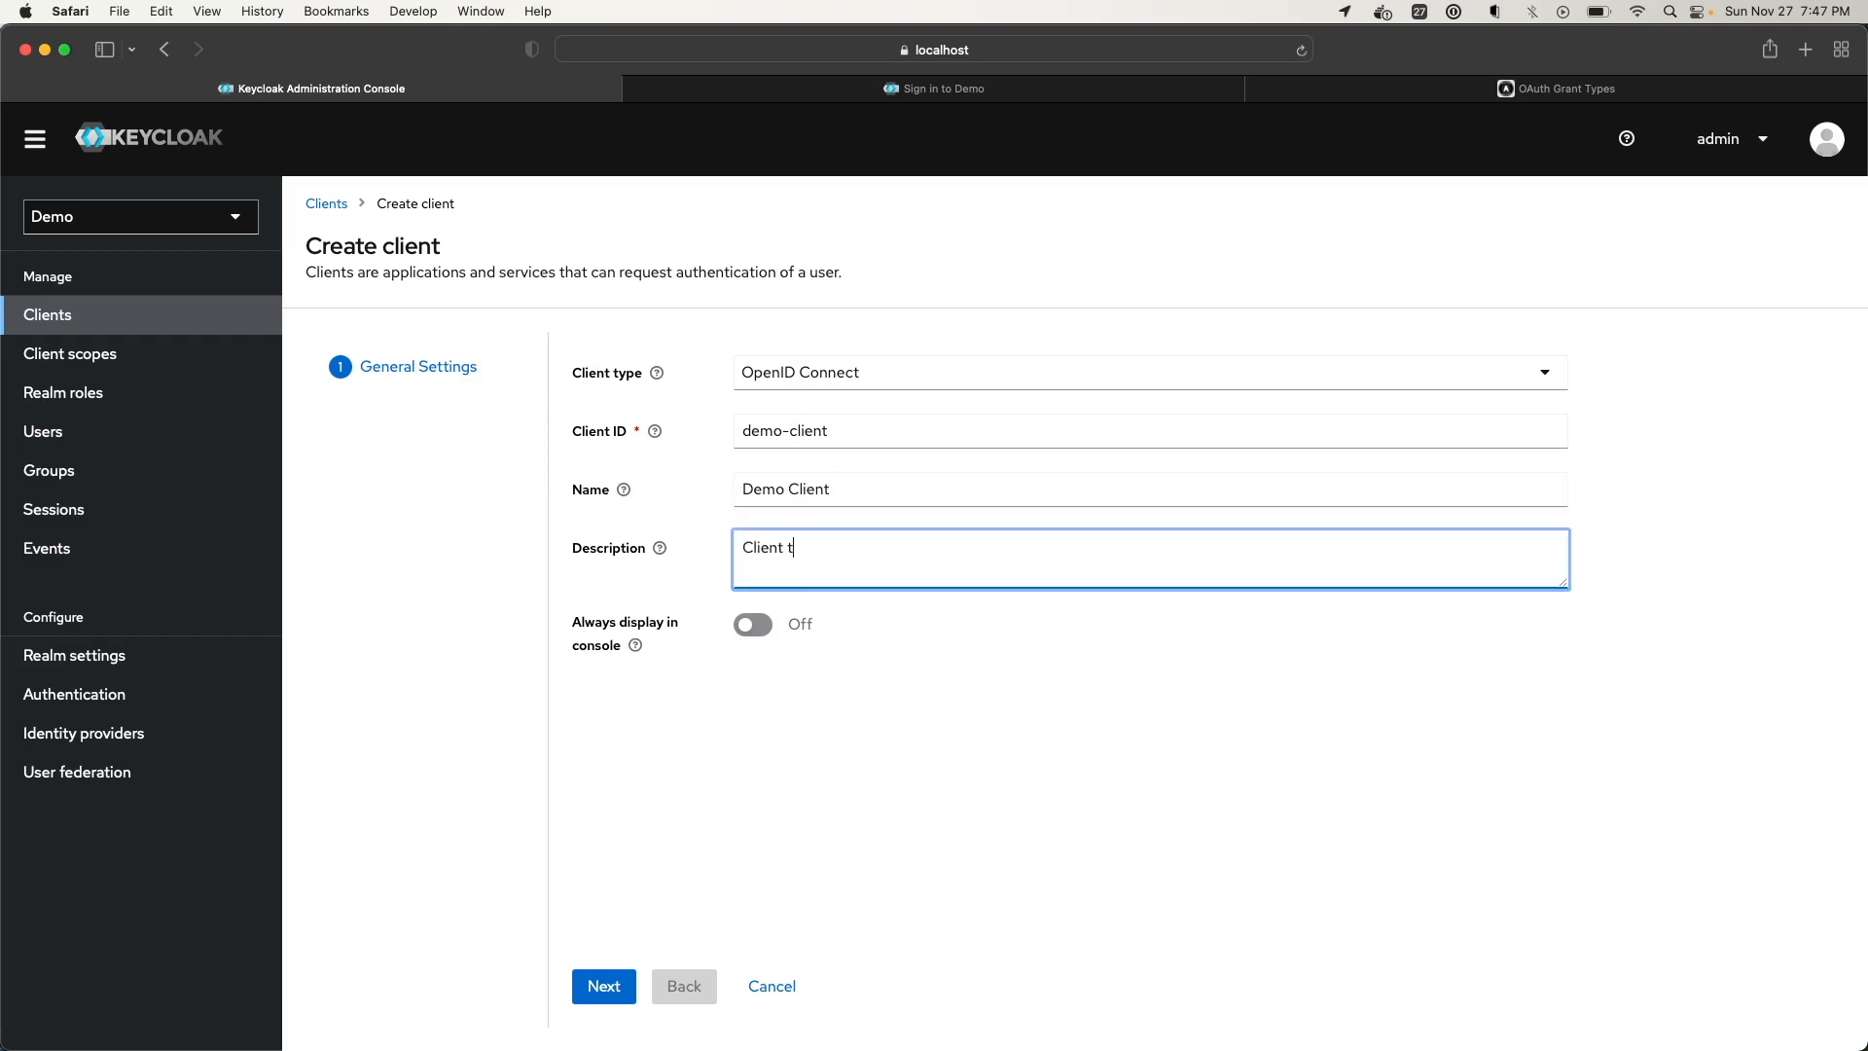
text(hat was created for demo purposes)
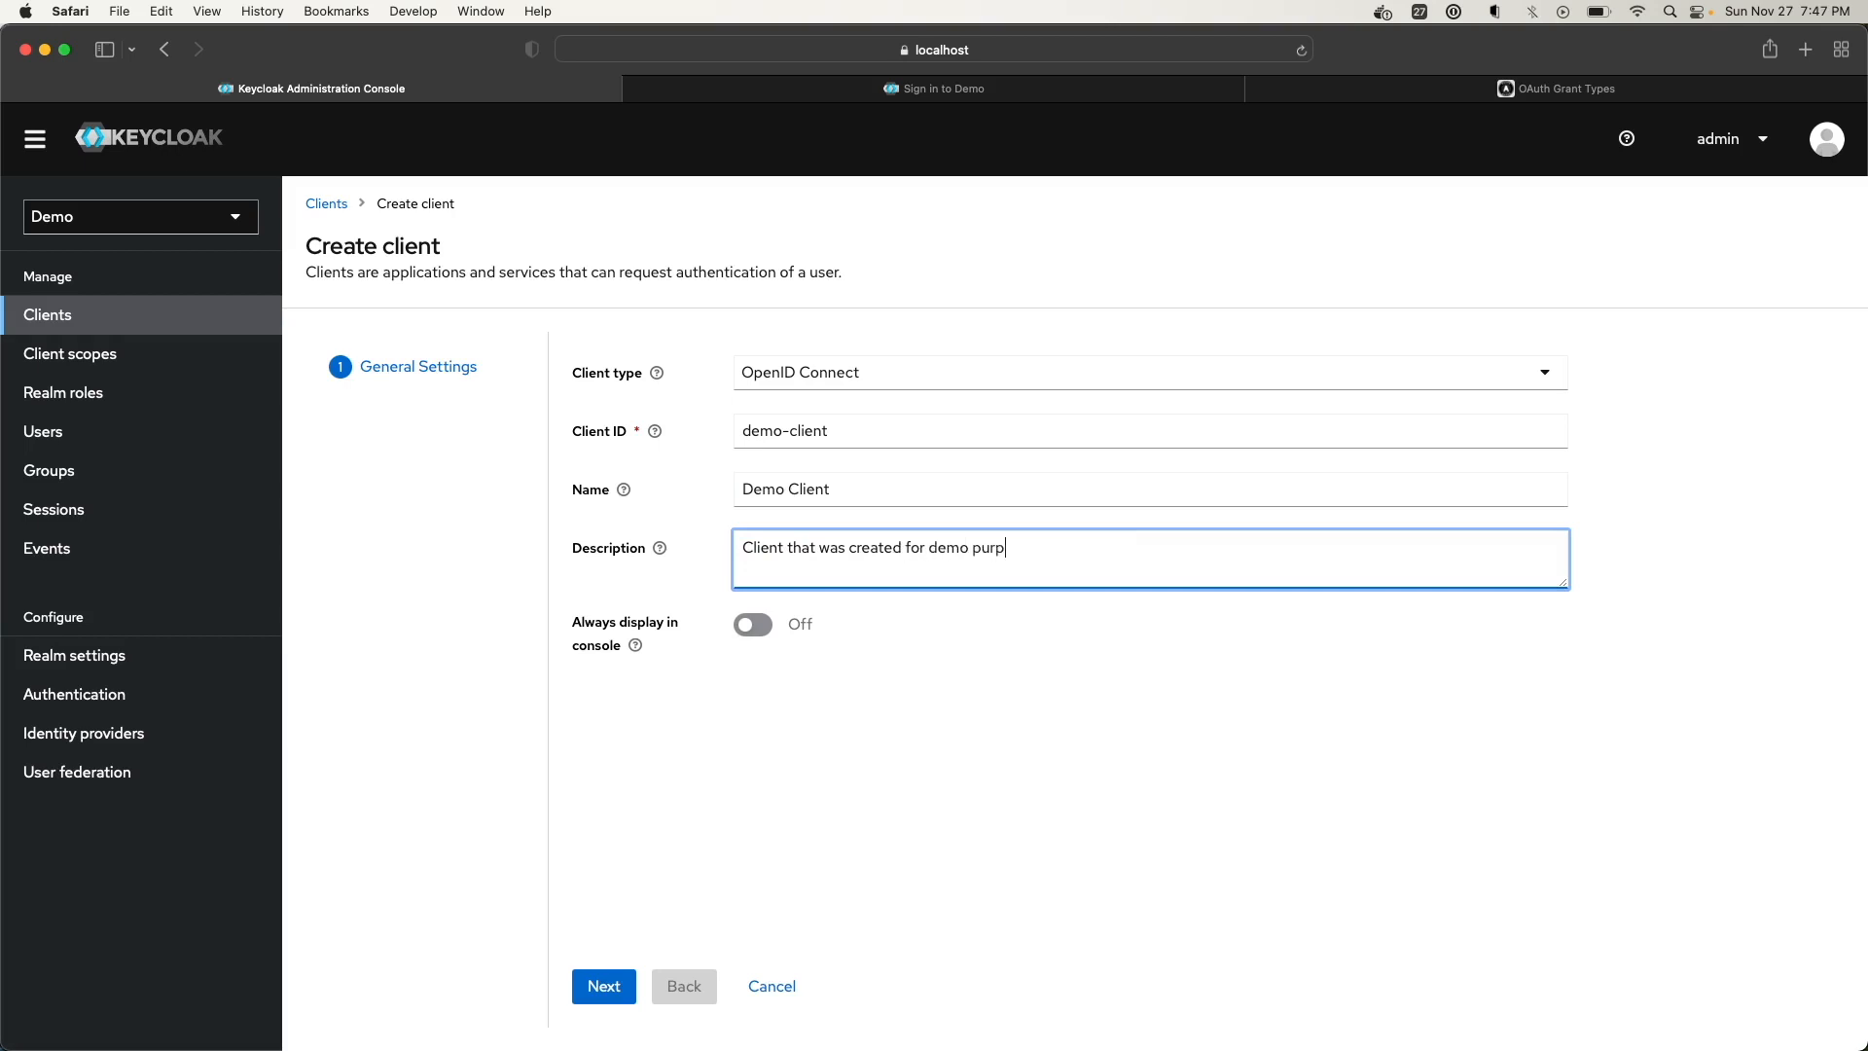
click(635, 645)
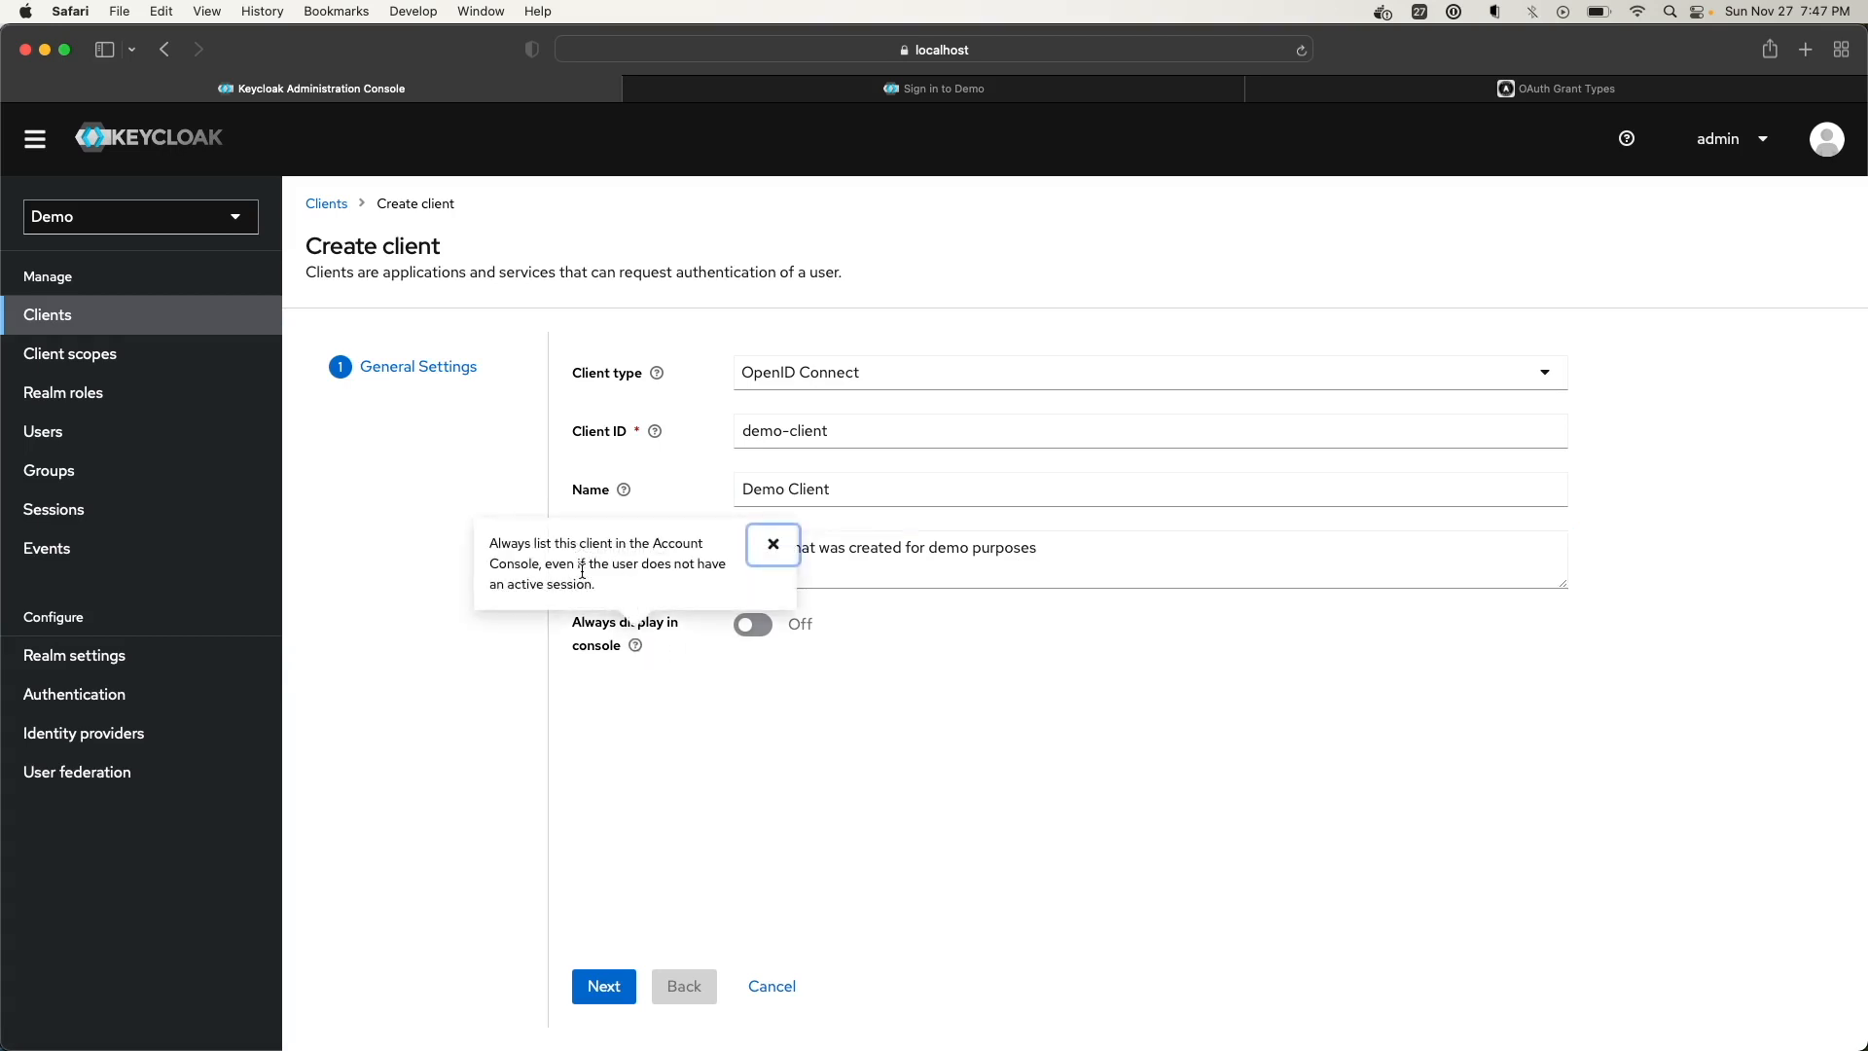
click(729, 669)
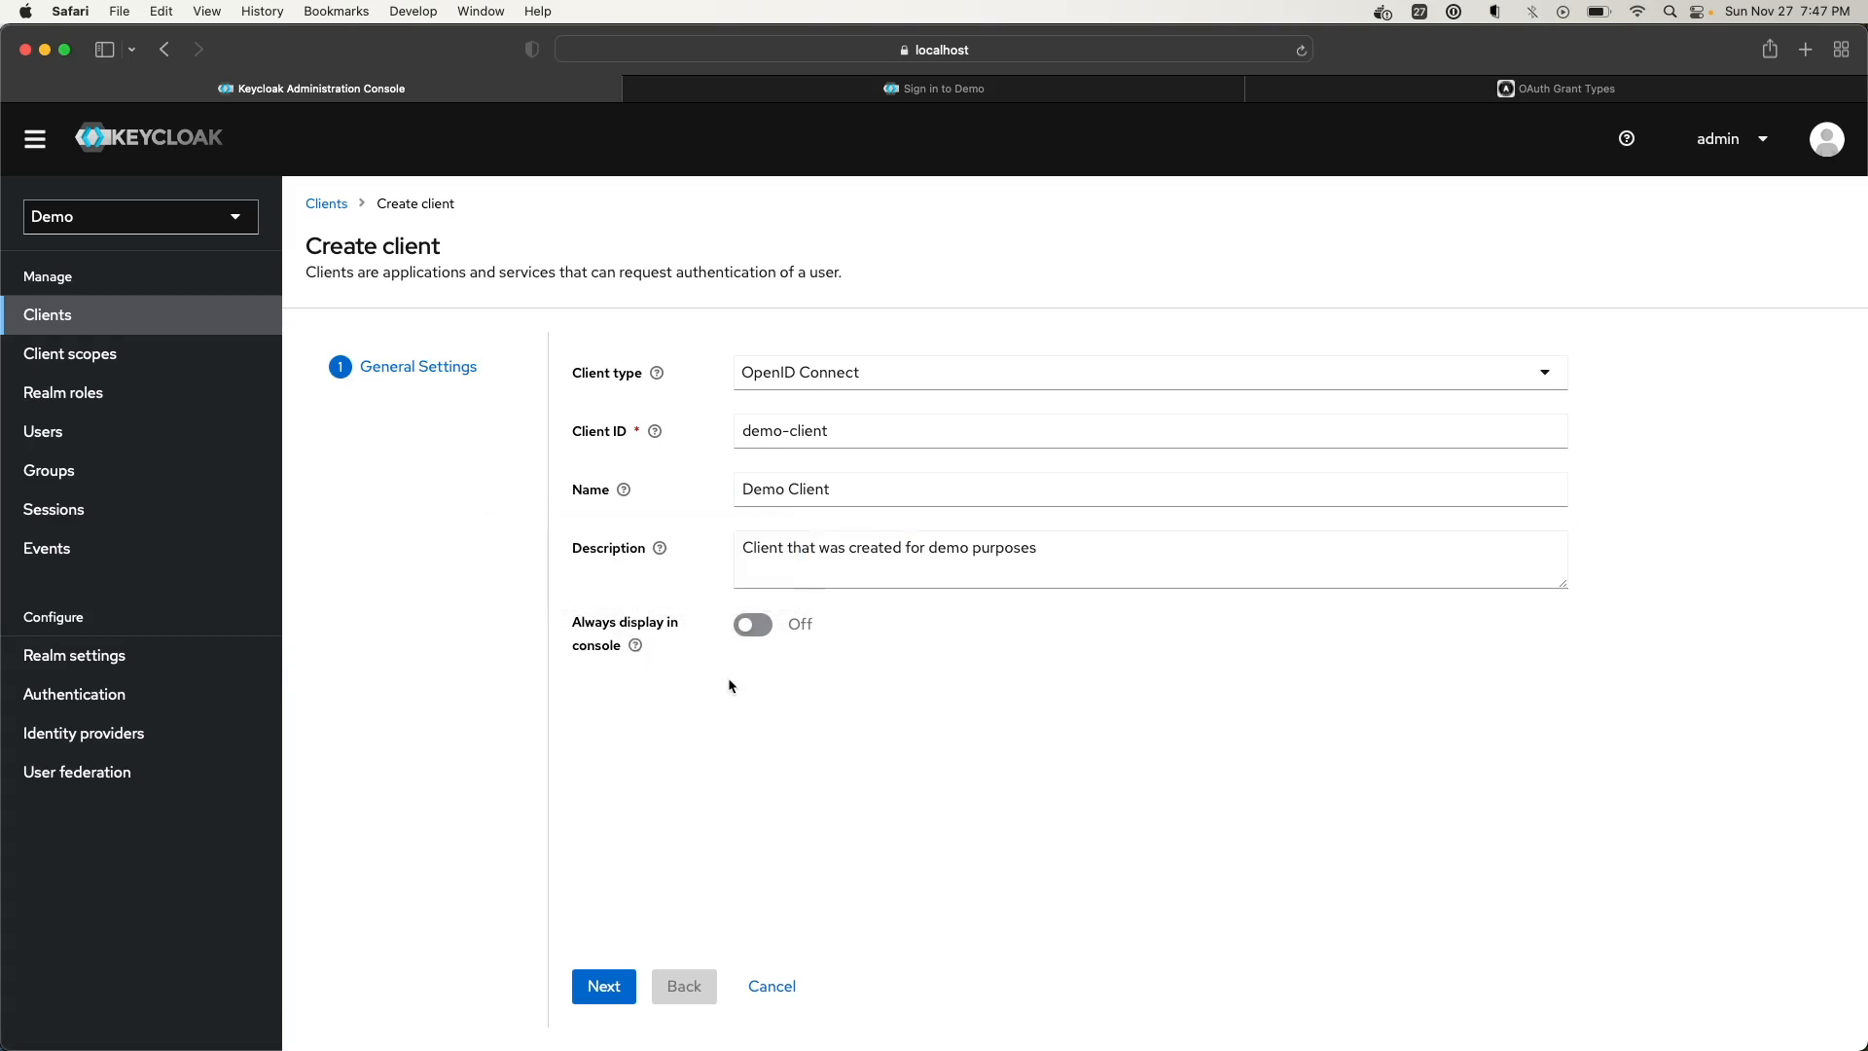
click(614, 992)
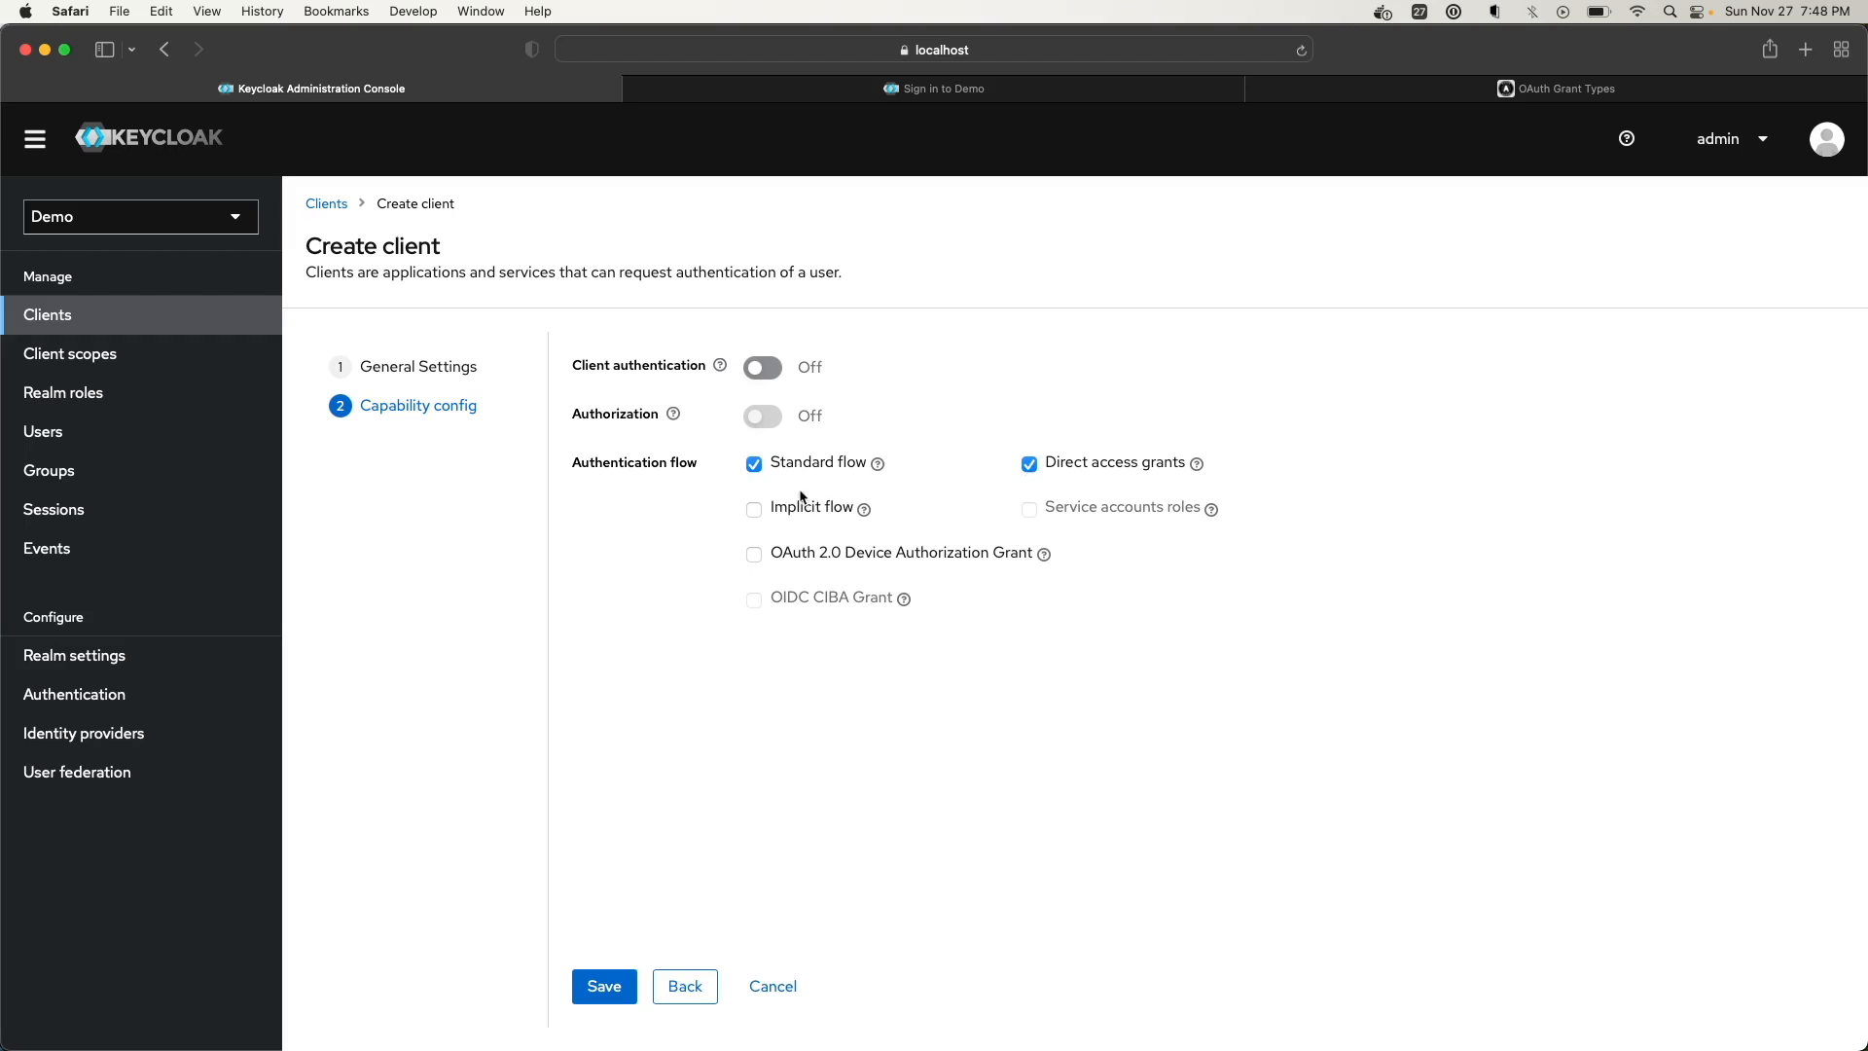
Disable Standard flow, keep Direct access grants on, and save demo-client
click(755, 465)
click(1030, 464)
click(1029, 464)
click(1194, 468)
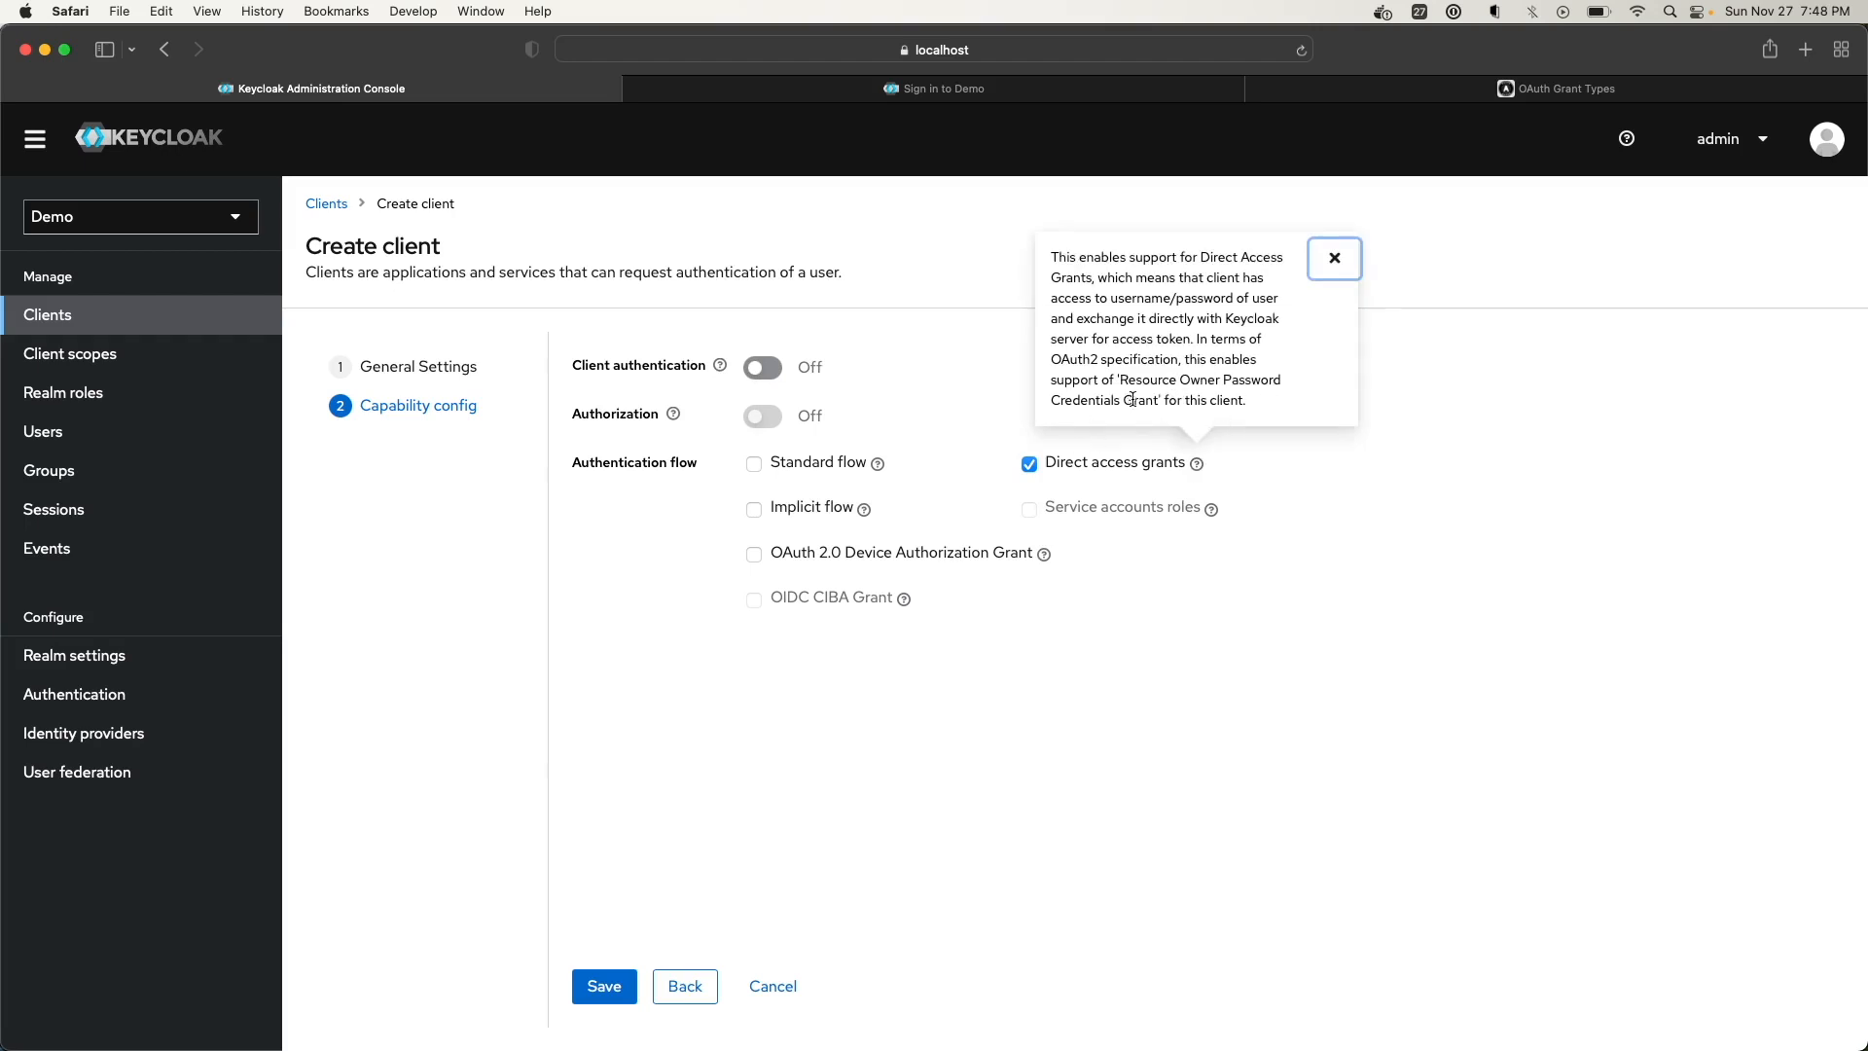
click(1305, 491)
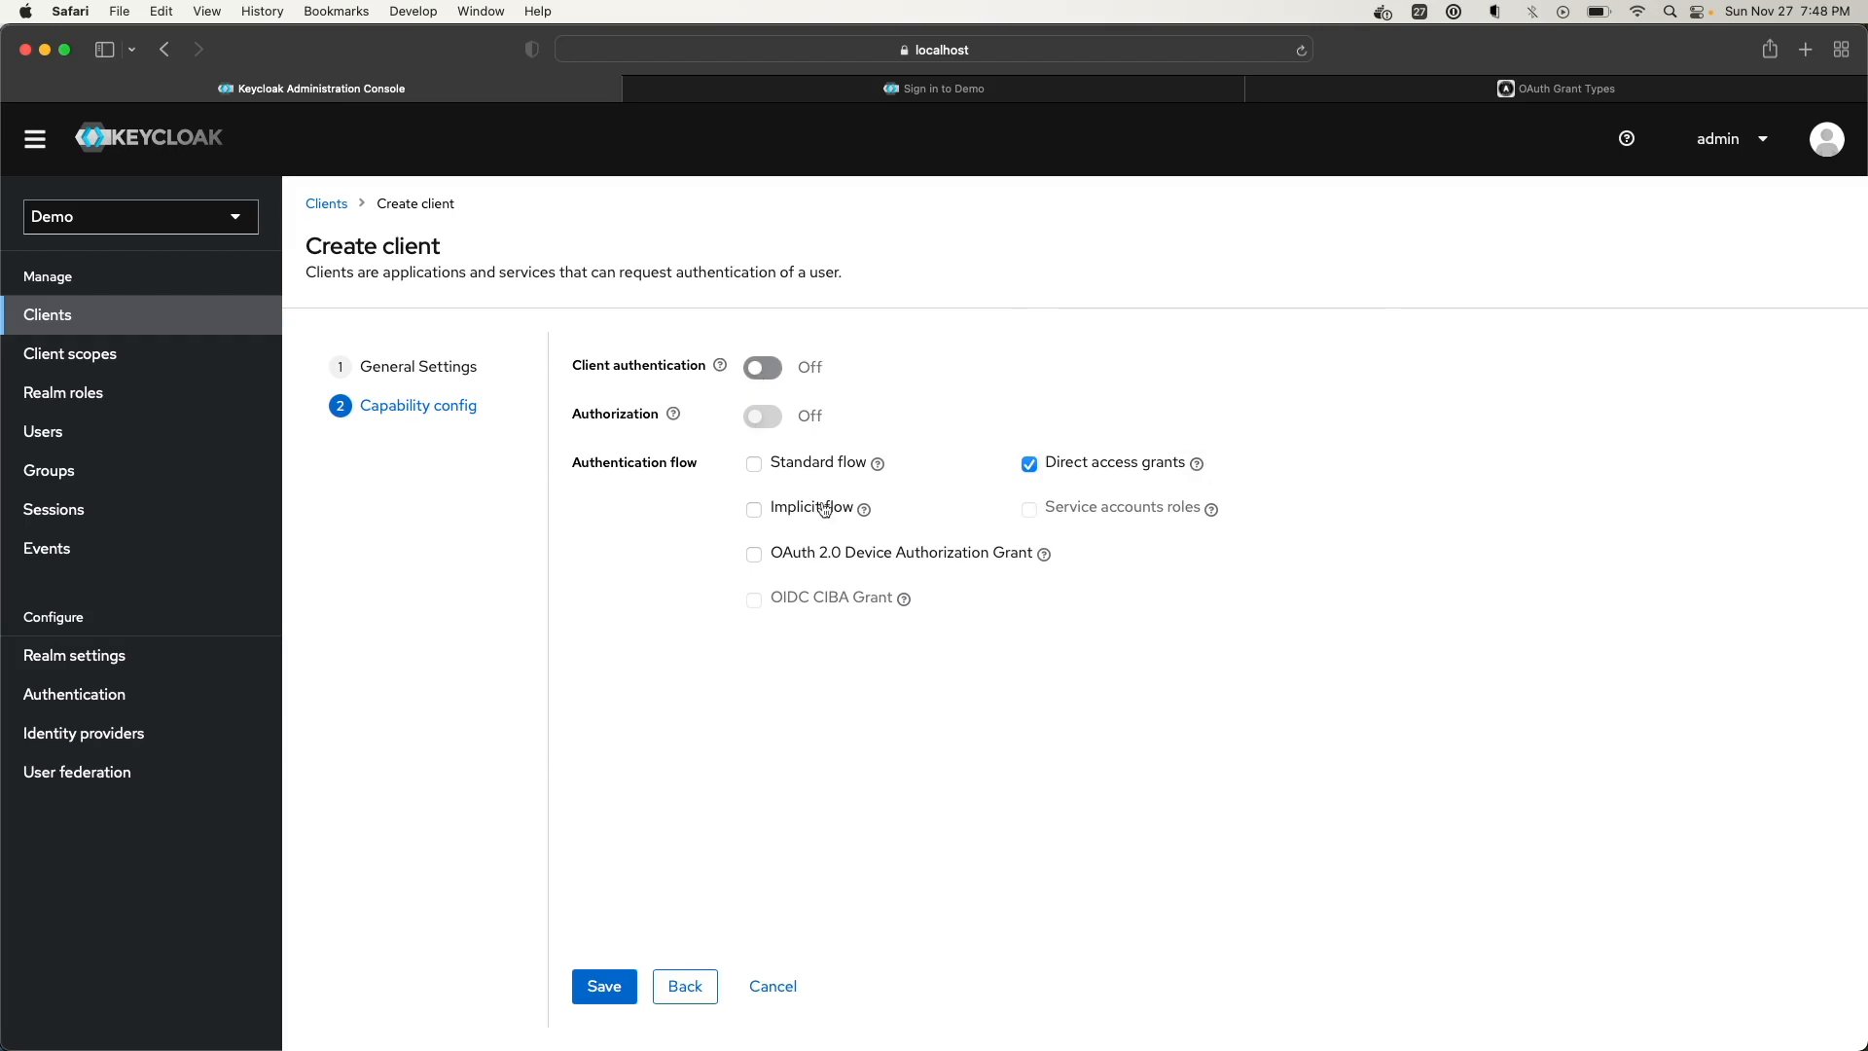
click(609, 989)
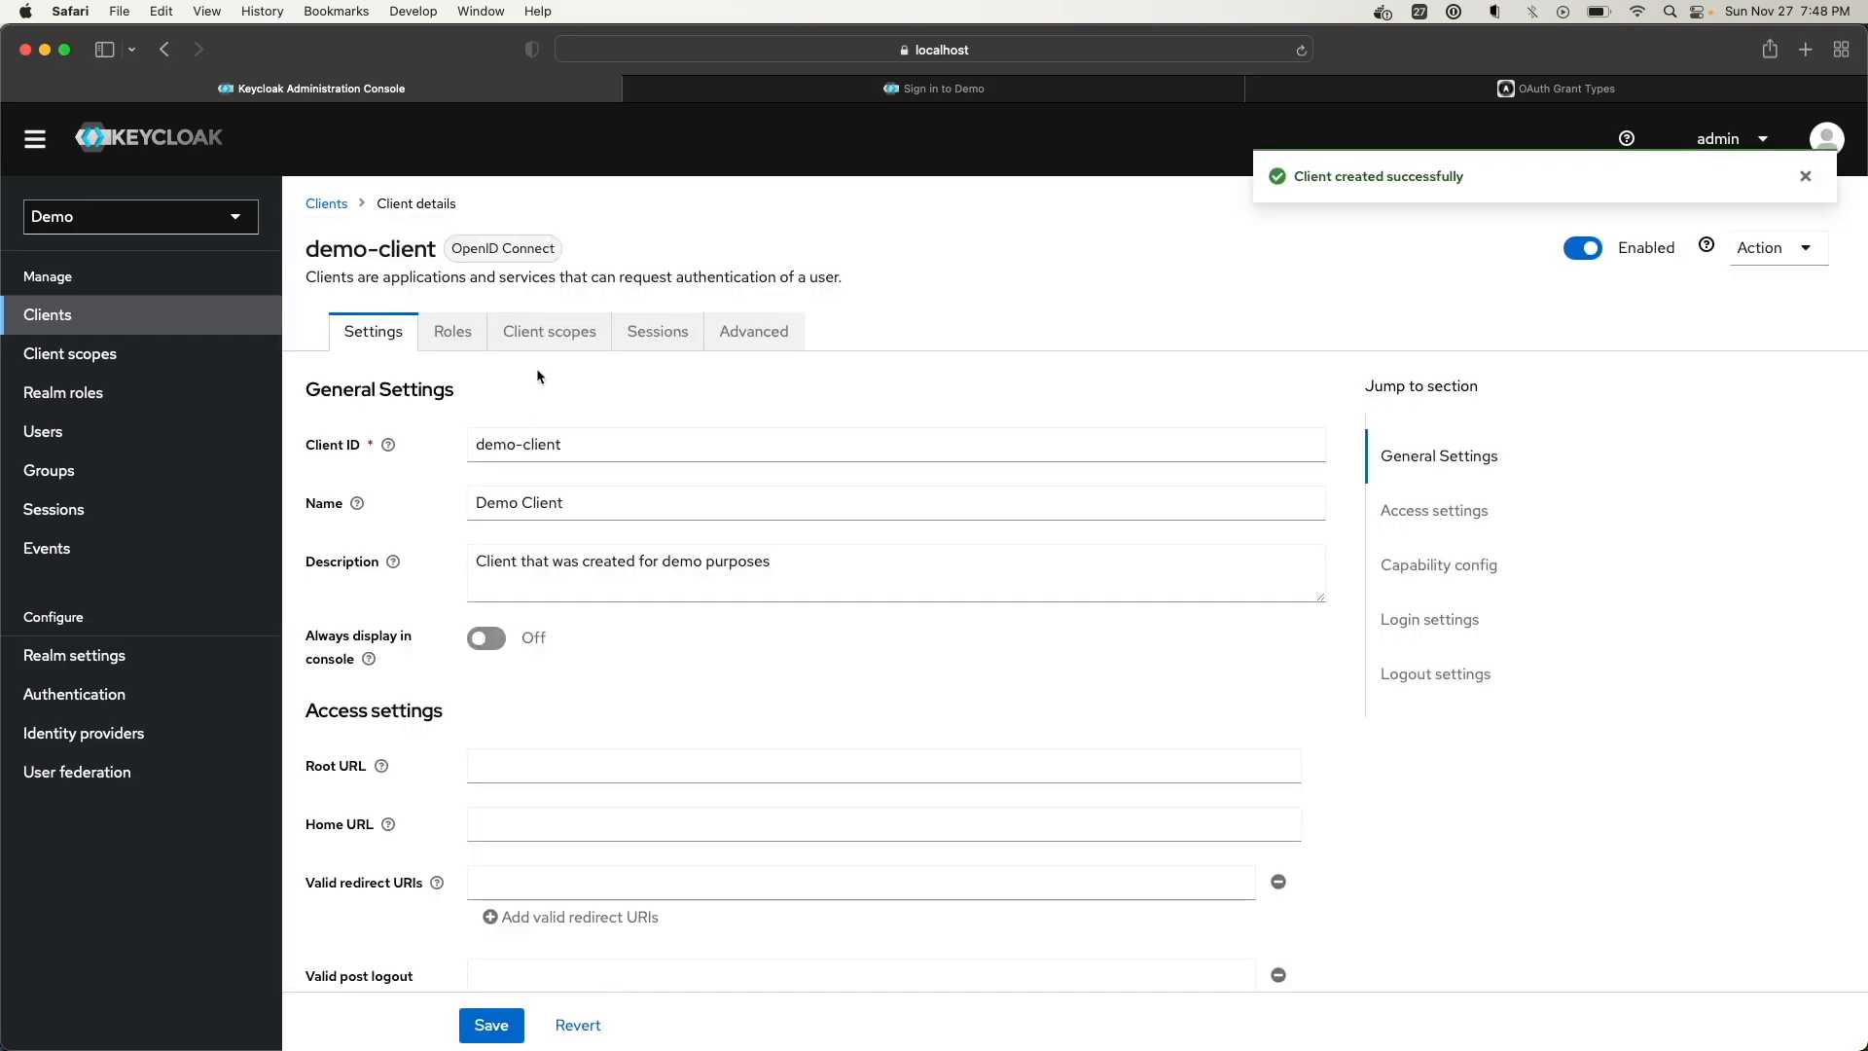
scroll(538, 376, down, 5)
scroll(538, 377, up, 5)
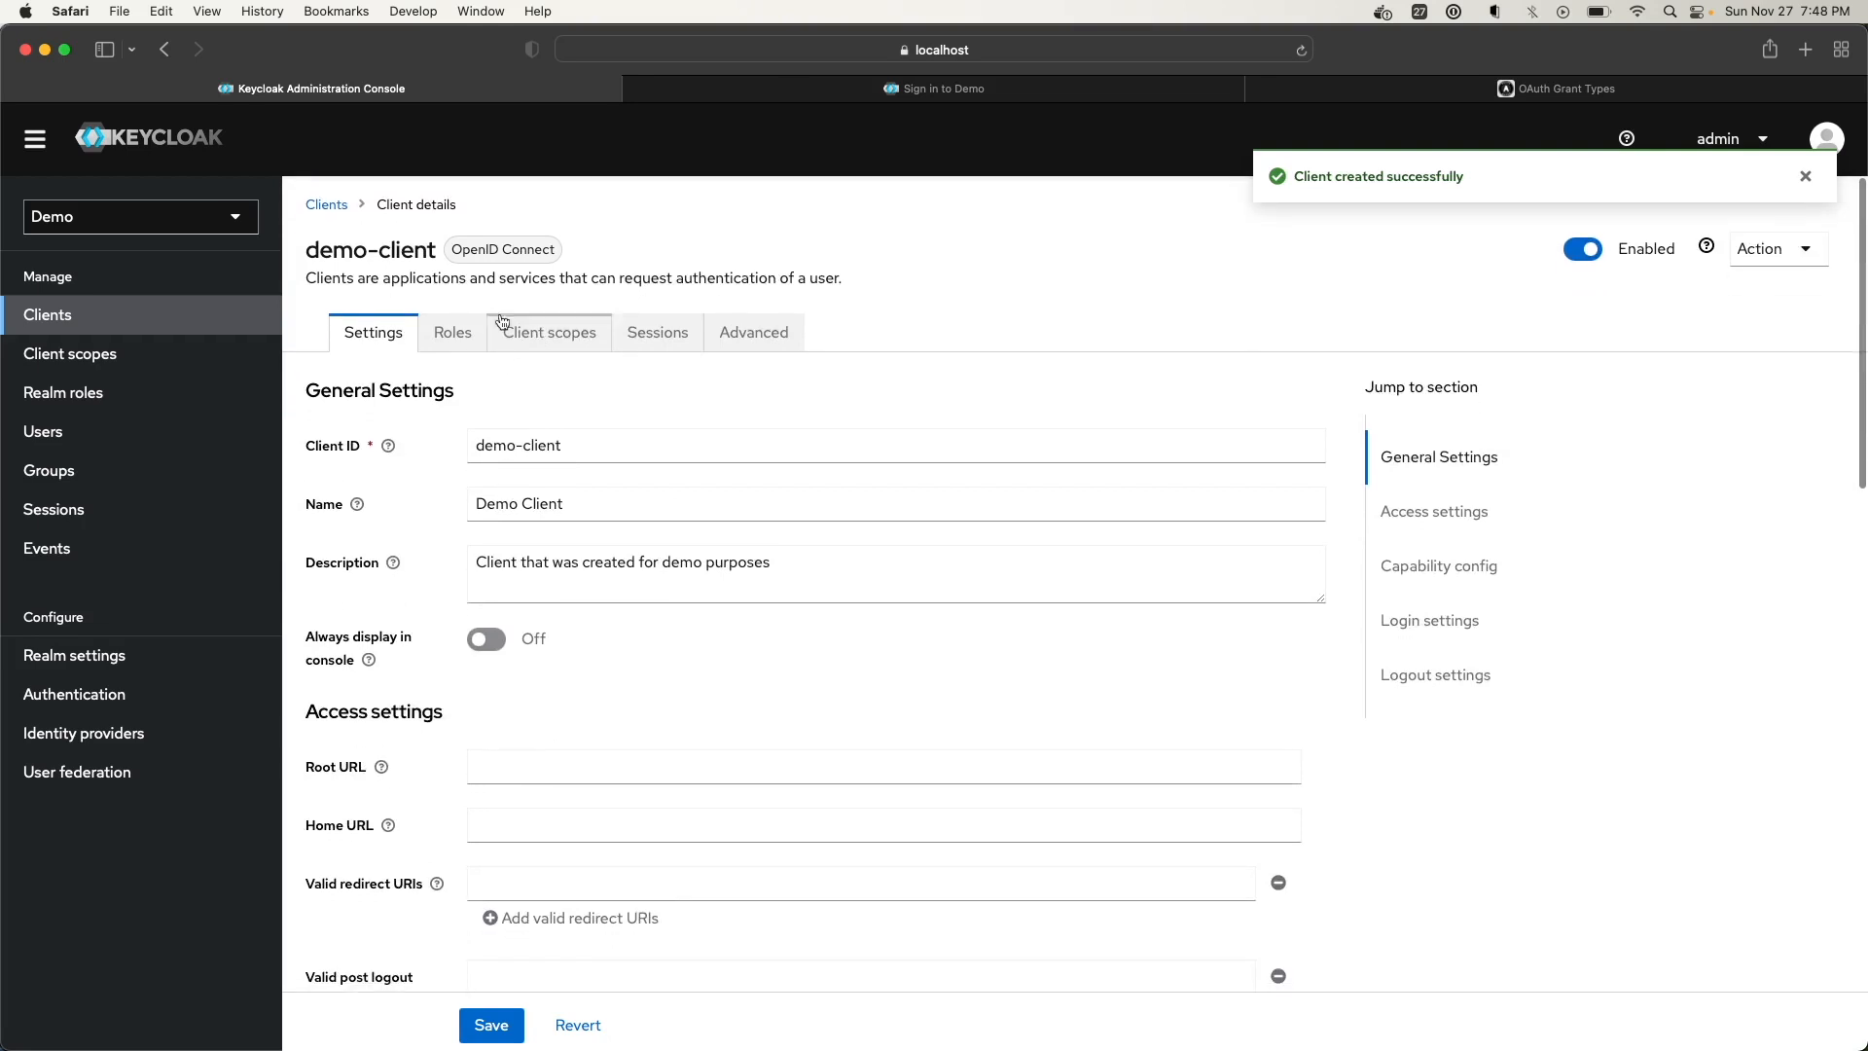
click(326, 205)
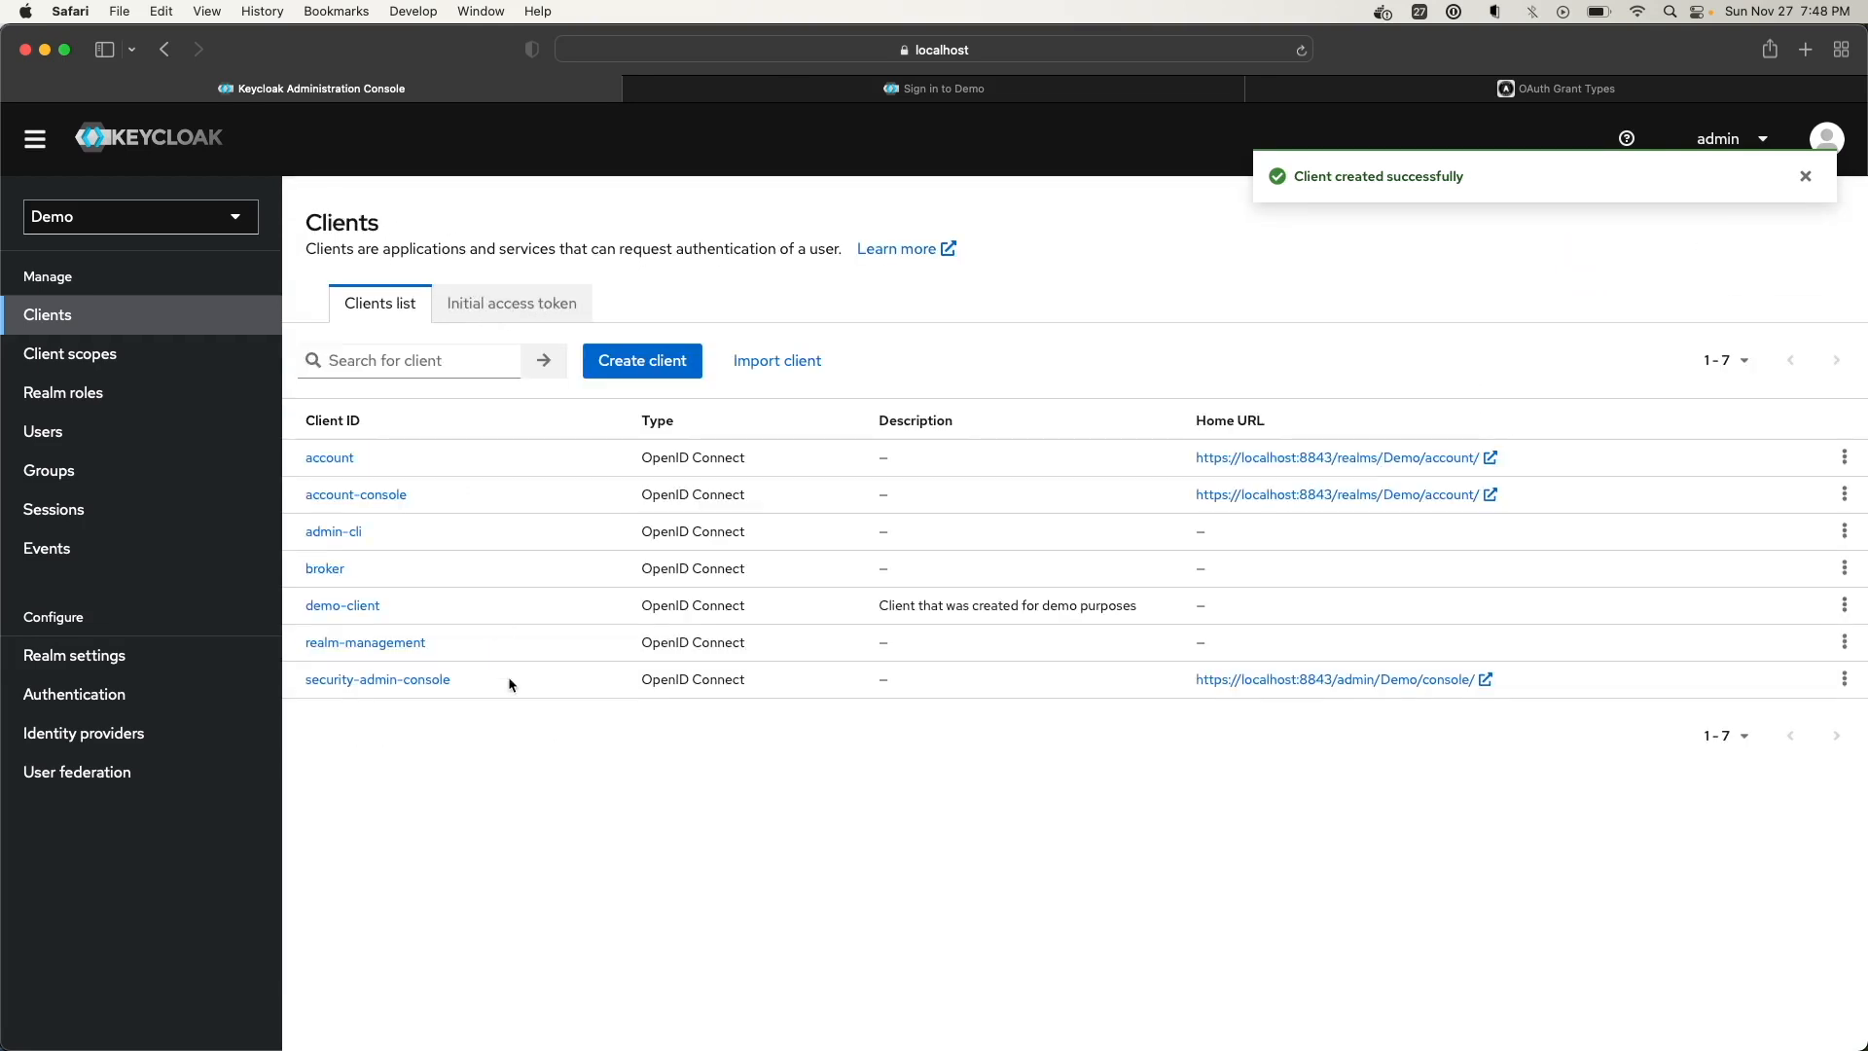
click(362, 606)
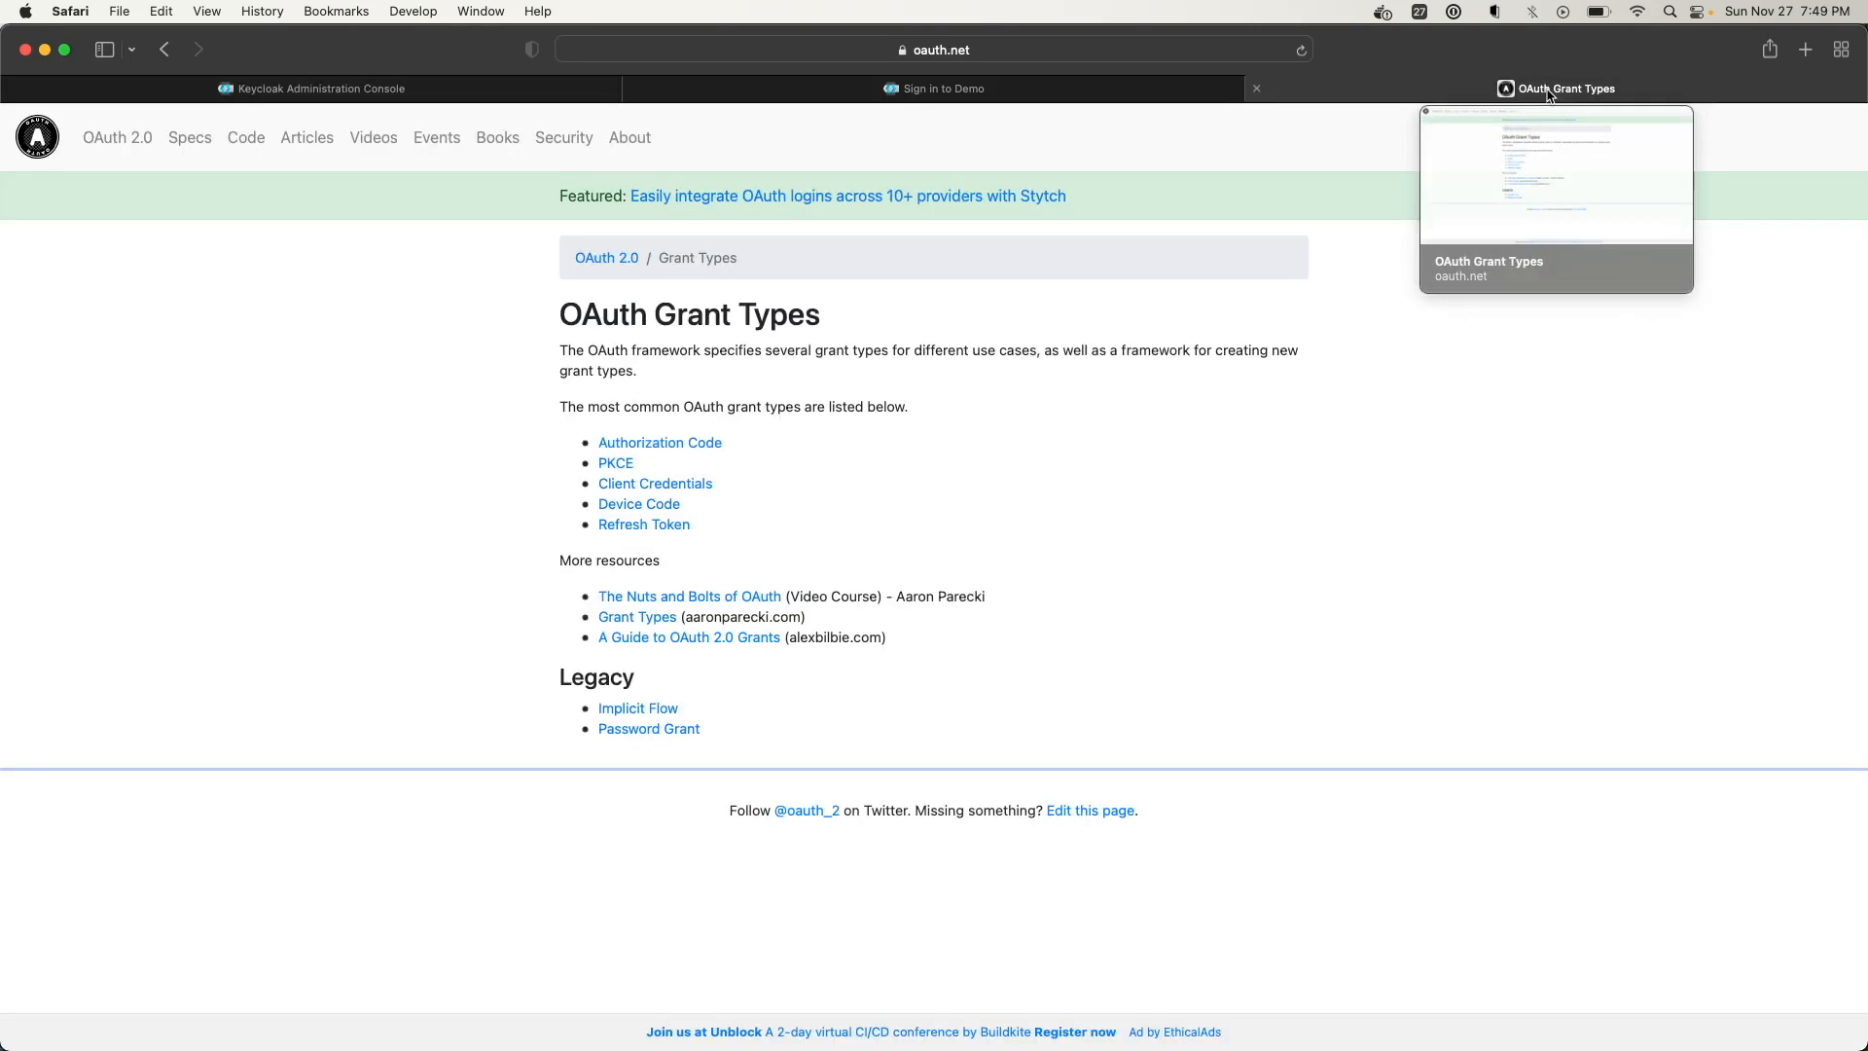
click(1549, 93)
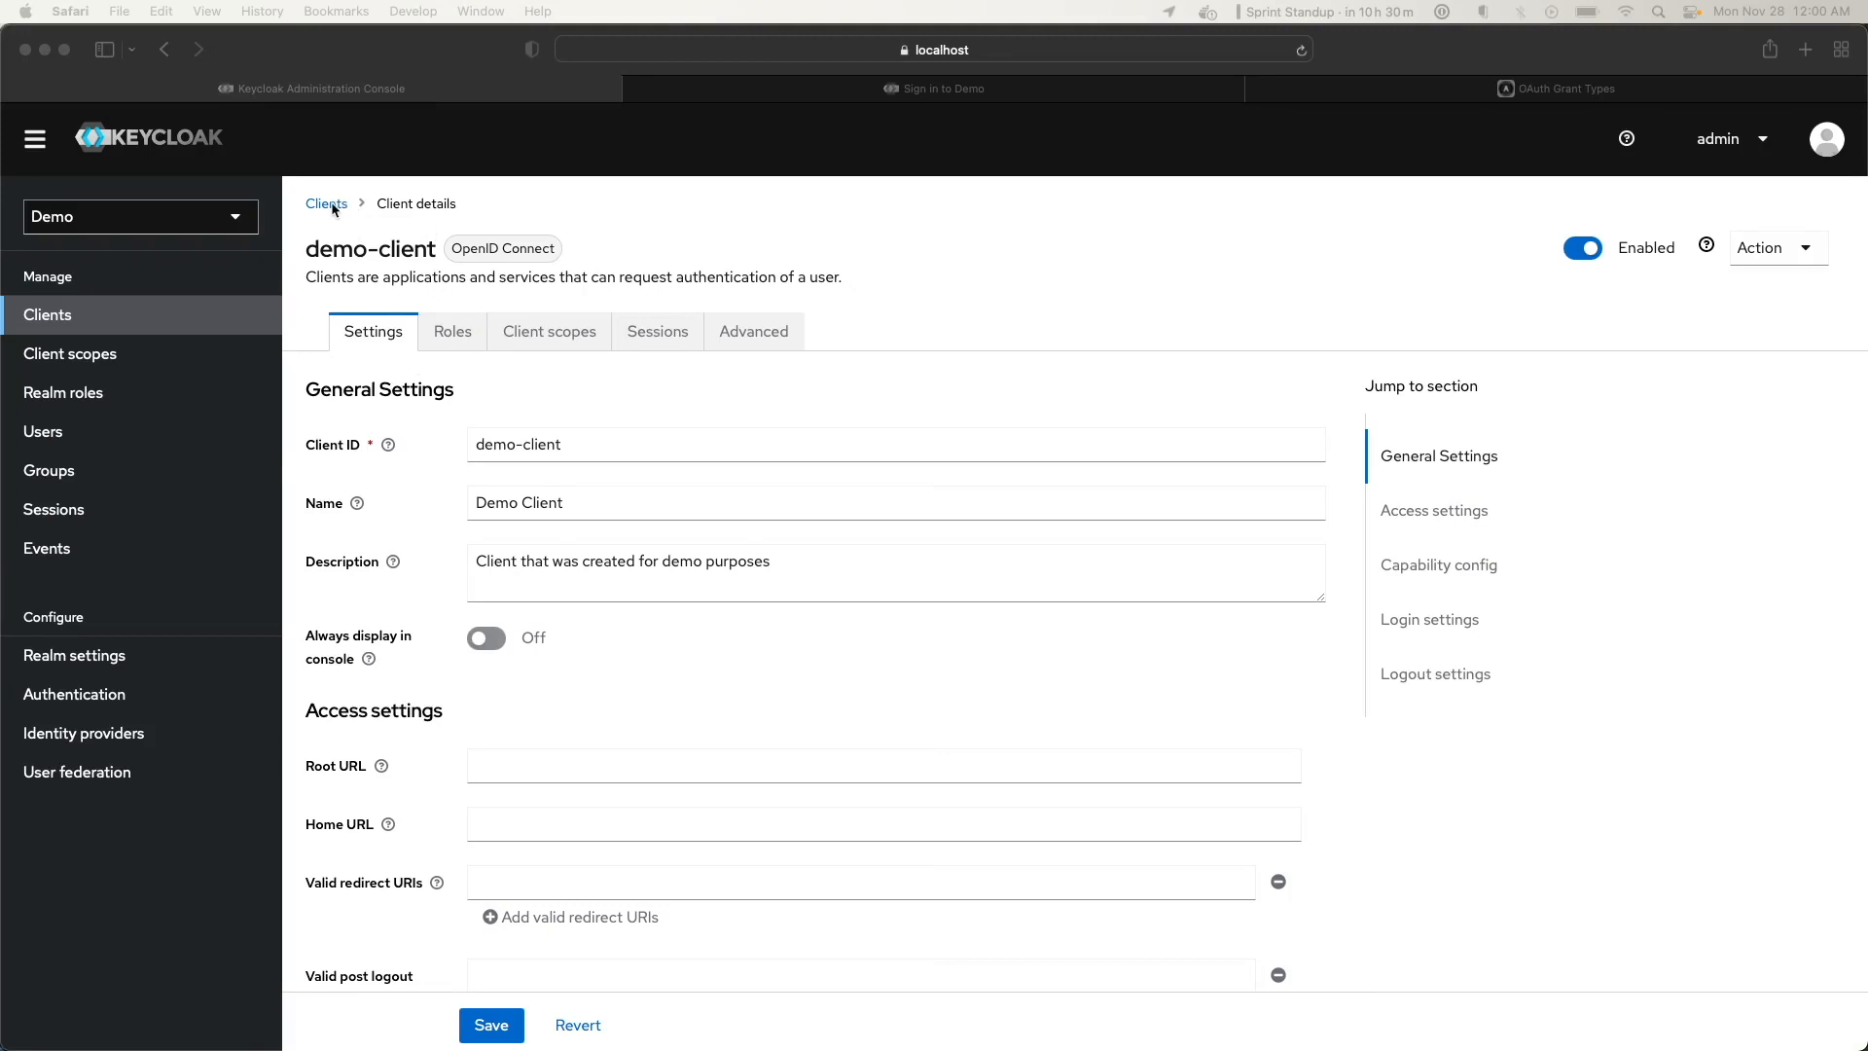
Open demo-client's Roles tab to see it has no roles
click(455, 335)
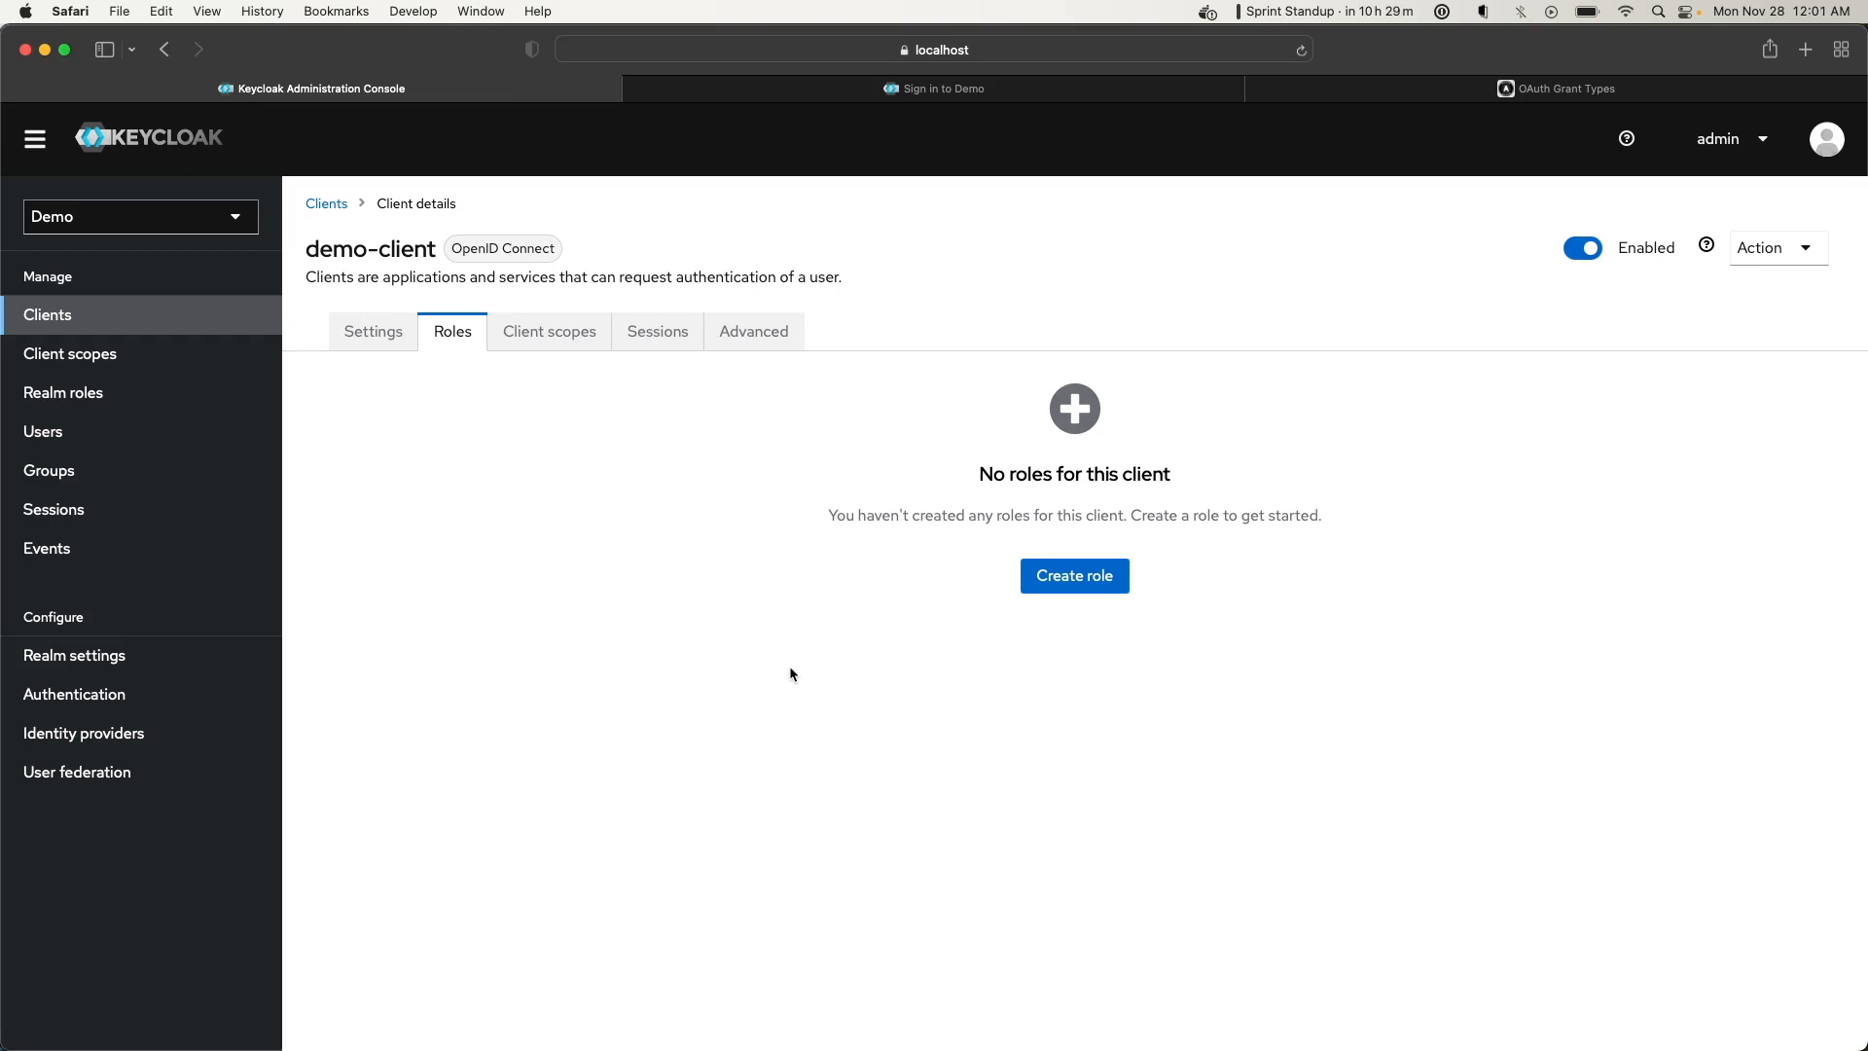
Create the client role demo-role on demo-client
click(1078, 582)
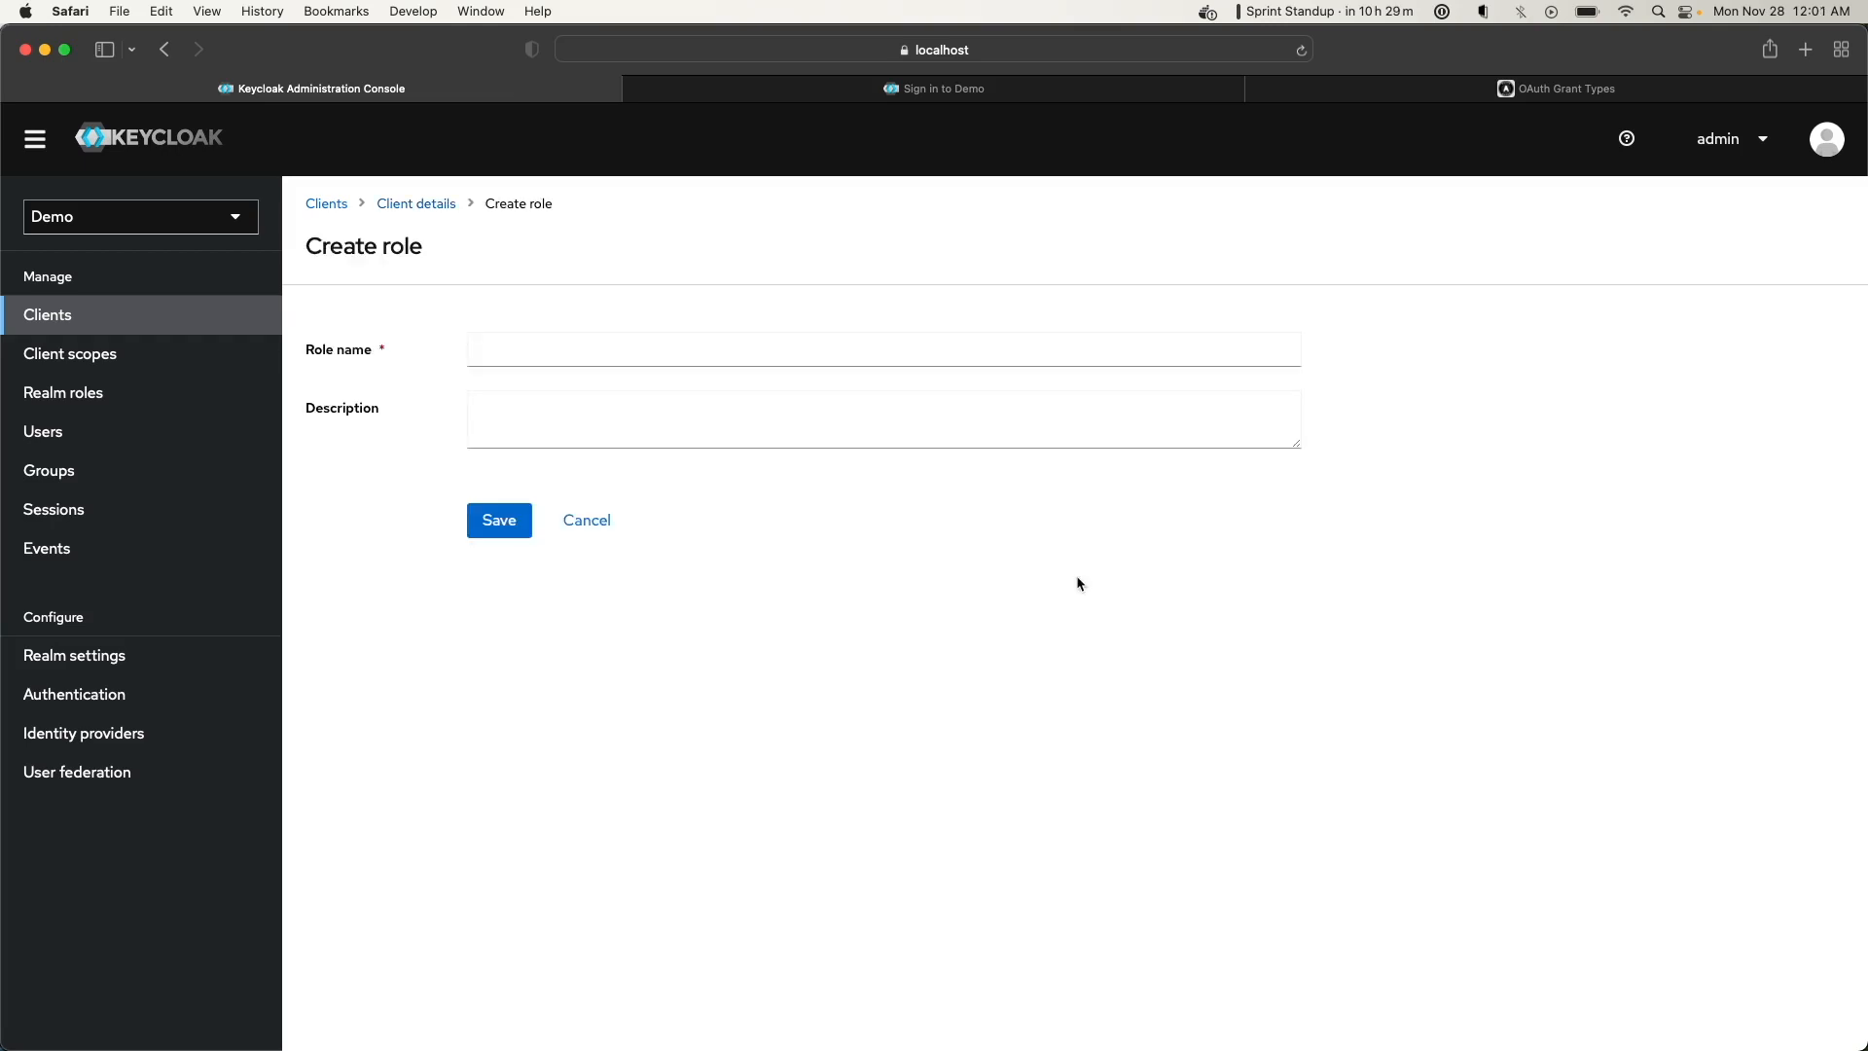
click(616, 336)
text(demo-role)
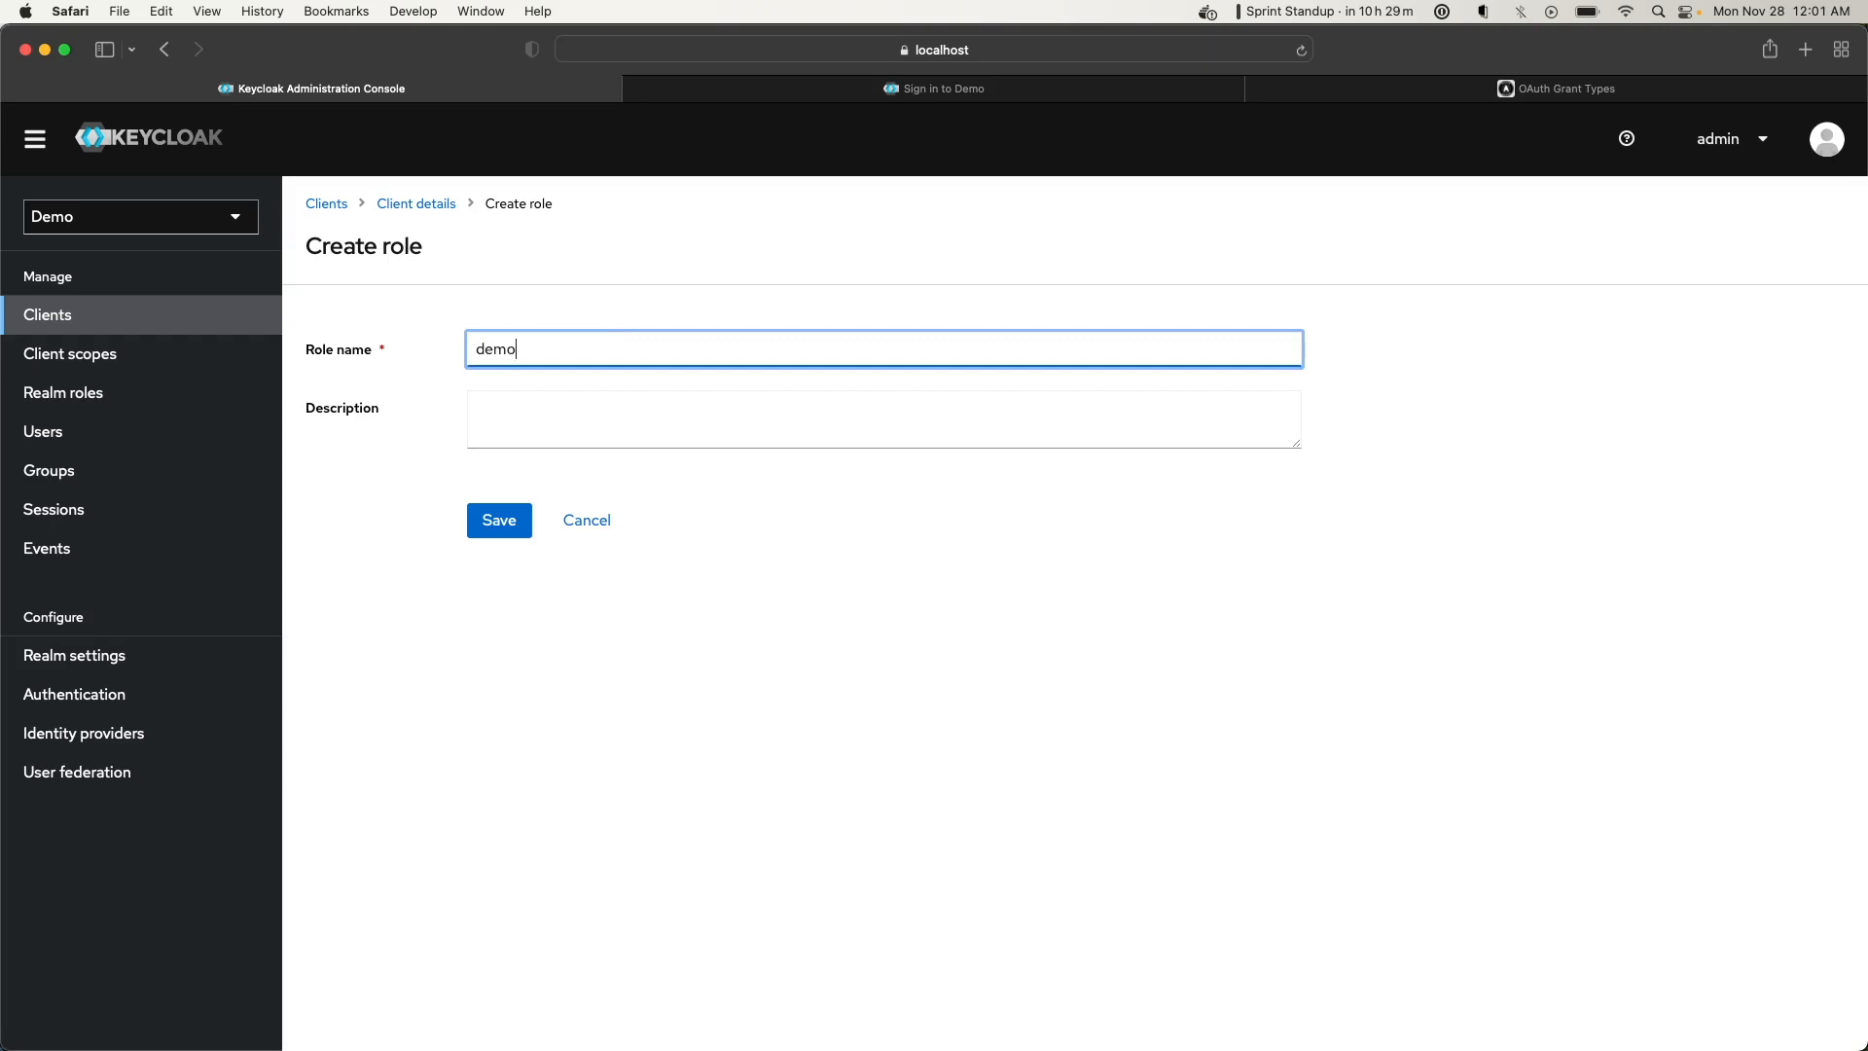
click(487, 516)
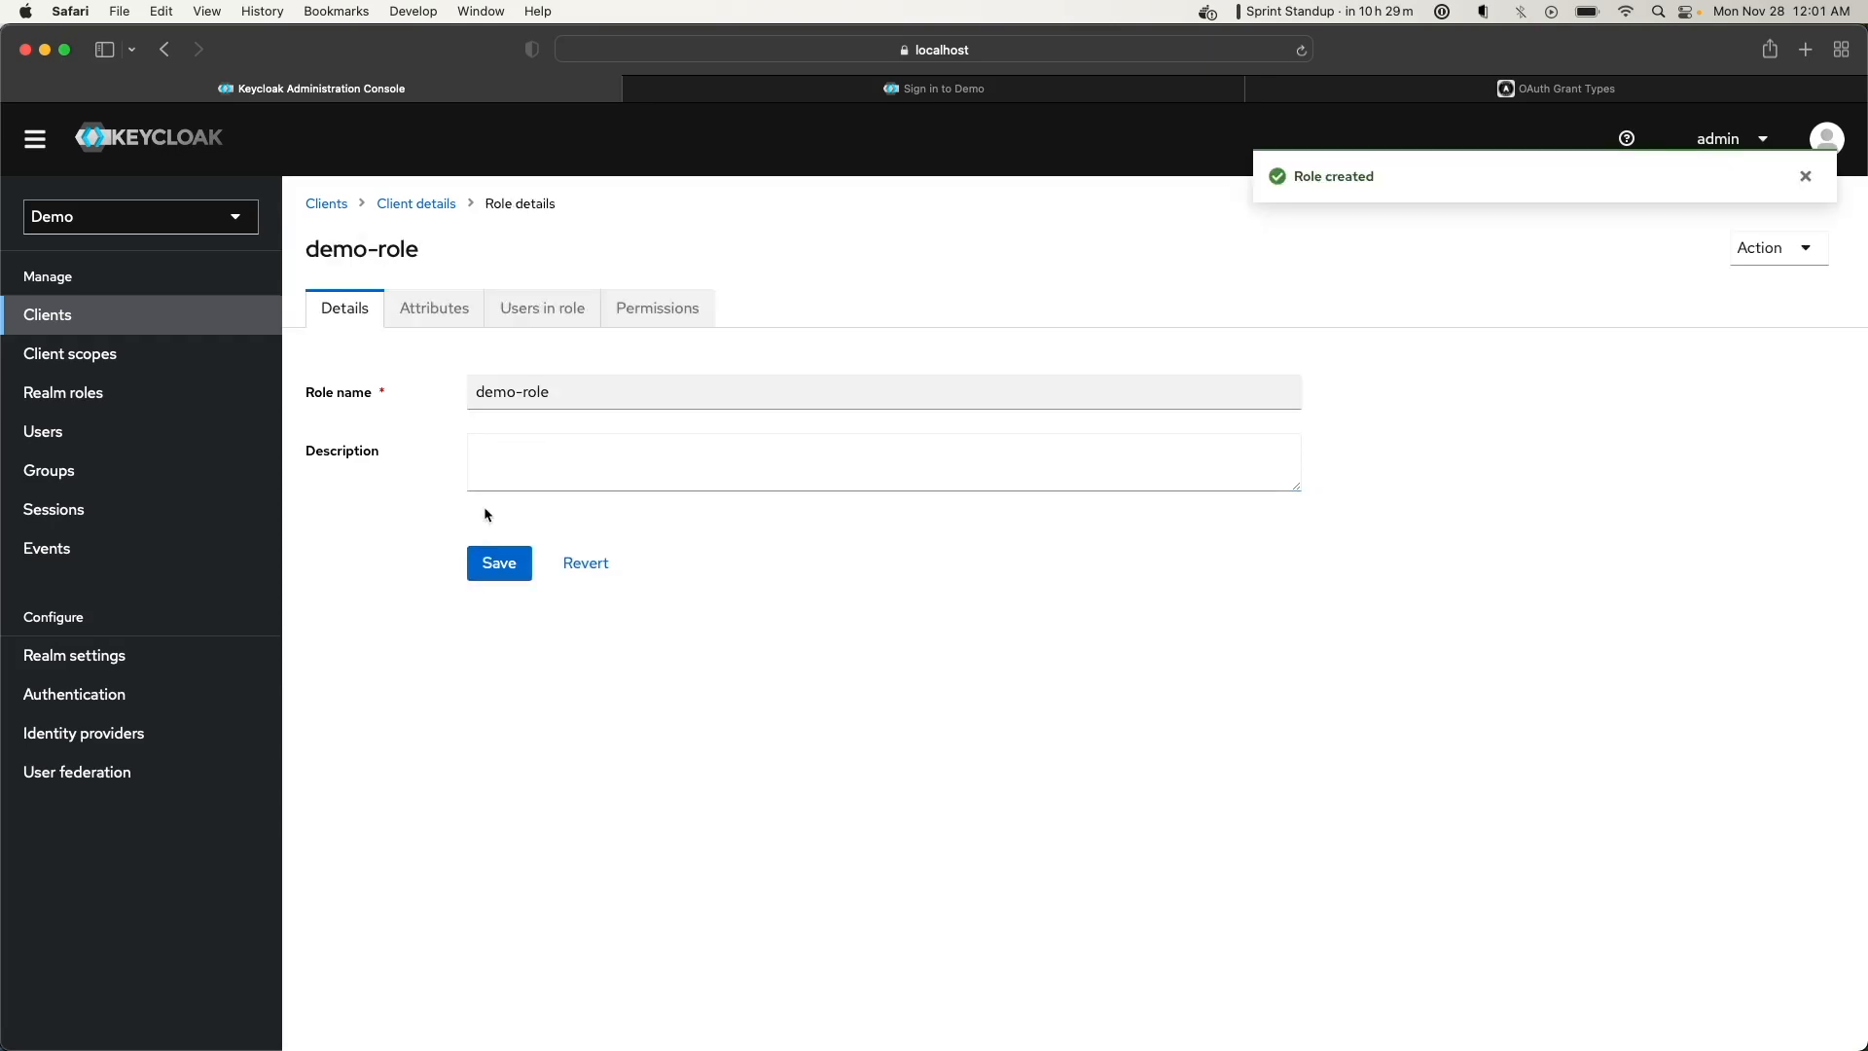
Browse demo-role's Attributes, Users in role and Permissions tabs, then view the realm roles list
click(441, 308)
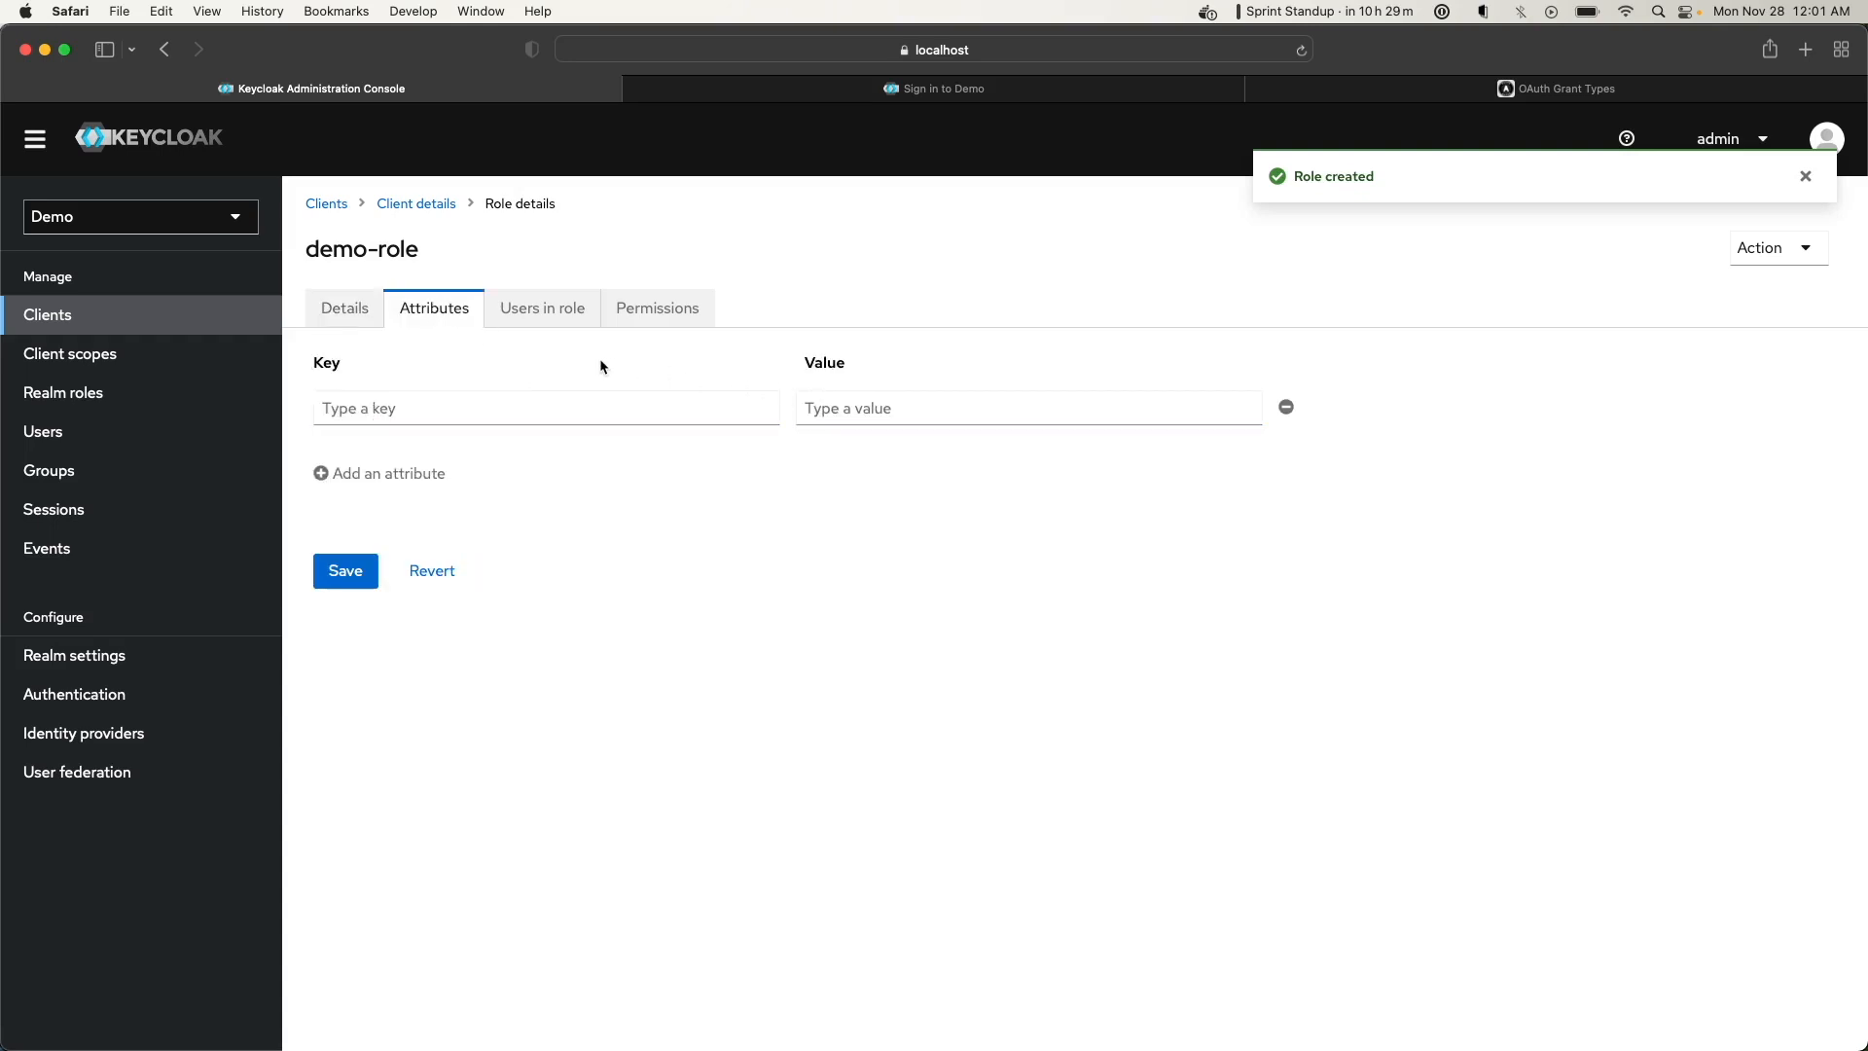
click(572, 332)
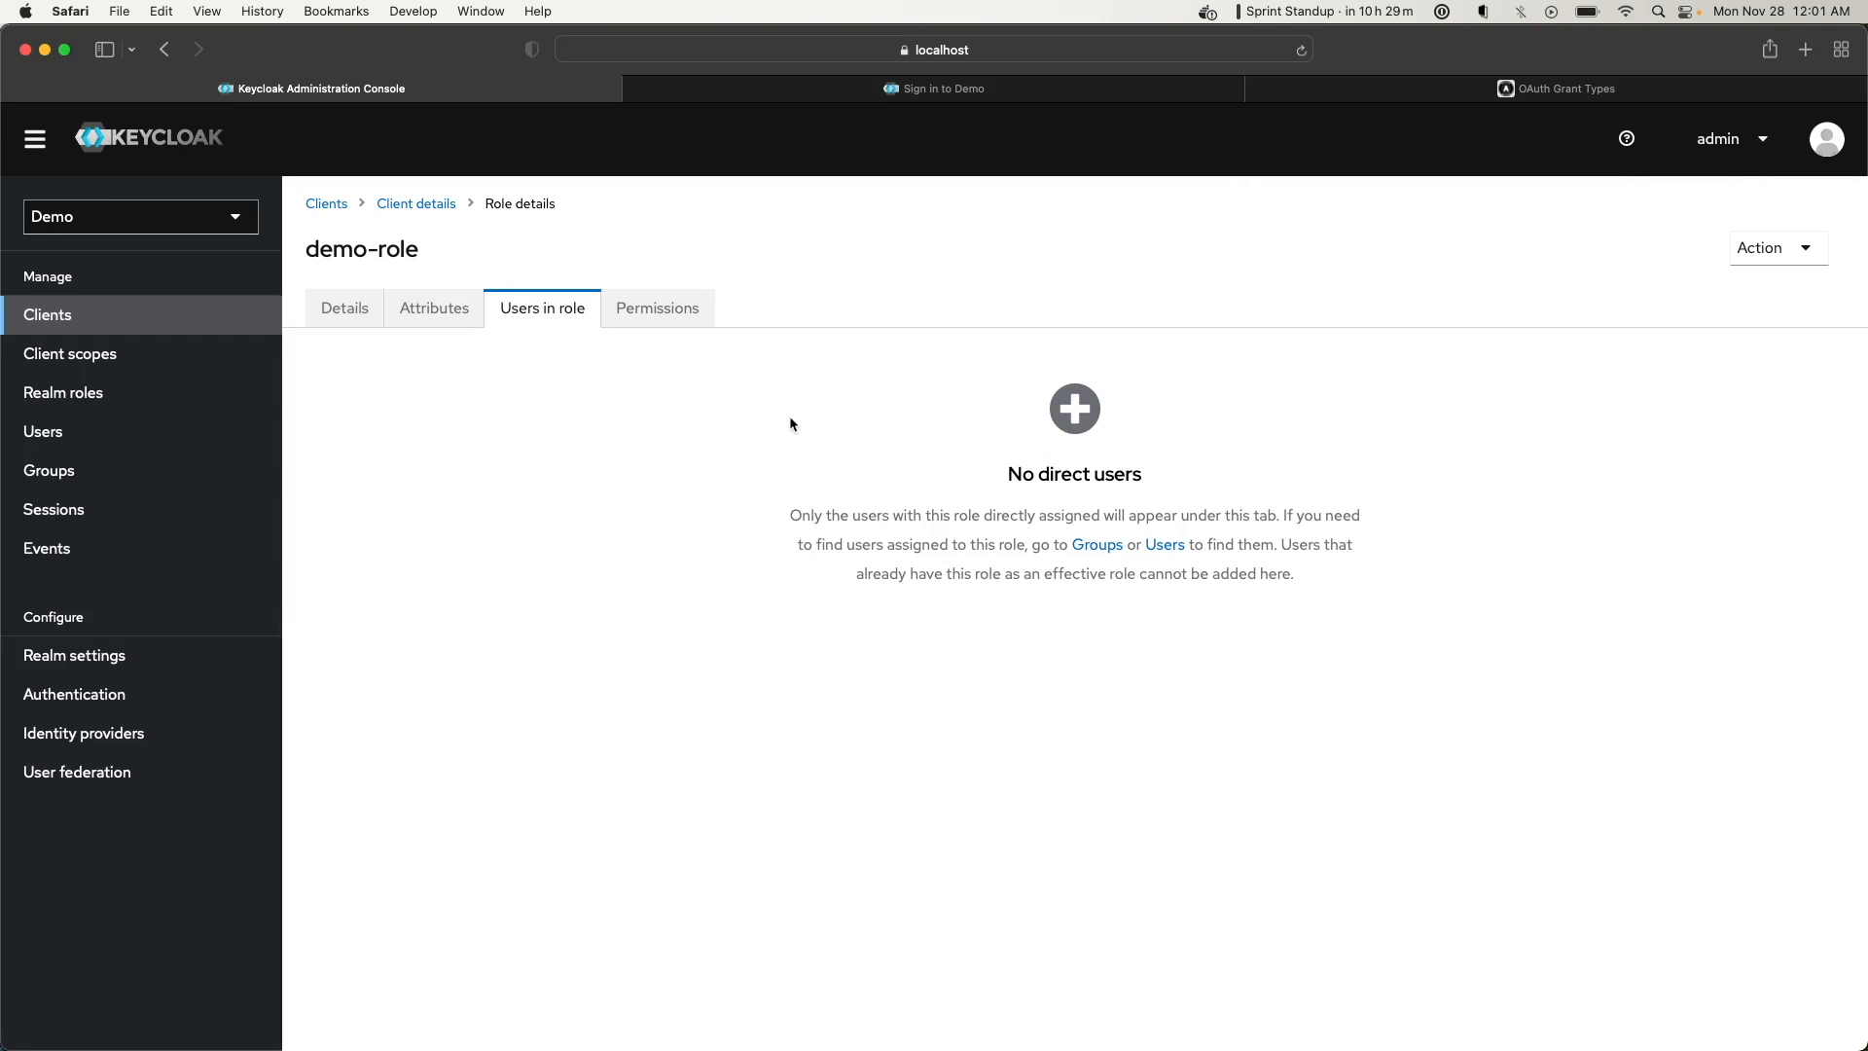
click(652, 311)
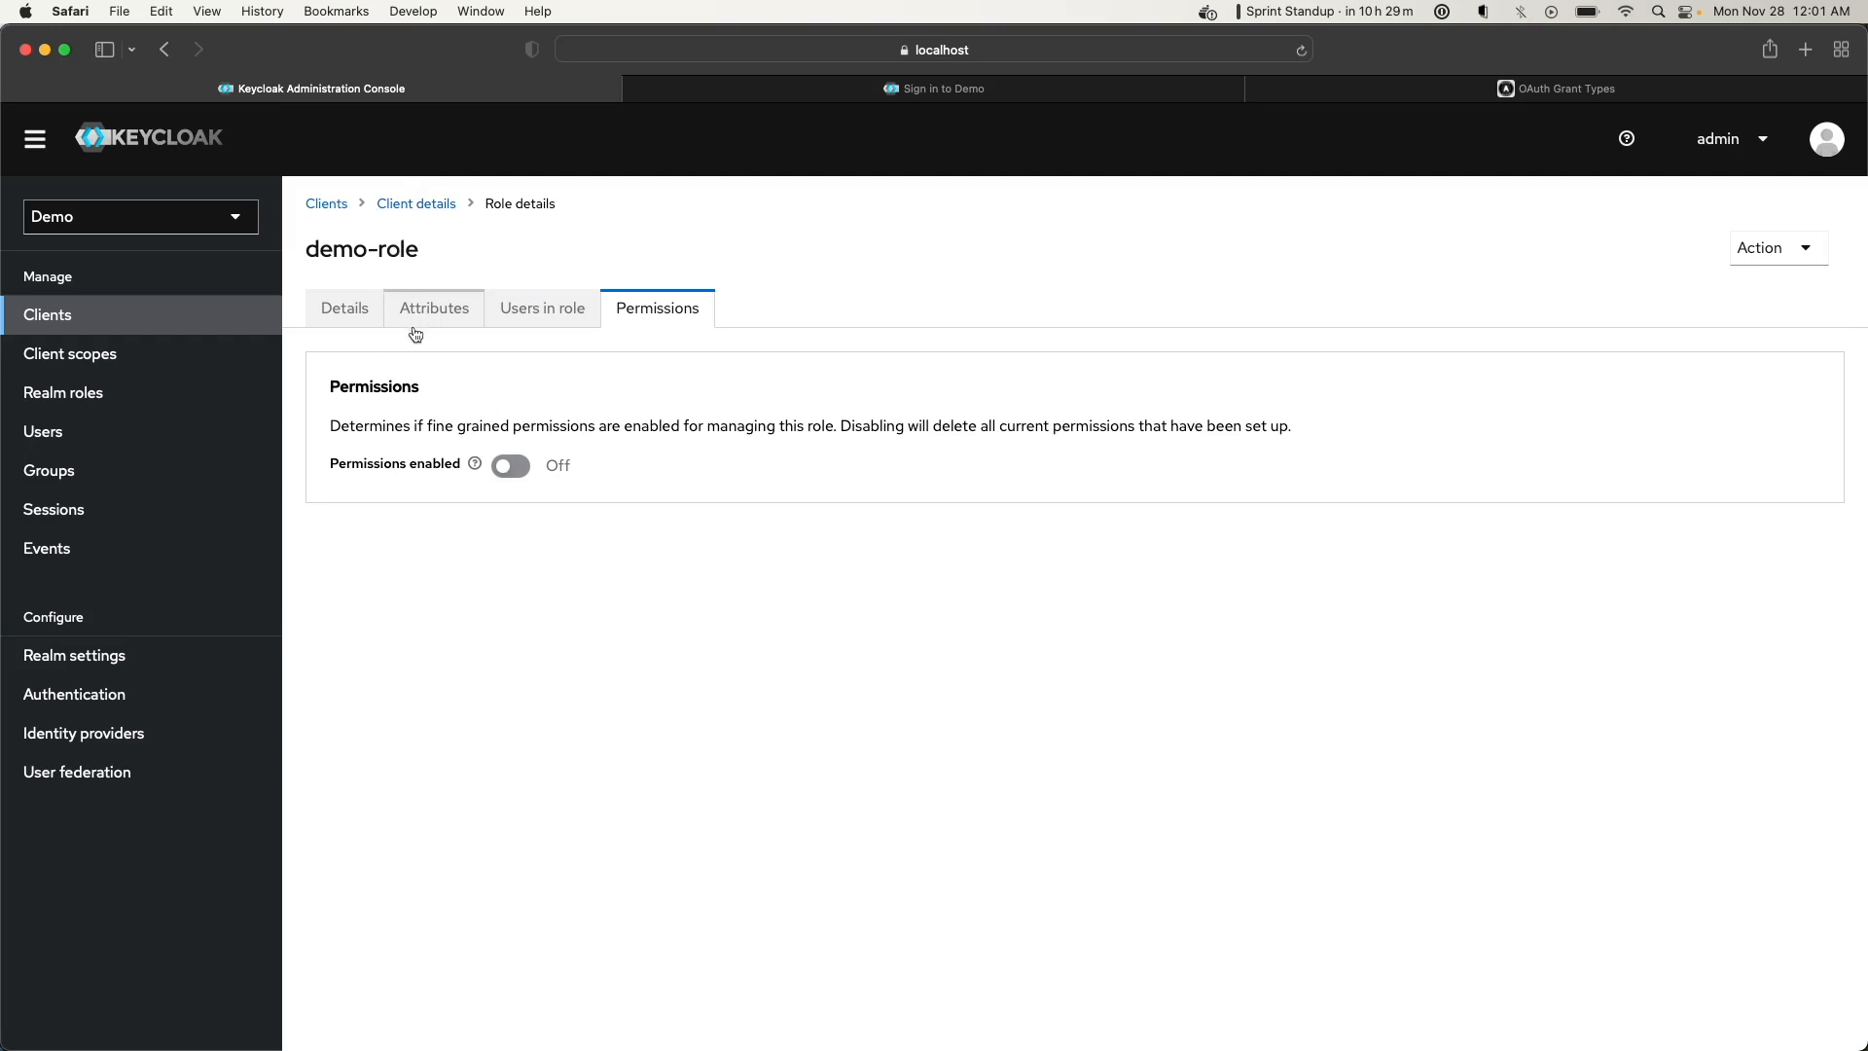
click(97, 392)
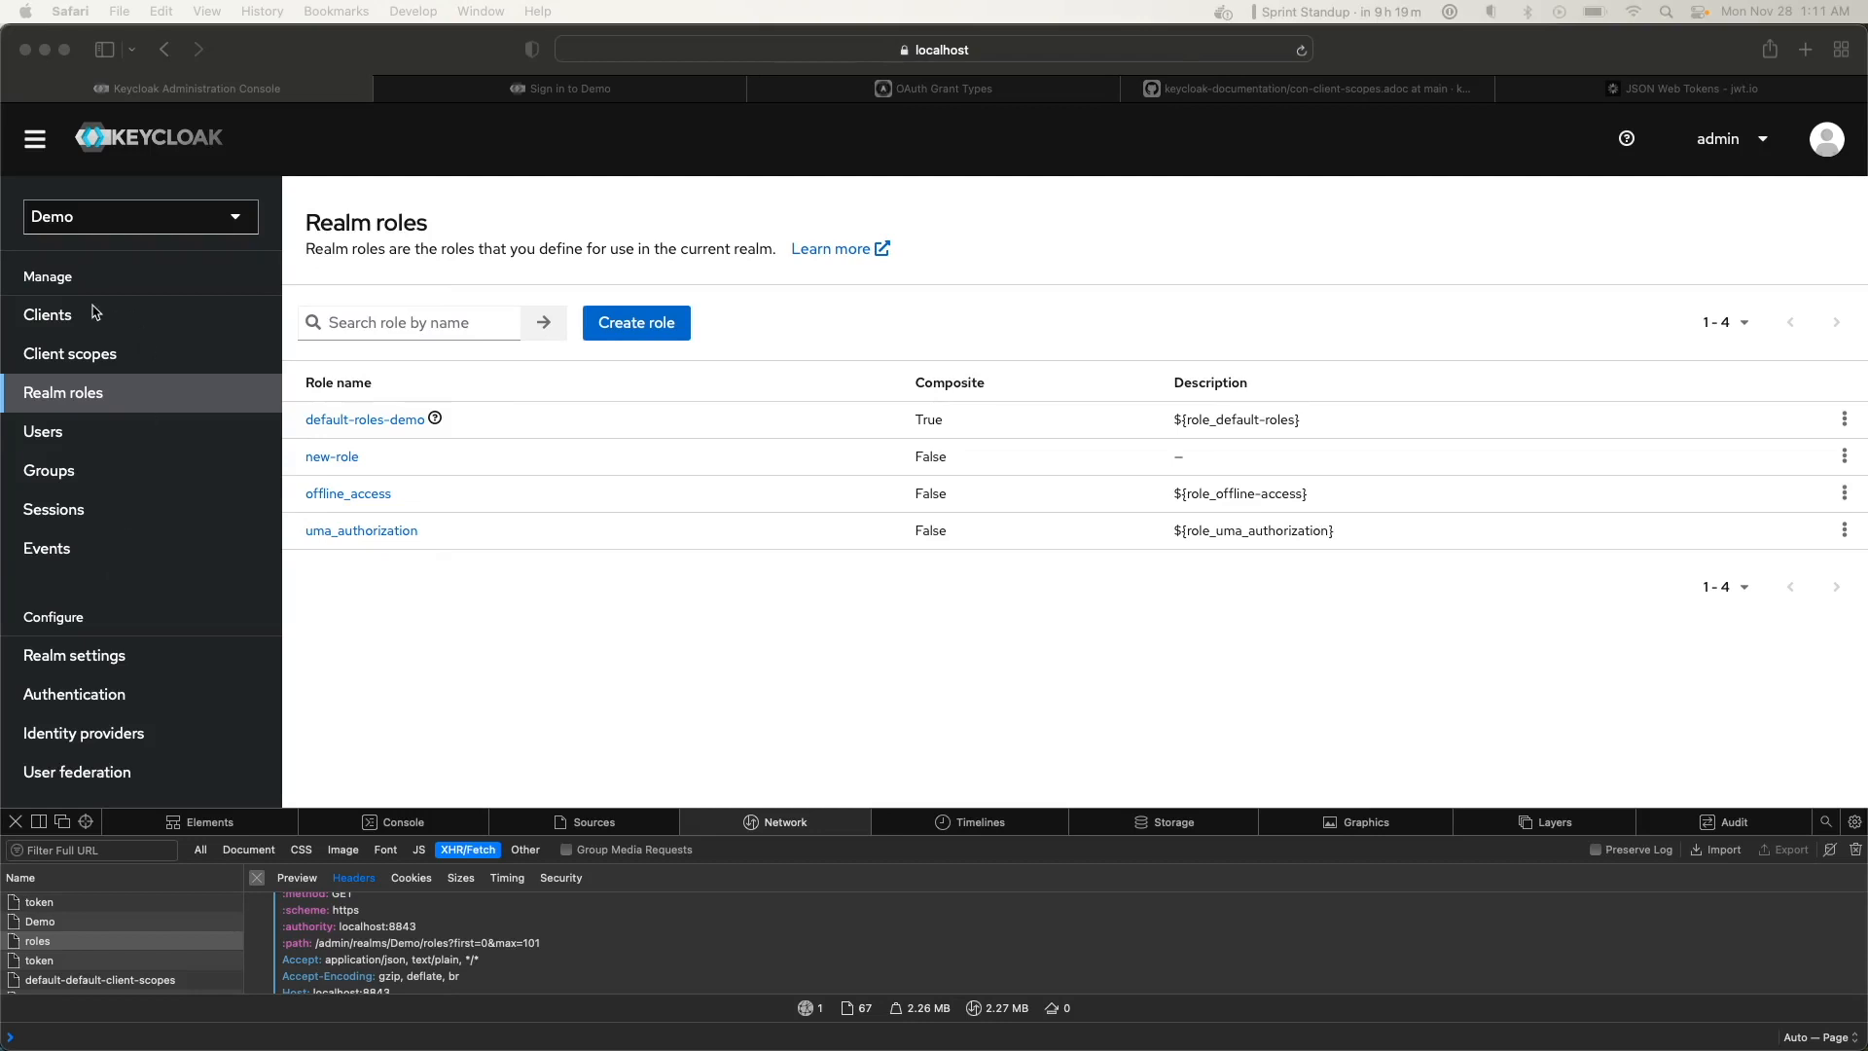
Bring up the Demo realm's Client scopes list from the sidebar
click(66, 362)
click(66, 362)
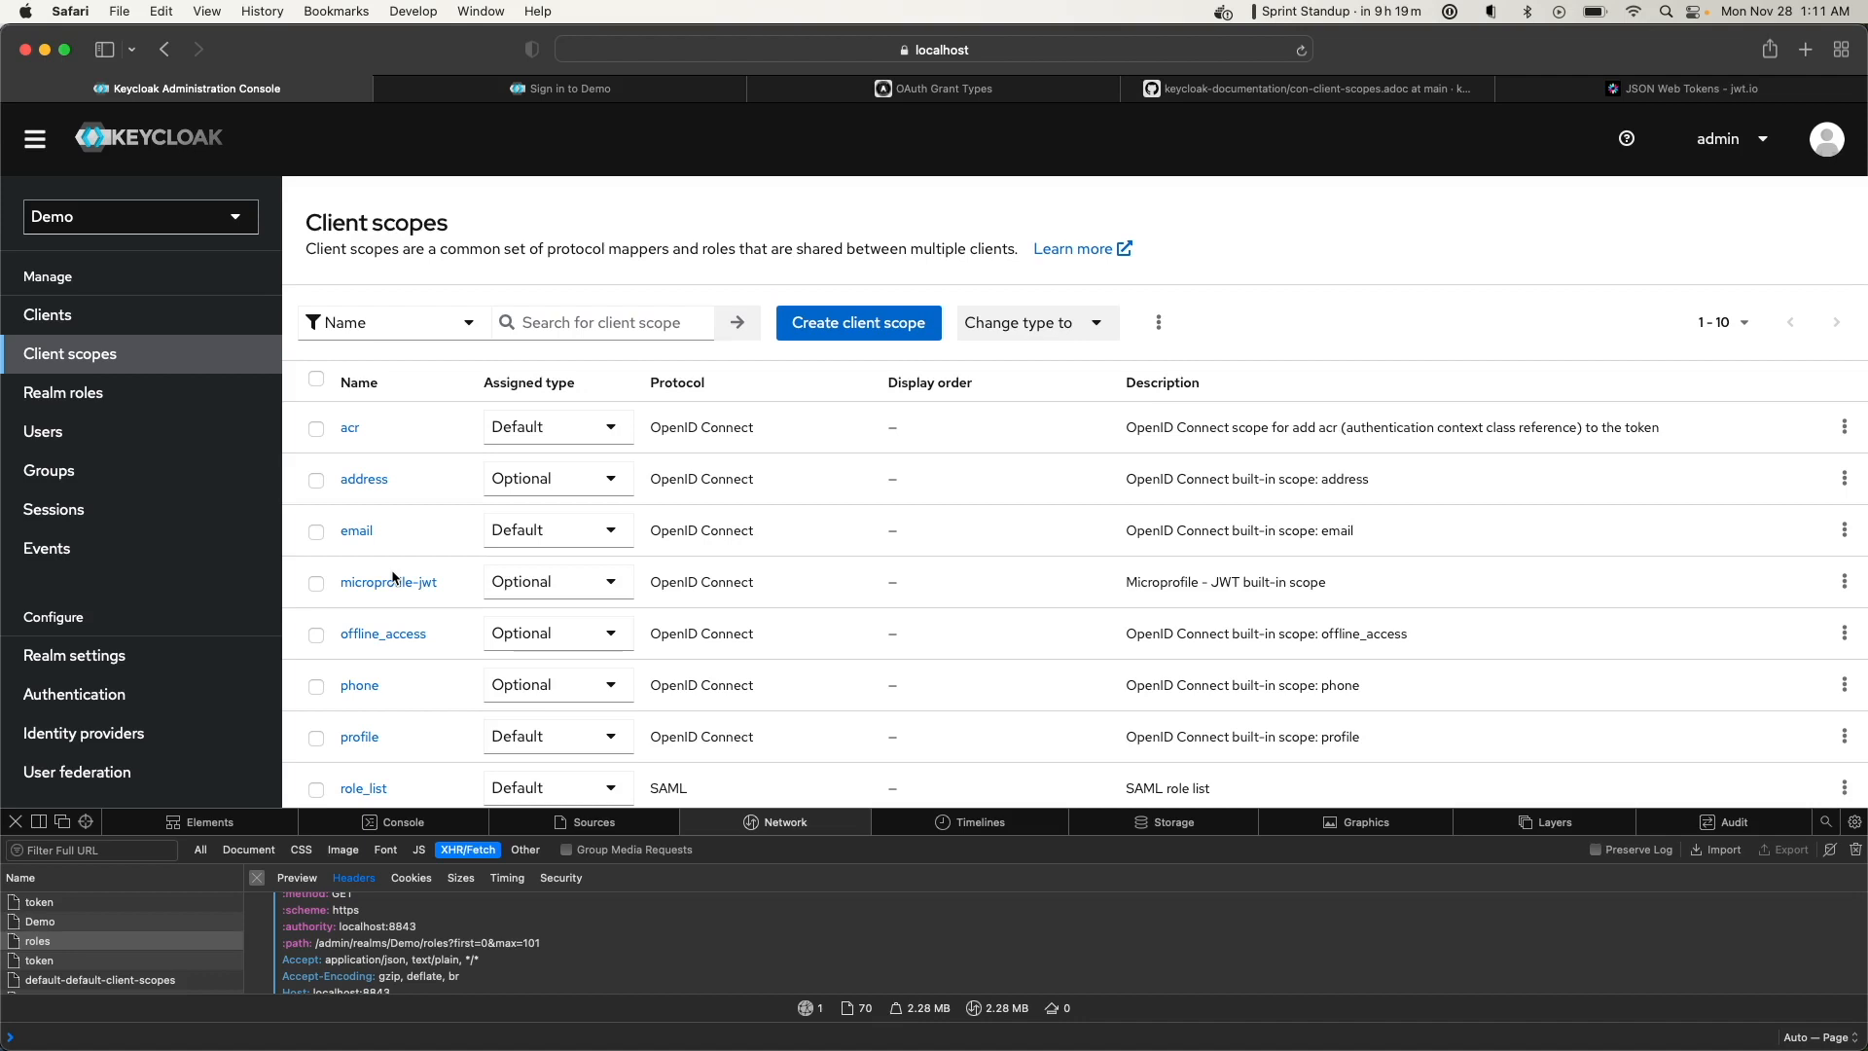
Start a client scope named demoscope described as 'Demo client scope', and open its Type choices
click(897, 323)
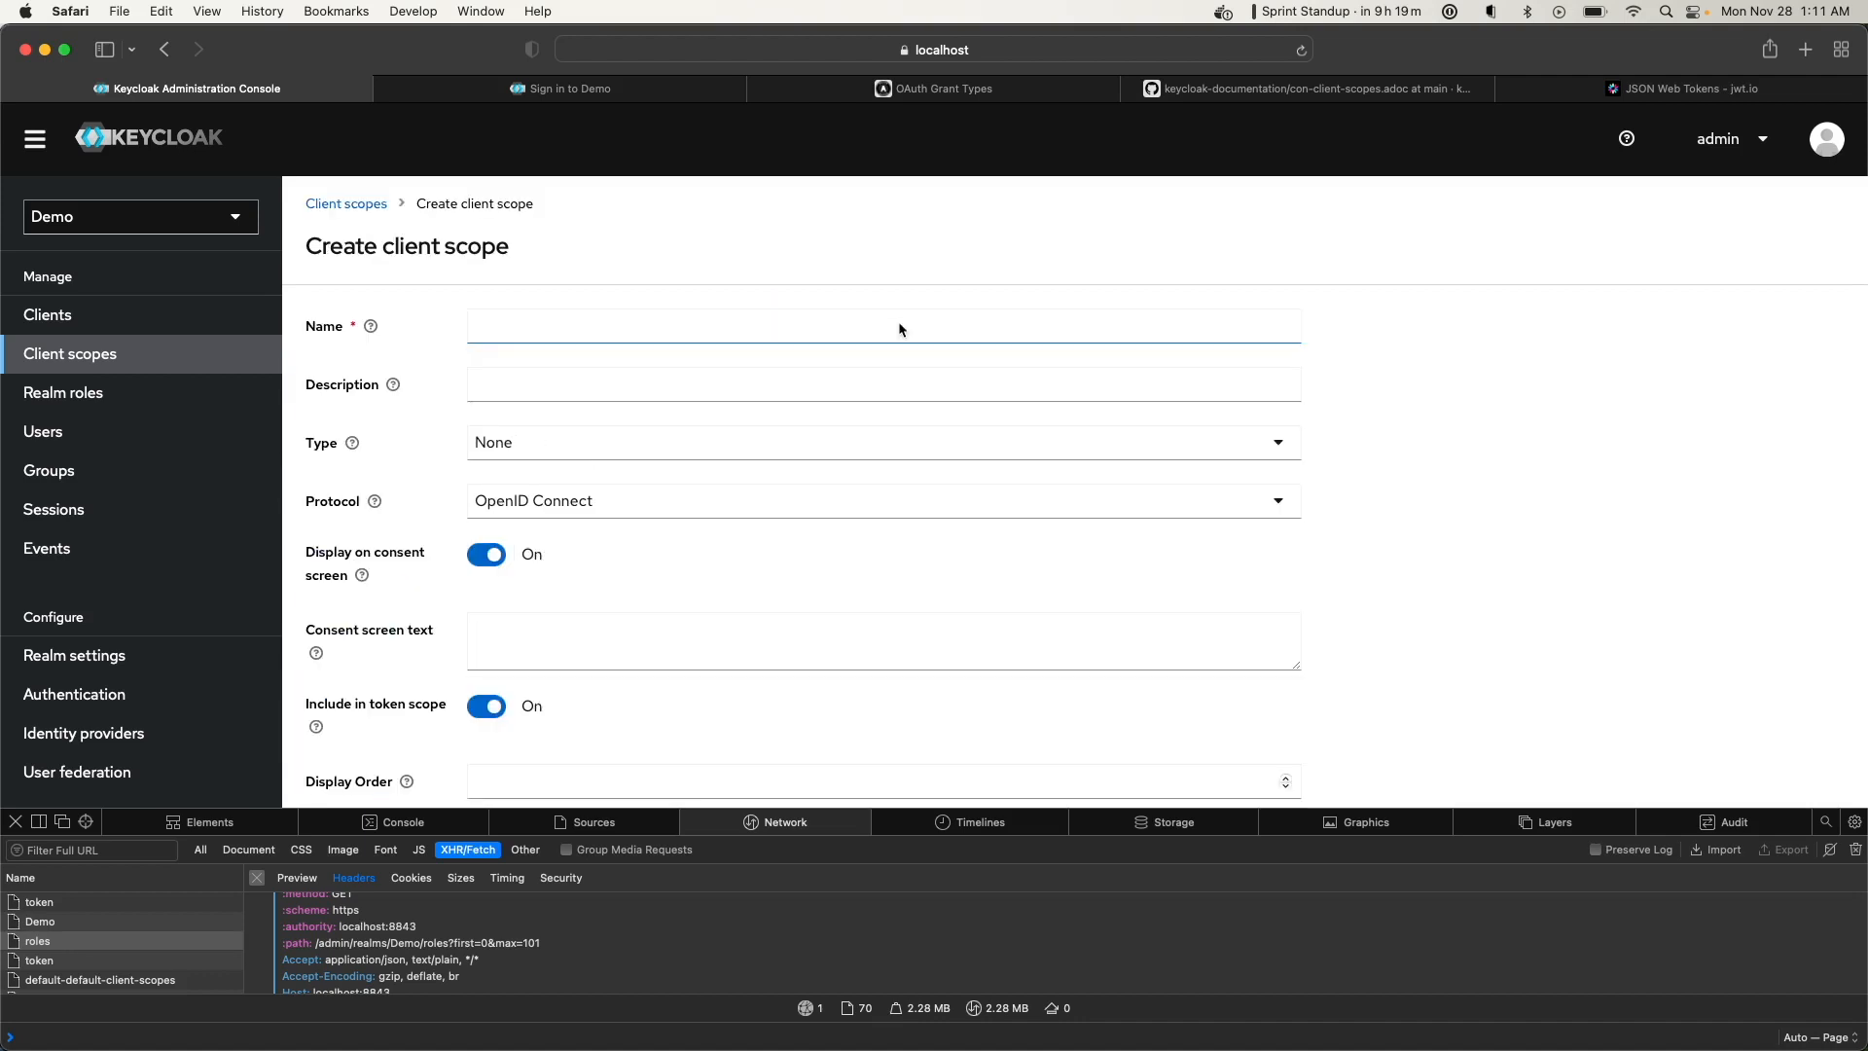
click(732, 341)
text(d)
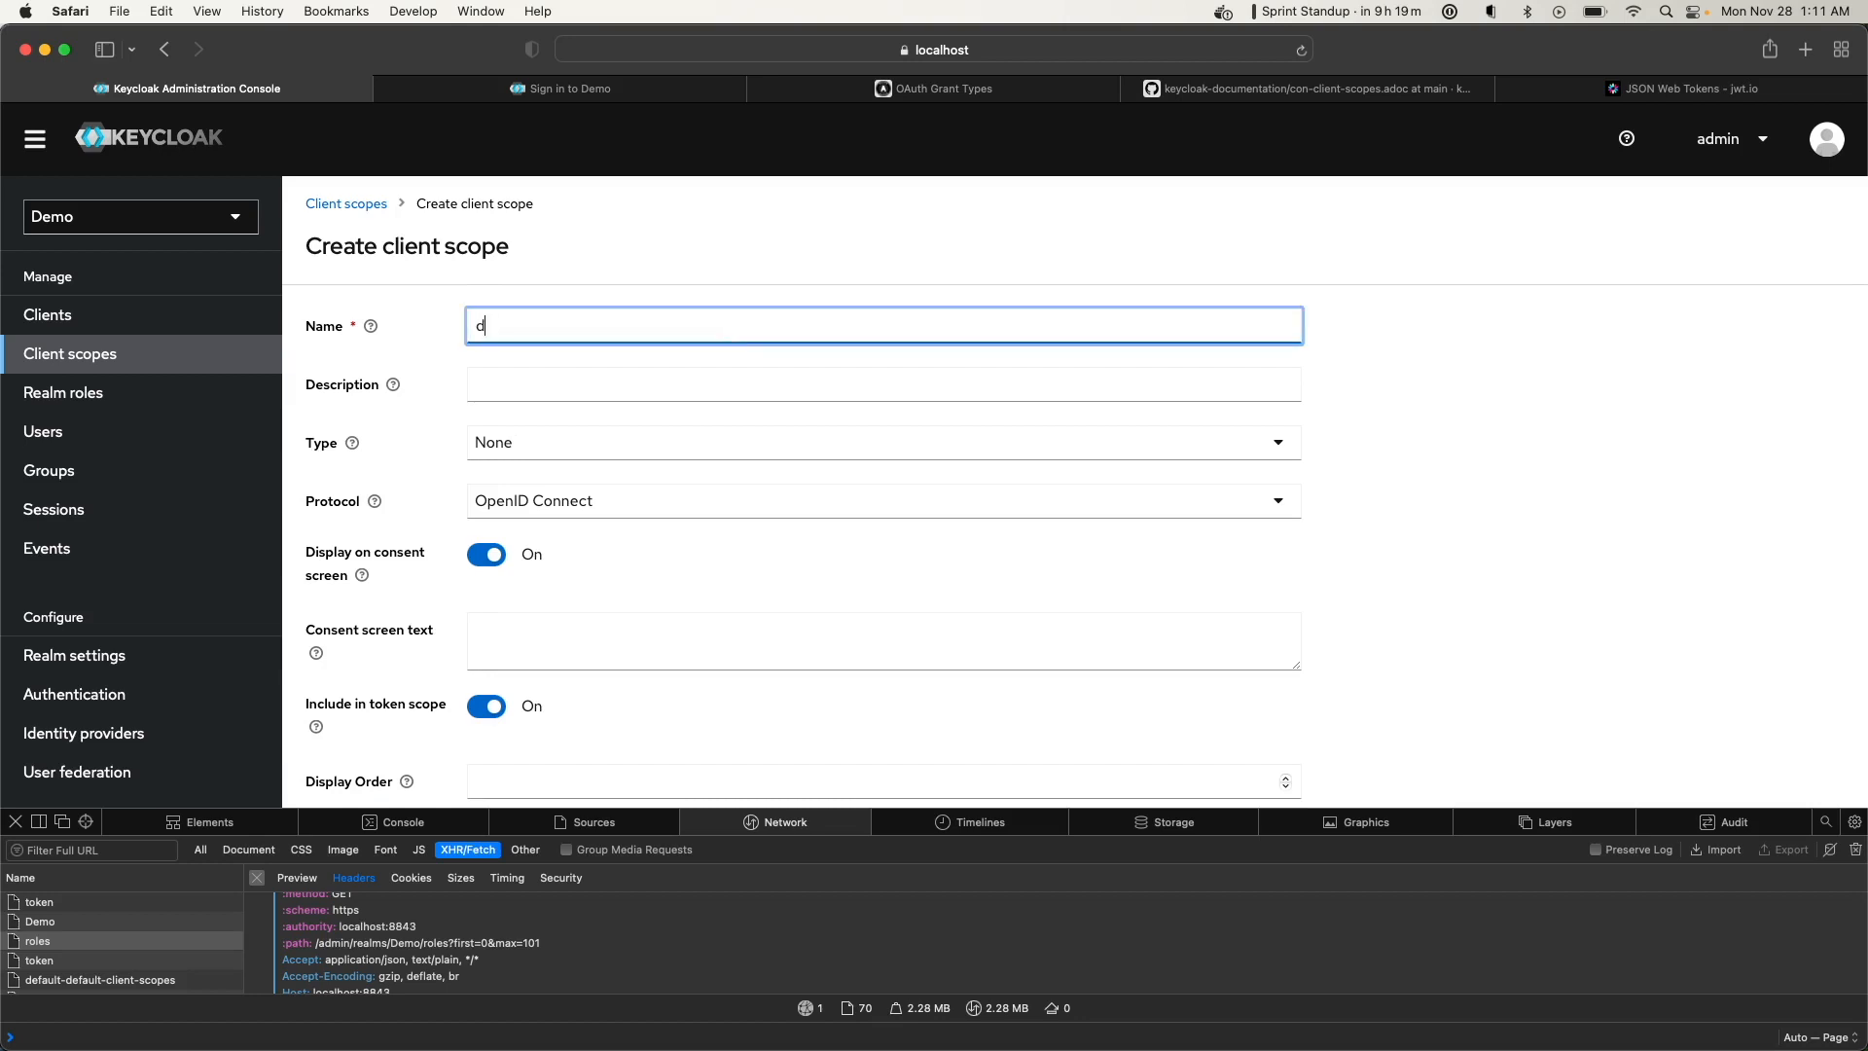
text(emoscope)
click(546, 393)
text(Demo client scope)
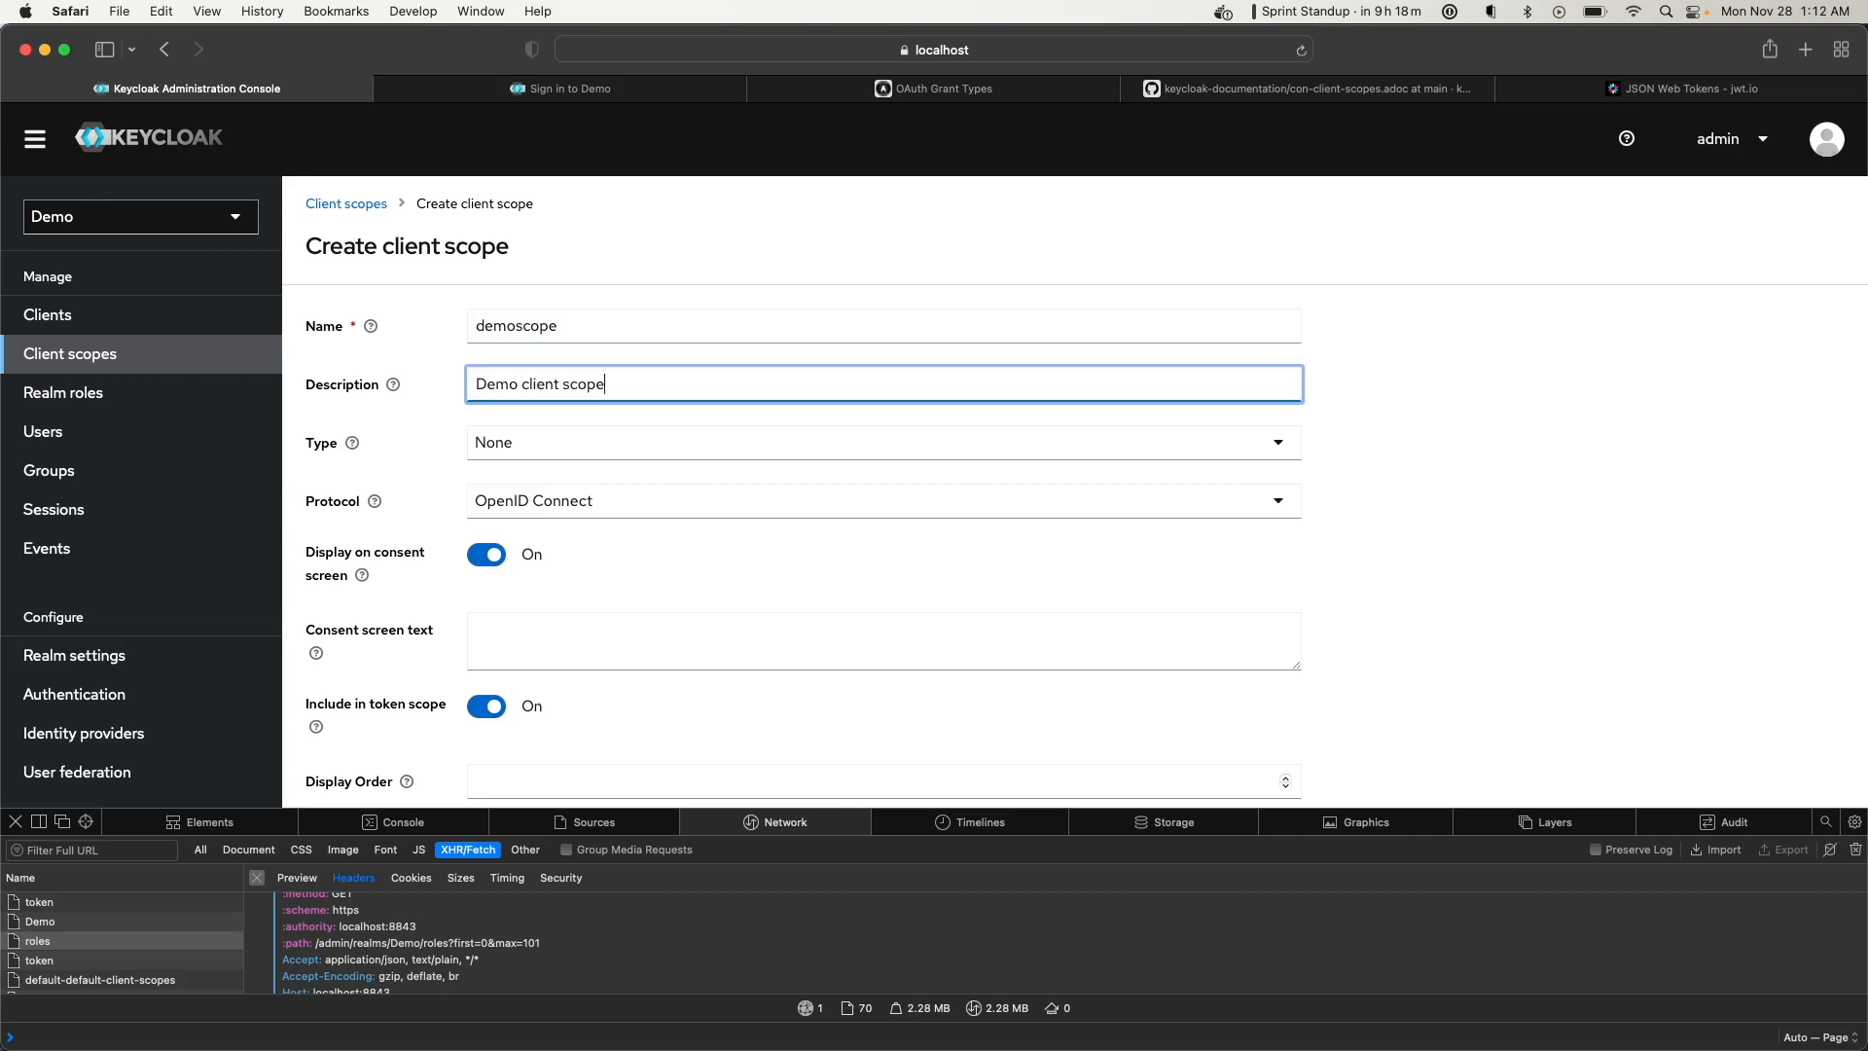
click(525, 442)
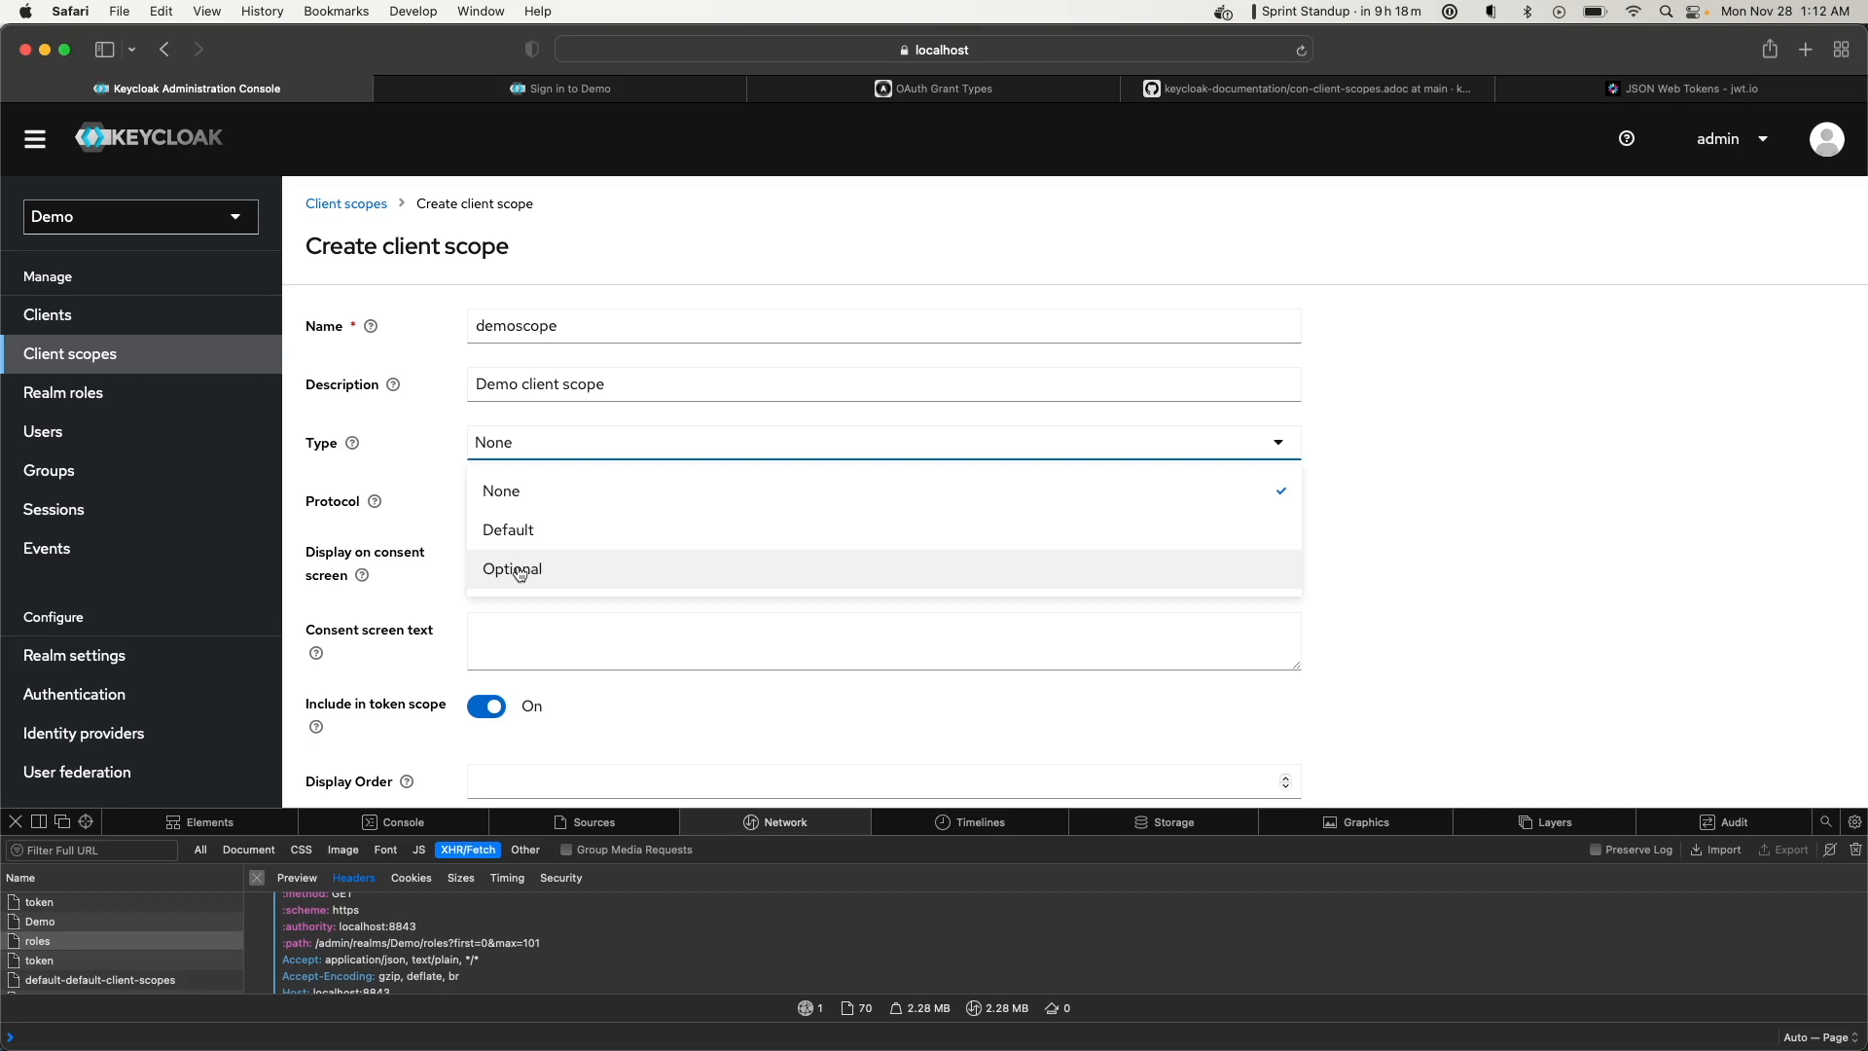
Set demoscope's type to Default and read the consent-screen and include-in-token help
click(531, 531)
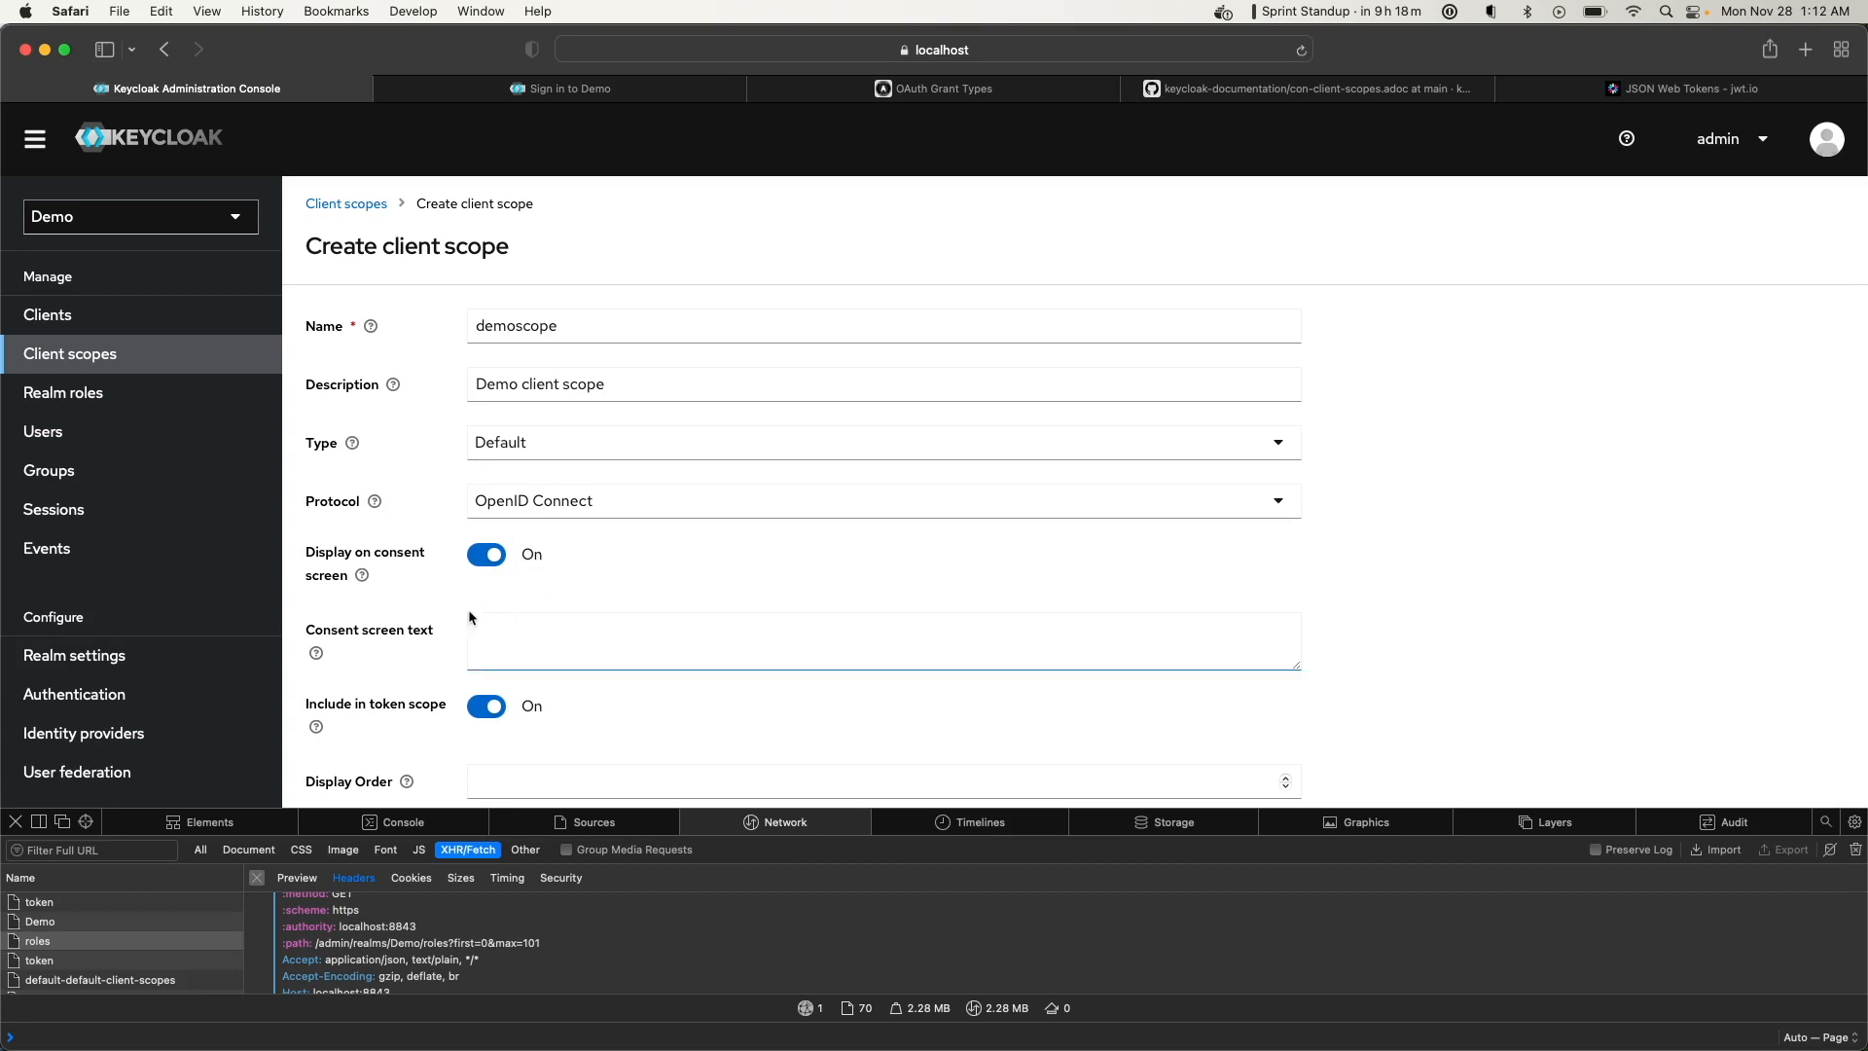
click(364, 578)
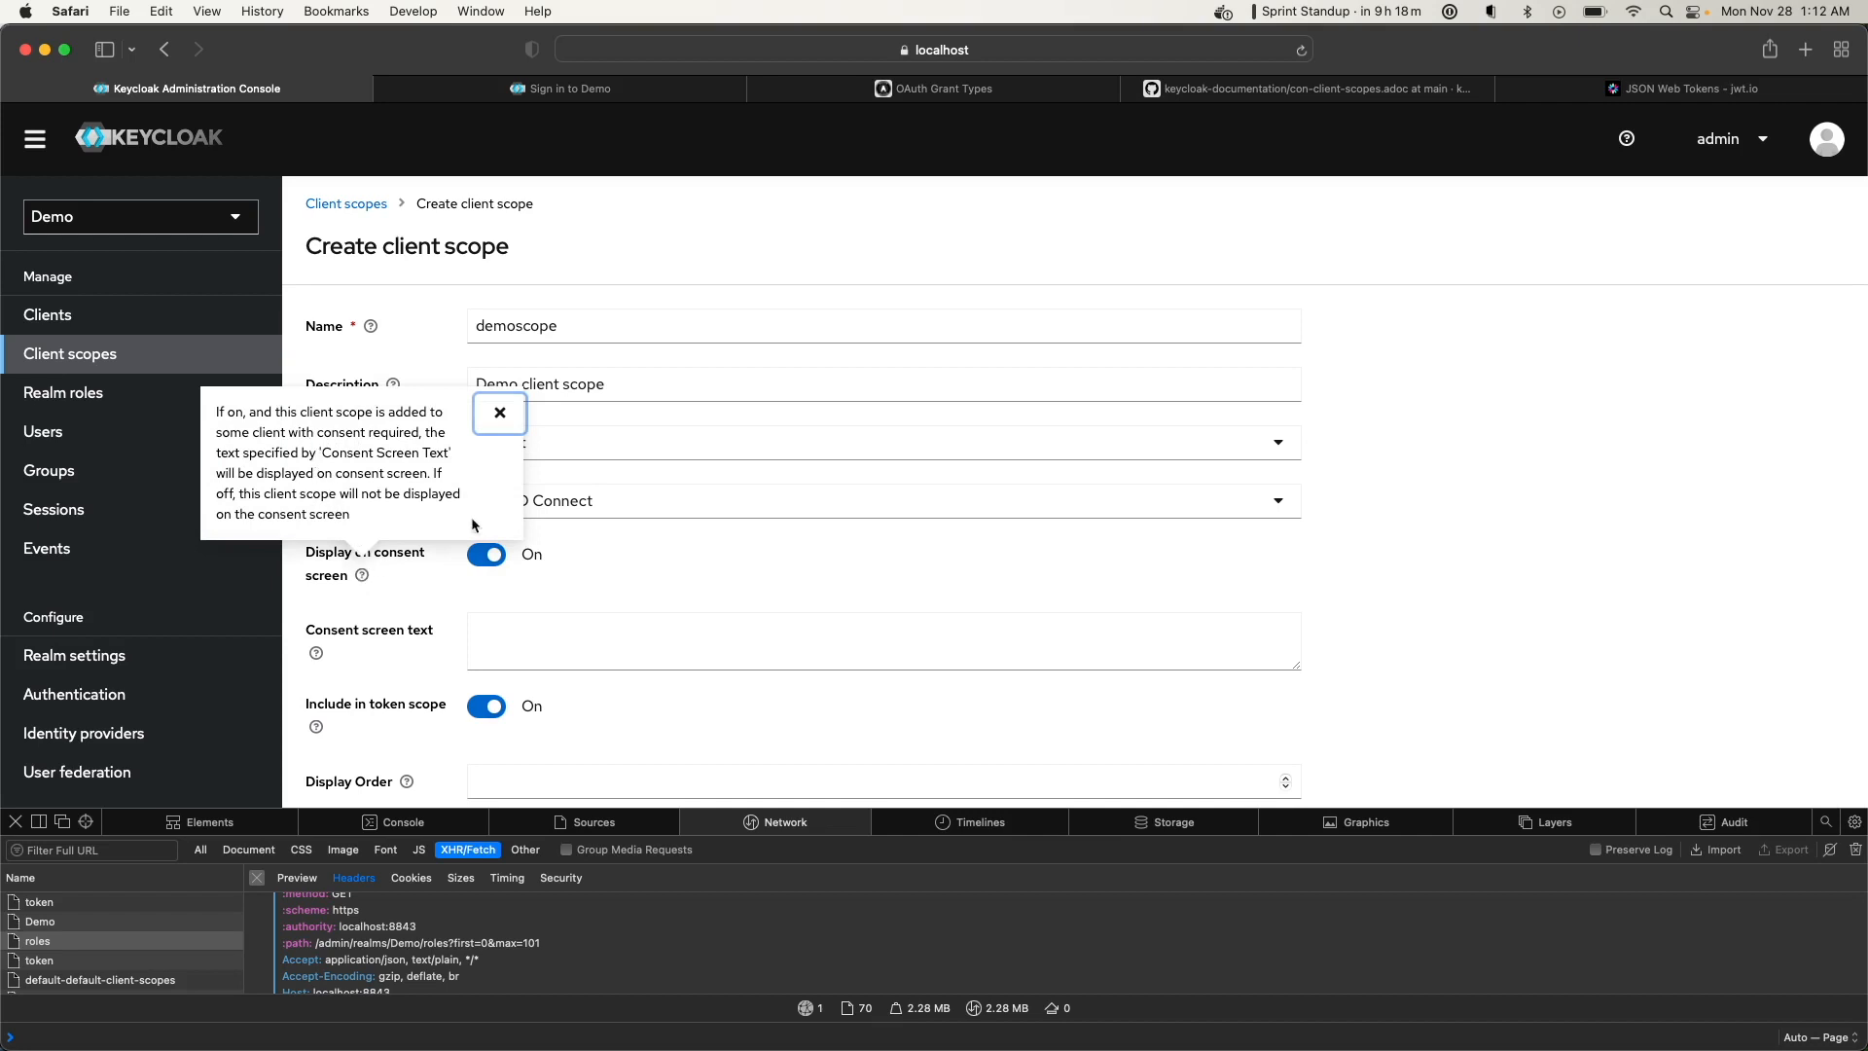
click(584, 581)
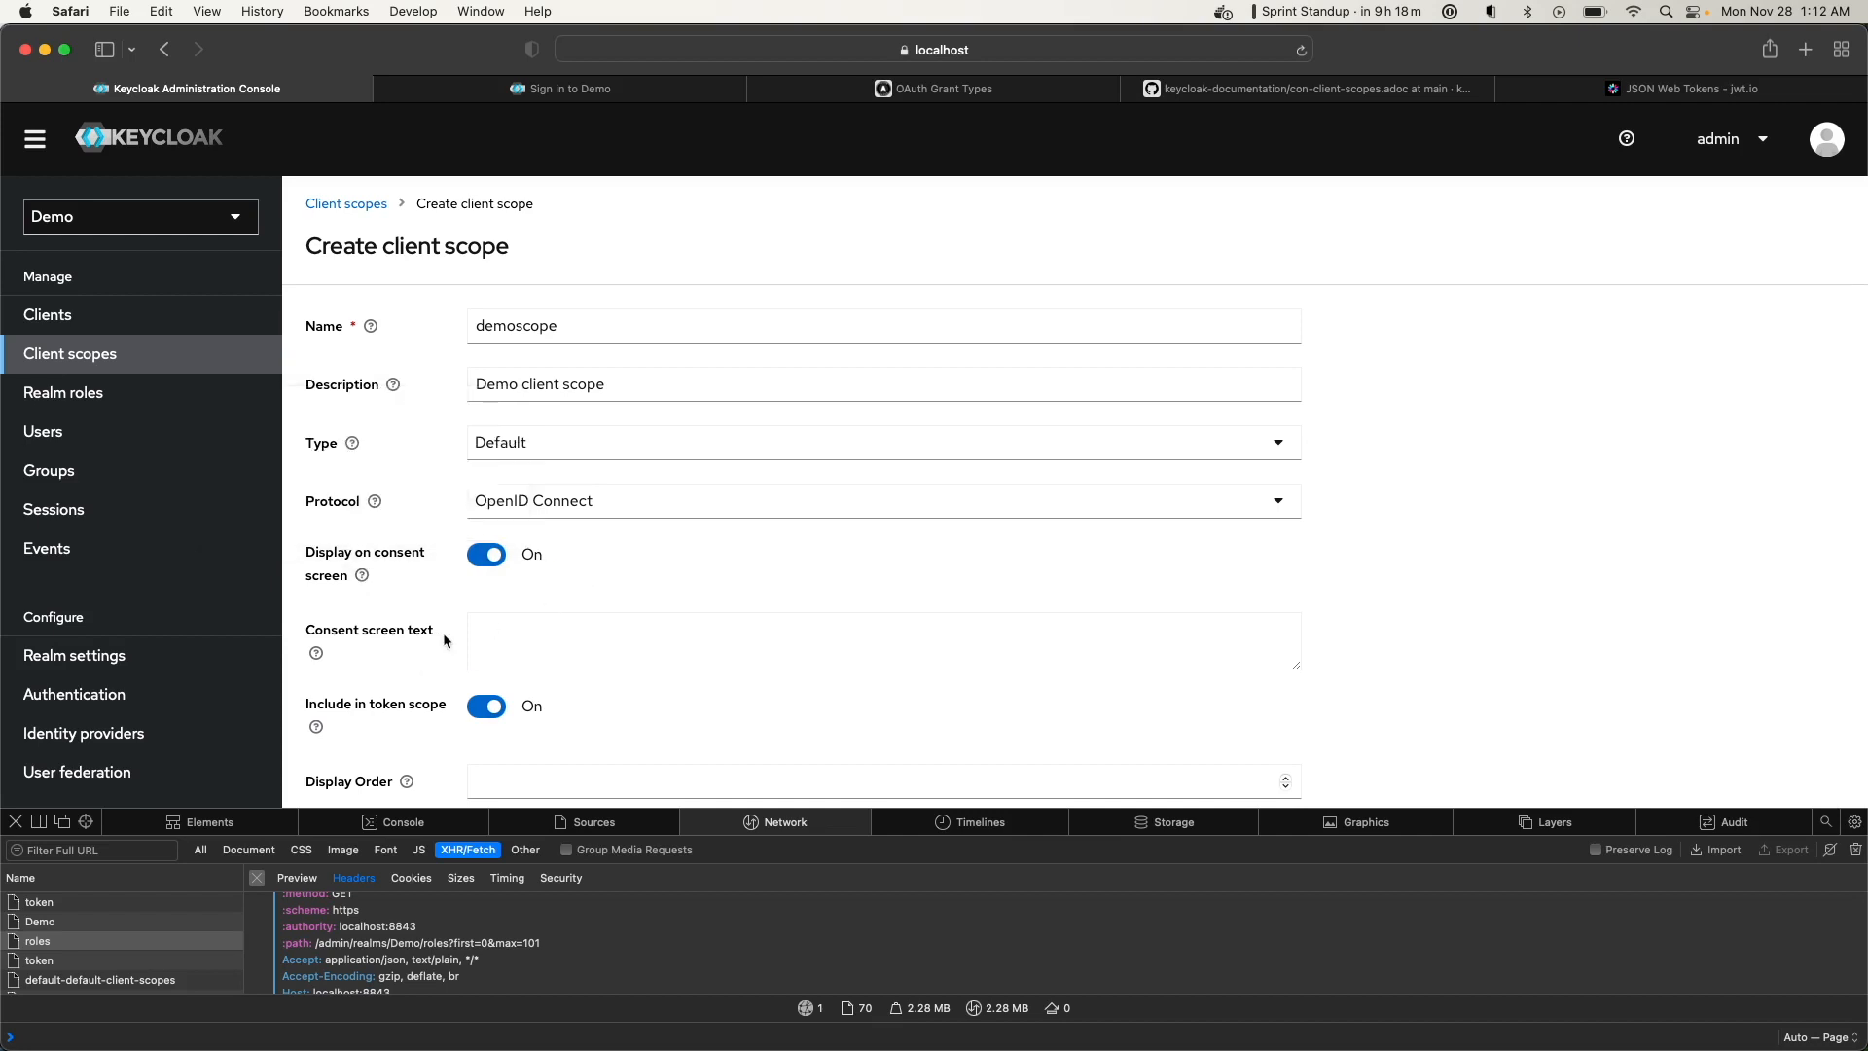
scroll(542, 633, down, 3)
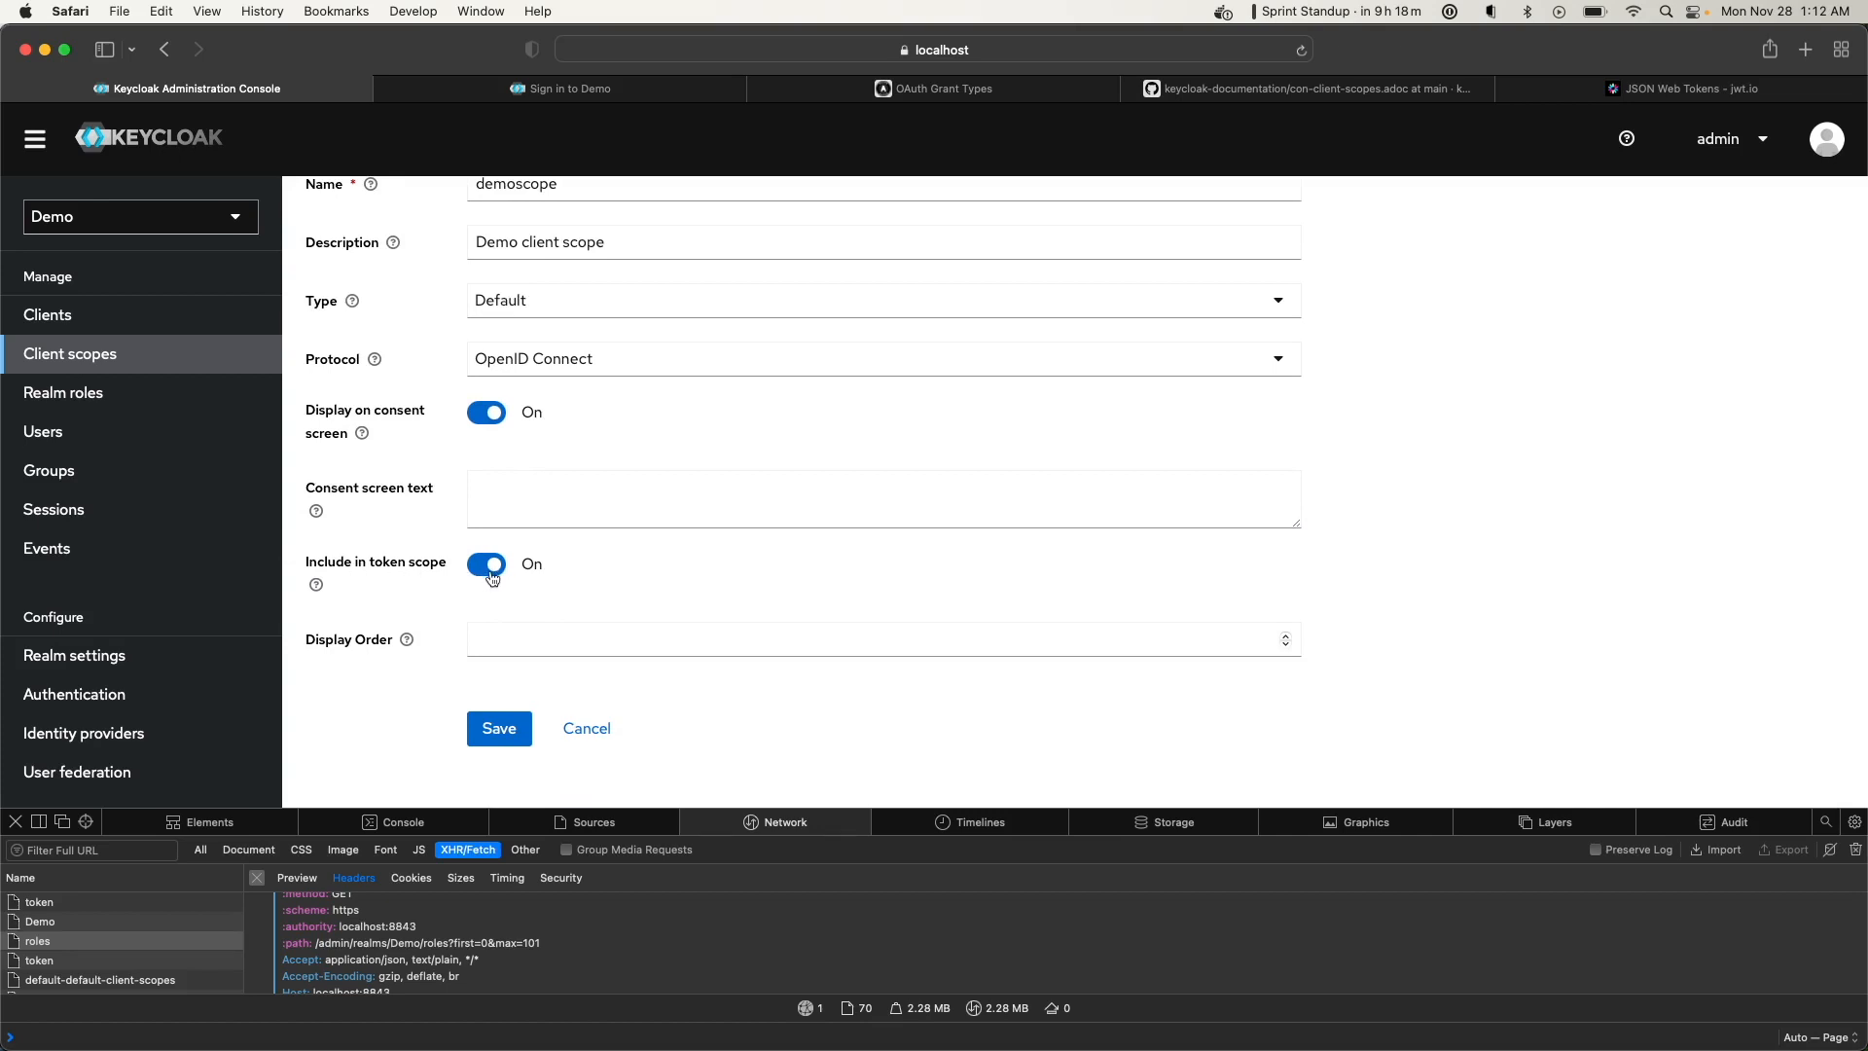
click(317, 586)
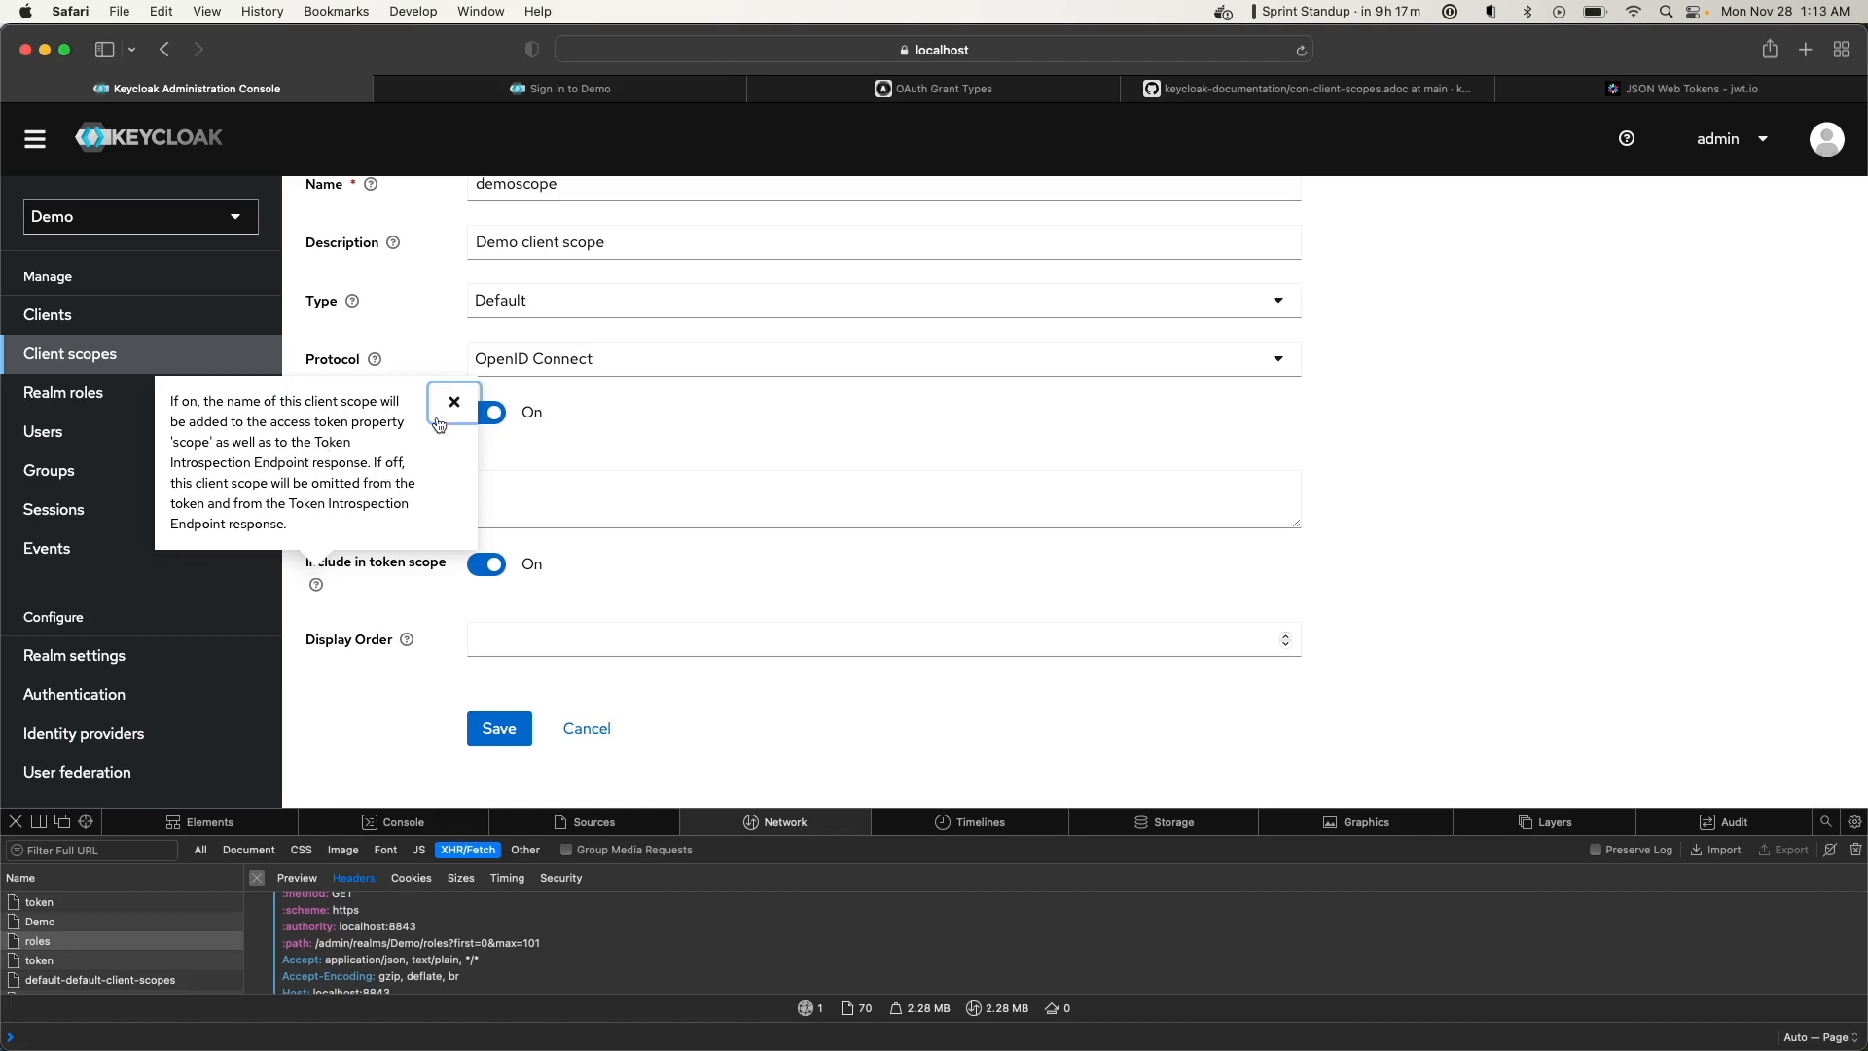
click(448, 415)
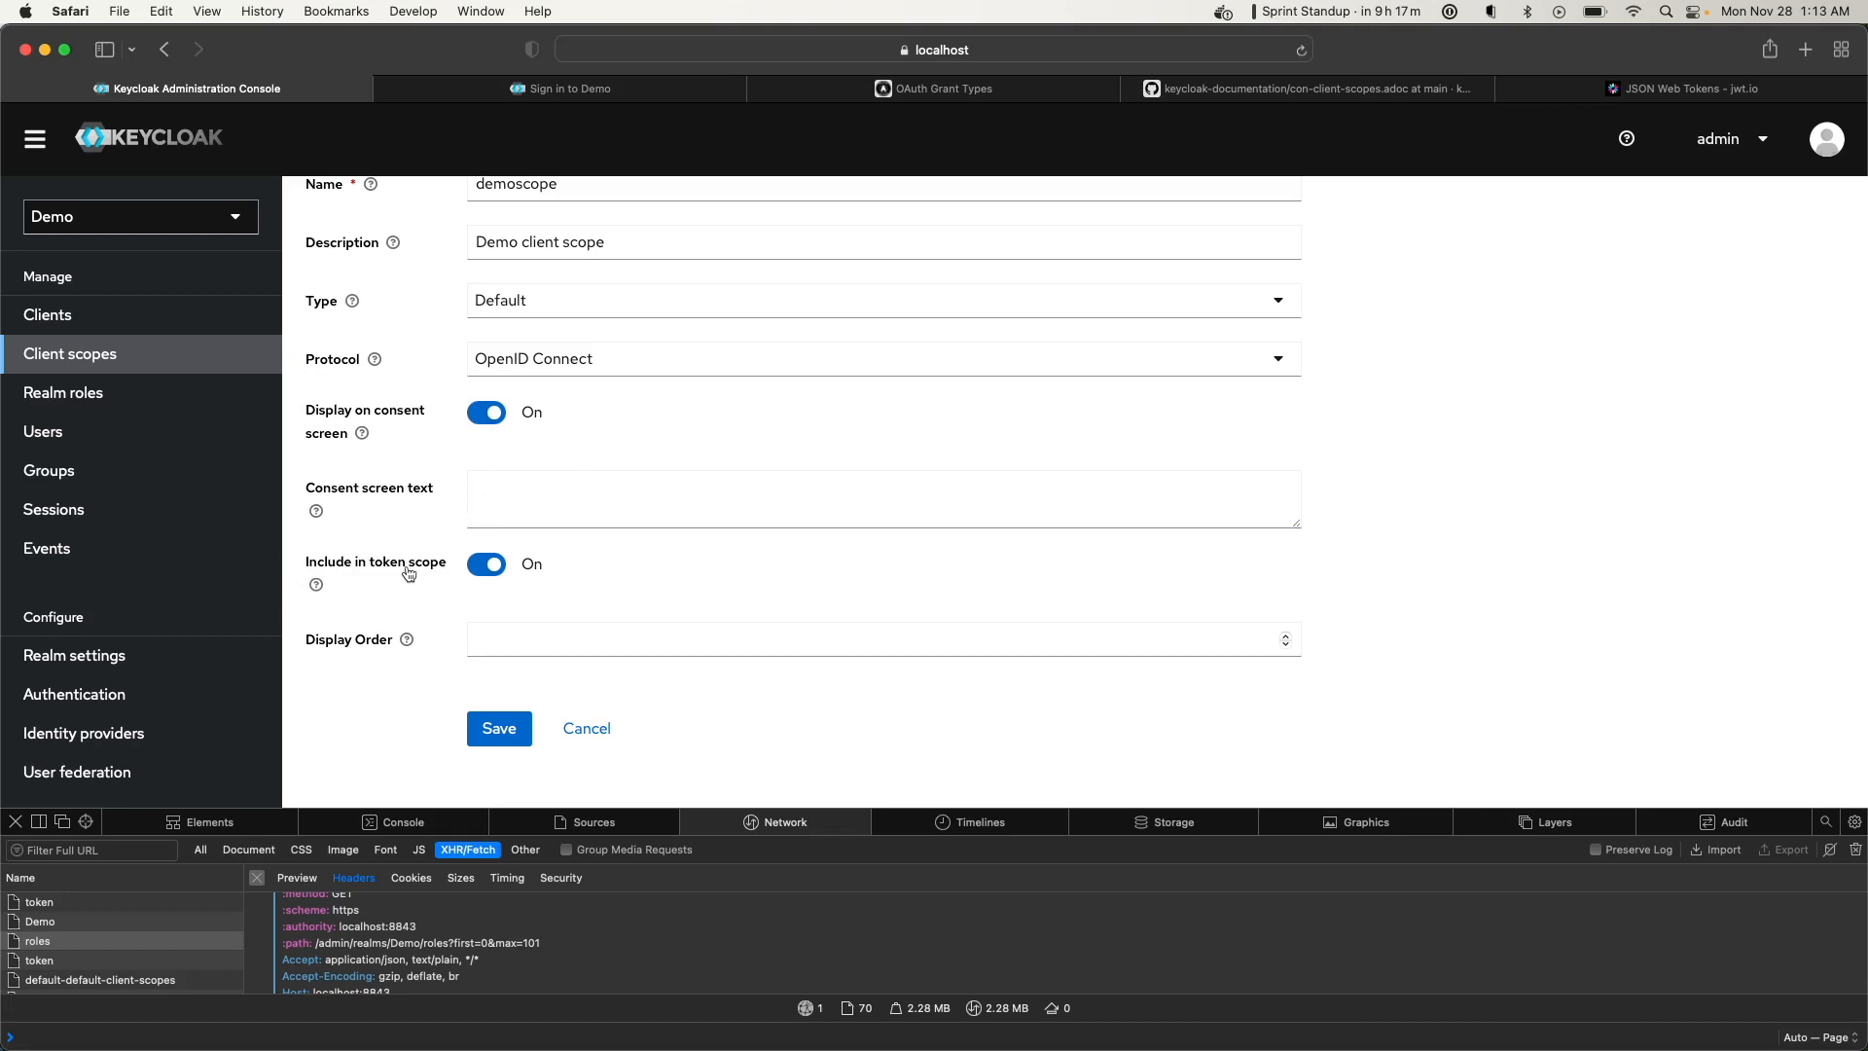
scroll(506, 370, up, 3)
Review the demoscope name and consent screen text fields before saving
double_click(520, 329)
scroll(511, 462, down, 4)
click(515, 464)
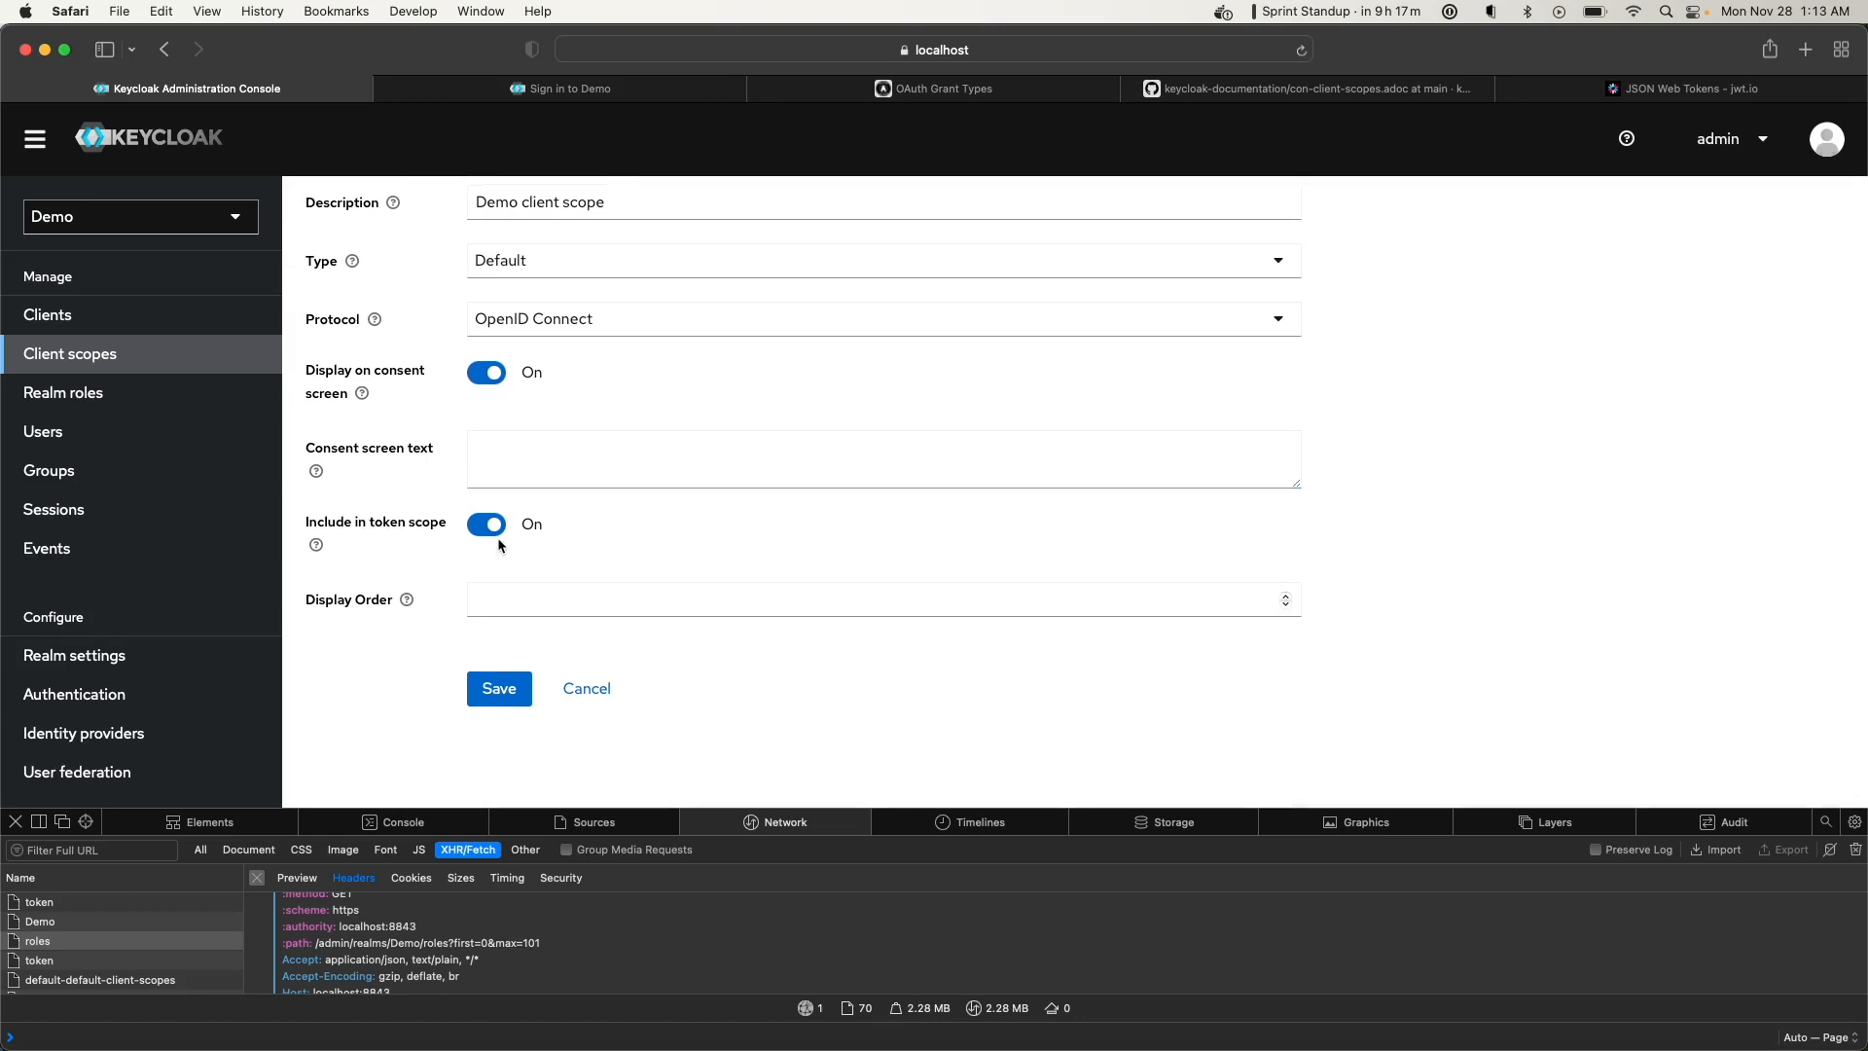
scroll(506, 540, up, 4)
double_click(516, 330)
scroll(575, 467, down, 4)
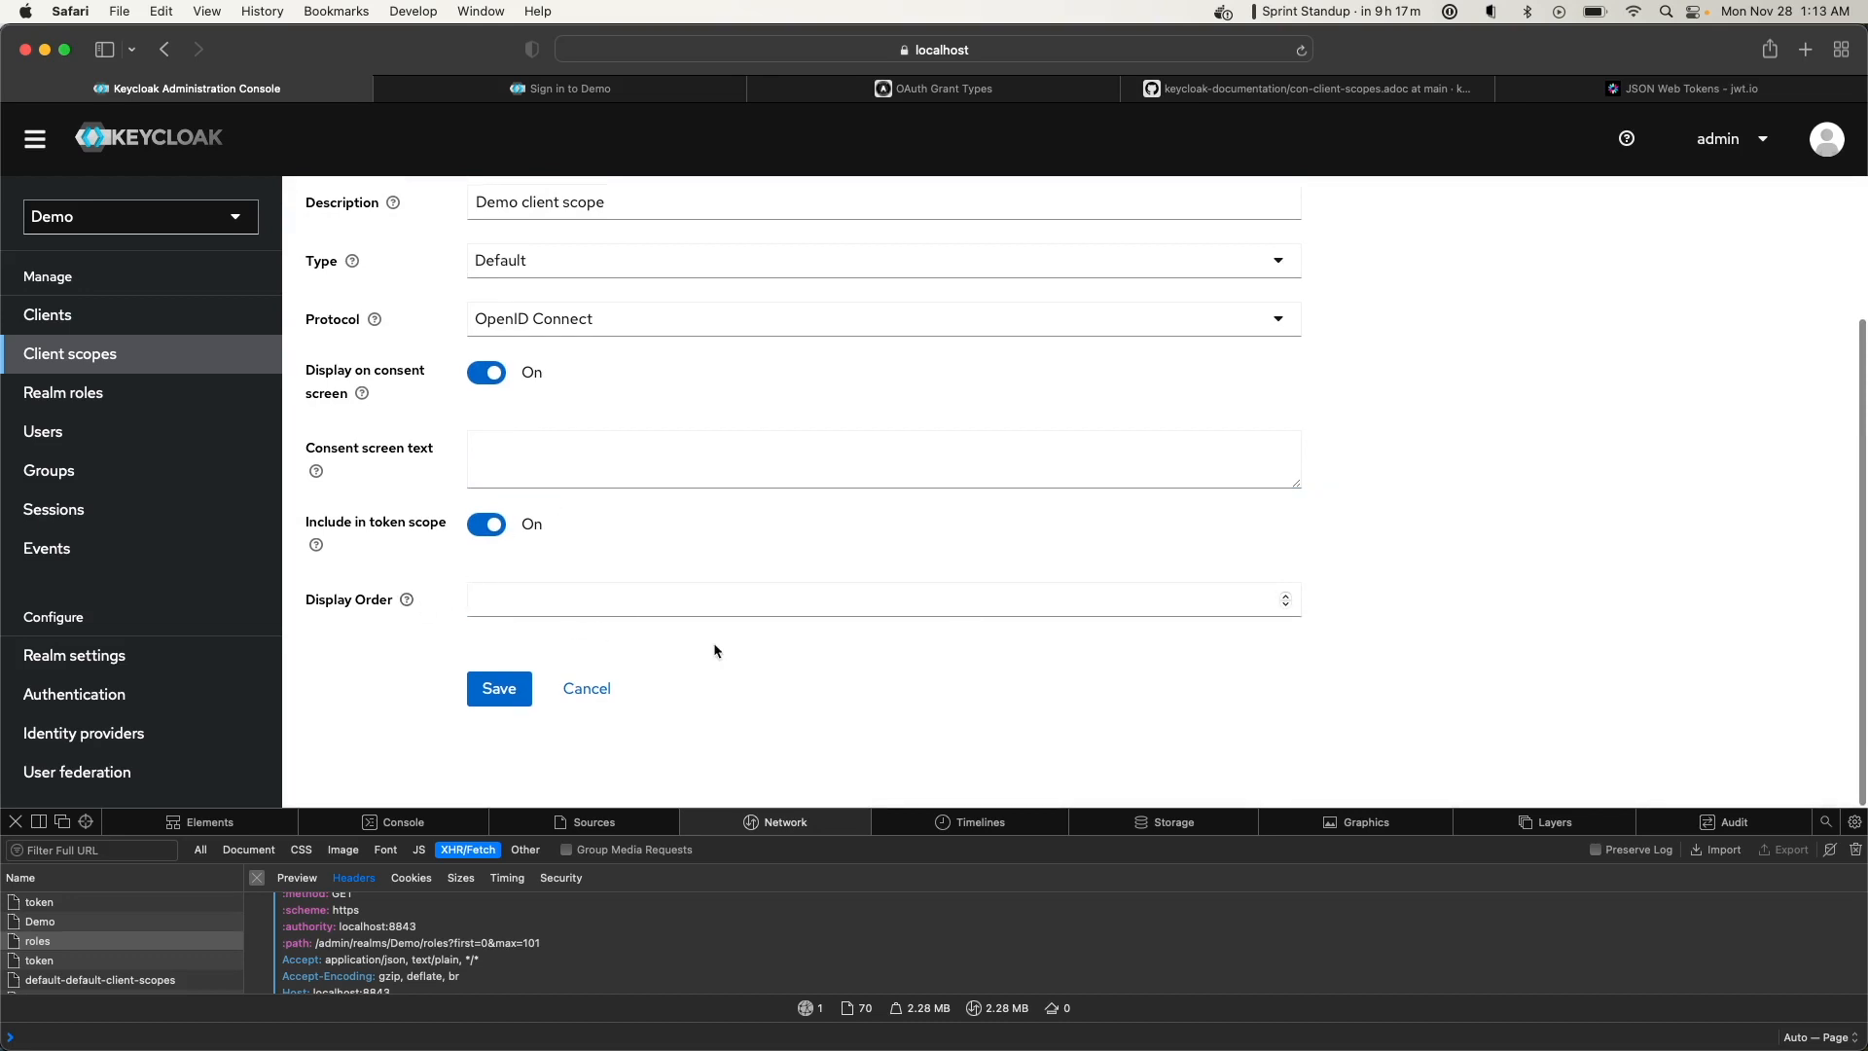
Save the demoscope client scope and view its empty Mappers tab
click(499, 689)
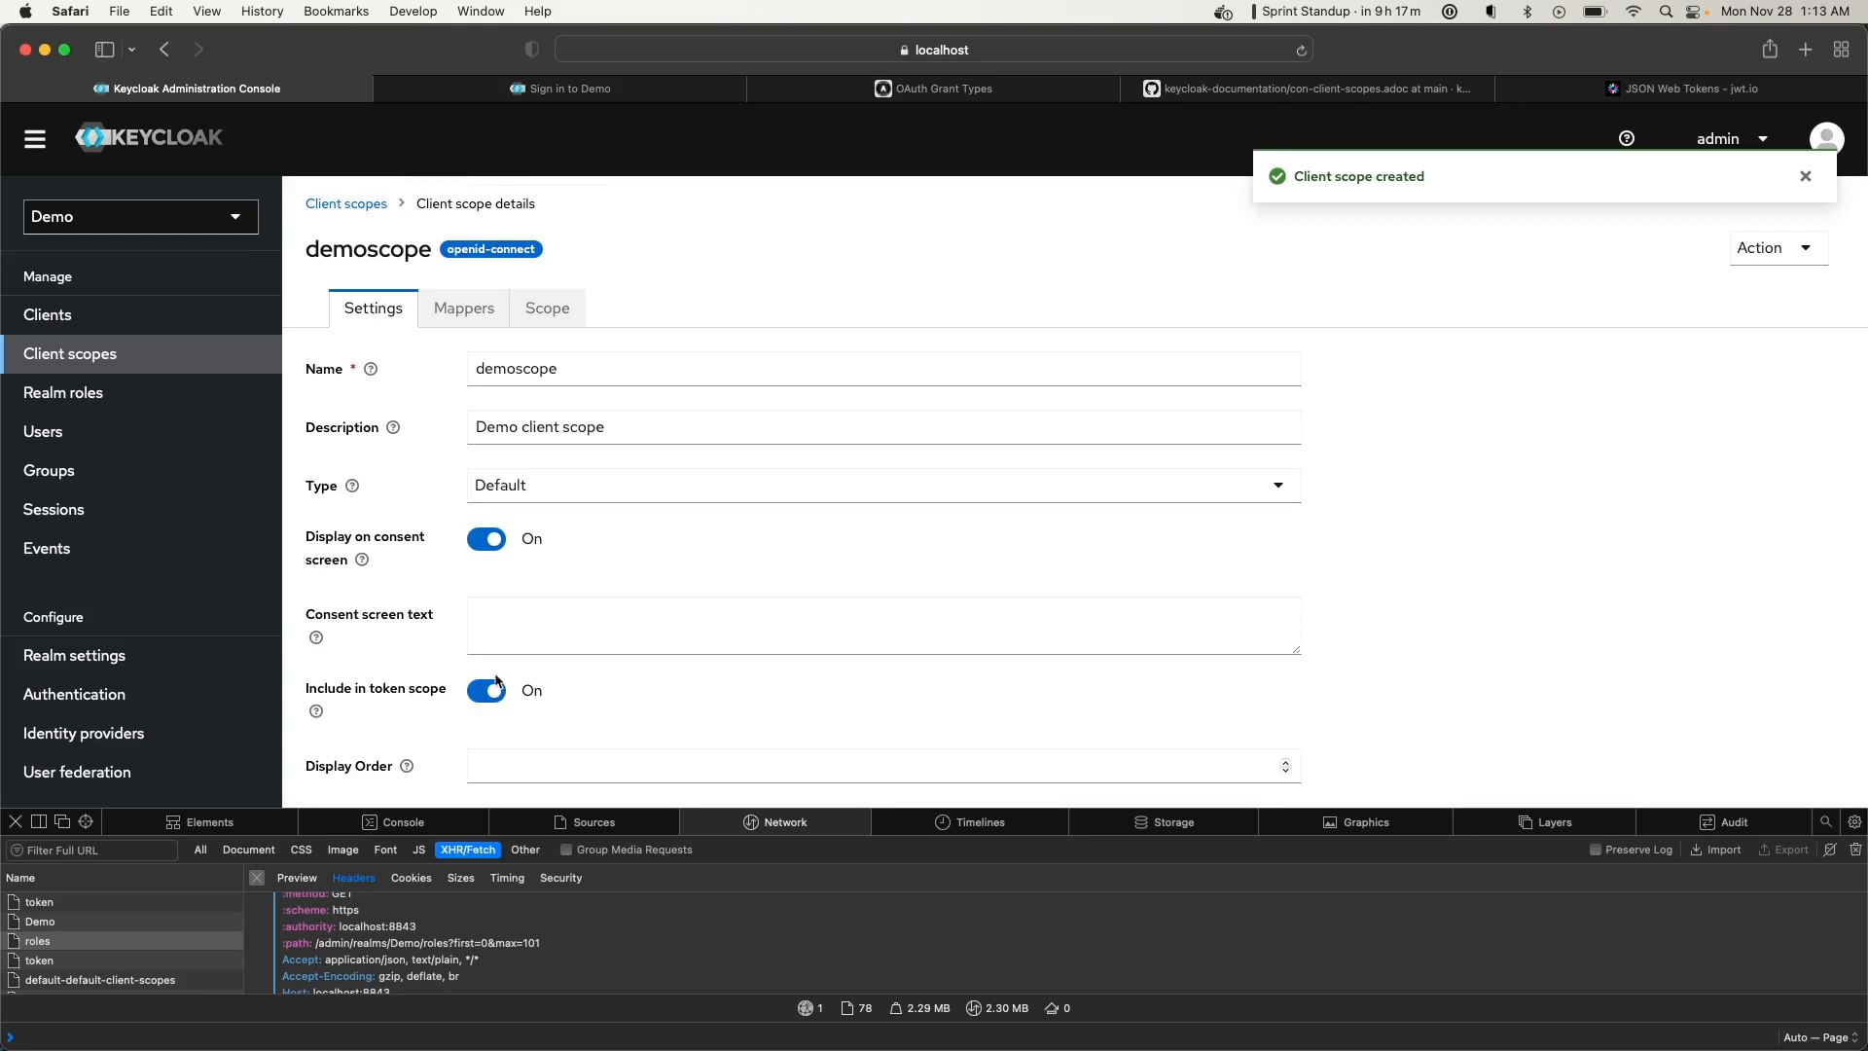
click(457, 314)
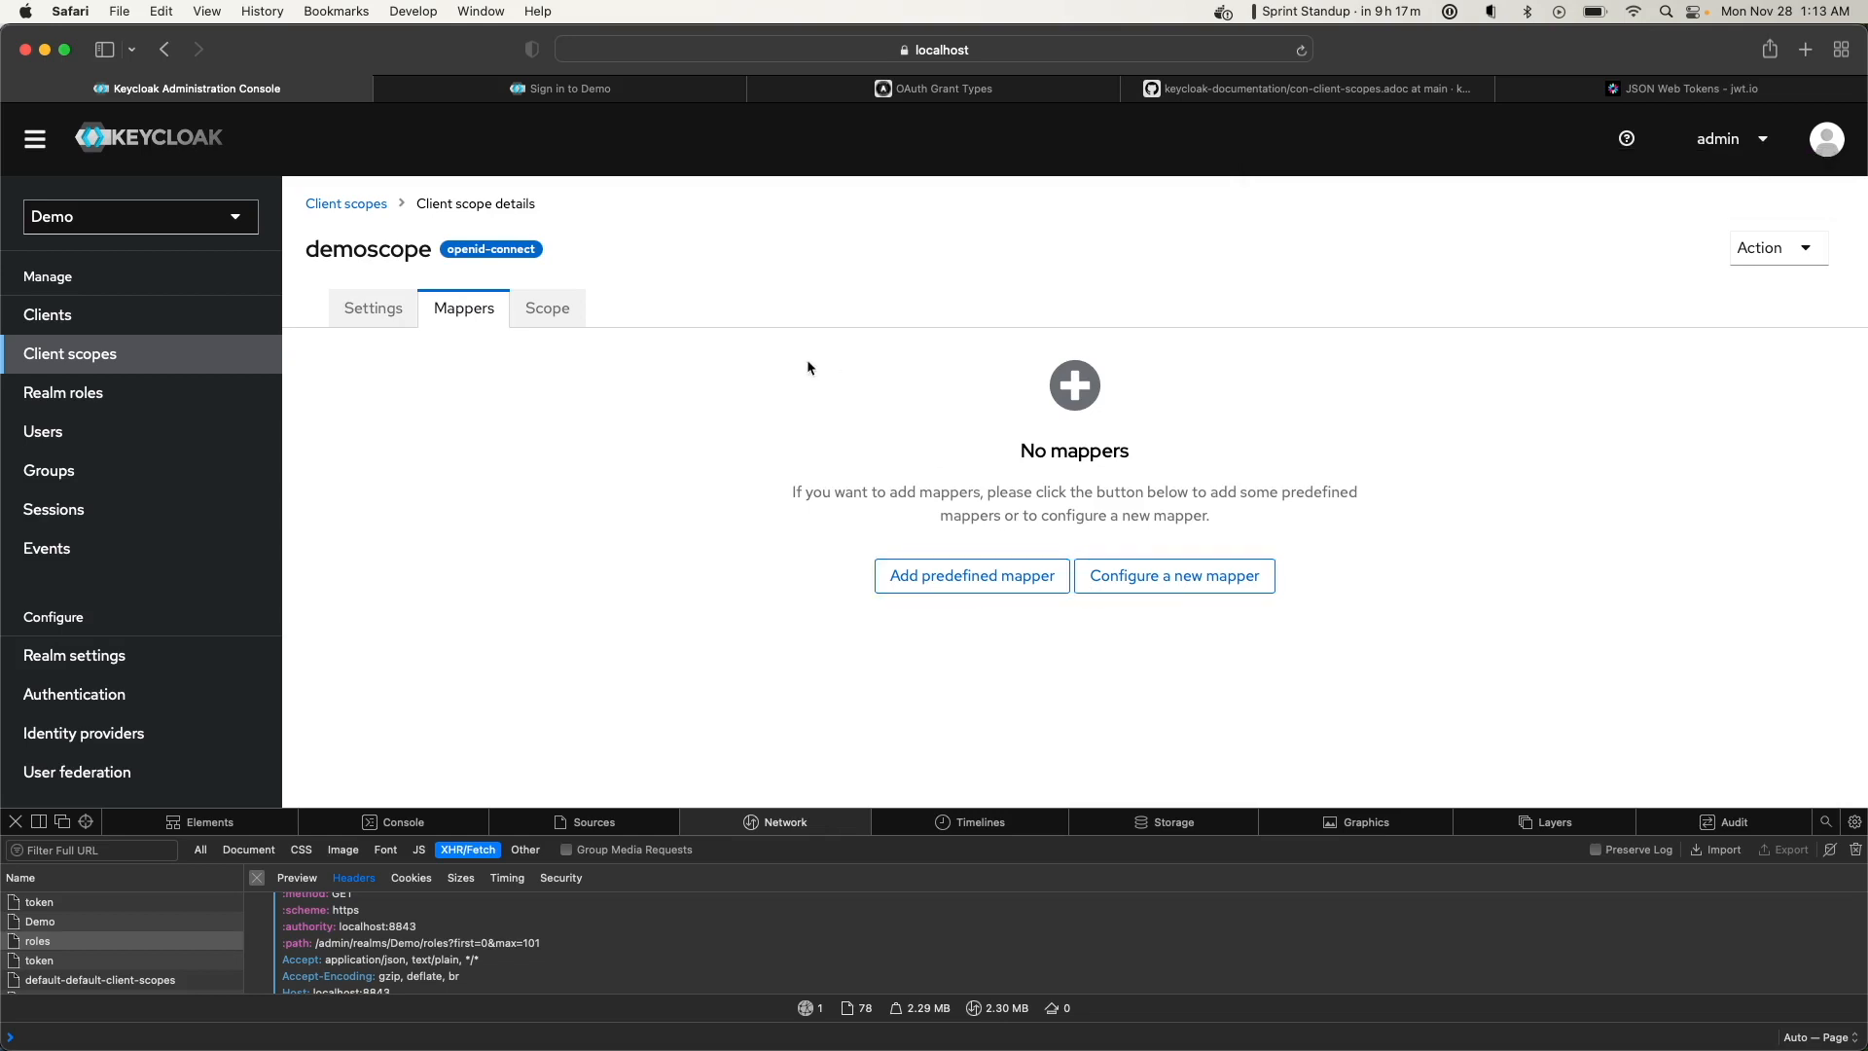
Pick the address mapper from the predefined mappers list and add it to demoscope
click(992, 592)
scroll(986, 590, down, 7)
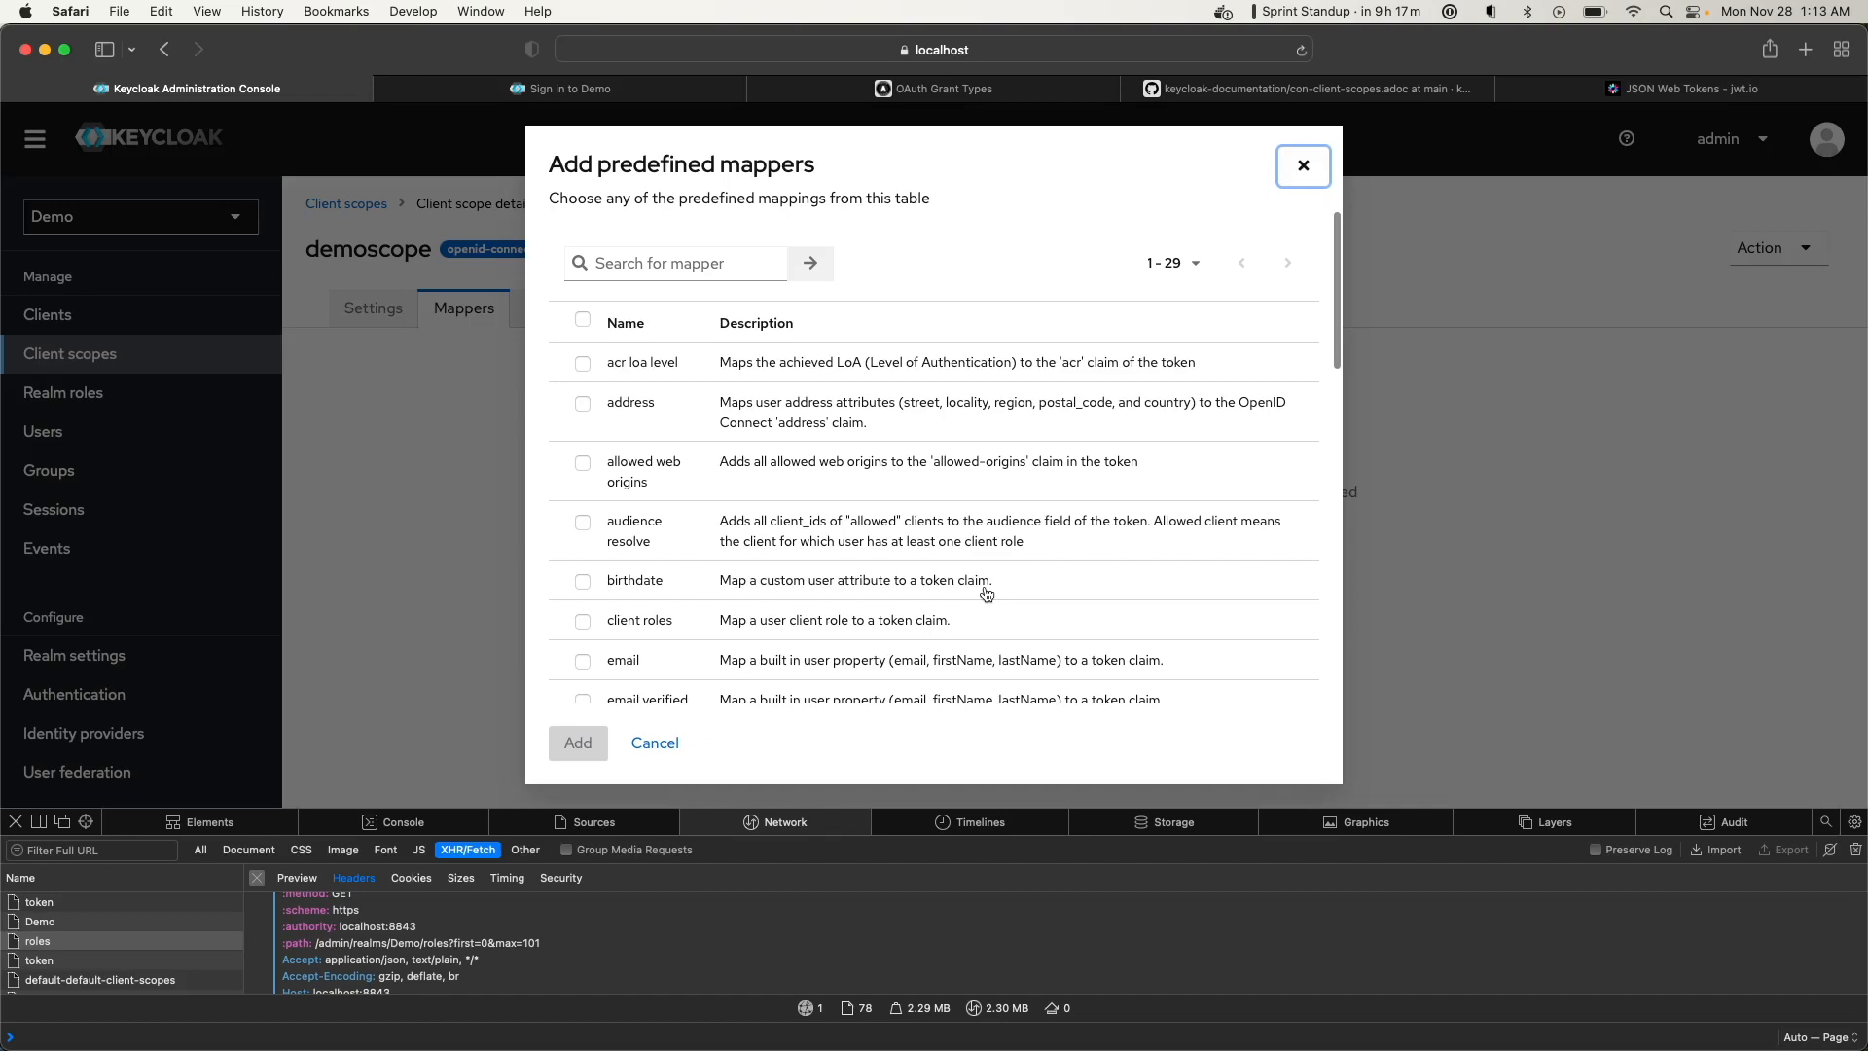
scroll(983, 586, down, 7)
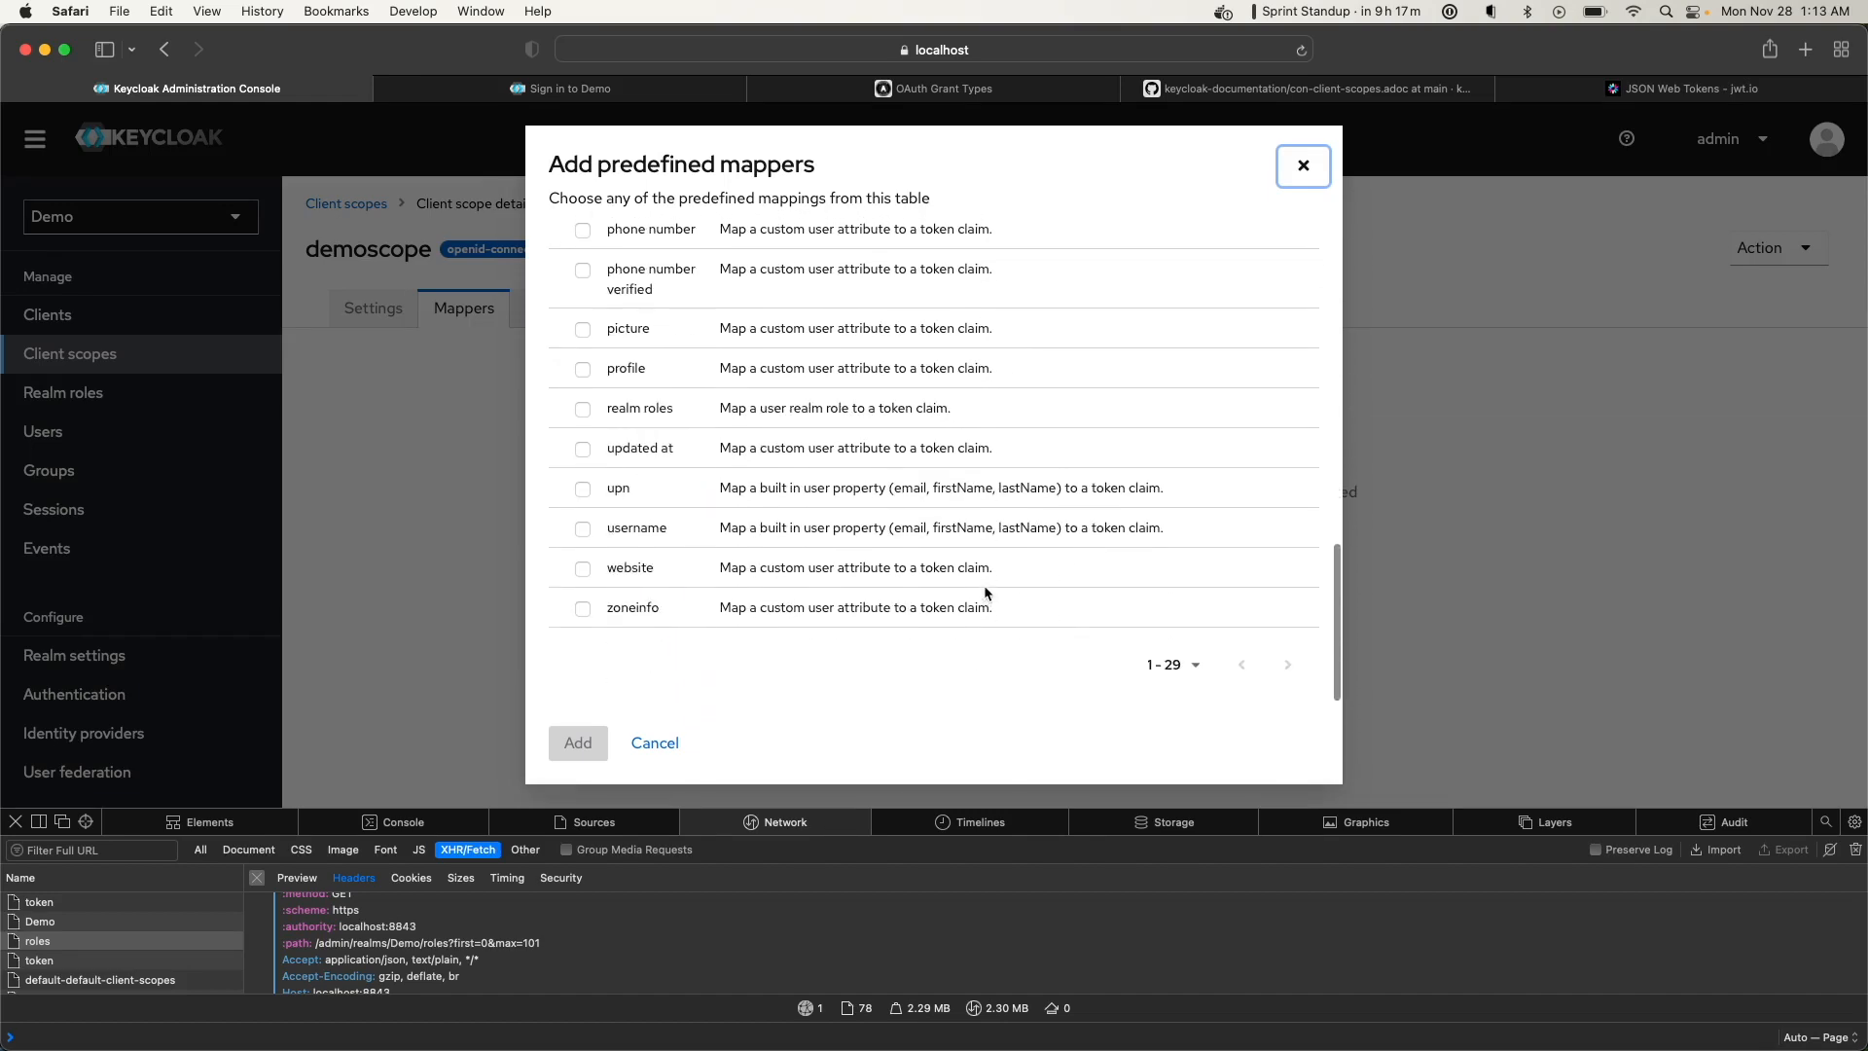
scroll(983, 586, up, 15)
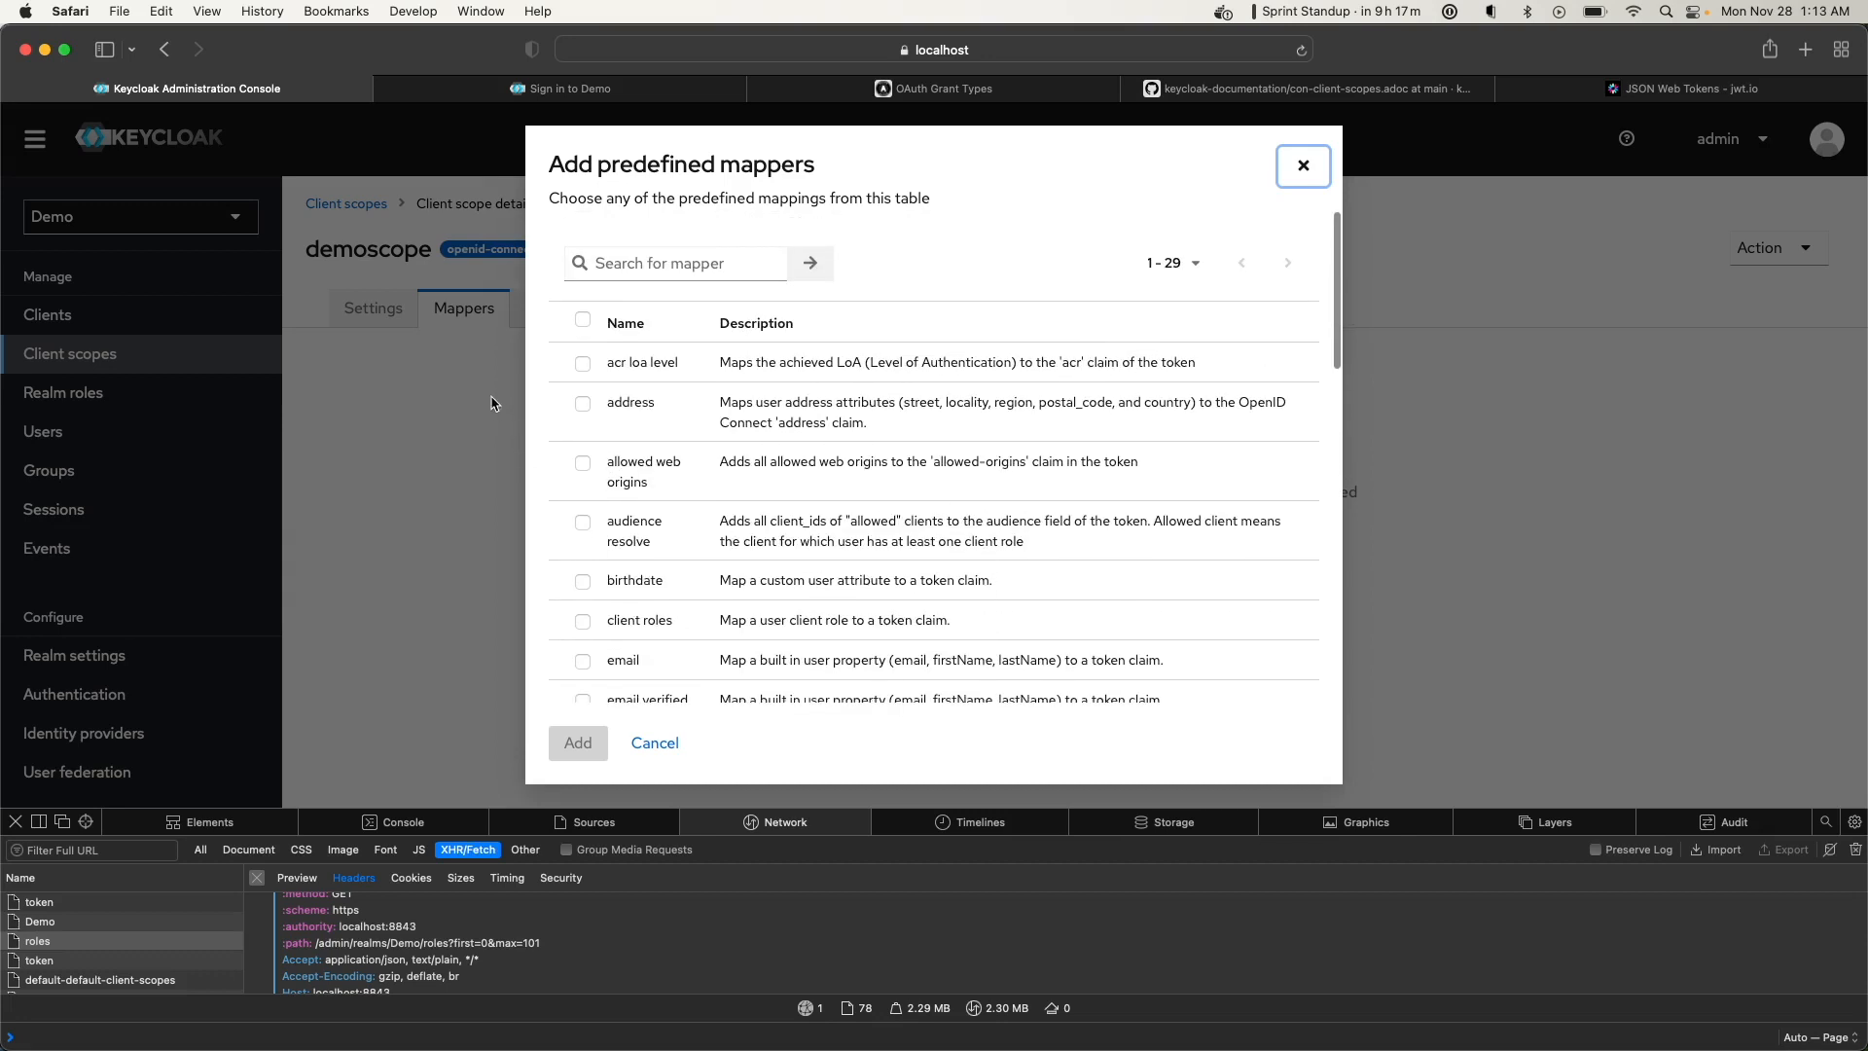
click(591, 409)
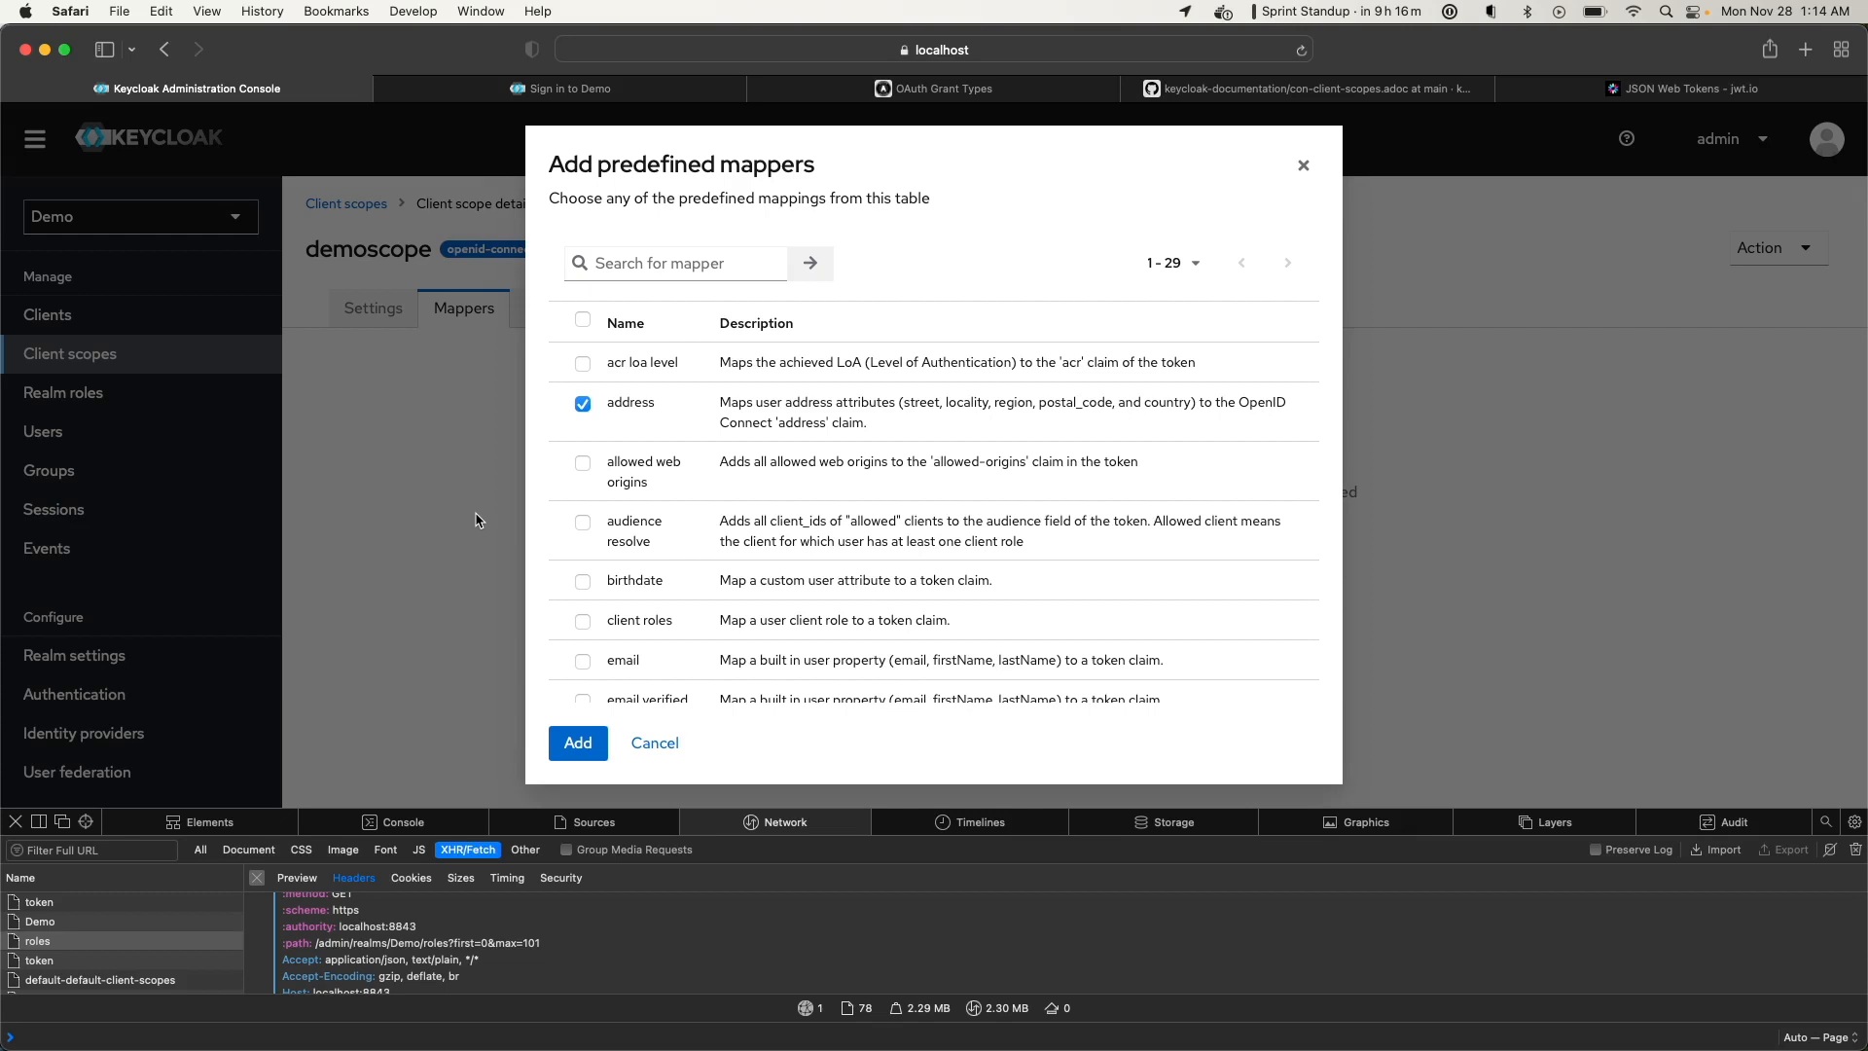
click(586, 744)
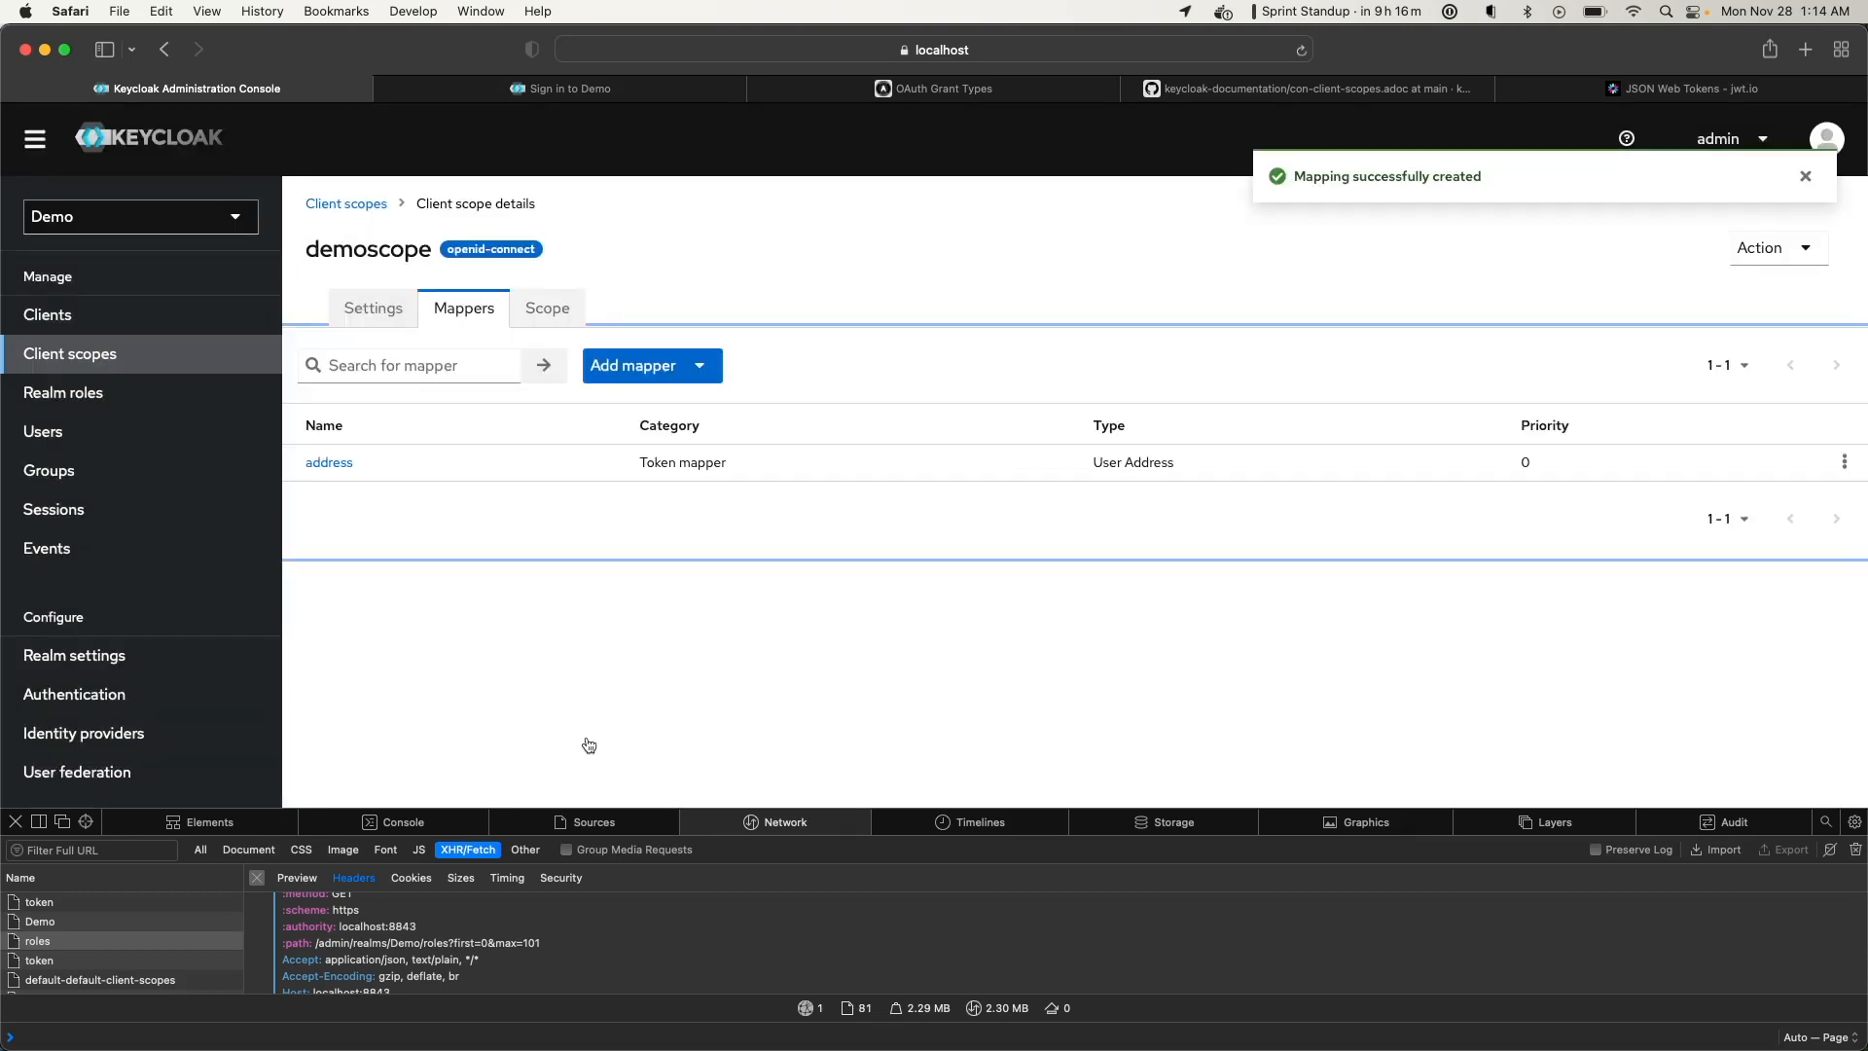
Open the address mapper and review its token toggles, including the userinfo help
click(340, 475)
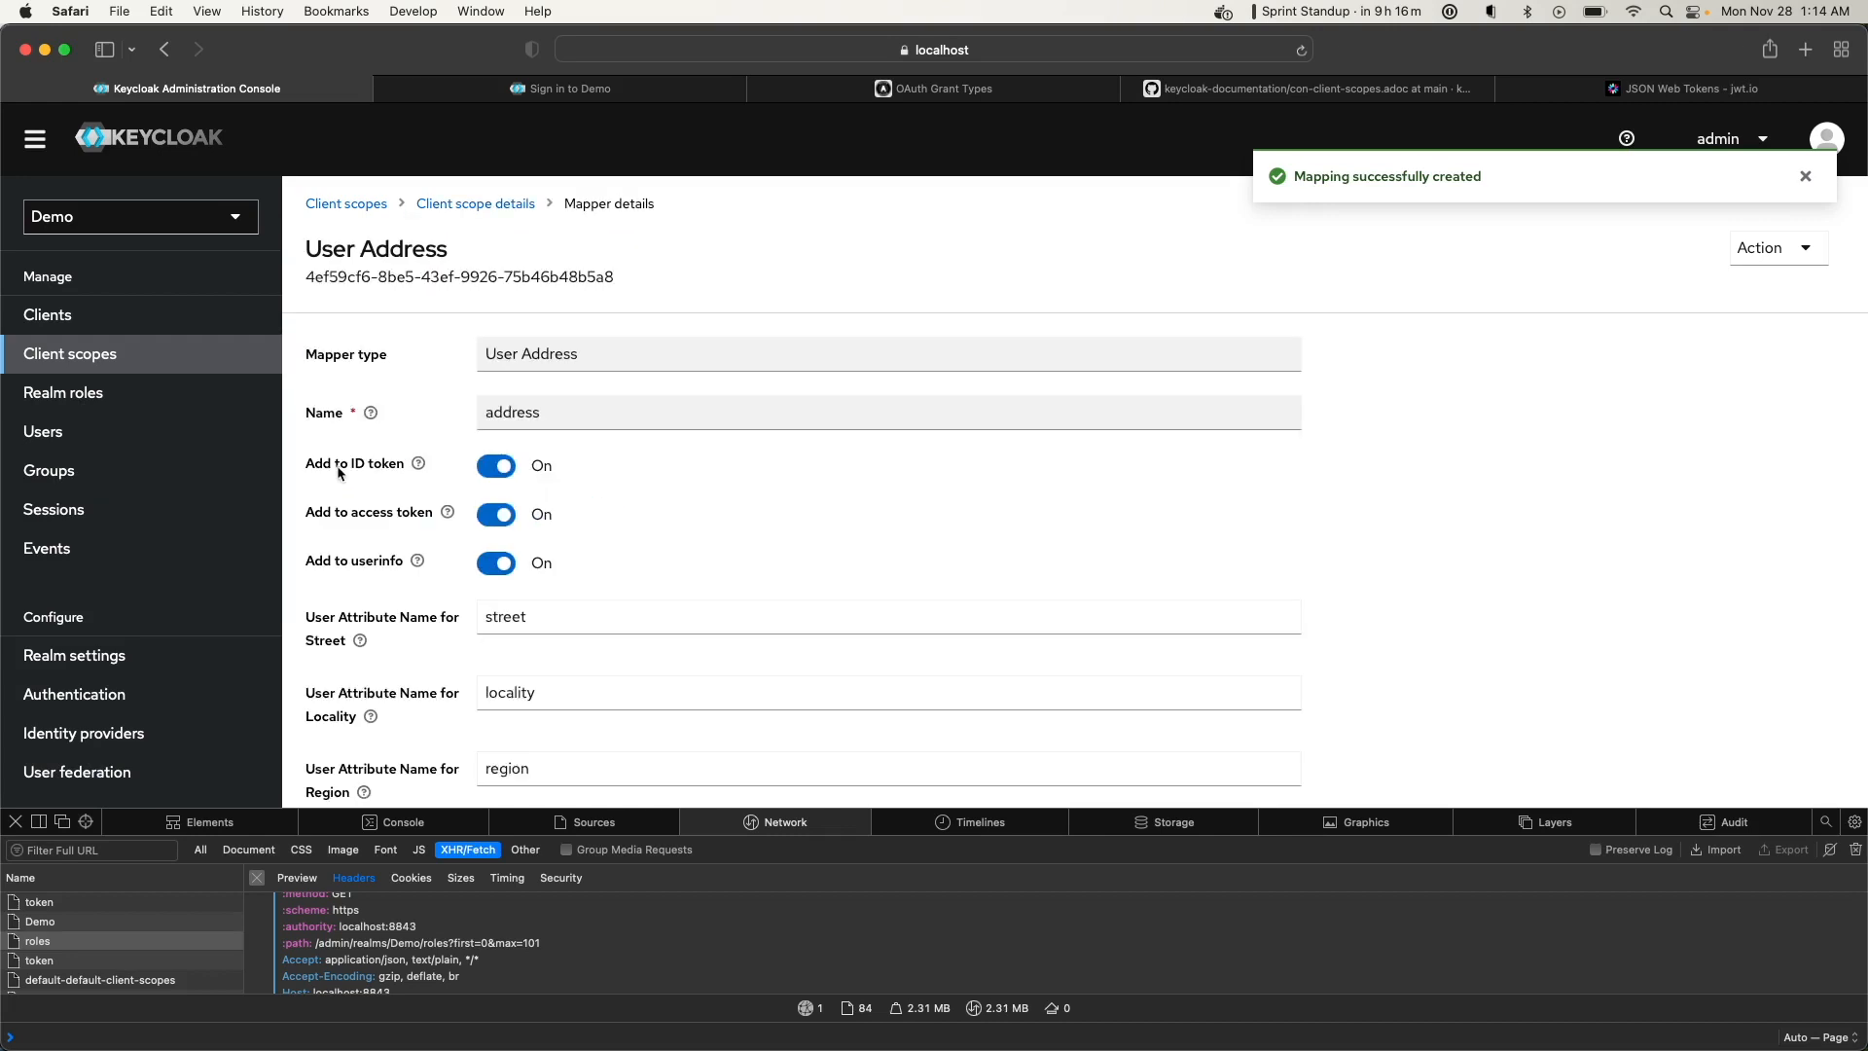
scroll(397, 378, down, 5)
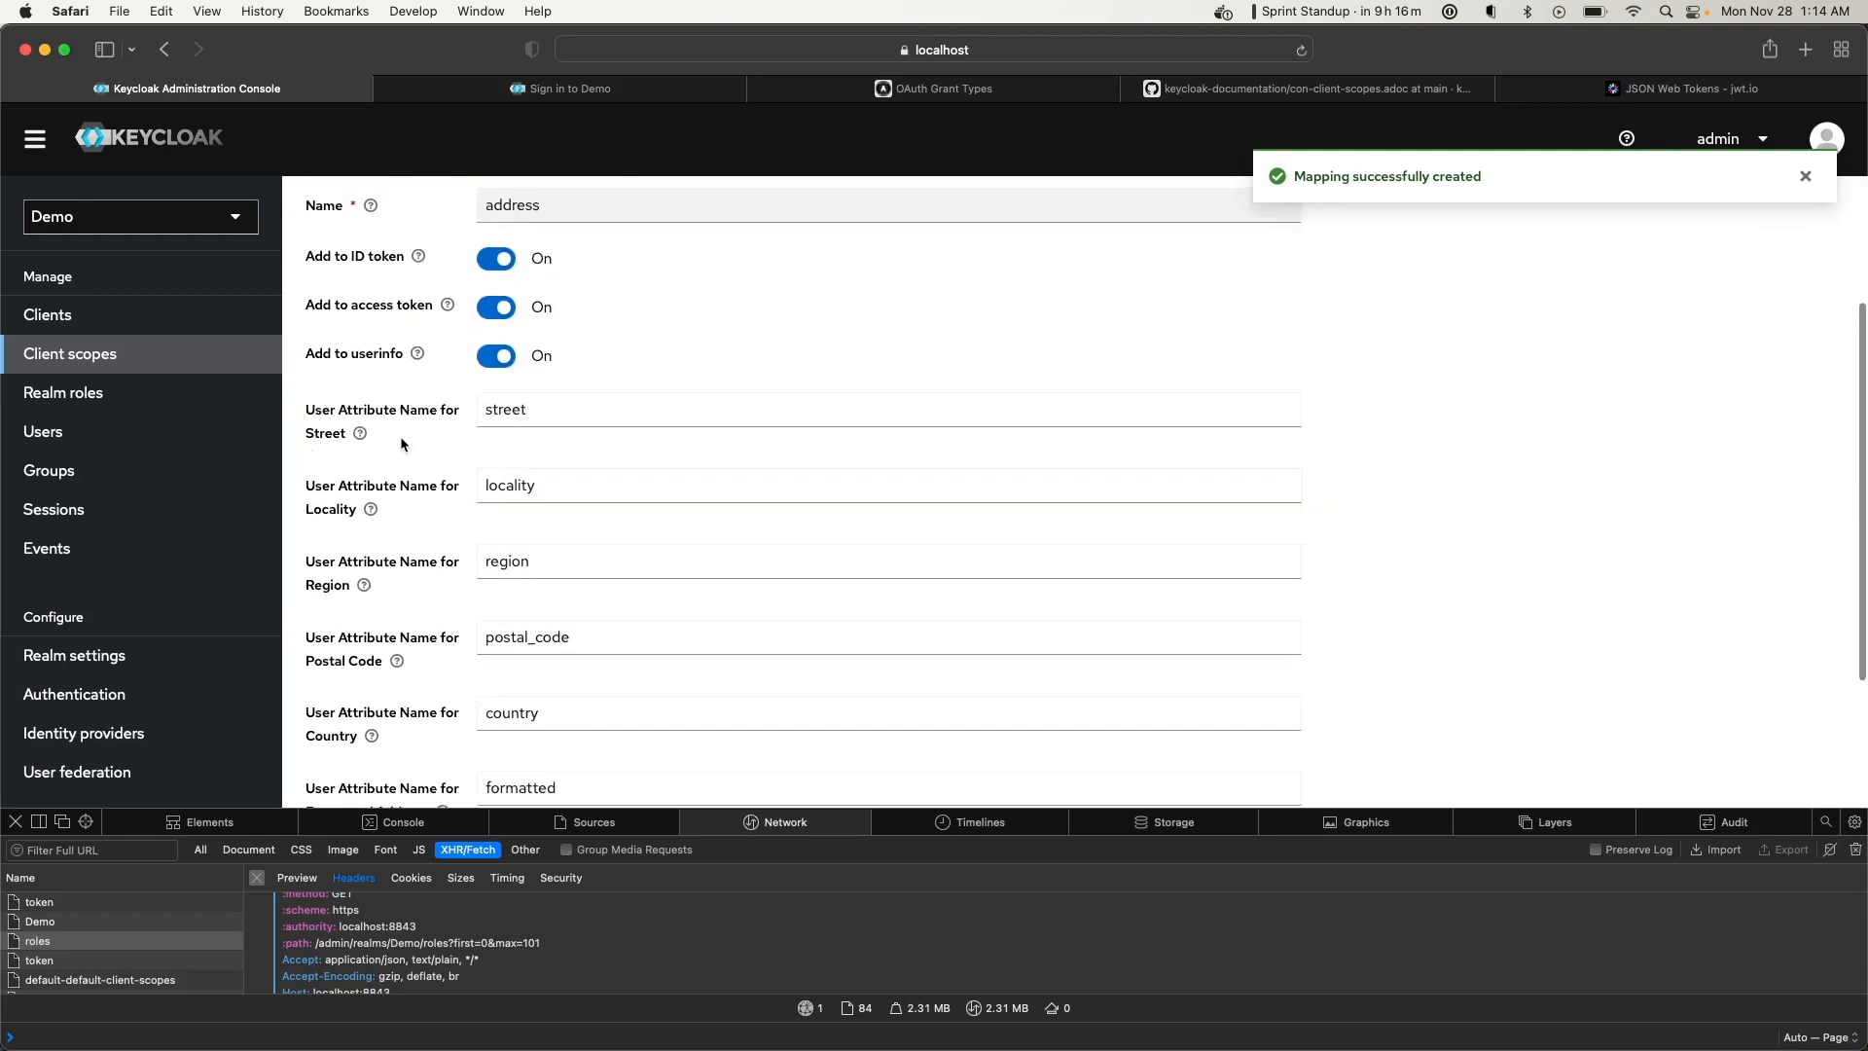
scroll(397, 378, up, 5)
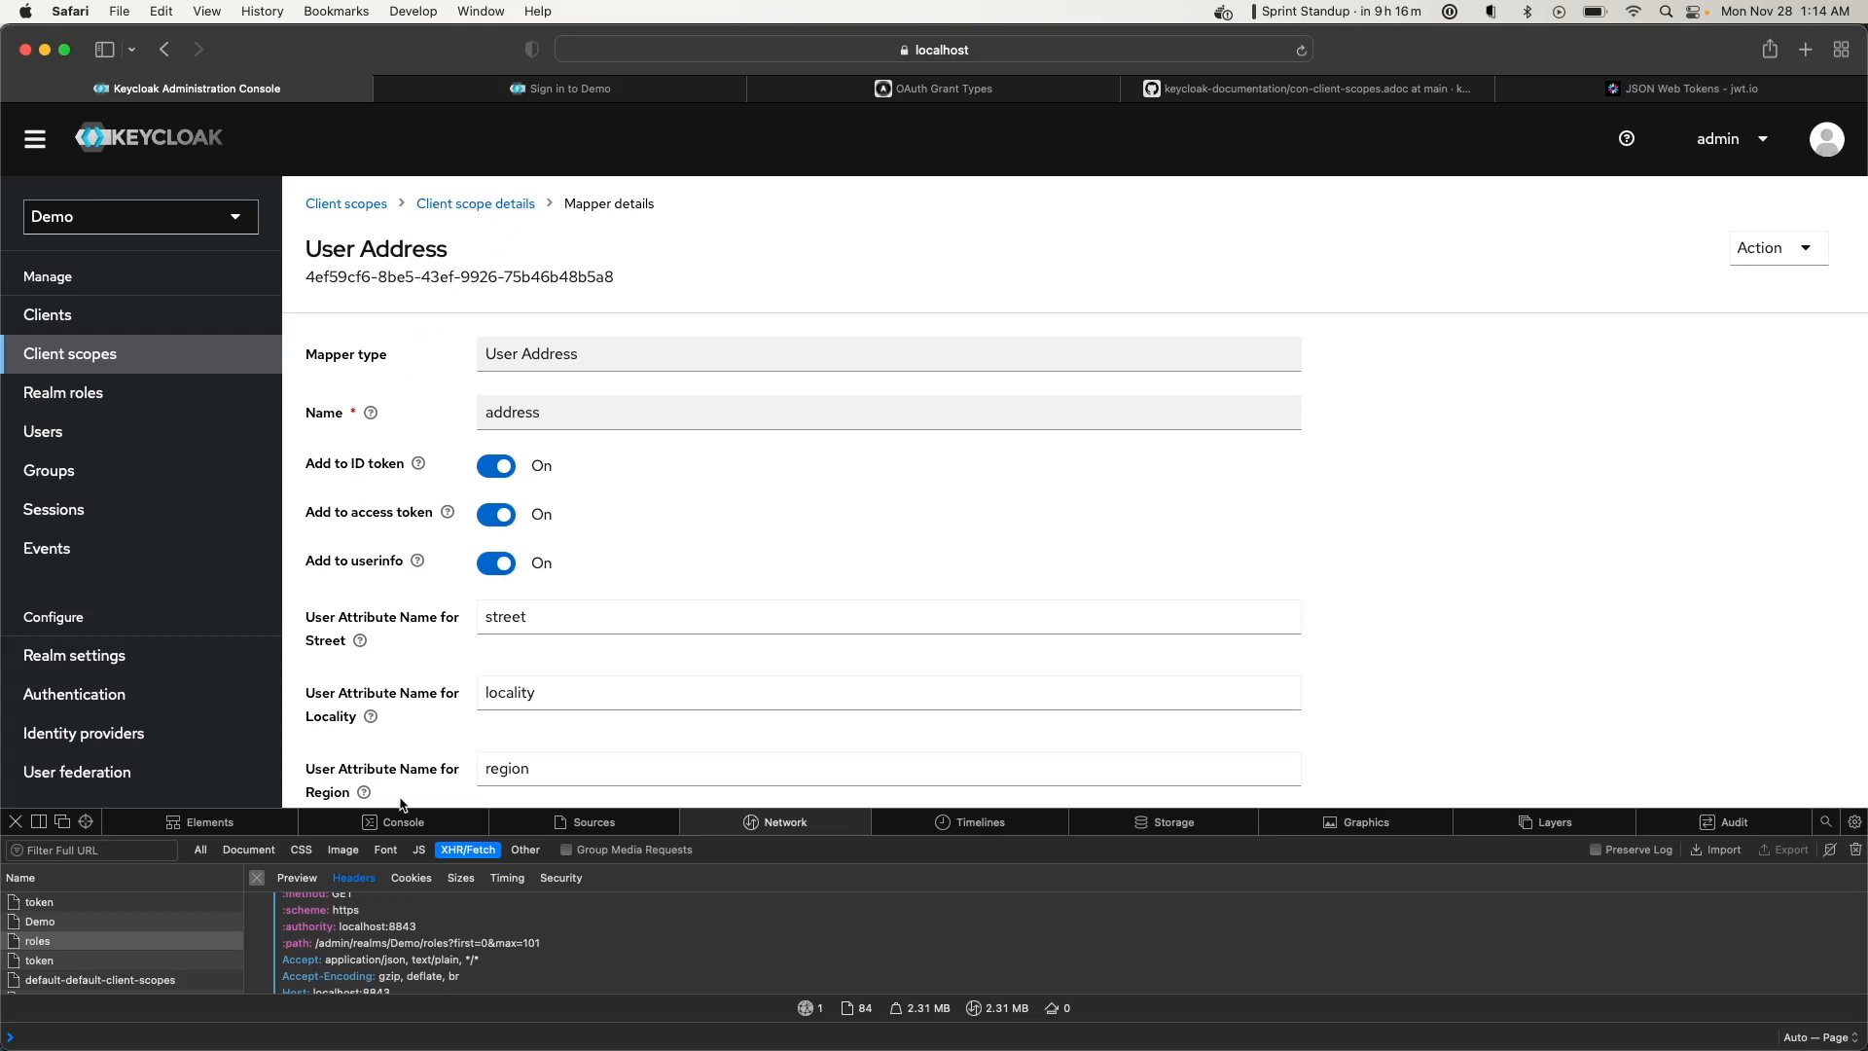
click(417, 563)
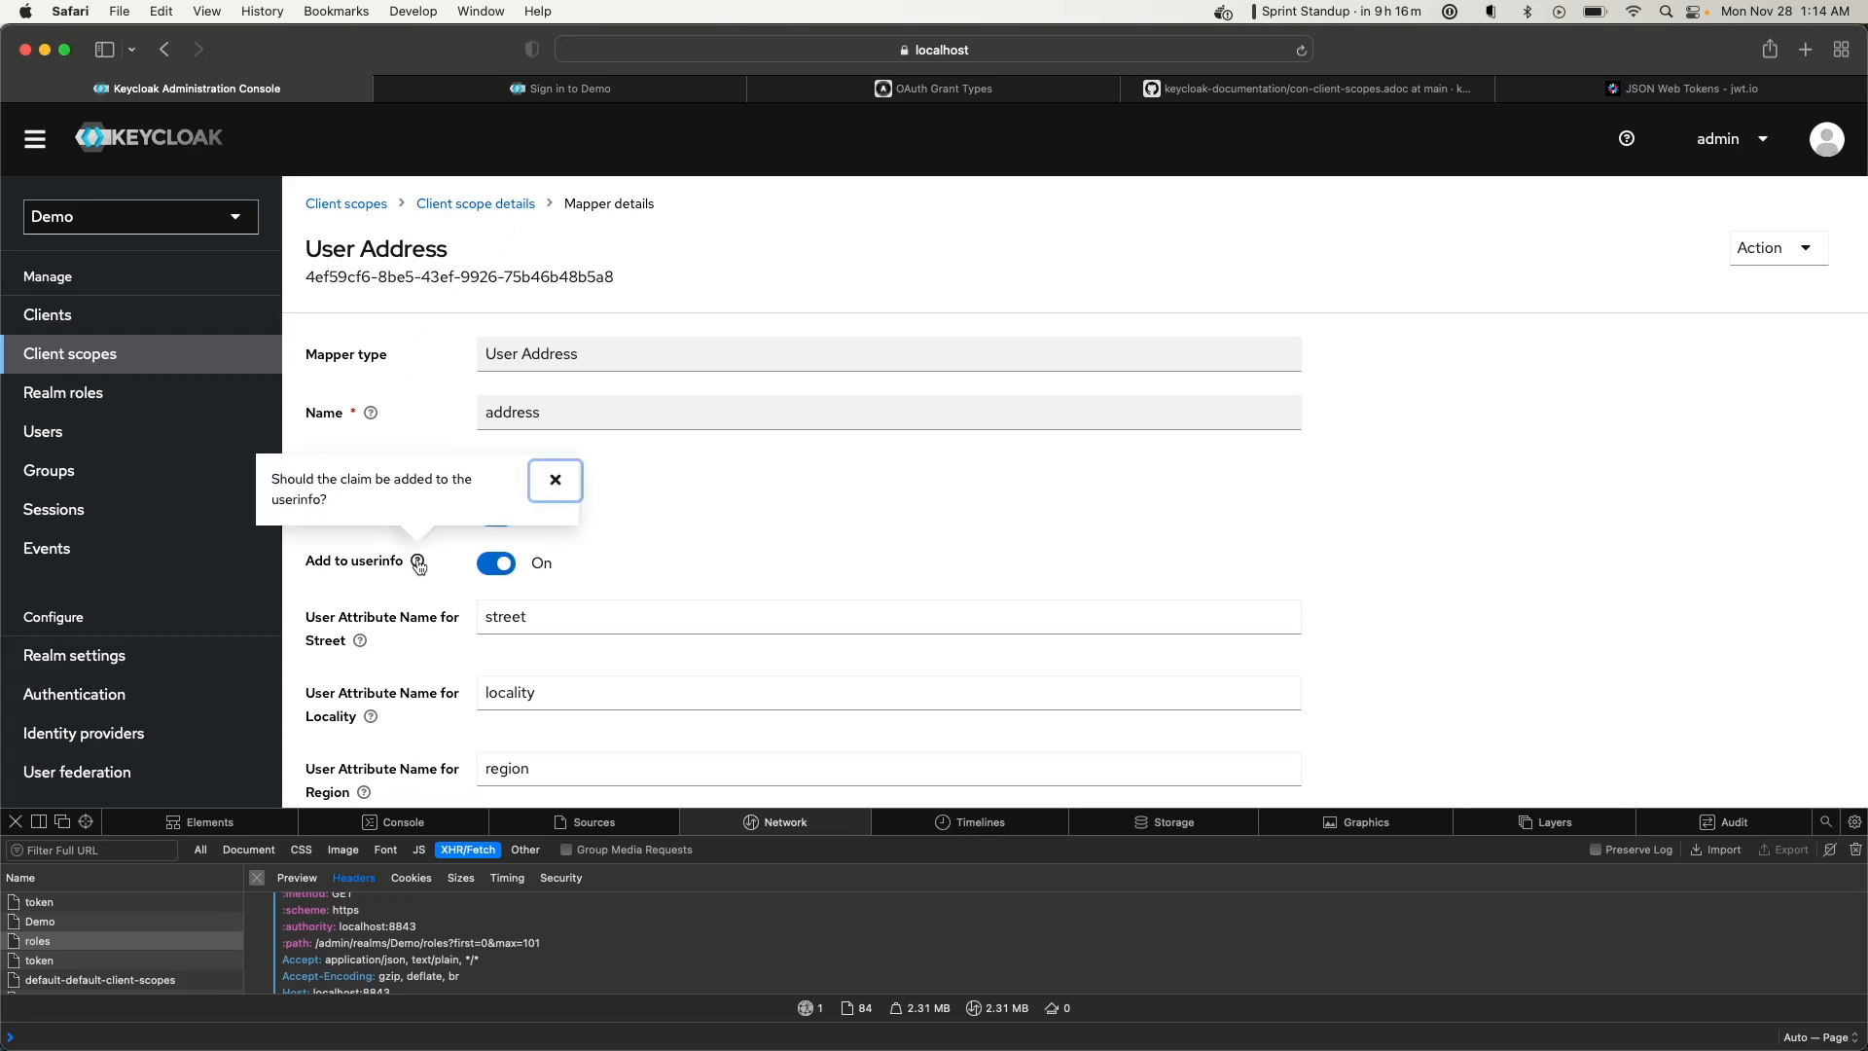
click(637, 574)
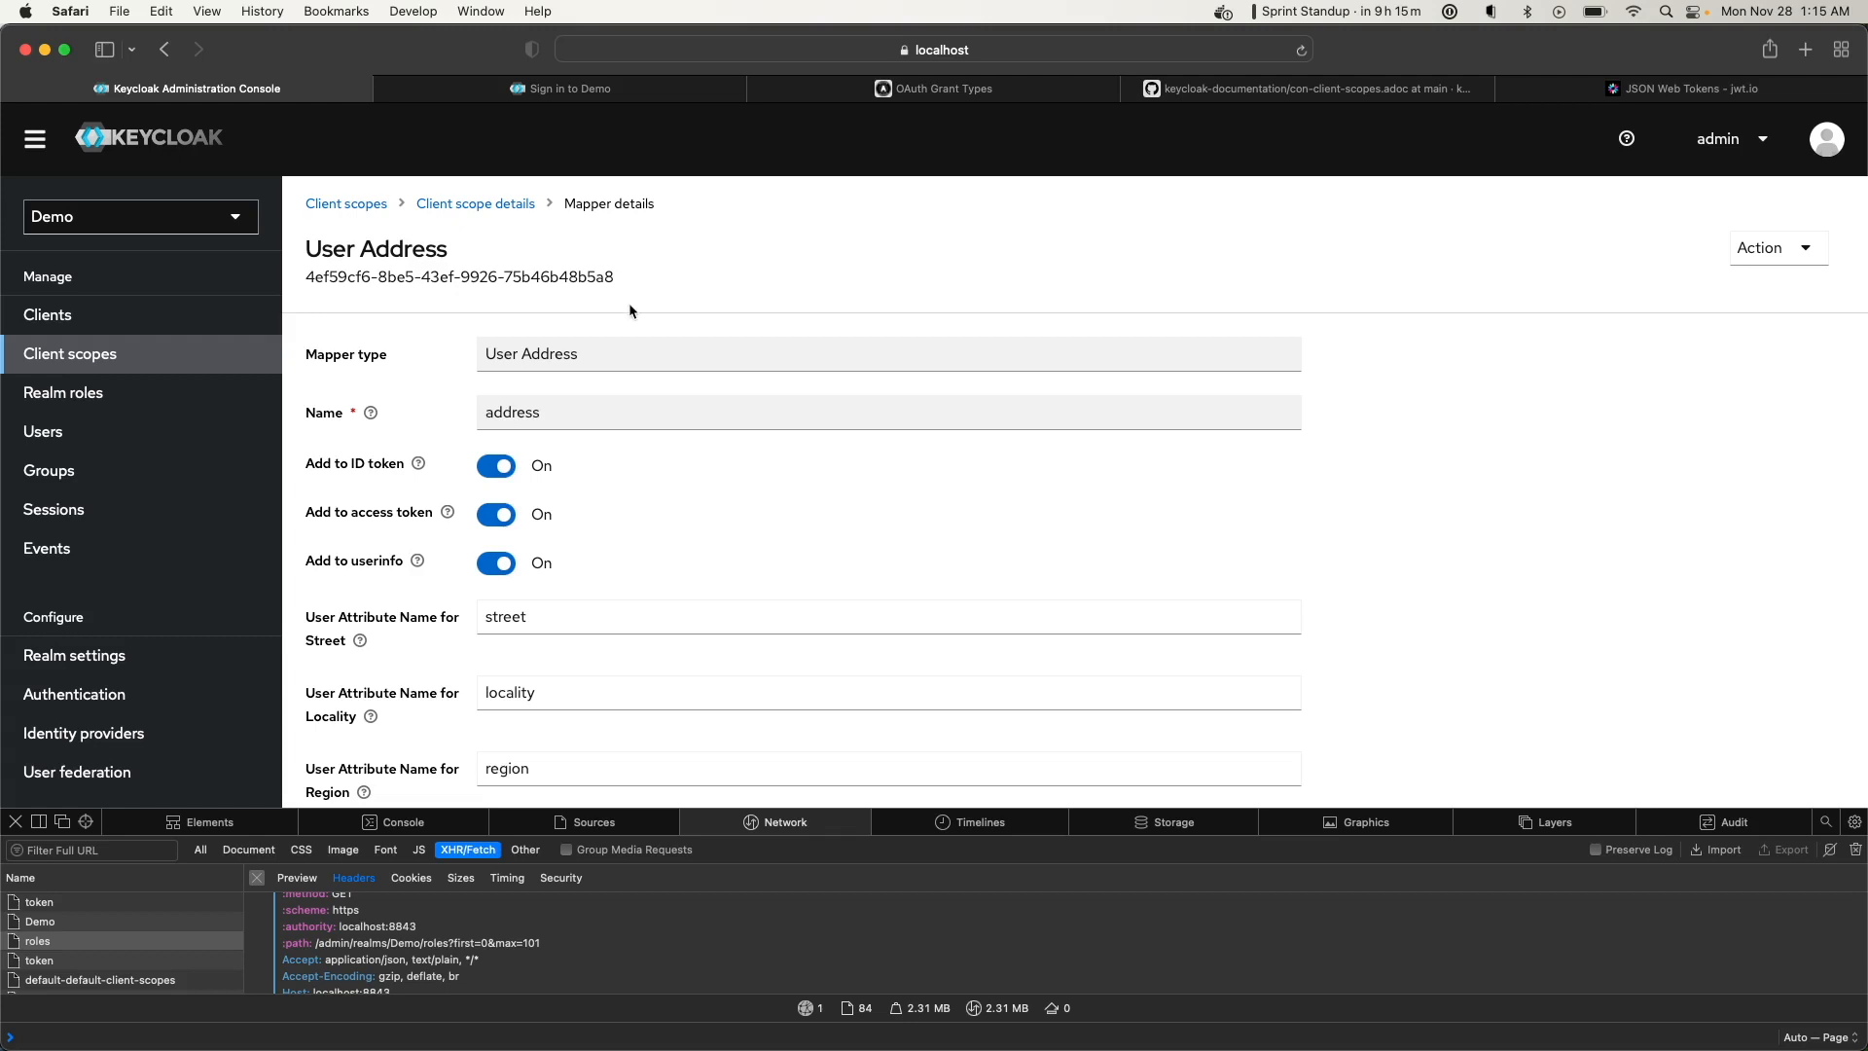
scroll(545, 543, down, 1)
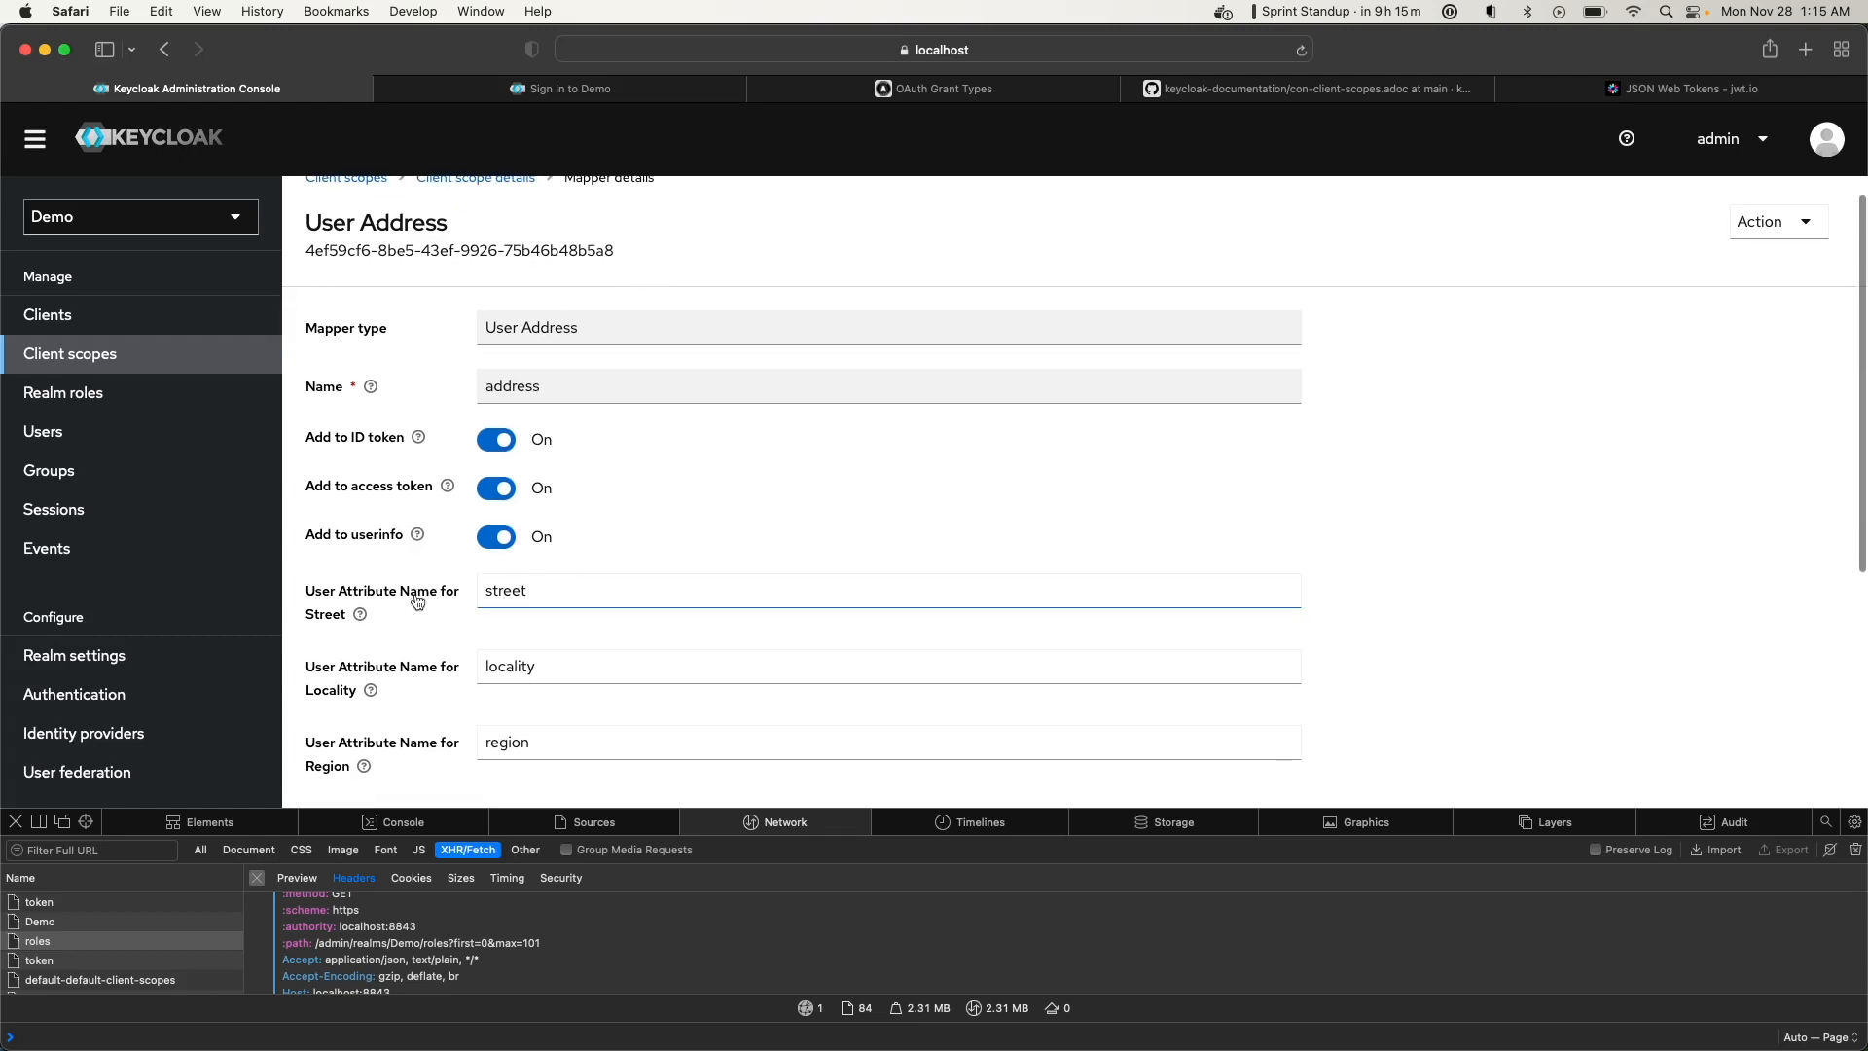
scroll(417, 601, down, 3)
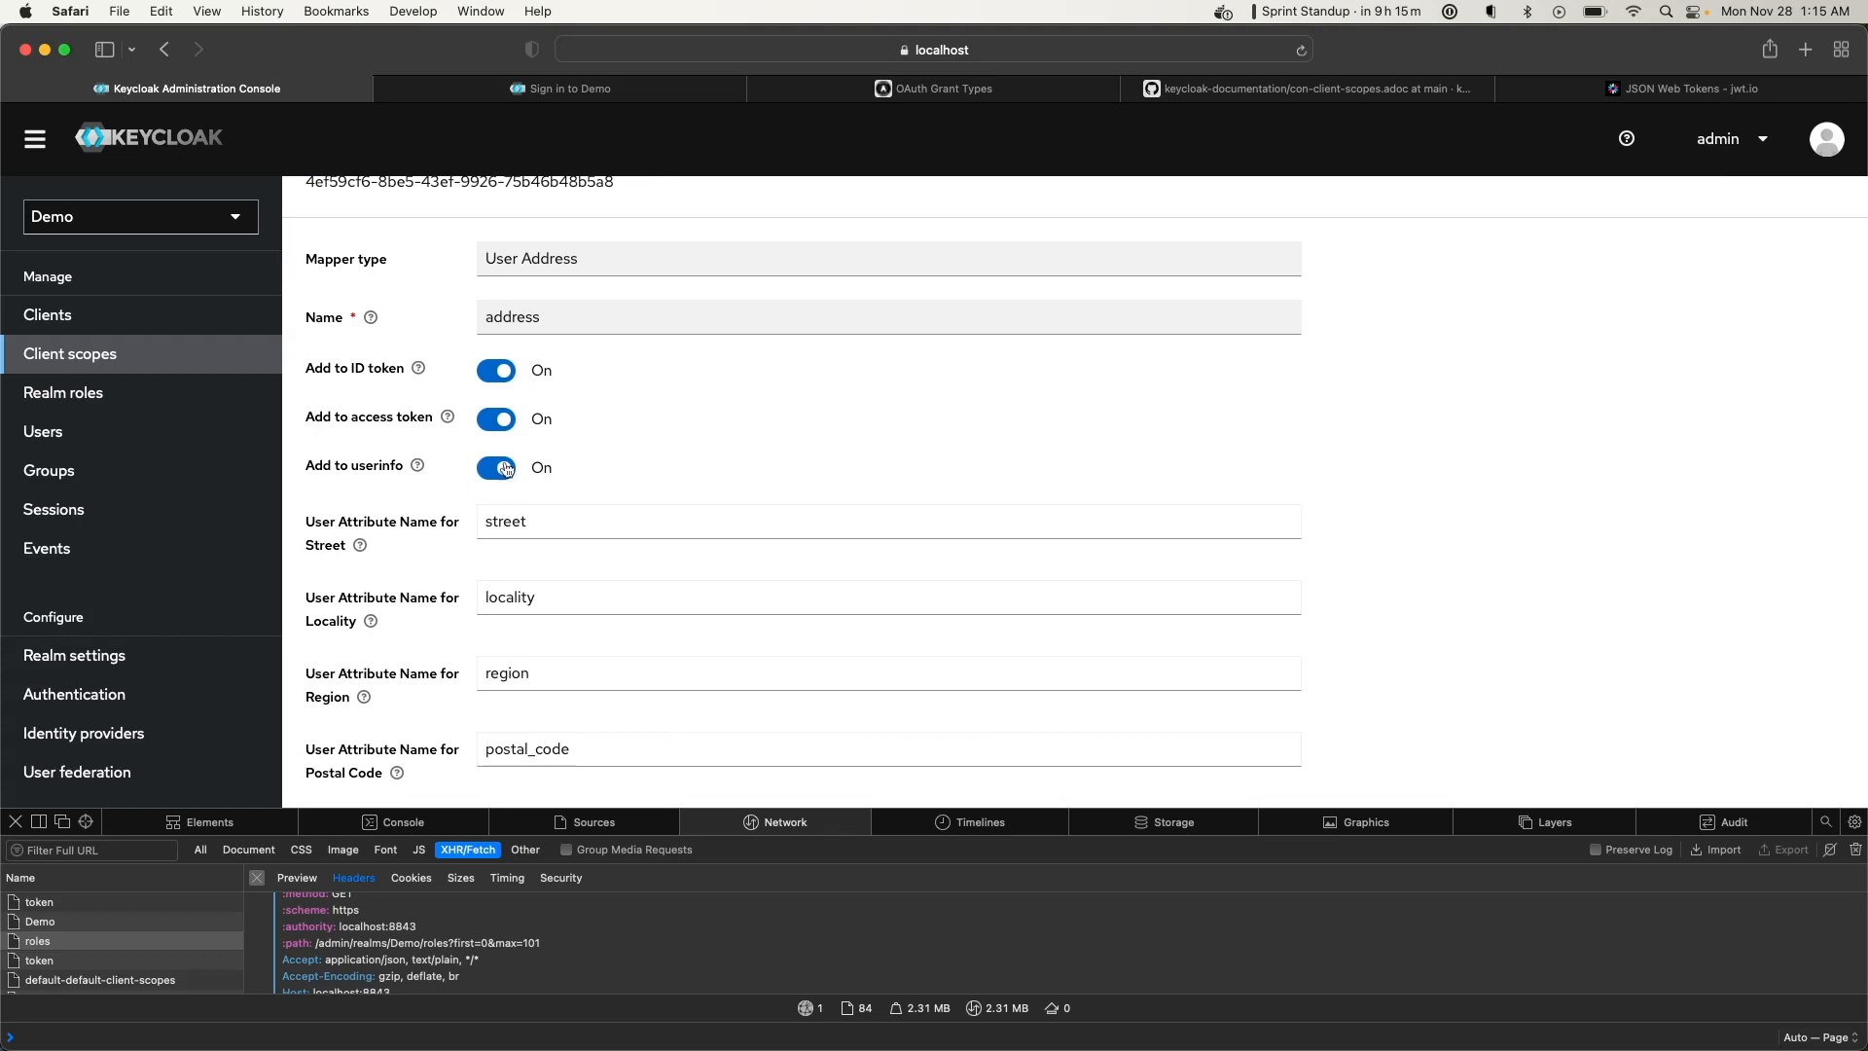
scroll(567, 435, up, 5)
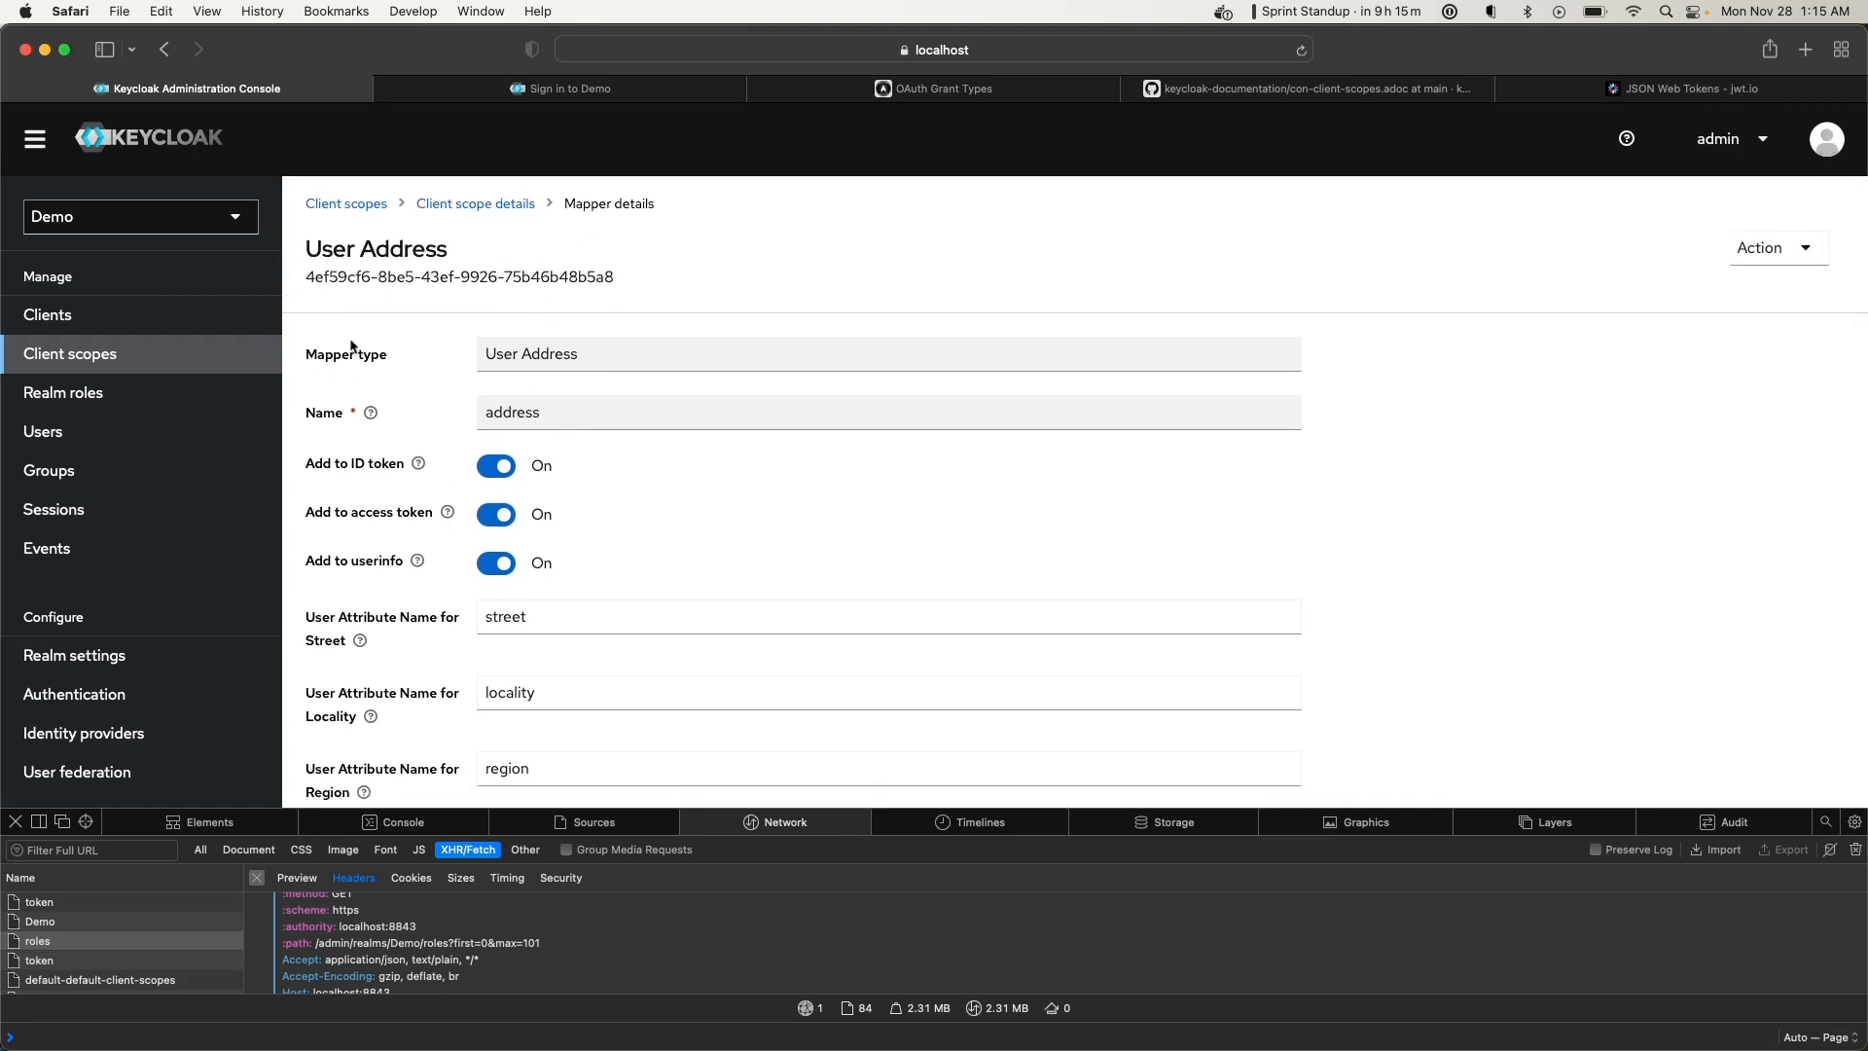
scroll(460, 613, down, 3)
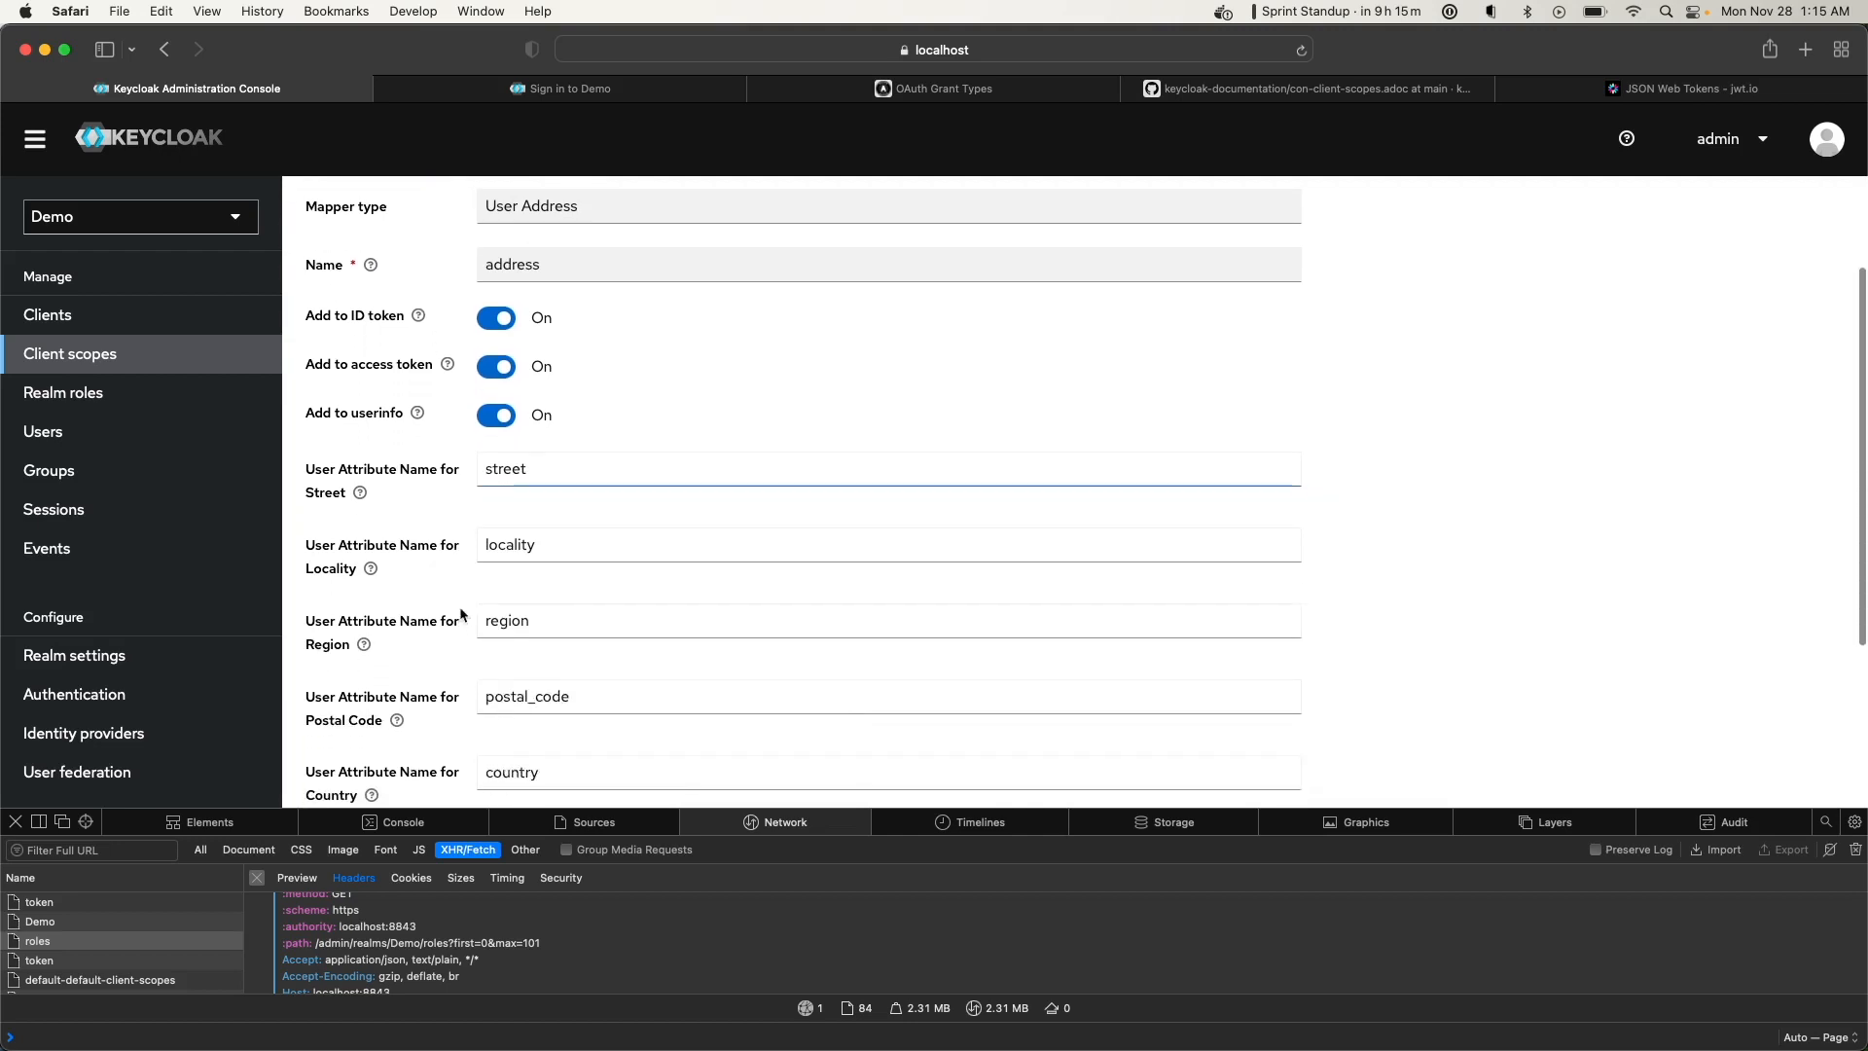
Keep the default street and locality attributes, save the mapper, and return to demoscope
click(509, 540)
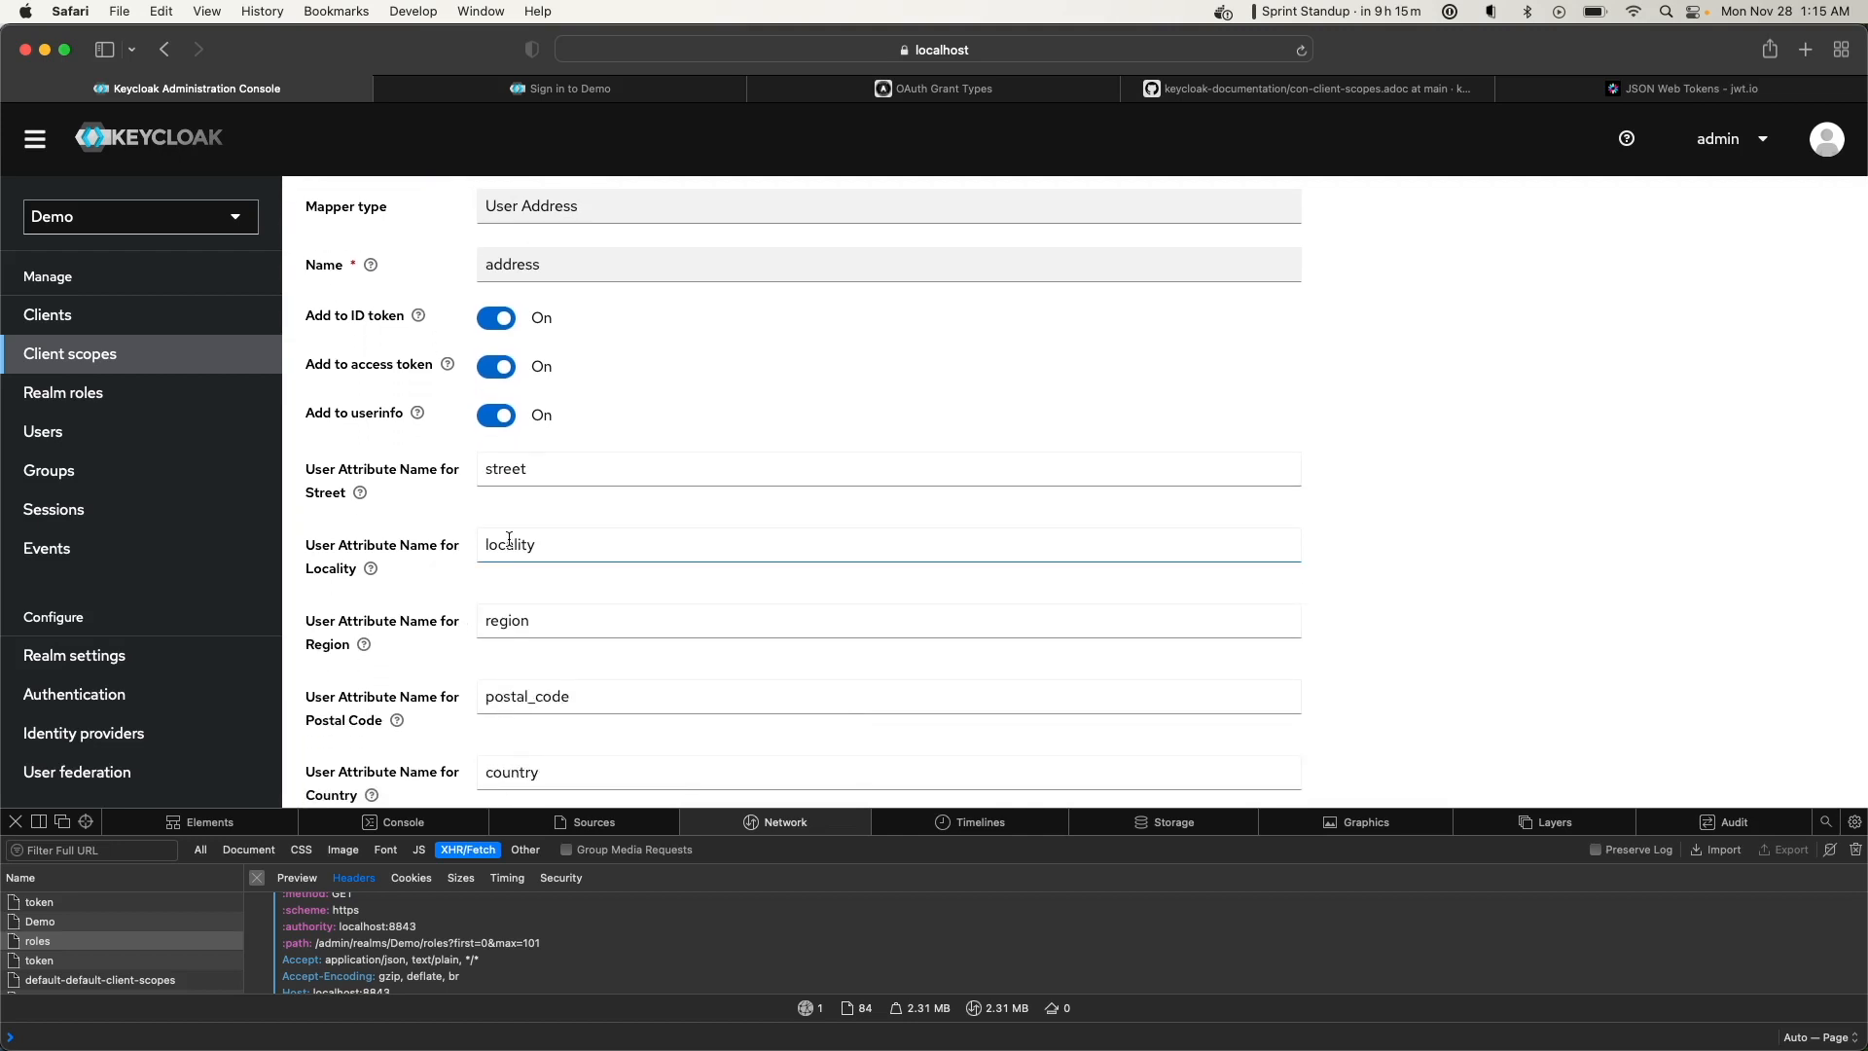
click(543, 500)
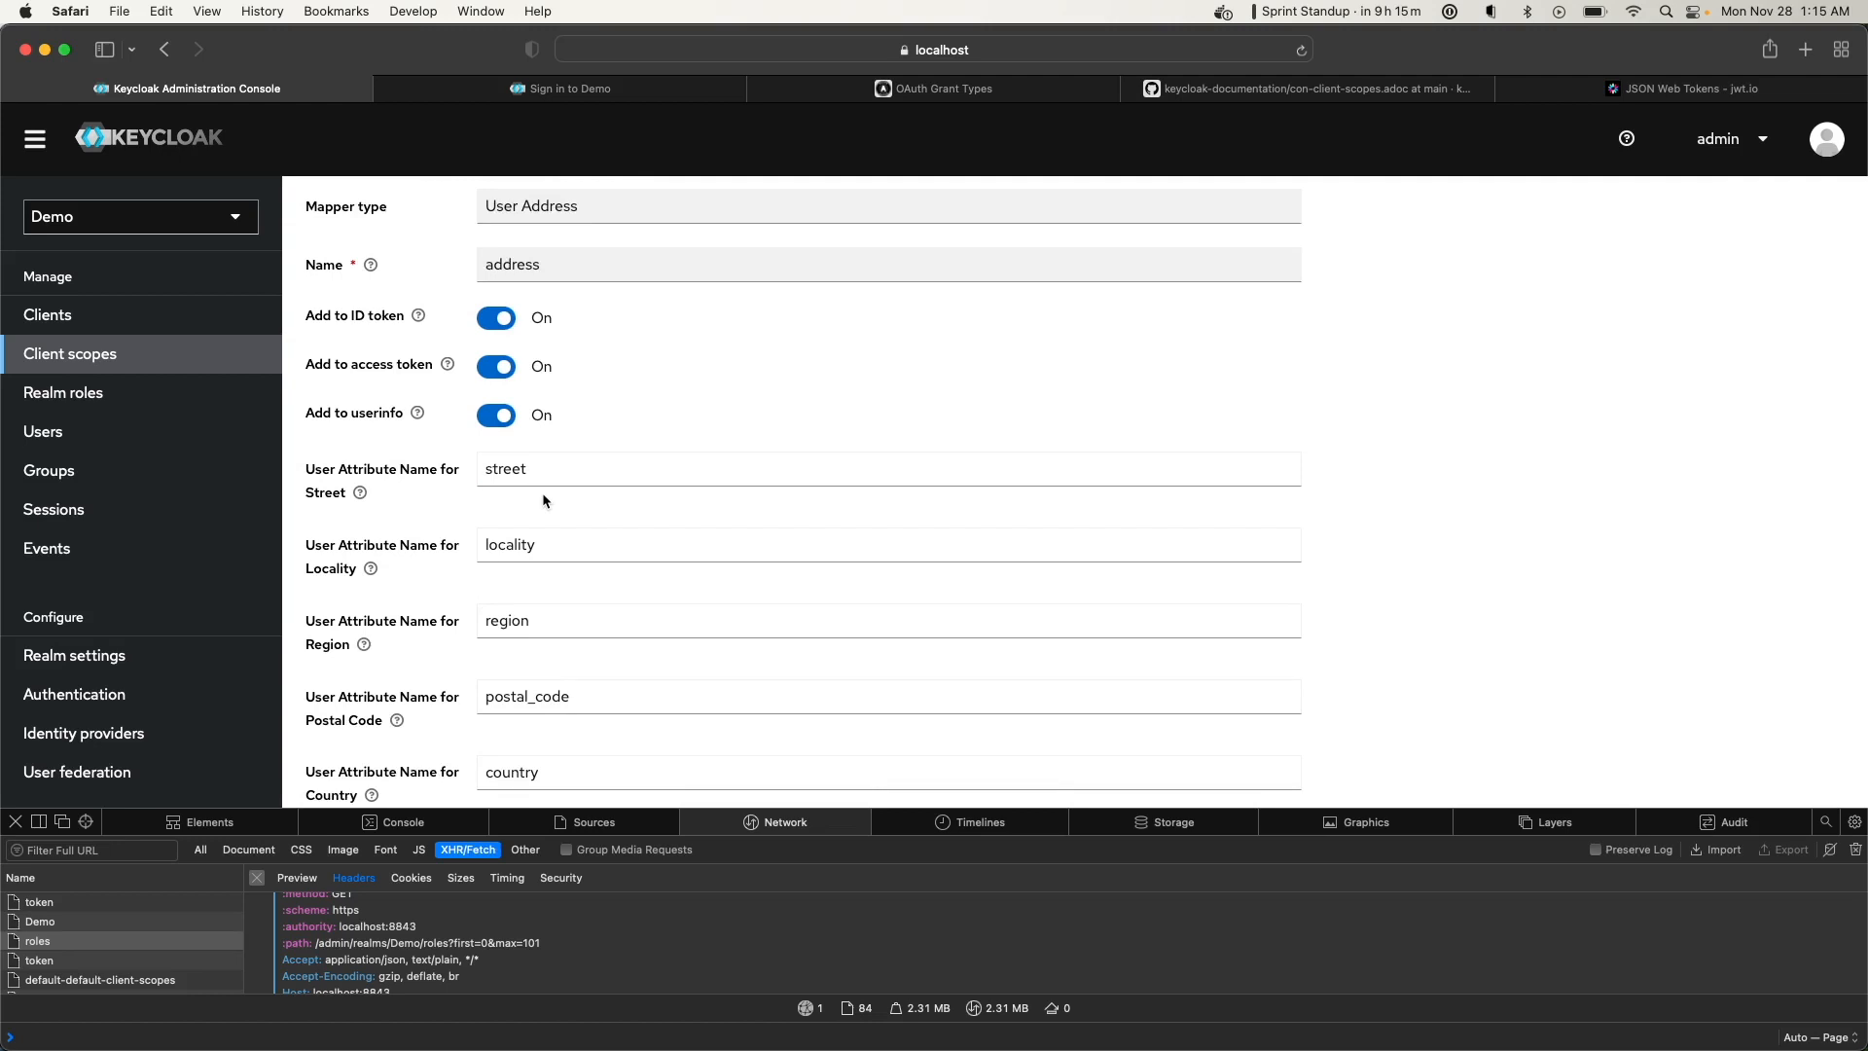
click(479, 465)
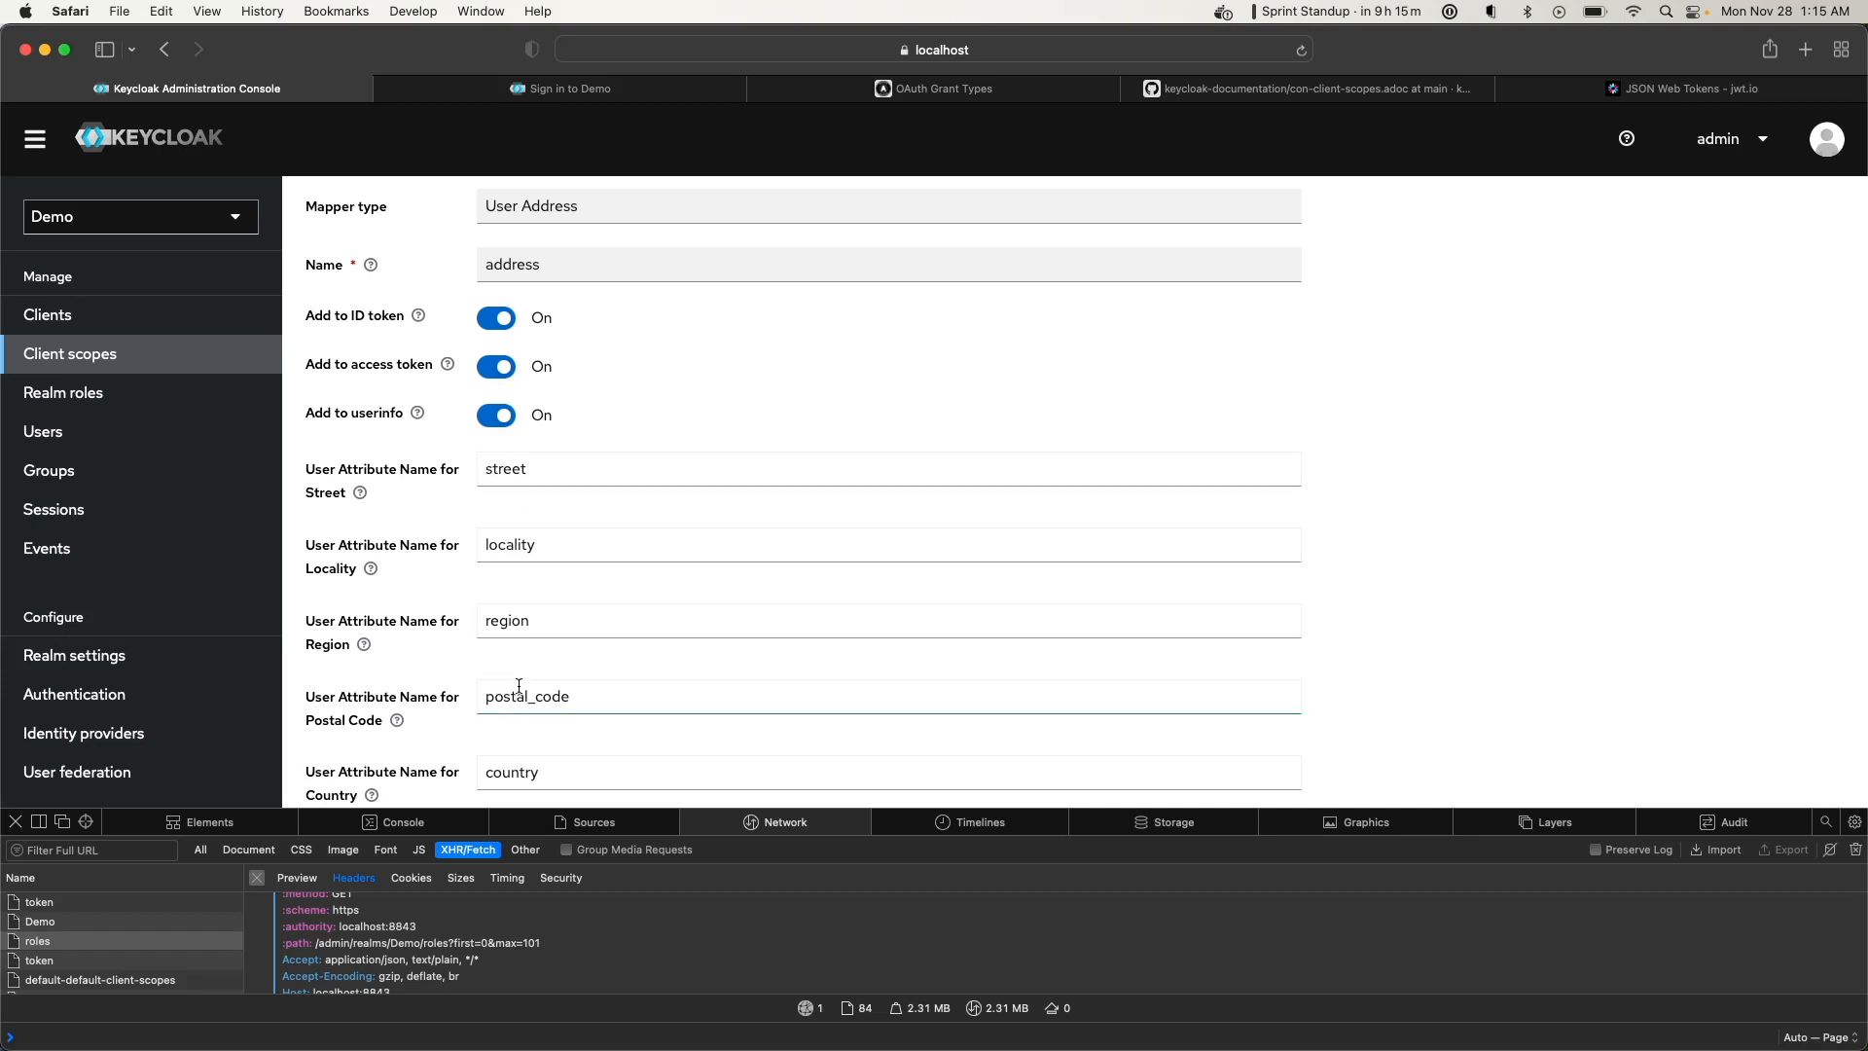
scroll(518, 685, down, 5)
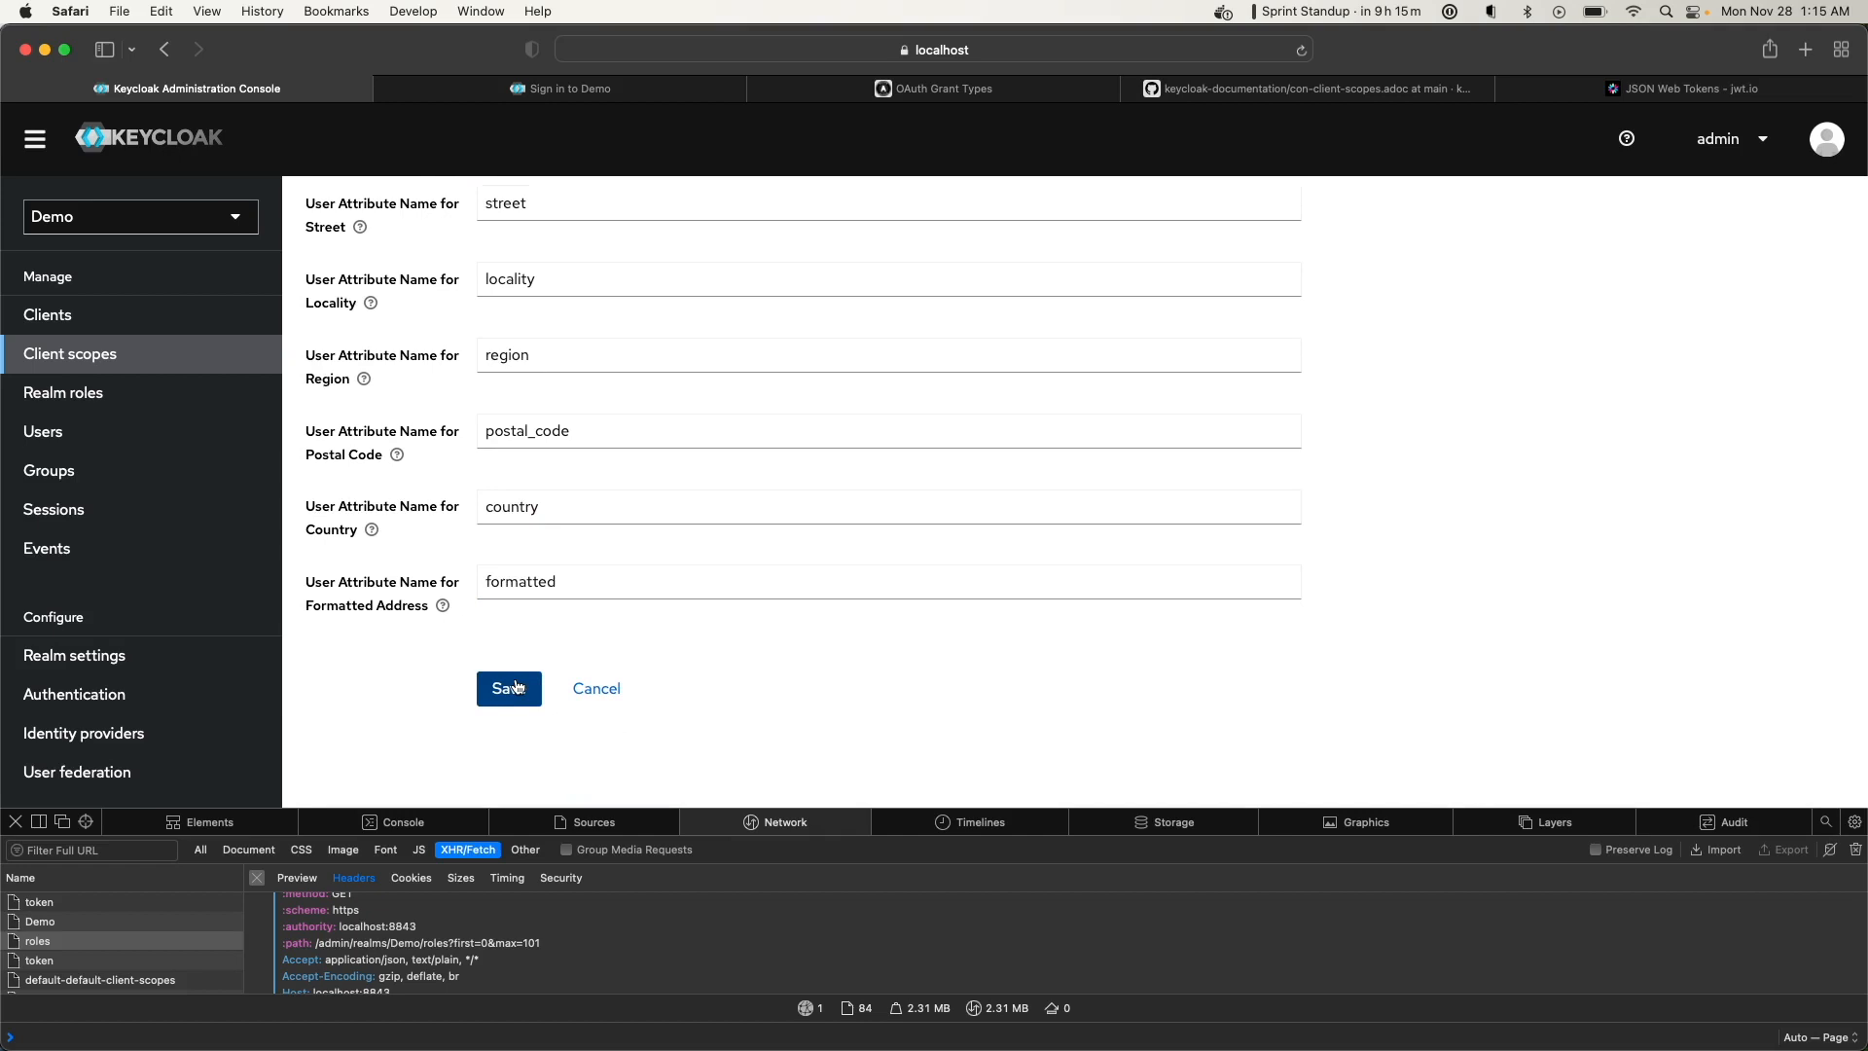
click(517, 687)
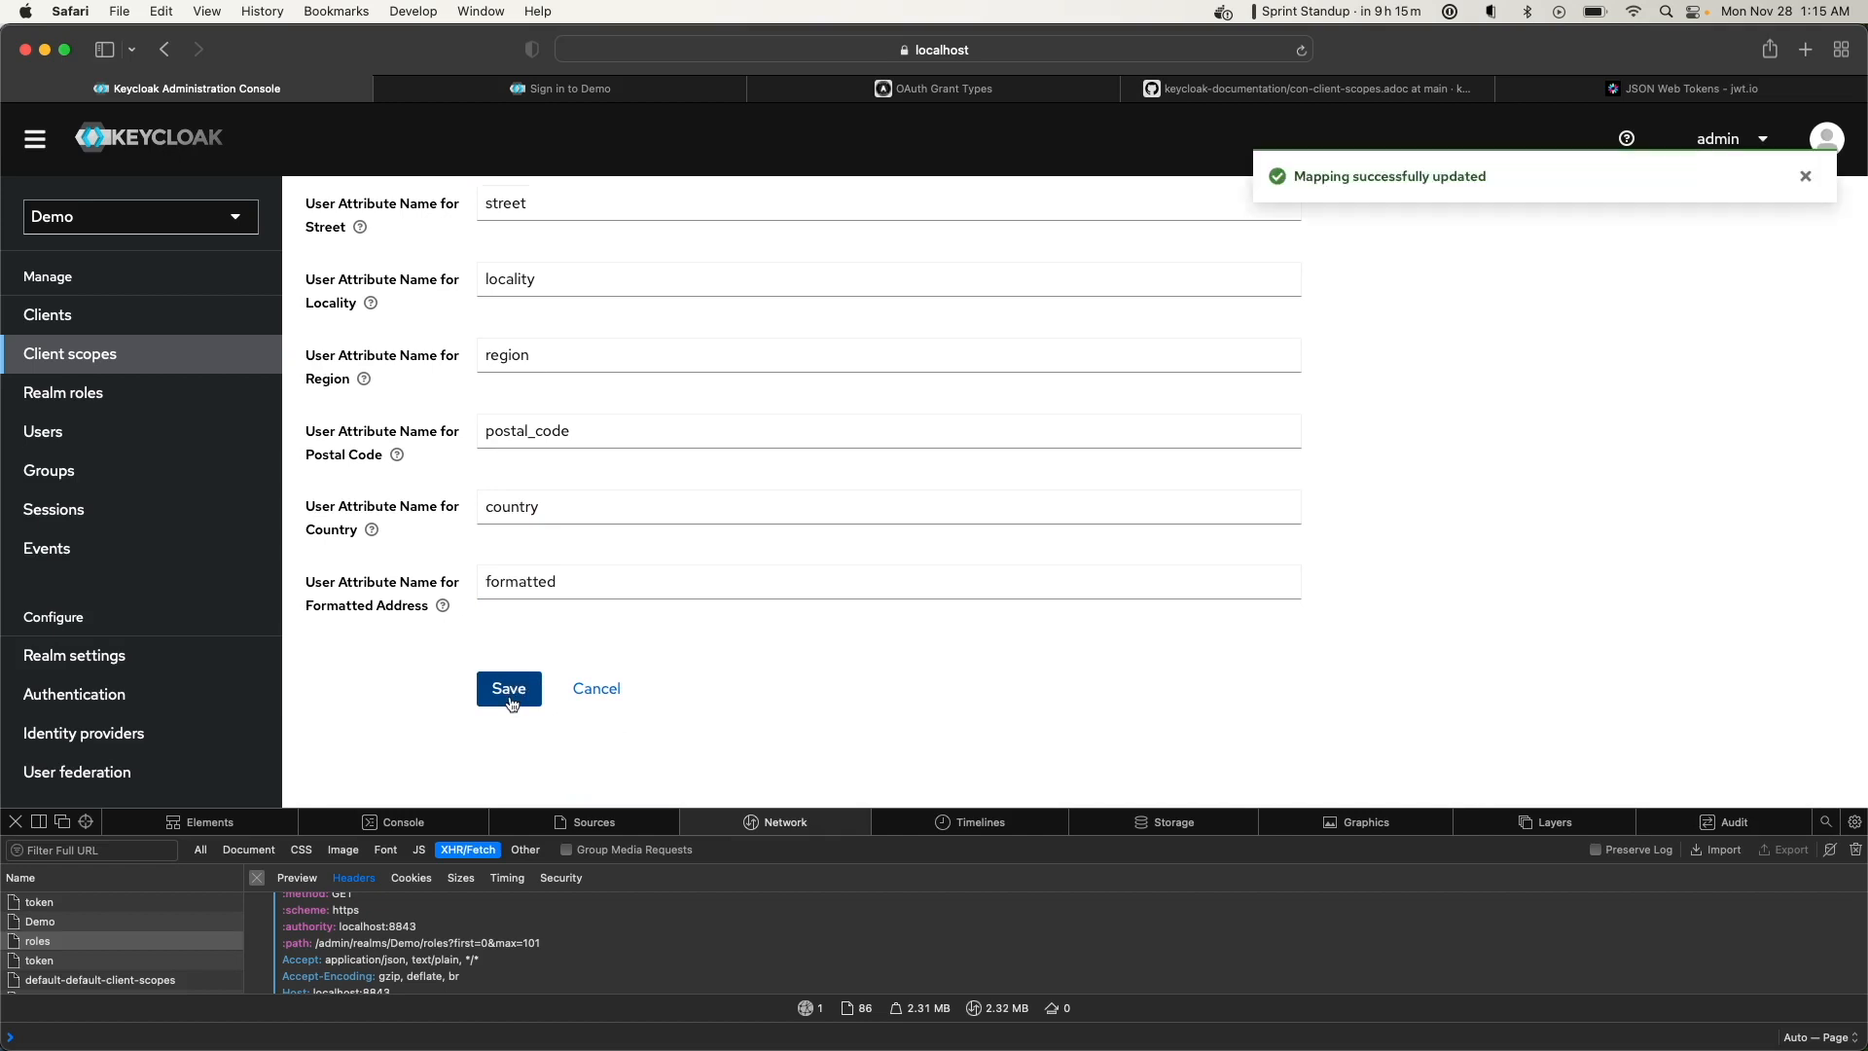
scroll(525, 652, up, 5)
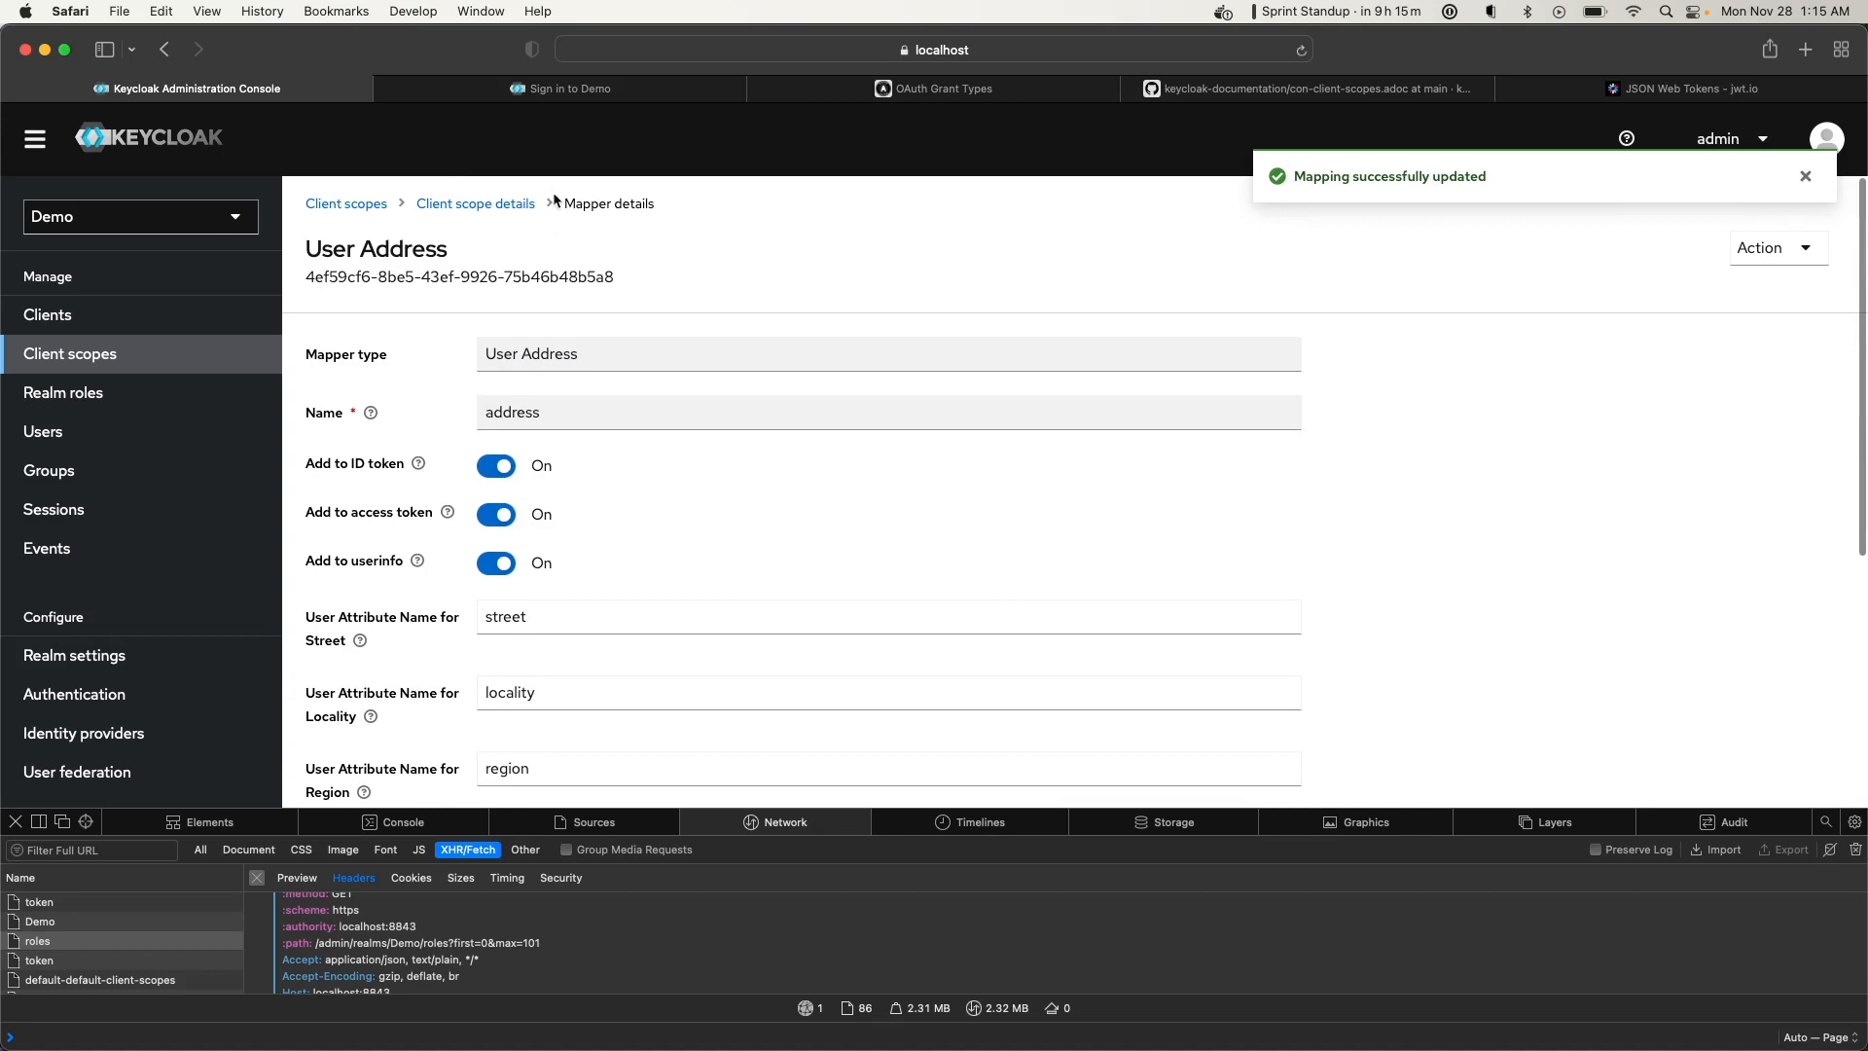
click(503, 202)
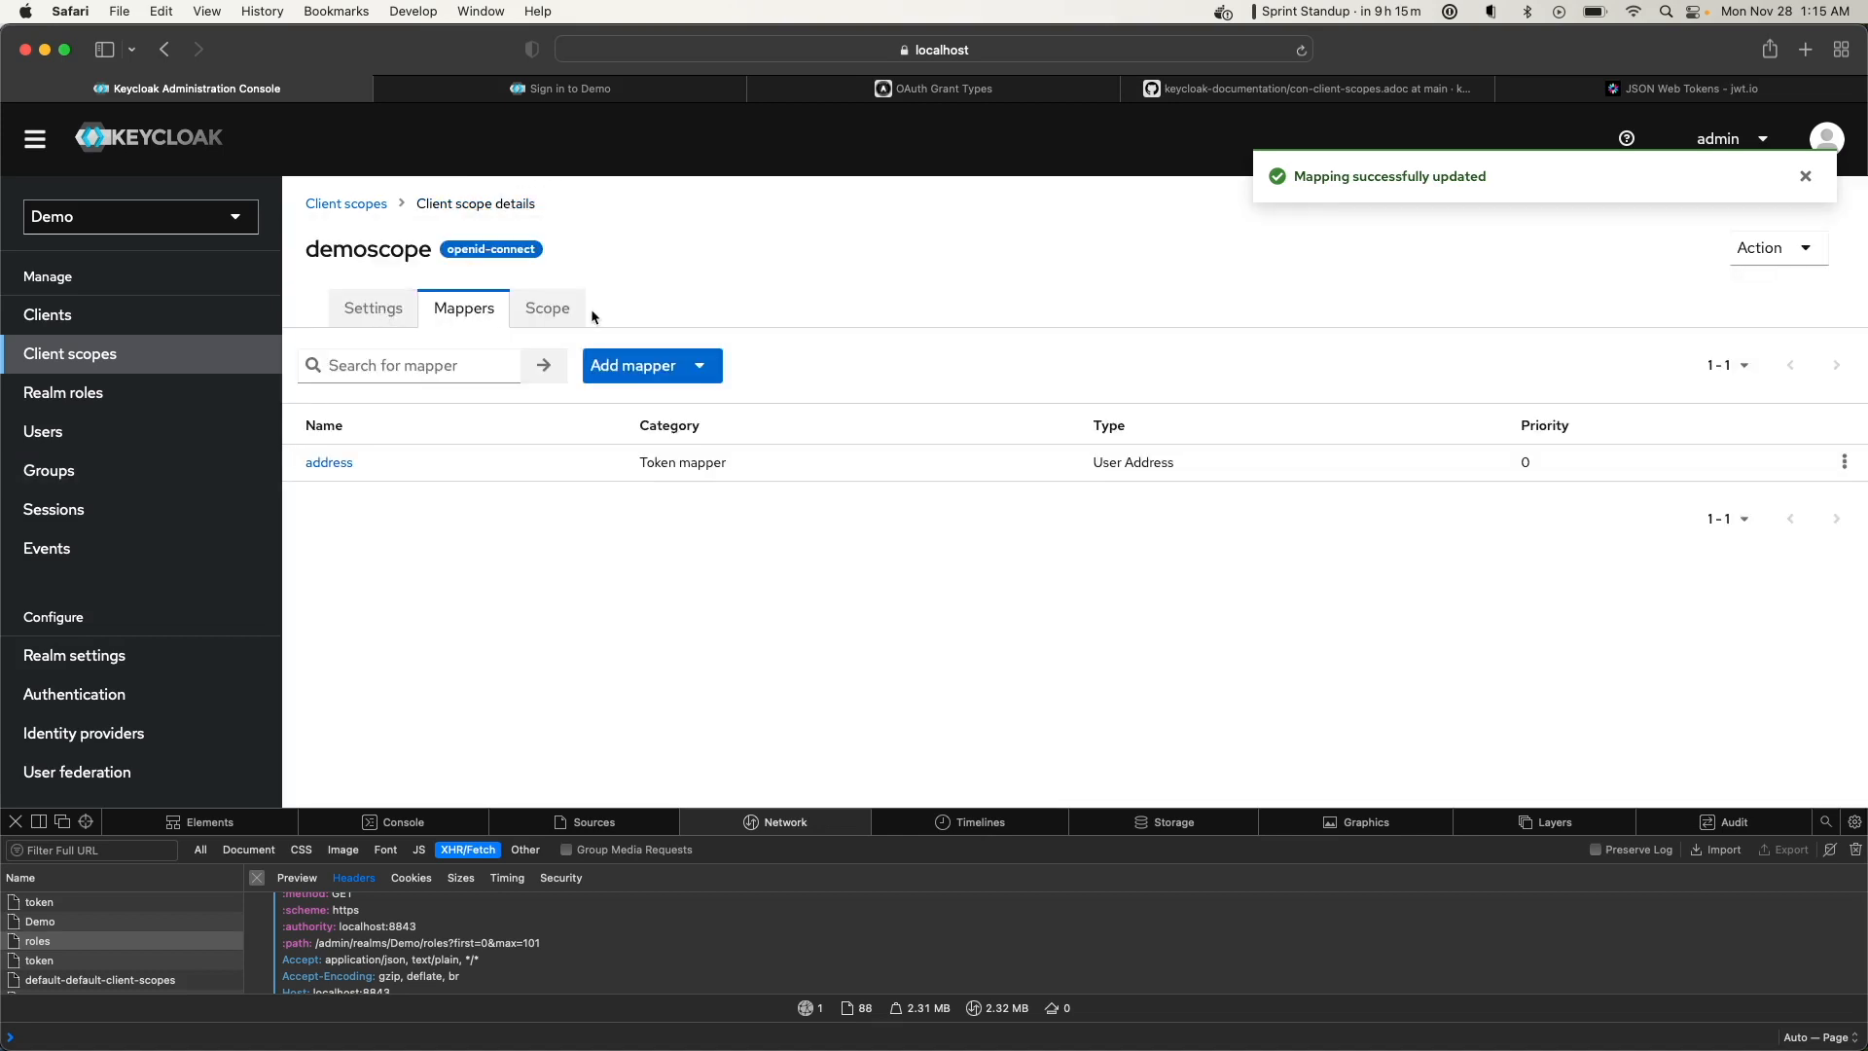
Confirm demoscope's Scope tab has no roles, then view its Default-type settings
click(559, 313)
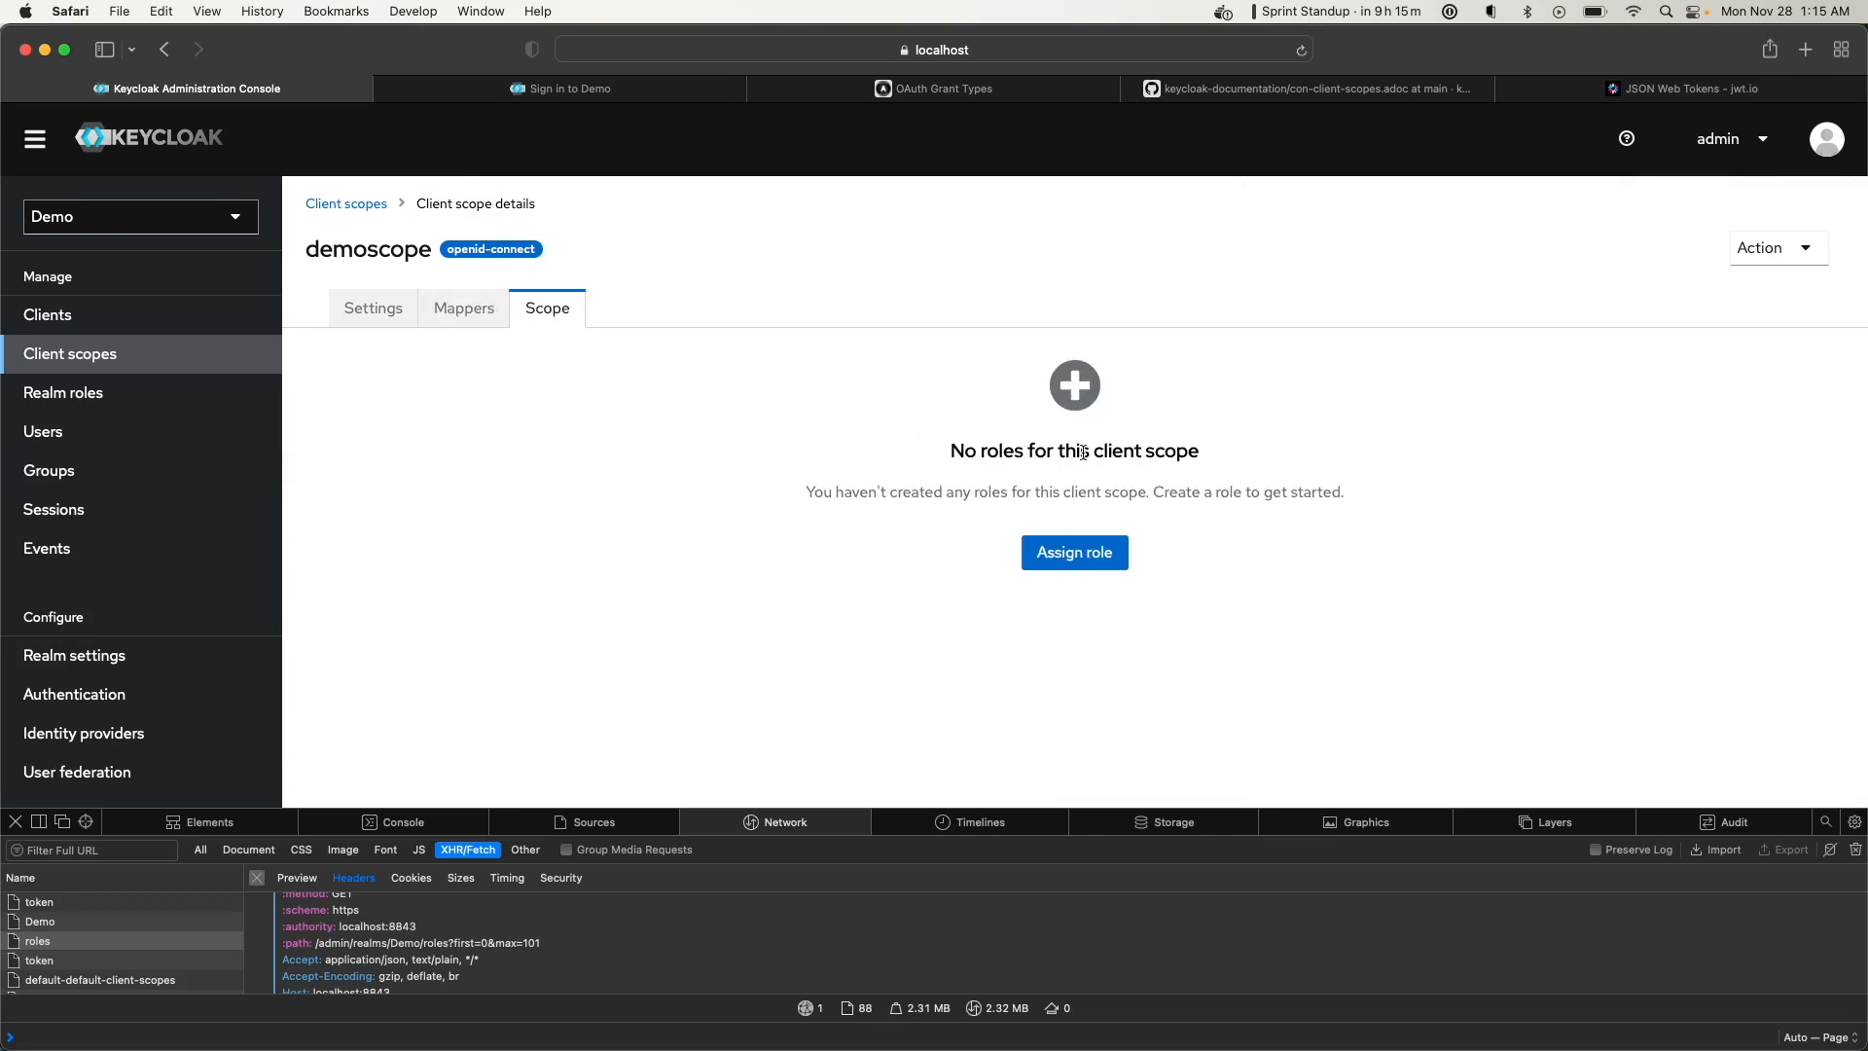
click(449, 322)
click(518, 319)
click(374, 319)
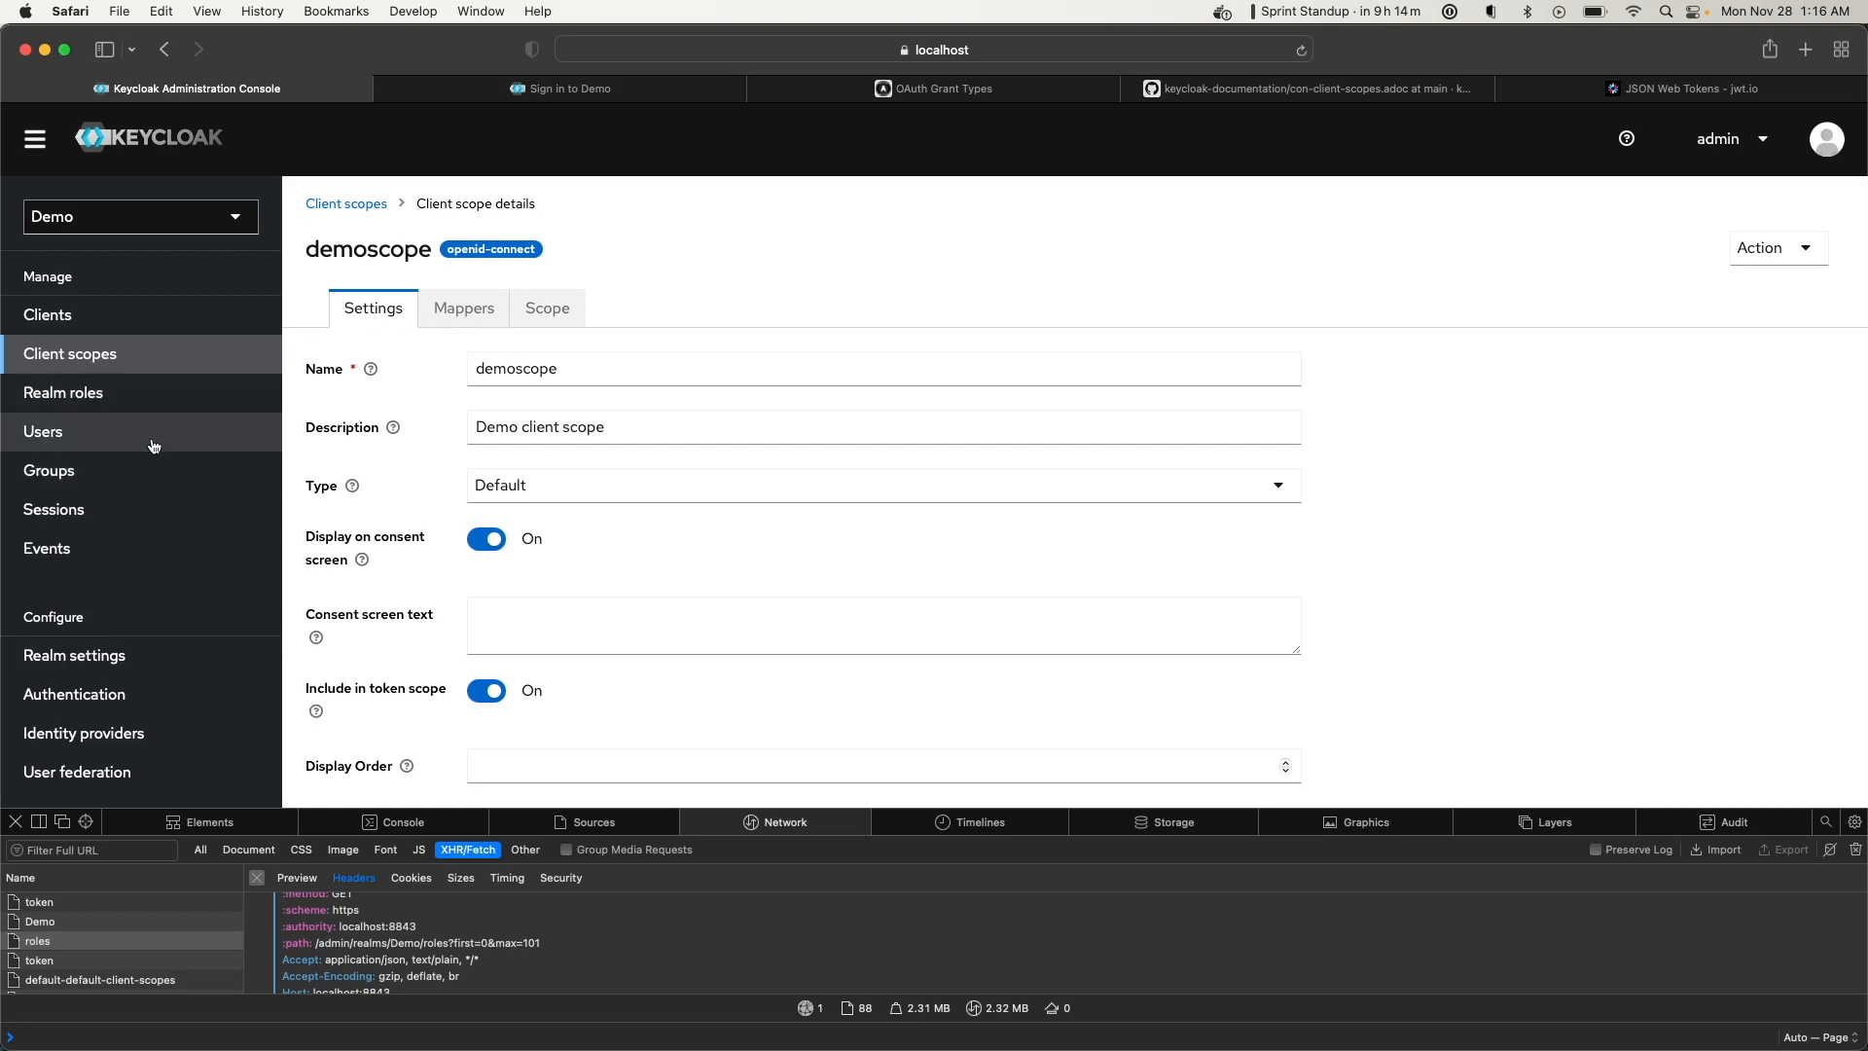
Glance at Realm roles, then open the Demo realm's Users list, which shows no users yet
click(138, 404)
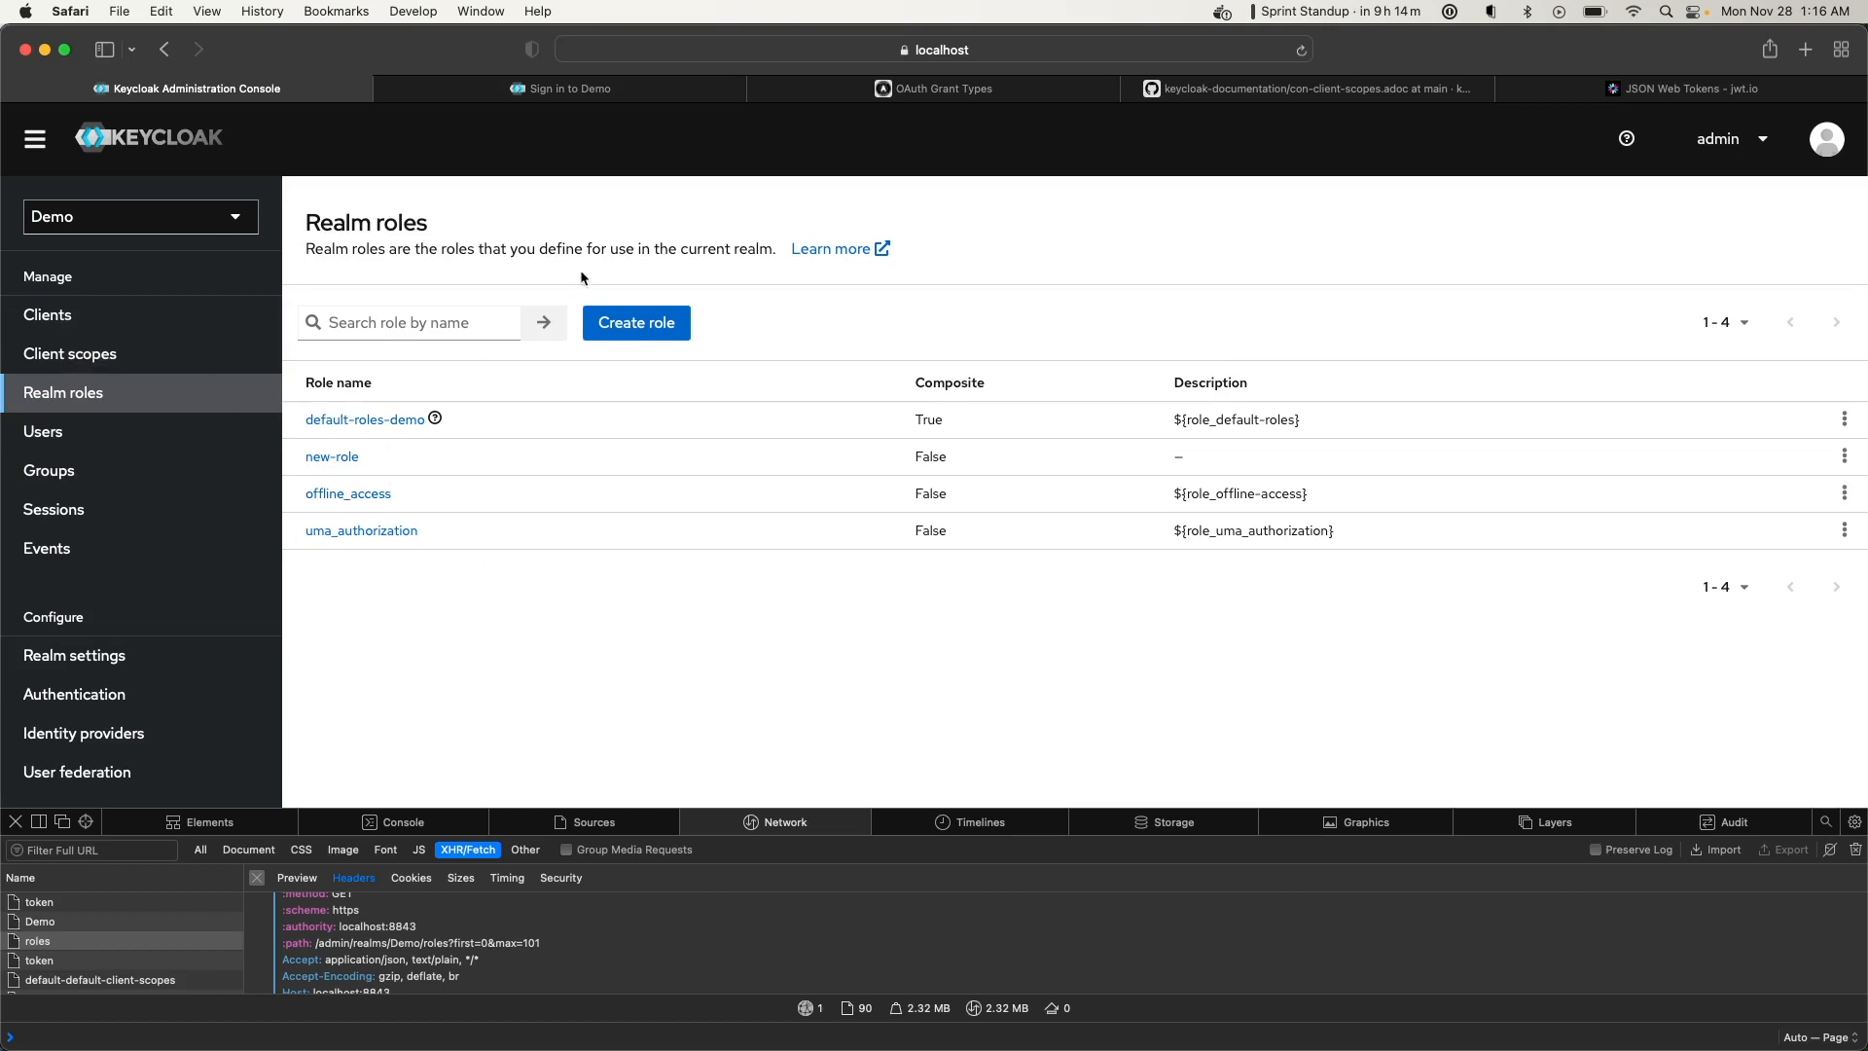
click(78, 424)
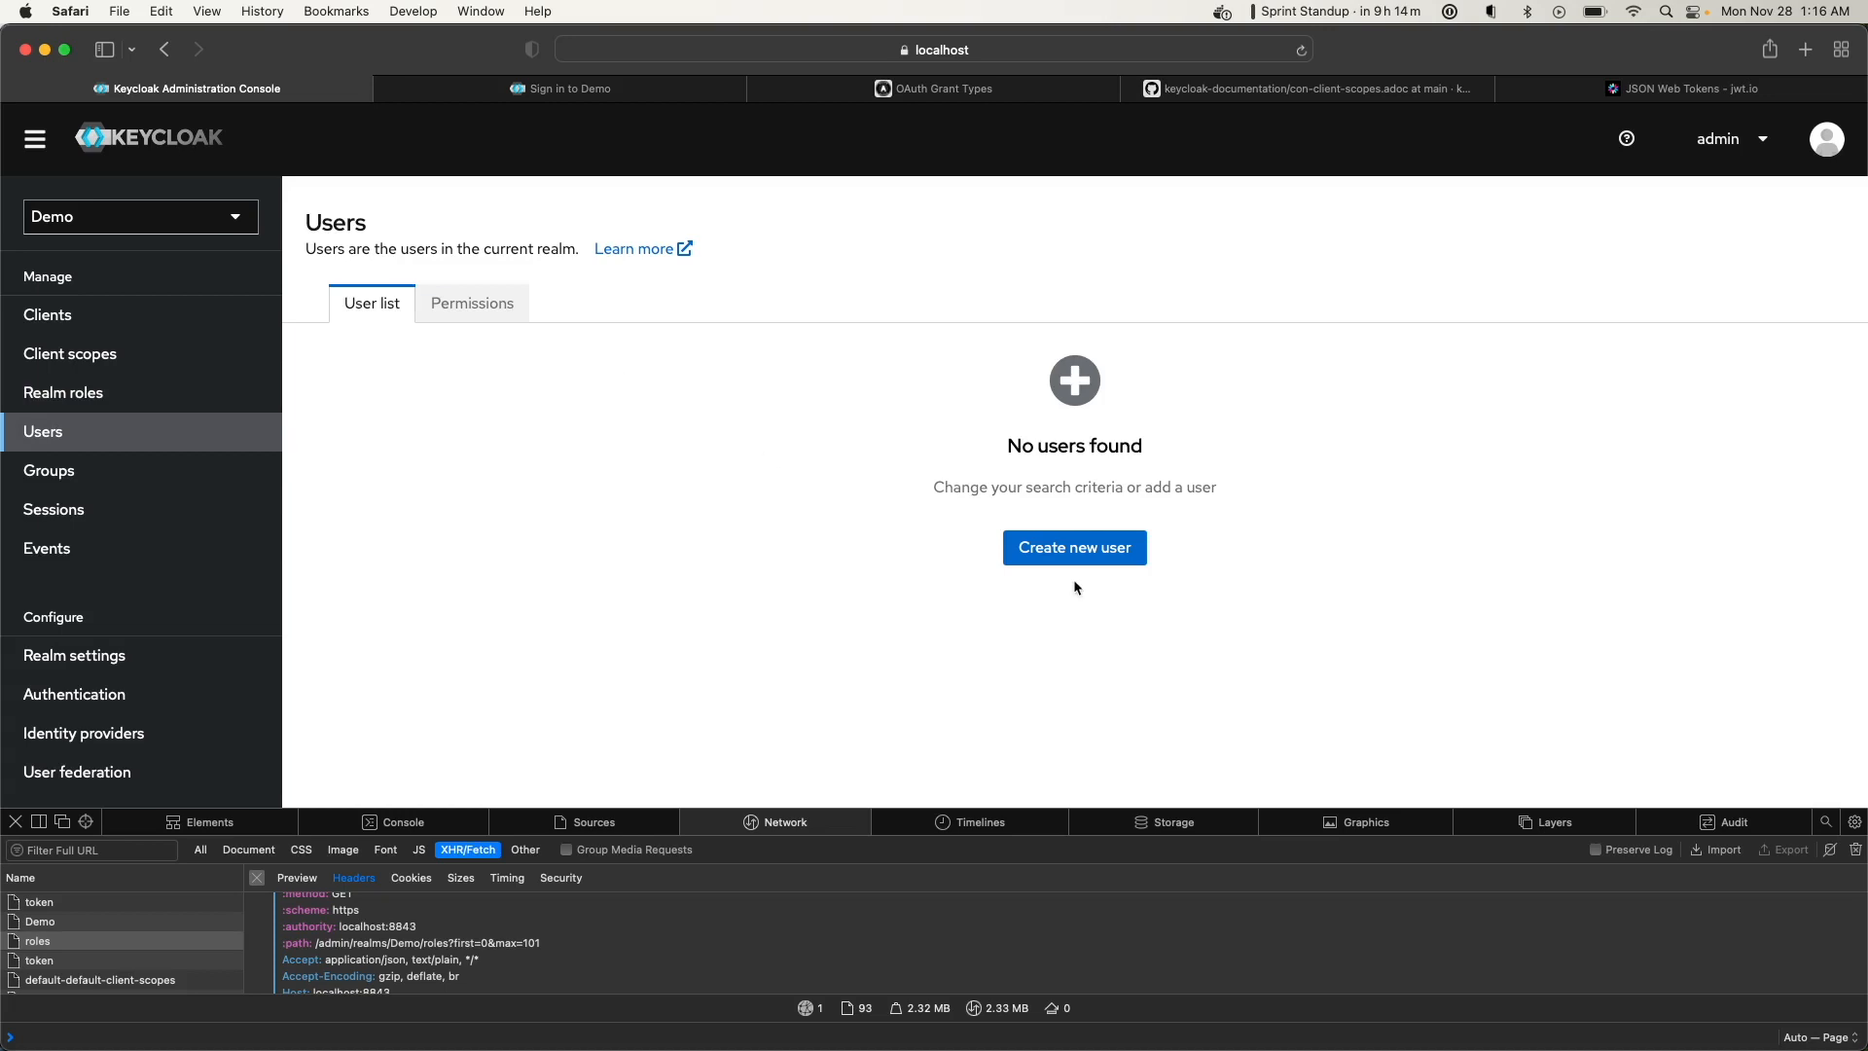
click(86, 331)
click(1216, 458)
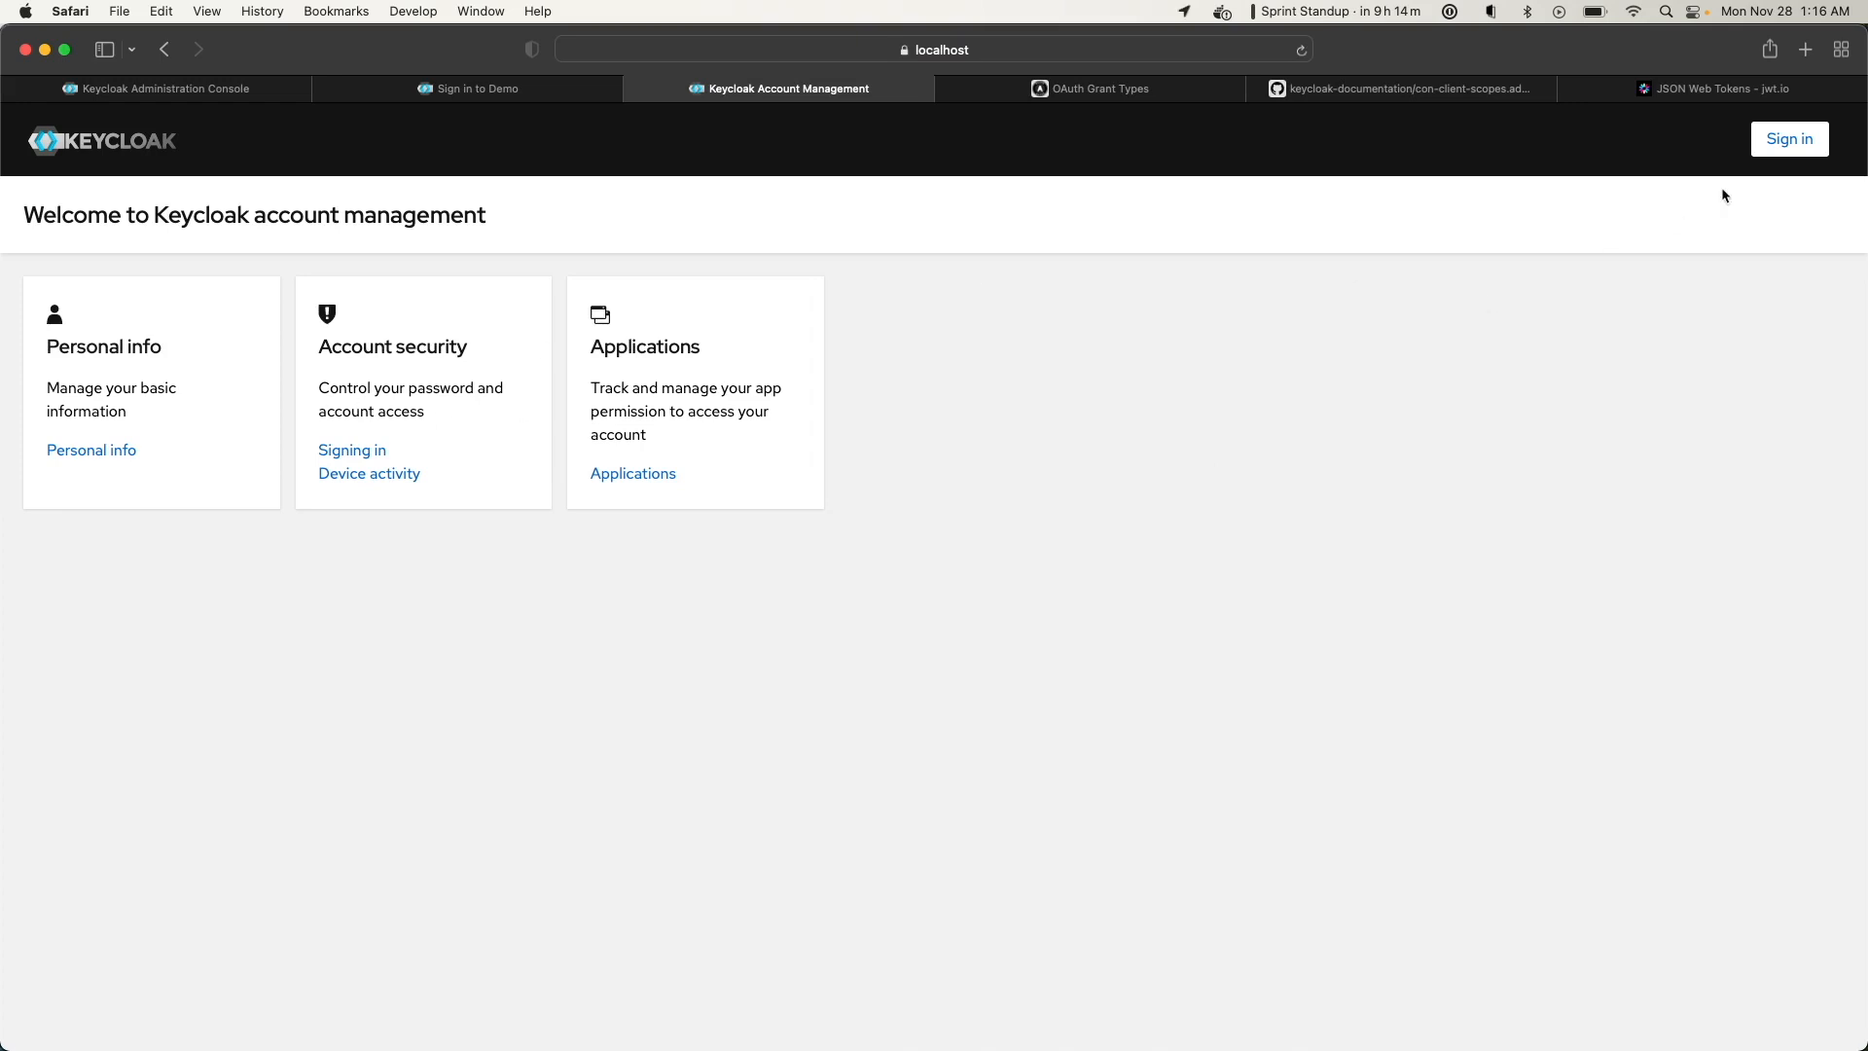
click(1788, 139)
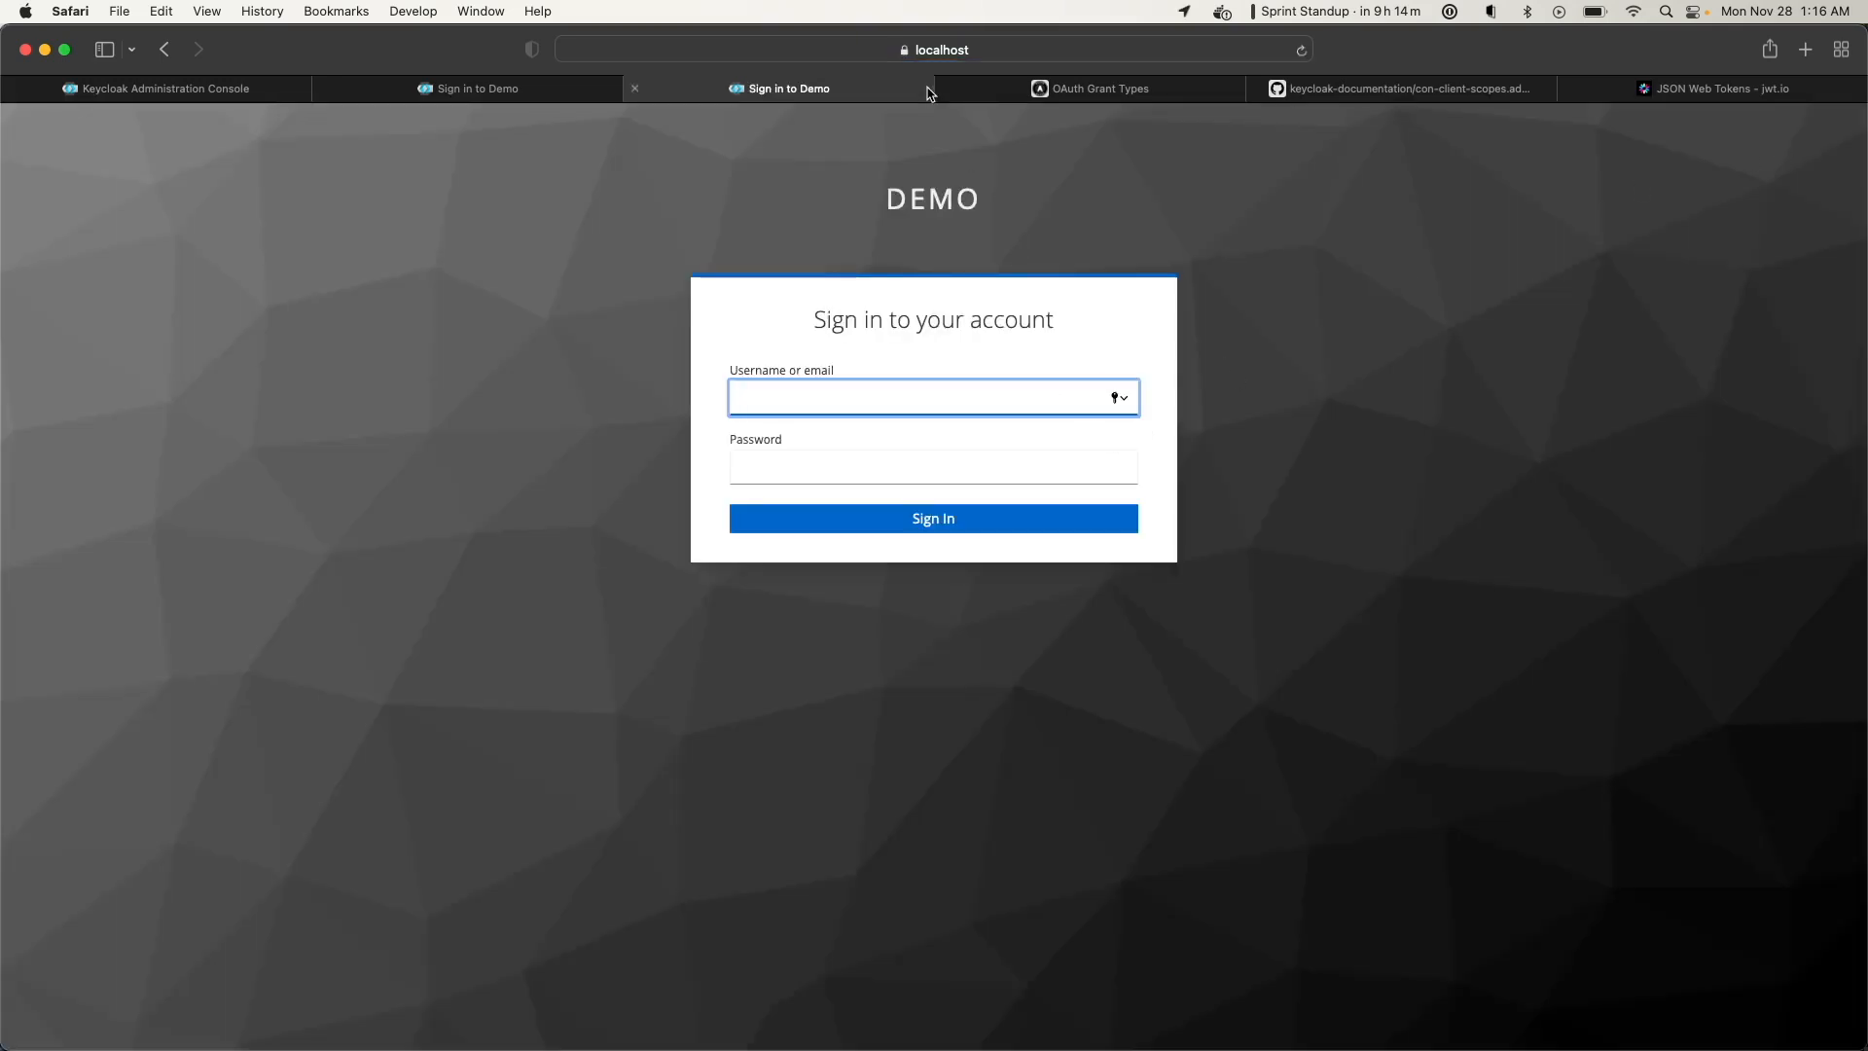
click(635, 89)
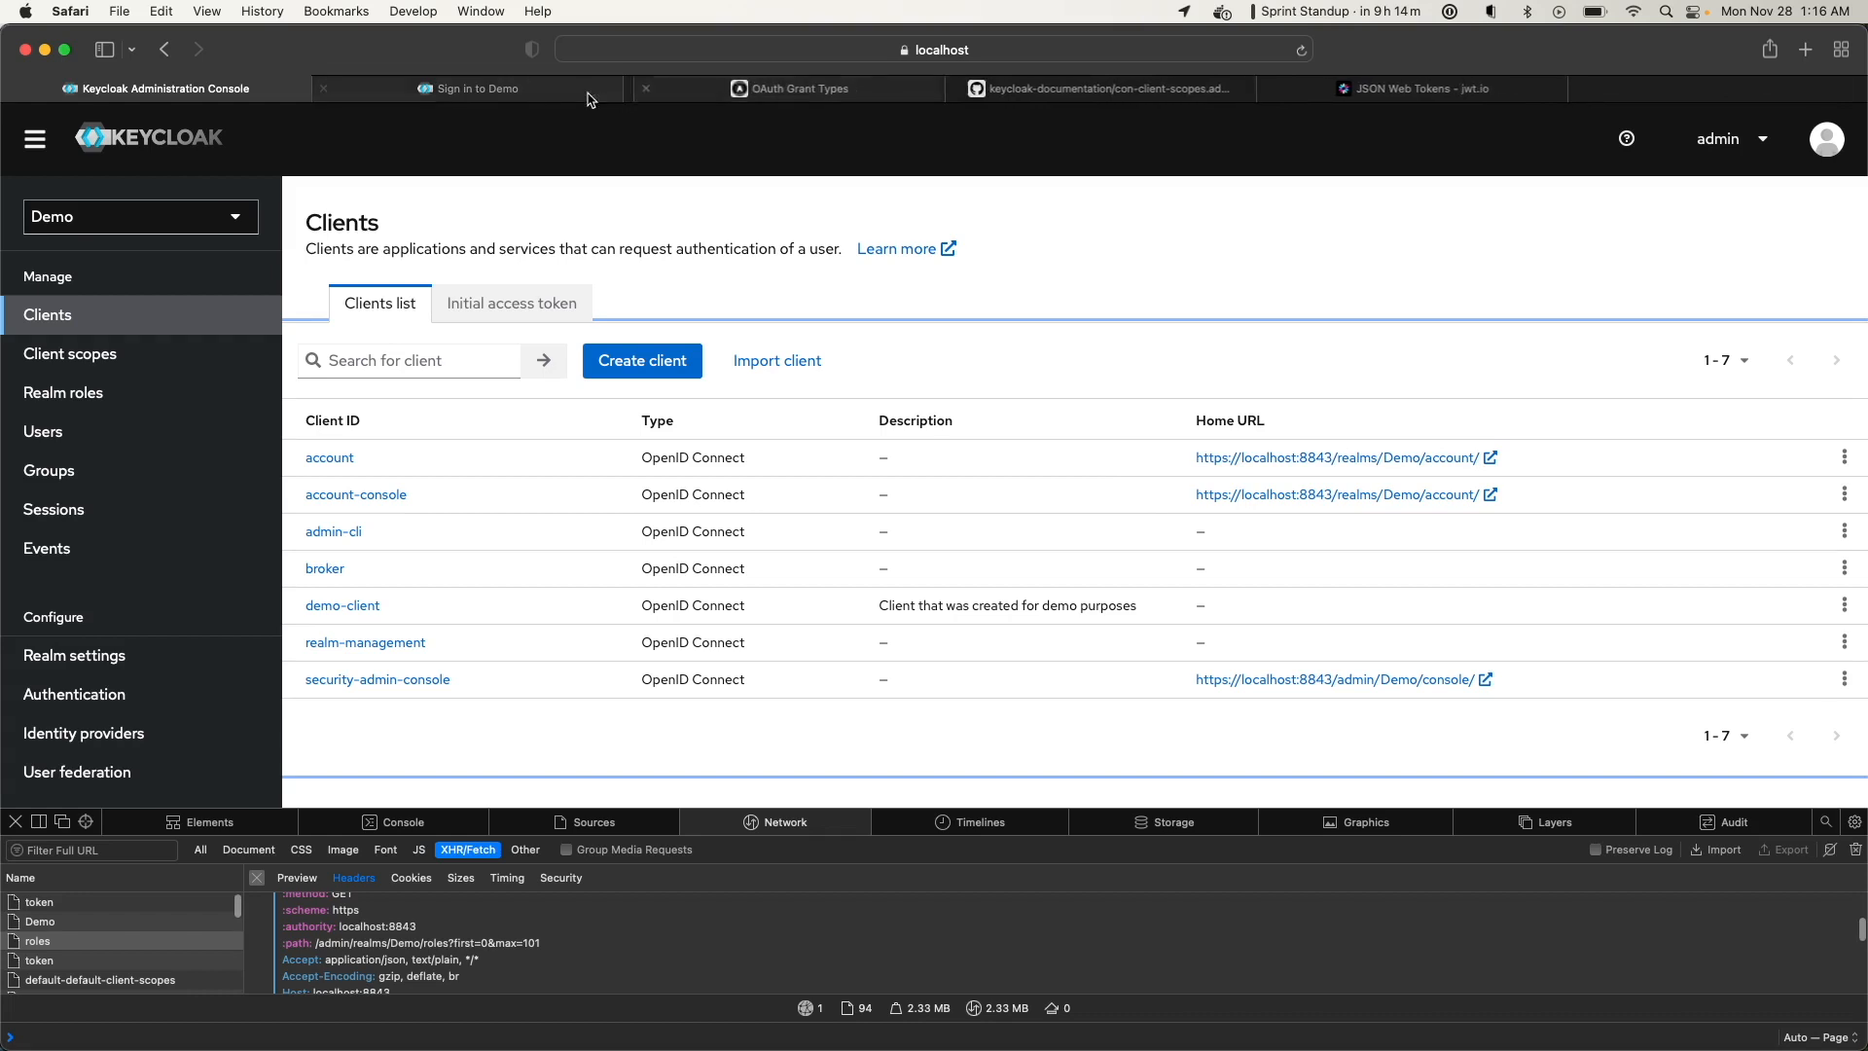
click(87, 434)
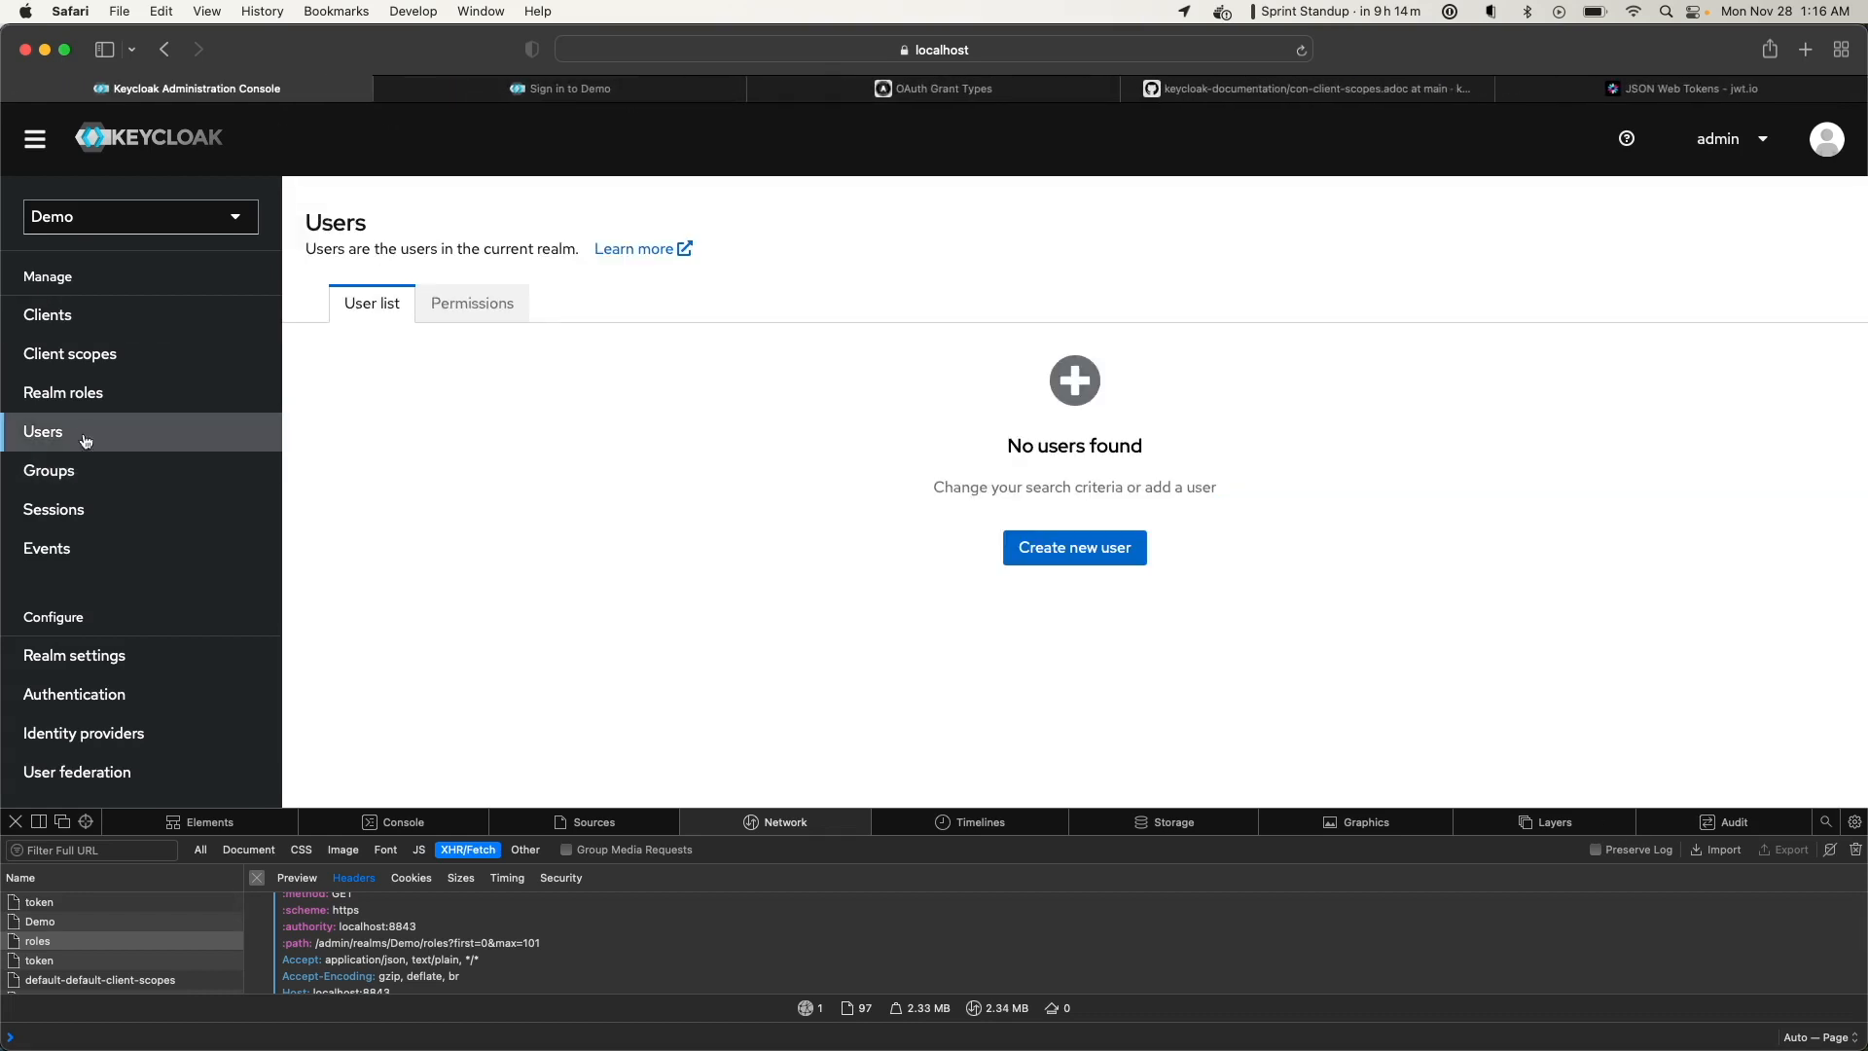
click(1047, 555)
Enter username 'demo' and the user's e-mail address, leaving Email verified off
click(613, 361)
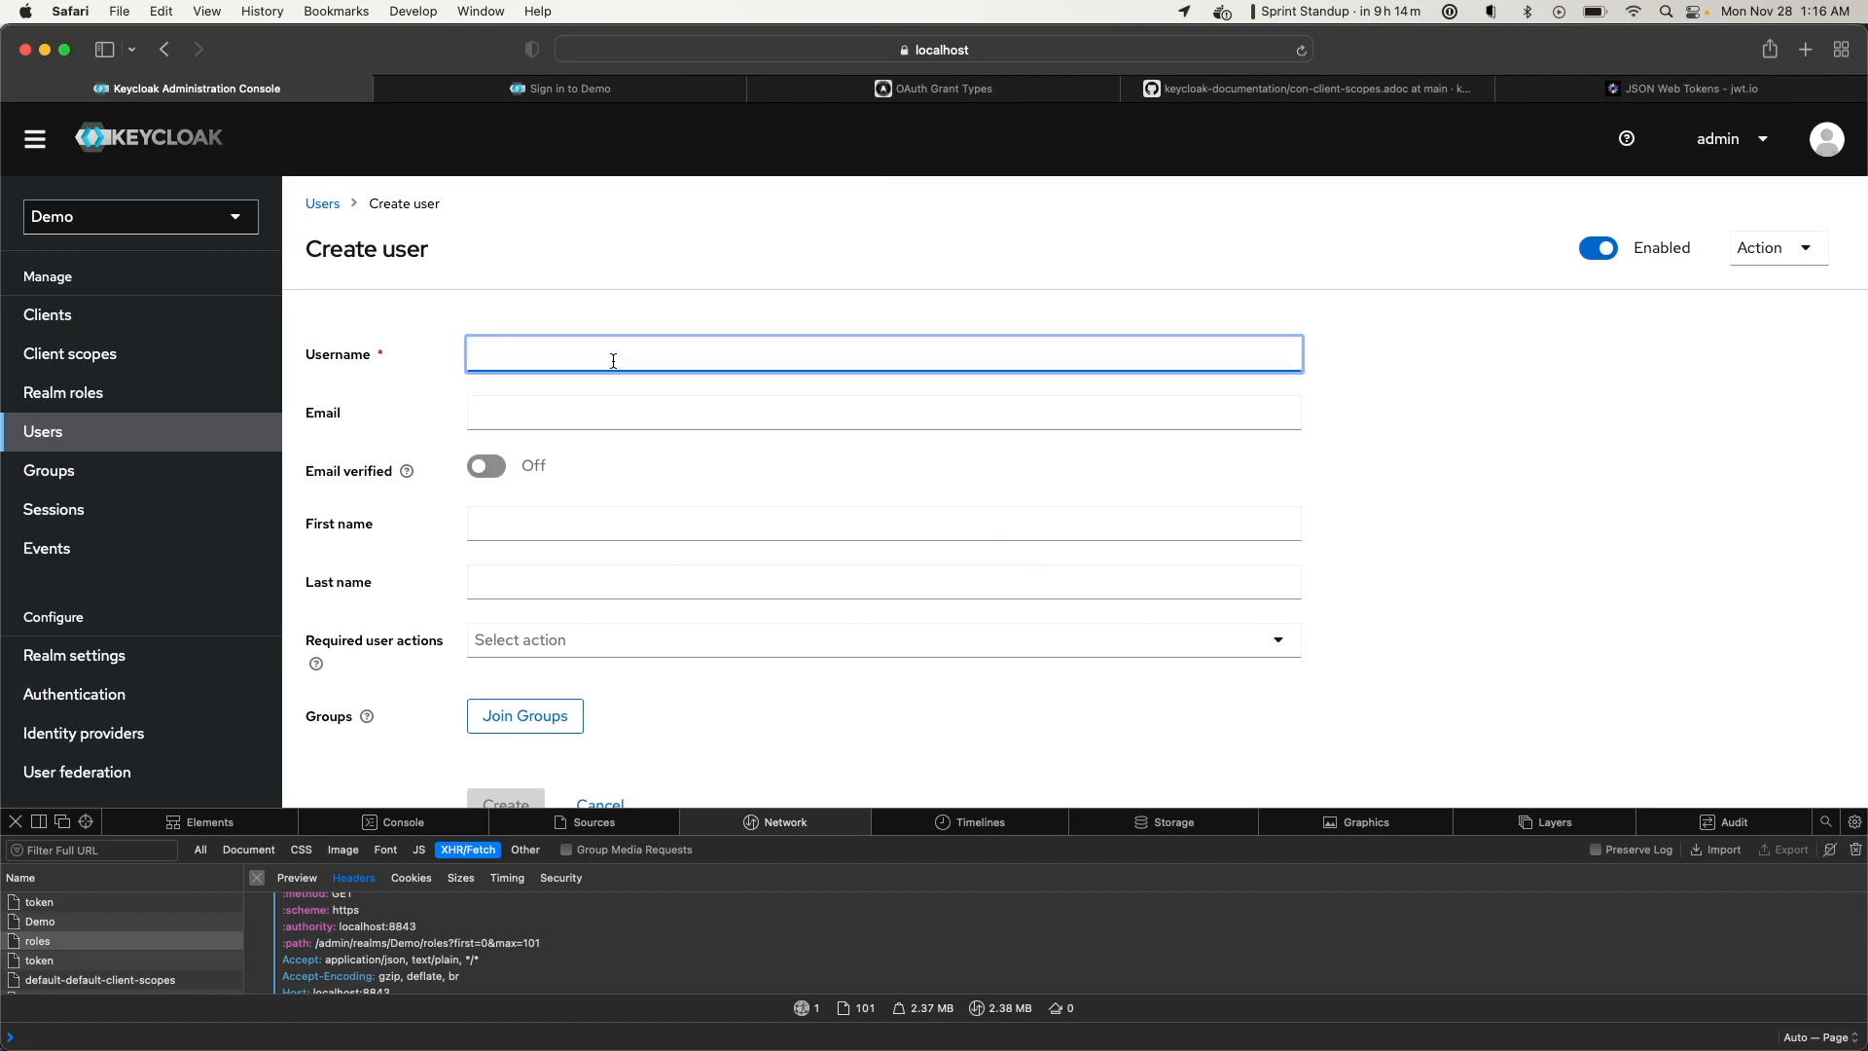
text(demo)
click(532, 407)
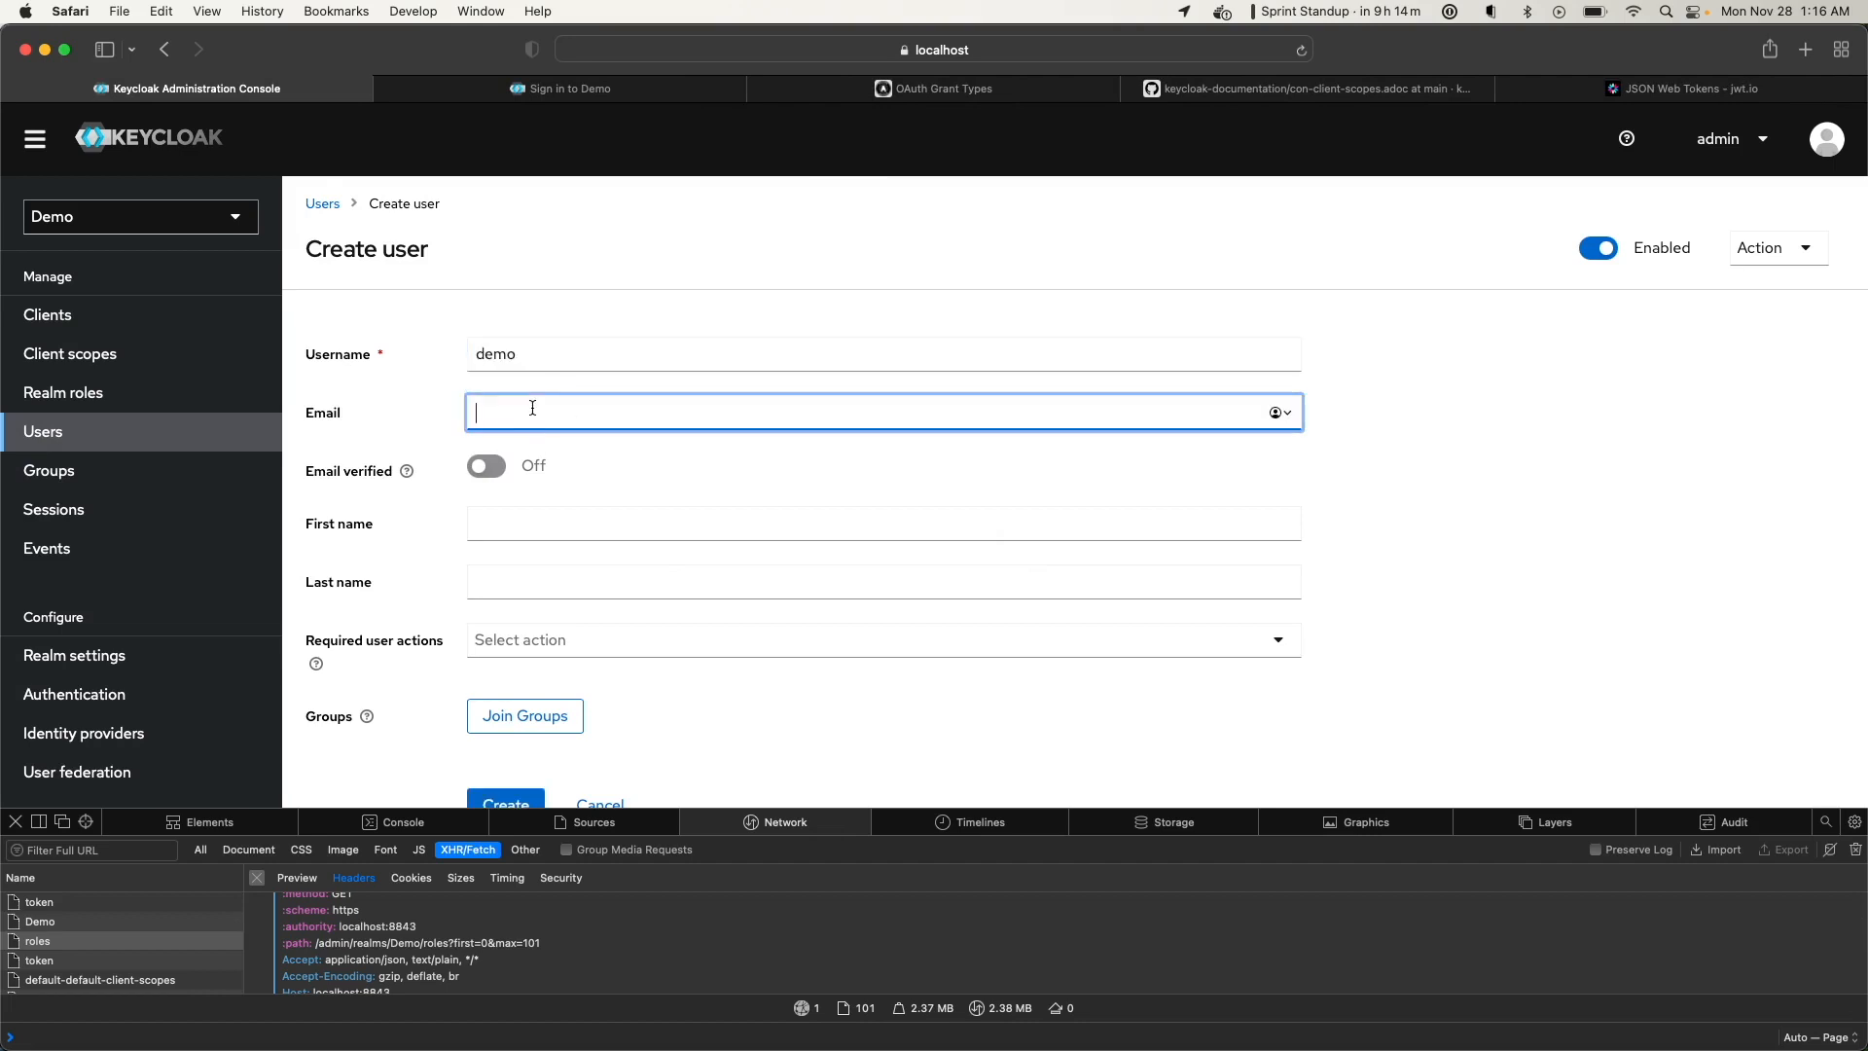
text(demo@)
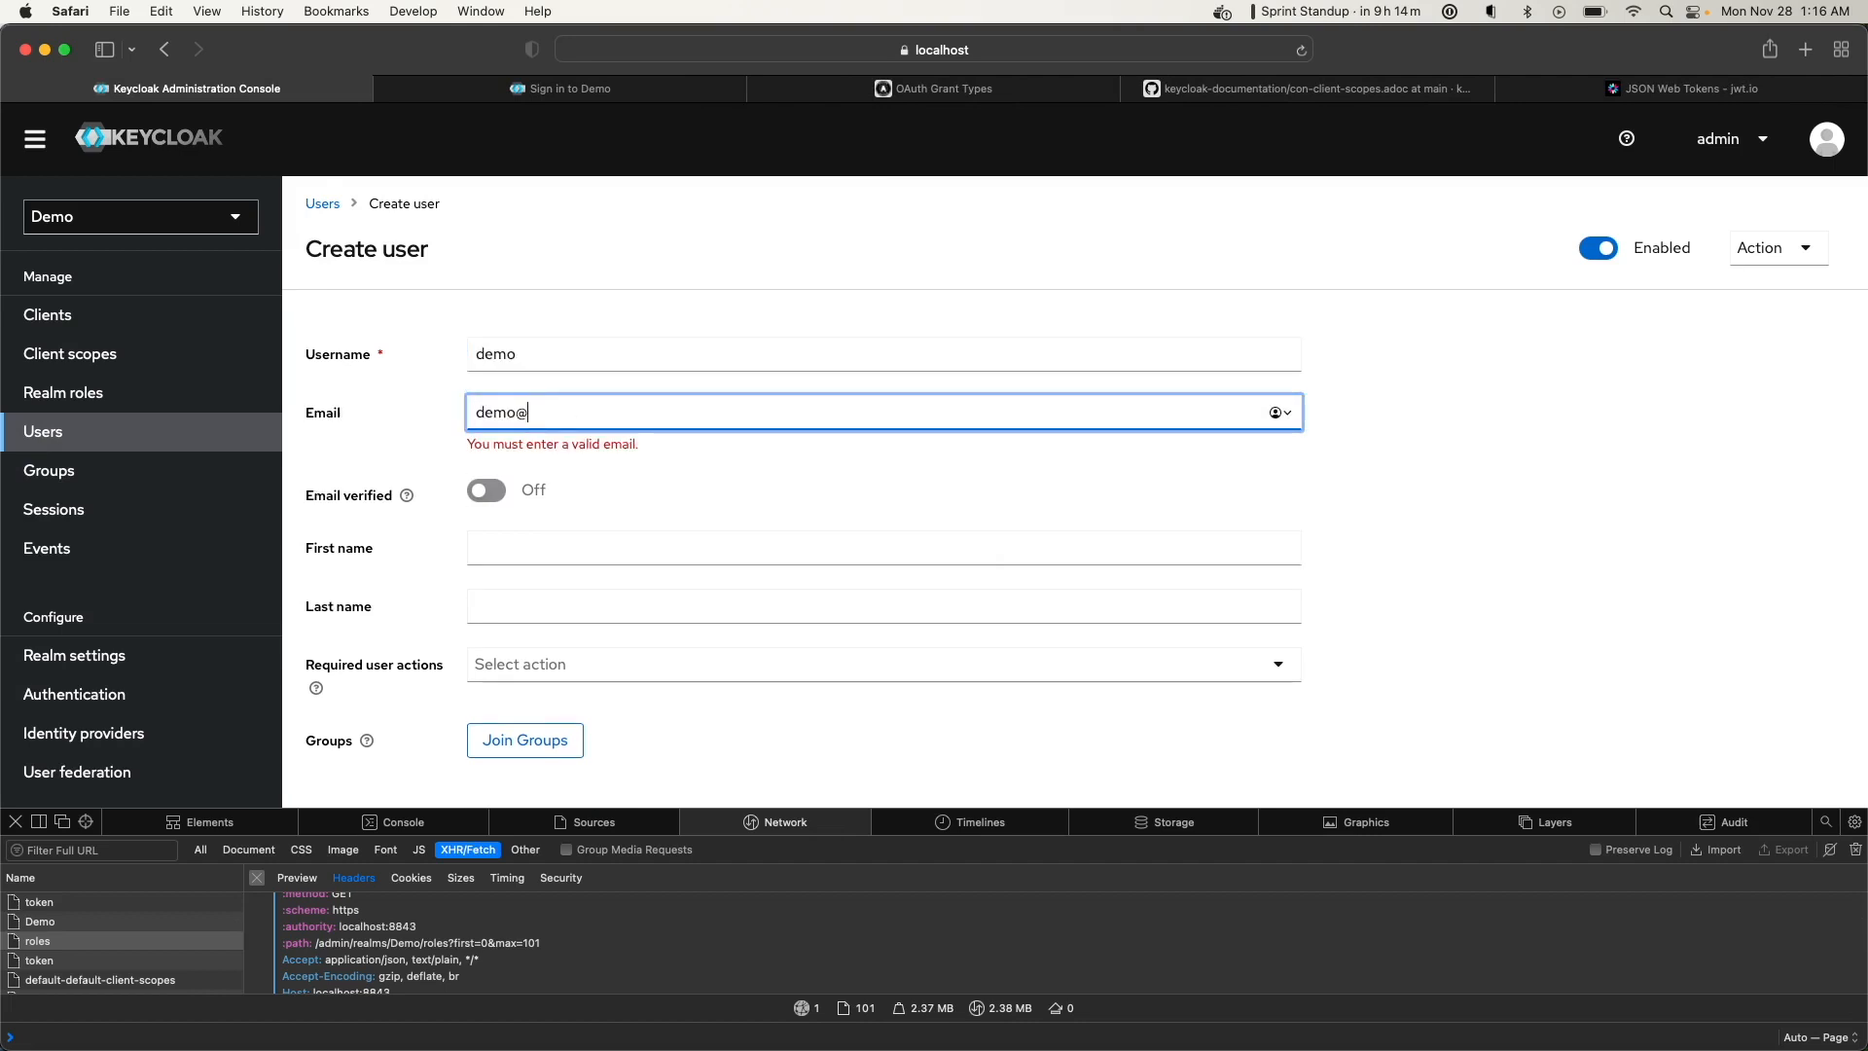
text(user.com)
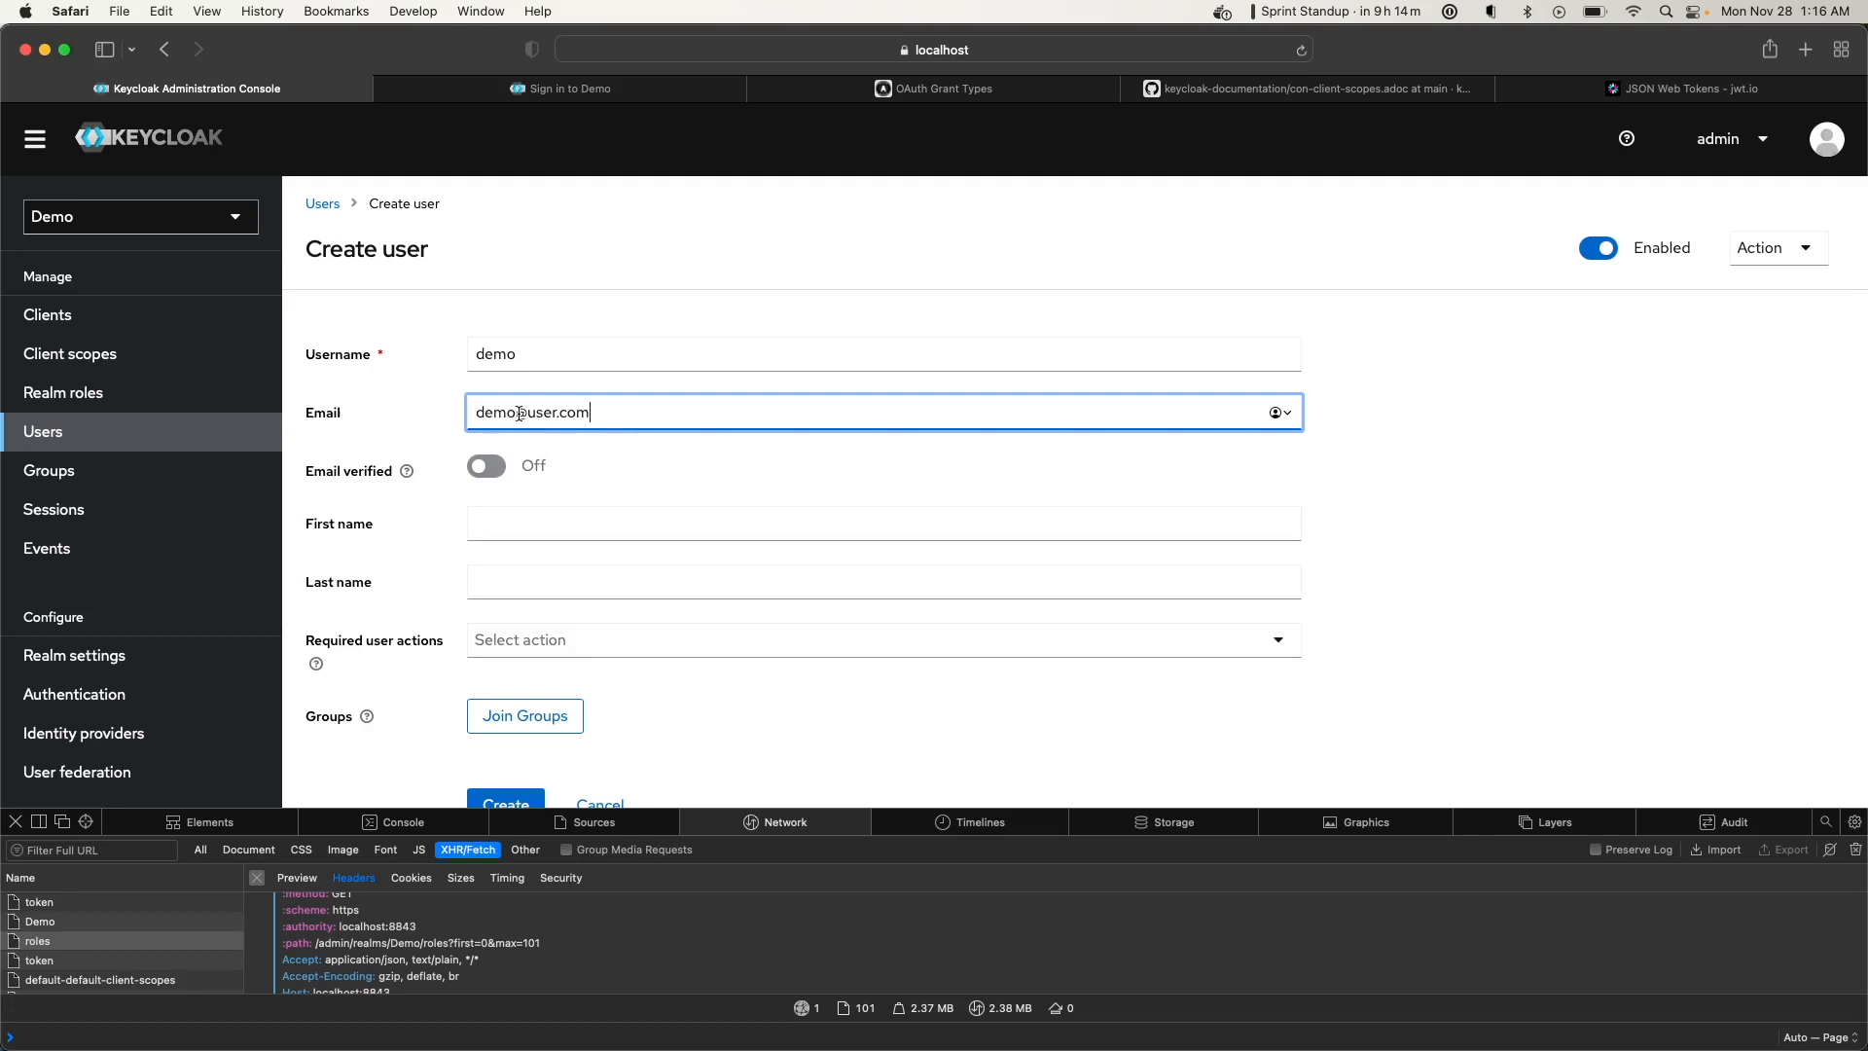
click(406, 471)
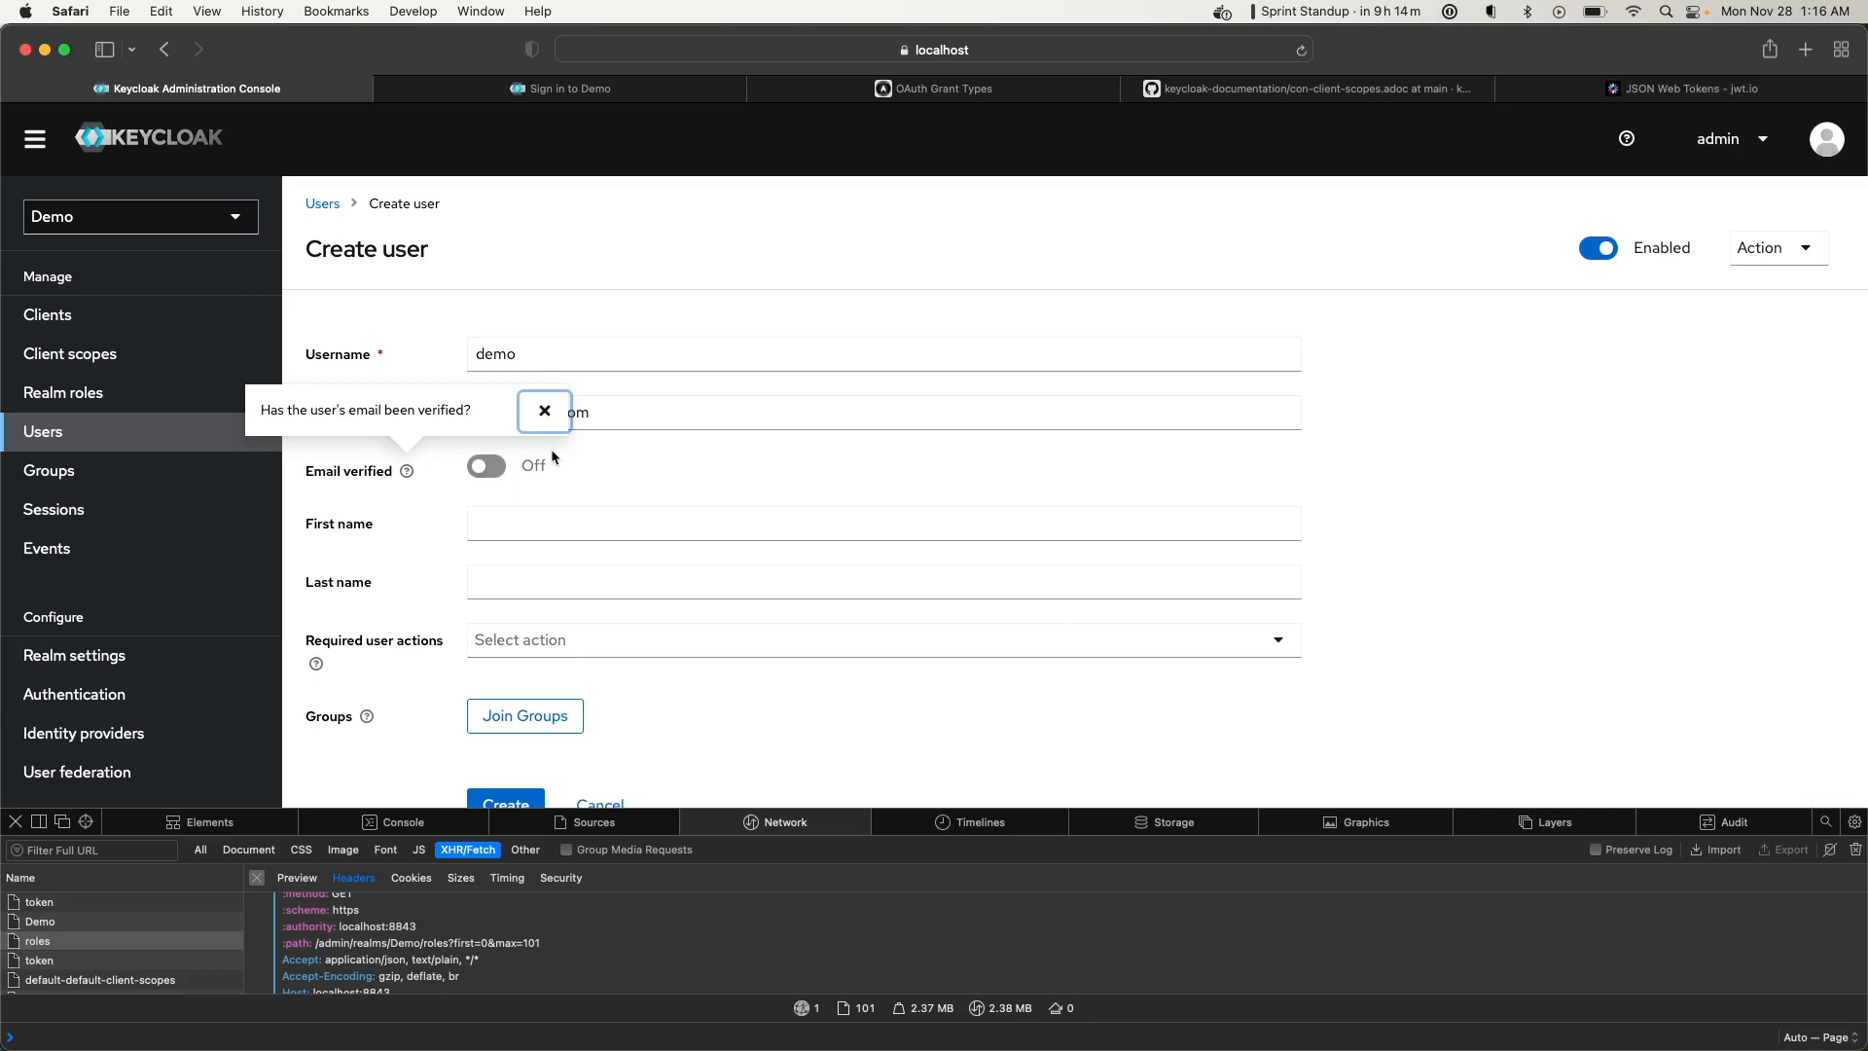
click(487, 468)
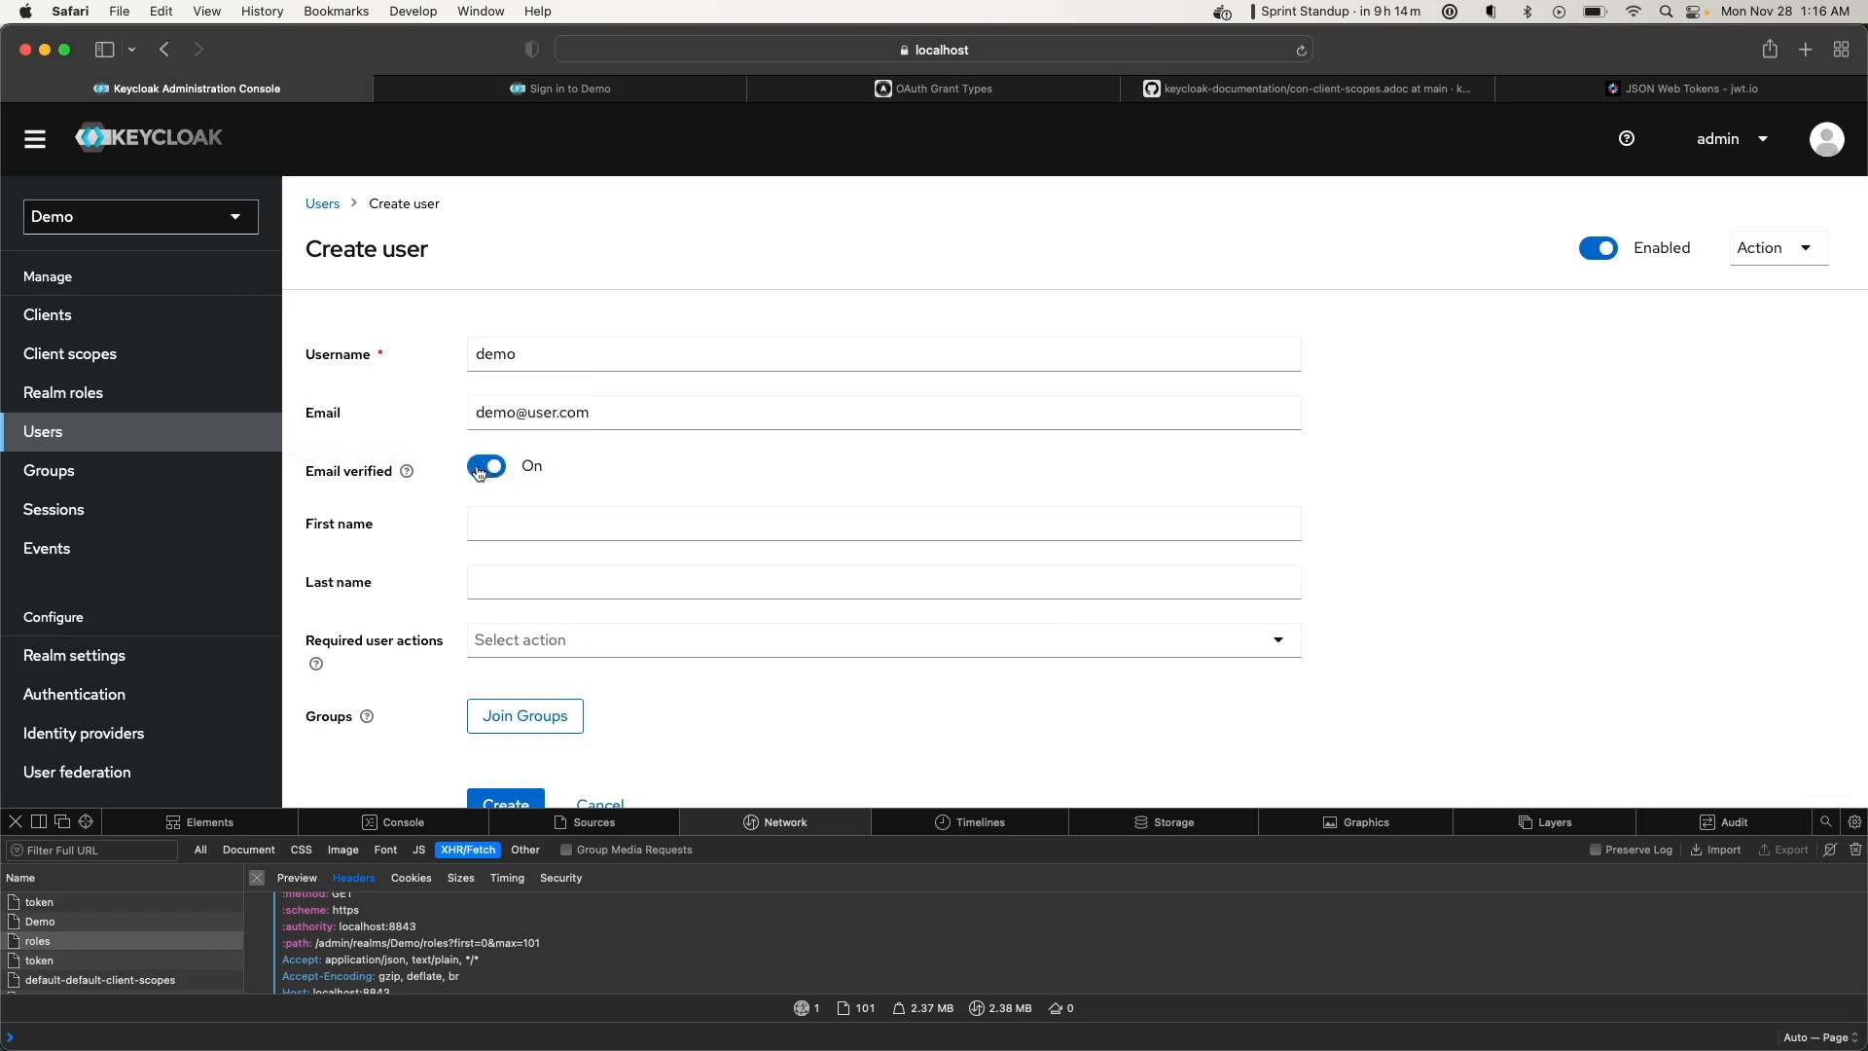
click(488, 468)
click(504, 424)
Set first name 'Demo' and last name 'User', choose no required actions, and create the user
click(502, 524)
text(Demo)
key(Tab)
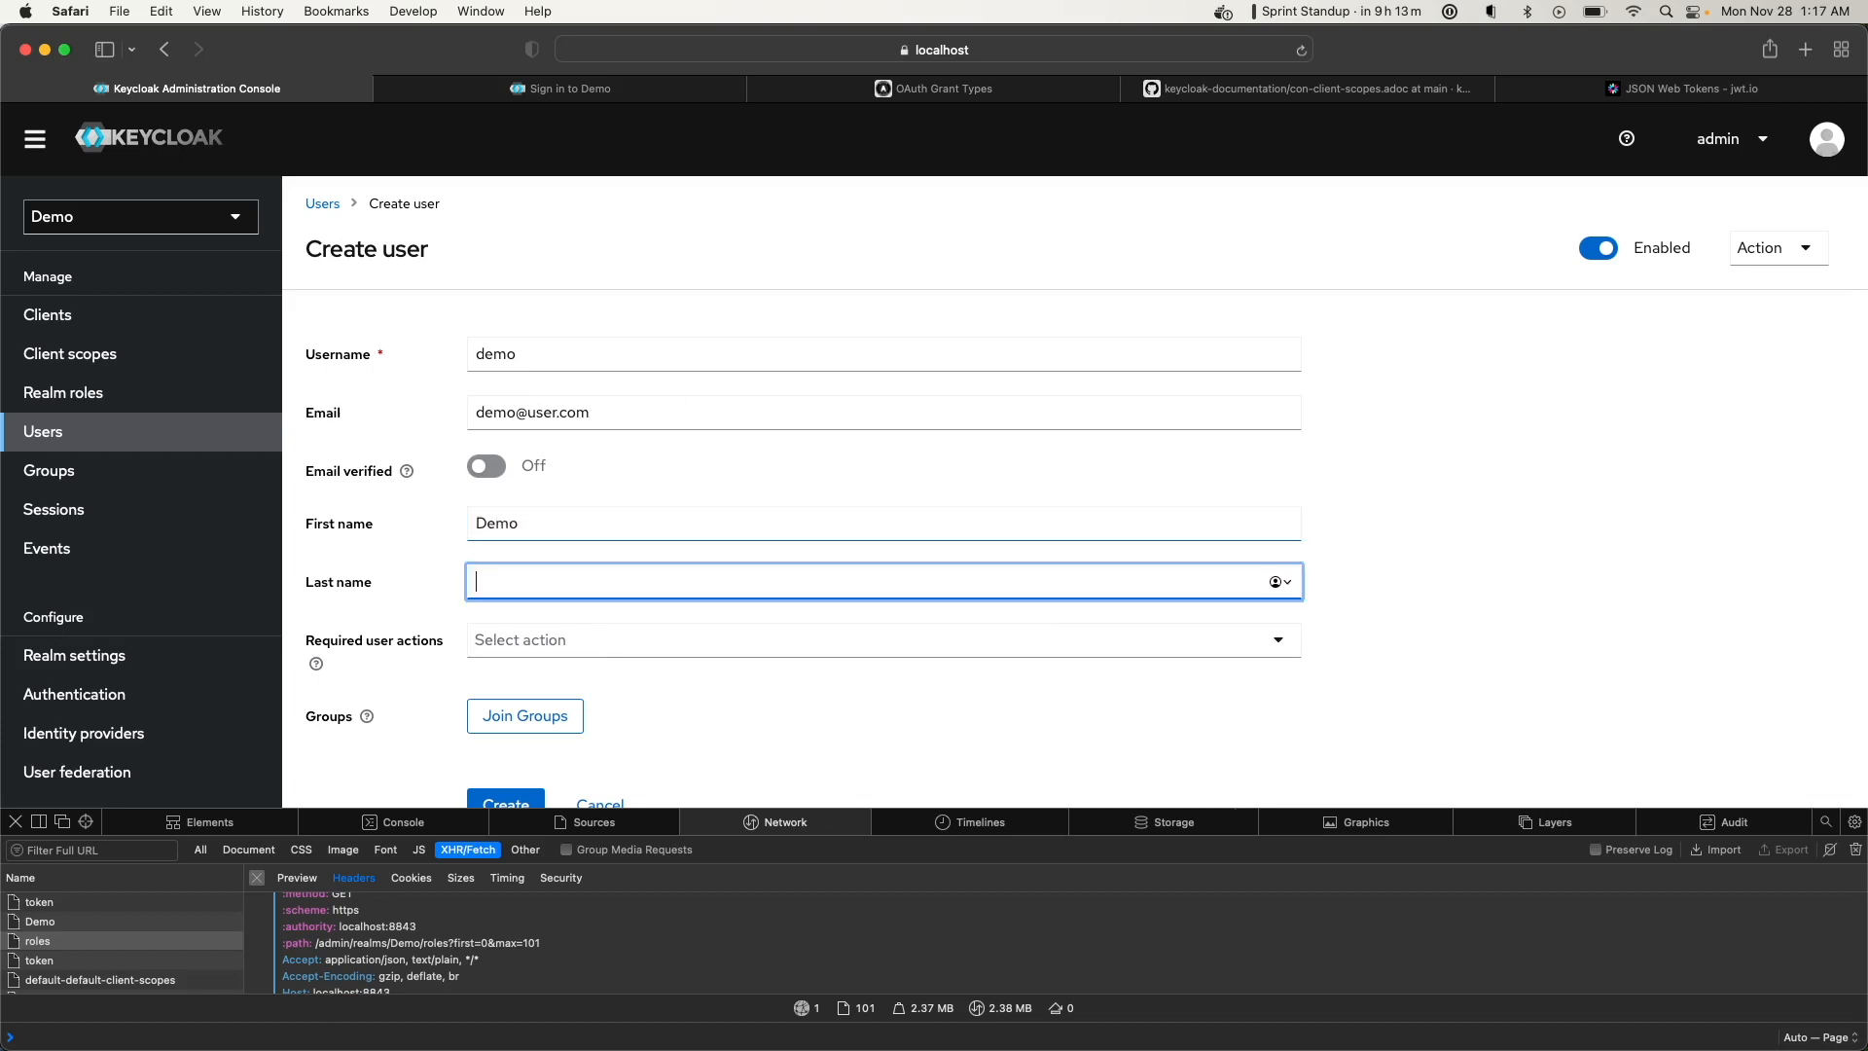
text(User)
scroll(1075, 491, down, 3)
click(534, 518)
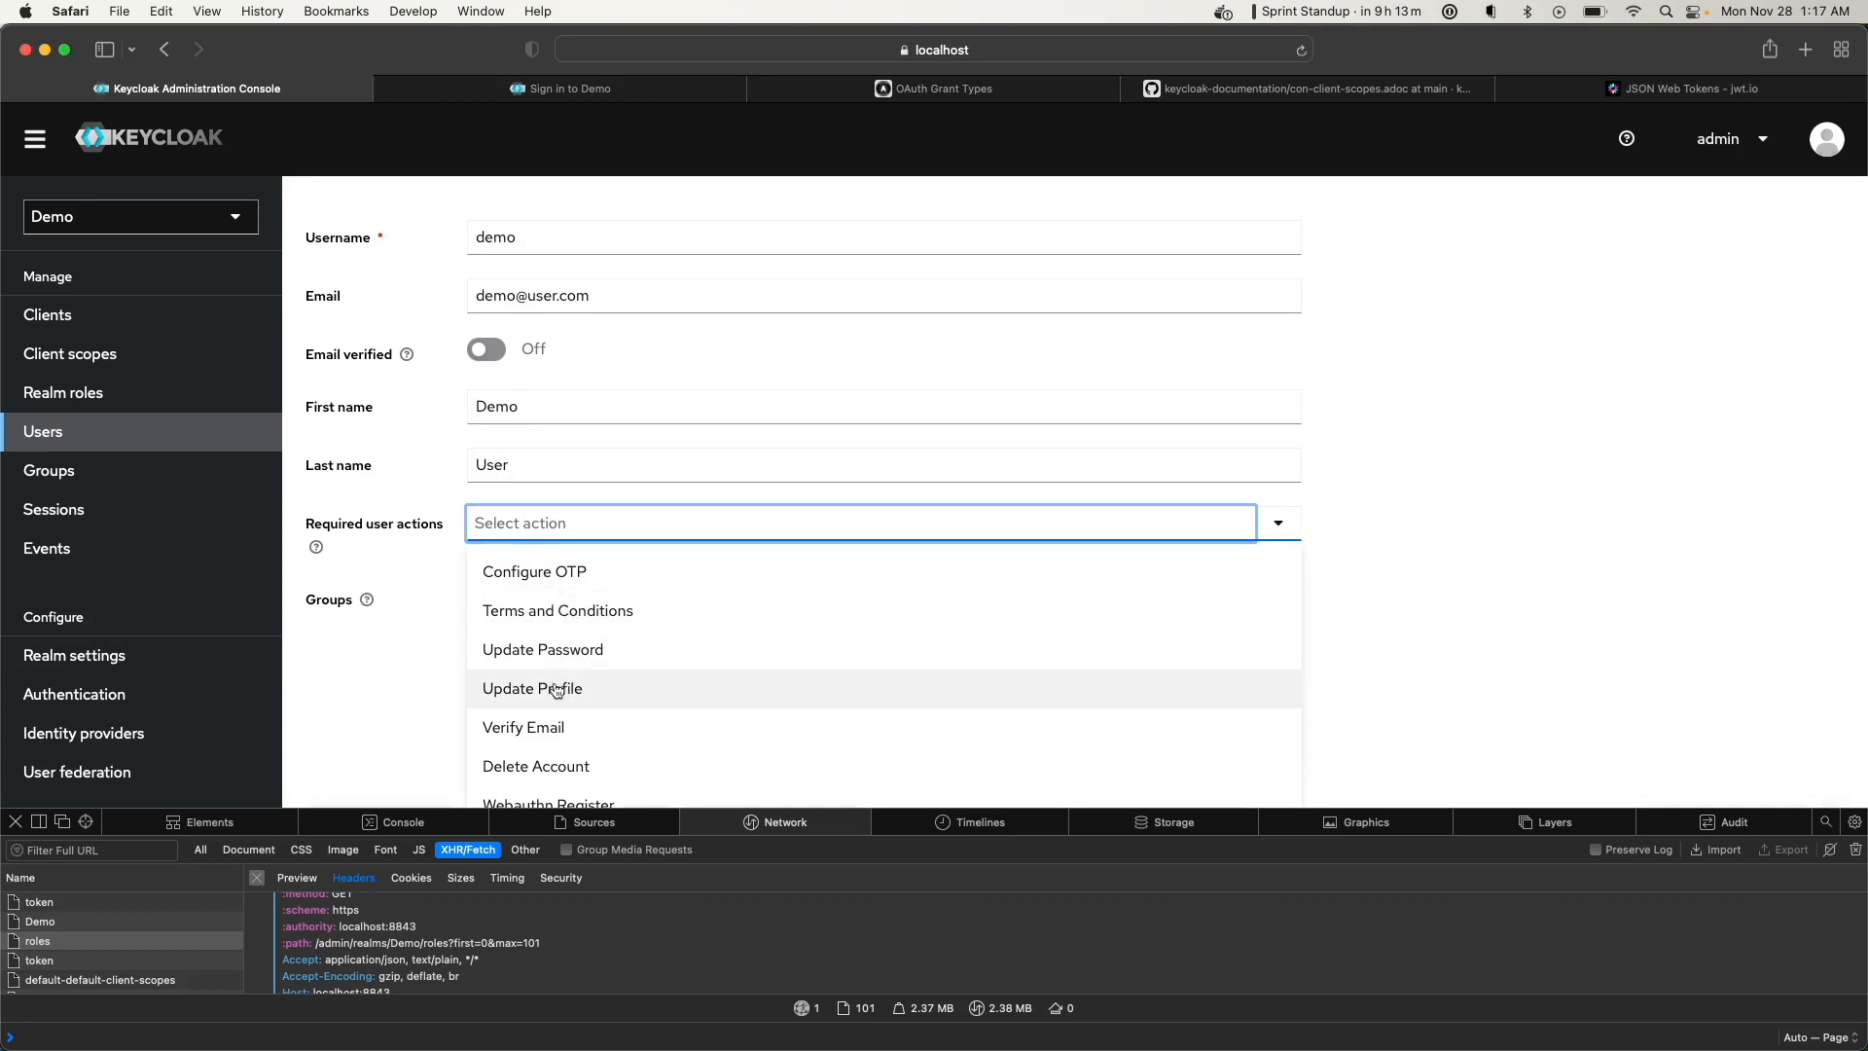
scroll(557, 691, down, 2)
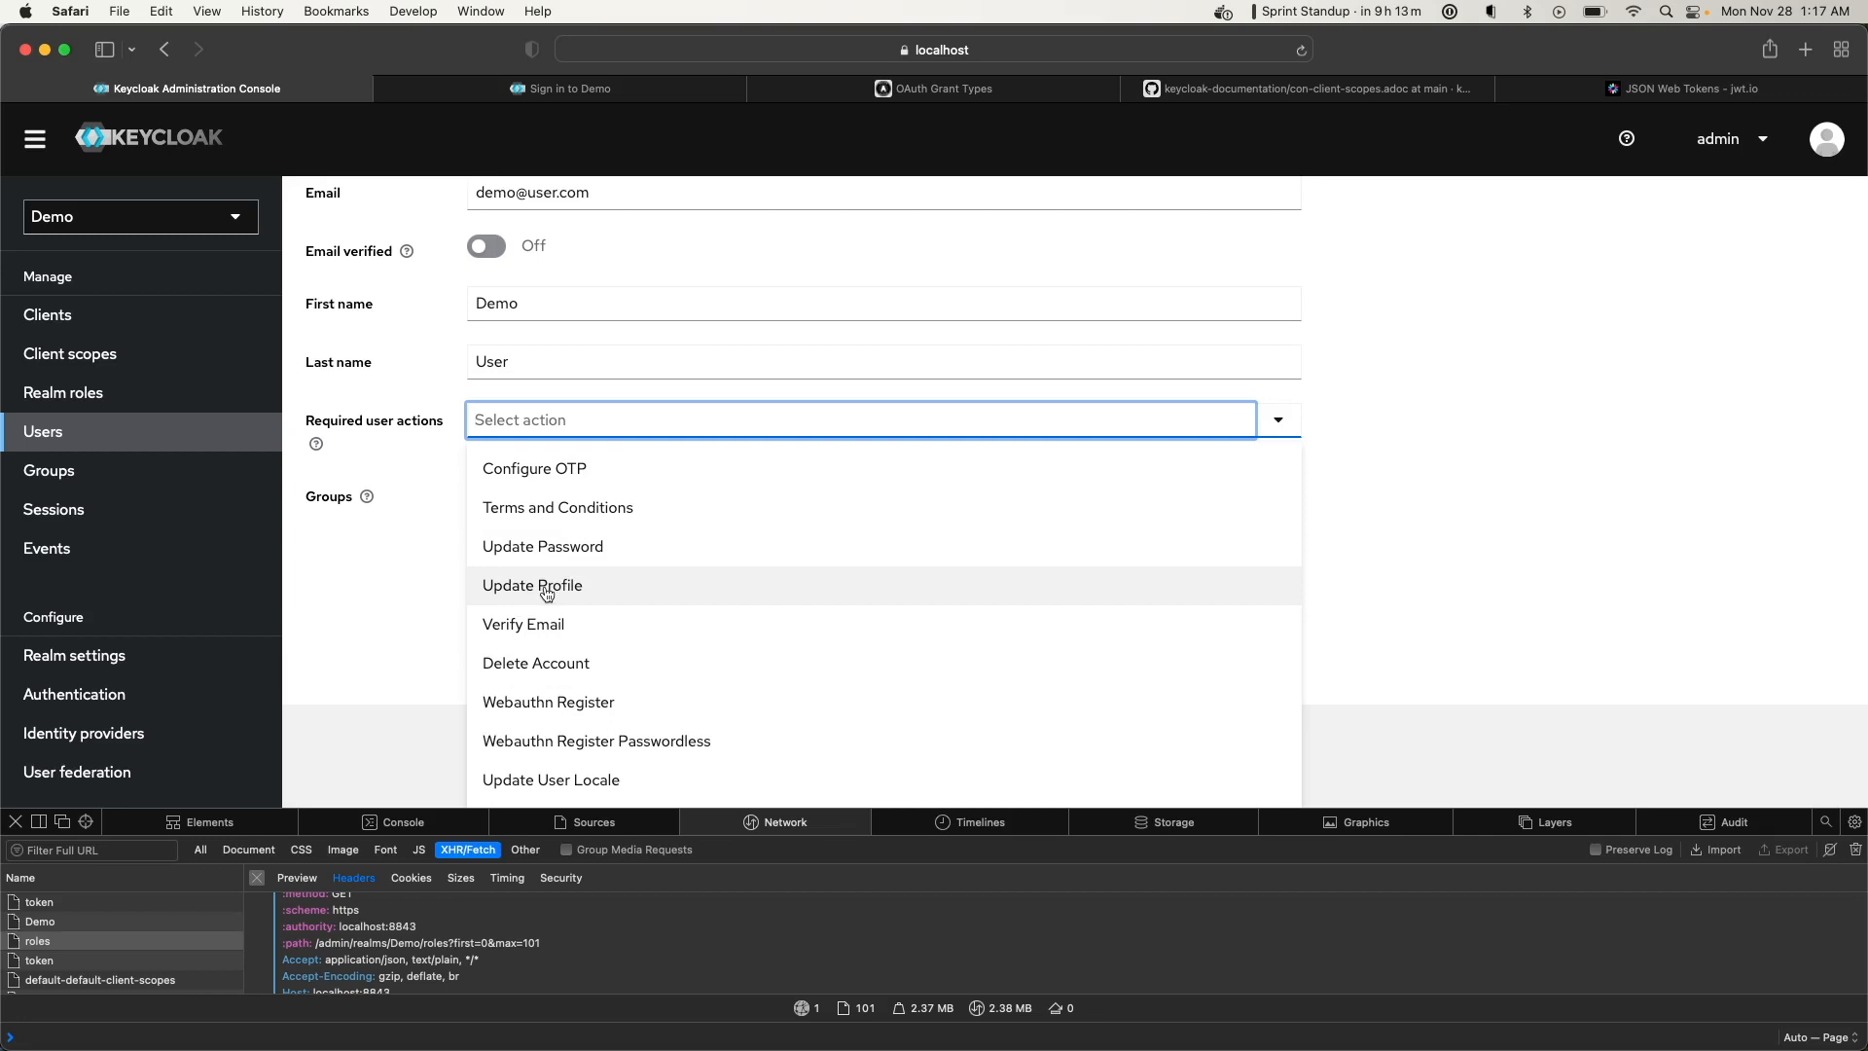
click(331, 587)
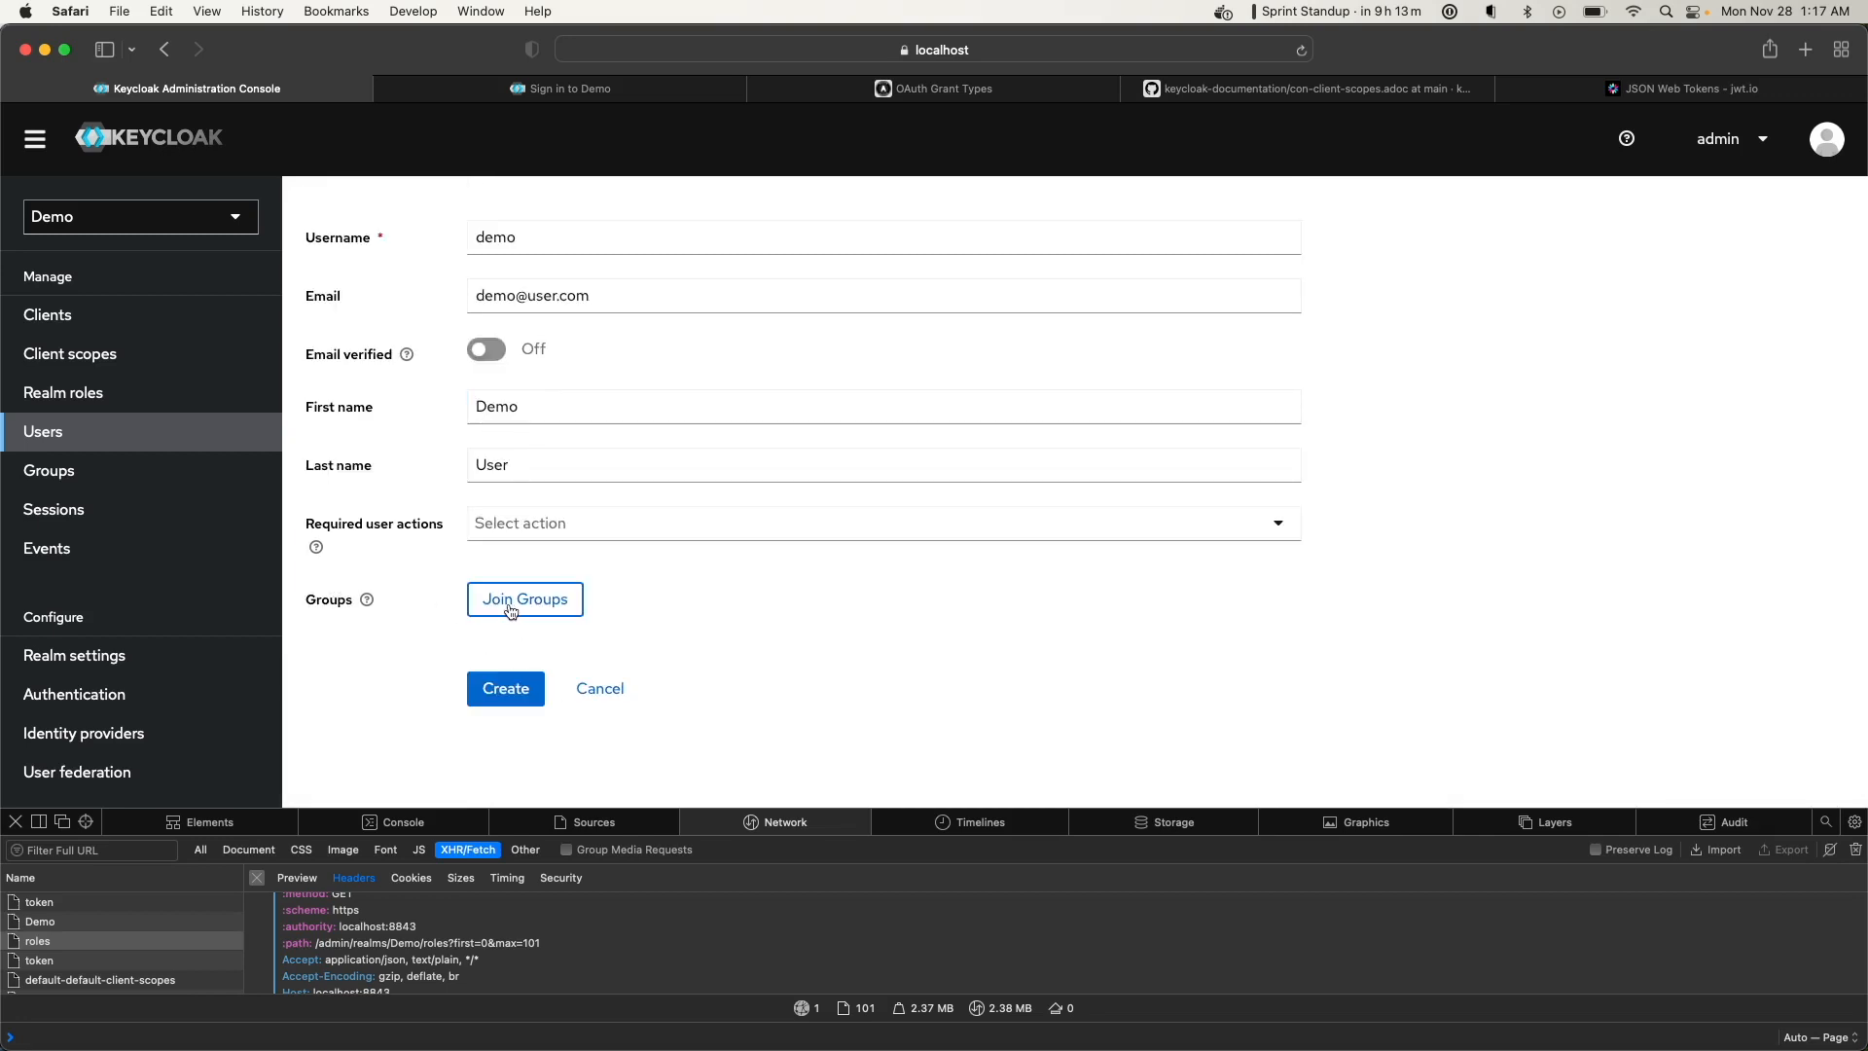
click(505, 693)
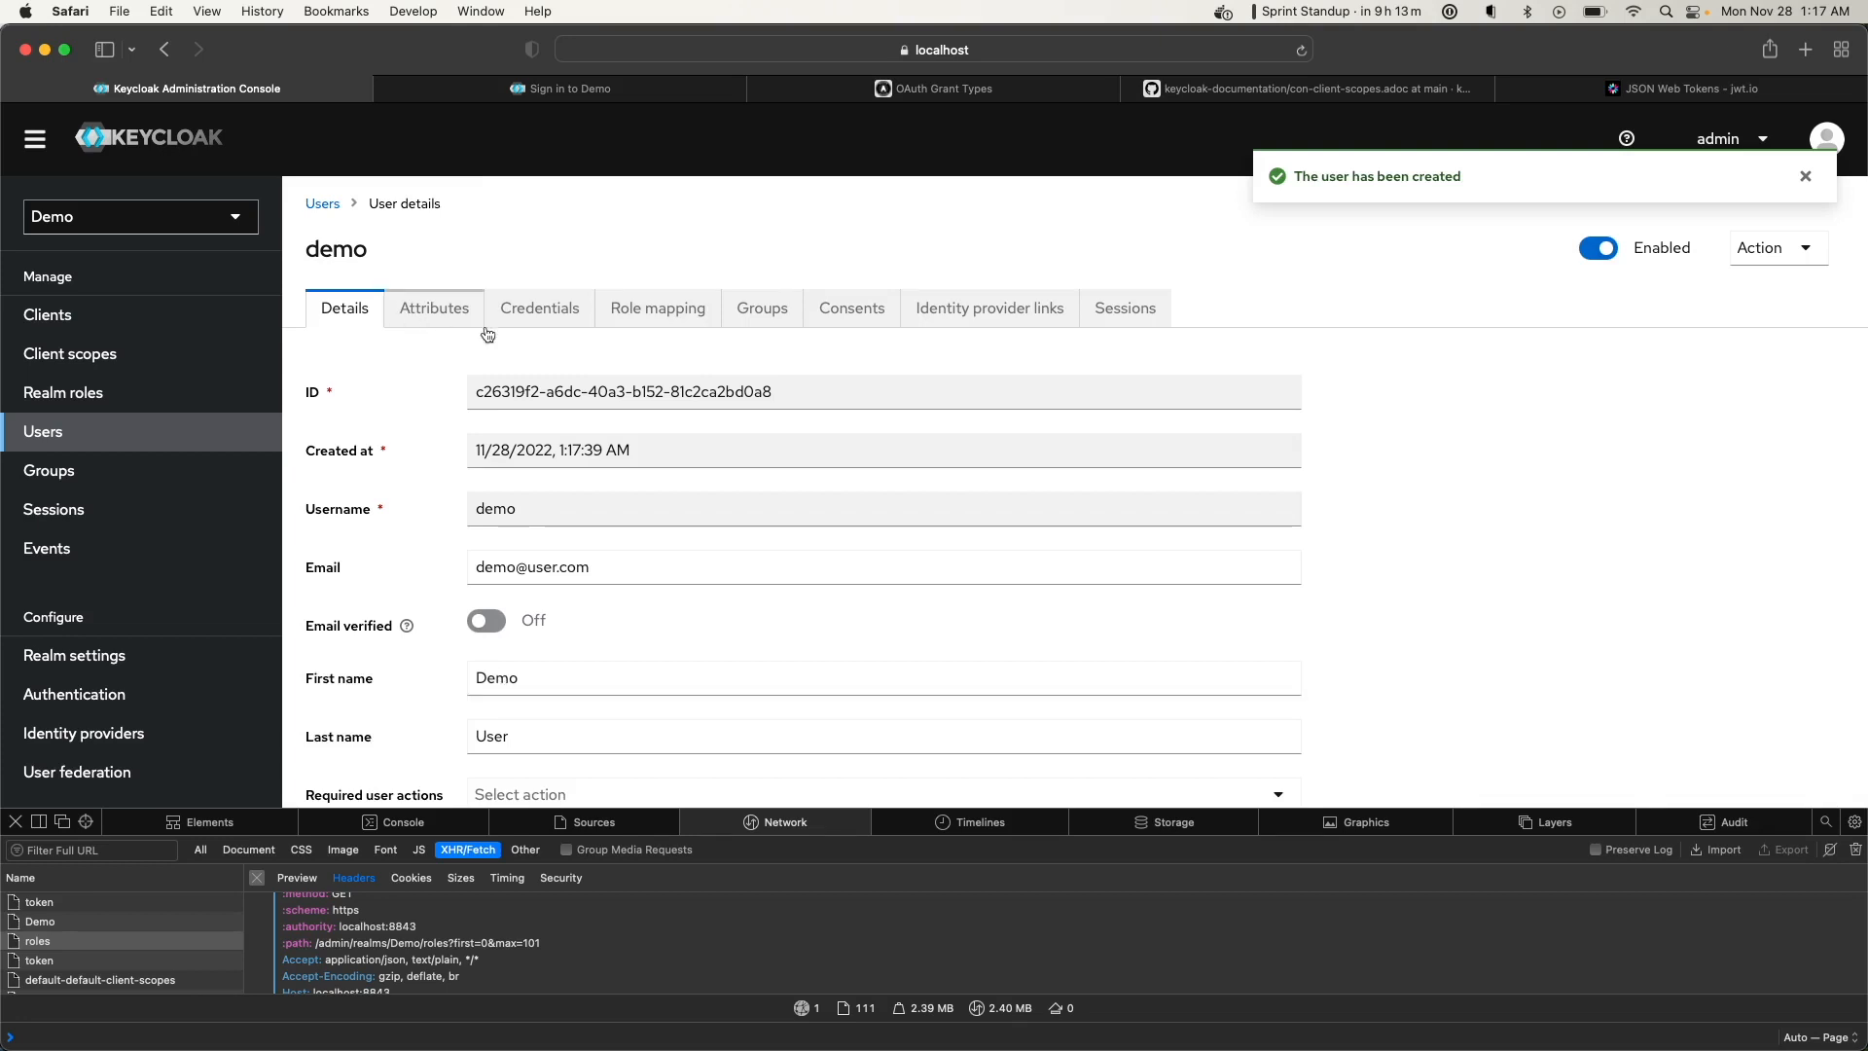
Open the Demo account console in a new tab from the clients list, then return to the admin console
scroll(553, 552, down, 2)
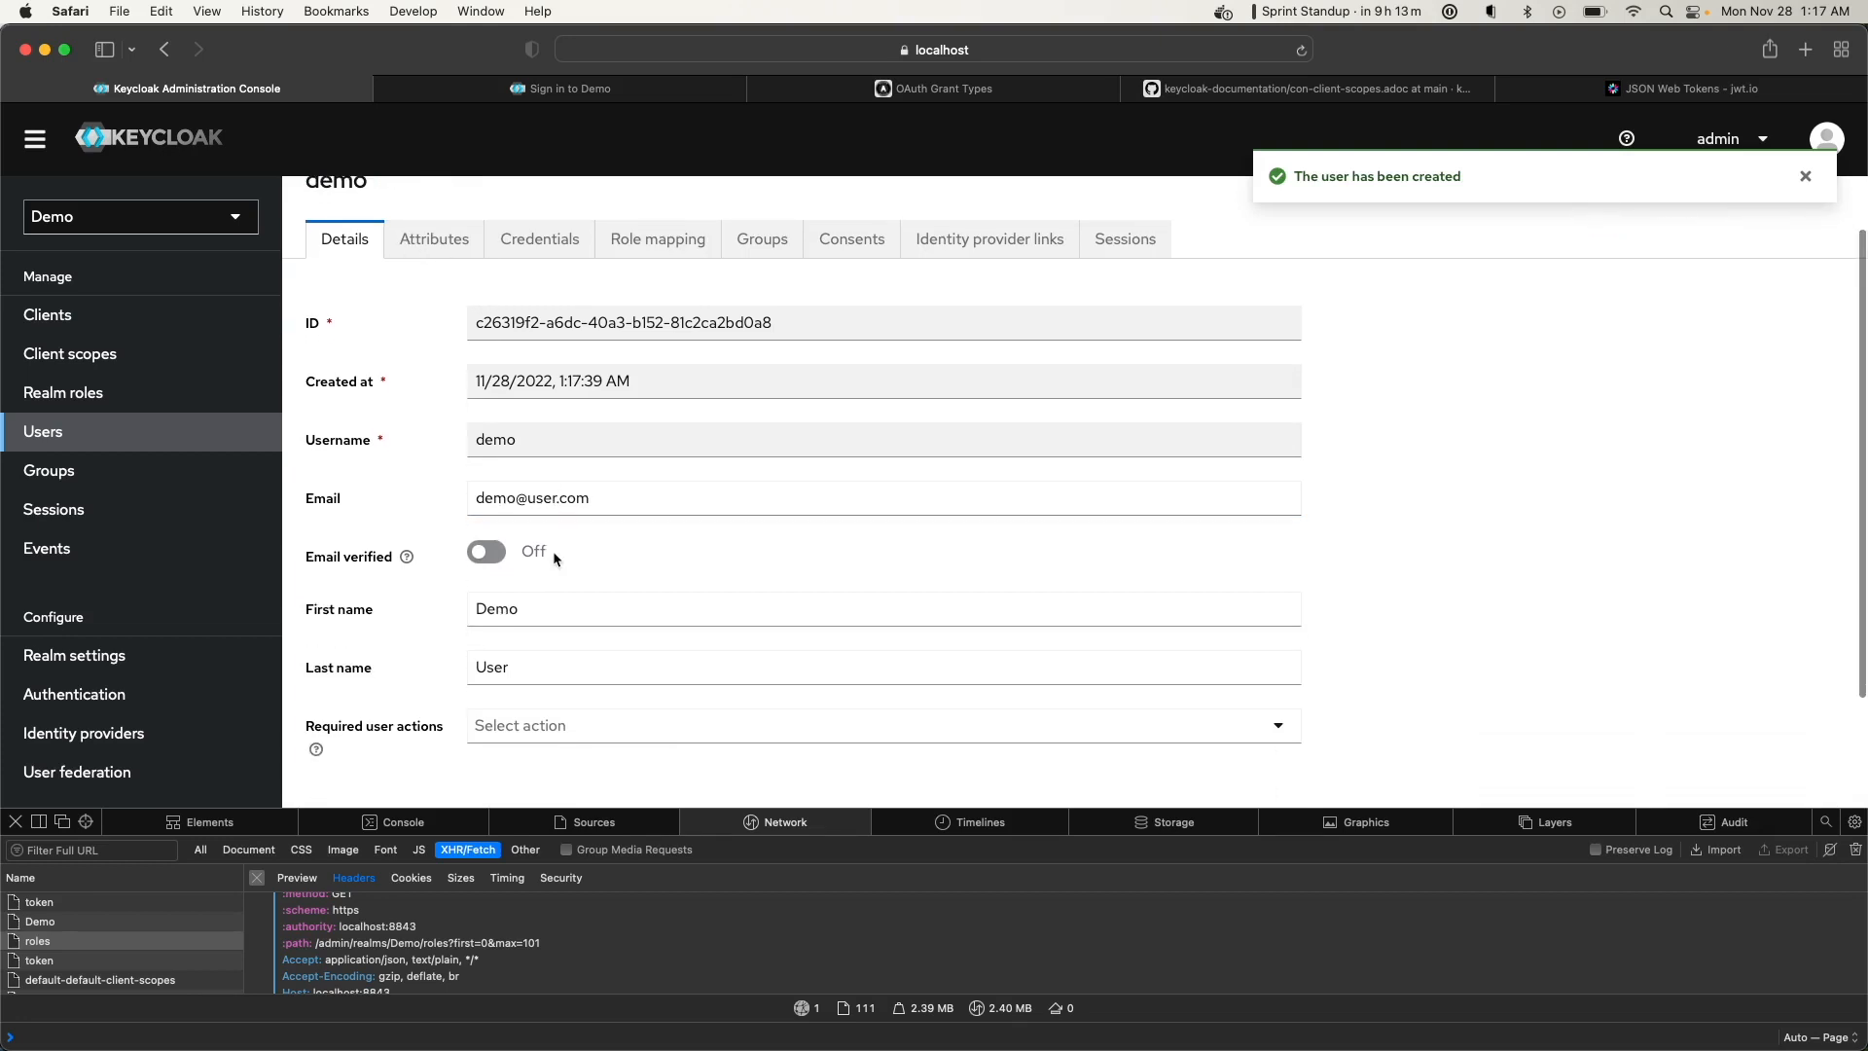
click(56, 318)
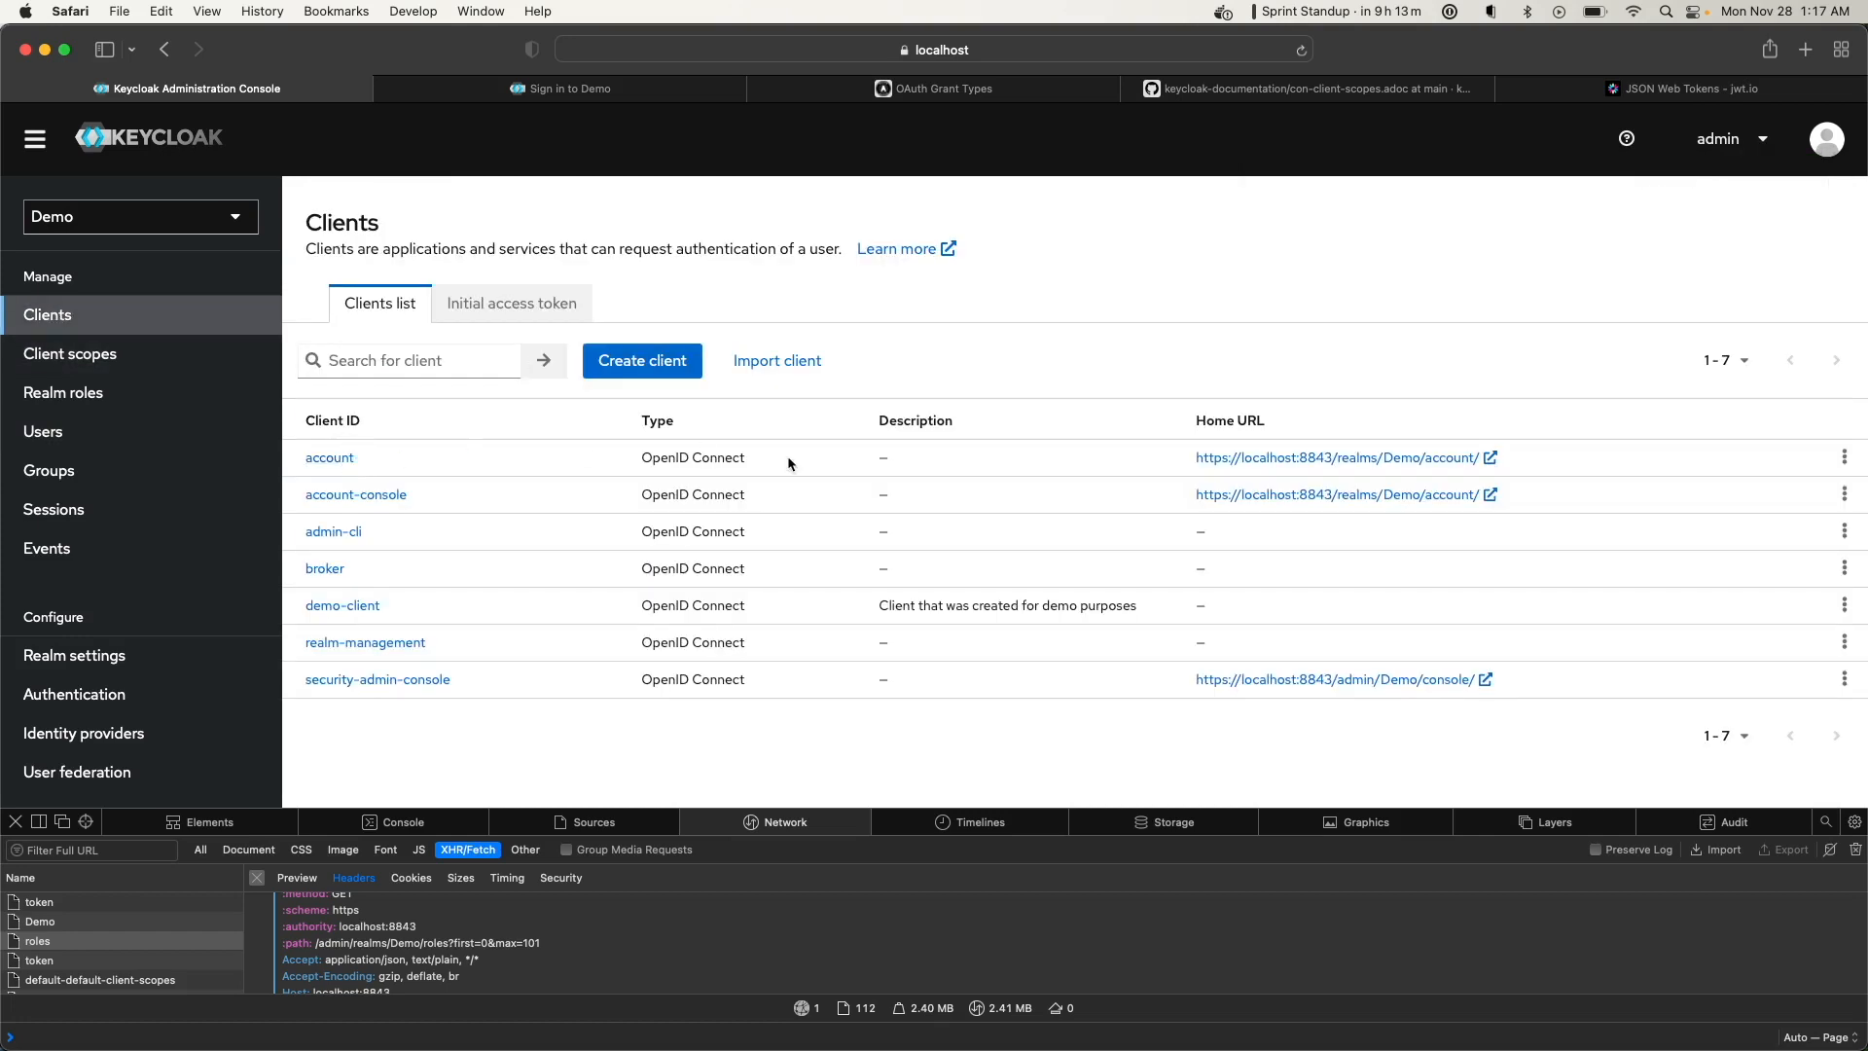
click(1430, 496)
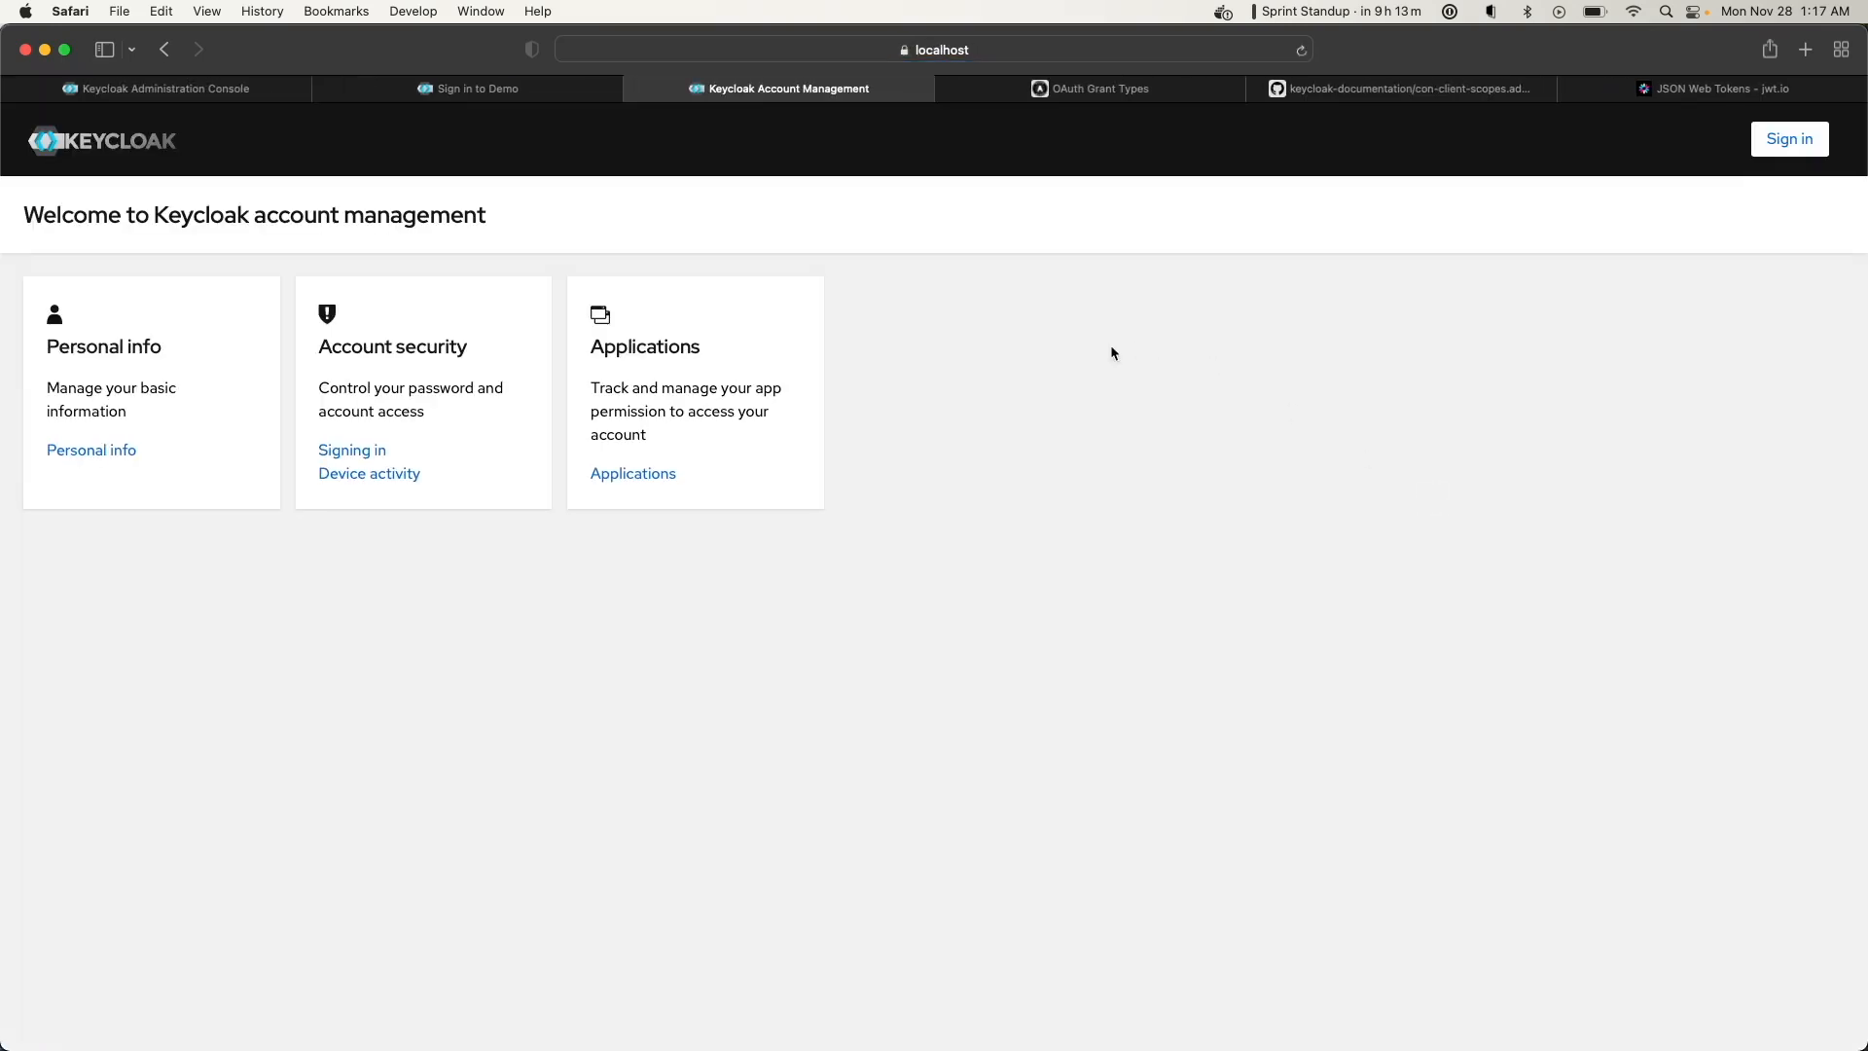
click(165, 88)
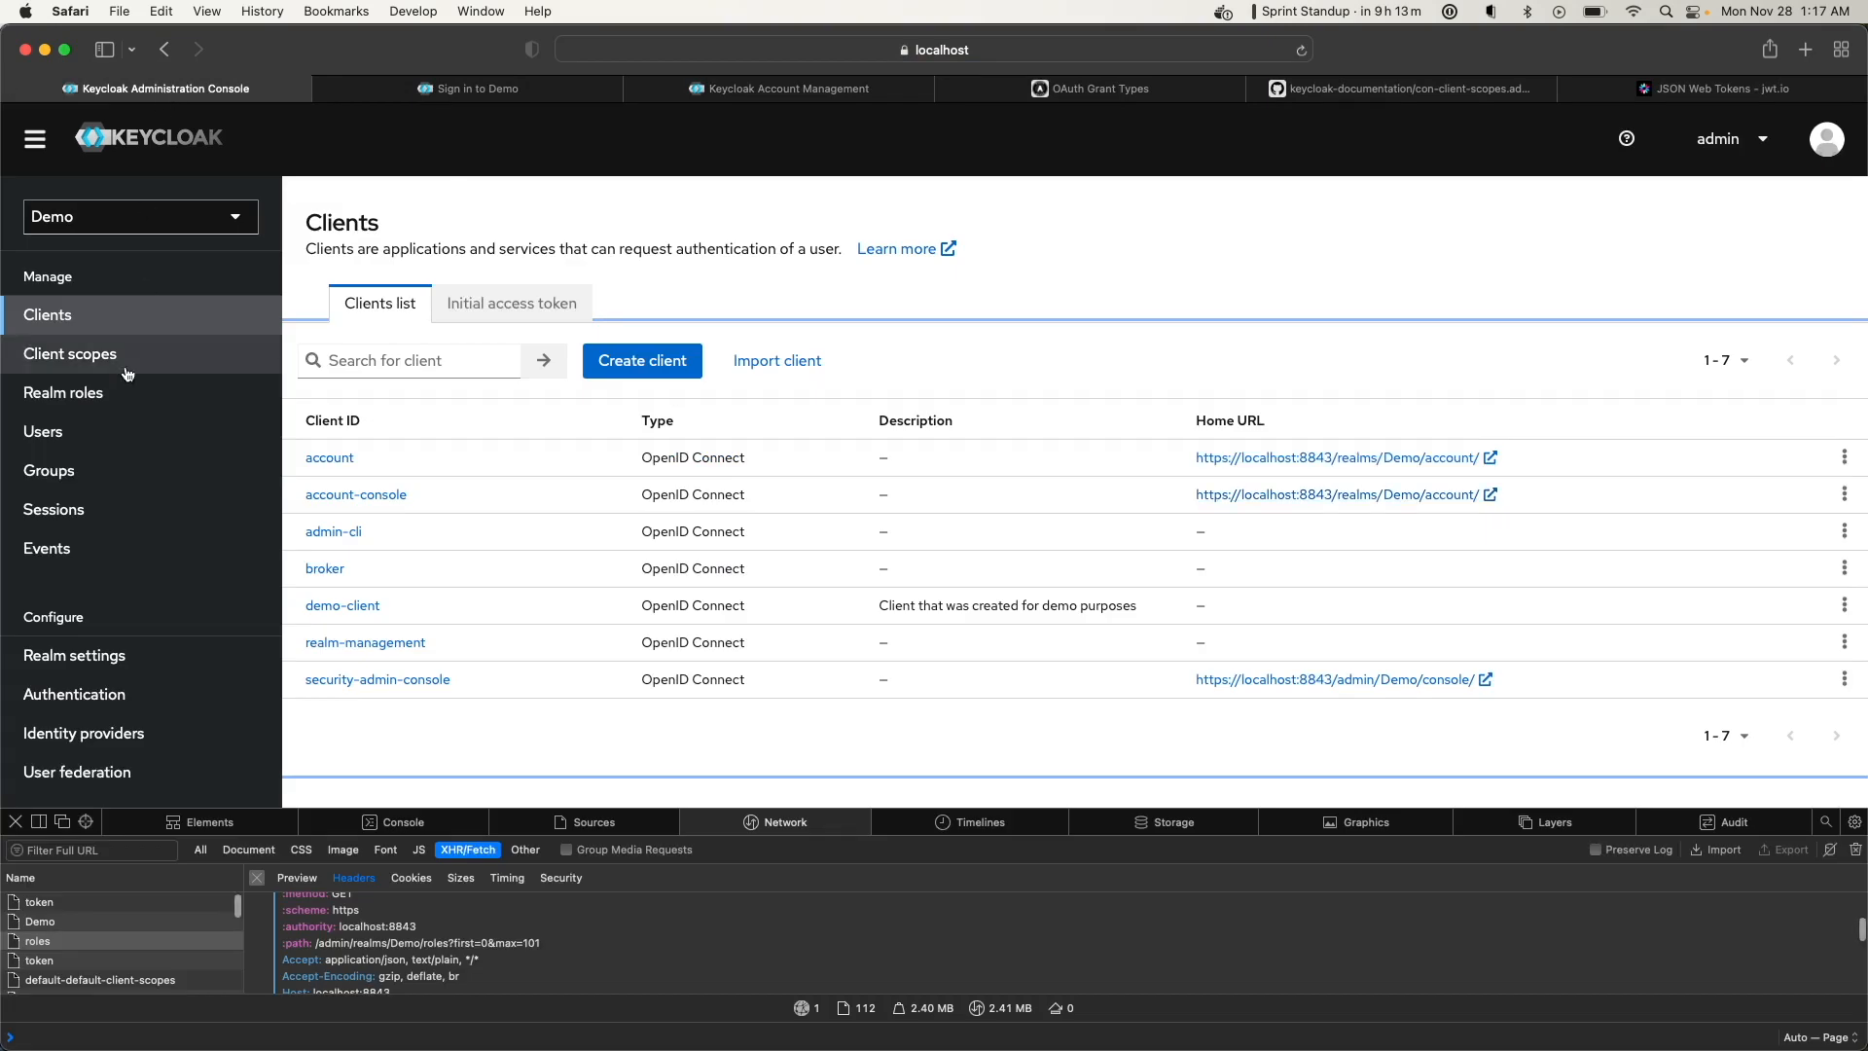
Give user demo a non-temporary password in its Credentials tab
click(48, 433)
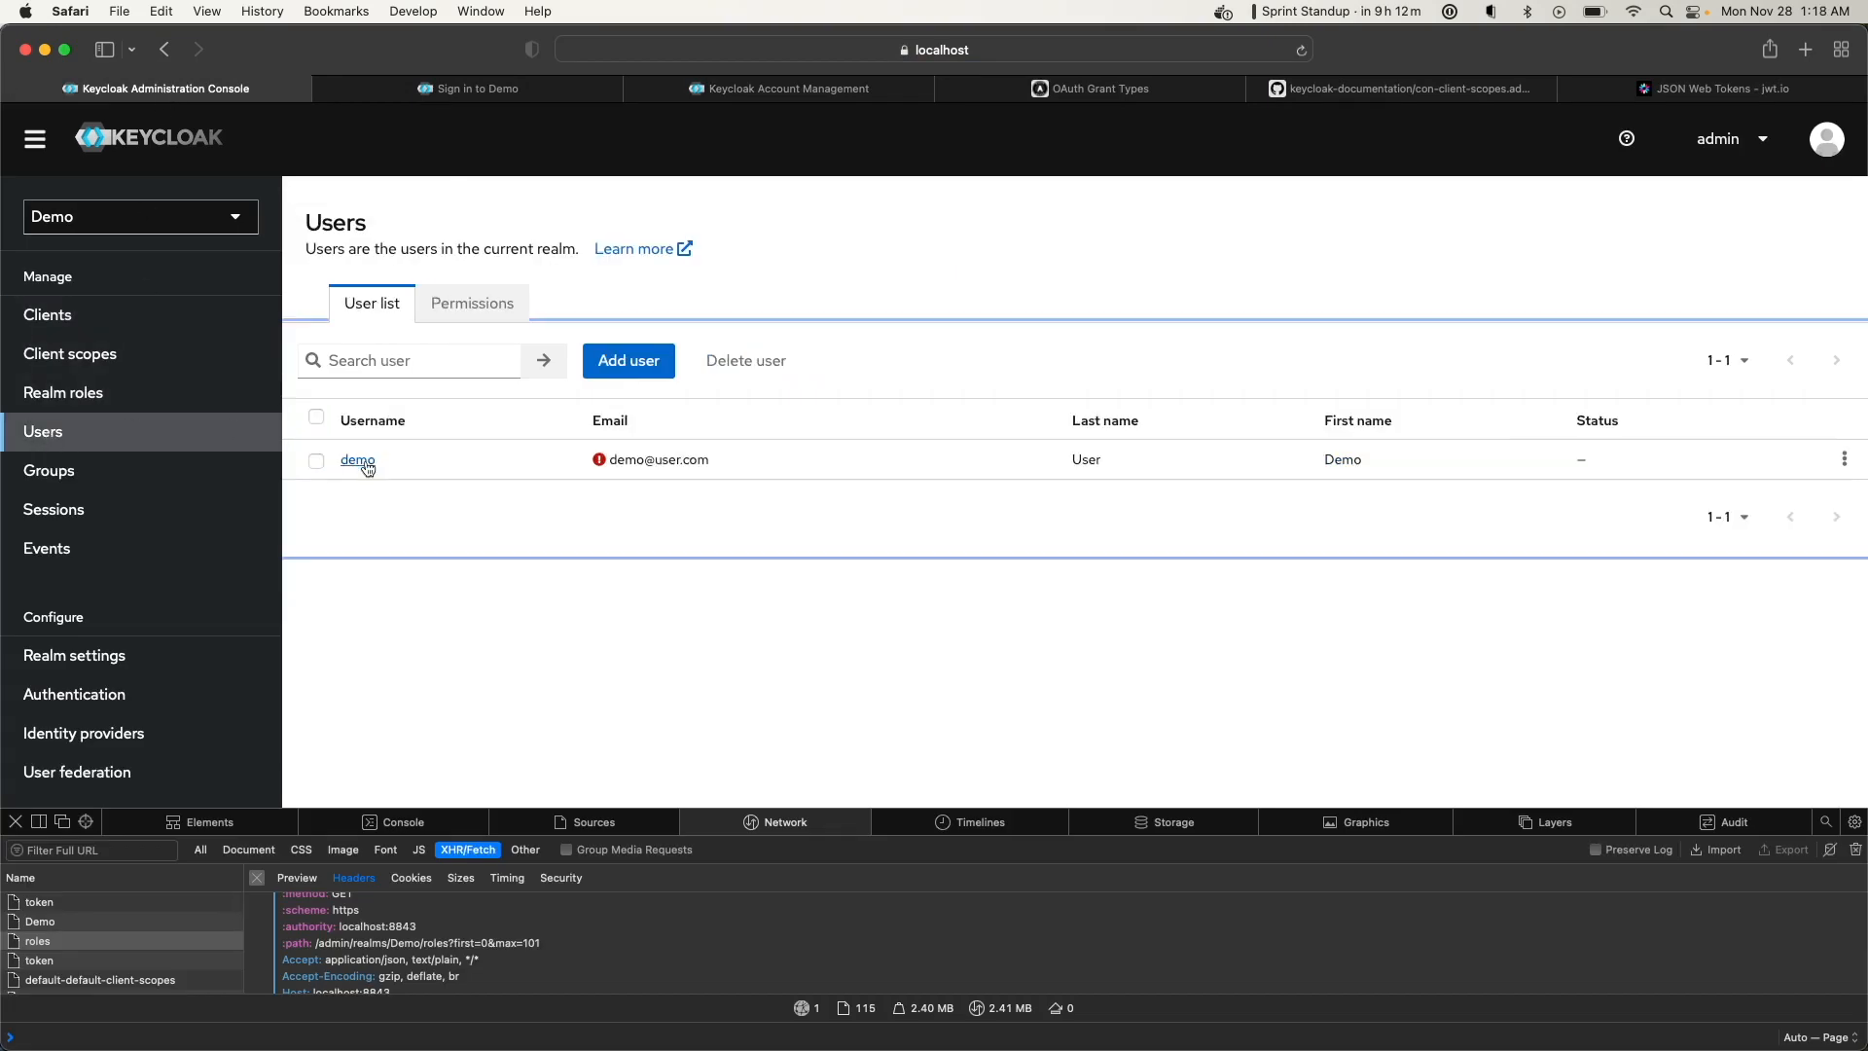
click(360, 460)
click(524, 309)
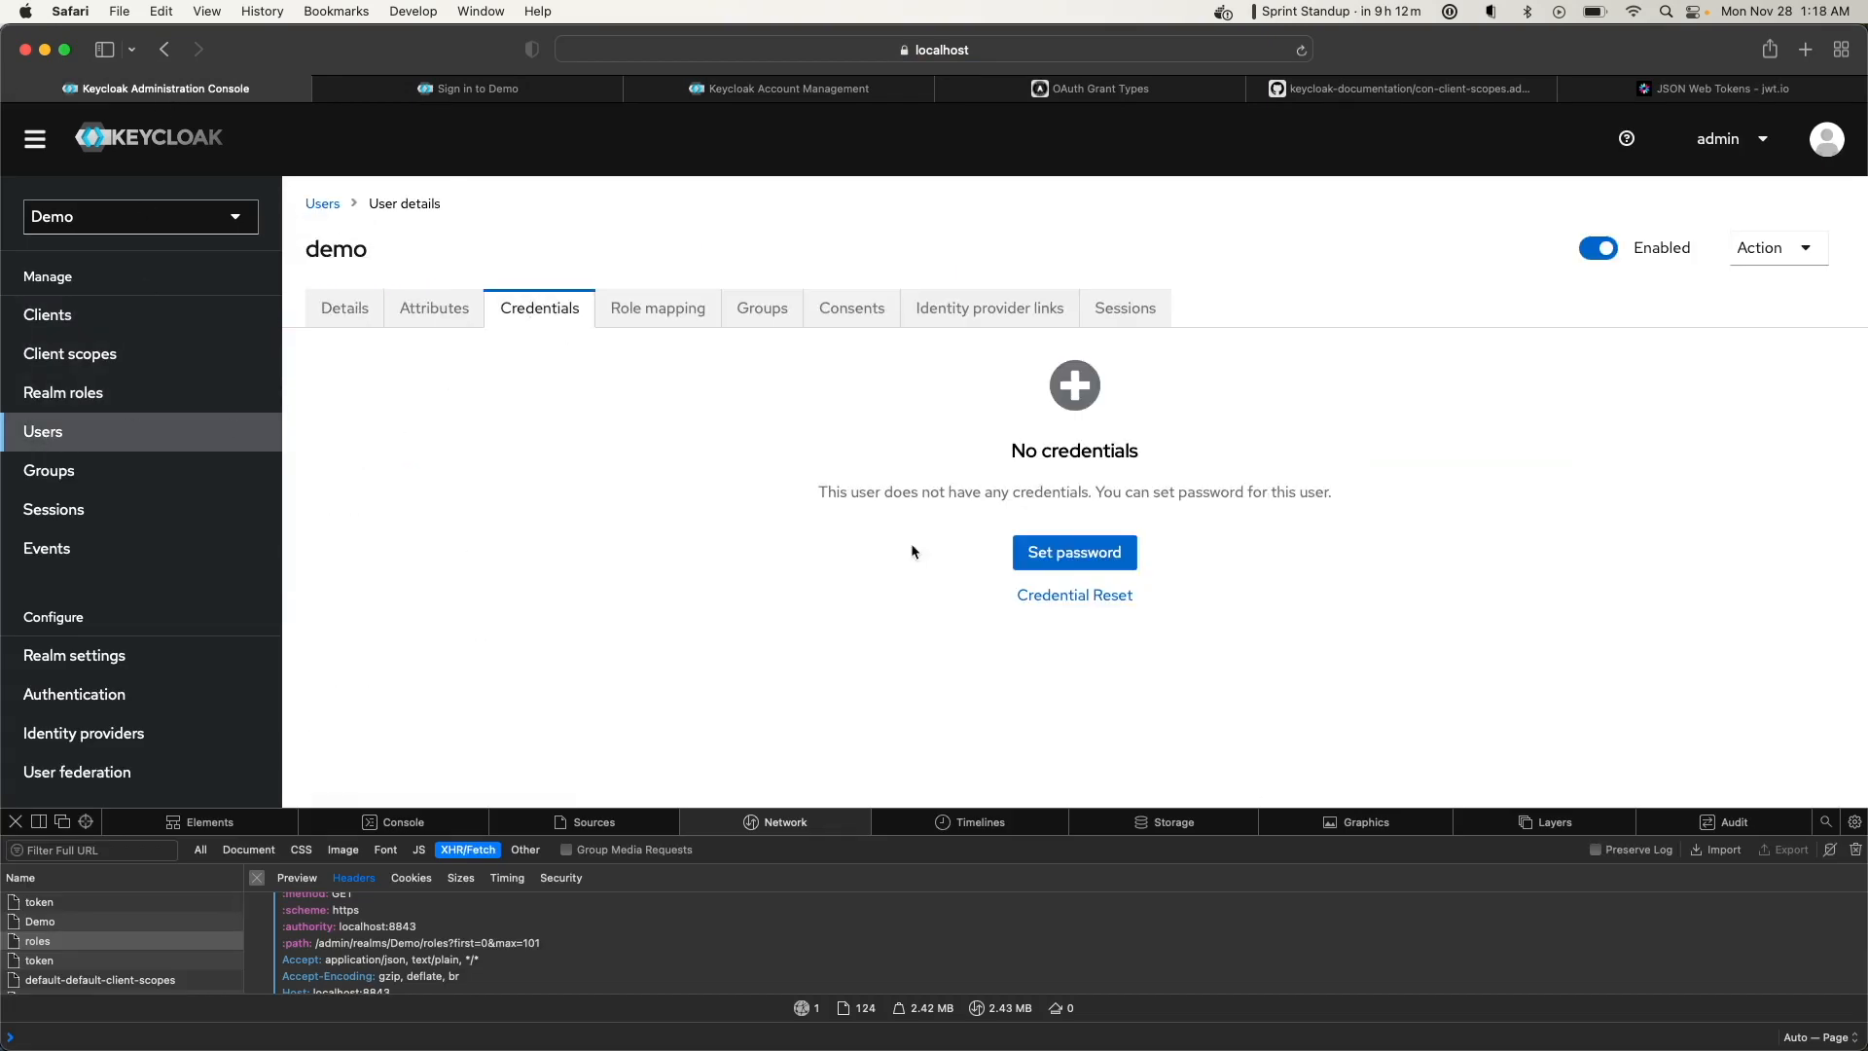
click(1094, 551)
click(980, 384)
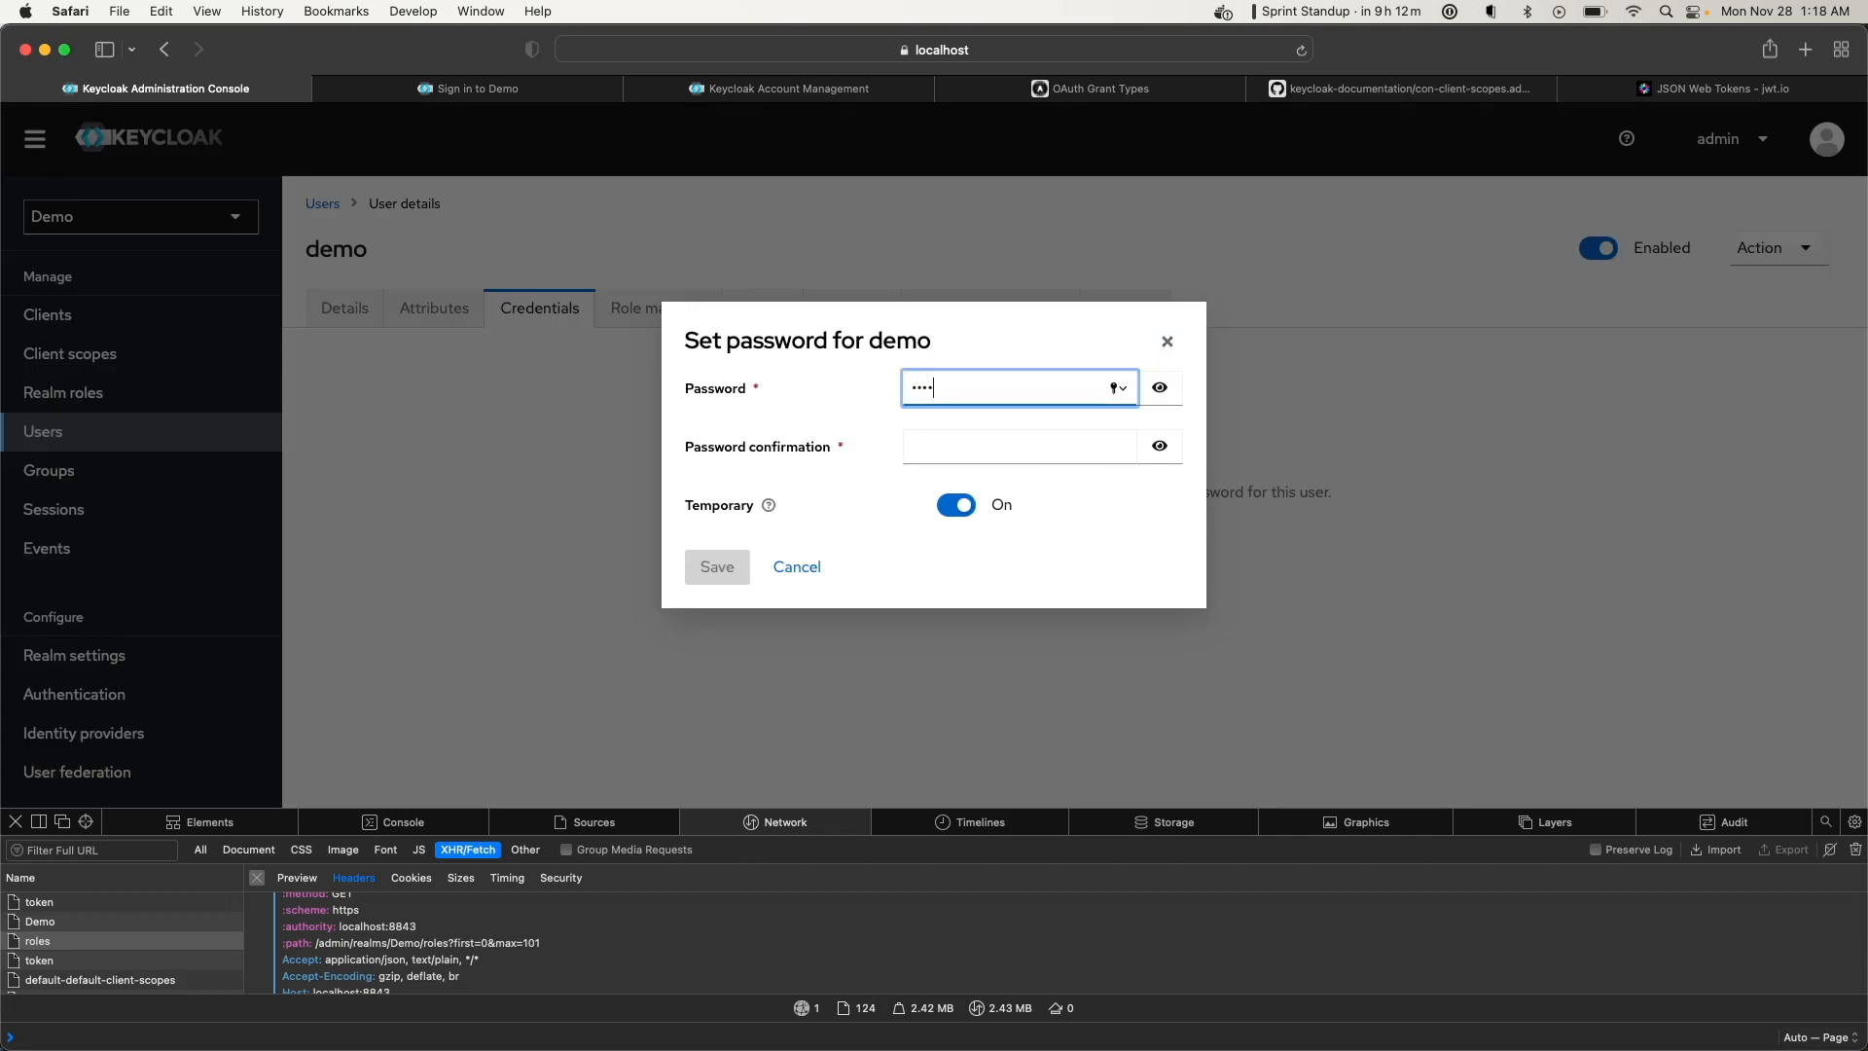
key(Tab)
text(demo)
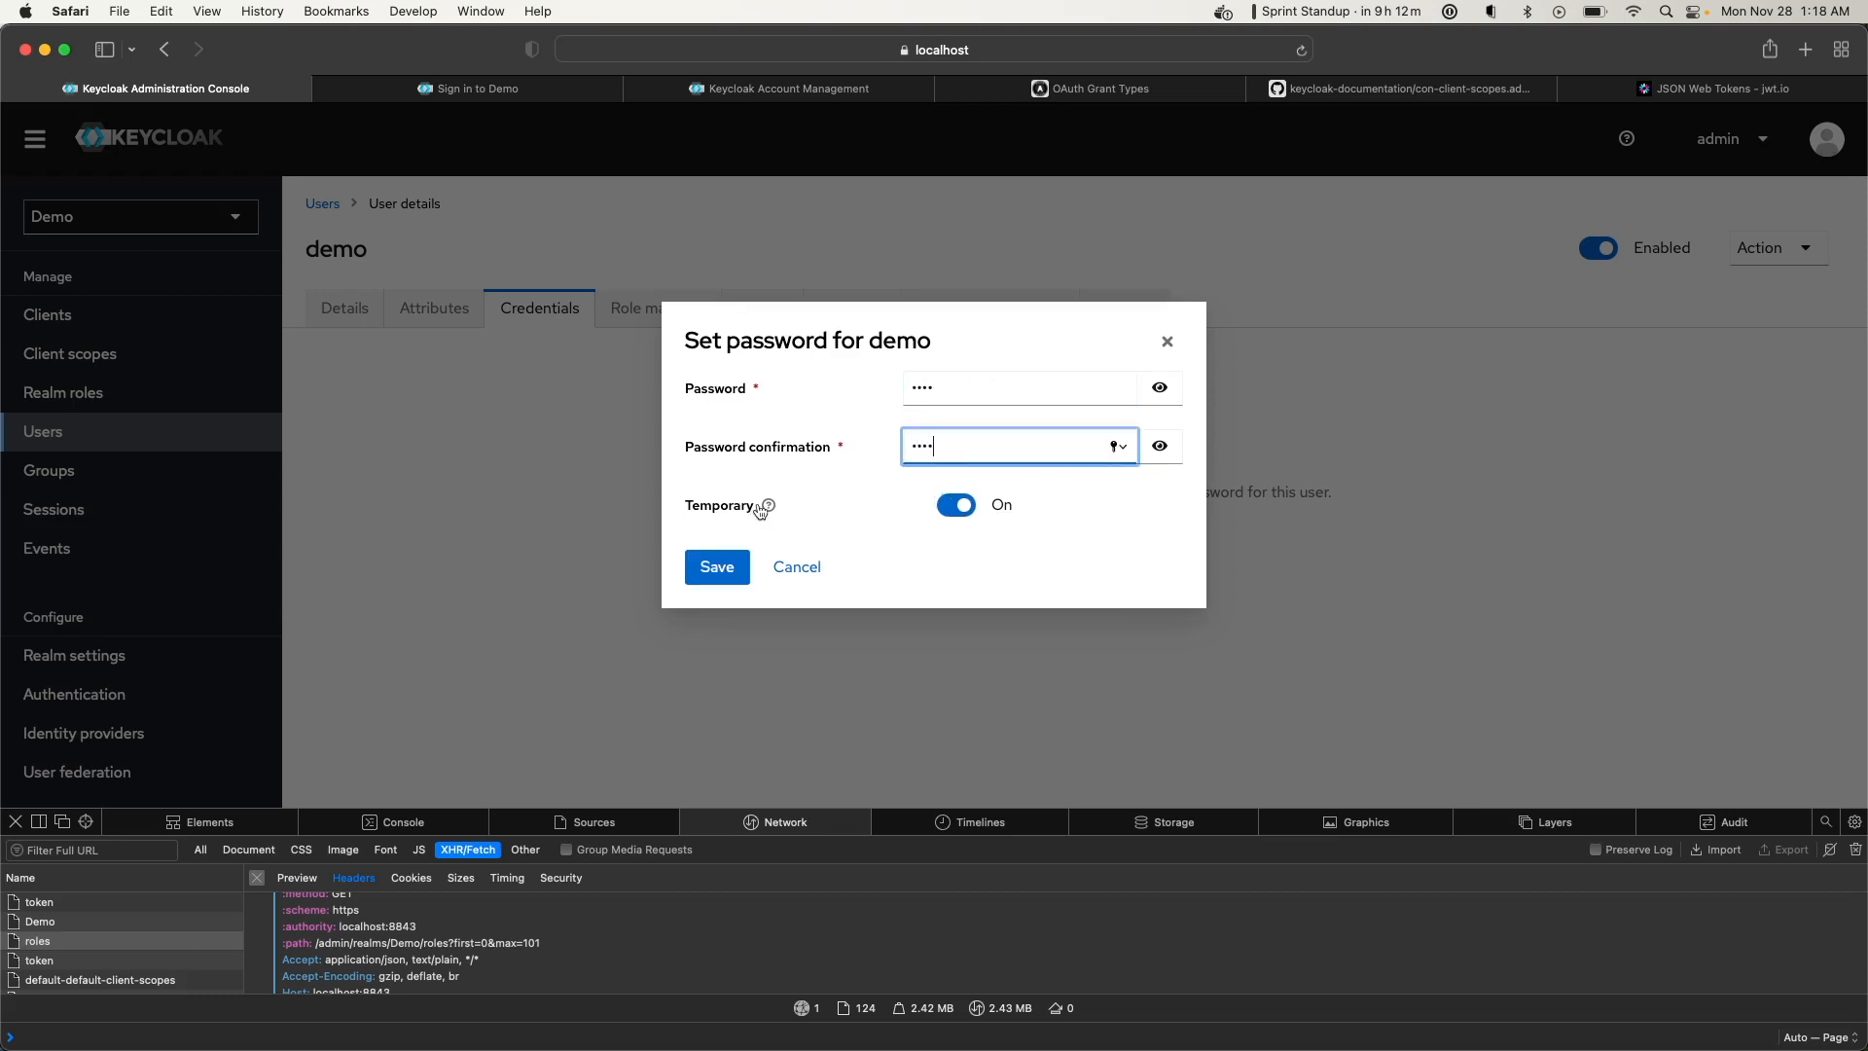
click(953, 510)
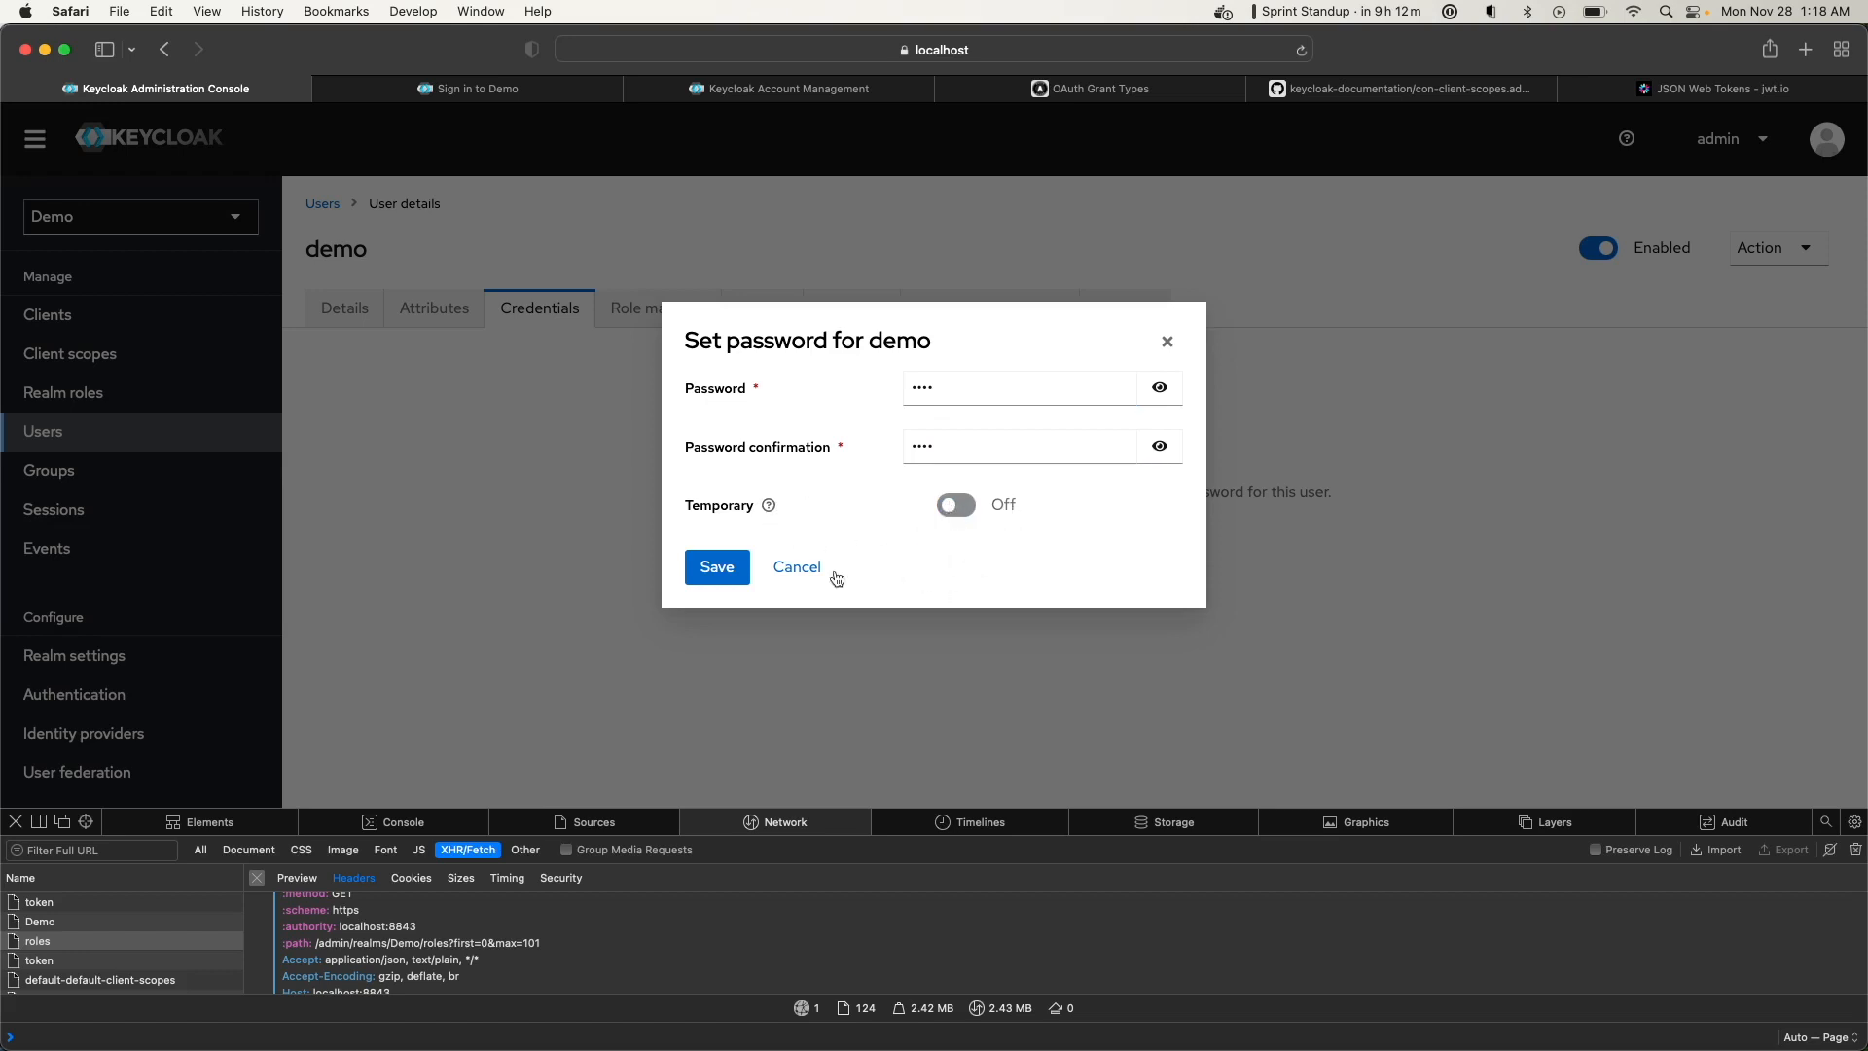
click(718, 576)
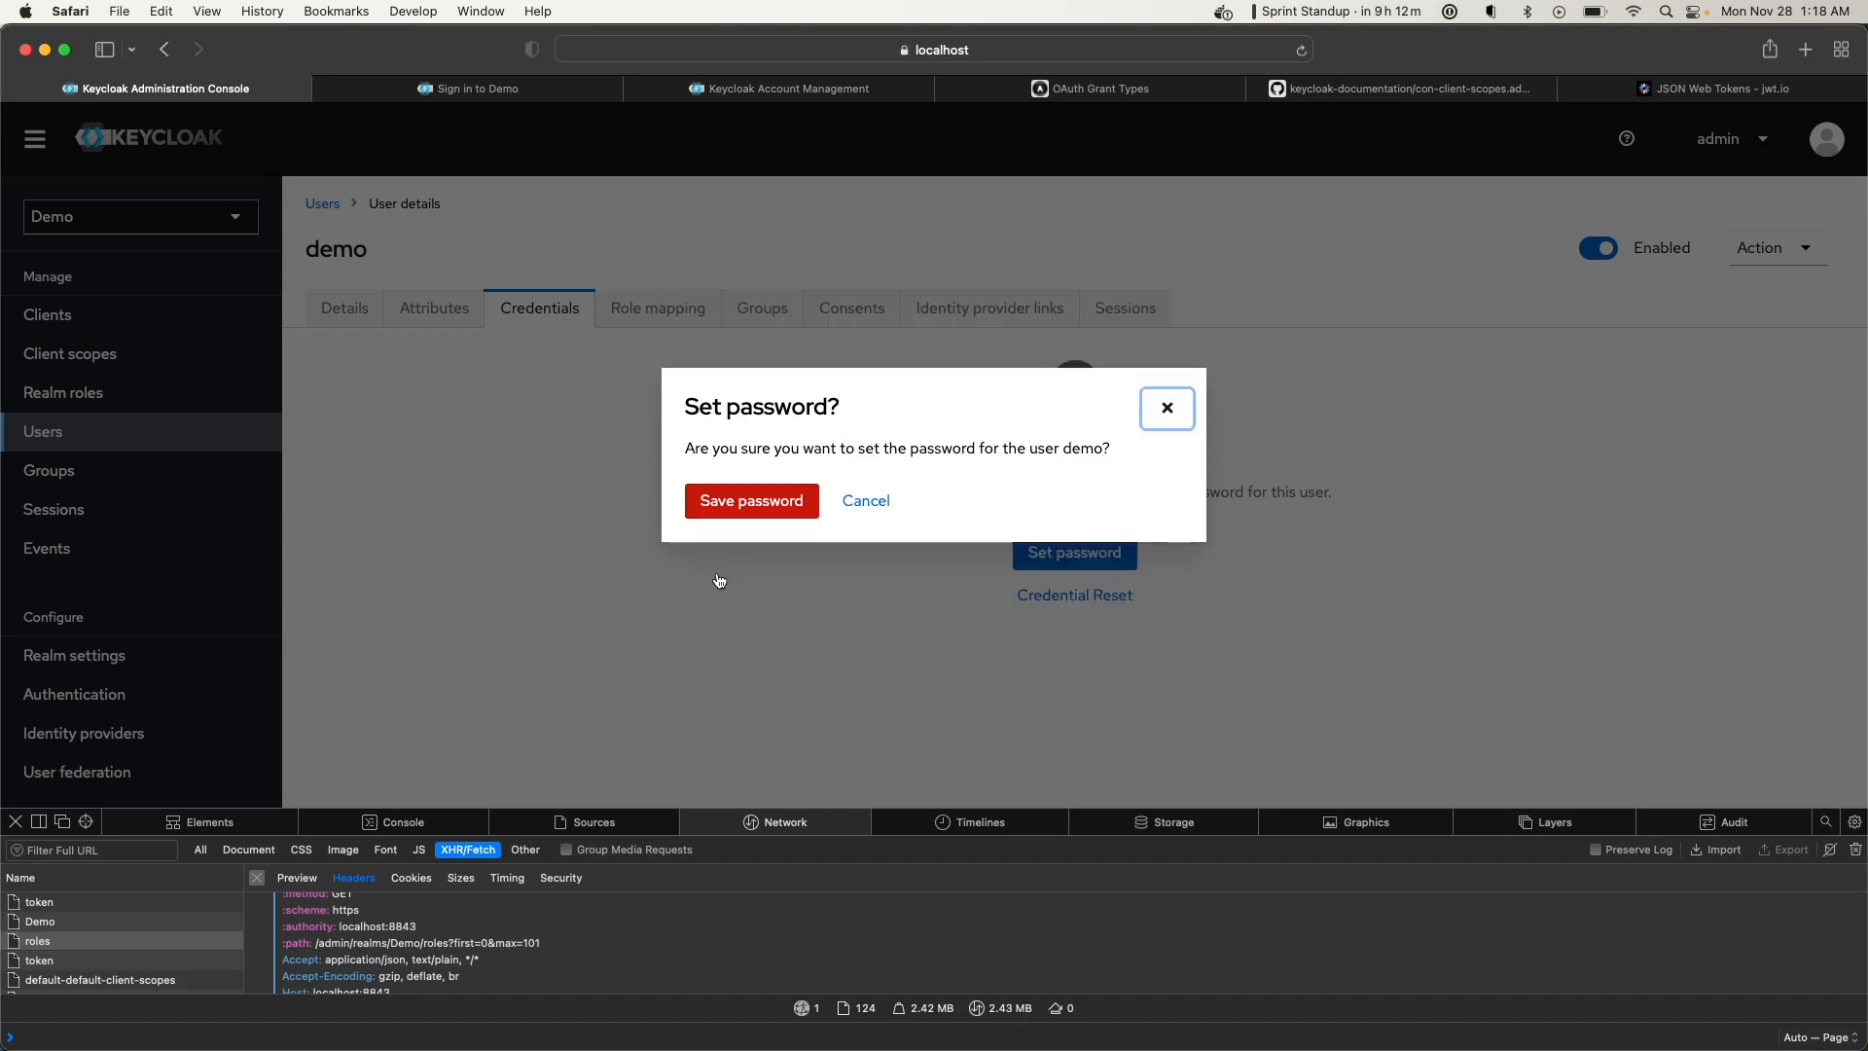
click(746, 516)
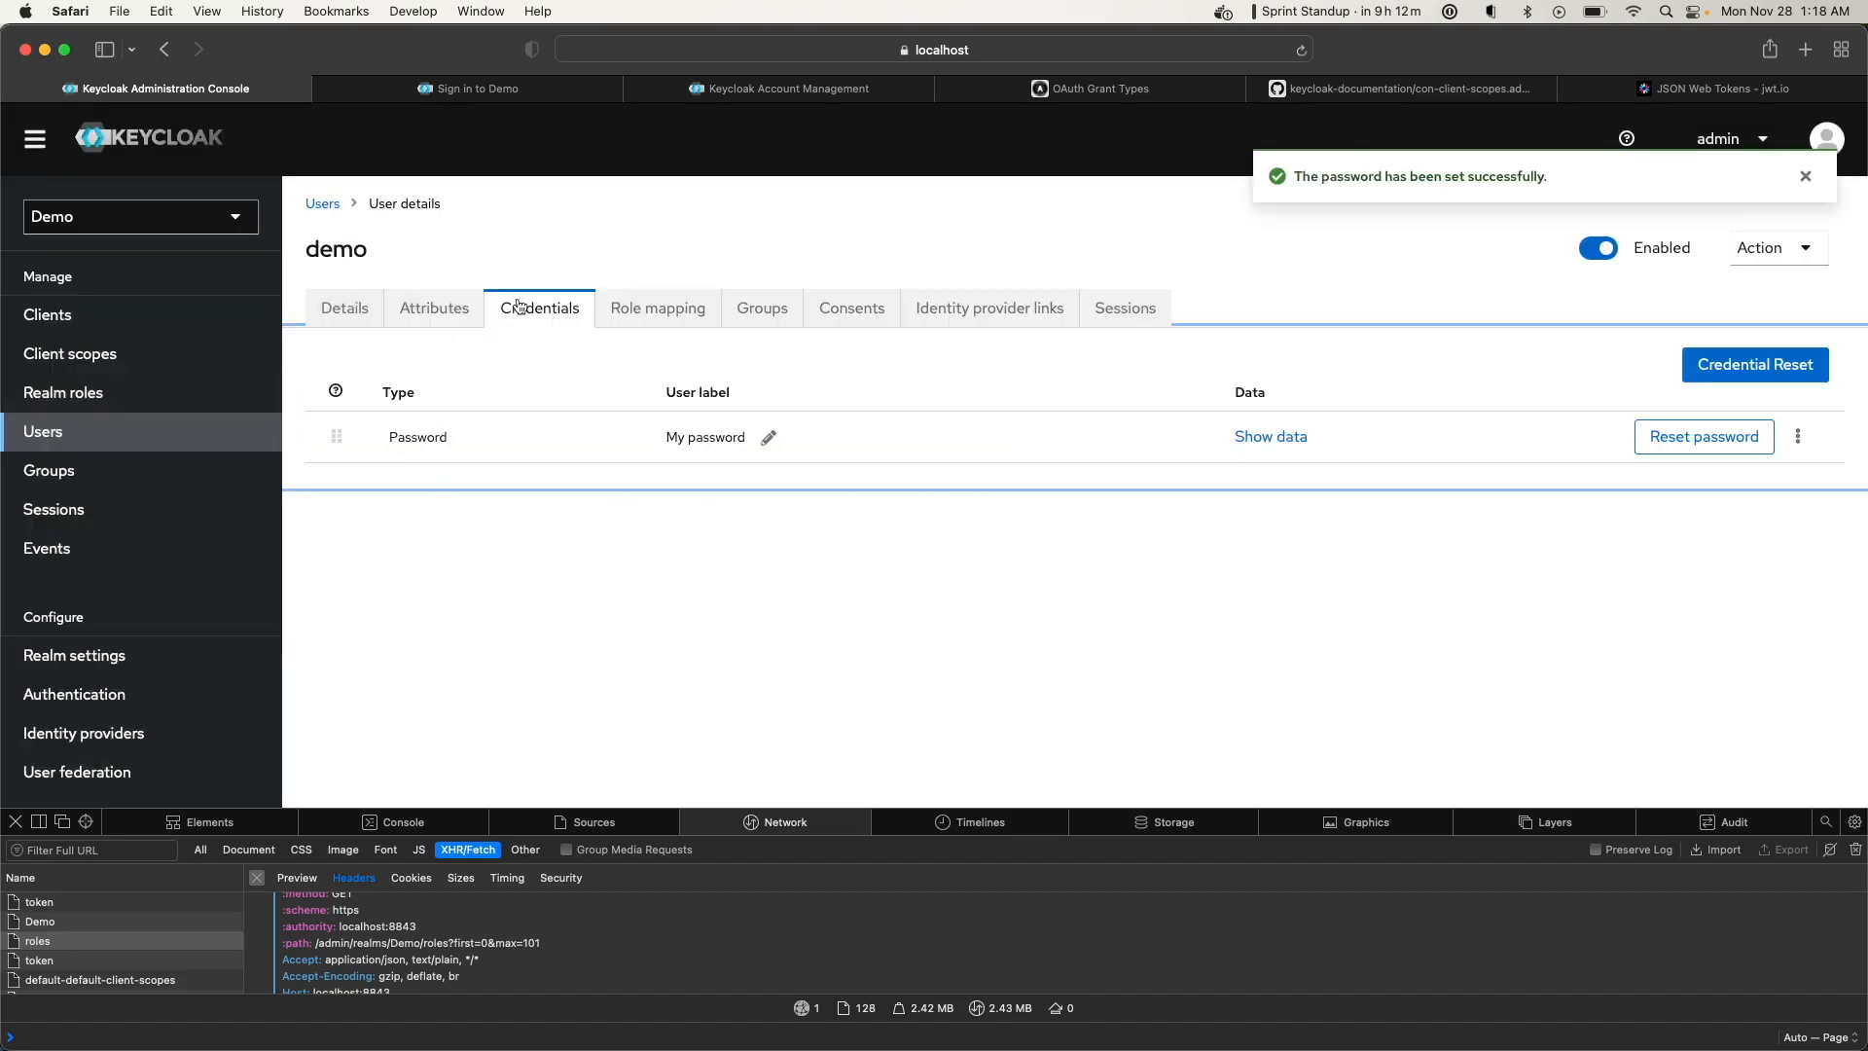
click(101, 321)
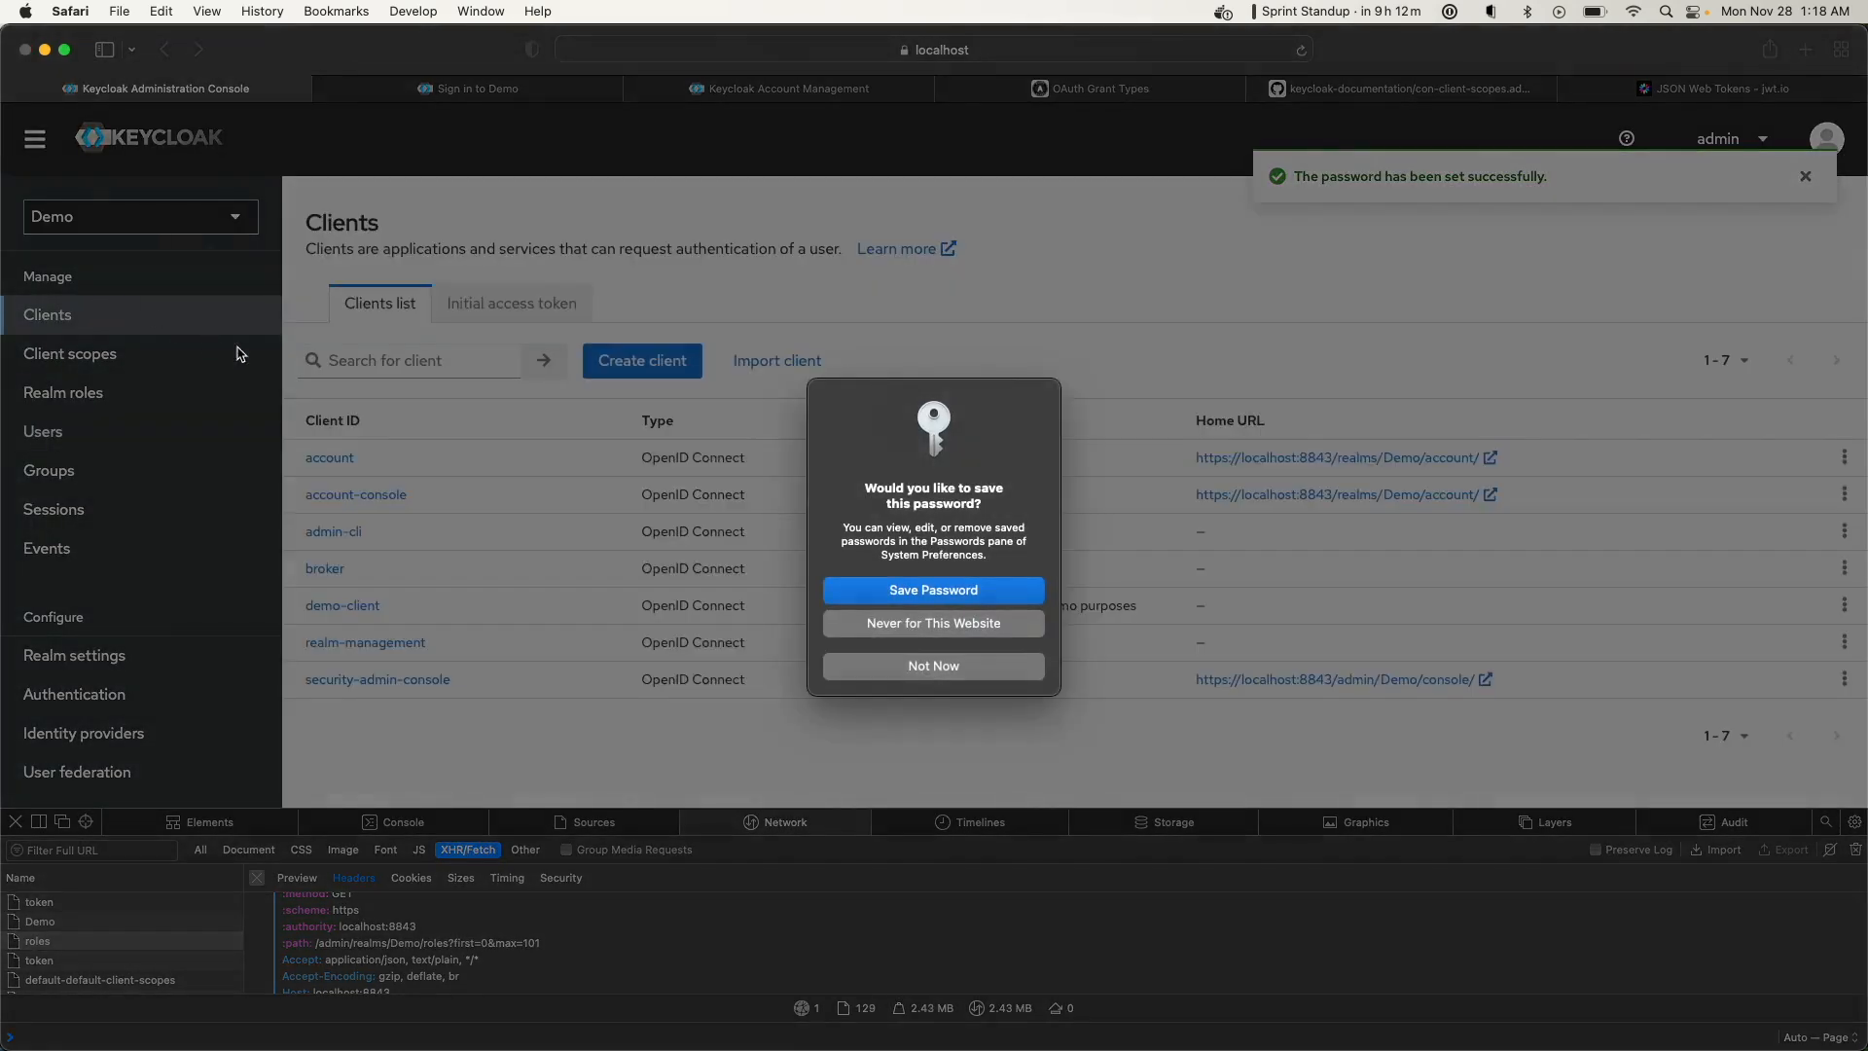
Sign in to the Account Console as demo with the user's password and open Applications
click(942, 675)
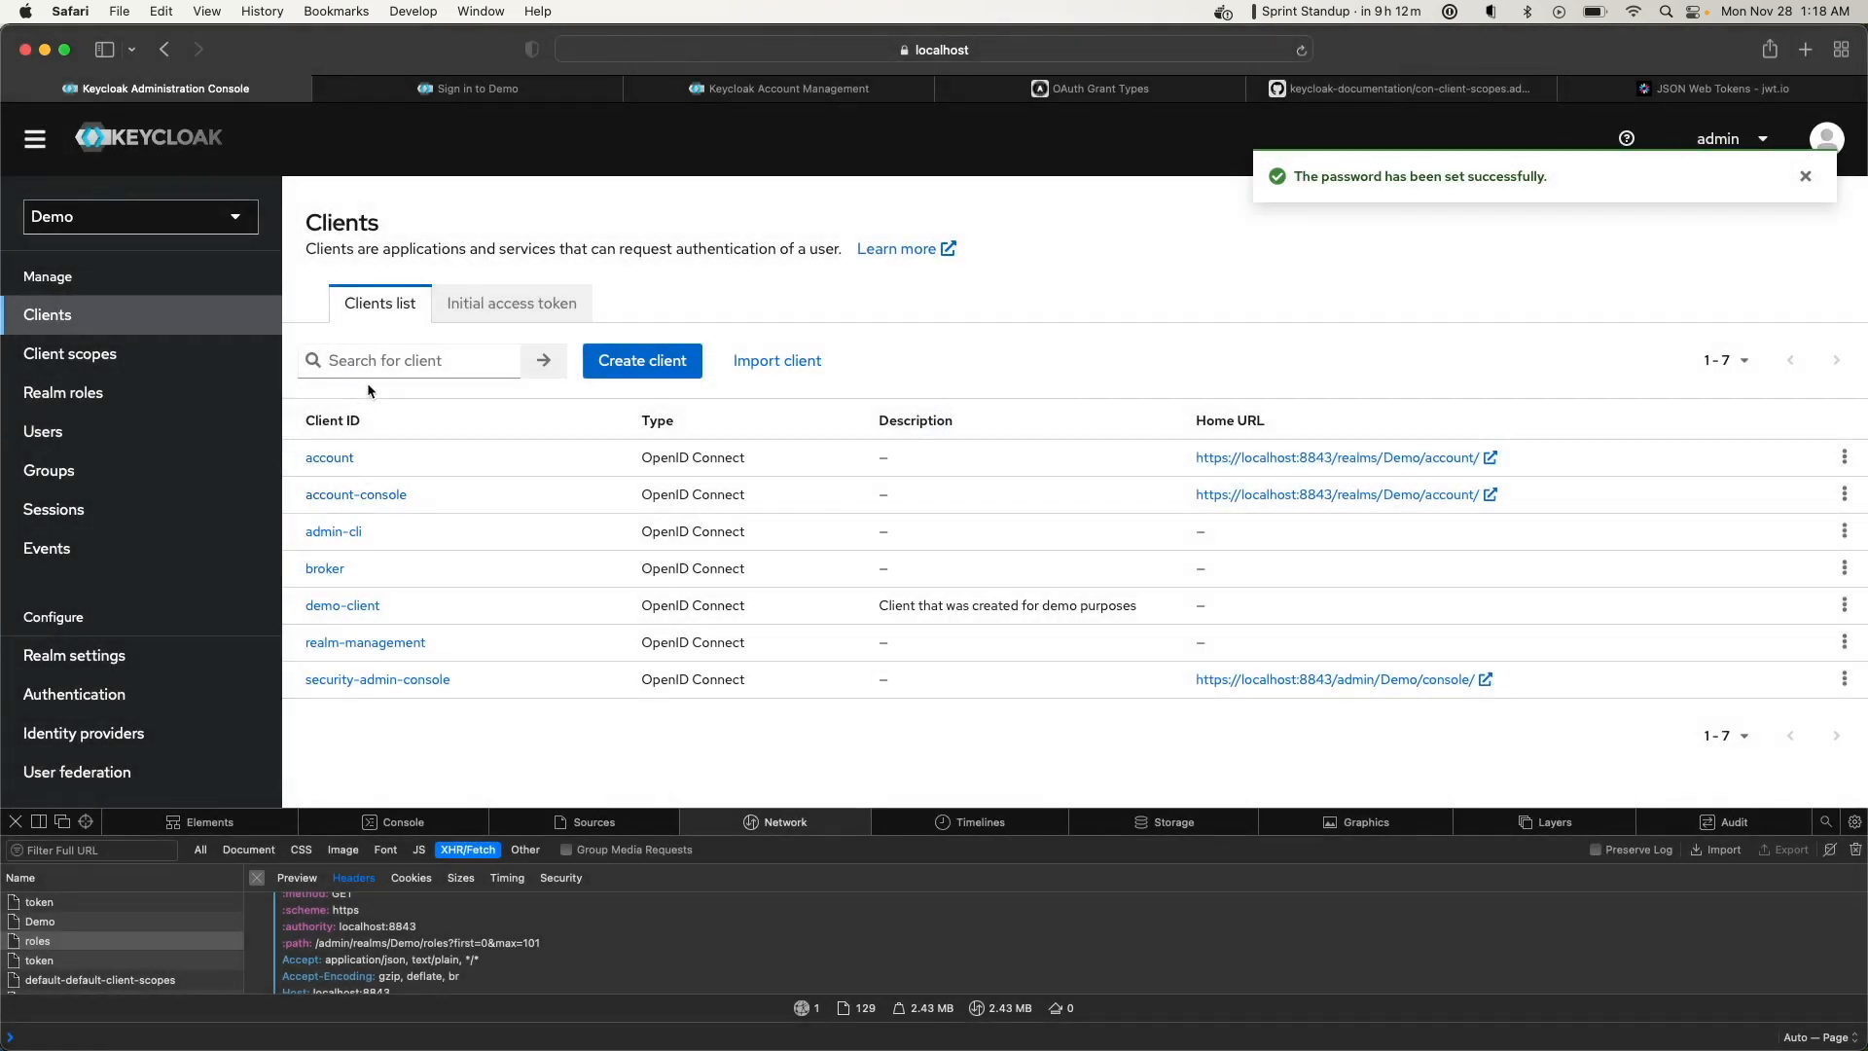
click(1420, 501)
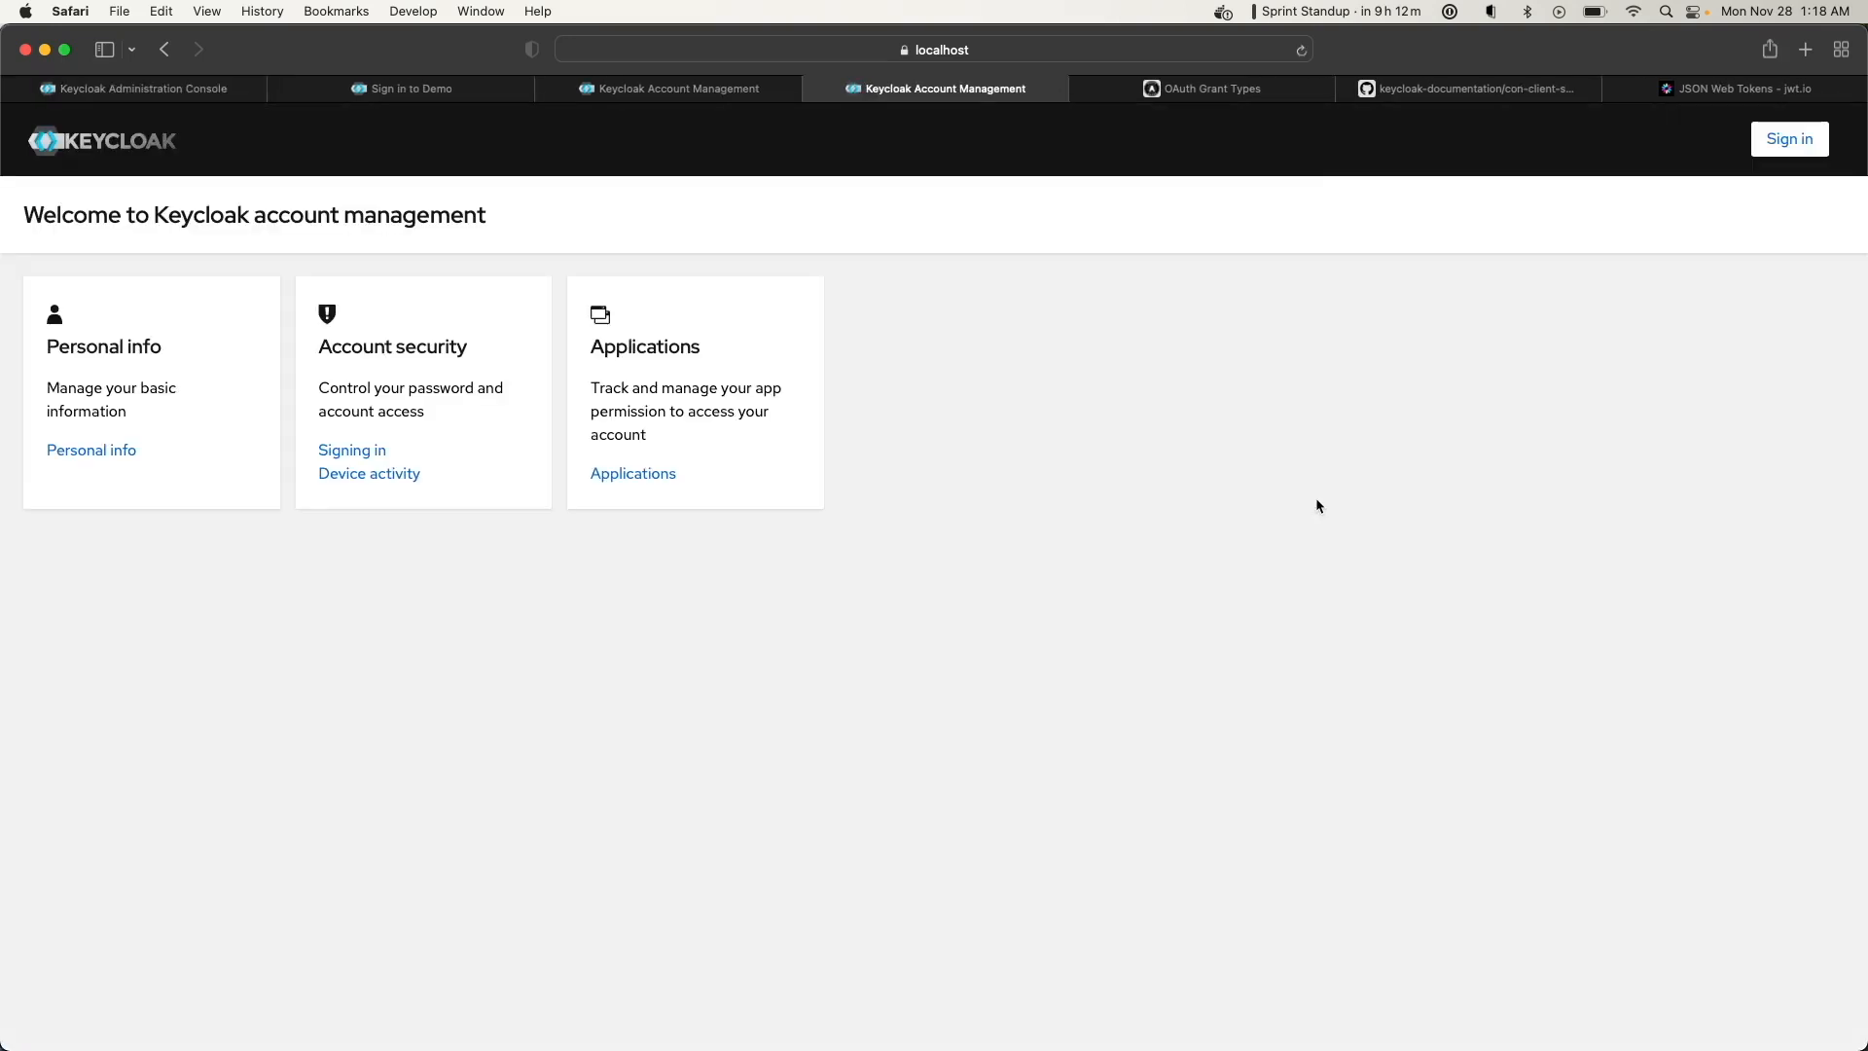
click(105, 451)
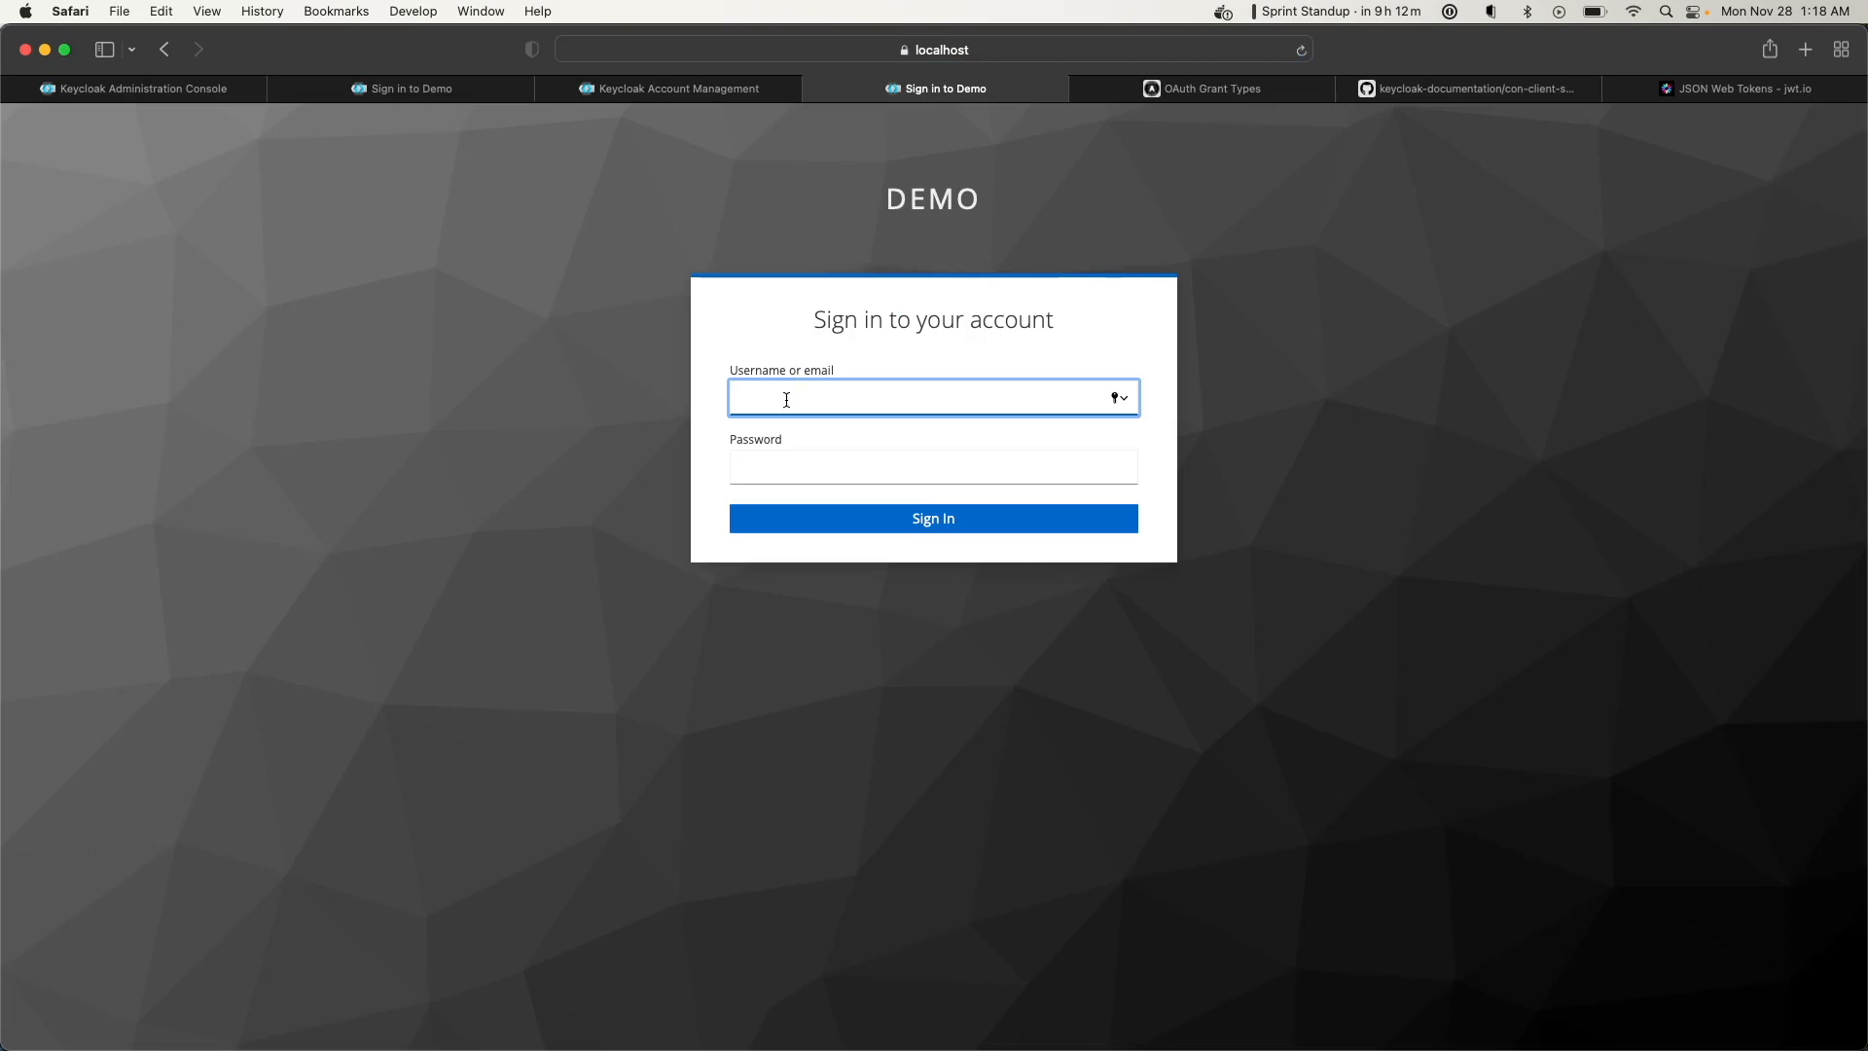
text(demo)
key(Tab)
text(demo)
click(846, 523)
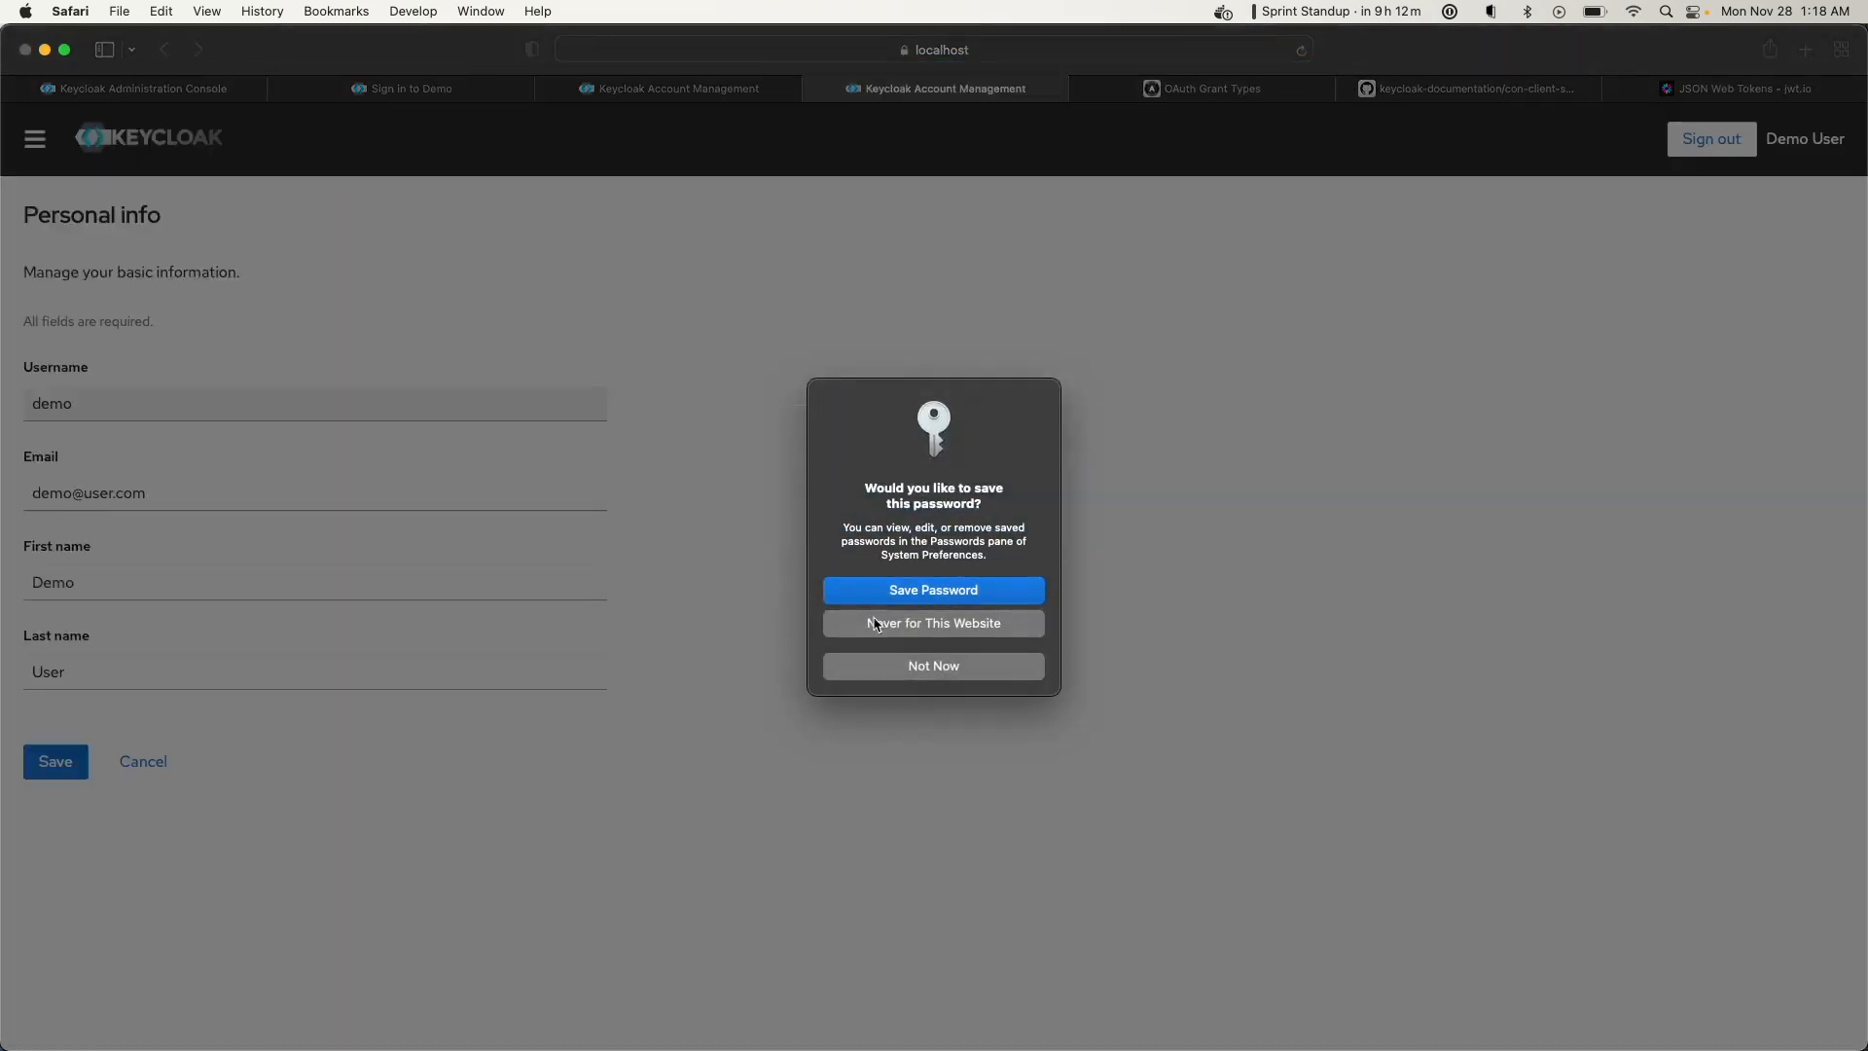
click(908, 675)
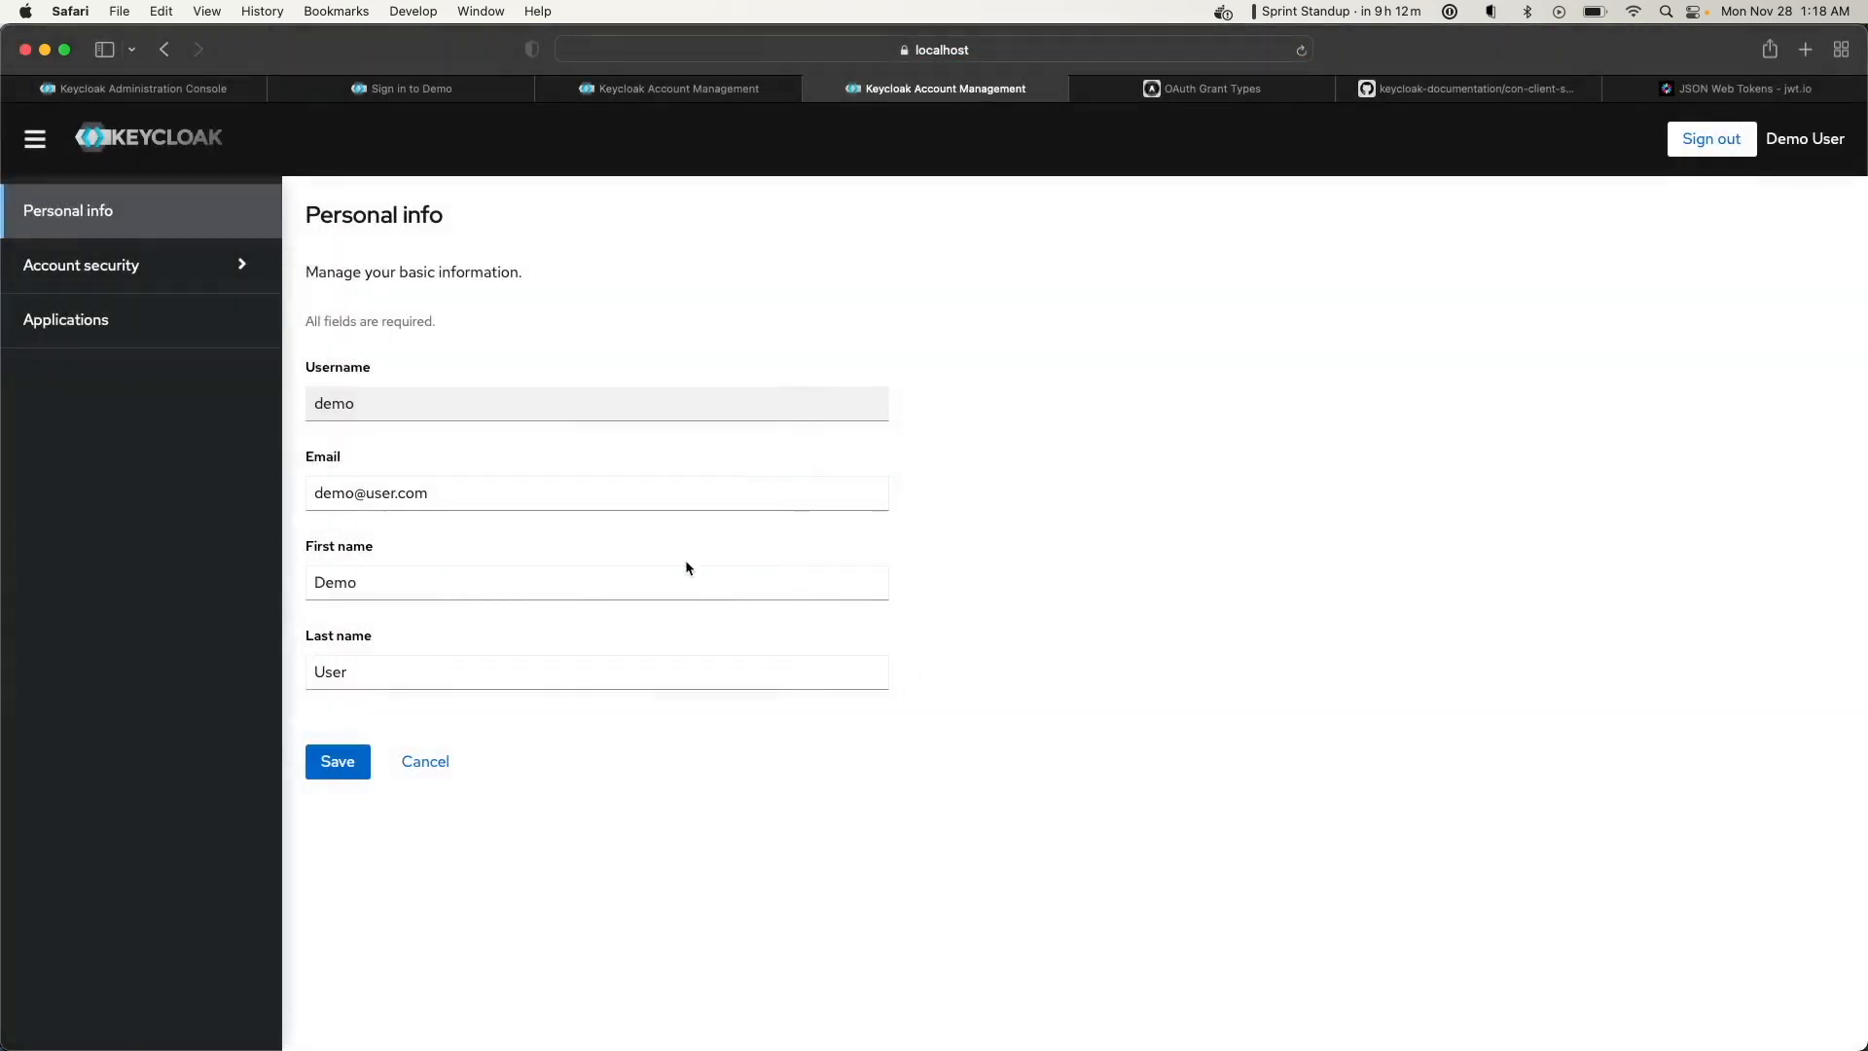
click(122, 314)
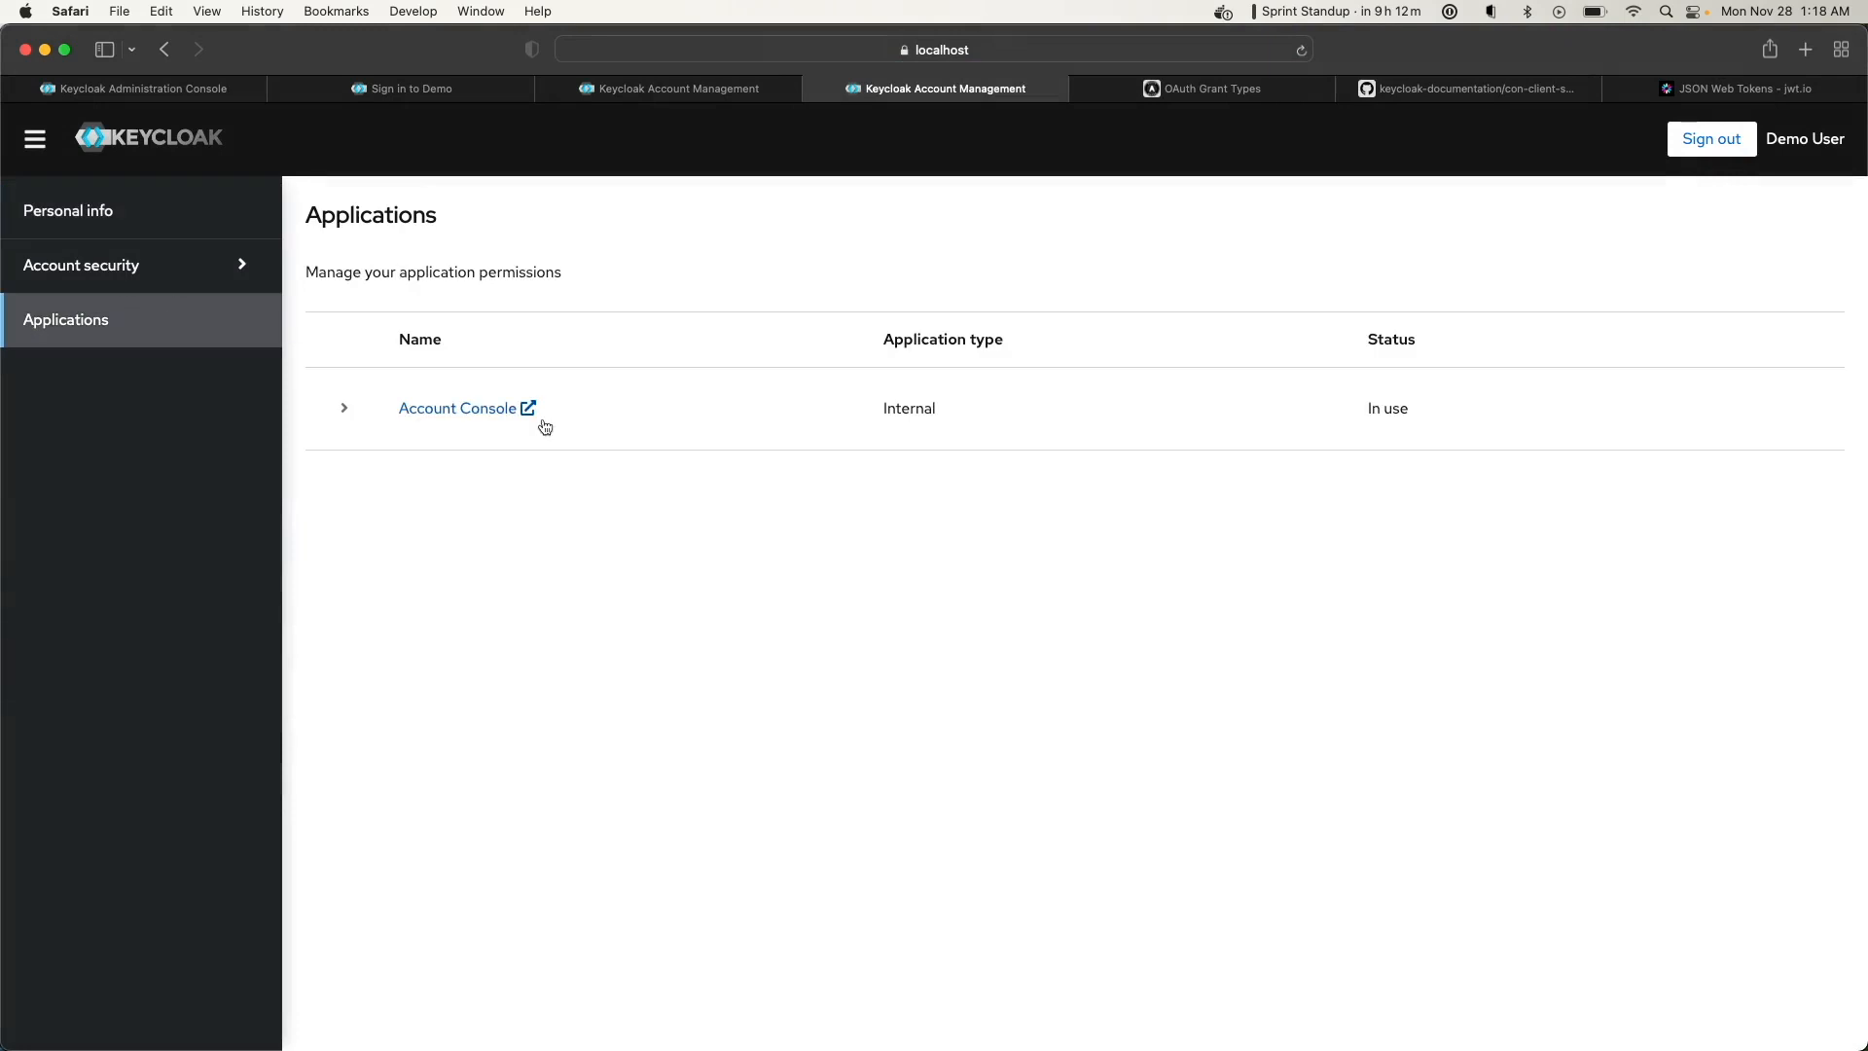
Show Safari's Web Inspector network panel and enlarge it
click(415, 12)
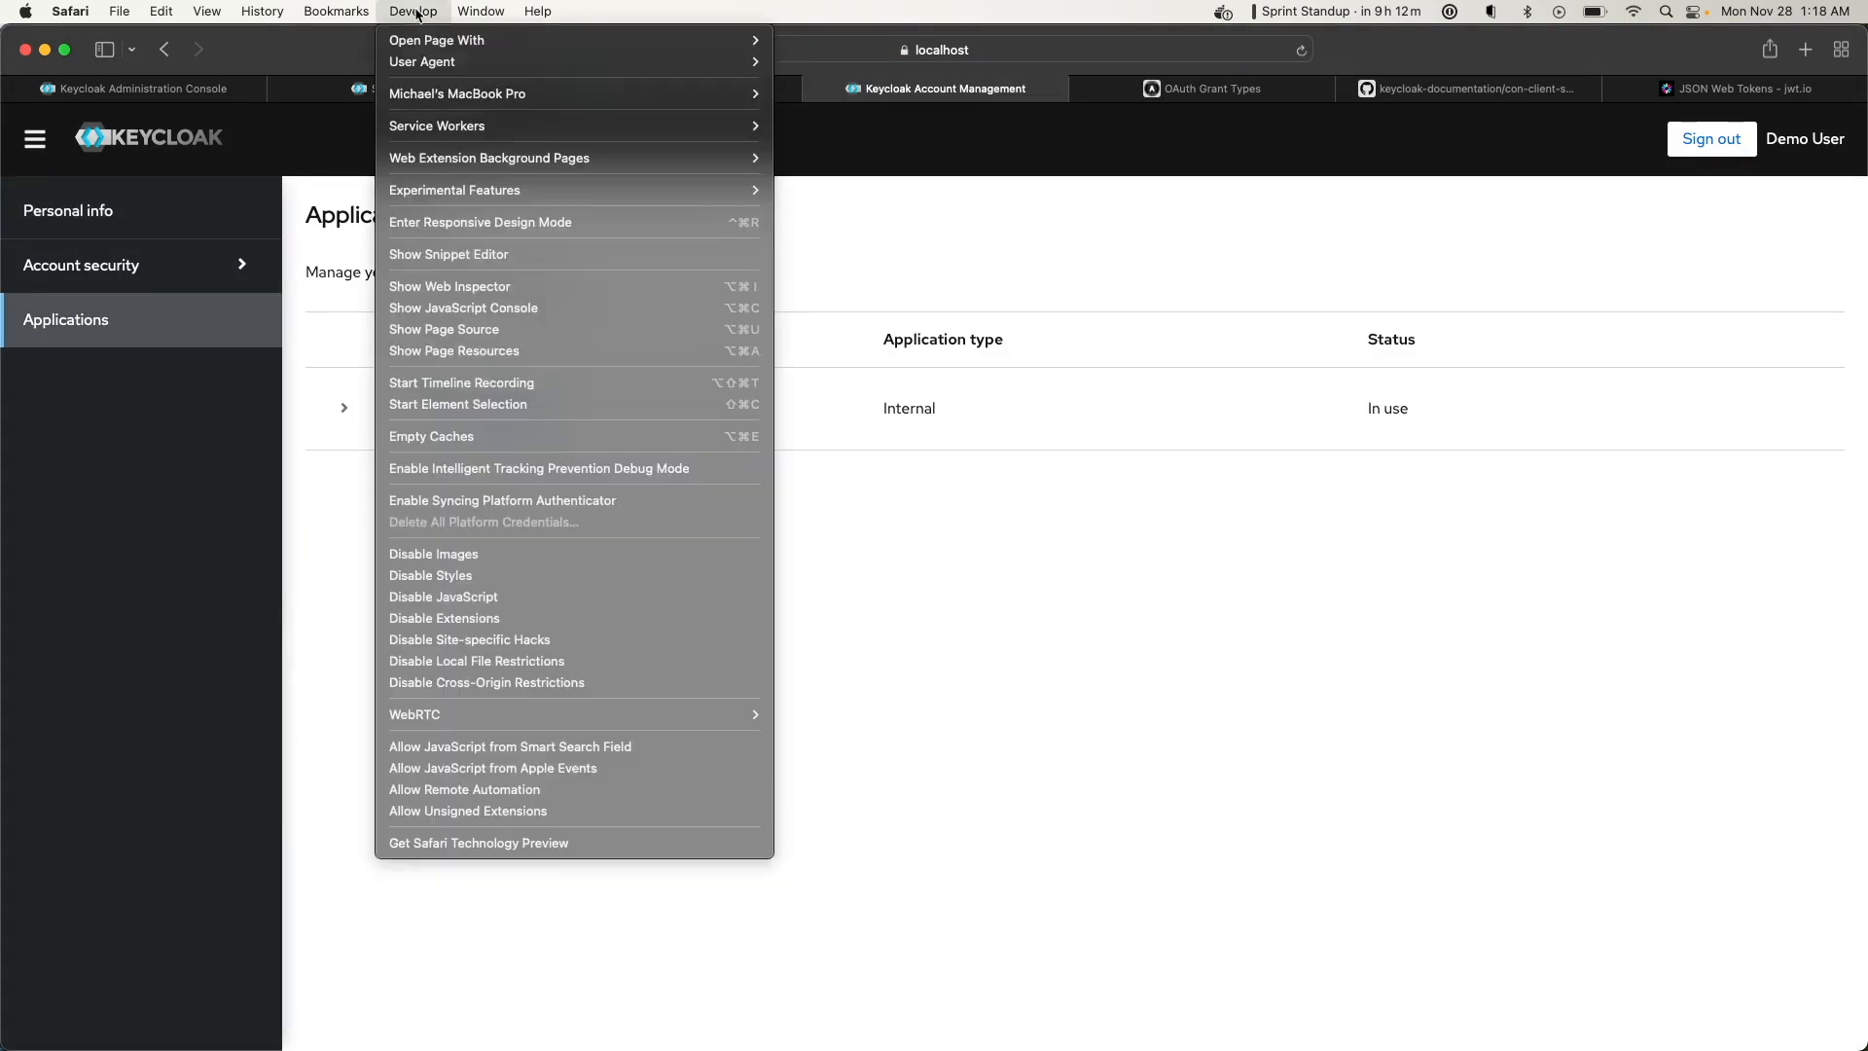
click(483, 288)
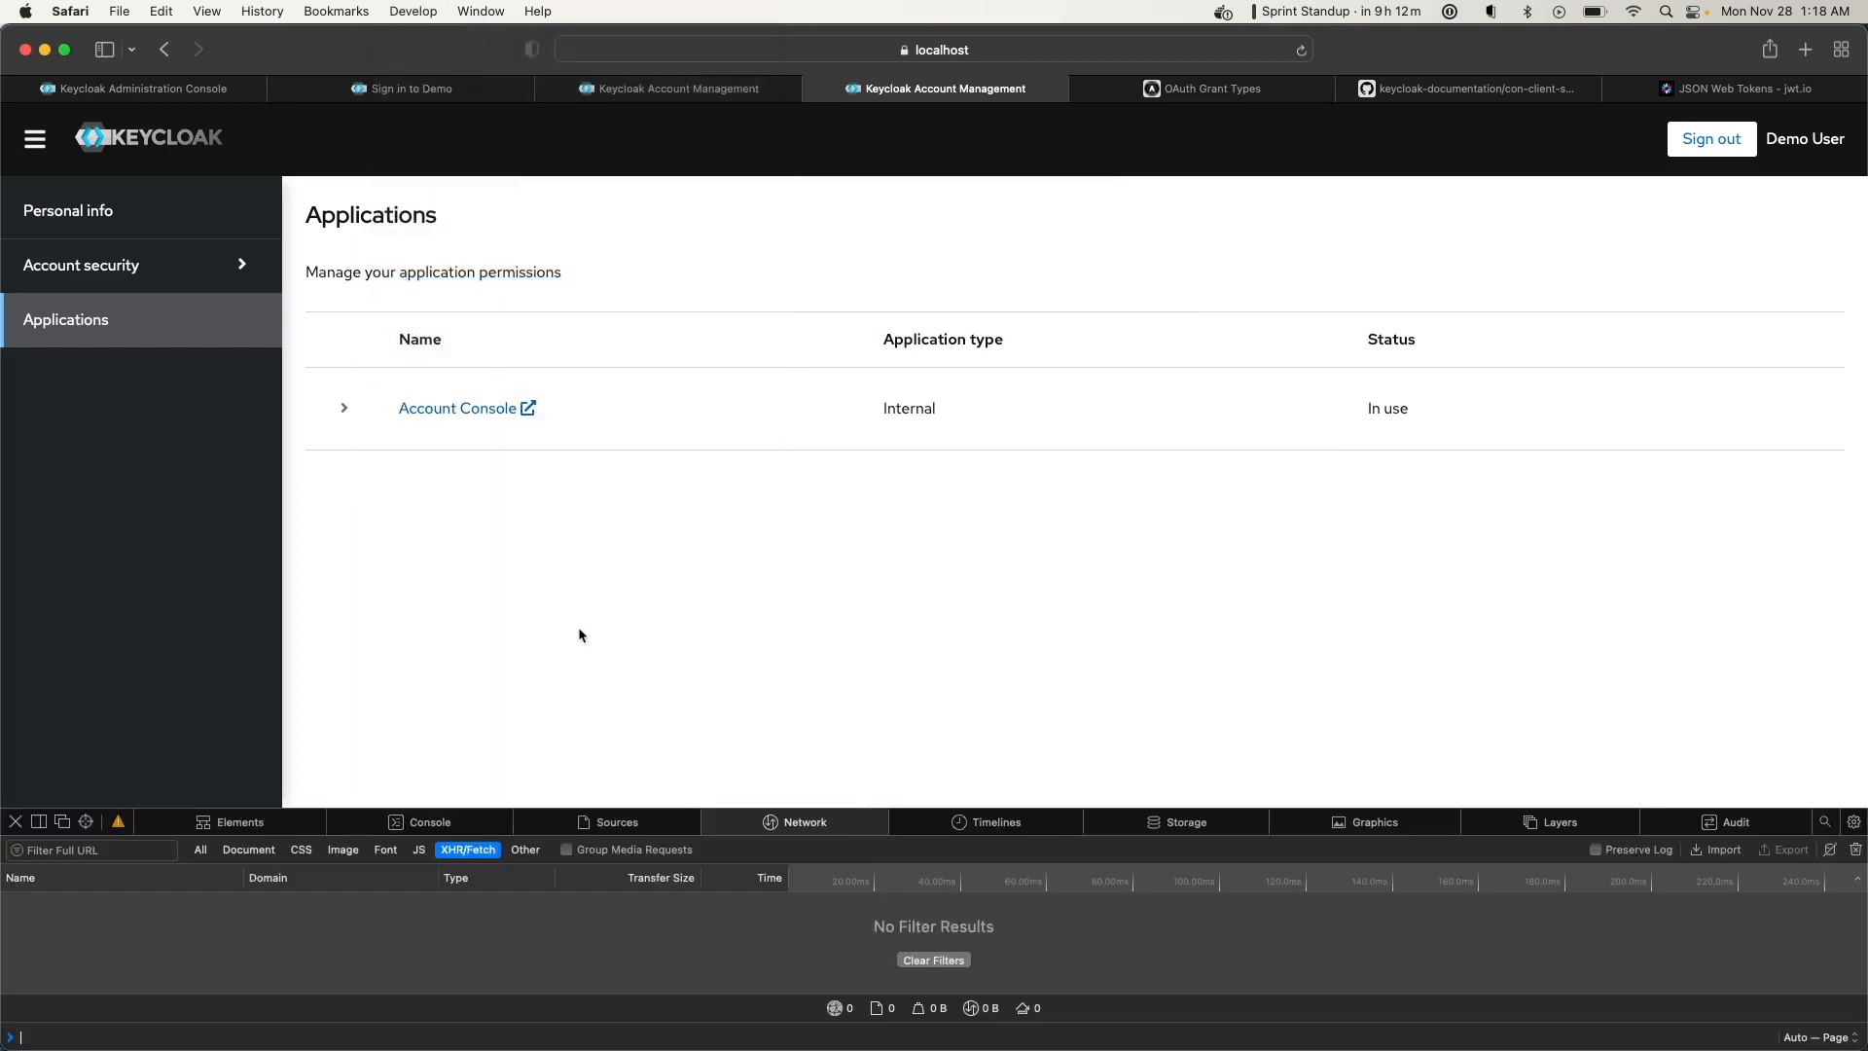
drag(515, 809, 543, 613)
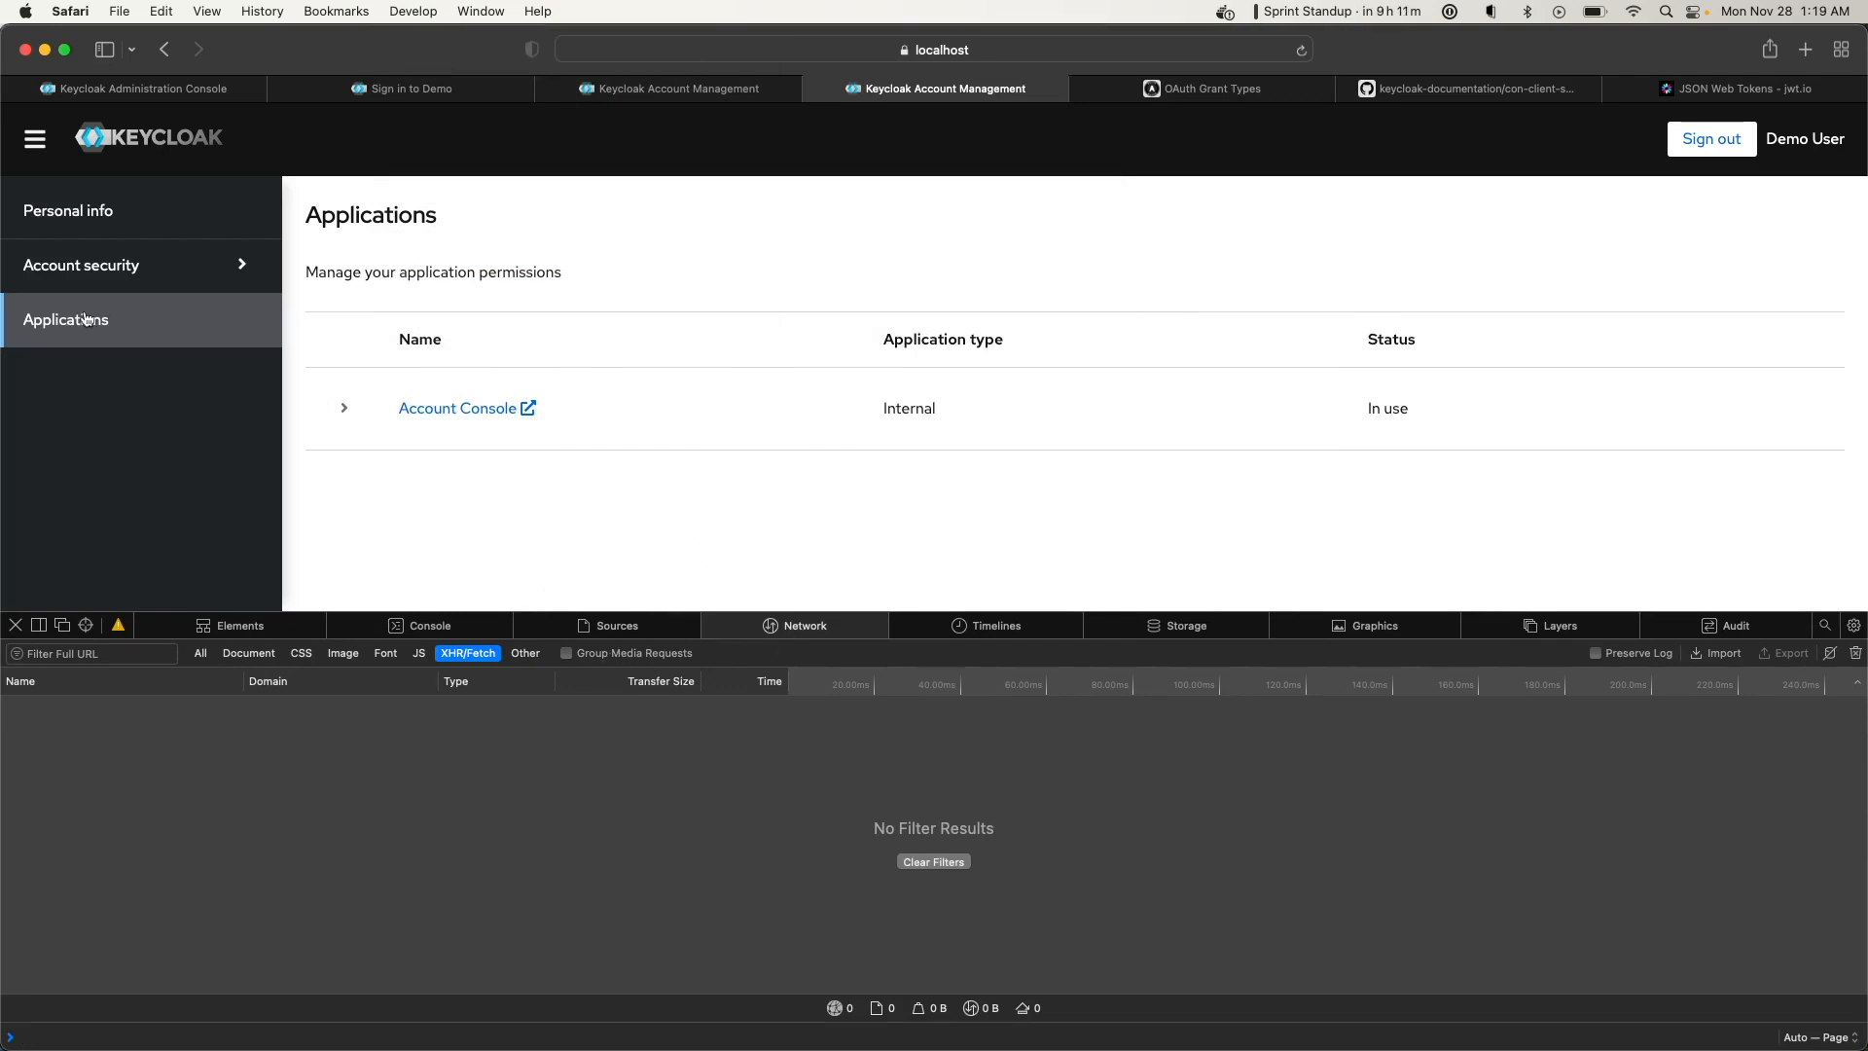
Open Account security > Signing in and select the credentials request's Bearer token
click(94, 273)
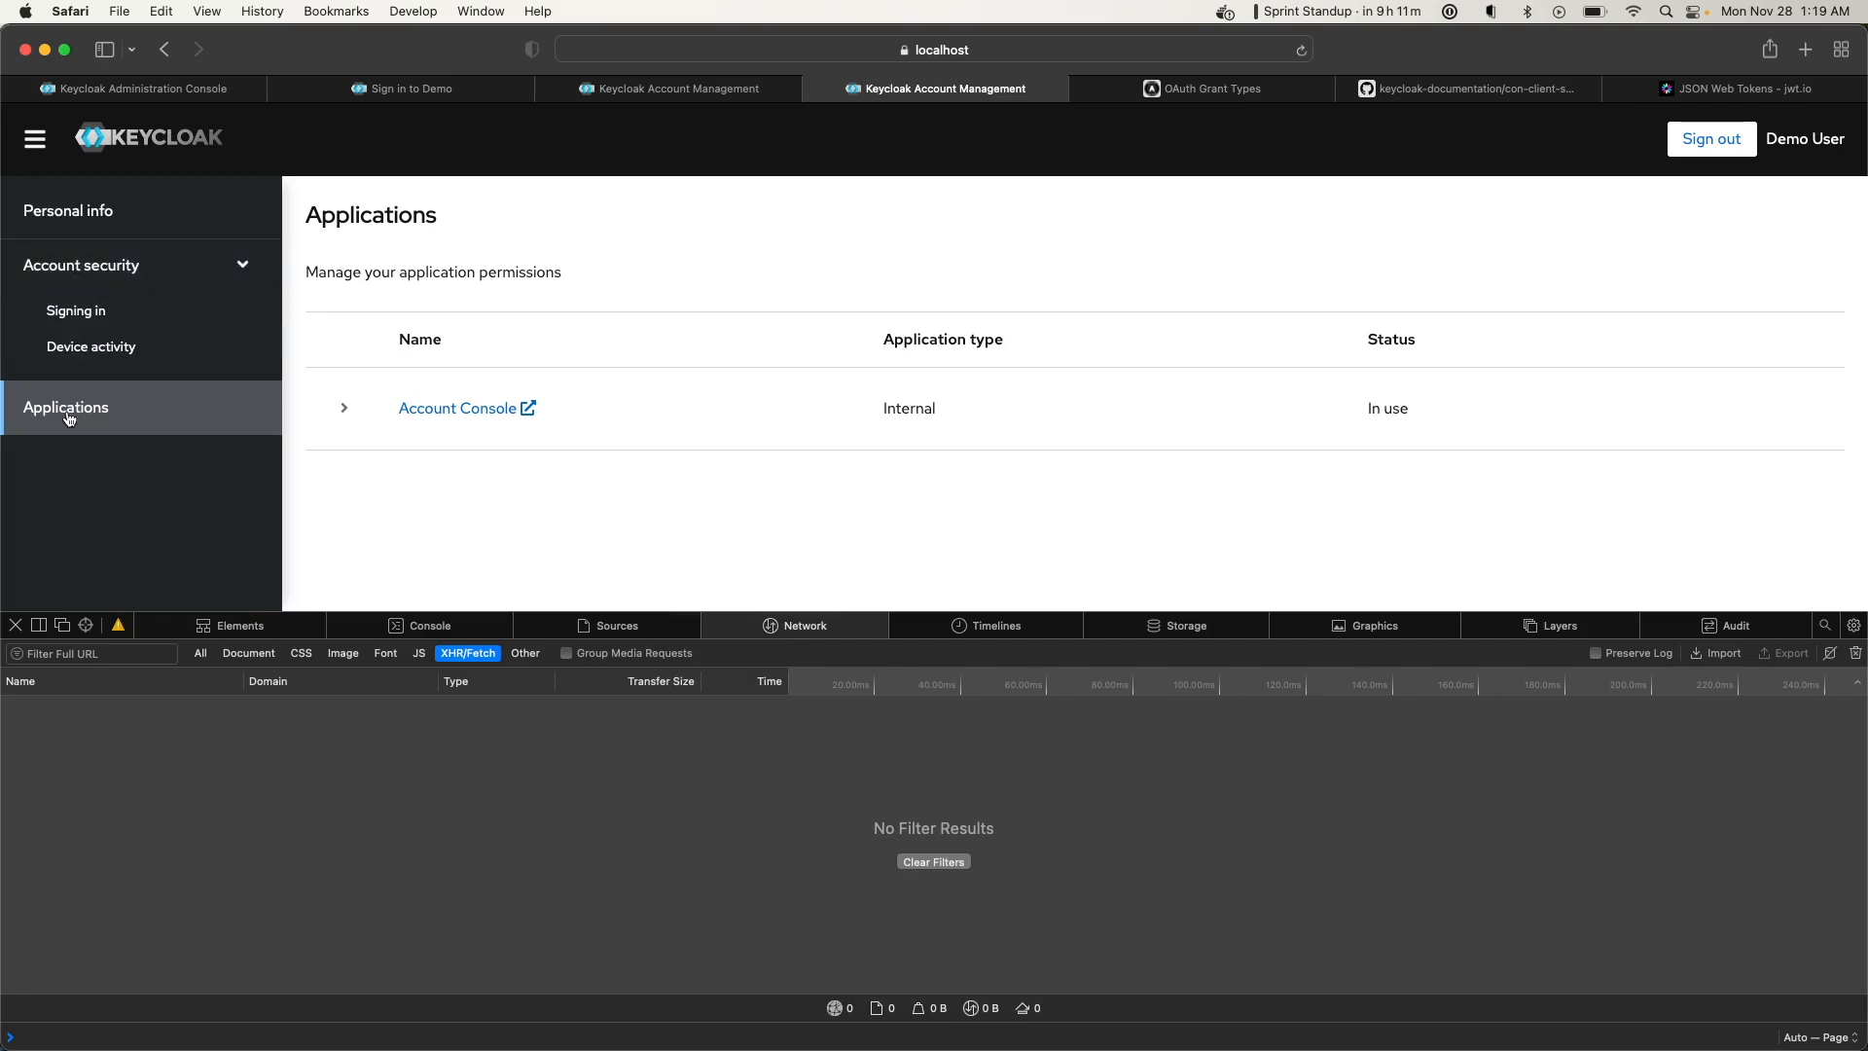
click(89, 313)
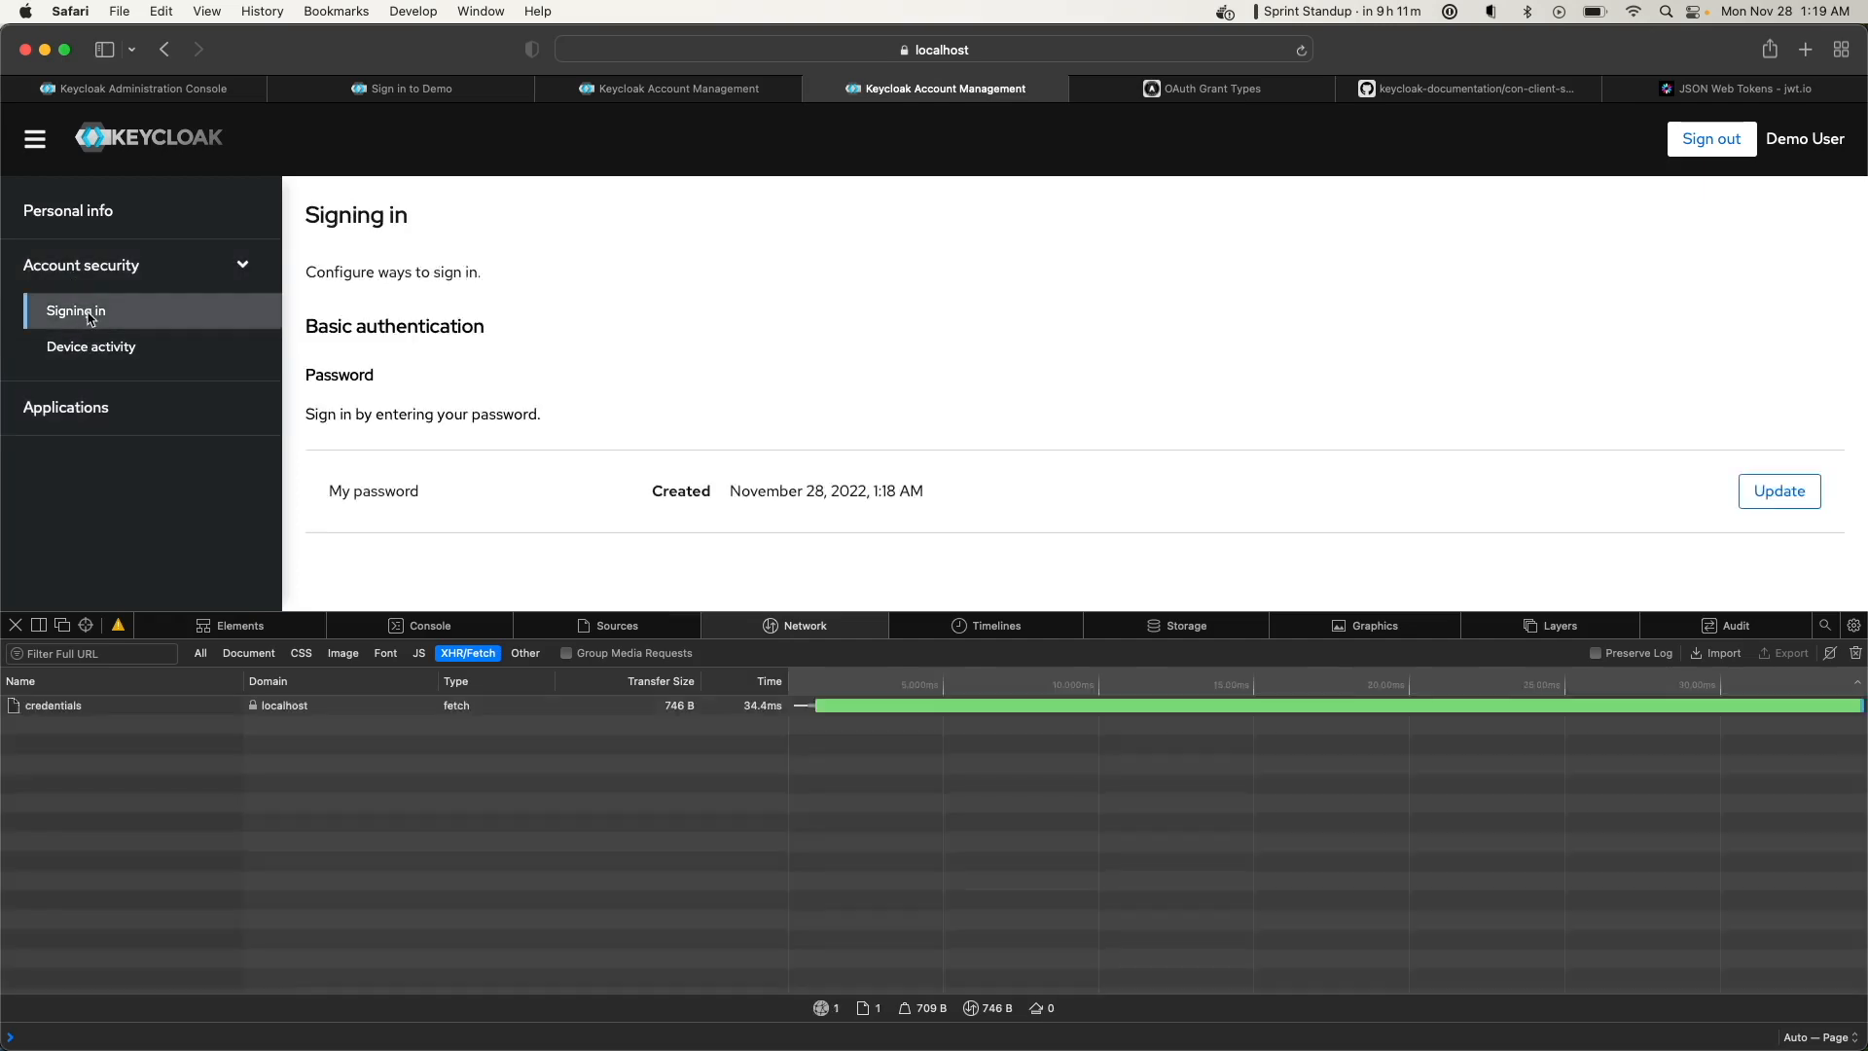
click(77, 715)
scroll(517, 911, down, 5)
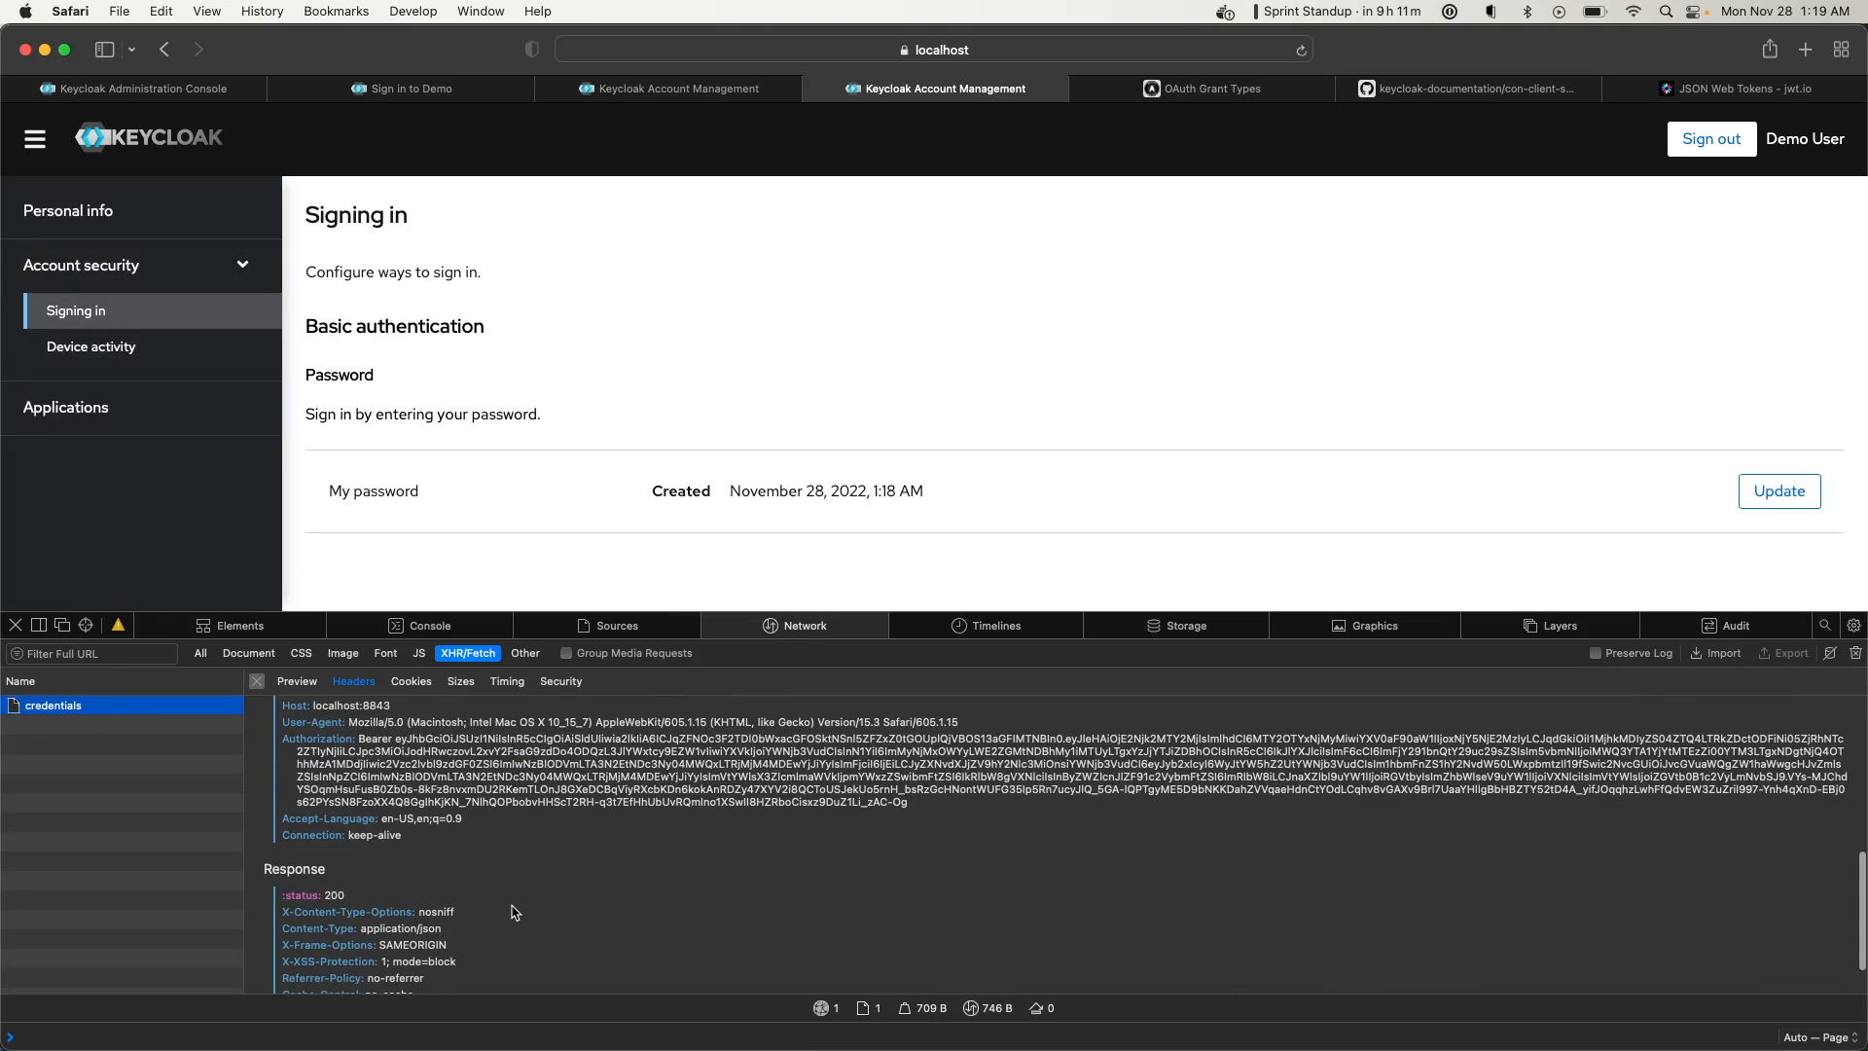
drag(401, 744, 912, 801)
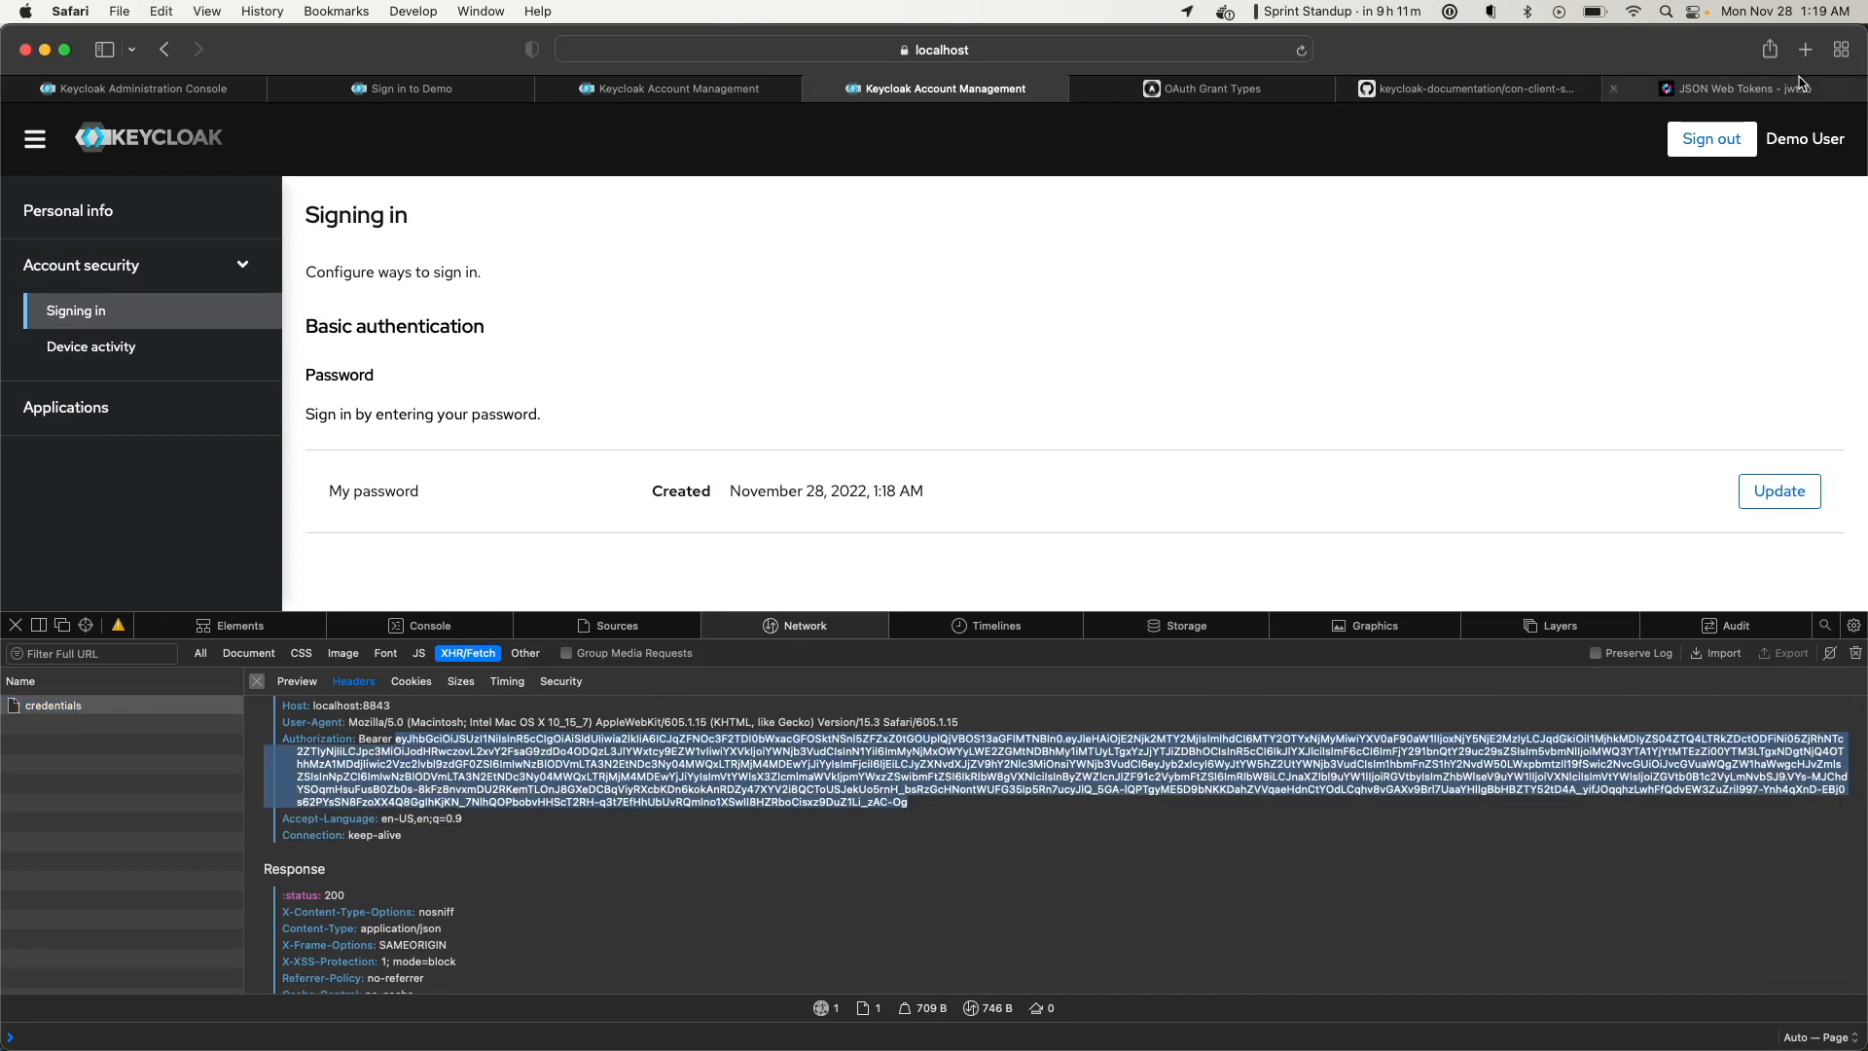
Replace jwt.io's encoded token with the demo access token and highlight azp 'account-console'
click(1751, 87)
key(super+a)
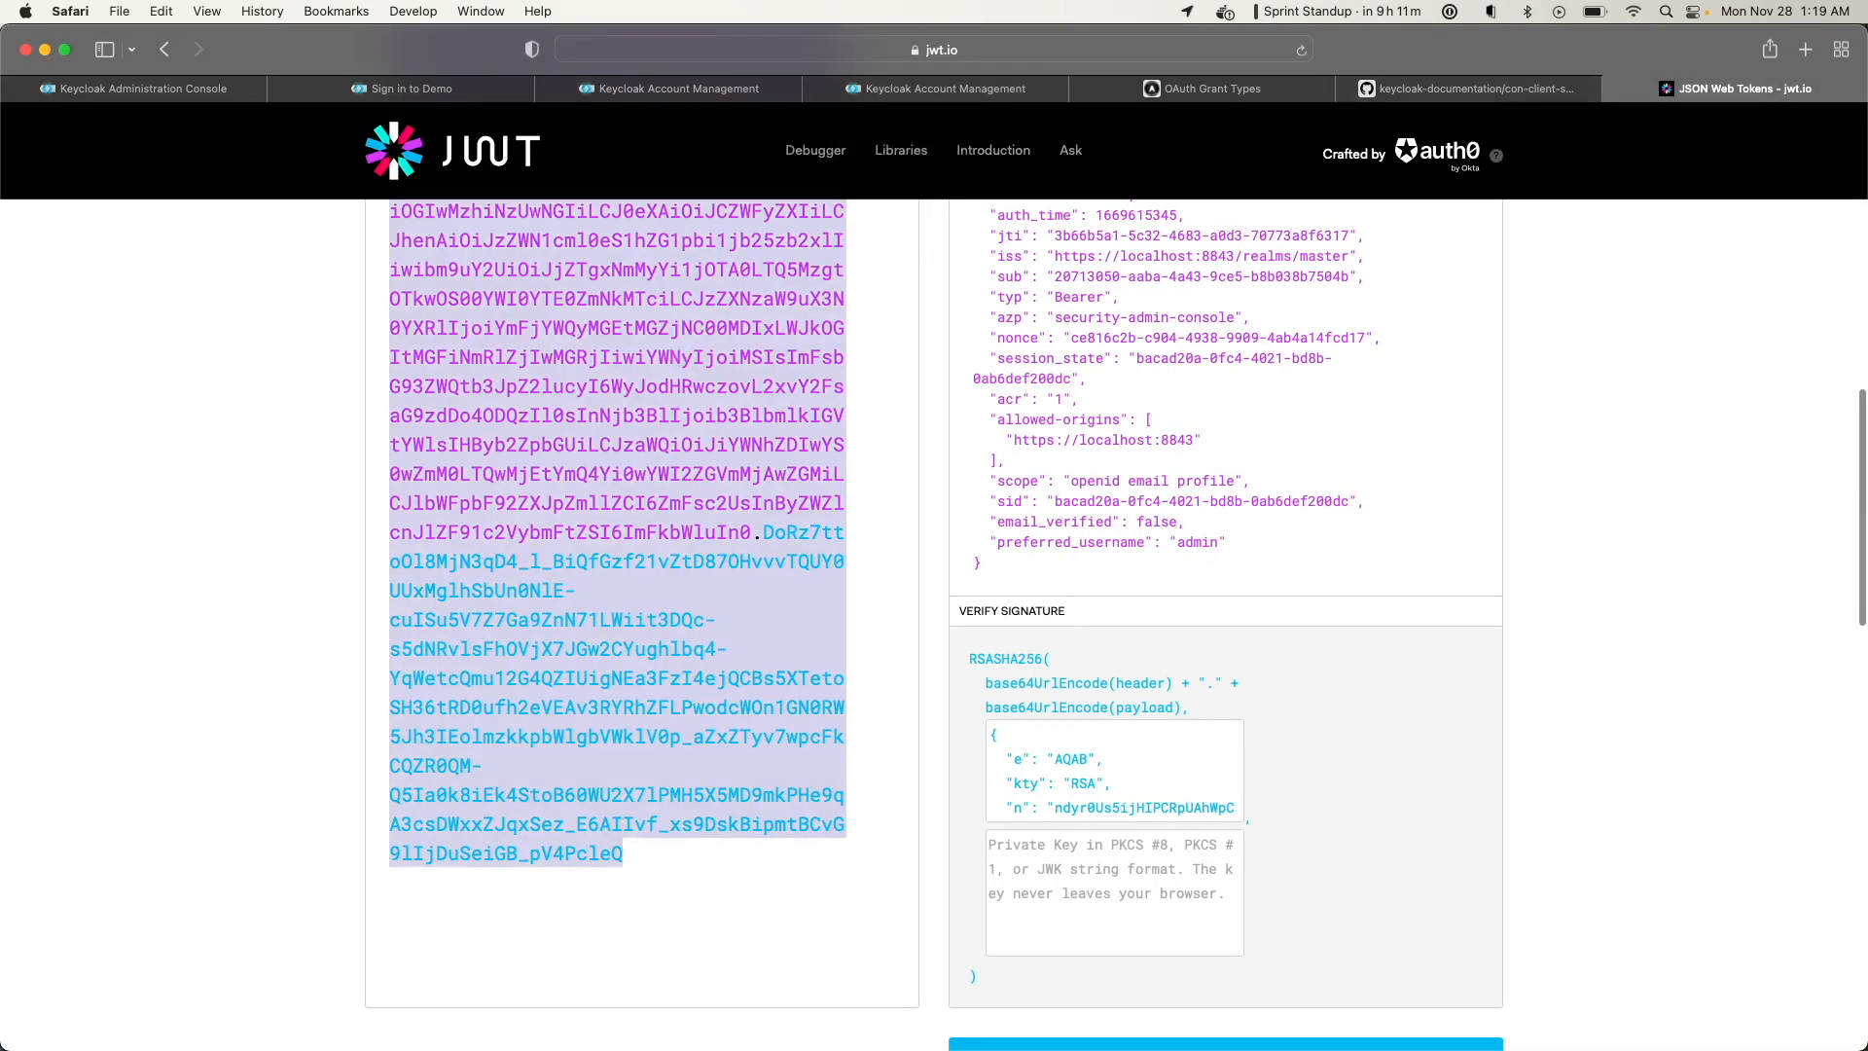
key(super+v)
scroll(1087, 371, up, 1)
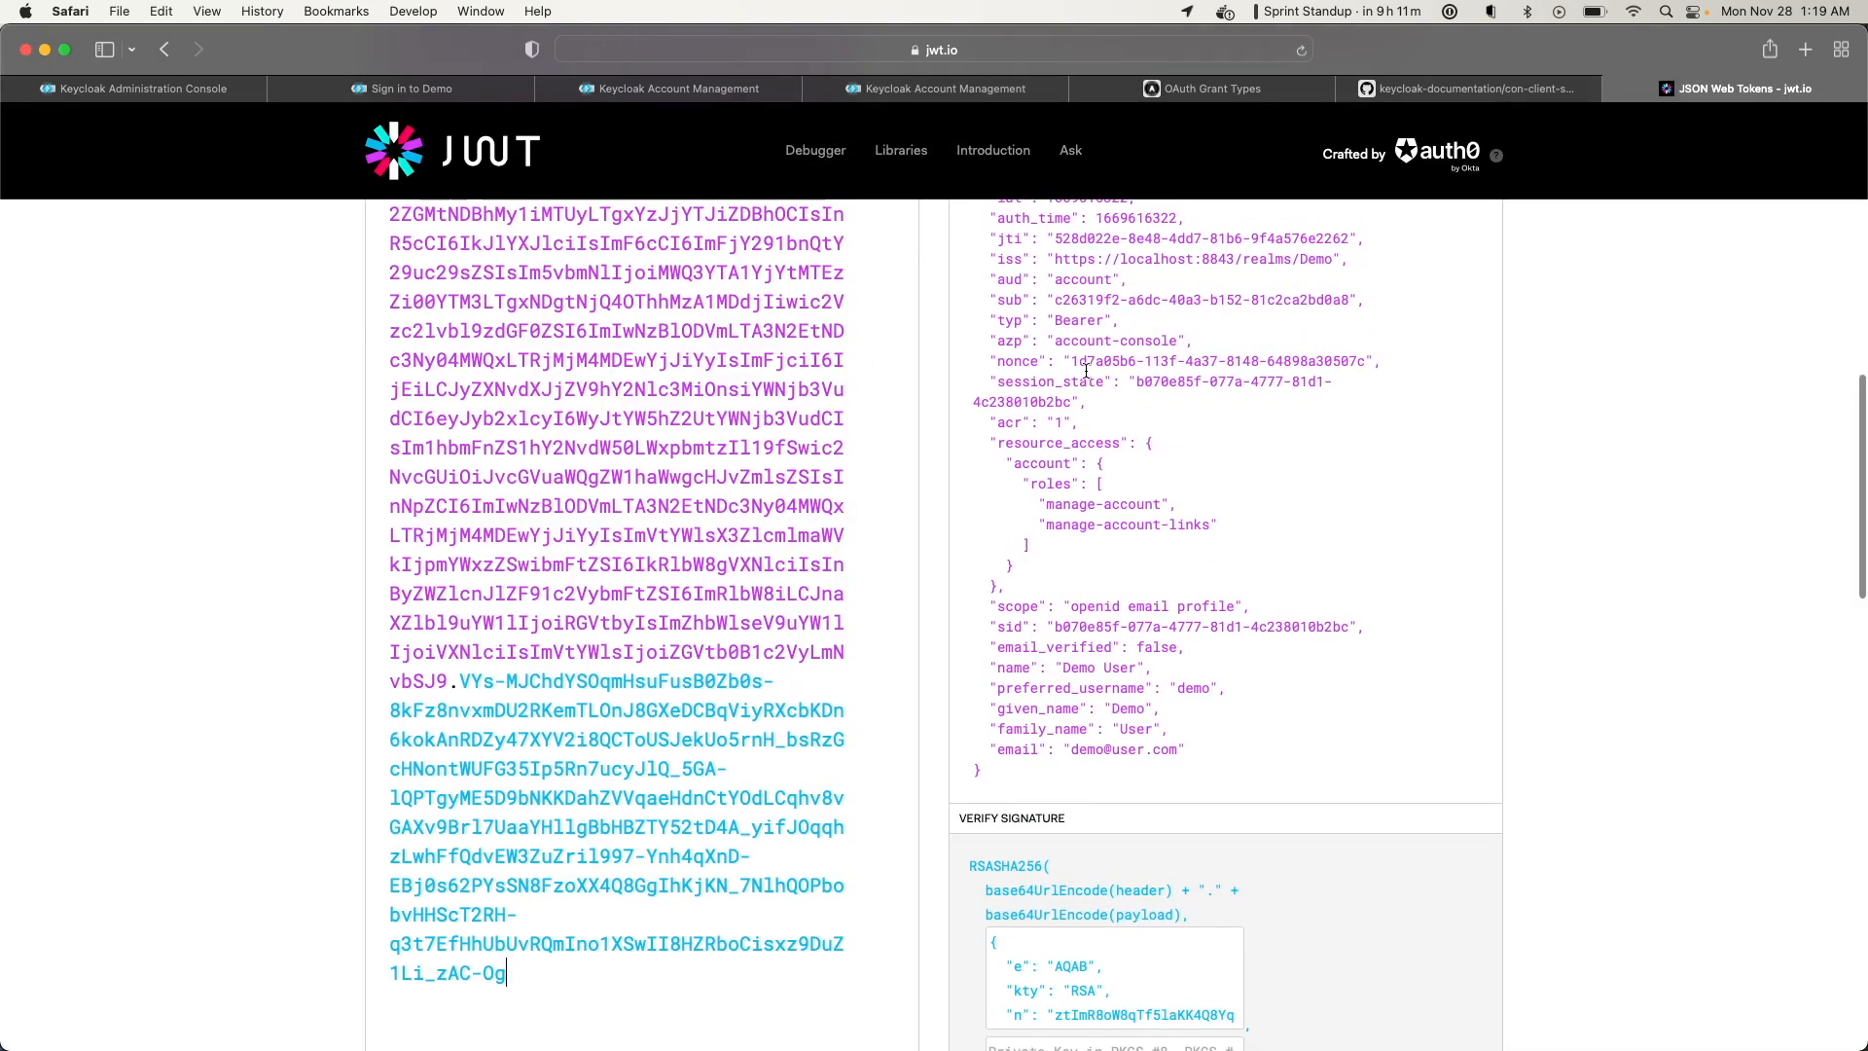
scroll(1070, 564, up, 5)
scroll(1100, 478, down, 3)
drag(1179, 438, 1053, 437)
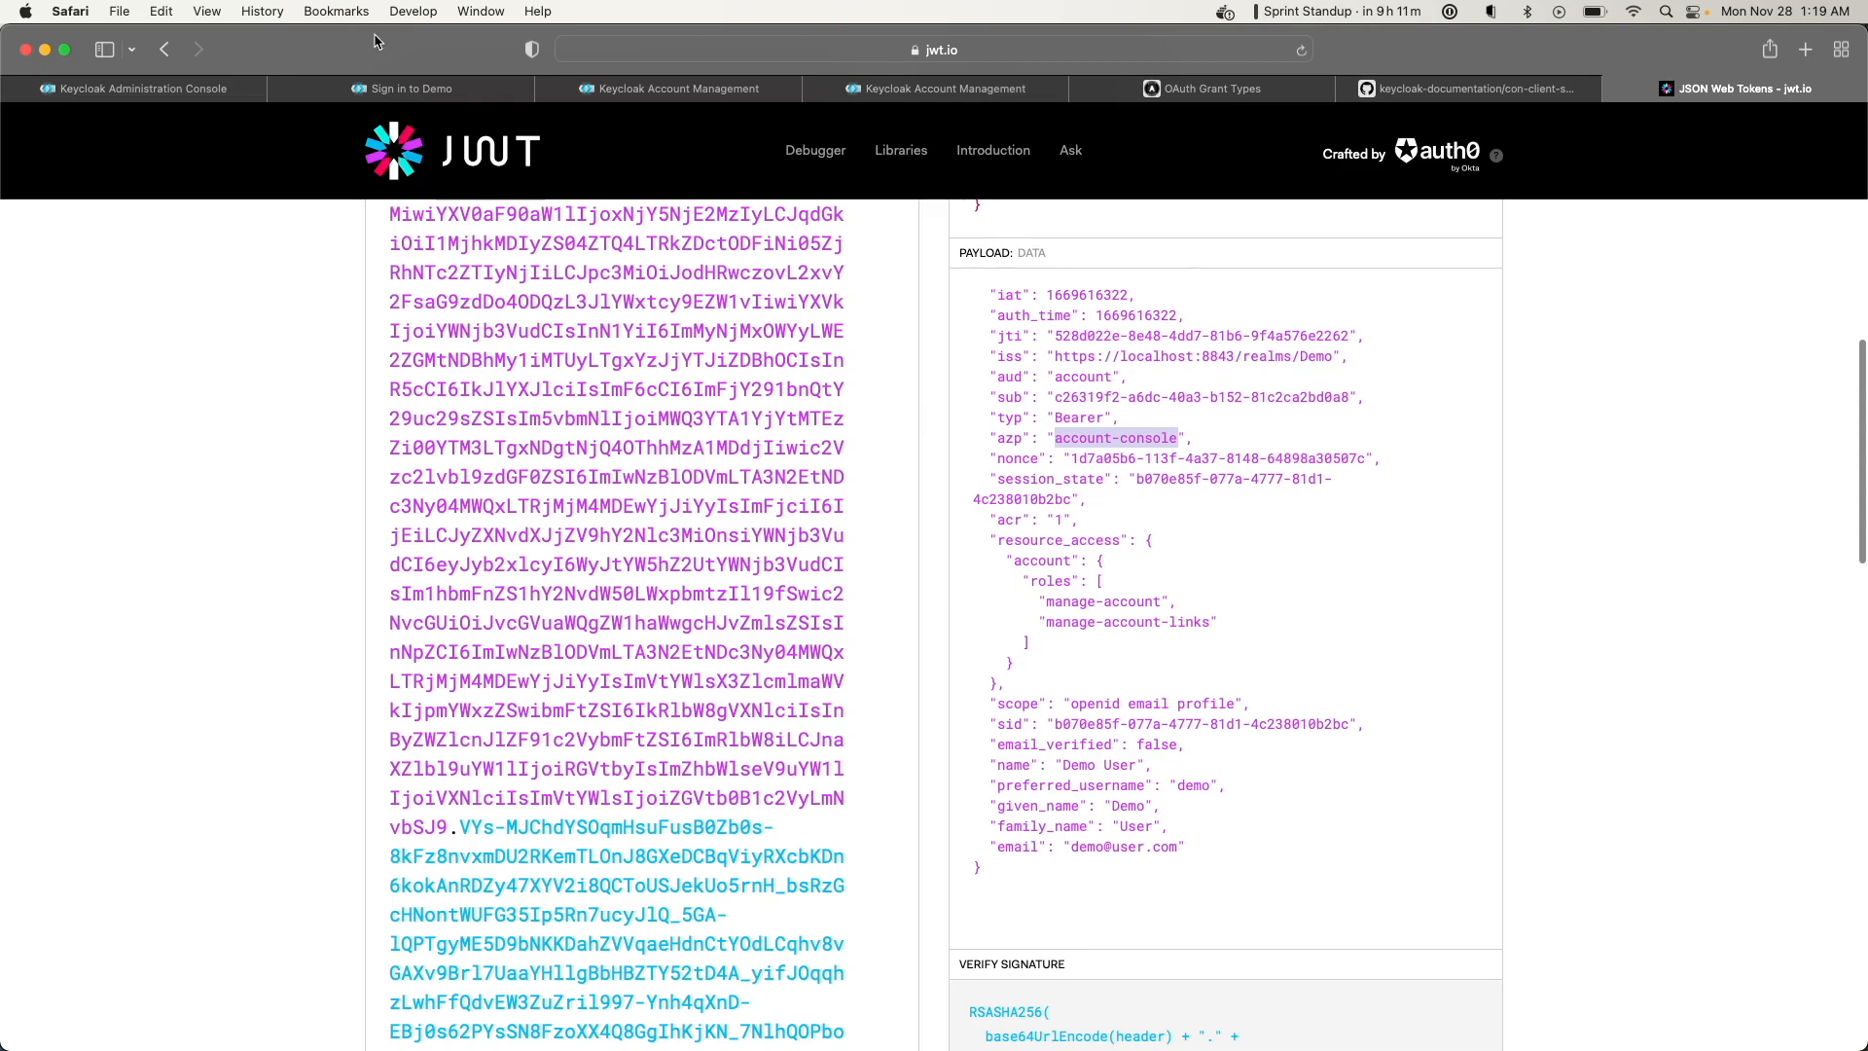
Close the Demo sign-in tab and the duplicate Account Management tab, then return to the admin console
click(166, 86)
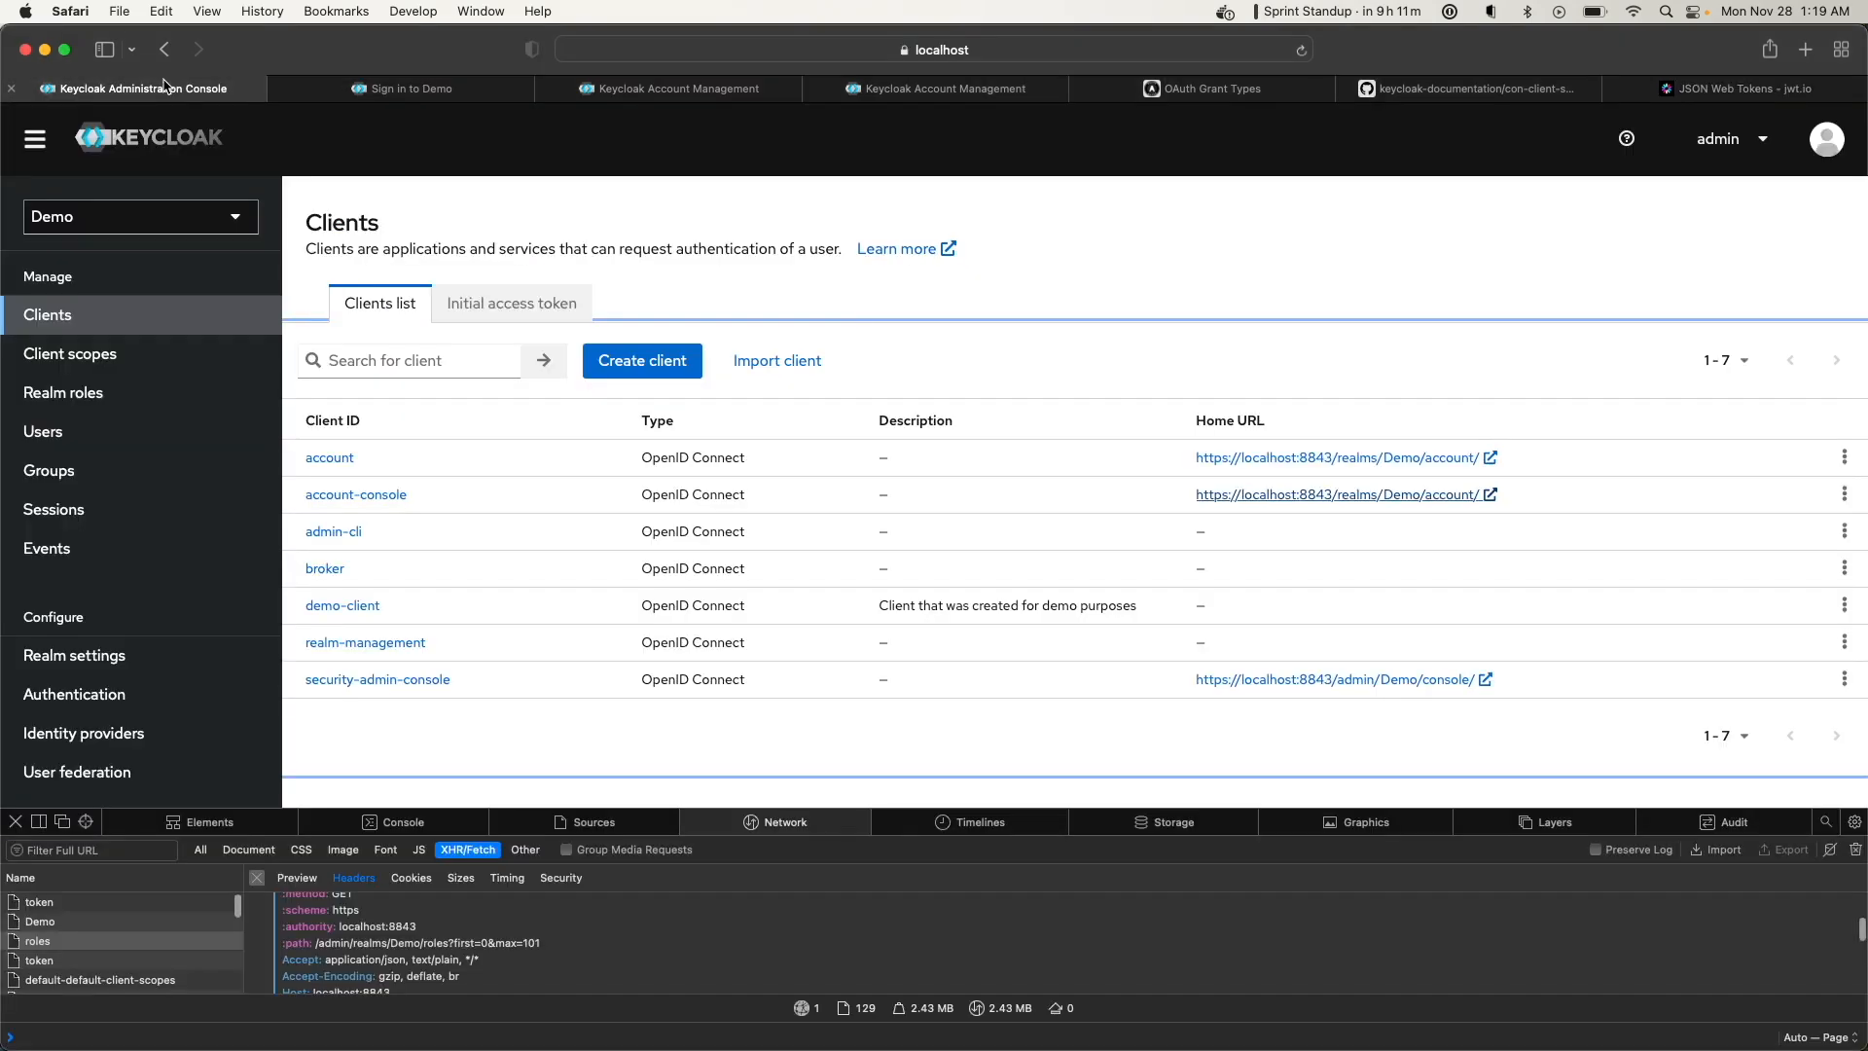
click(379, 89)
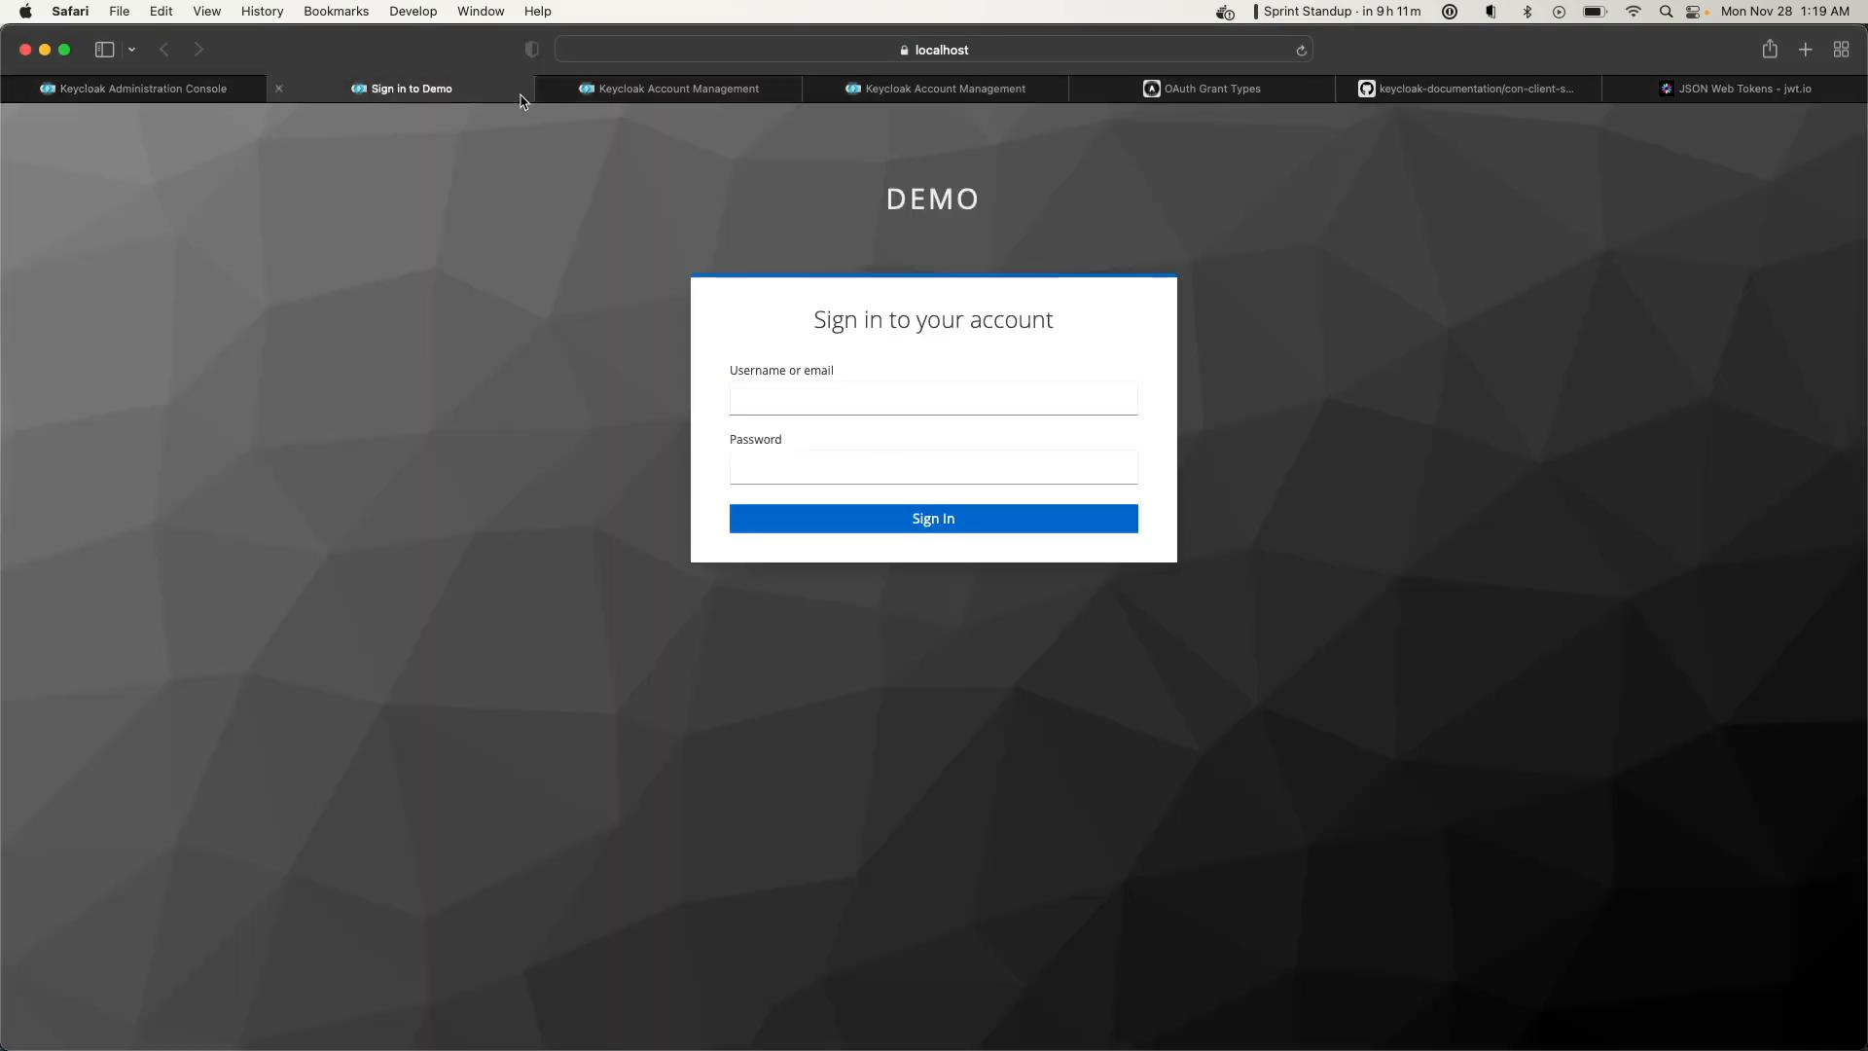
click(279, 88)
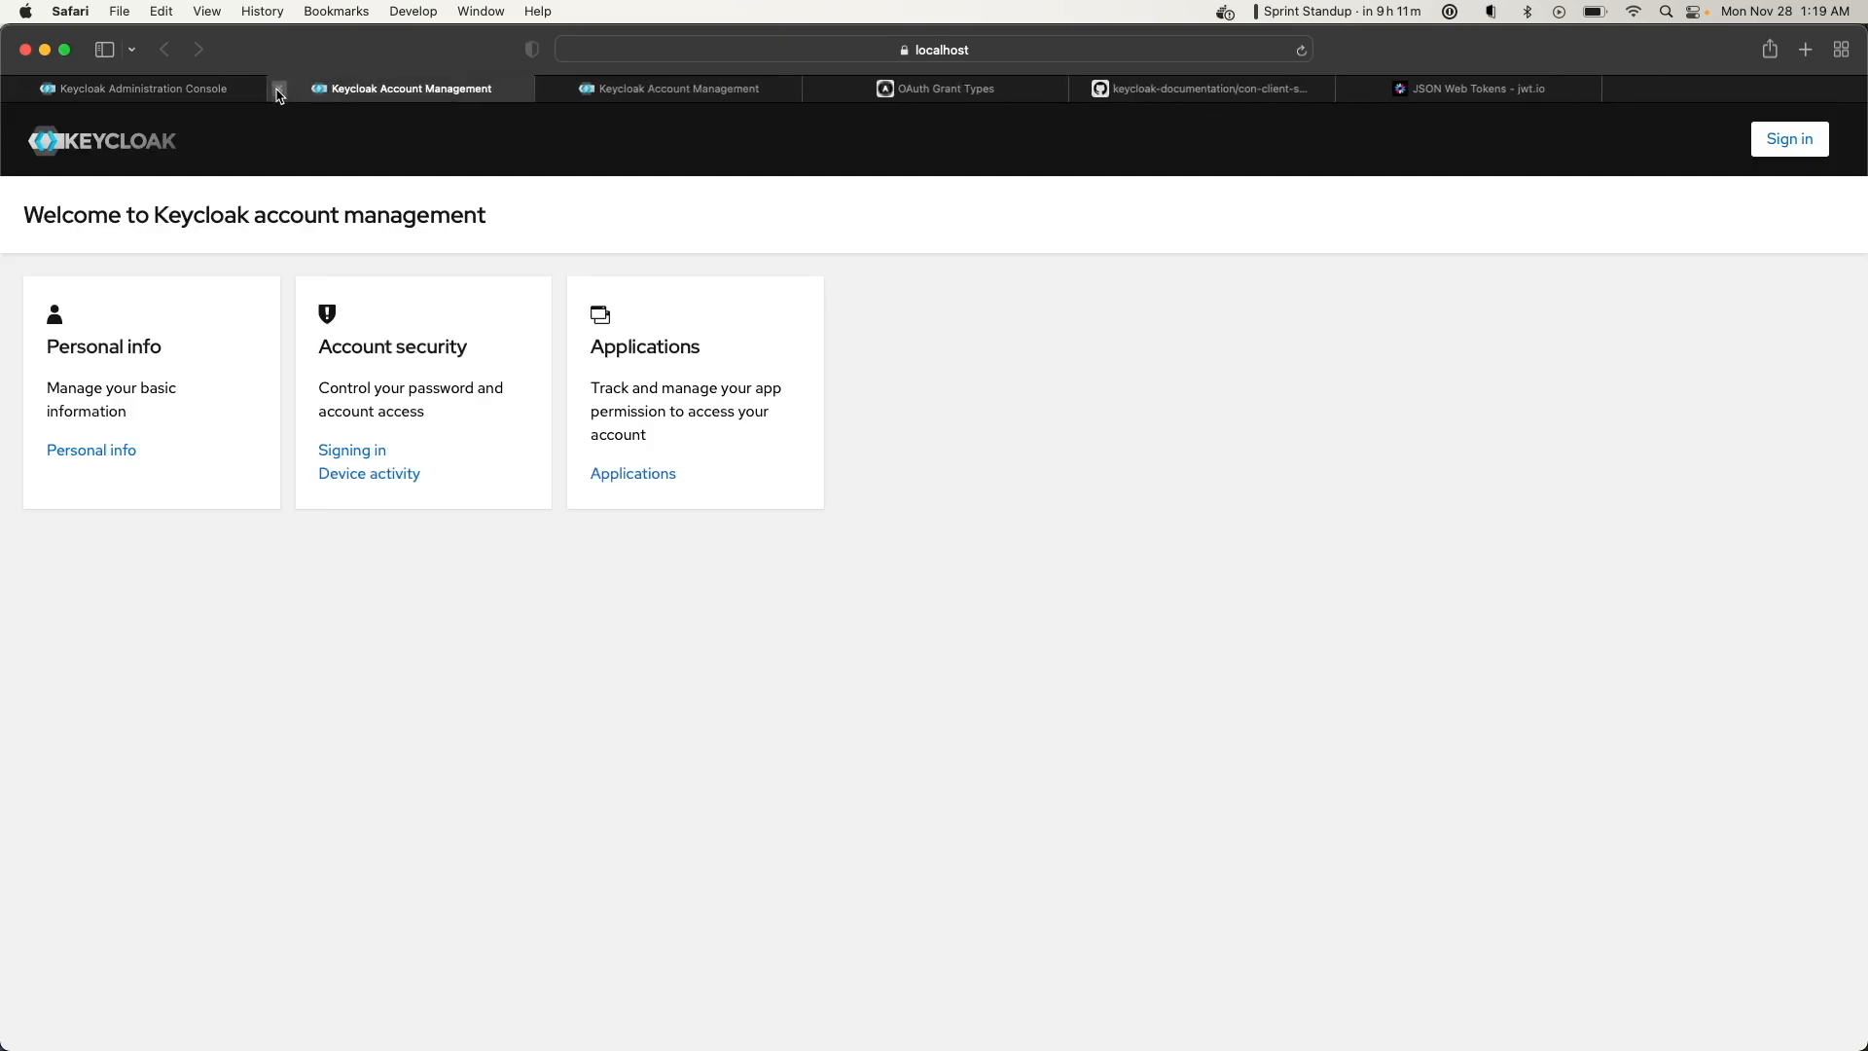
click(279, 89)
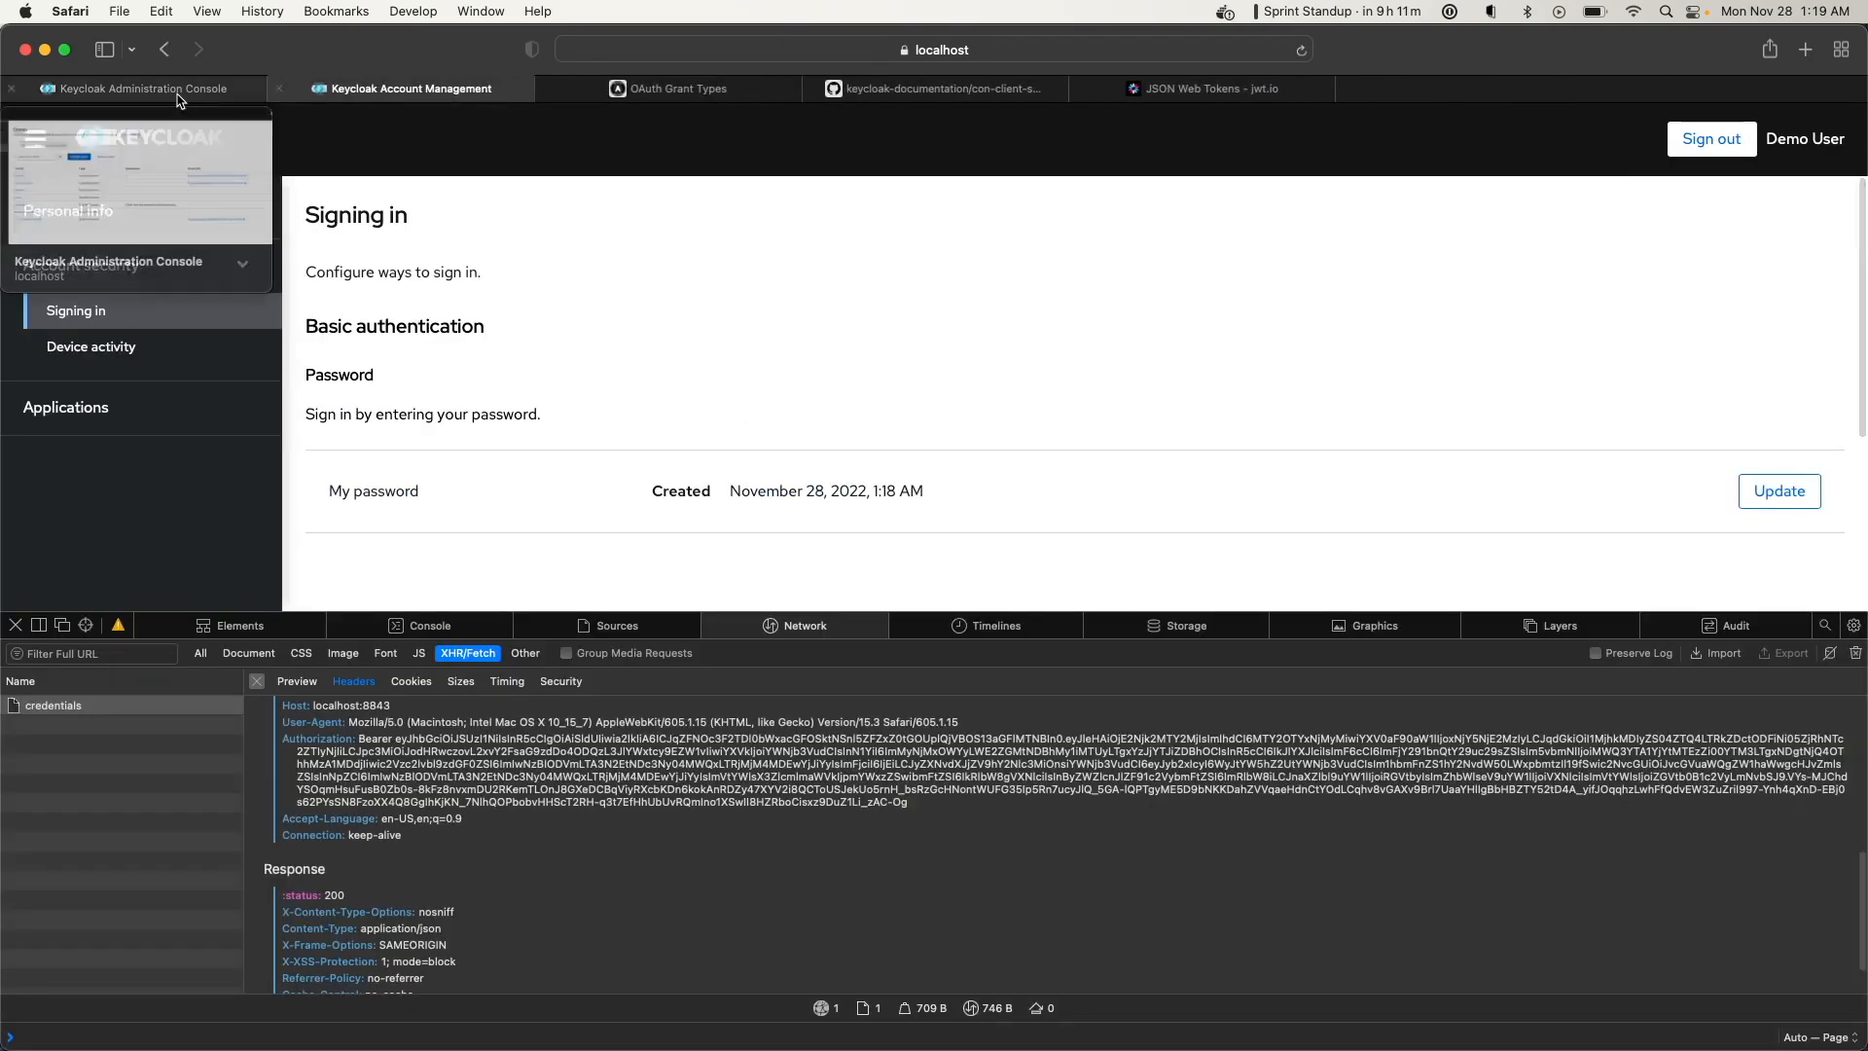
click(178, 96)
Open the demo user's details and look back at the decoded token on jwt.io
click(83, 437)
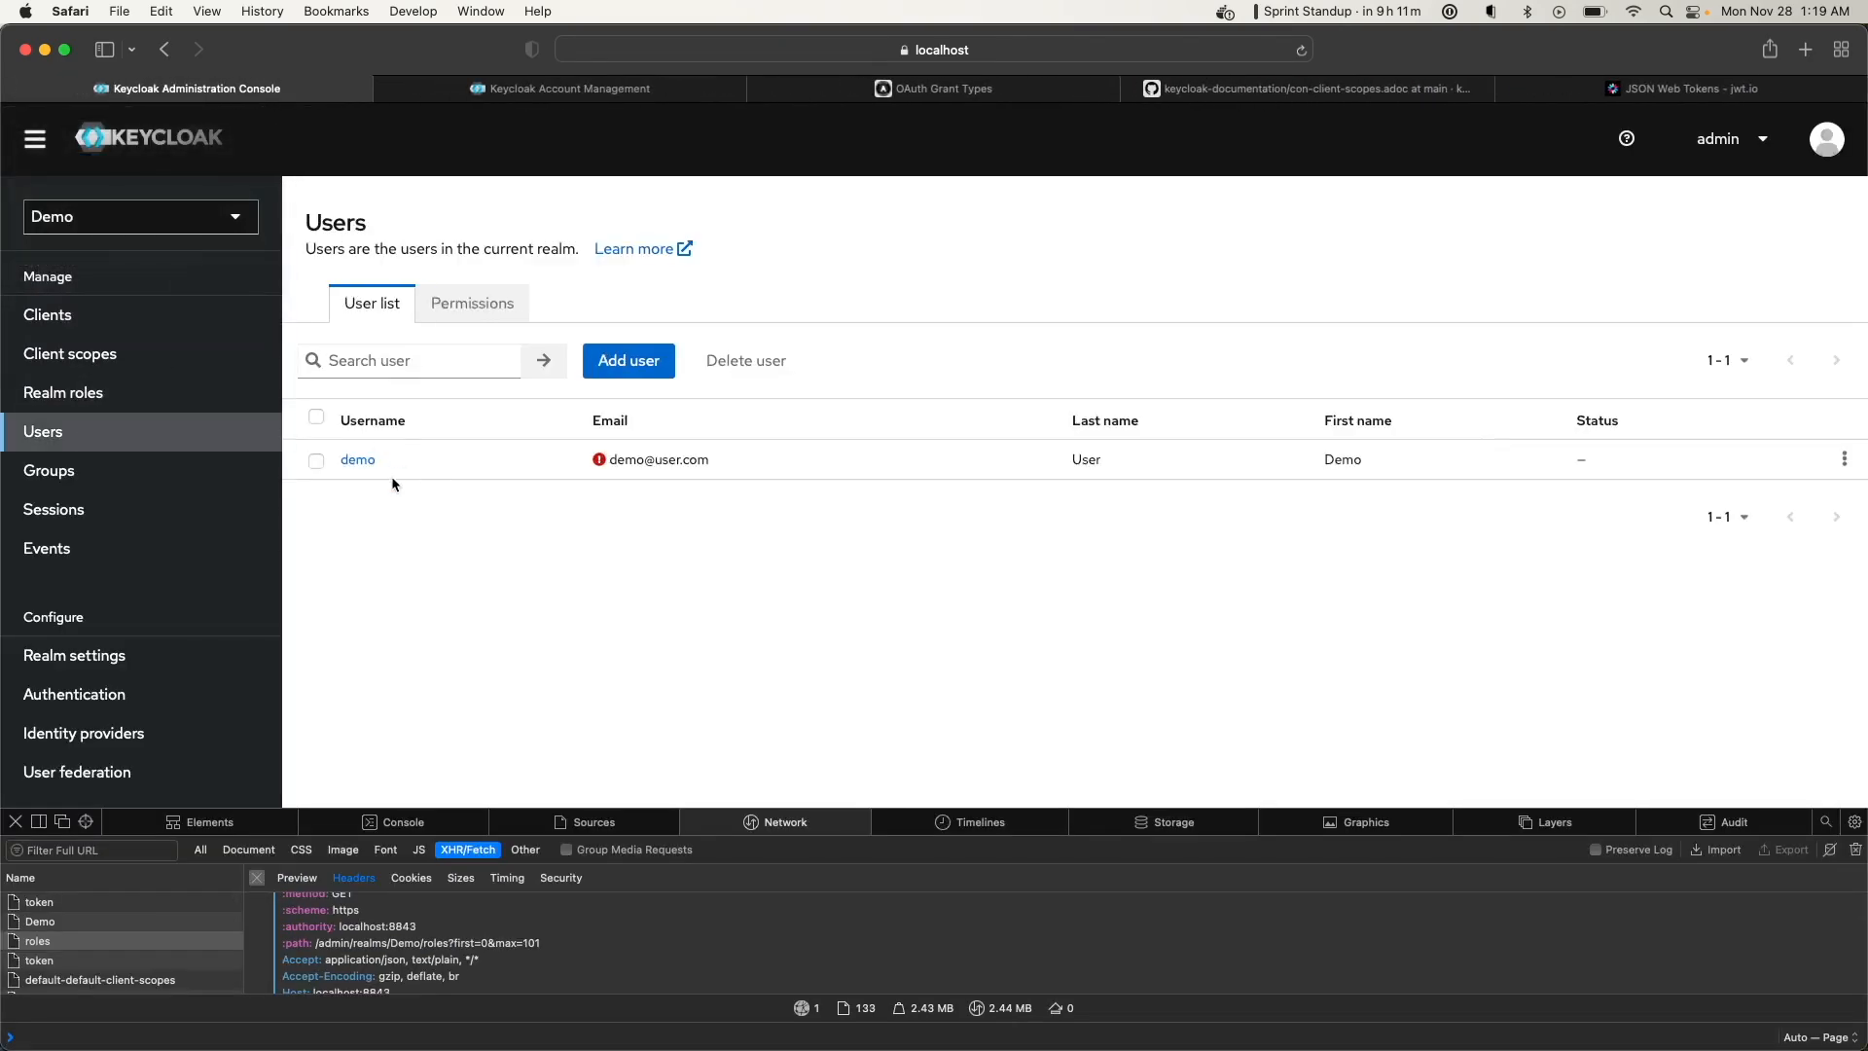
click(366, 461)
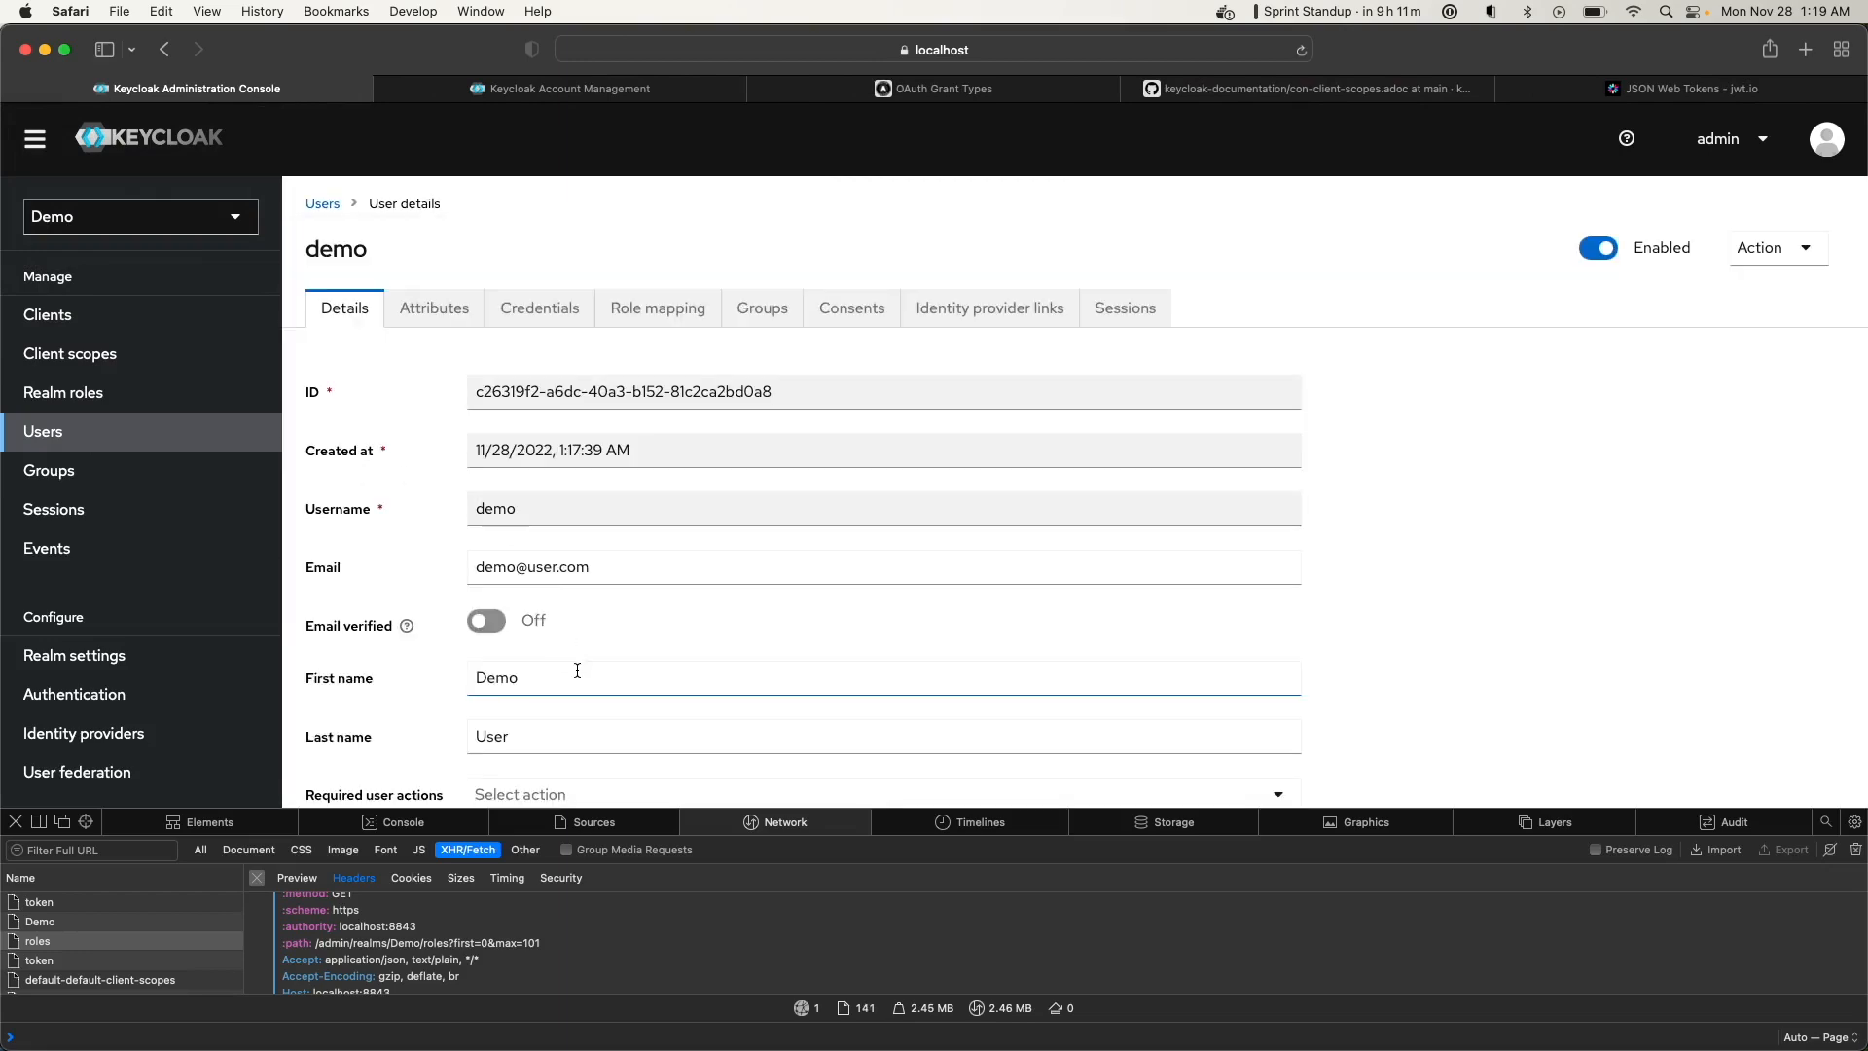
click(1595, 90)
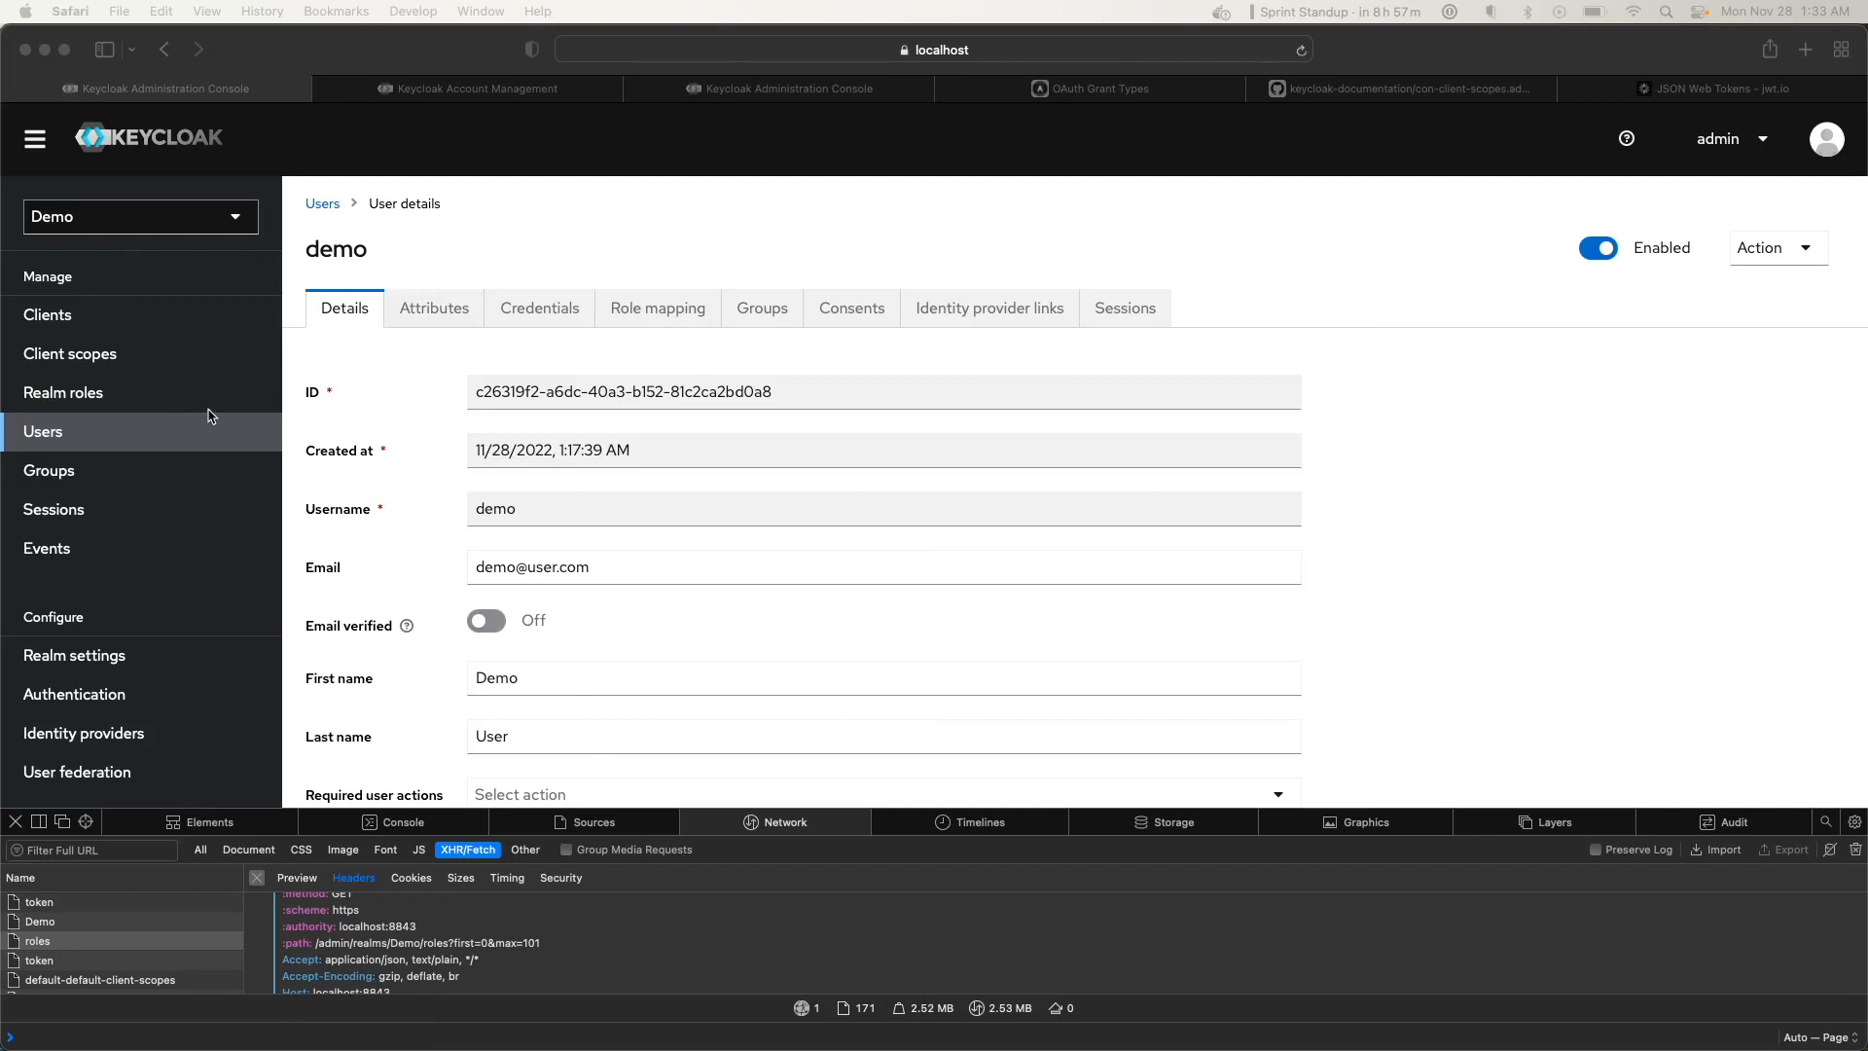
Review demoscope's address mapper fields (street, locality, region, postal_code, country, formatted), then go to Users
click(99, 353)
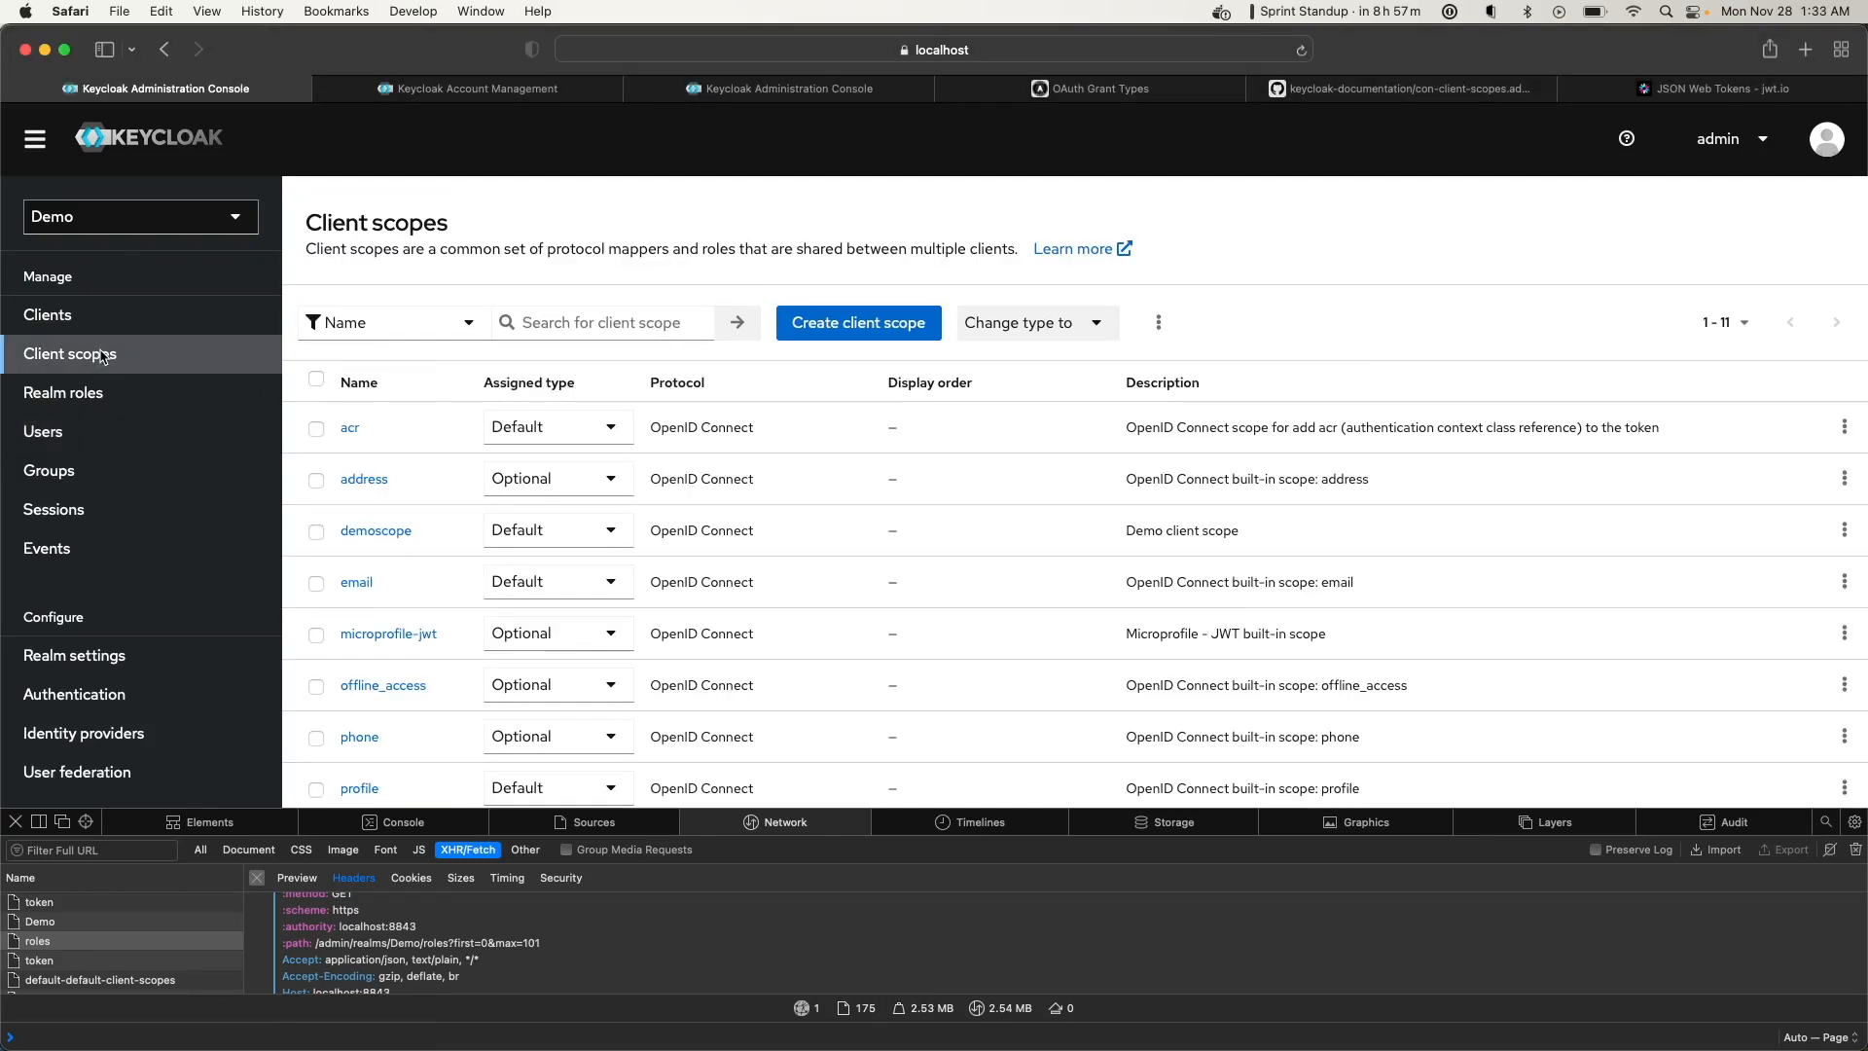
click(374, 531)
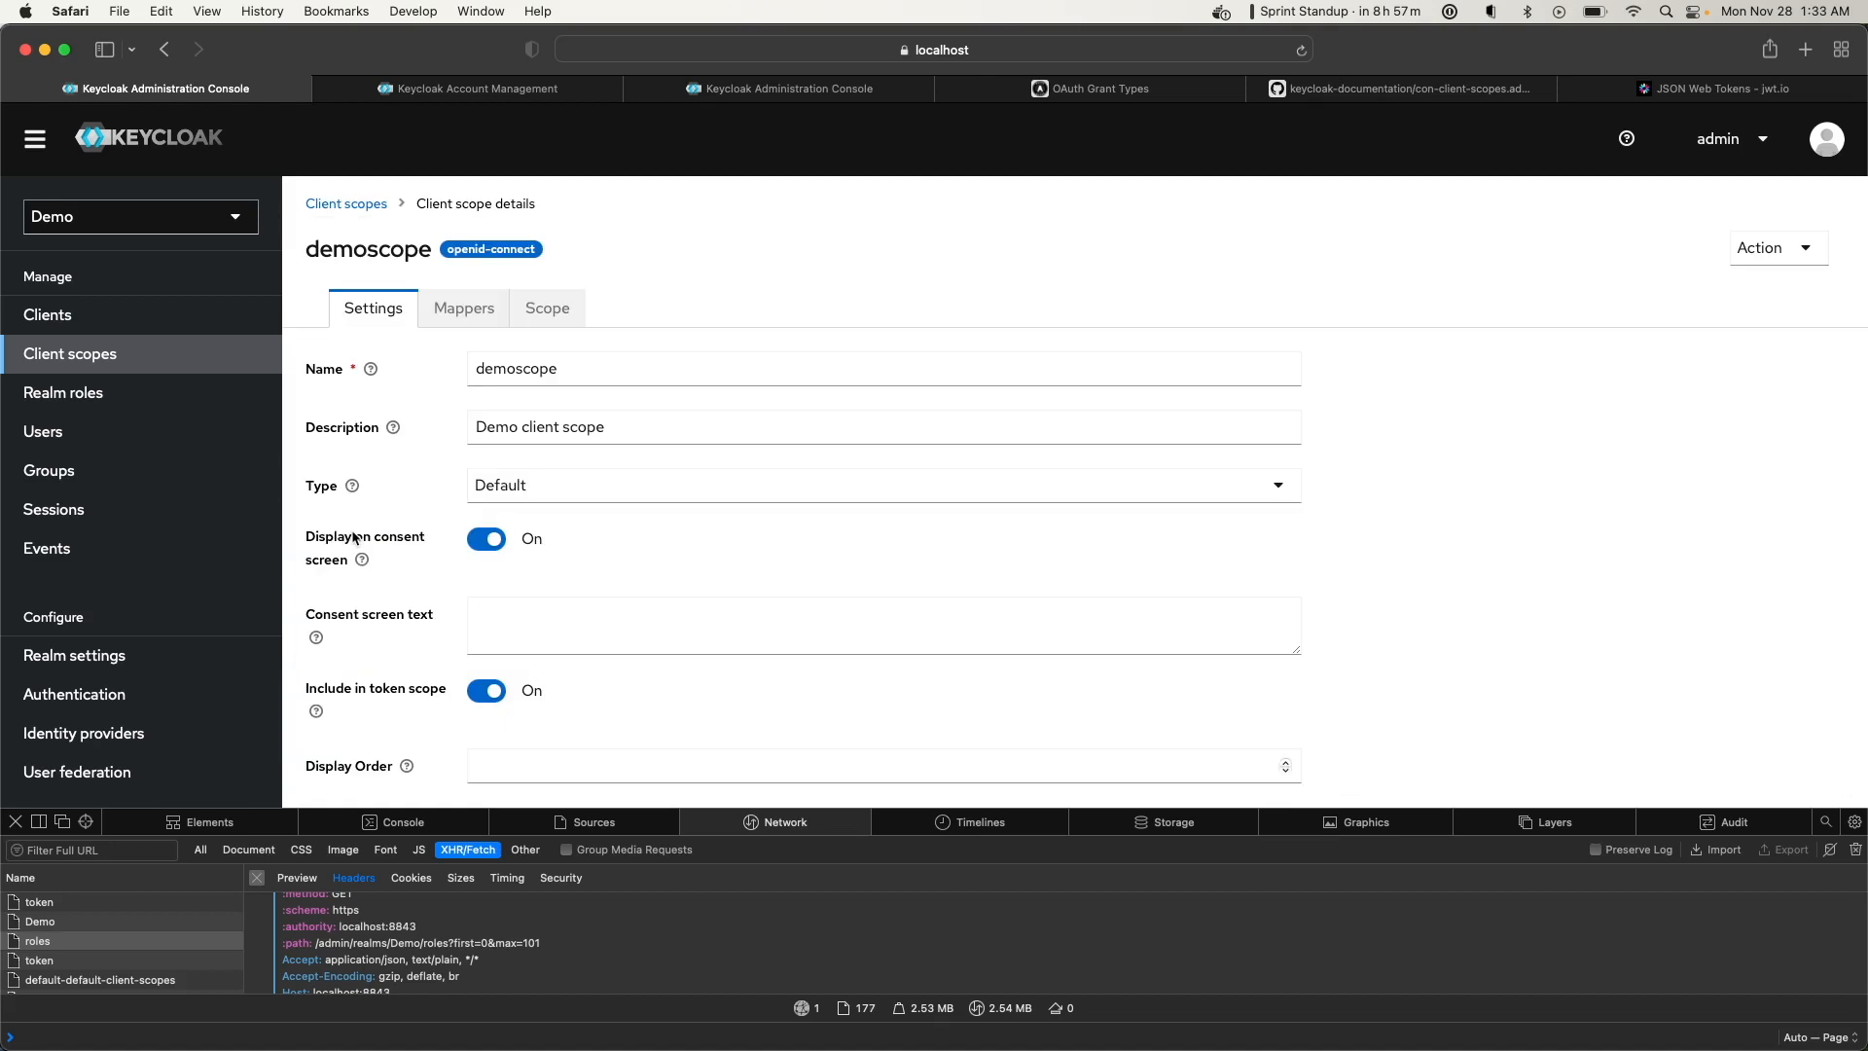
click(465, 316)
click(327, 463)
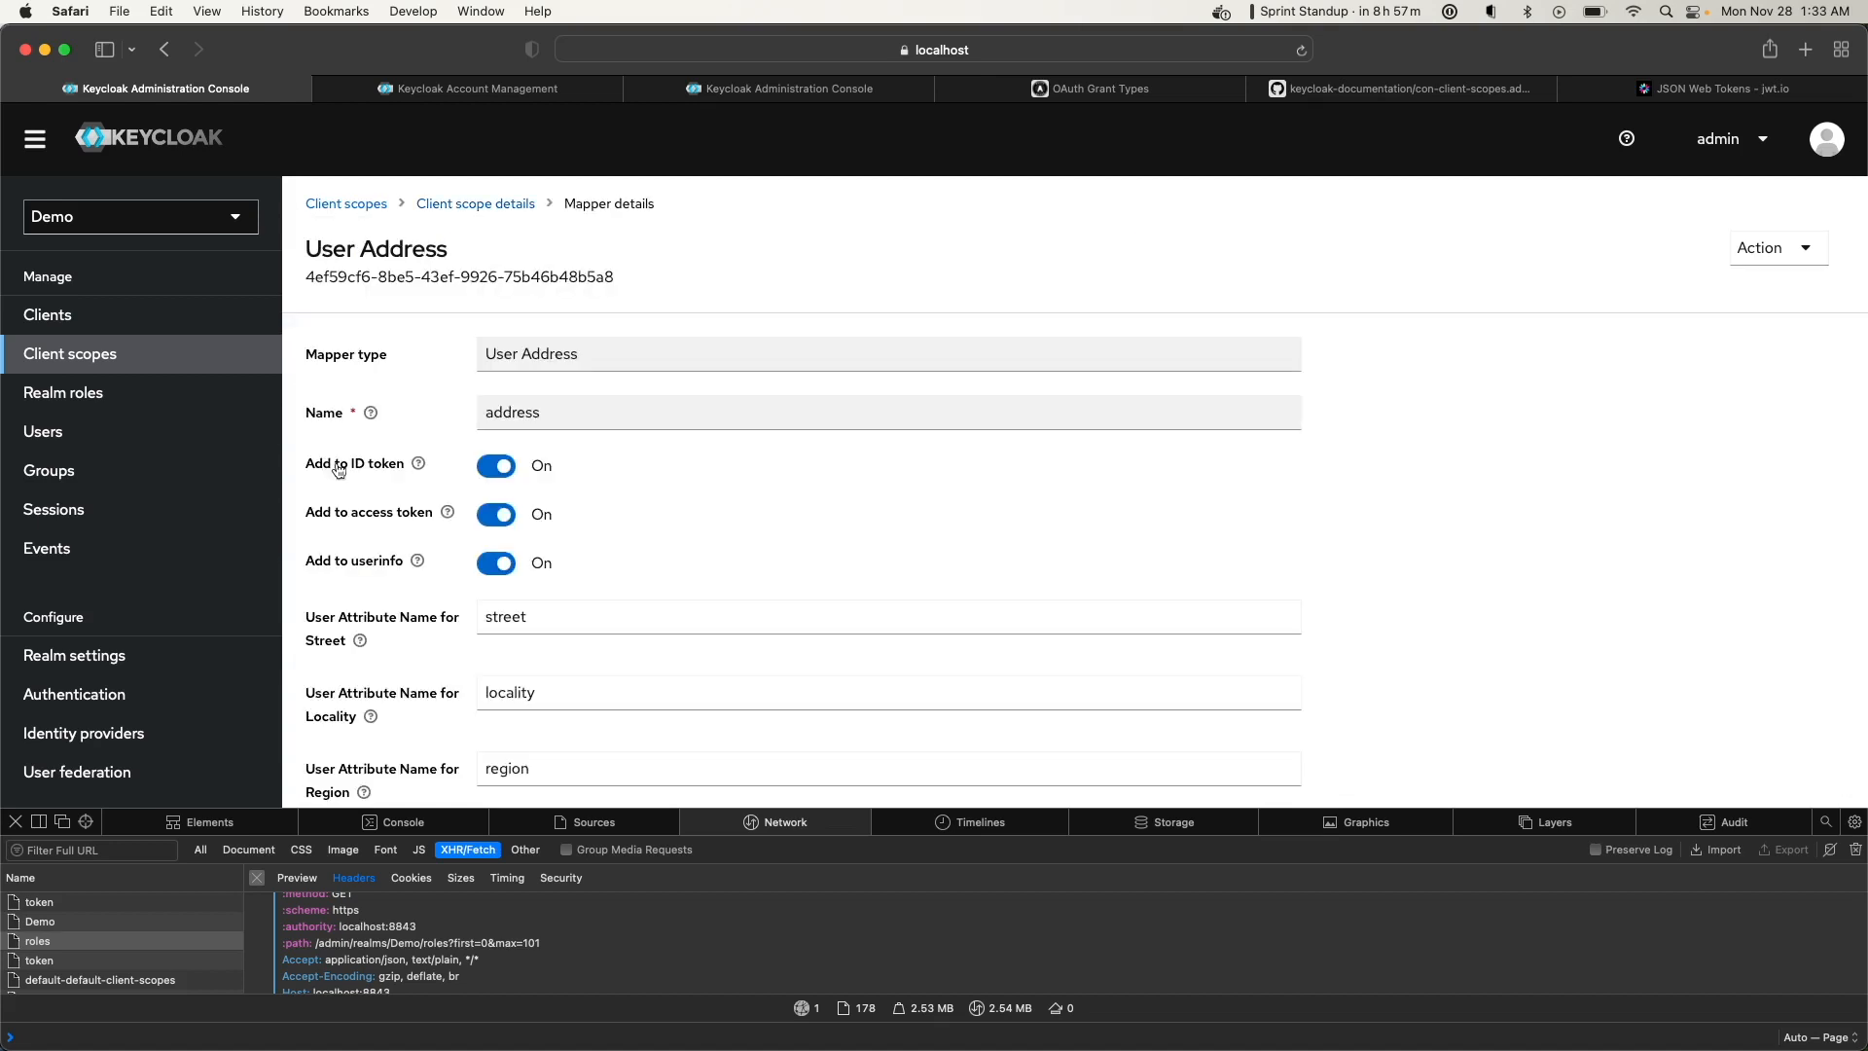
scroll(411, 605, down, 3)
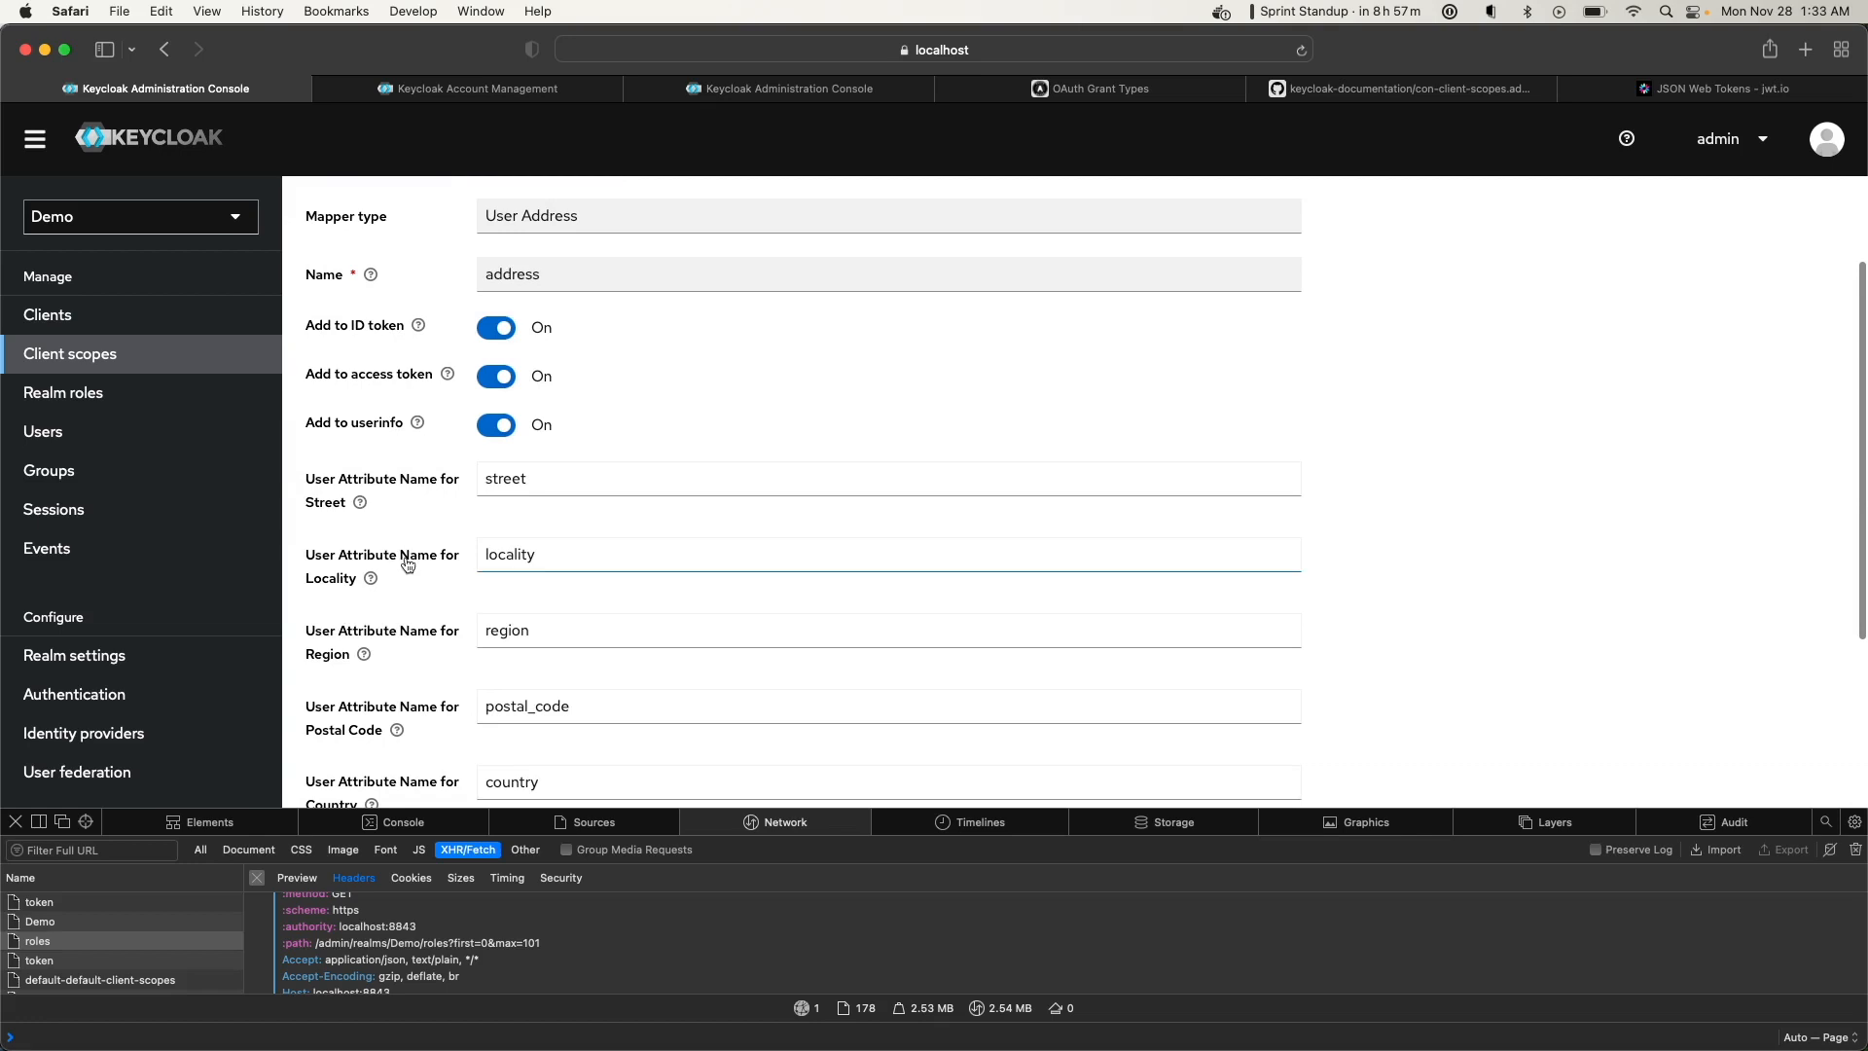
scroll(454, 647, down, 1)
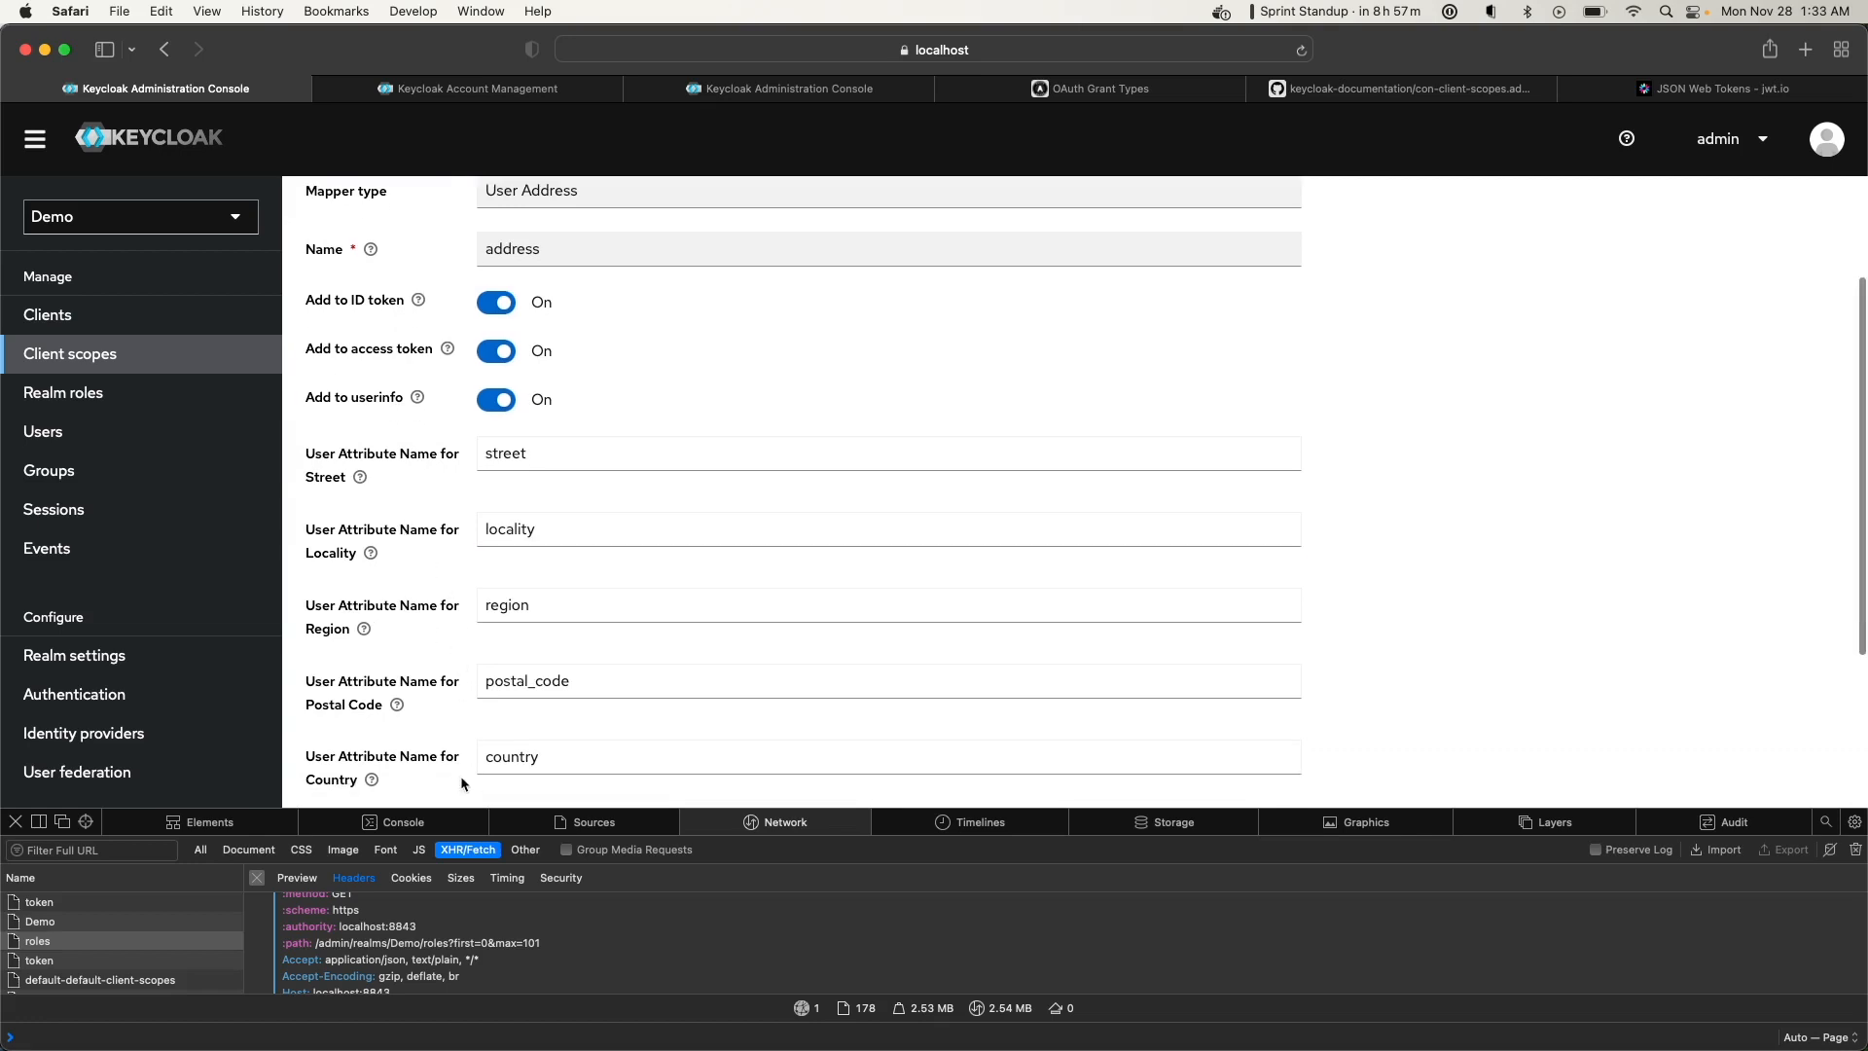
scroll(462, 783, down, 4)
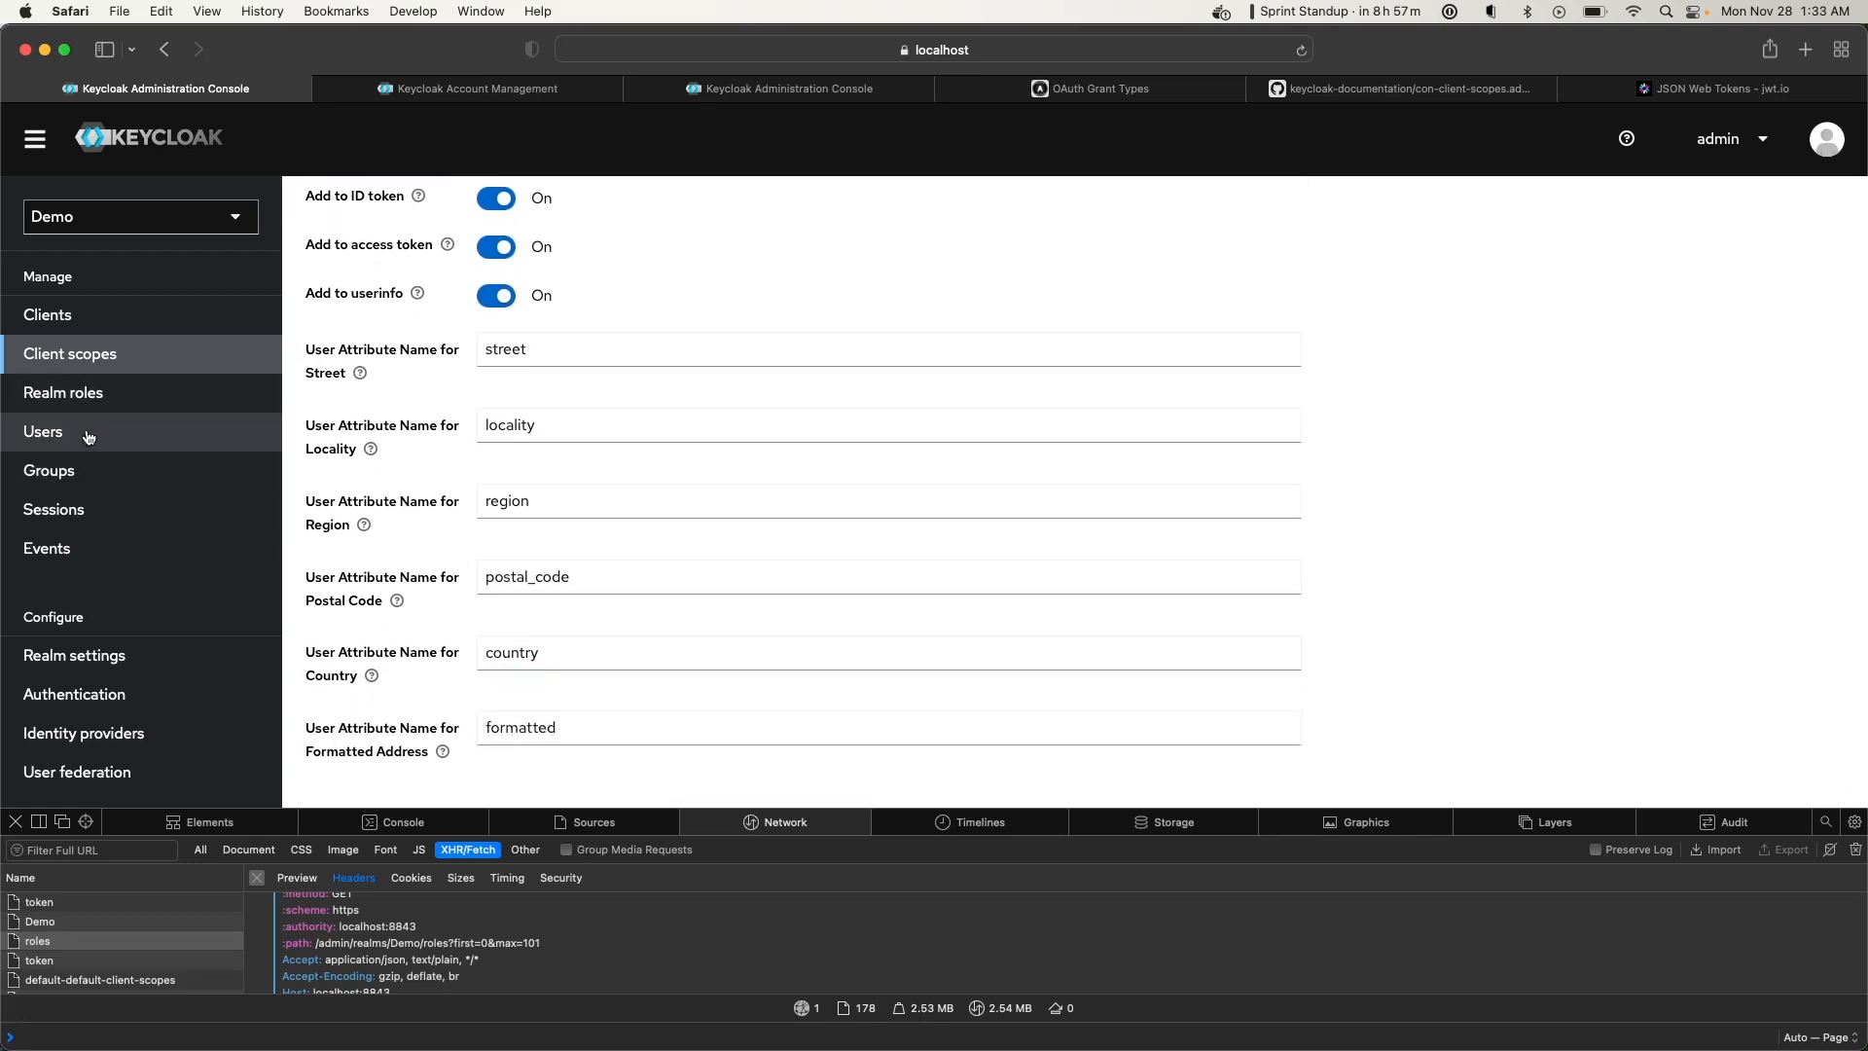
click(89, 437)
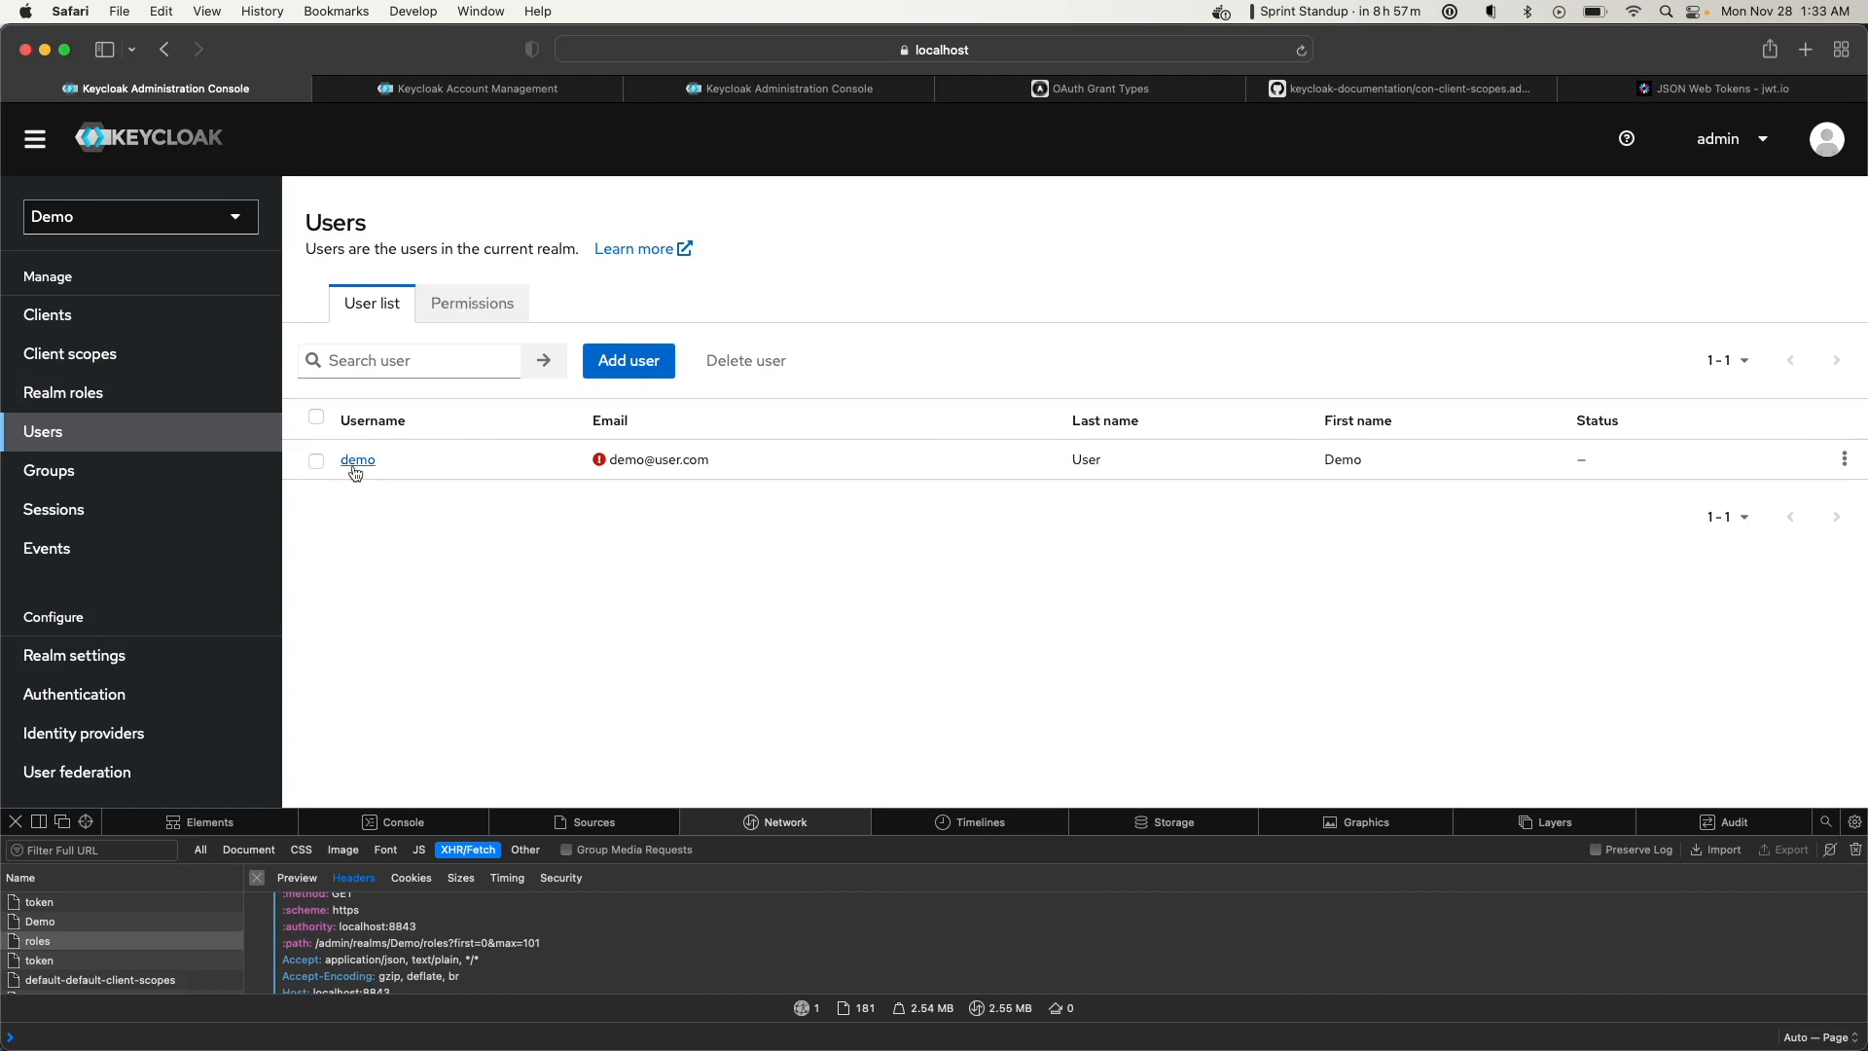
Open the demo user's Attributes and add a street attribute with a street address value
click(356, 467)
click(448, 317)
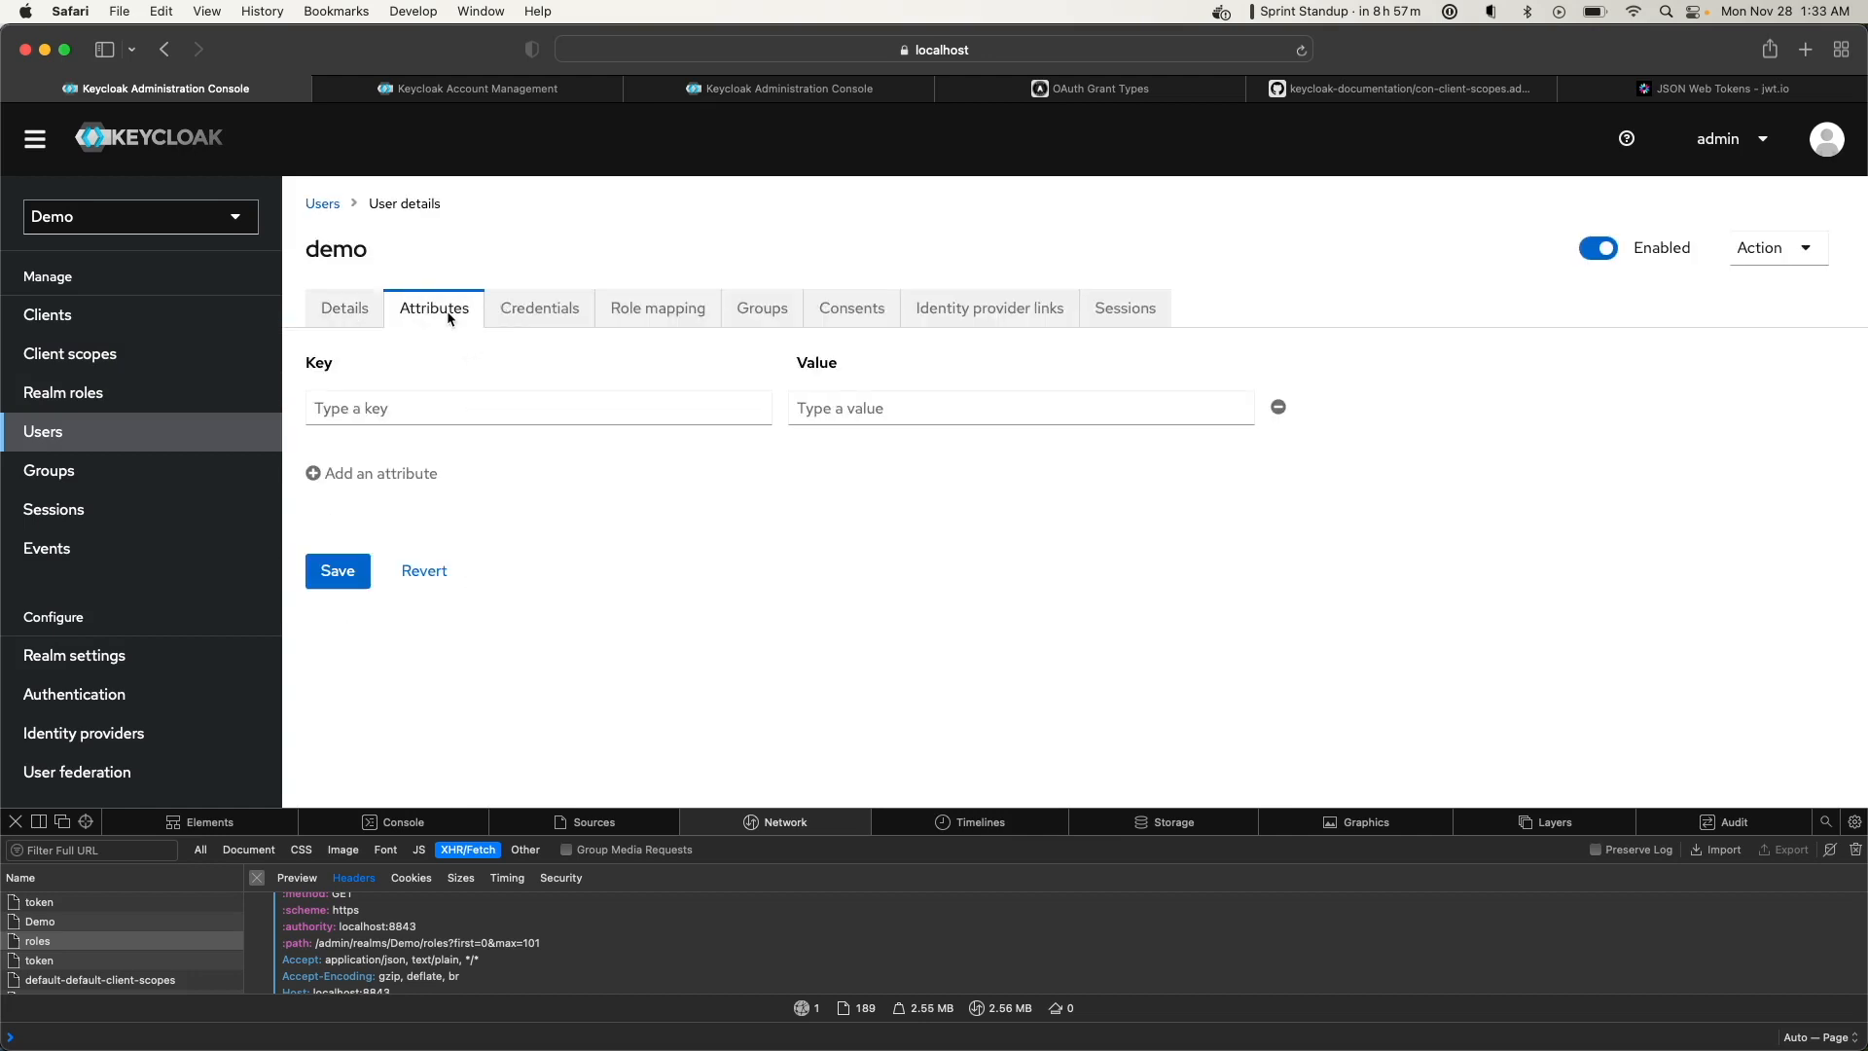
click(368, 407)
text(street)
key(Tab)
text(123 Main)
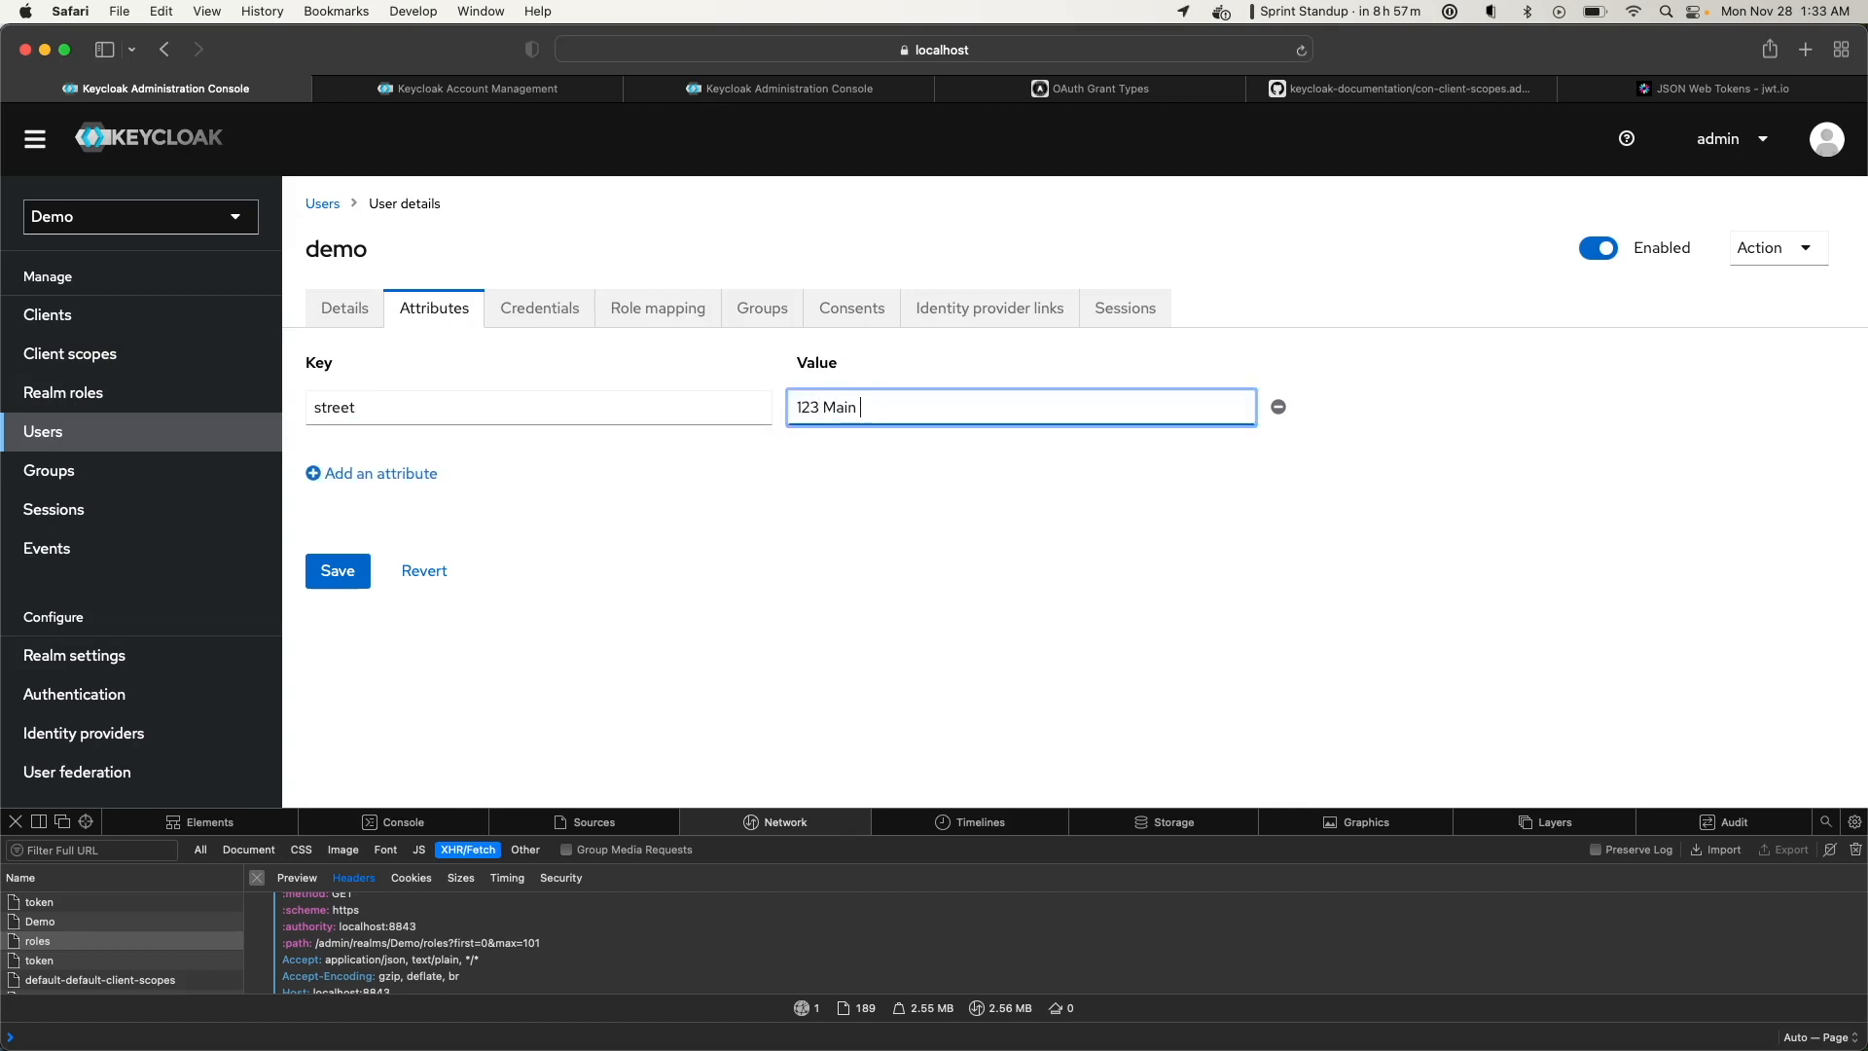
Add a locality attribute and a country attribute set to USA, then save the user
click(408, 474)
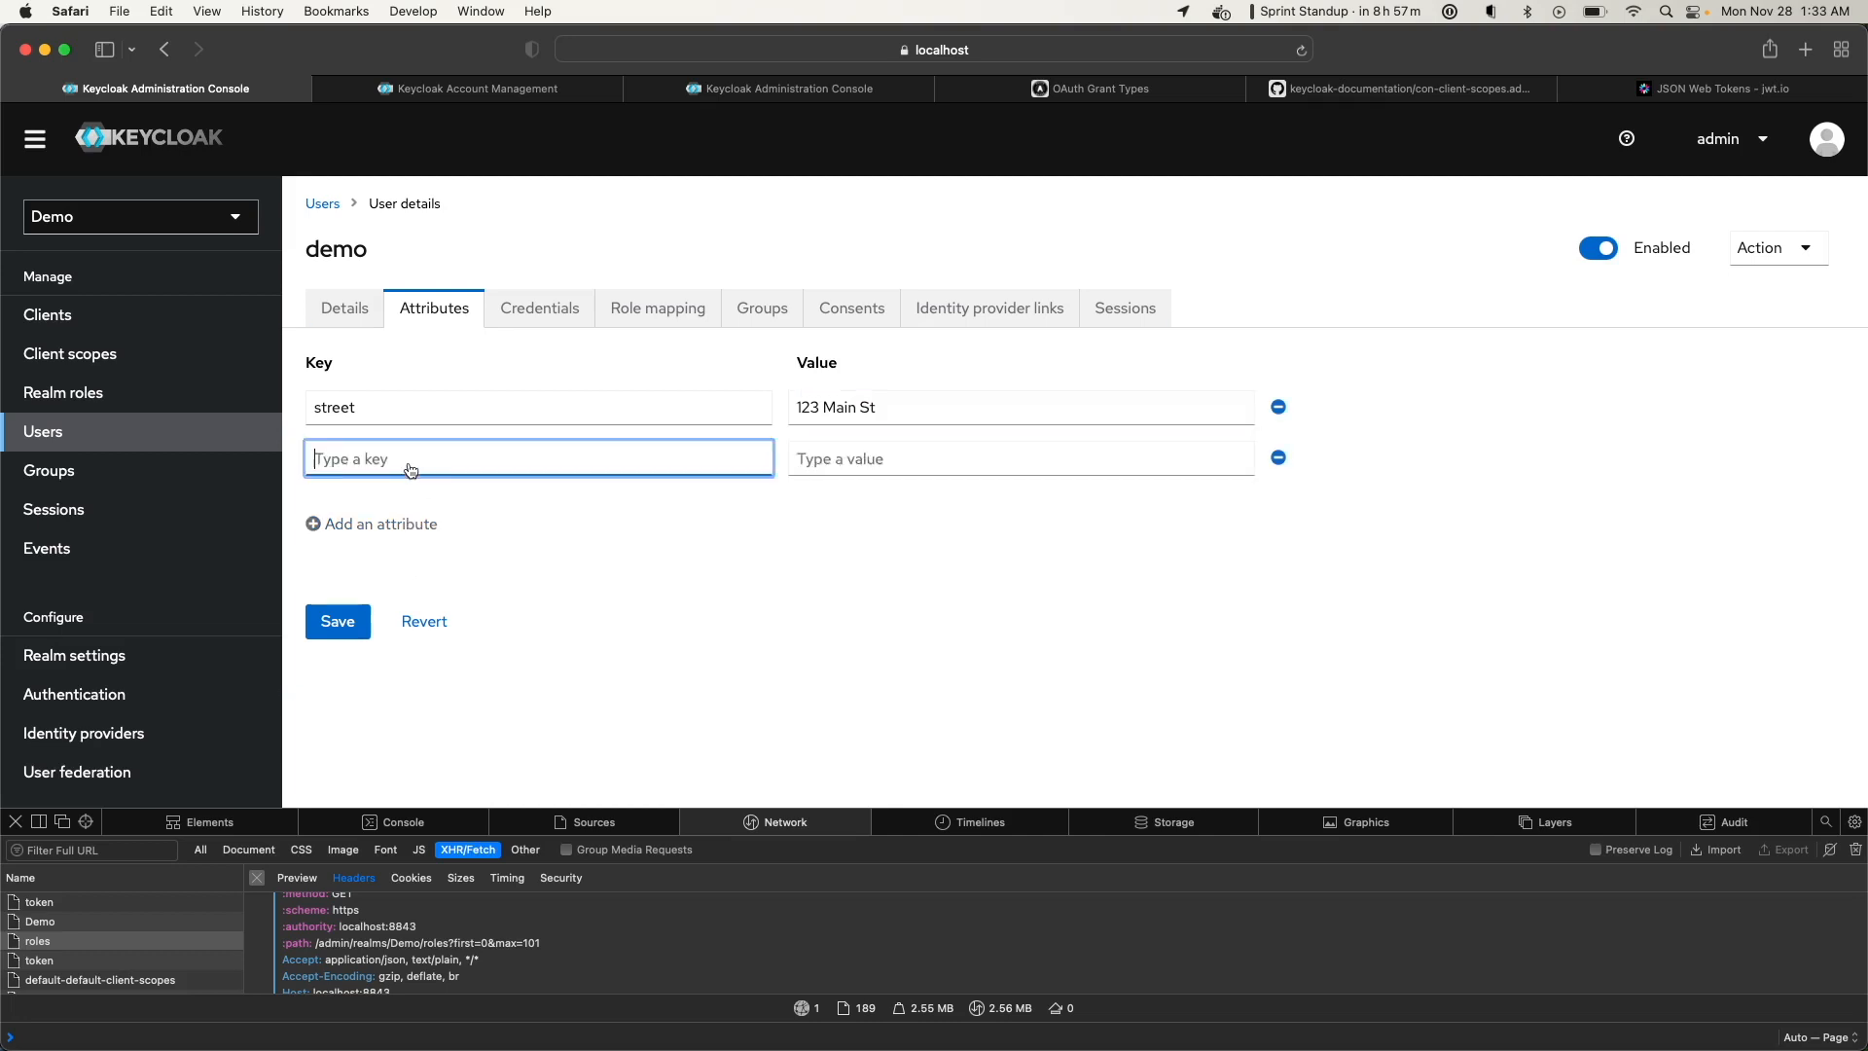
text(locality)
click(802, 443)
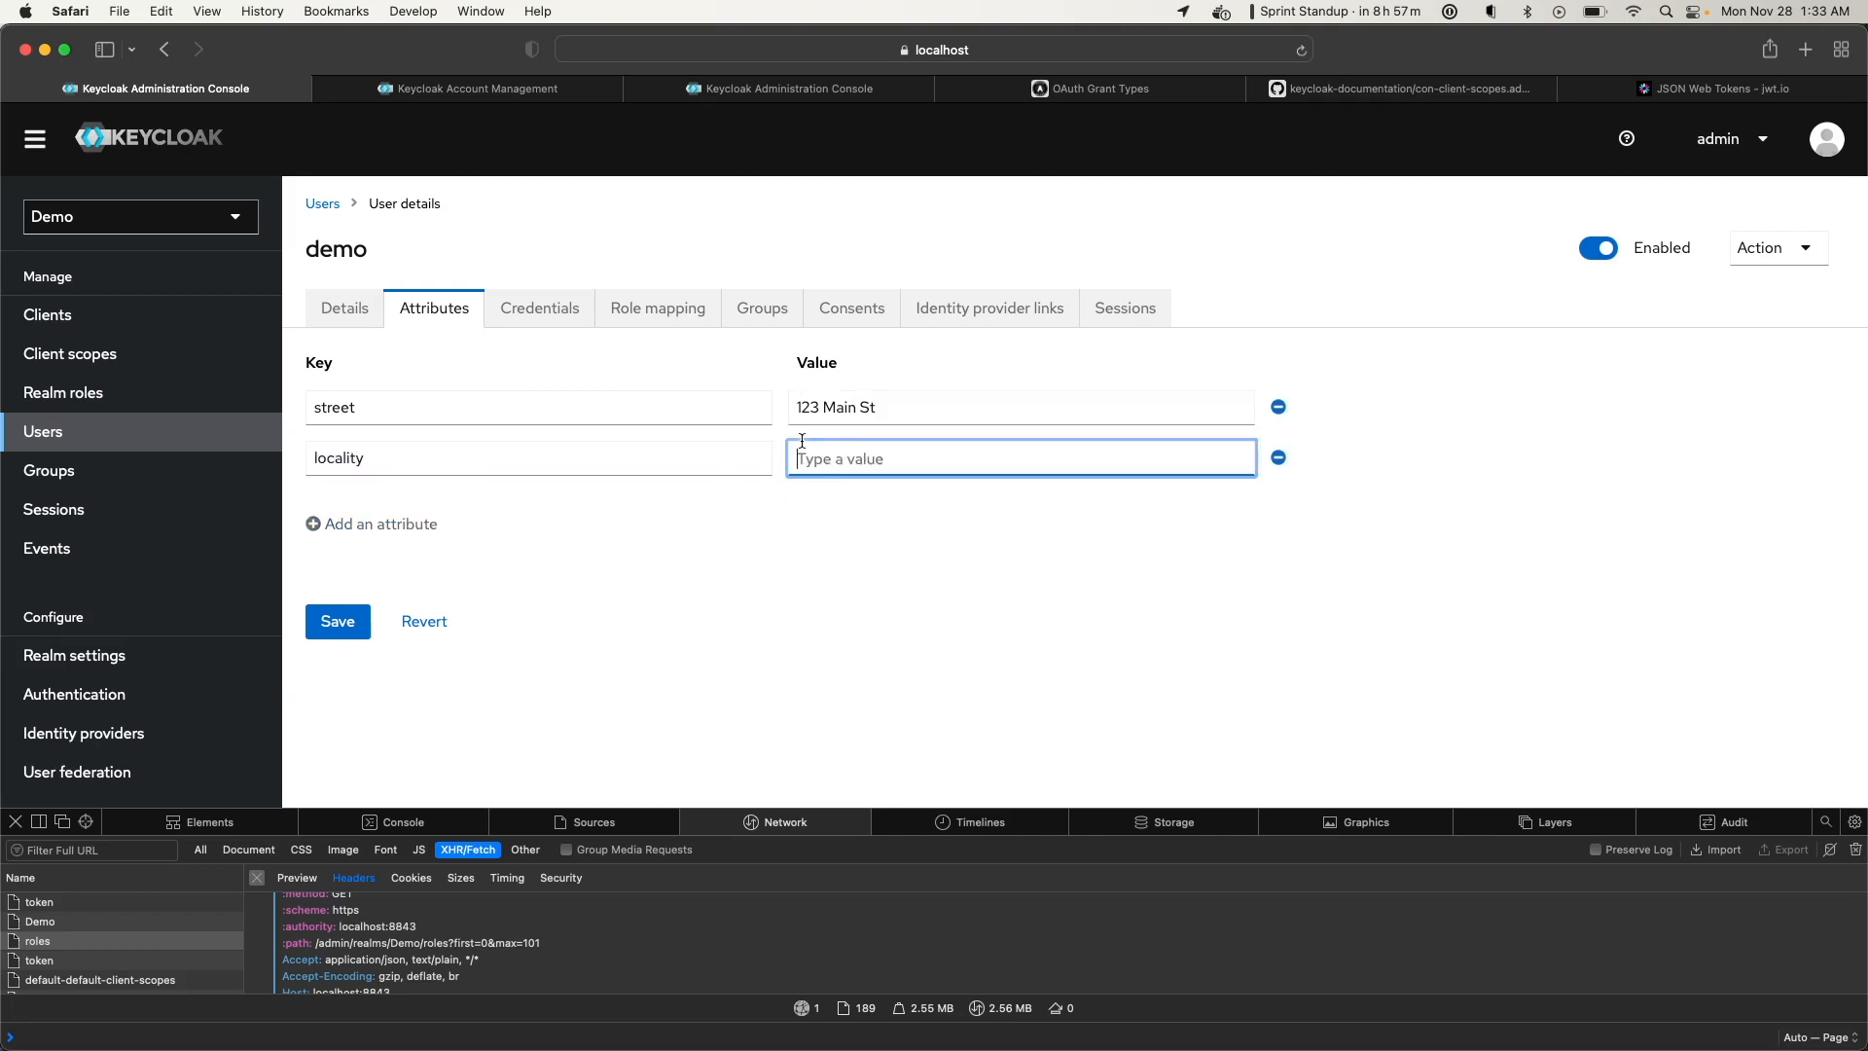
text(Philadelphia)
click(432, 526)
text(country)
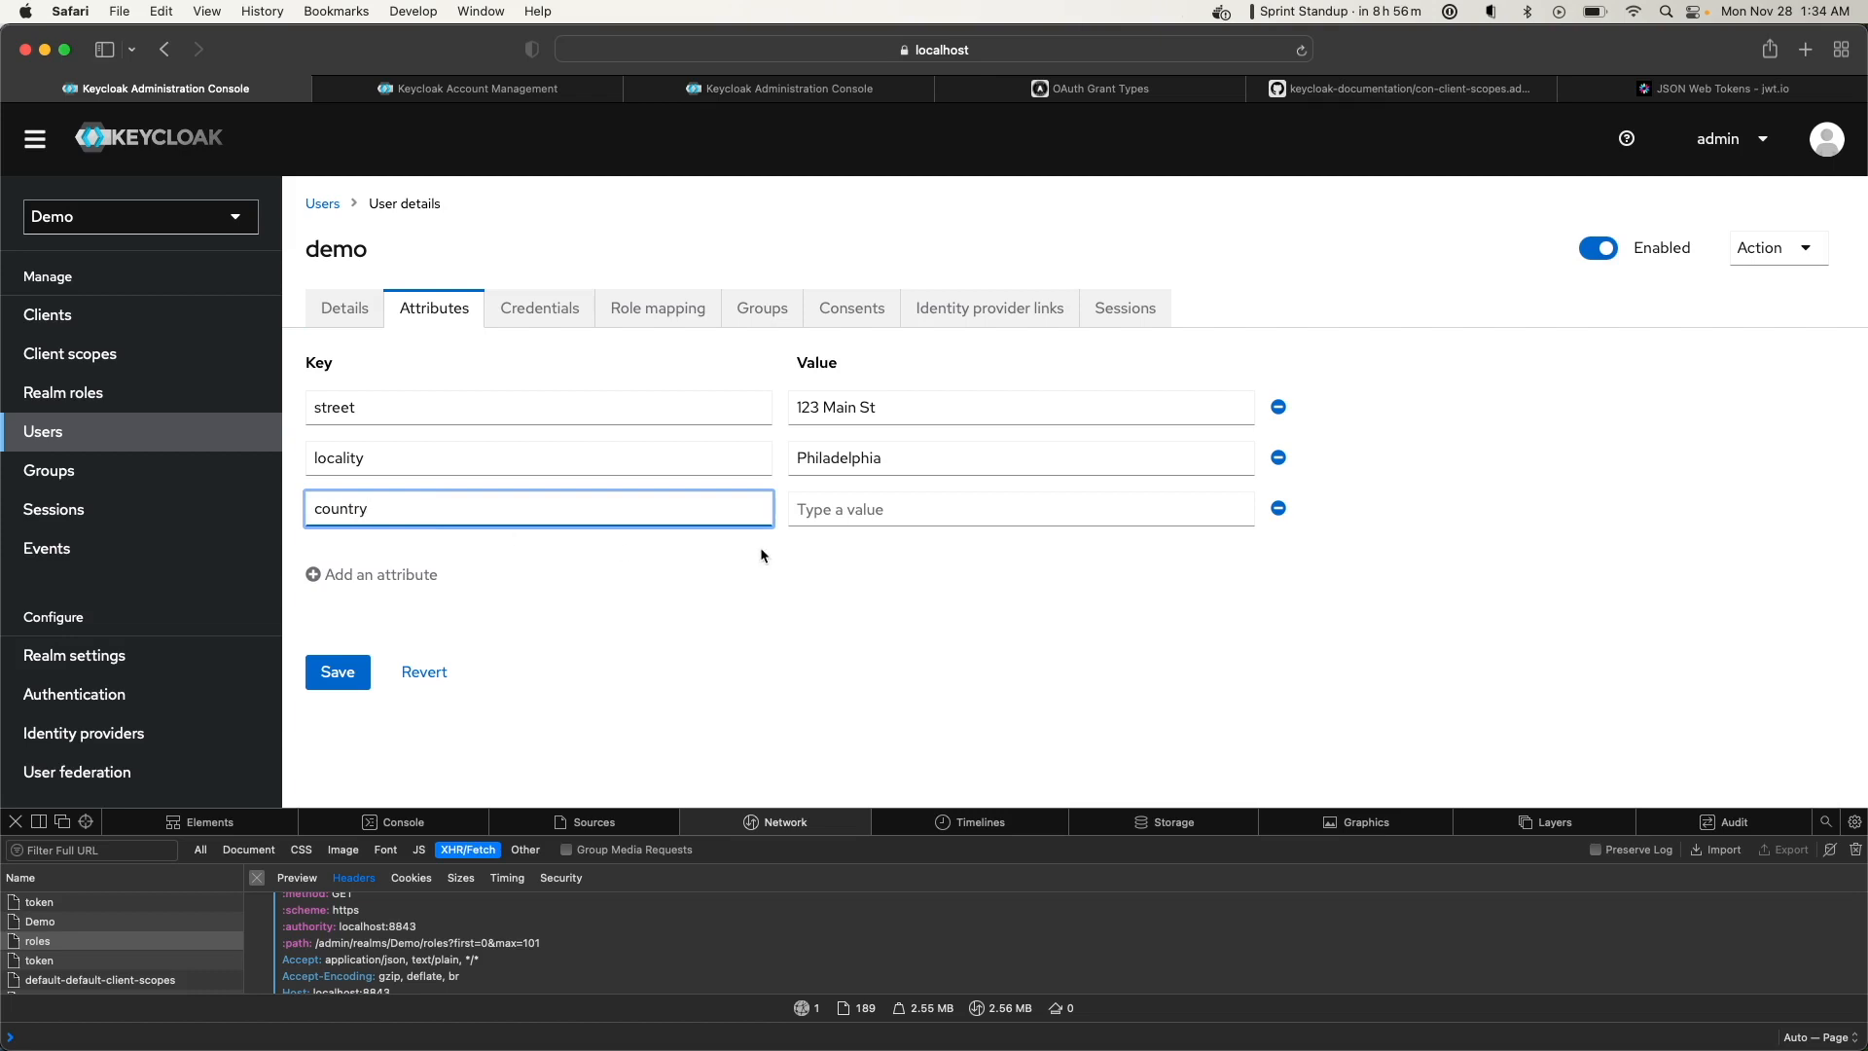
click(842, 510)
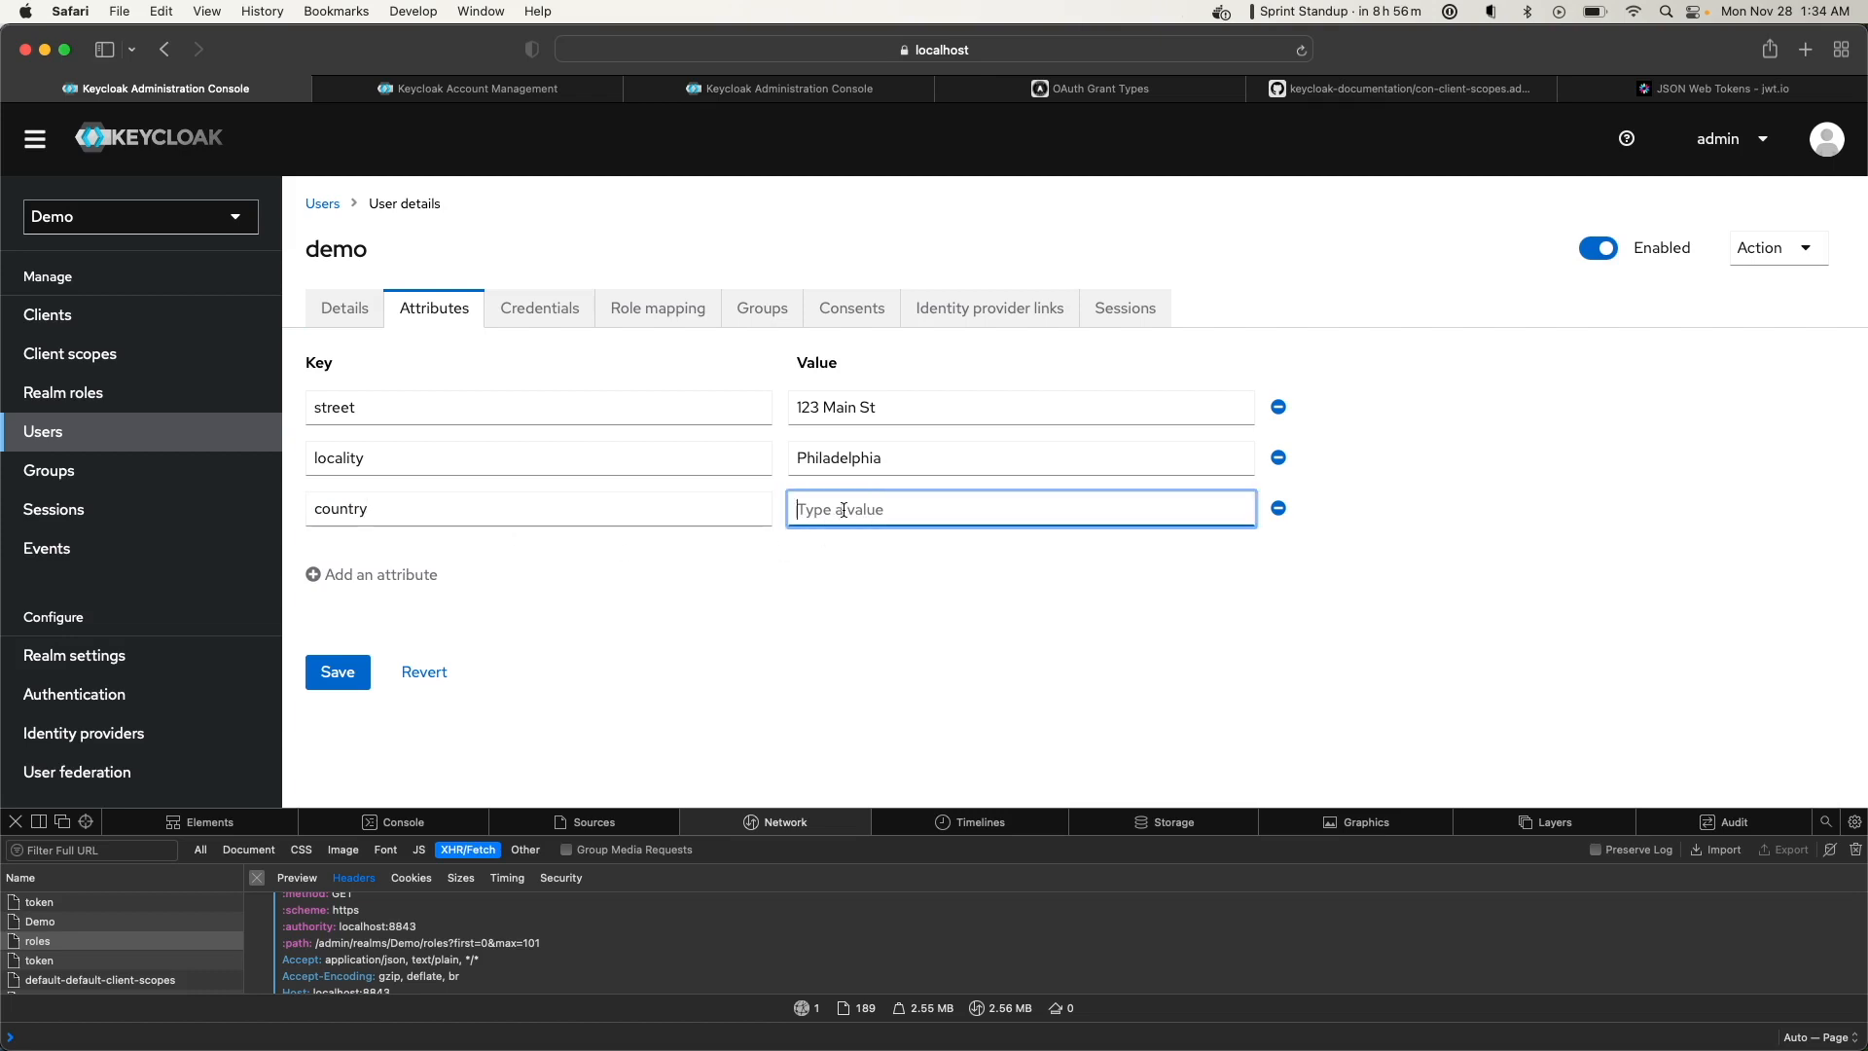
text(USA)
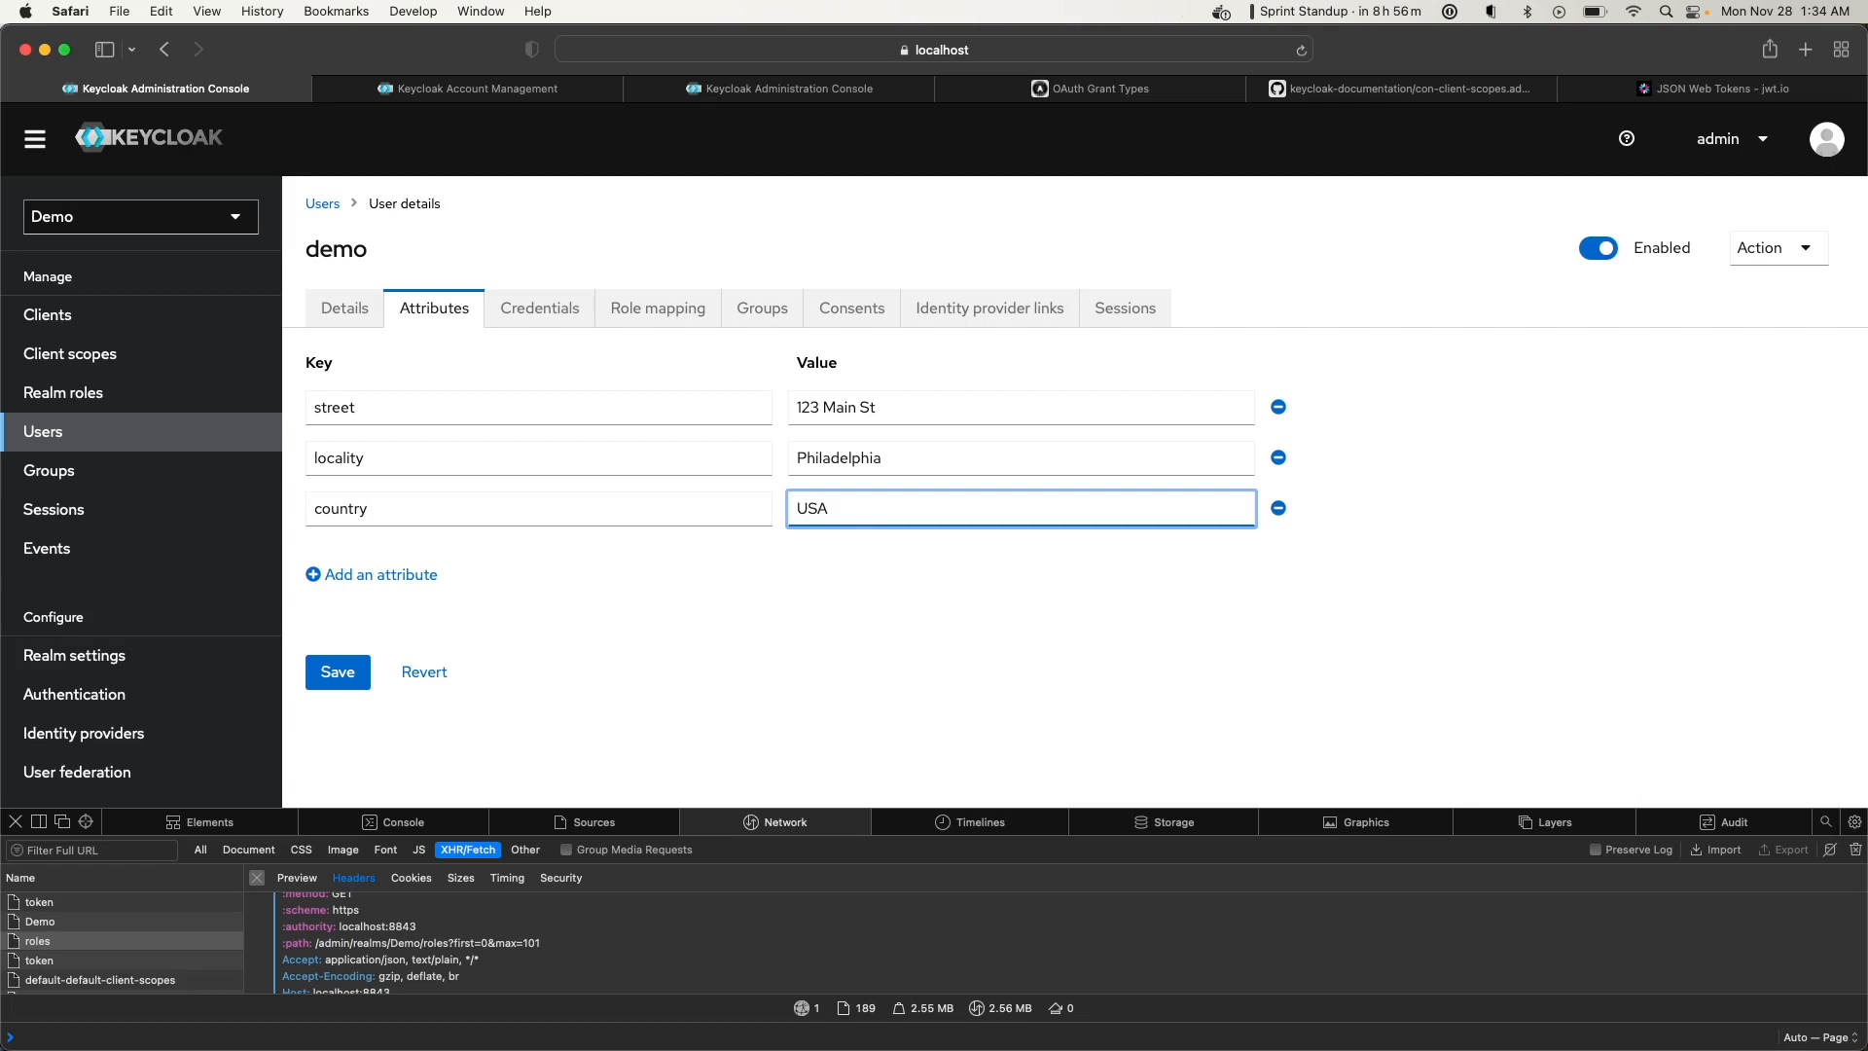
click(334, 677)
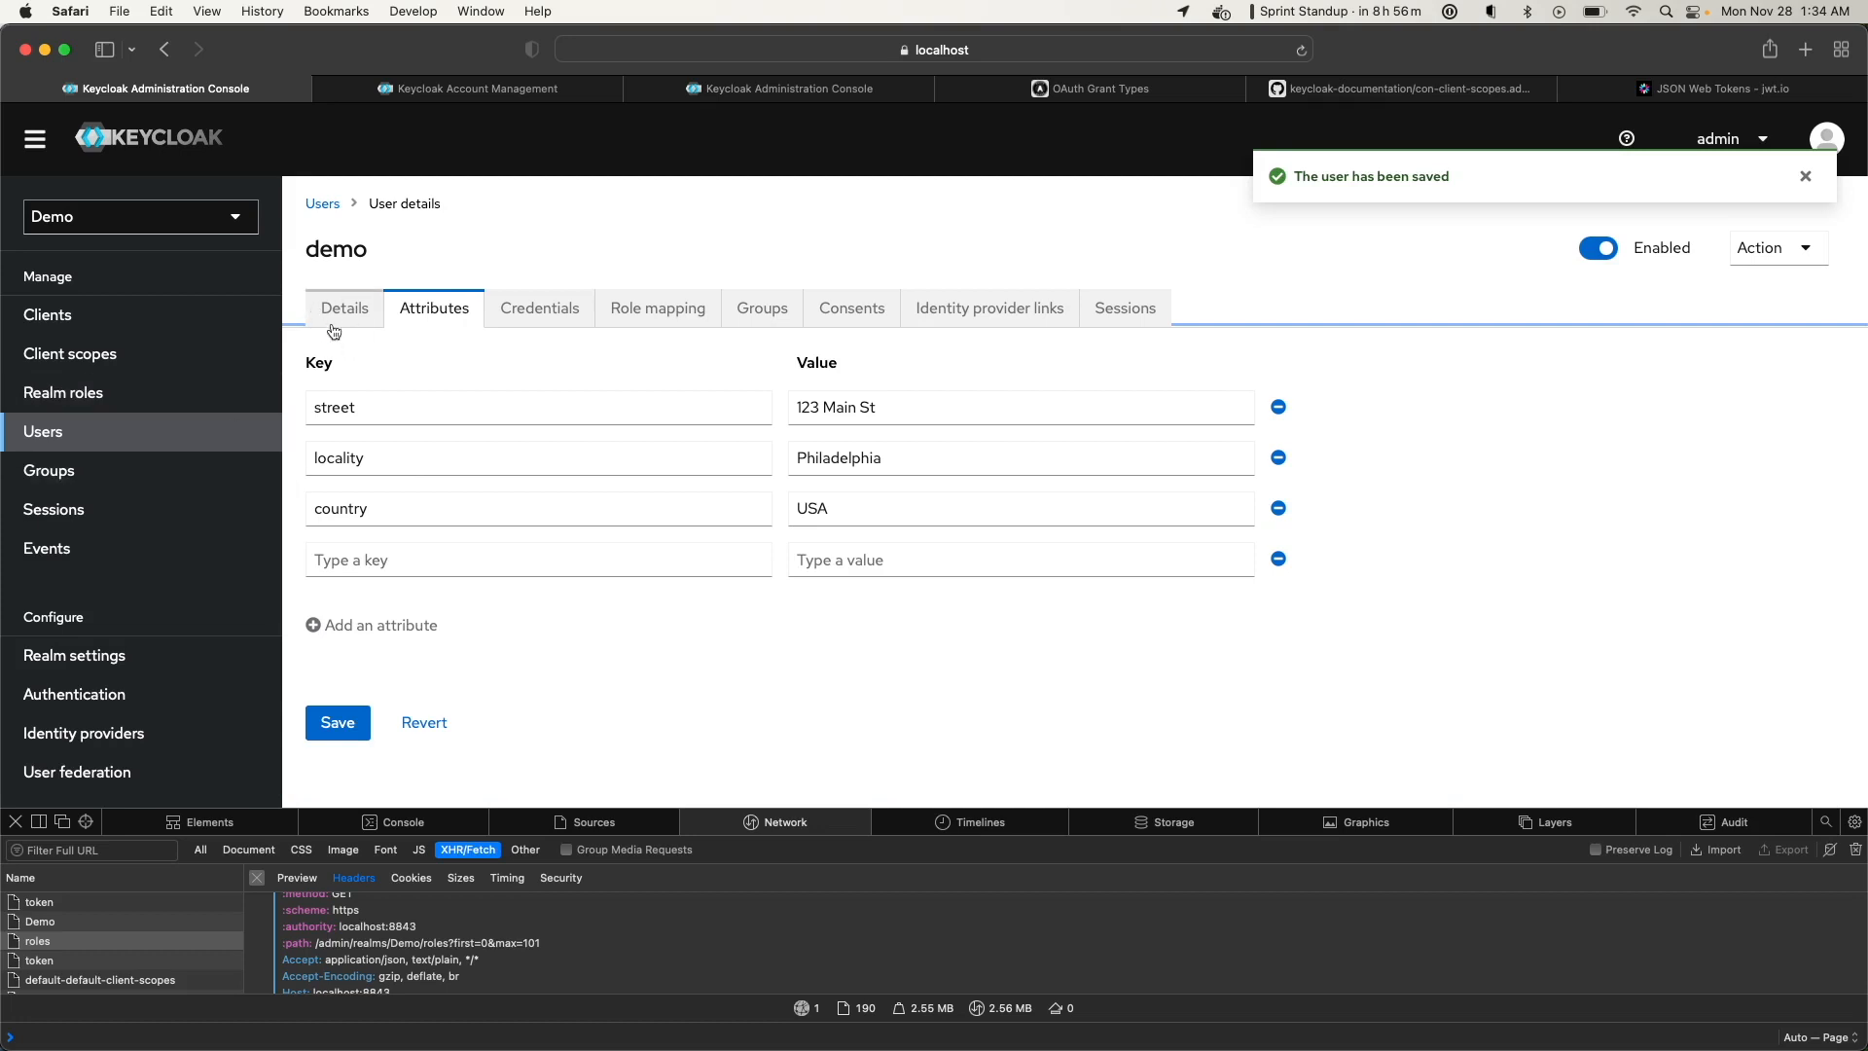
Check that demoscope's address mapper reads street, locality and country, then open the Users list
click(92, 374)
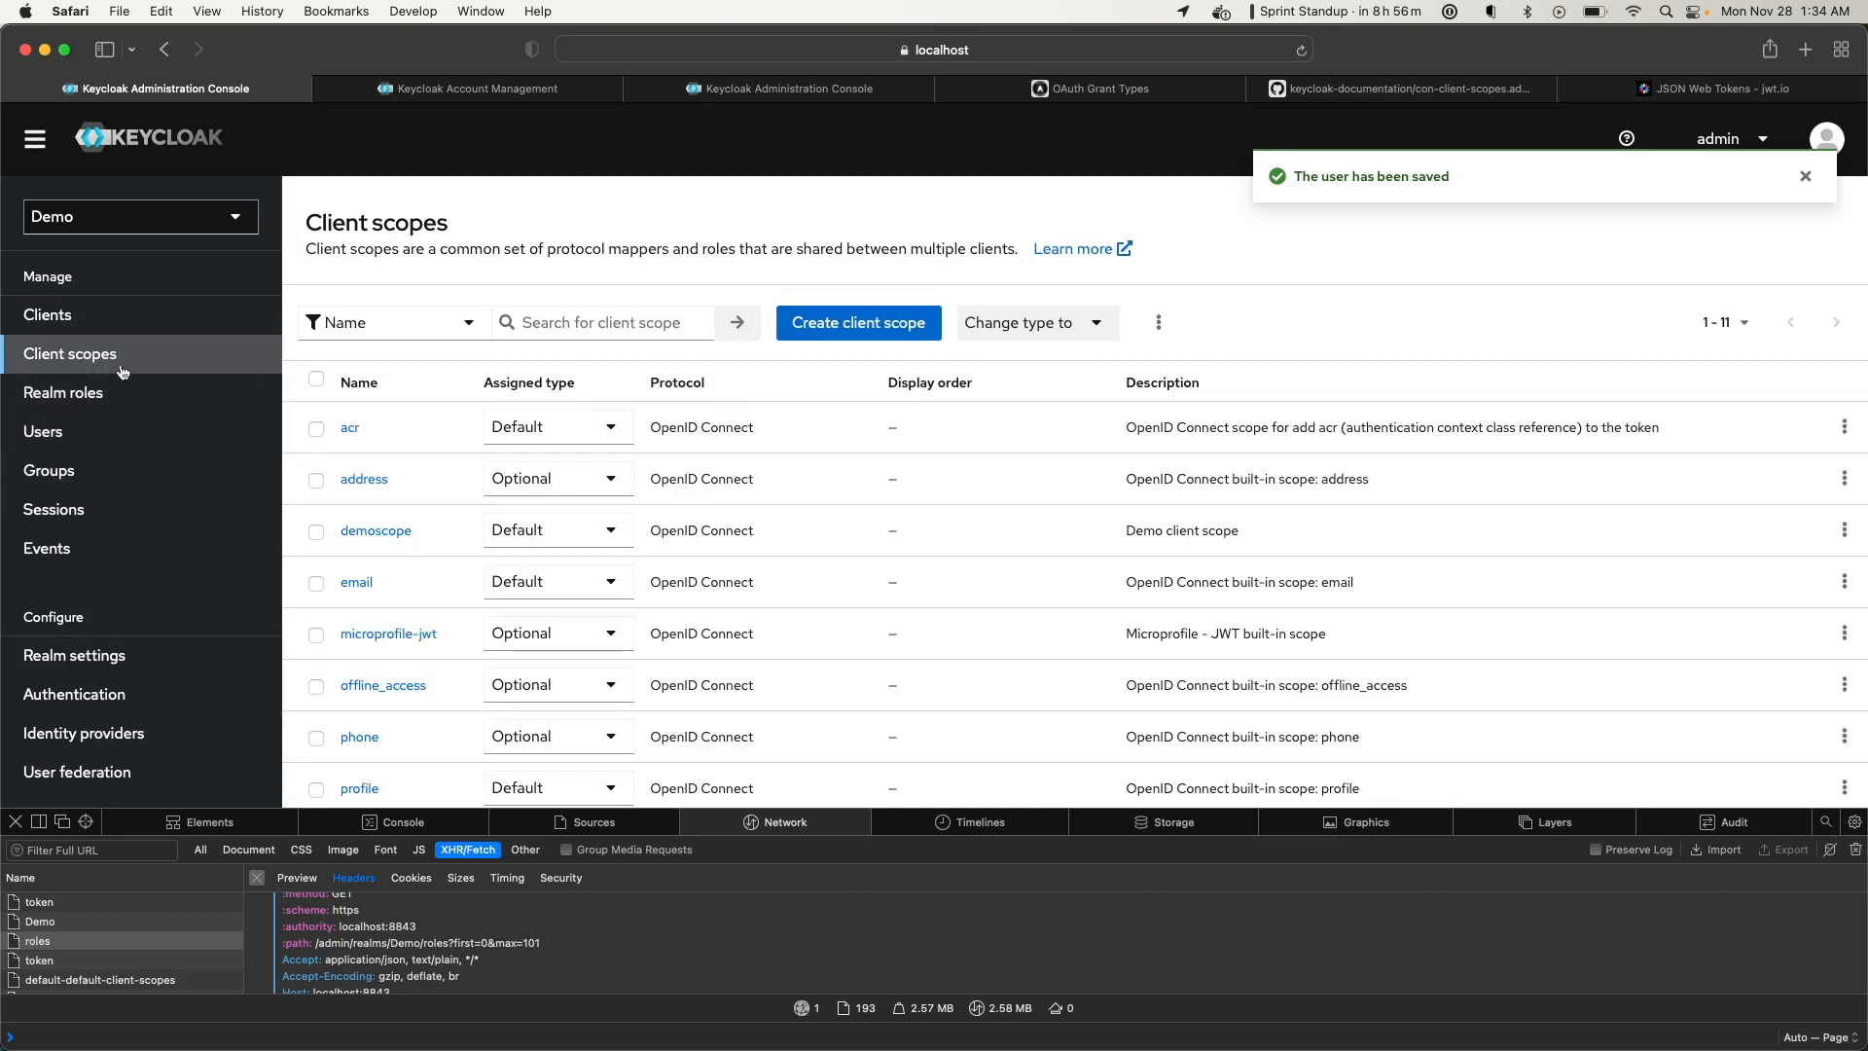
click(376, 531)
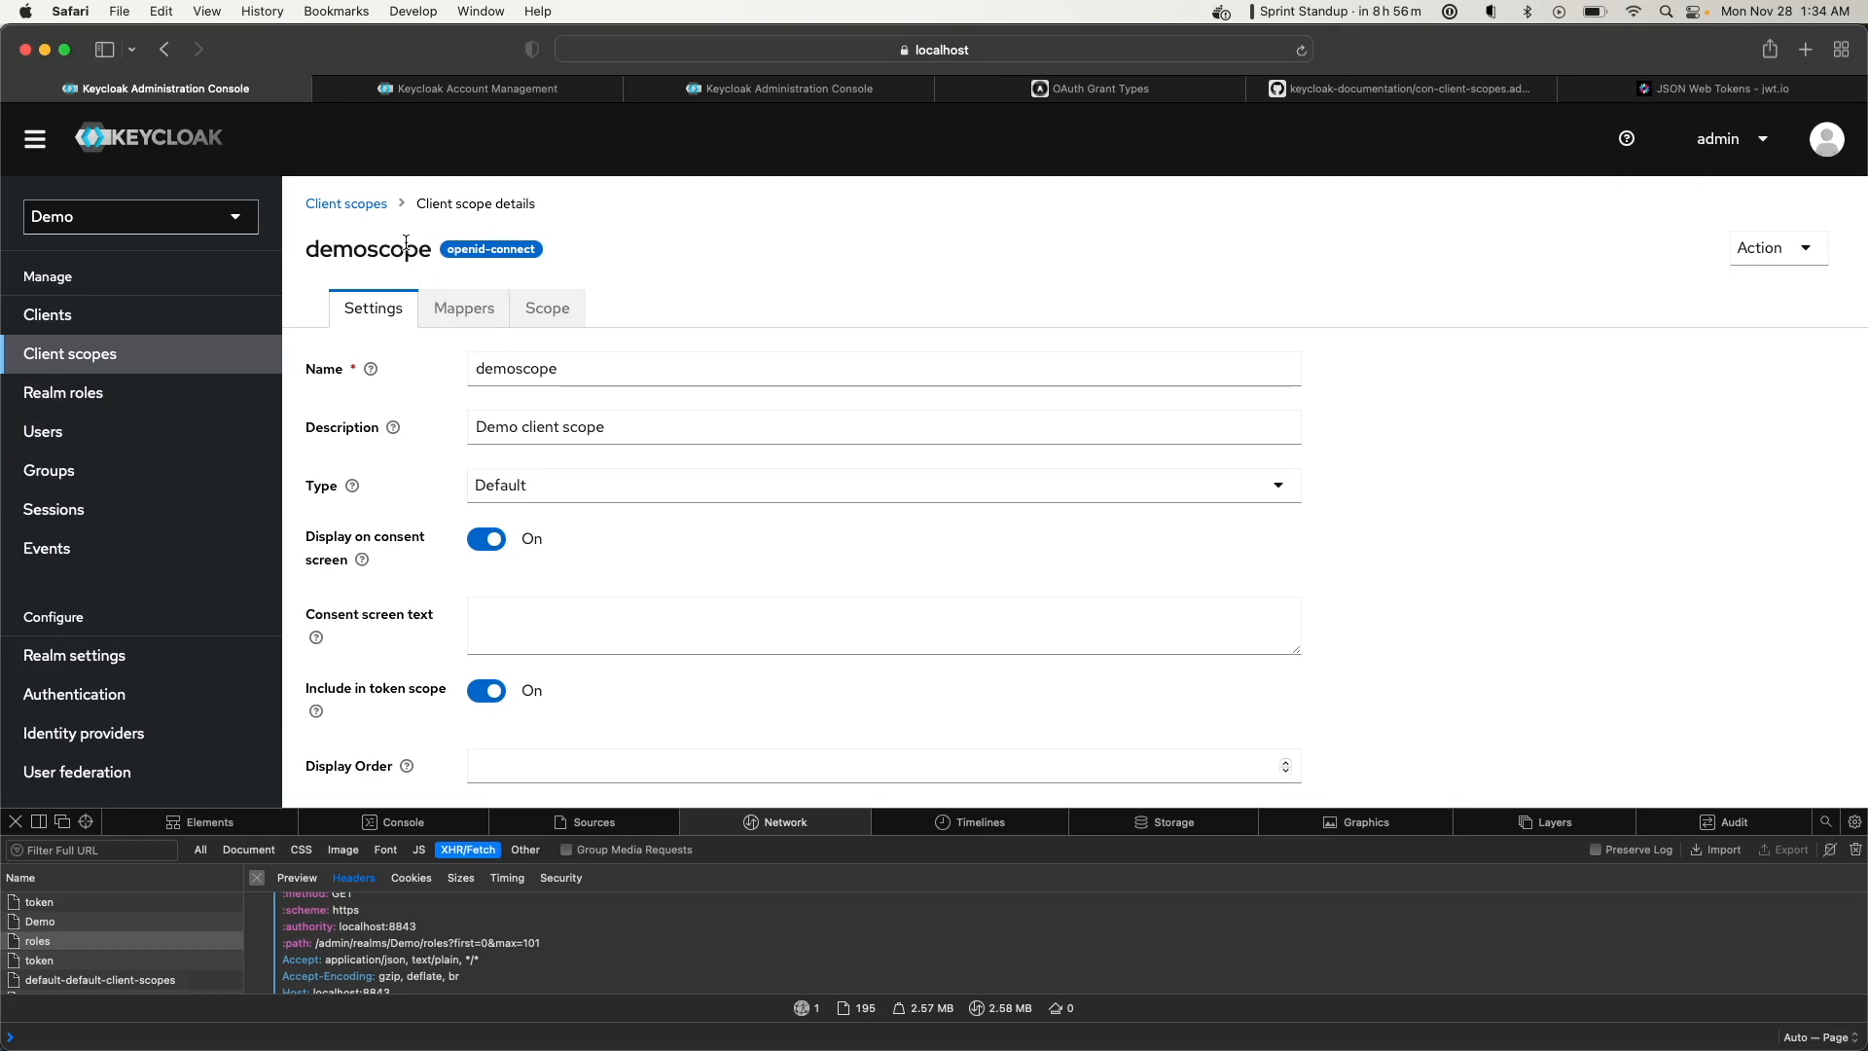
click(463, 330)
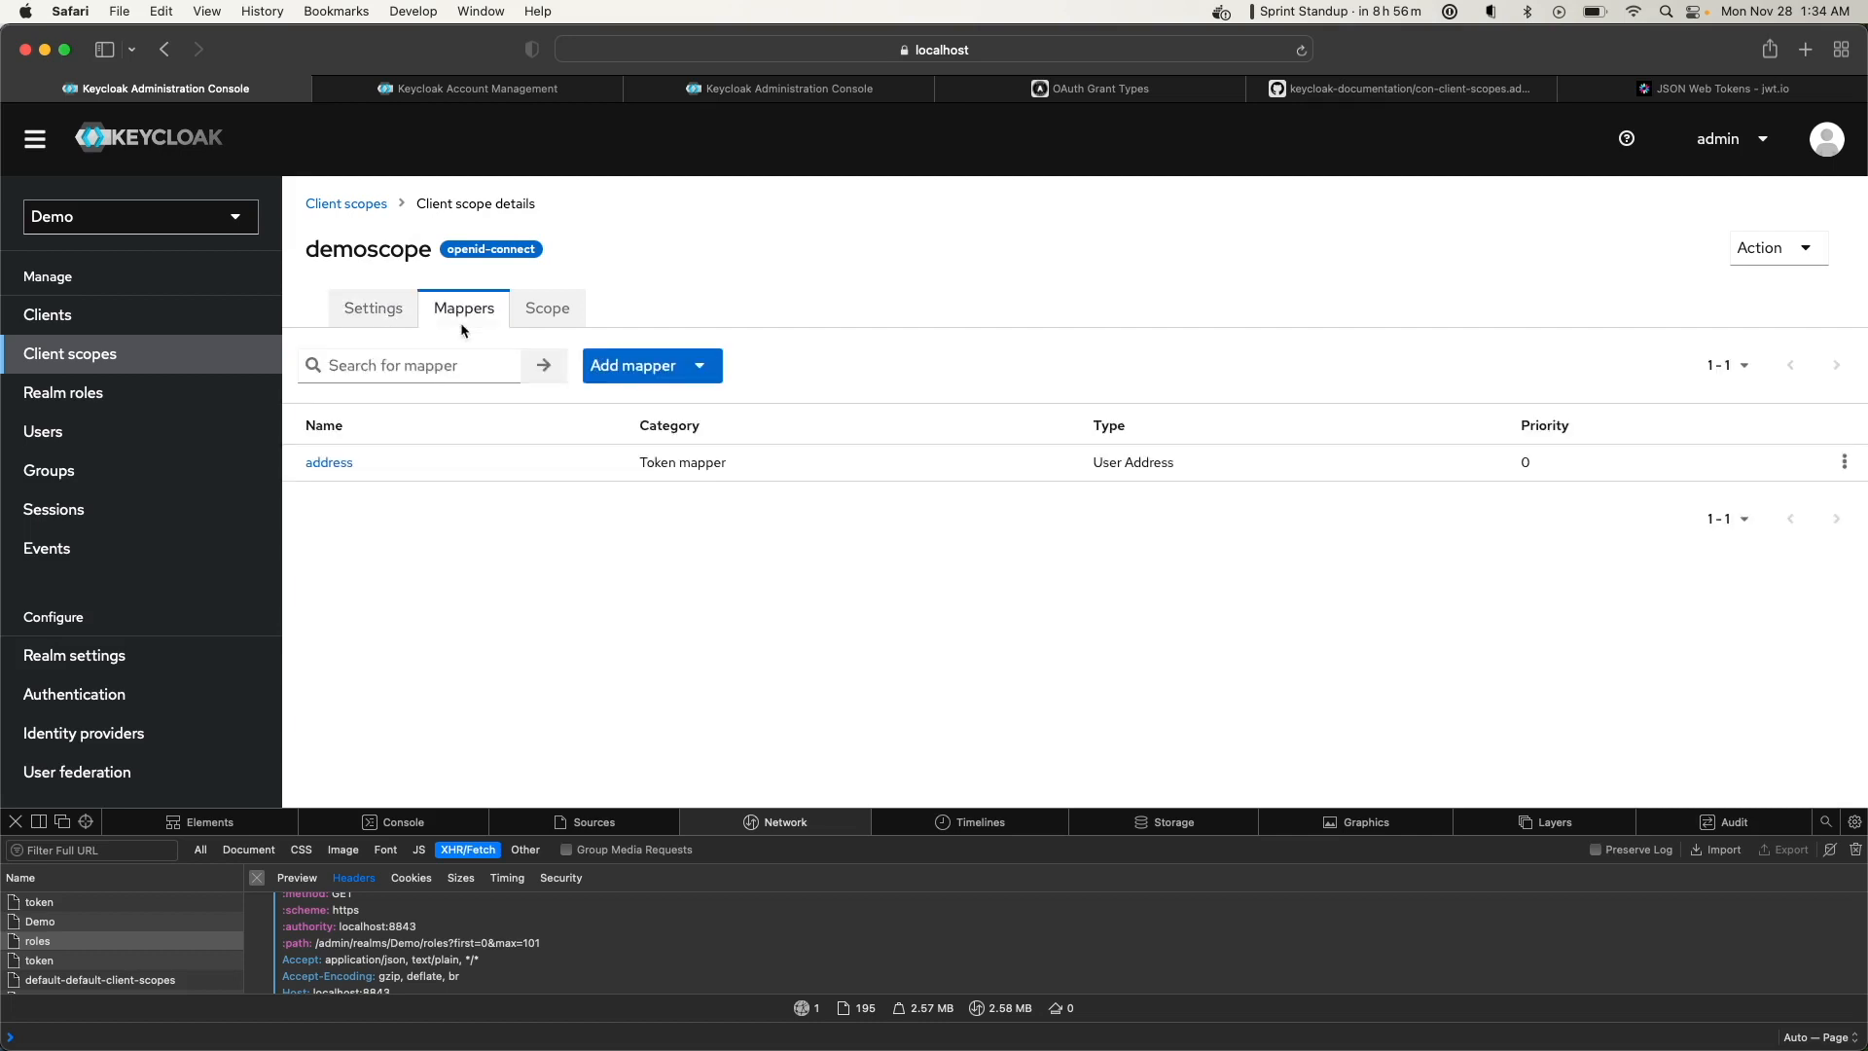
click(326, 464)
scroll(436, 556, down, 4)
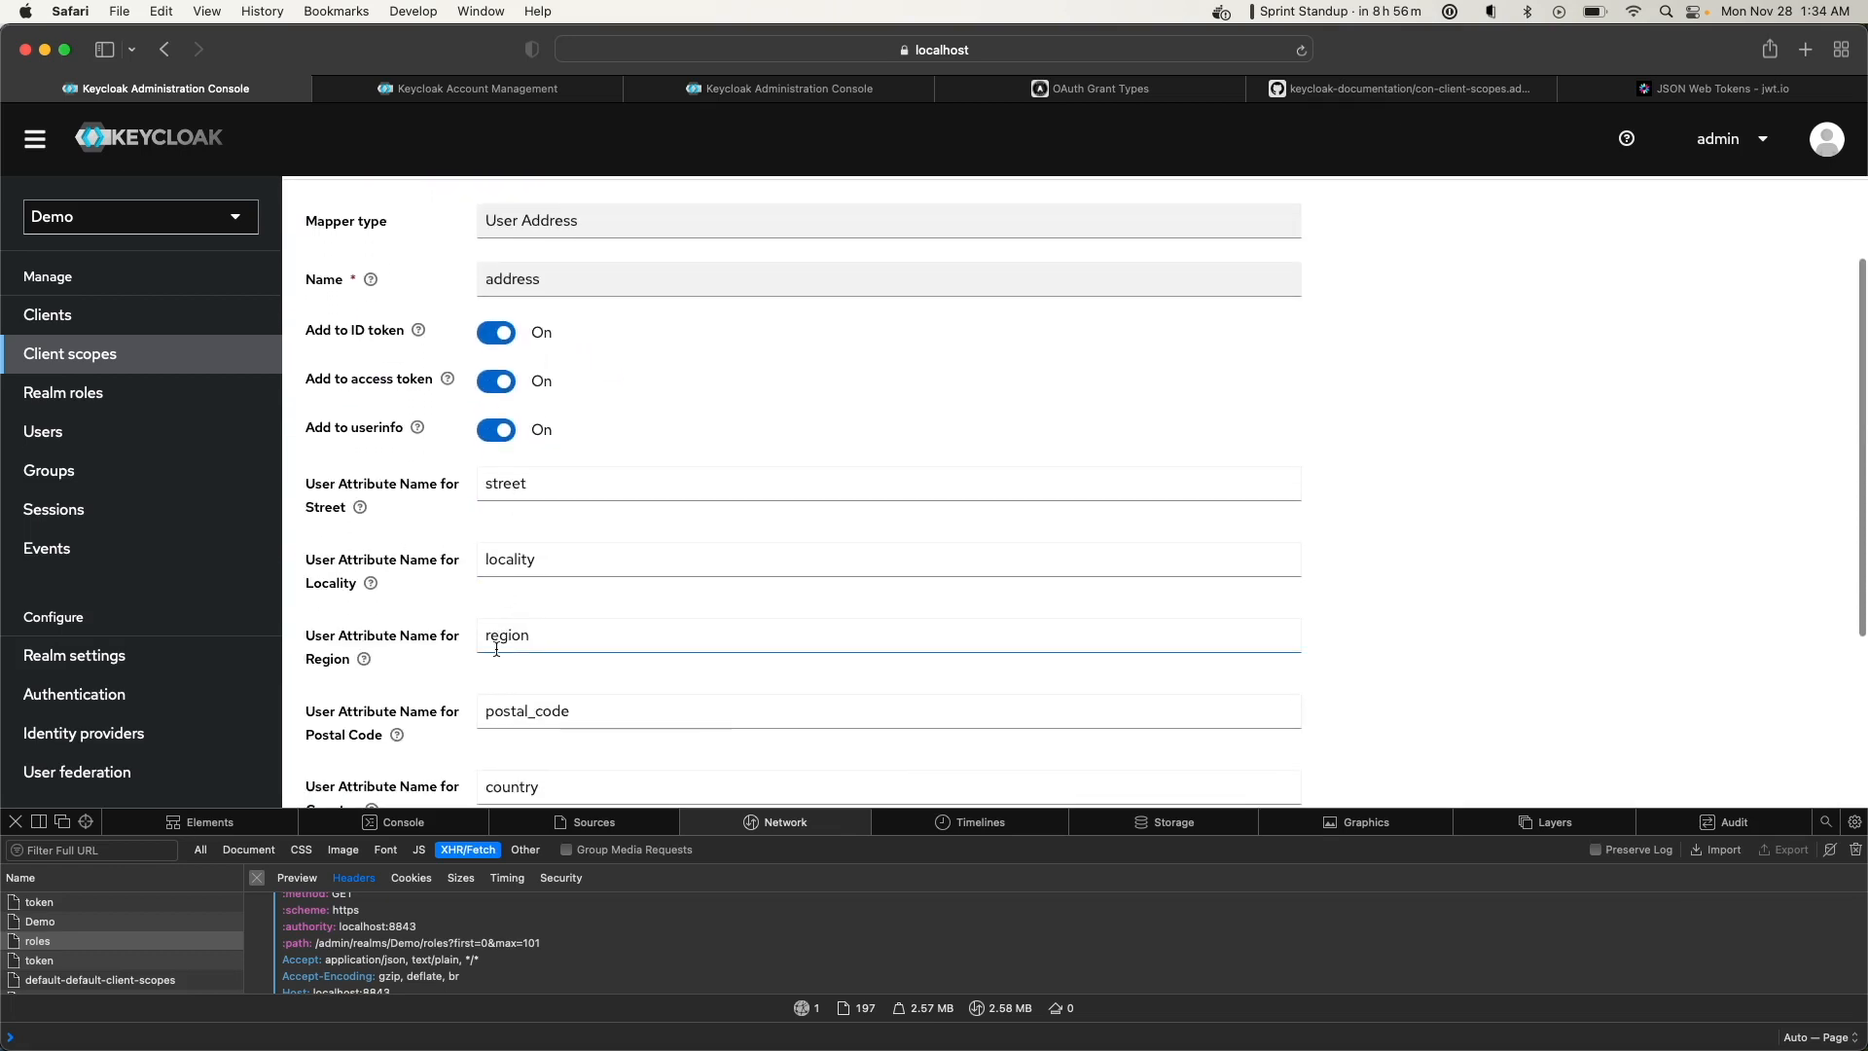
scroll(497, 681, down, 1)
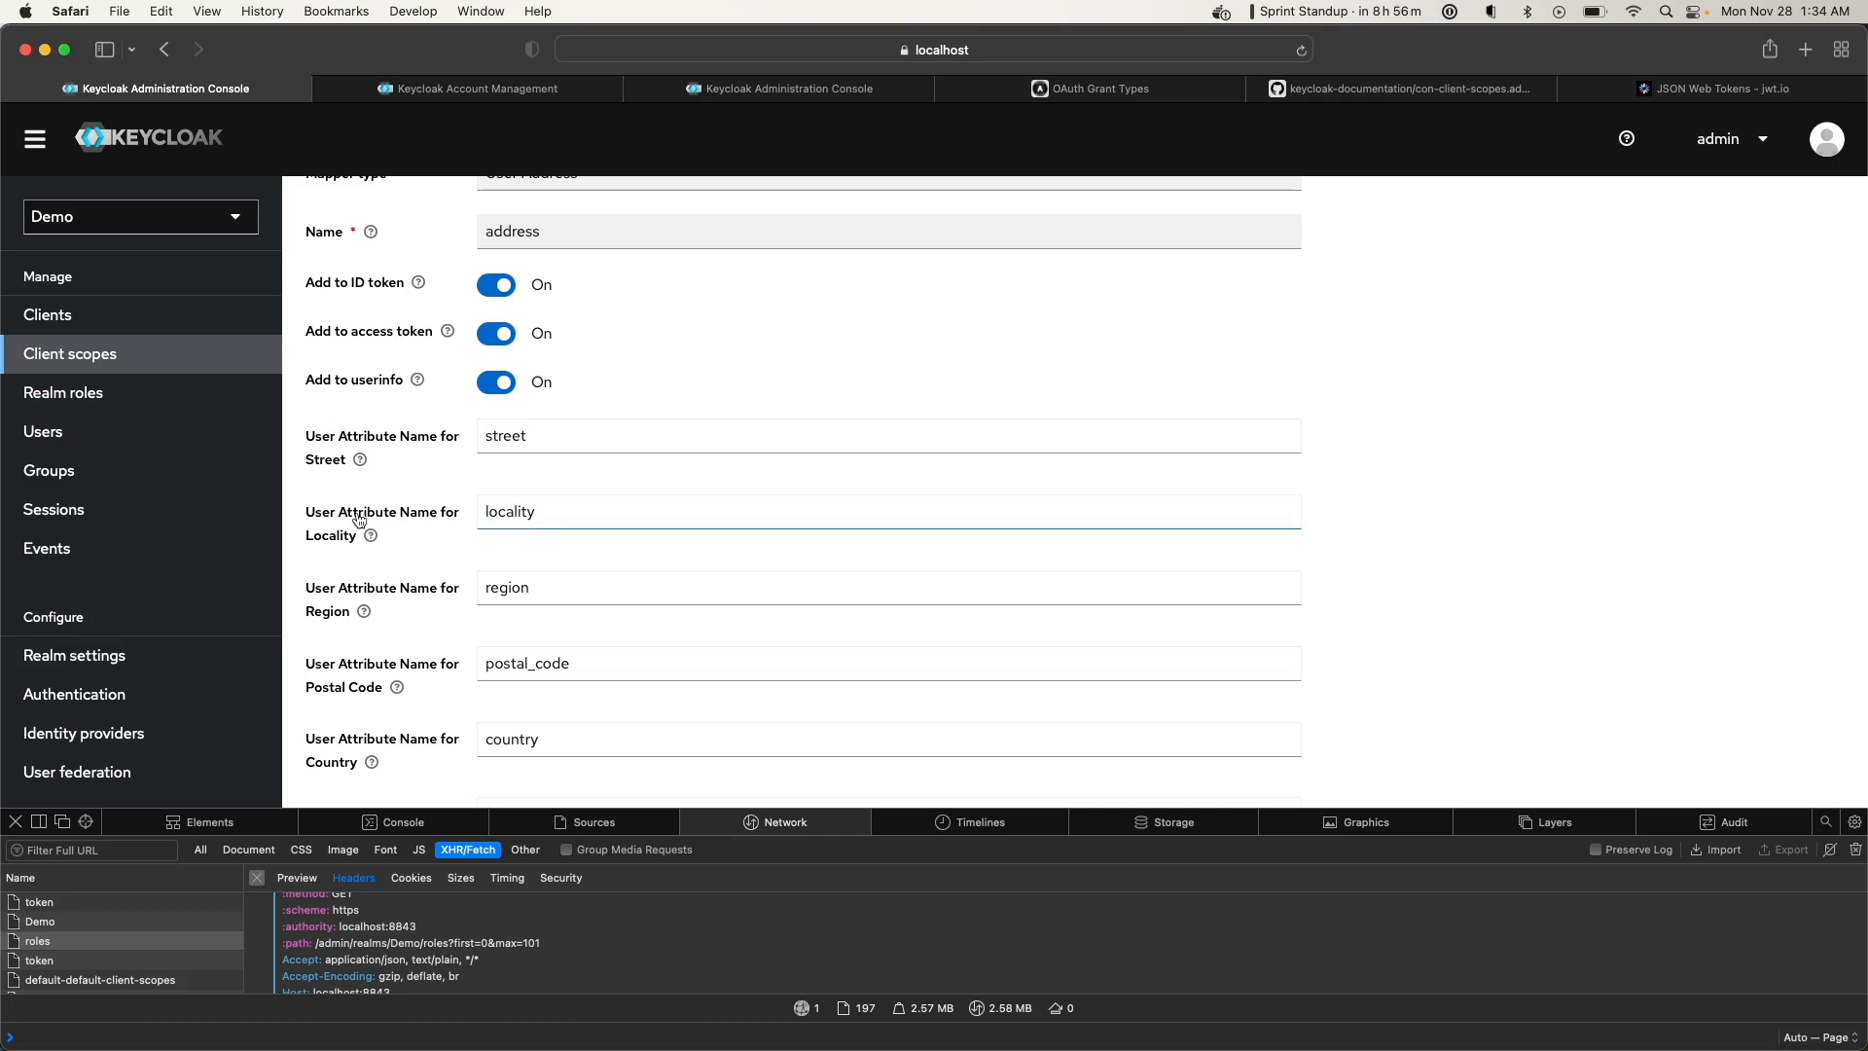
scroll(359, 518, up, 3)
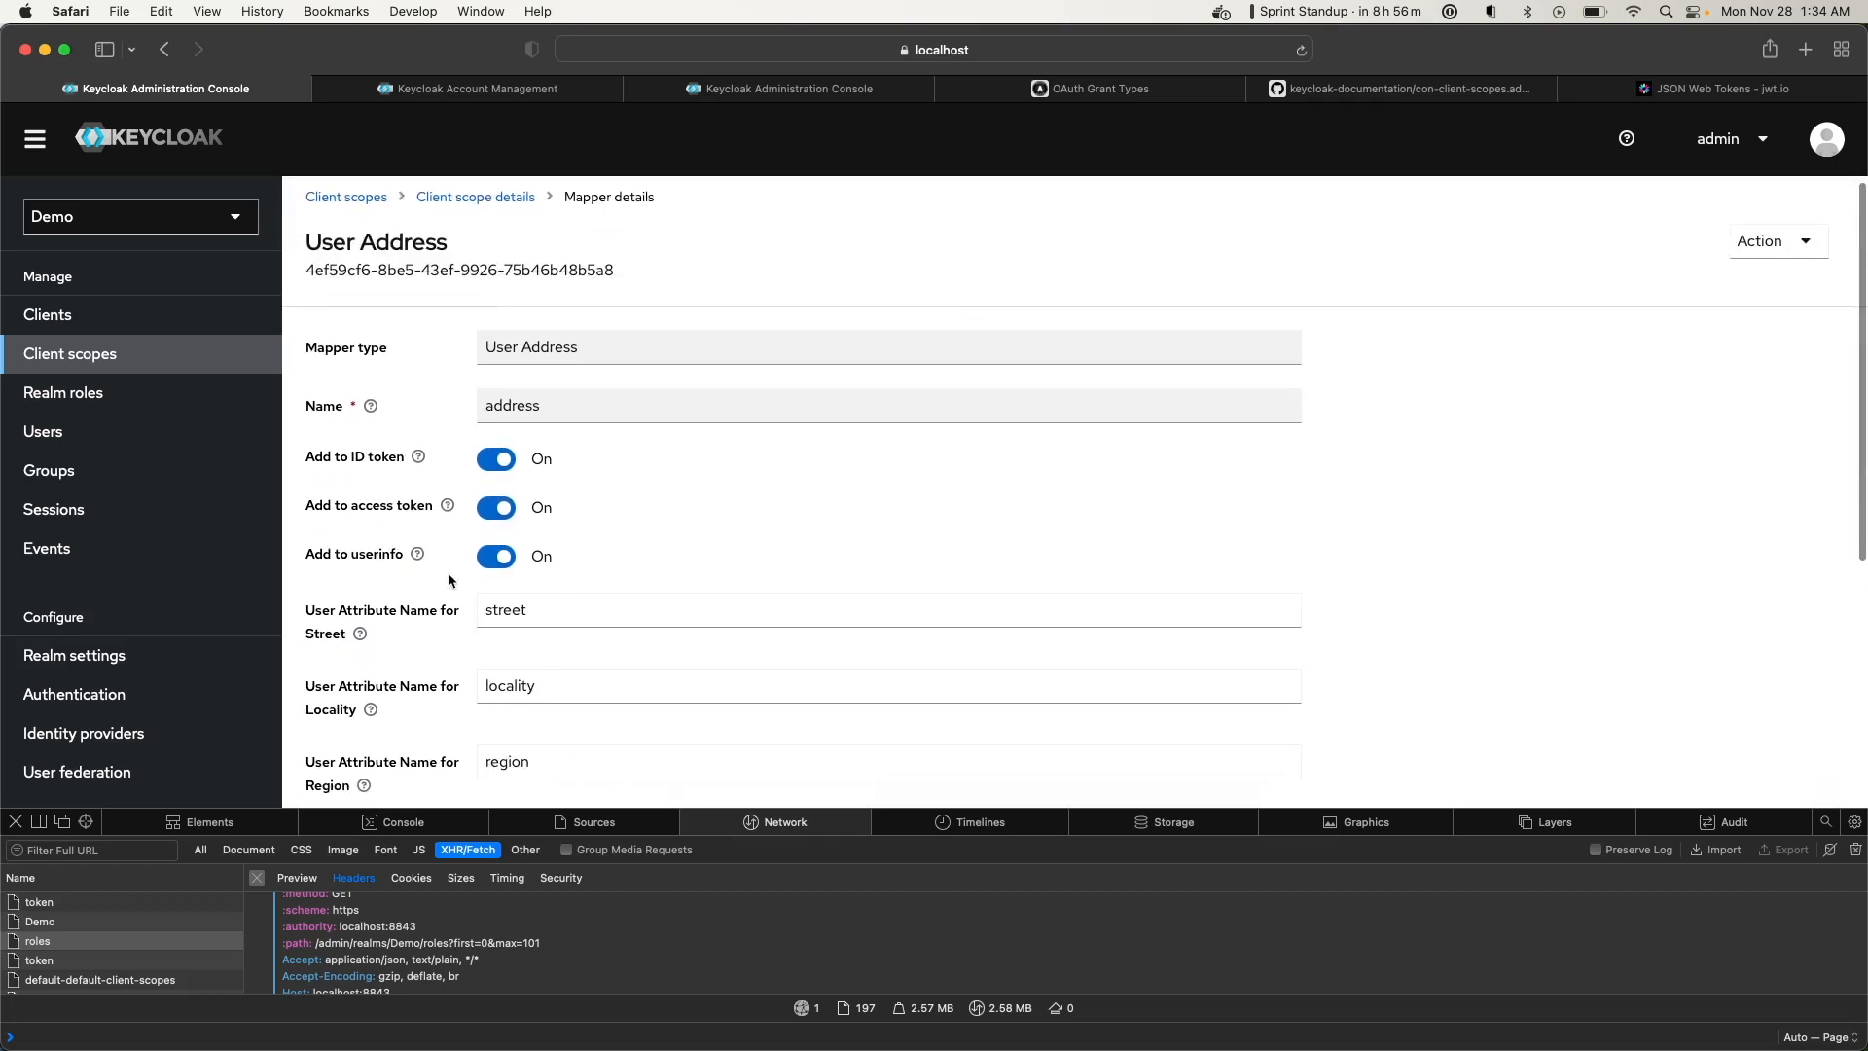
scroll(501, 617, down, 5)
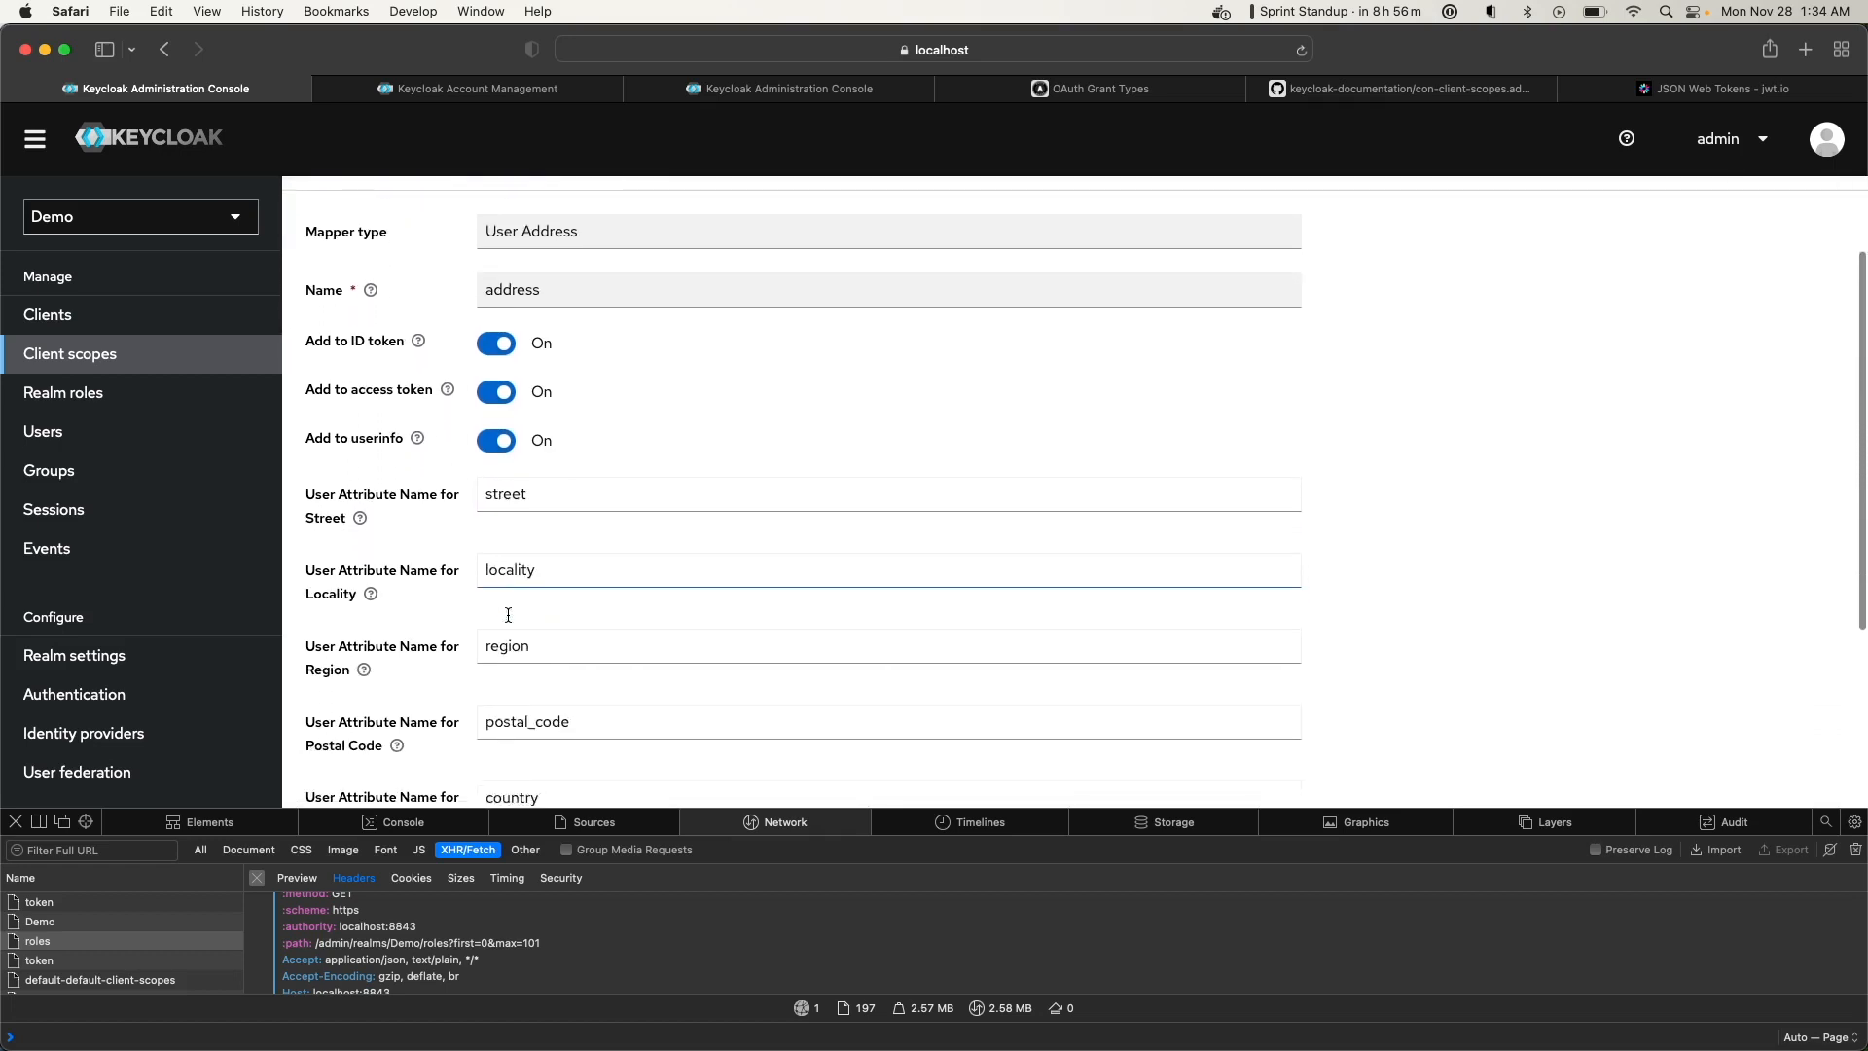
click(105, 428)
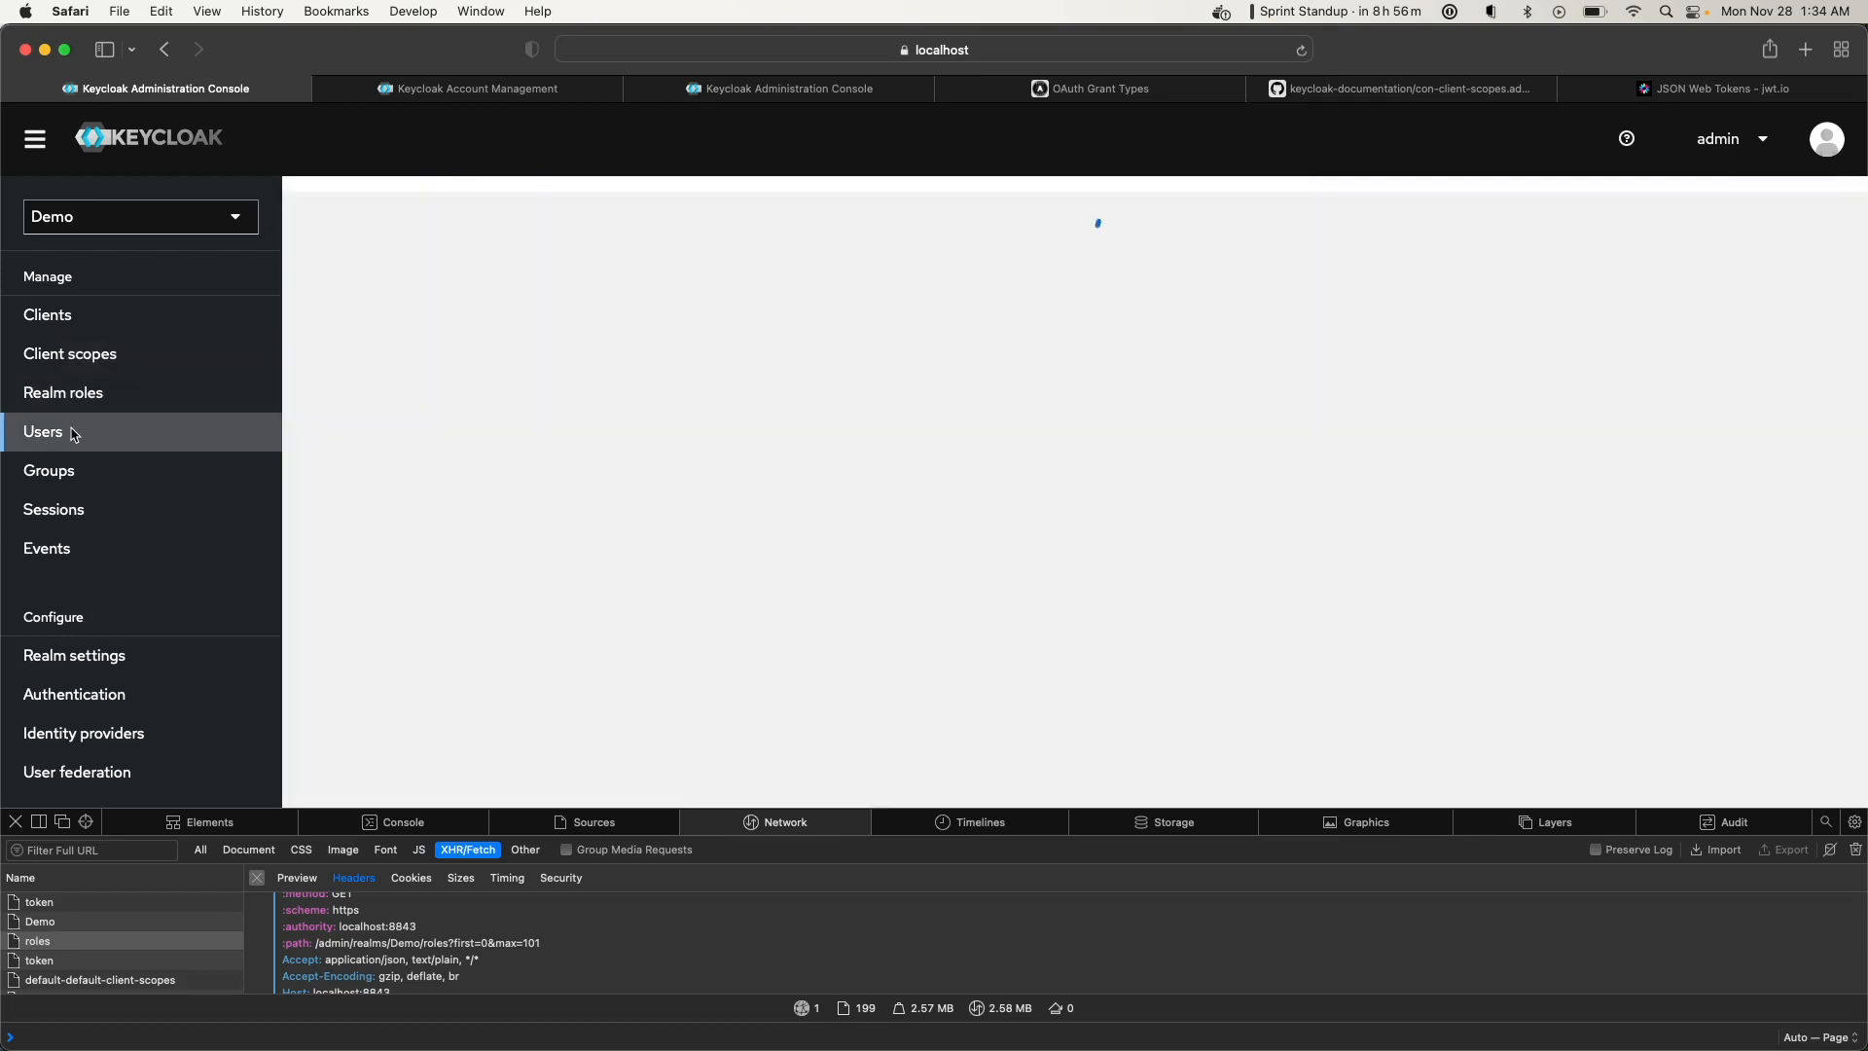
Show the demo user's saved street, locality and country attributes
click(352, 461)
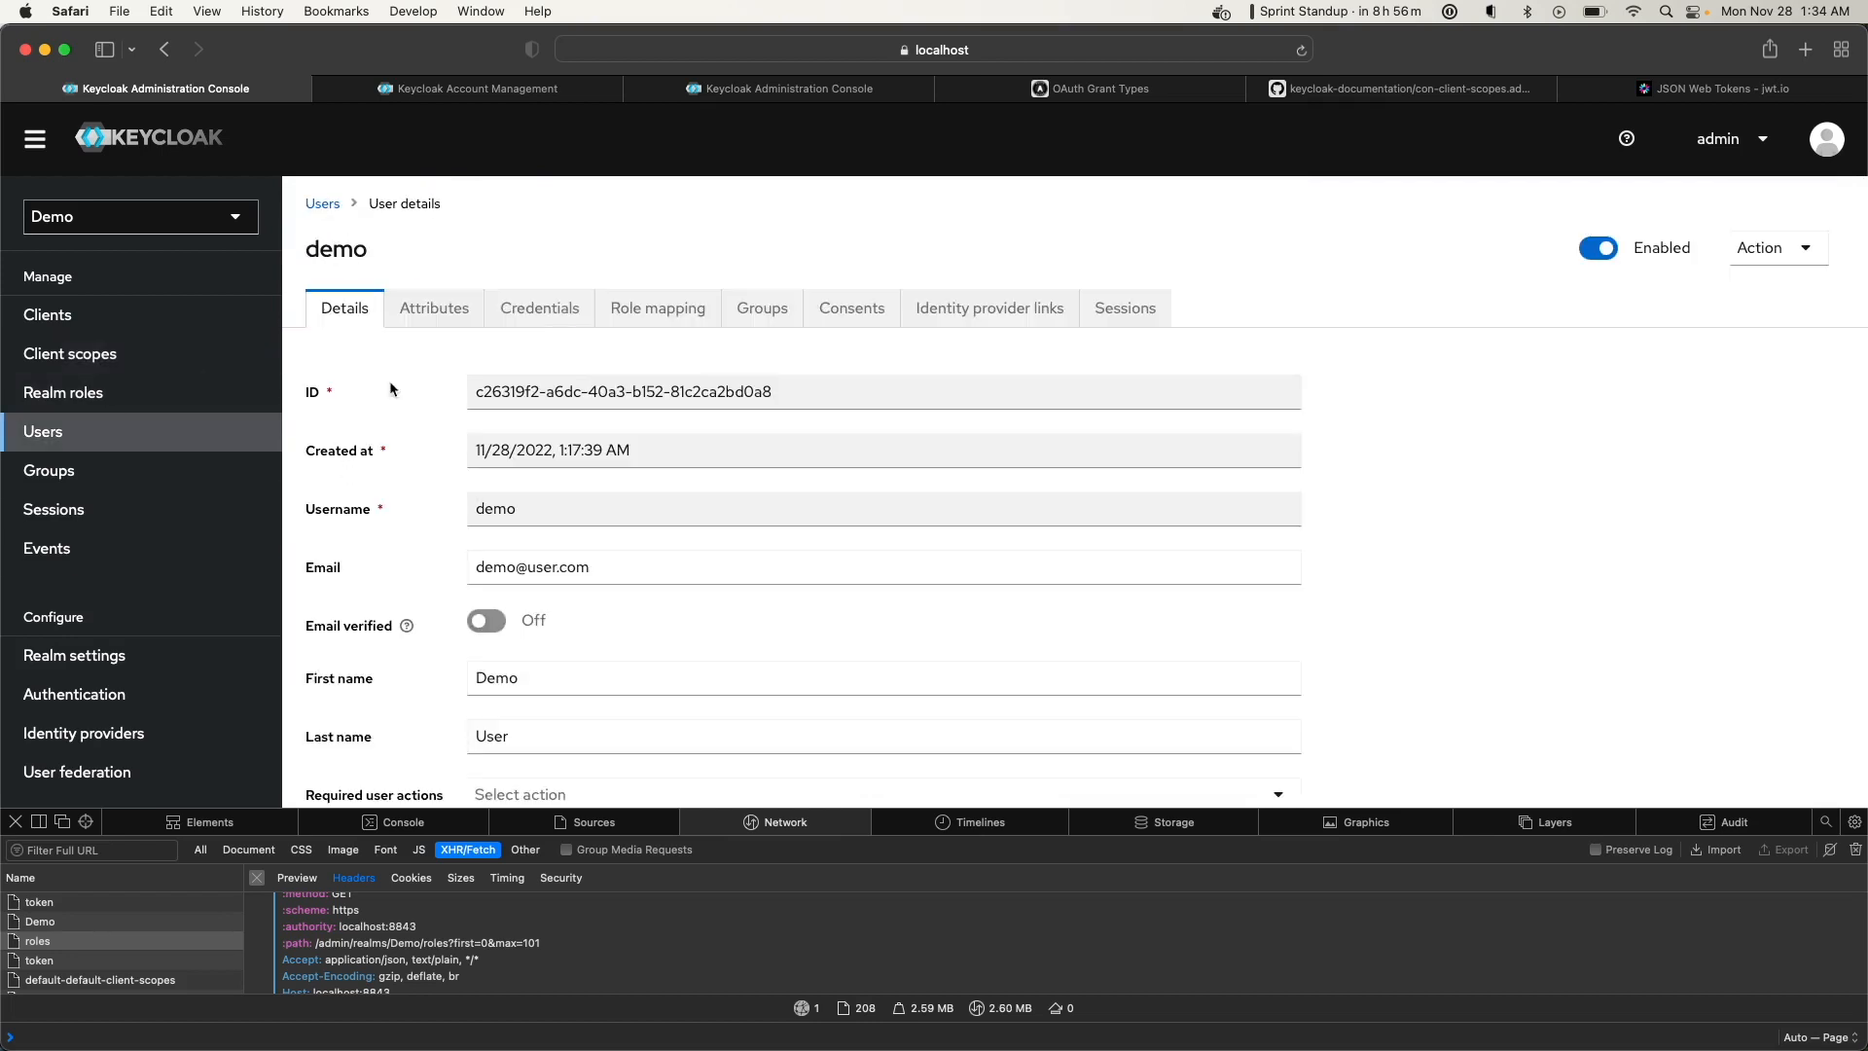
click(452, 307)
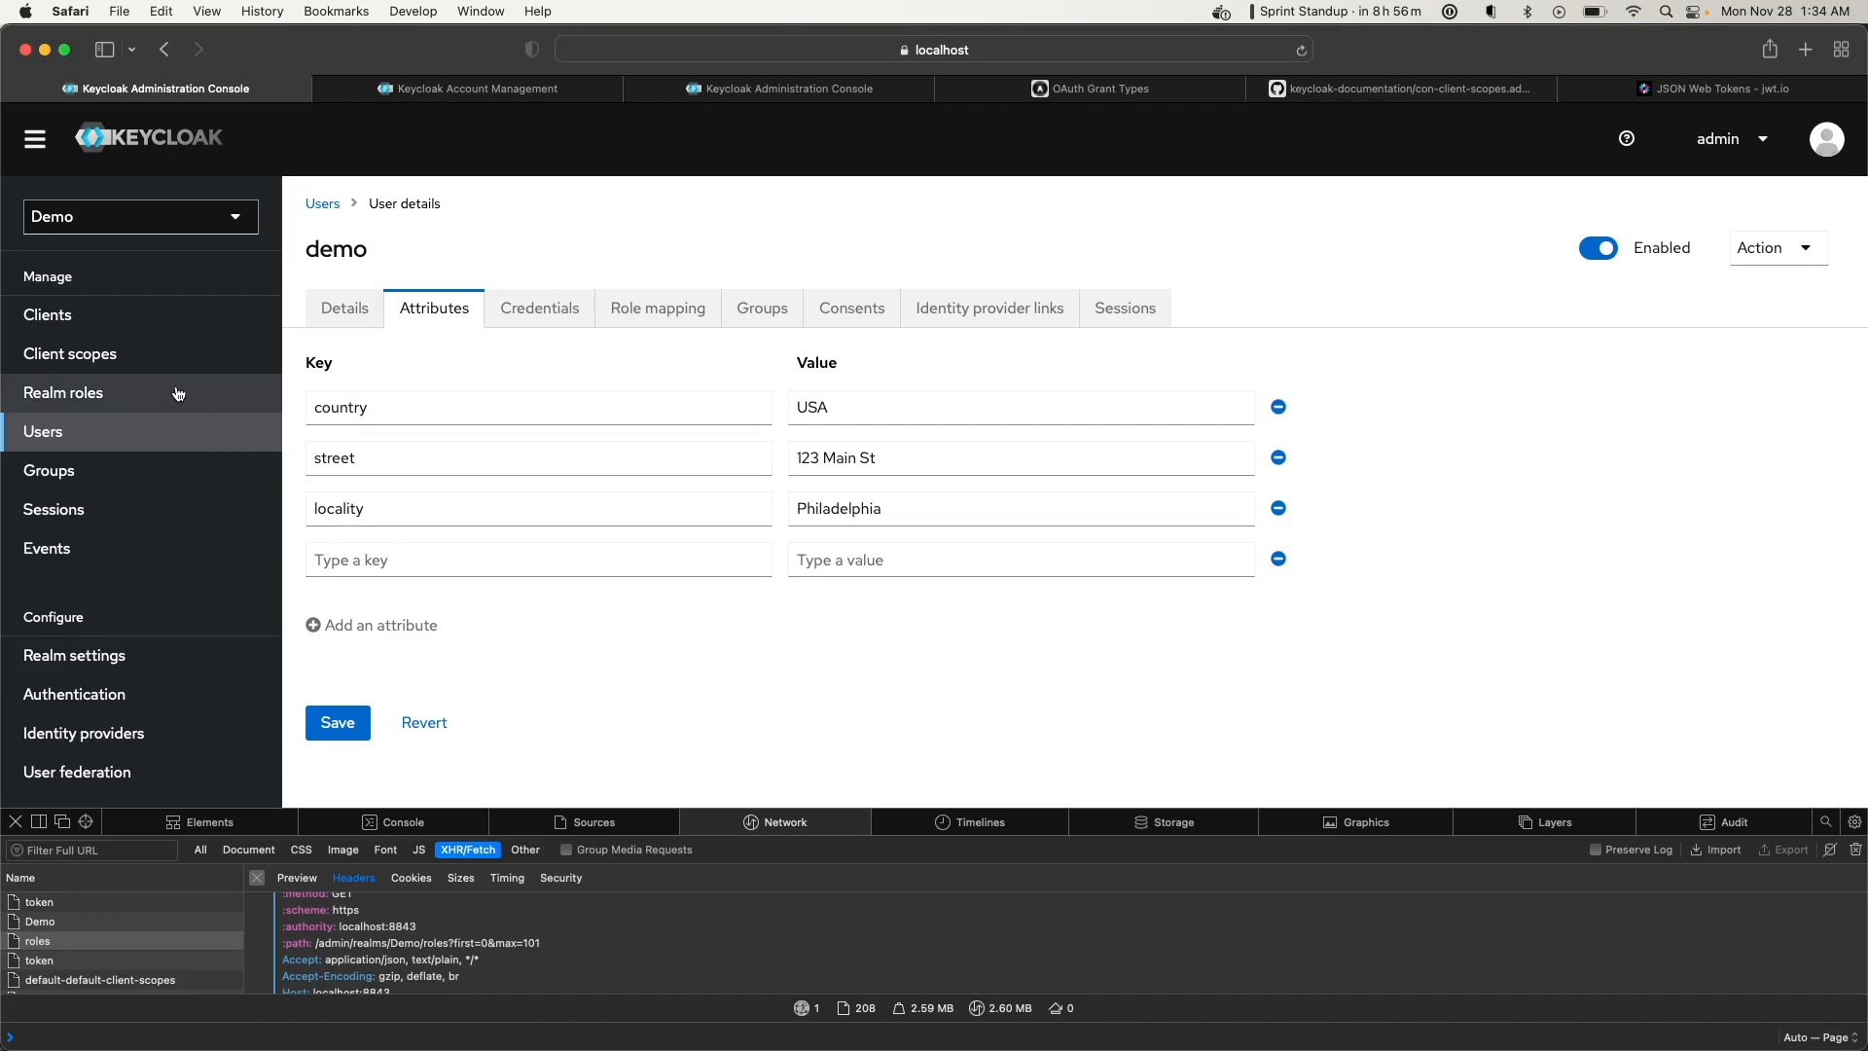
click(465, 87)
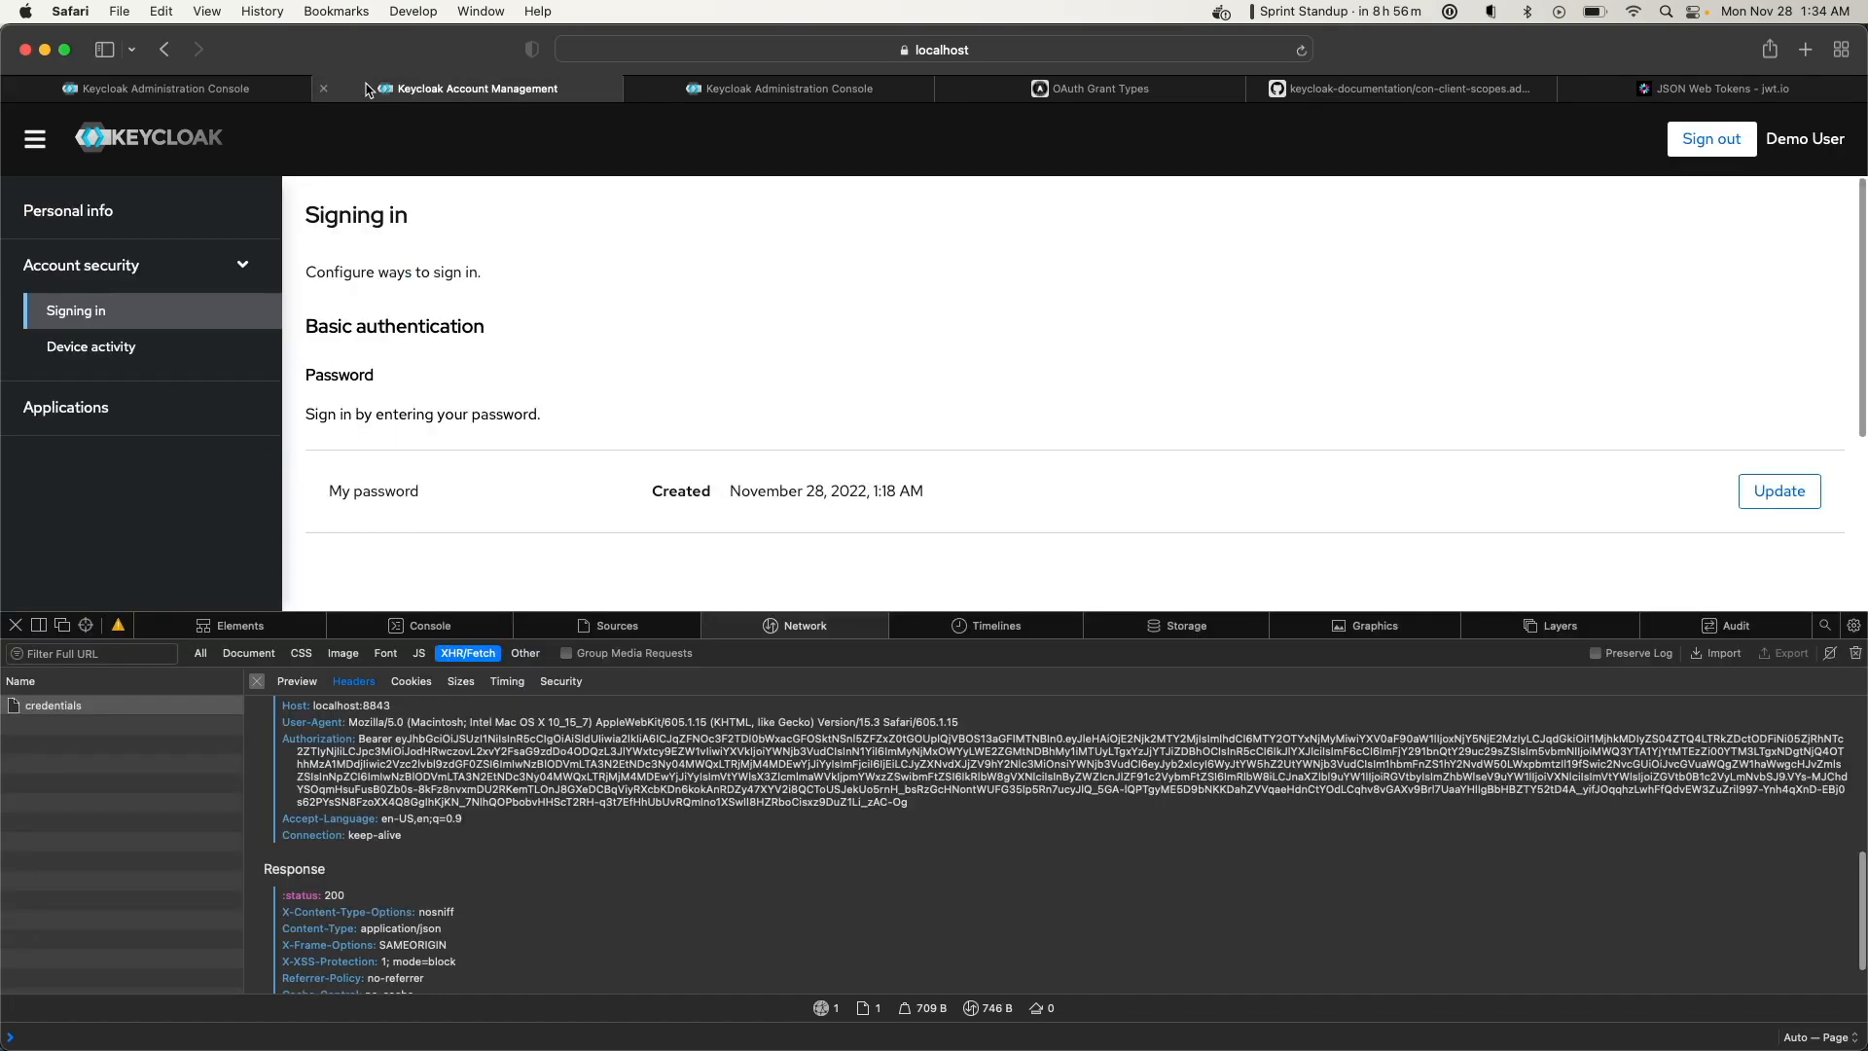
Close the duplicate admin console, OAuth Grant Types, documentation and jwt.io tabs
click(775, 88)
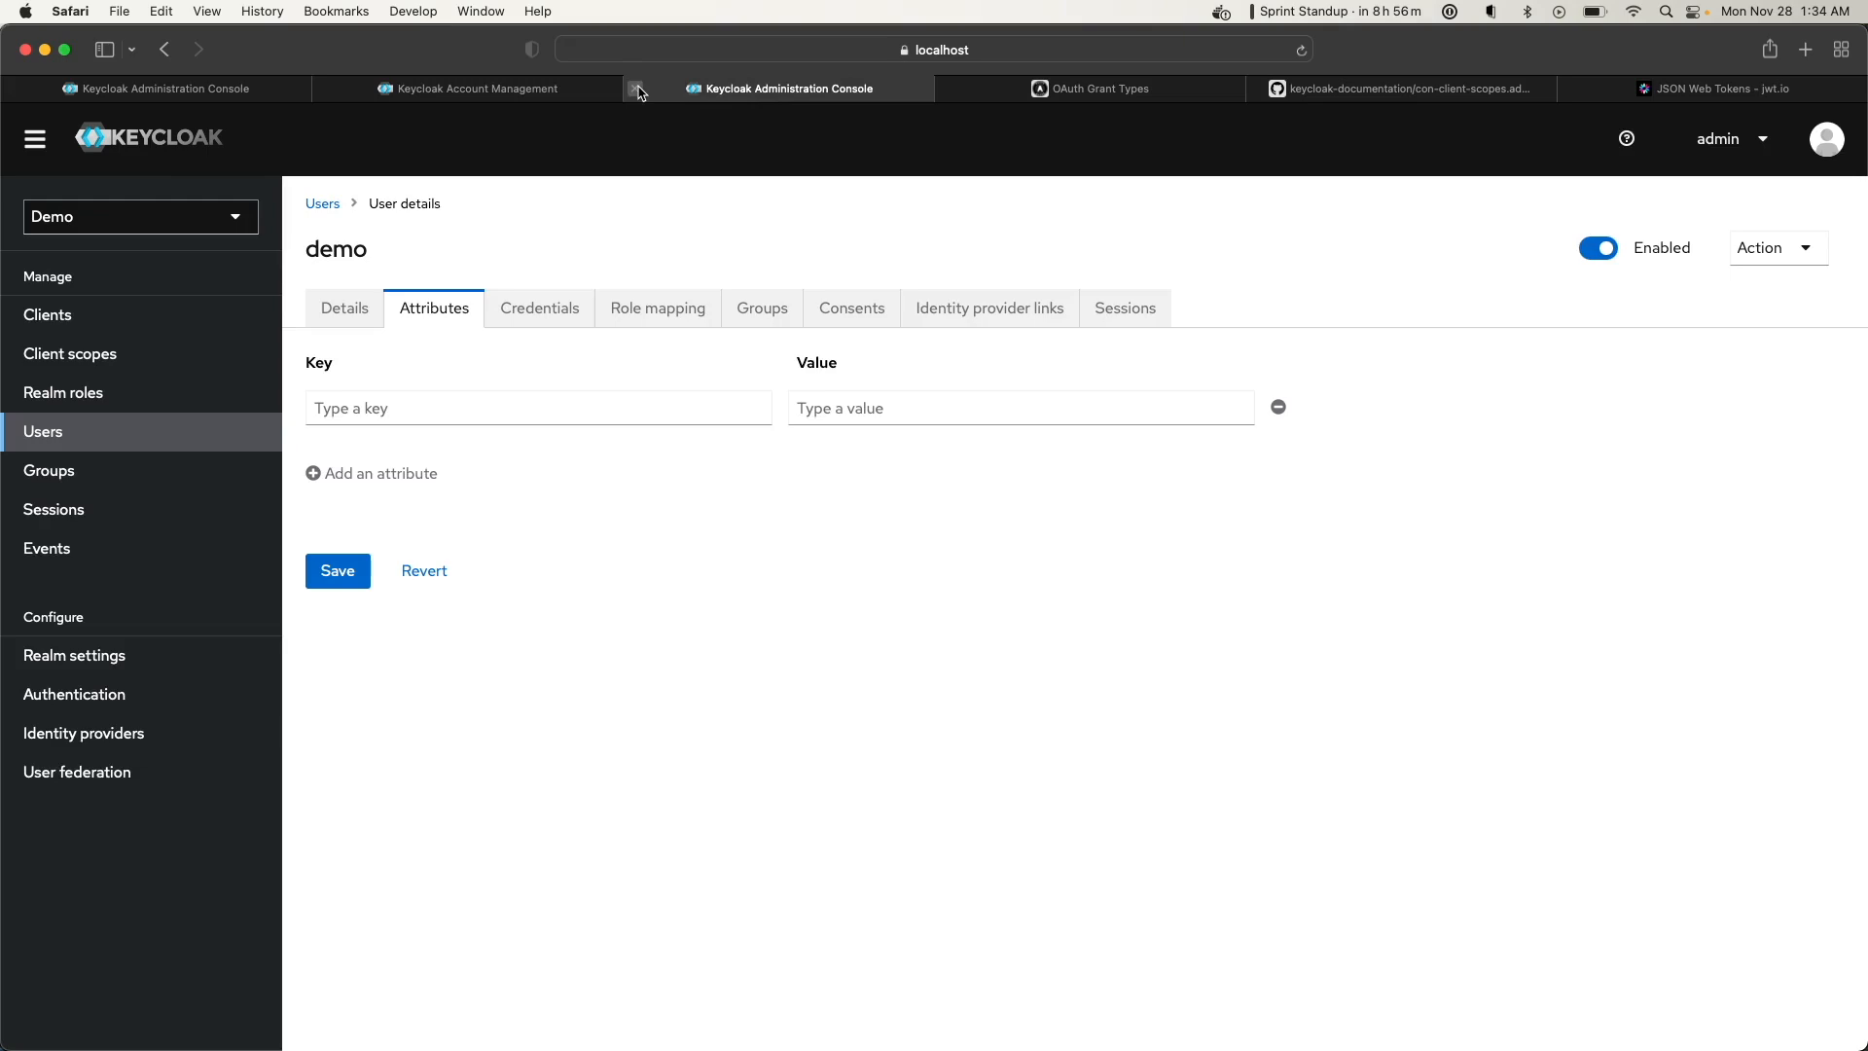
click(635, 87)
click(638, 88)
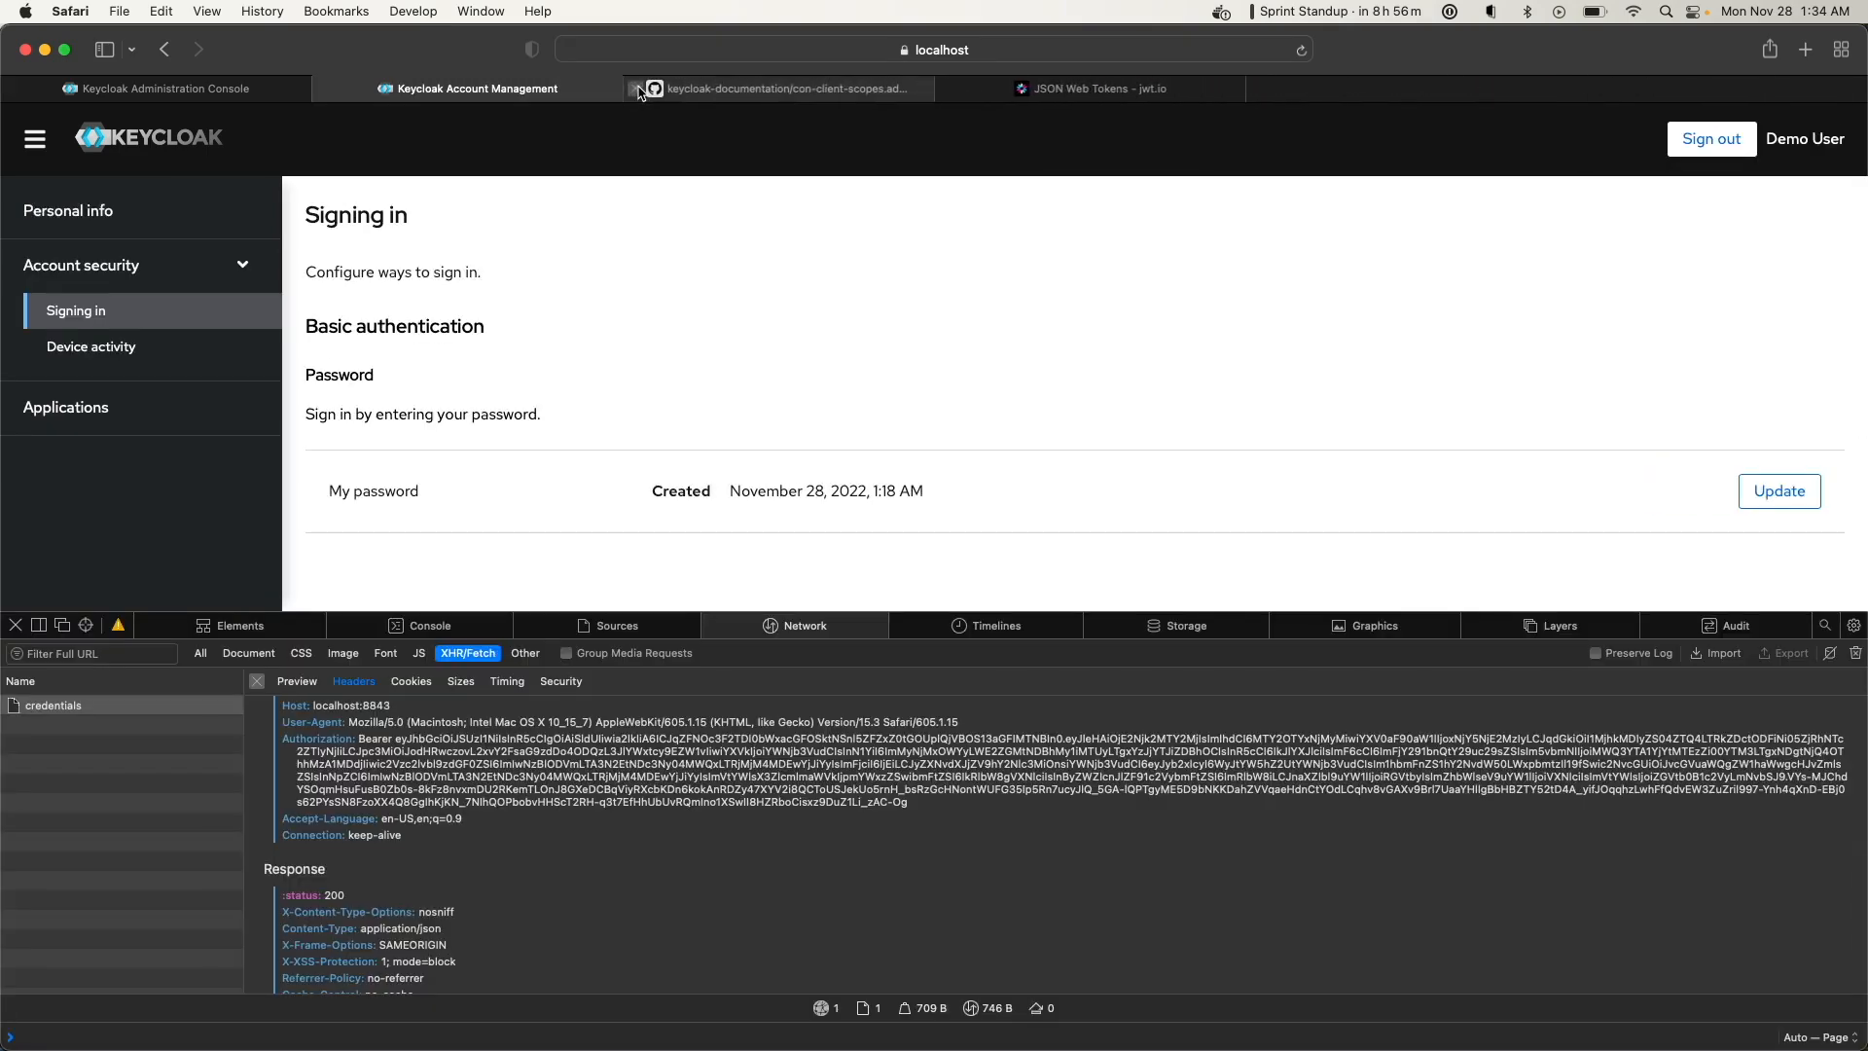
click(637, 88)
click(637, 89)
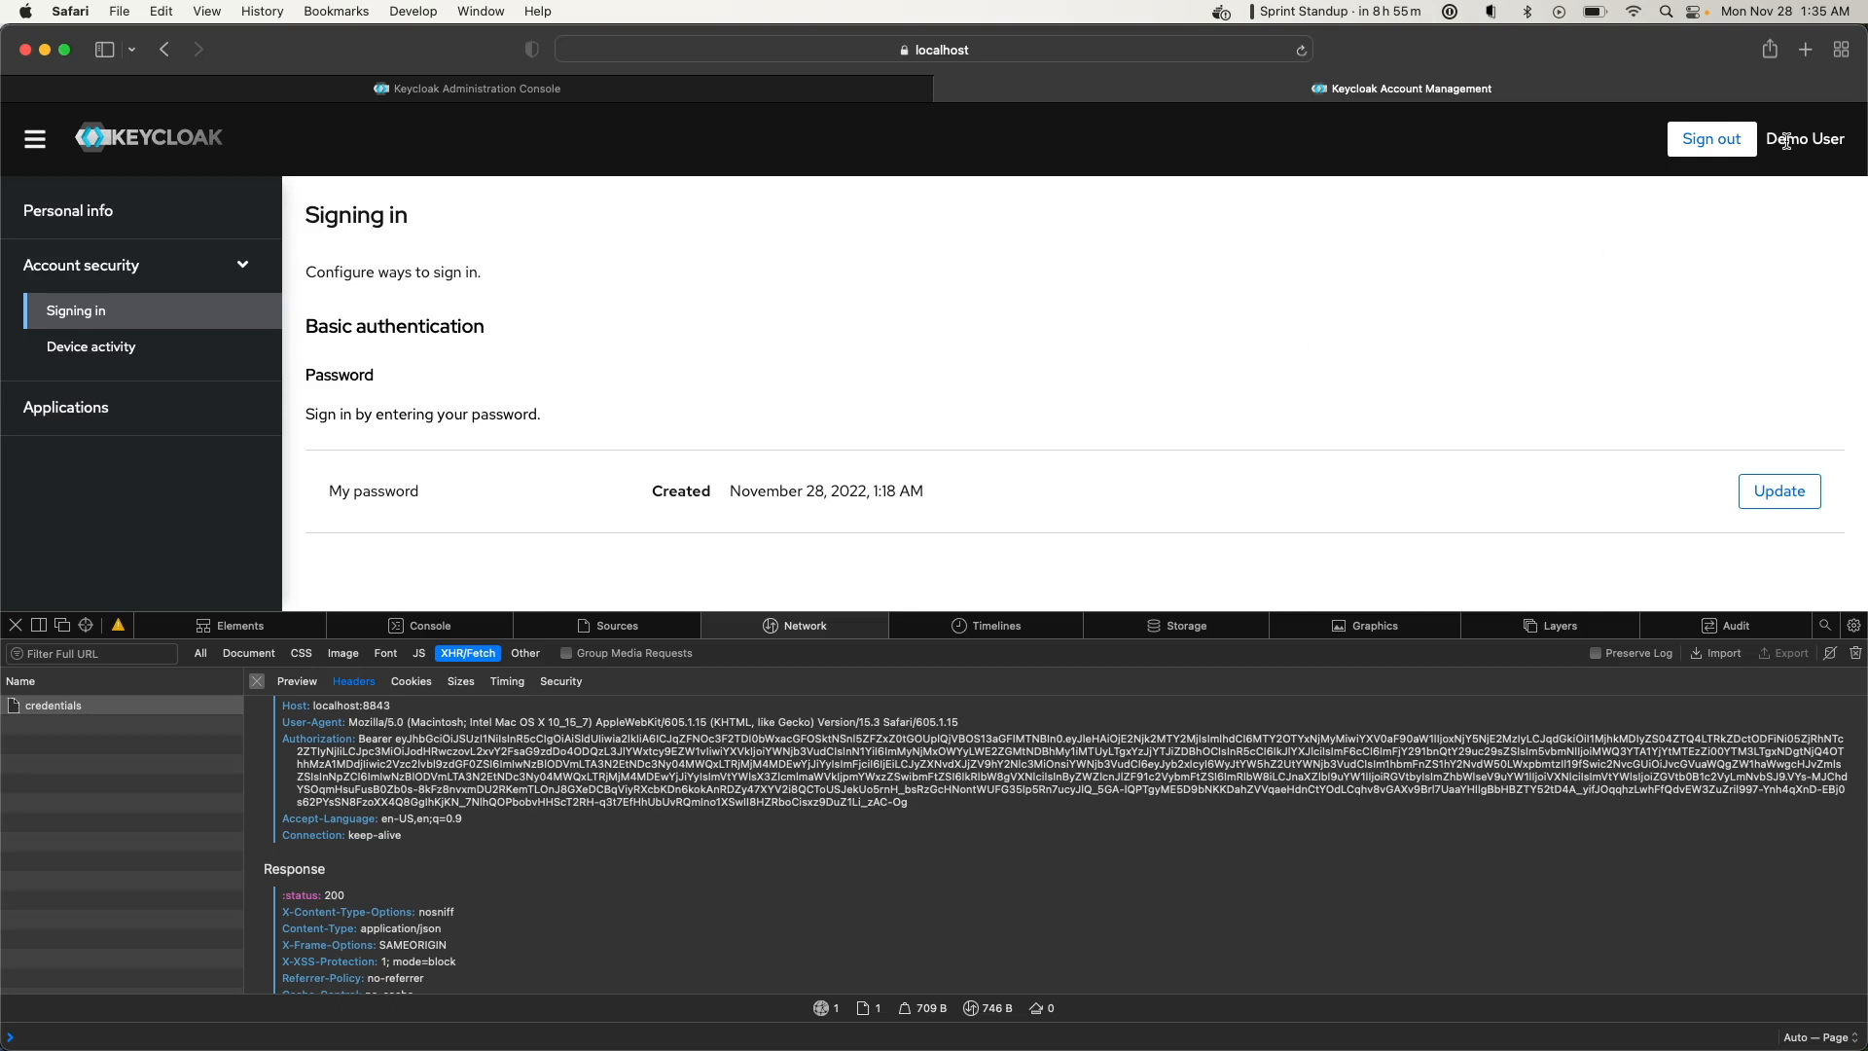
click(714, 86)
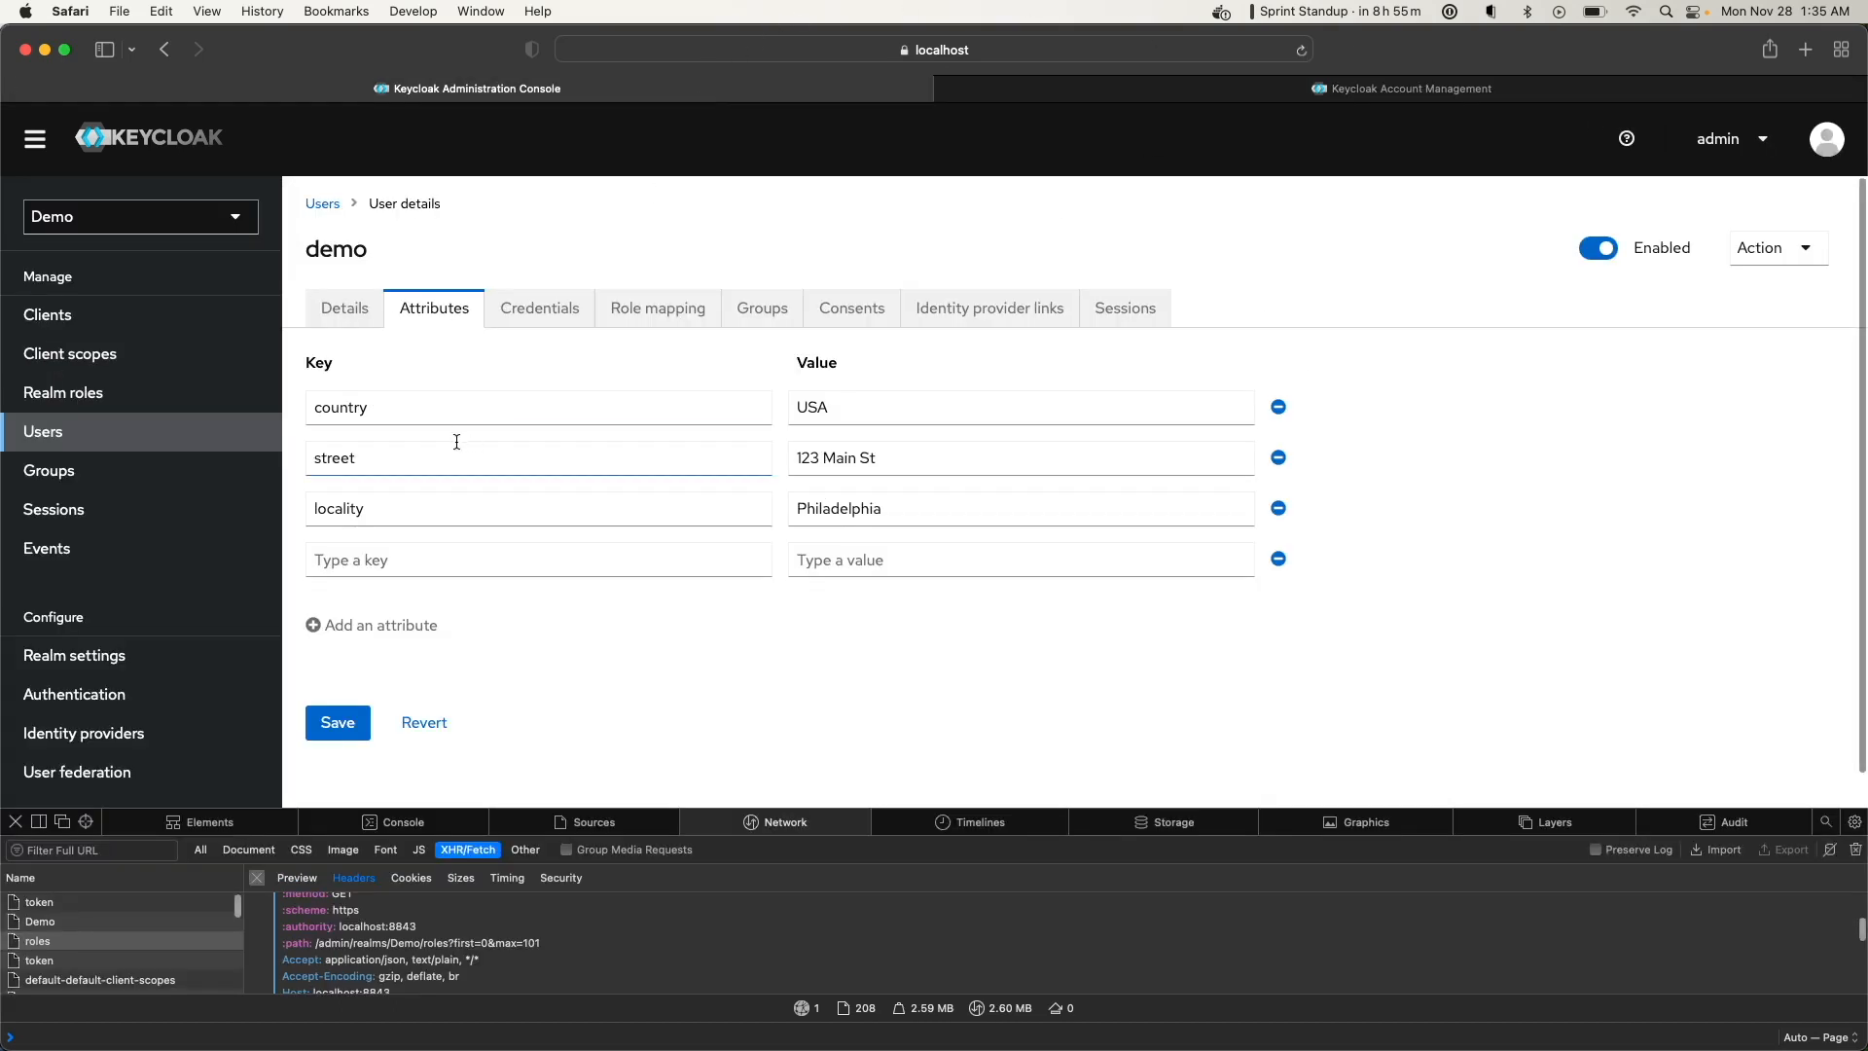
click(1478, 89)
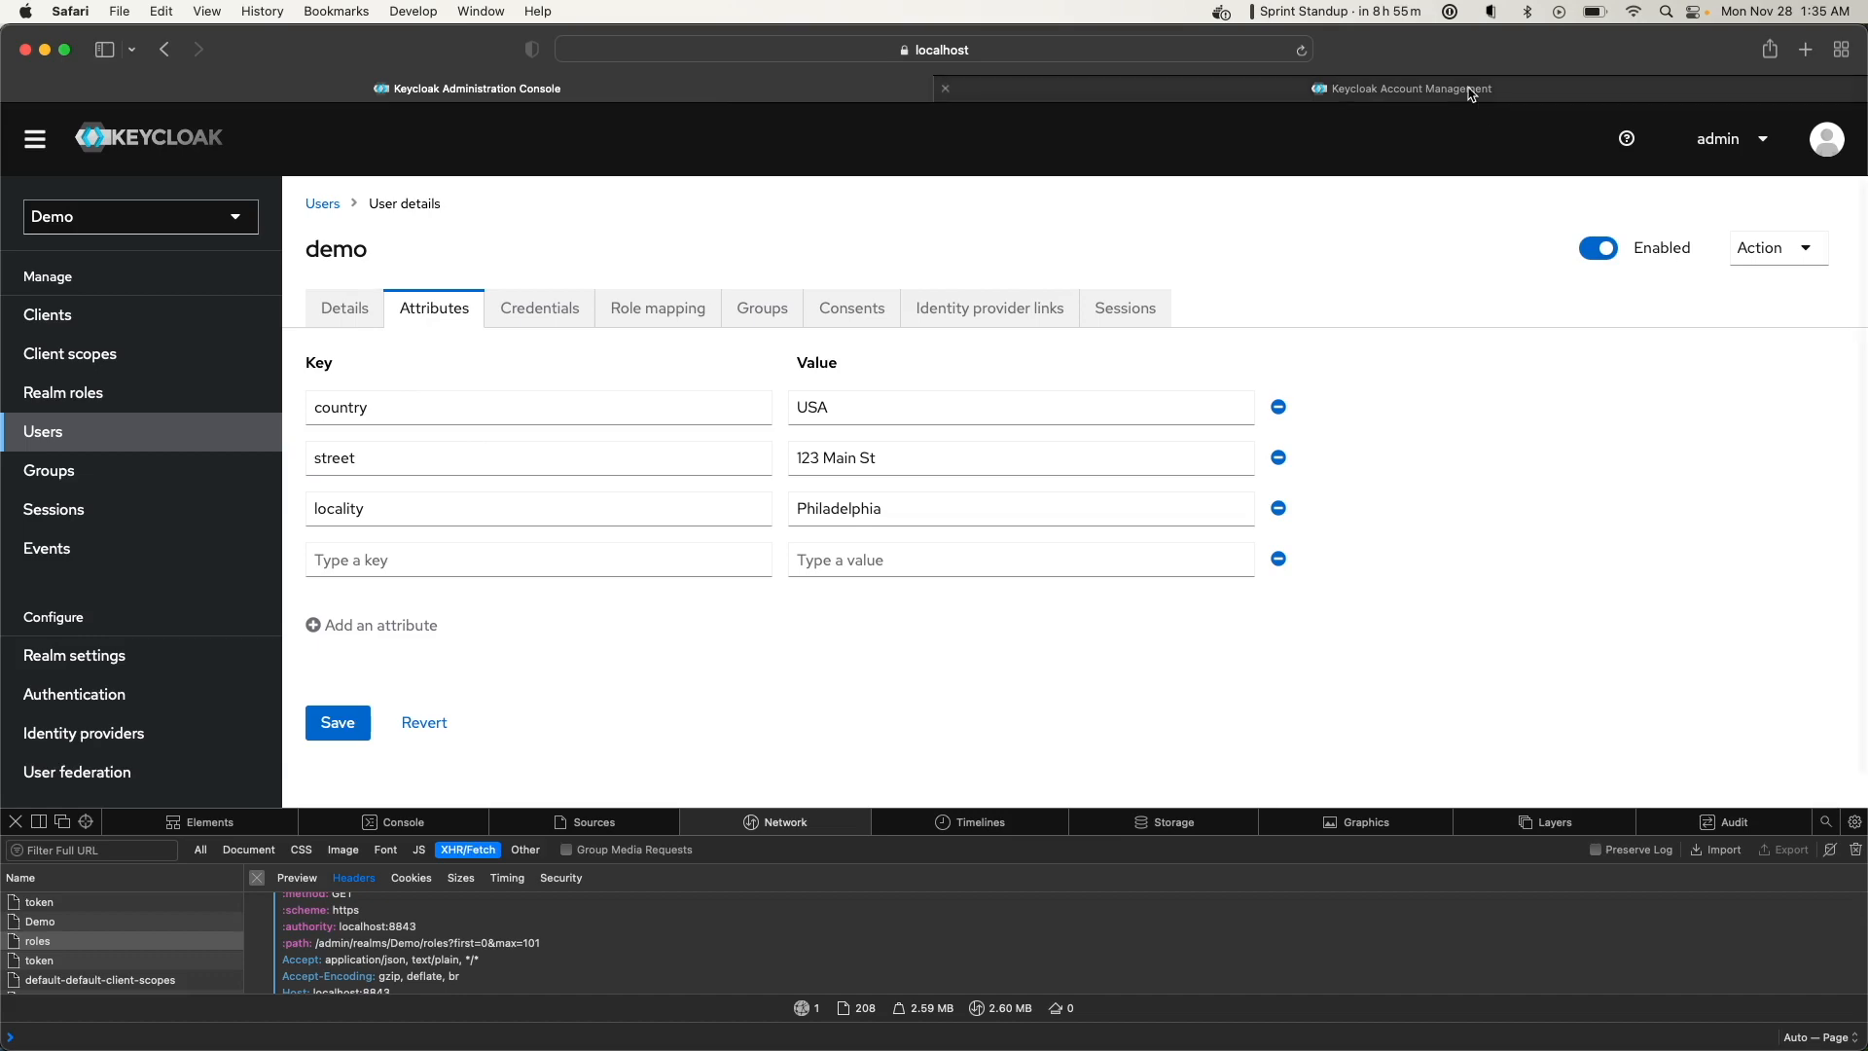
Reload the account console and select the Bearer token in the credentials request's Authorization header
click(1300, 51)
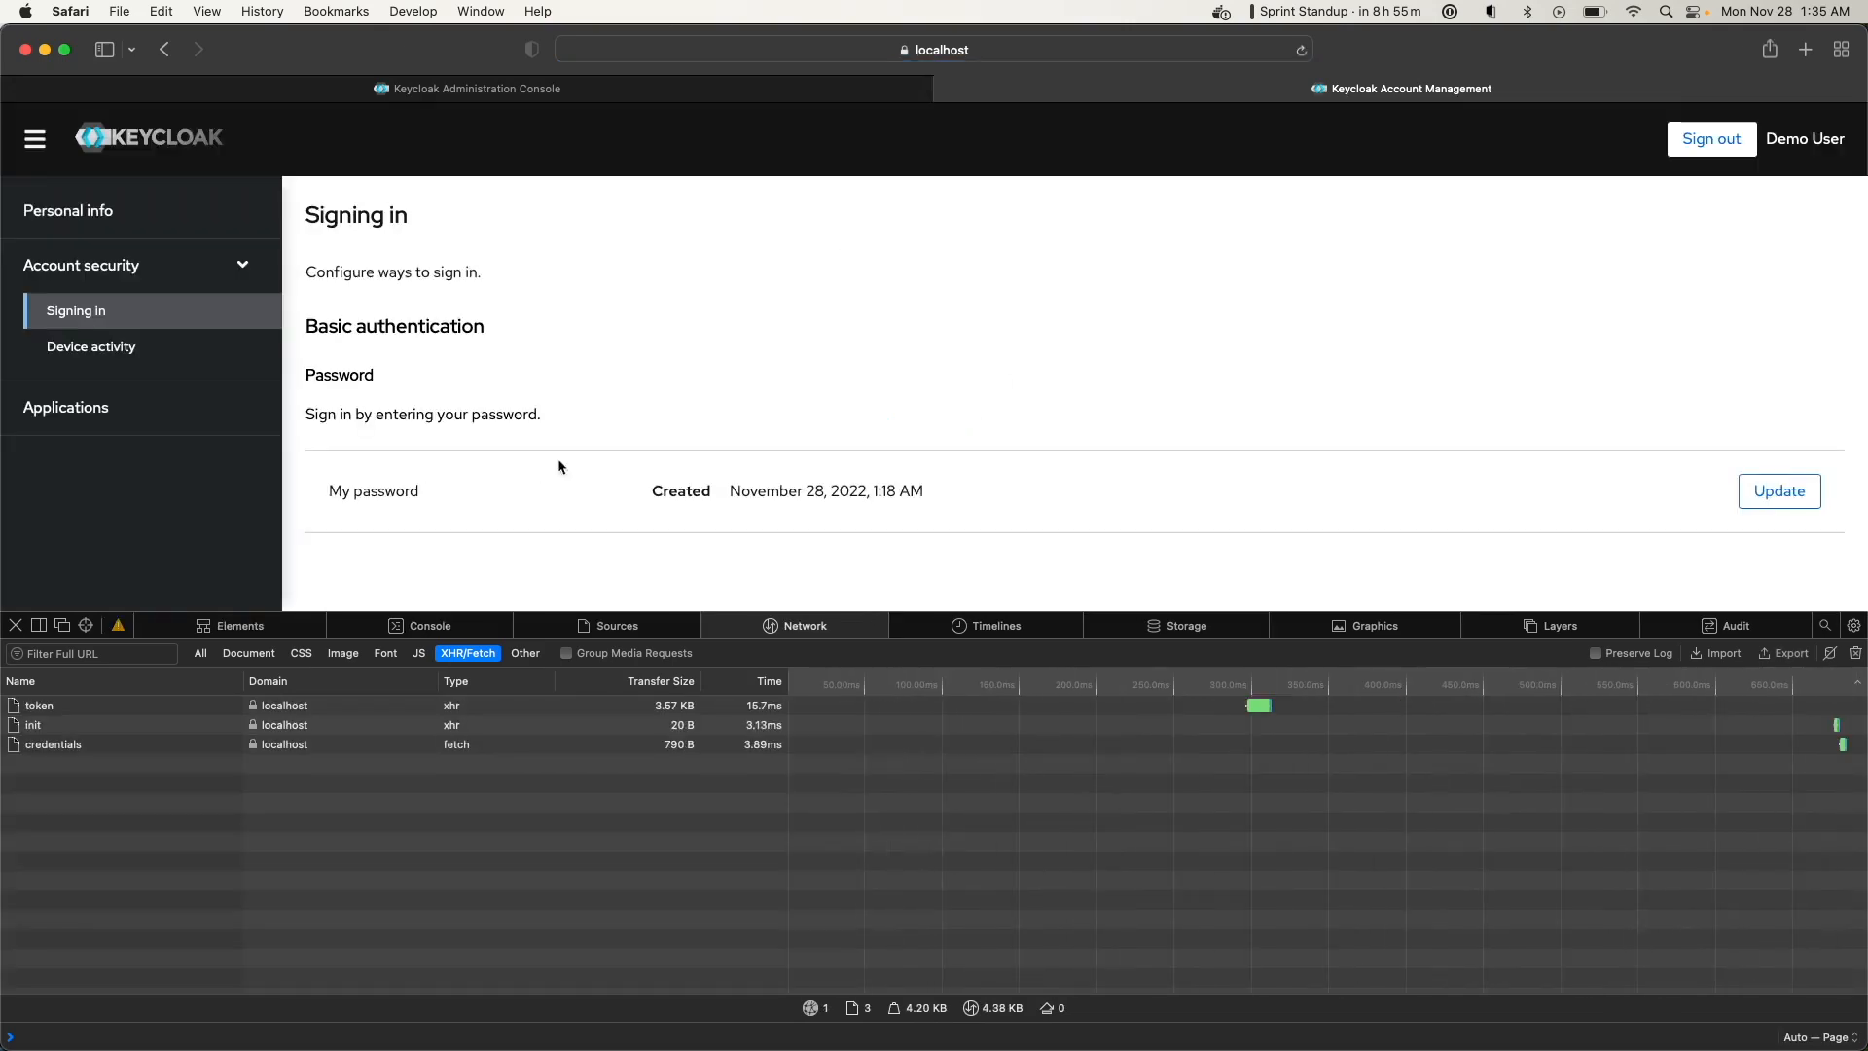
click(70, 746)
scroll(430, 893, down, 5)
scroll(430, 893, down, 1)
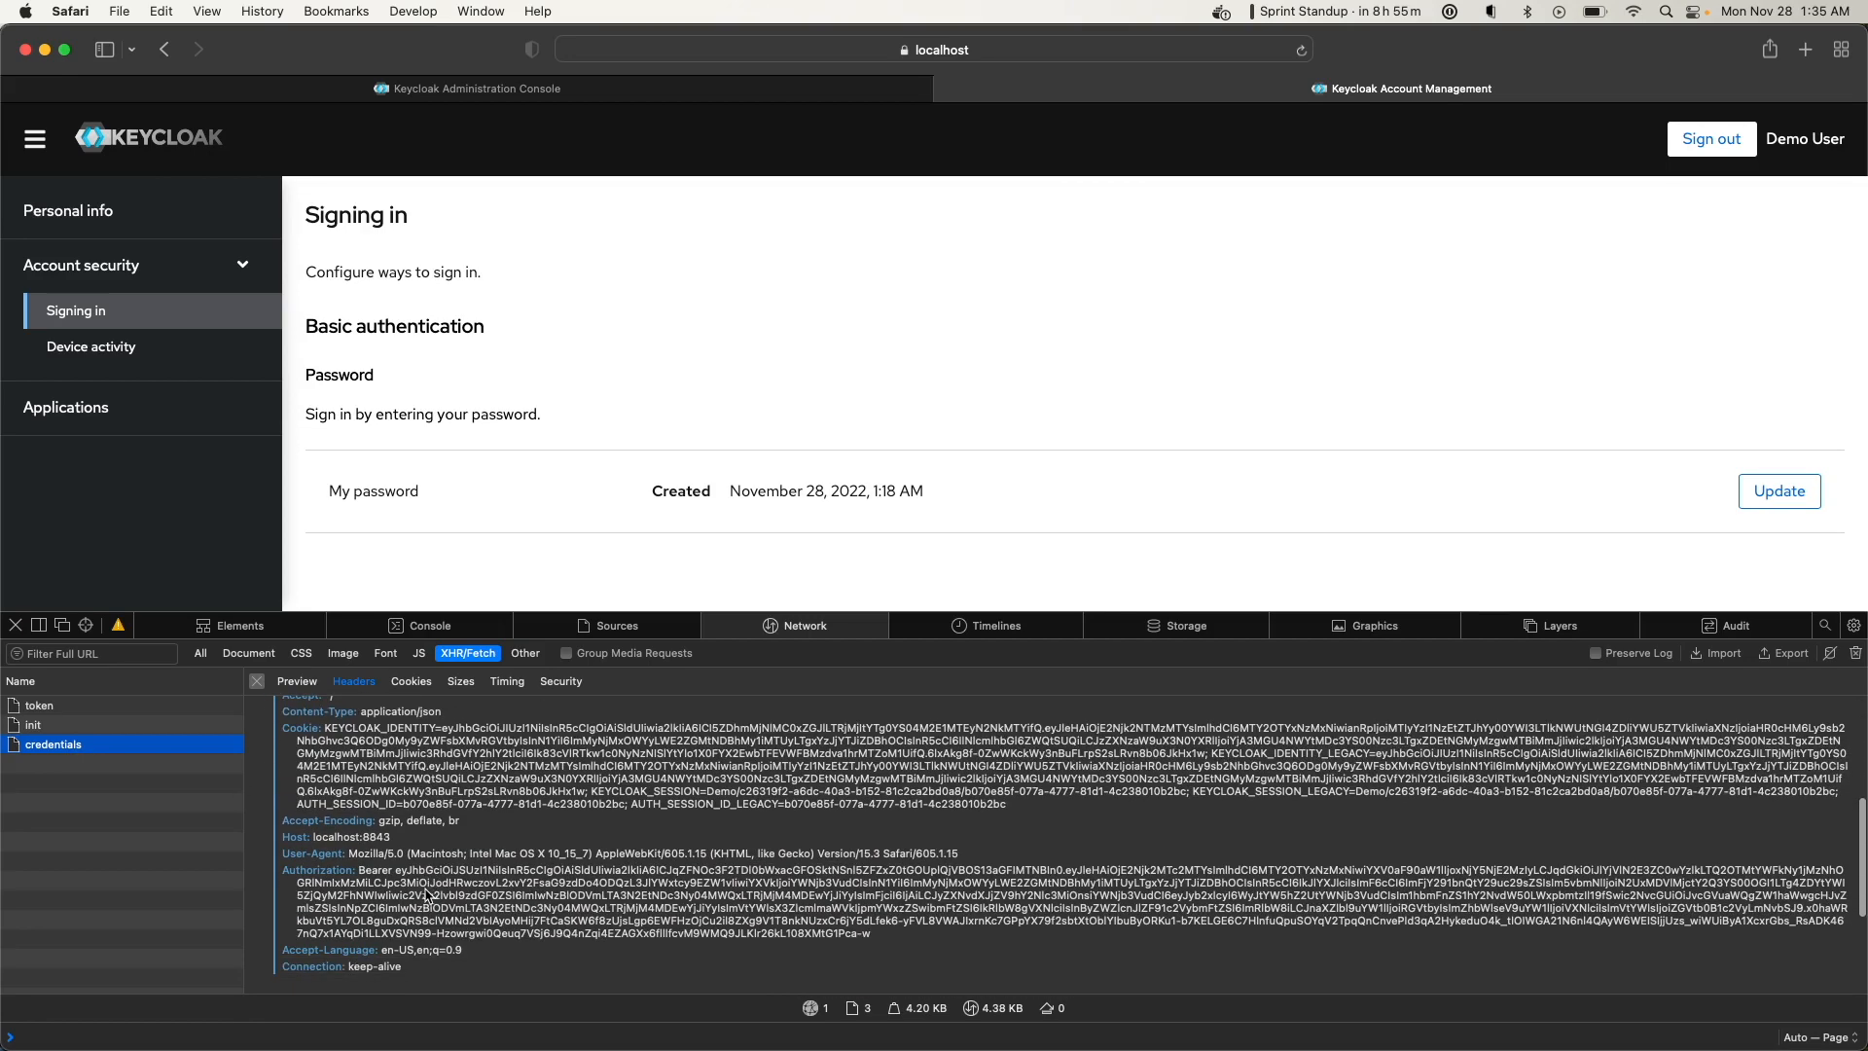
drag(878, 940, 394, 871)
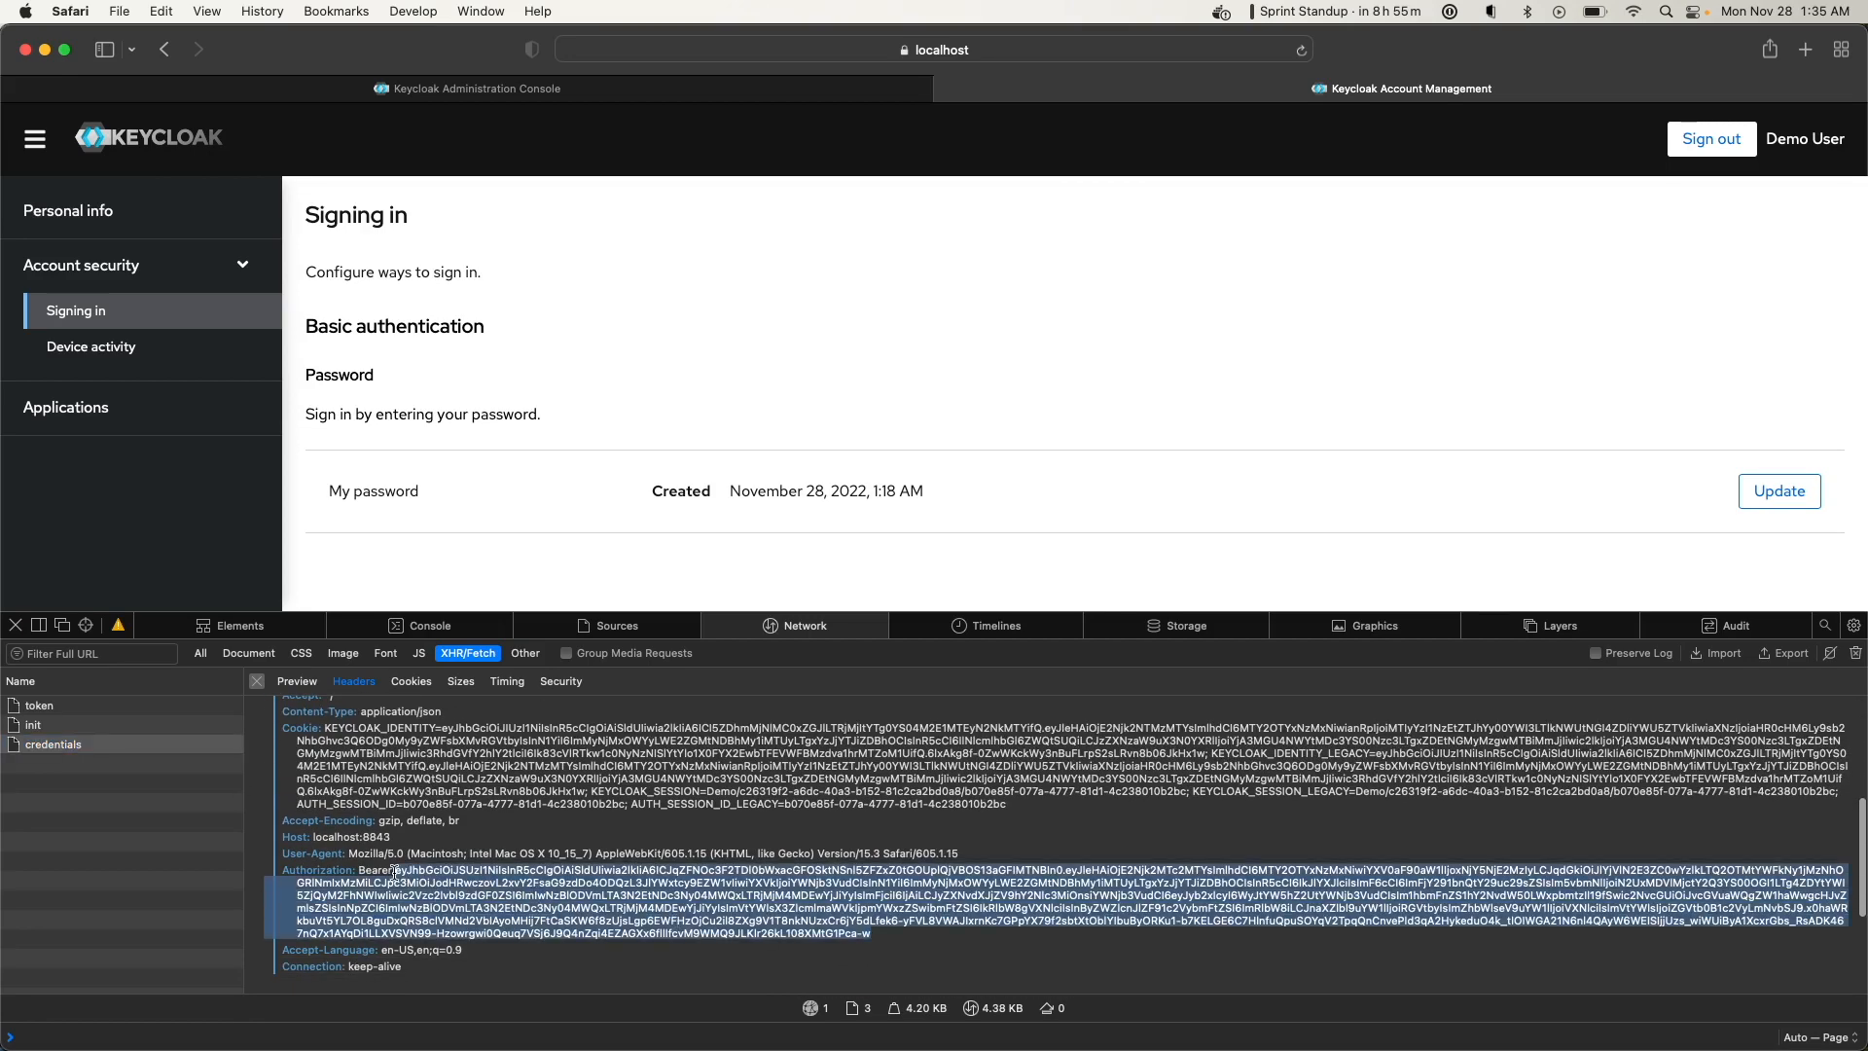
Open jwt.io in a new tab and paste the Keycloak access token into the Encoded box
click(1805, 48)
text(jwt.io)
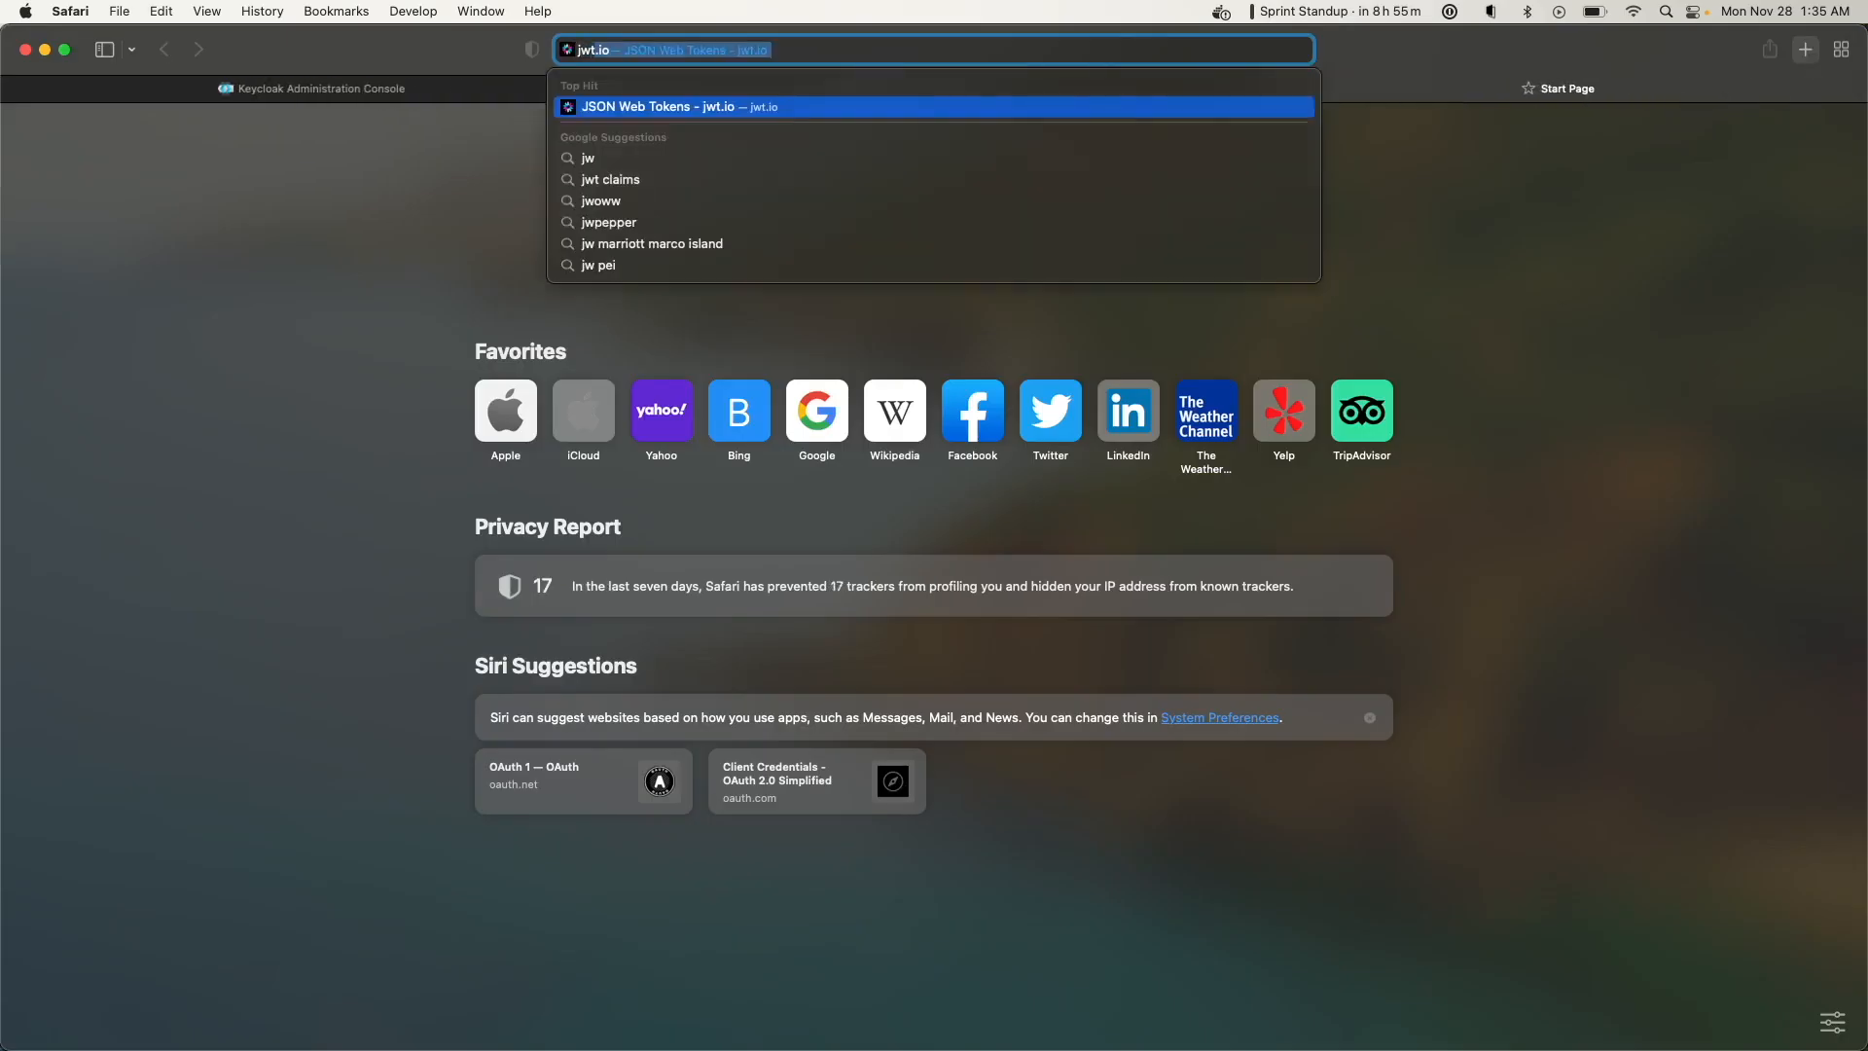
key(Return)
scroll(1238, 445, down, 8)
key(super+a)
key(super+v)
Review the decoded token payload, then return to demo's attributes in the admin console
scroll(1344, 722, down, 5)
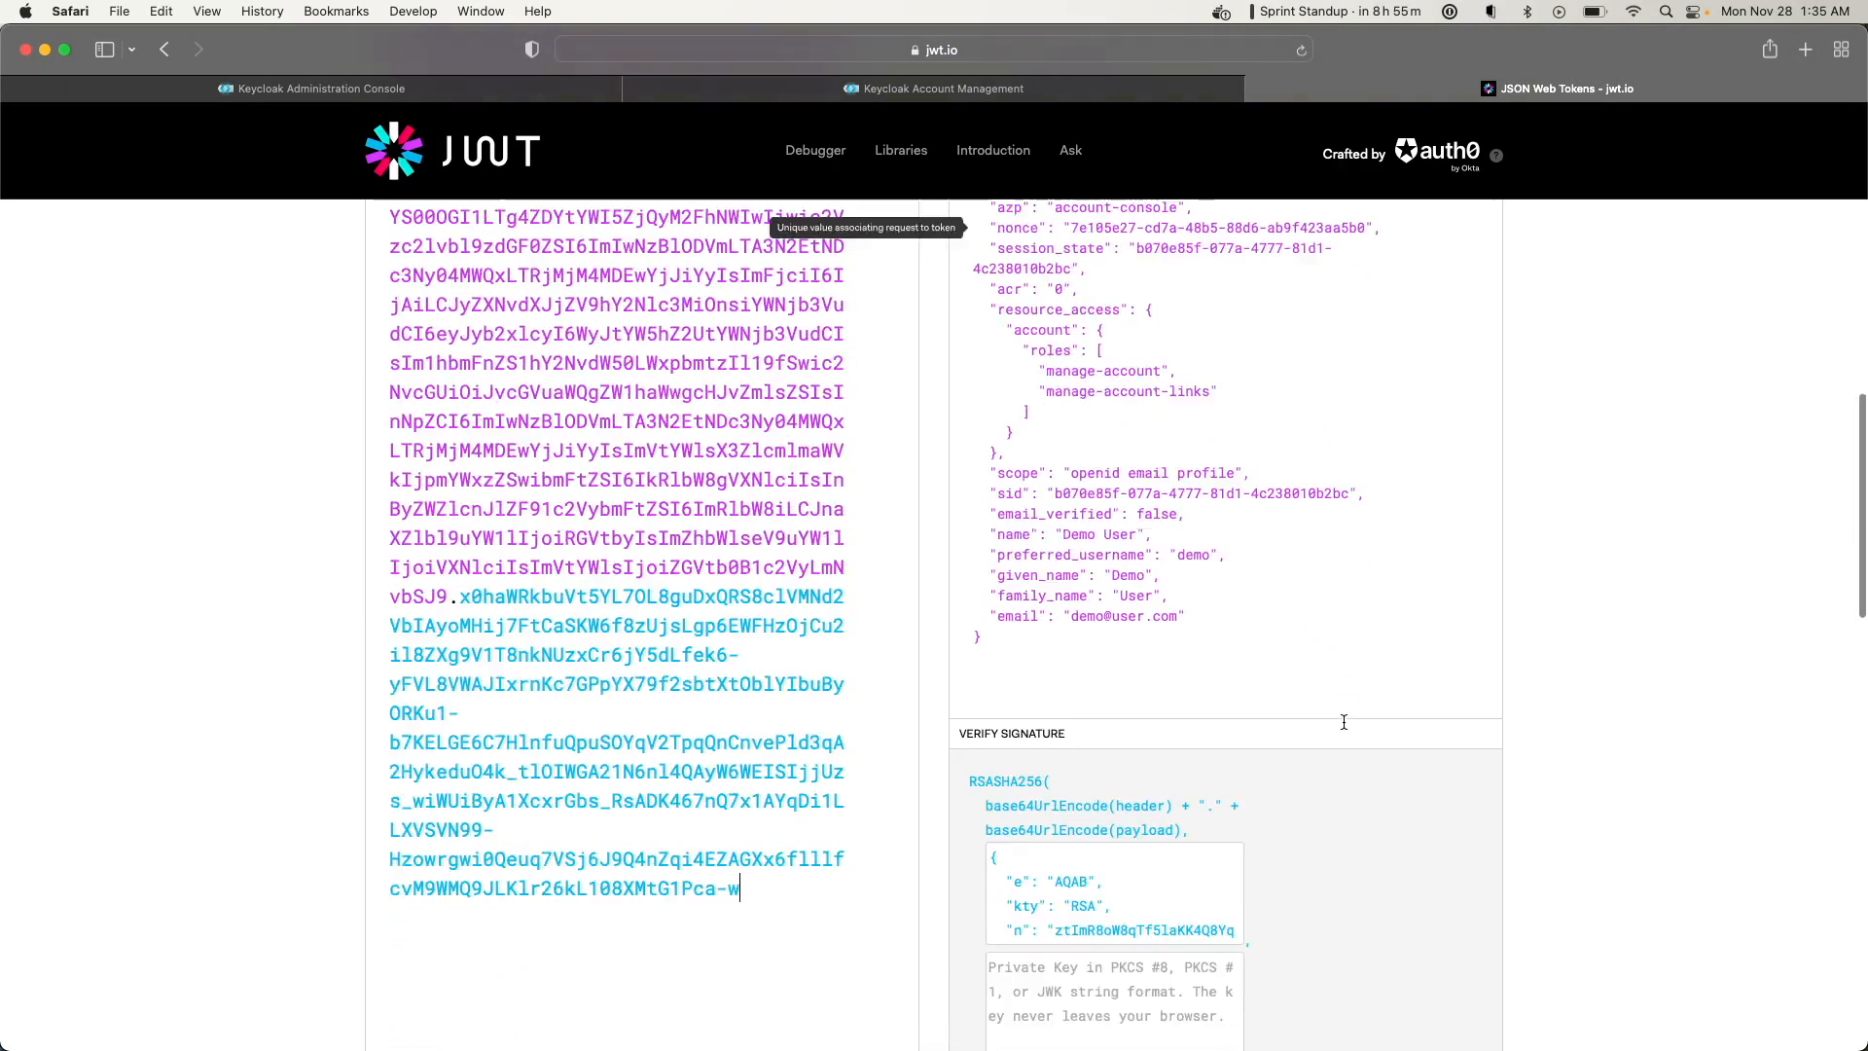
scroll(1343, 721, up, 3)
scroll(1343, 728, up, 3)
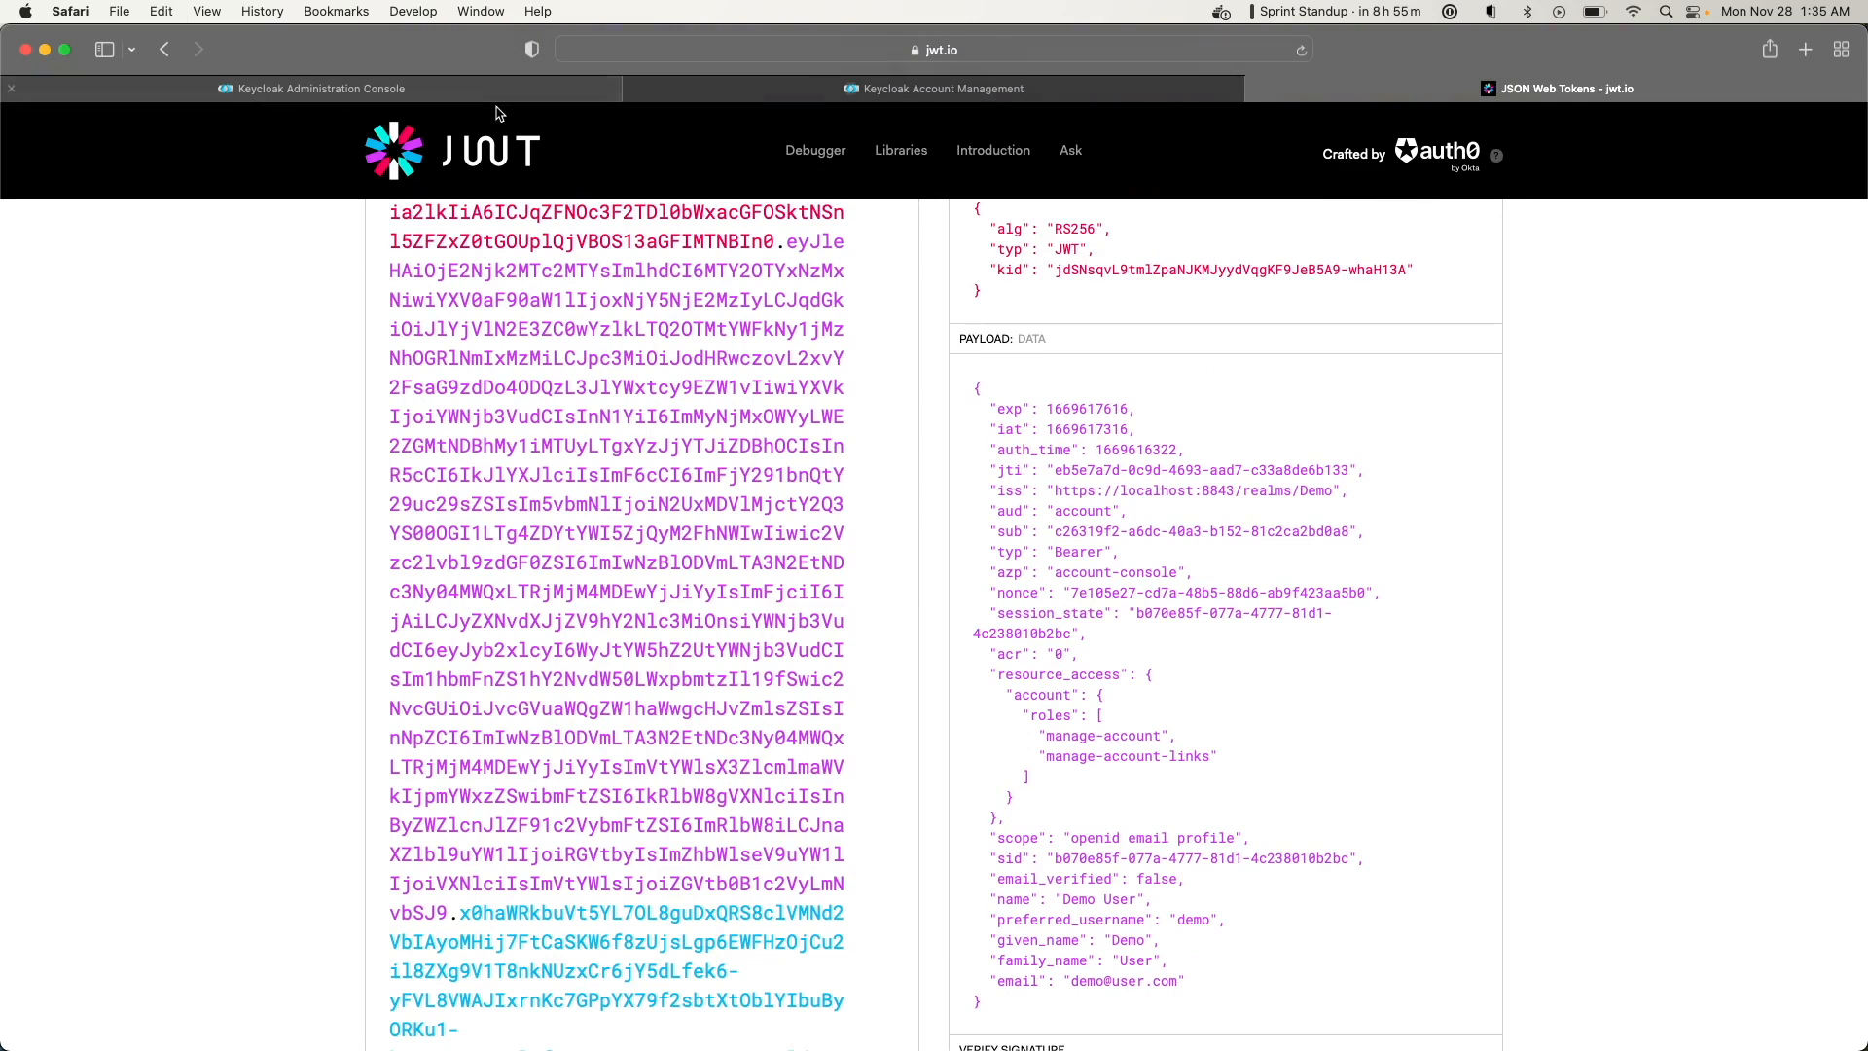
click(421, 96)
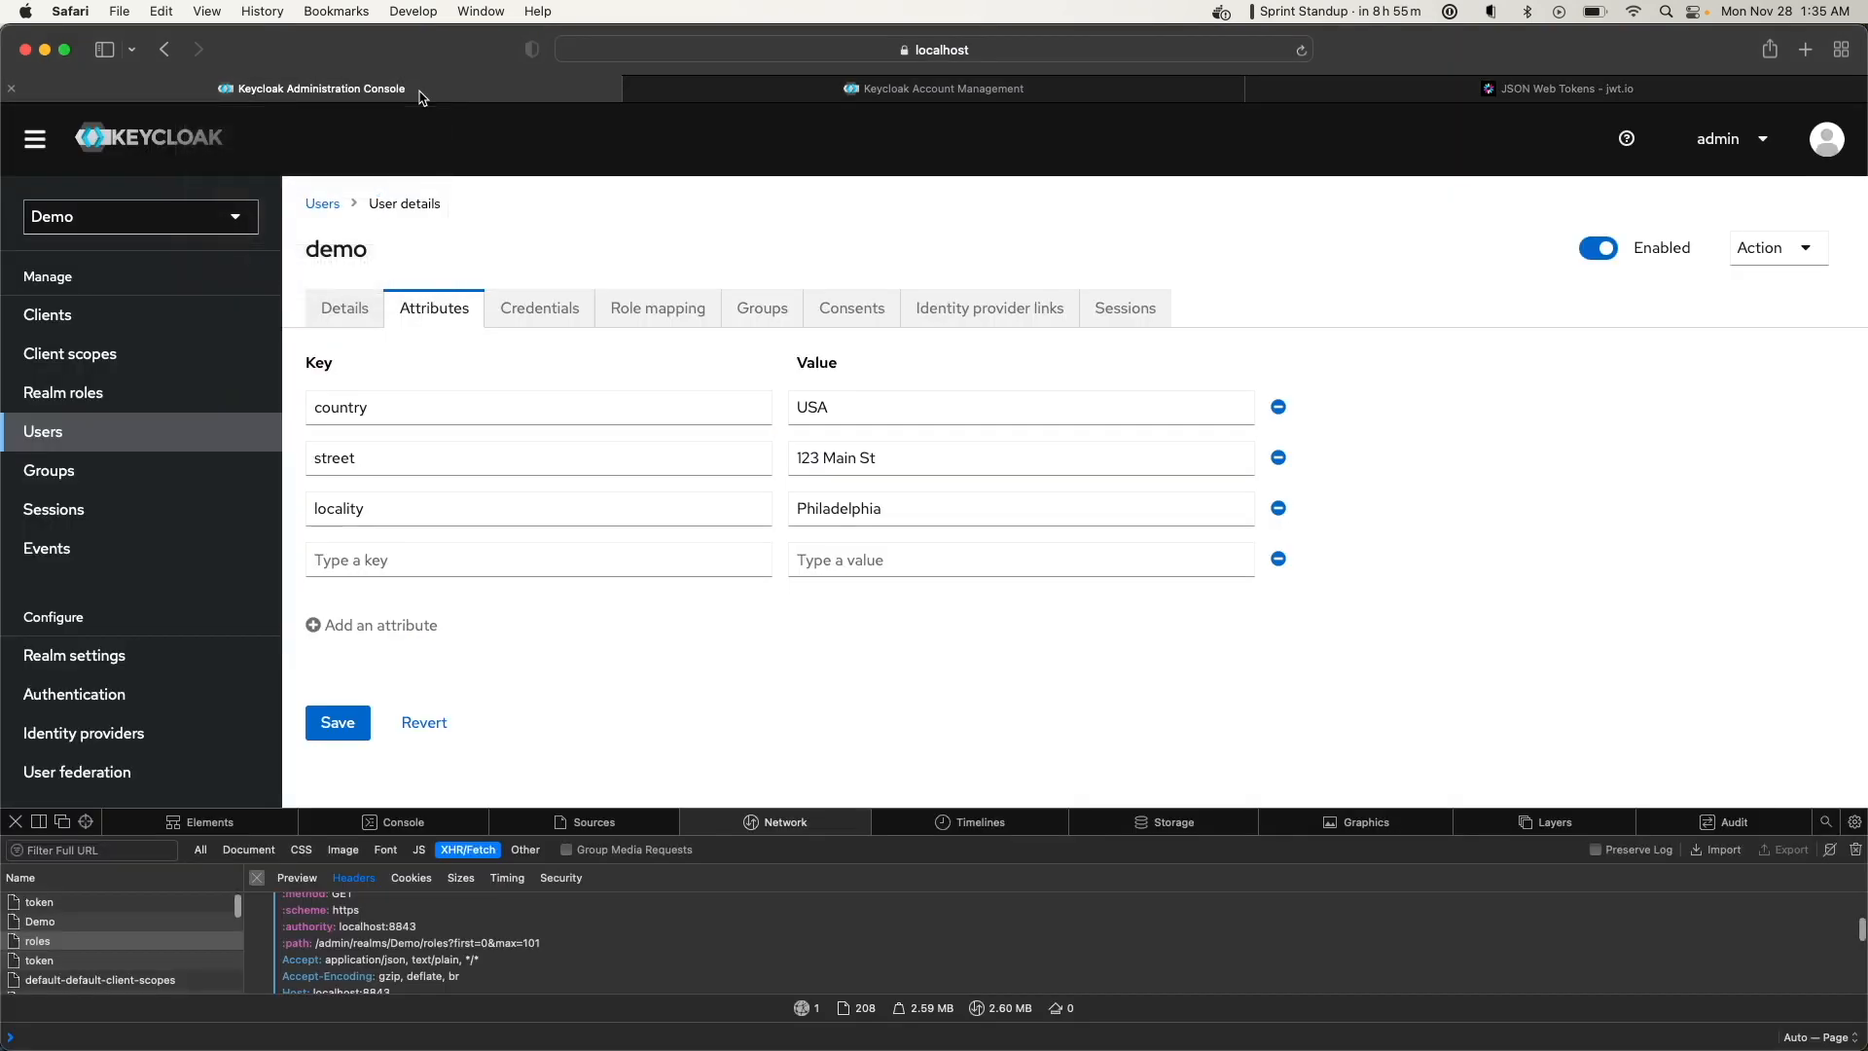
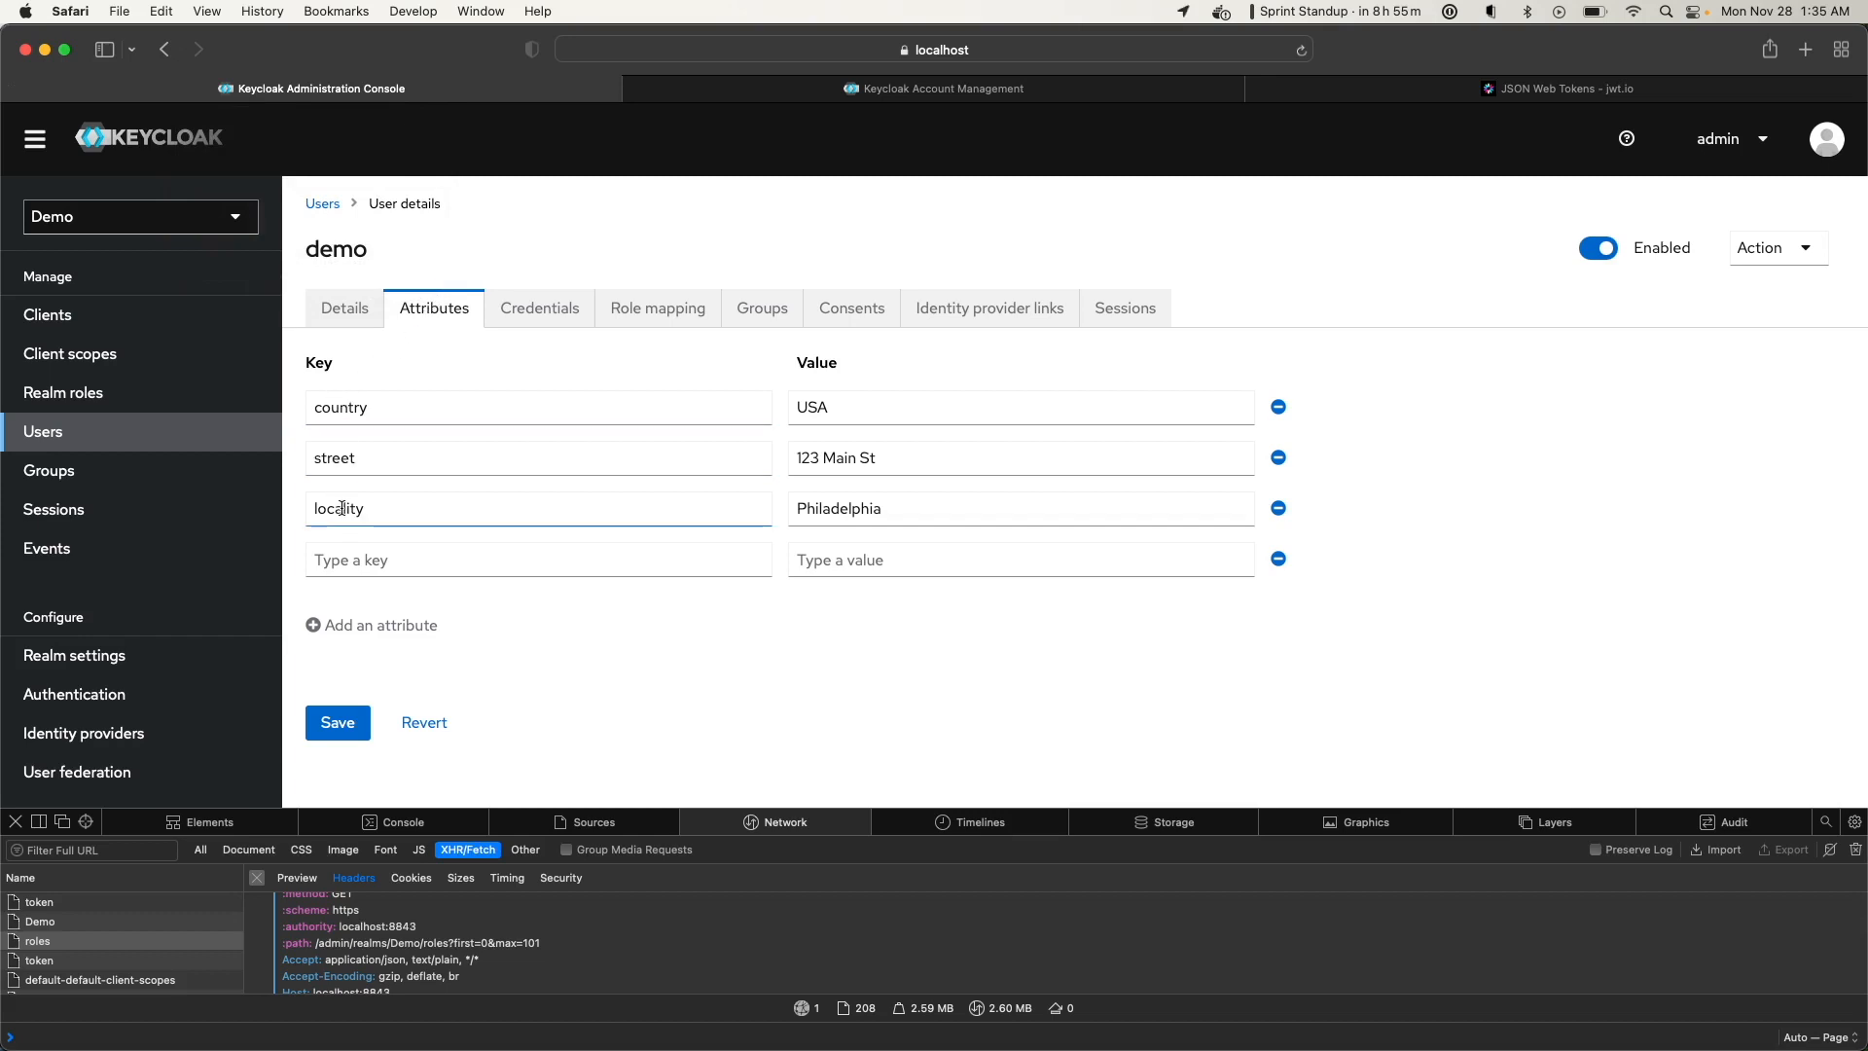
Open the account-console client's Client scopes tab and review its 10 assigned scopes
click(97, 356)
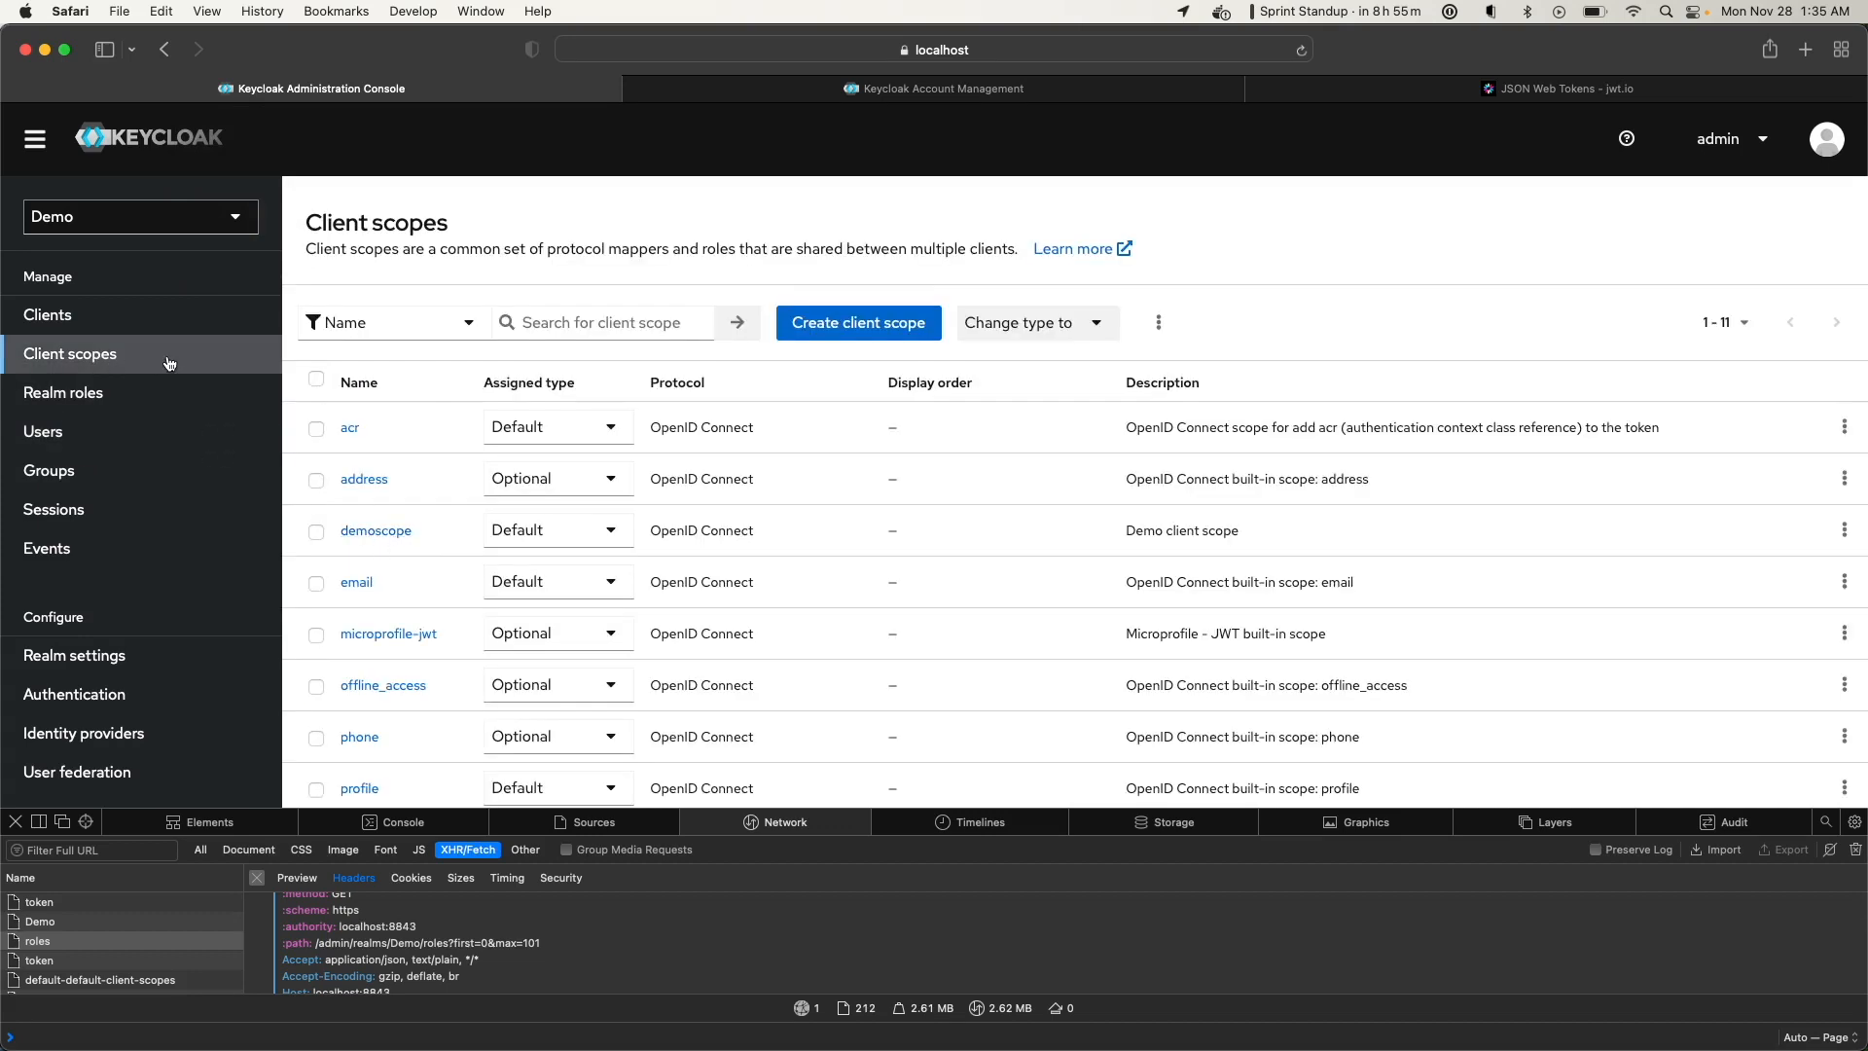
click(56, 314)
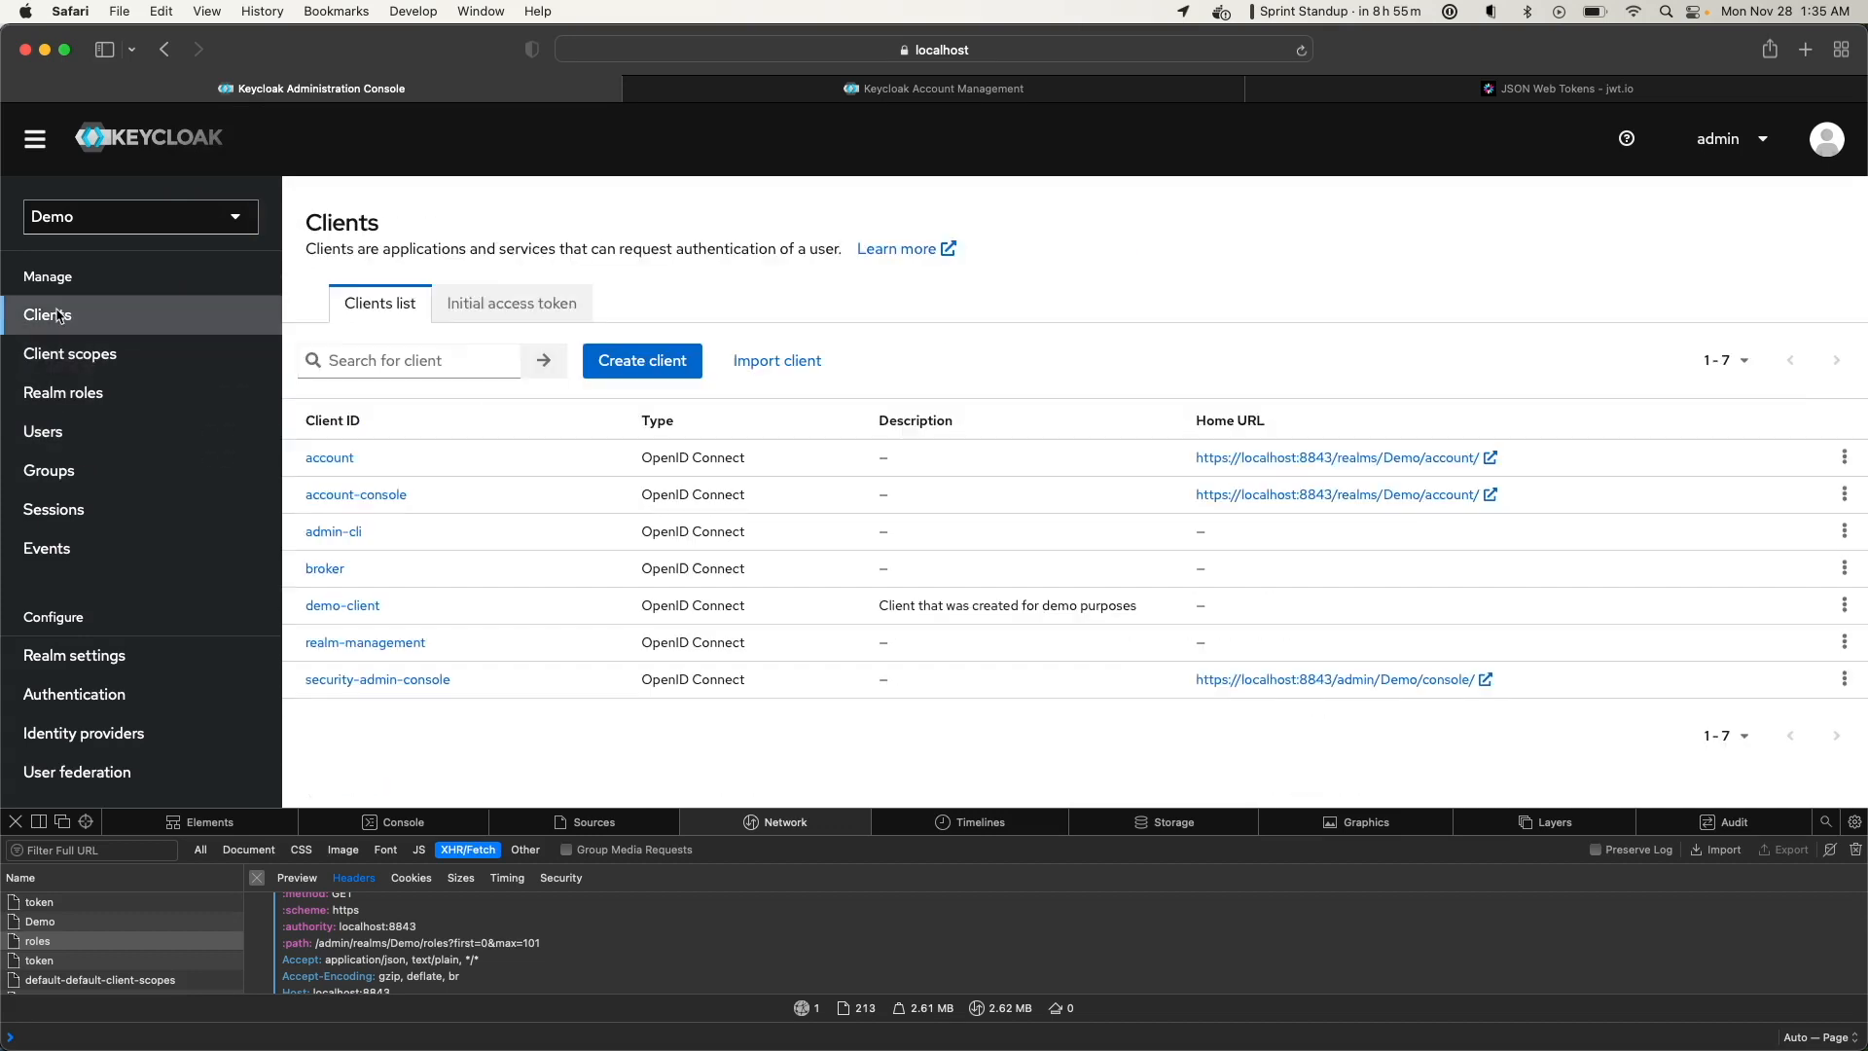
click(356, 495)
click(552, 330)
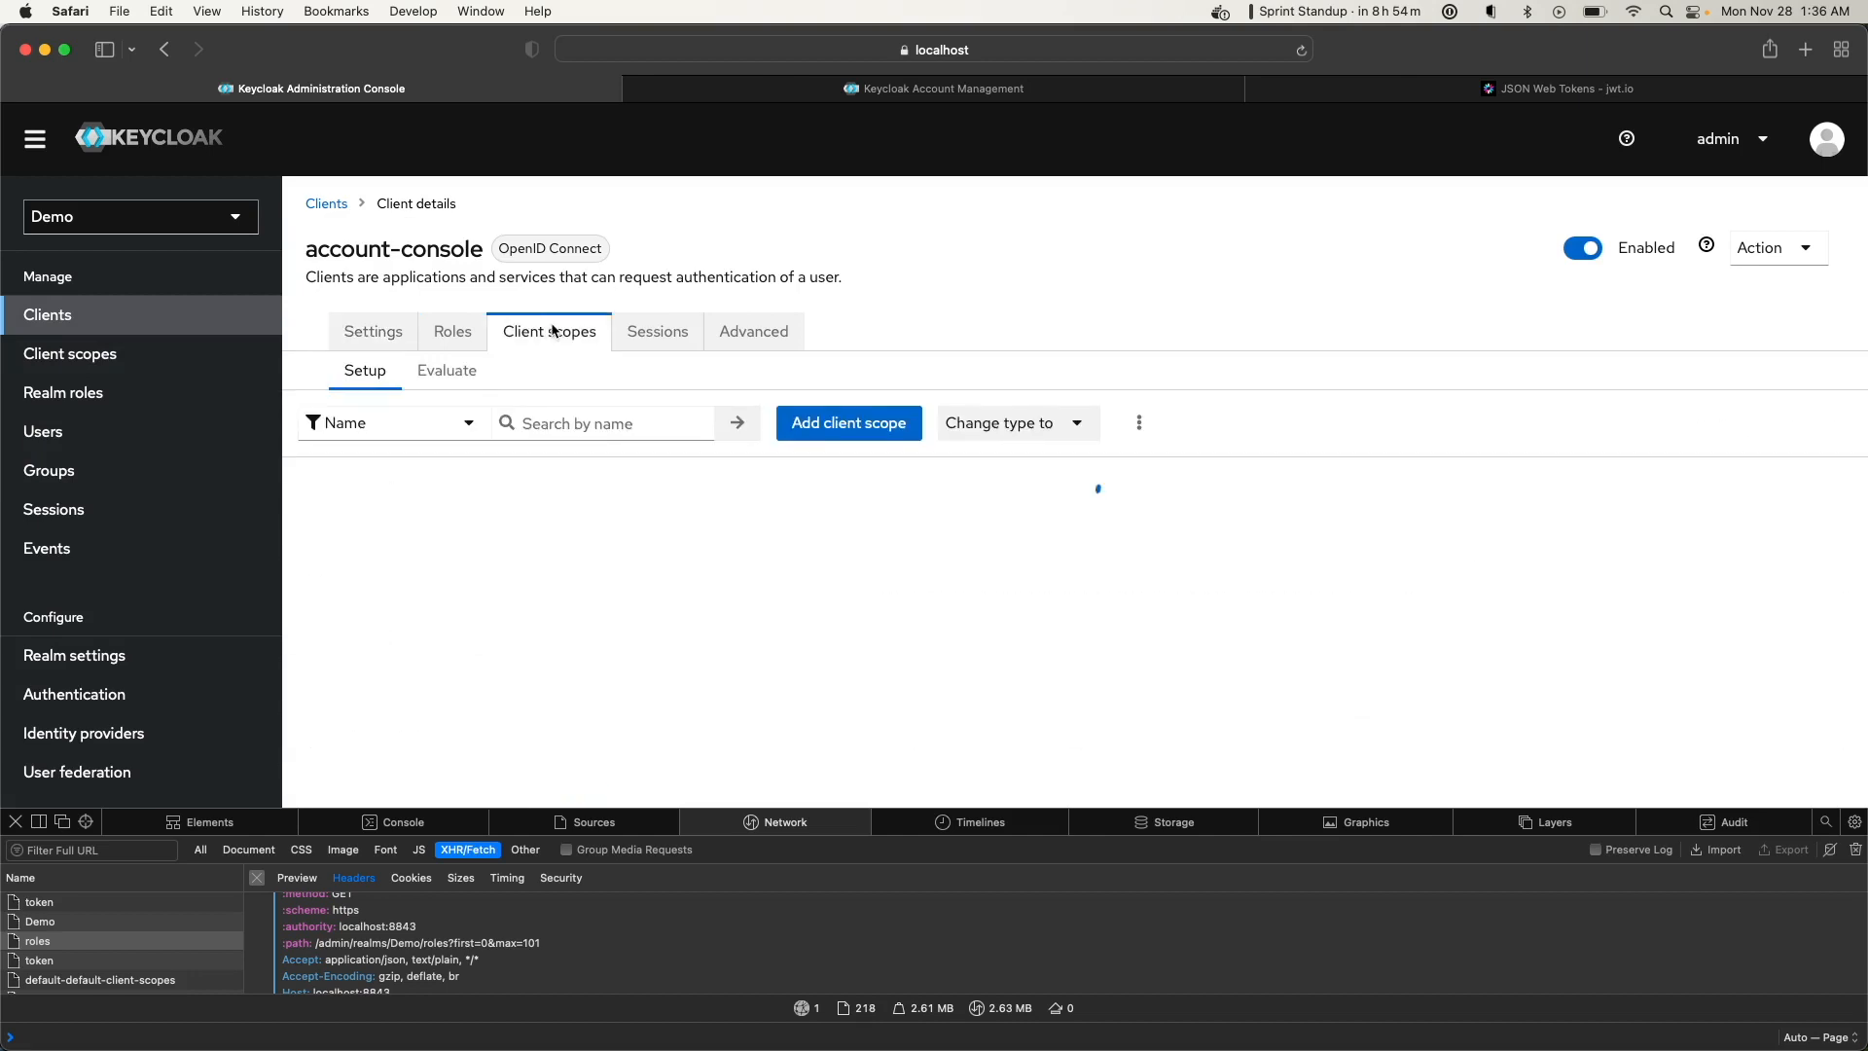
scroll(545, 346, down, 3)
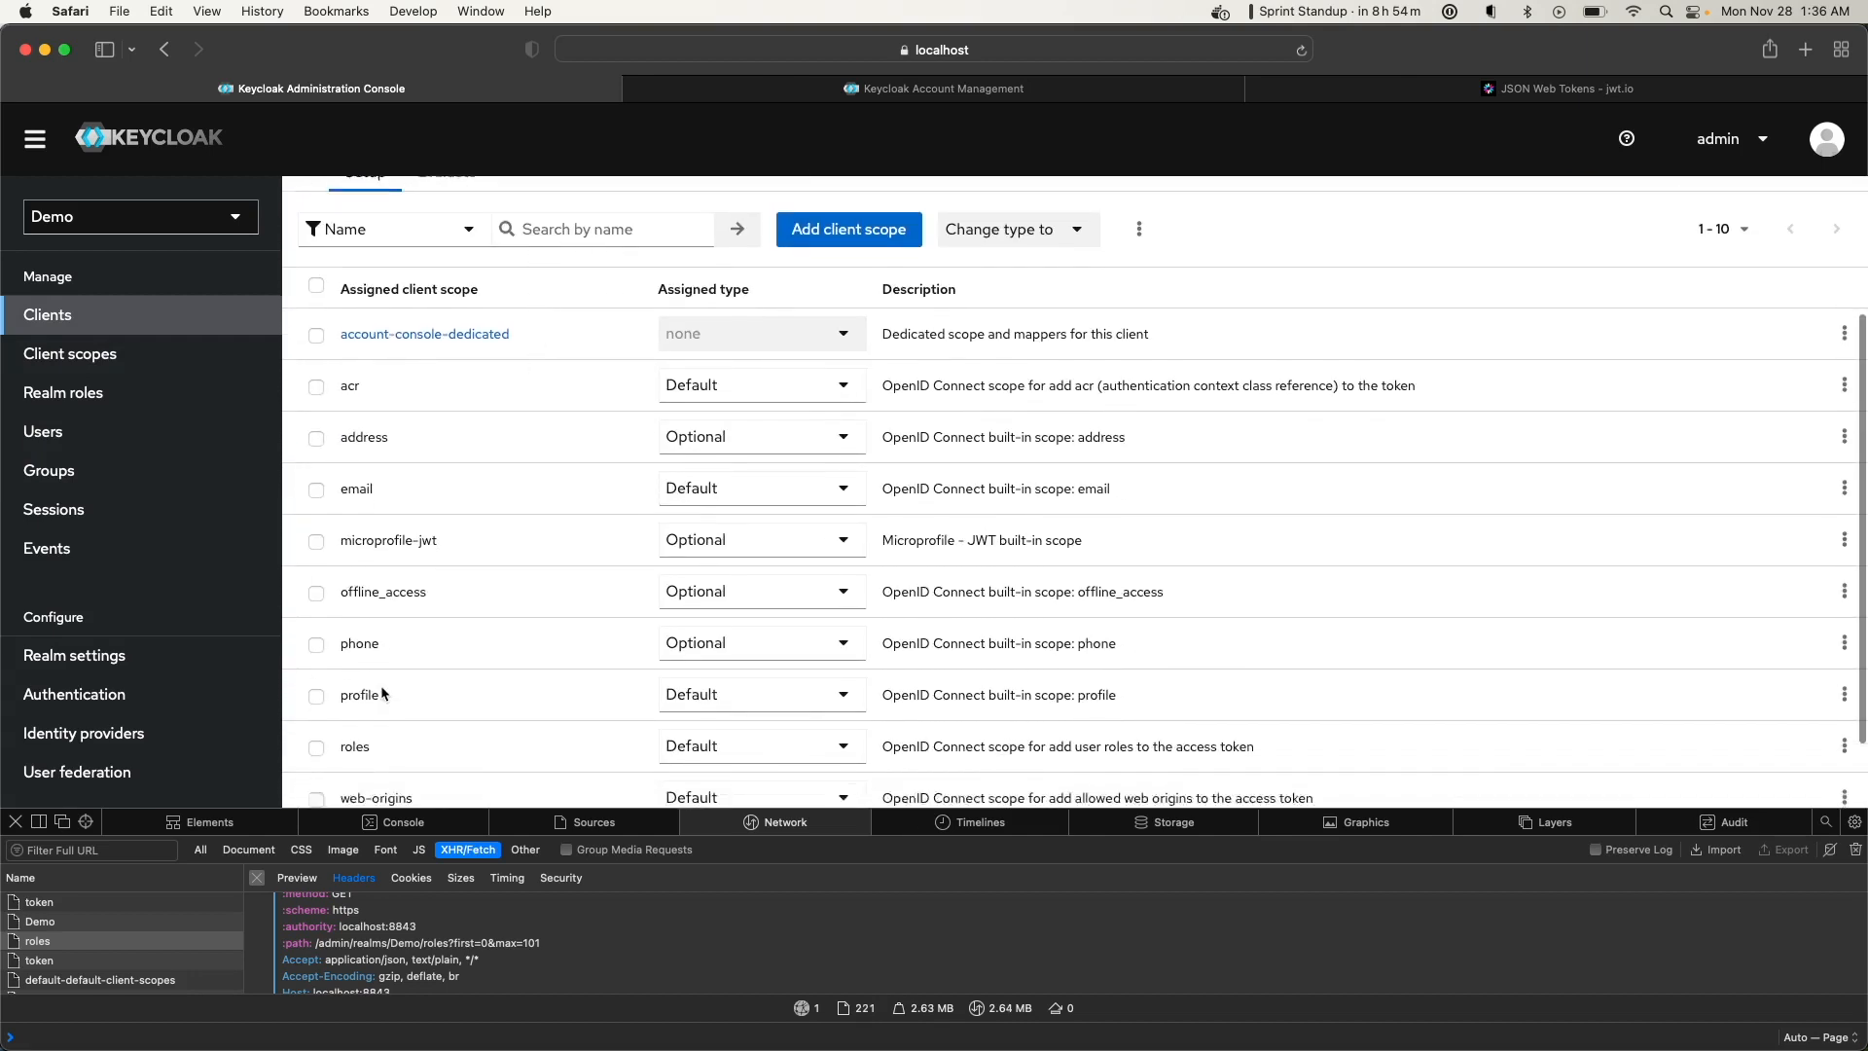
scroll(383, 693, down, 2)
scroll(370, 762, up, 5)
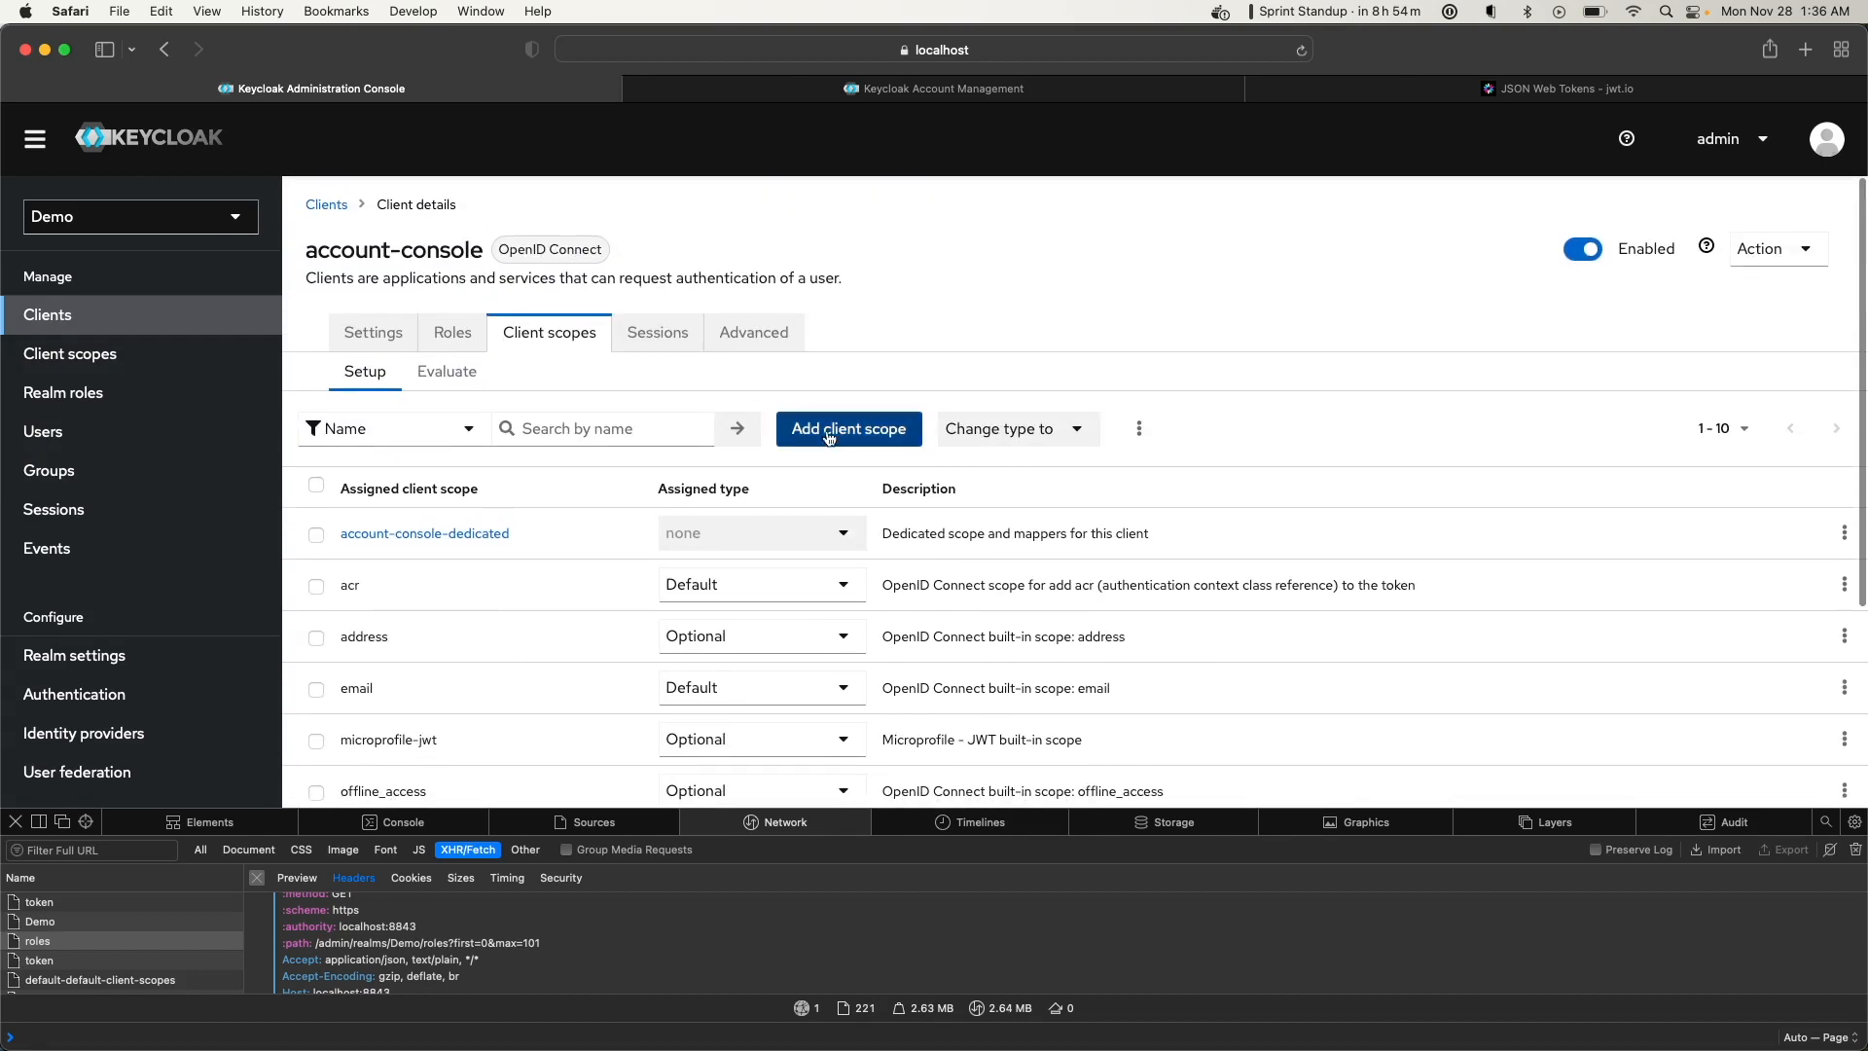
Add demoscope to account-console as a Default client scope, then go back to Clients
click(819, 444)
click(584, 472)
click(581, 613)
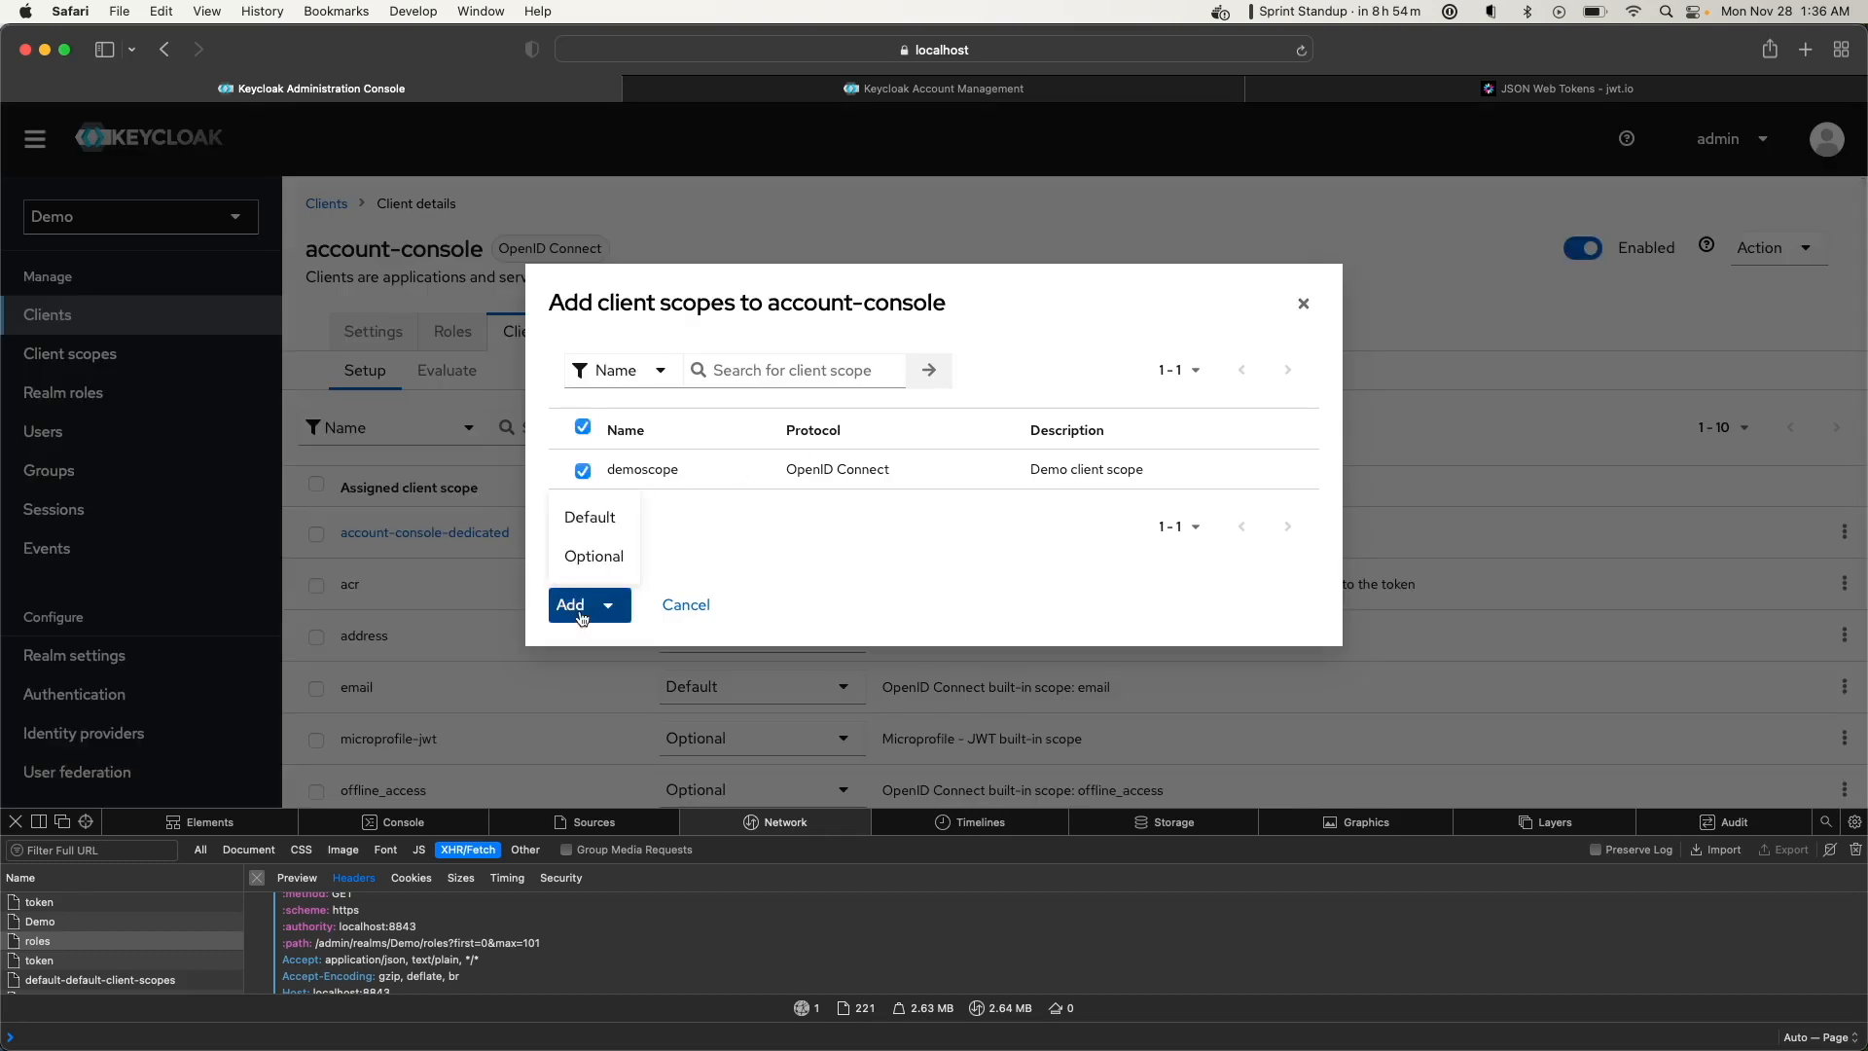
click(591, 519)
scroll(446, 658, down, 3)
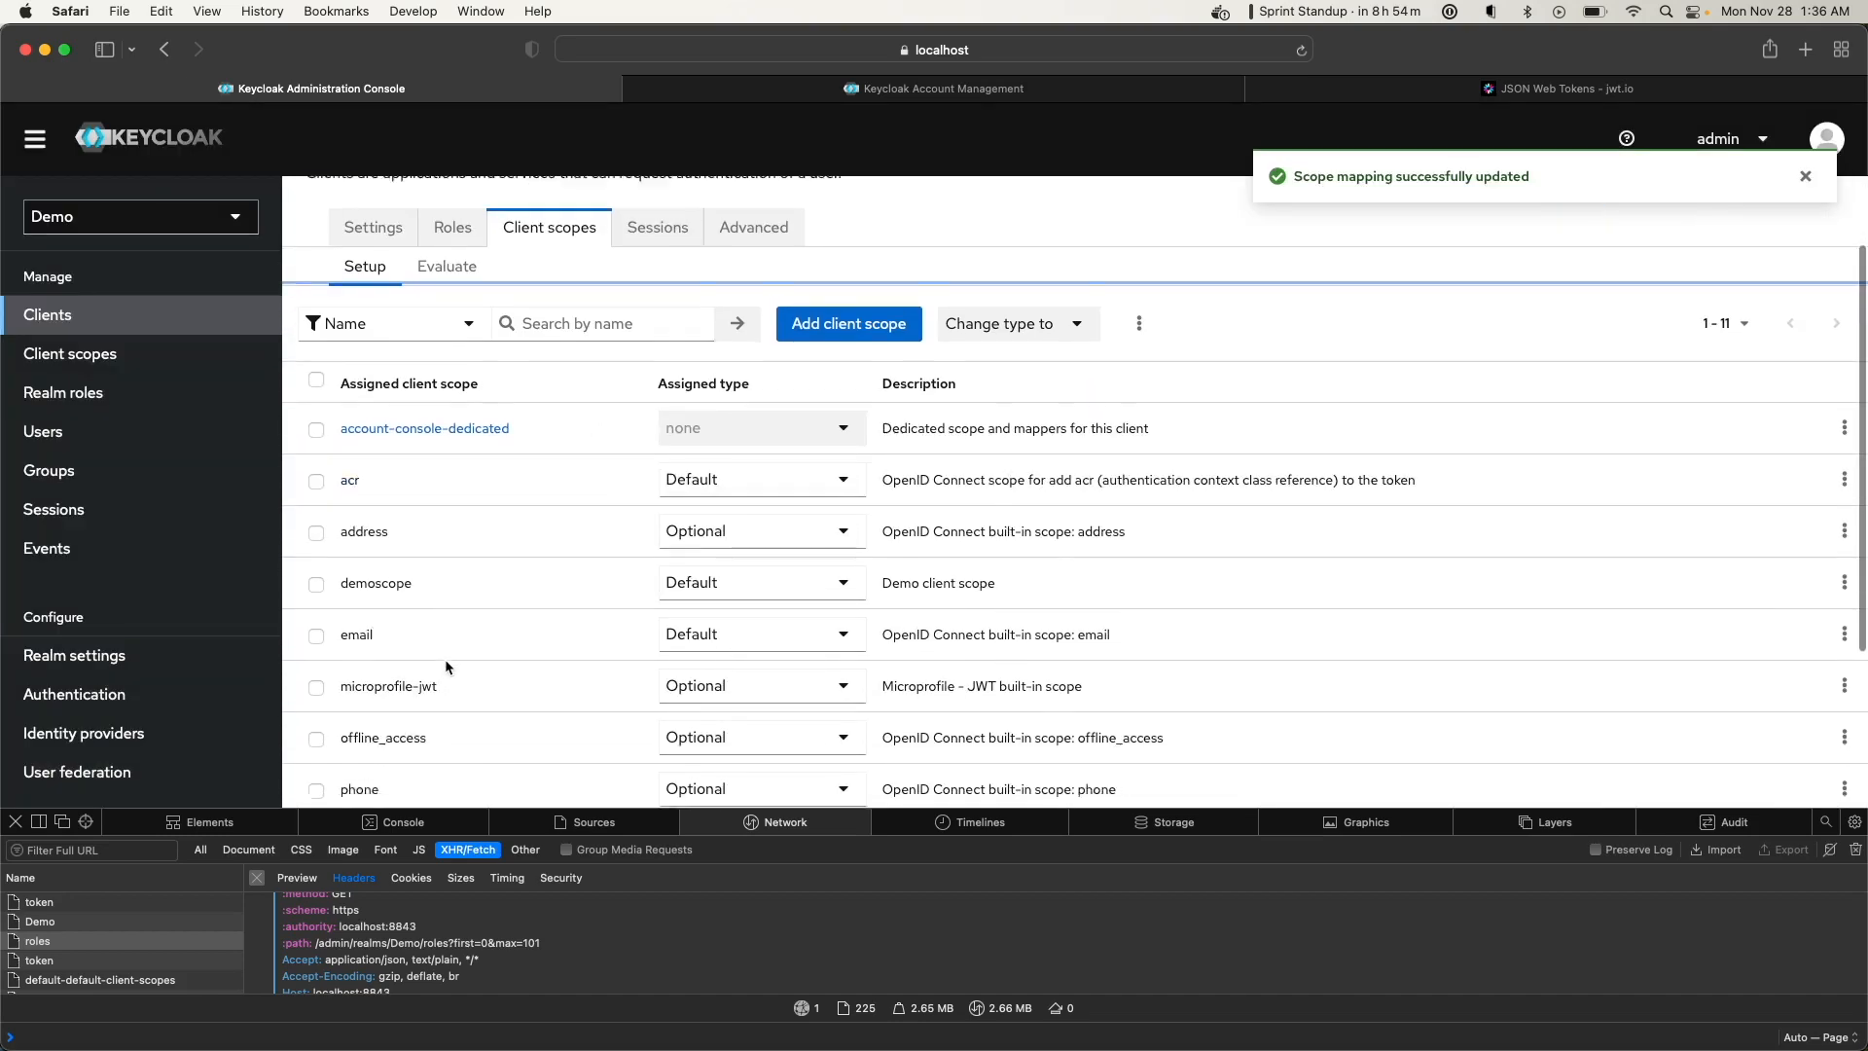
scroll(424, 541, up, 3)
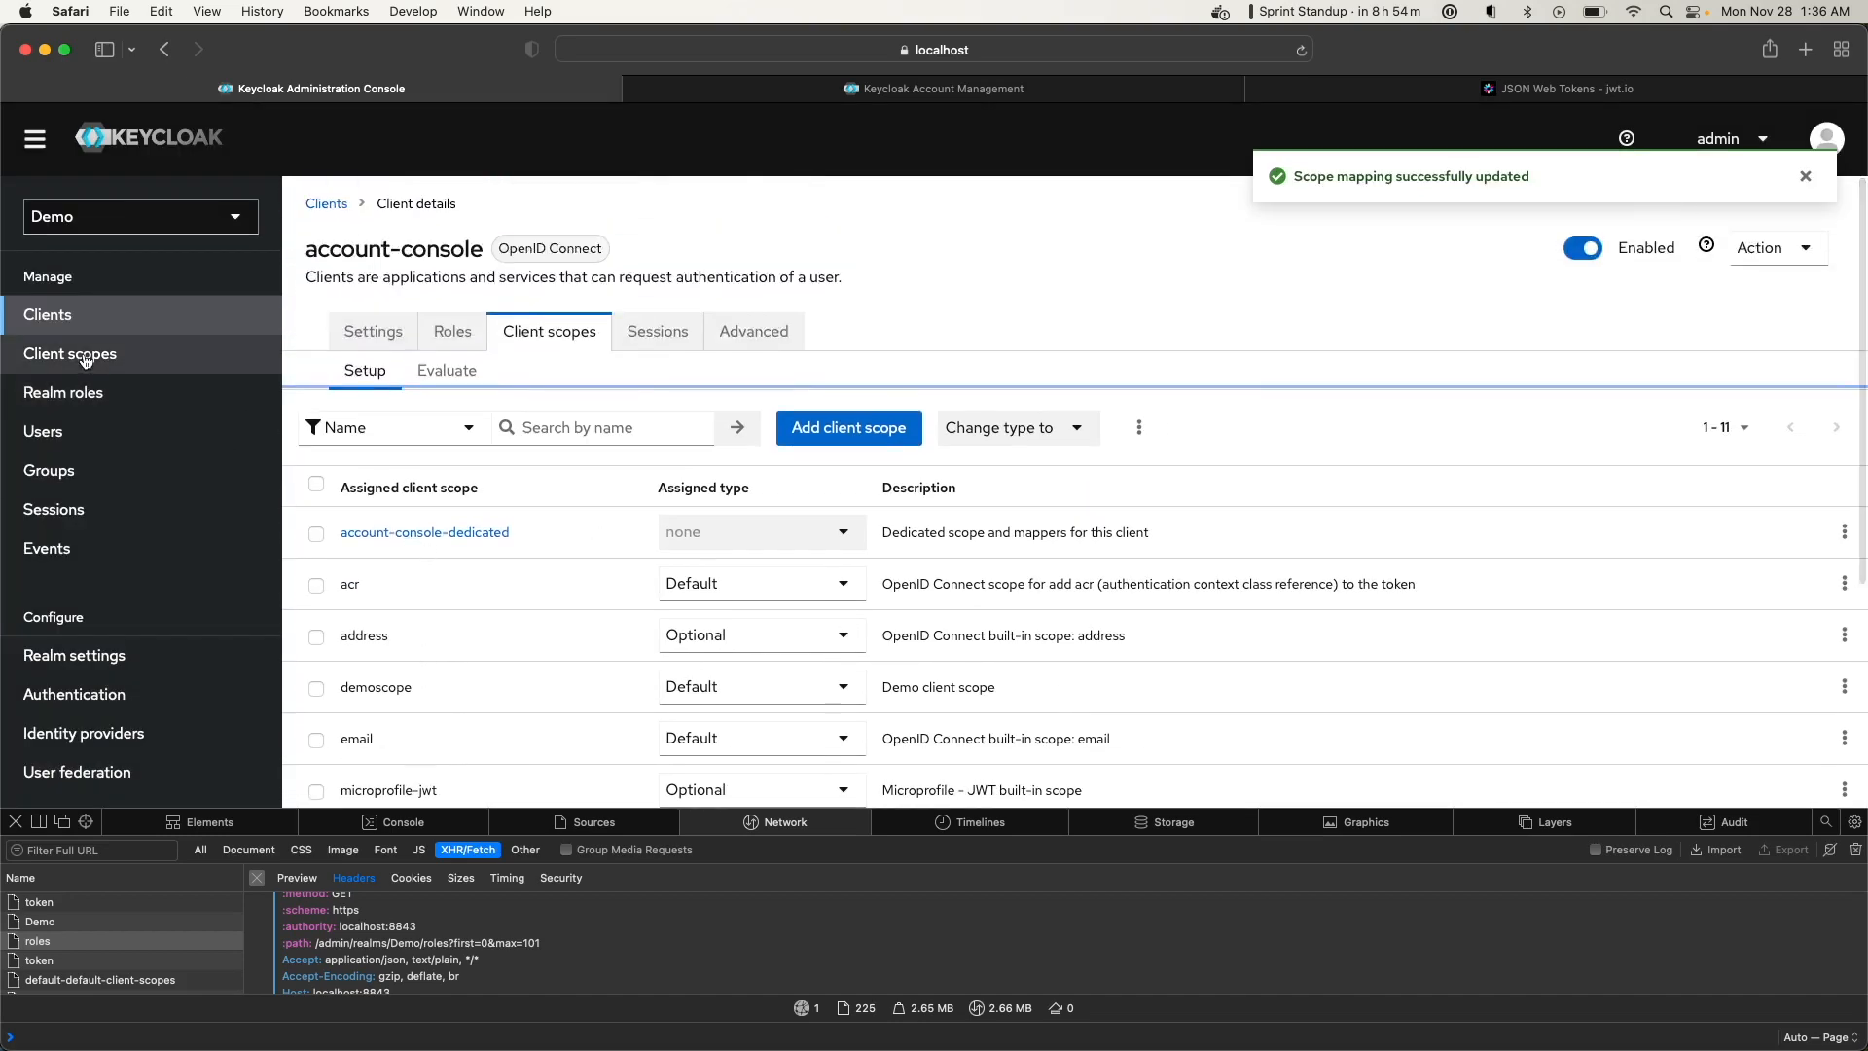
click(327, 205)
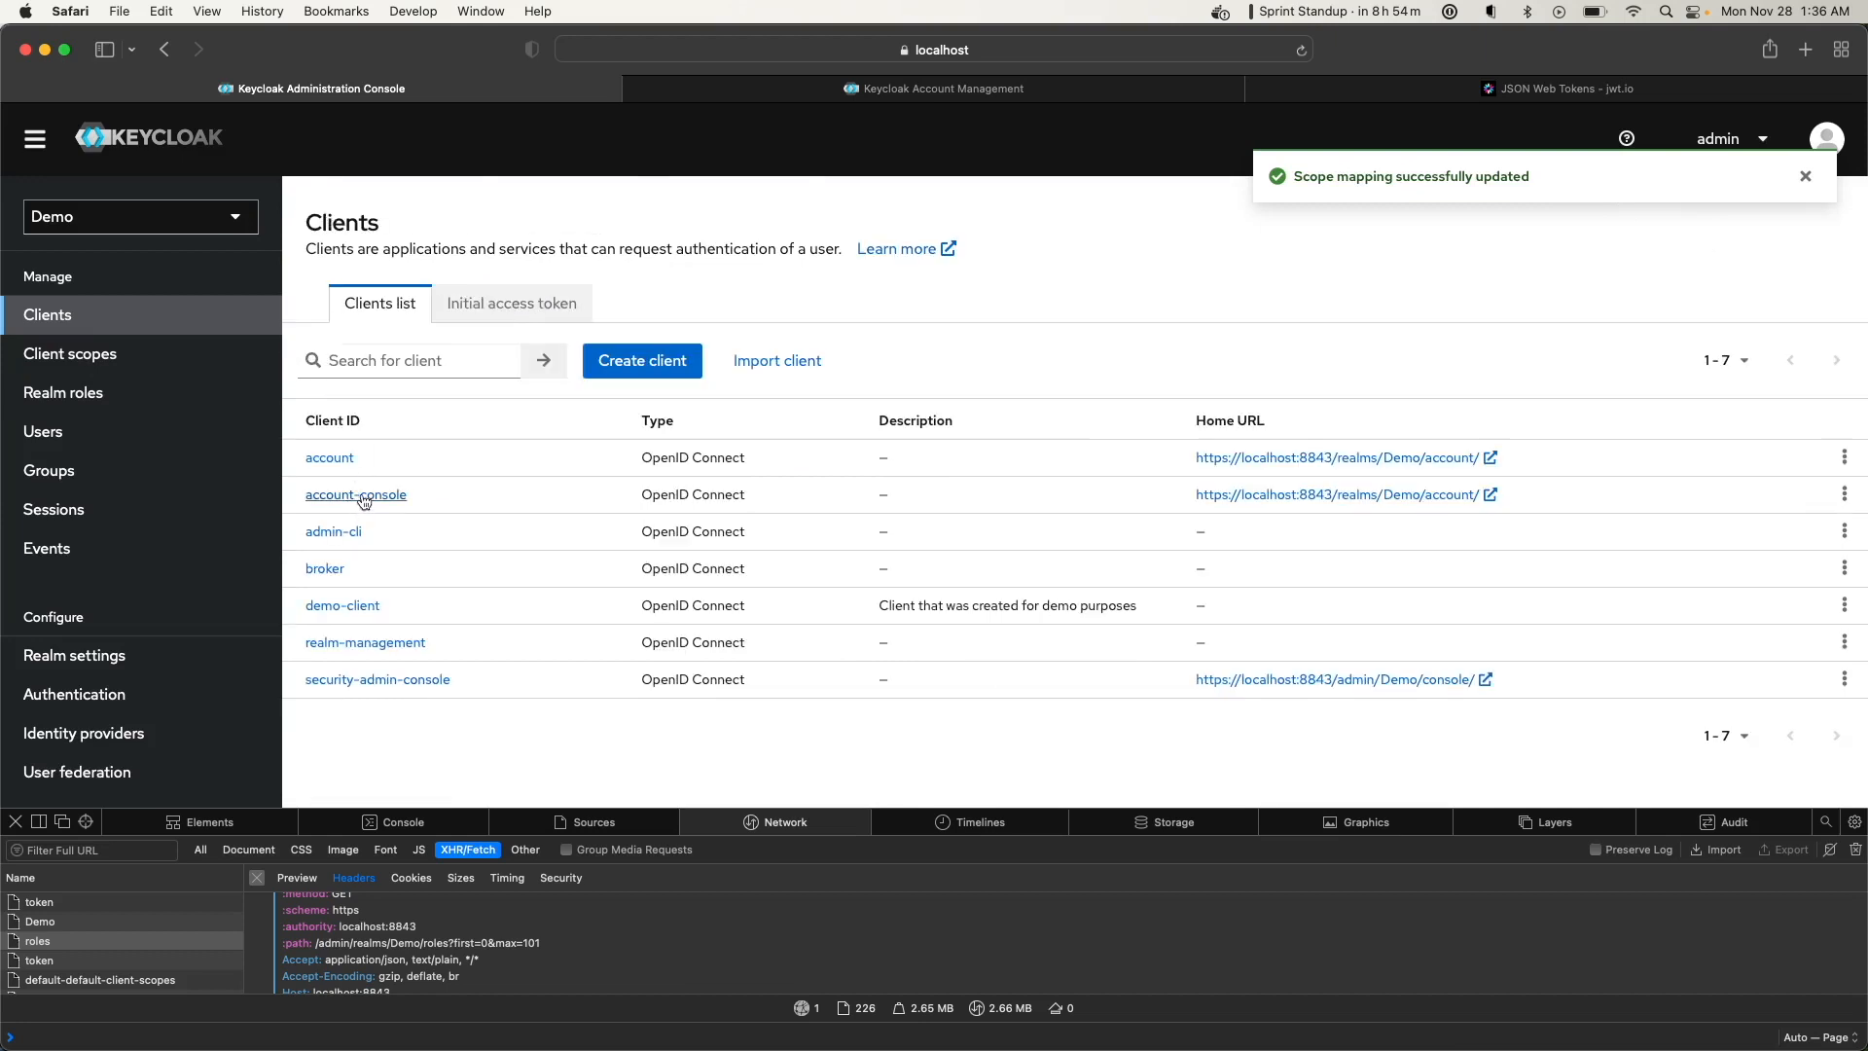
Confirm demoscope now appears in account-console's Client scopes list
click(358, 496)
click(527, 340)
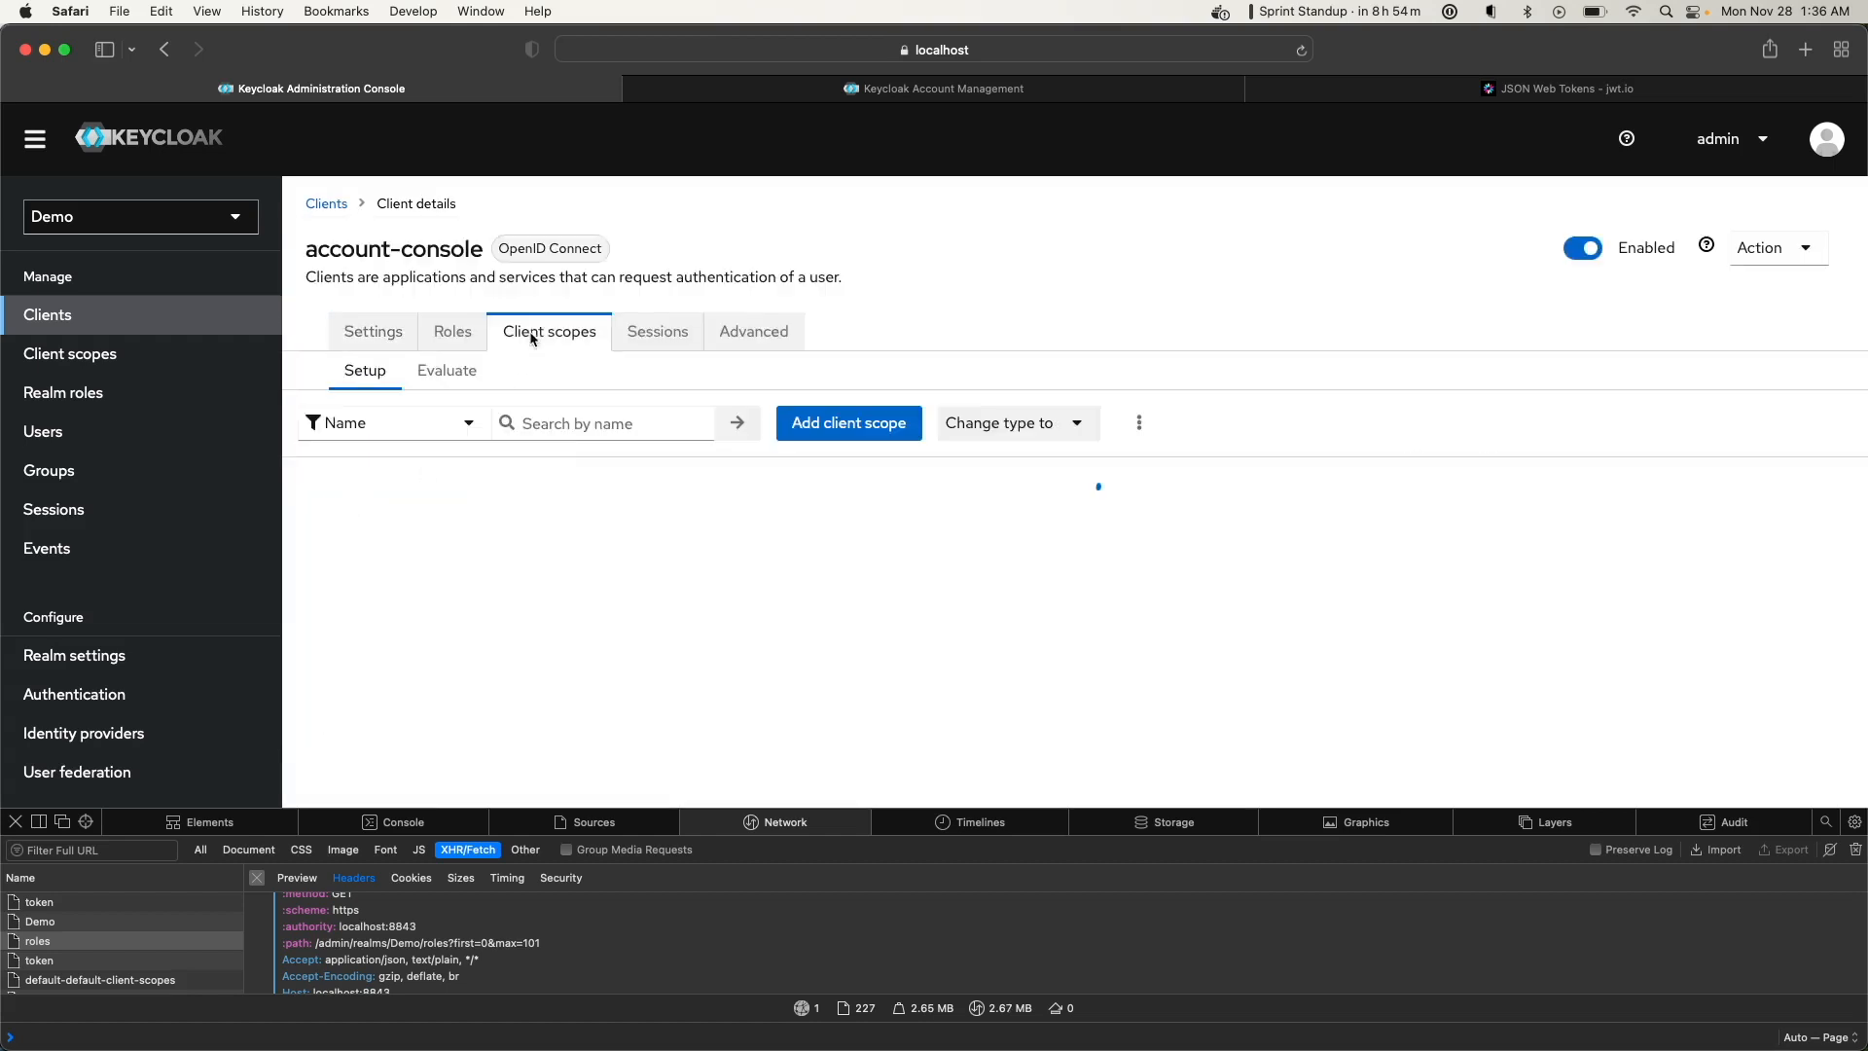
scroll(482, 568, down, 3)
scroll(383, 650, down, 2)
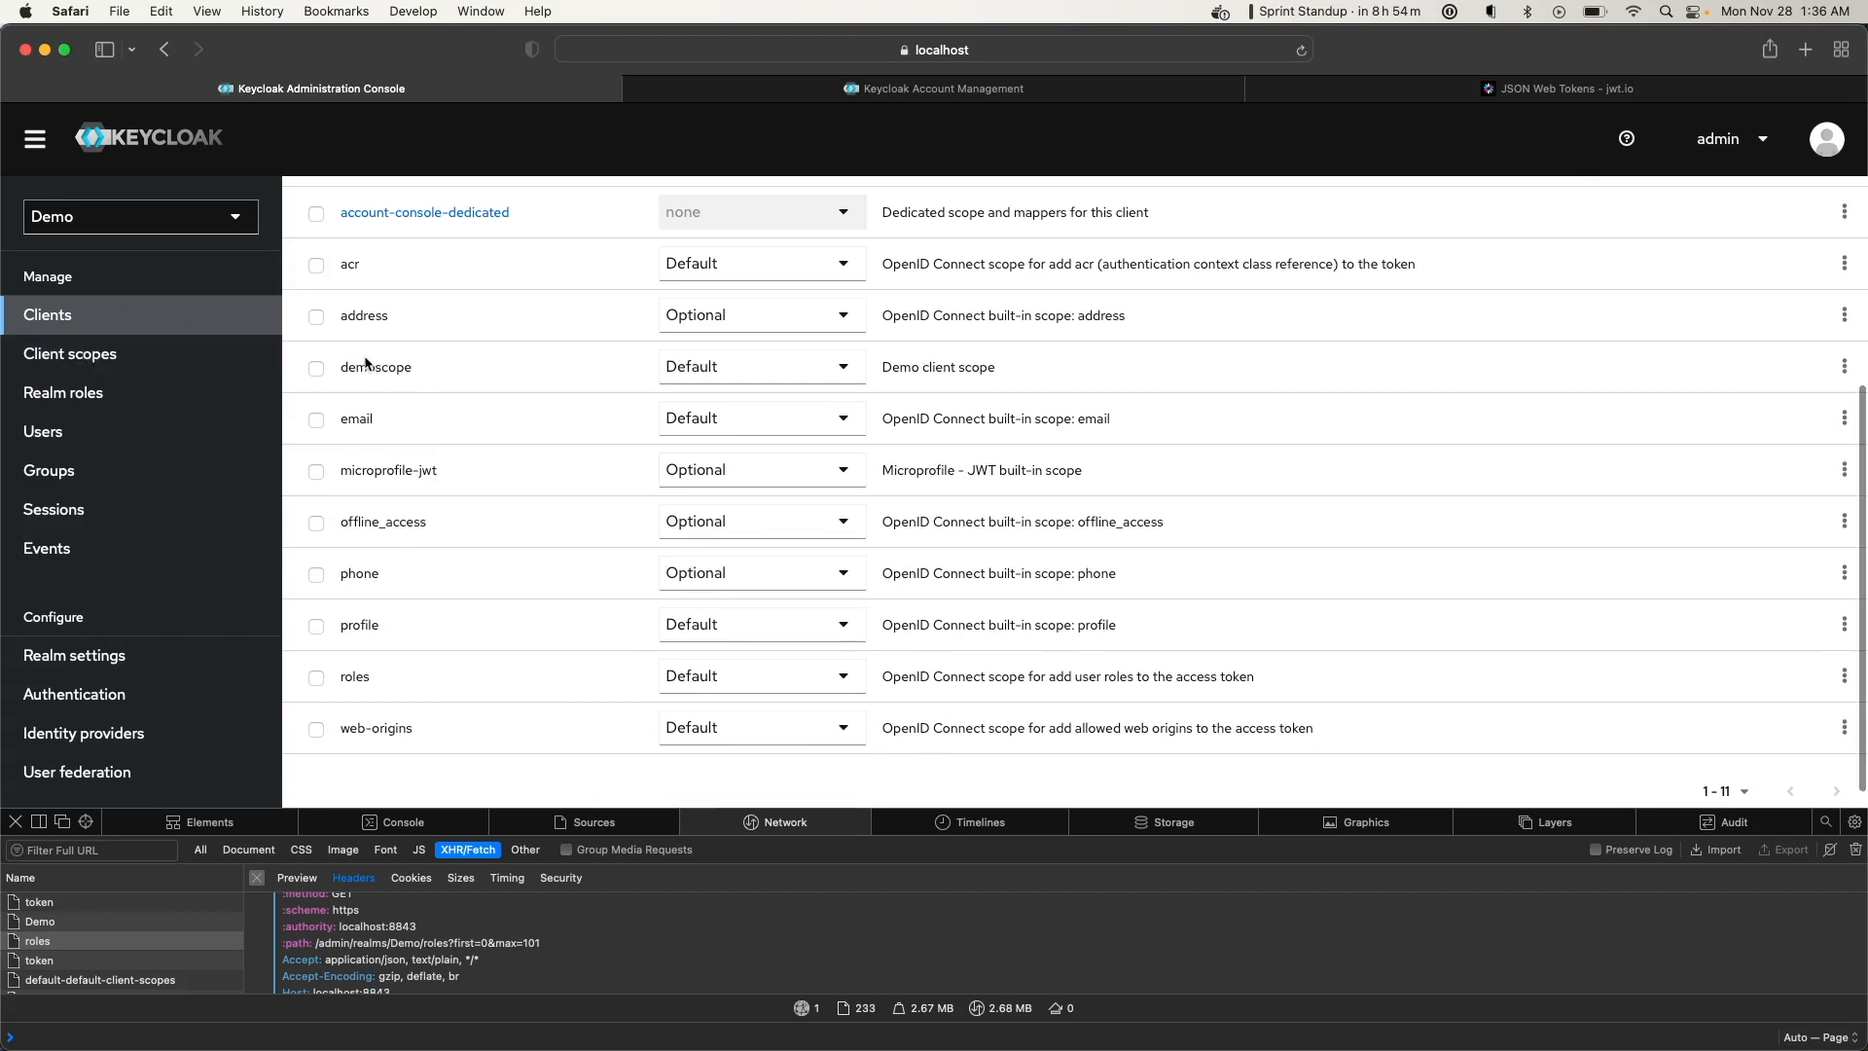
scroll(420, 277, up, 4)
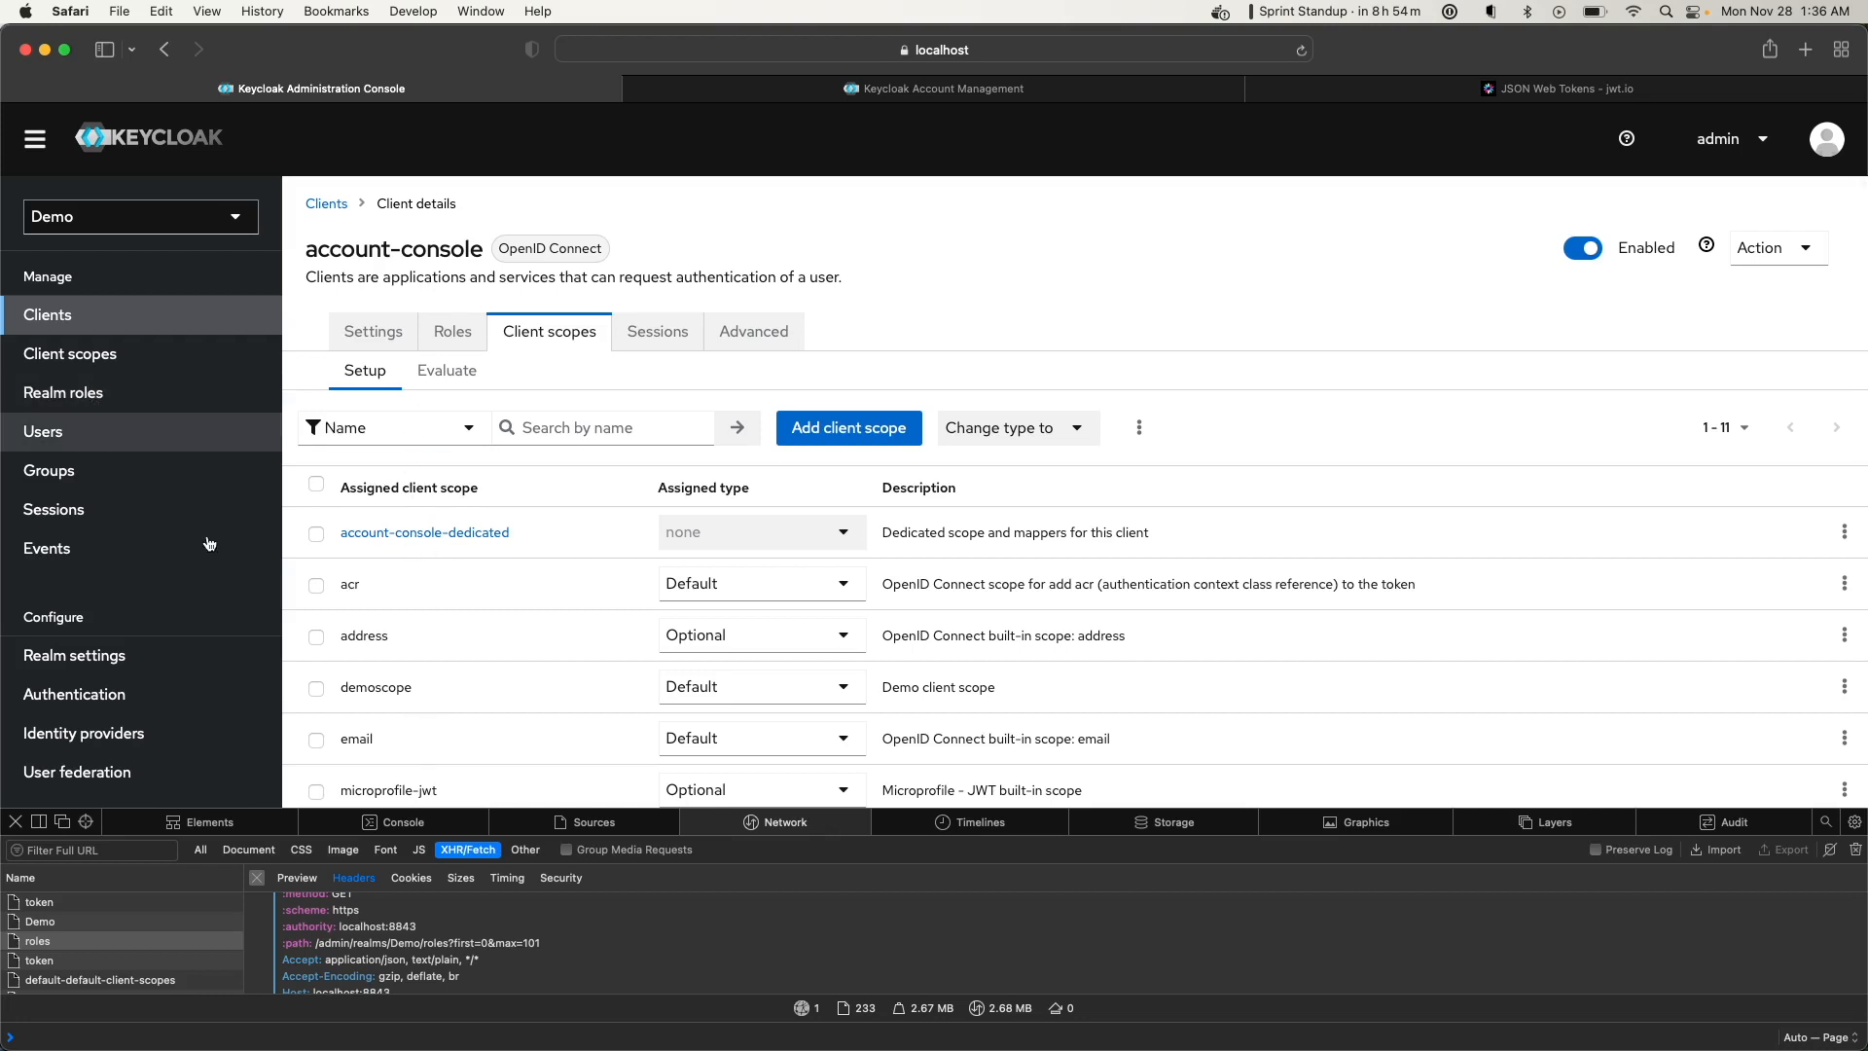
scroll(406, 806, down, 1)
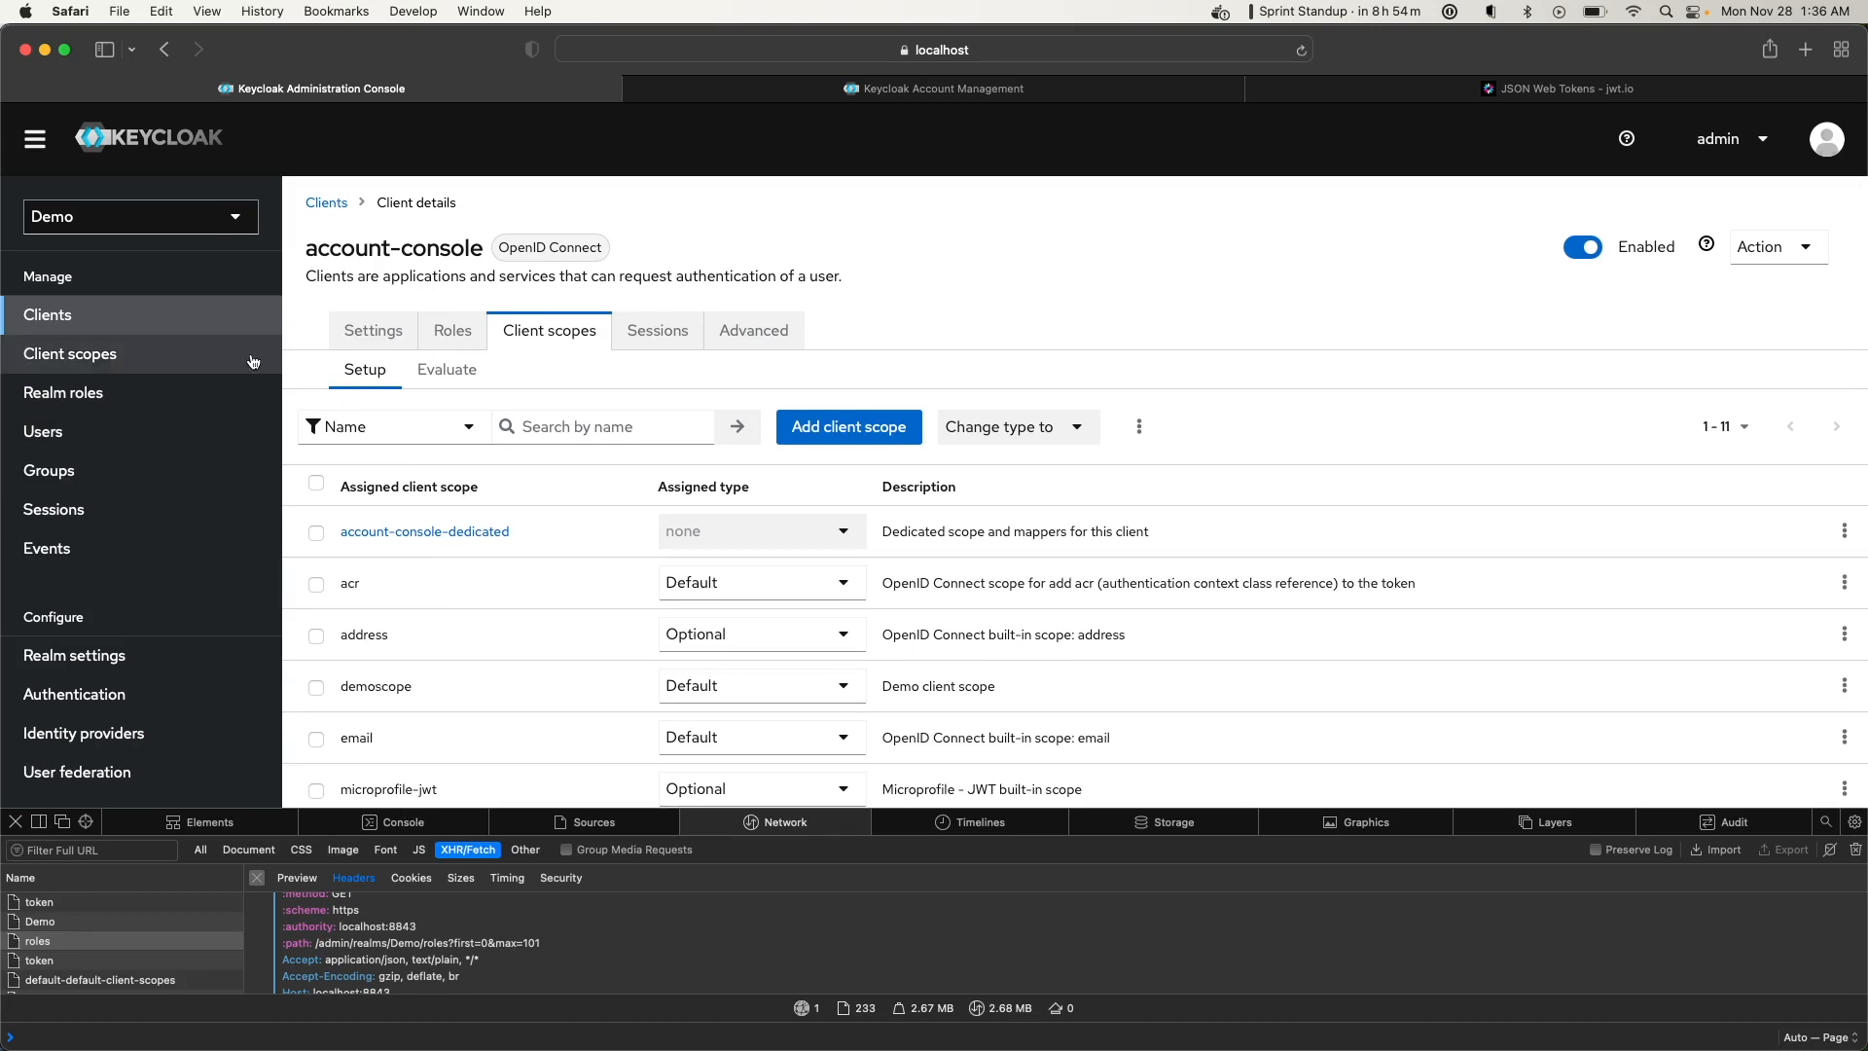
Close the old Account Management tab and open account-console's Home URL in a new tab
click(633, 88)
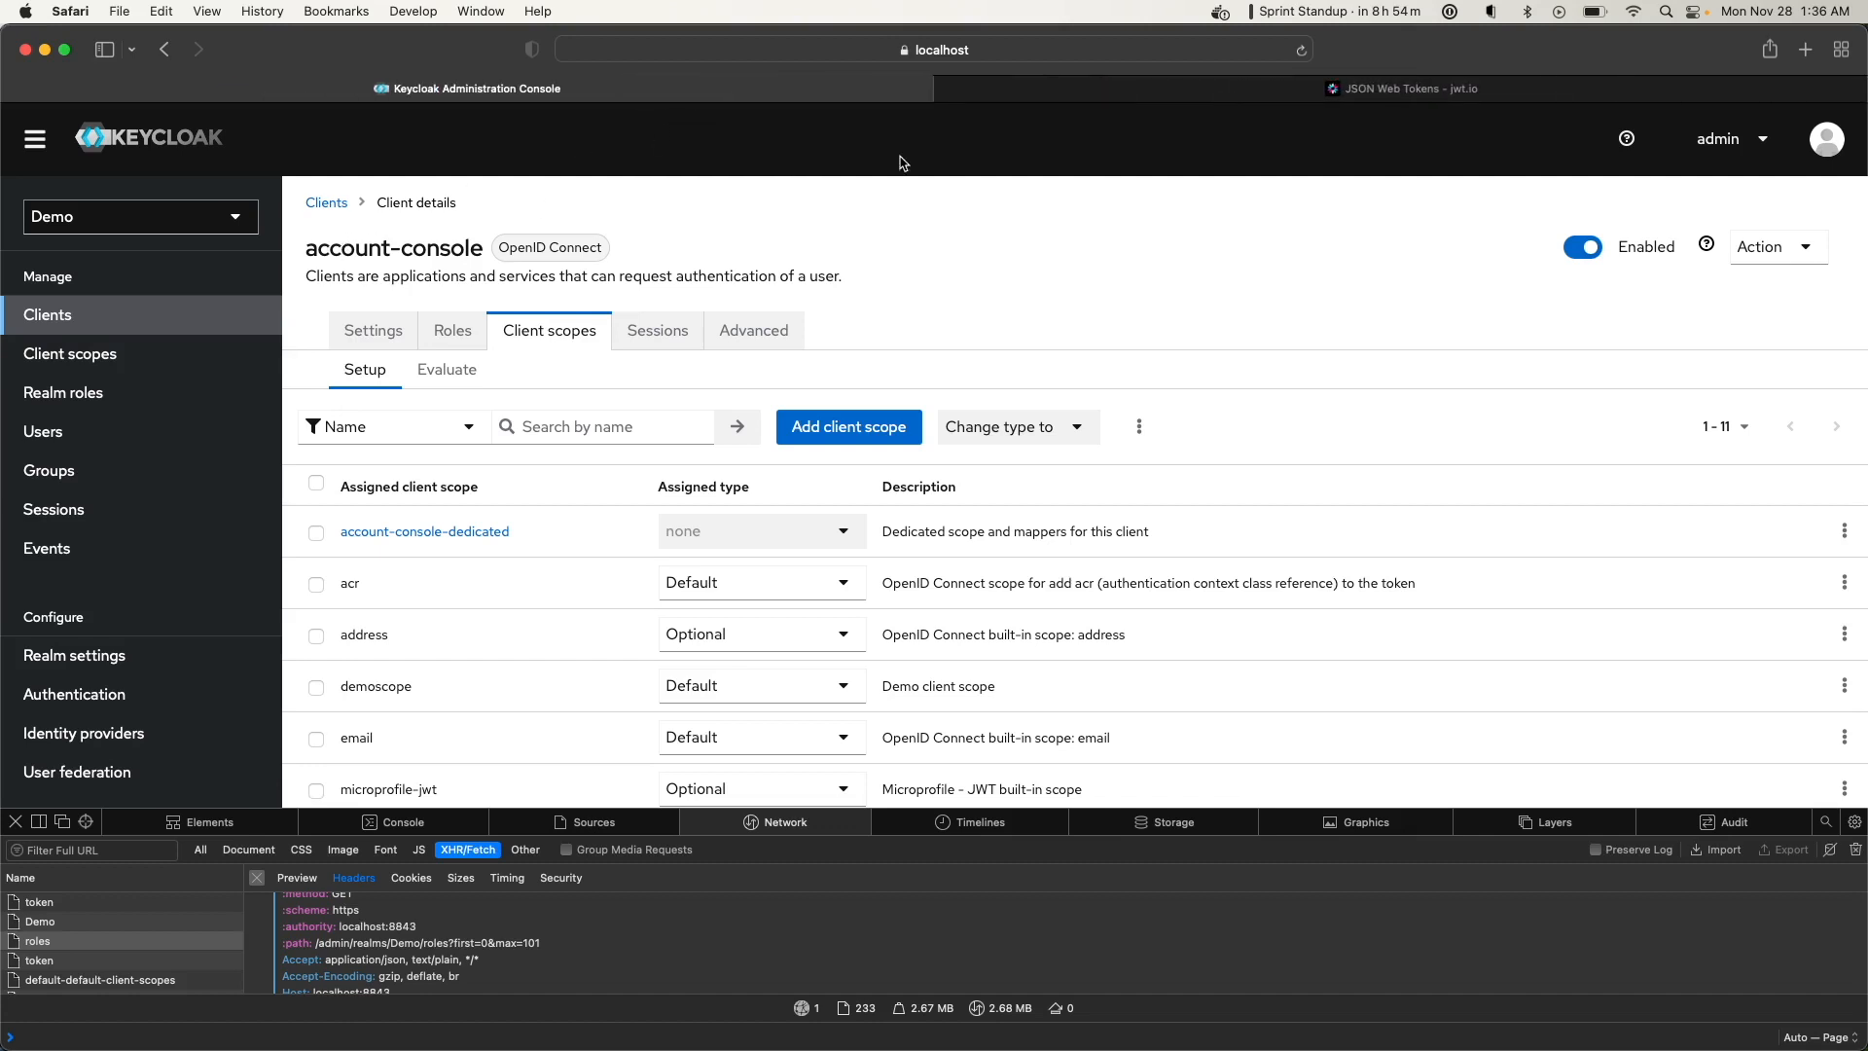
click(96, 318)
click(387, 499)
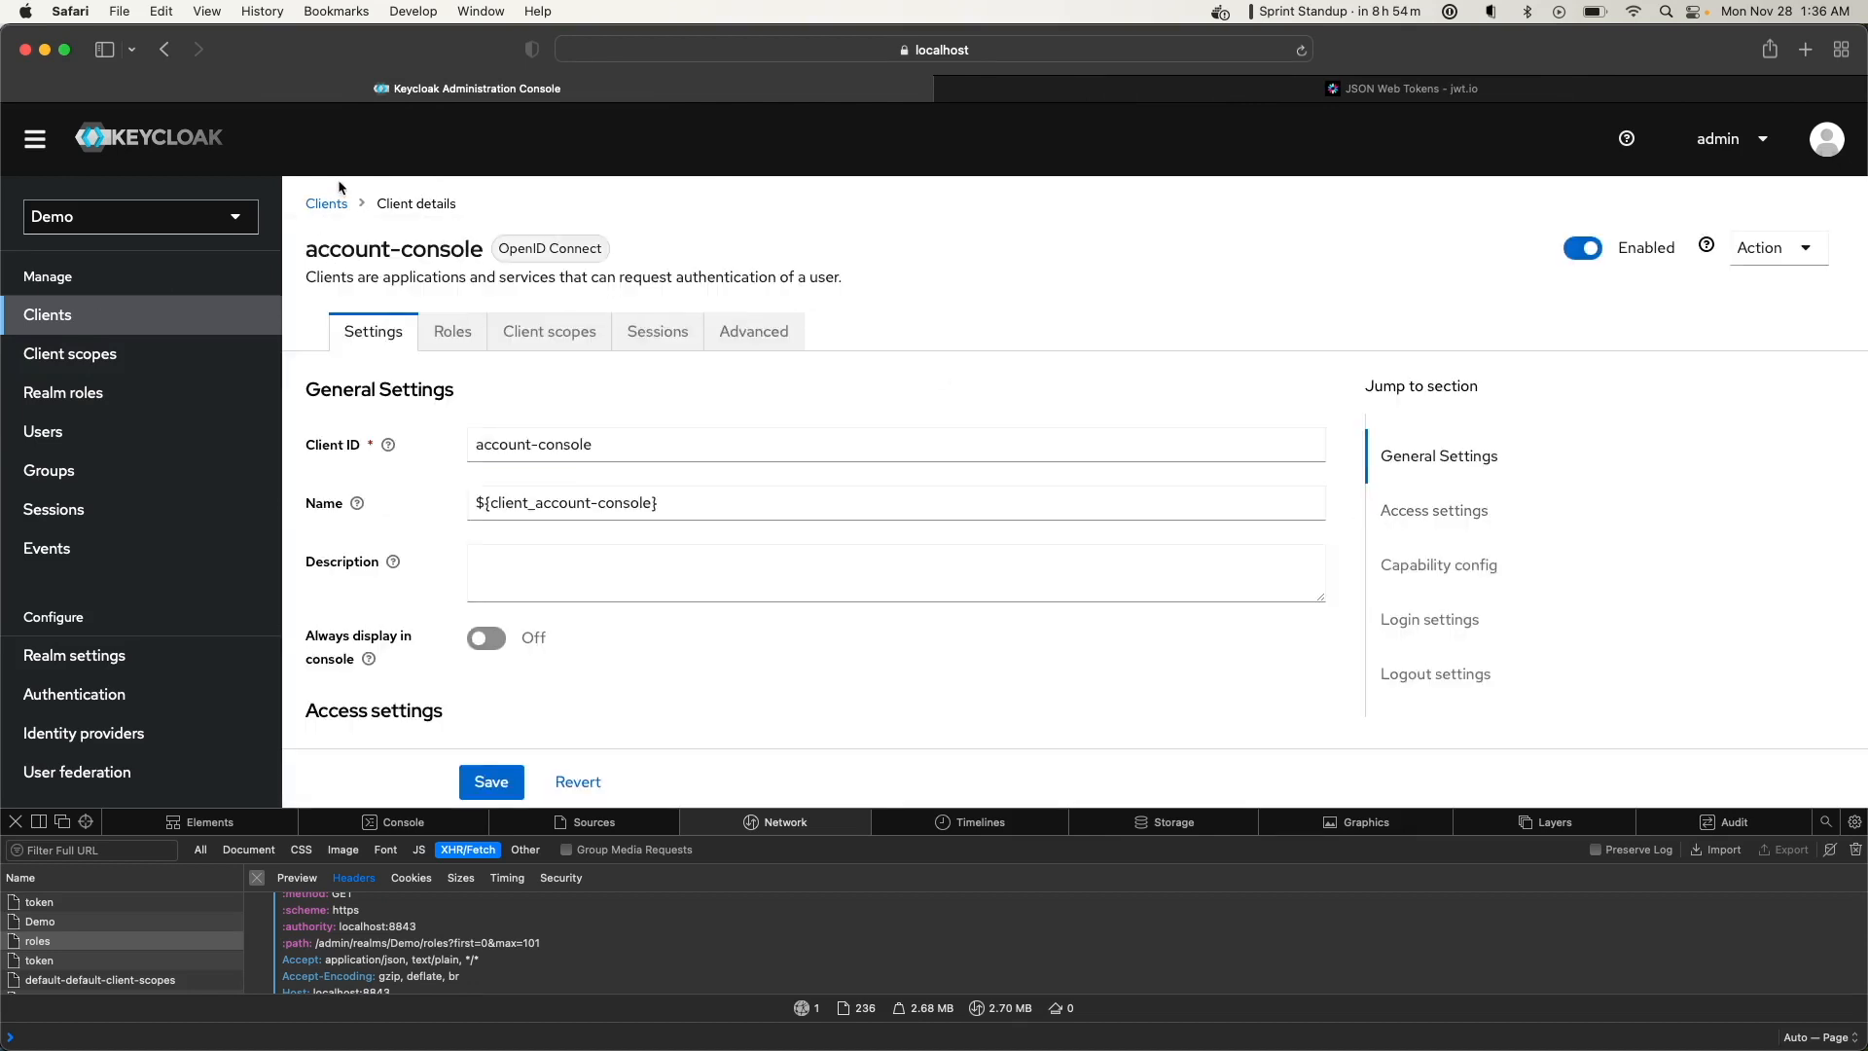
click(336, 205)
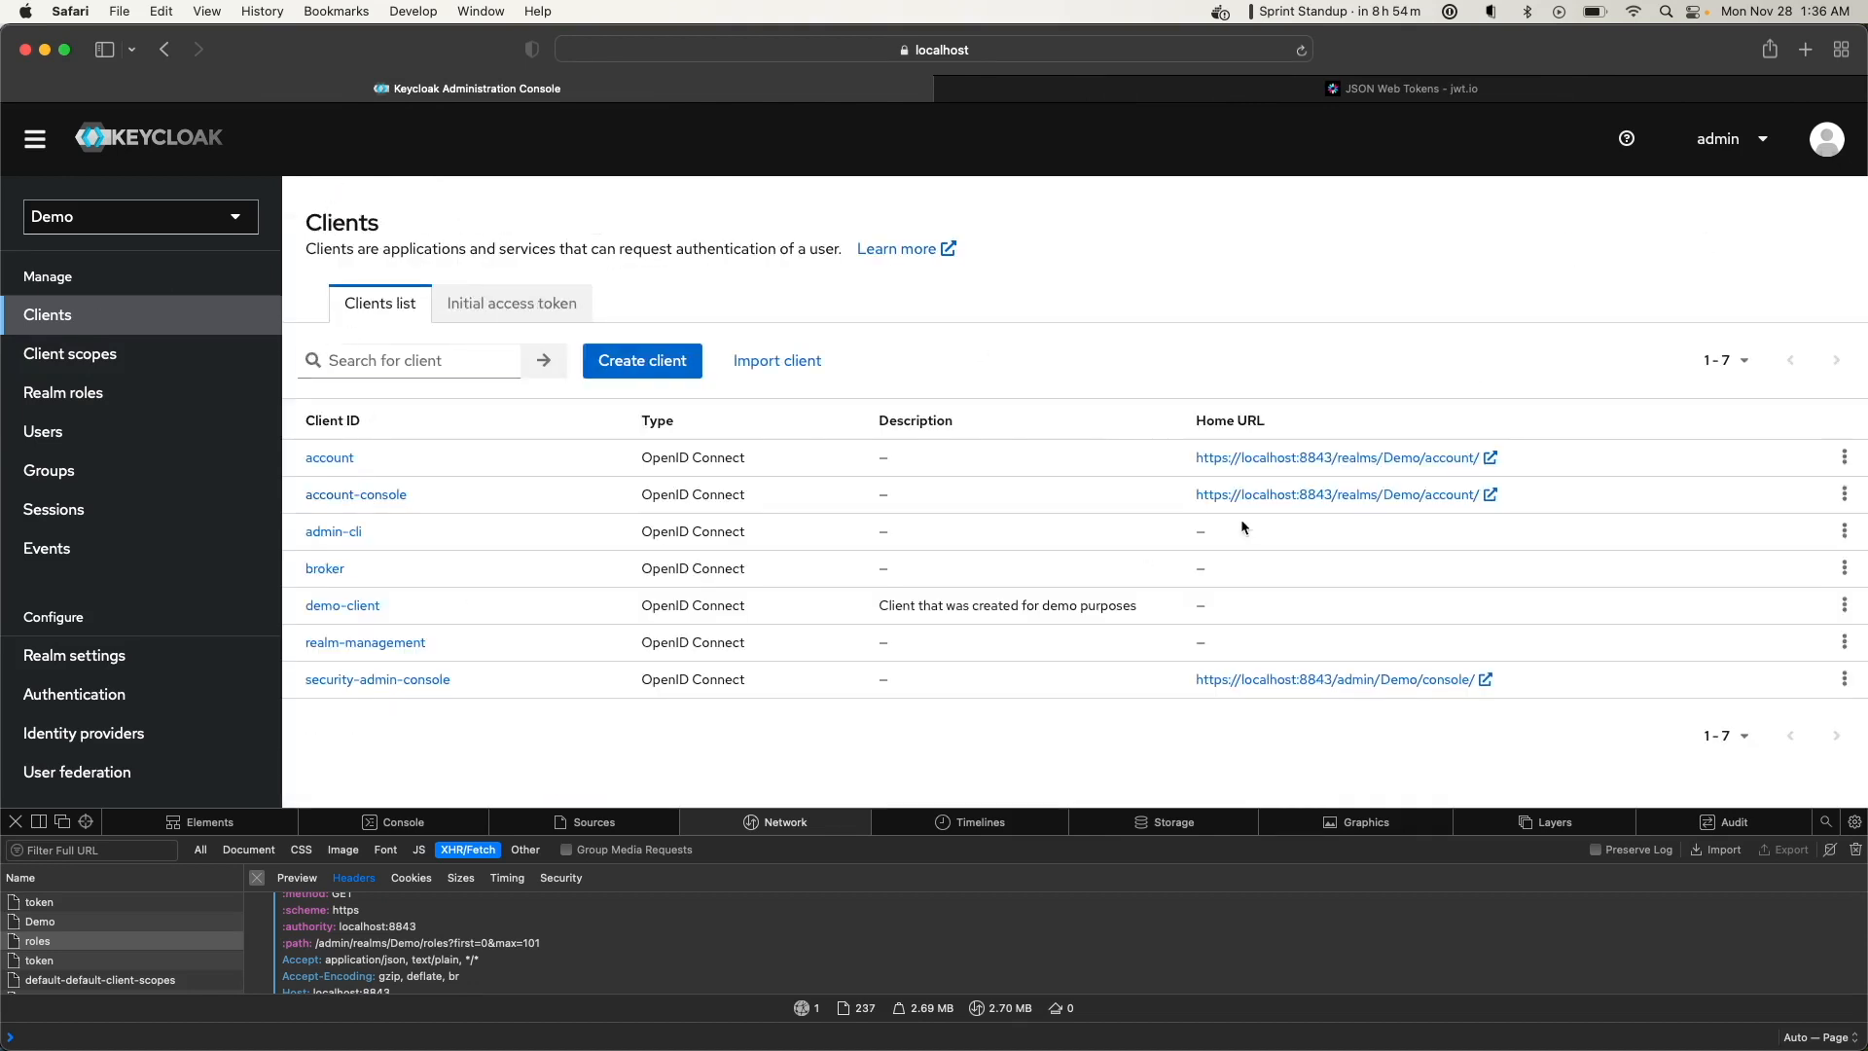
click(1266, 498)
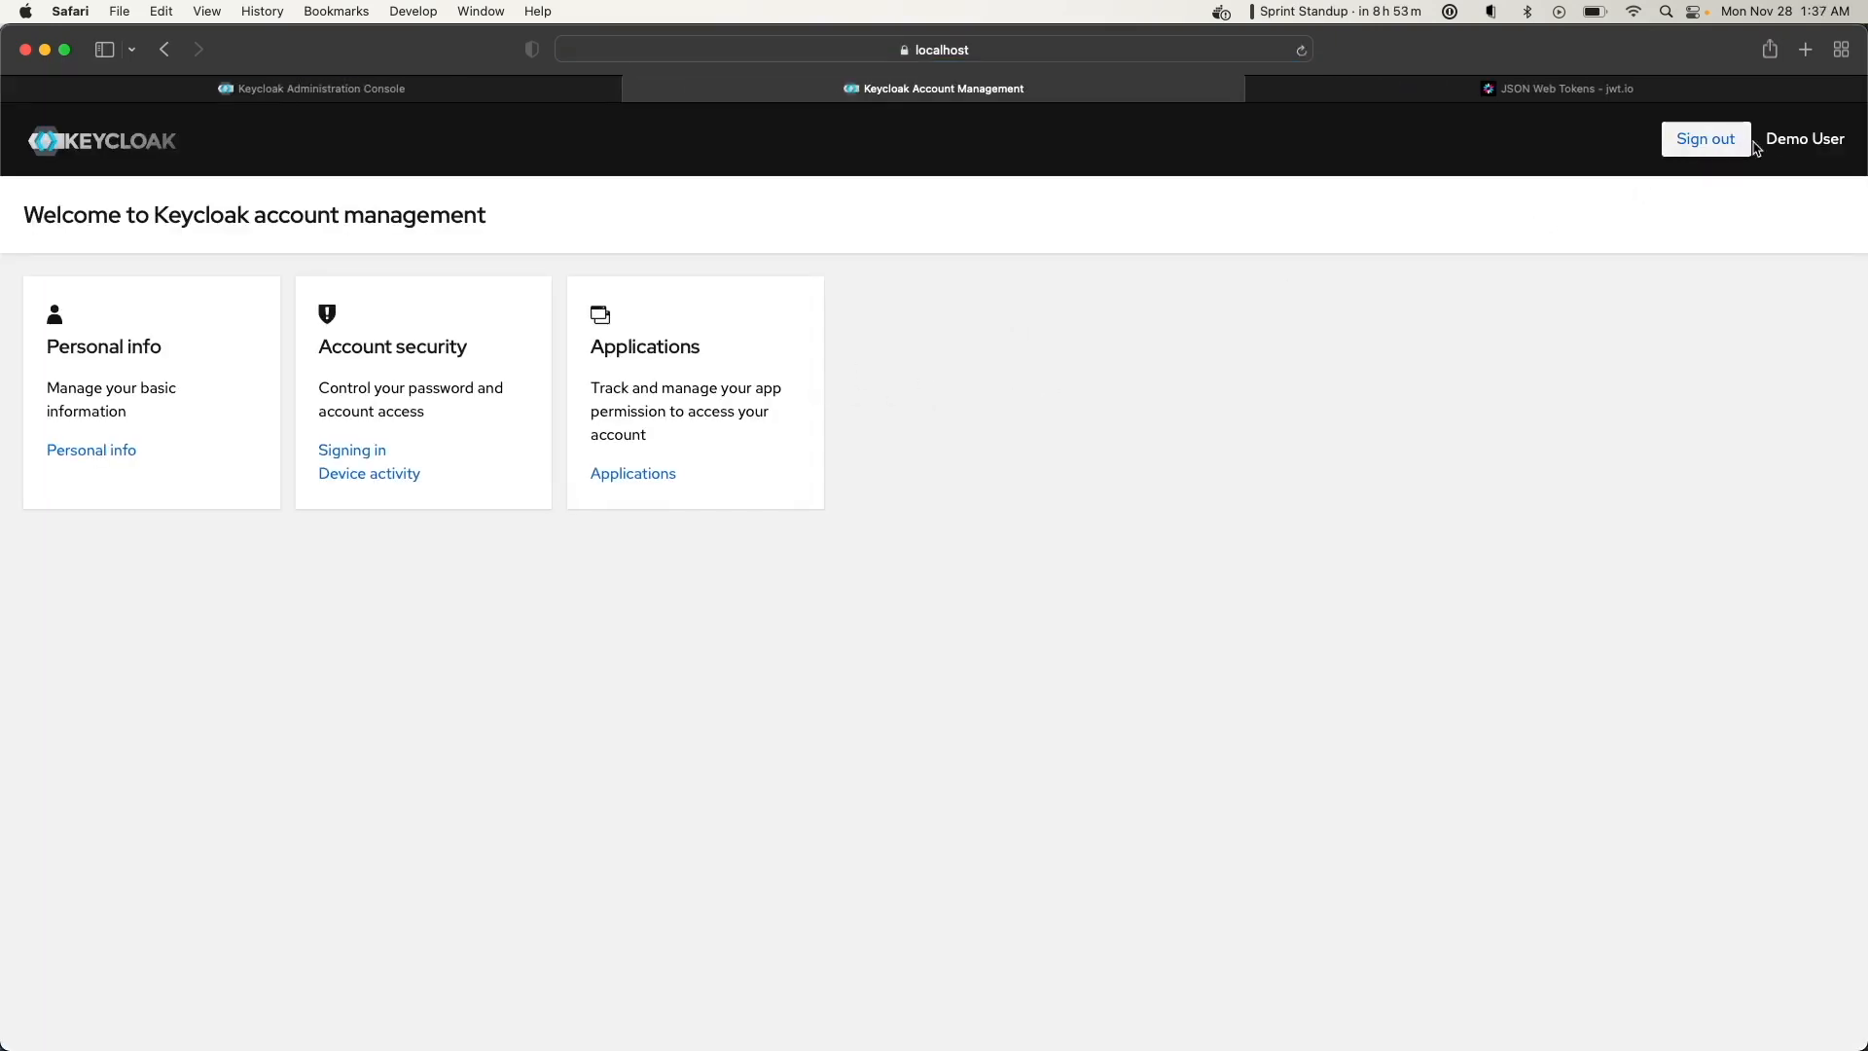
Open Personal info, show the Web Inspector, and reload the page to capture requests
click(124, 451)
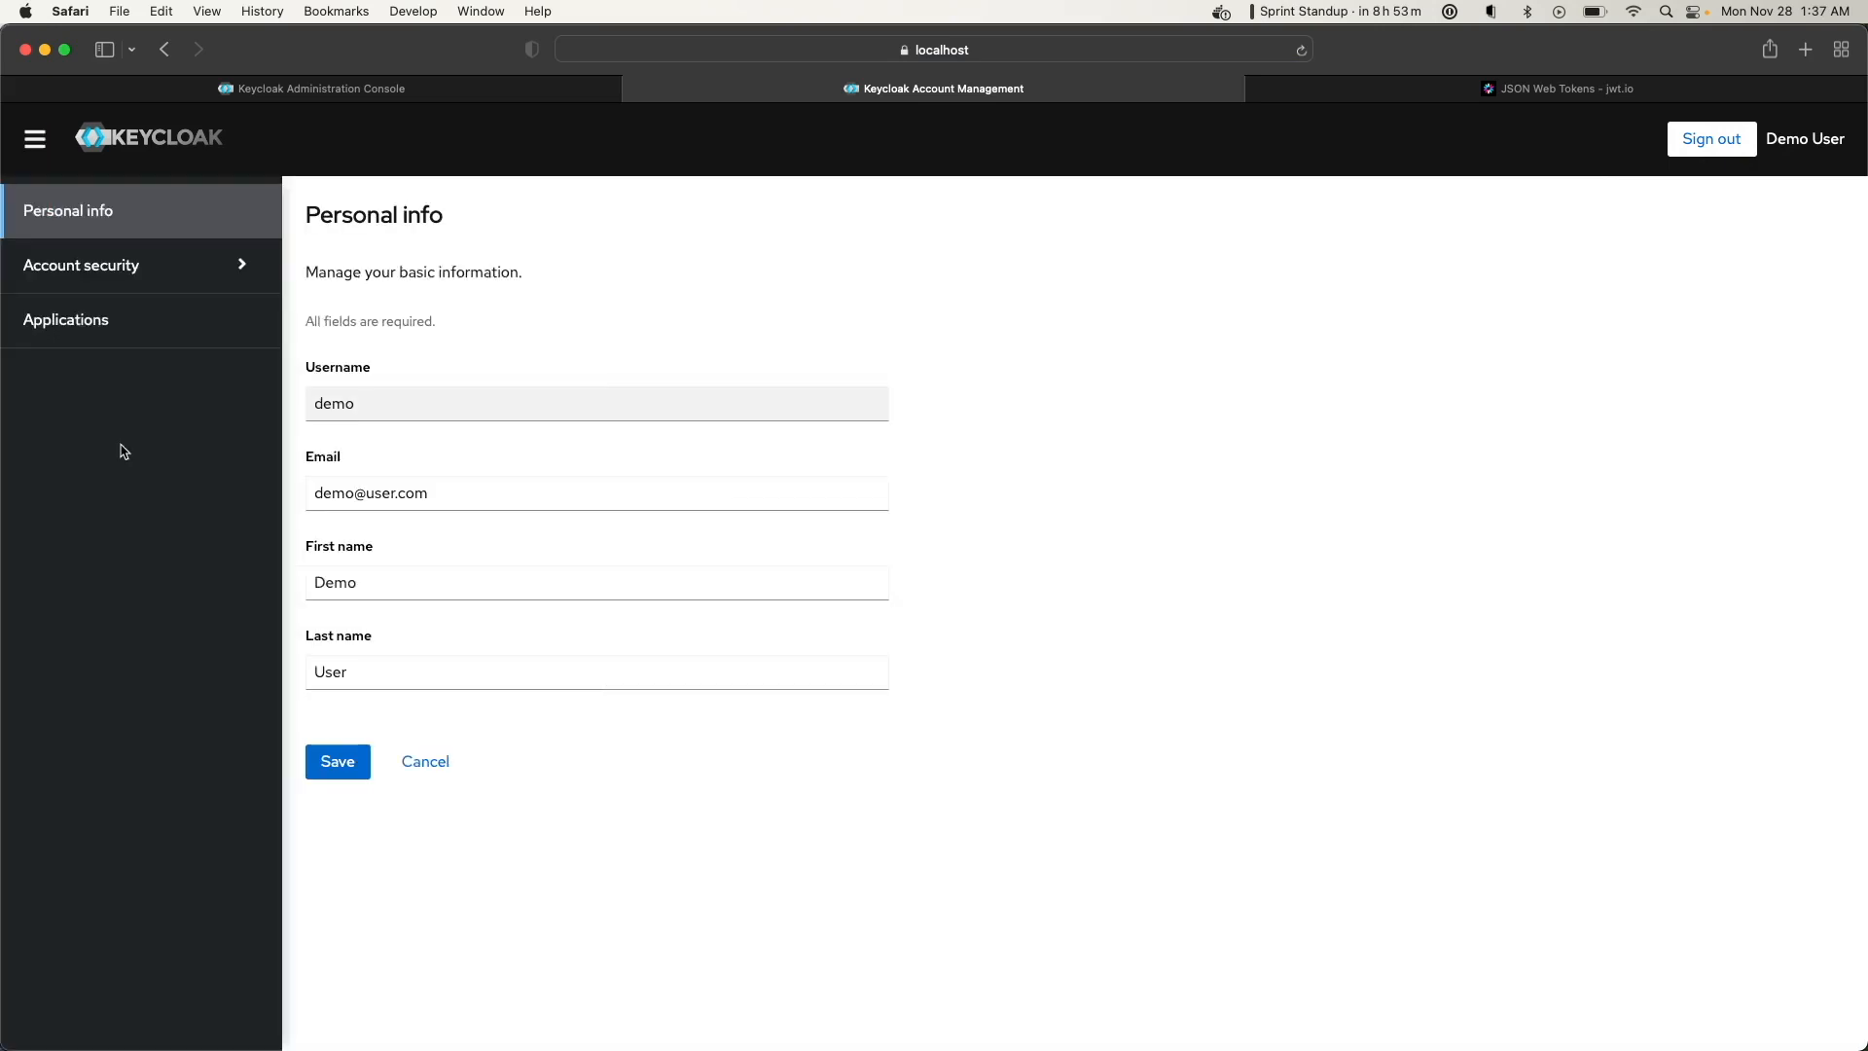
click(429, 19)
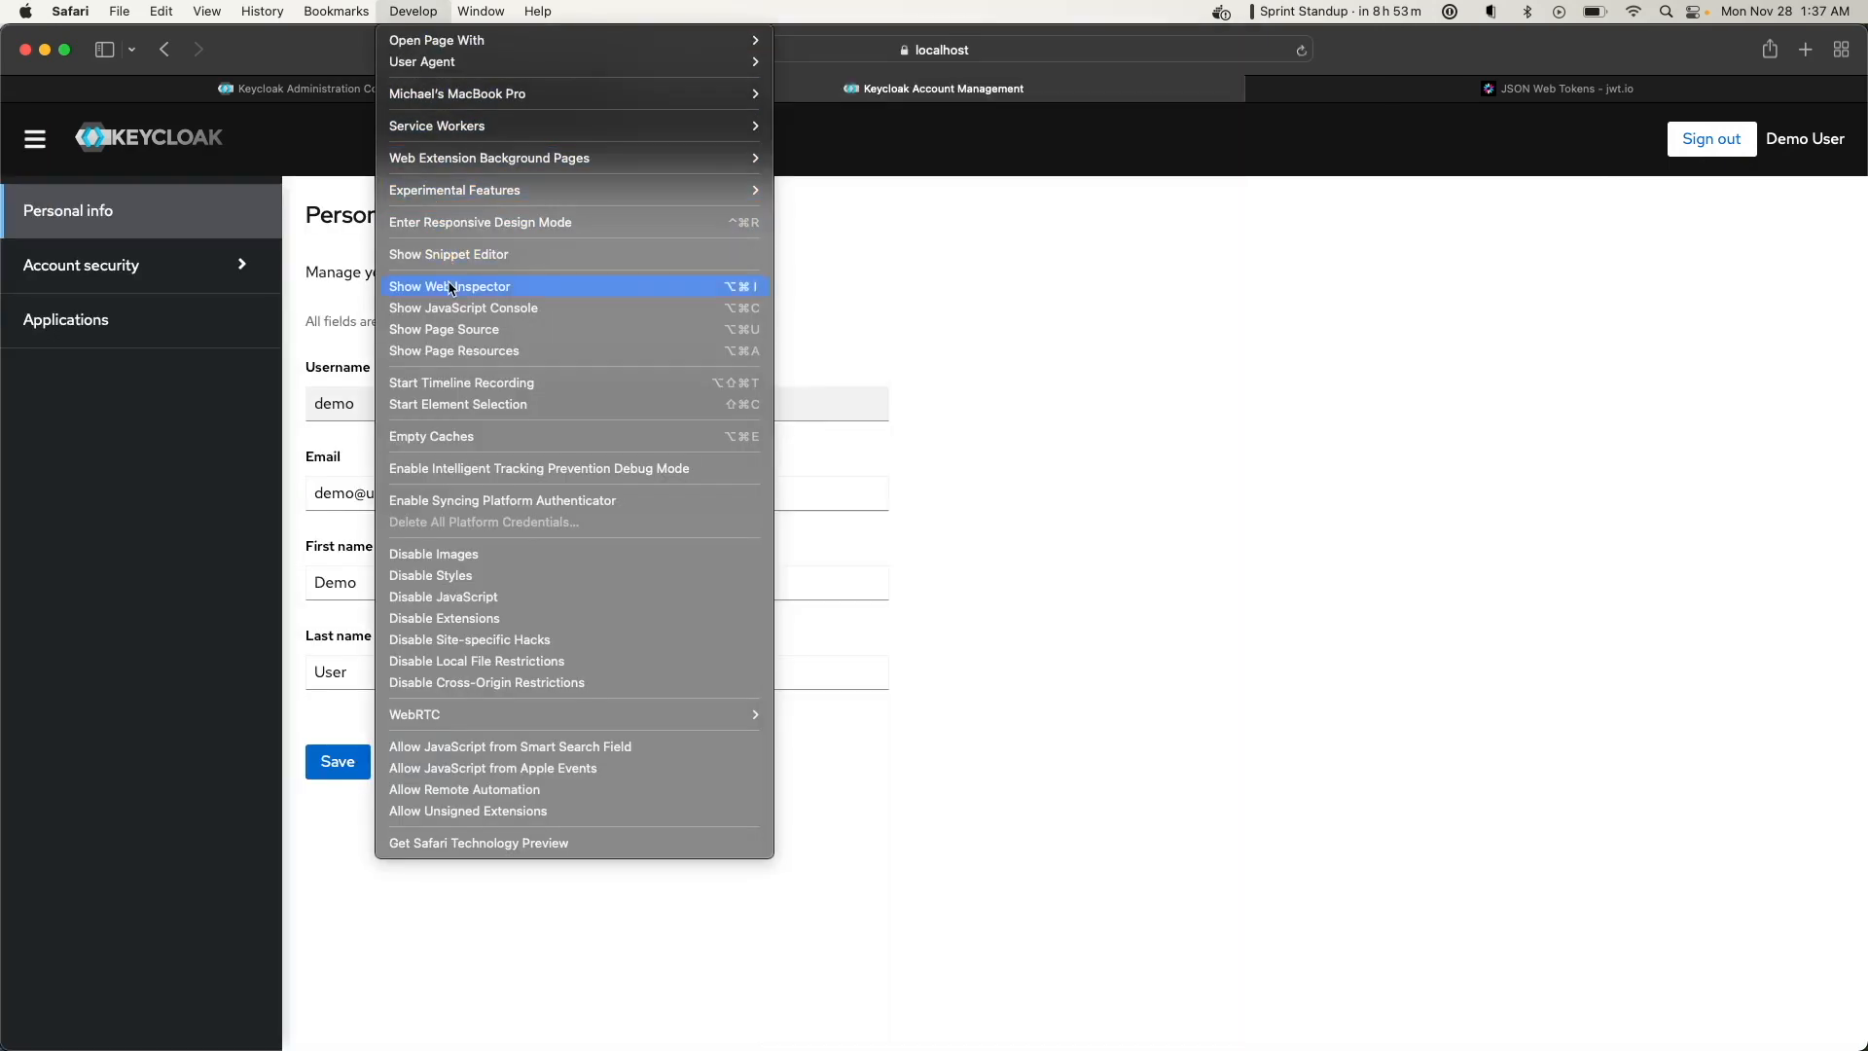
click(451, 288)
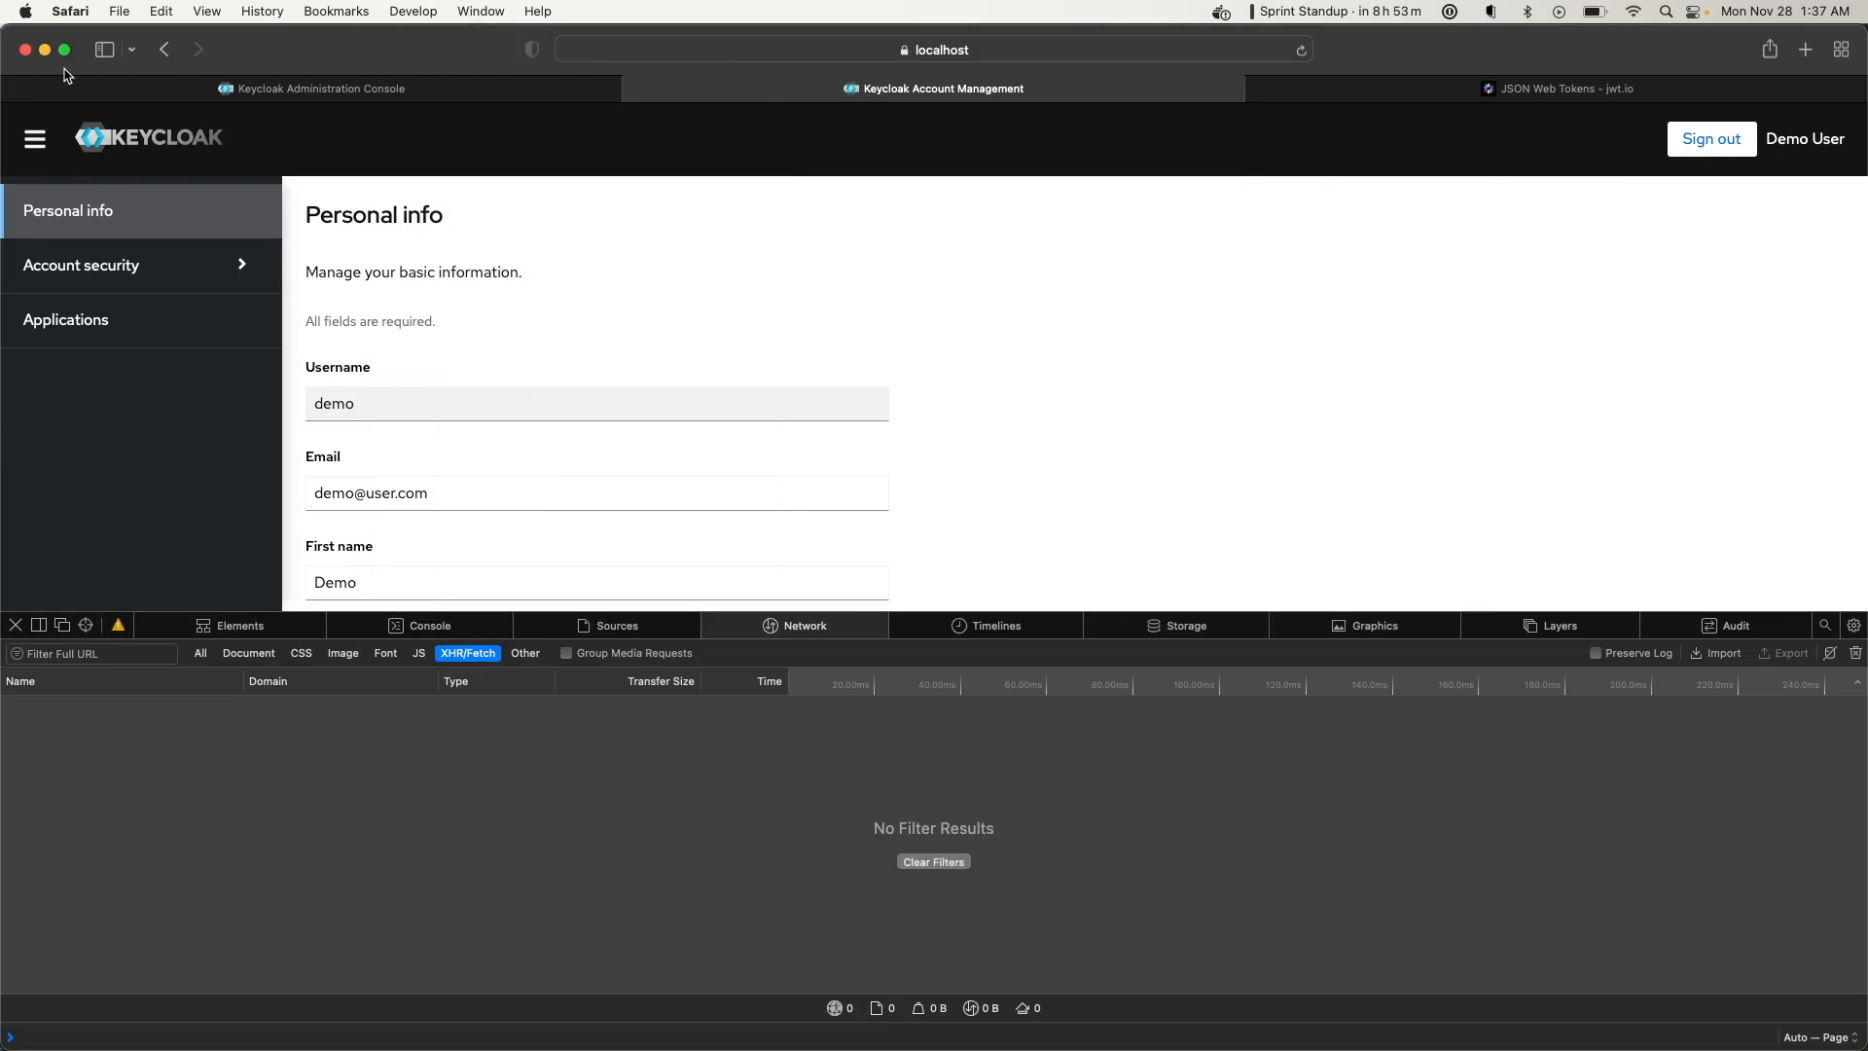
click(1071, 49)
key(Return)
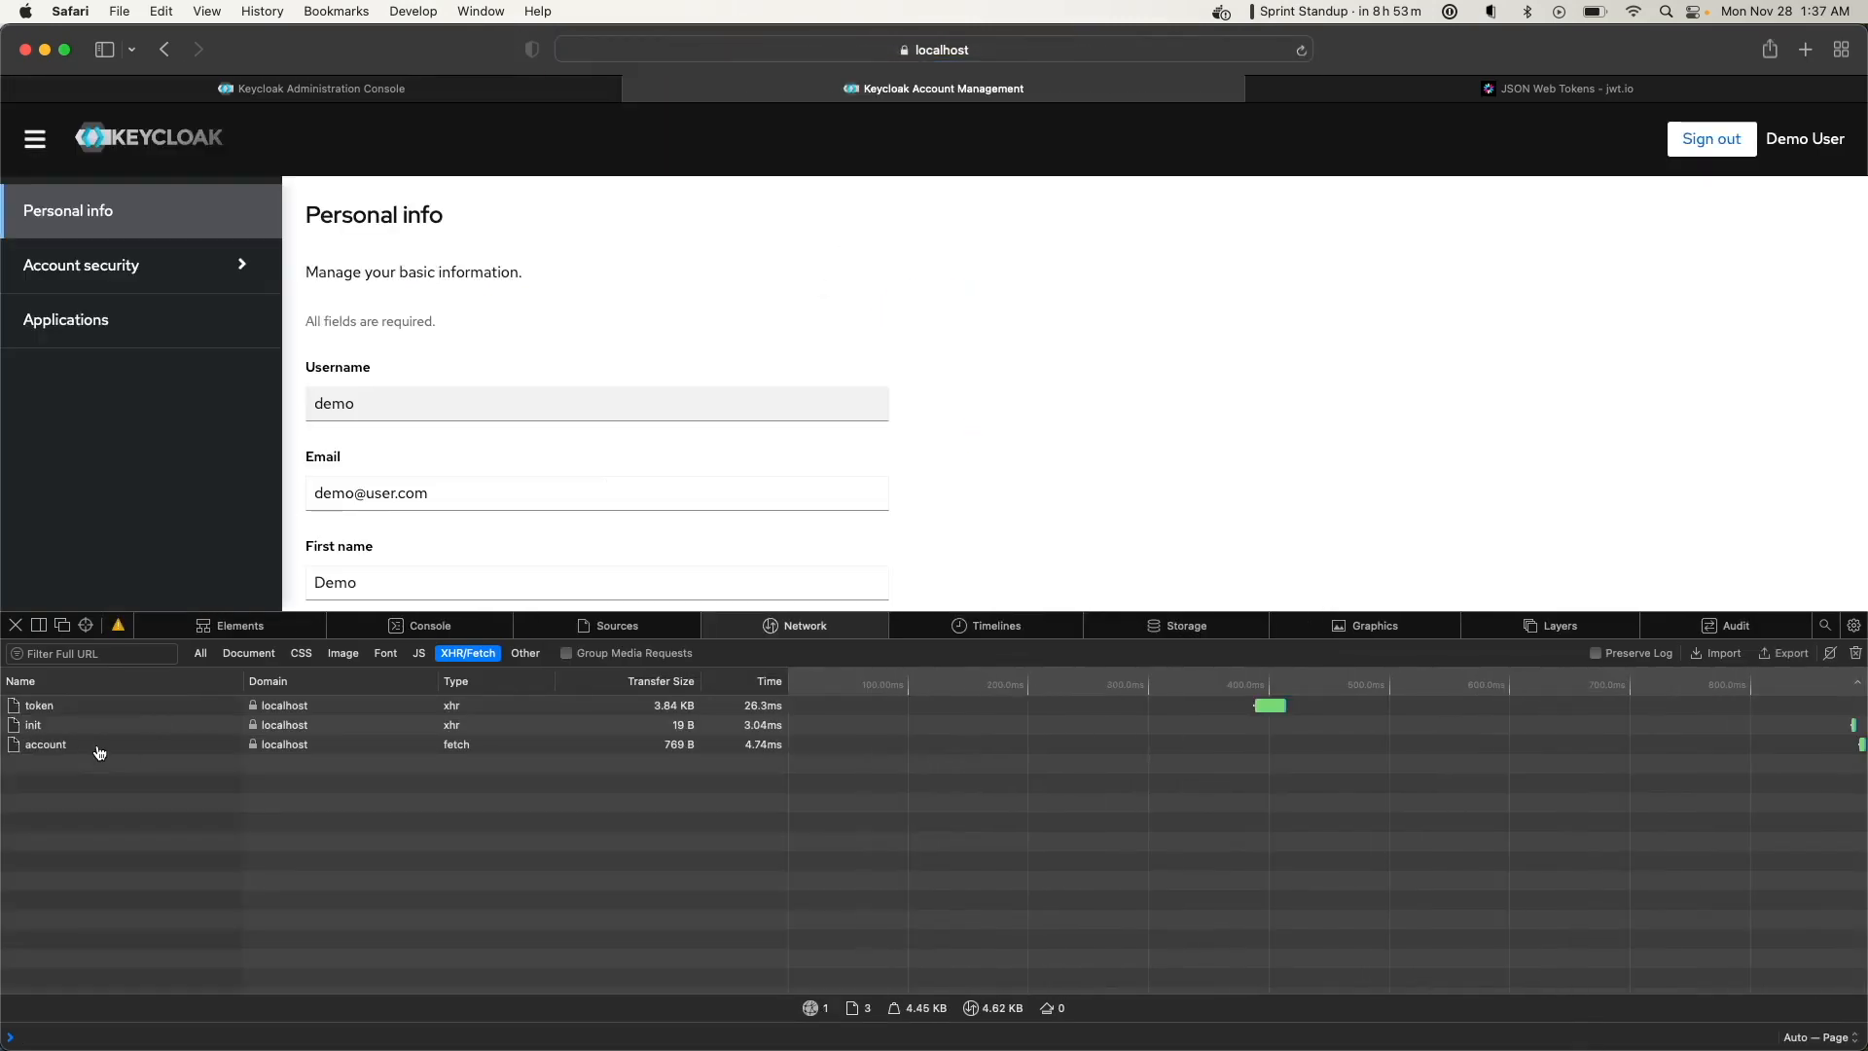
Select the Bearer token in the account request's Authorization header
click(99, 746)
scroll(498, 747, down, 5)
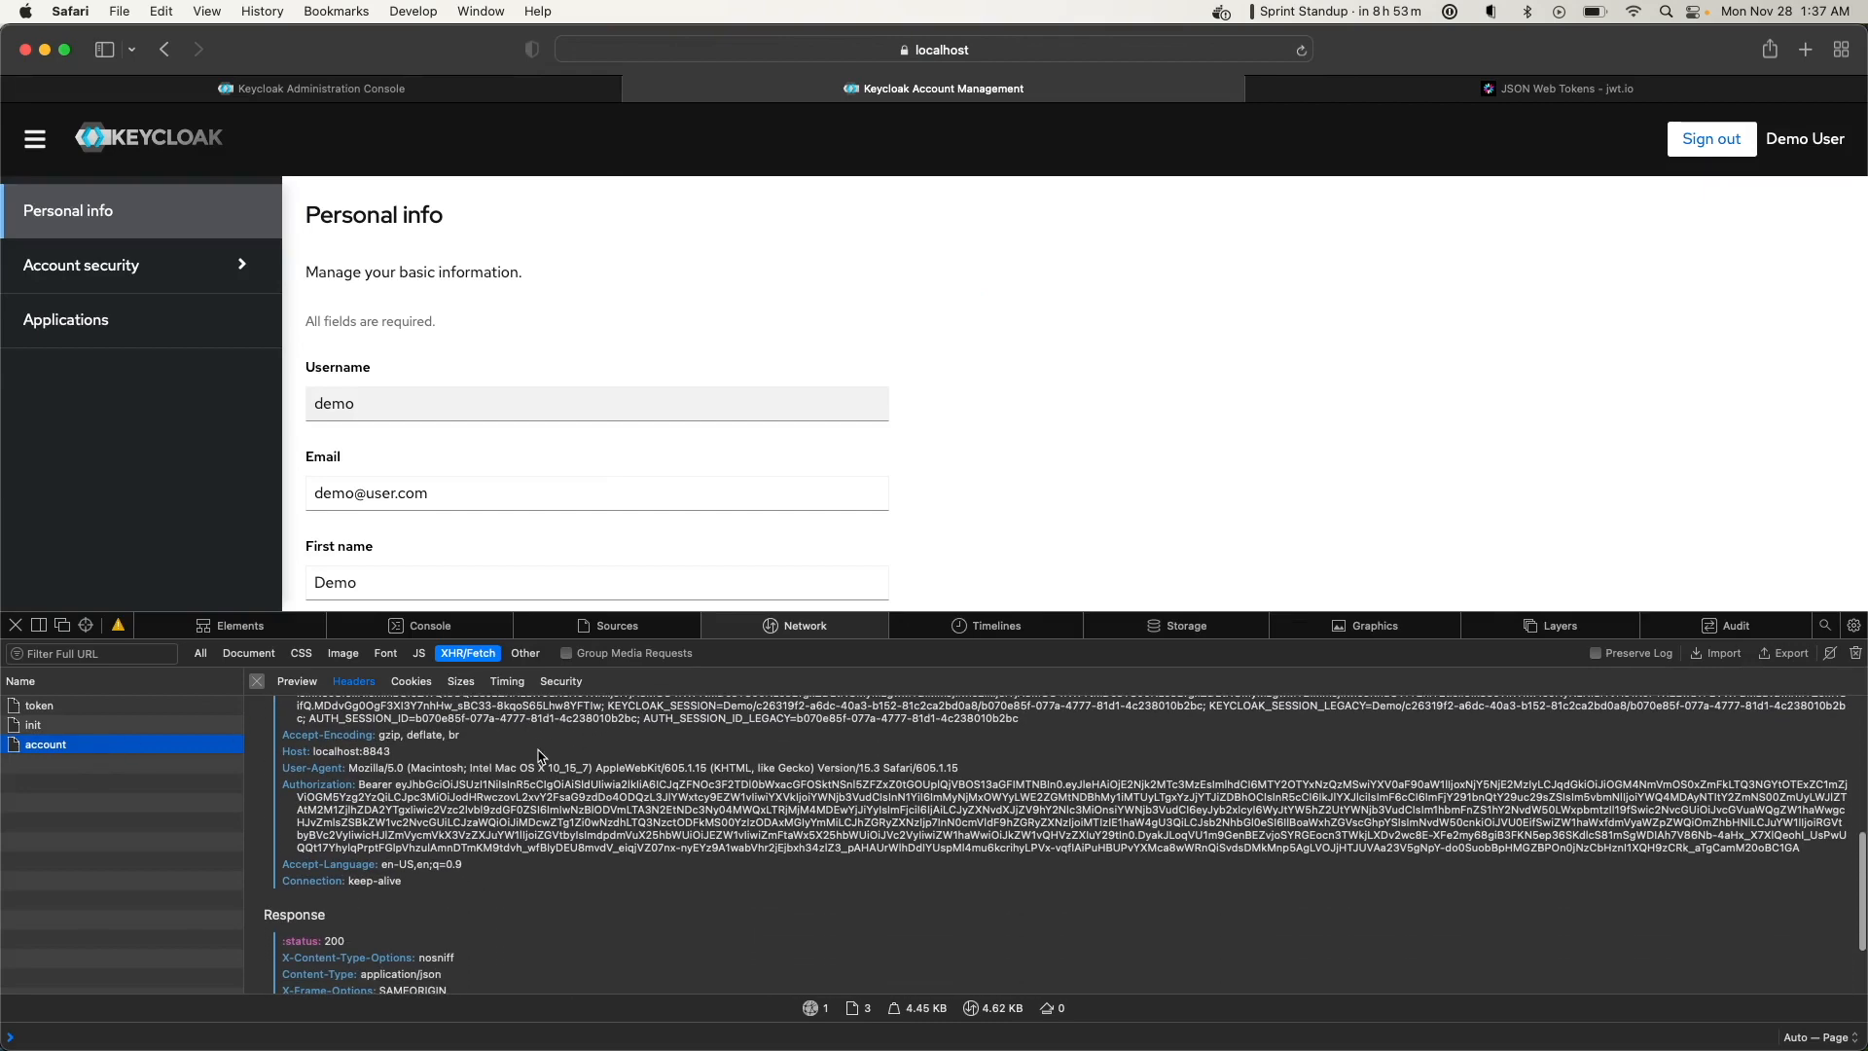
drag(1809, 849, 400, 786)
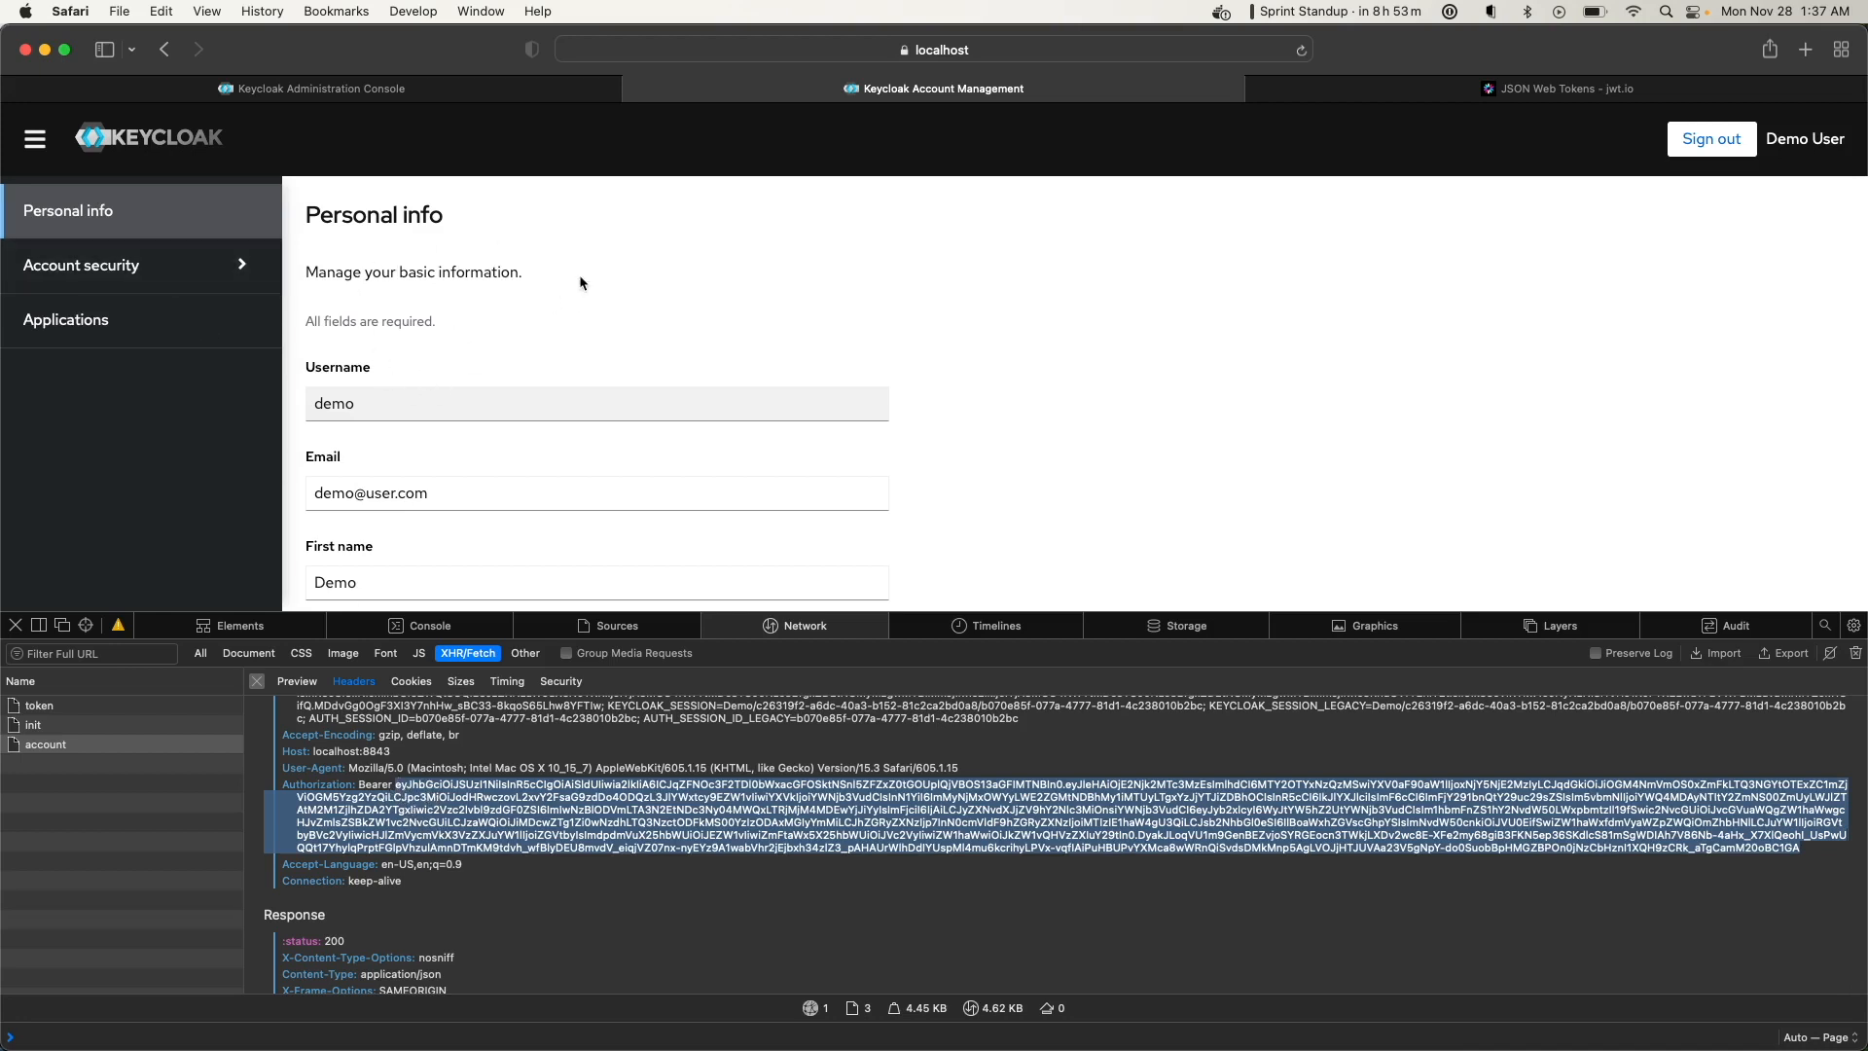
click(1375, 85)
Replace the token in jwt.io with the new one and inspect its street_address claim
click(642, 306)
key(cmd+a)
key(cmd+v)
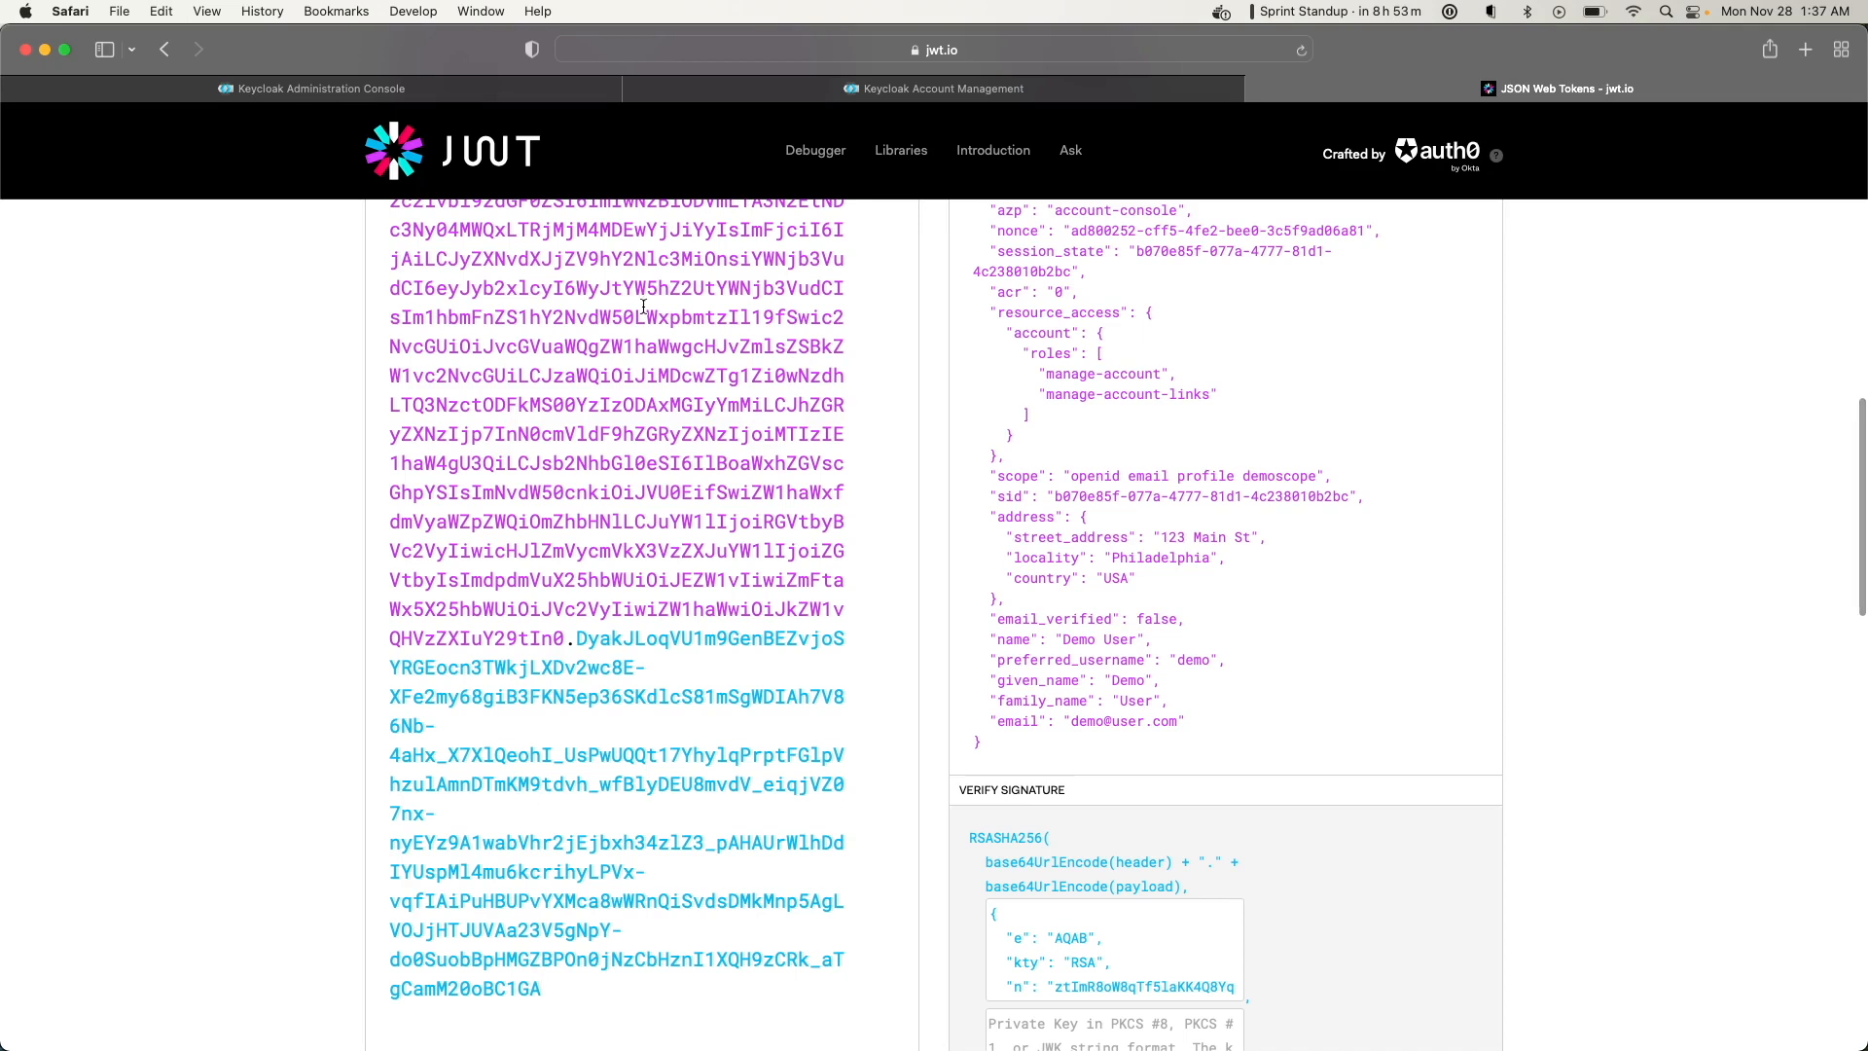
double_click(1050, 532)
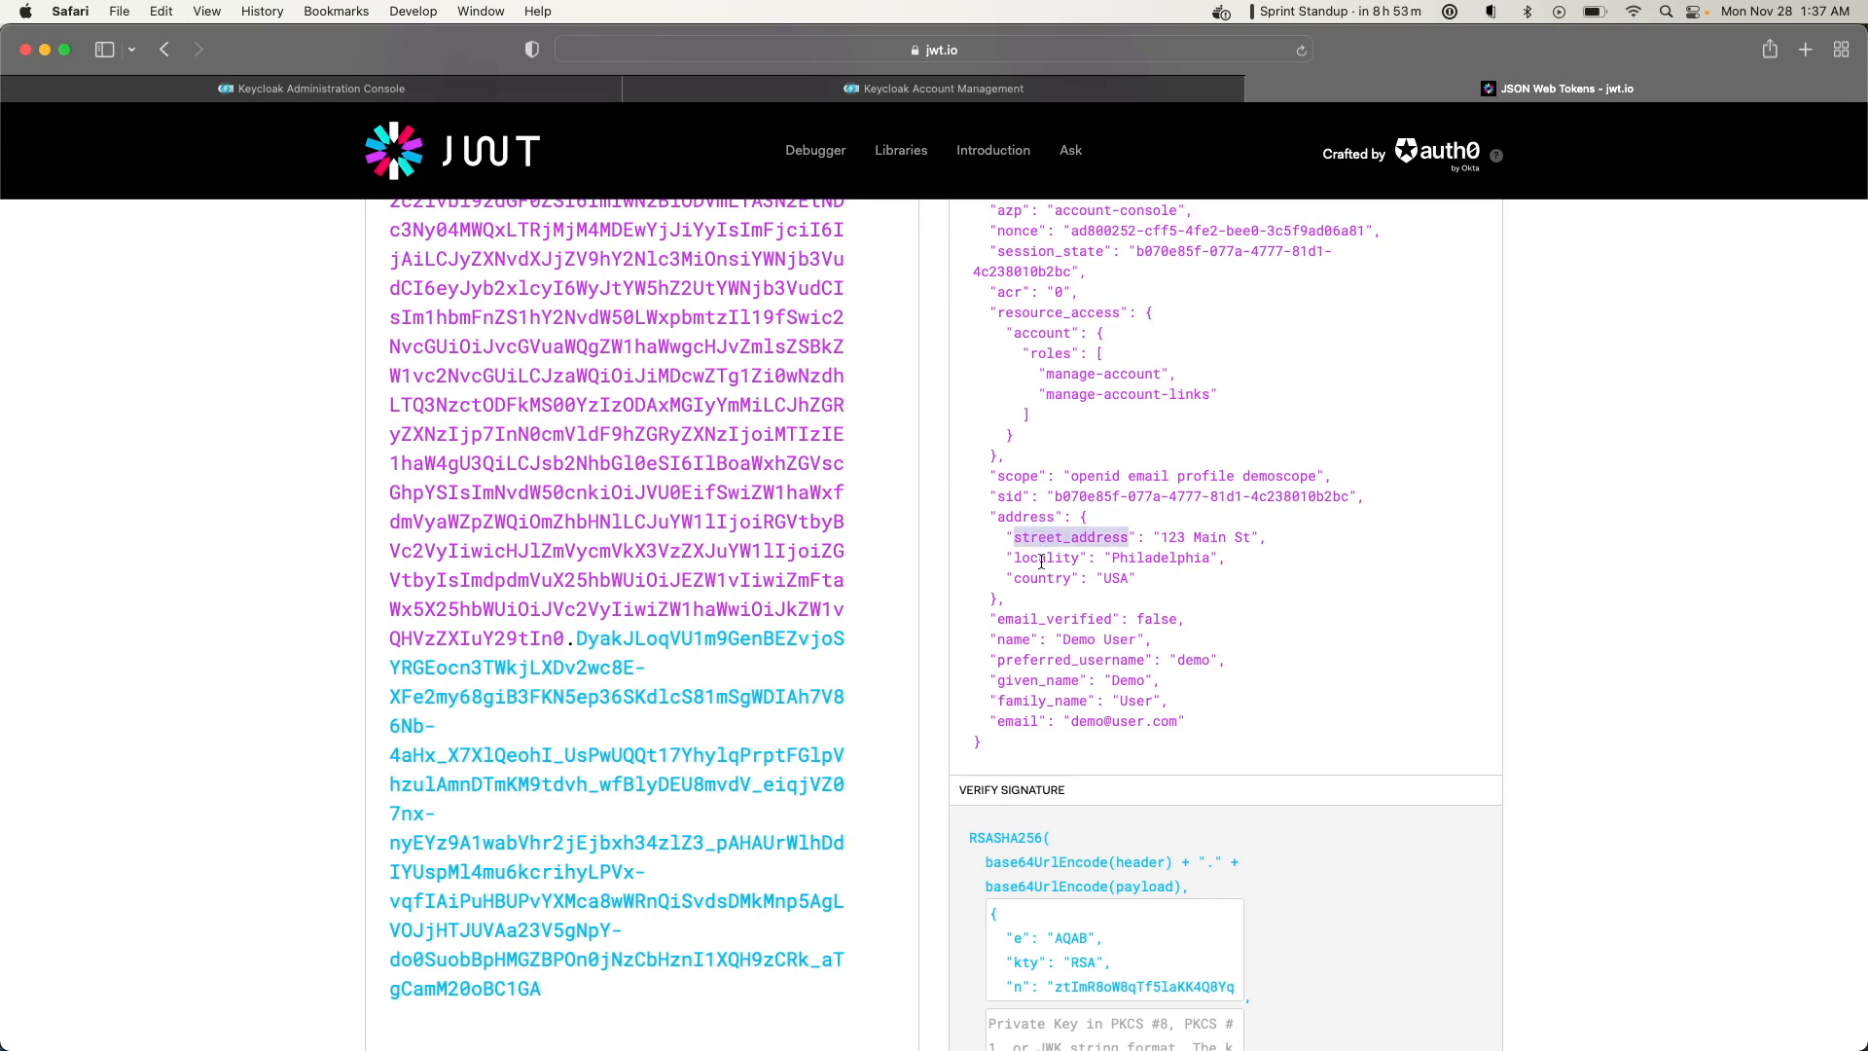
click(333, 89)
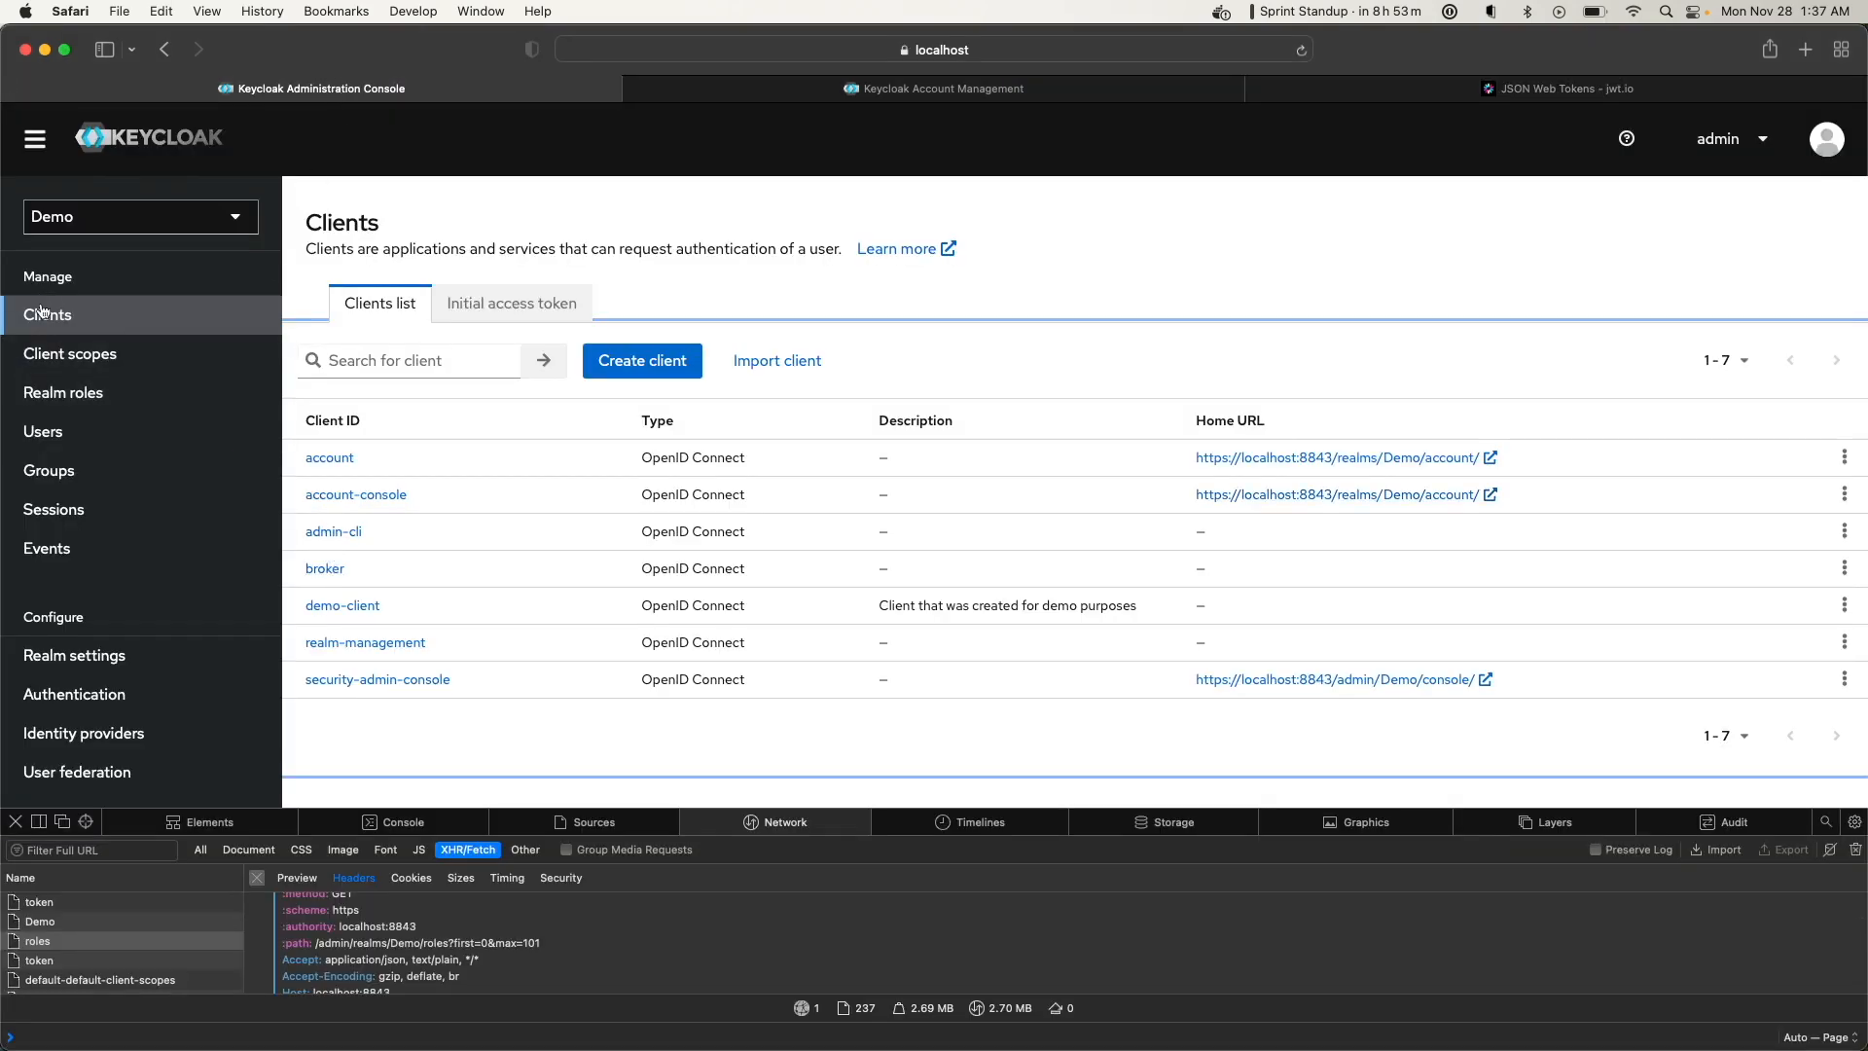
Review demoscope's address mapper settings, then open the Demo realm's Users list
click(88, 367)
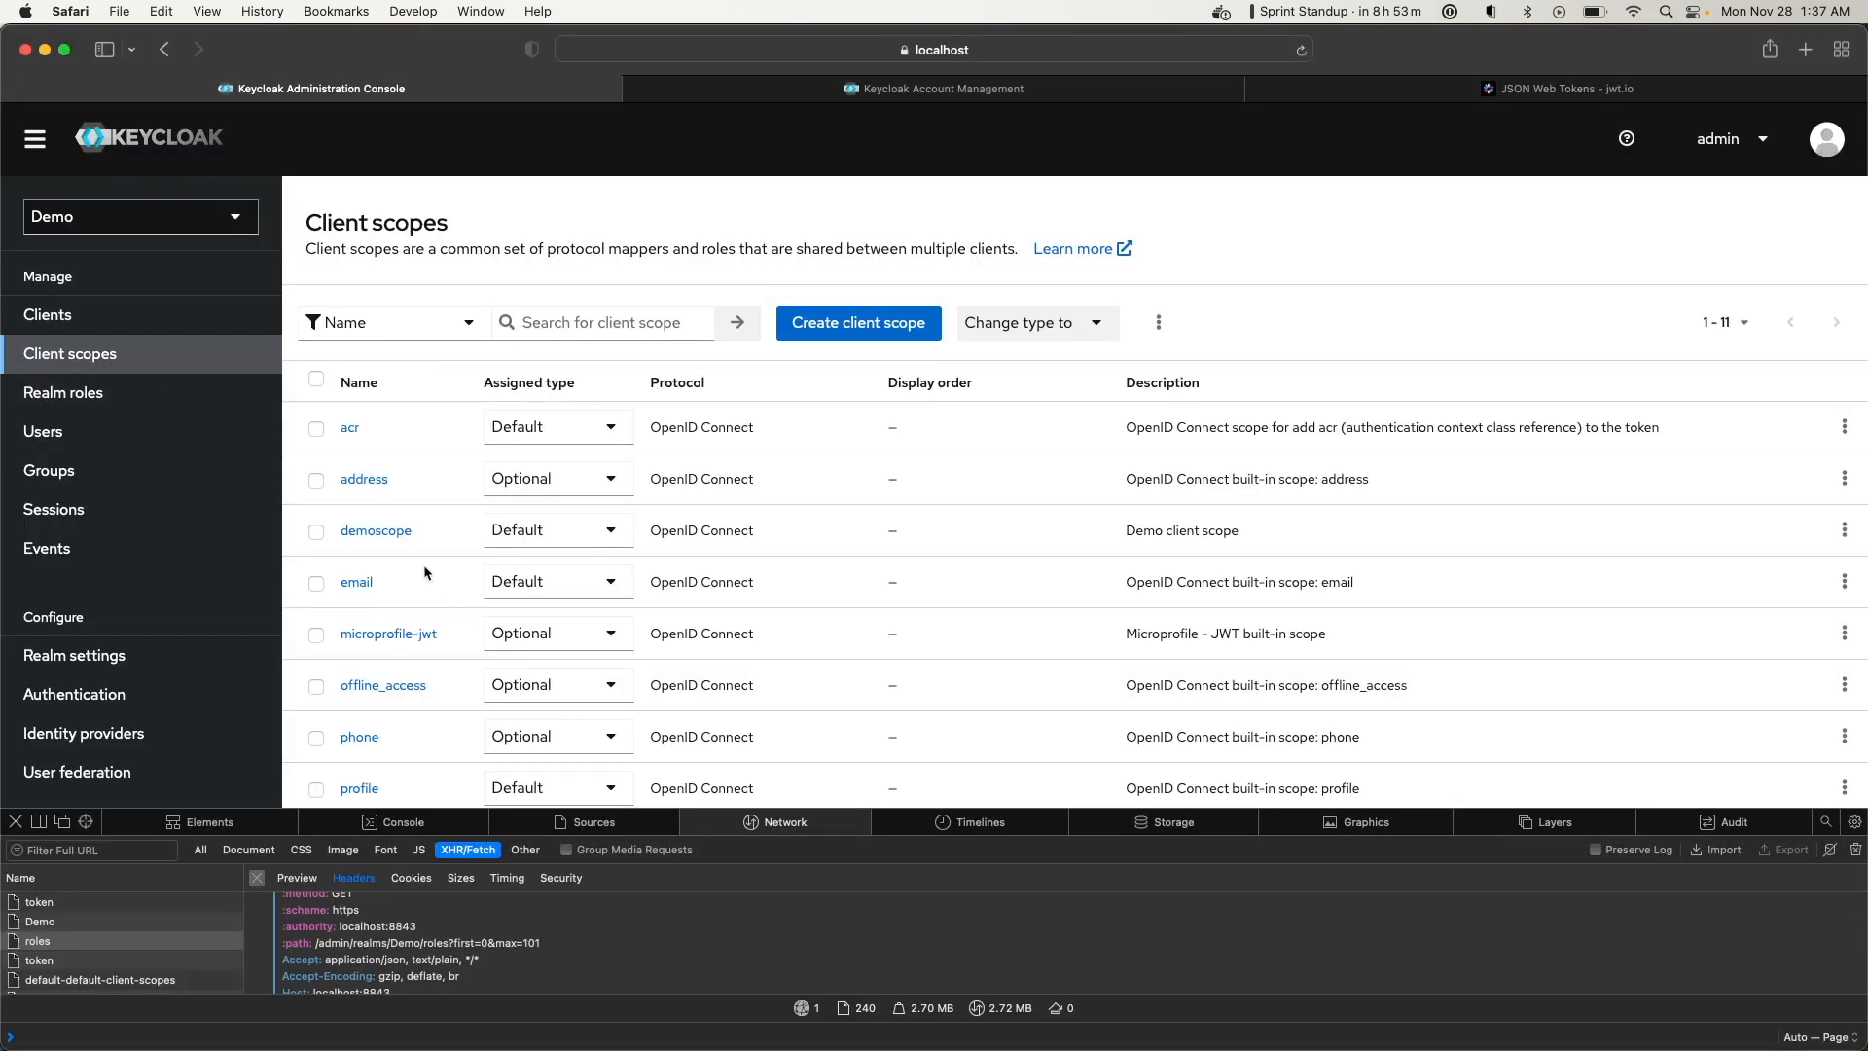
click(390, 541)
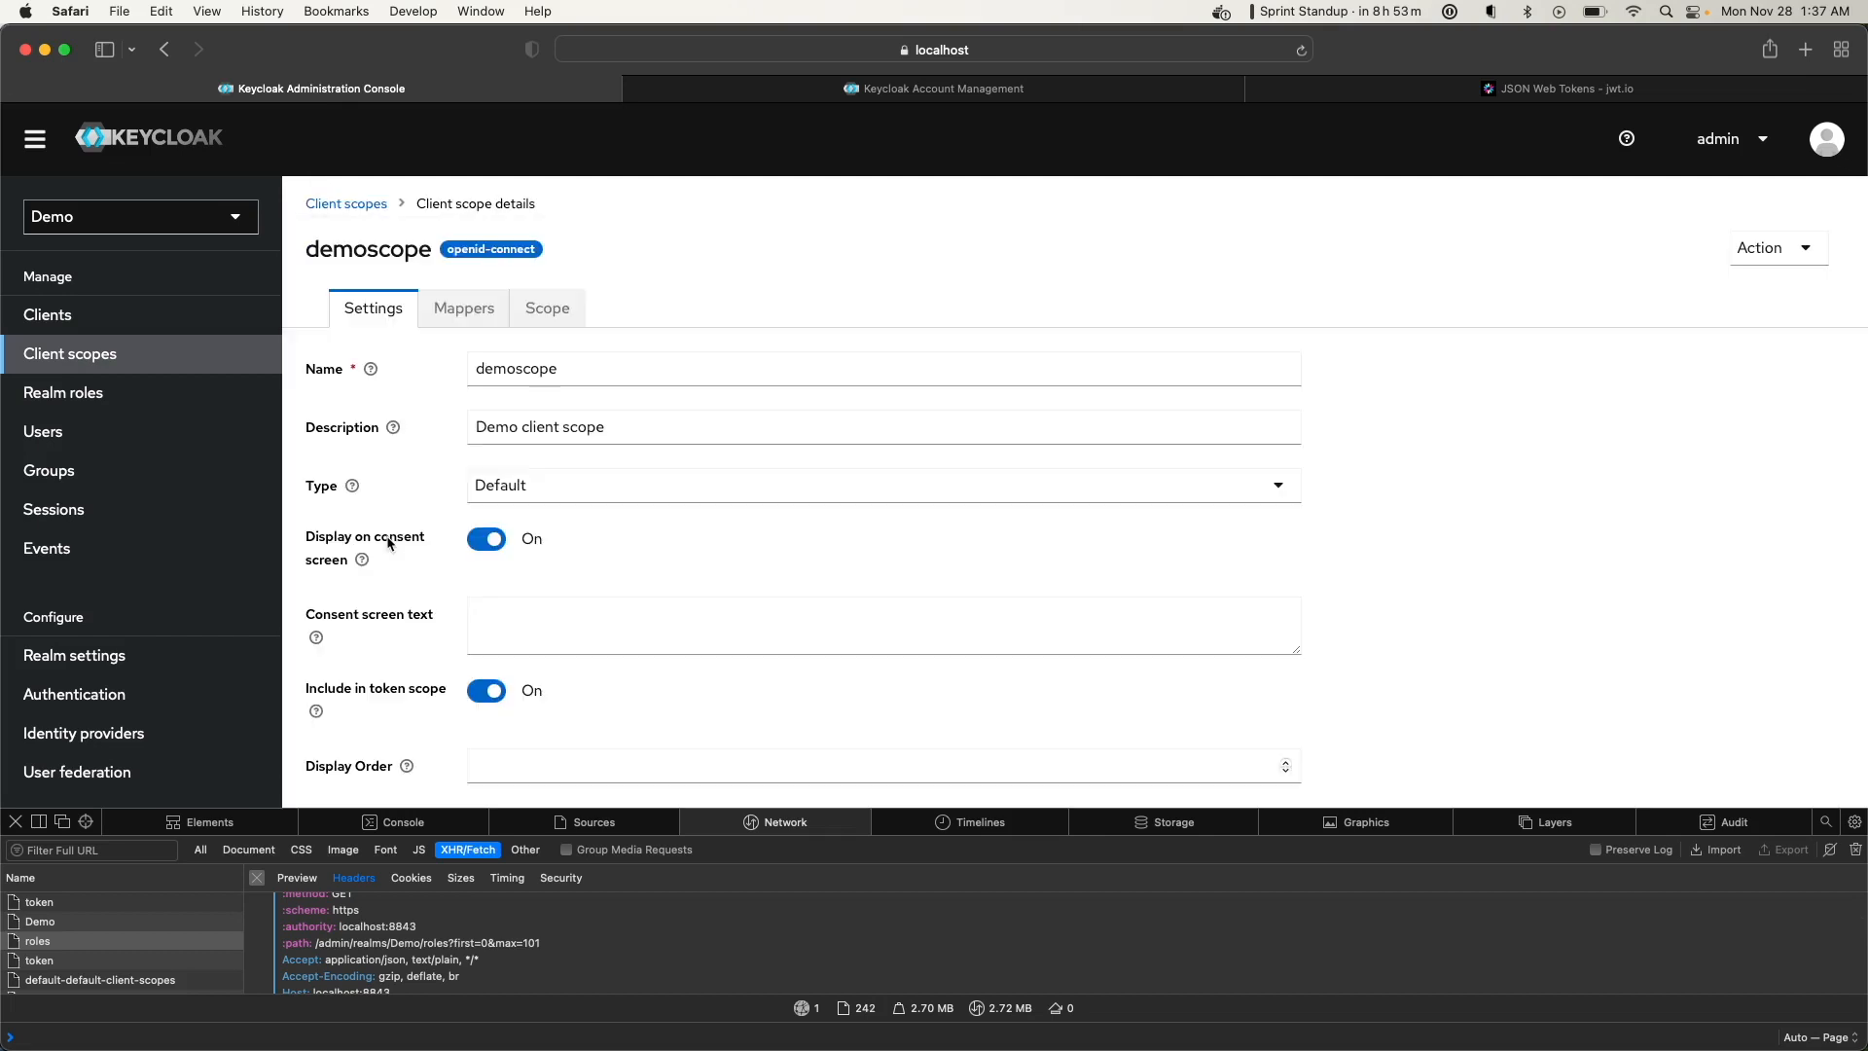
click(465, 310)
click(329, 463)
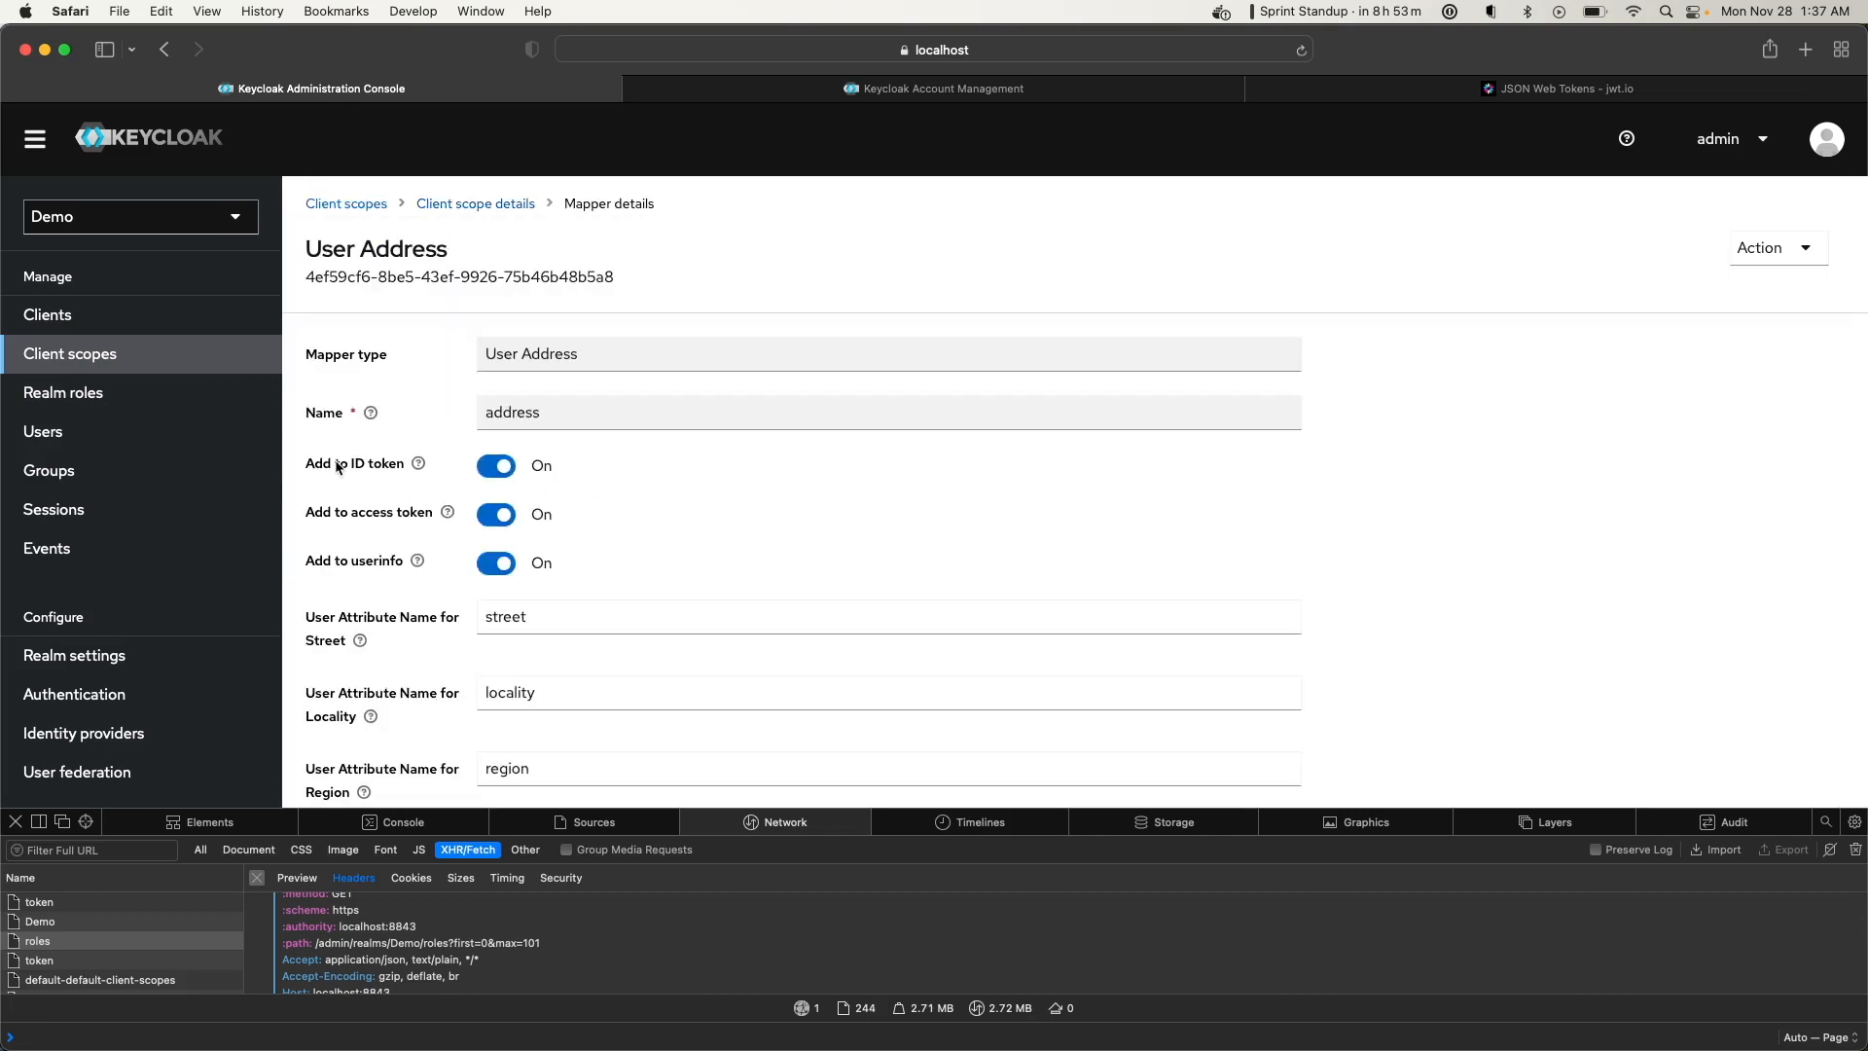
scroll(428, 491, down, 3)
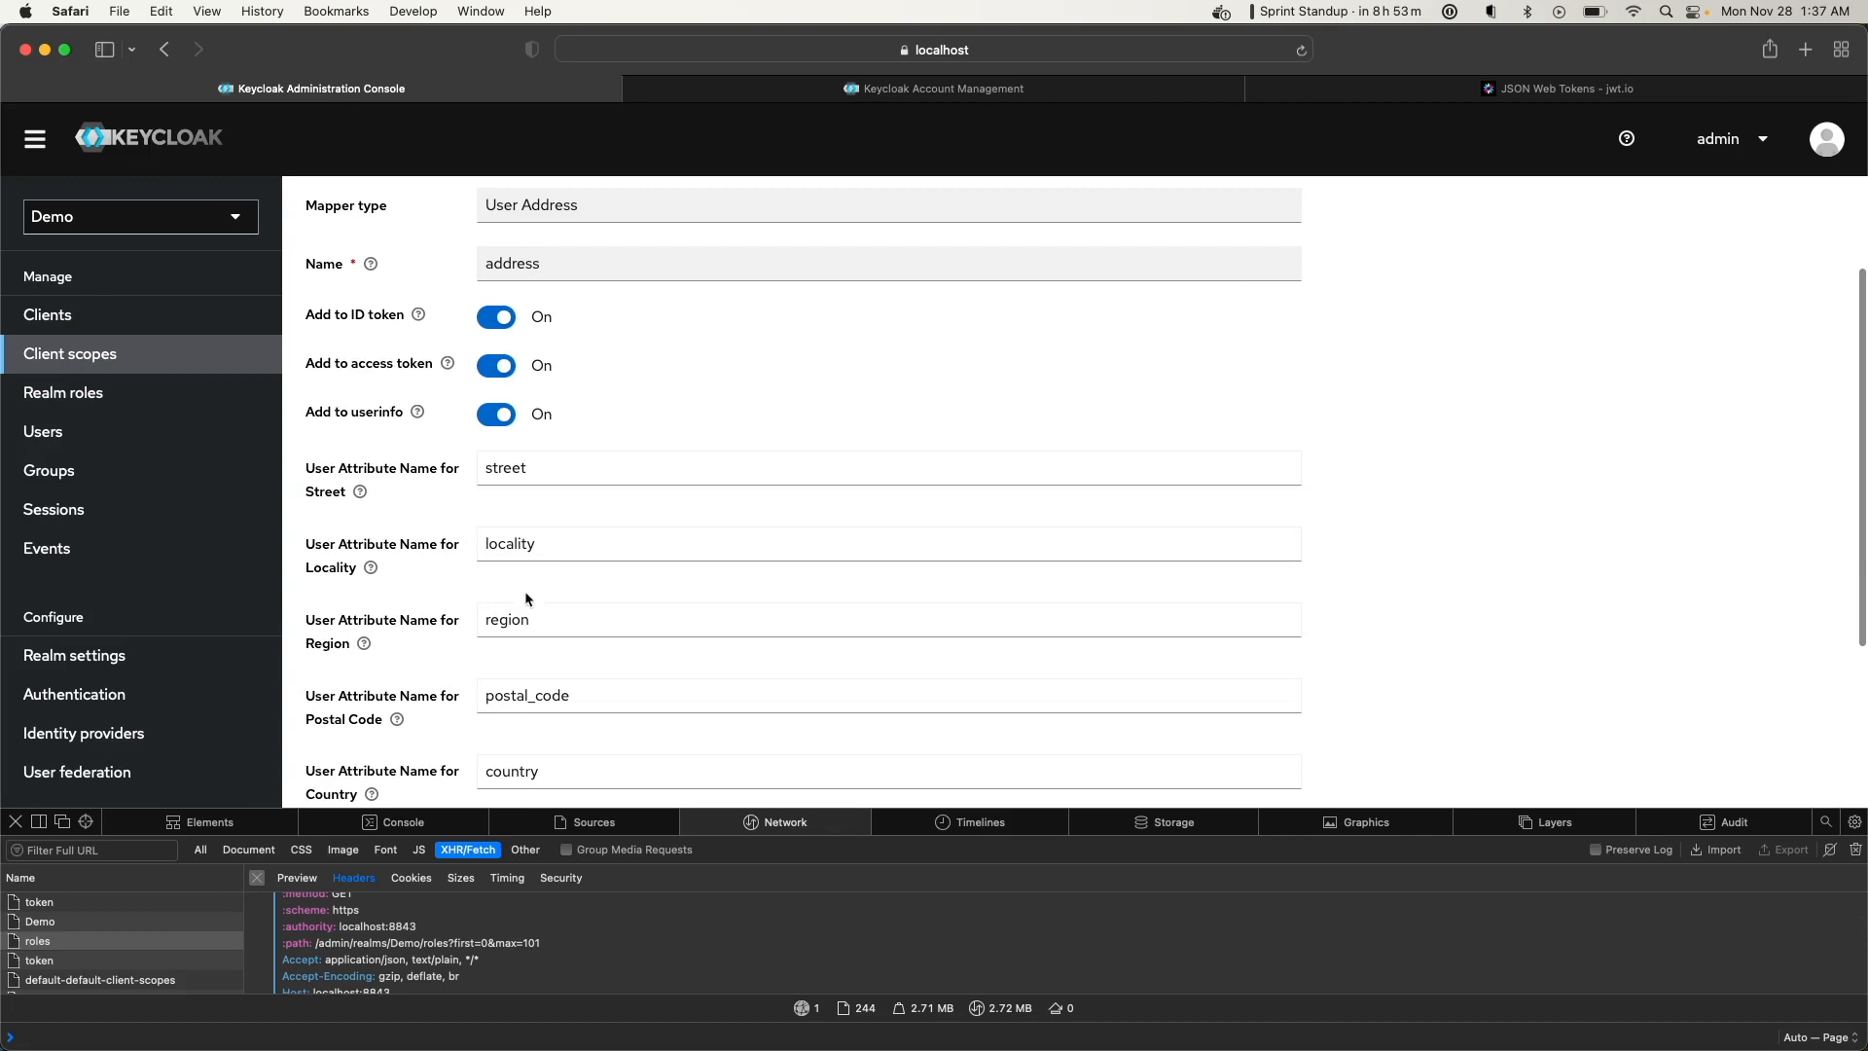
scroll(509, 530, down, 1)
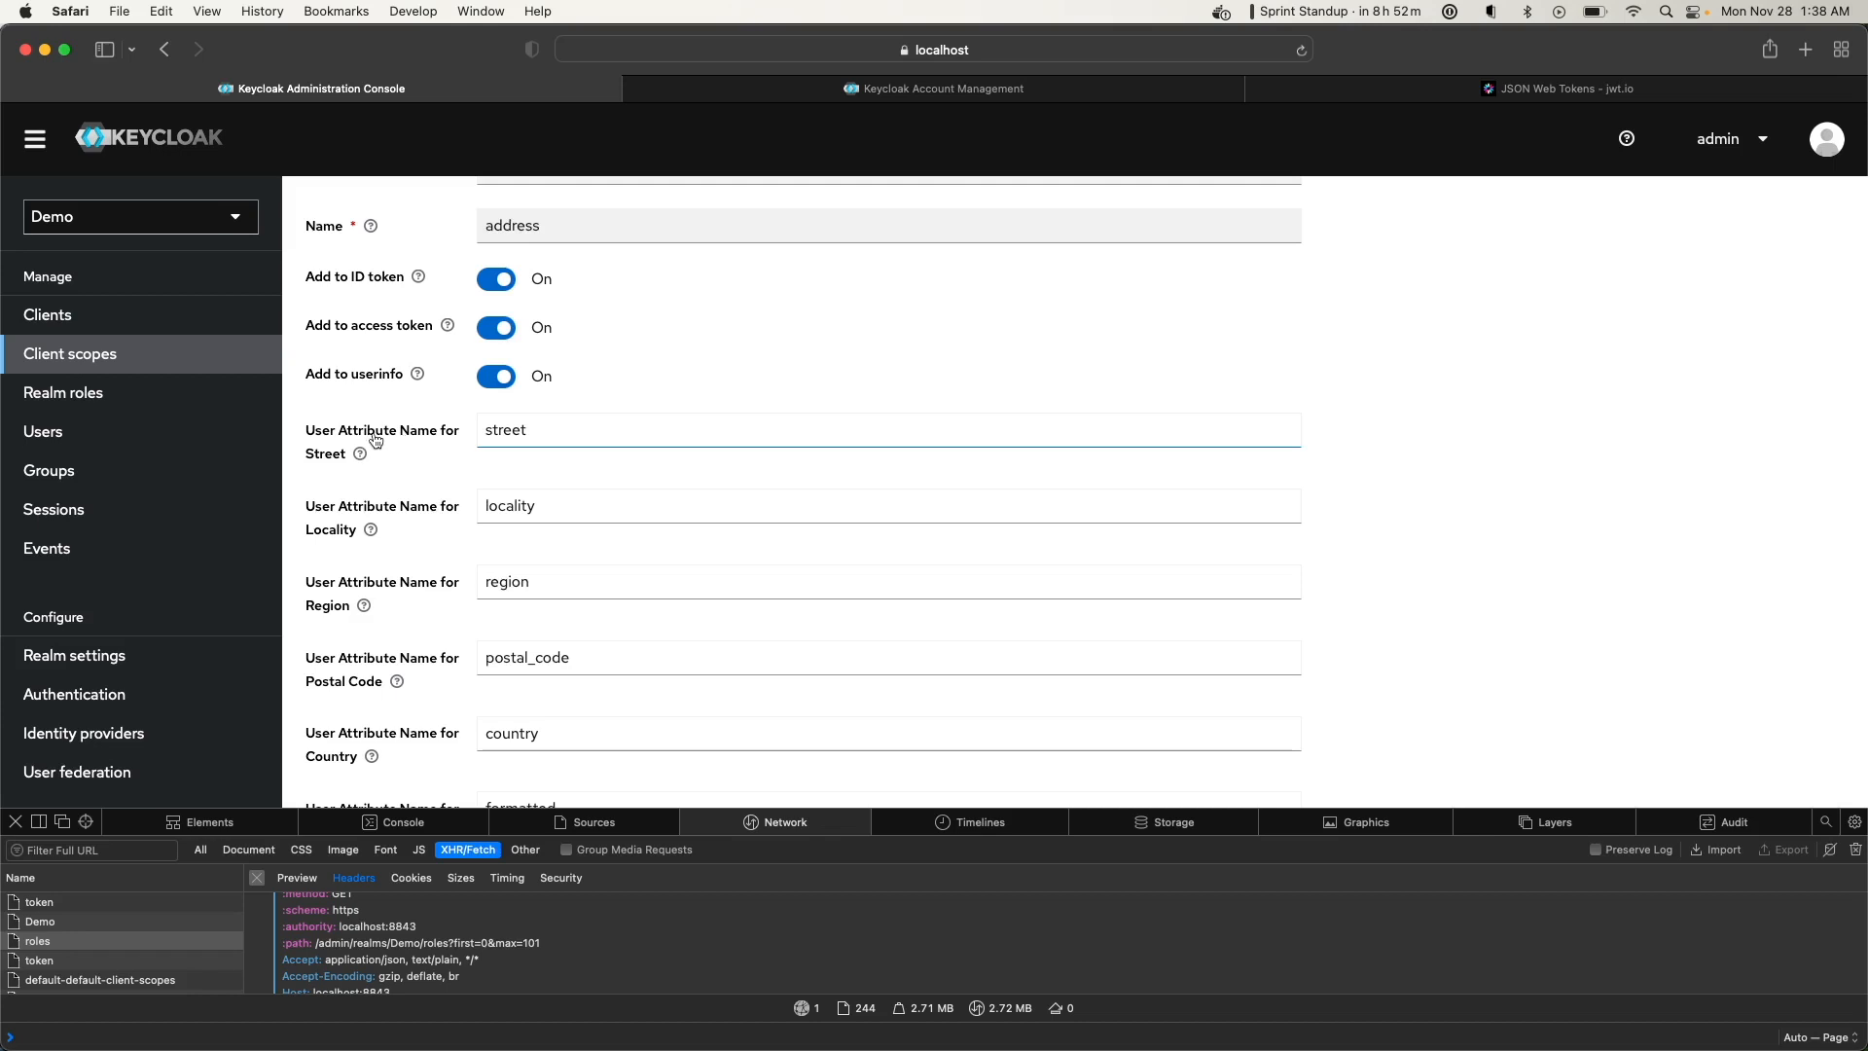
click(71, 440)
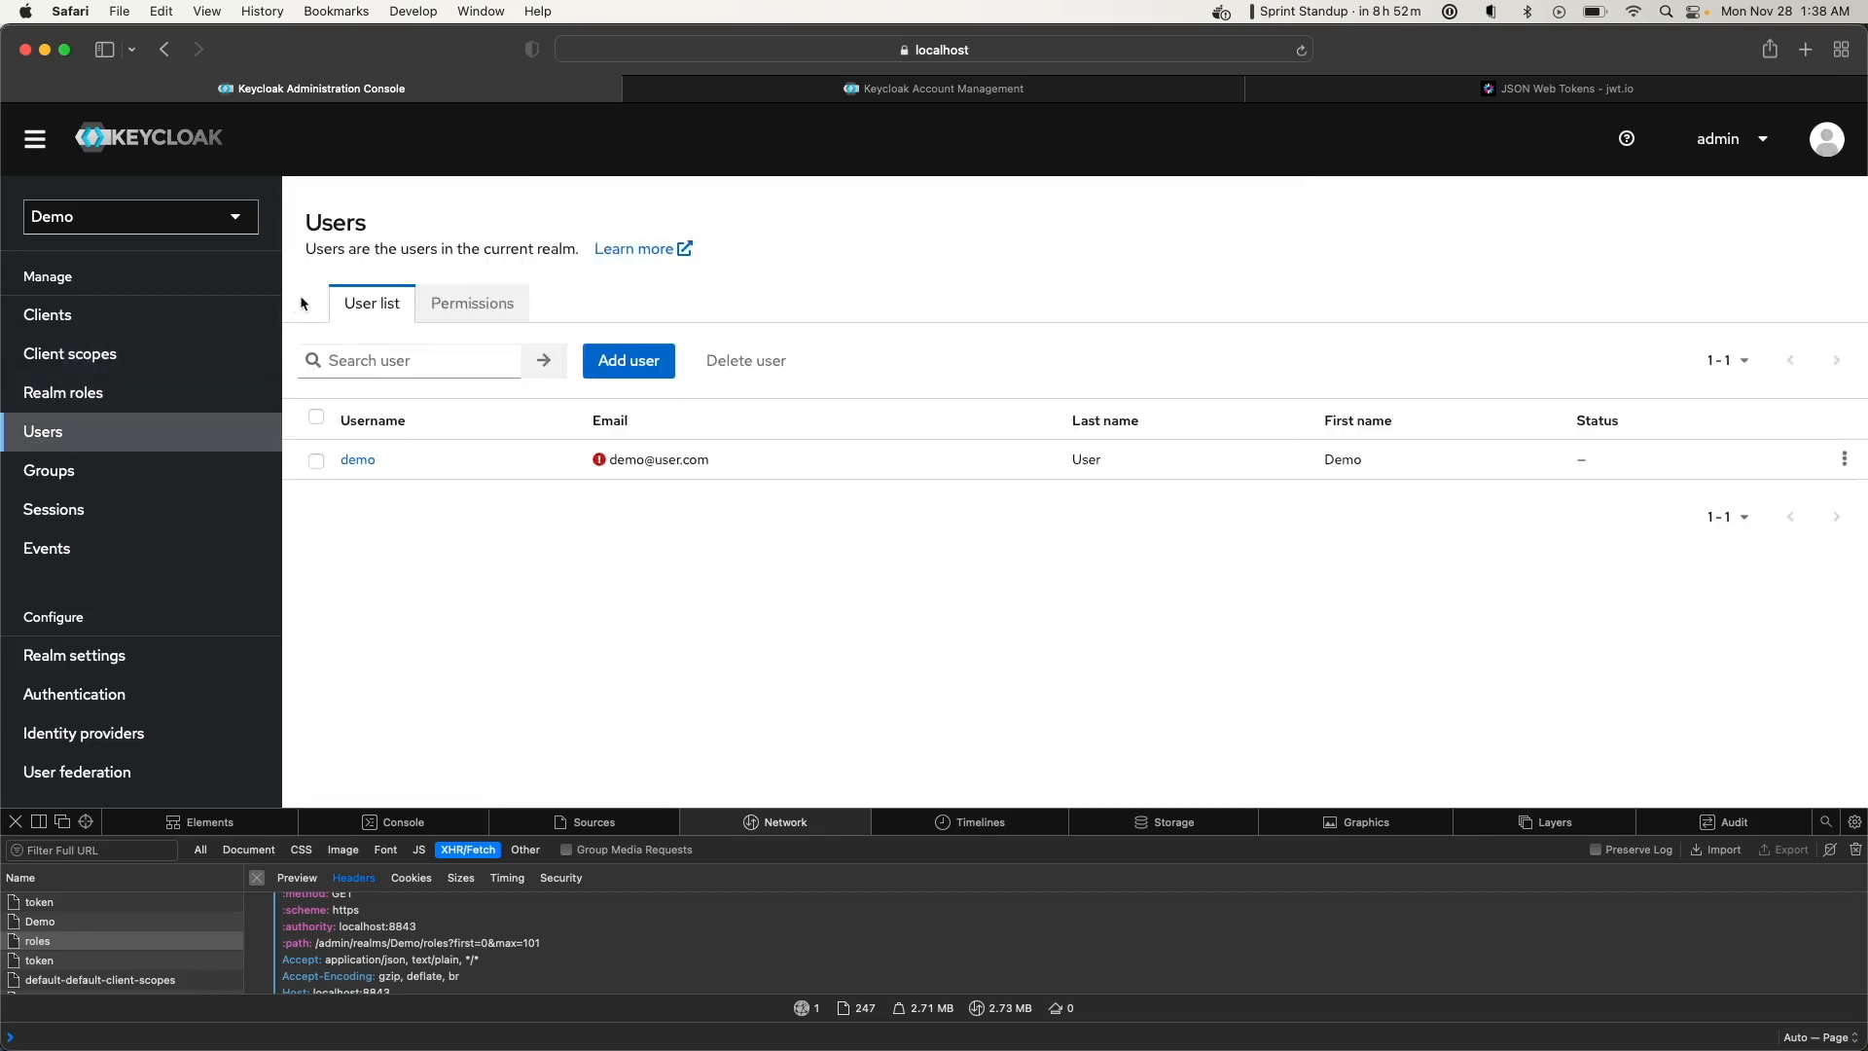
Compare user demo's address attributes with the account page and decoded token
click(343, 461)
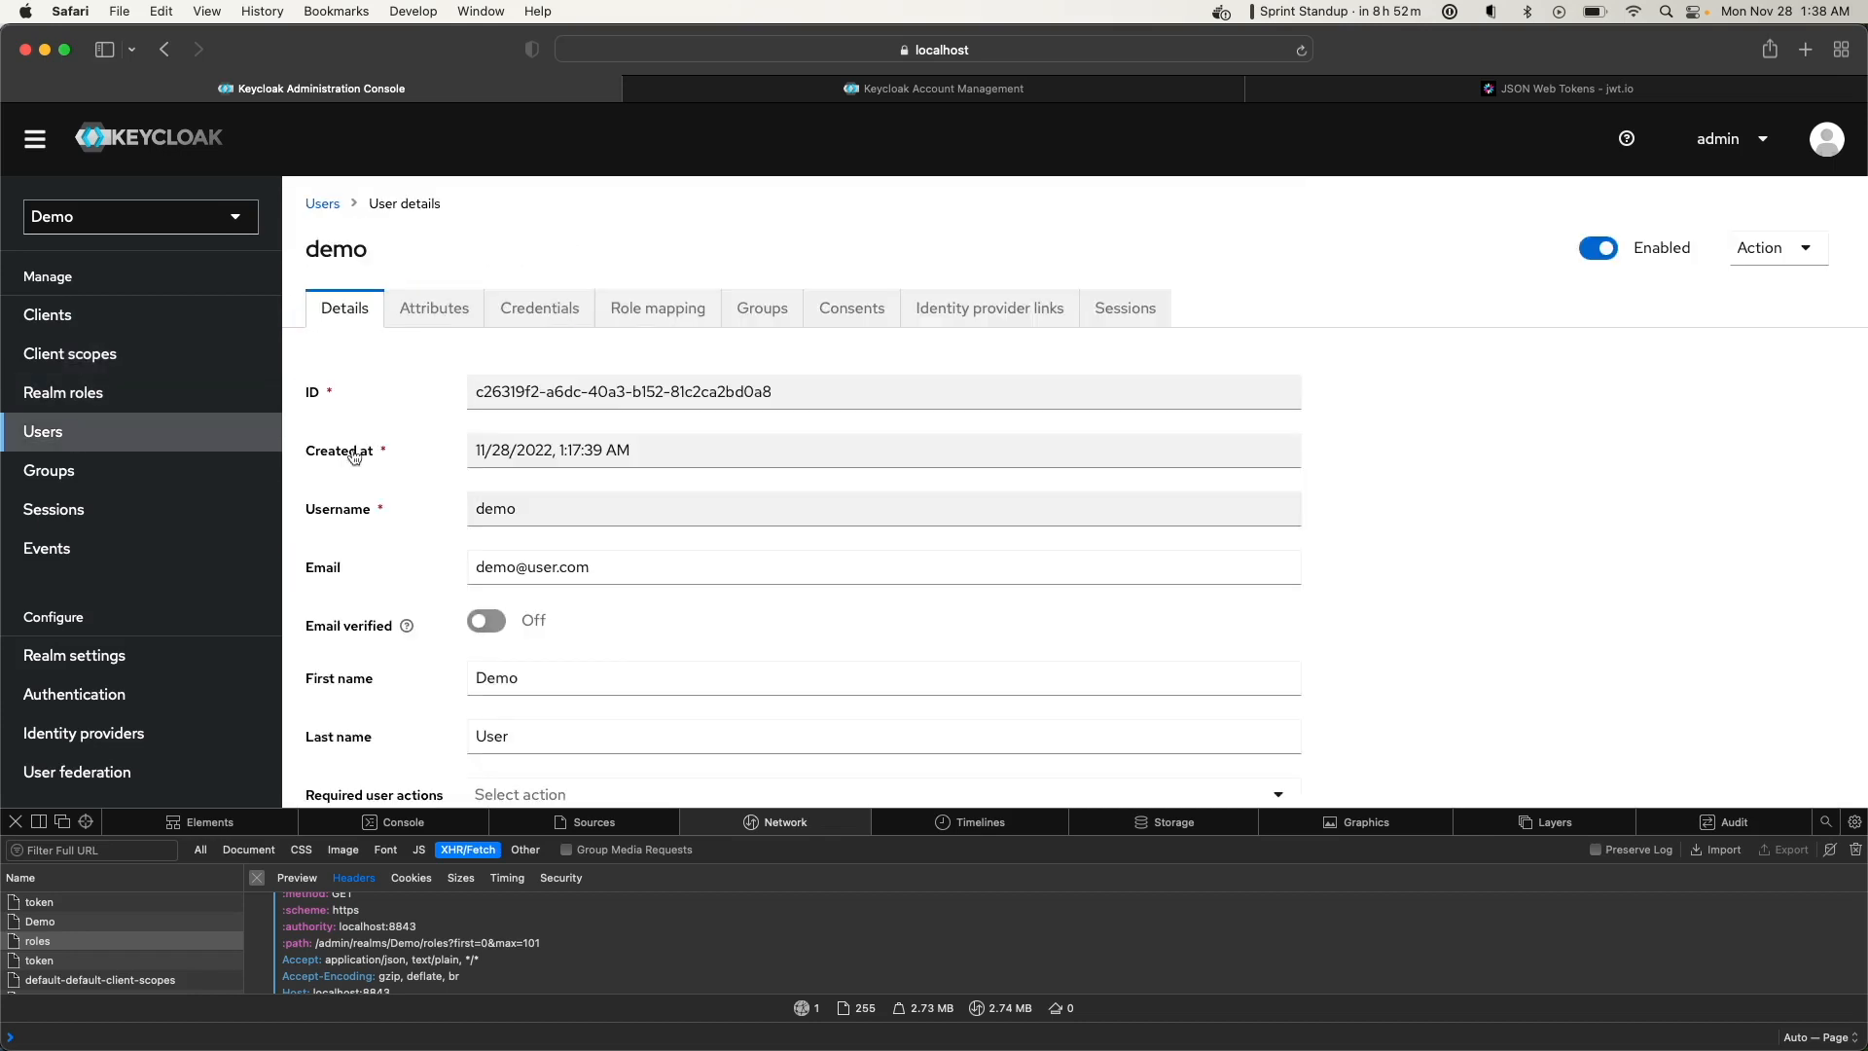
click(453, 314)
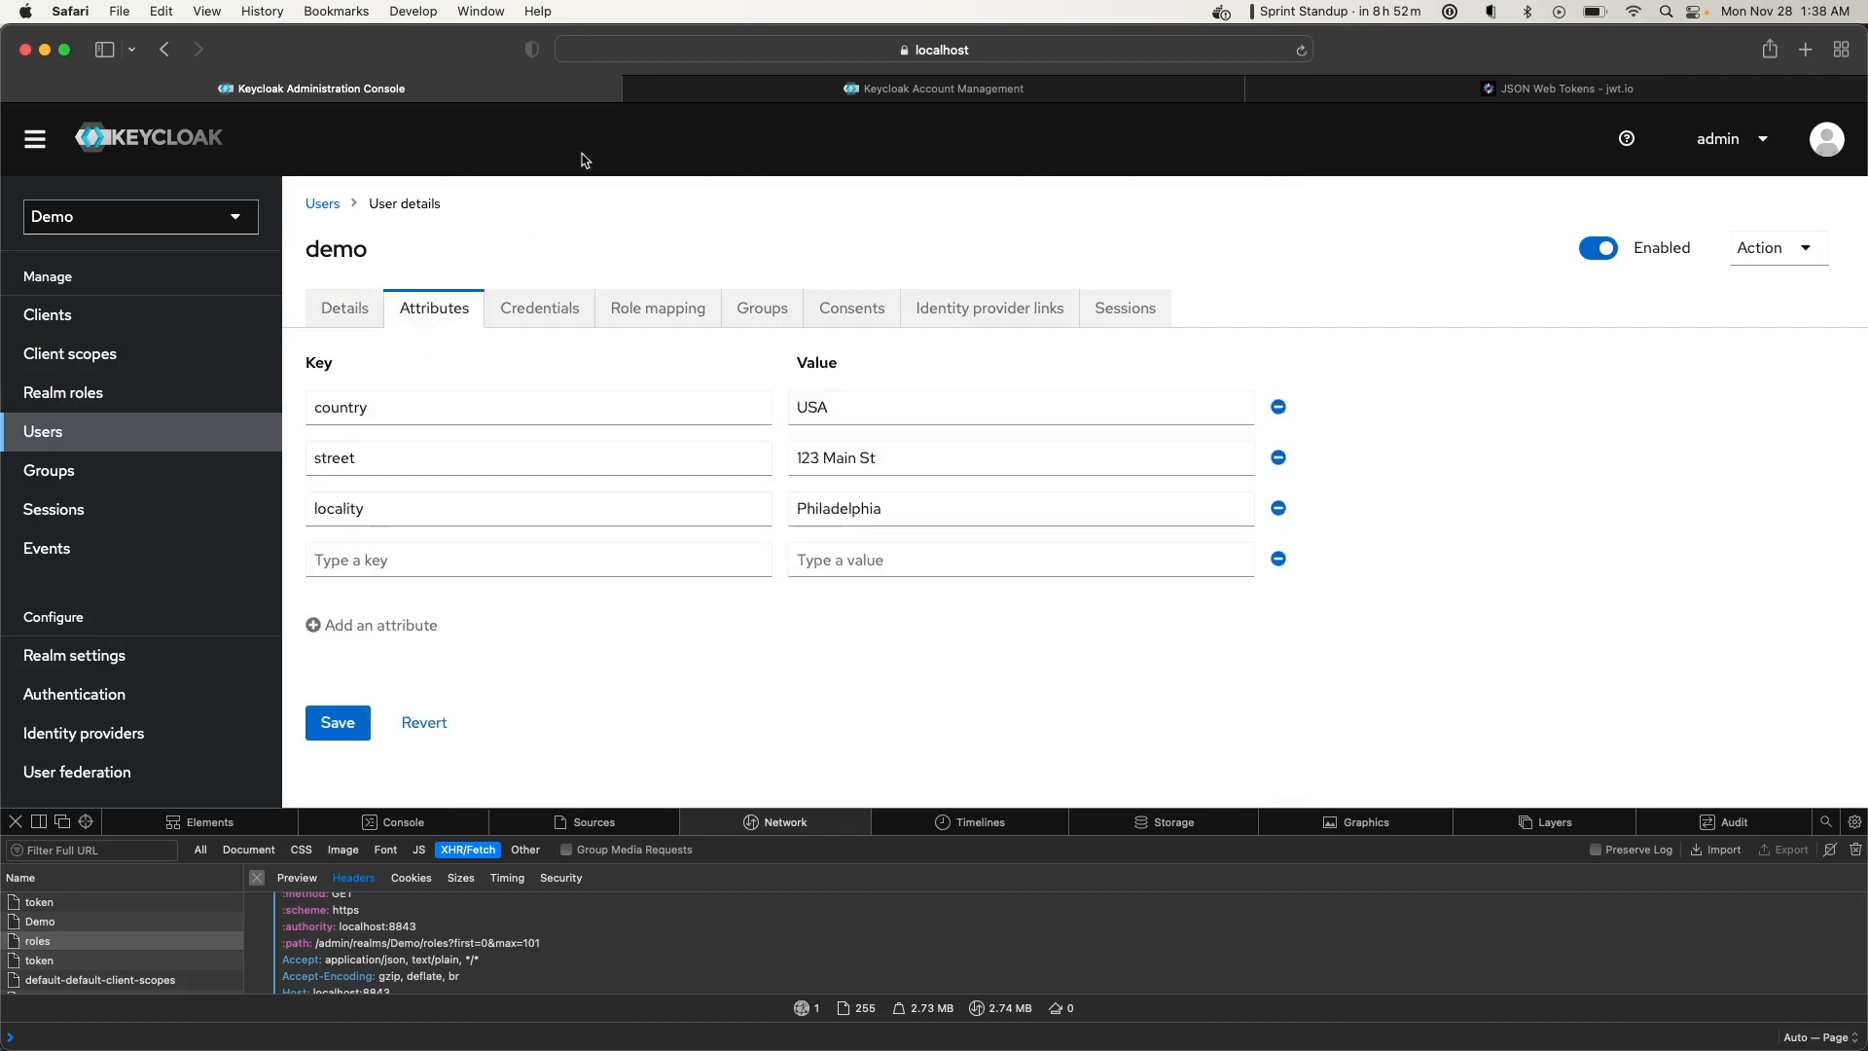
click(722, 92)
click(1542, 89)
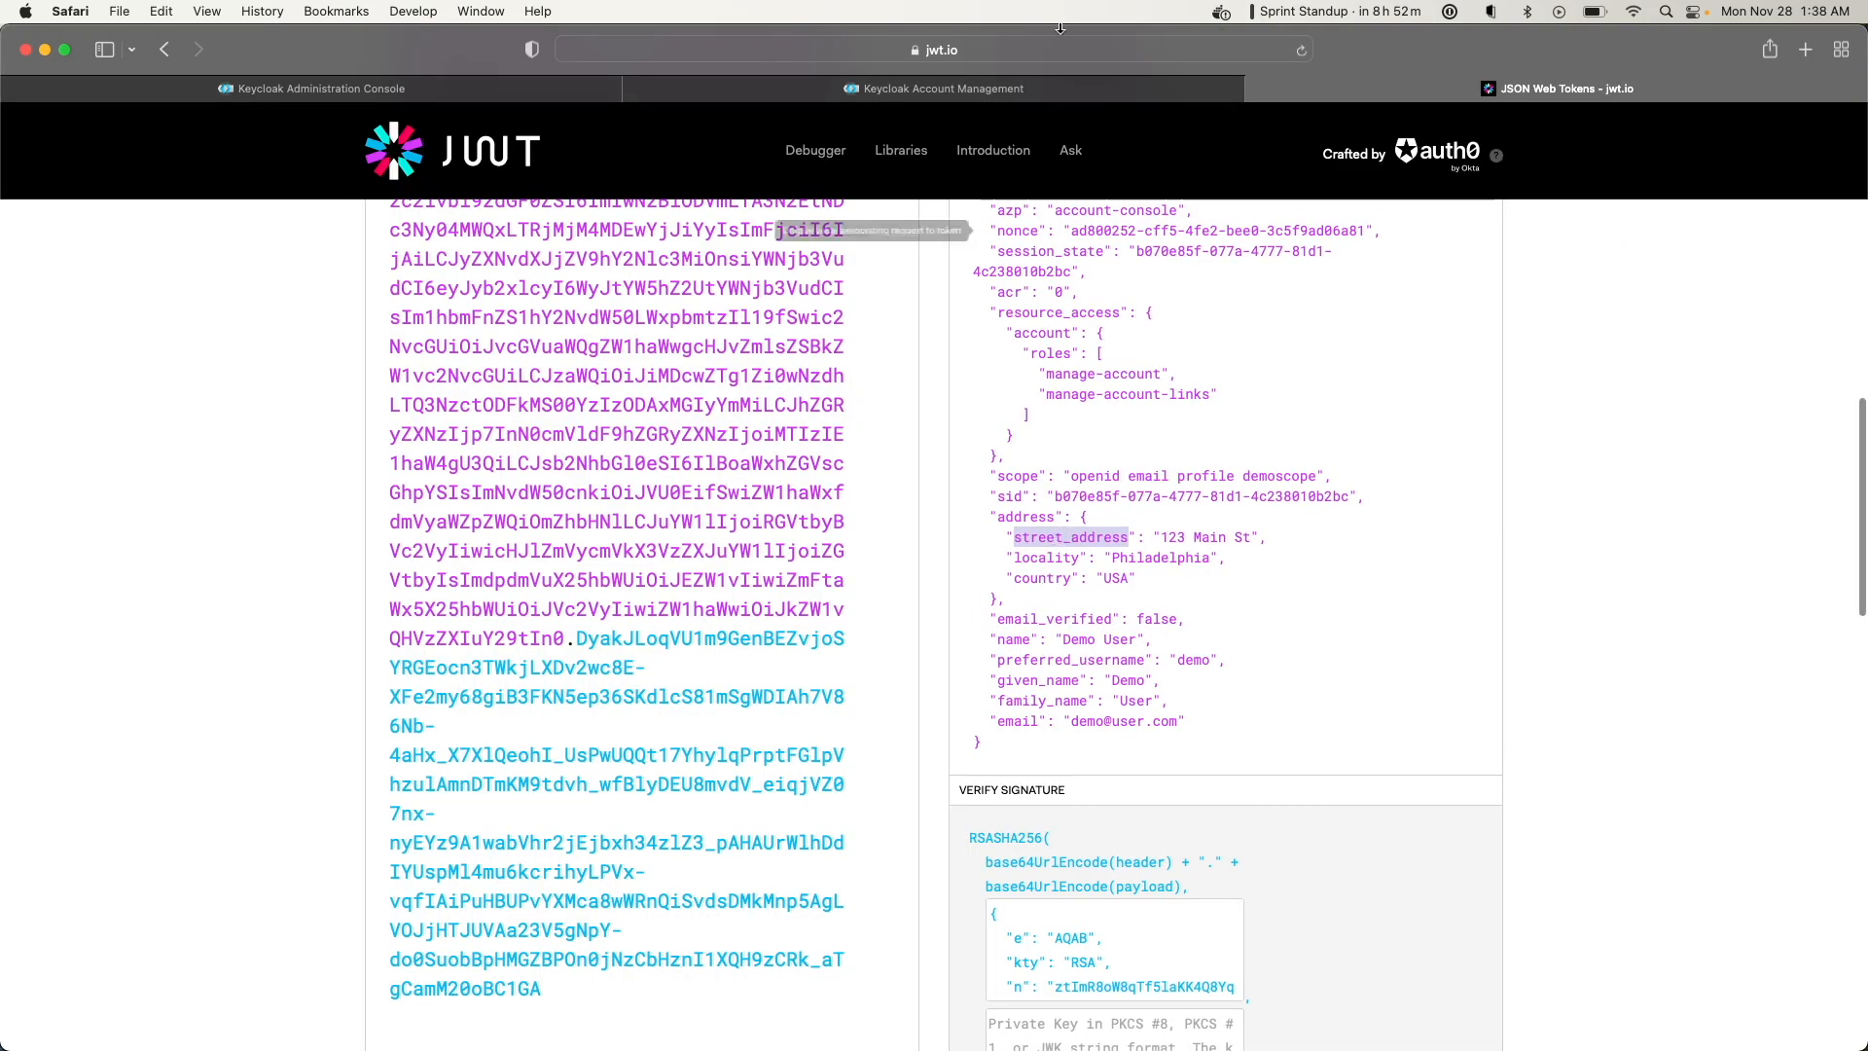
click(683, 88)
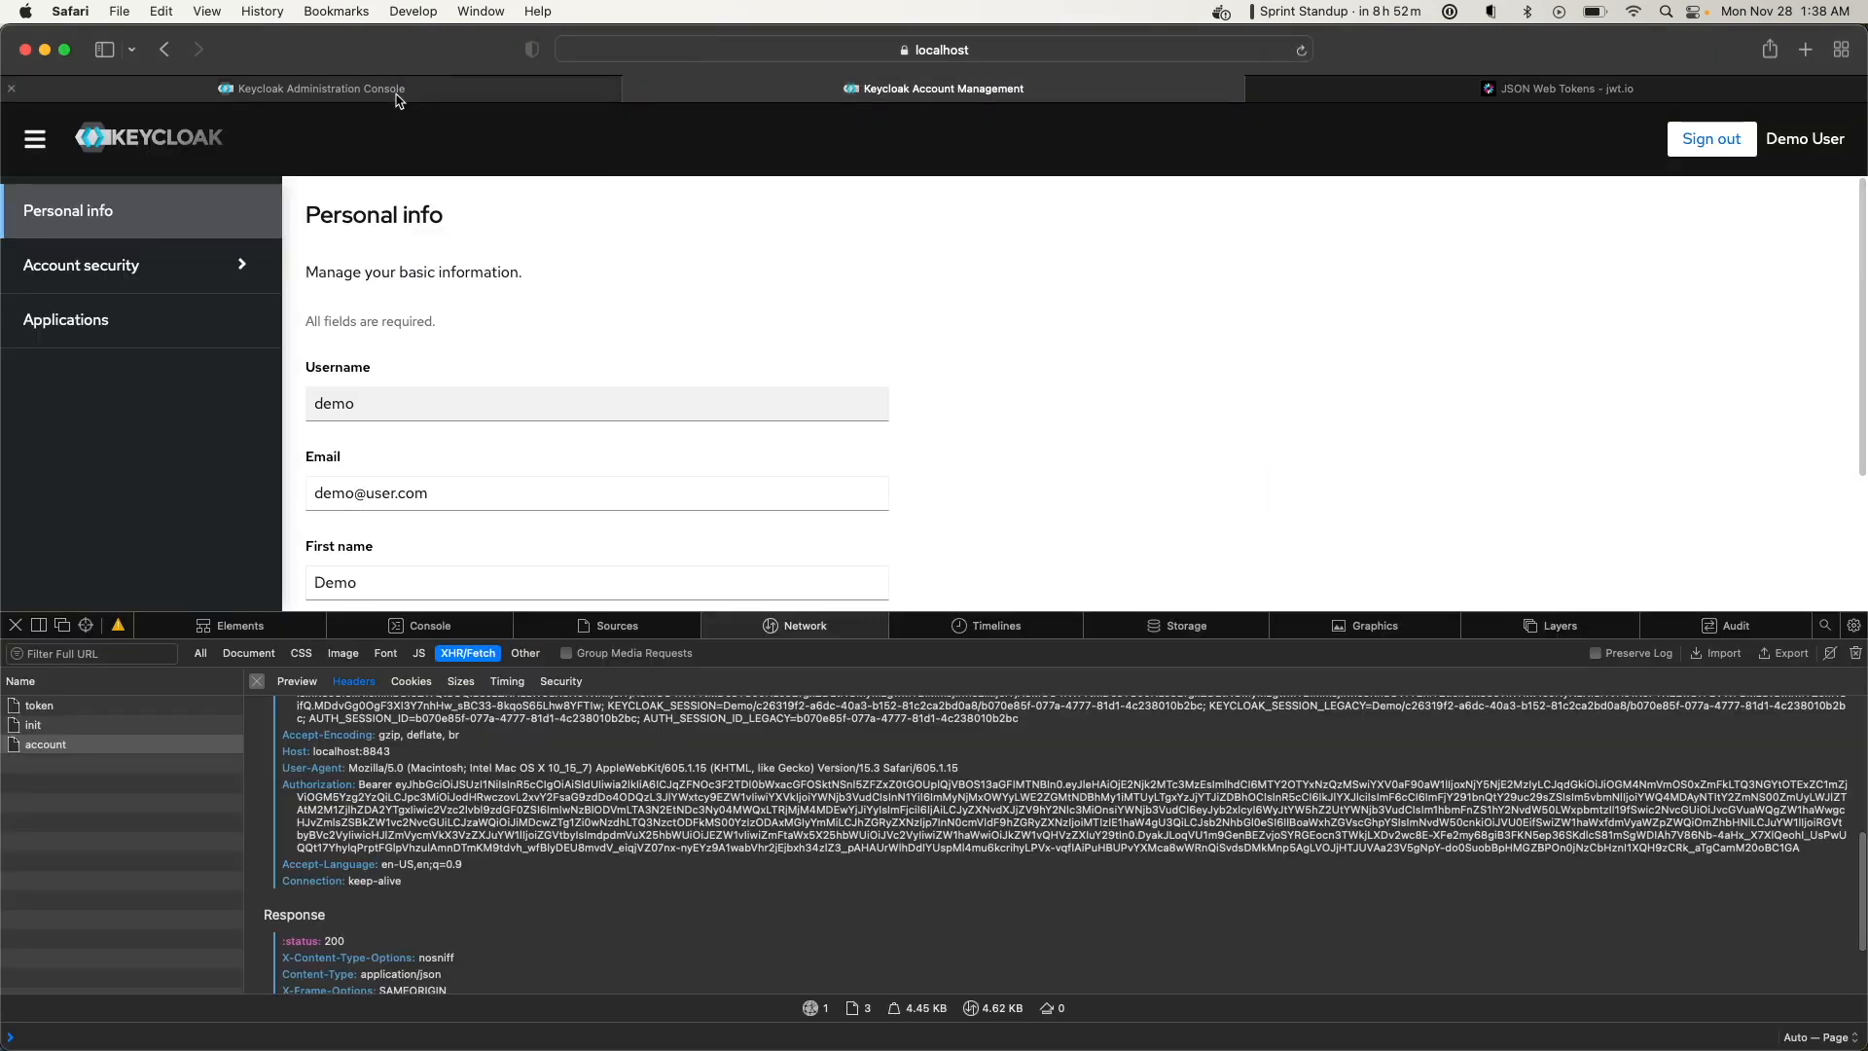
click(457, 87)
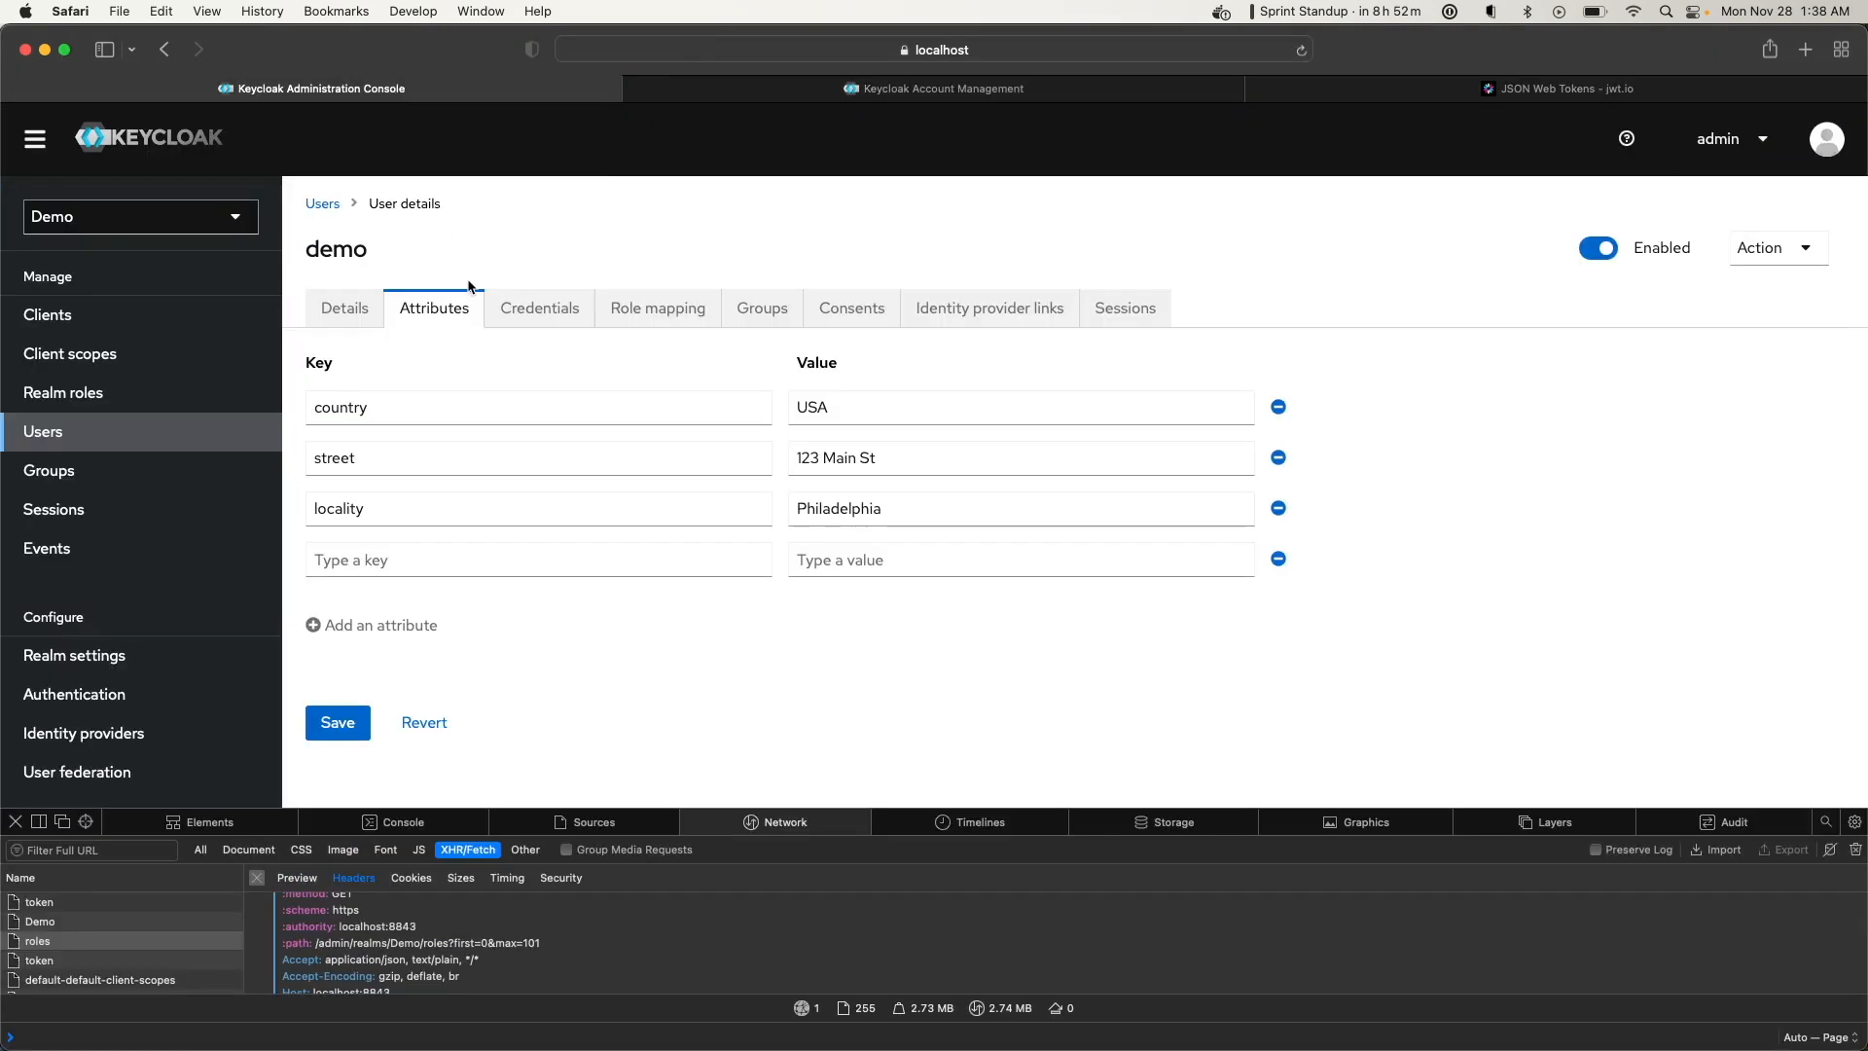
click(359, 564)
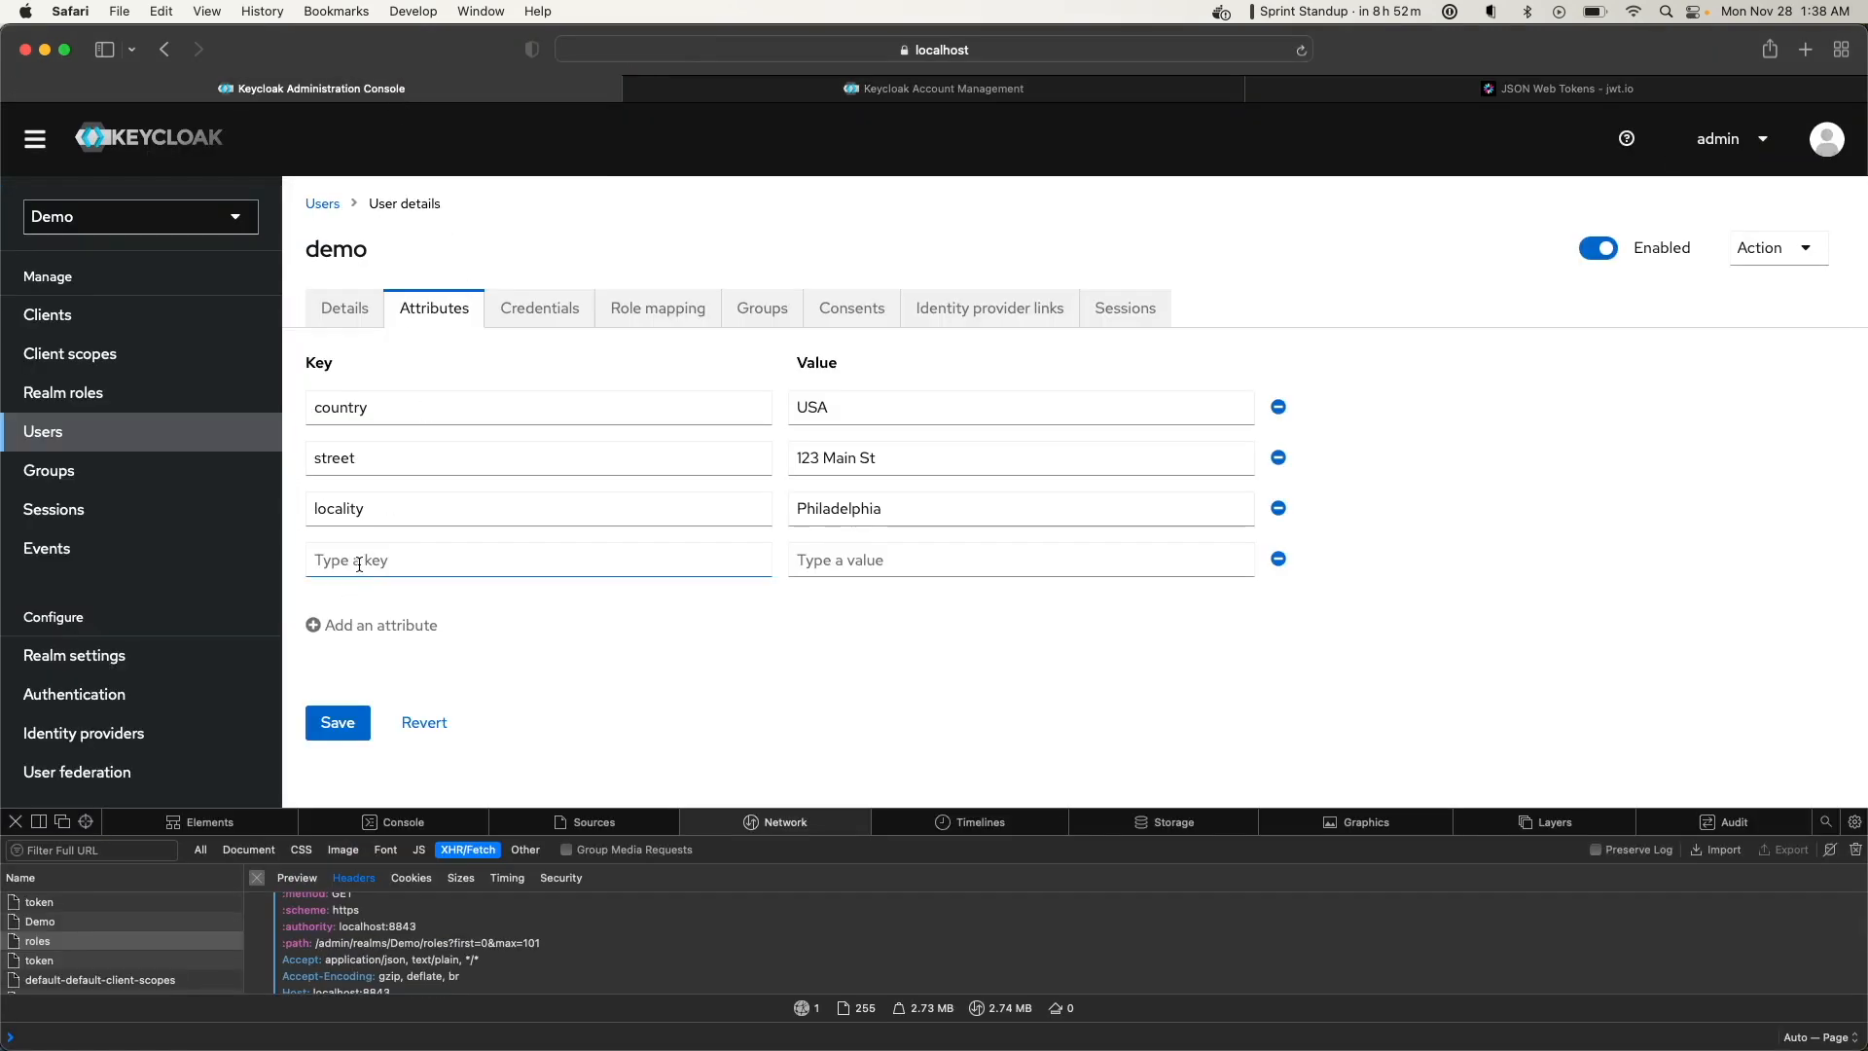
click(73, 356)
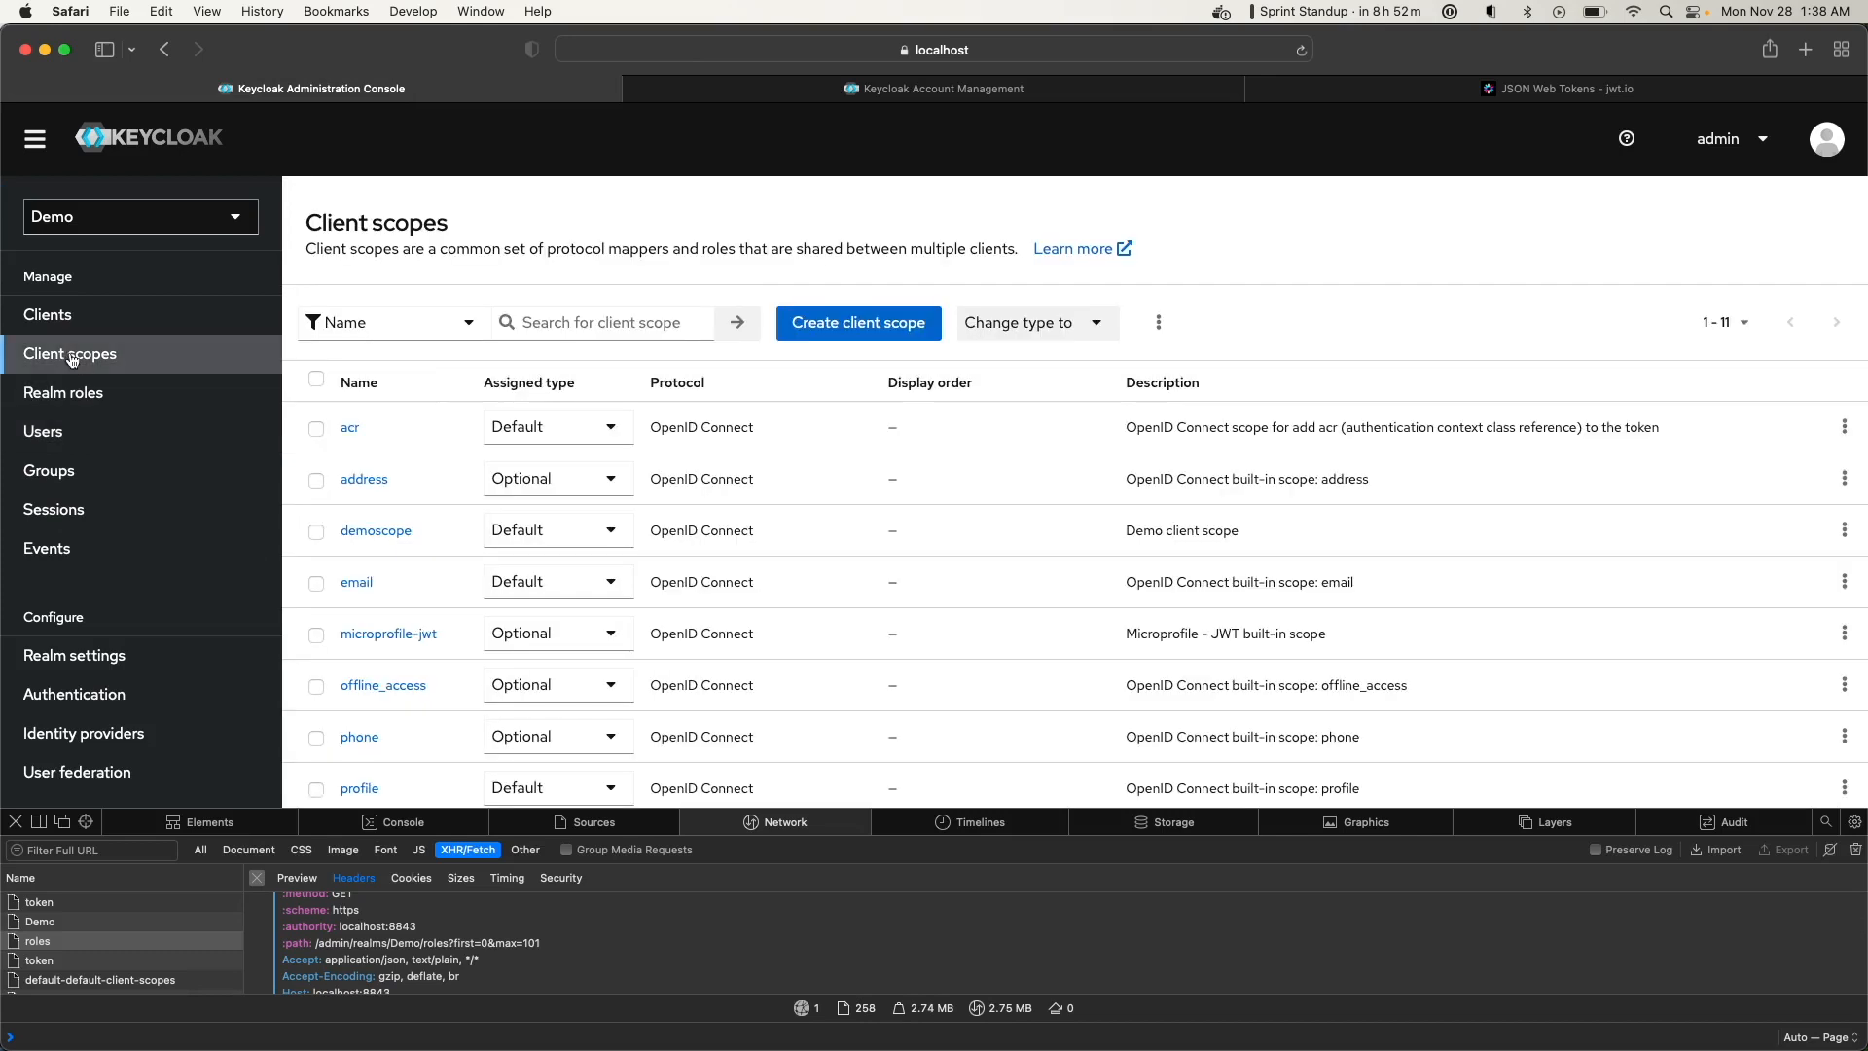
Open demoscope's address mapper and read the Street attribute's help popover
click(366, 535)
click(466, 309)
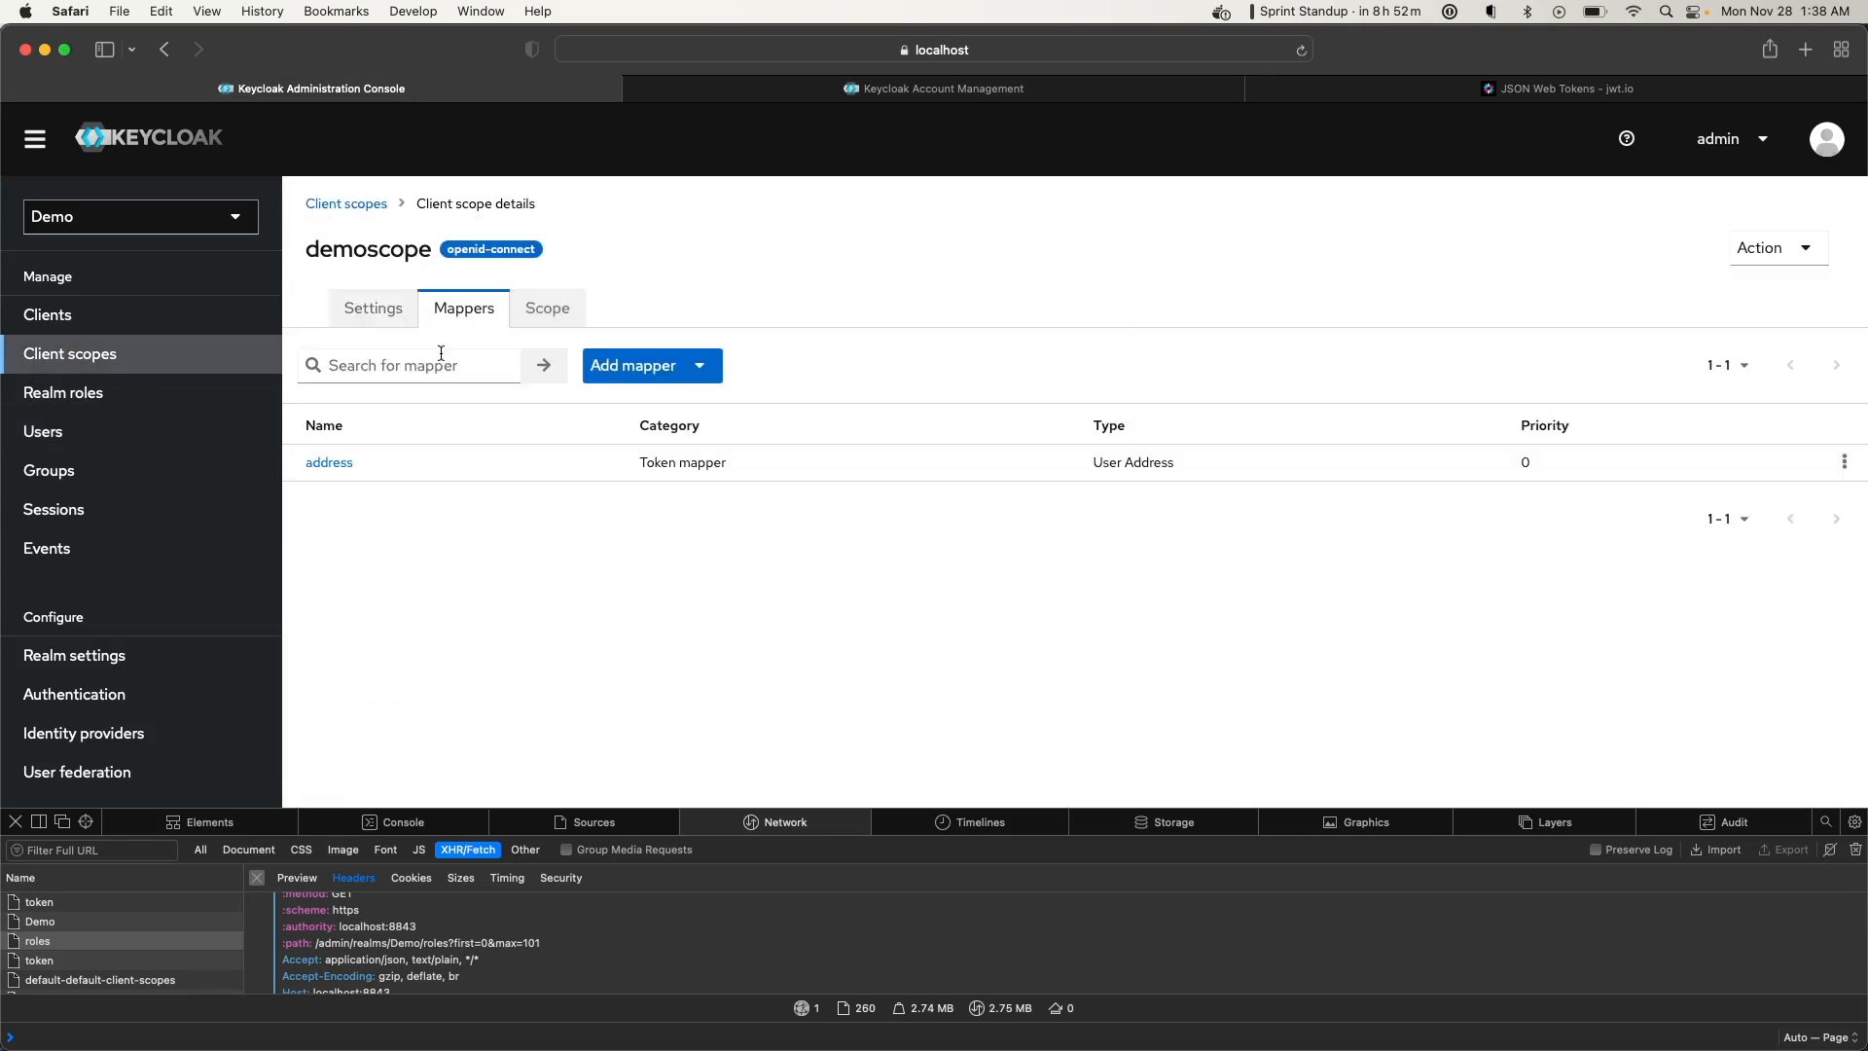
click(334, 471)
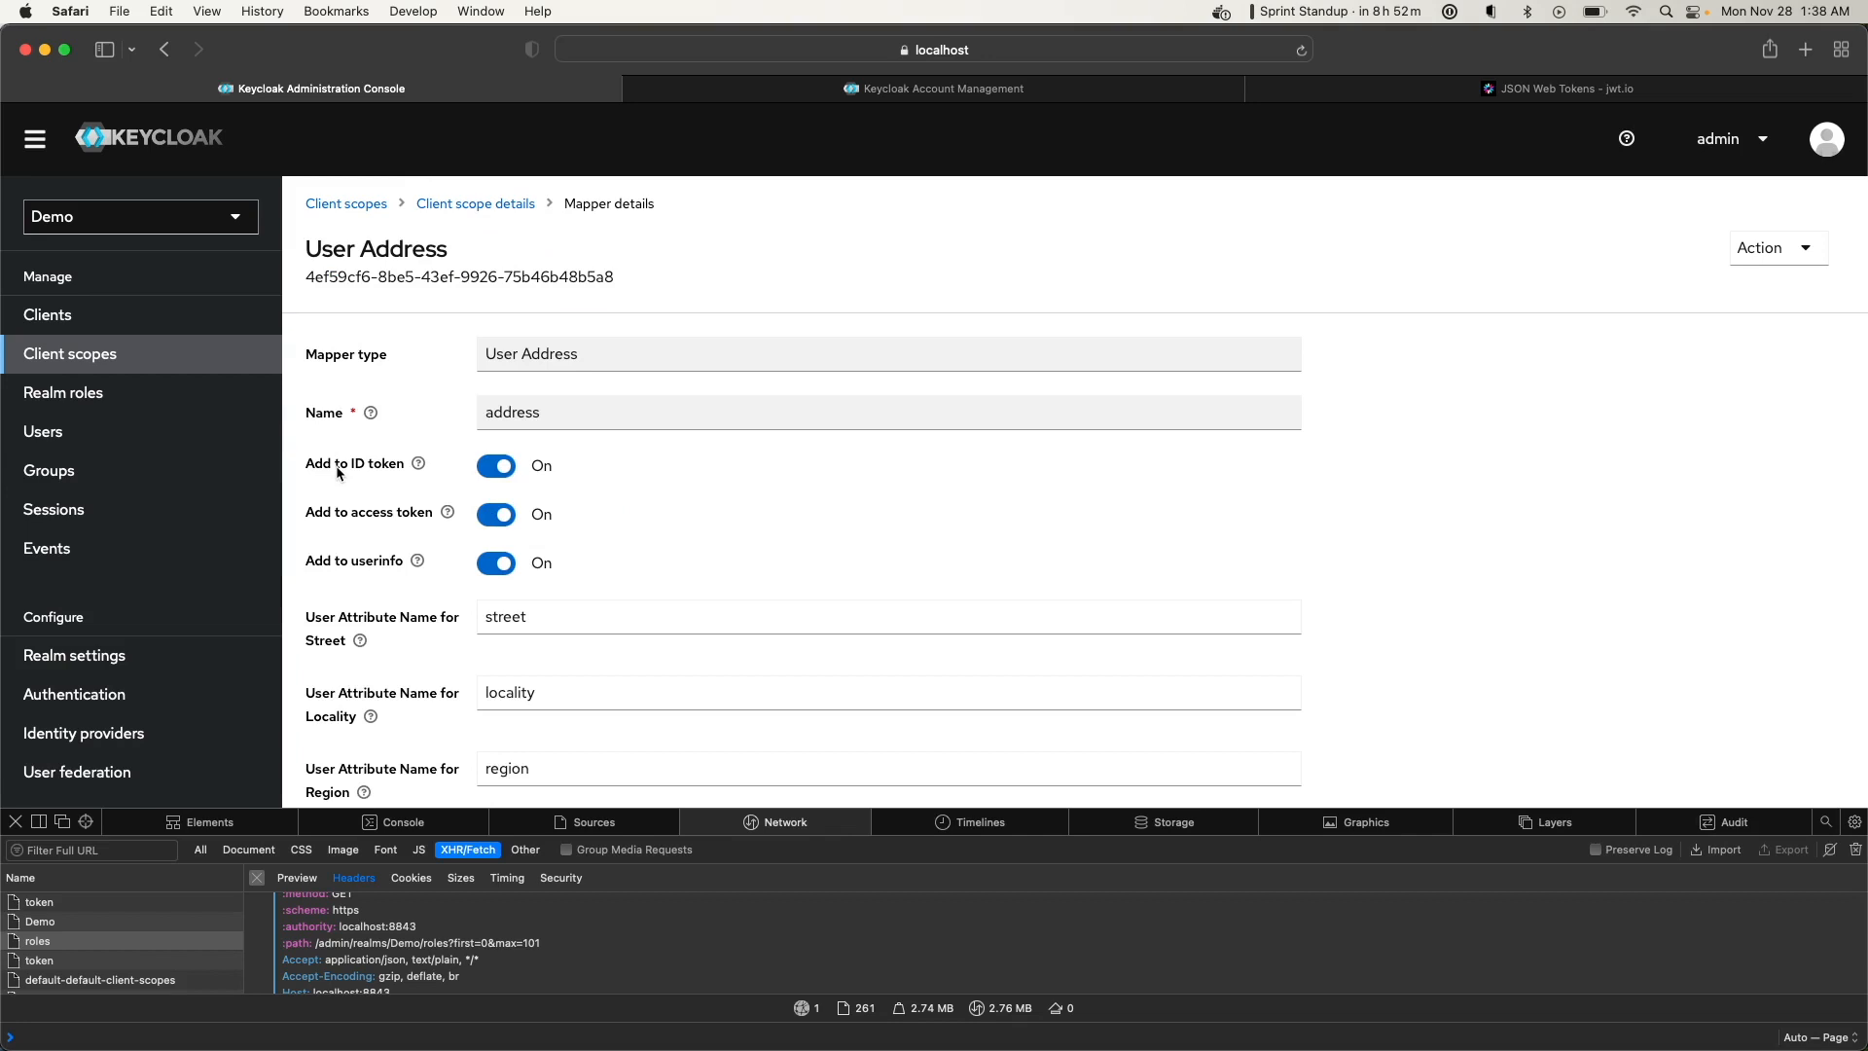
scroll(338, 473, down, 2)
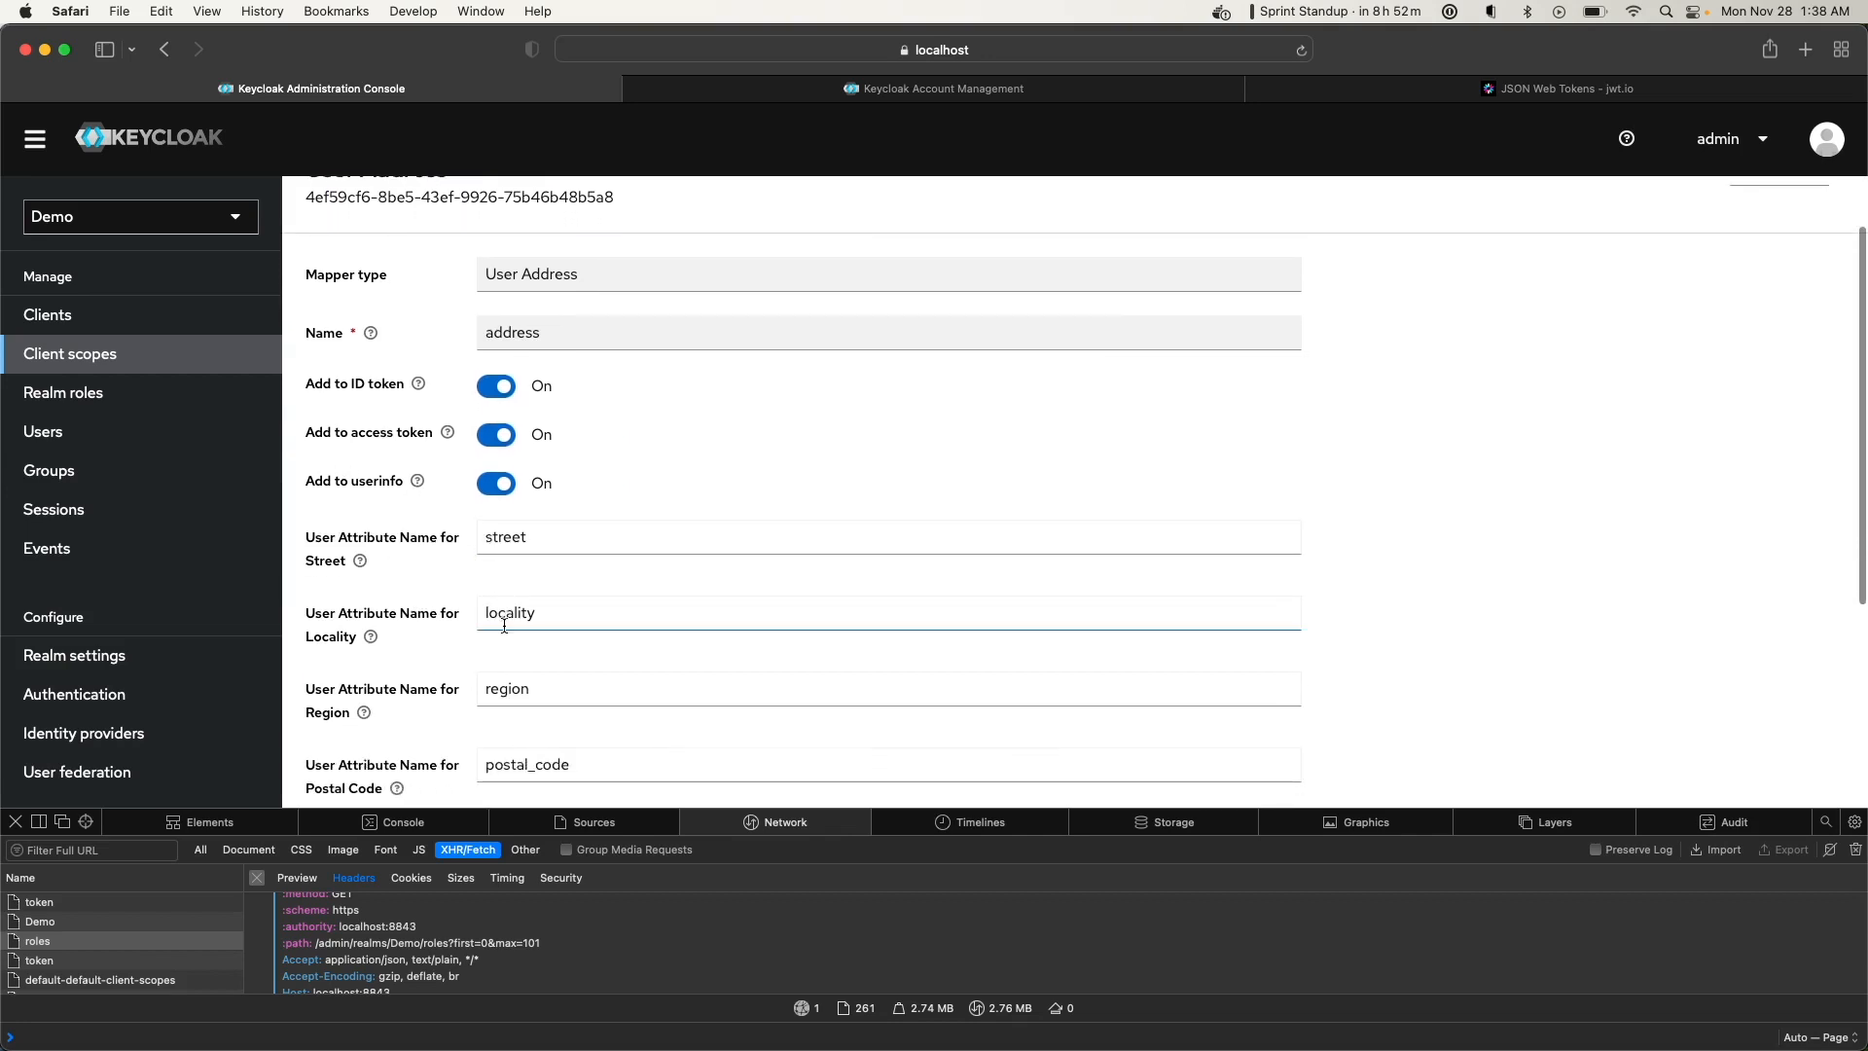
click(361, 563)
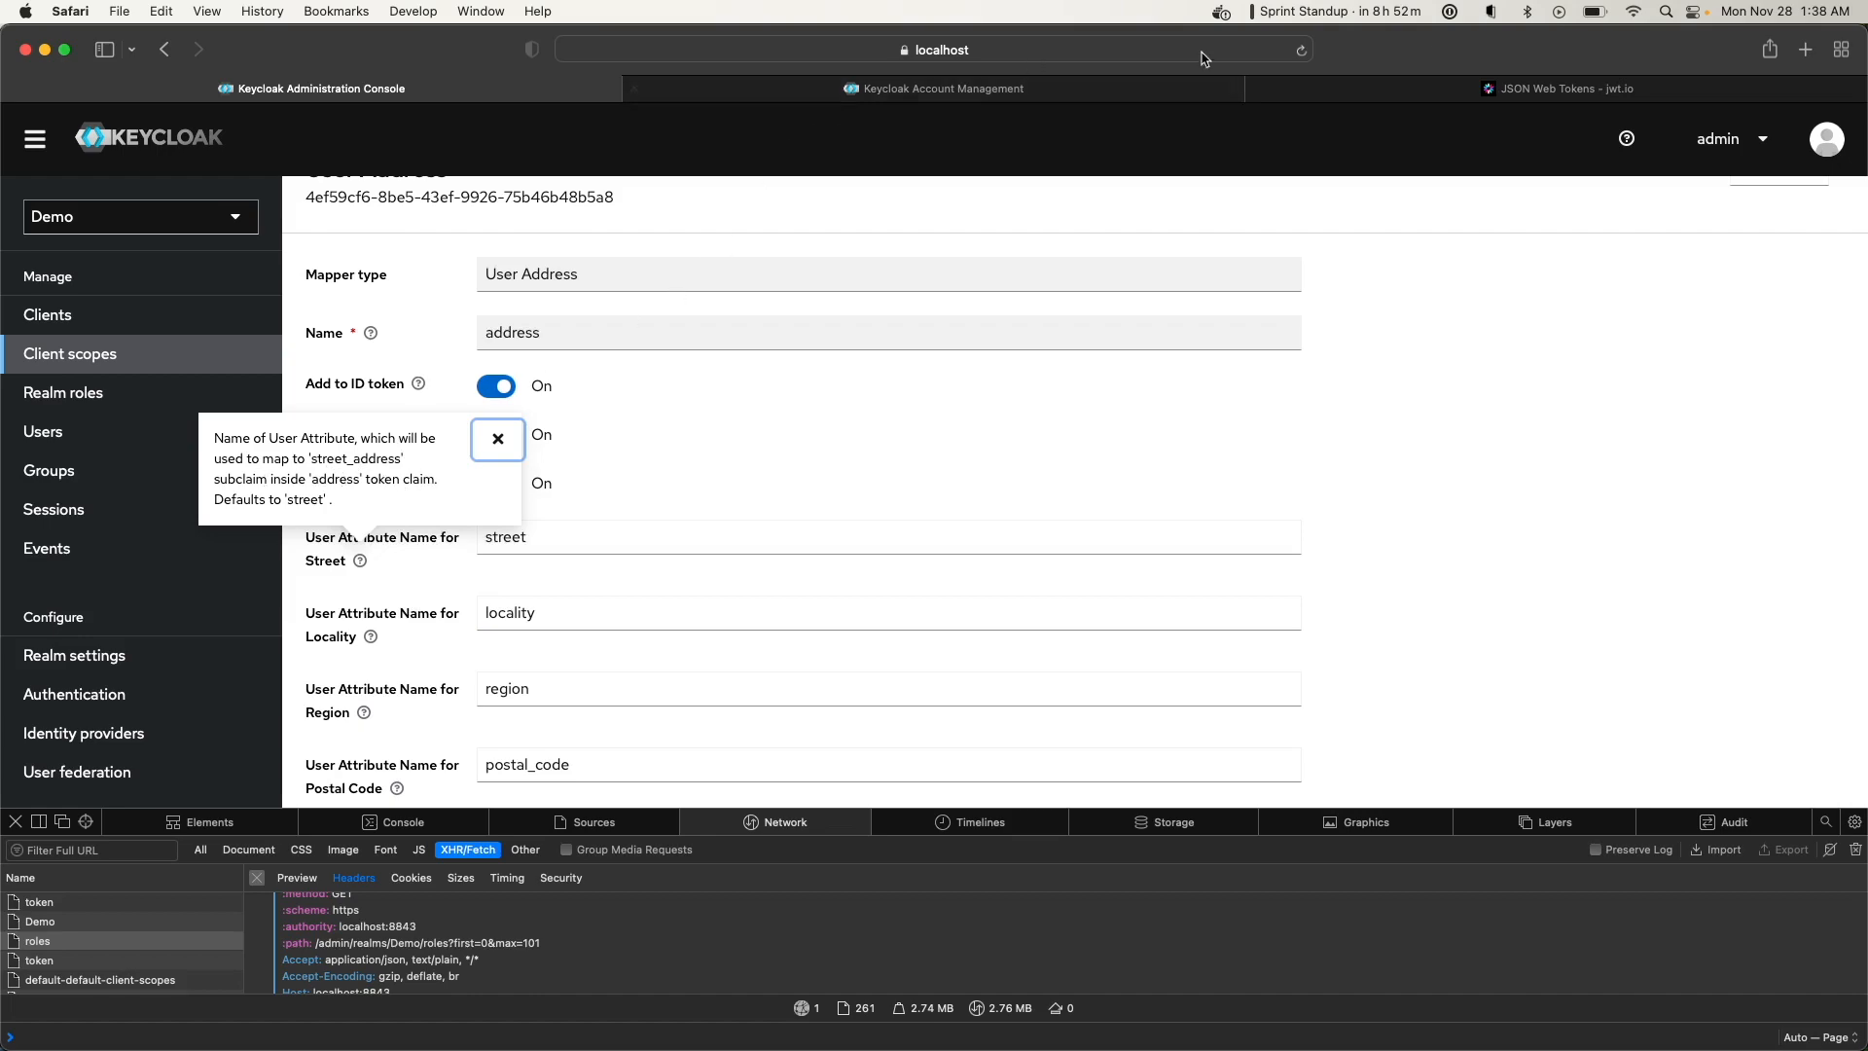
Compare the token's address claim with the mapper's street attribute setting
click(1556, 88)
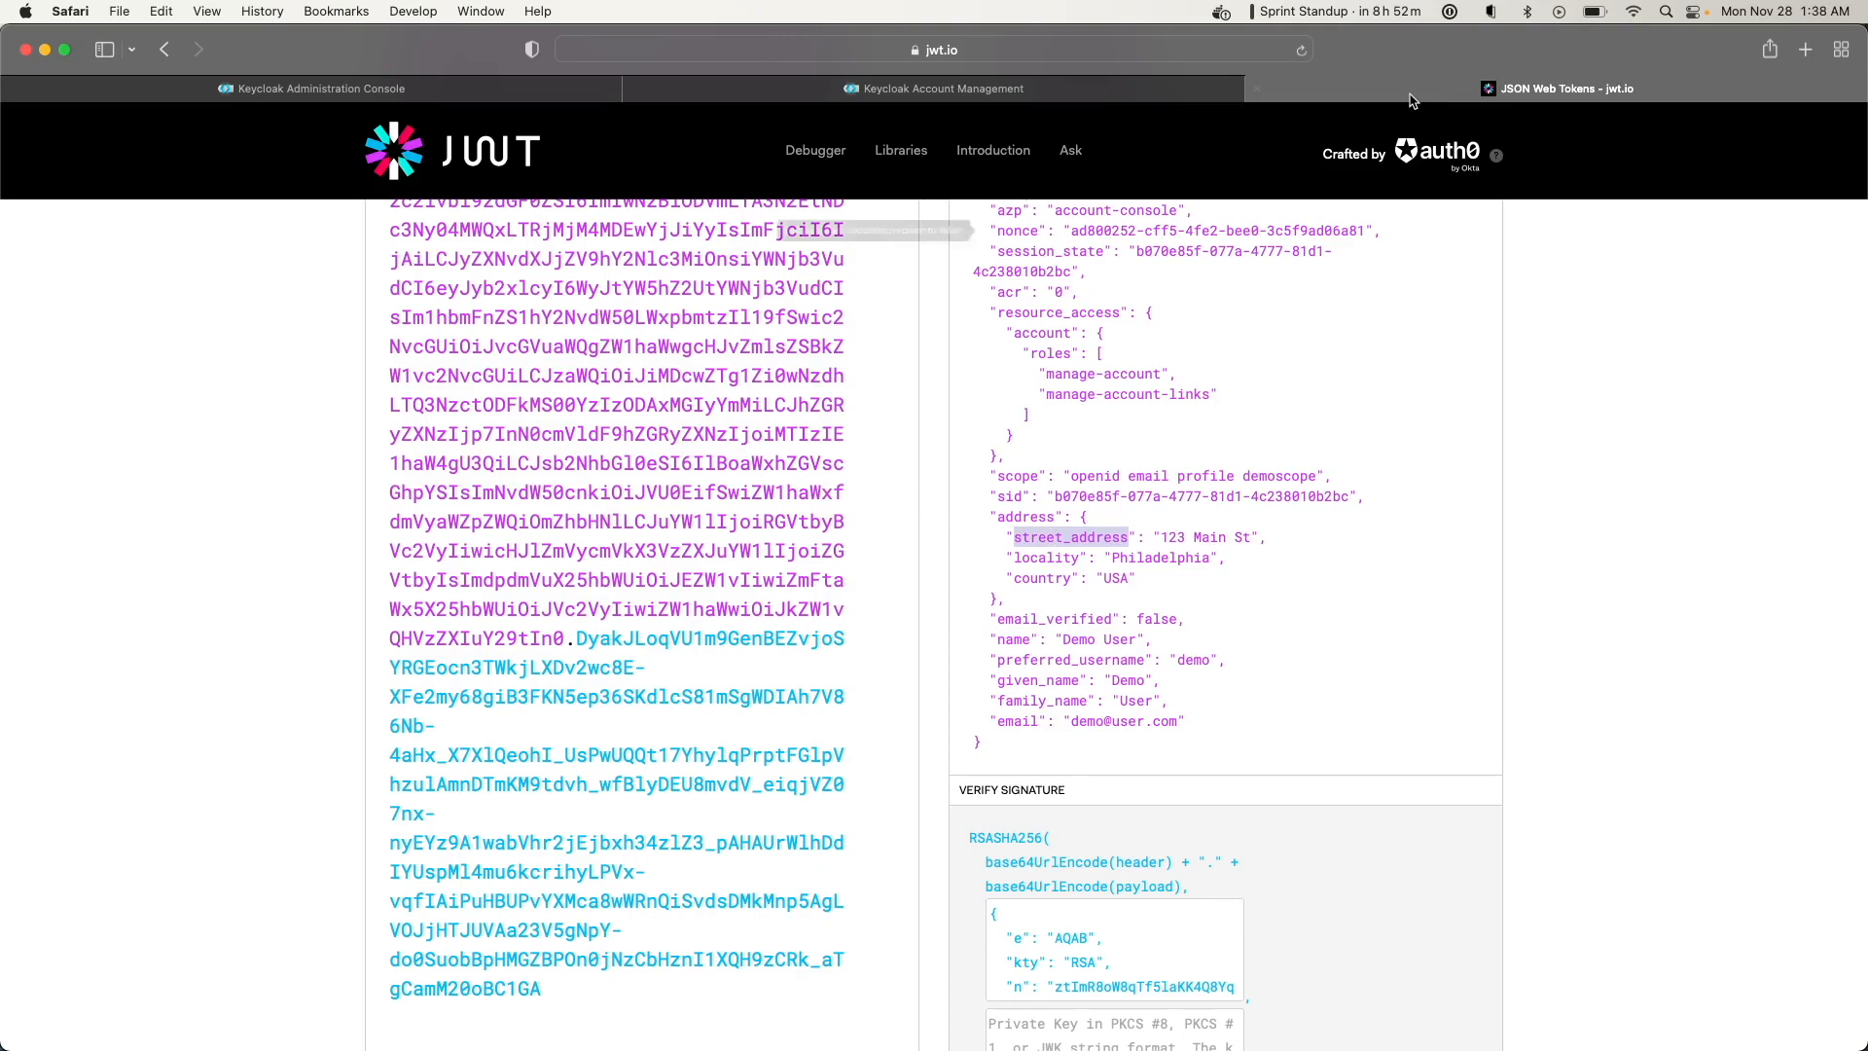
click(788, 92)
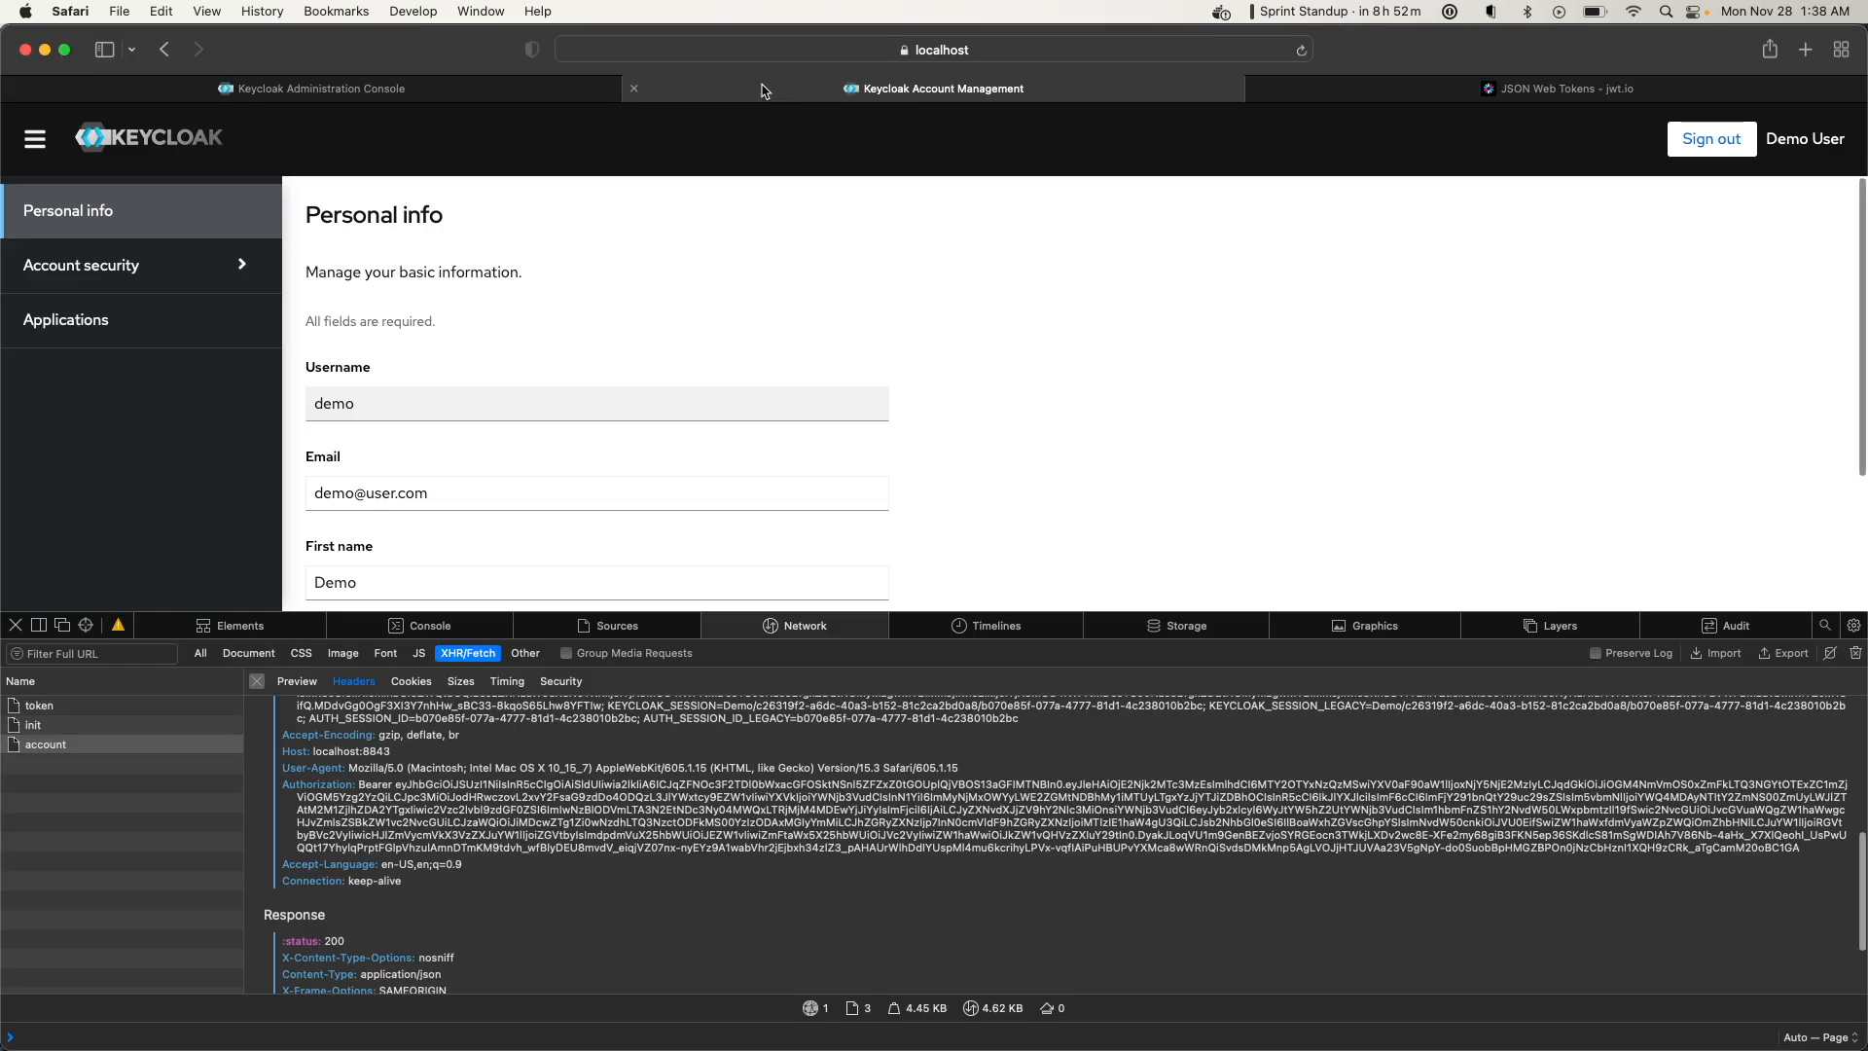
click(487, 92)
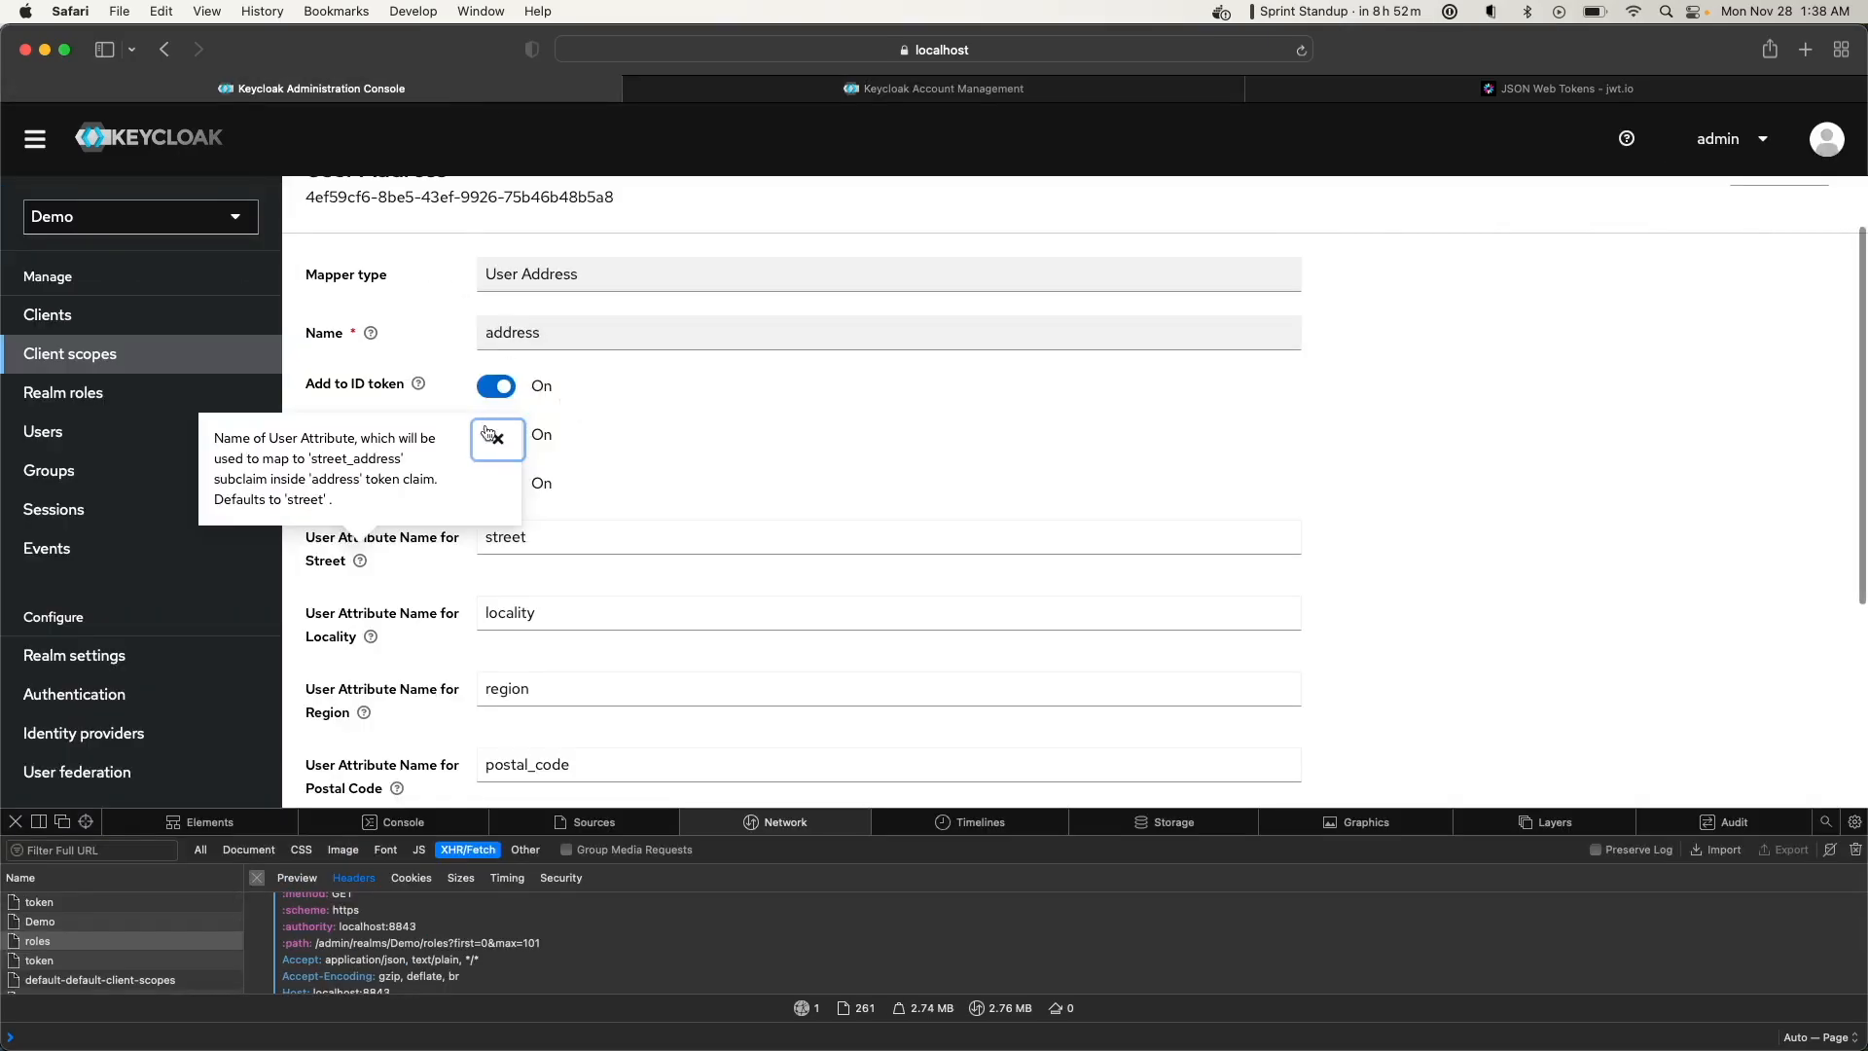
double_click(510, 540)
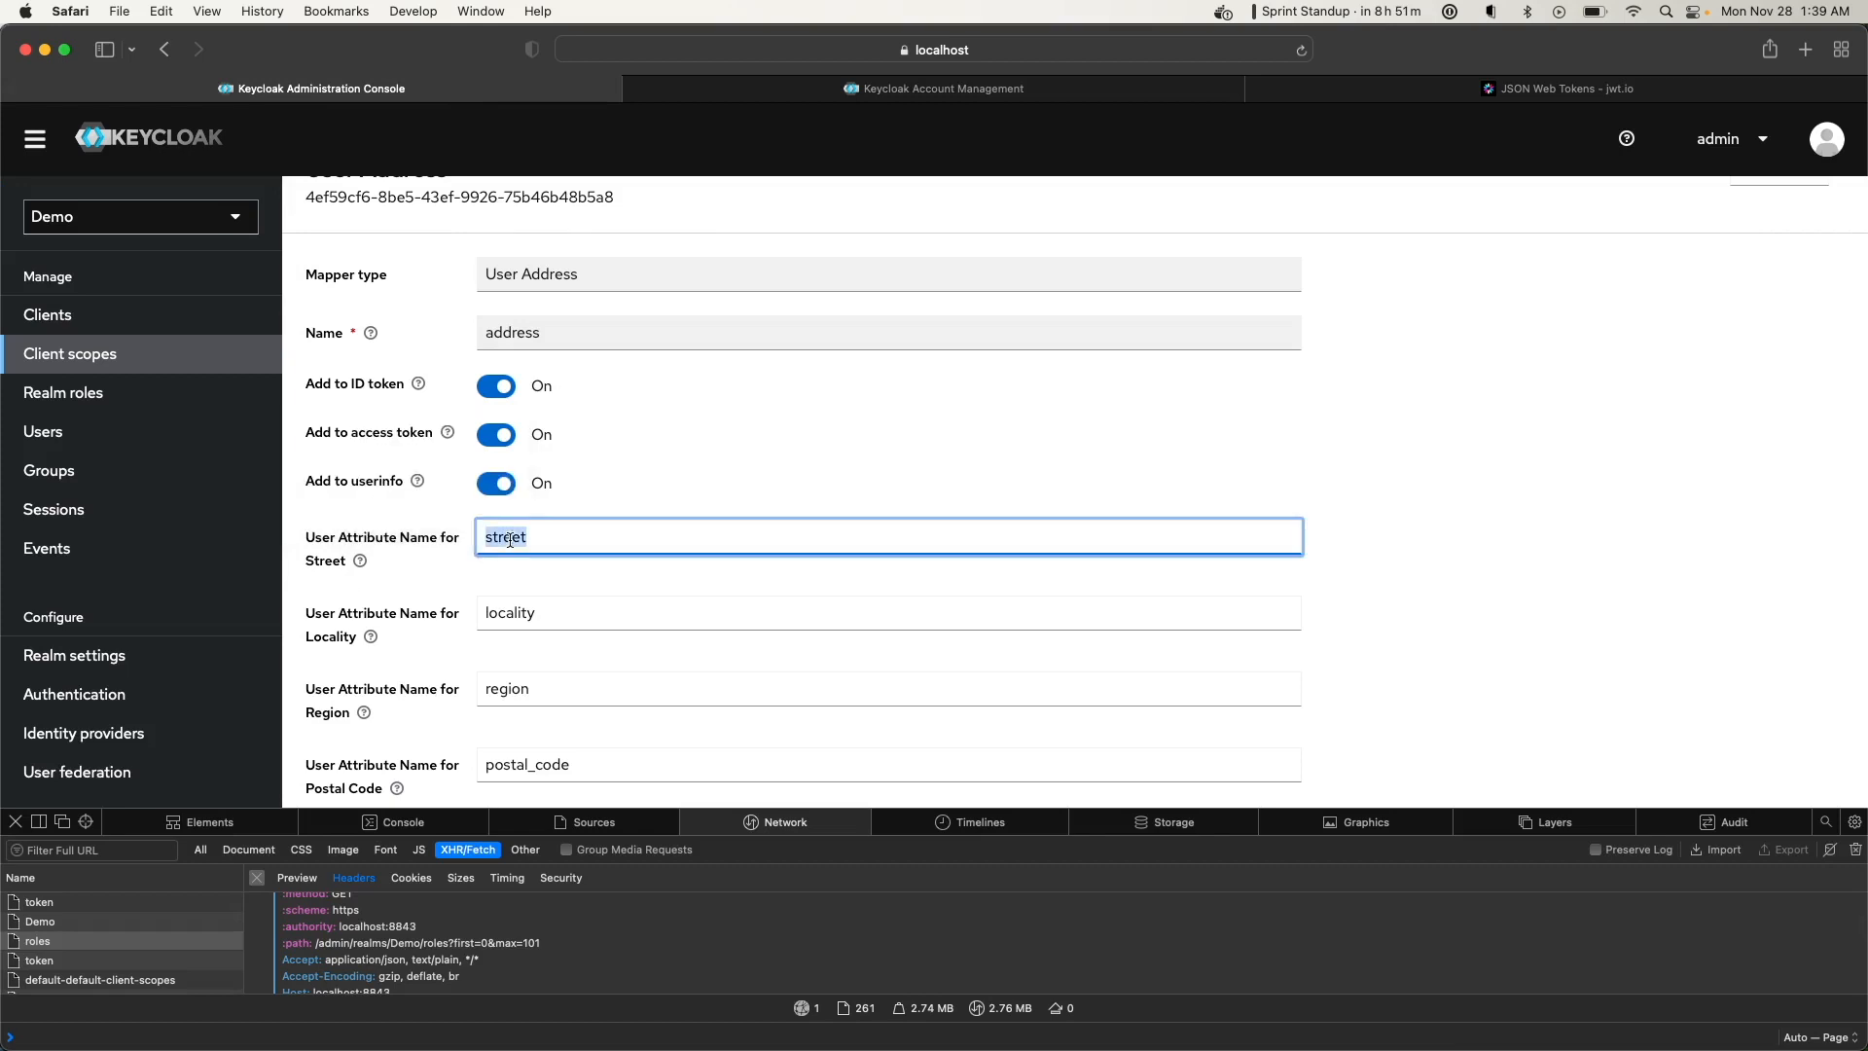
click(359, 561)
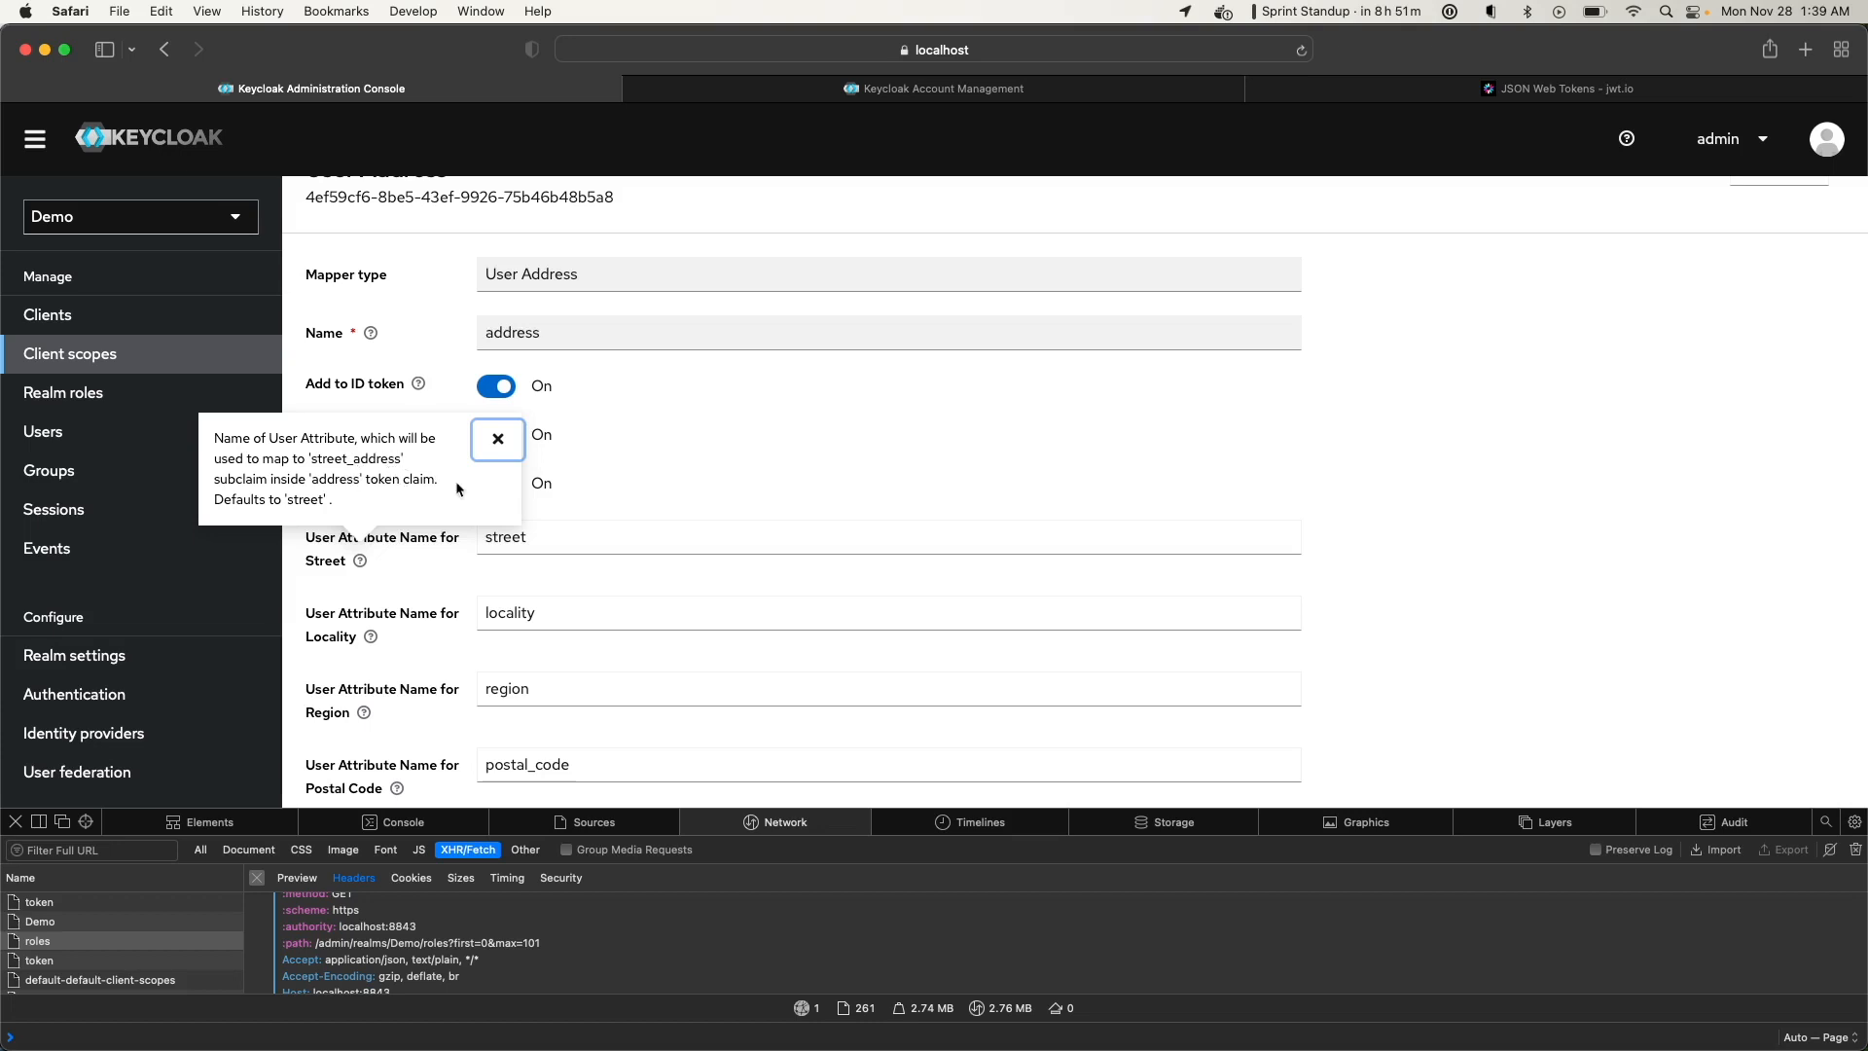
click(858, 481)
scroll(856, 479, down, 3)
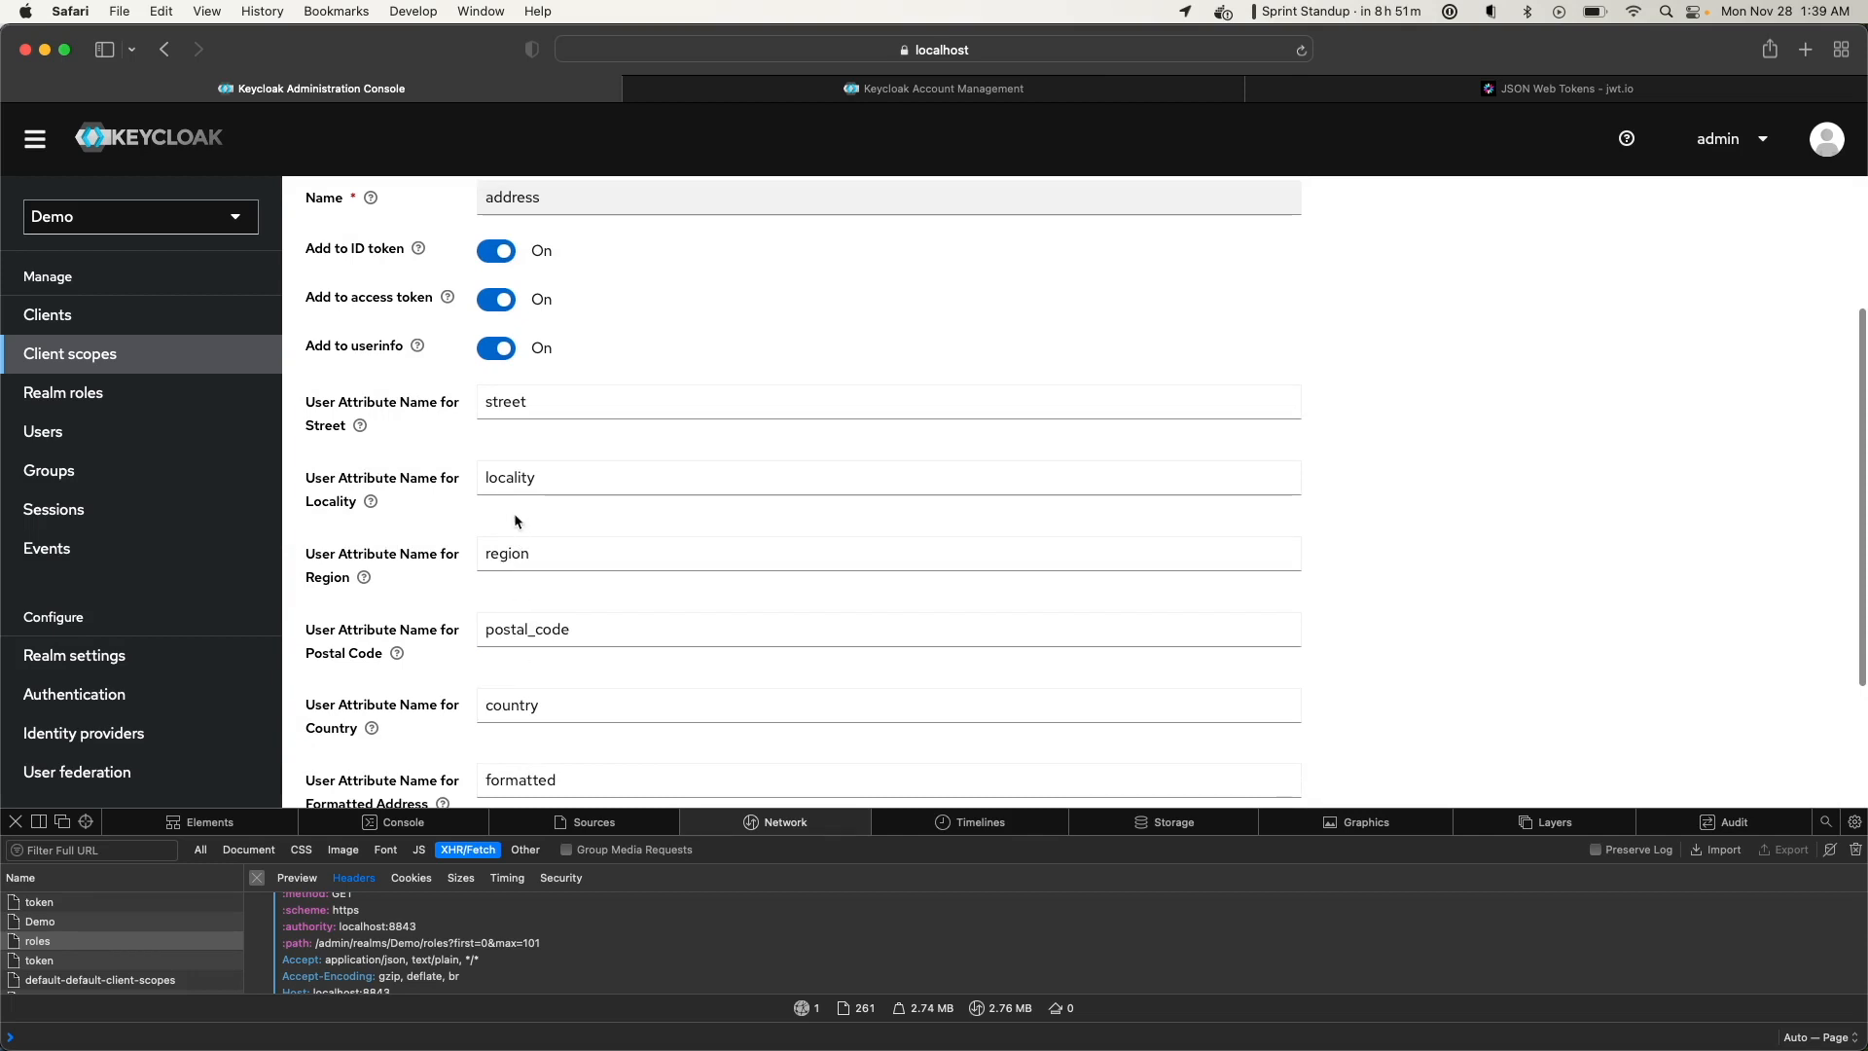
Add a postal_code attribute with value 19104 to user demo and save it
click(76, 434)
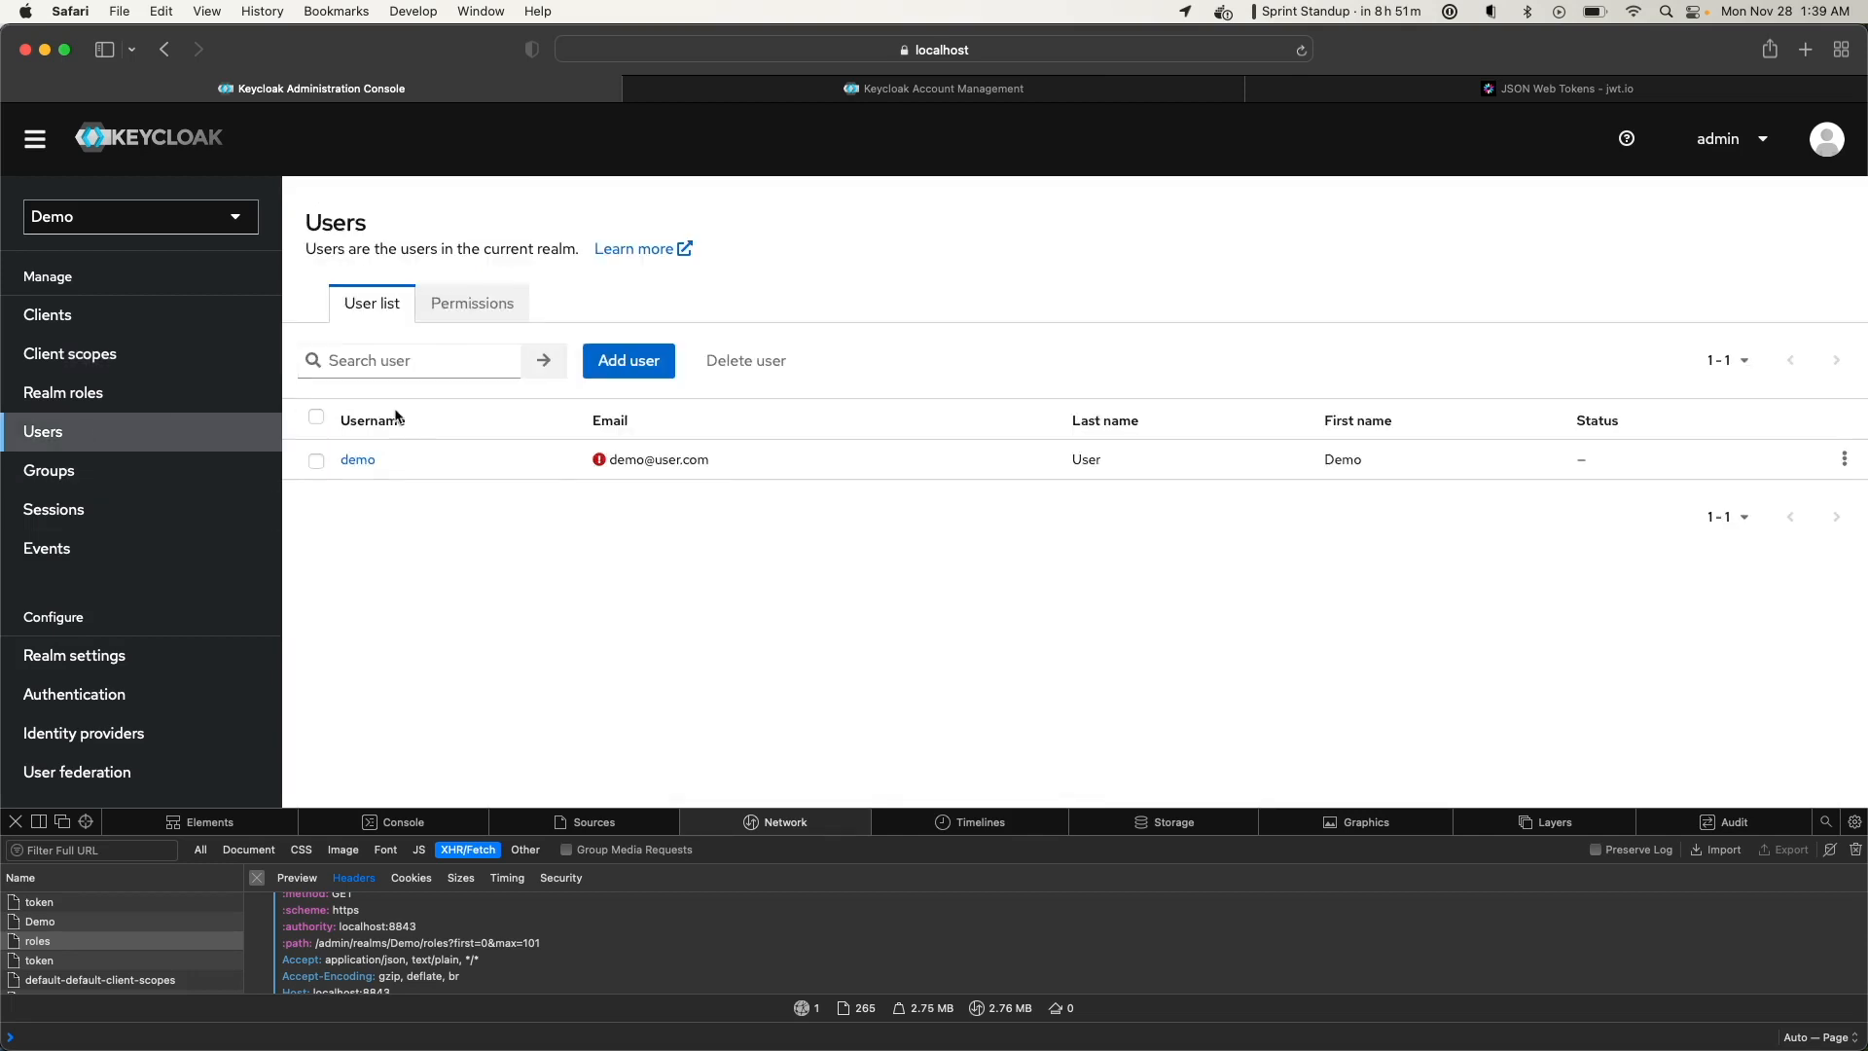
click(358, 459)
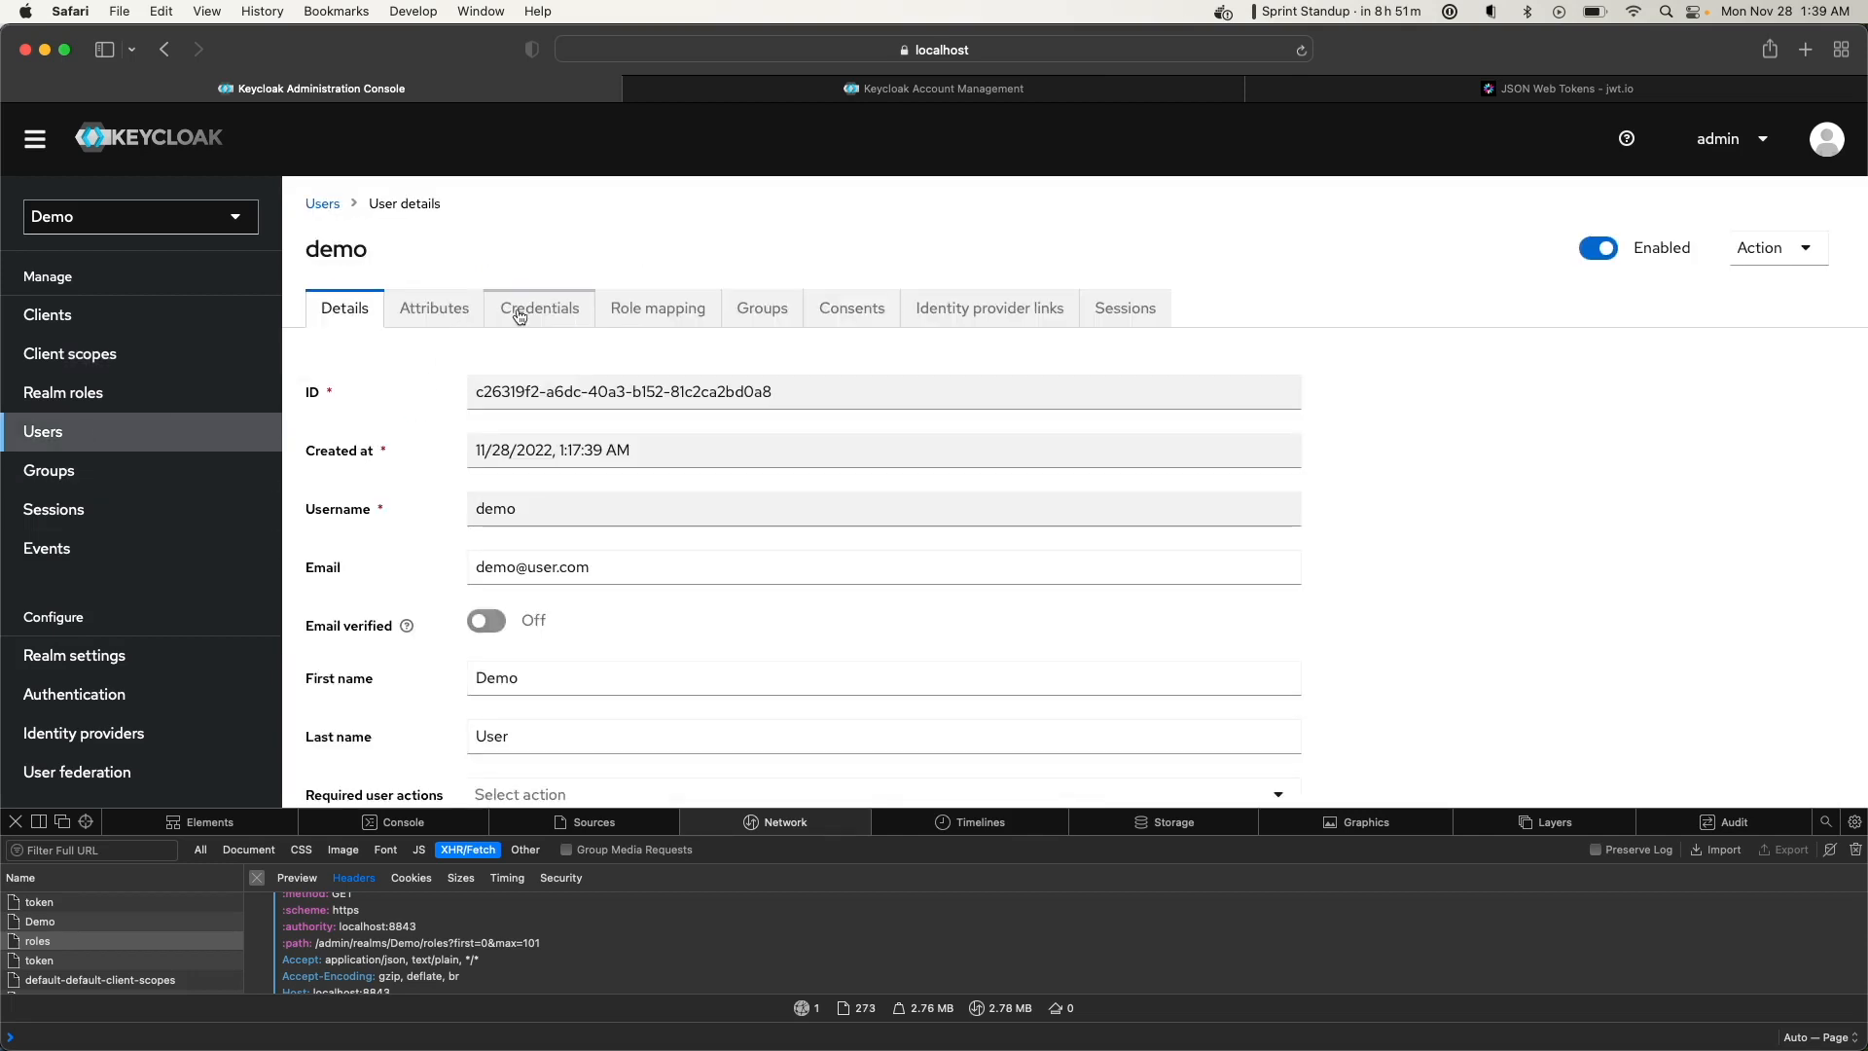
click(428, 310)
click(362, 560)
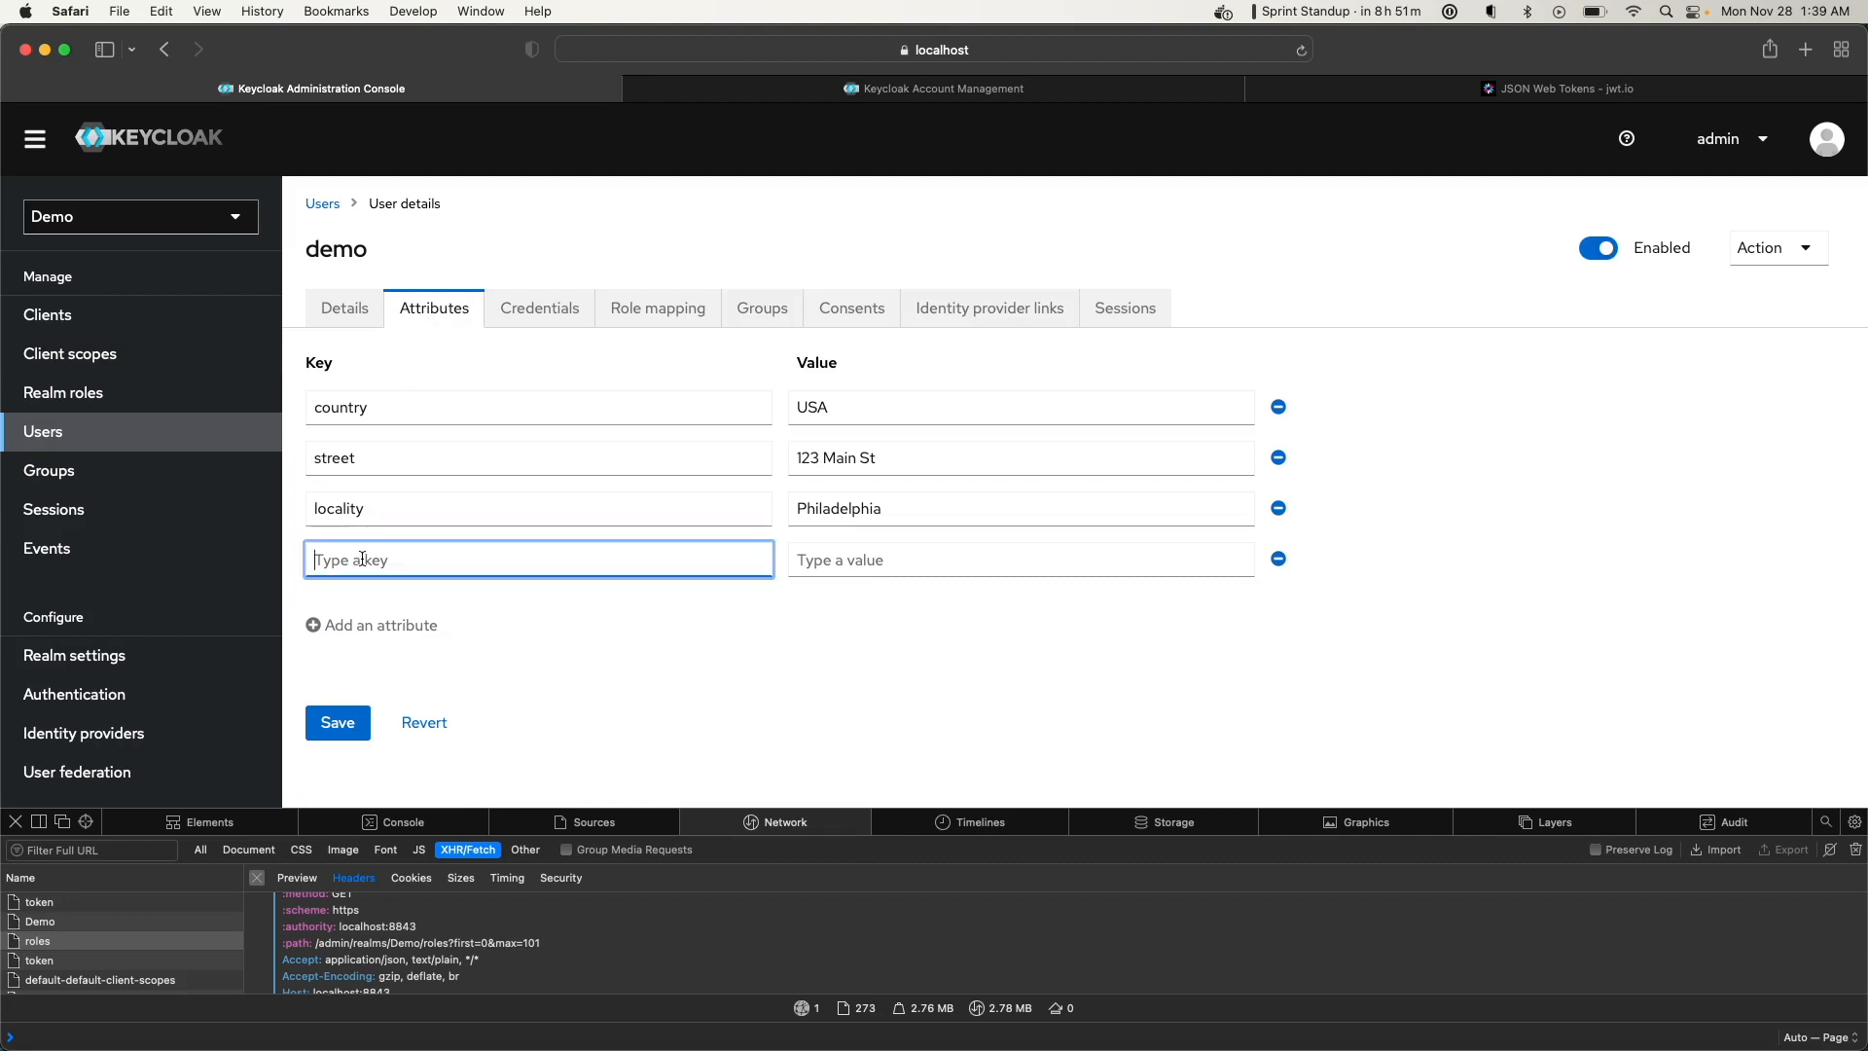
text(postal_code)
click(825, 553)
text(19104)
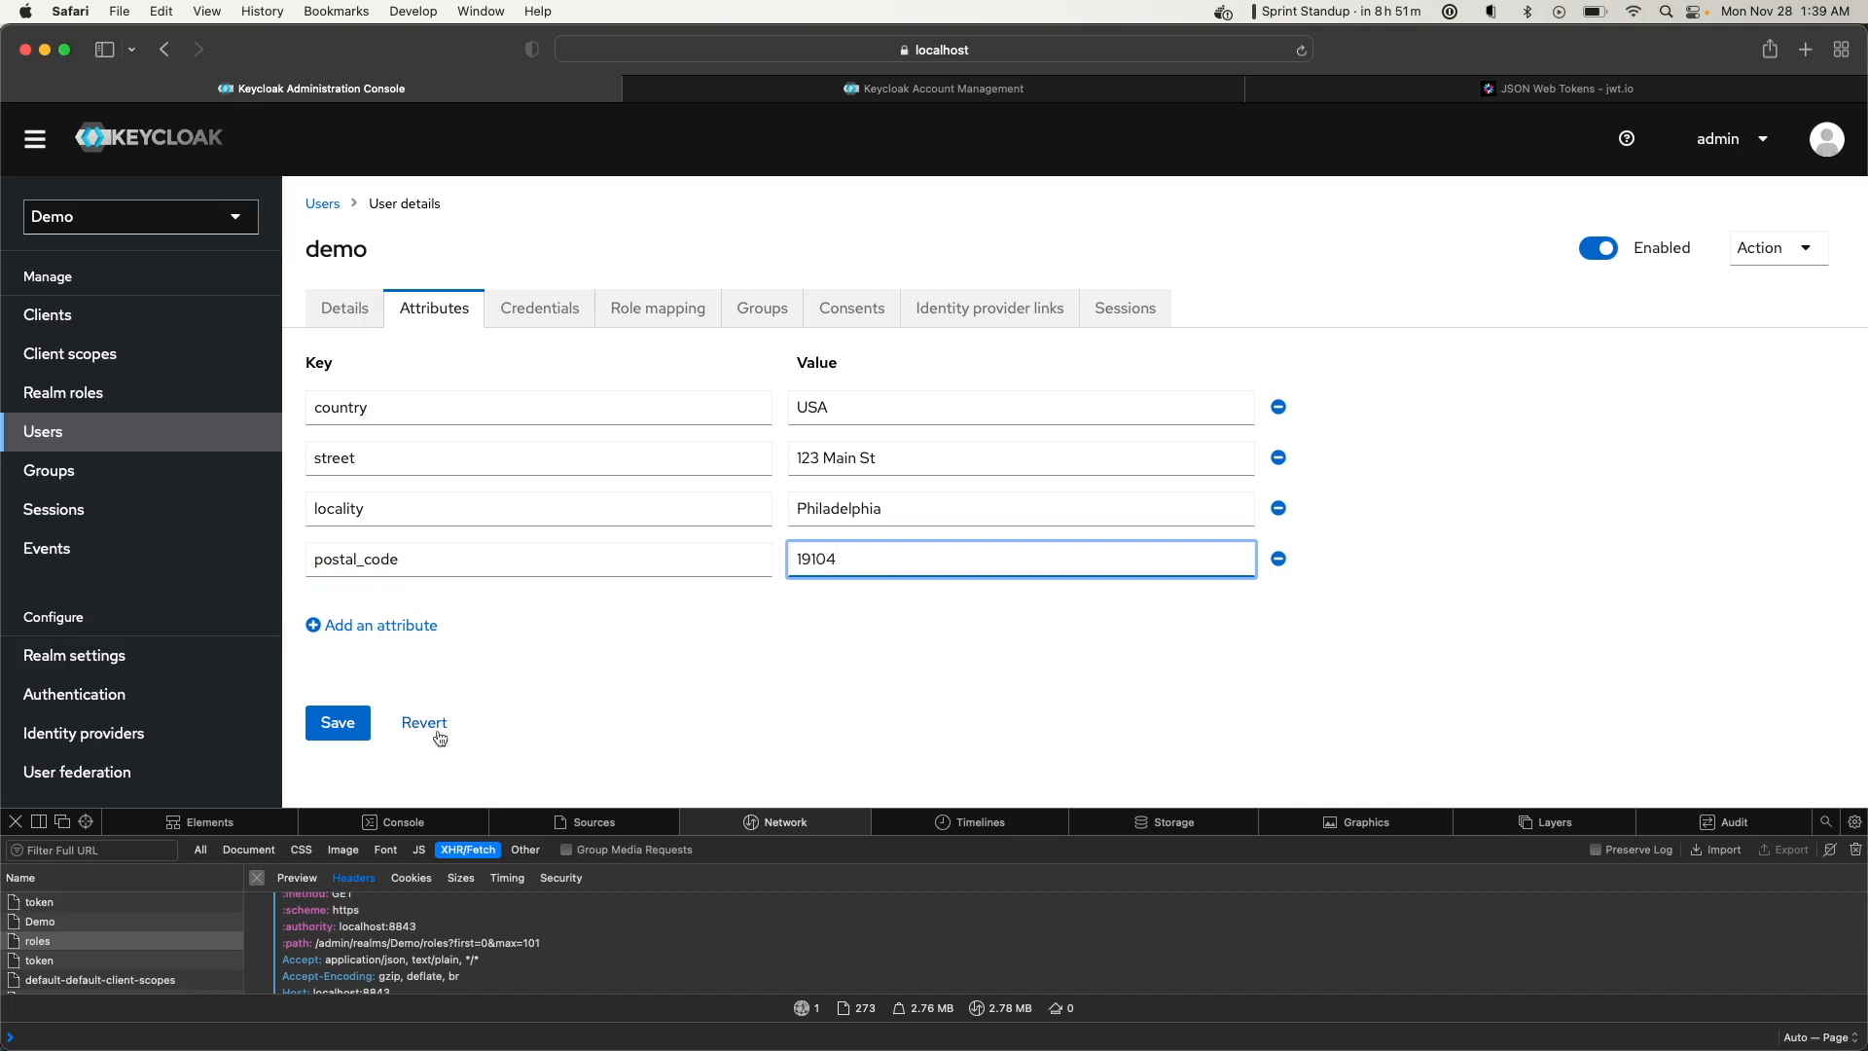
click(343, 722)
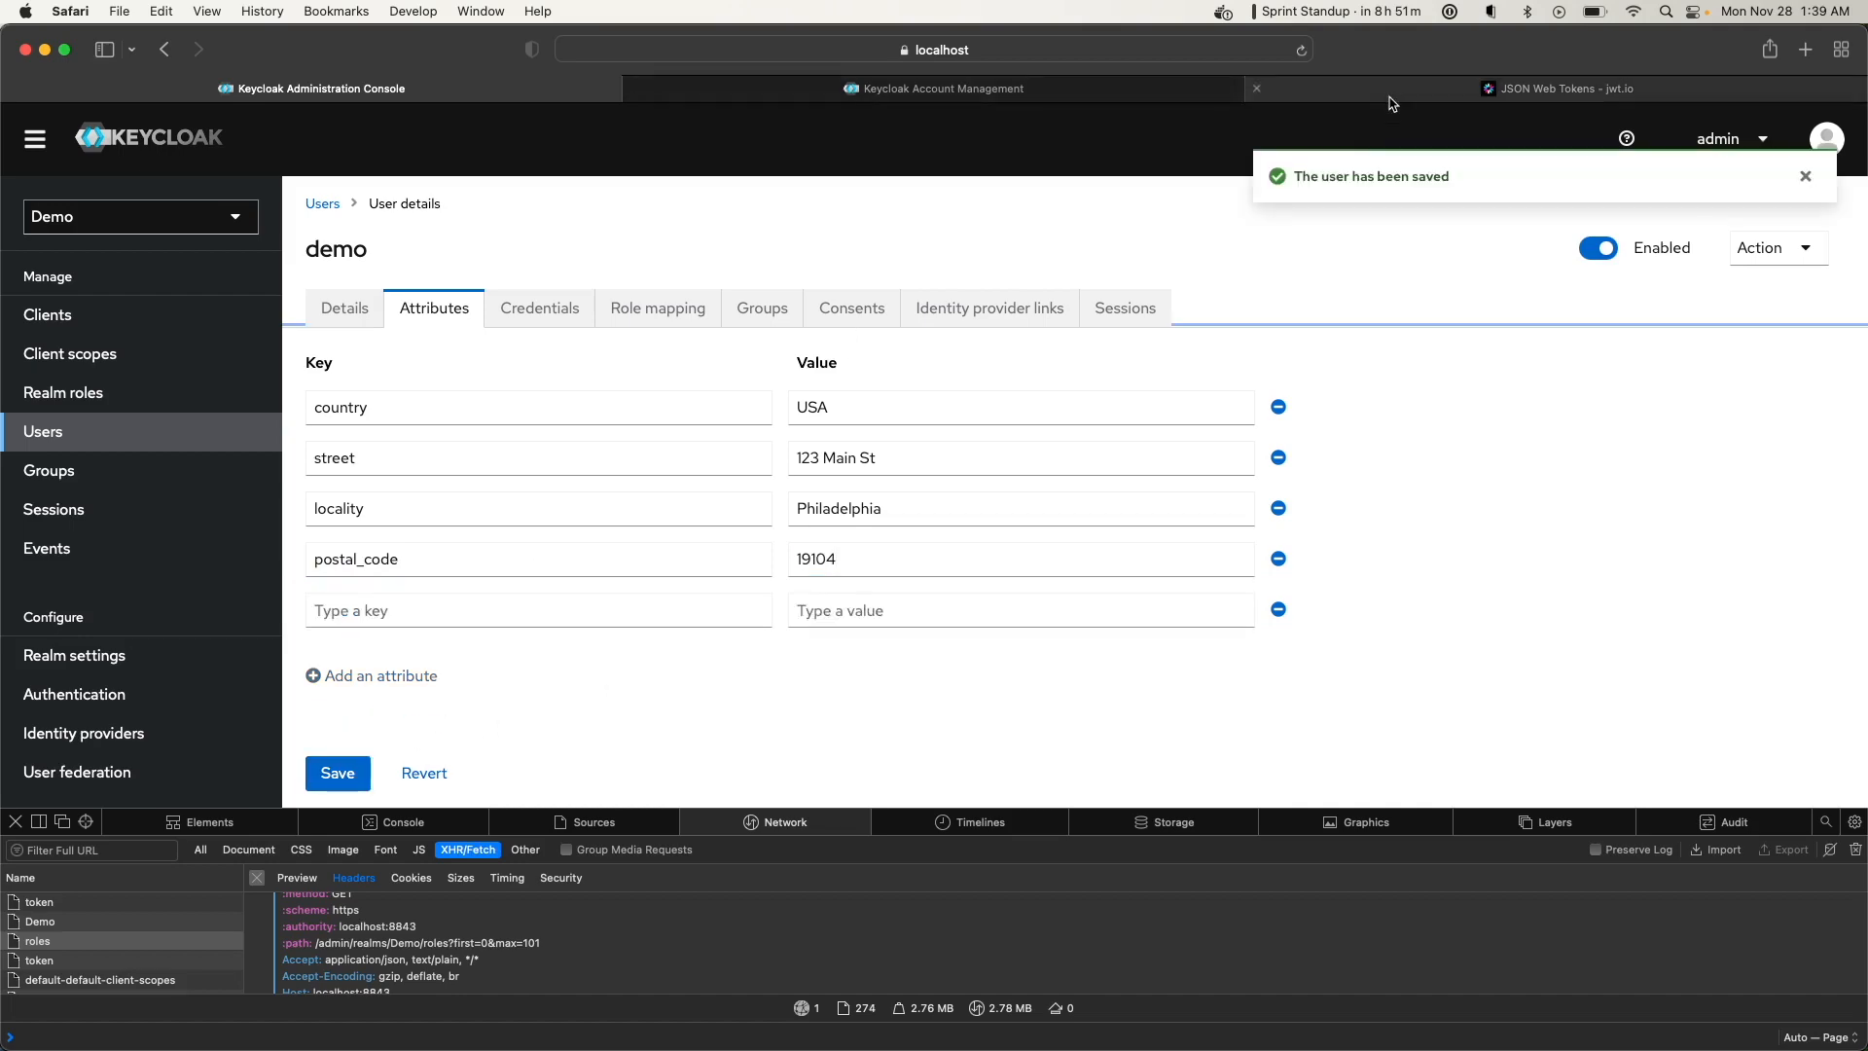
click(1391, 96)
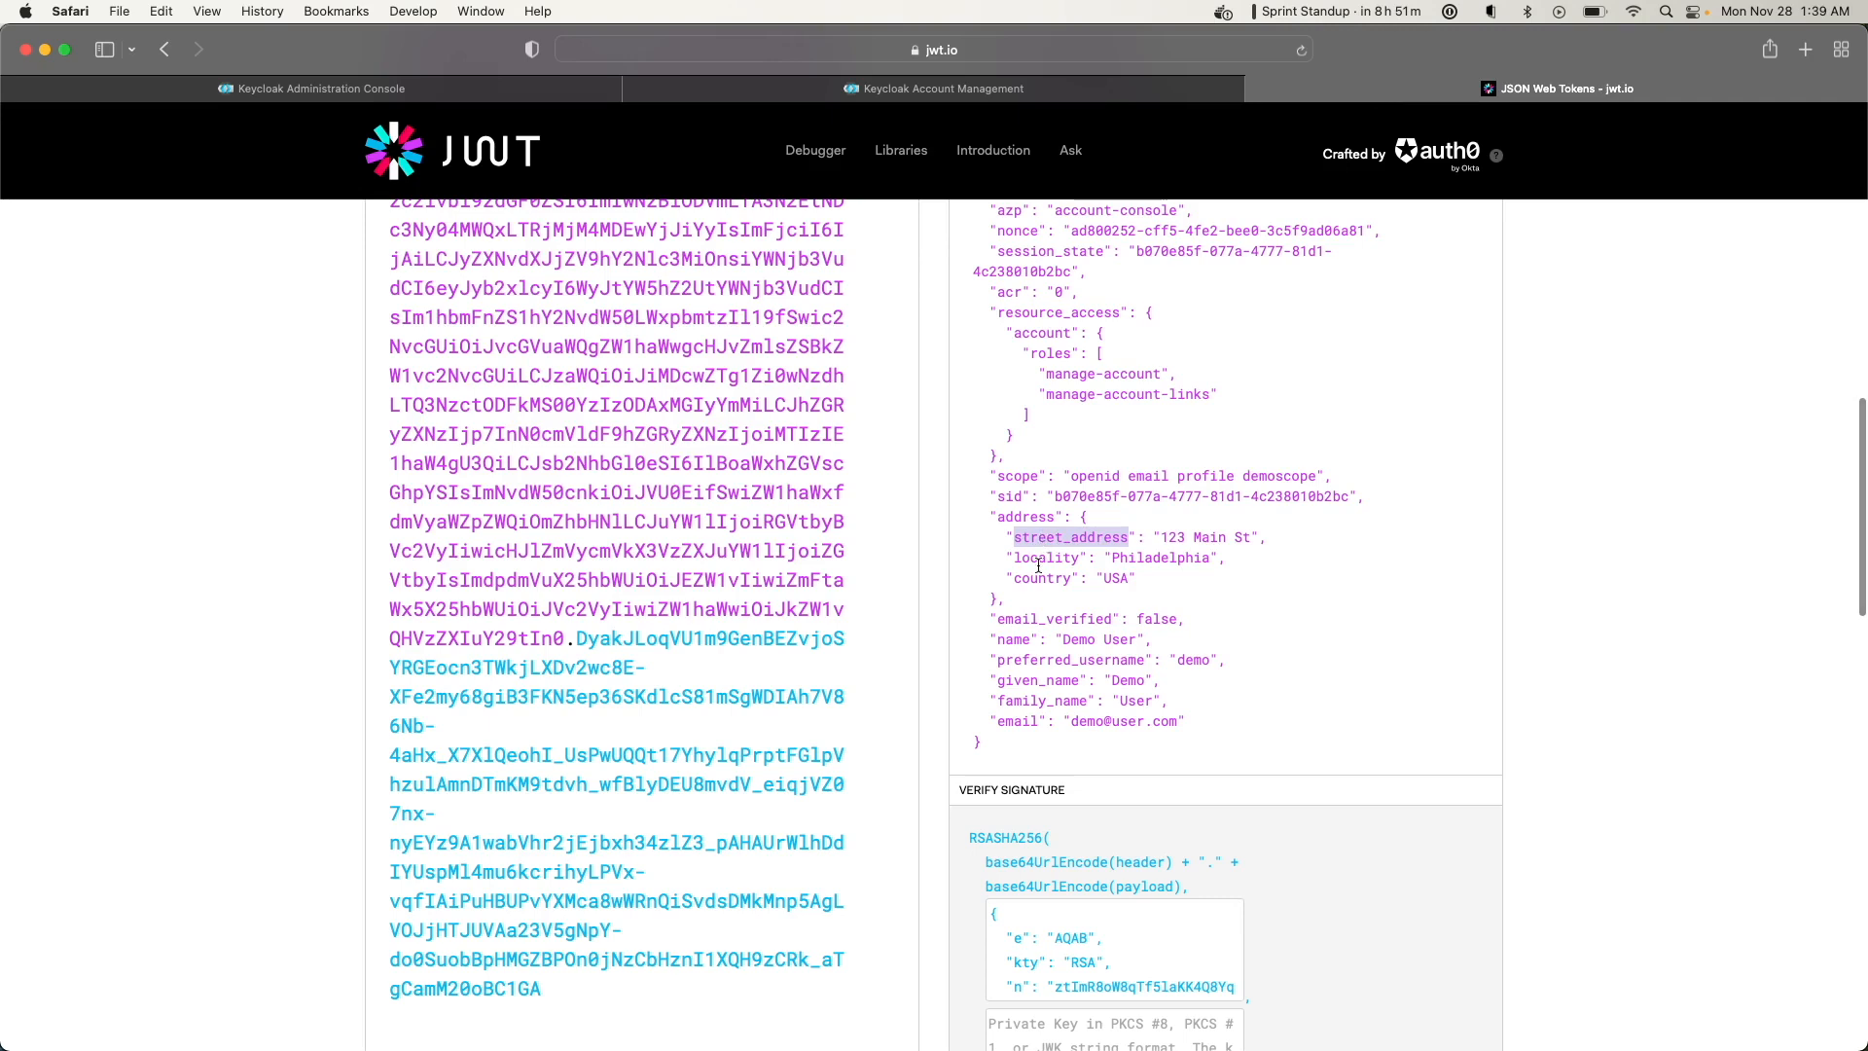
Reload the account page and copy the new Bearer token from the account request's headers
click(900, 91)
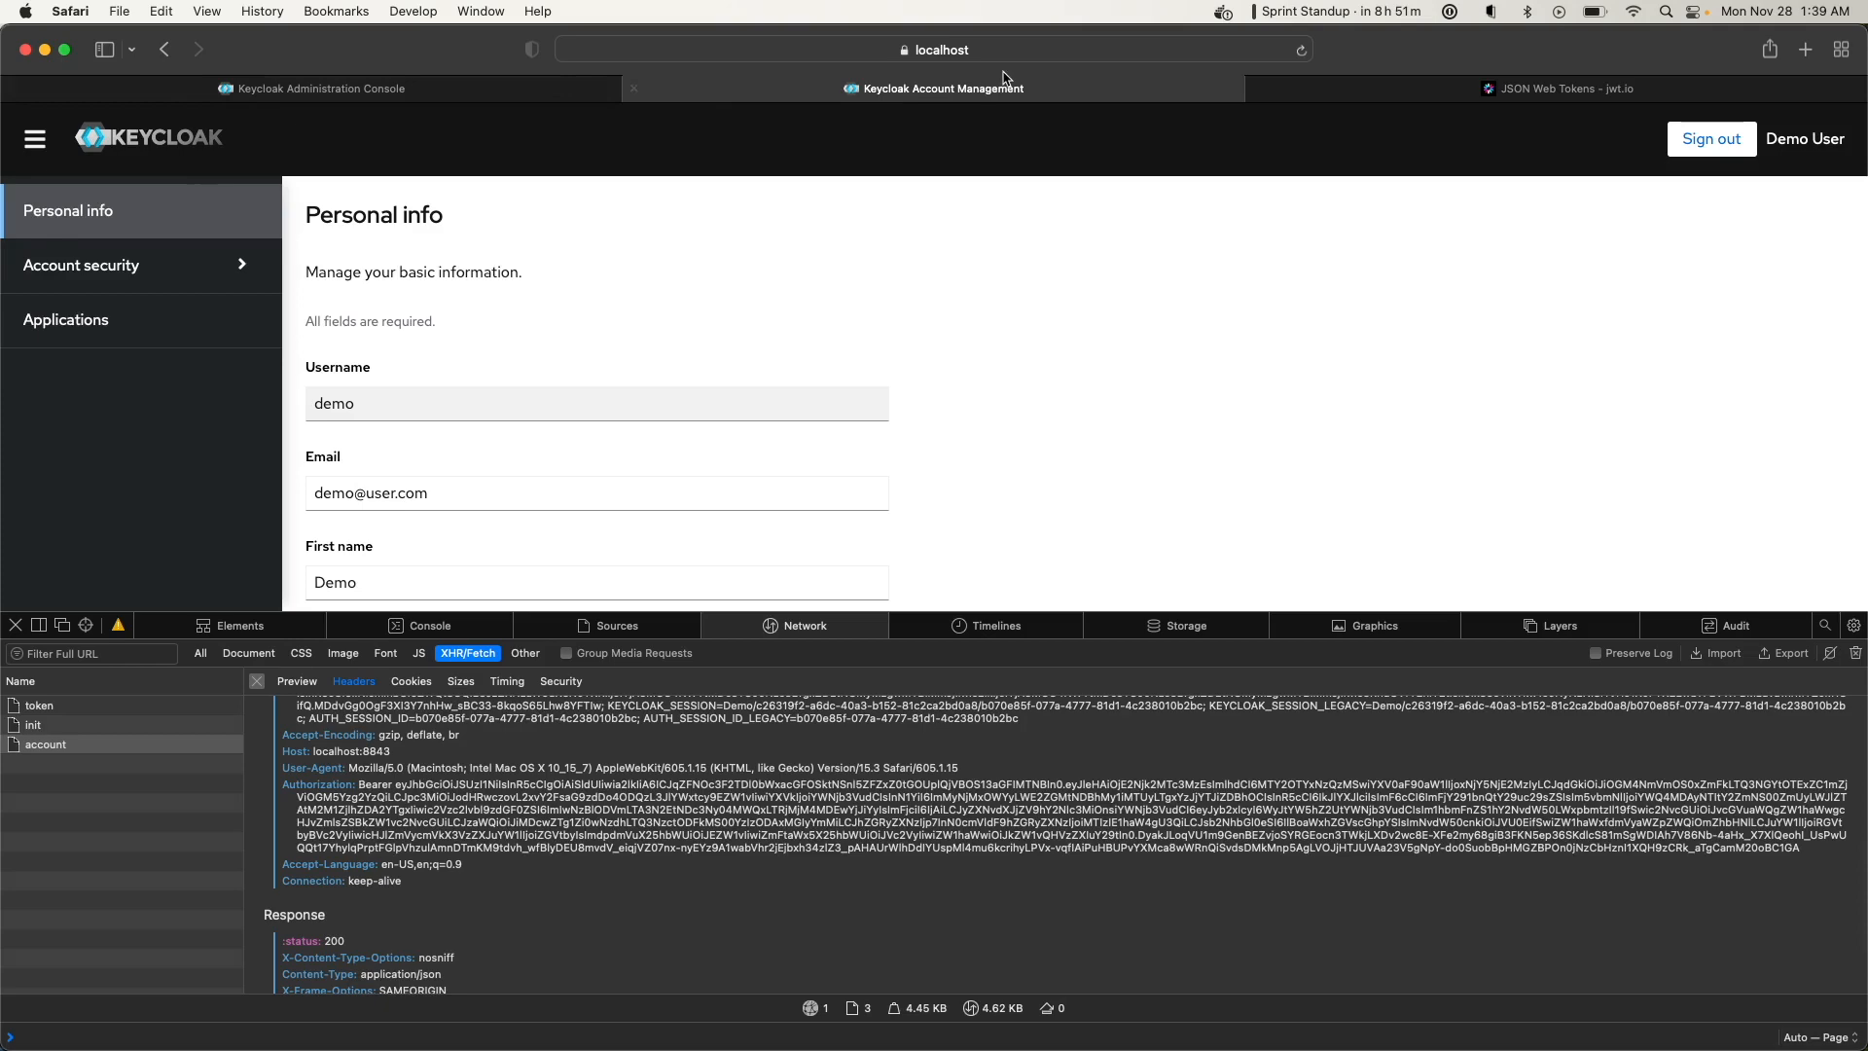
click(1301, 55)
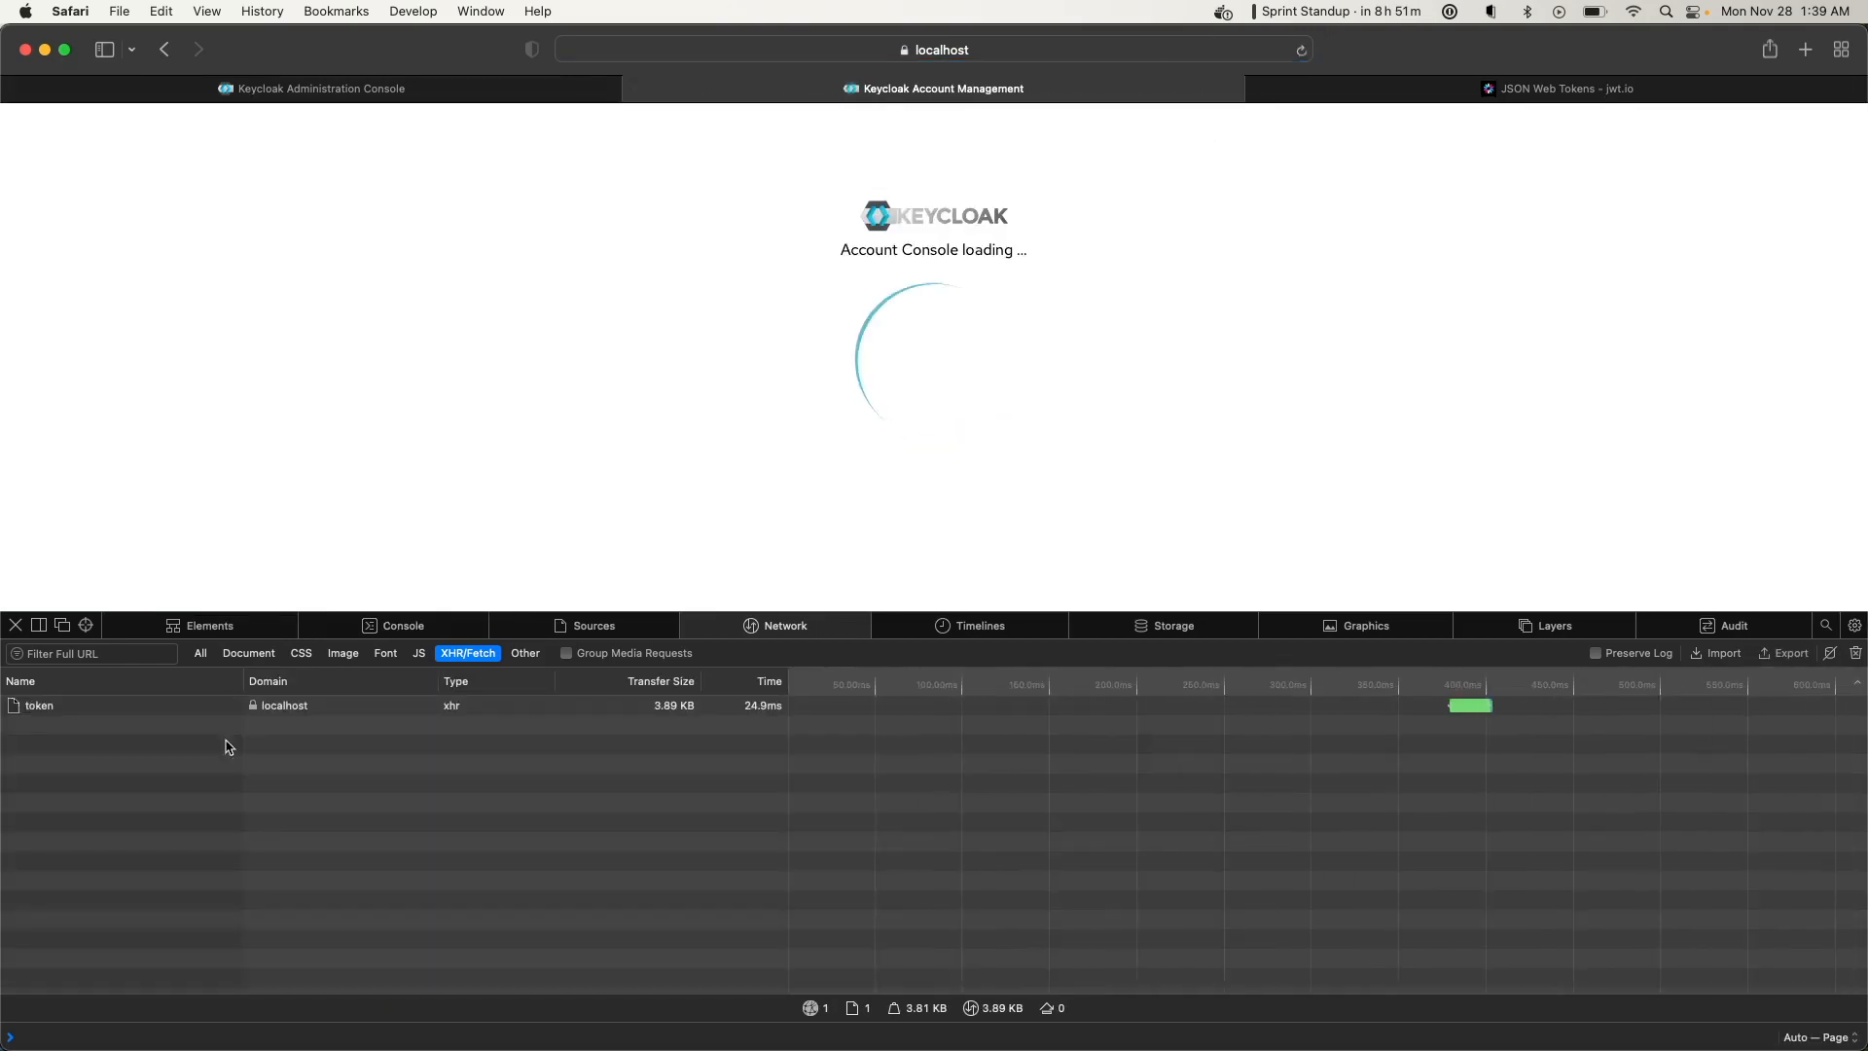
click(85, 747)
scroll(861, 973, down, 4)
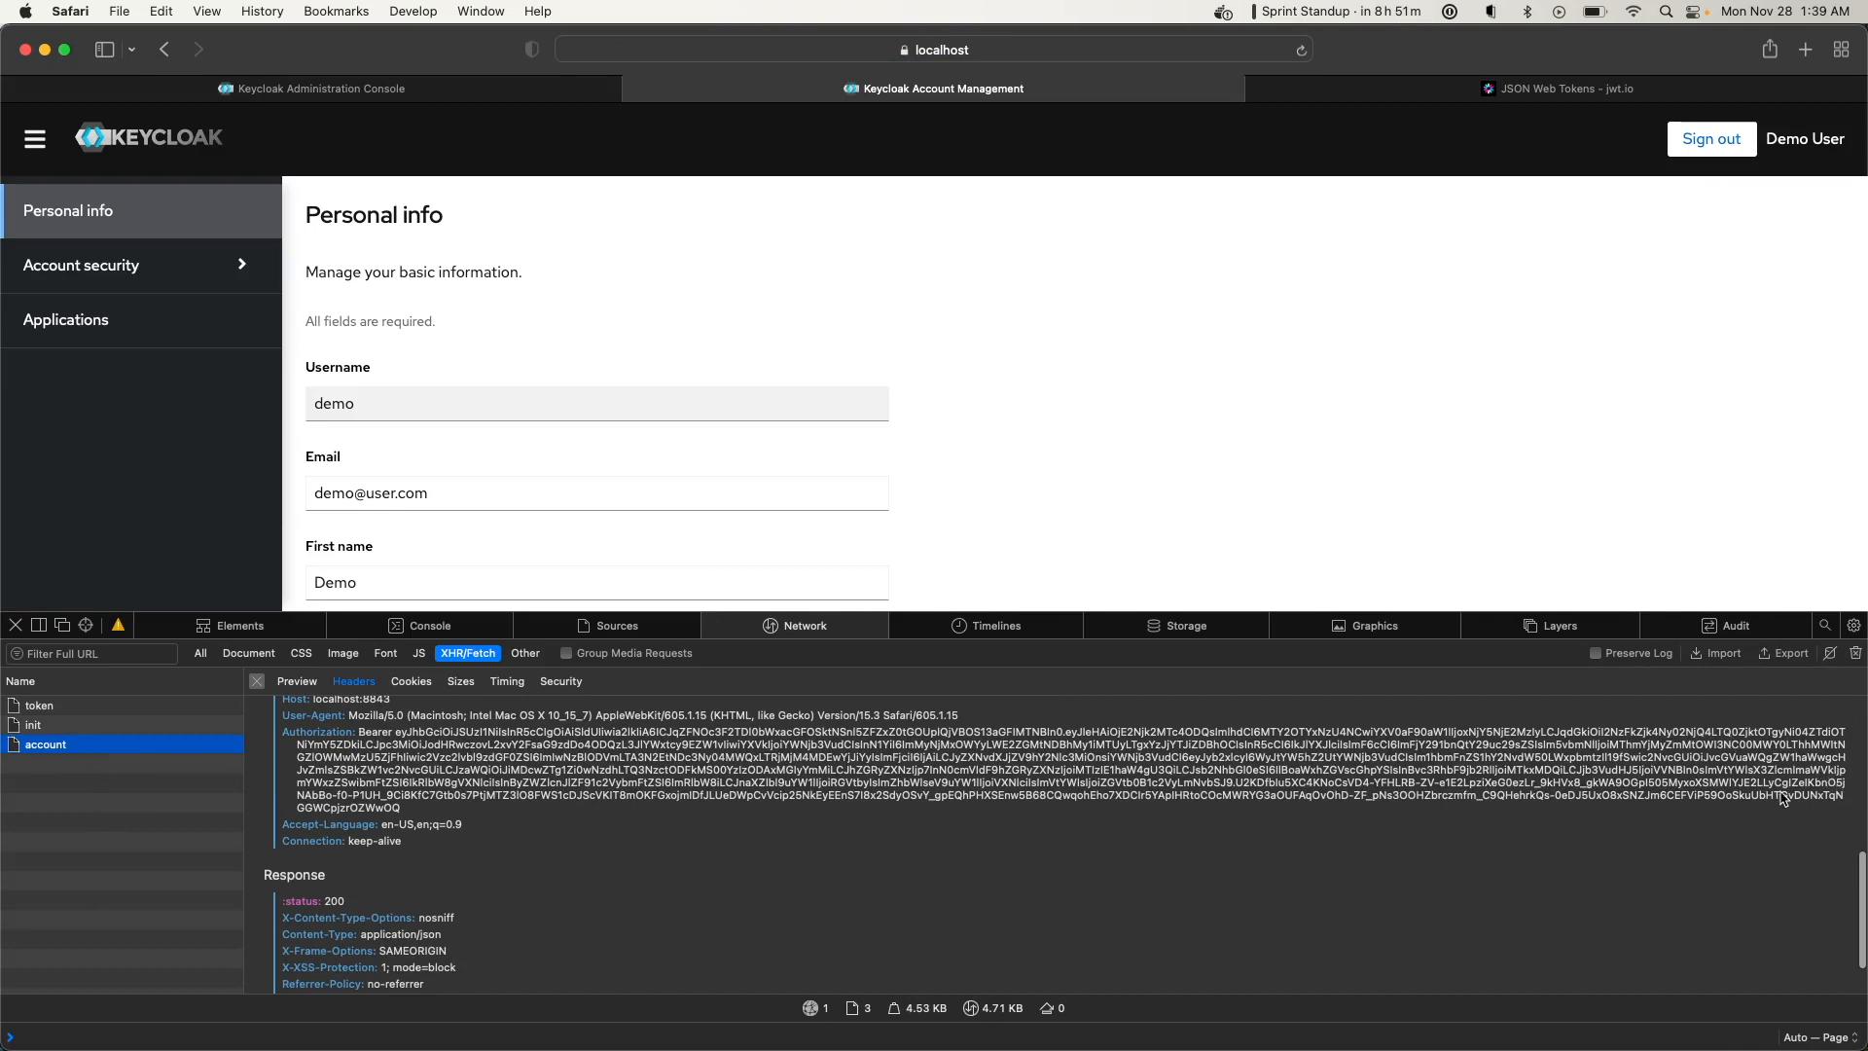
click(404, 735)
drag(397, 736, 1847, 810)
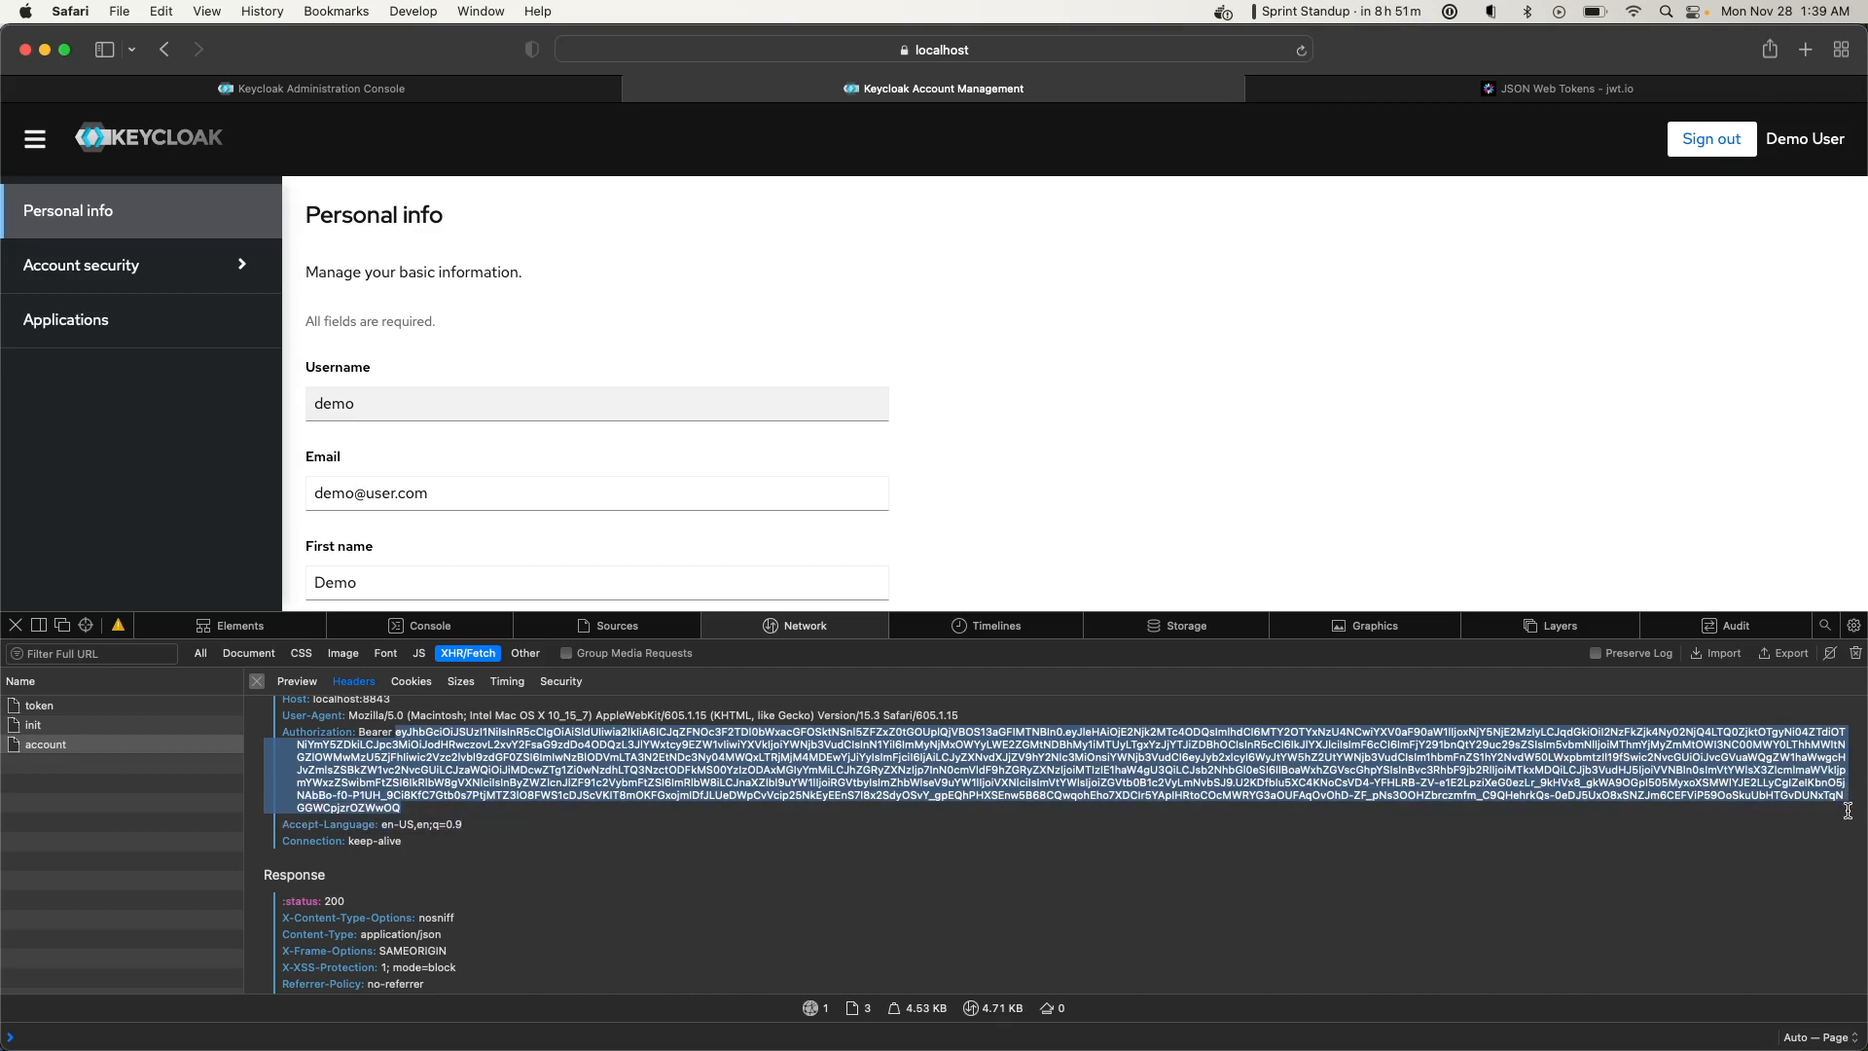
key(super+c)
Decode the new bearer token in jwt.io, check the postal_code 19104 address claim, and return to Keycloak
click(1597, 95)
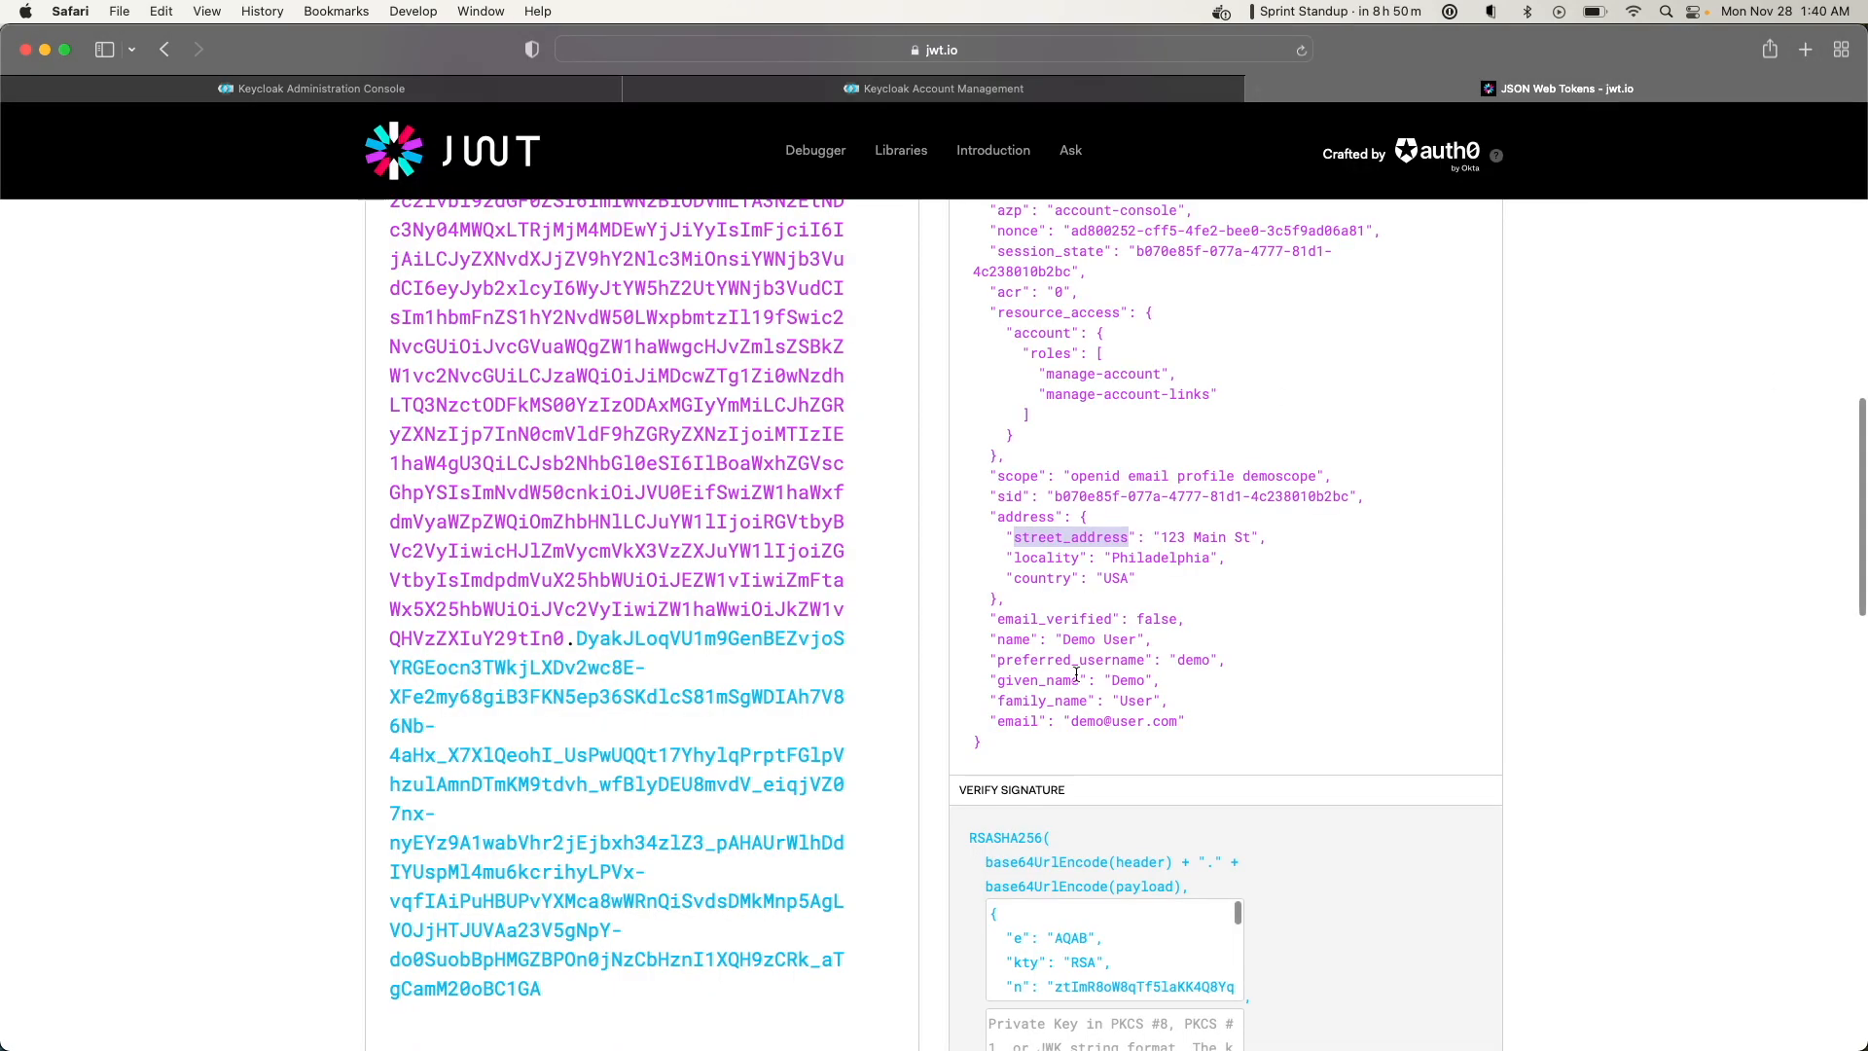
key(super+a)
key(super+v)
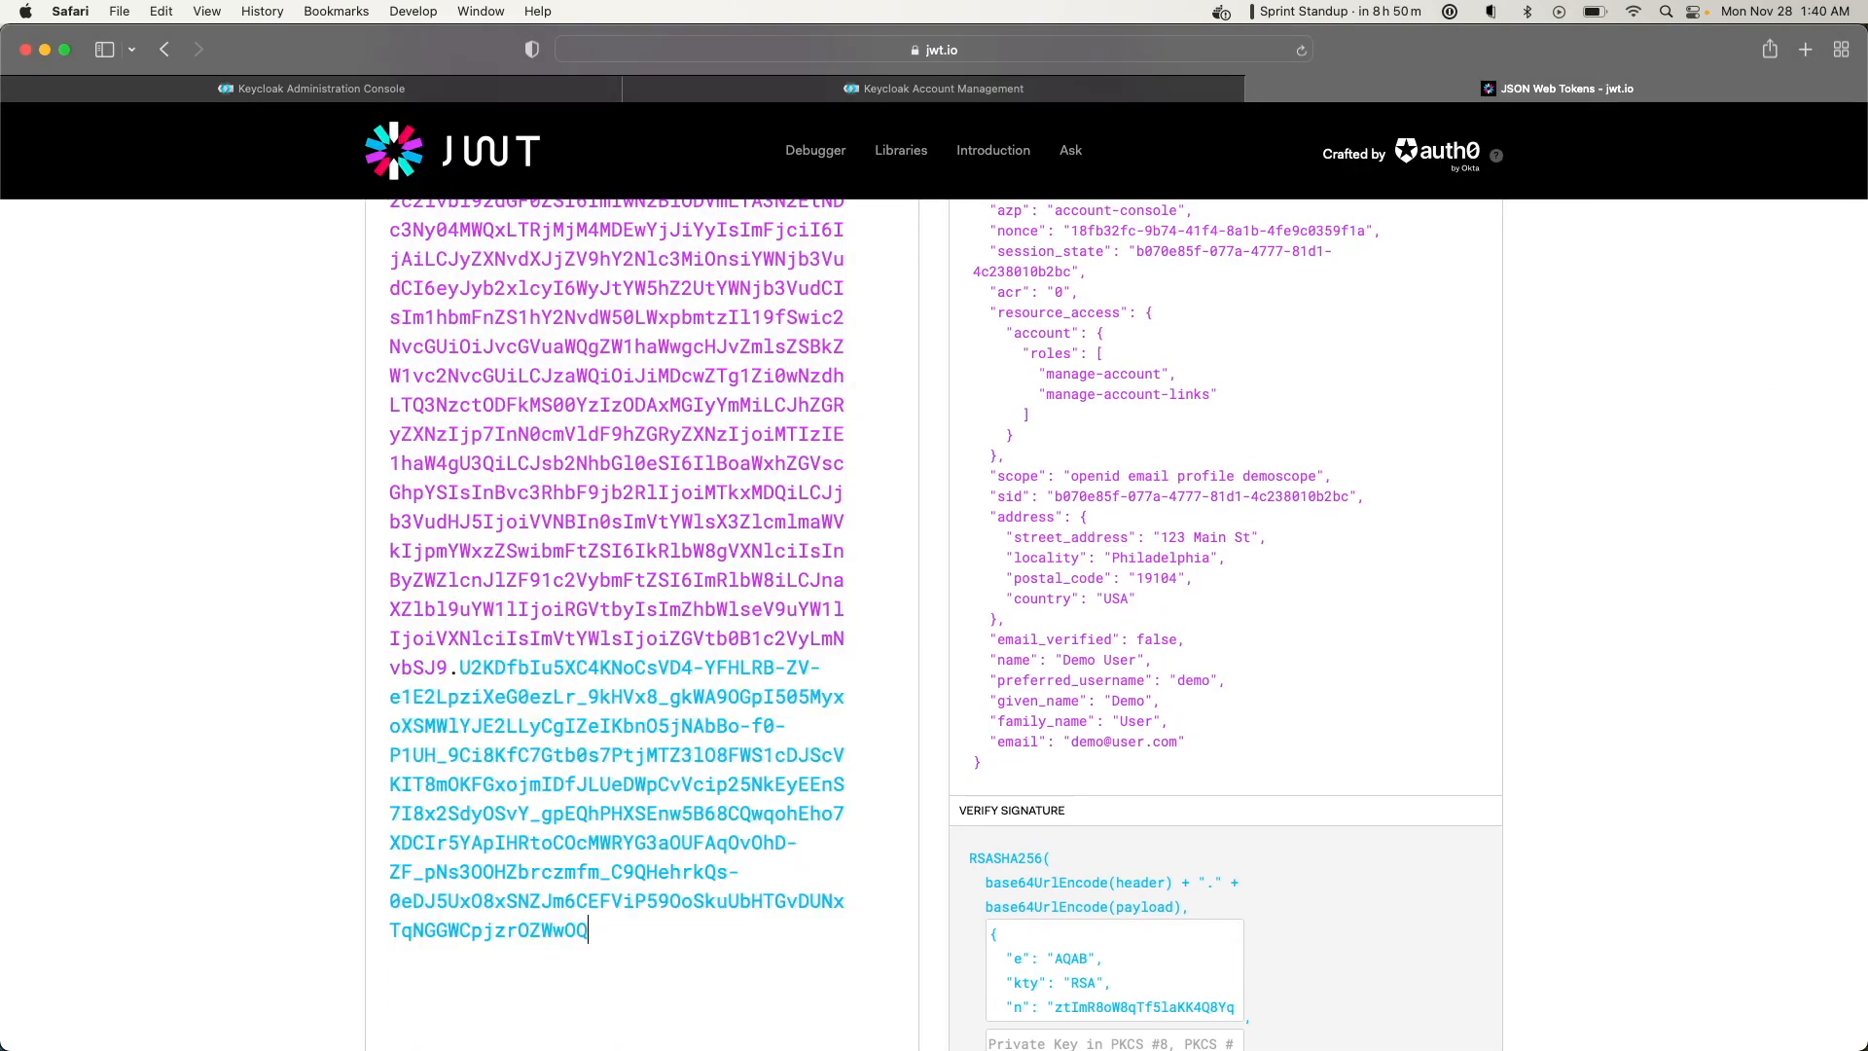
double_click(1088, 577)
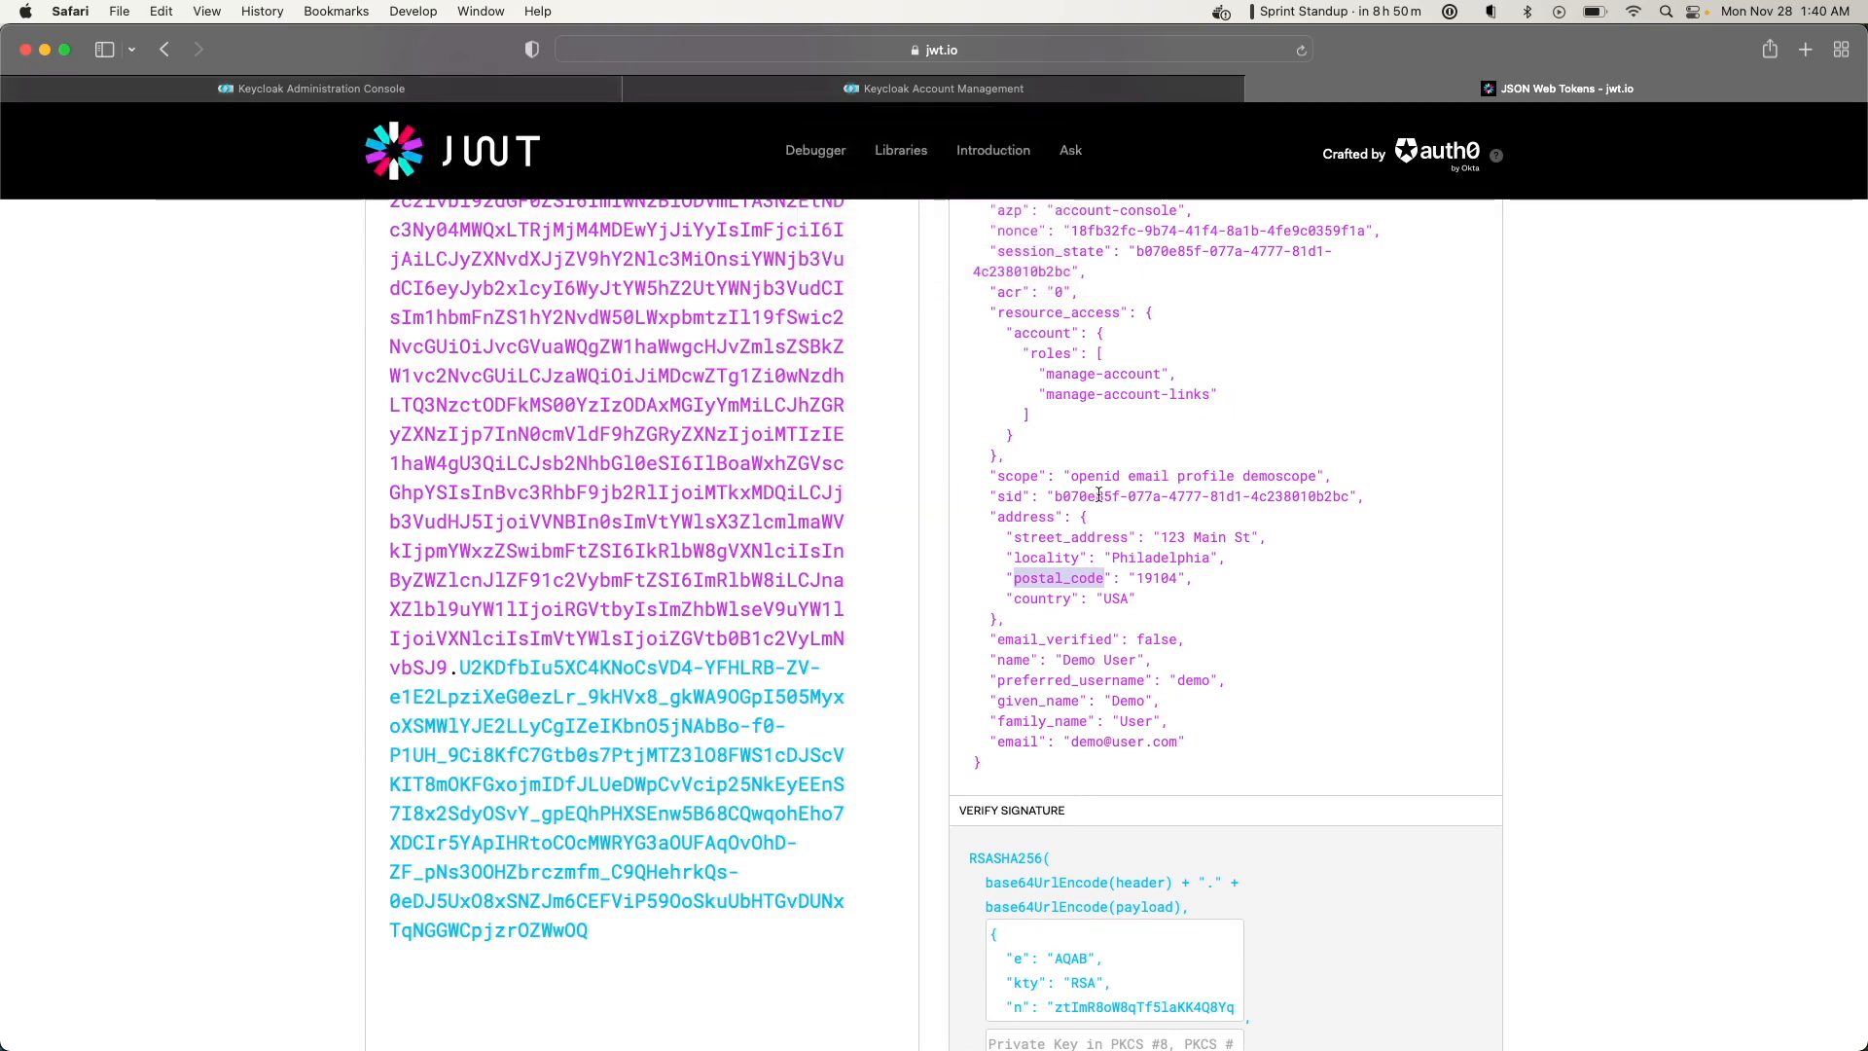
scroll(1208, 426, up, 6)
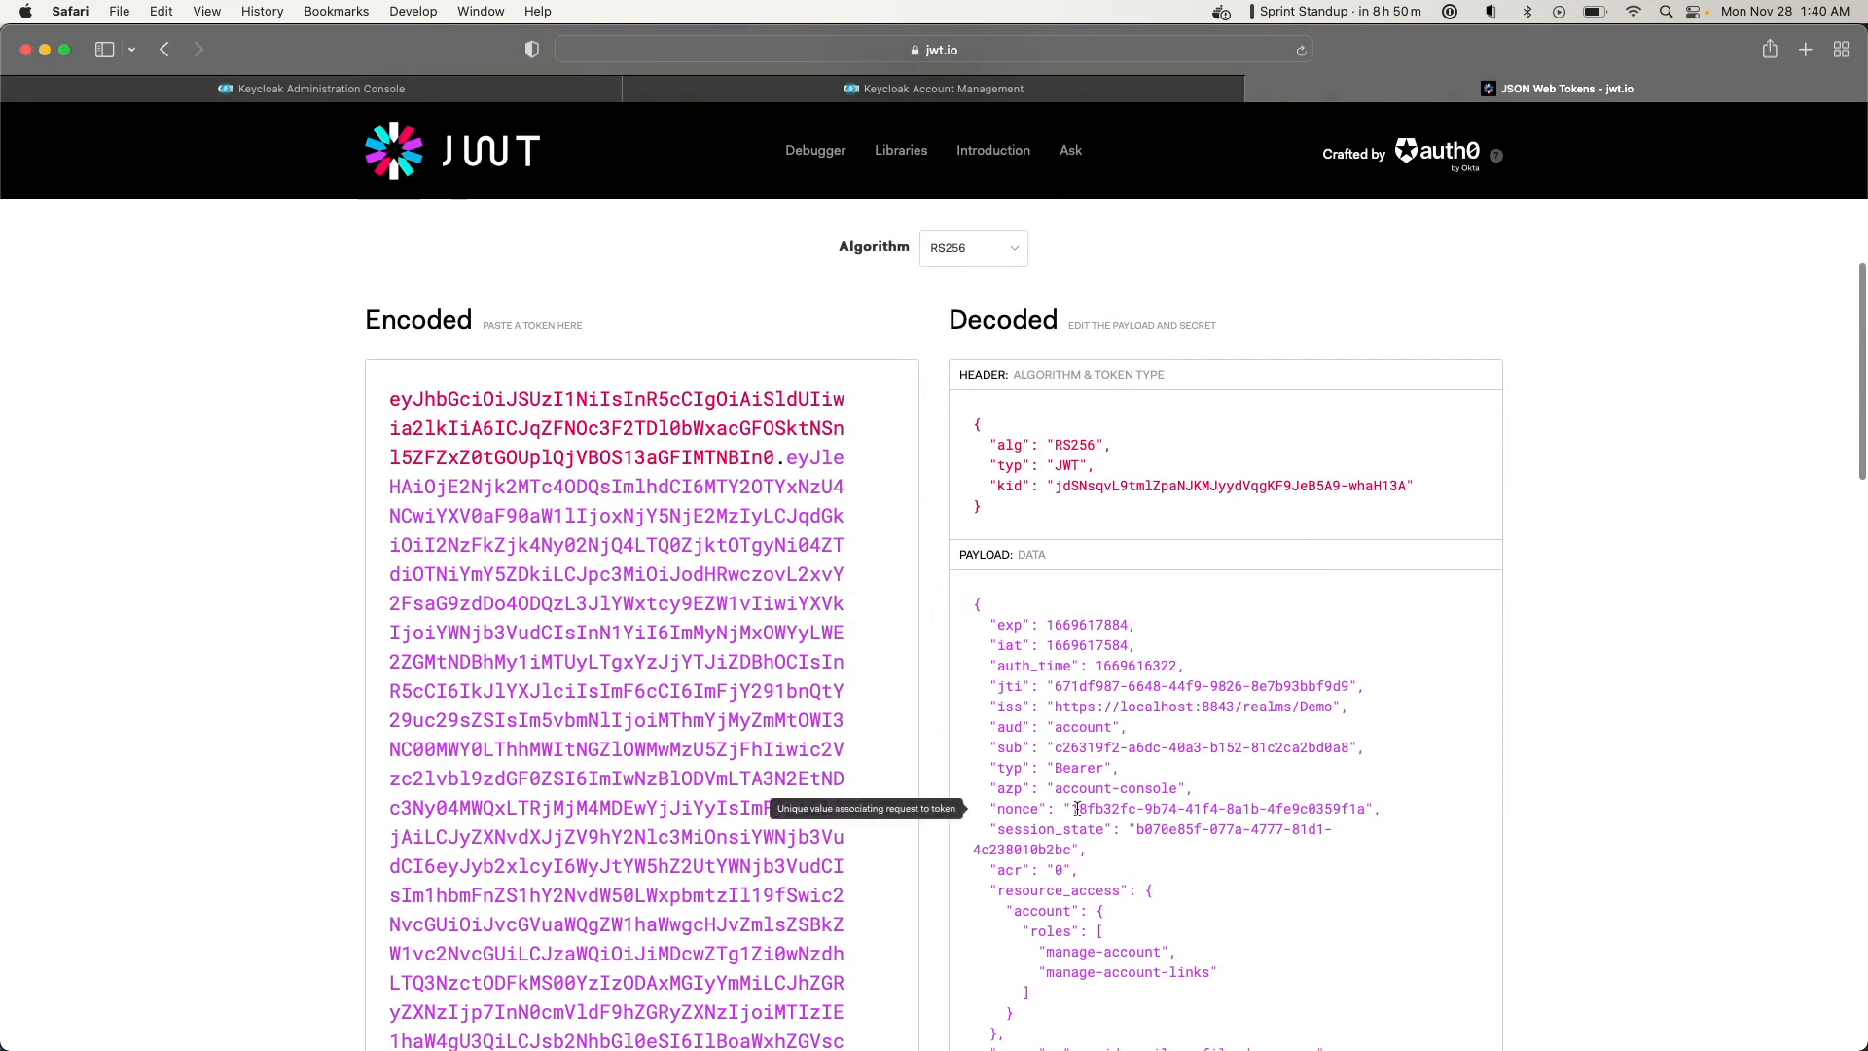
scroll(1077, 817, down, 3)
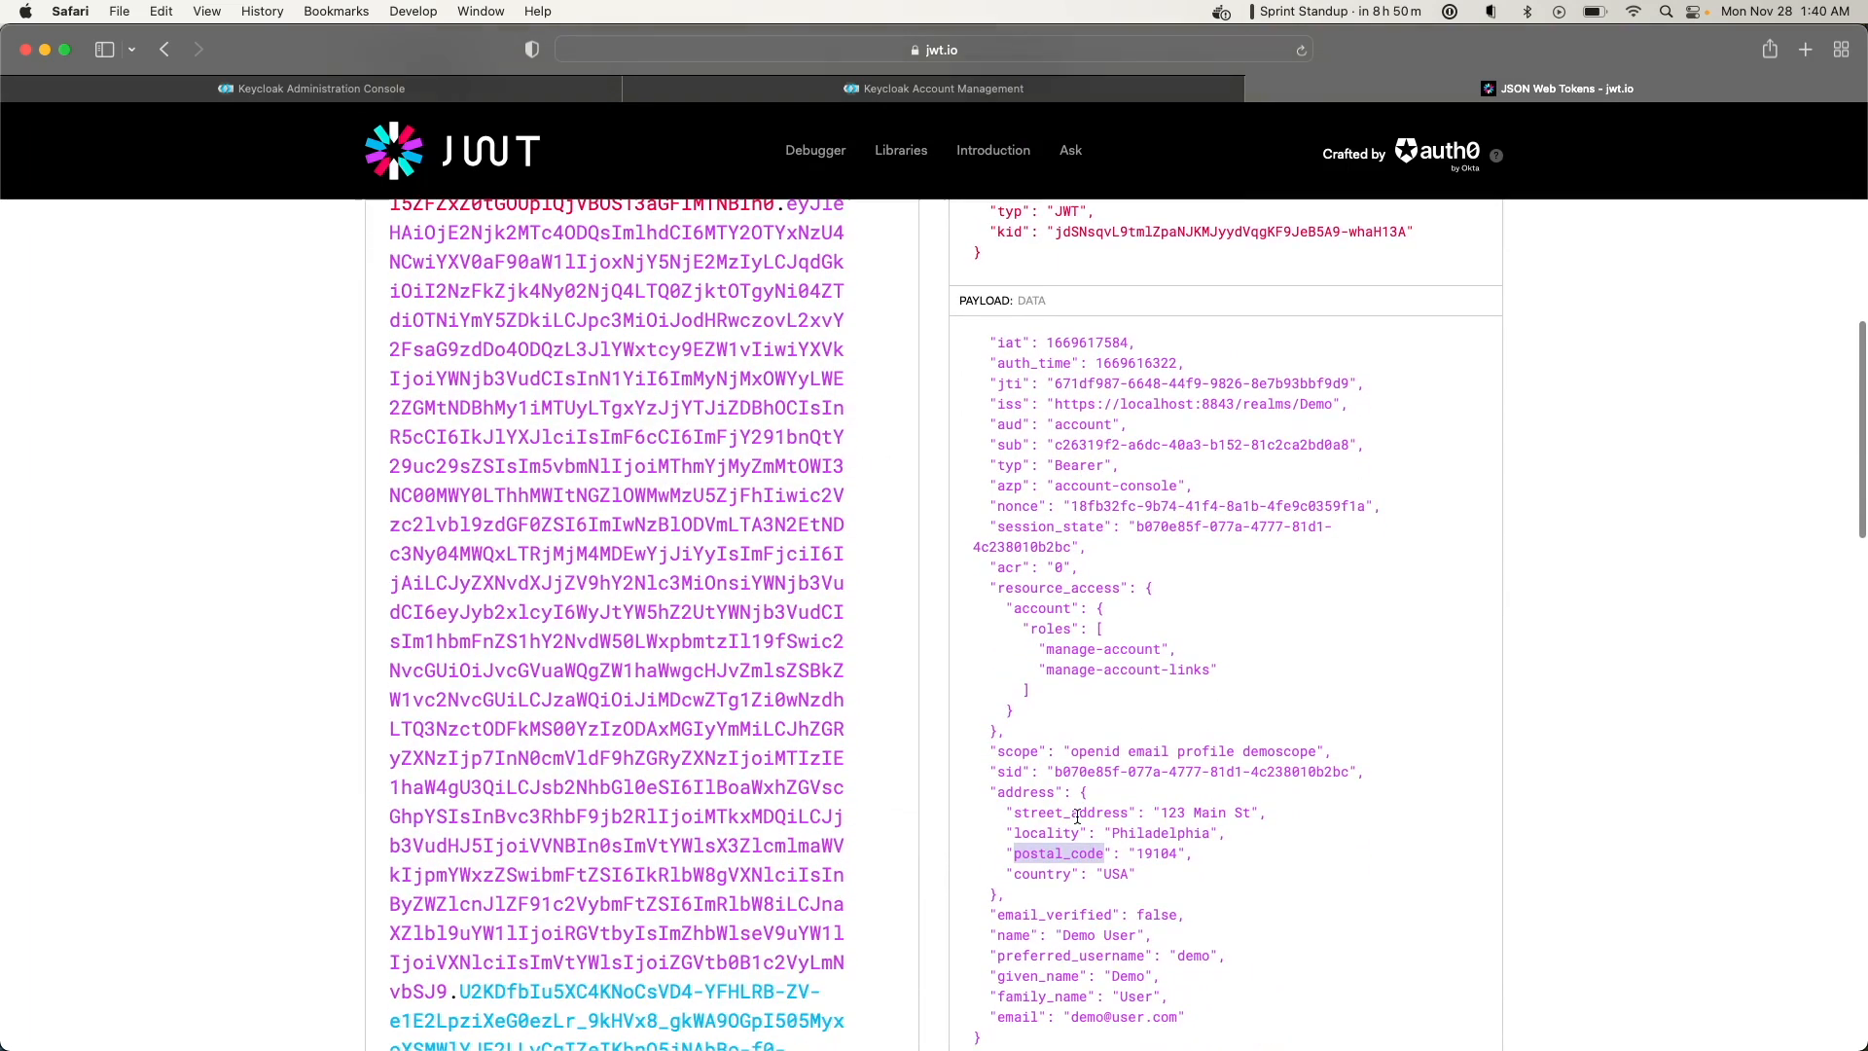
click(409, 85)
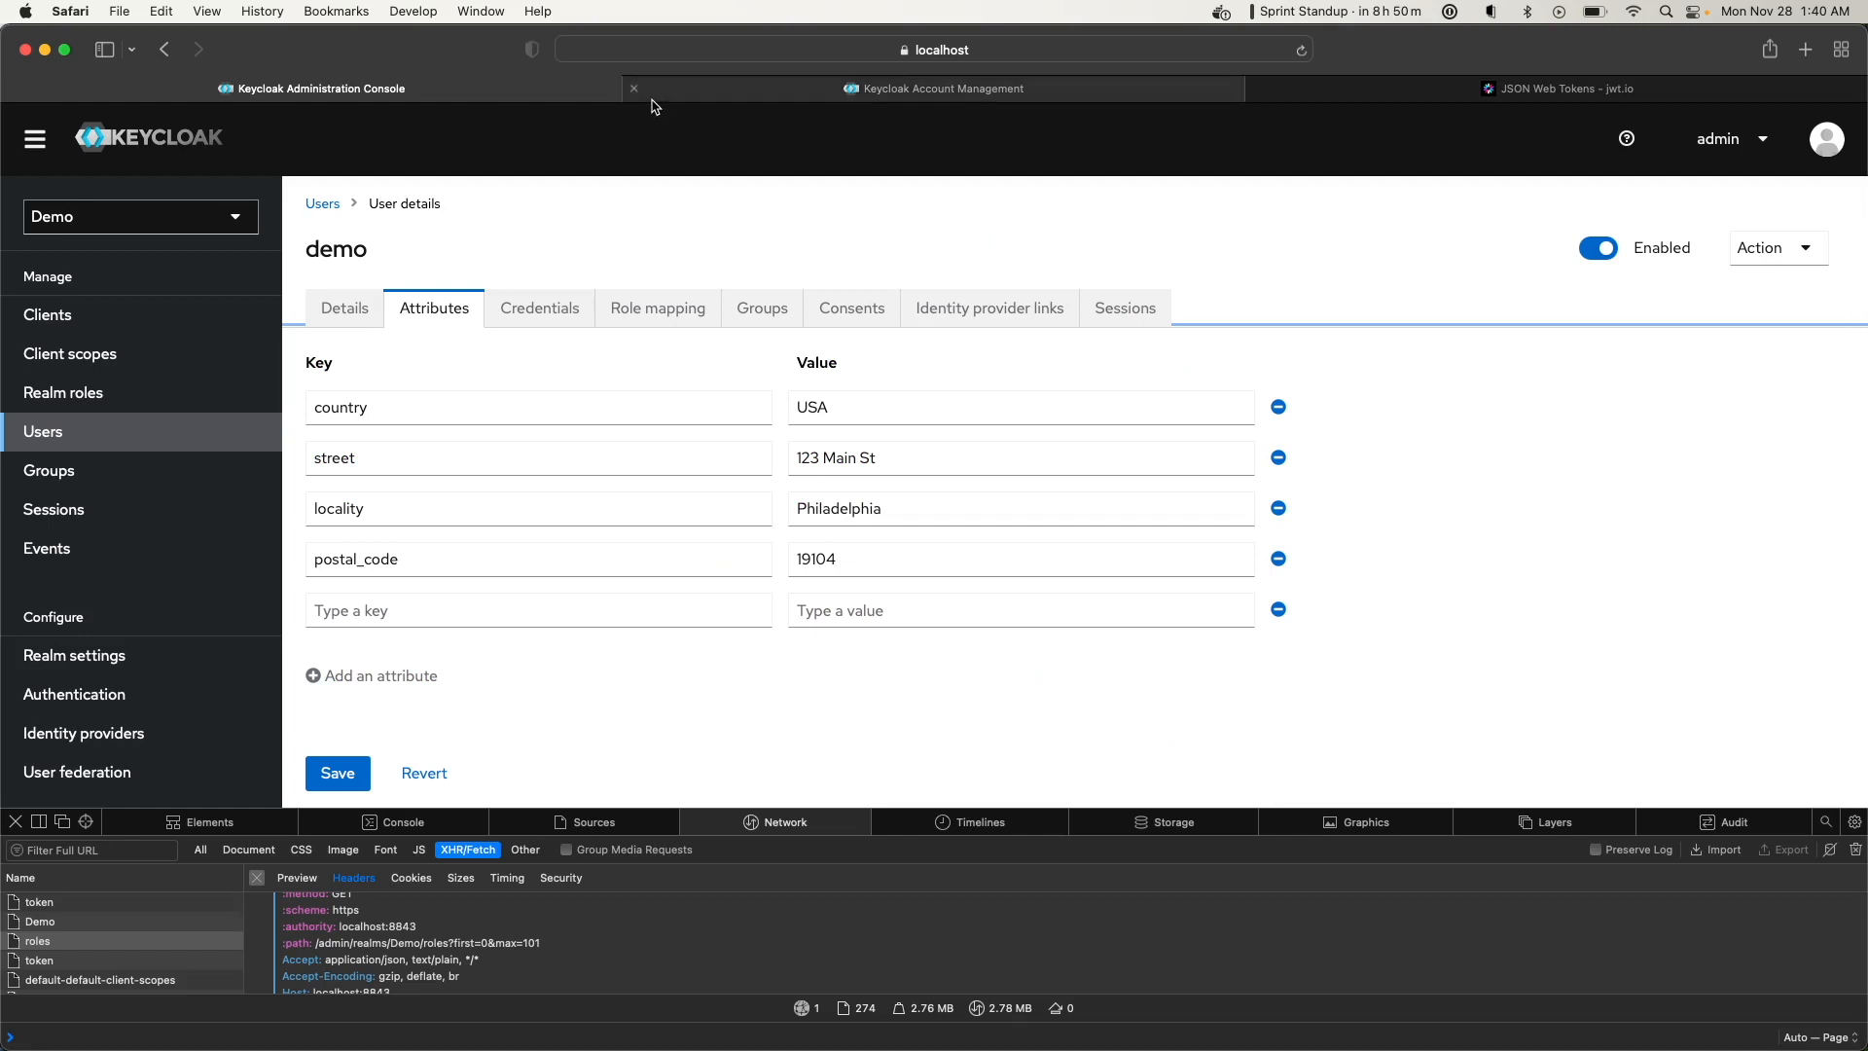
Open the demoscope client scope's address mapper and review its User Address settings
mouse_move(654, 99)
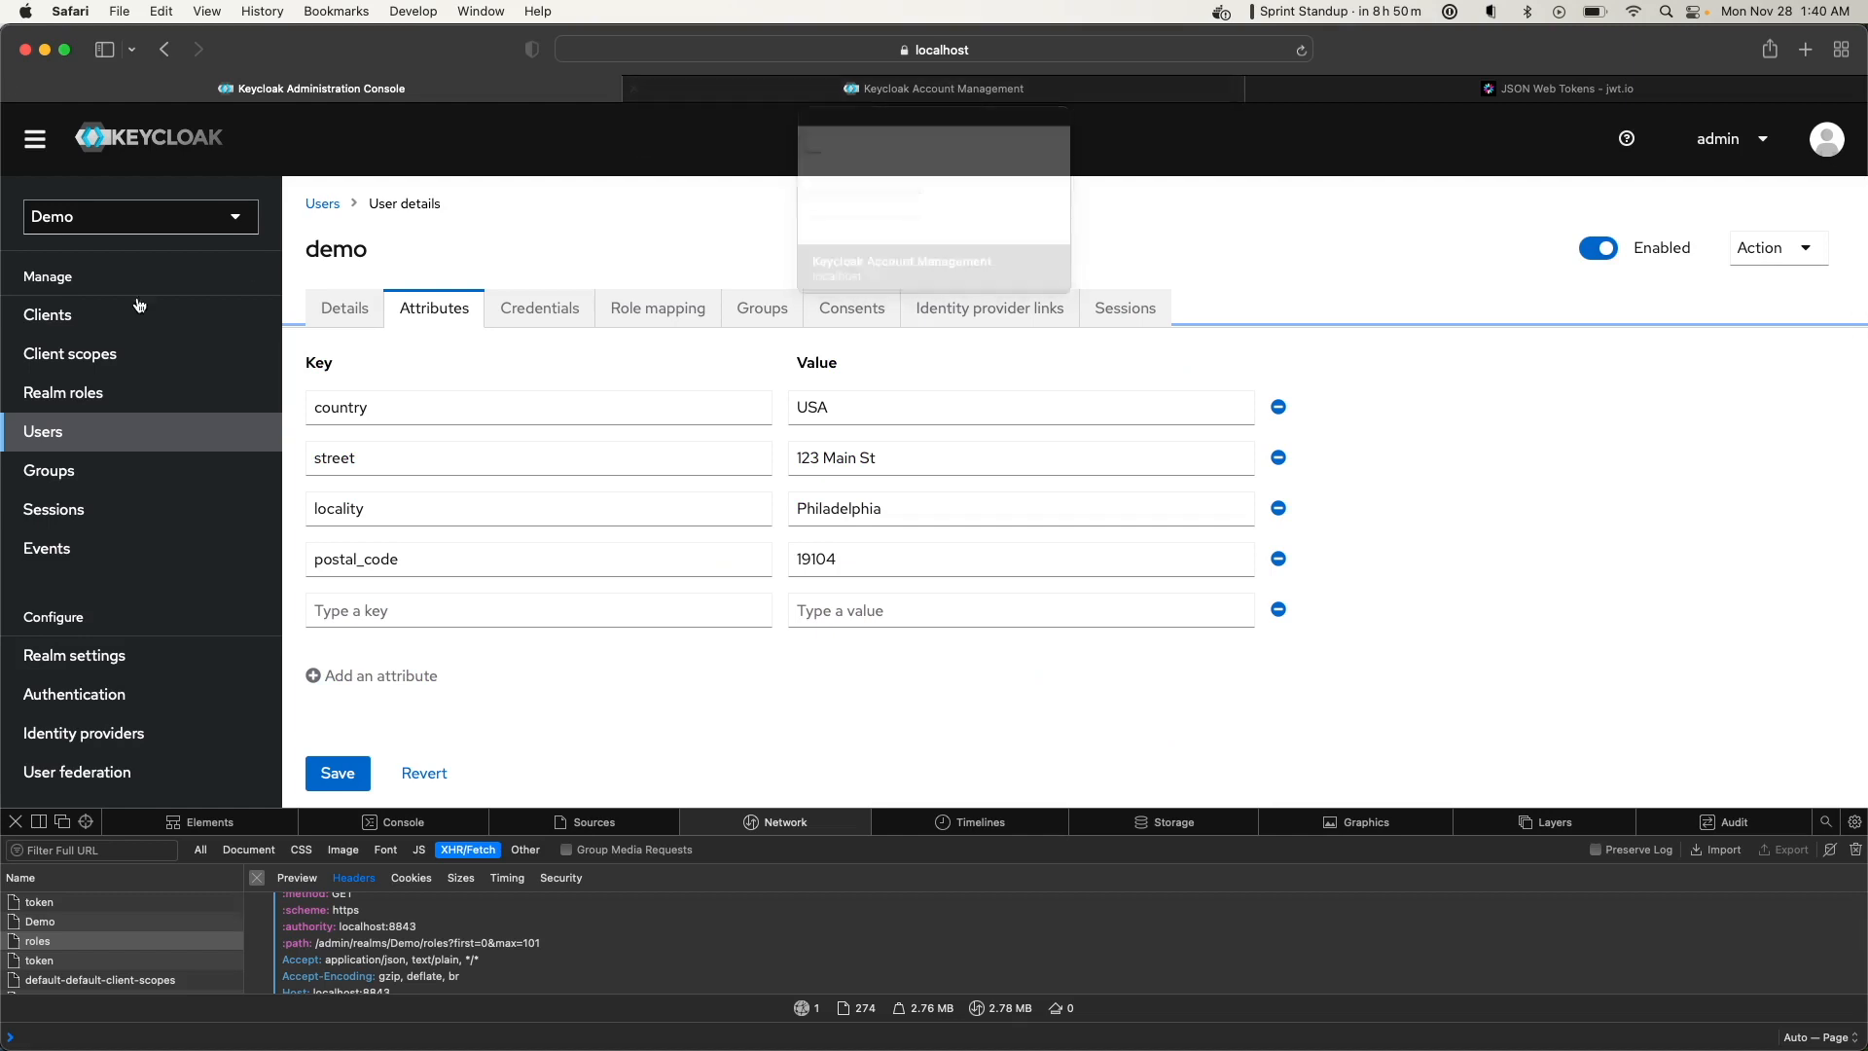
click(61, 362)
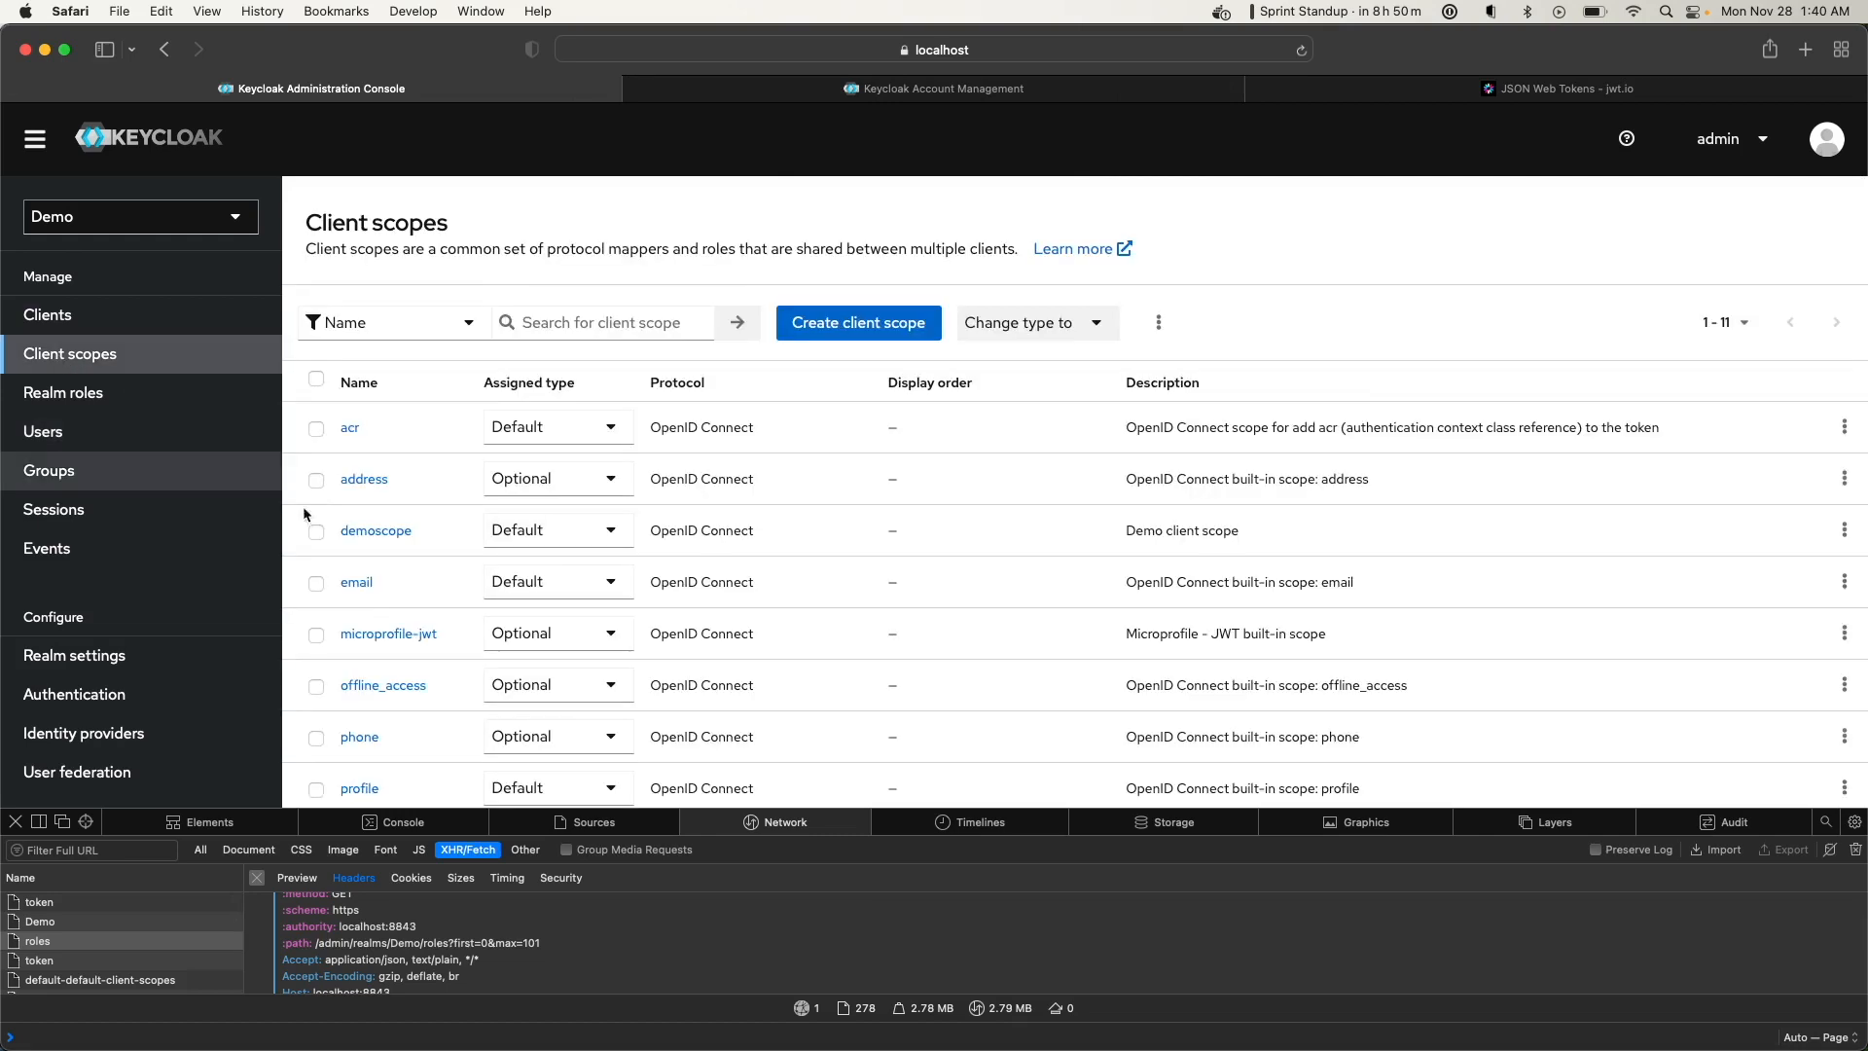
click(379, 540)
click(481, 319)
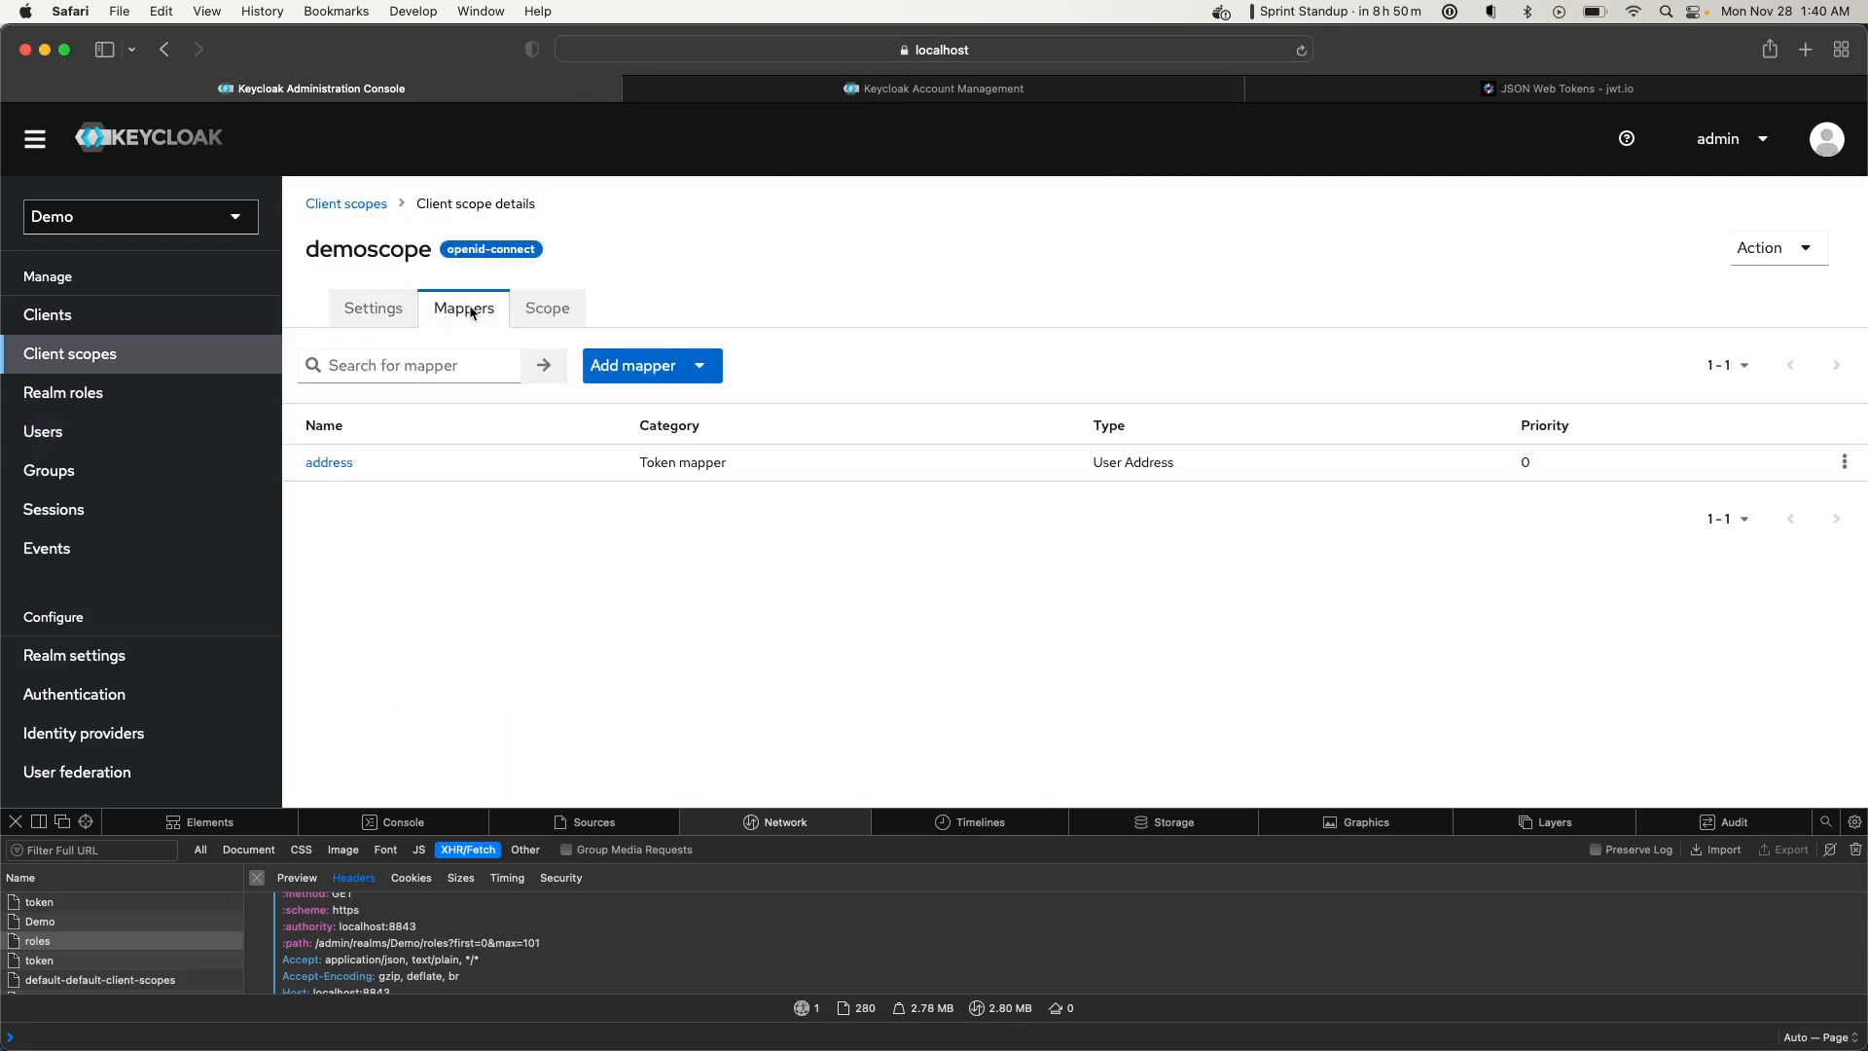
click(317, 467)
scroll(531, 671, down, 3)
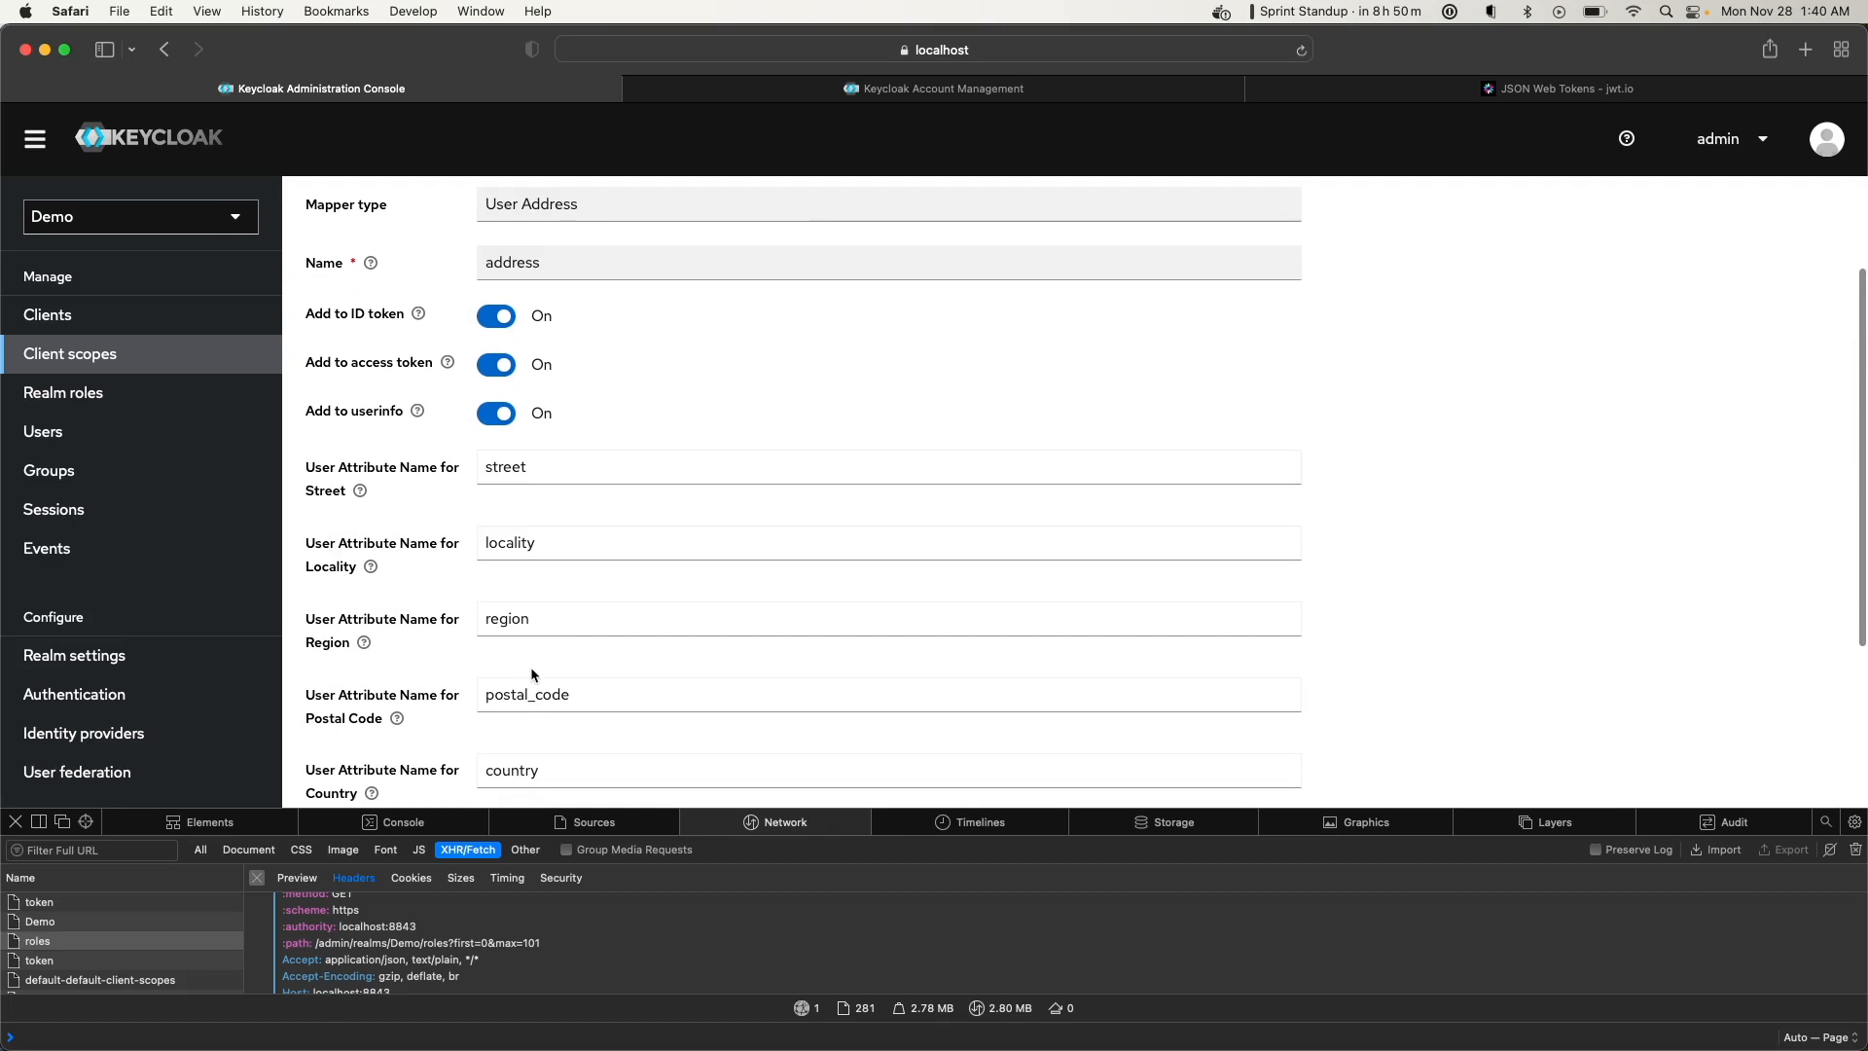
scroll(528, 671, up, 3)
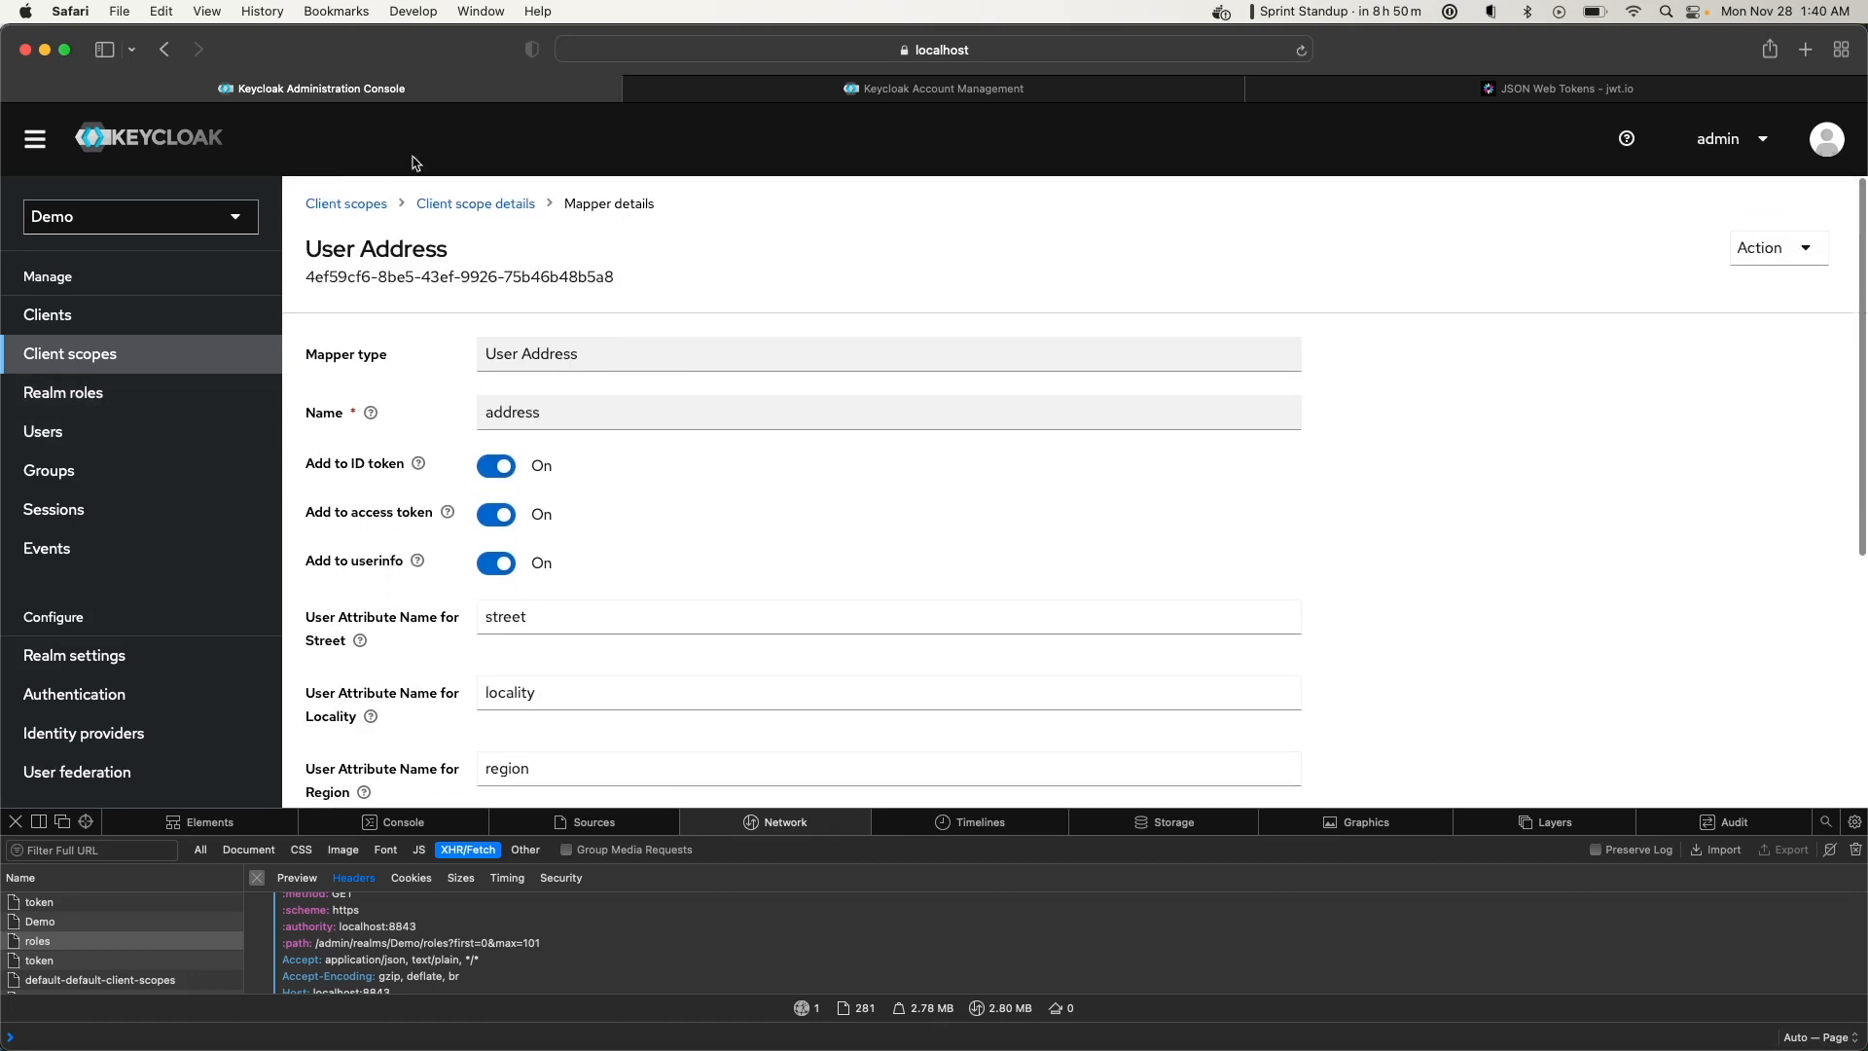
Browse demoscope's Add mapper 'By configuration' list, then close it without adding a mapper
click(465, 207)
click(644, 366)
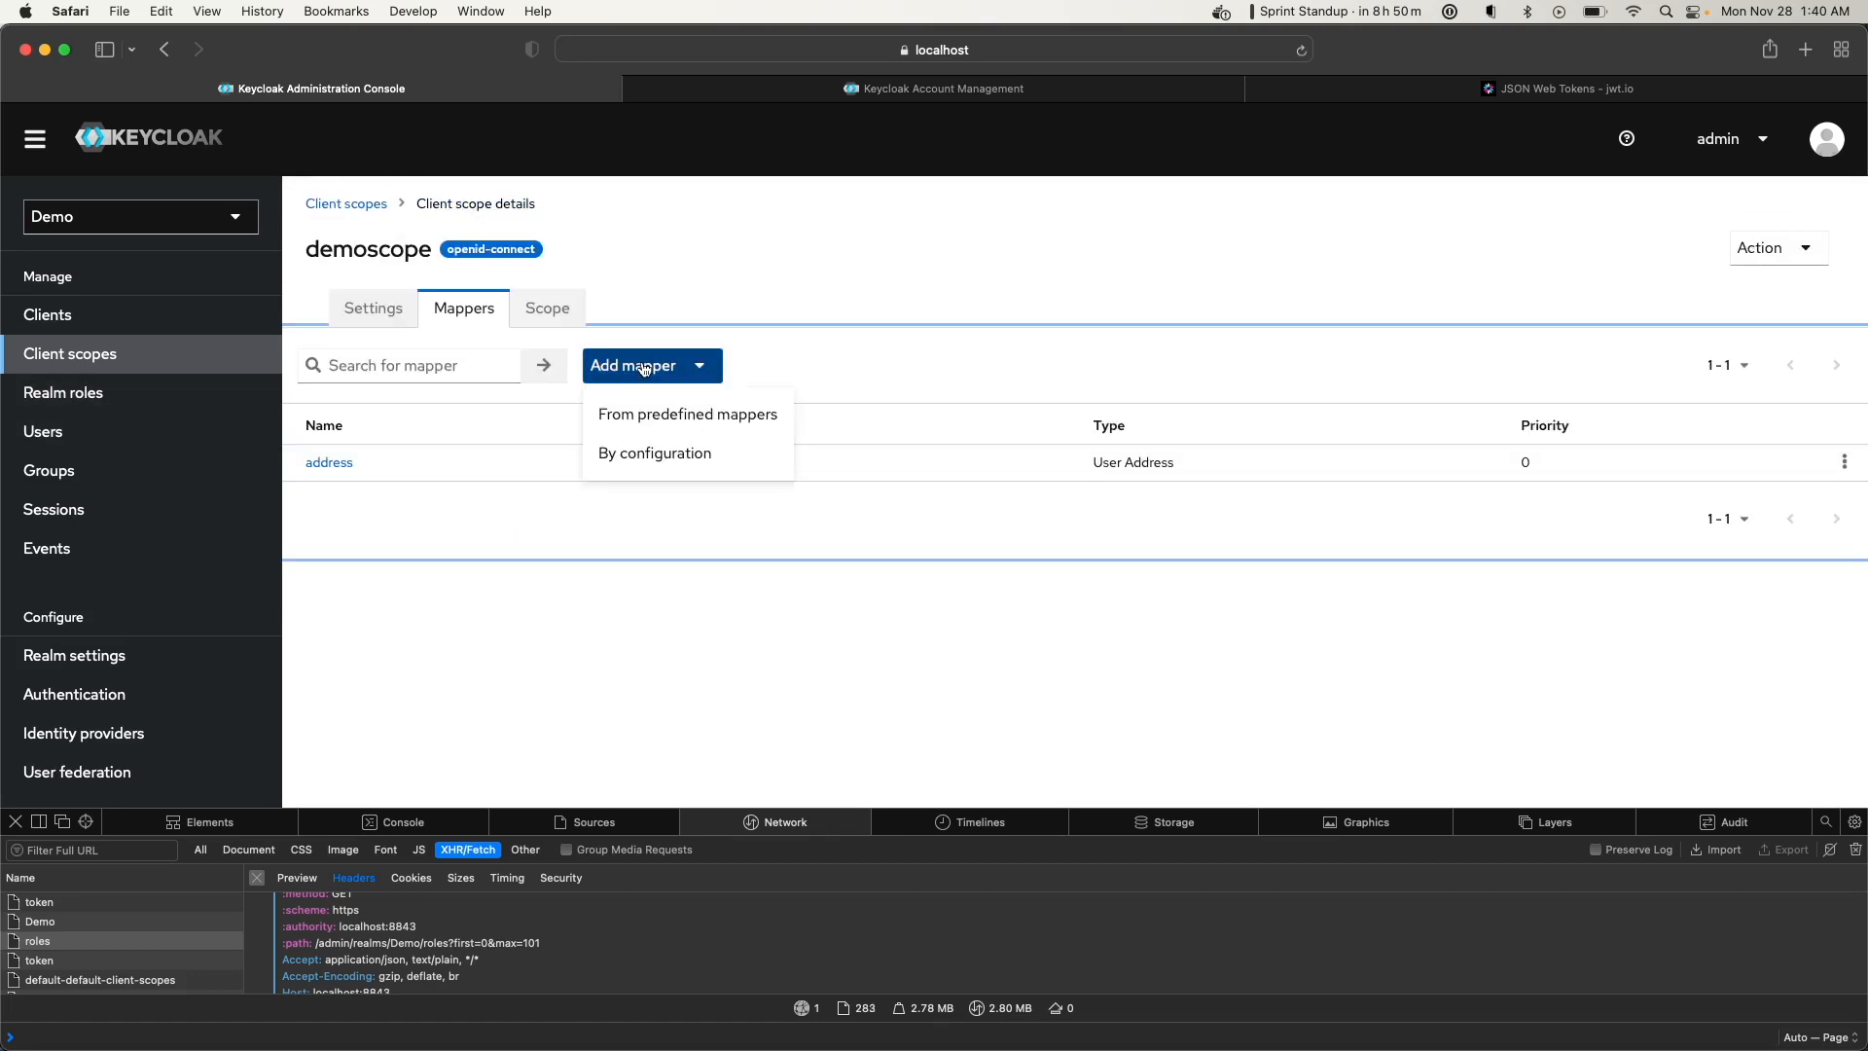
click(651, 453)
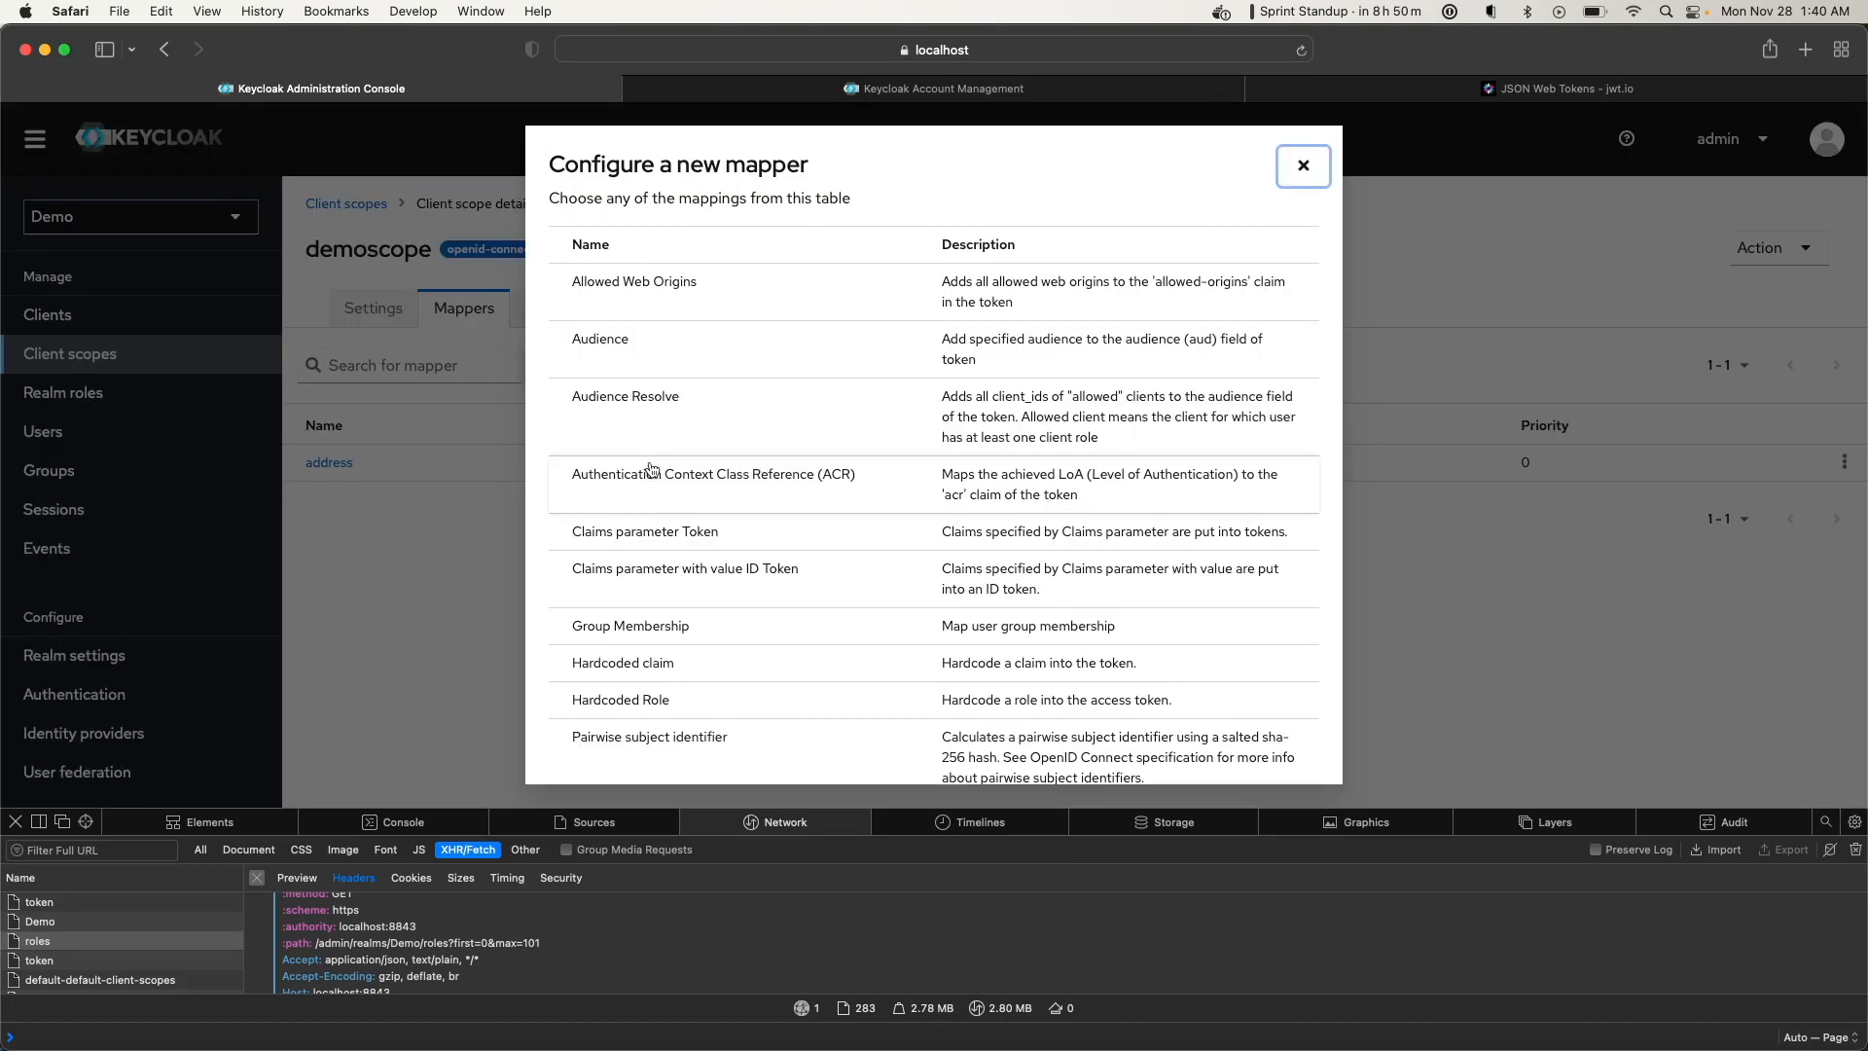
scroll(652, 470, down, 6)
scroll(671, 428, up, 6)
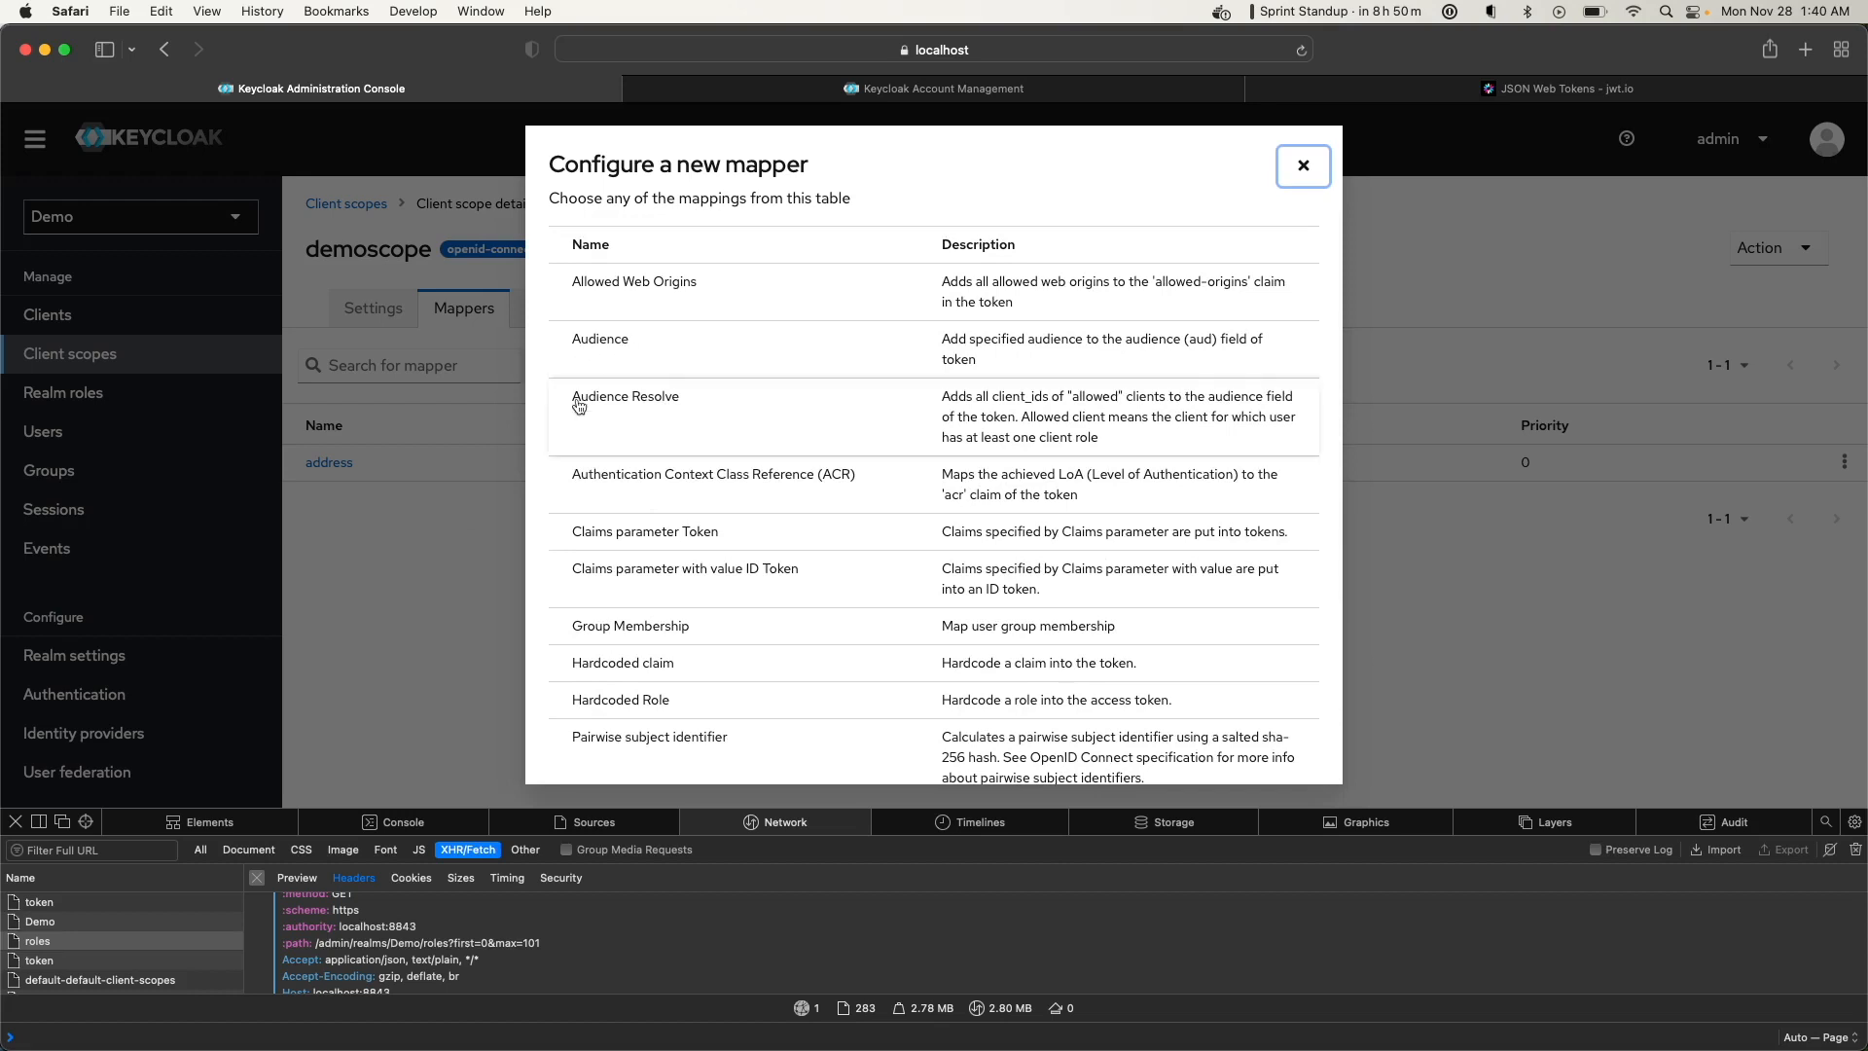
click(435, 565)
click(1302, 167)
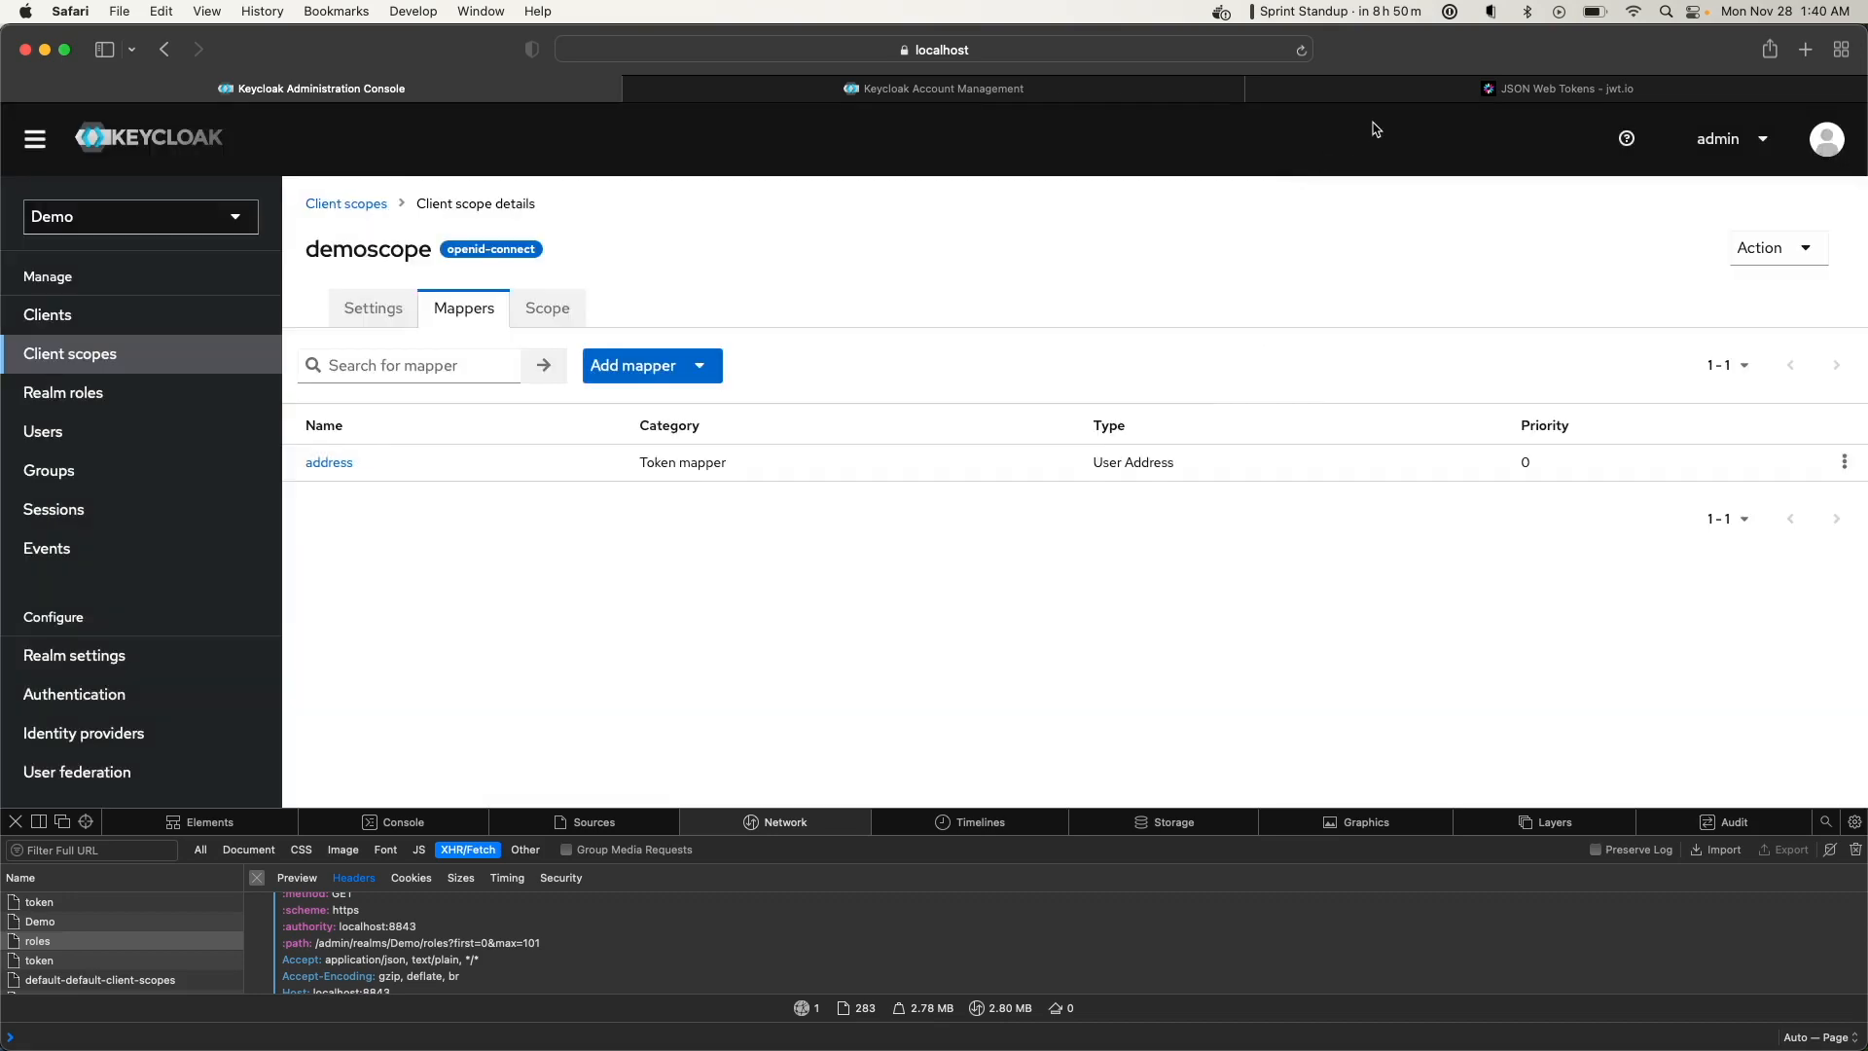
click(1388, 88)
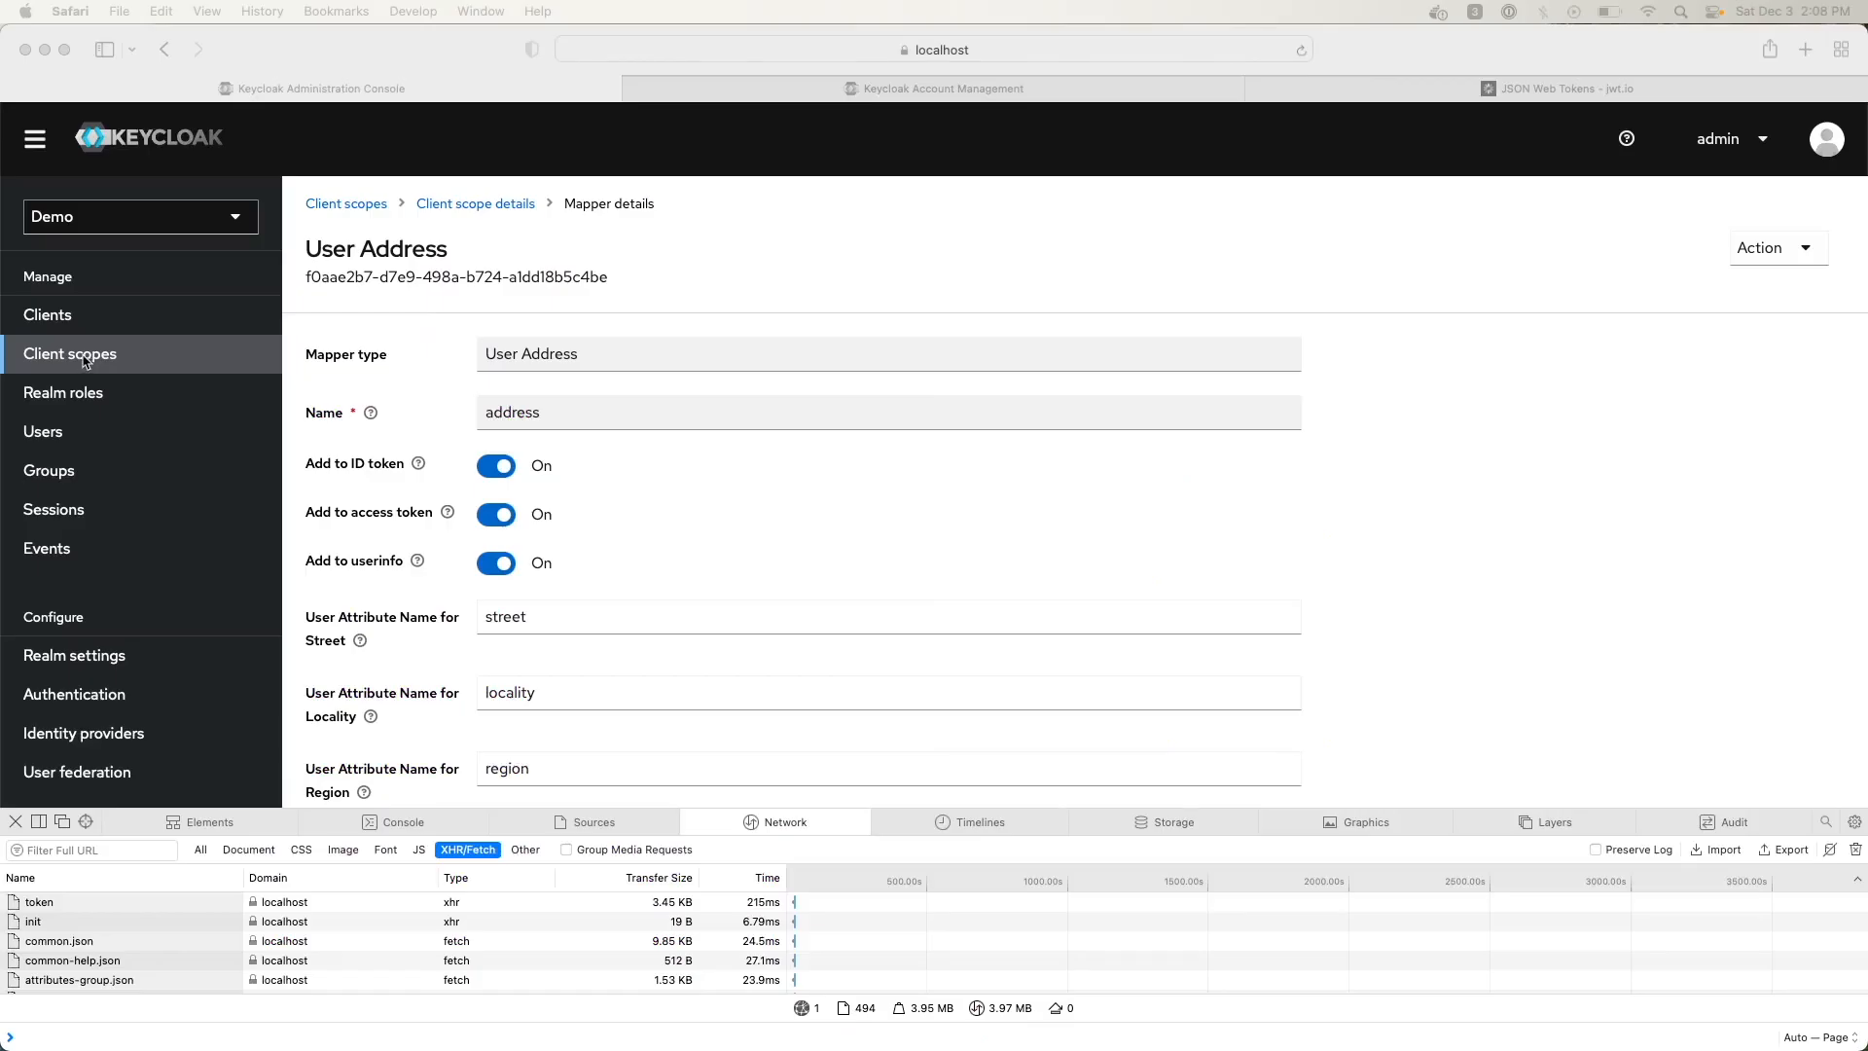
Visit Realm roles and view the realm dropdown's list of available realms
click(81, 394)
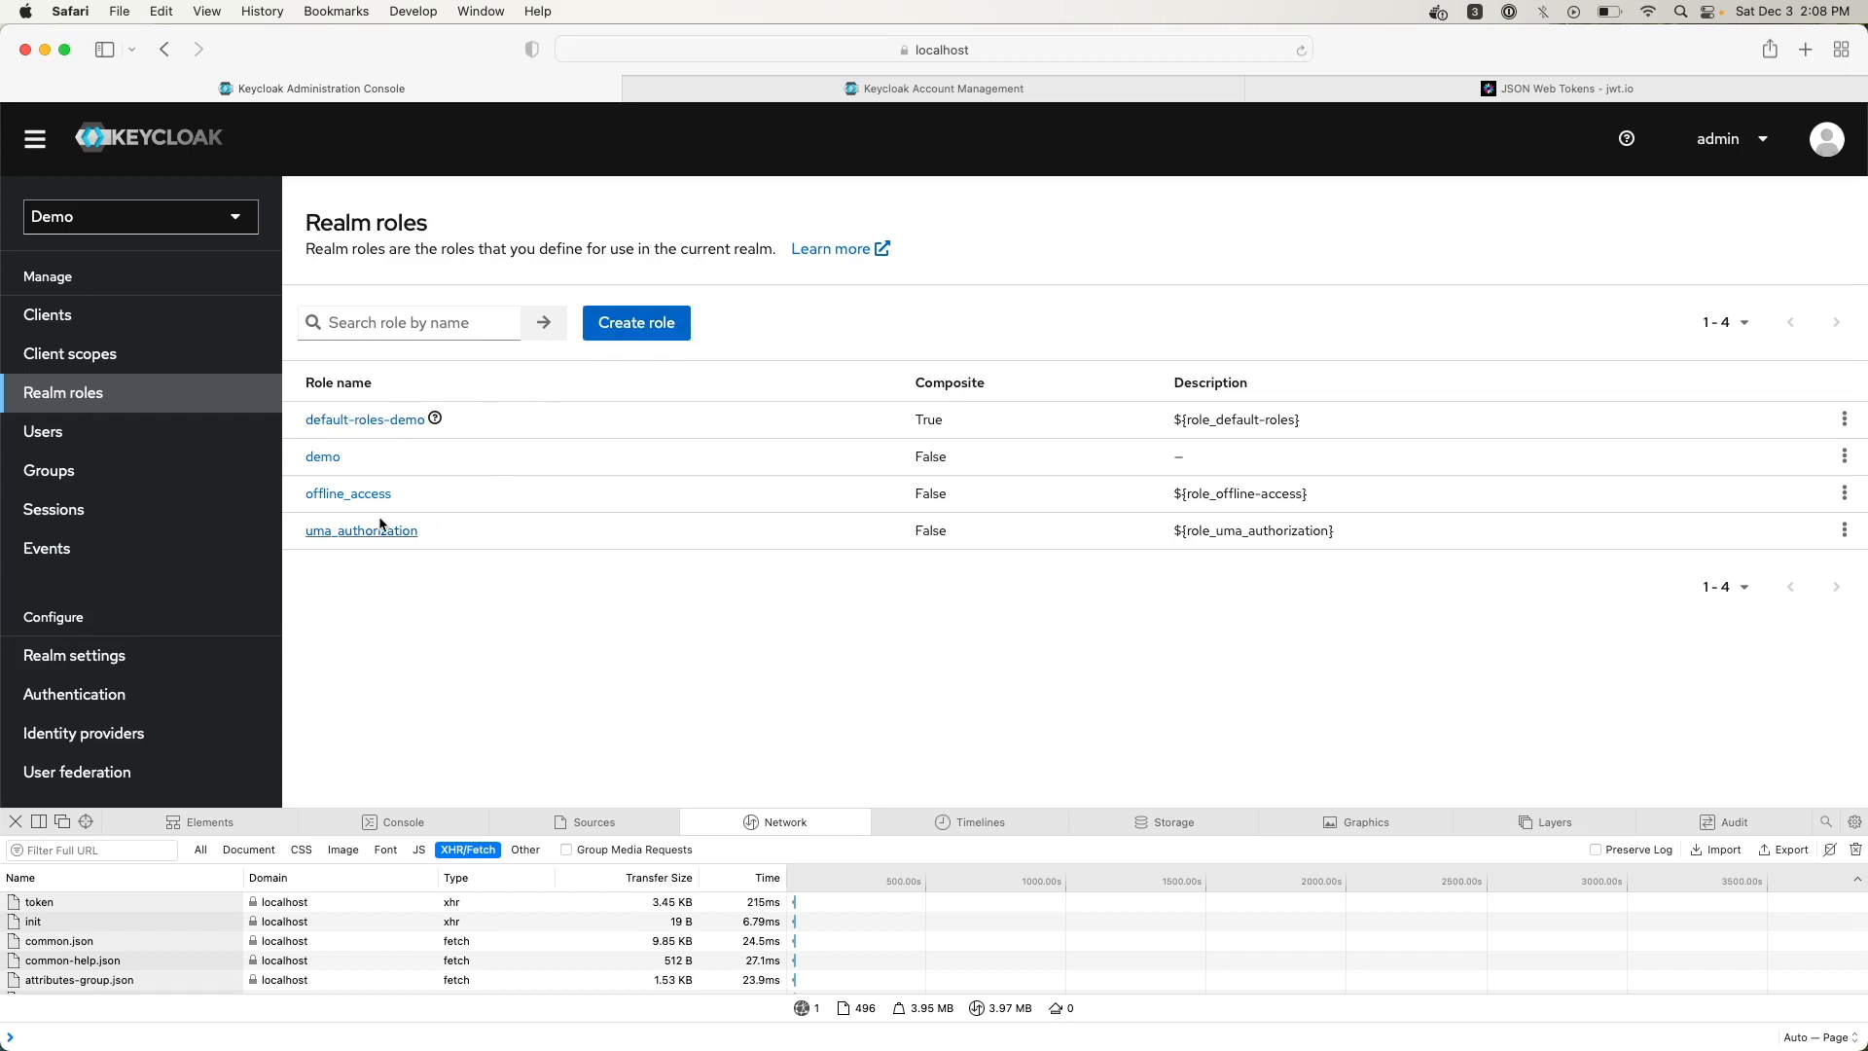
click(187, 221)
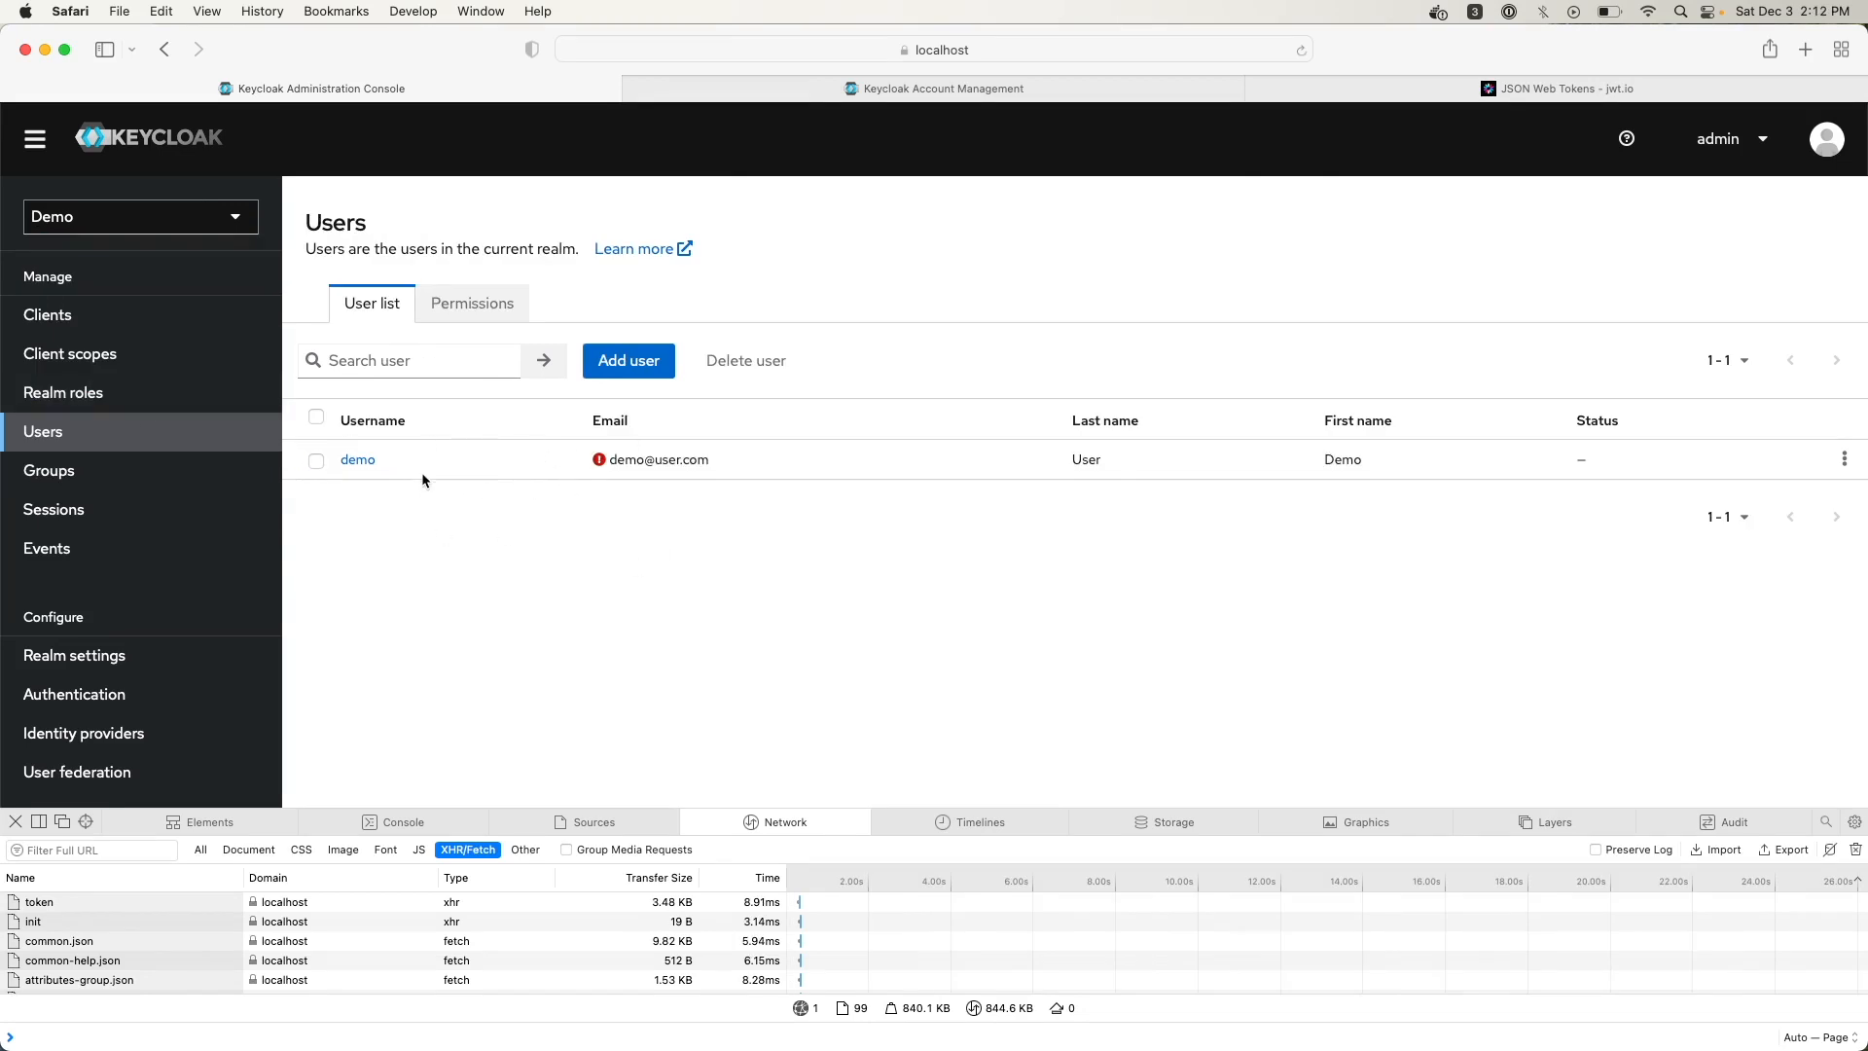
click(657, 364)
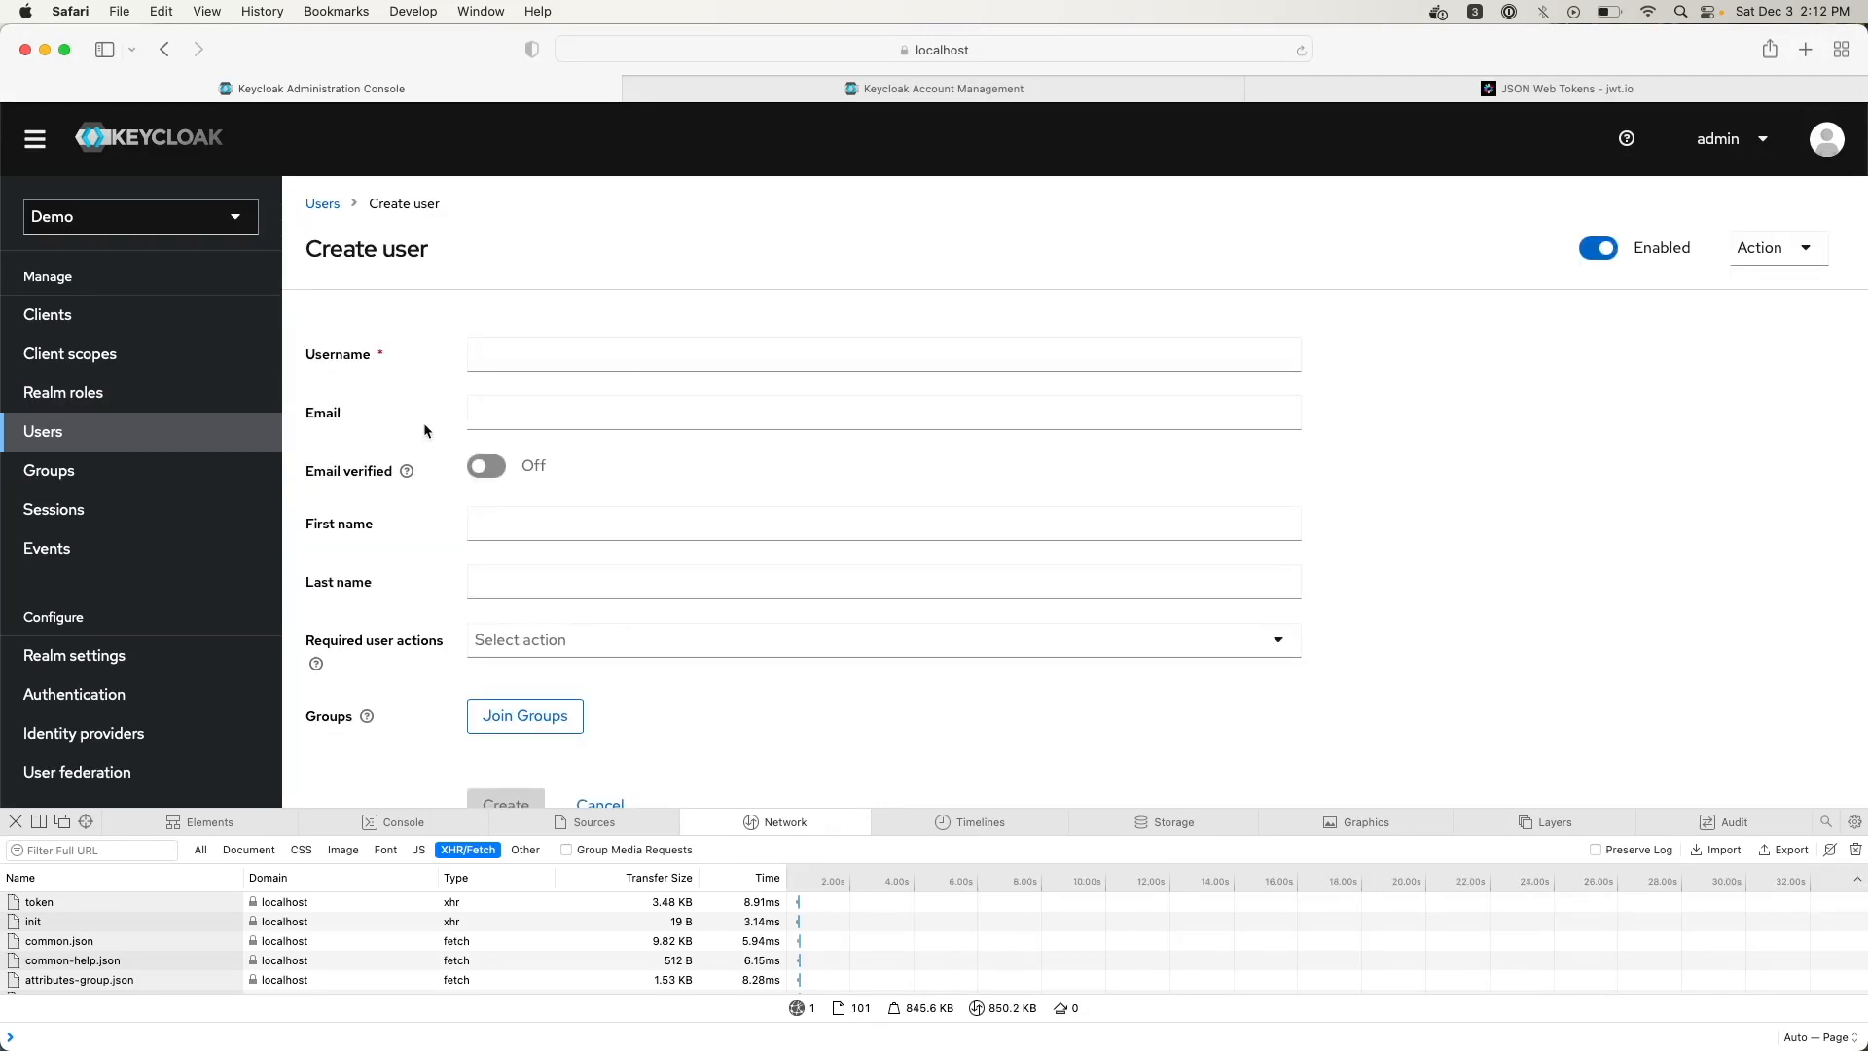
scroll(432, 568, down, 2)
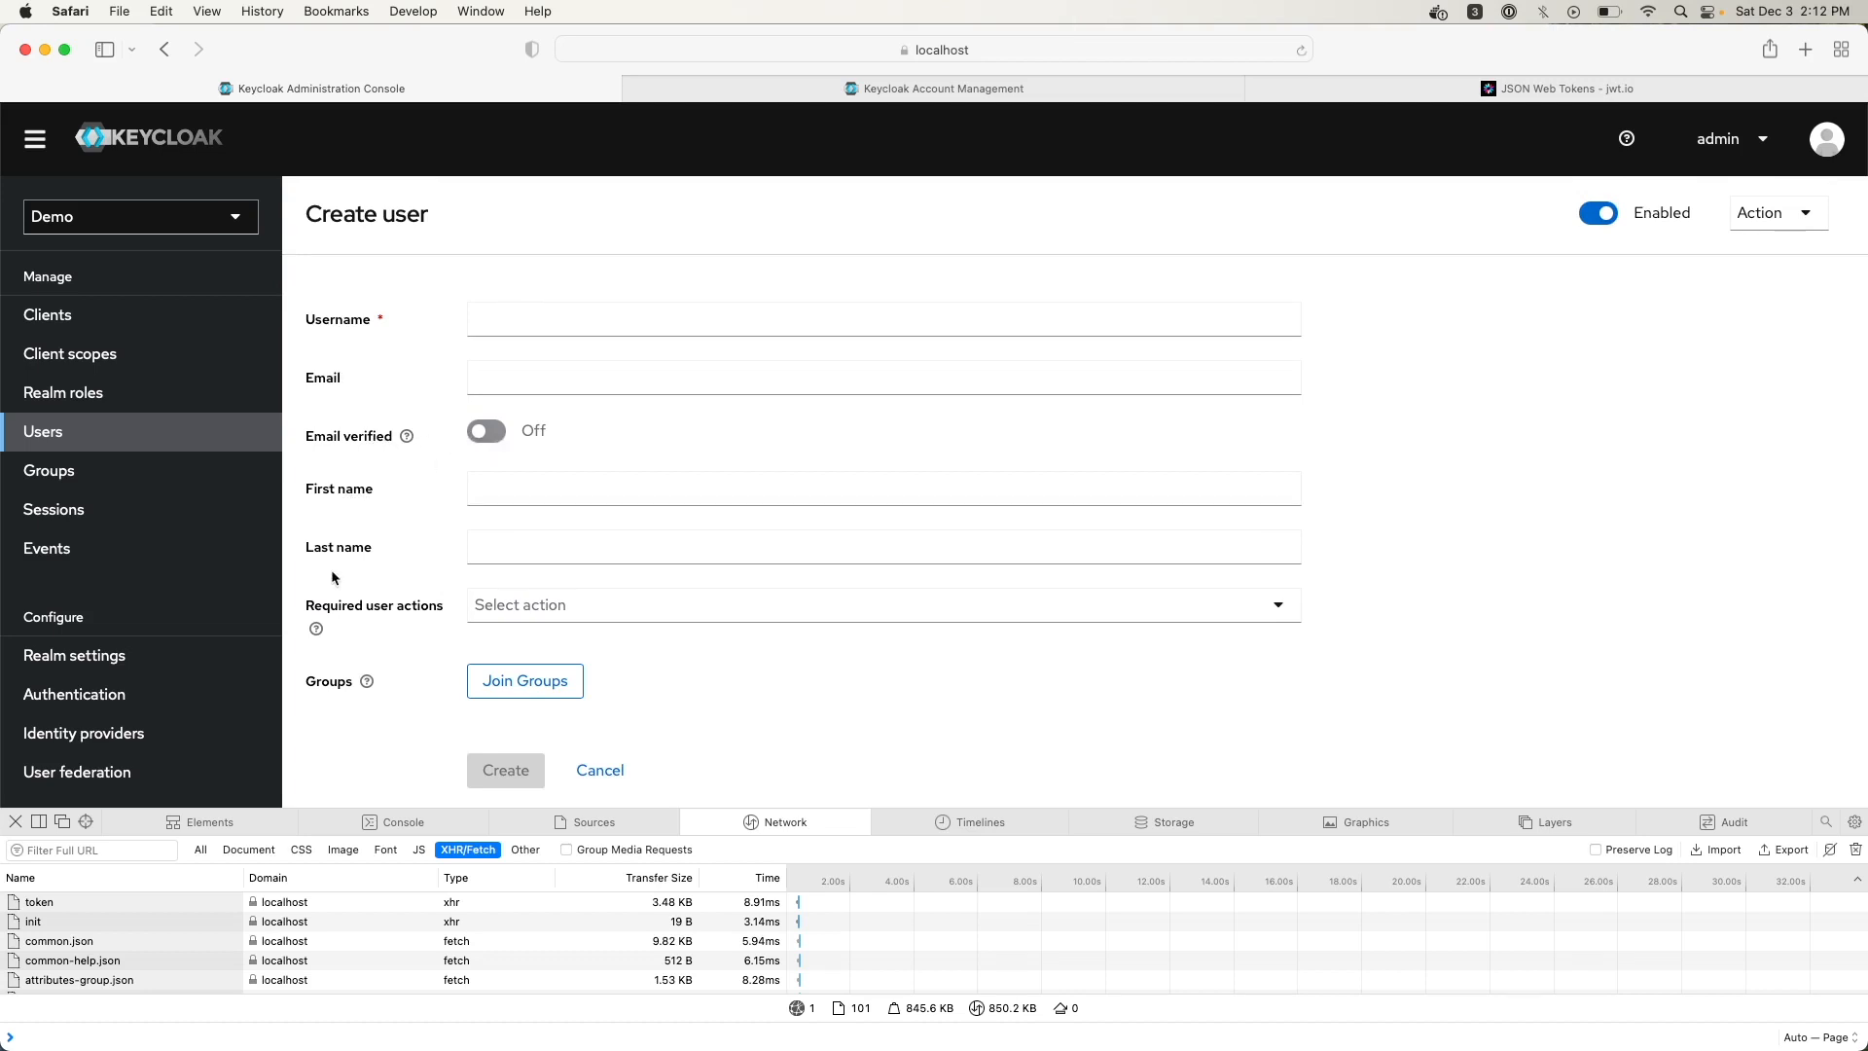
click(606, 601)
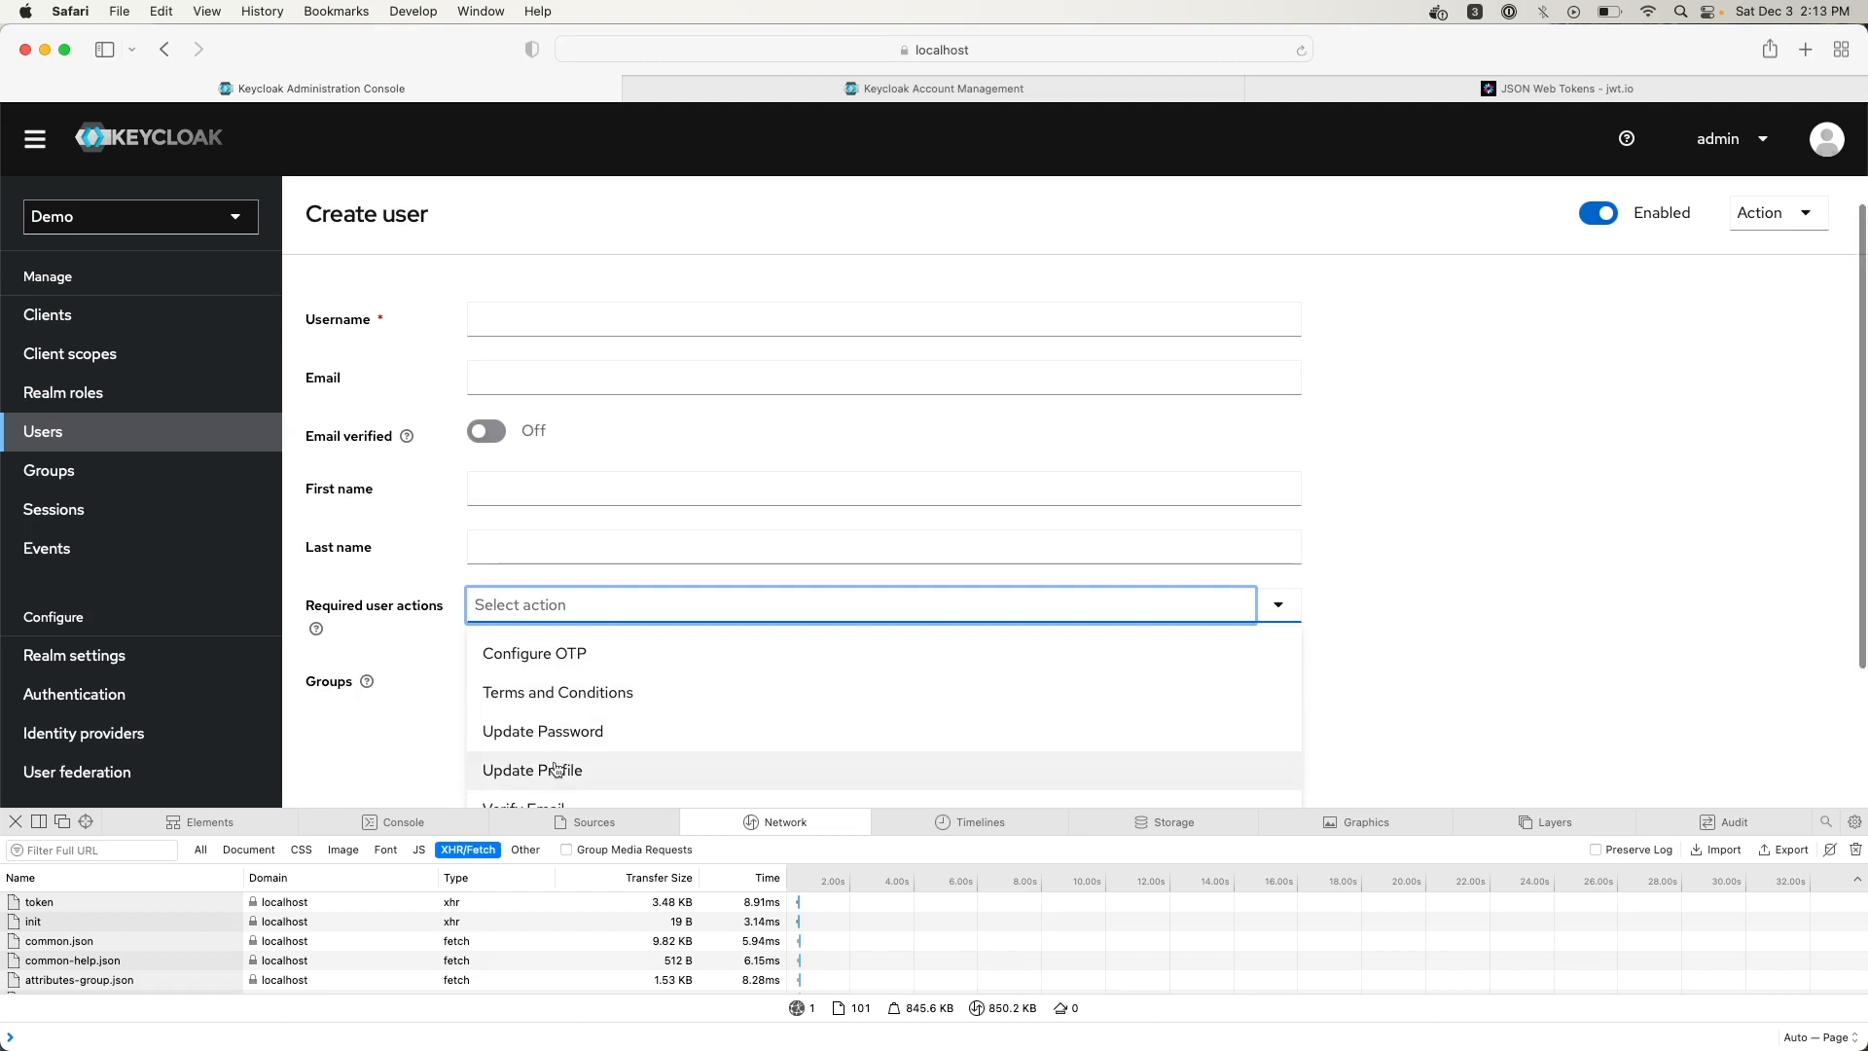
scroll(556, 769, down, 3)
click(399, 606)
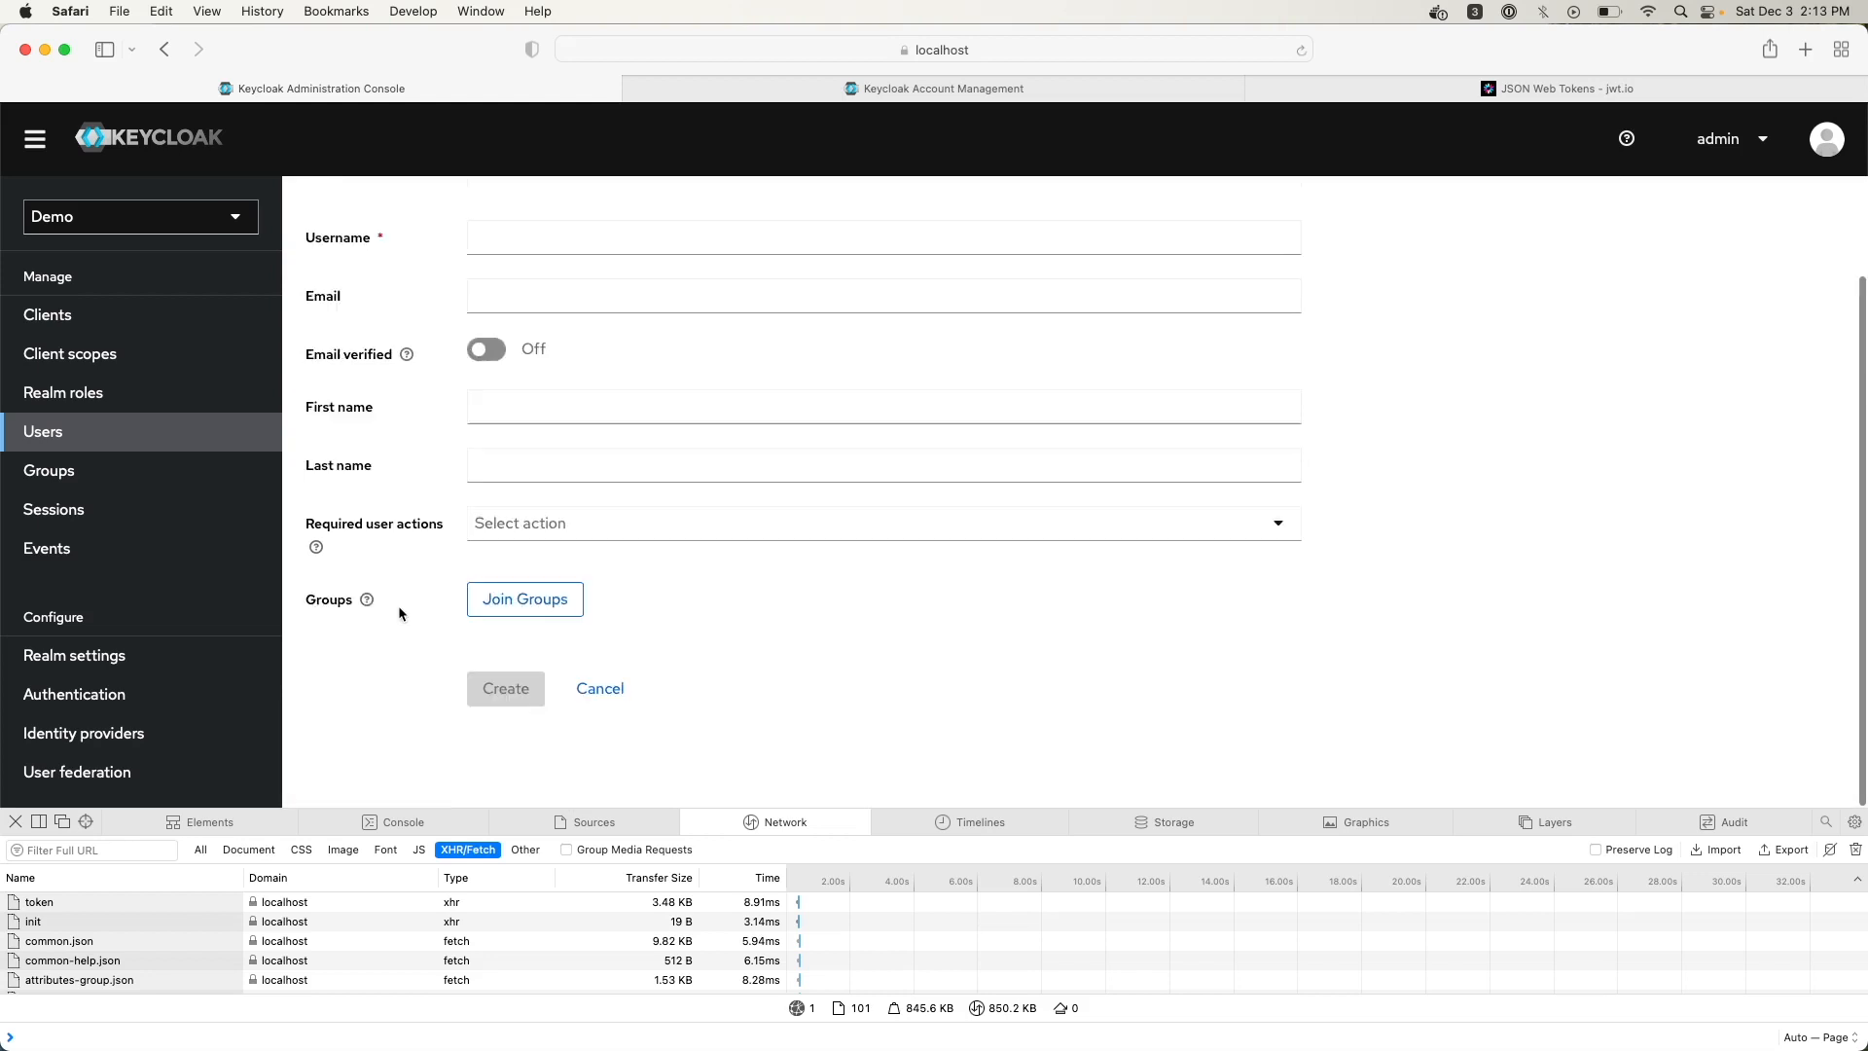
click(572, 604)
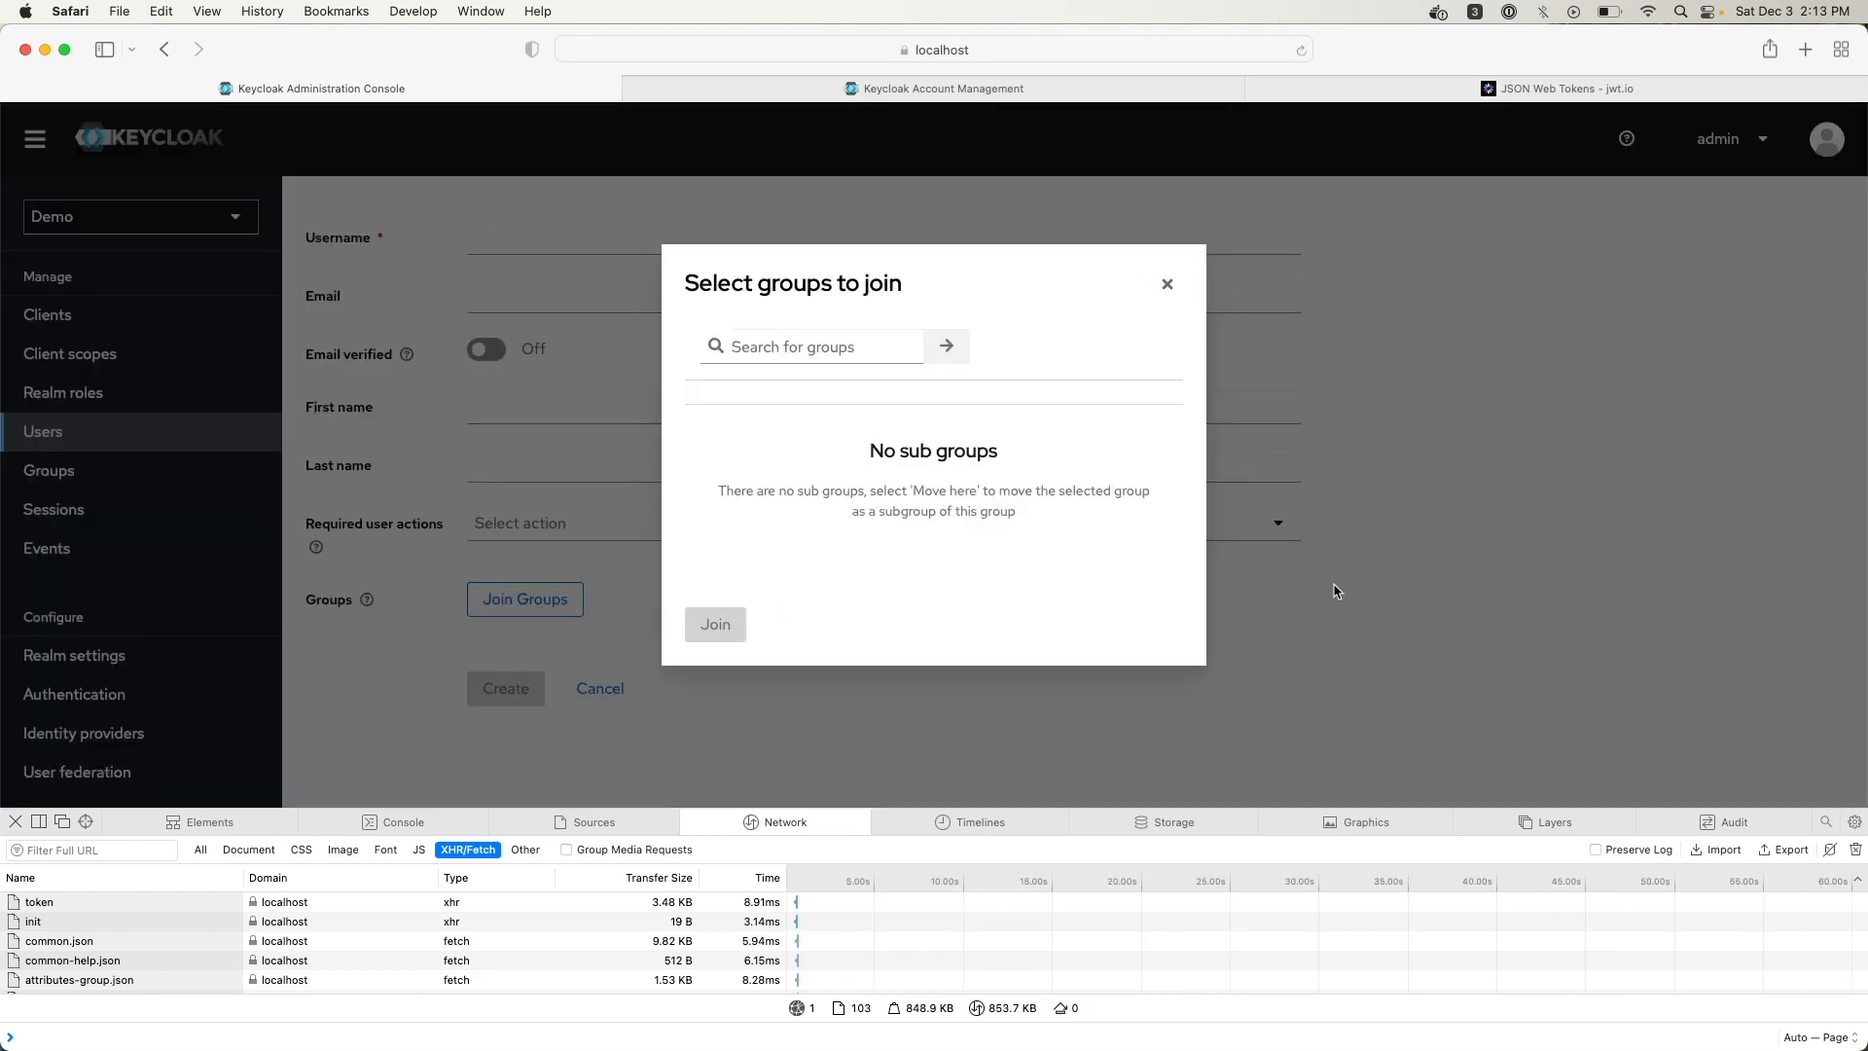
click(1167, 305)
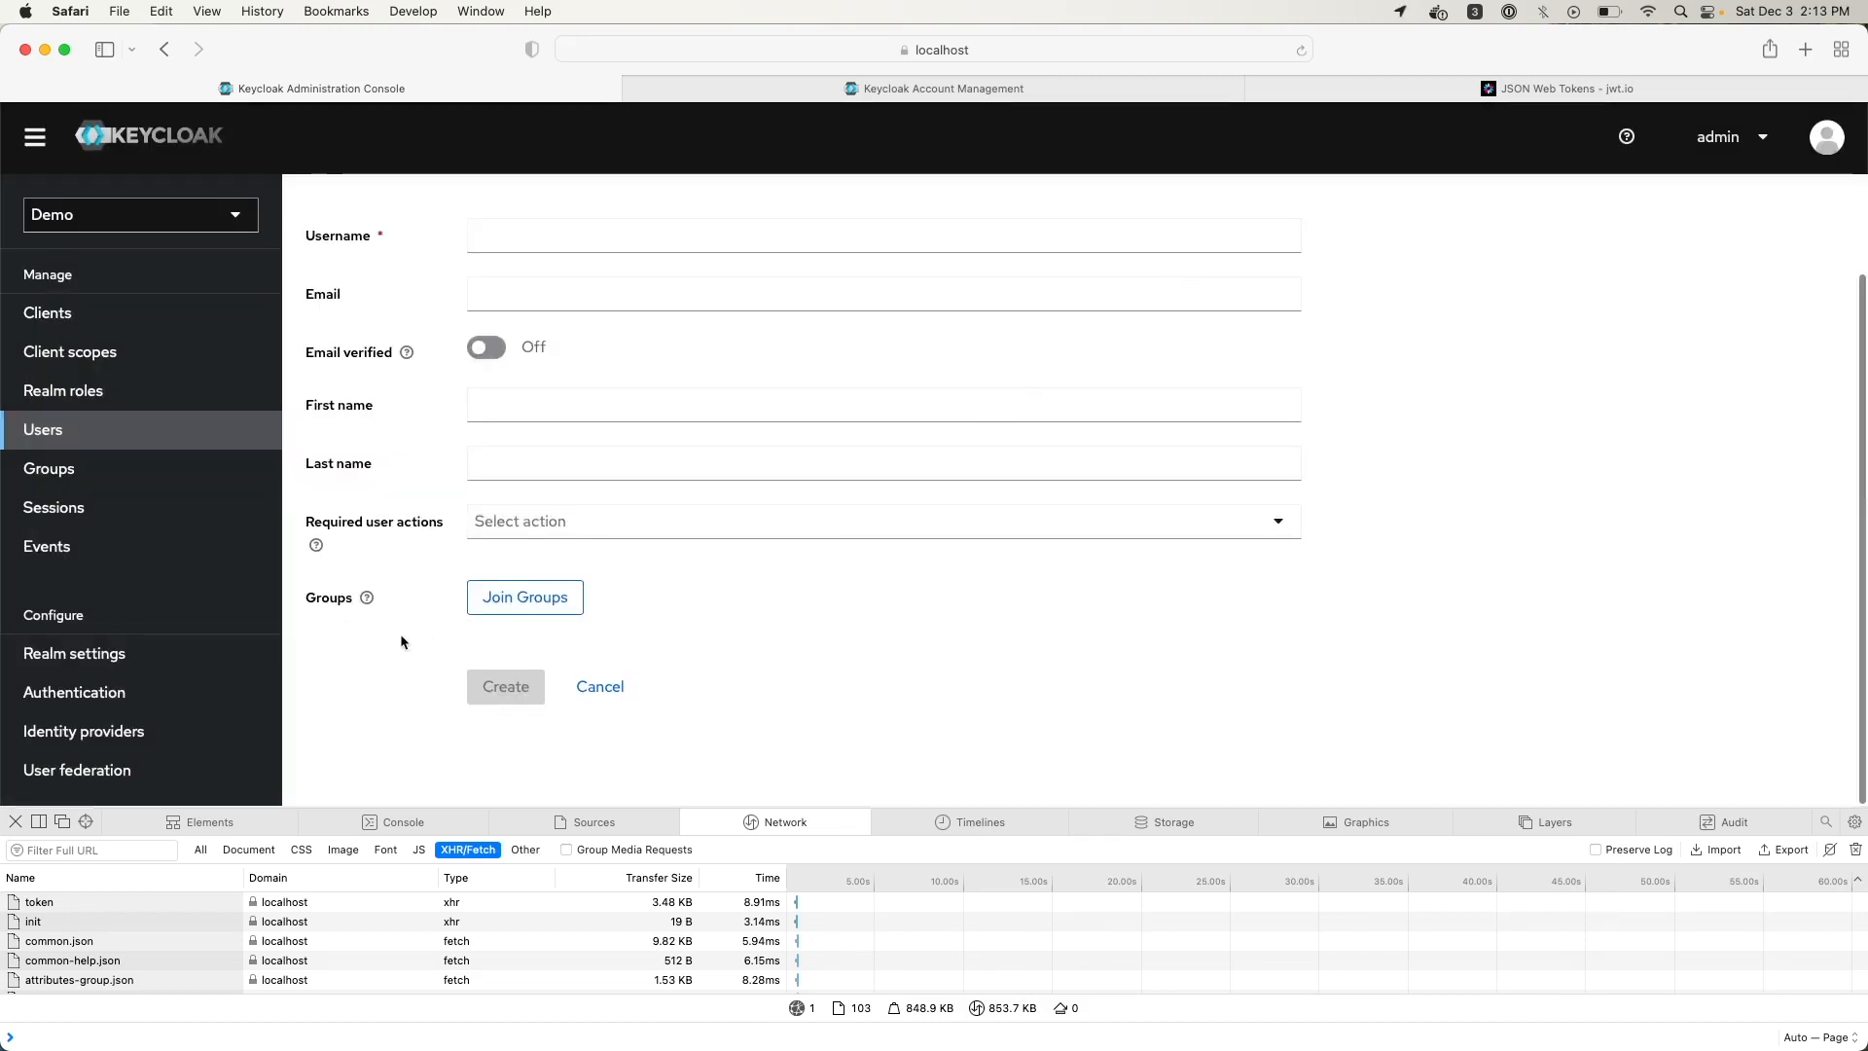
scroll(418, 671, up, 3)
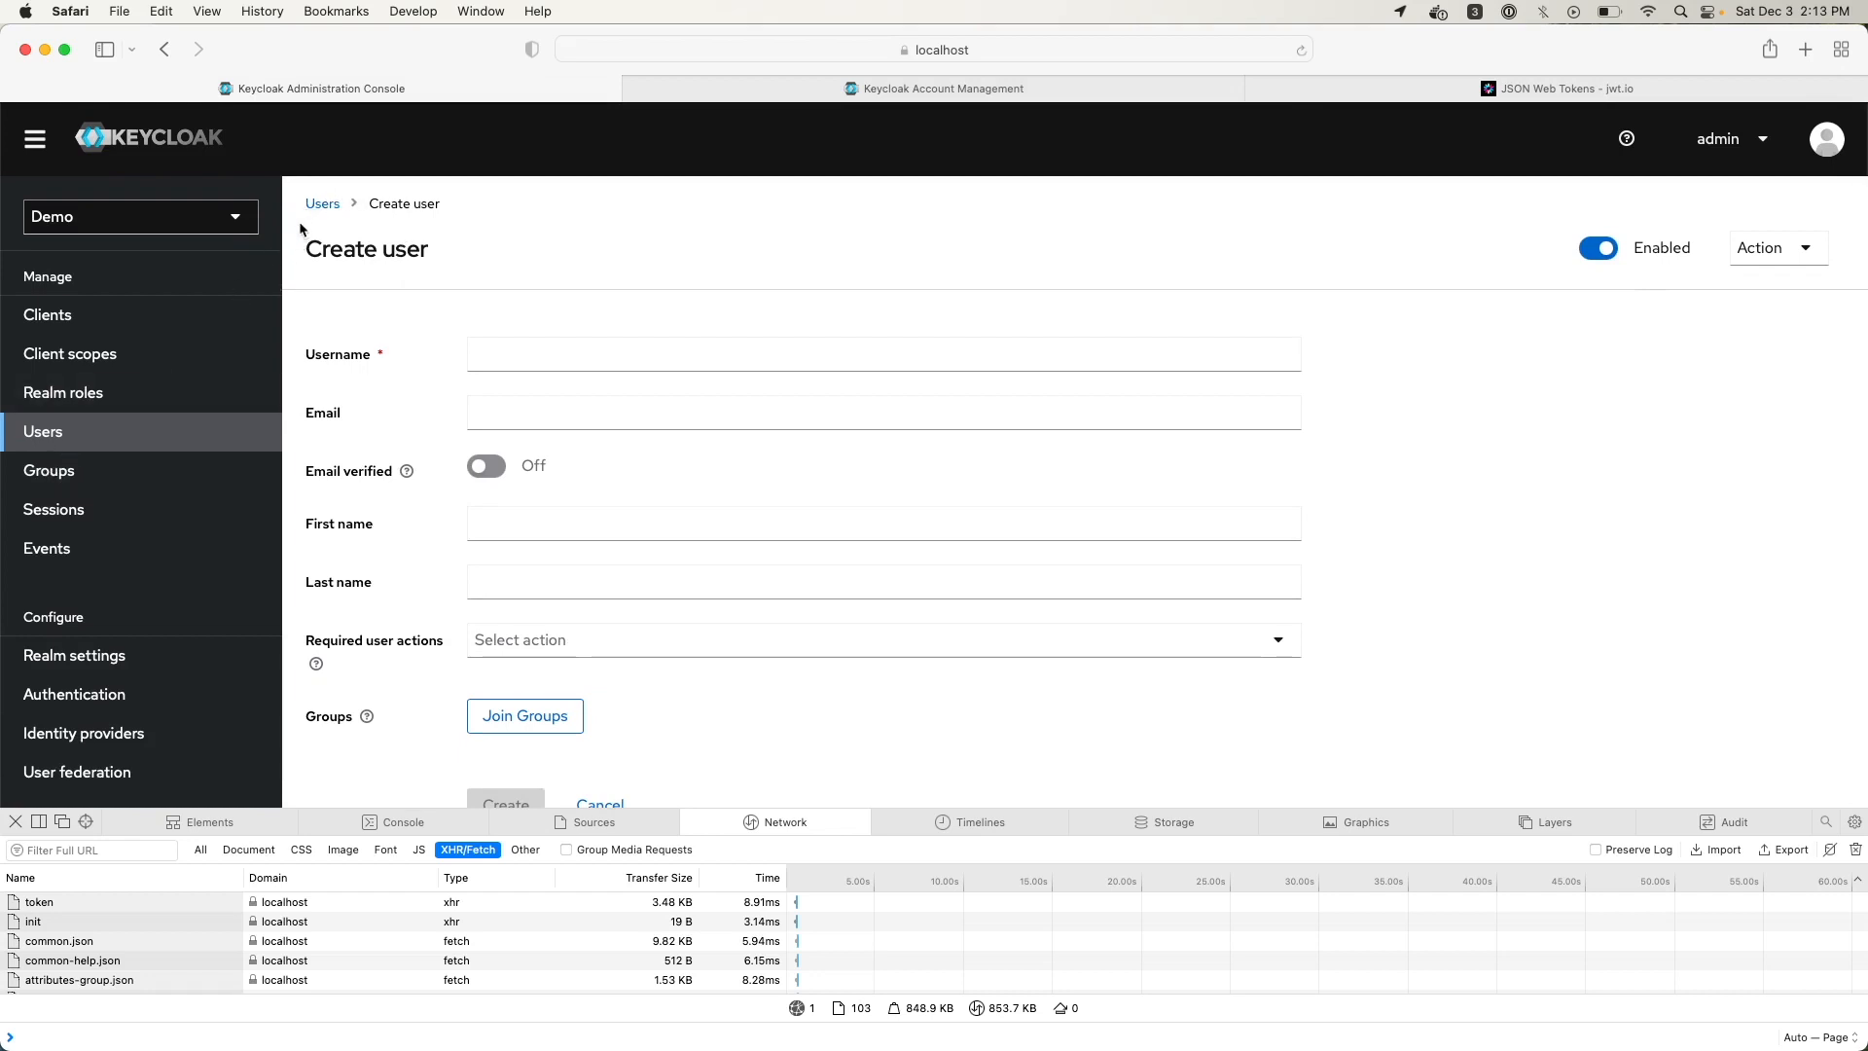
click(326, 205)
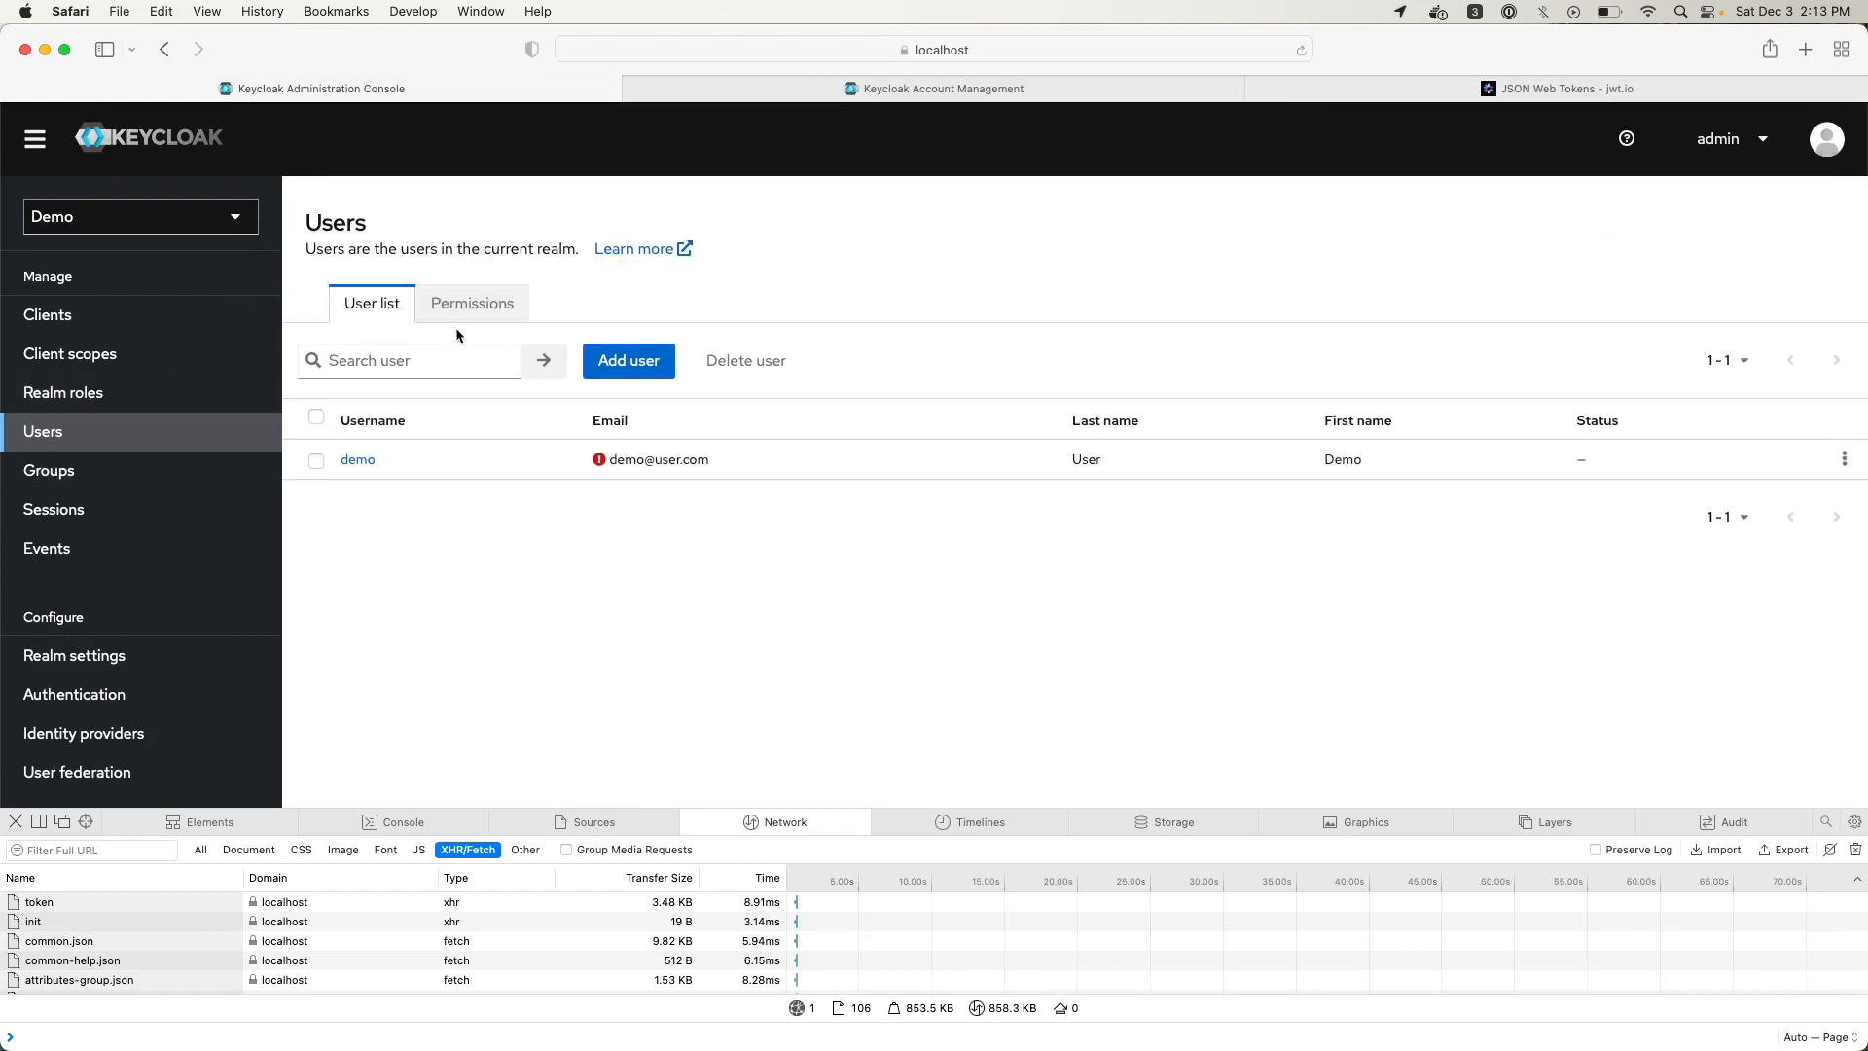
Open the demo user's details and review its Attributes tab with the address attributes
click(349, 461)
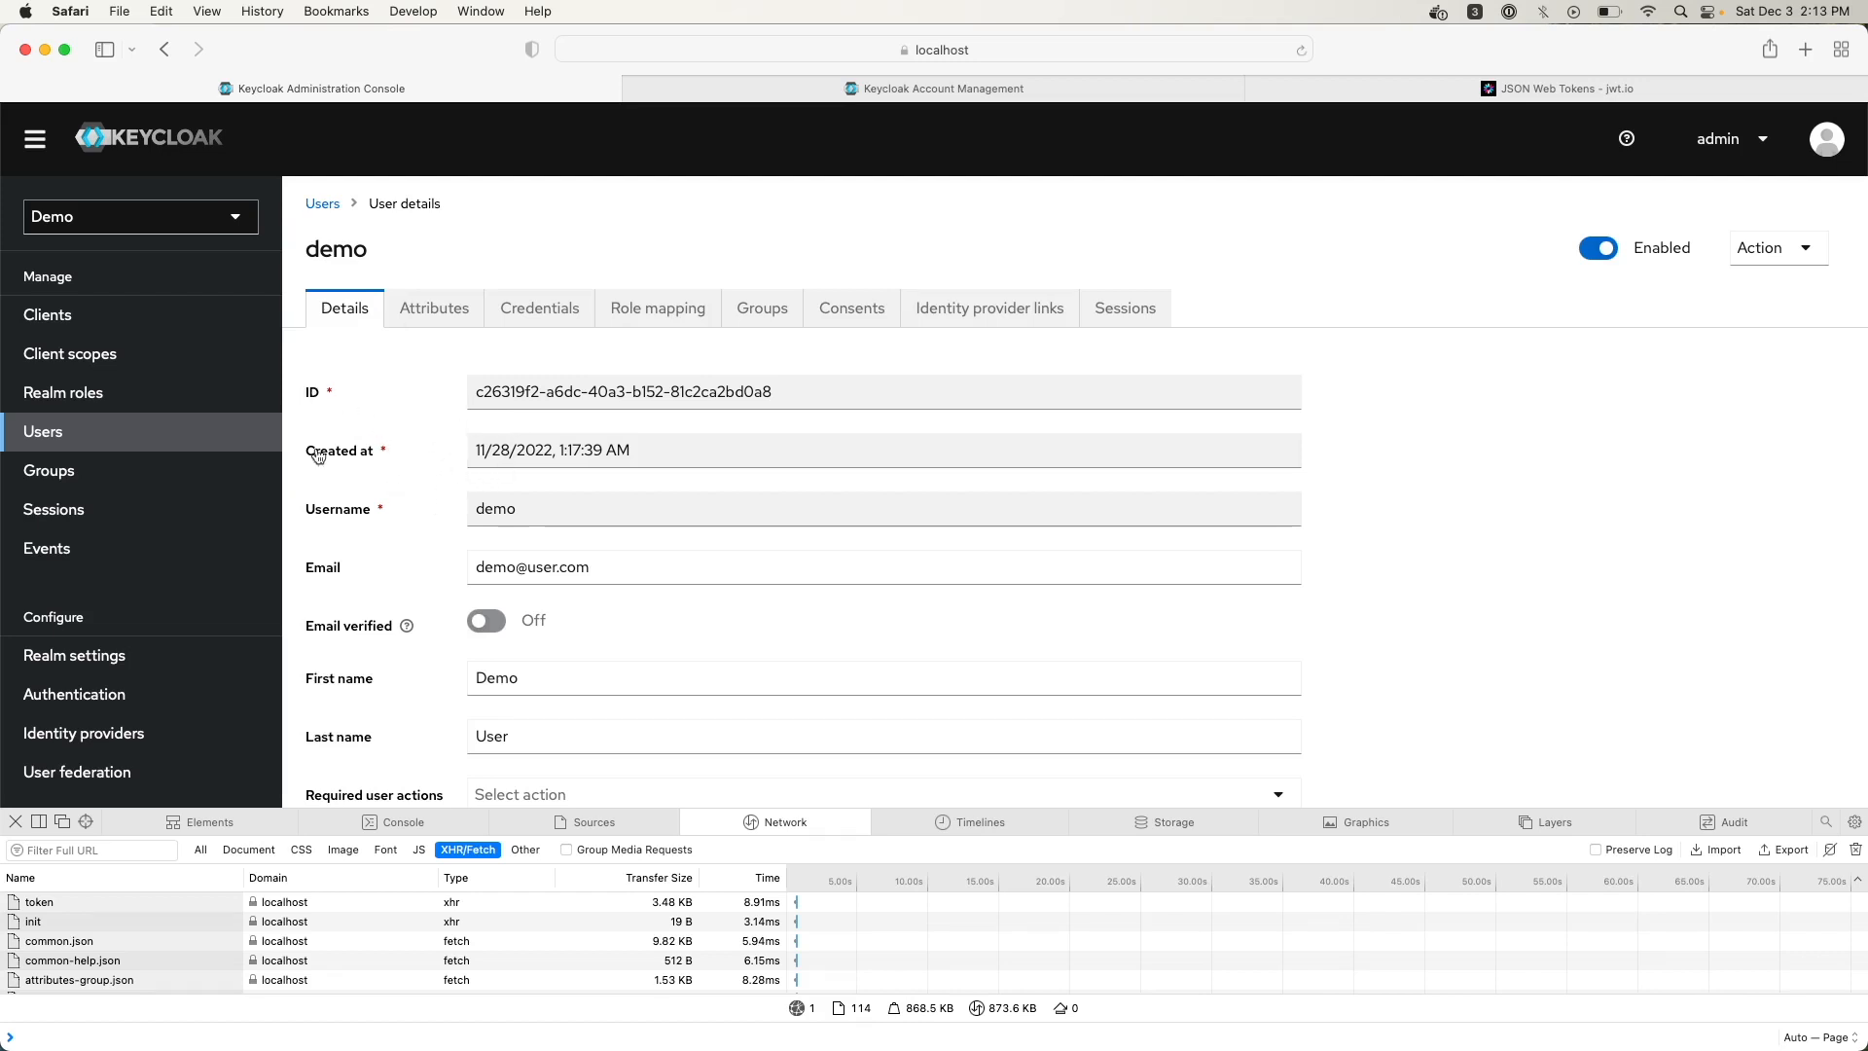
scroll(371, 576, down, 3)
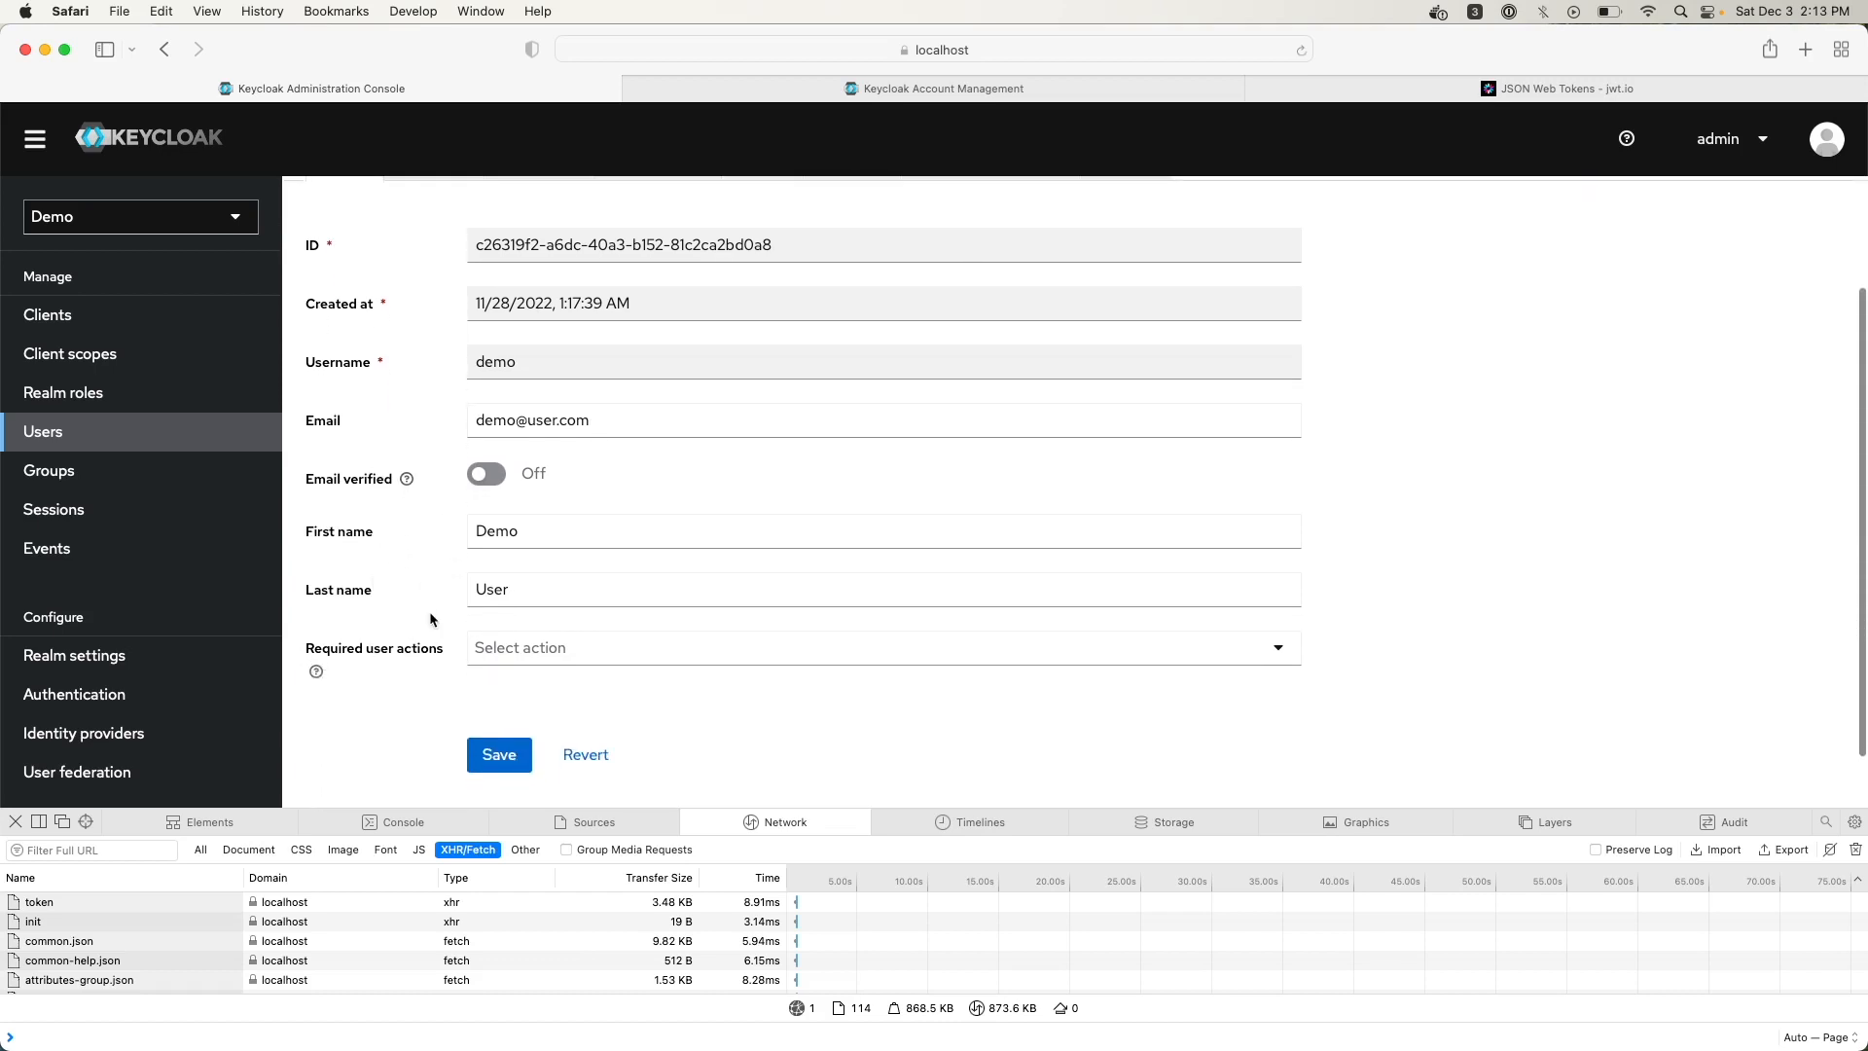
scroll(422, 582, up, 3)
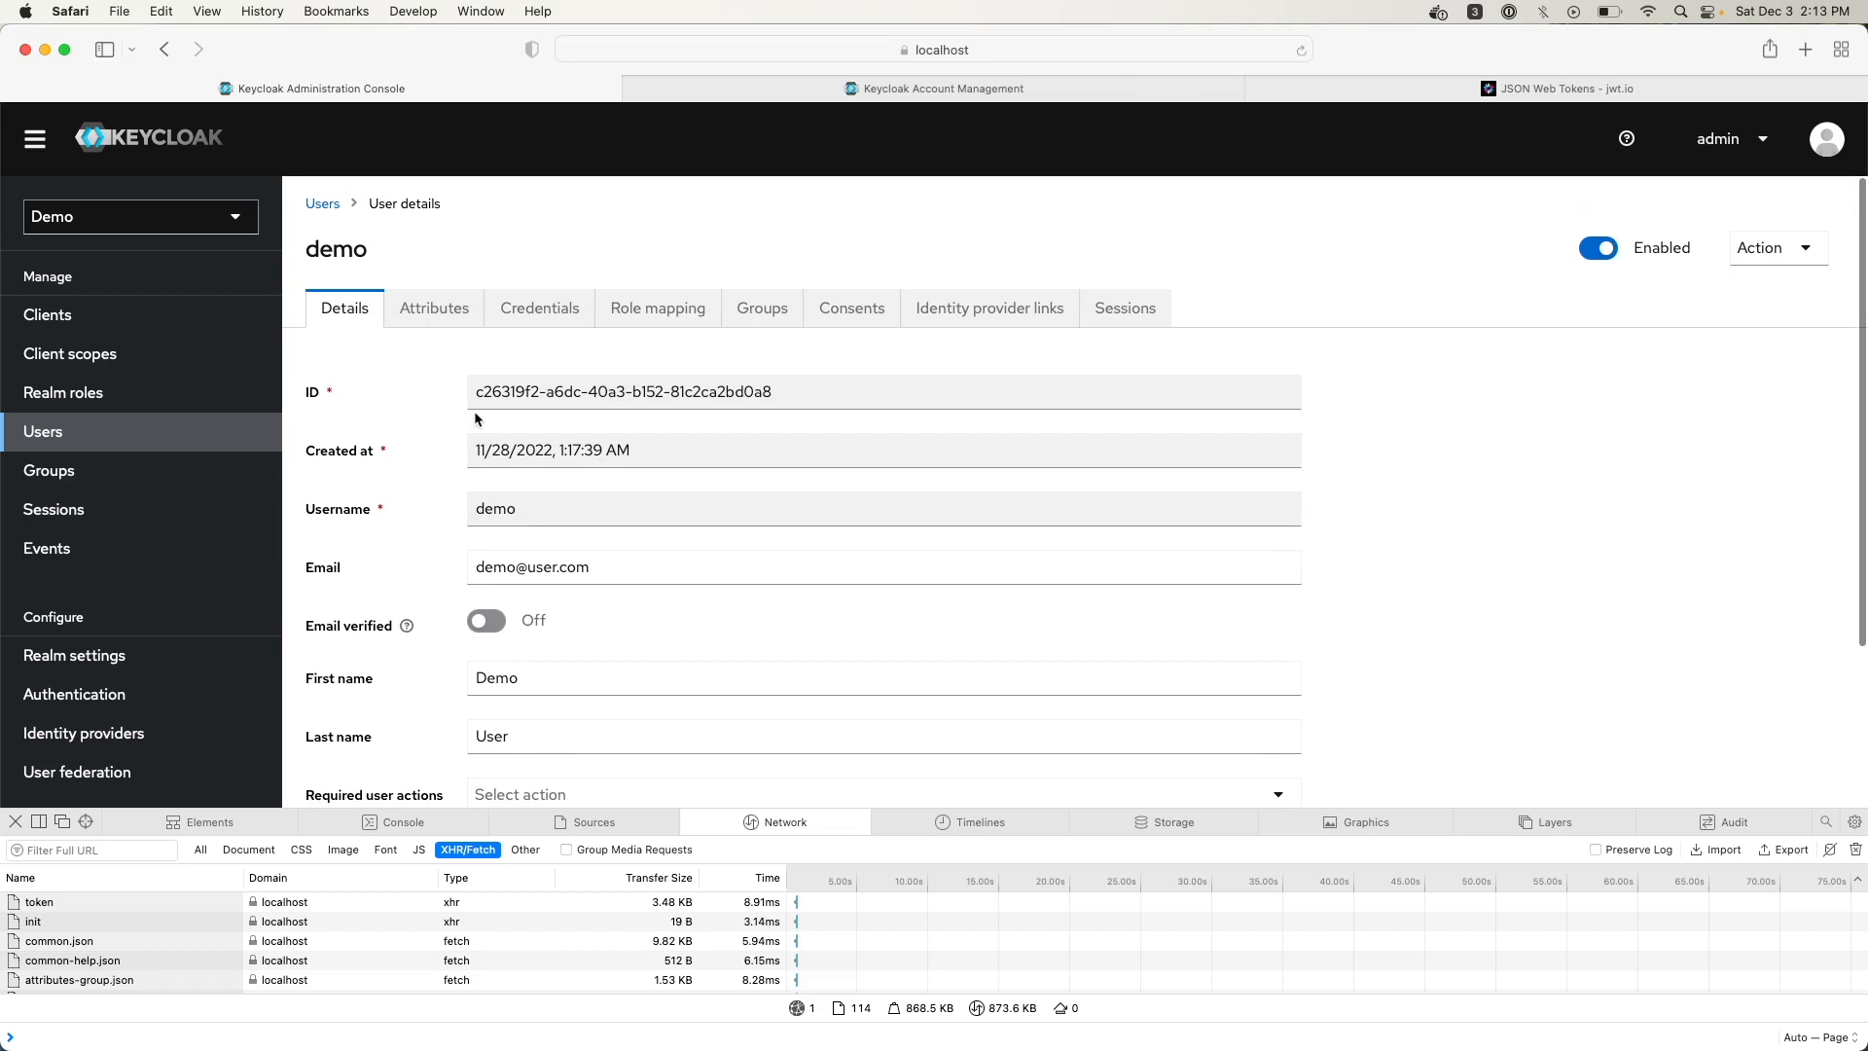
click(448, 317)
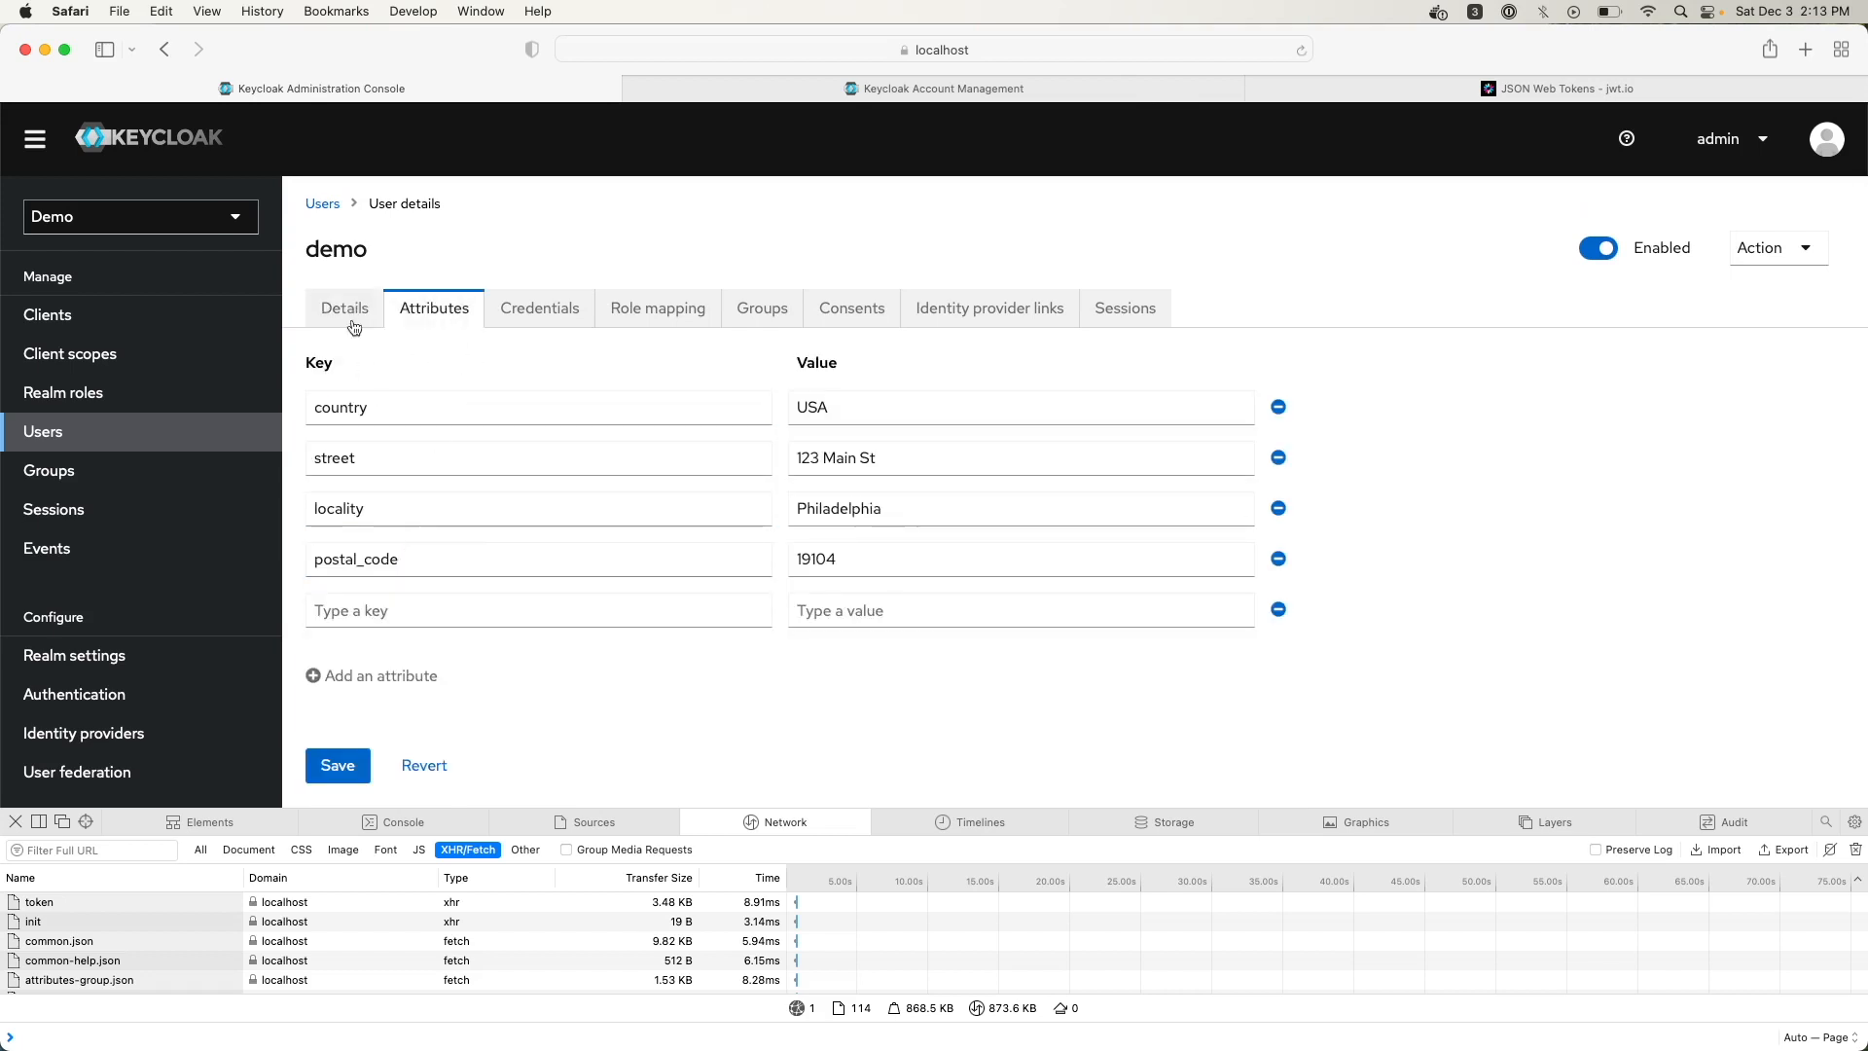
click(346, 307)
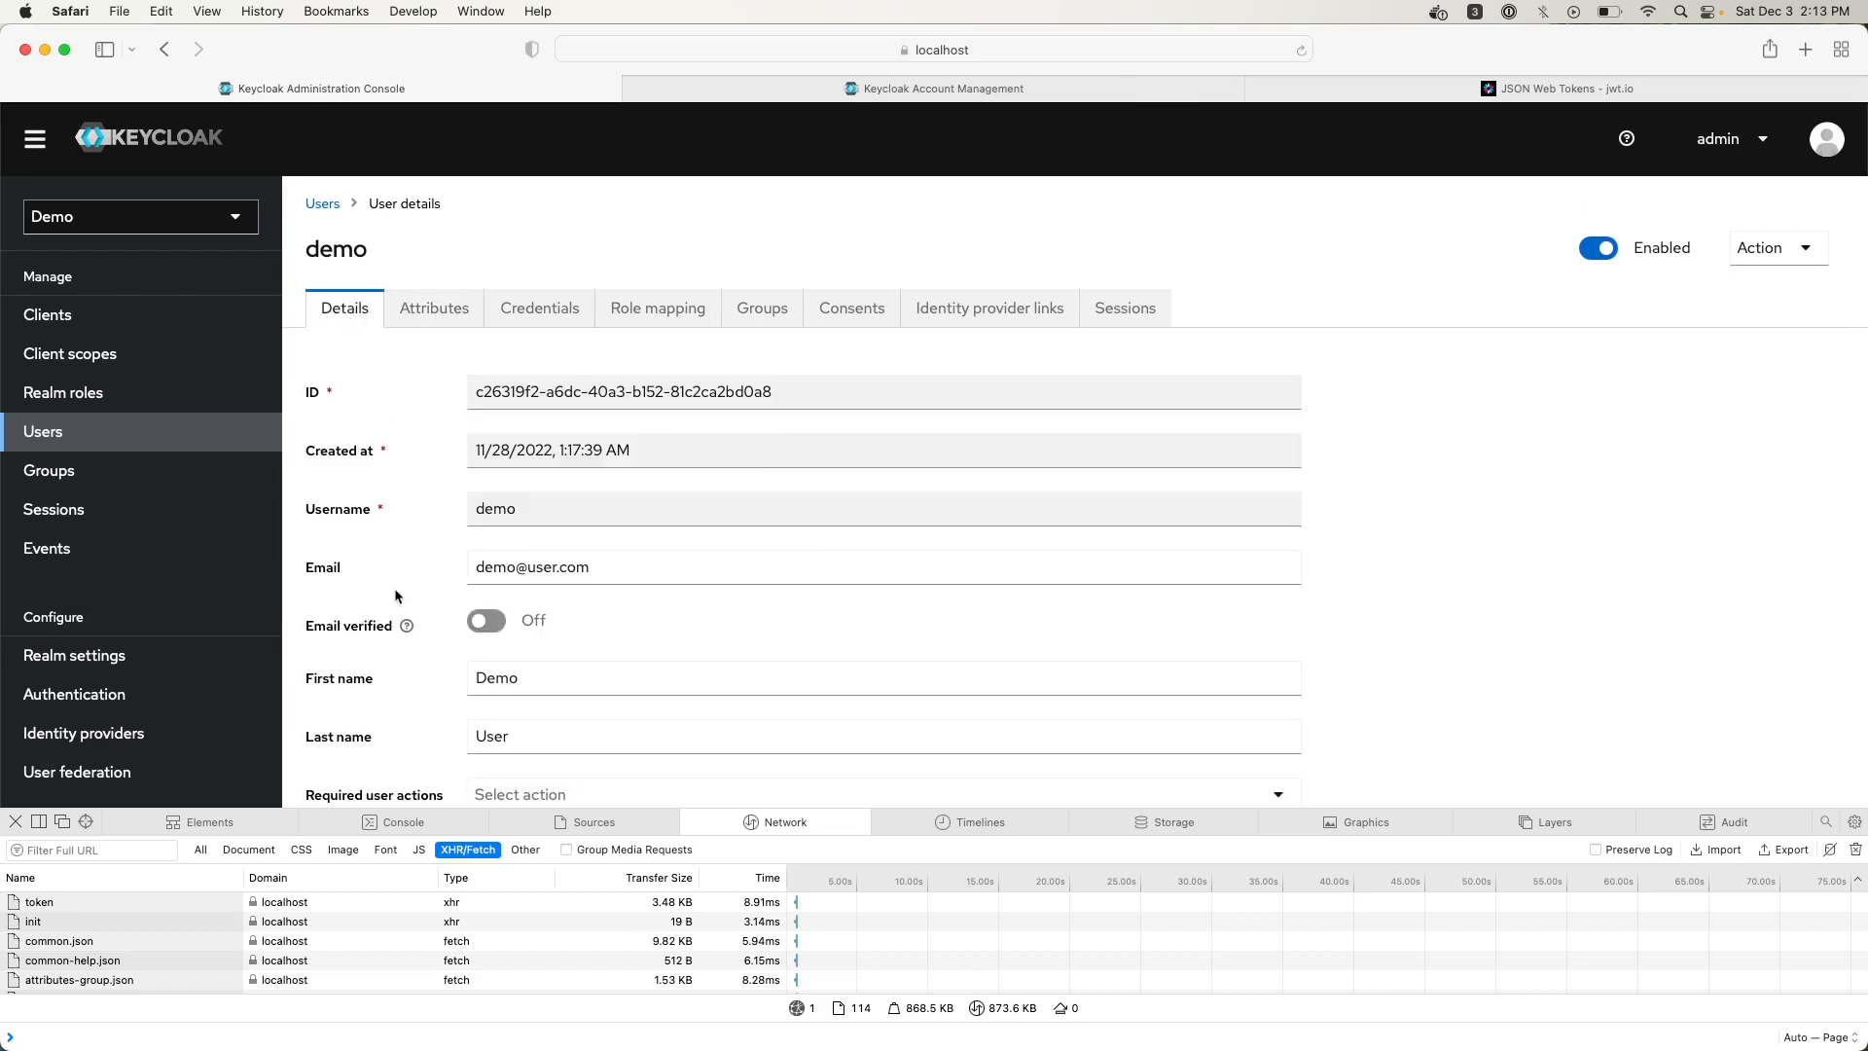
scroll(389, 633, down, 3)
scroll(405, 447, up, 3)
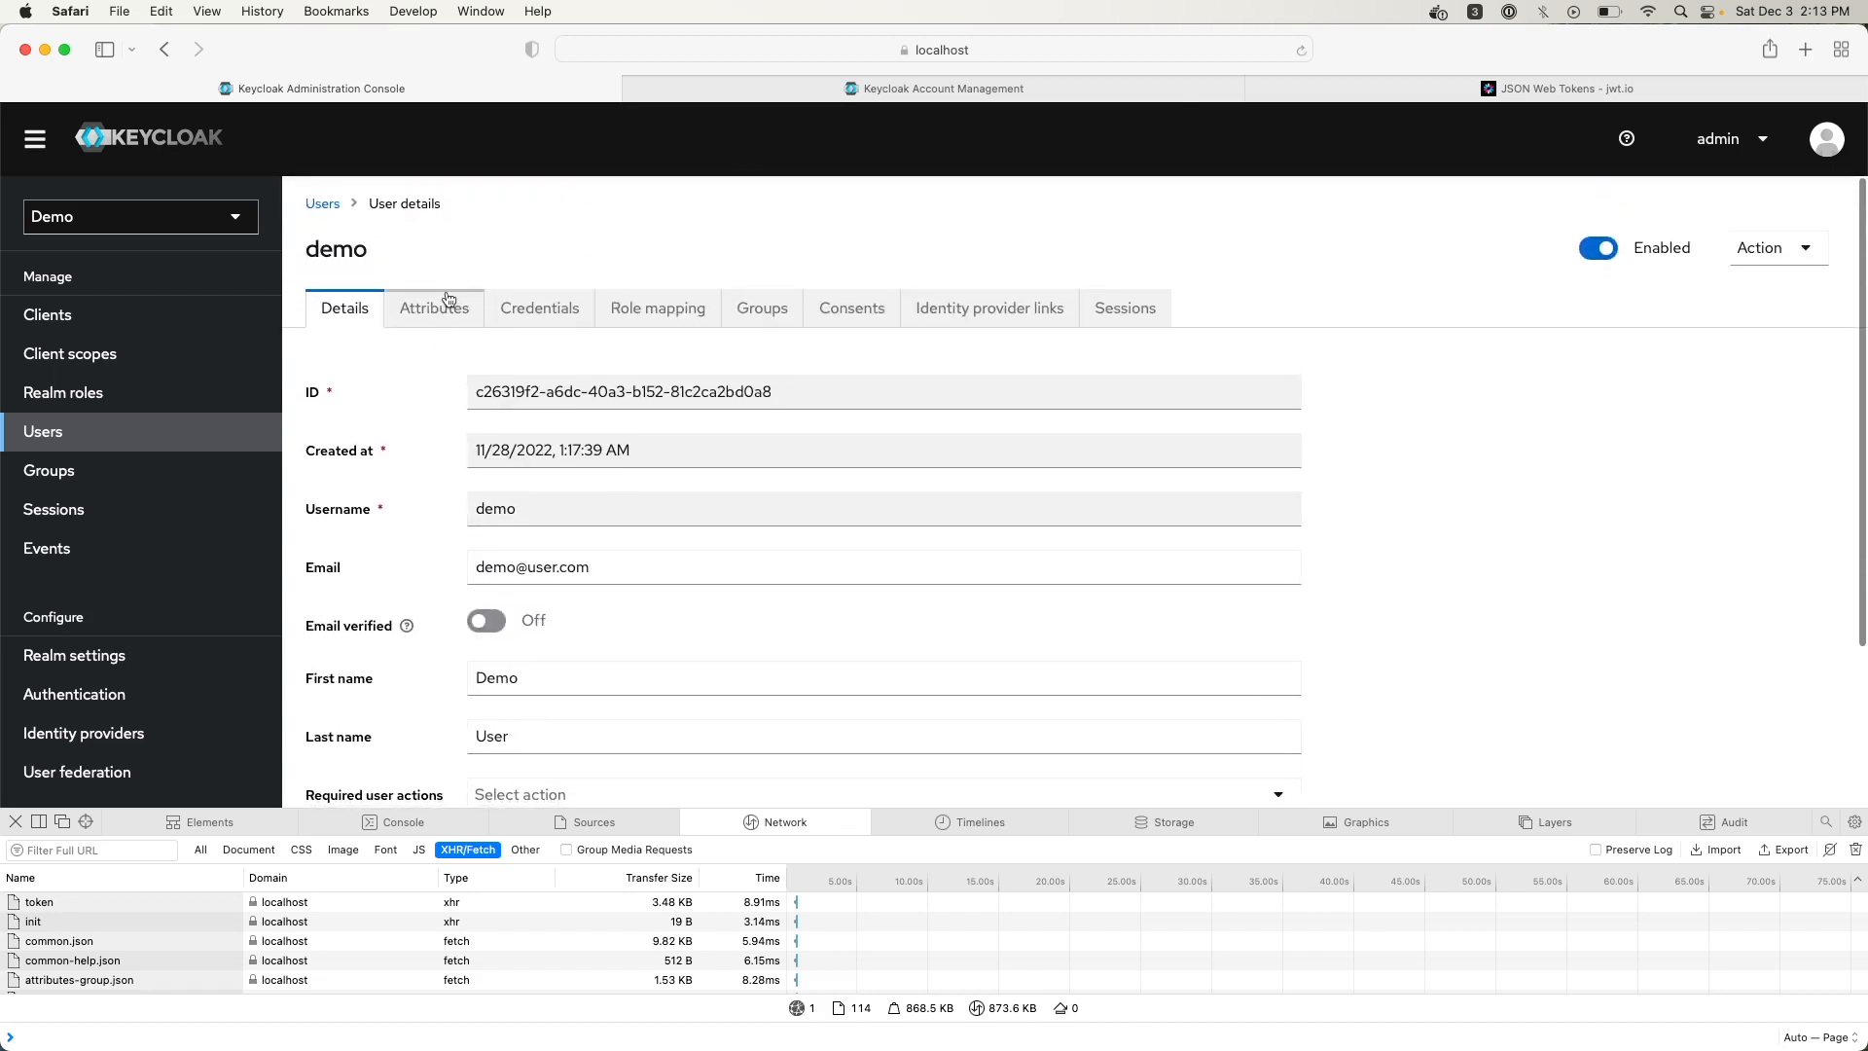
click(449, 298)
Add a foo attribute with value bar to the demo user and save it
click(377, 609)
text(foo)
key(Tab)
text(aar)
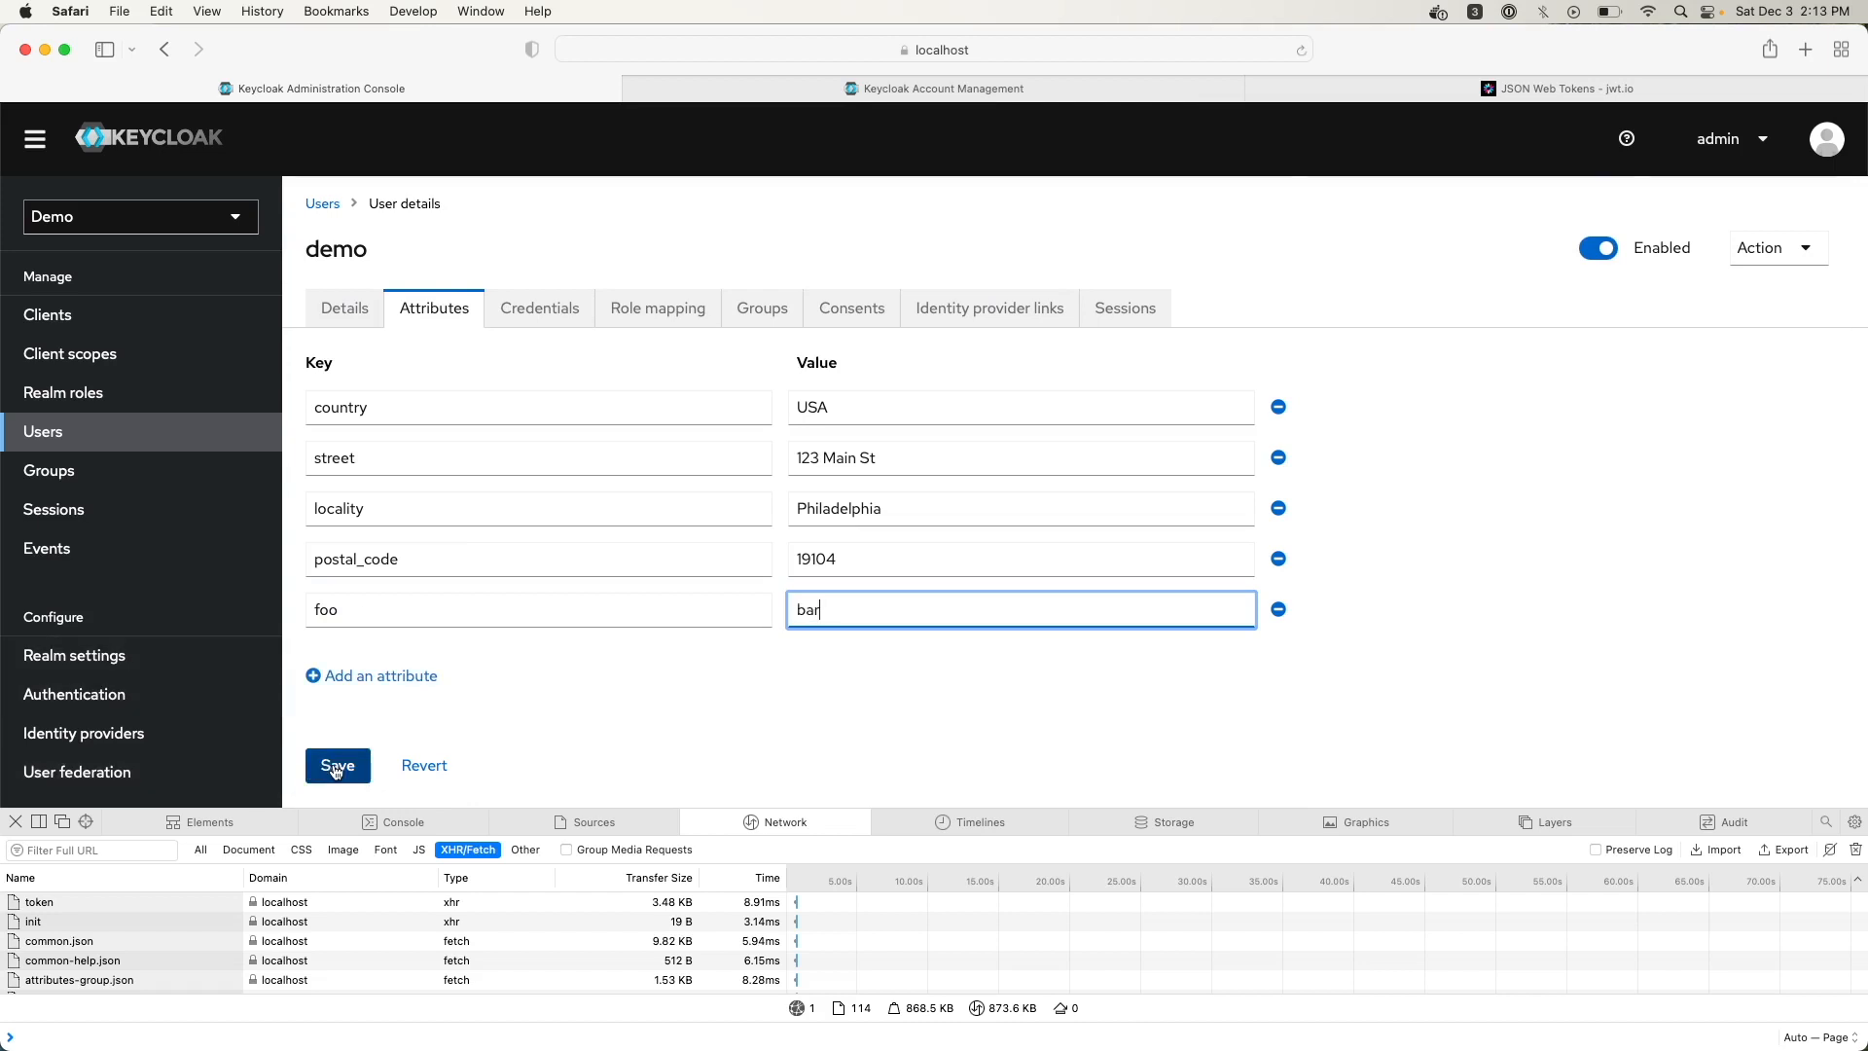
click(337, 768)
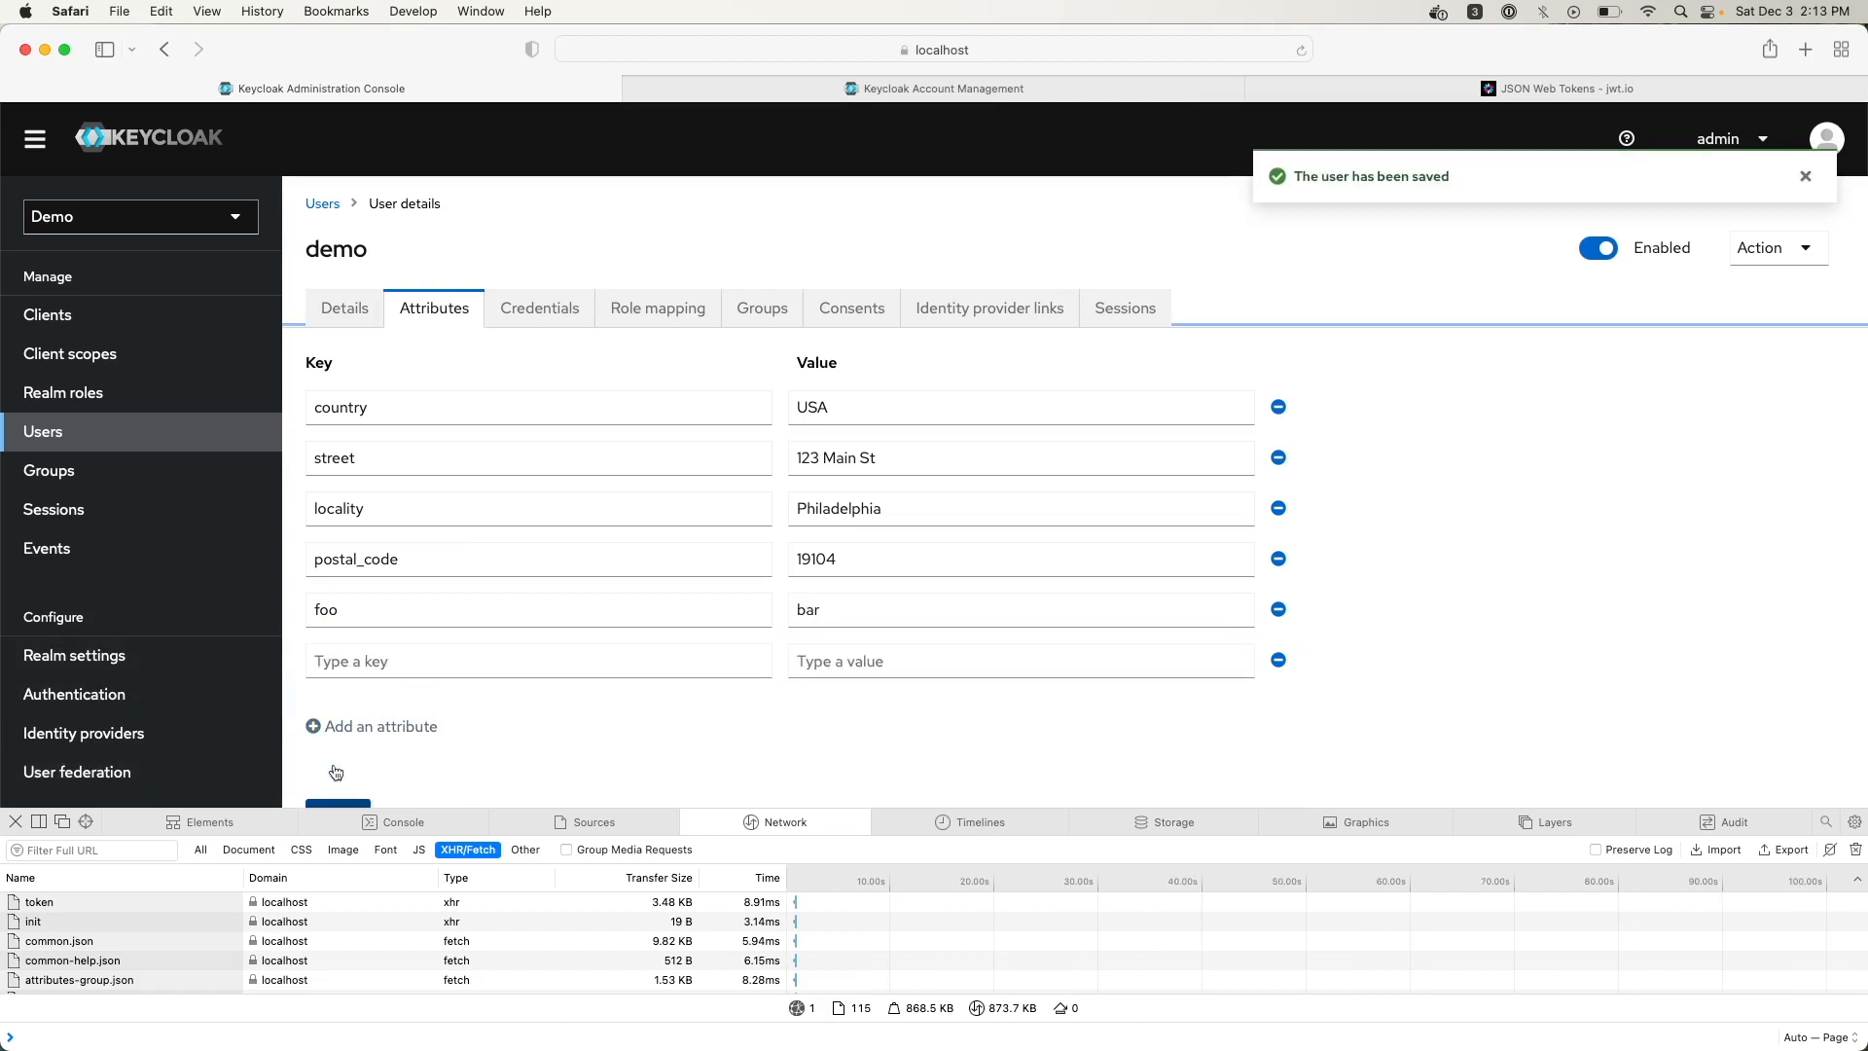
click(551, 317)
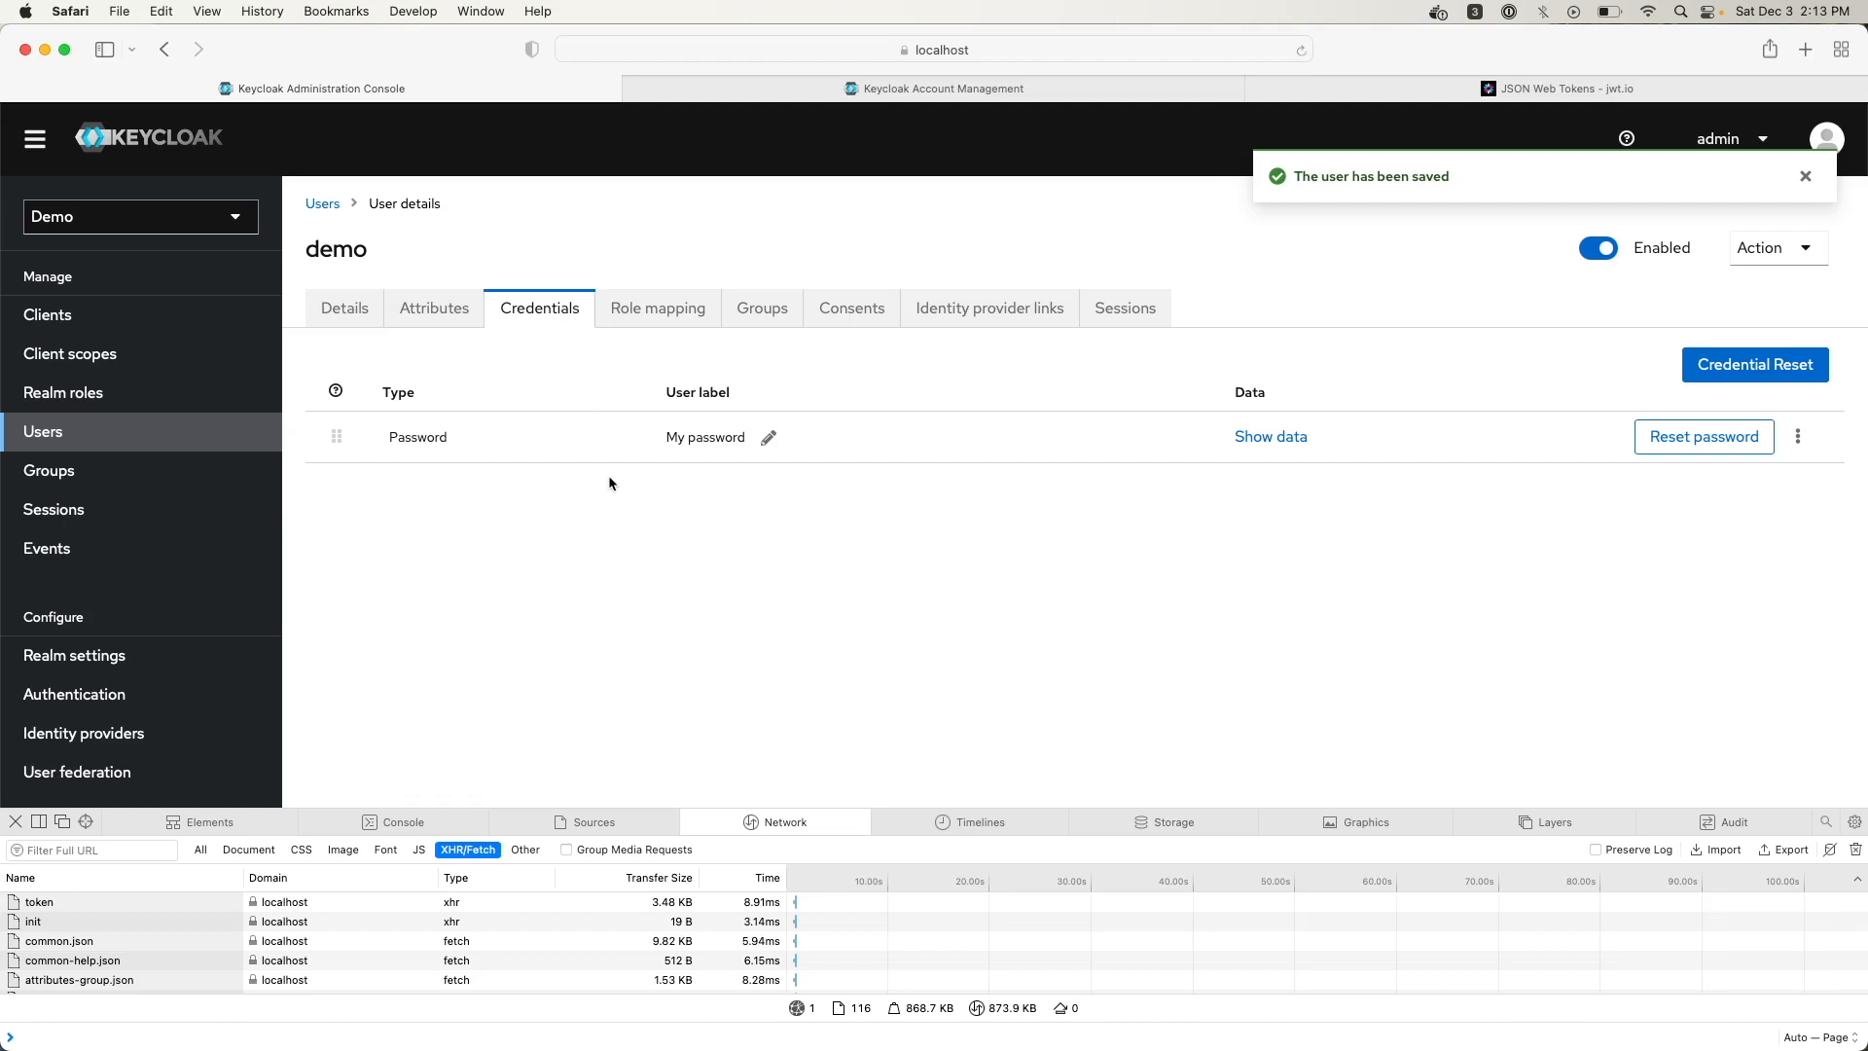
Check the demo user's credentials and default-roles-demo role mapping, then return to Users via Realm roles
click(681, 321)
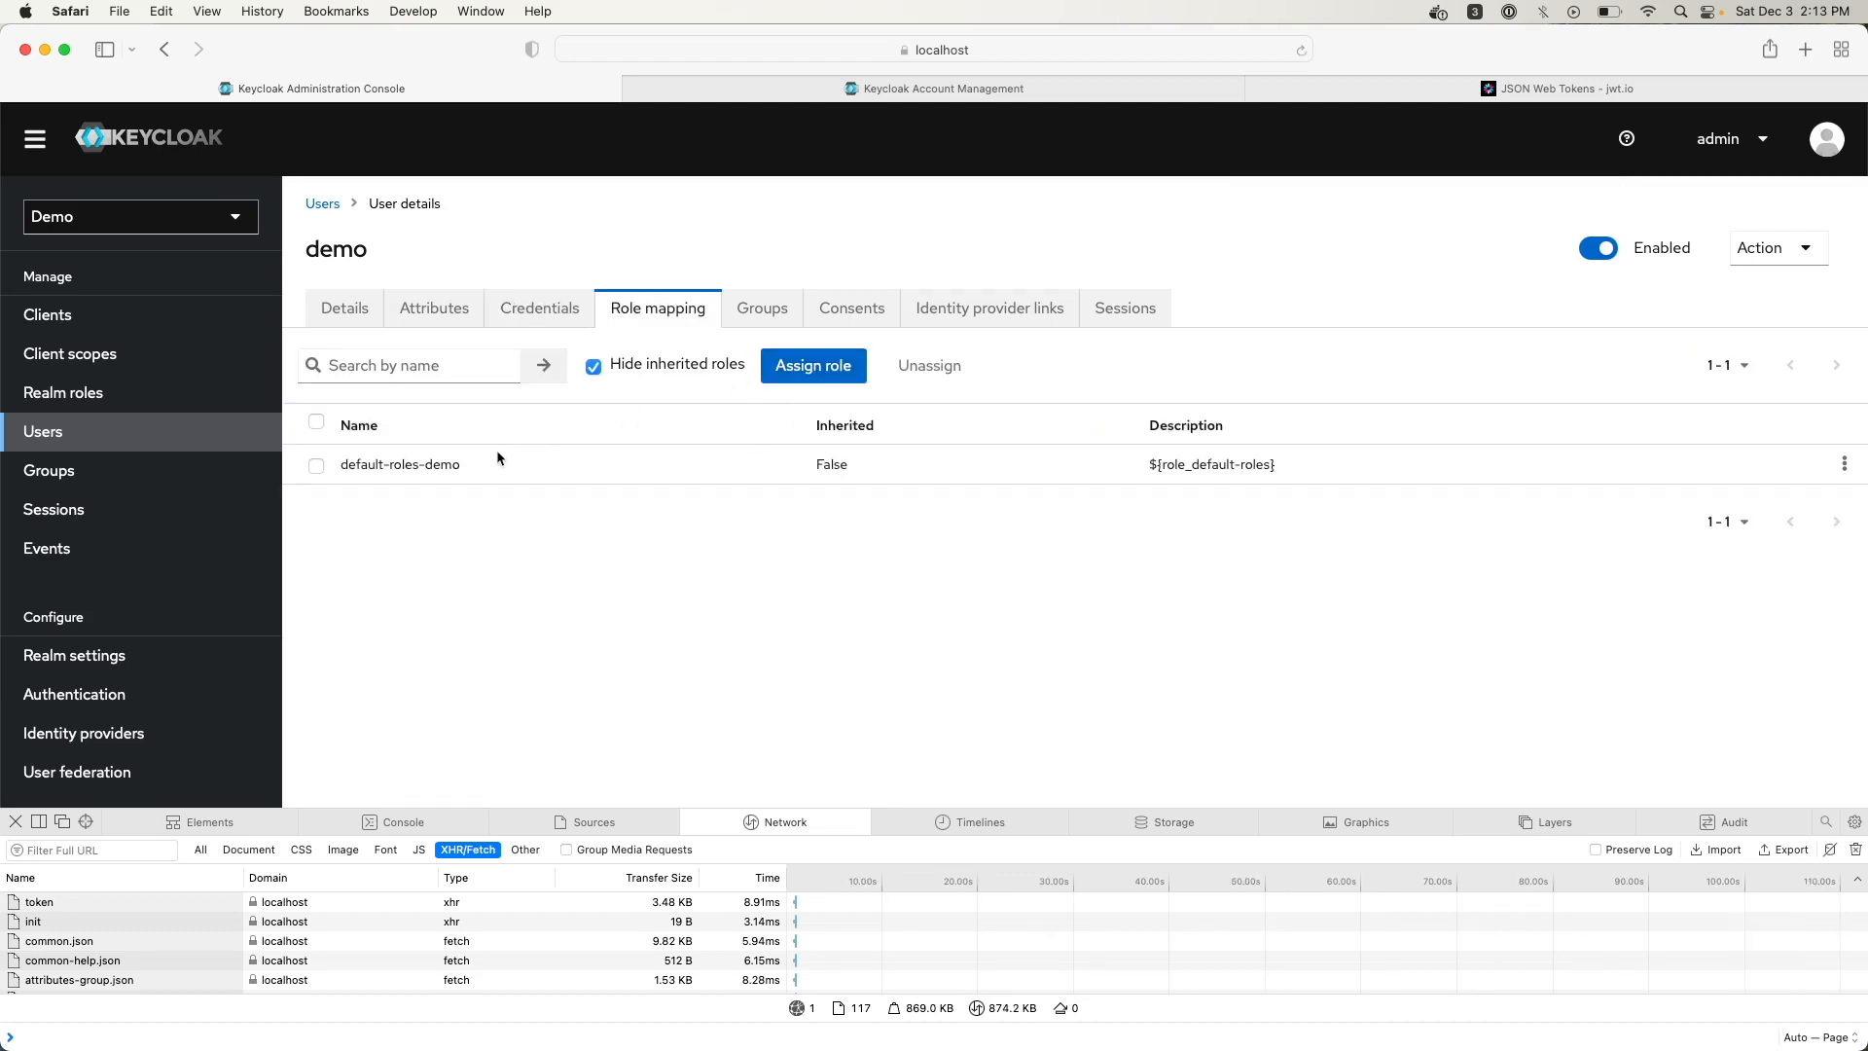
drag(470, 464, 335, 468)
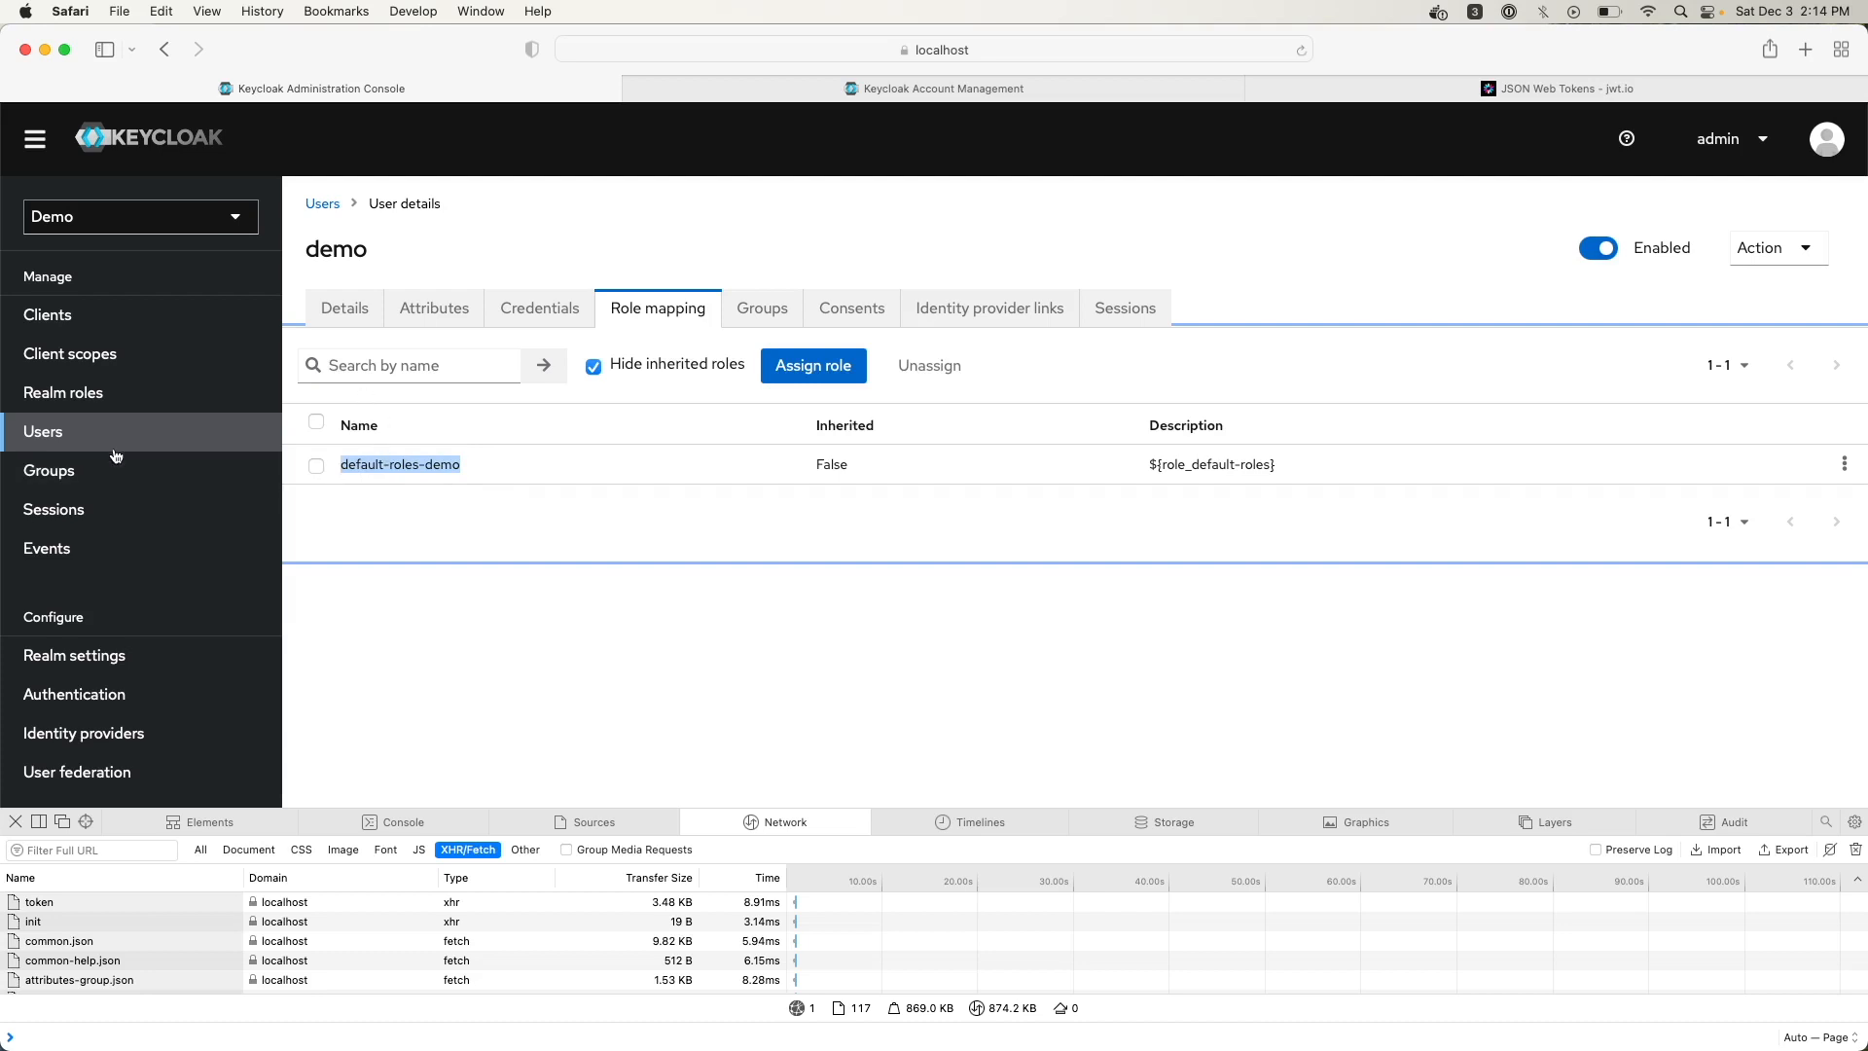
click(76, 387)
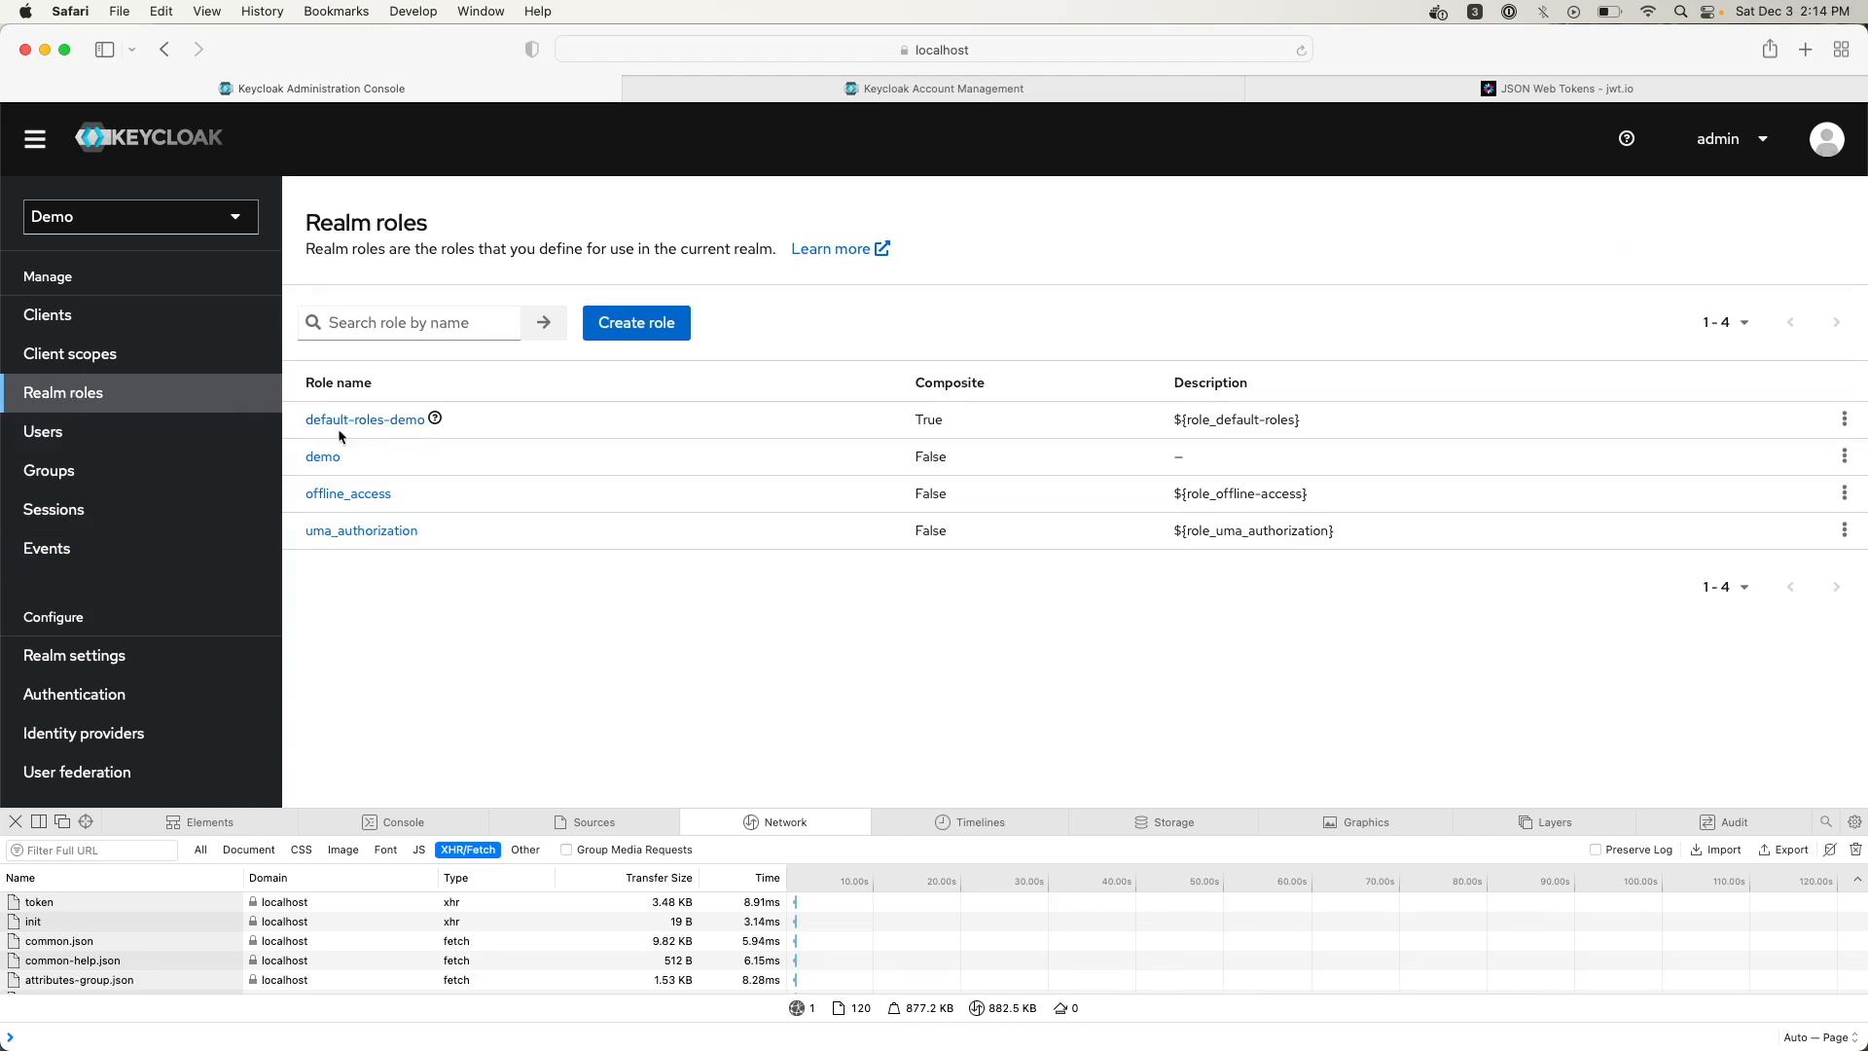
click(78, 438)
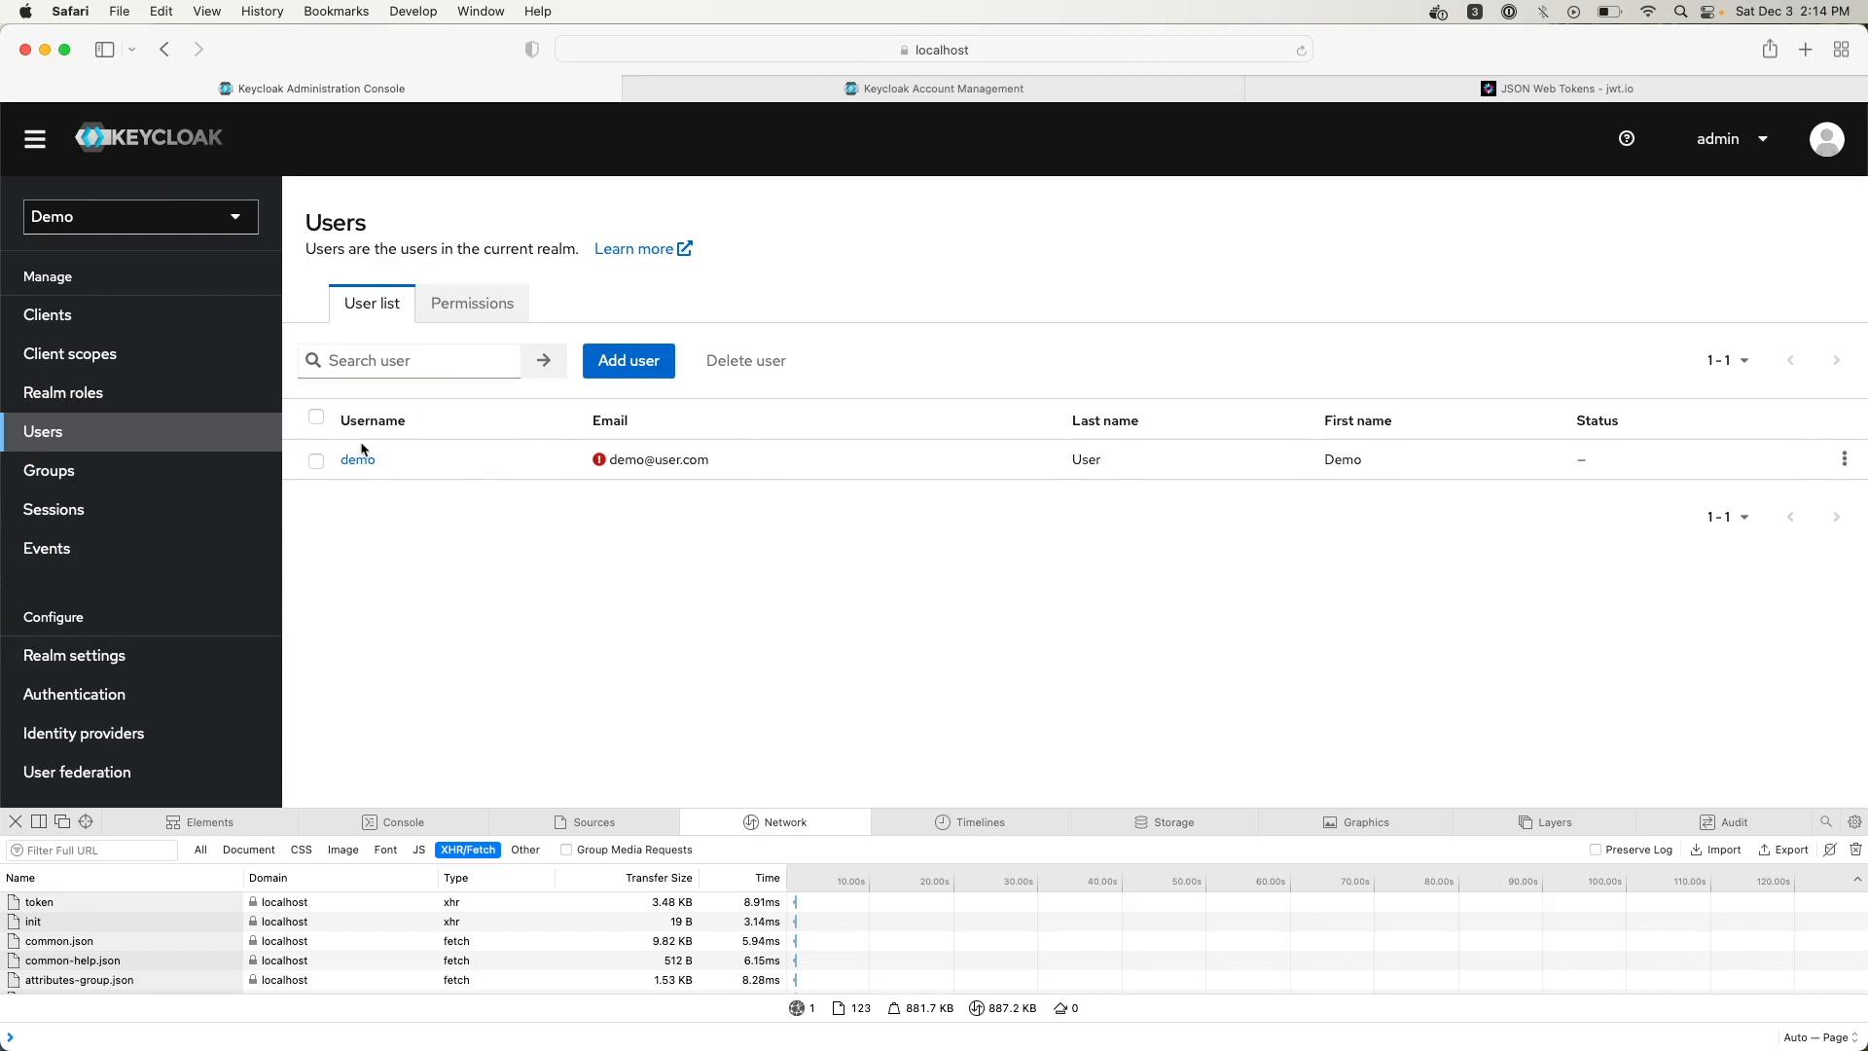
Step through the demo user's Role mapping, Groups, Consents, Identity provider links and Sessions tabs
click(356, 465)
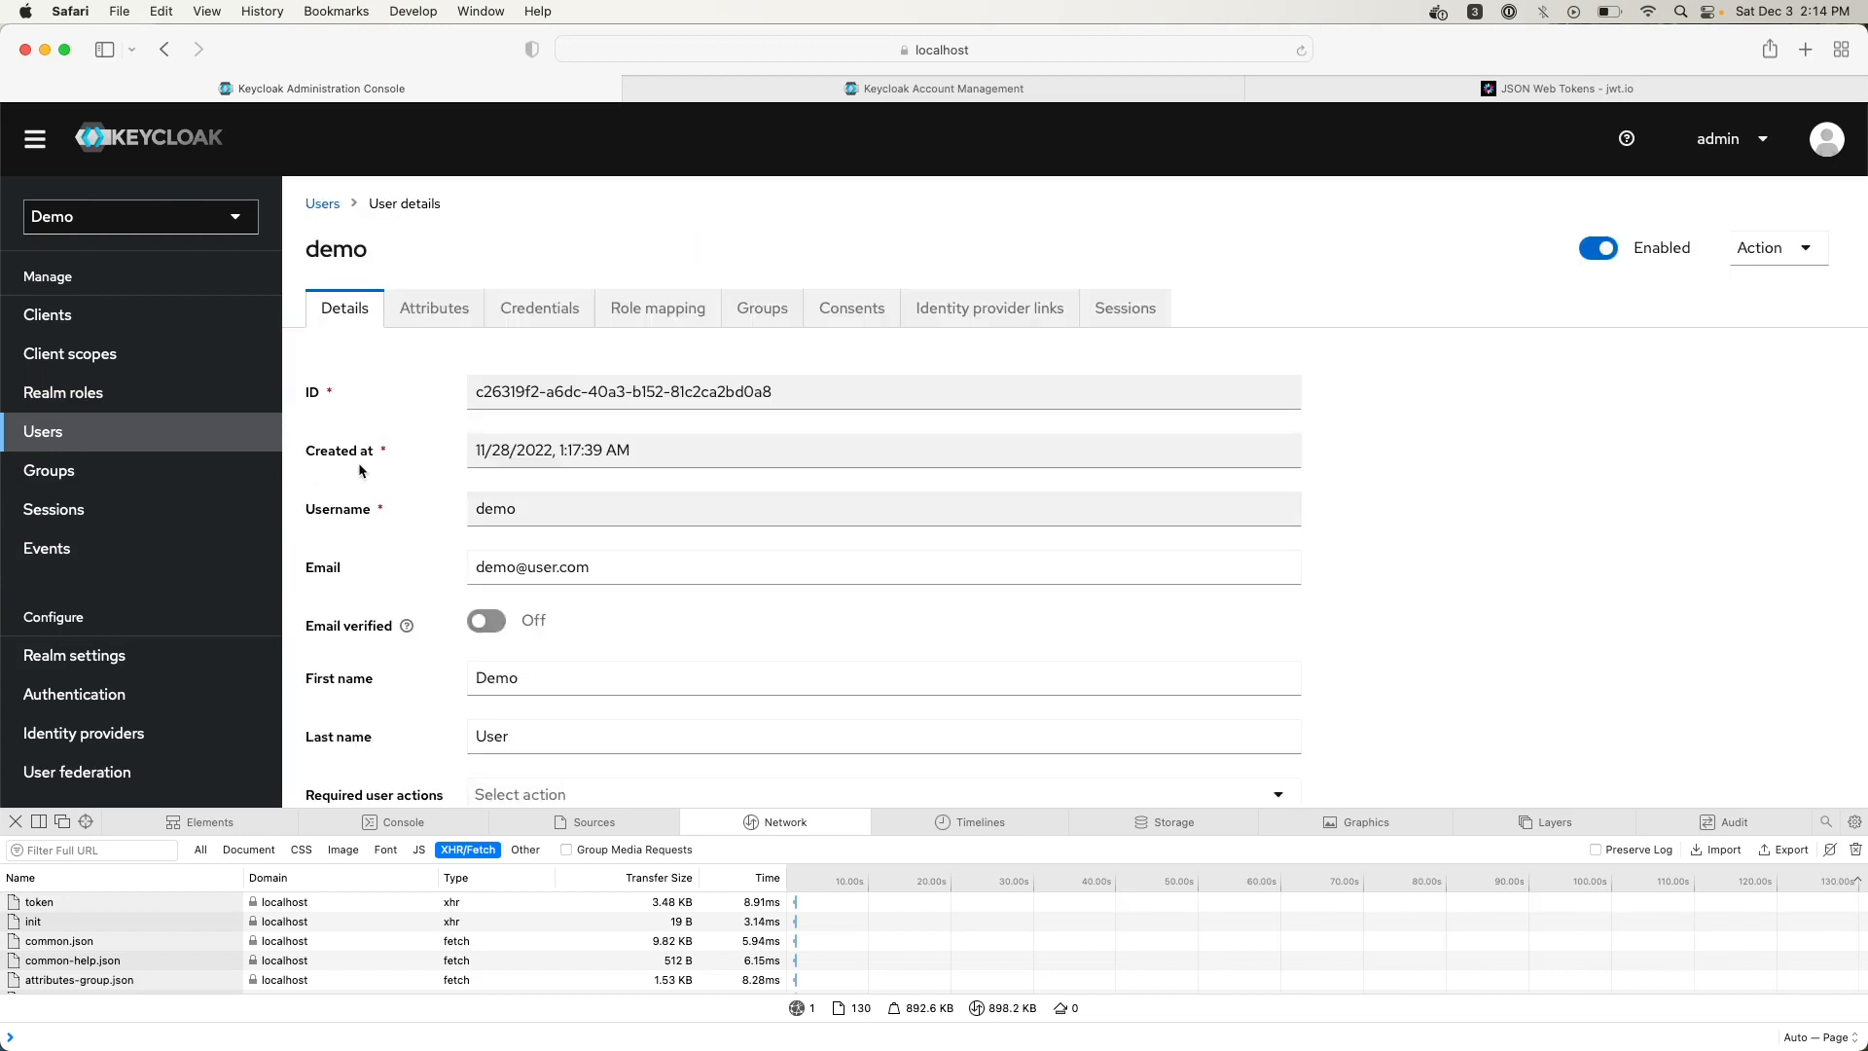
click(687, 307)
click(767, 310)
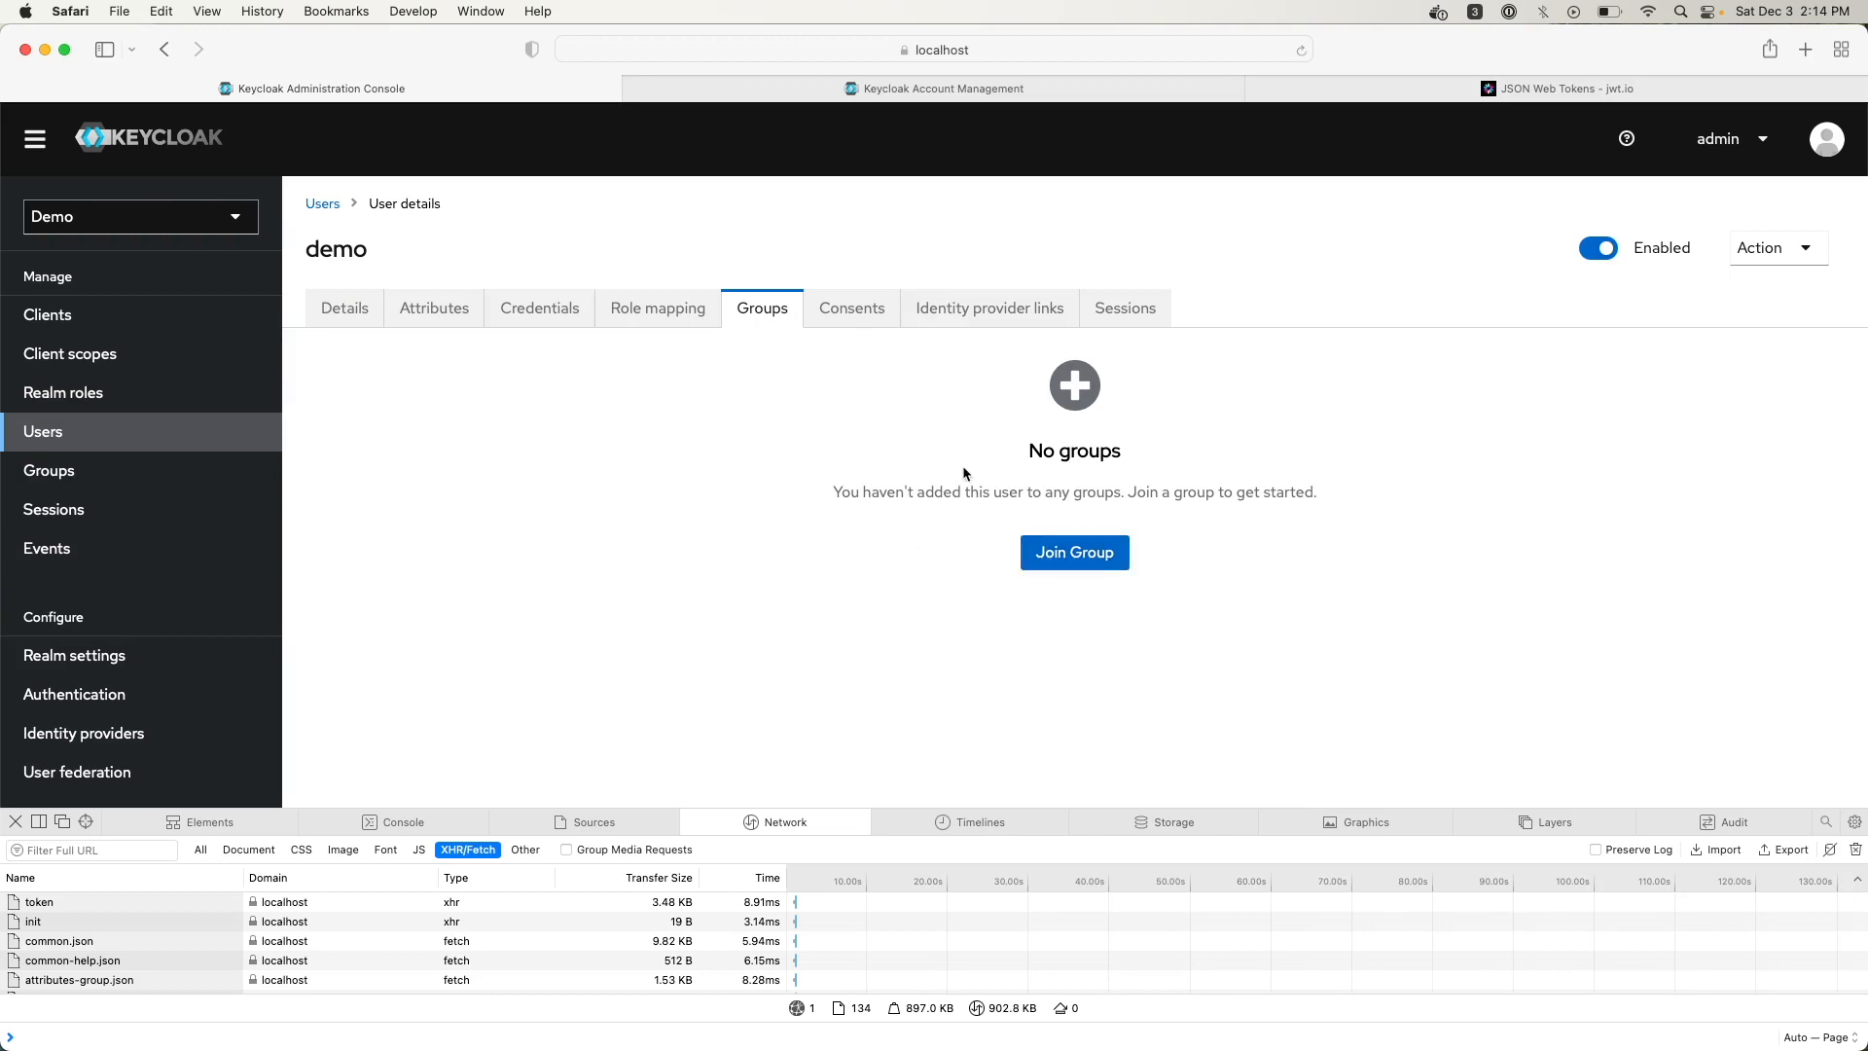
click(854, 309)
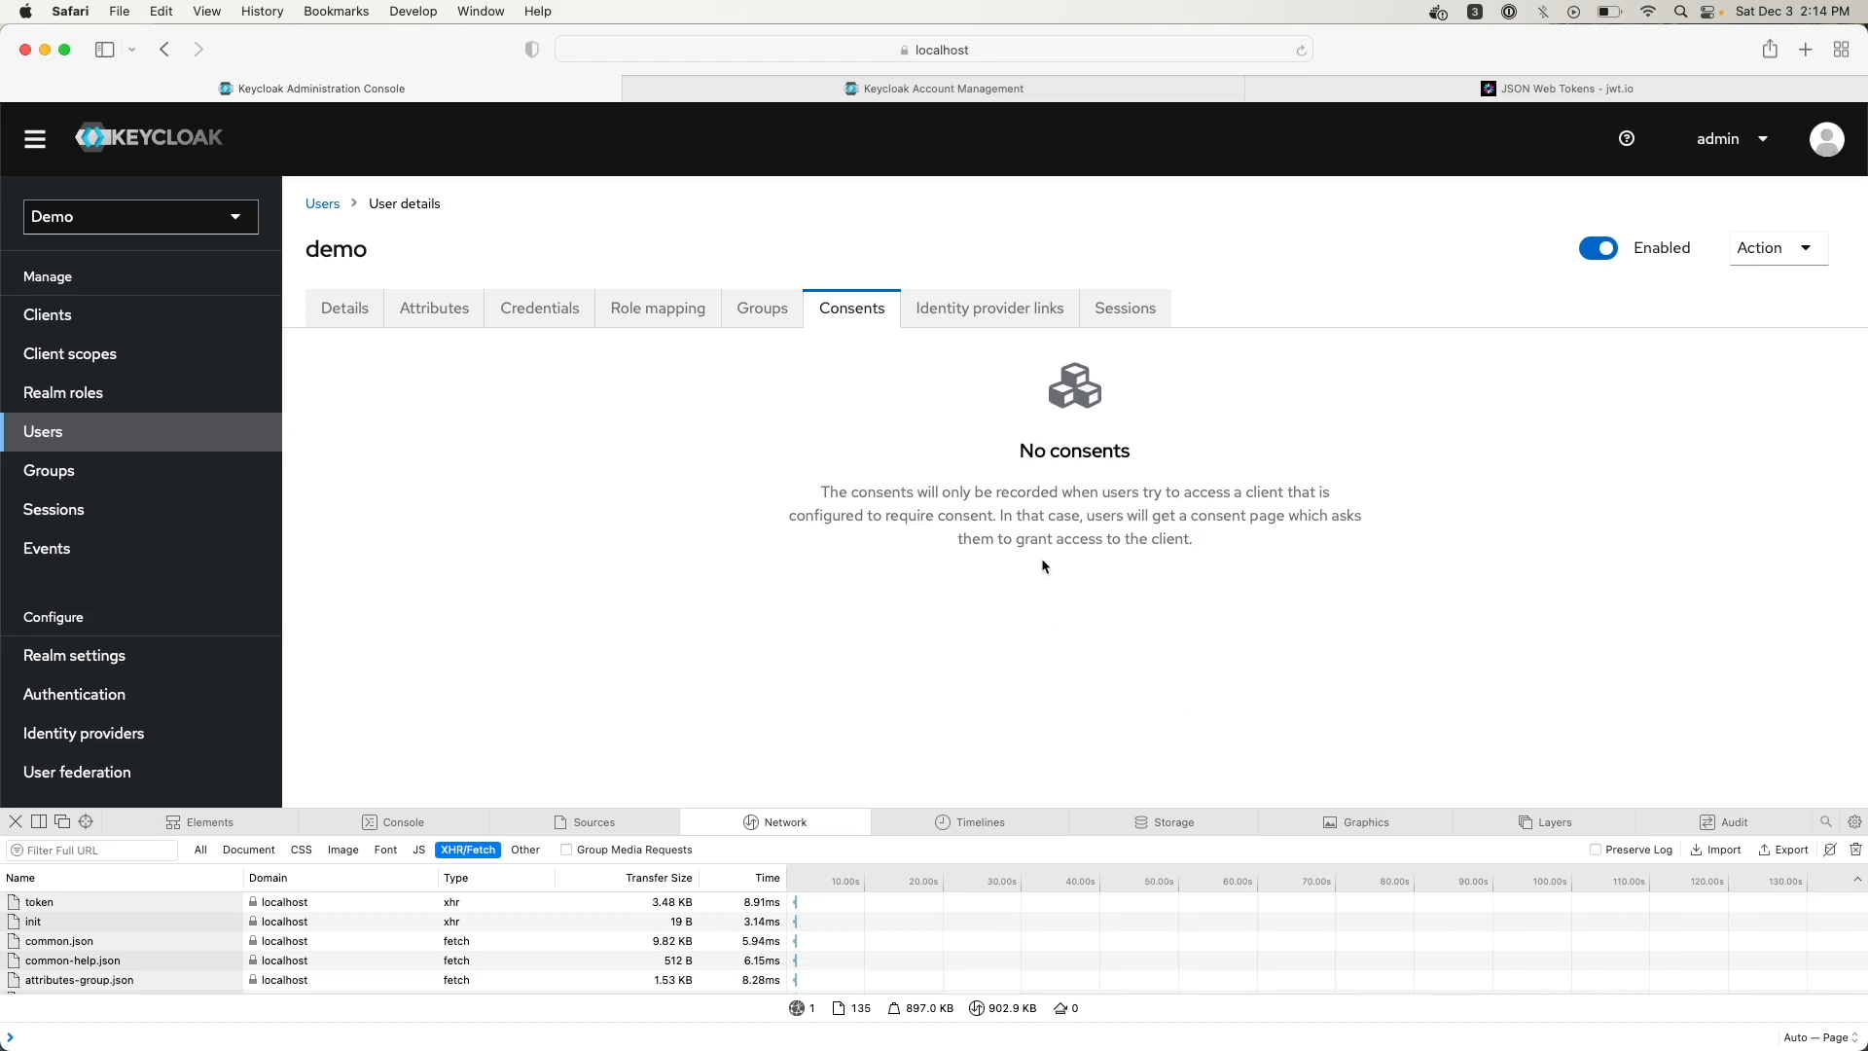
click(975, 310)
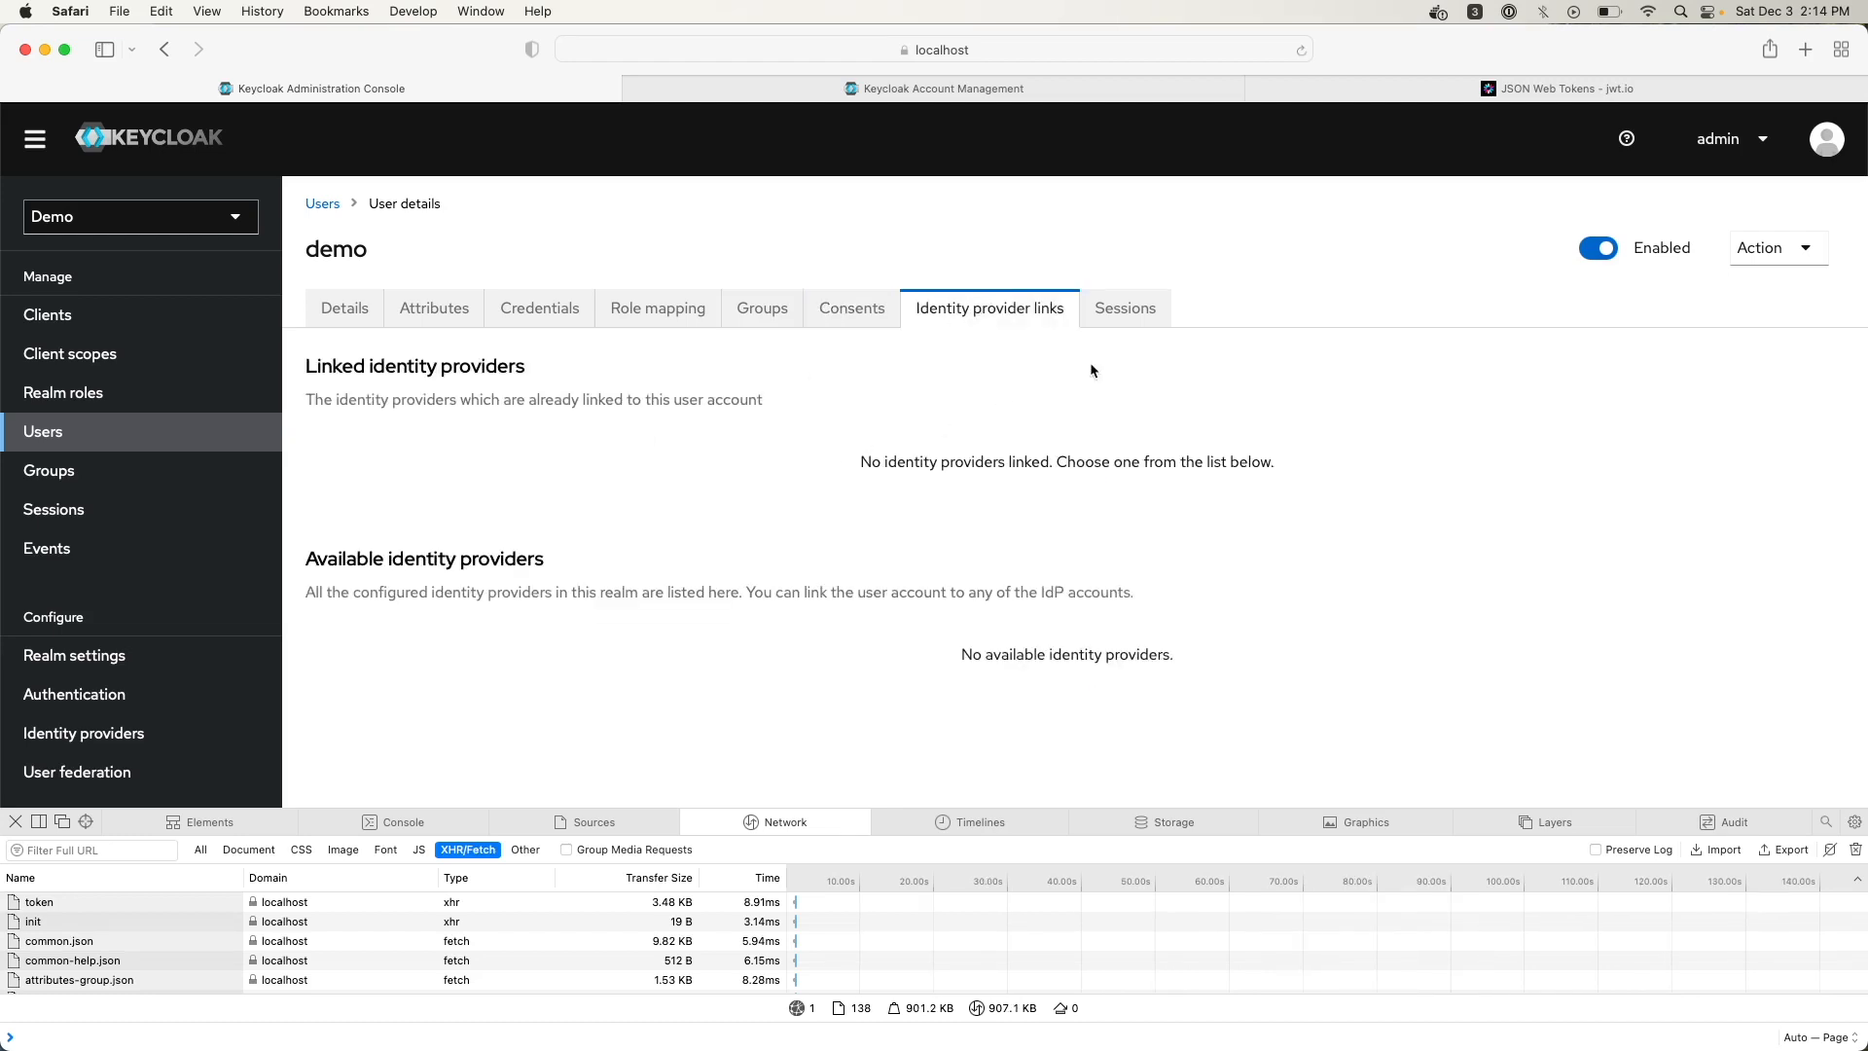
click(1127, 309)
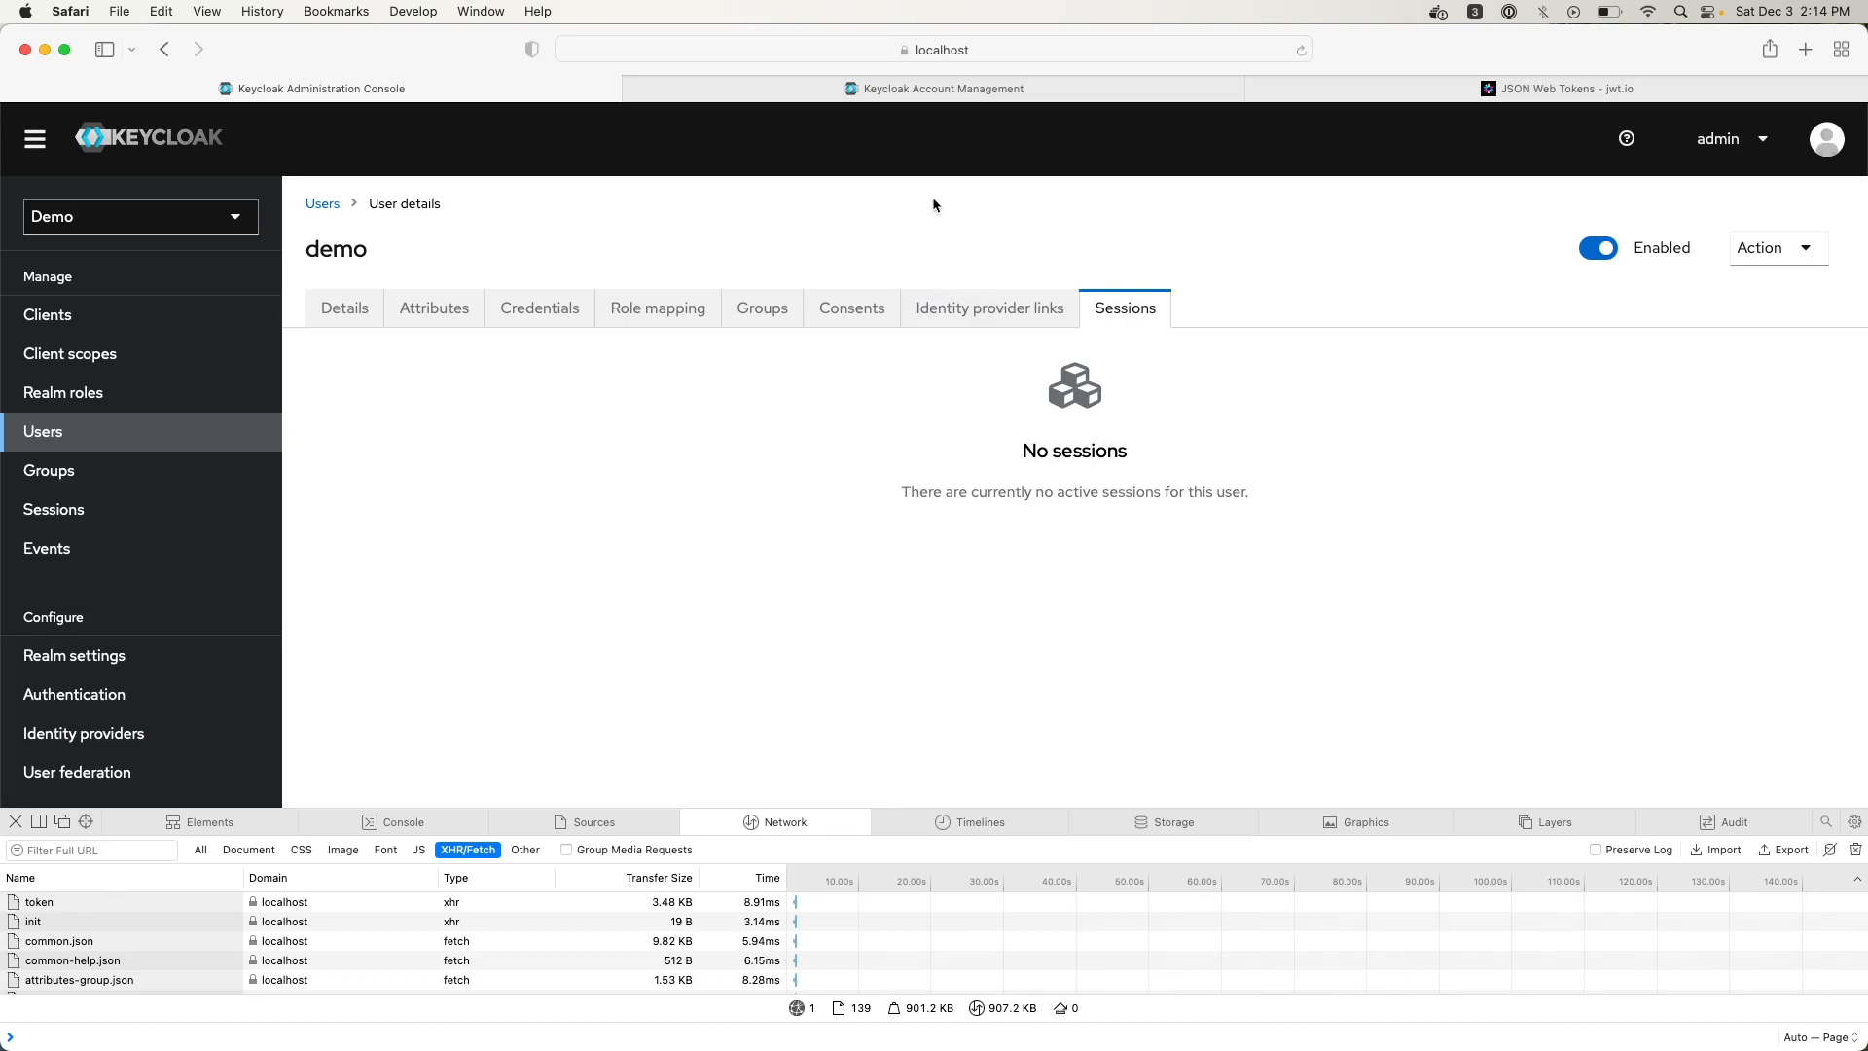
click(966, 88)
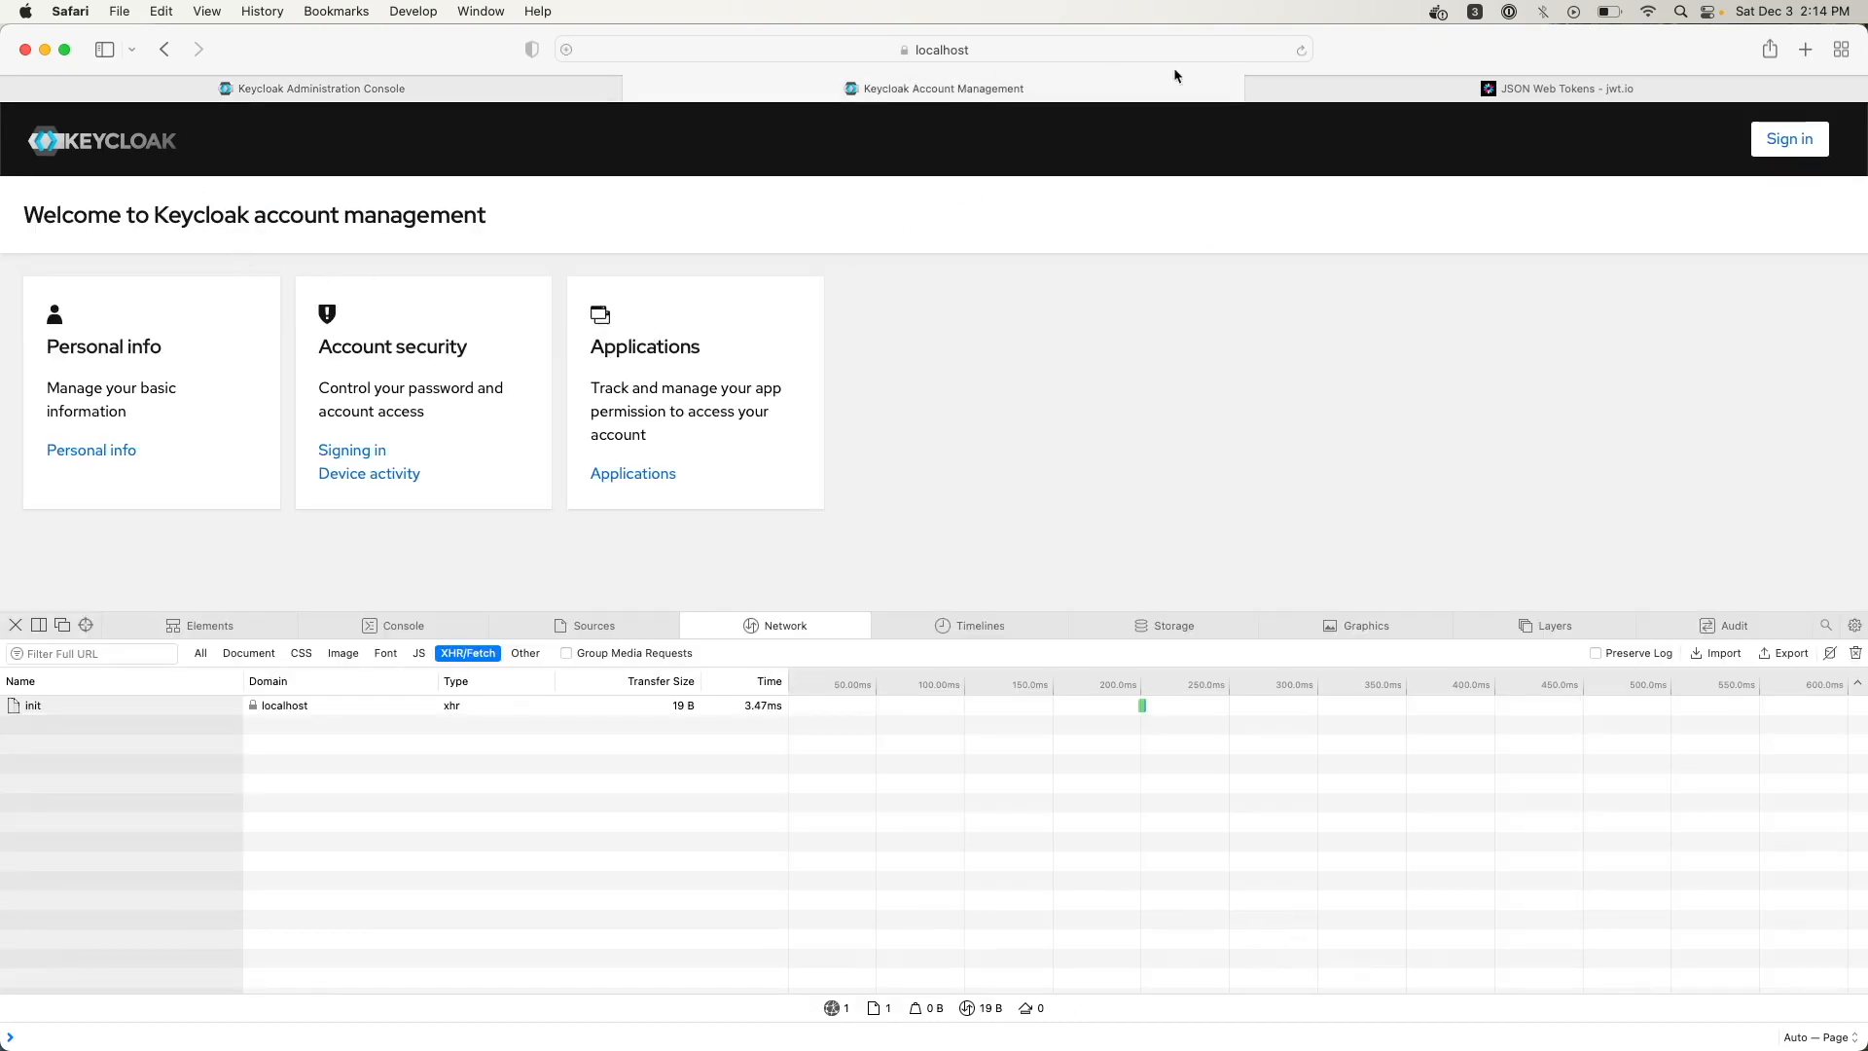
Sign in to Account Management as the demo user and confirm its new session in the admin console
click(1802, 149)
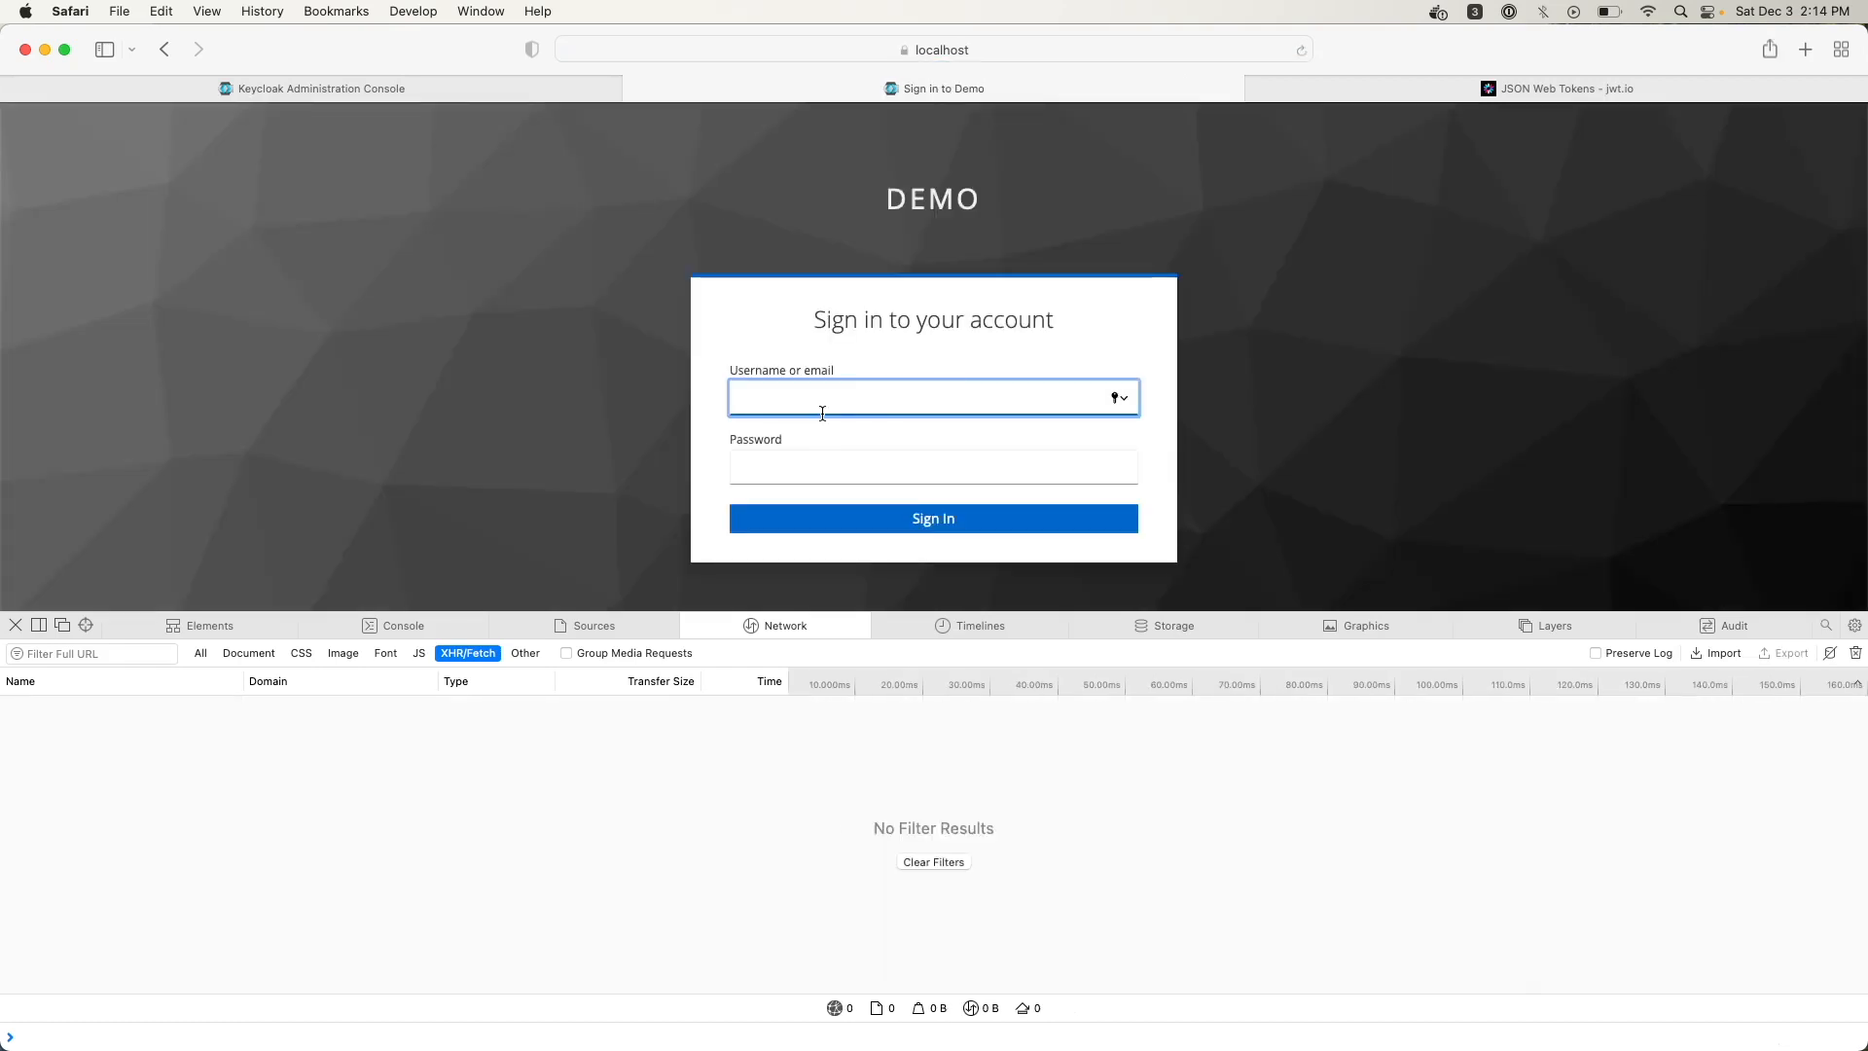
text(demo)
key(Tab)
text(demo)
key(Return)
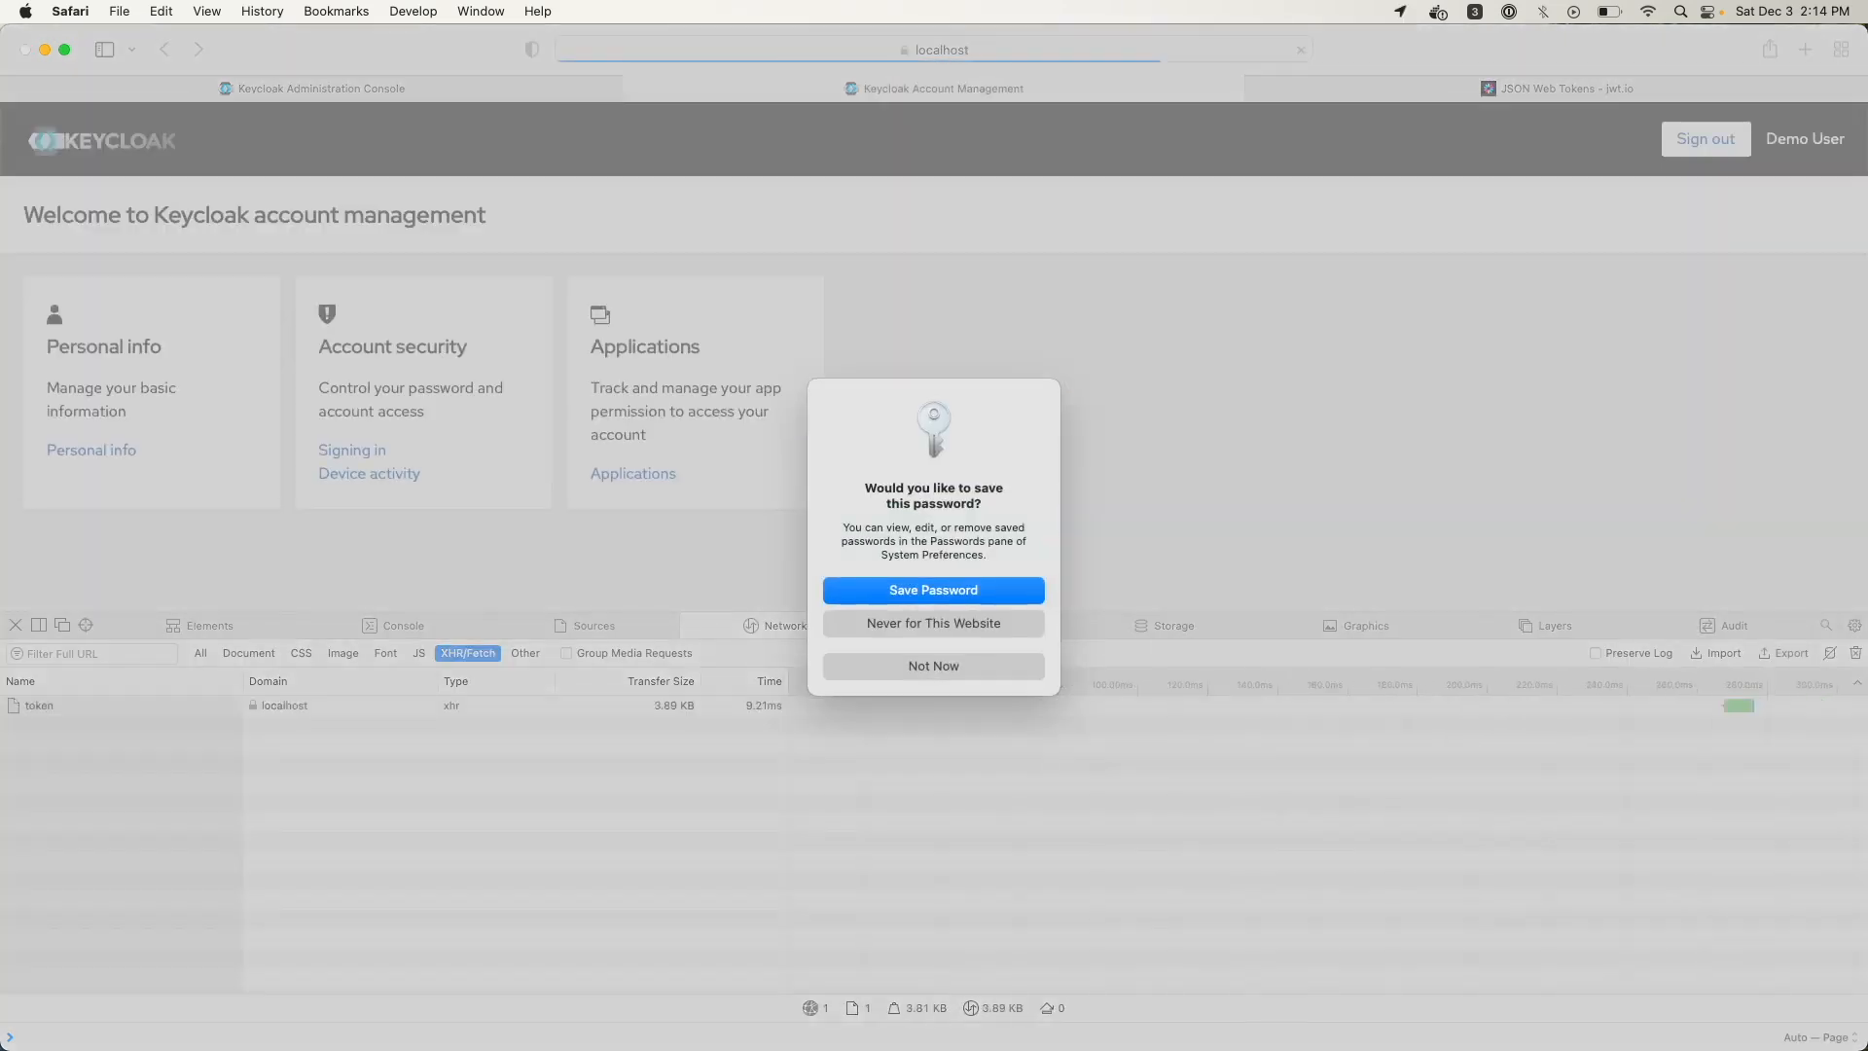
click(977, 669)
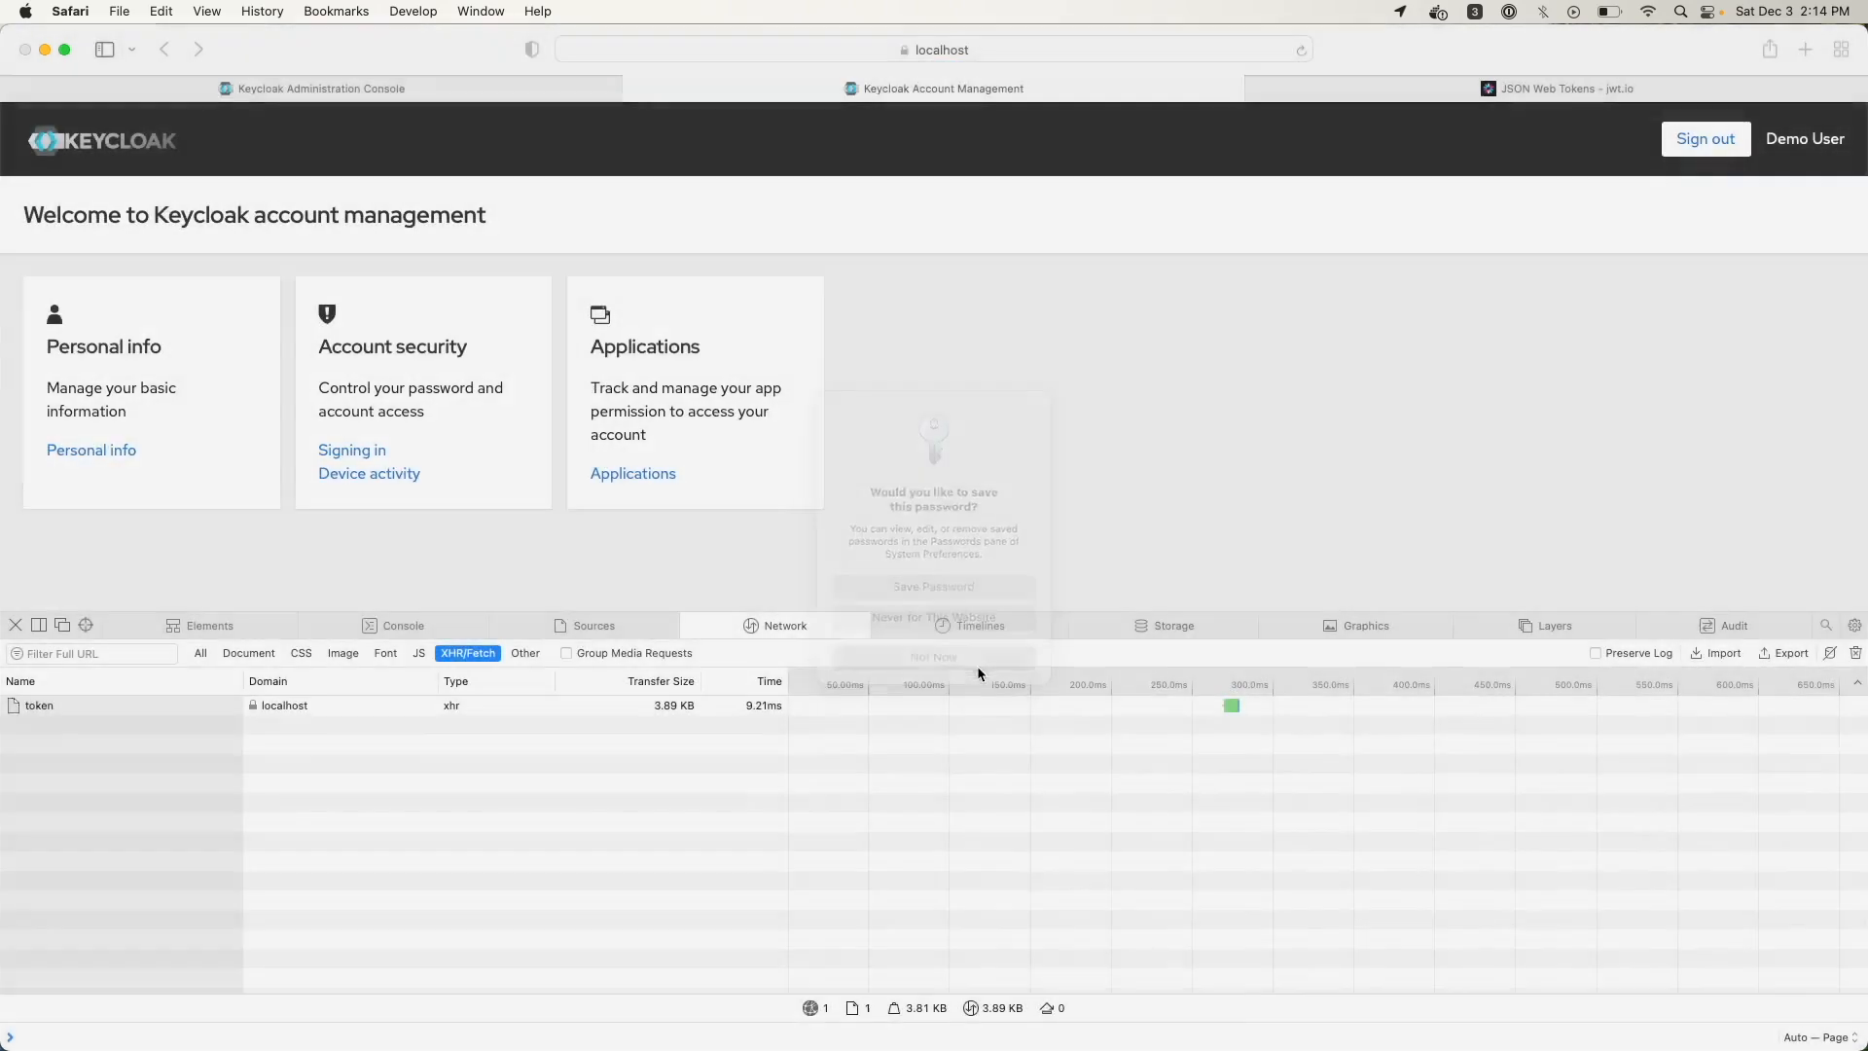
click(498, 90)
click(1301, 49)
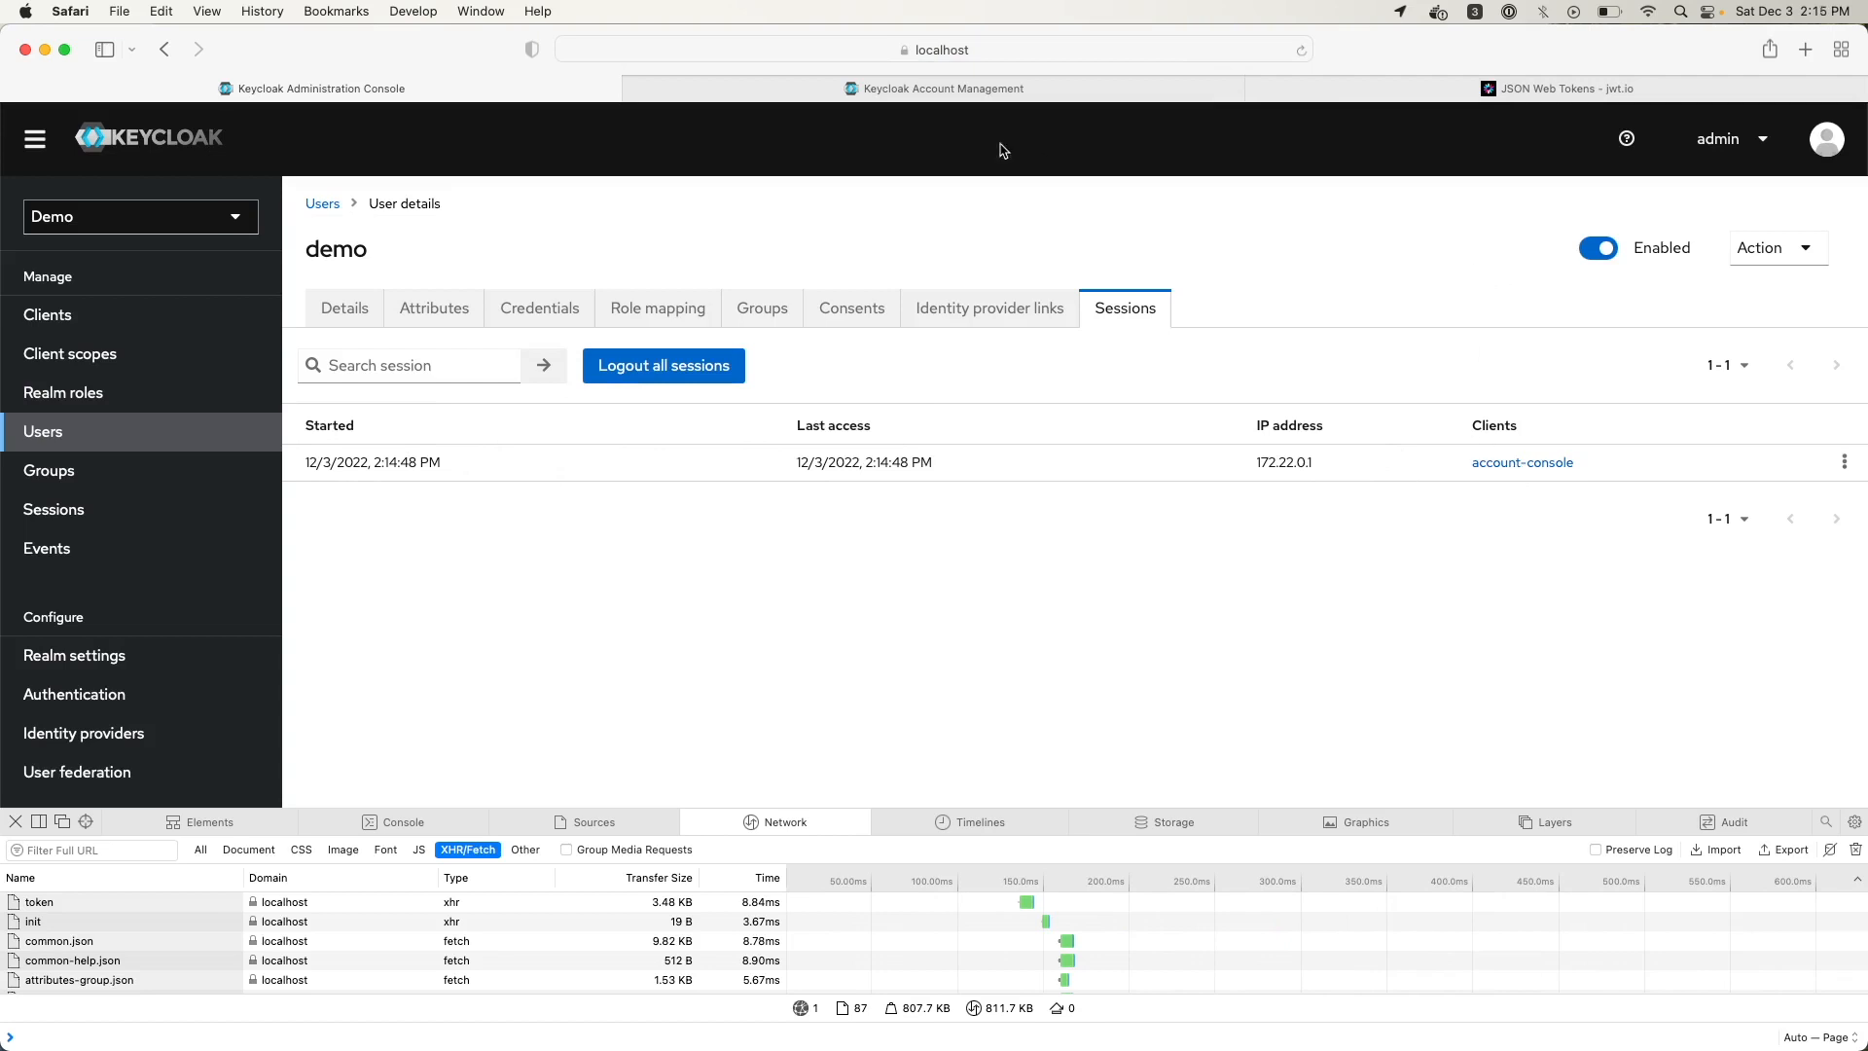
Sign the demo user out and reload the admin console to confirm the session is gone
click(961, 96)
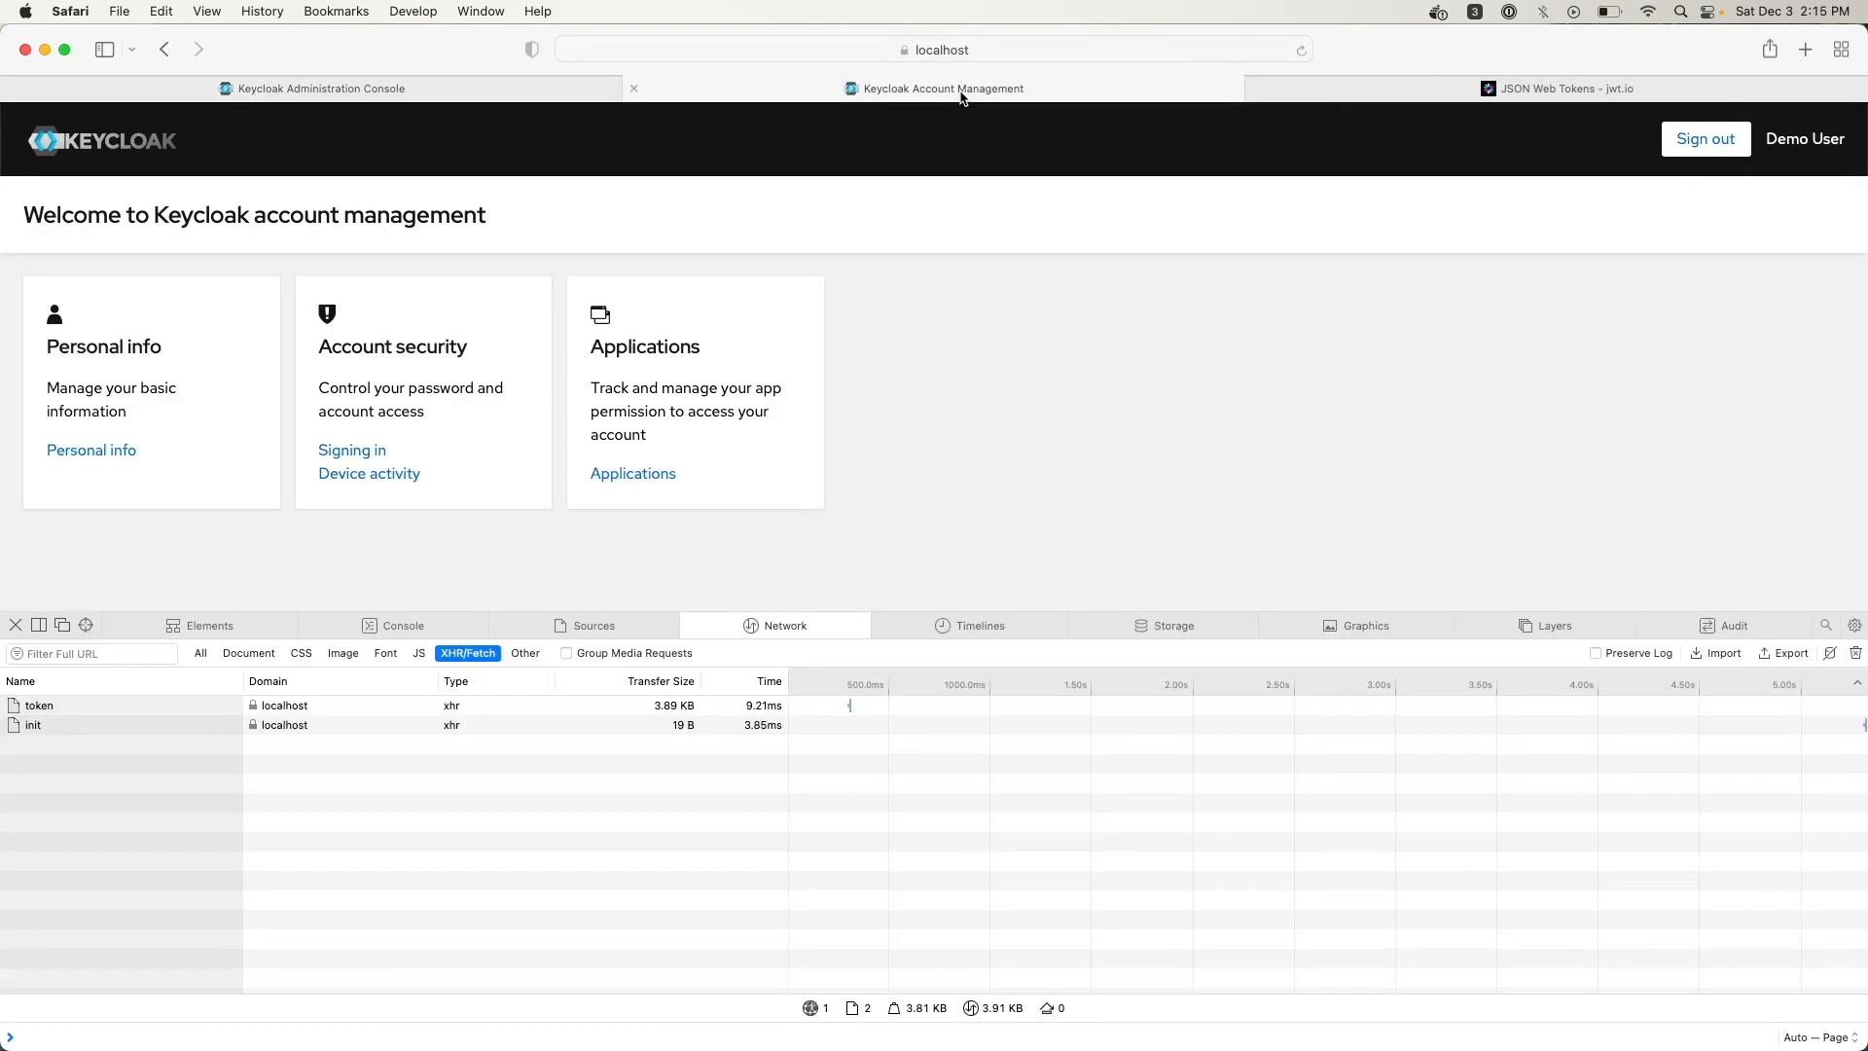
click(1708, 138)
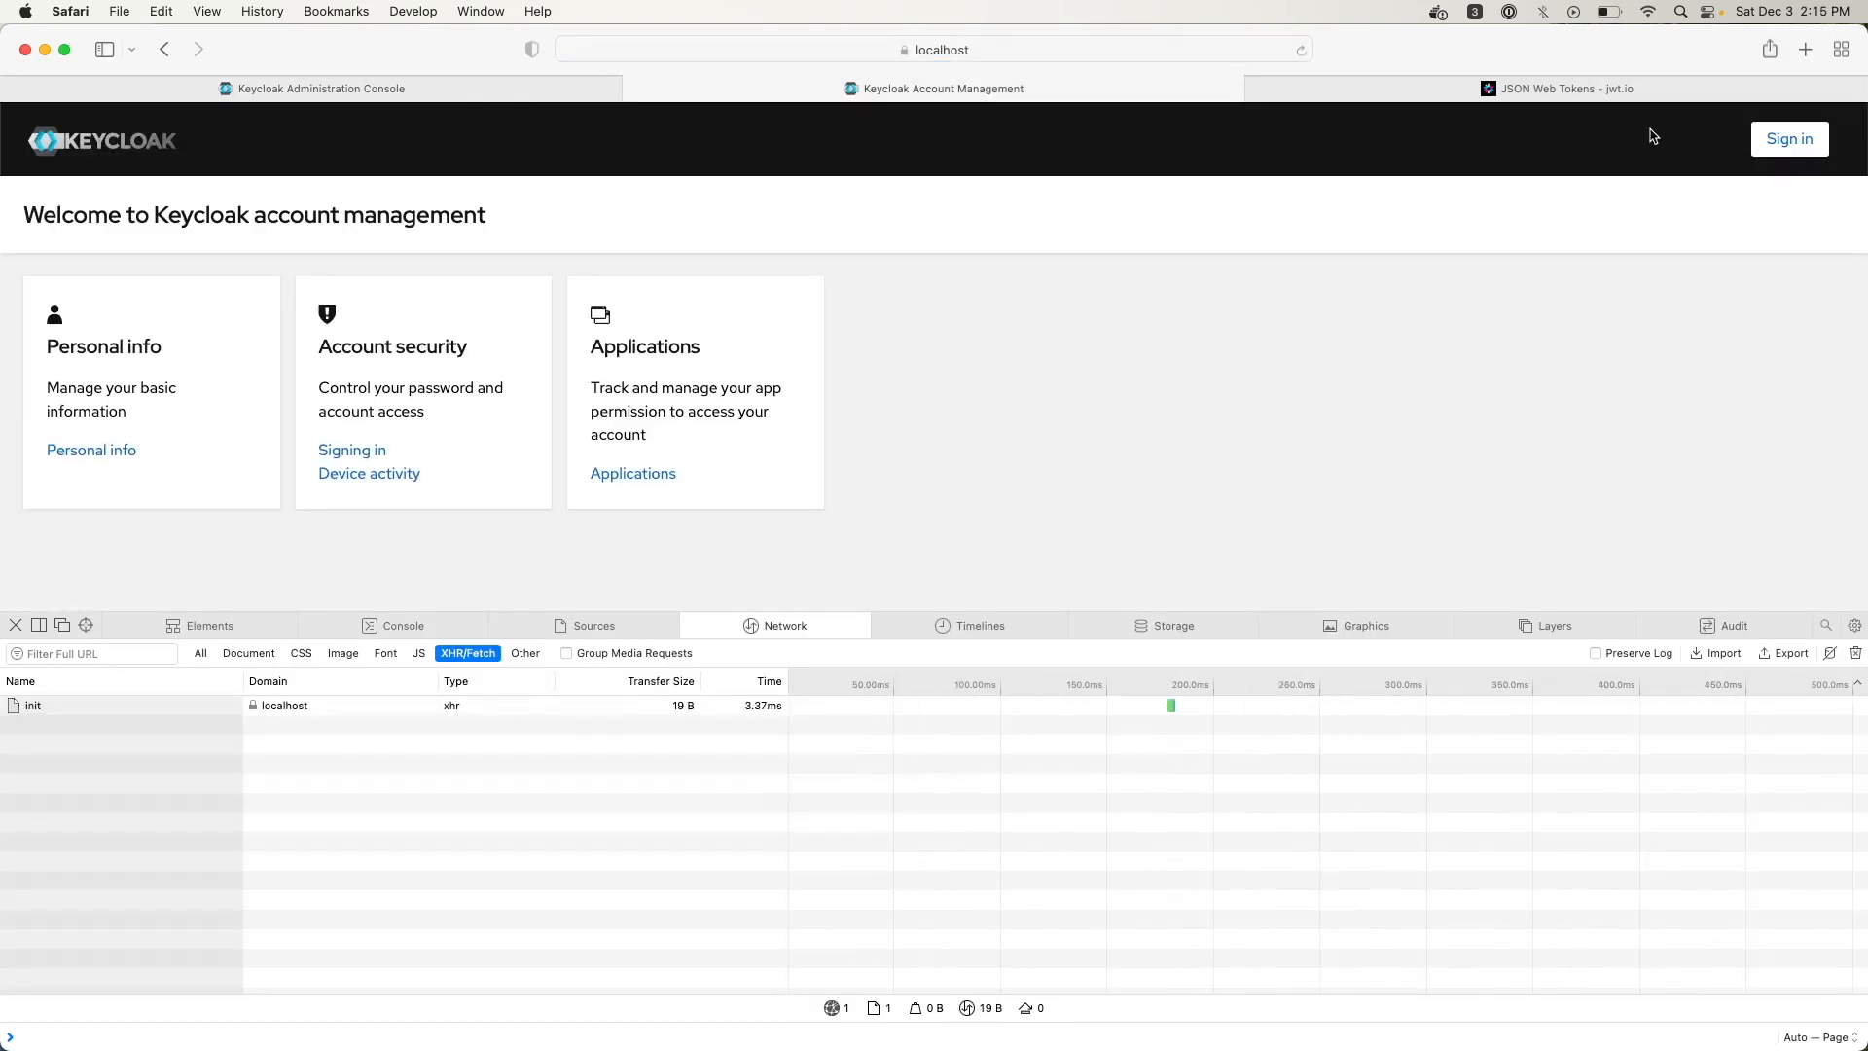
click(385, 89)
click(1301, 50)
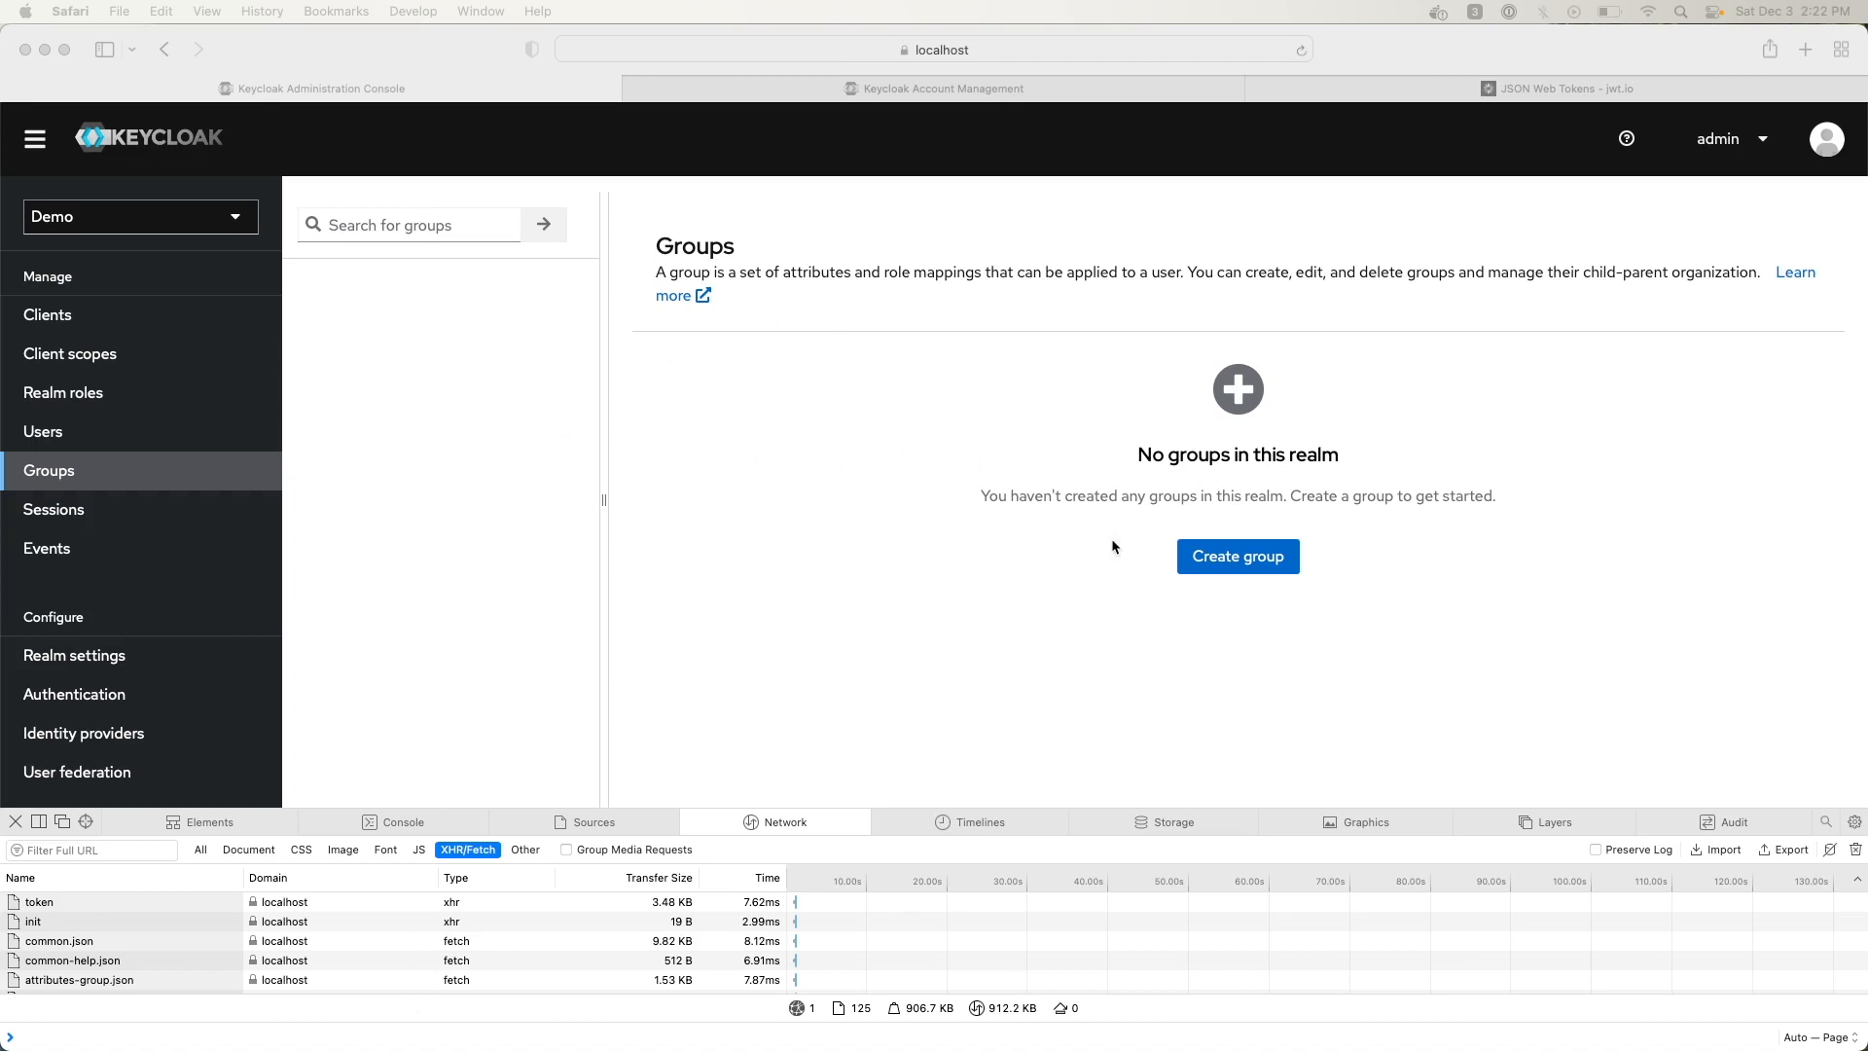
Create the 'demo' group from the Groups page and open its details page
click(1238, 562)
click(1241, 567)
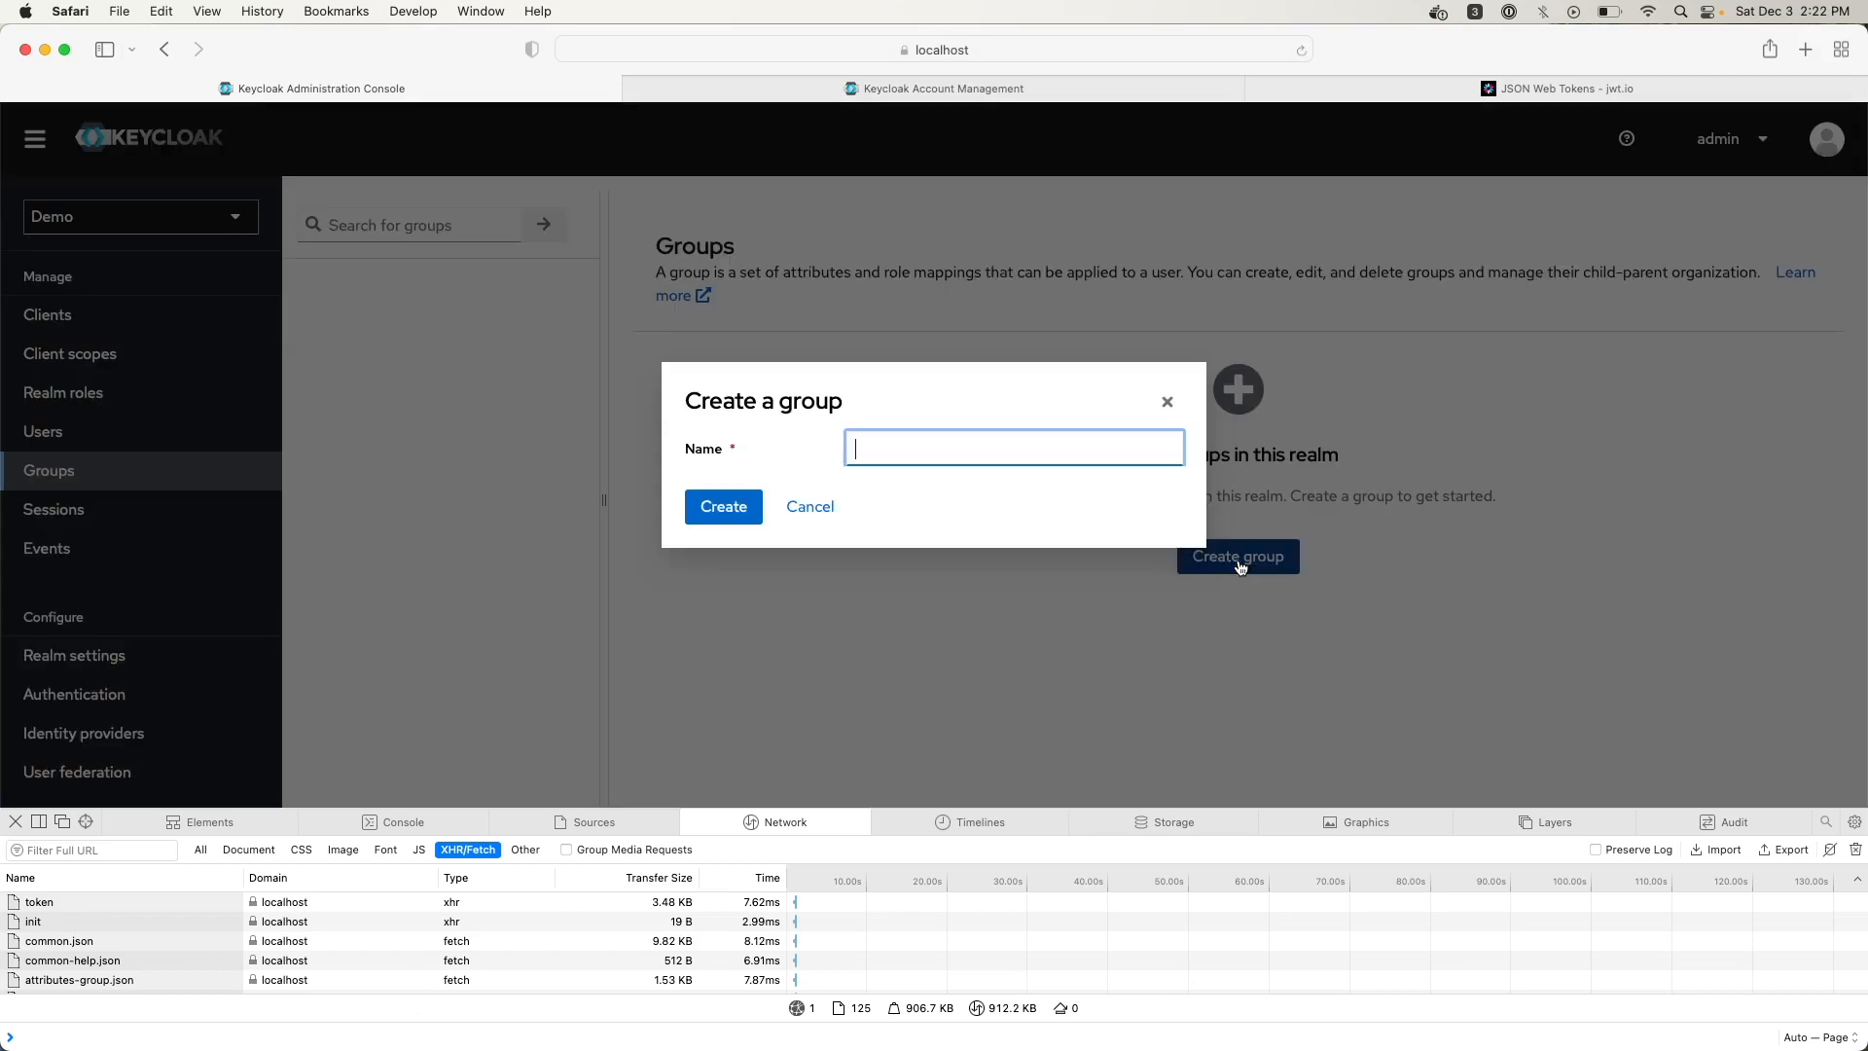
text(demo)
key(Return)
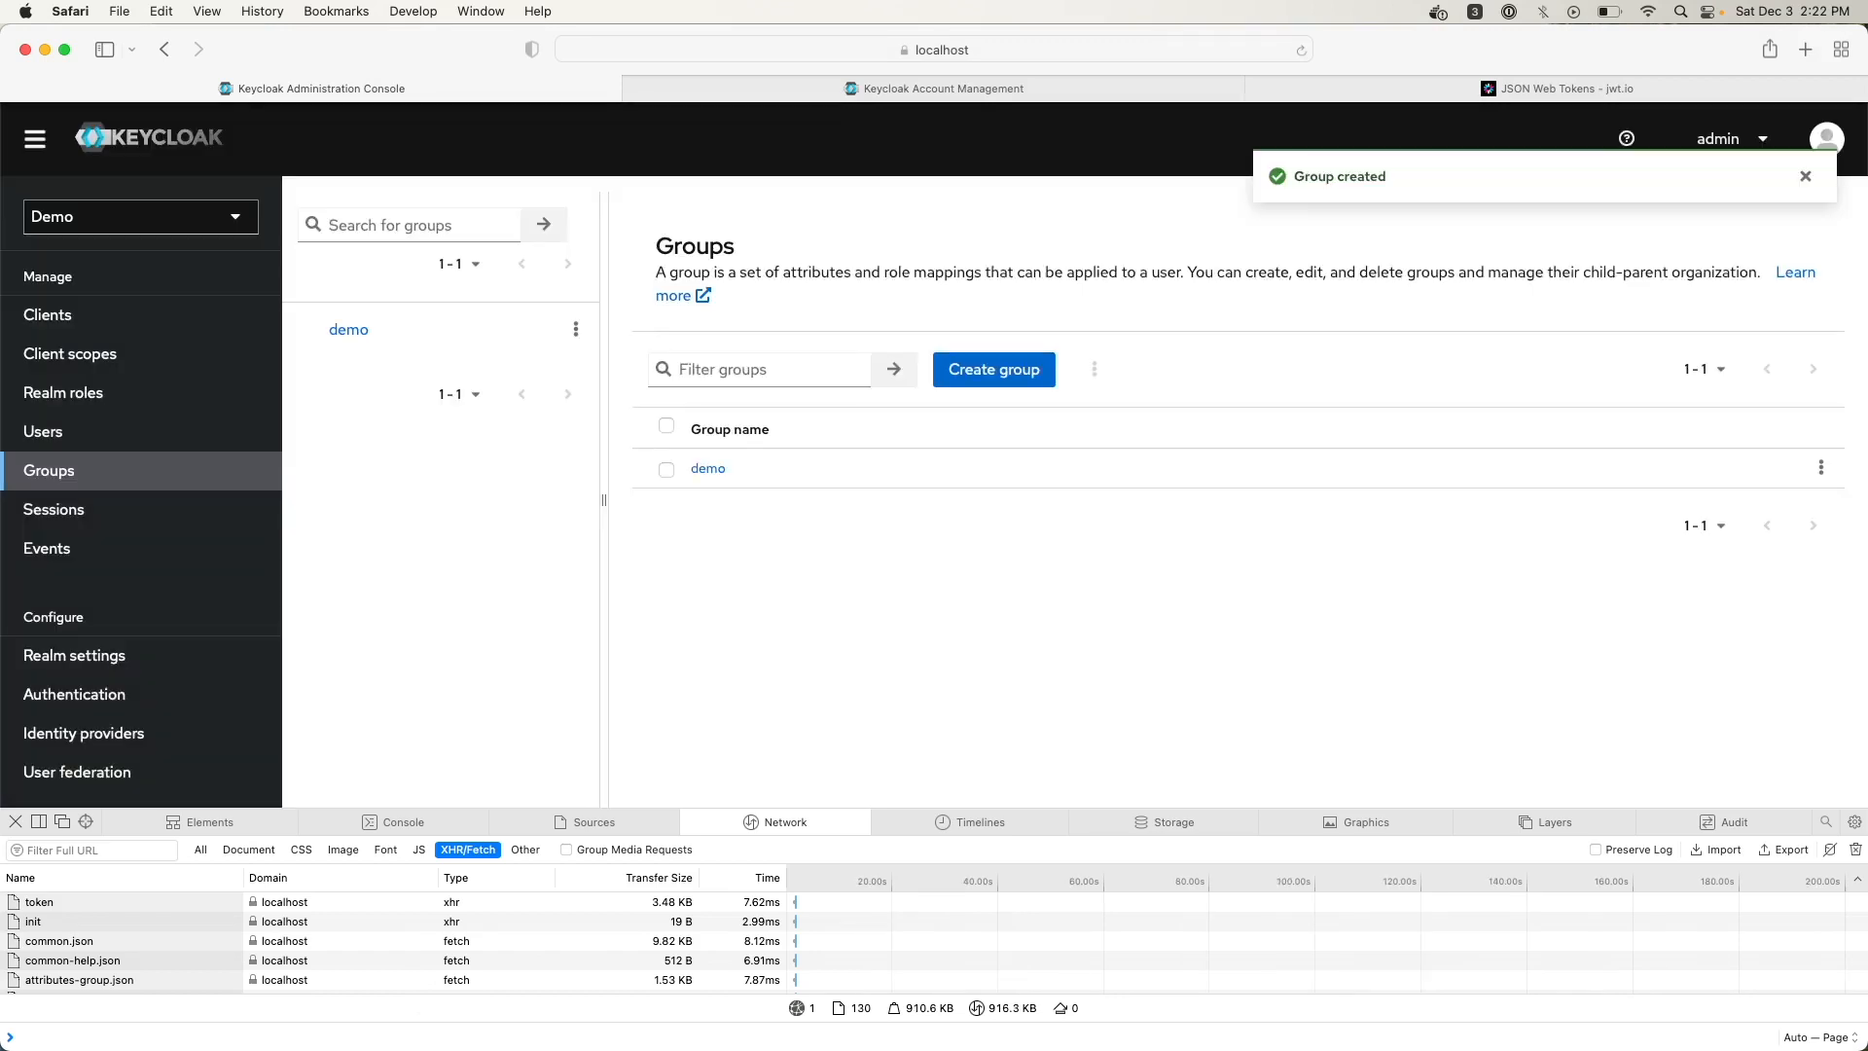
click(708, 471)
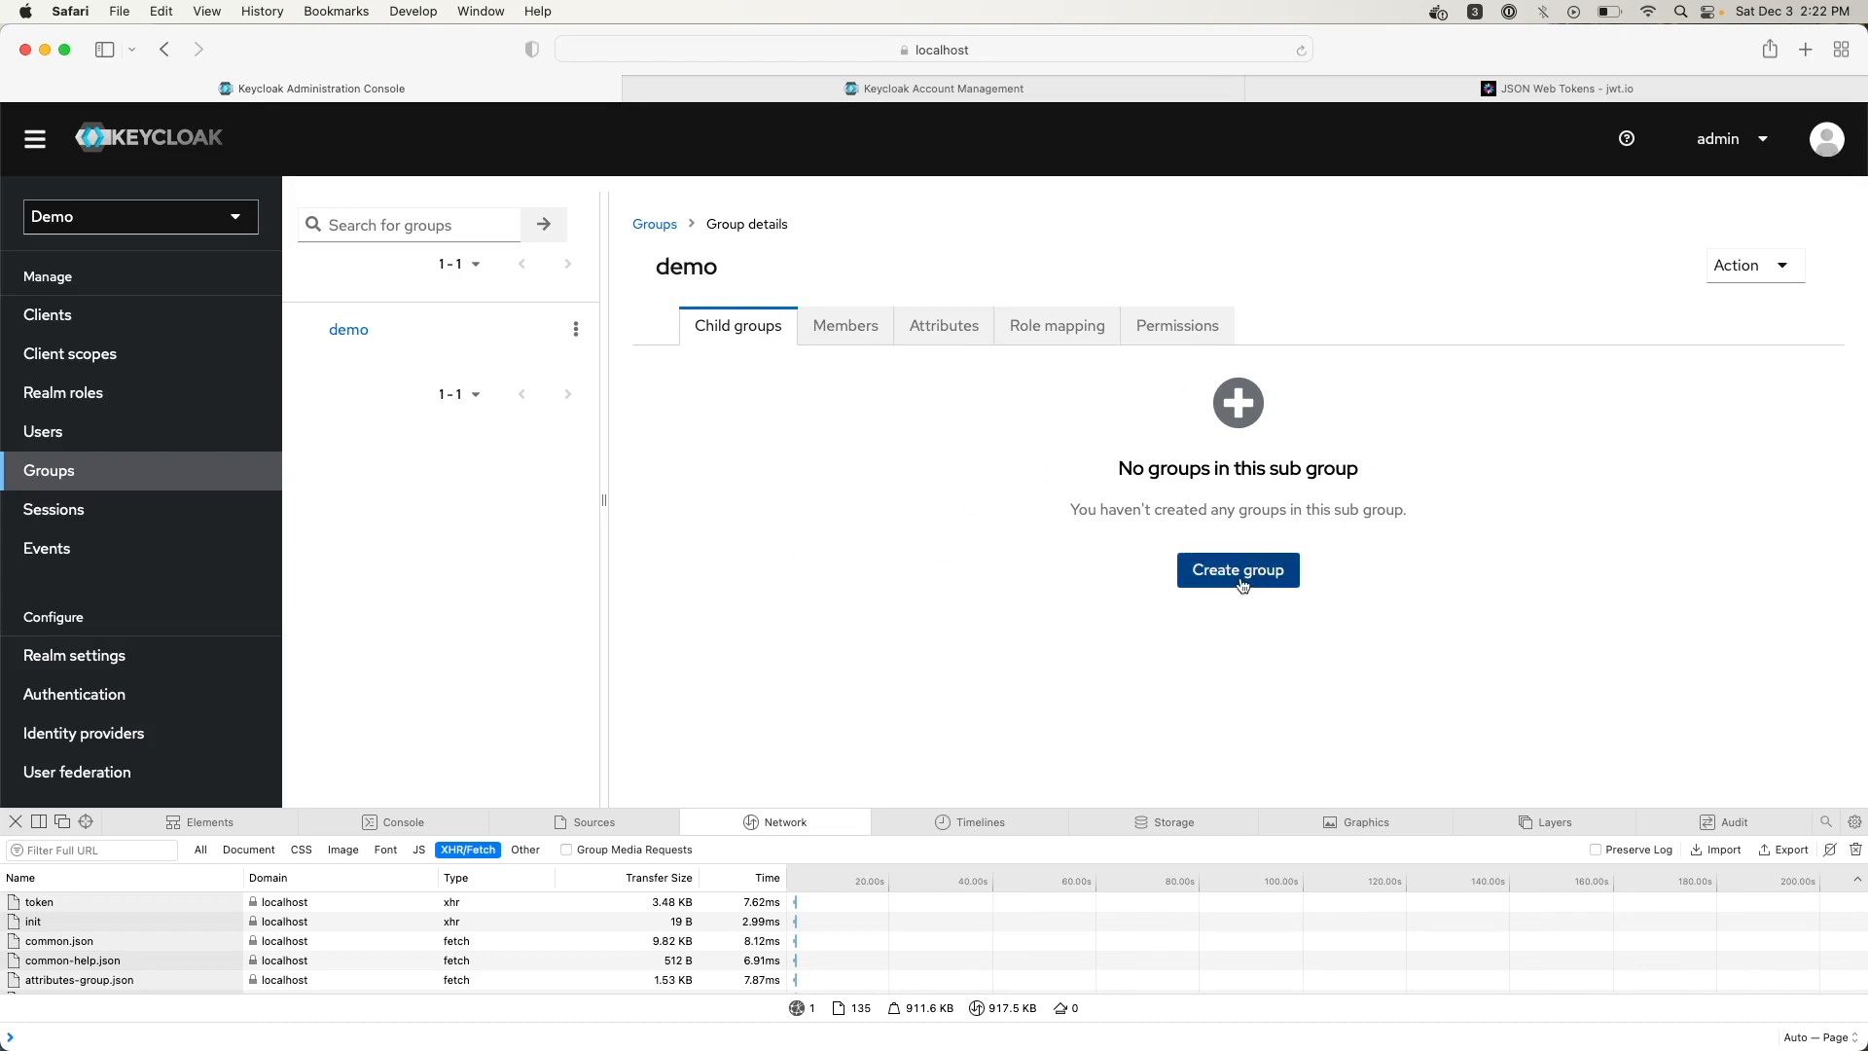
Add the demo user to the demo group from its Members tab
click(836, 342)
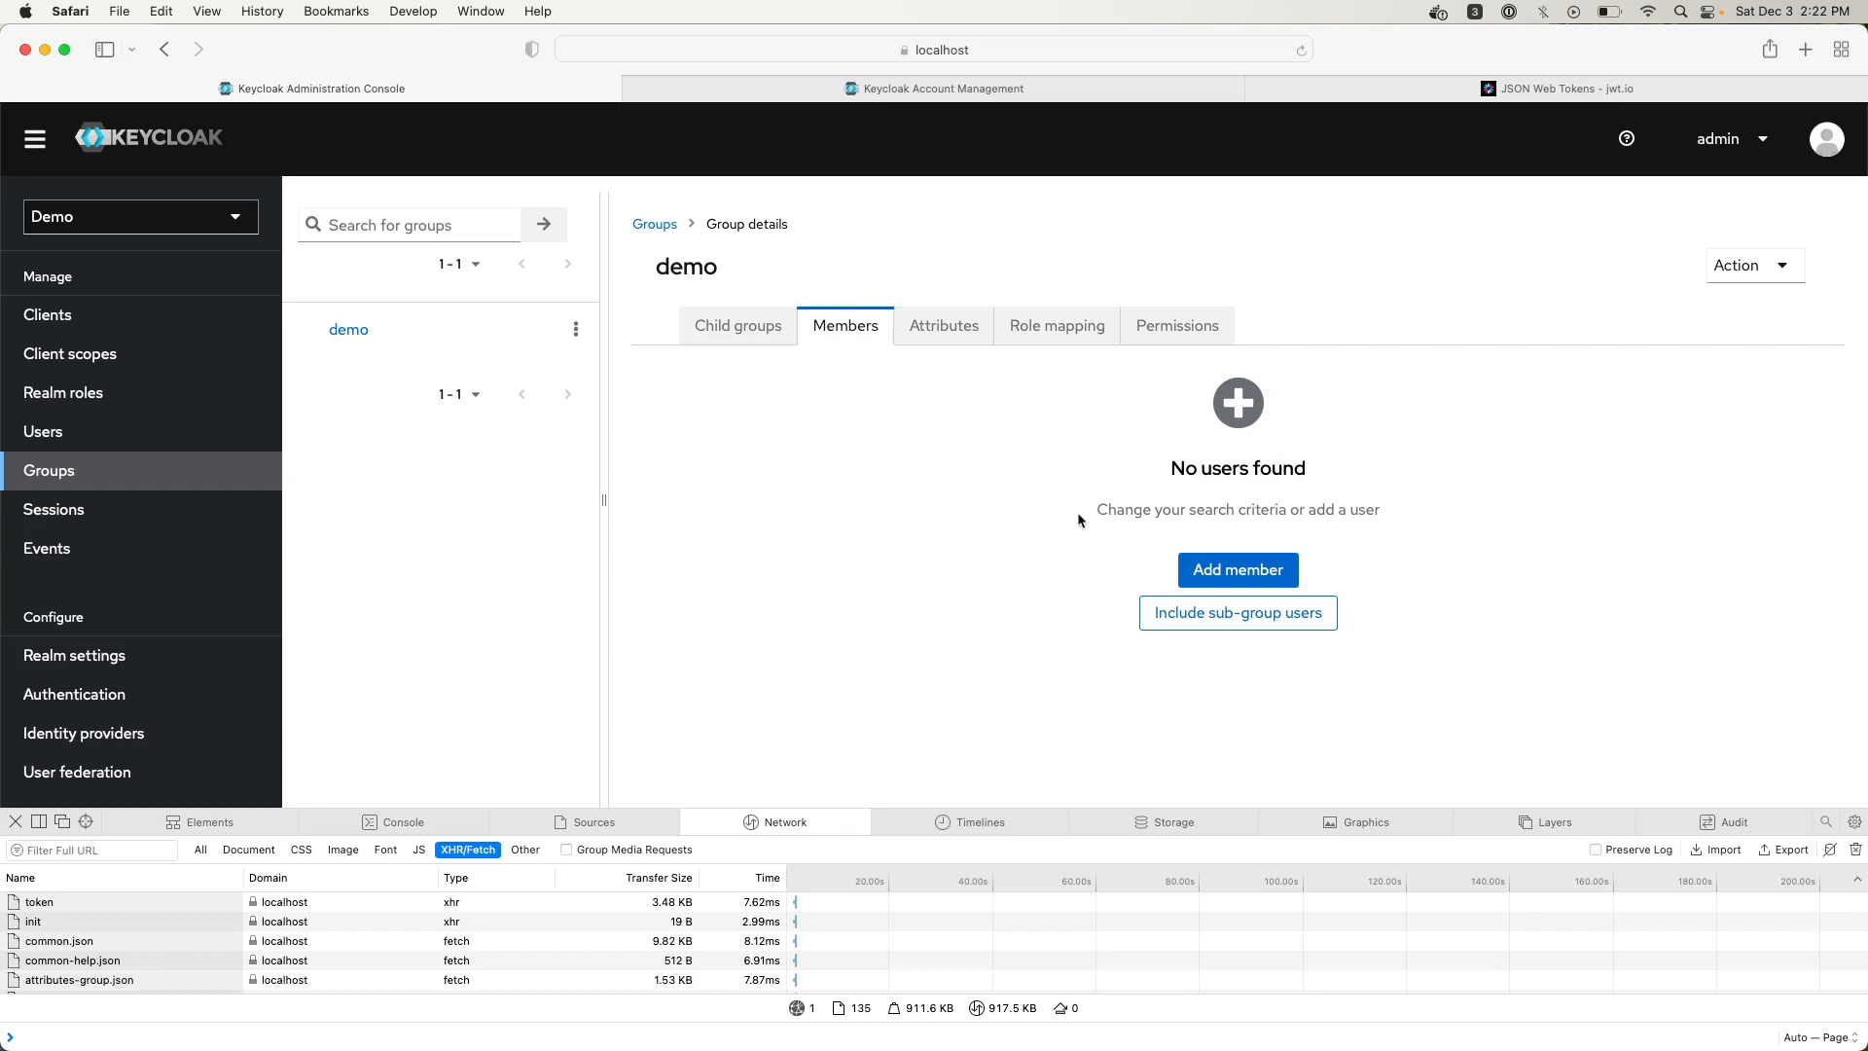
click(1262, 567)
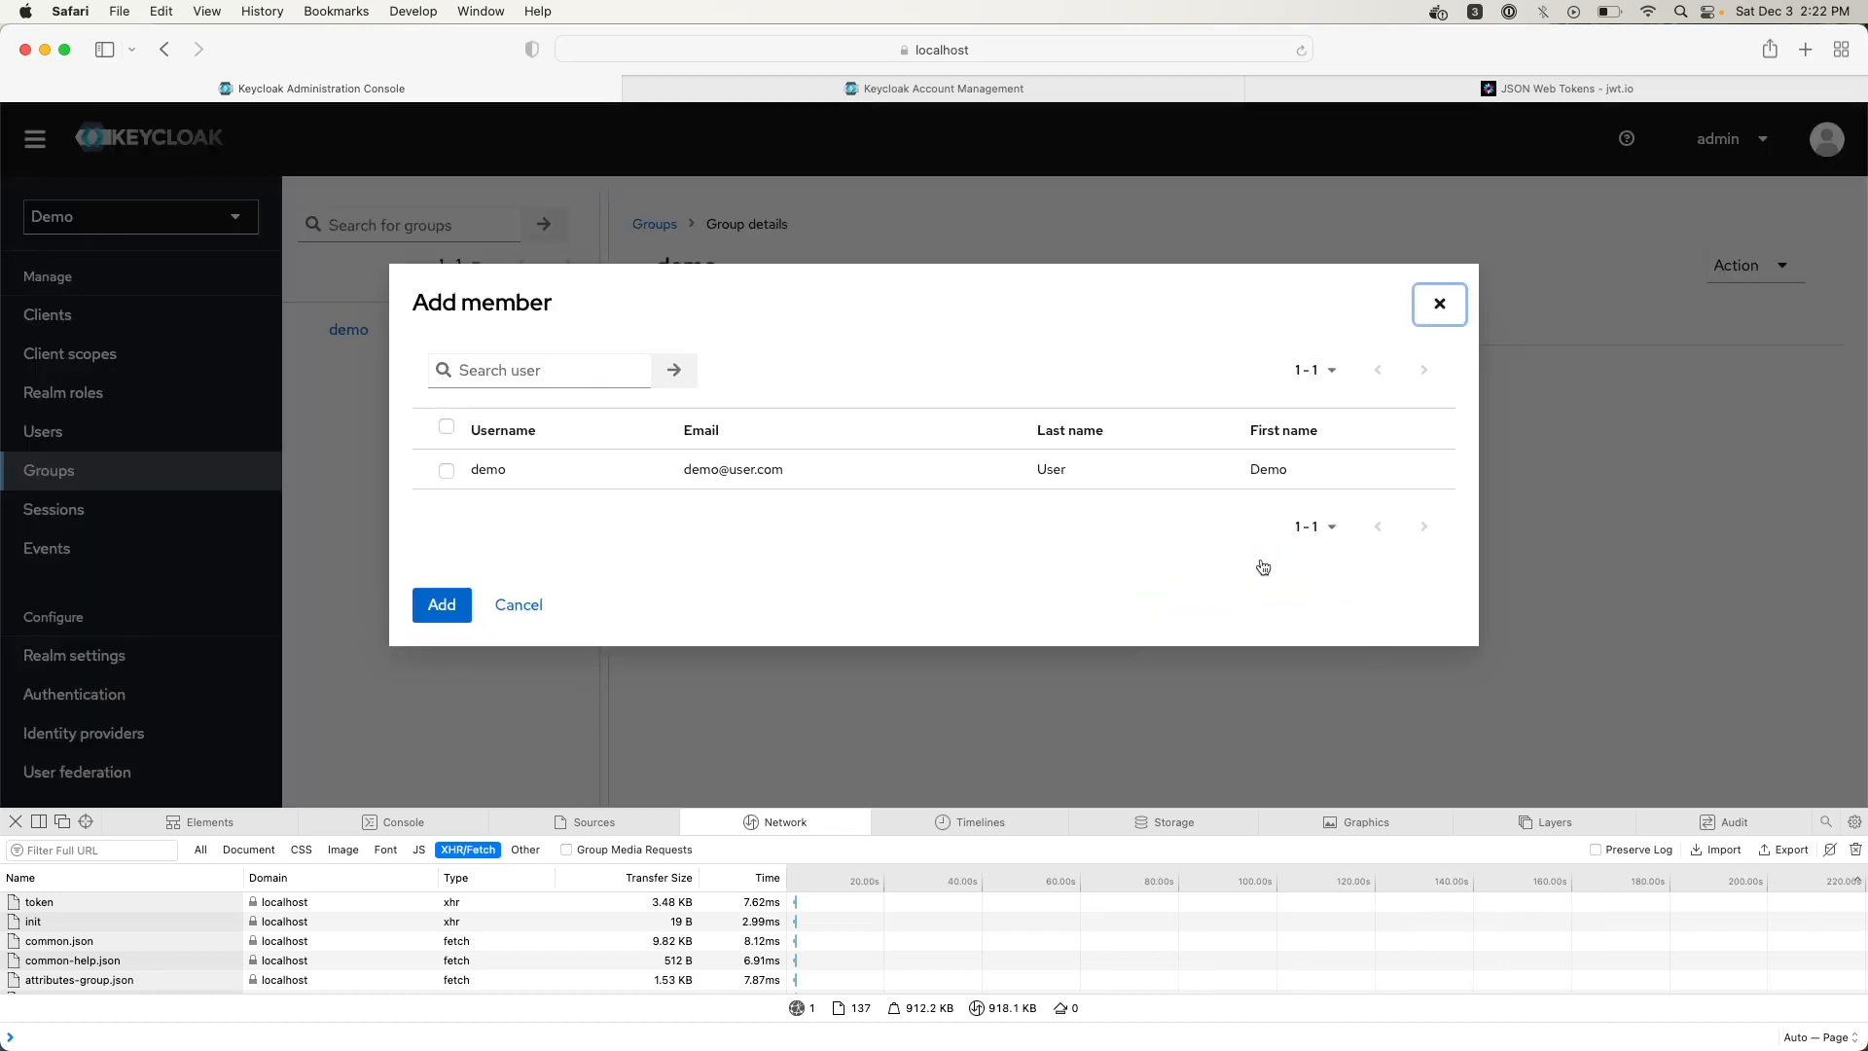
click(445, 472)
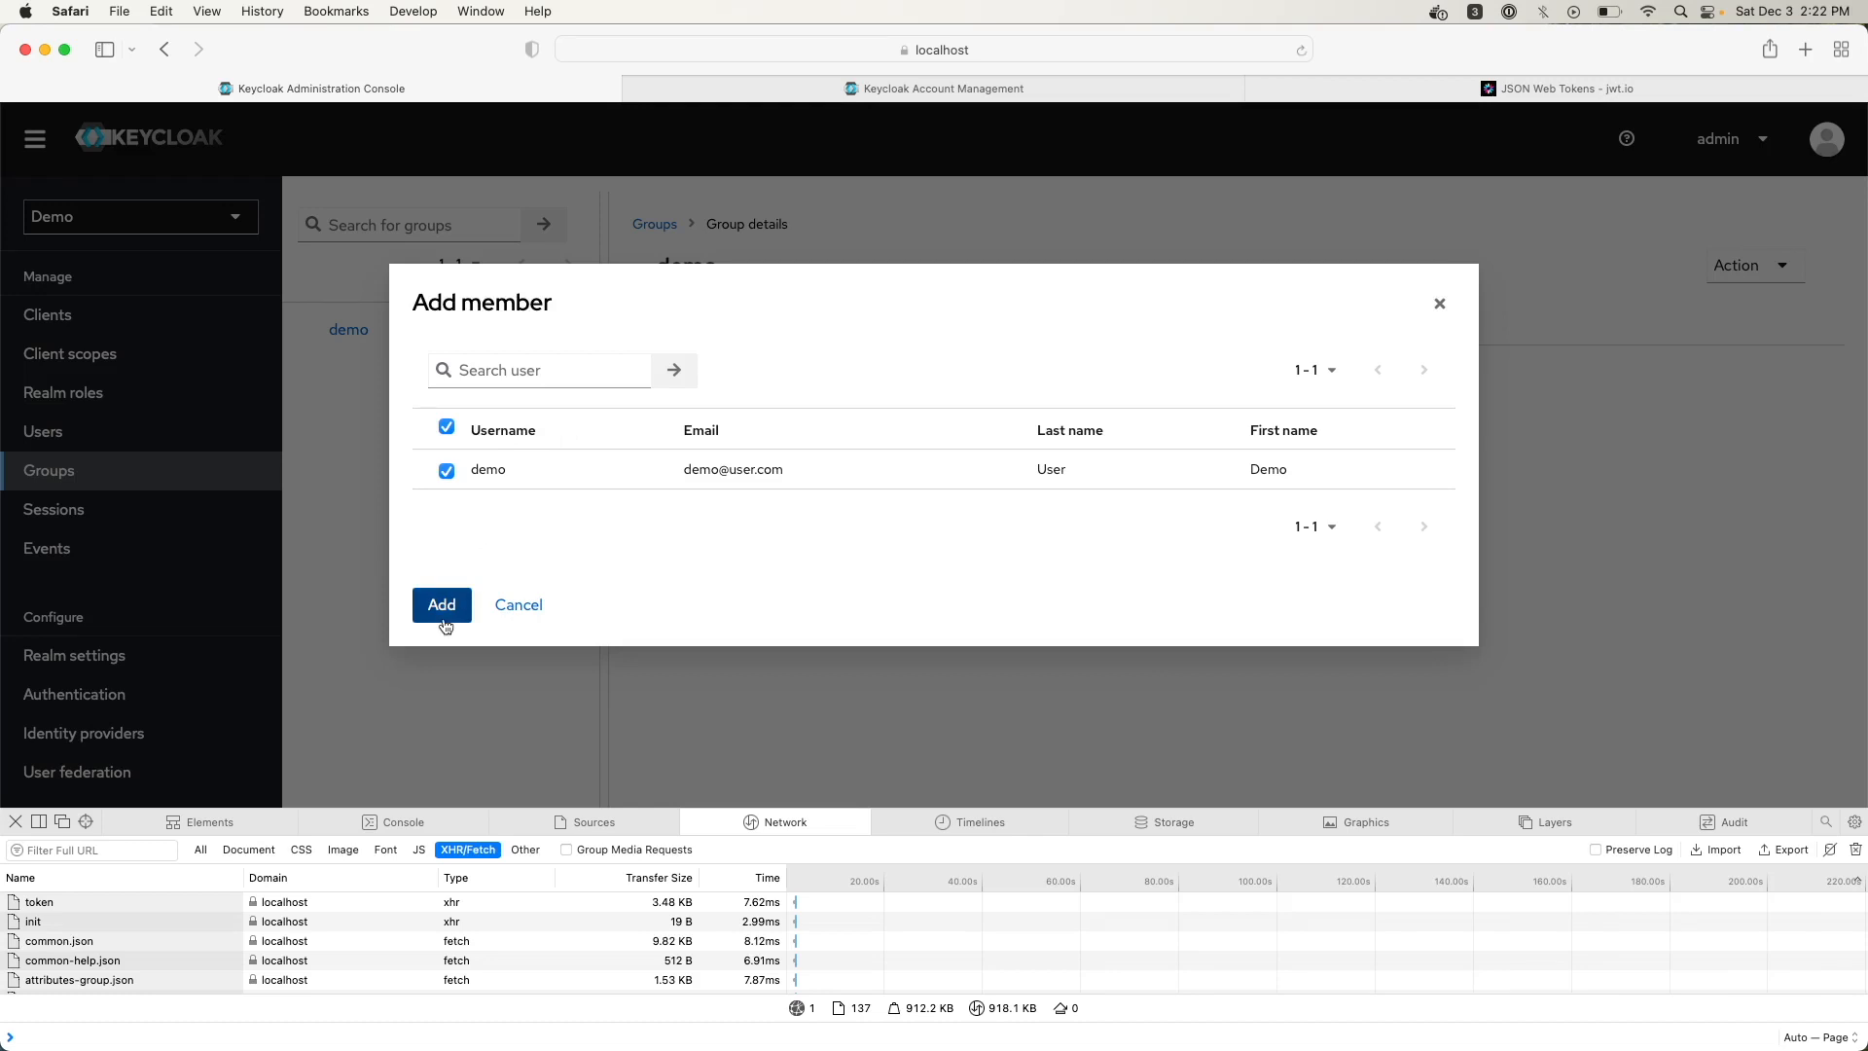
click(443, 605)
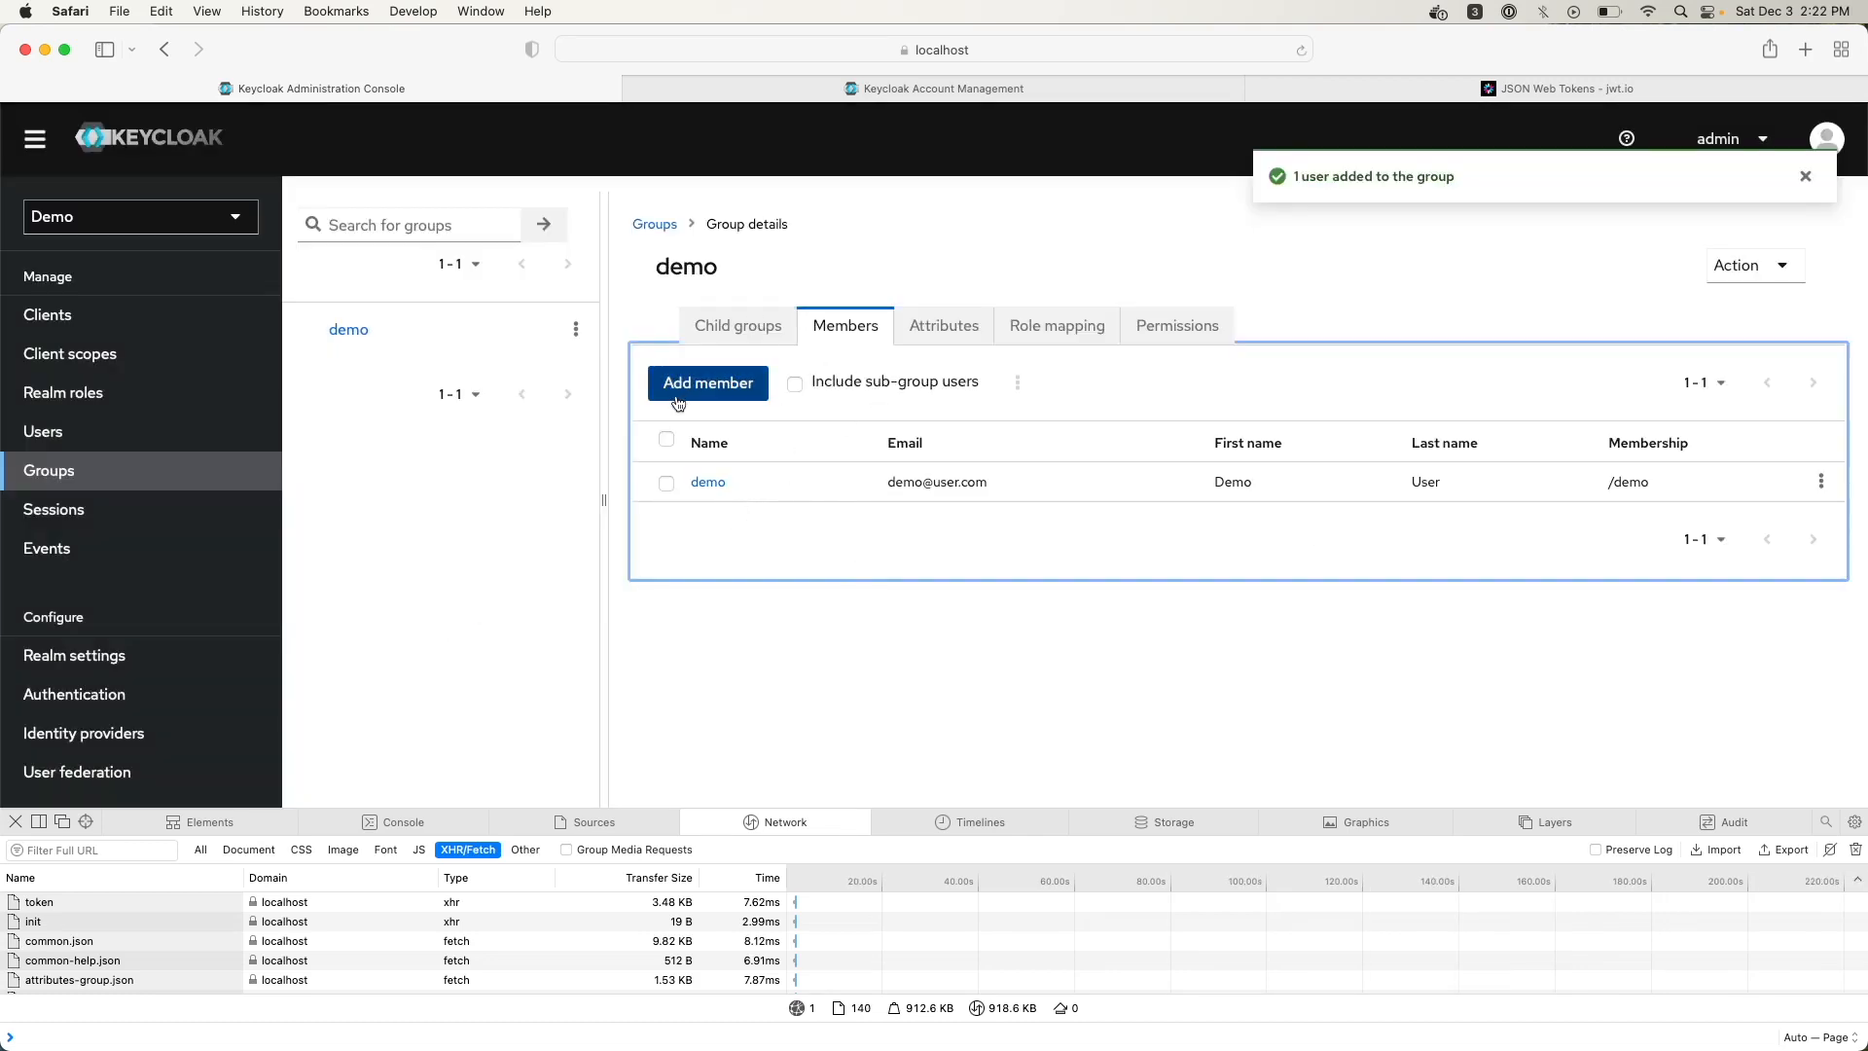
Open the demo group's Attributes tab and begin a new attribute key entry
click(945, 335)
click(843, 407)
click(817, 416)
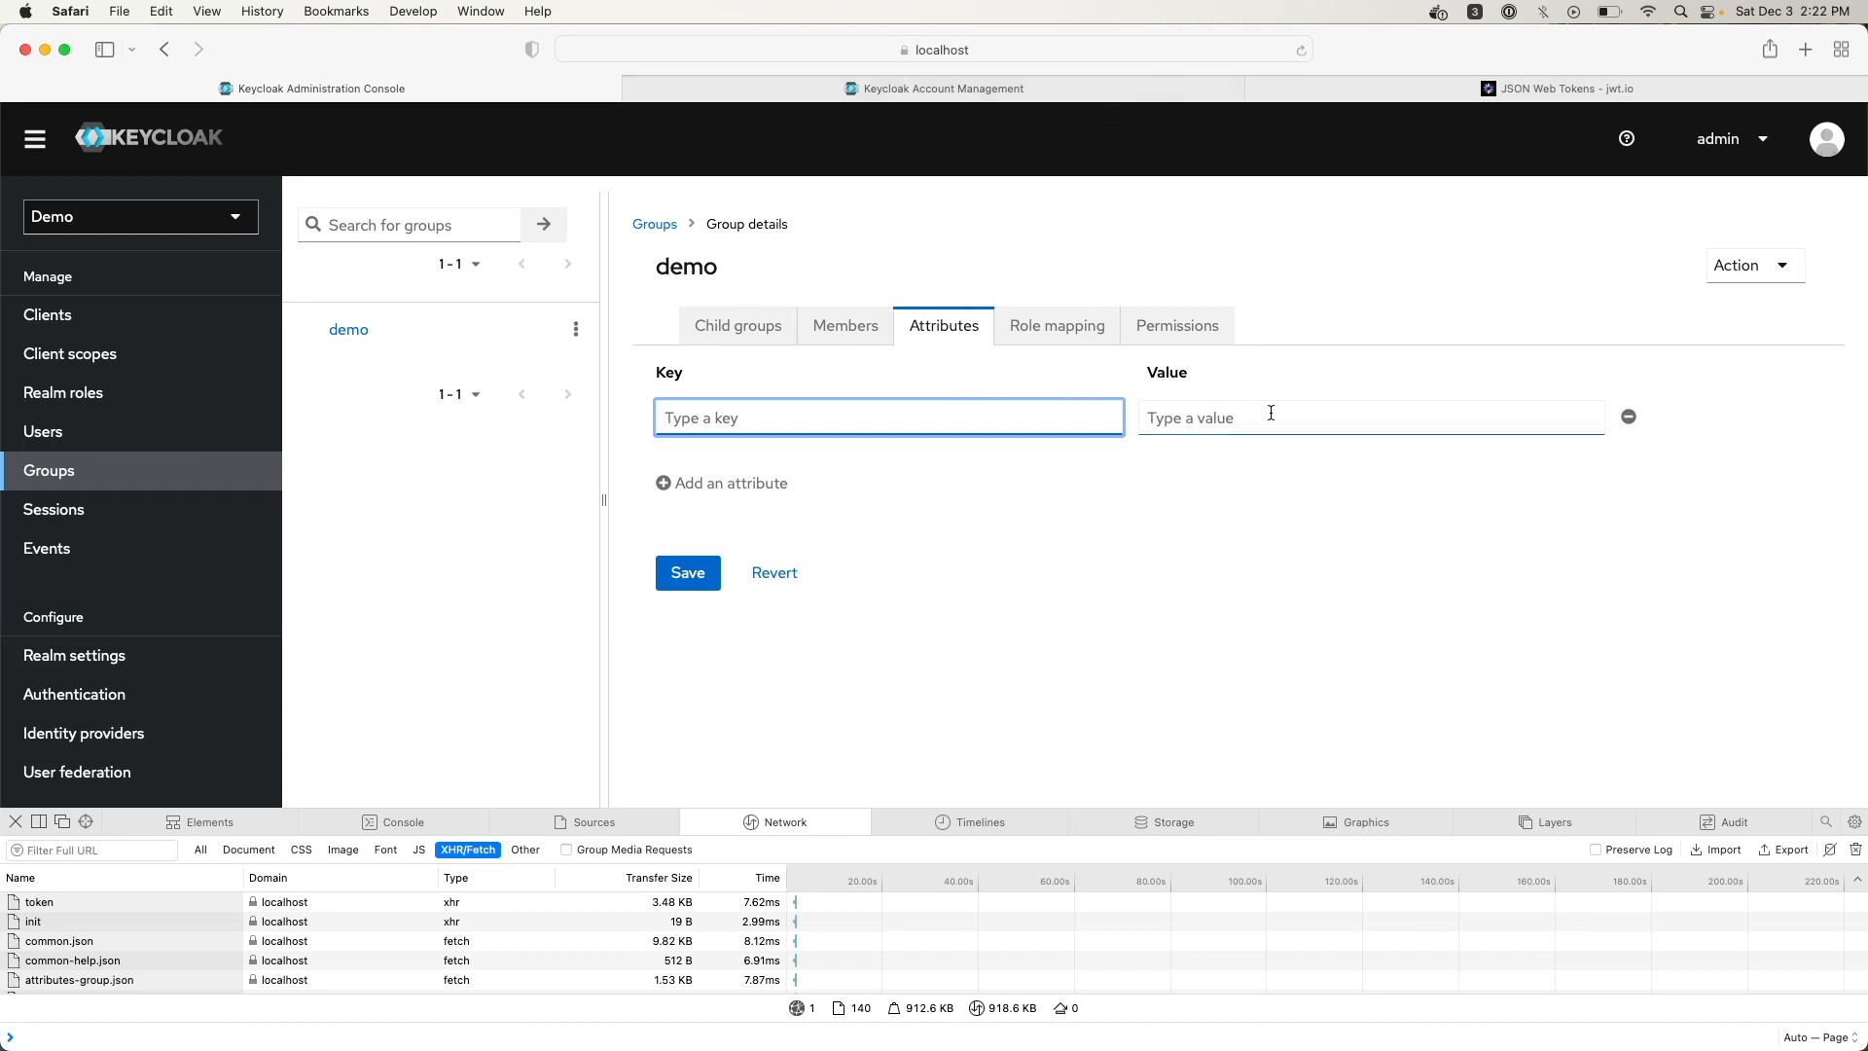
Browse the demo group's role assignment dialog, filtering by client roles, and close it unchanged
click(1057, 327)
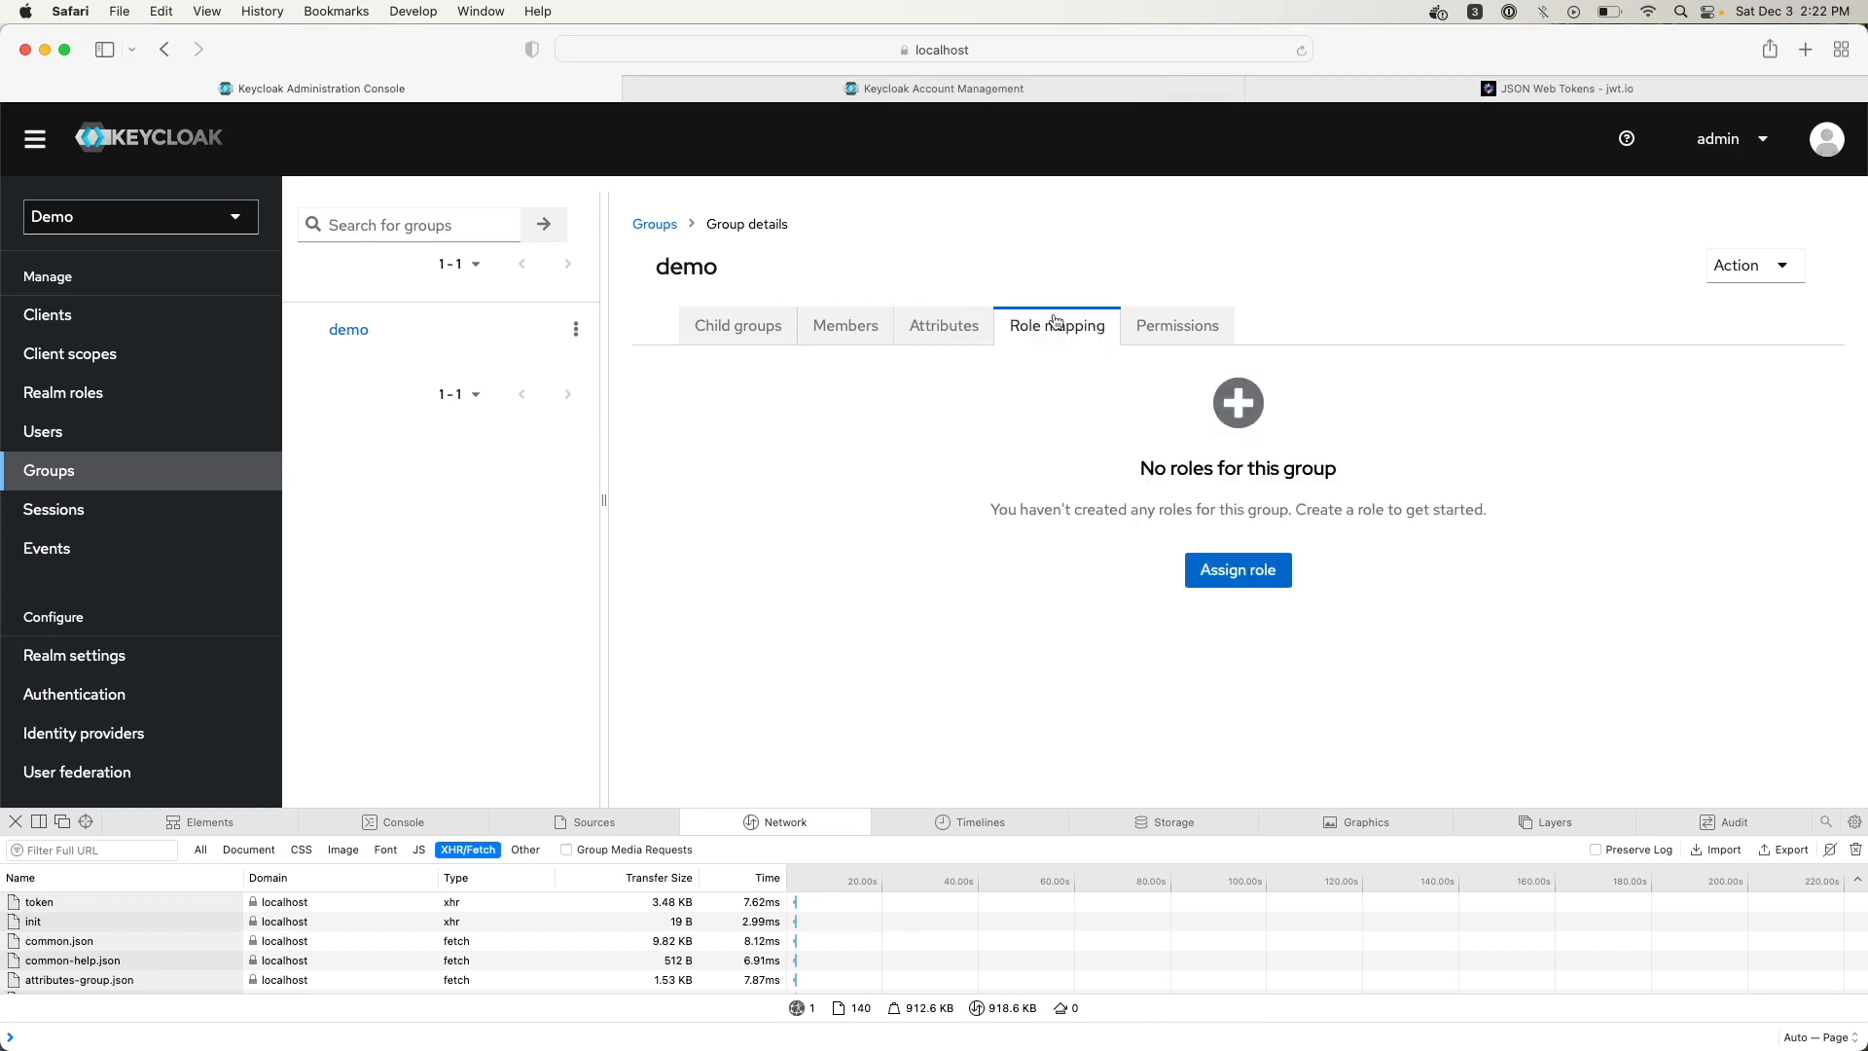
click(1213, 578)
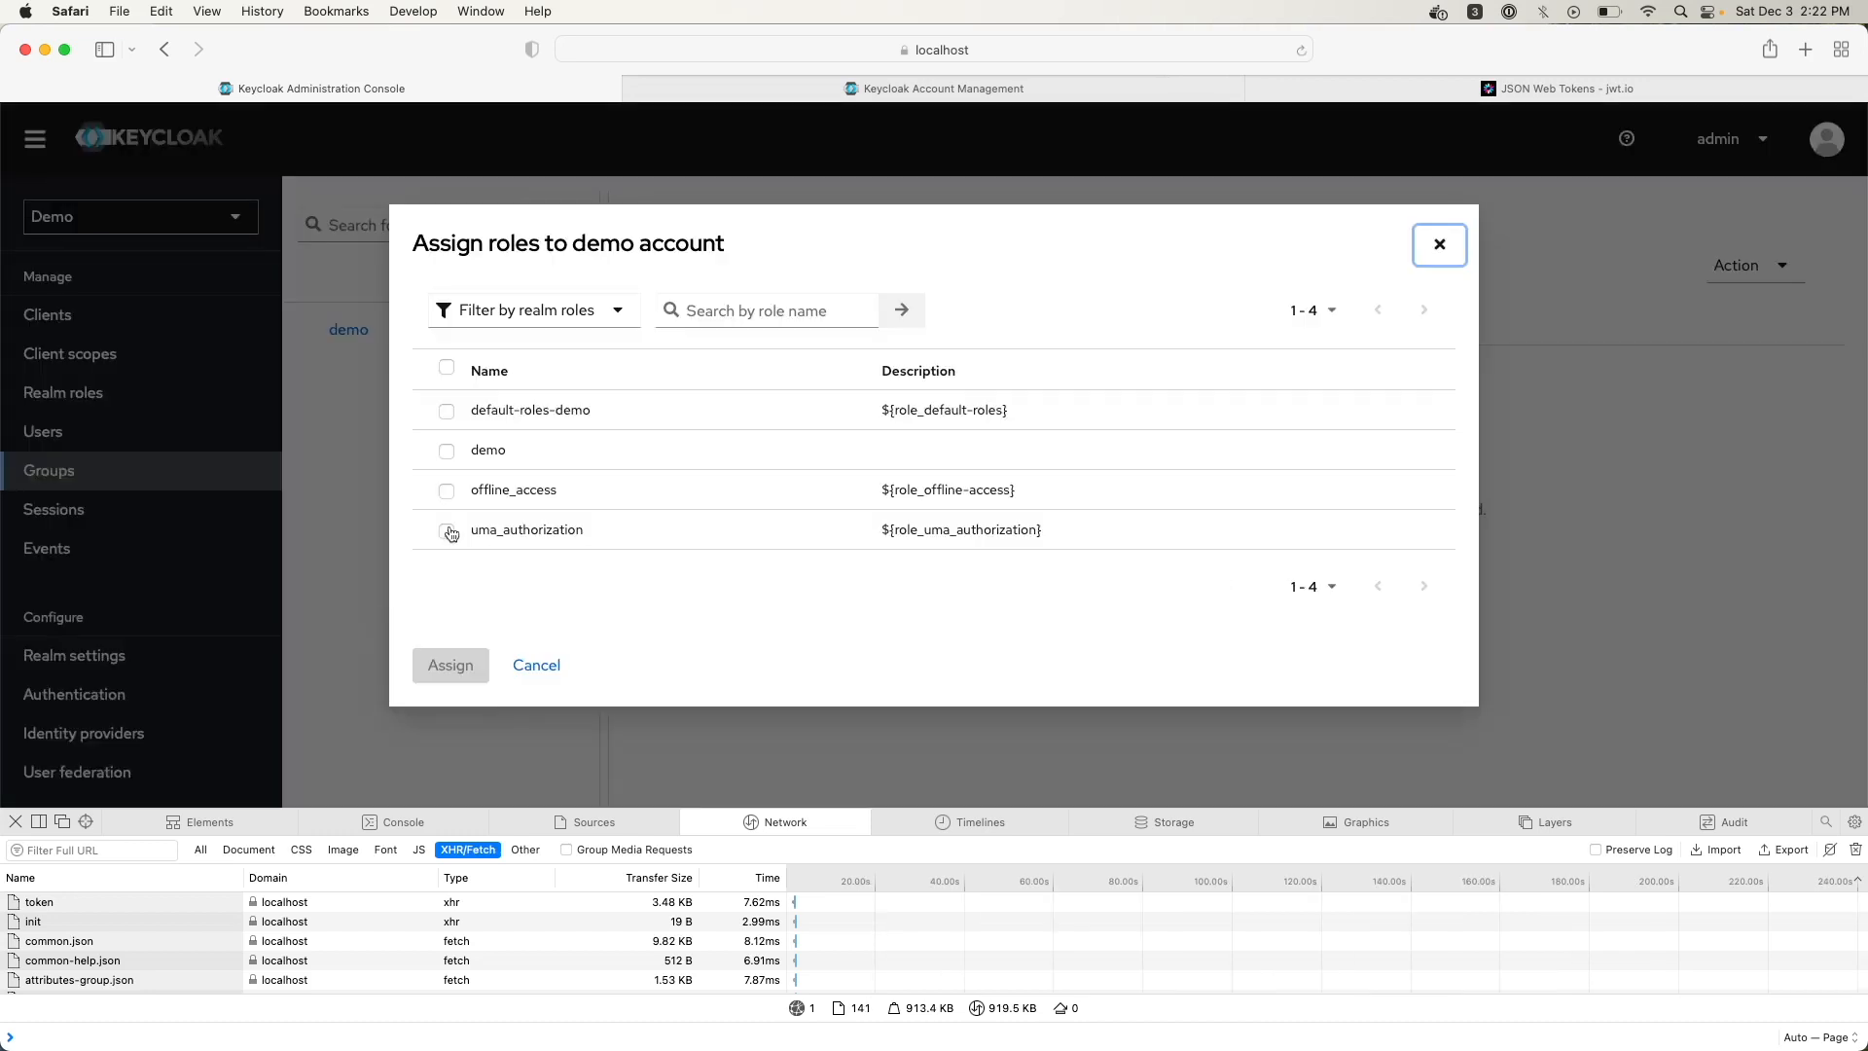
click(611, 315)
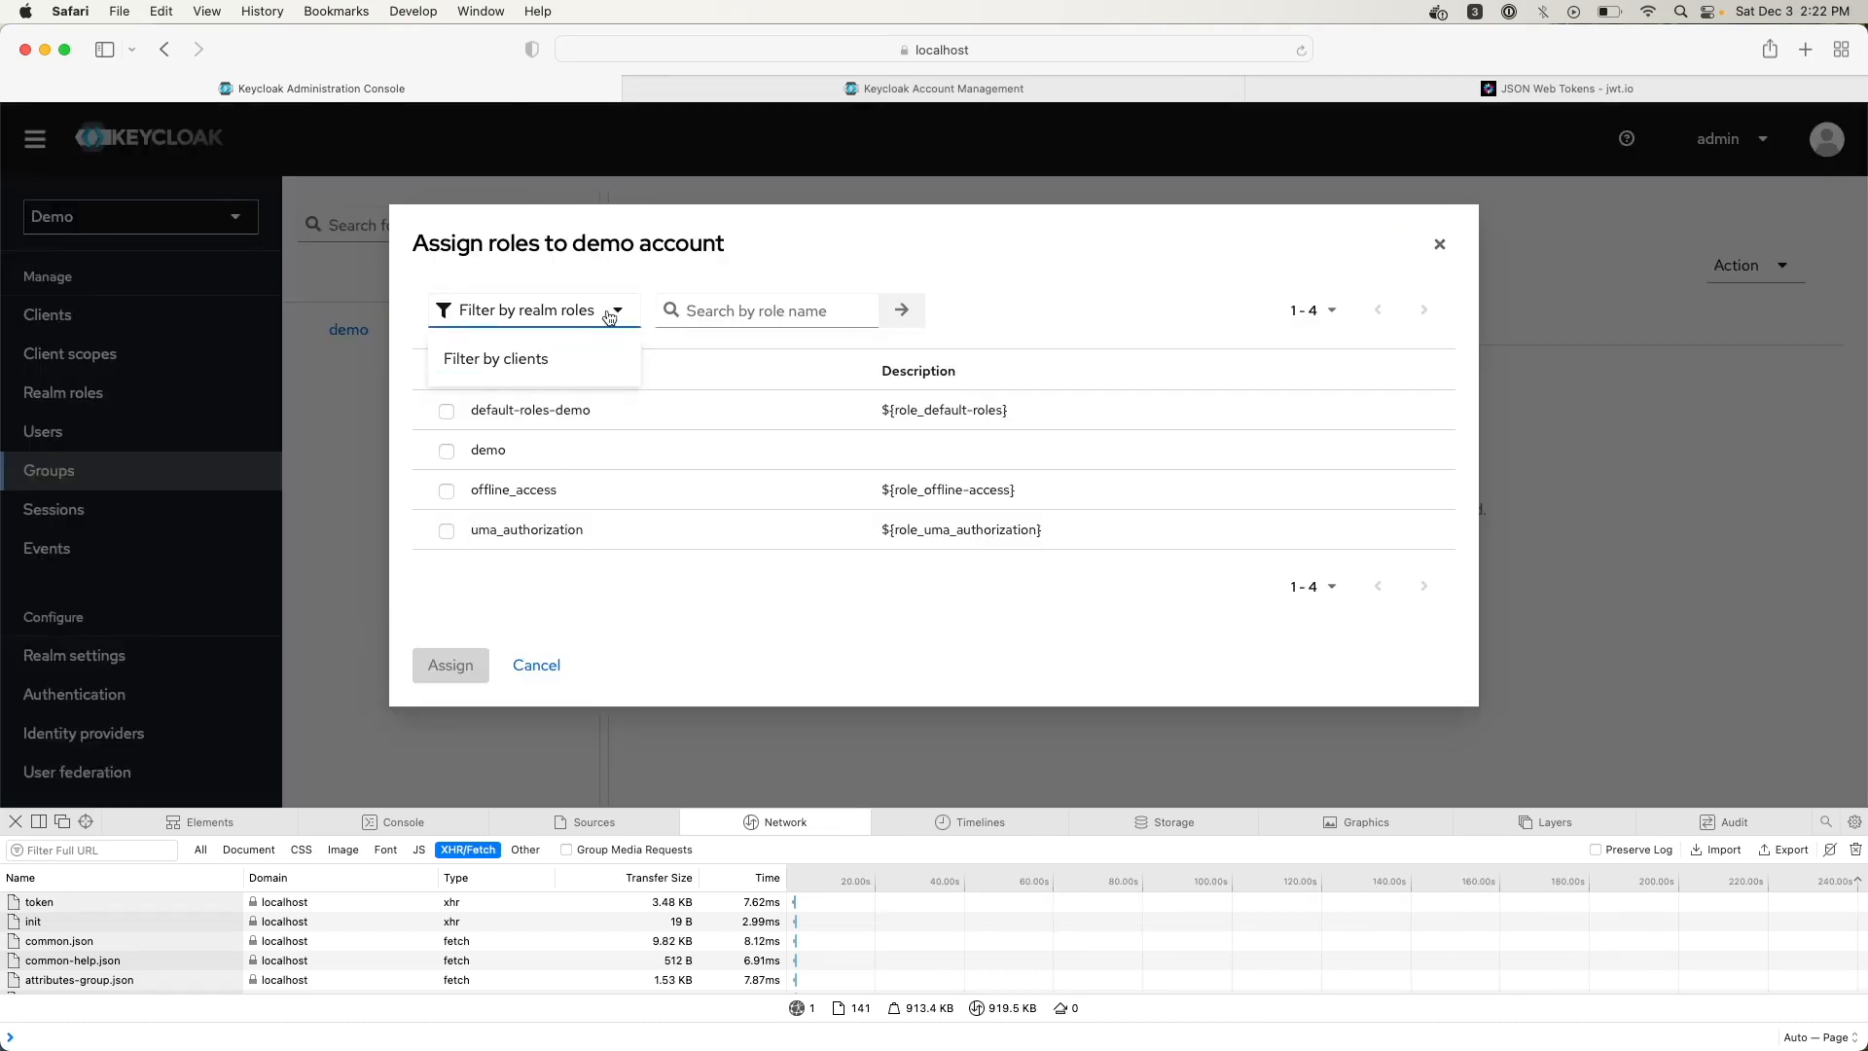
click(537, 358)
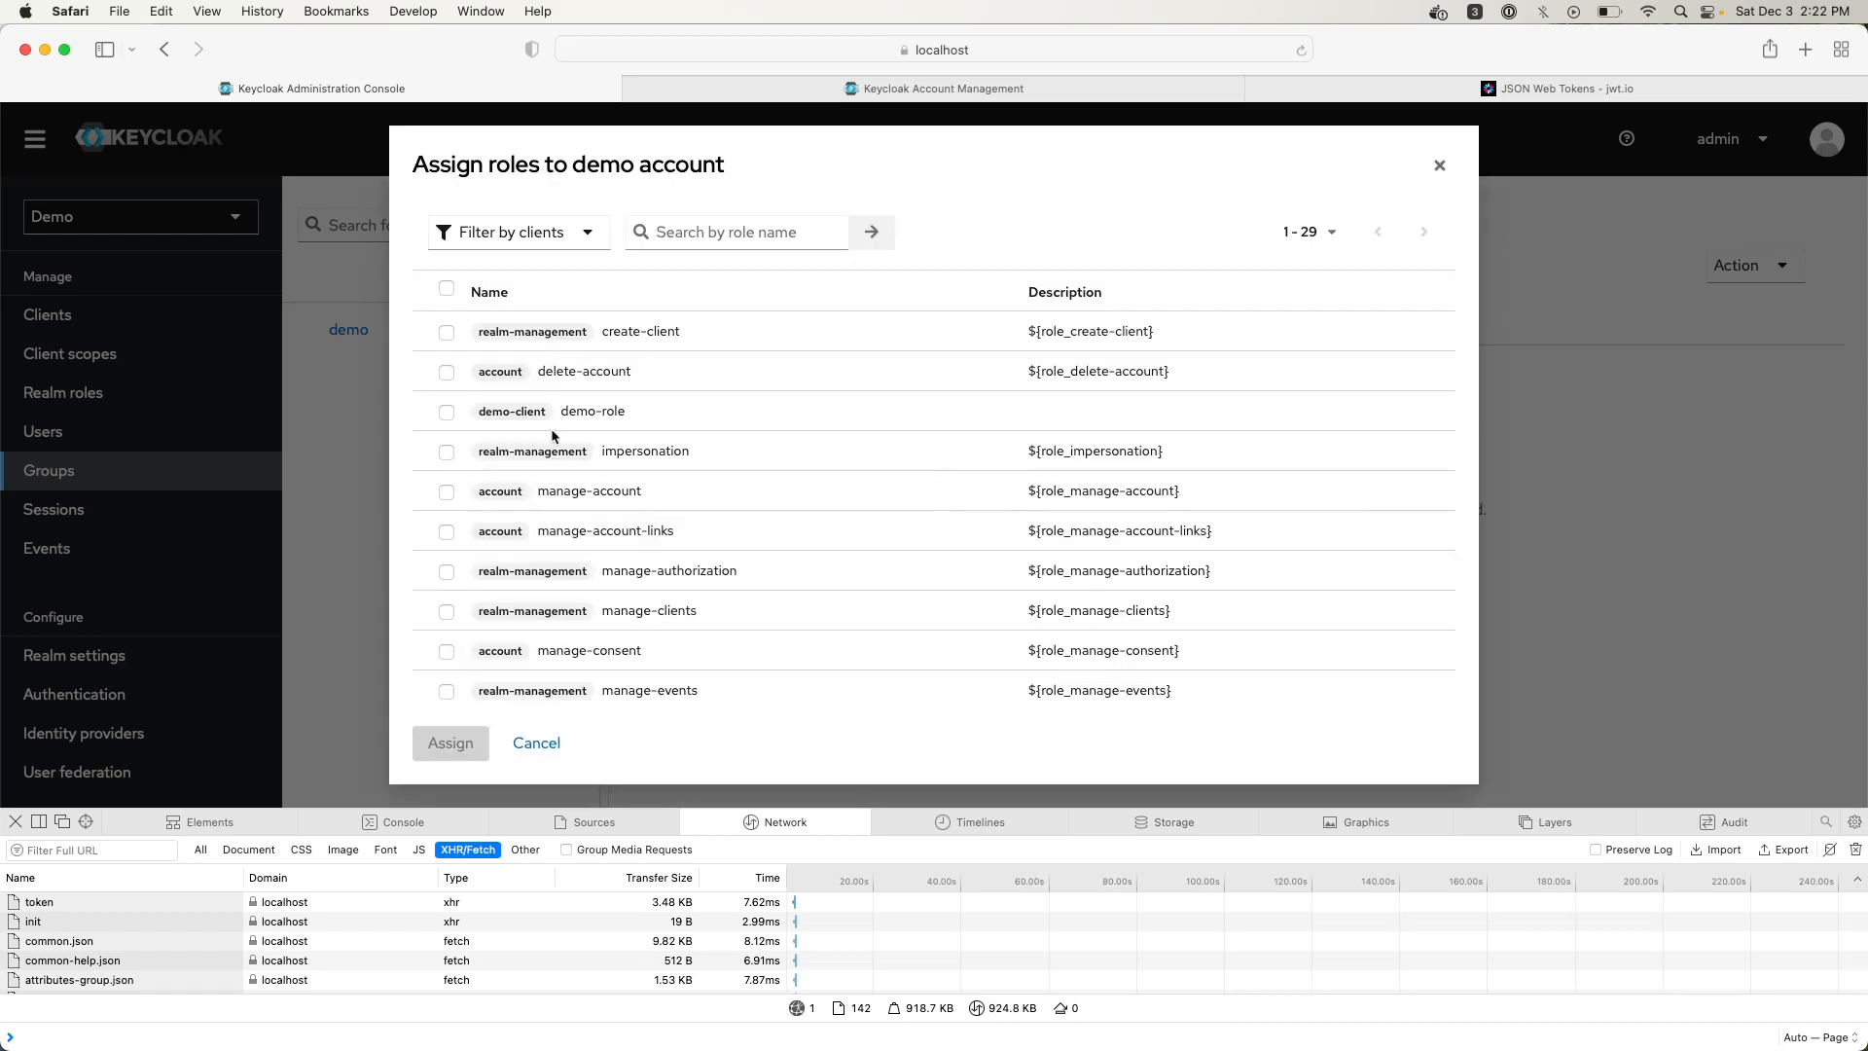
click(537, 744)
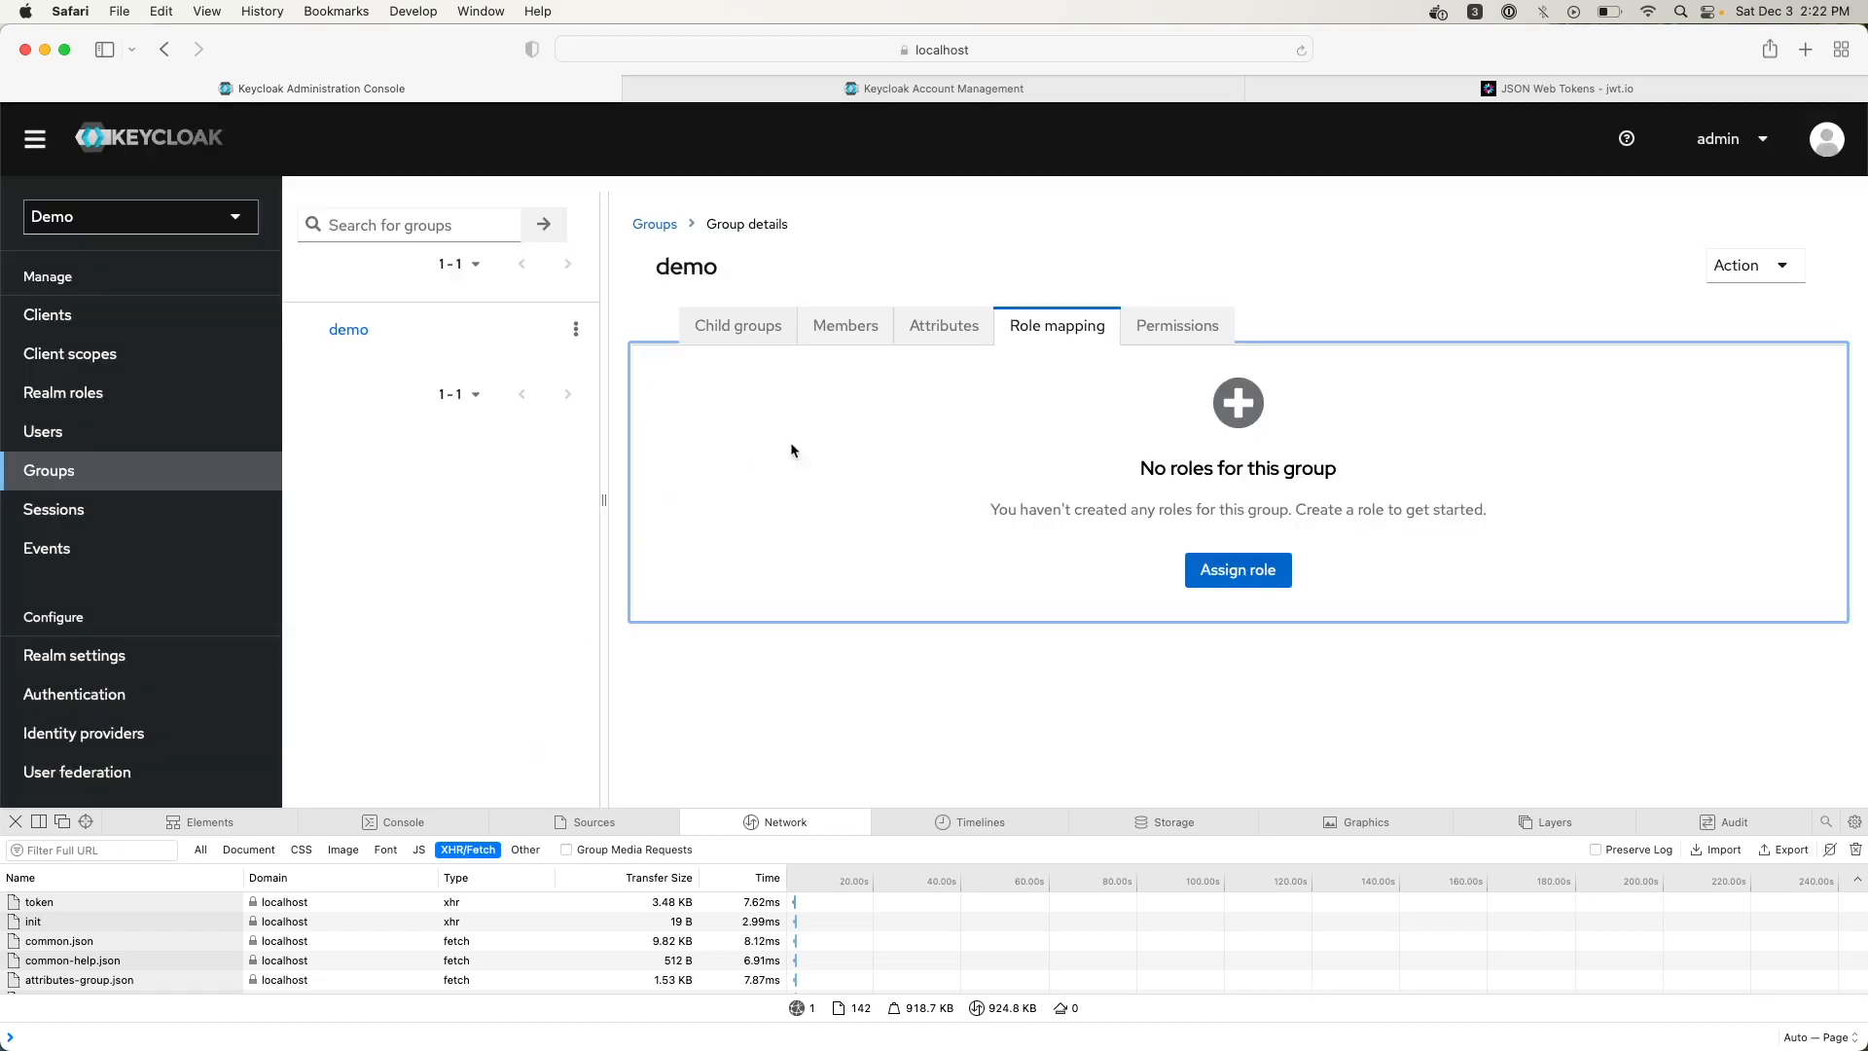
Check the demo group's Members and Permissions tabs and view its group actions list
click(858, 331)
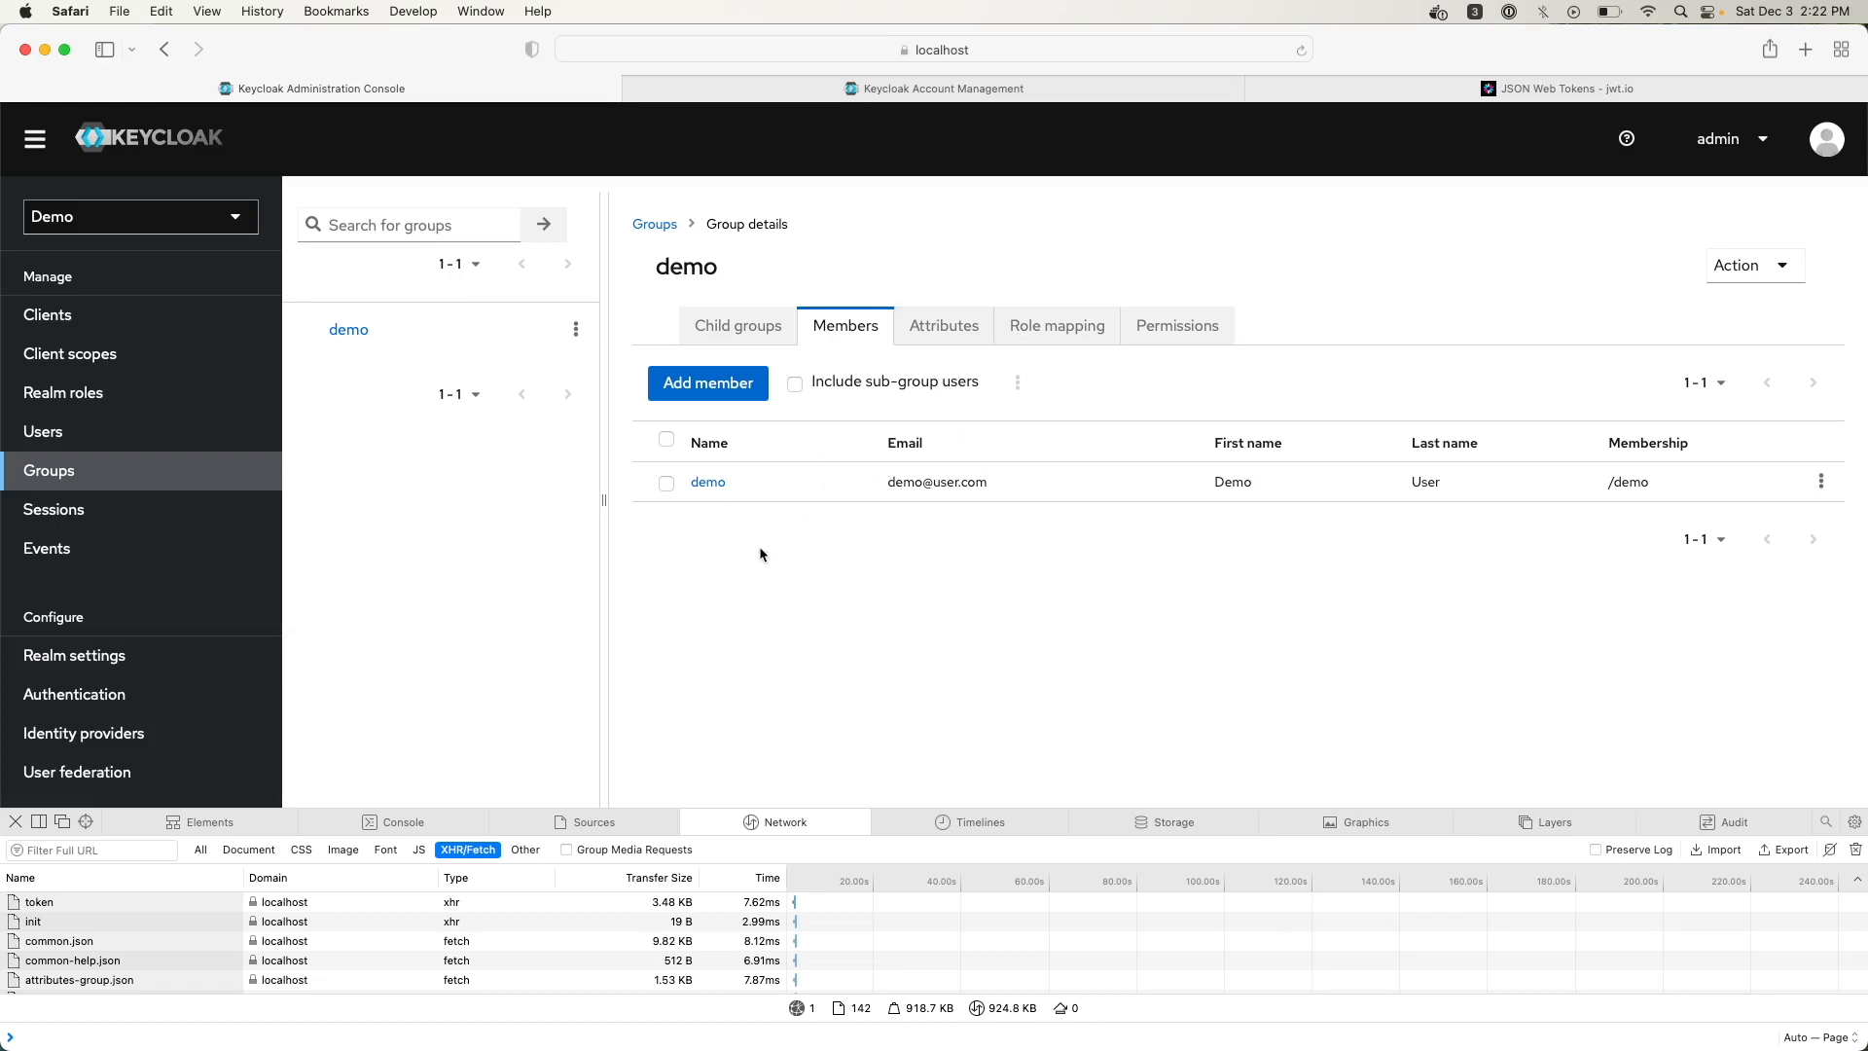
click(1162, 324)
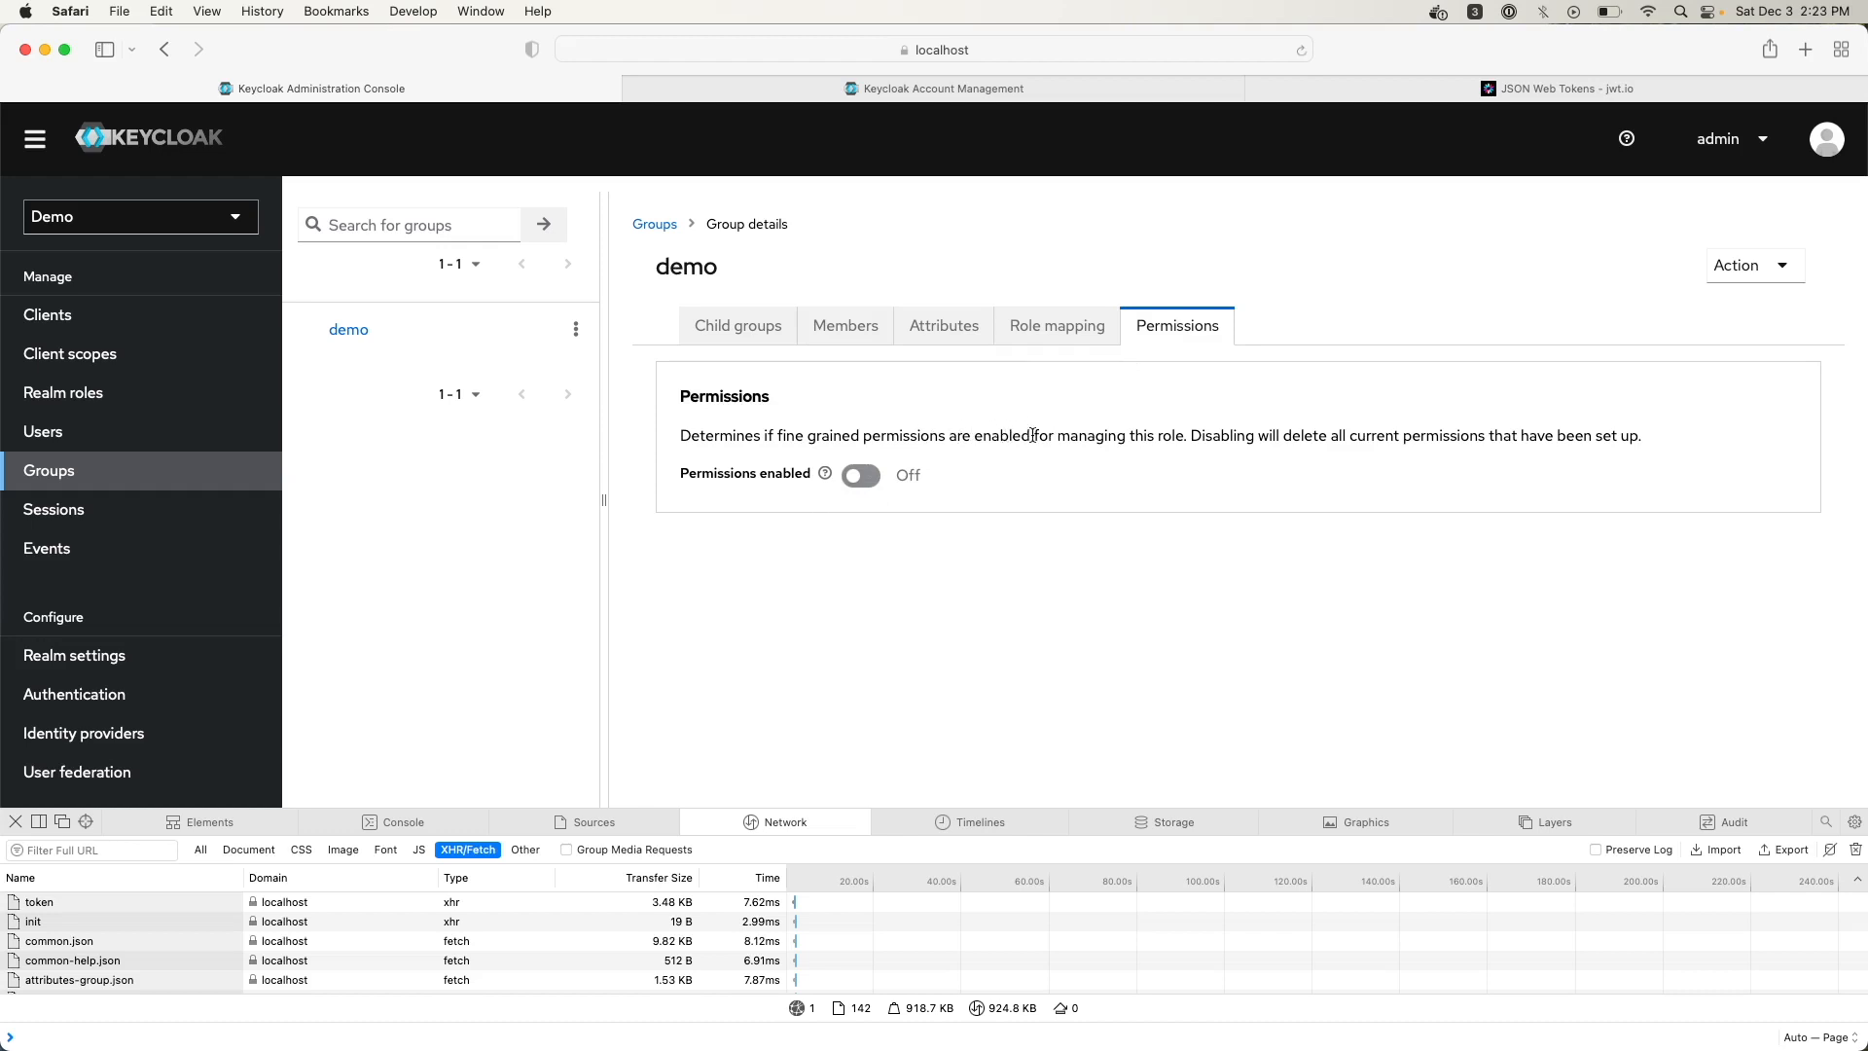
click(1741, 264)
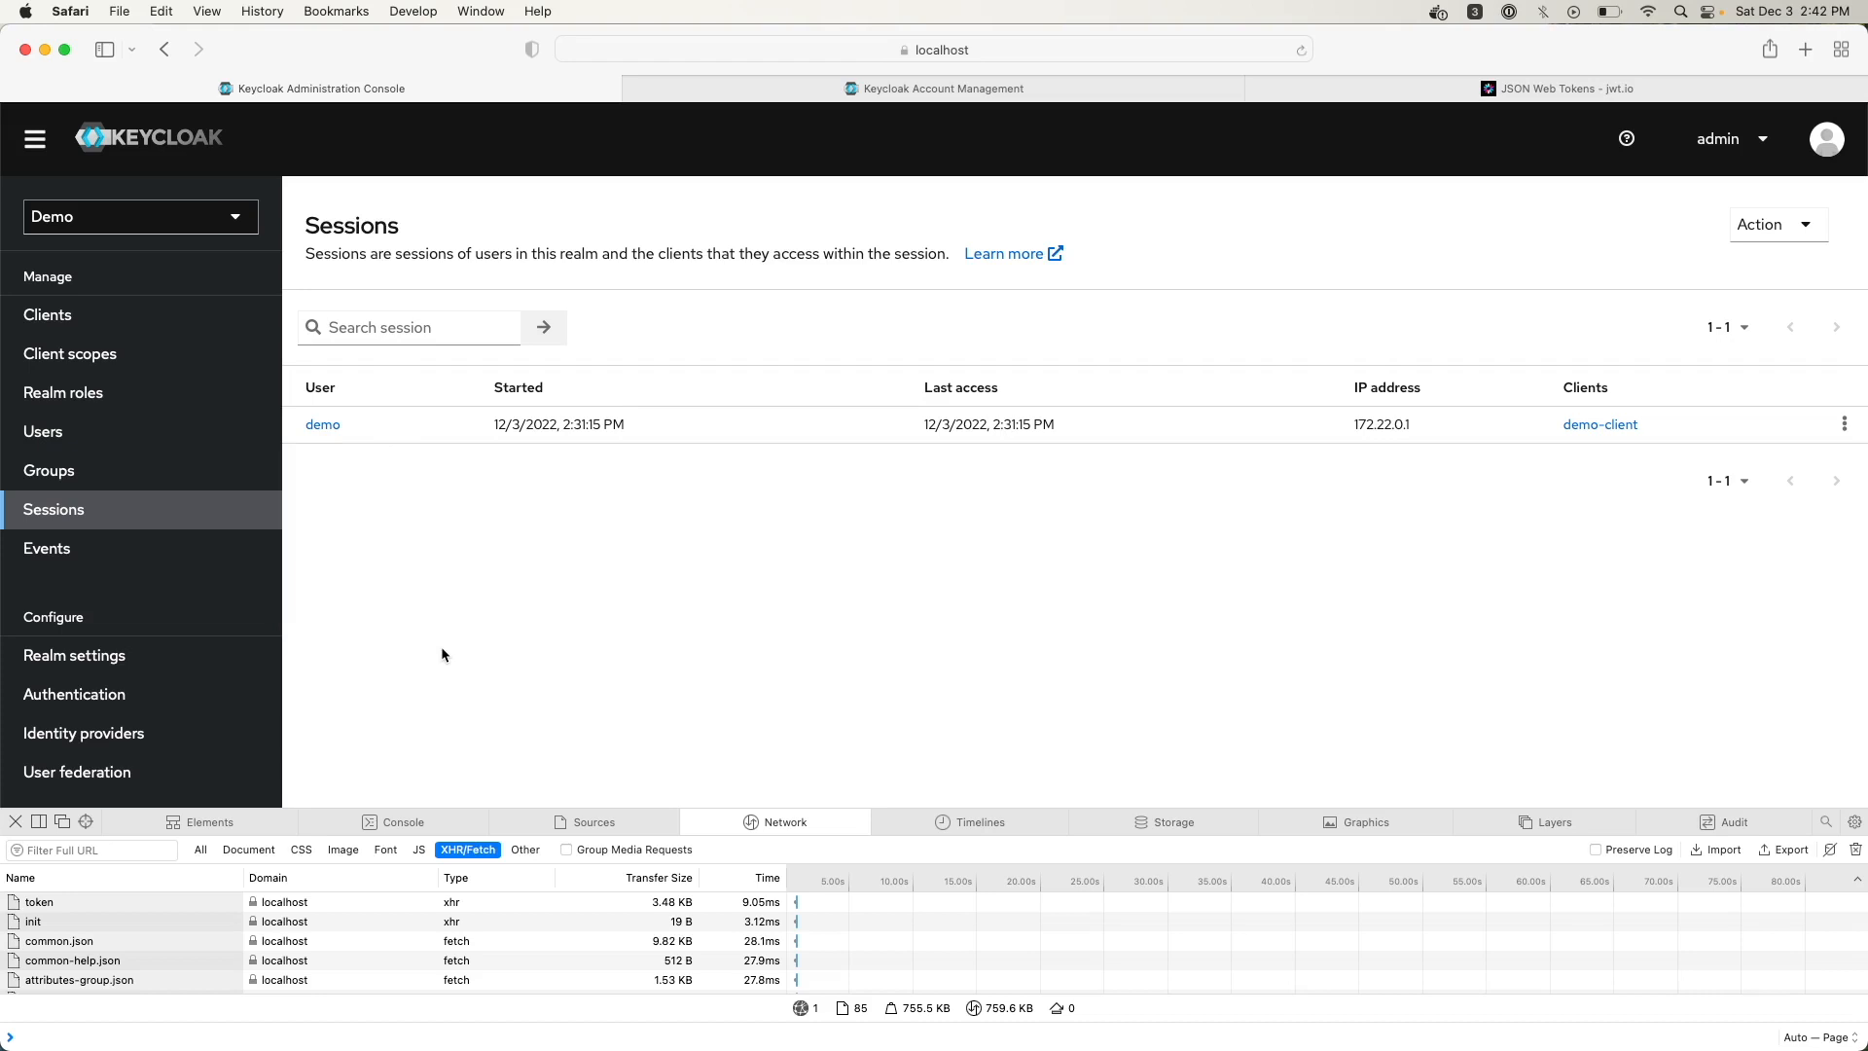
Sign in to Account Management as the demo user, skip saving the password, and reload the admin Sessions page
click(982, 90)
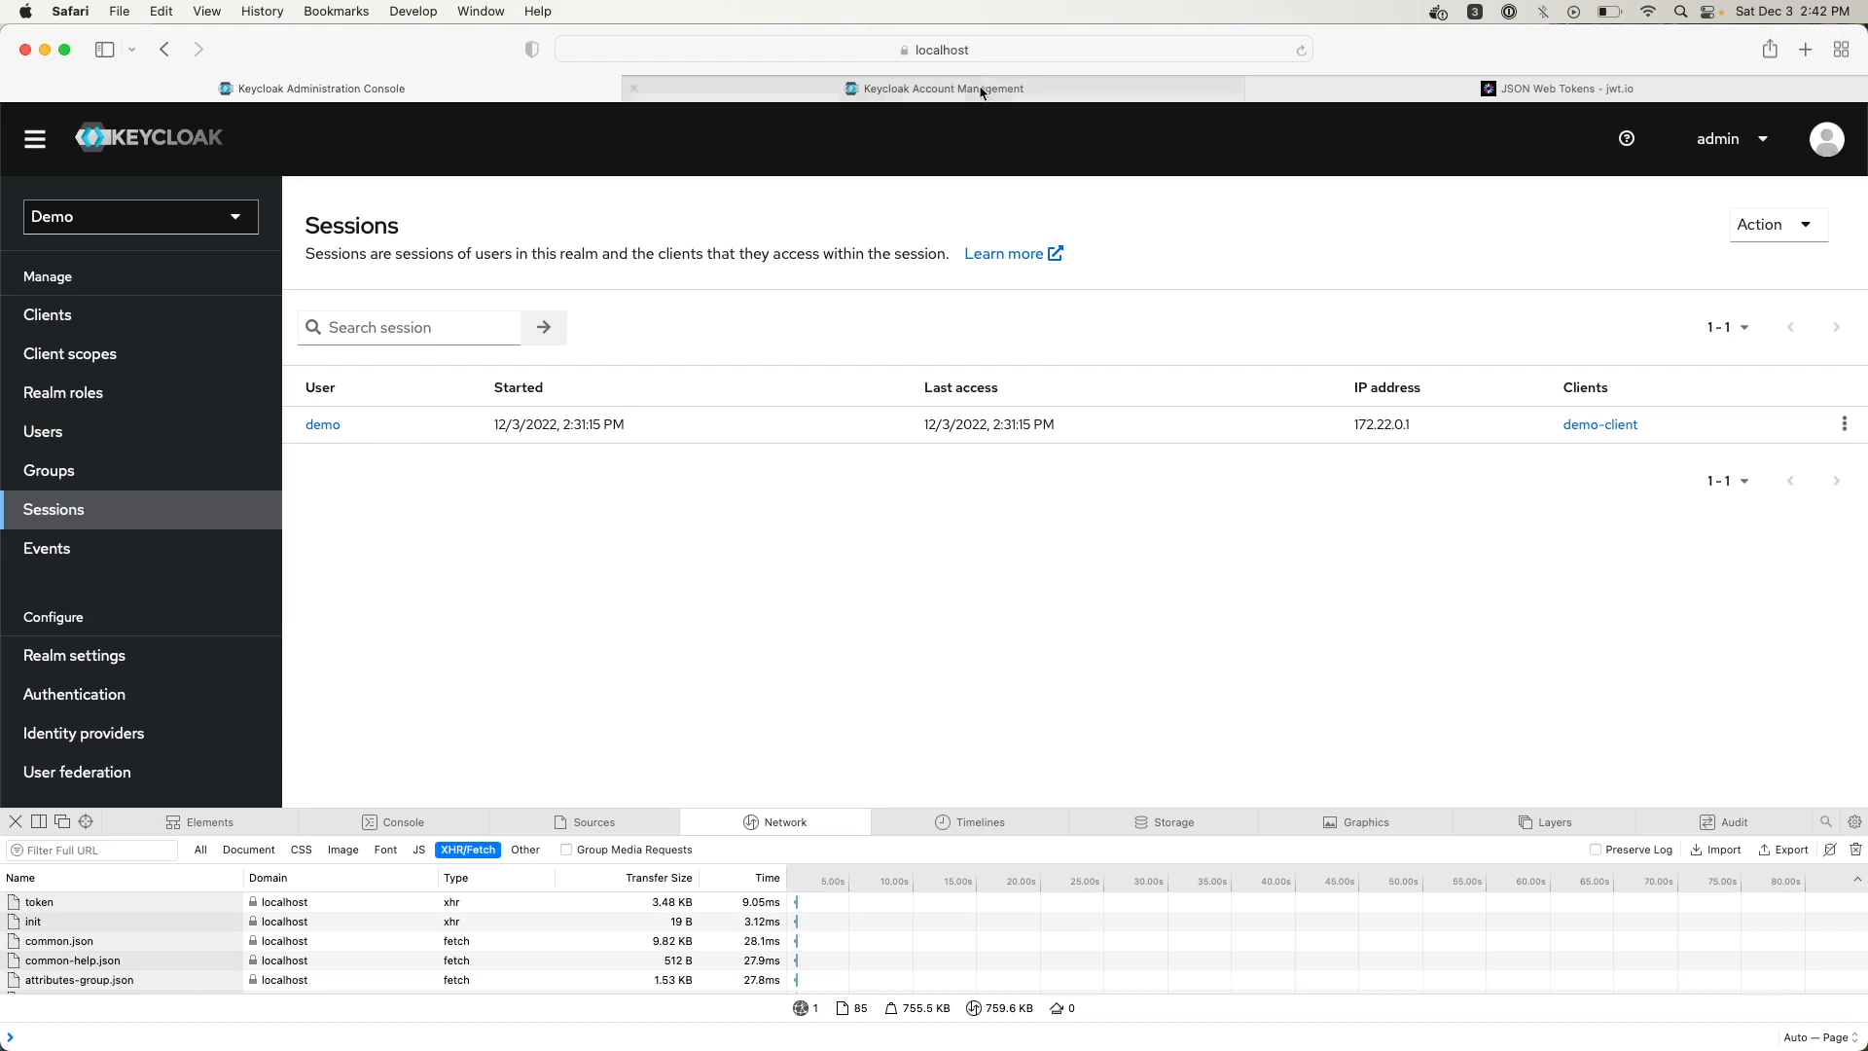
click(1796, 143)
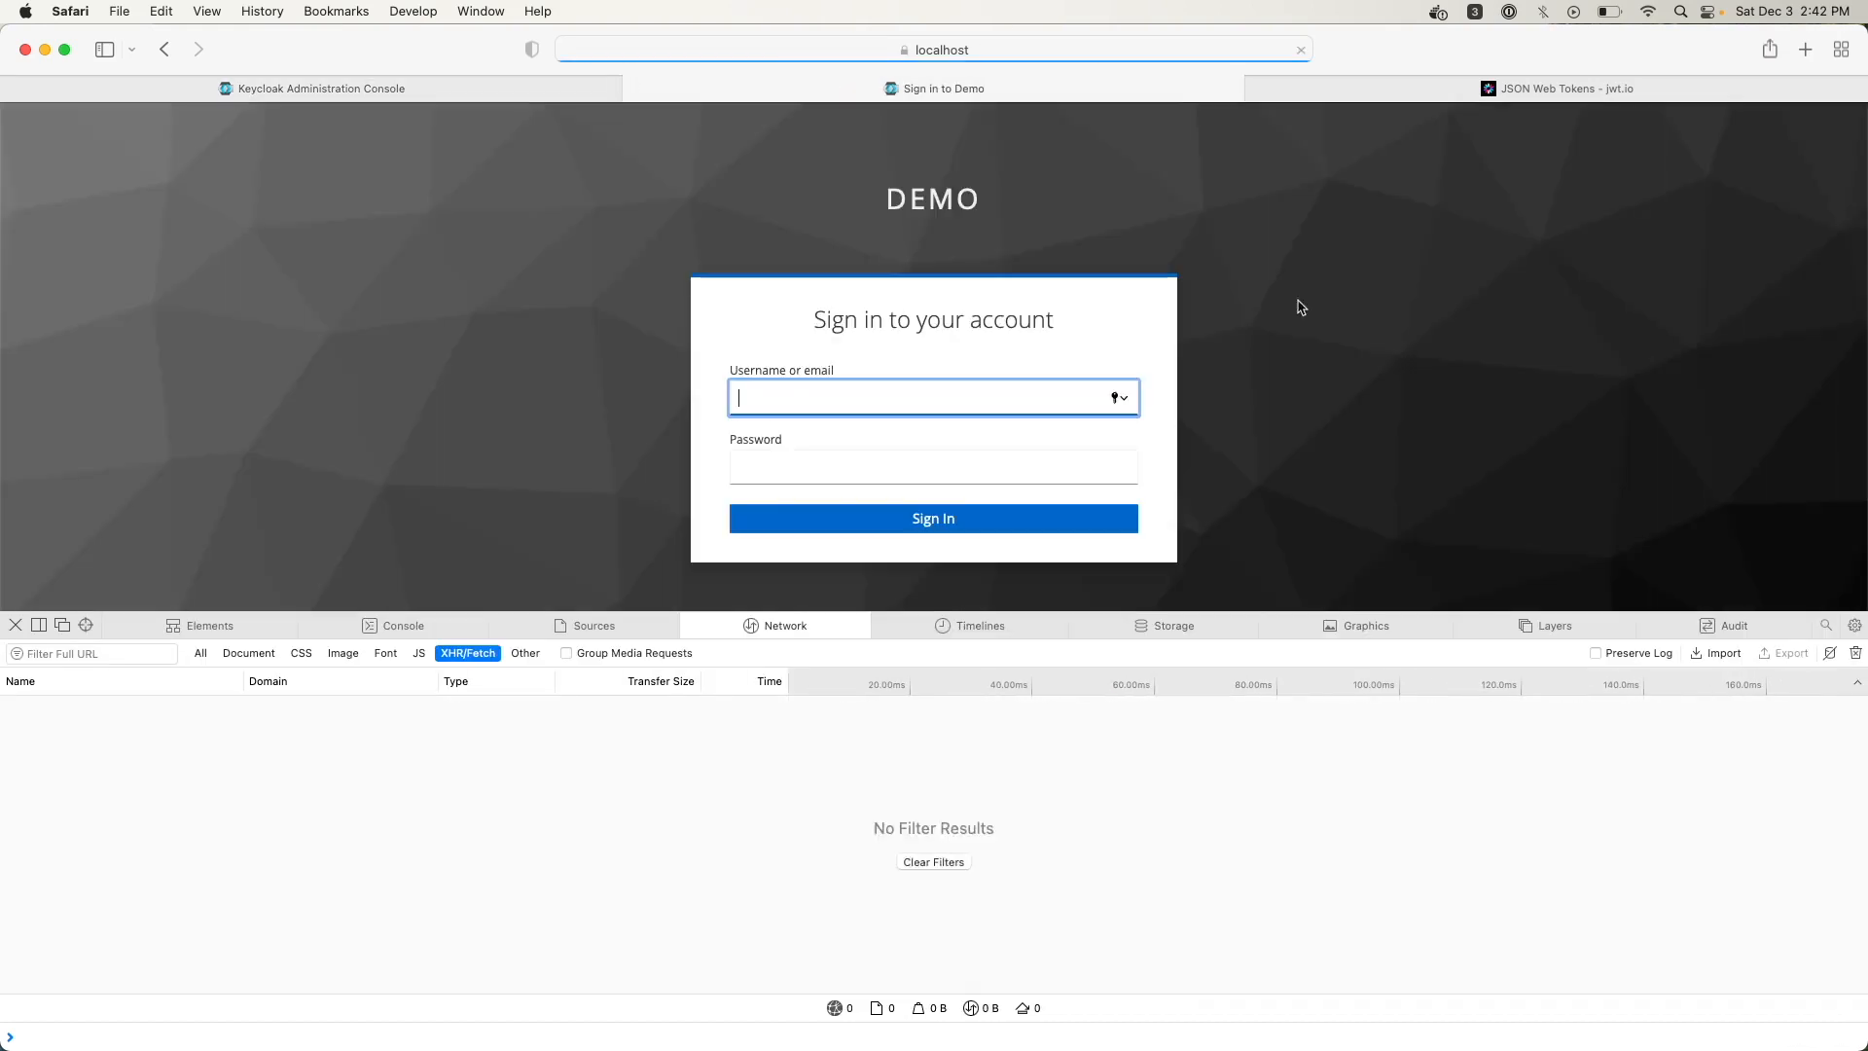
text(demo)
key(Tab)
text(demo)
key(Return)
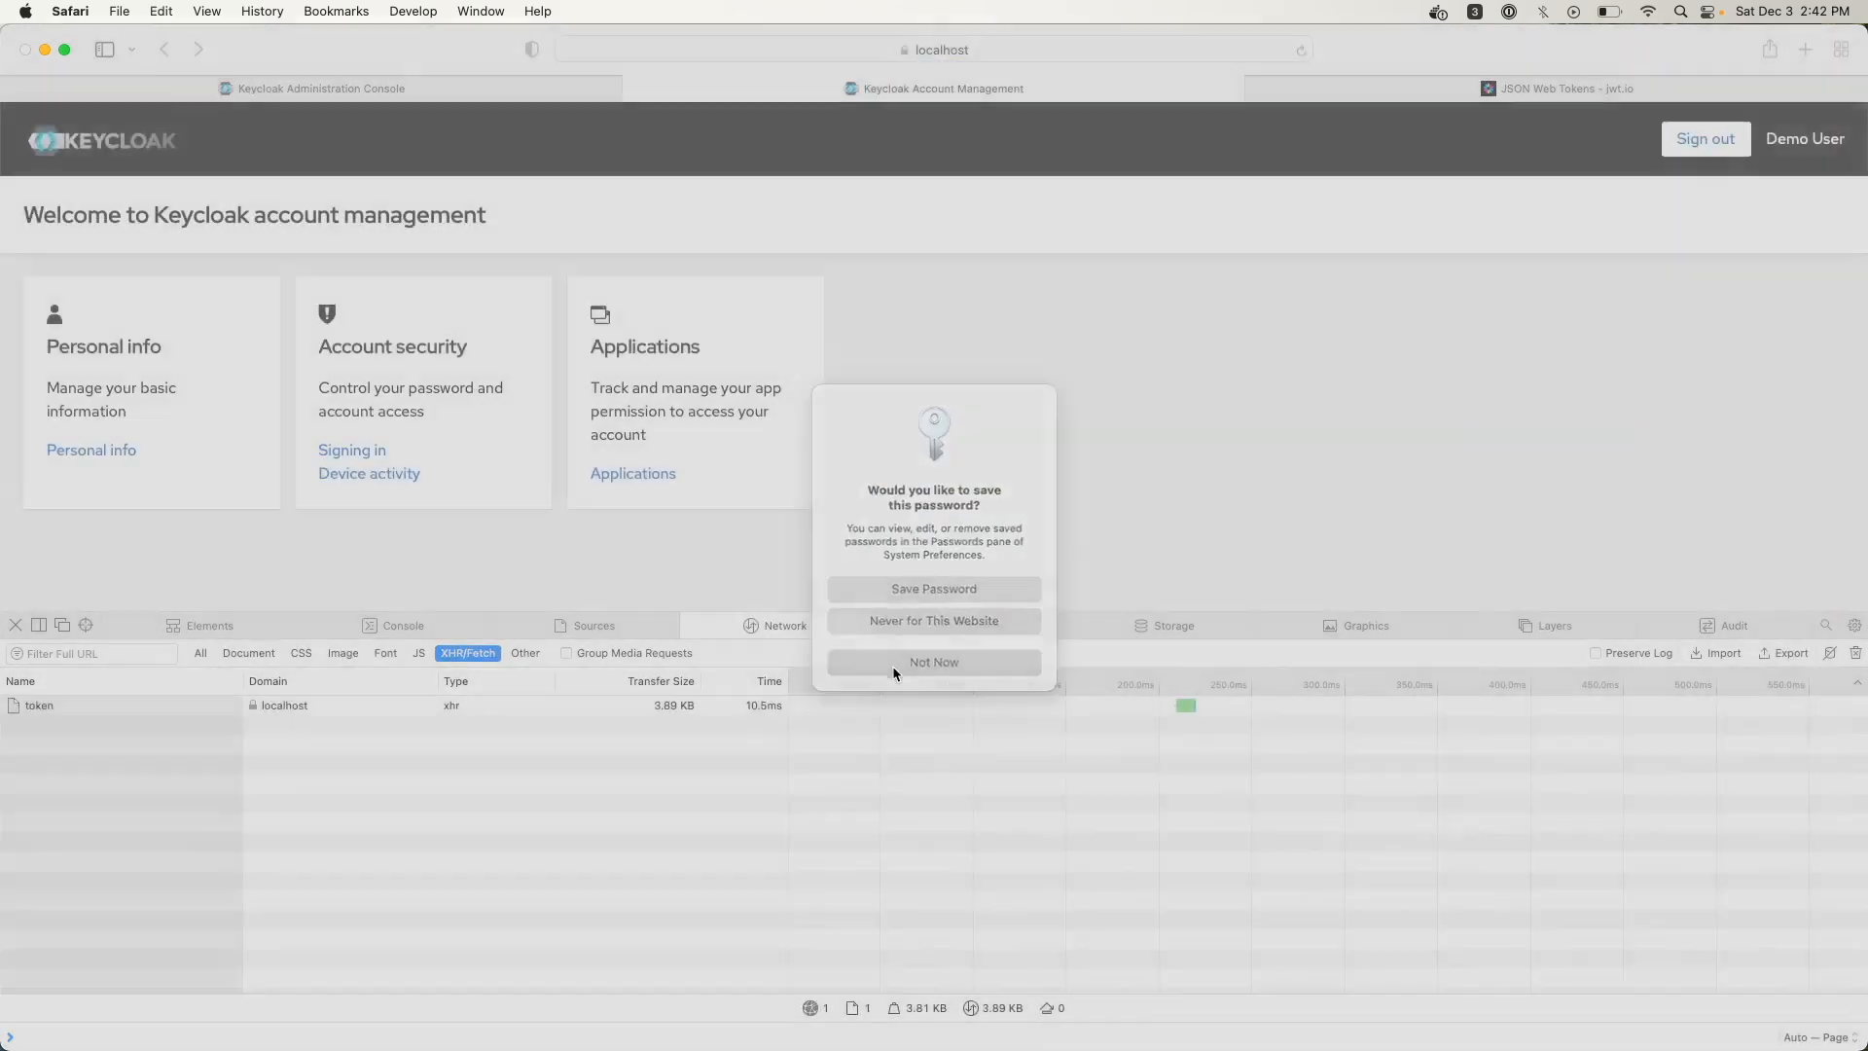
click(891, 665)
click(429, 92)
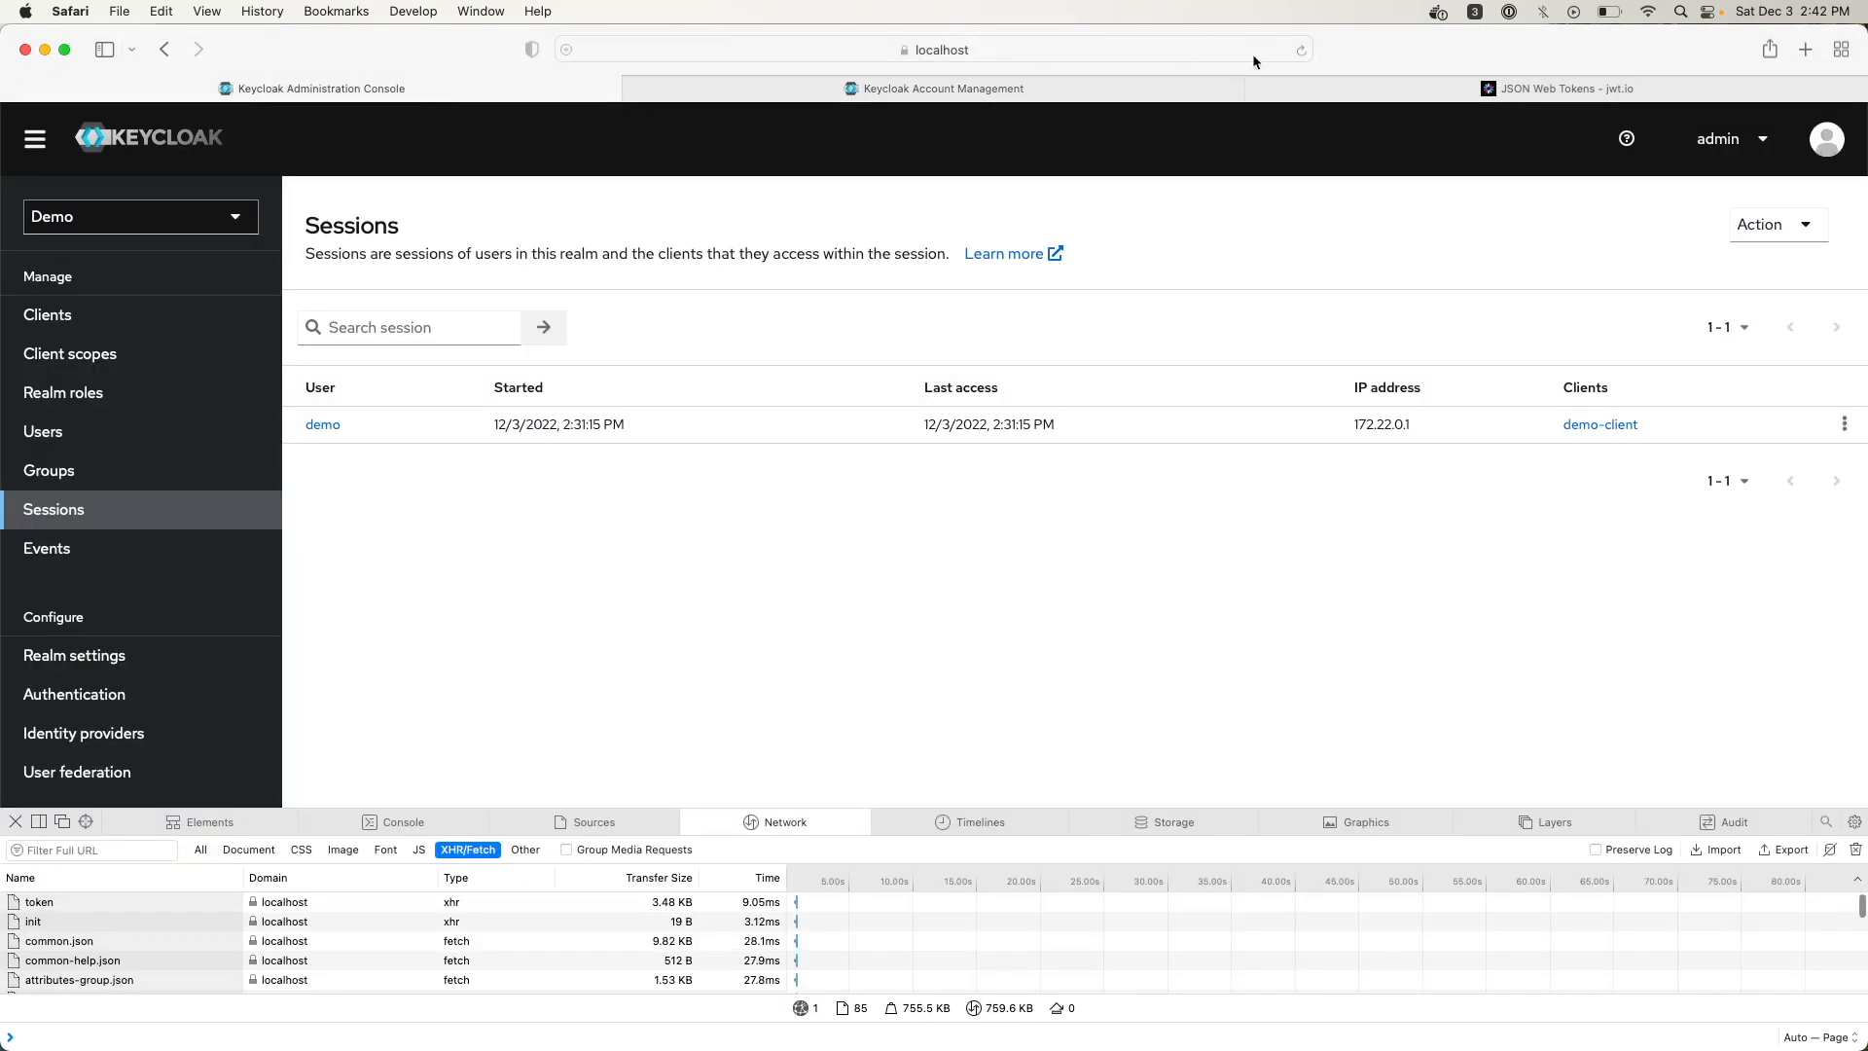
click(1301, 49)
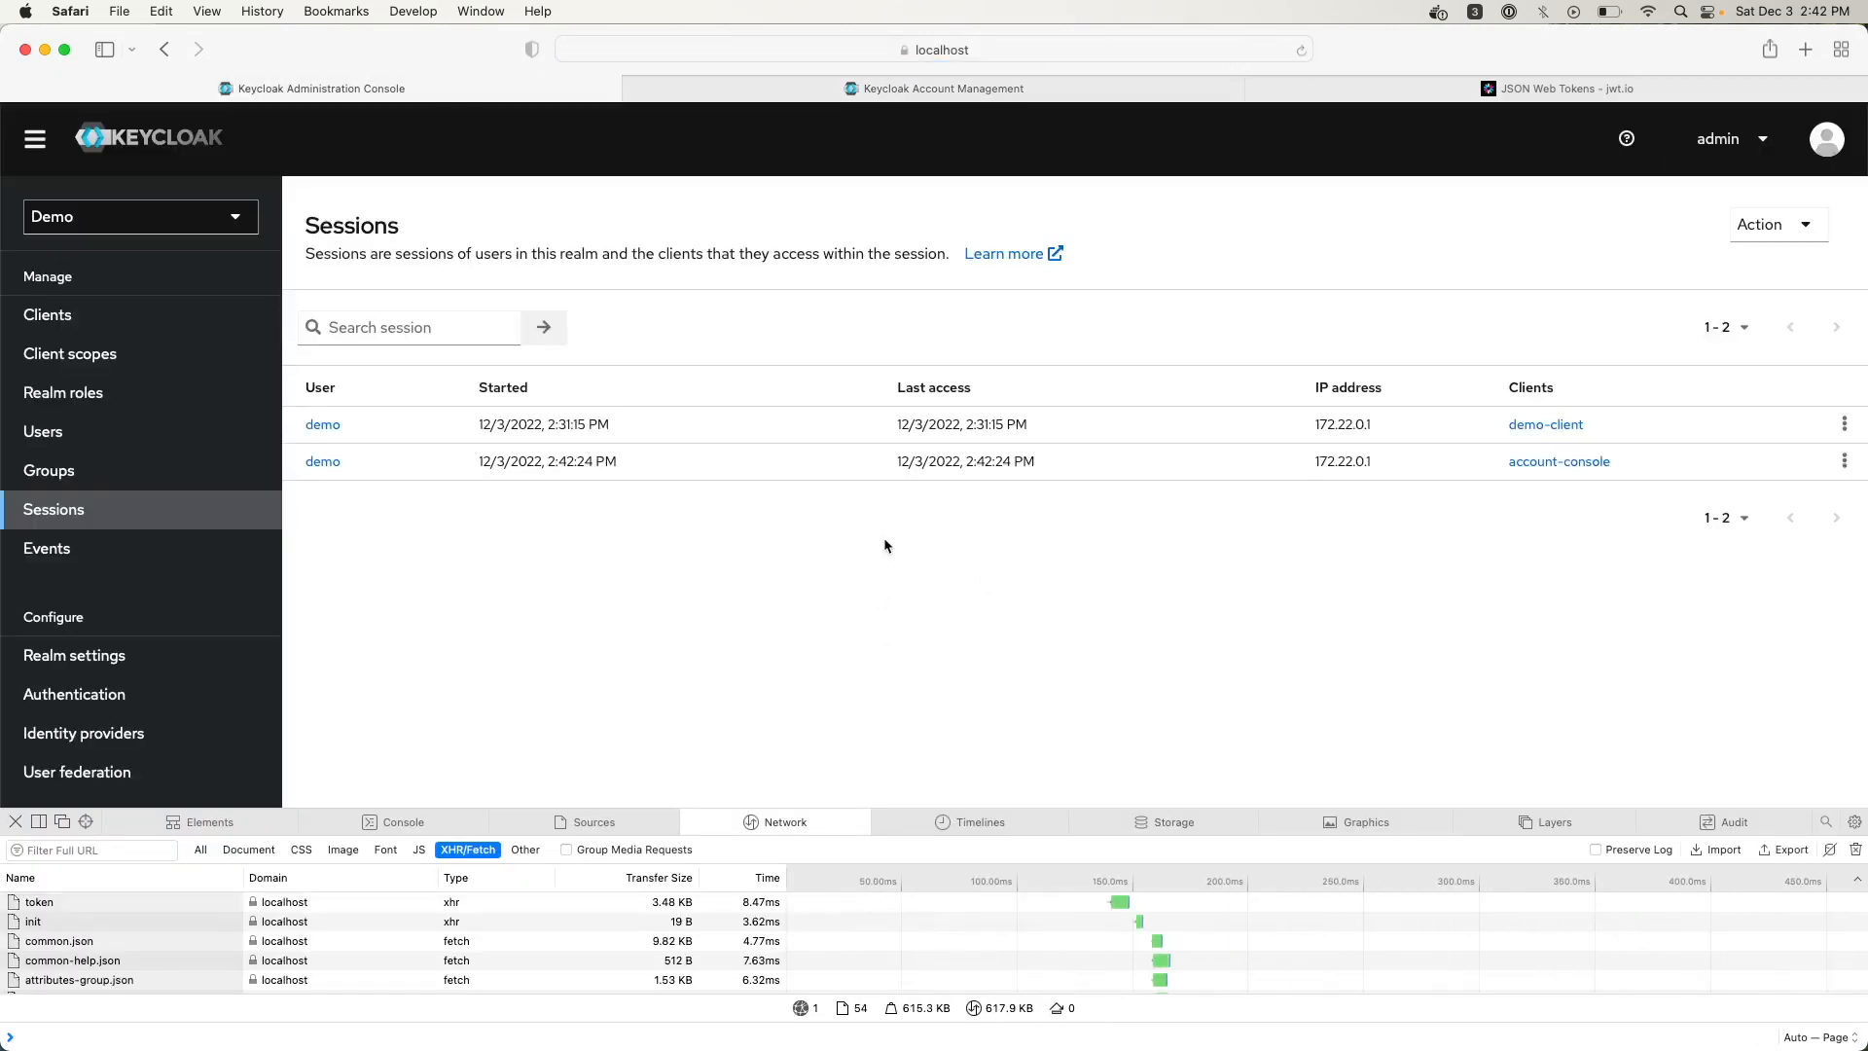
Open the demo user's Sessions tab to review its two sessions
click(44, 434)
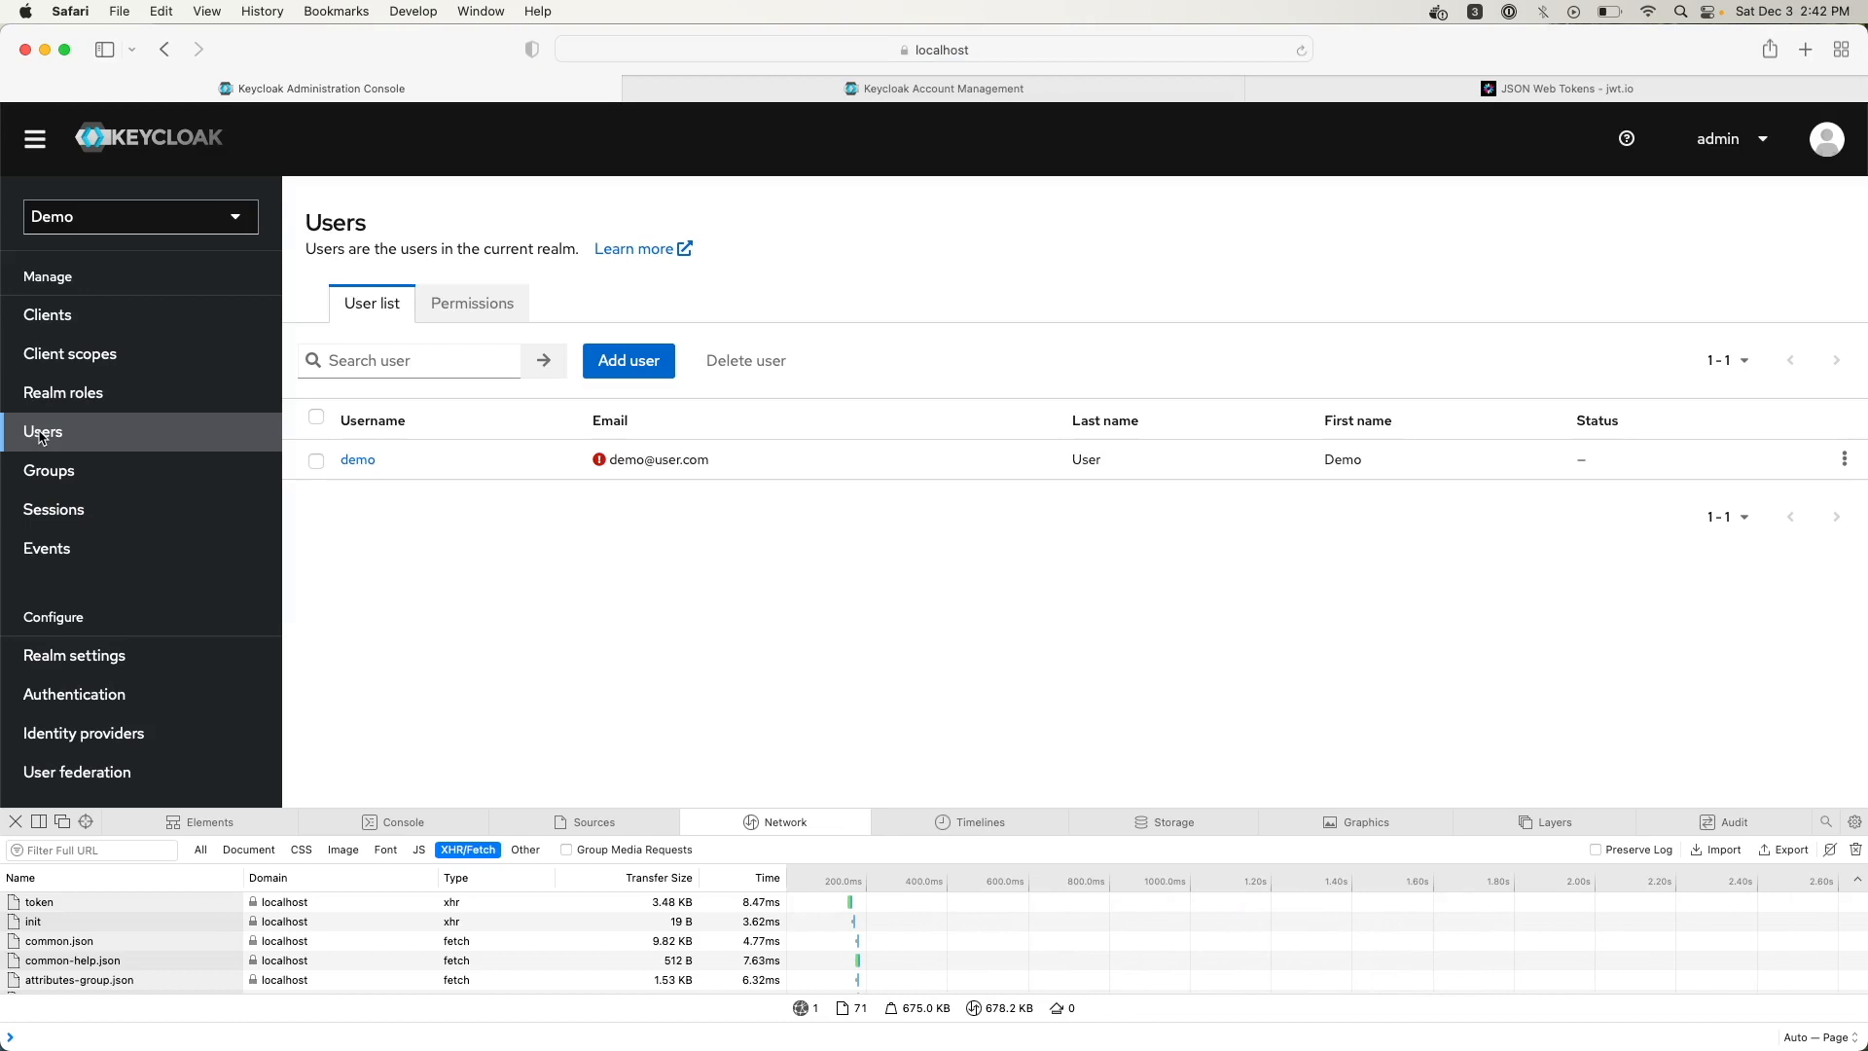
click(356, 461)
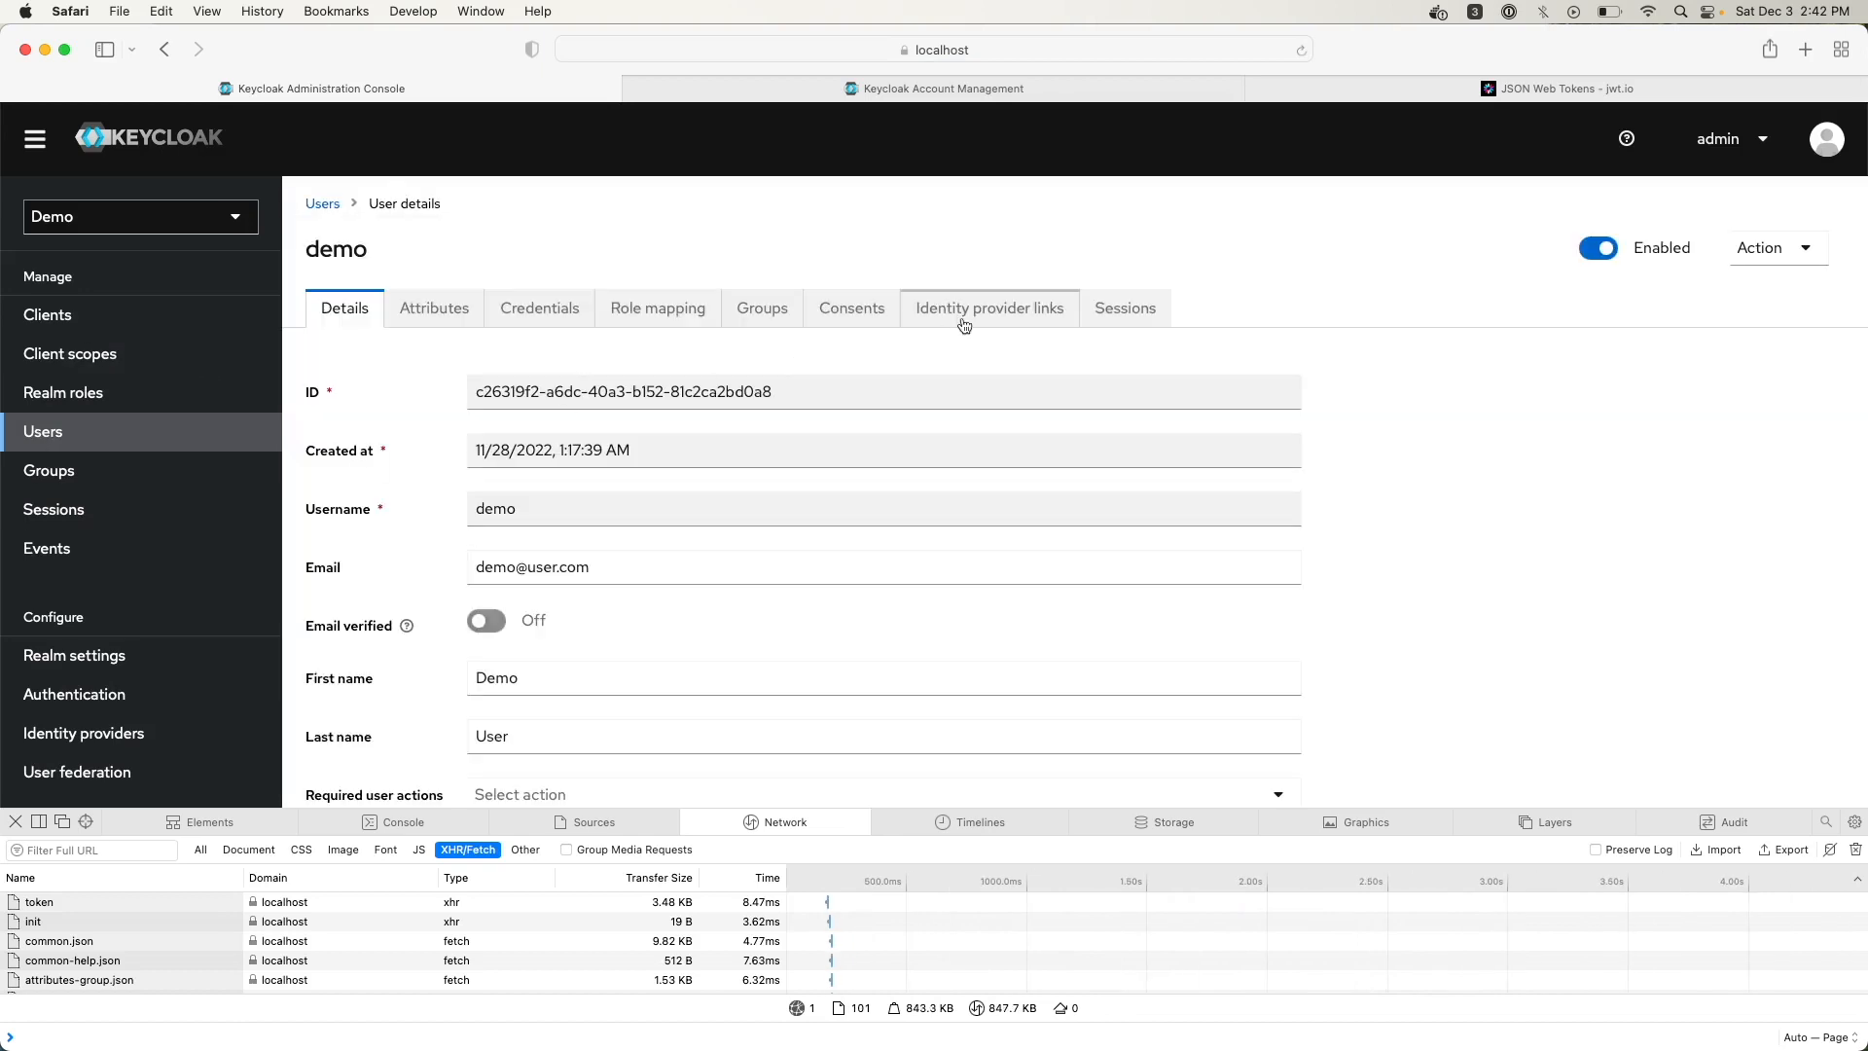
click(1126, 308)
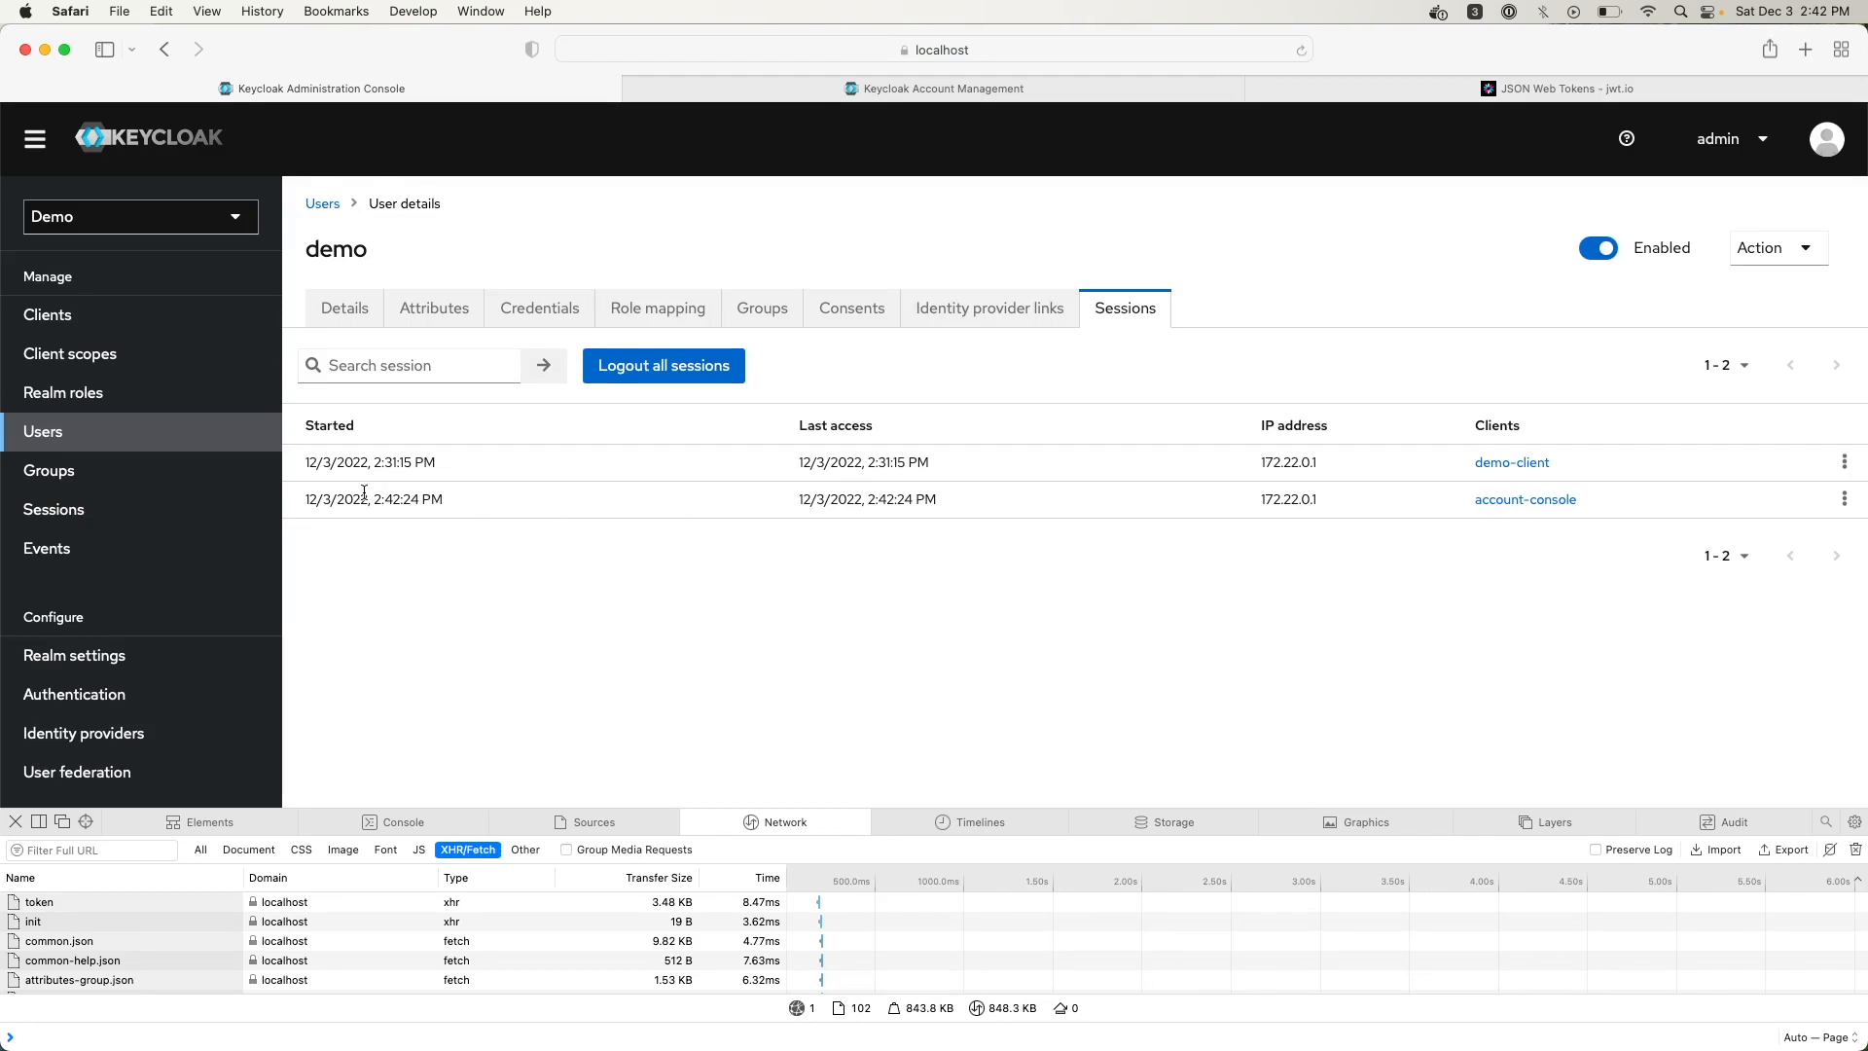
Check the realm-wide Sessions and Events pages, then go to the Demo realm settings
click(44, 511)
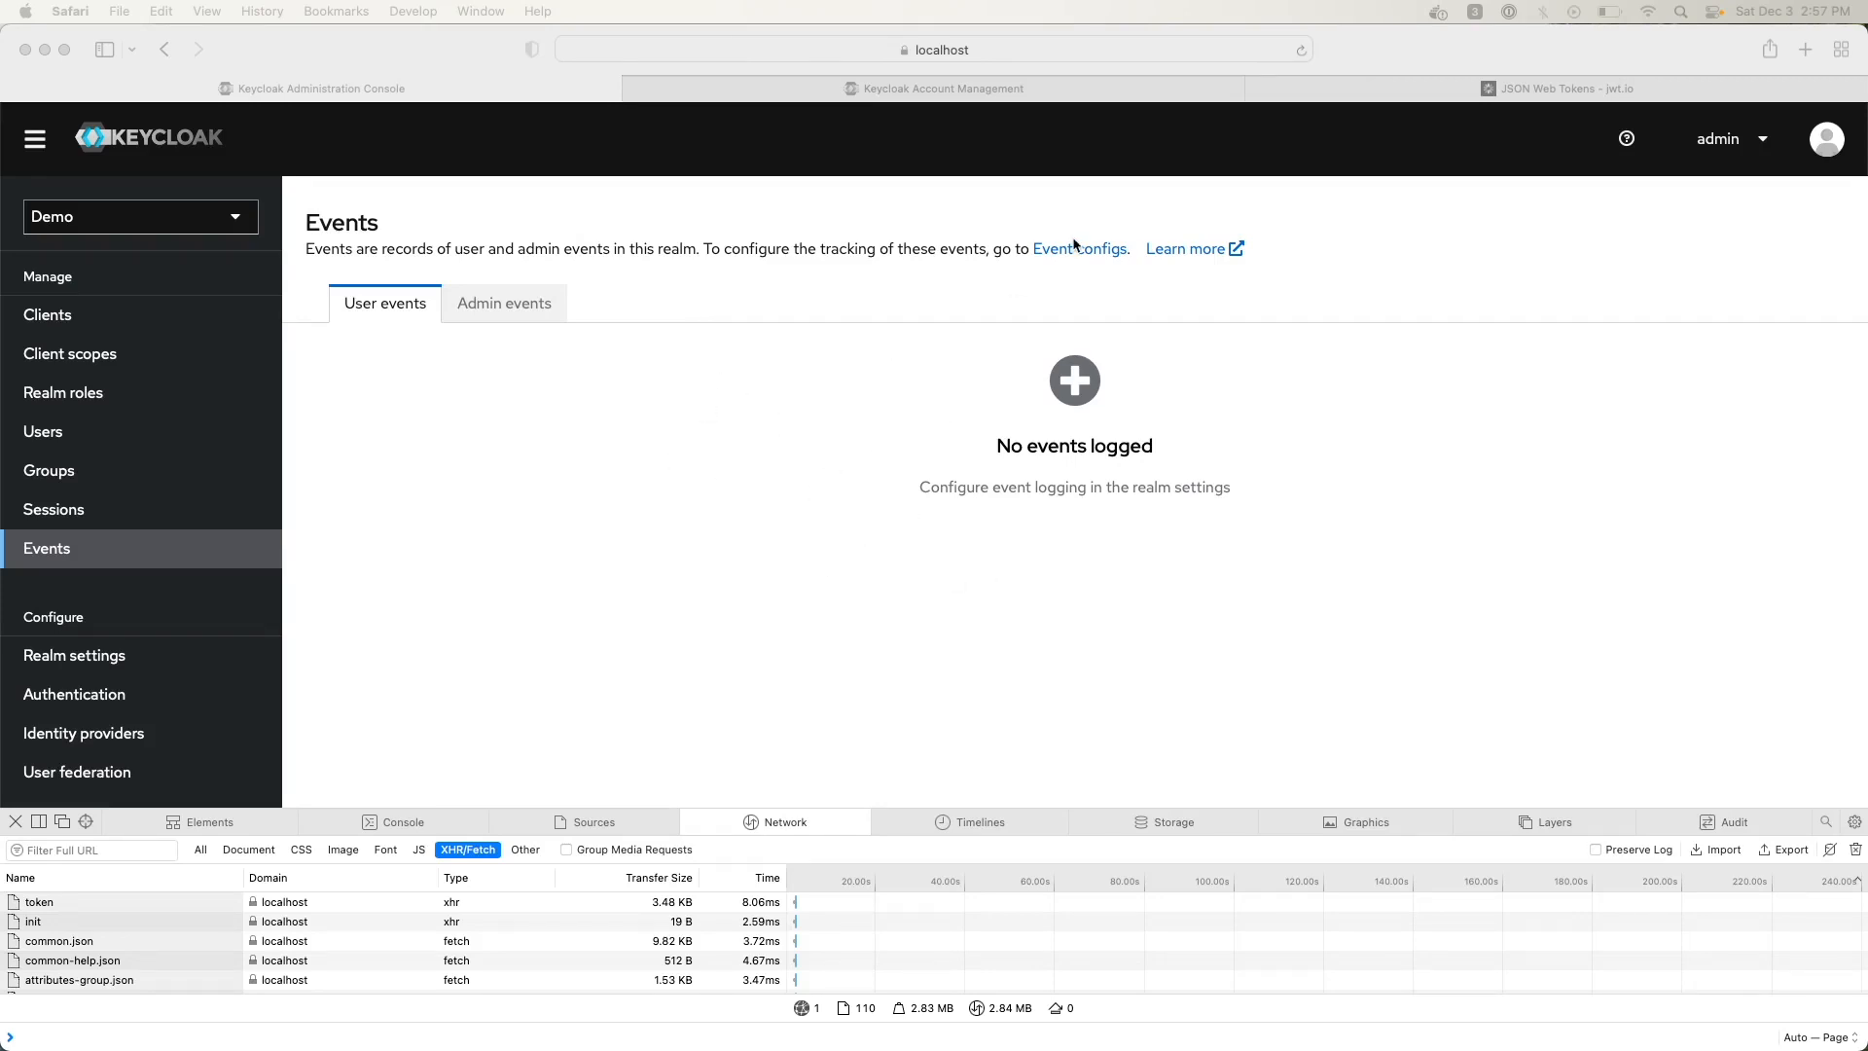
click(1043, 278)
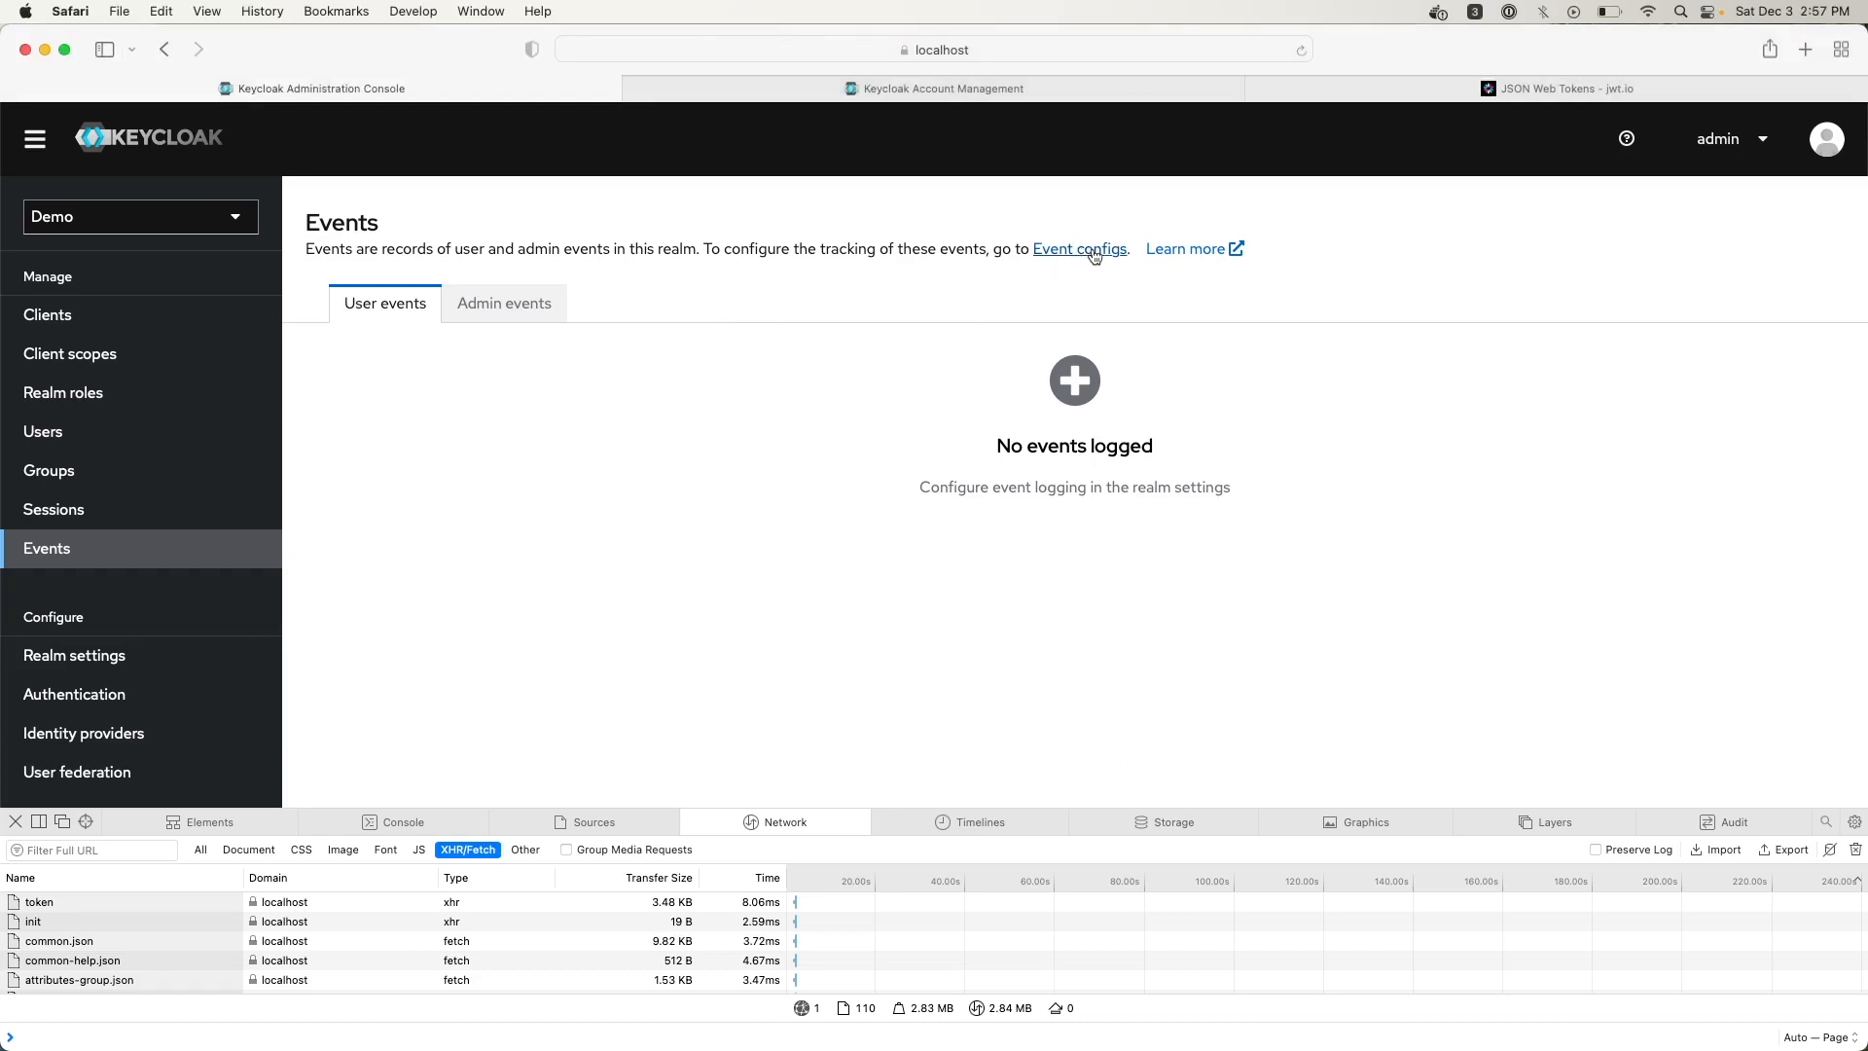
click(109, 669)
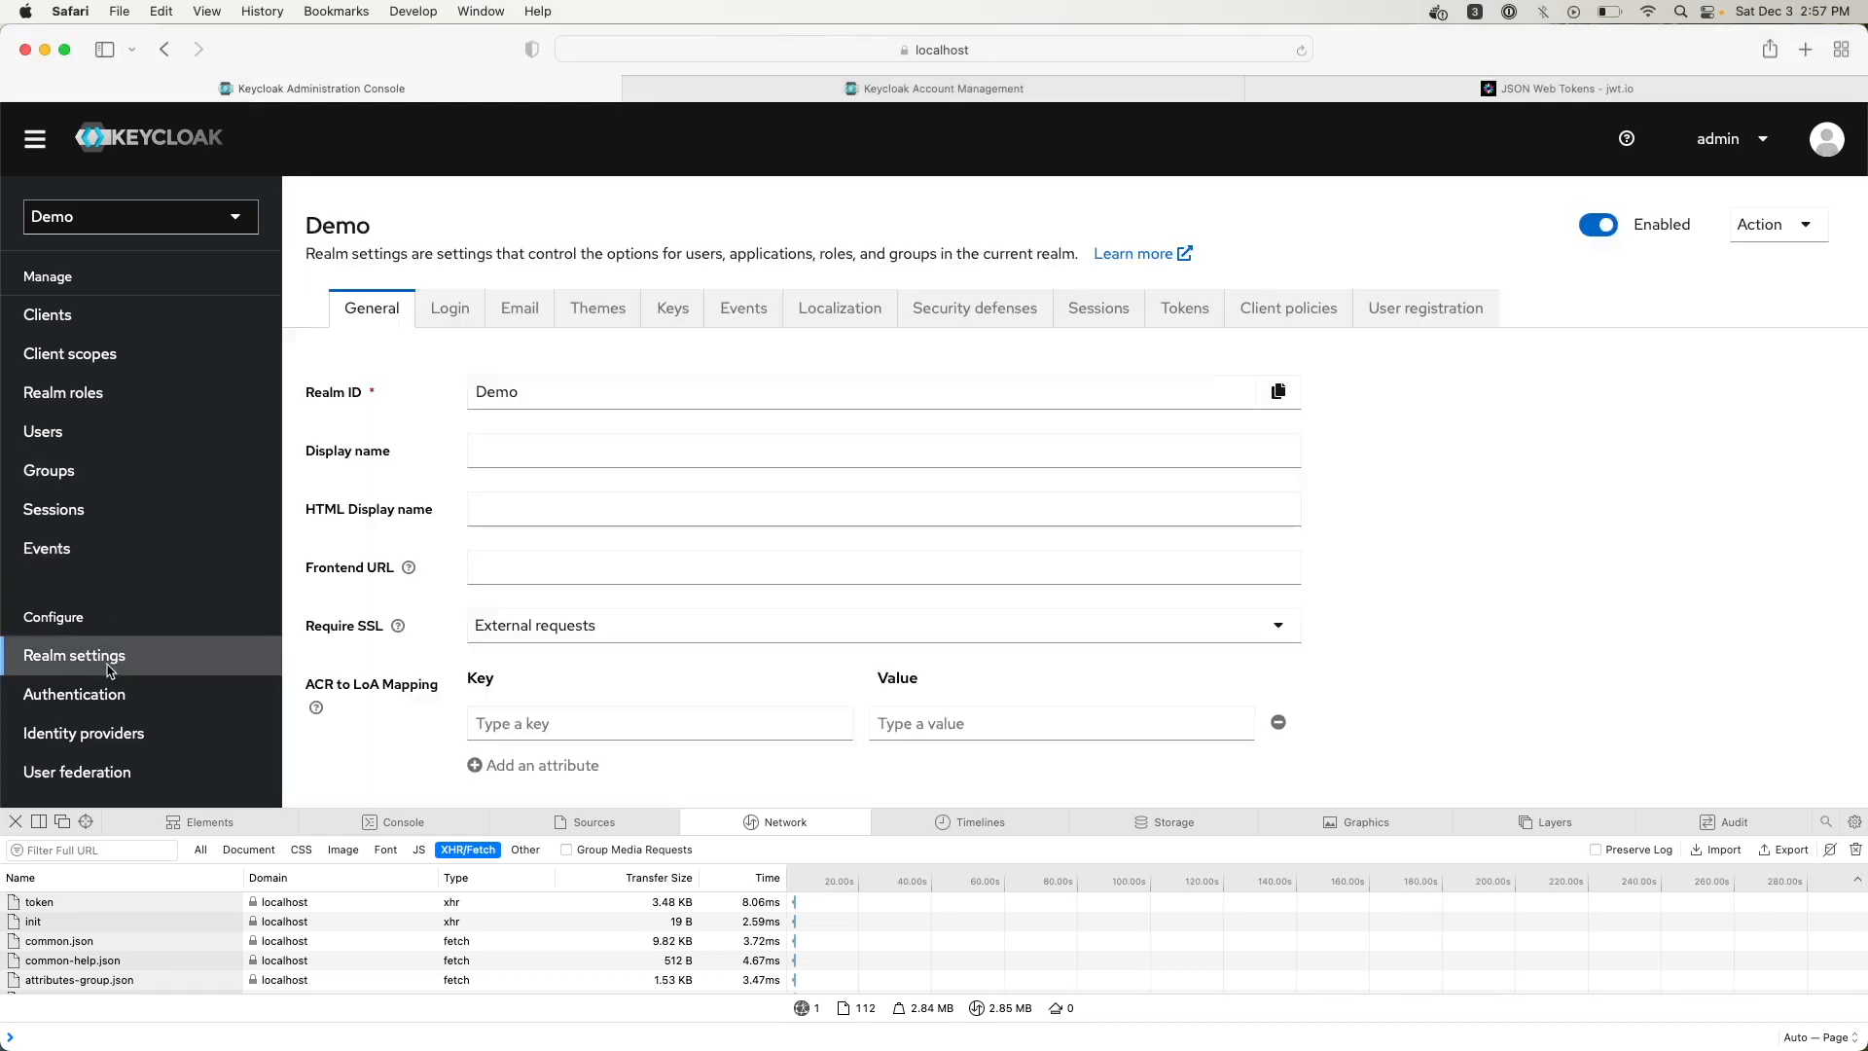
Turn on Save events for user events with a 3-minute expiration and save the configuration
click(747, 308)
click(563, 348)
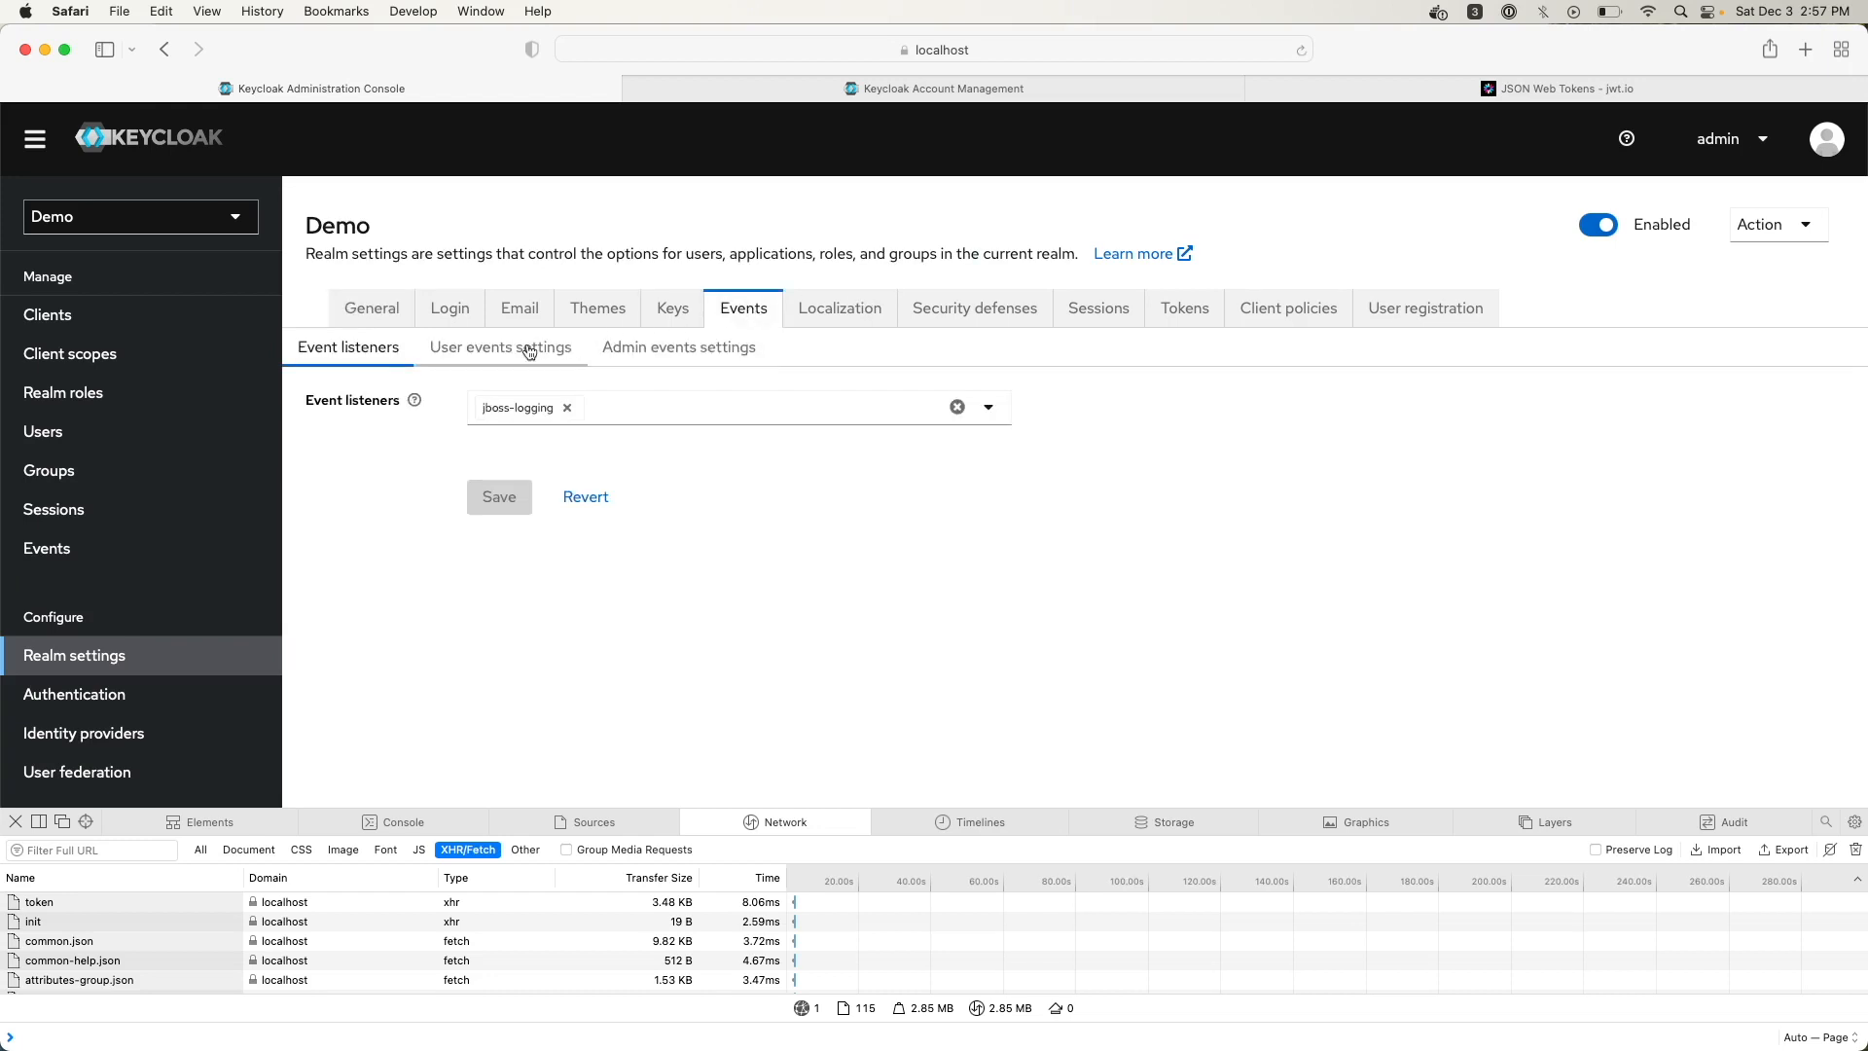
click(495, 481)
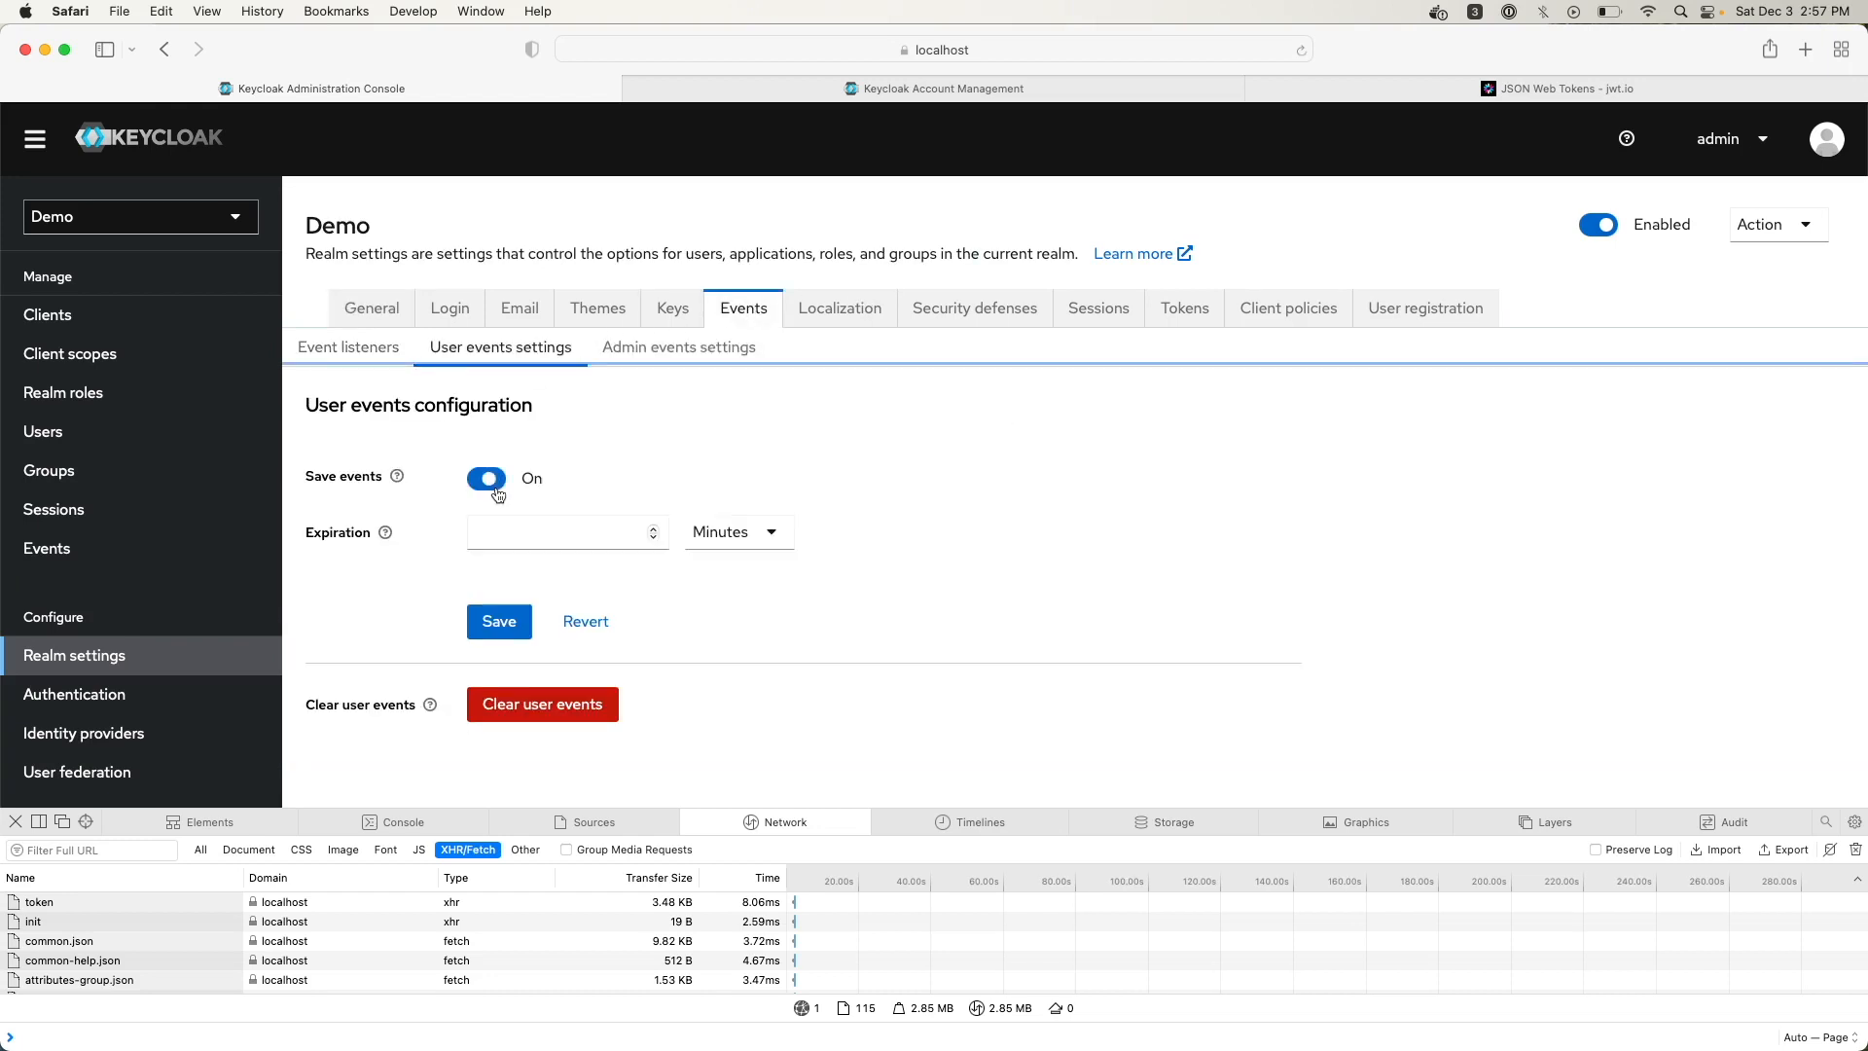
click(487, 539)
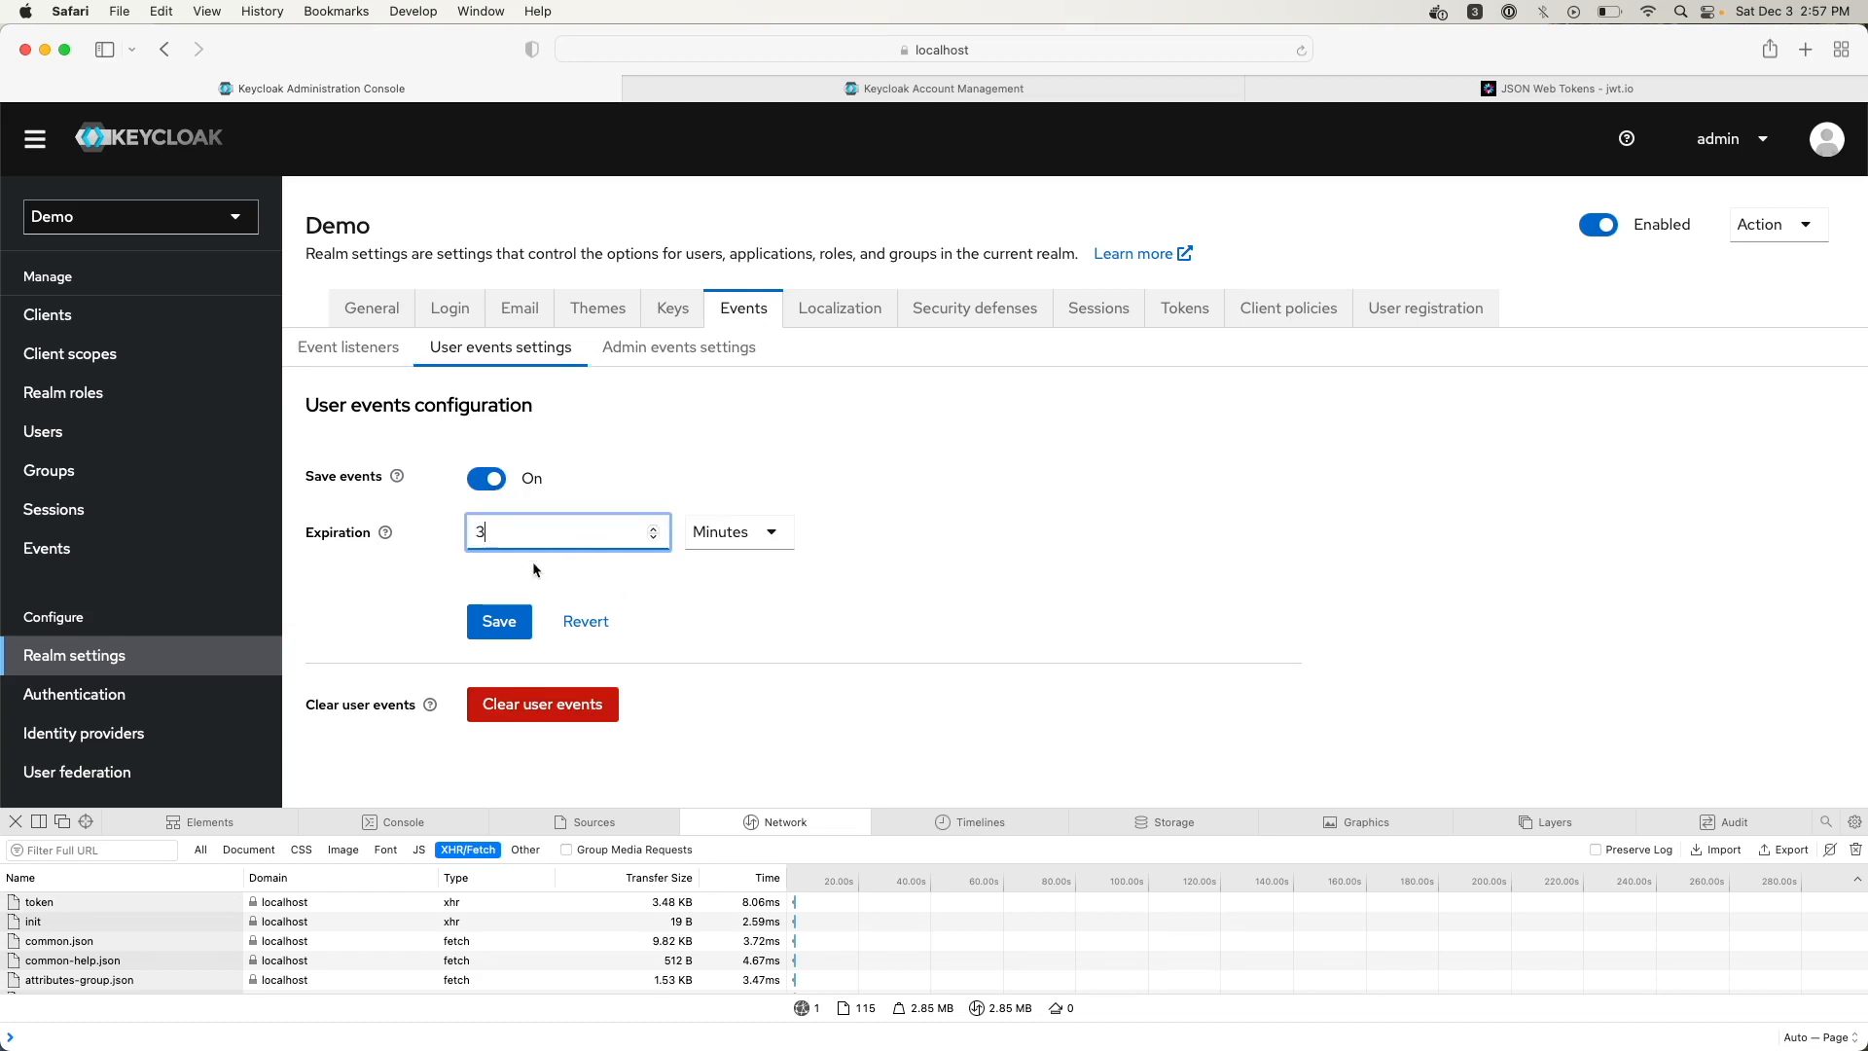
click(512, 623)
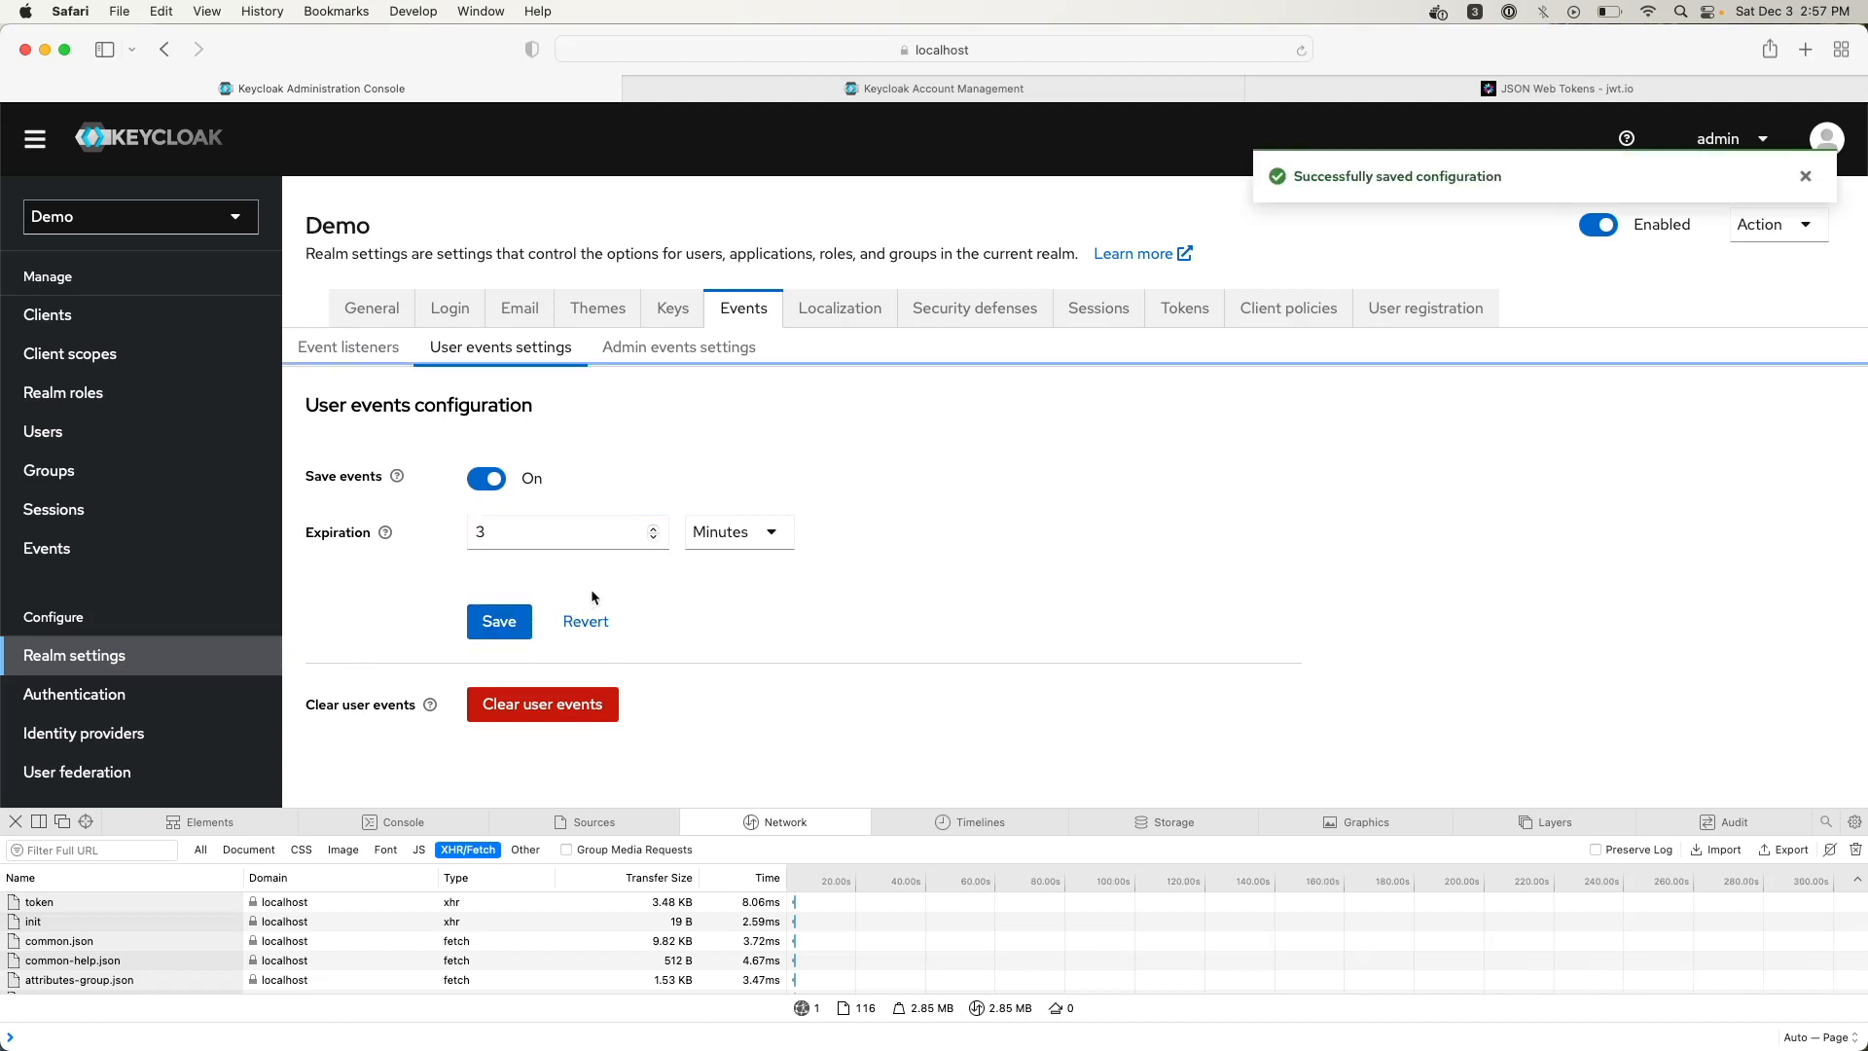
click(893, 92)
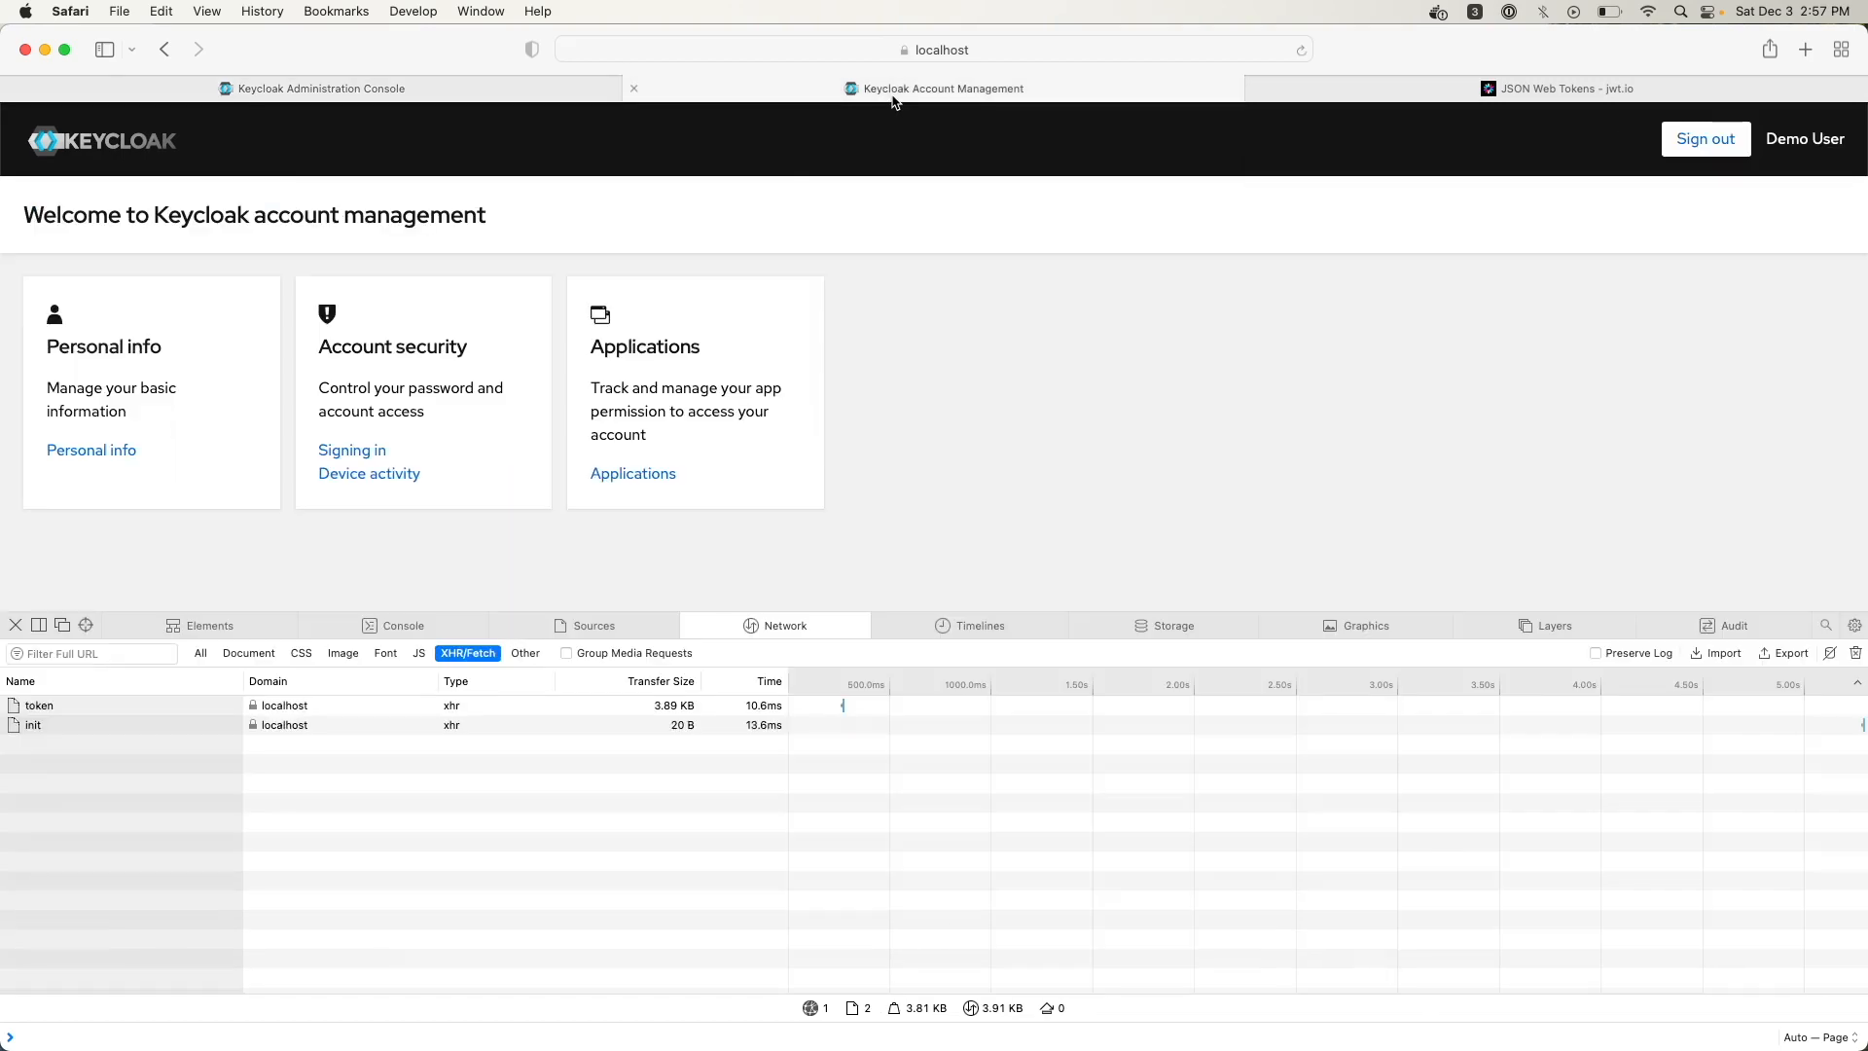
Look over the Demo realm's user events and admin events lists
click(429, 89)
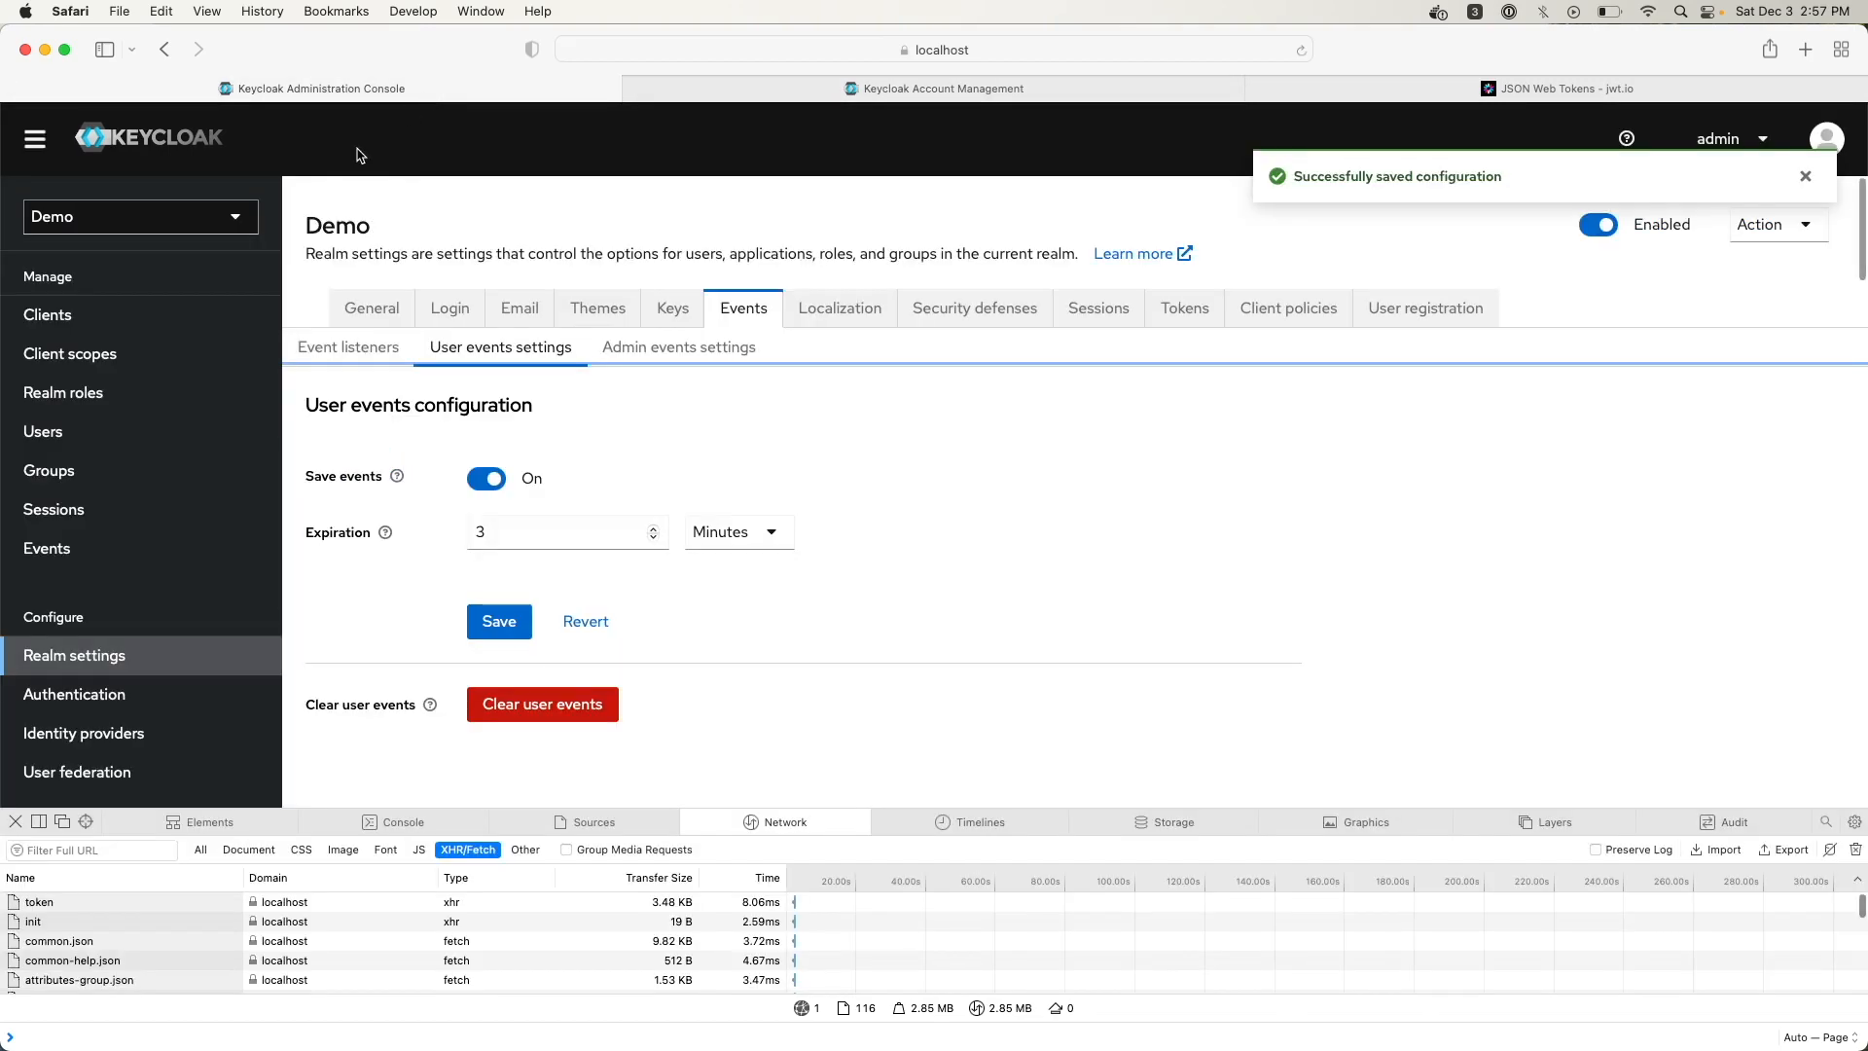
click(56, 548)
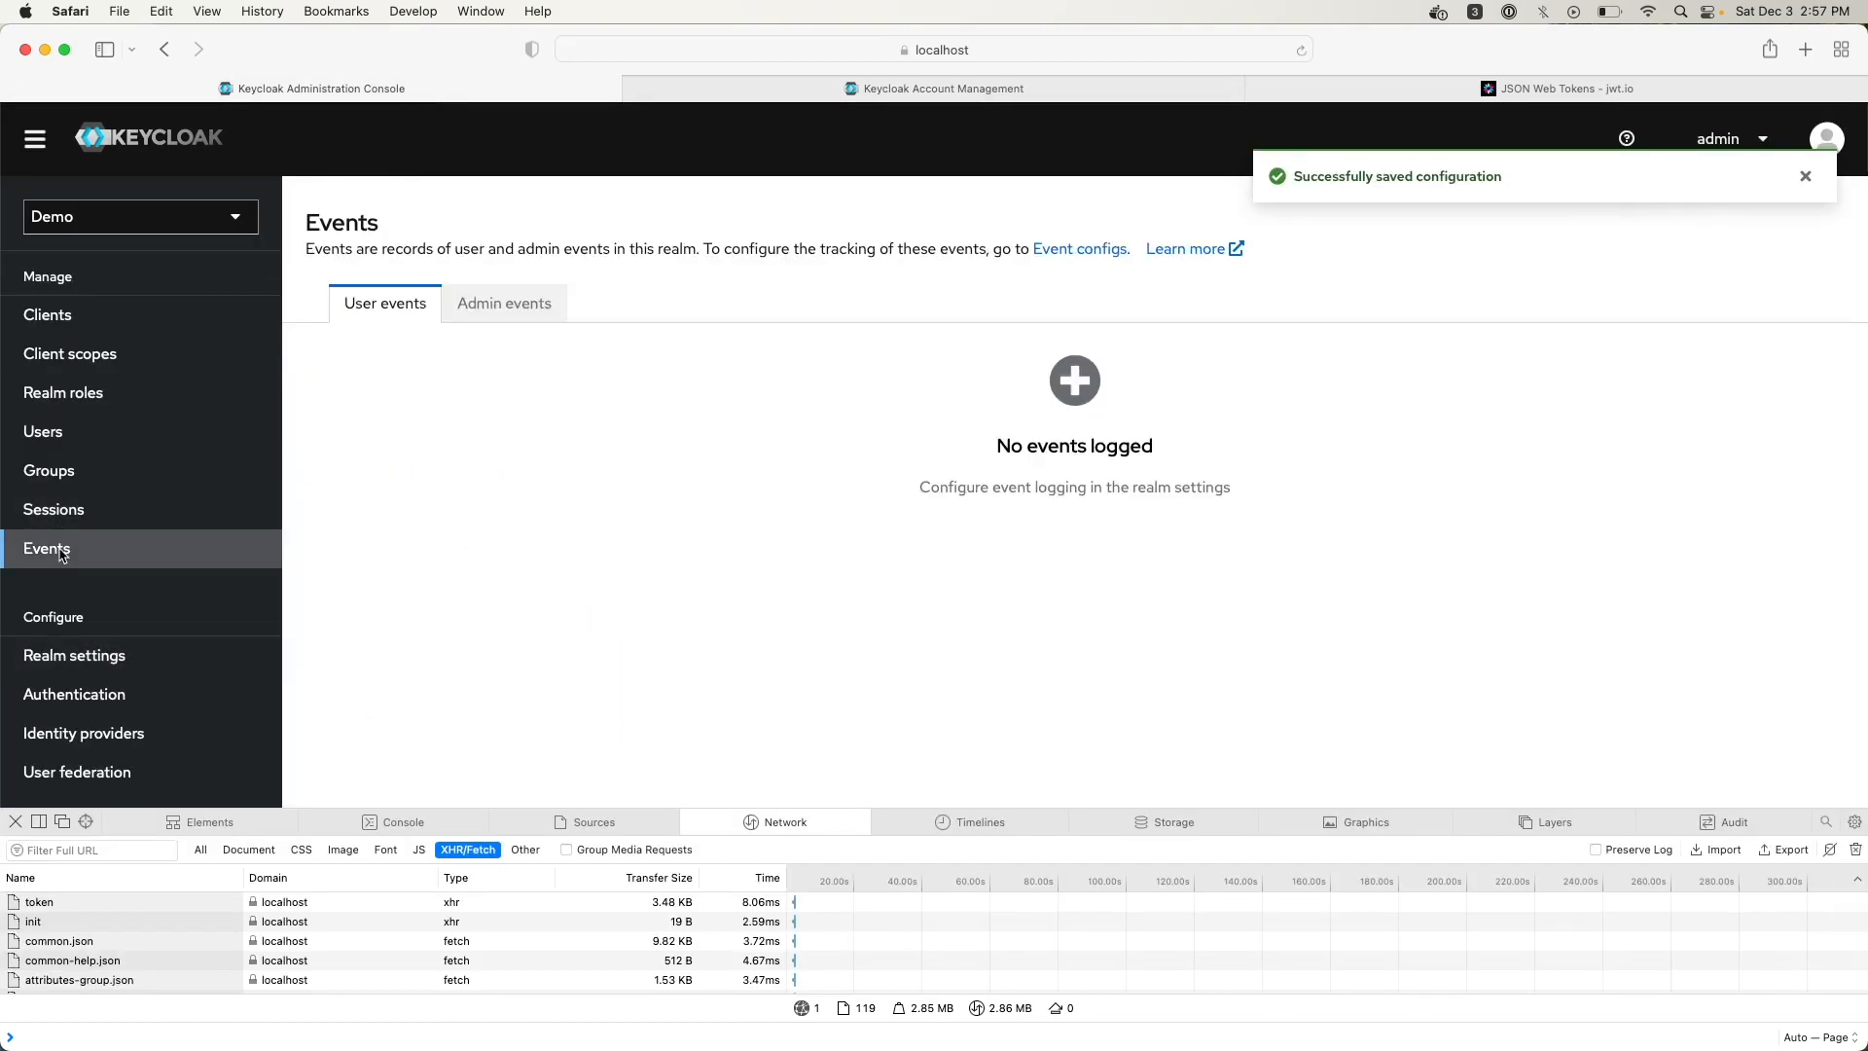
click(512, 303)
click(413, 304)
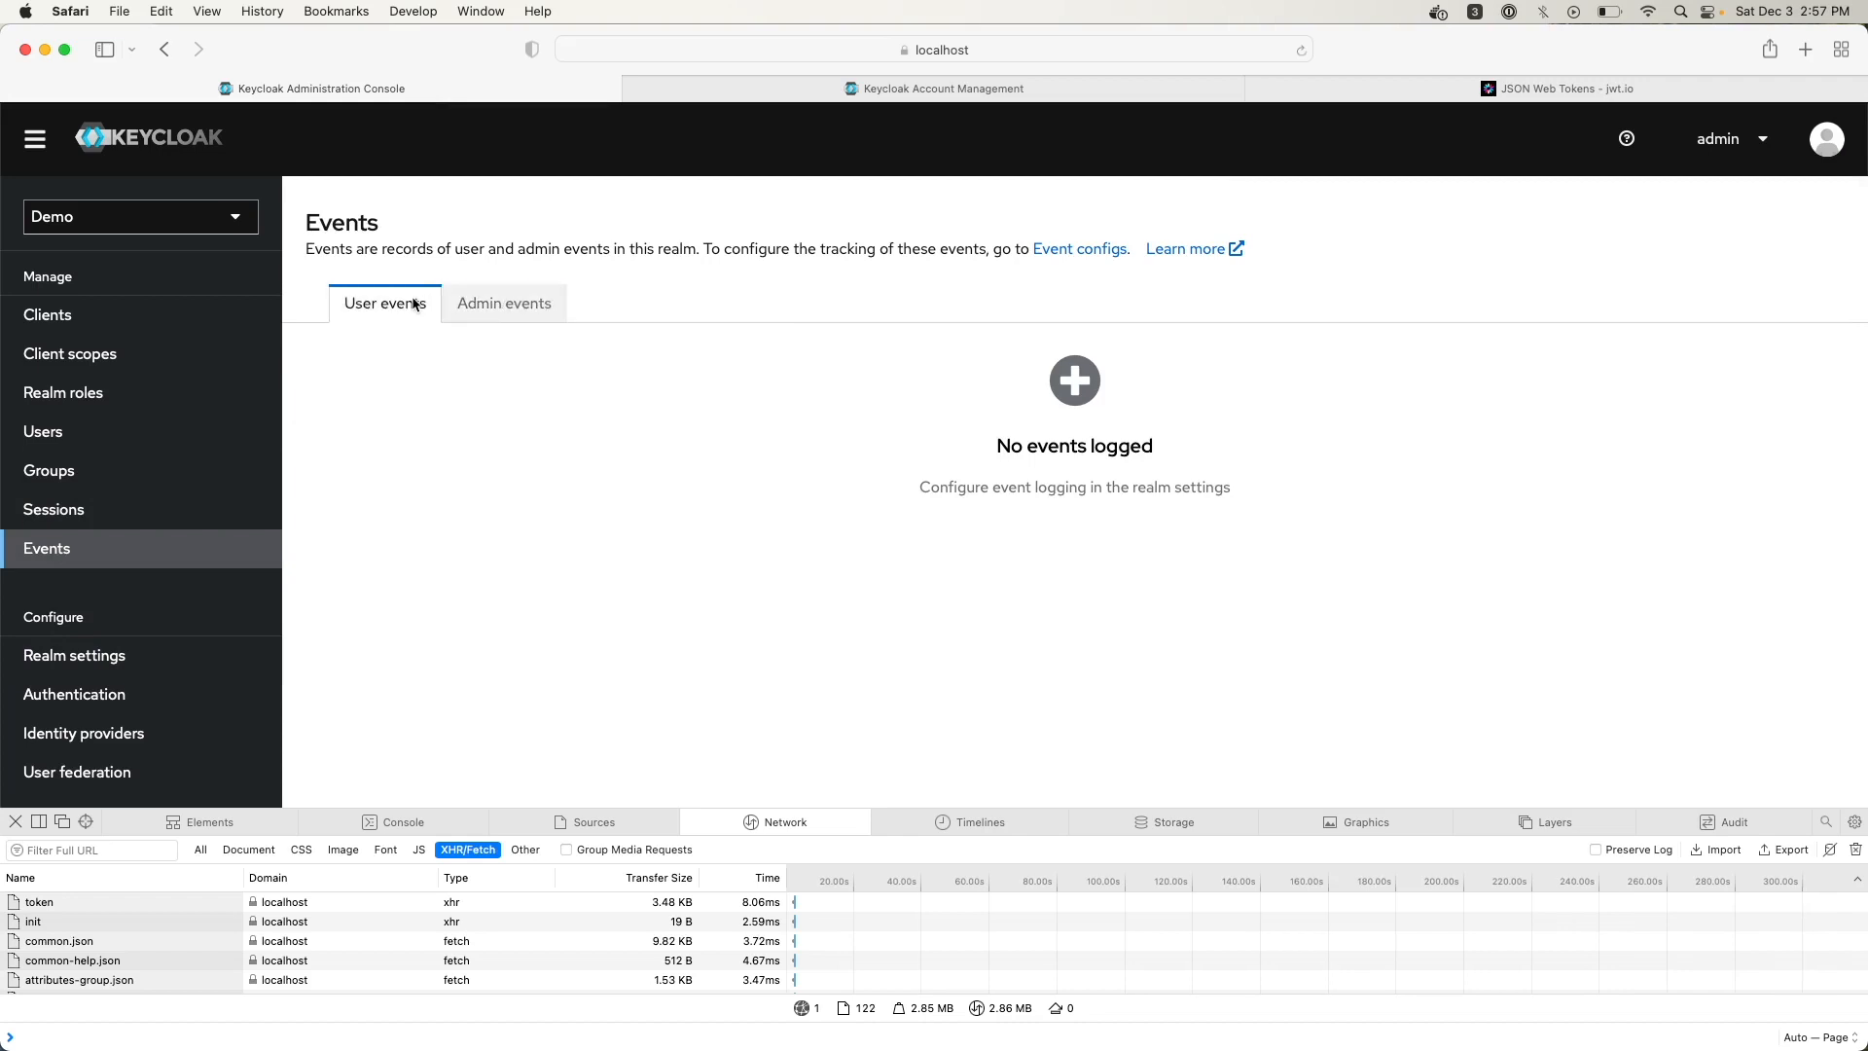
Sign the demo user out of Account Management and return to the events log
click(1100, 89)
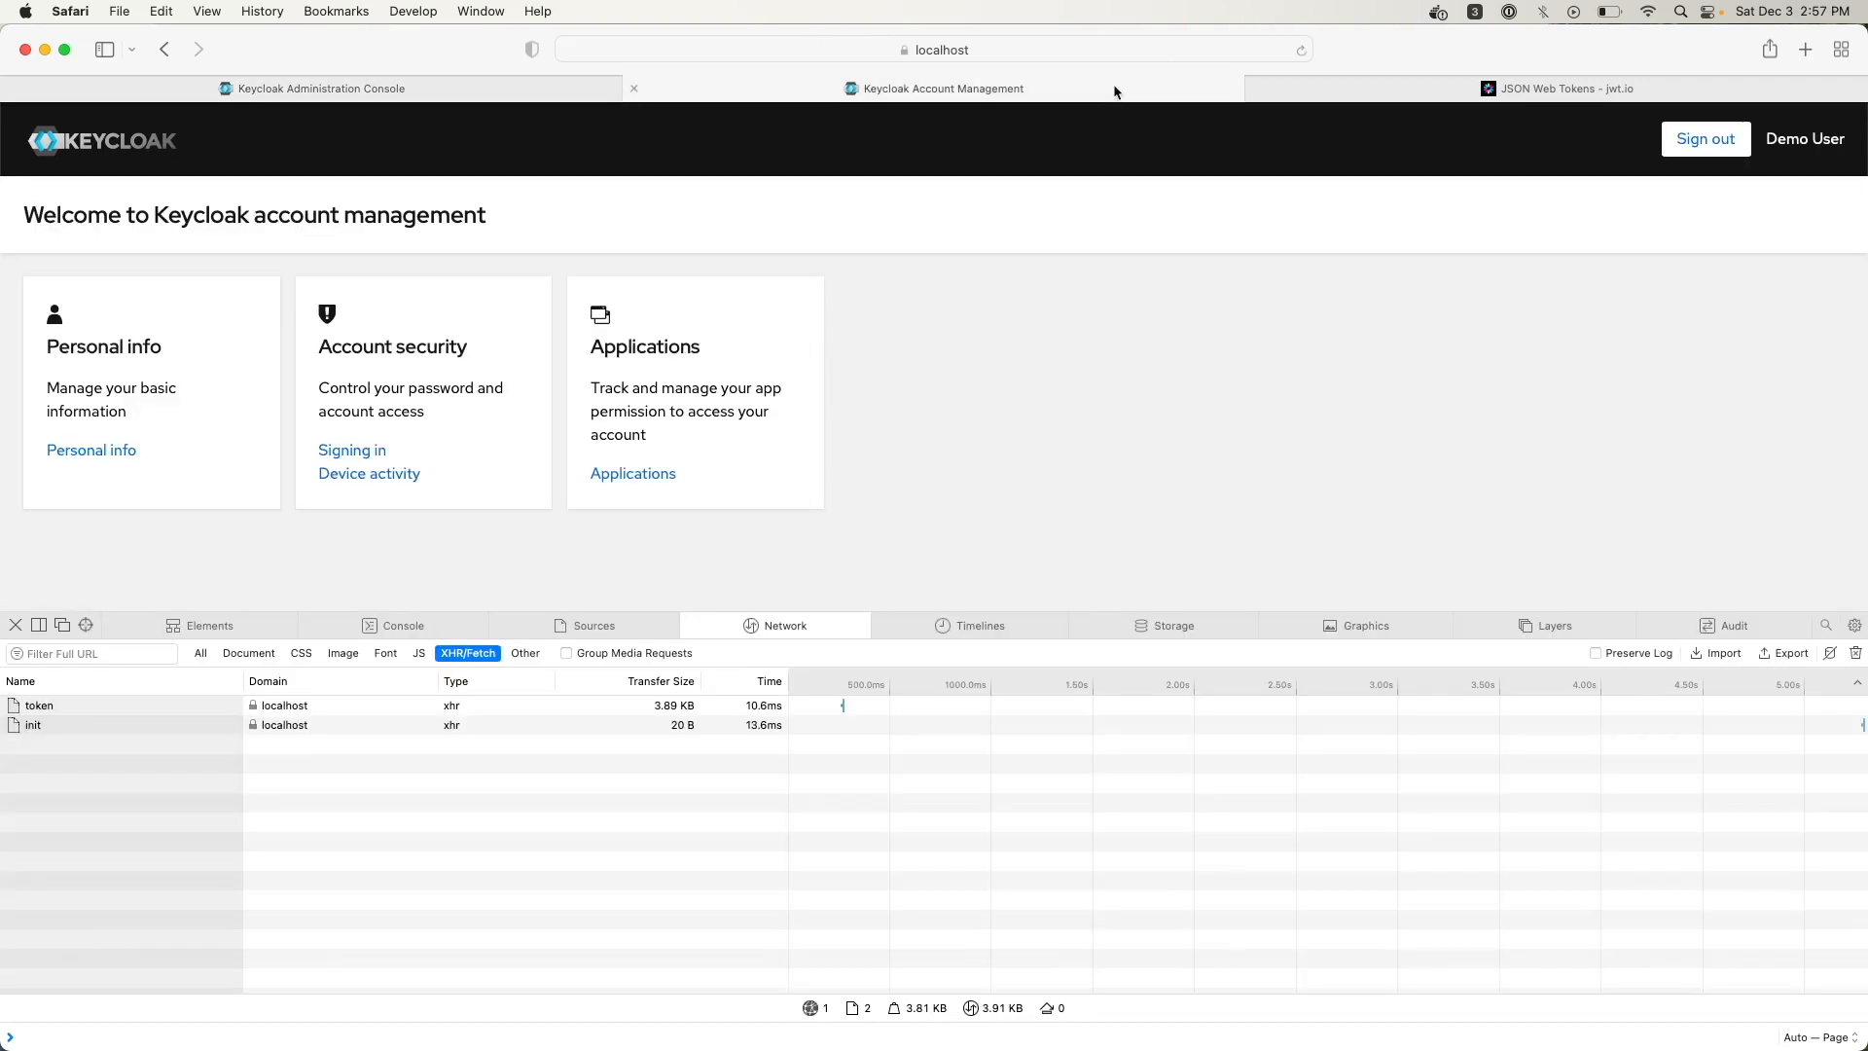
click(1705, 153)
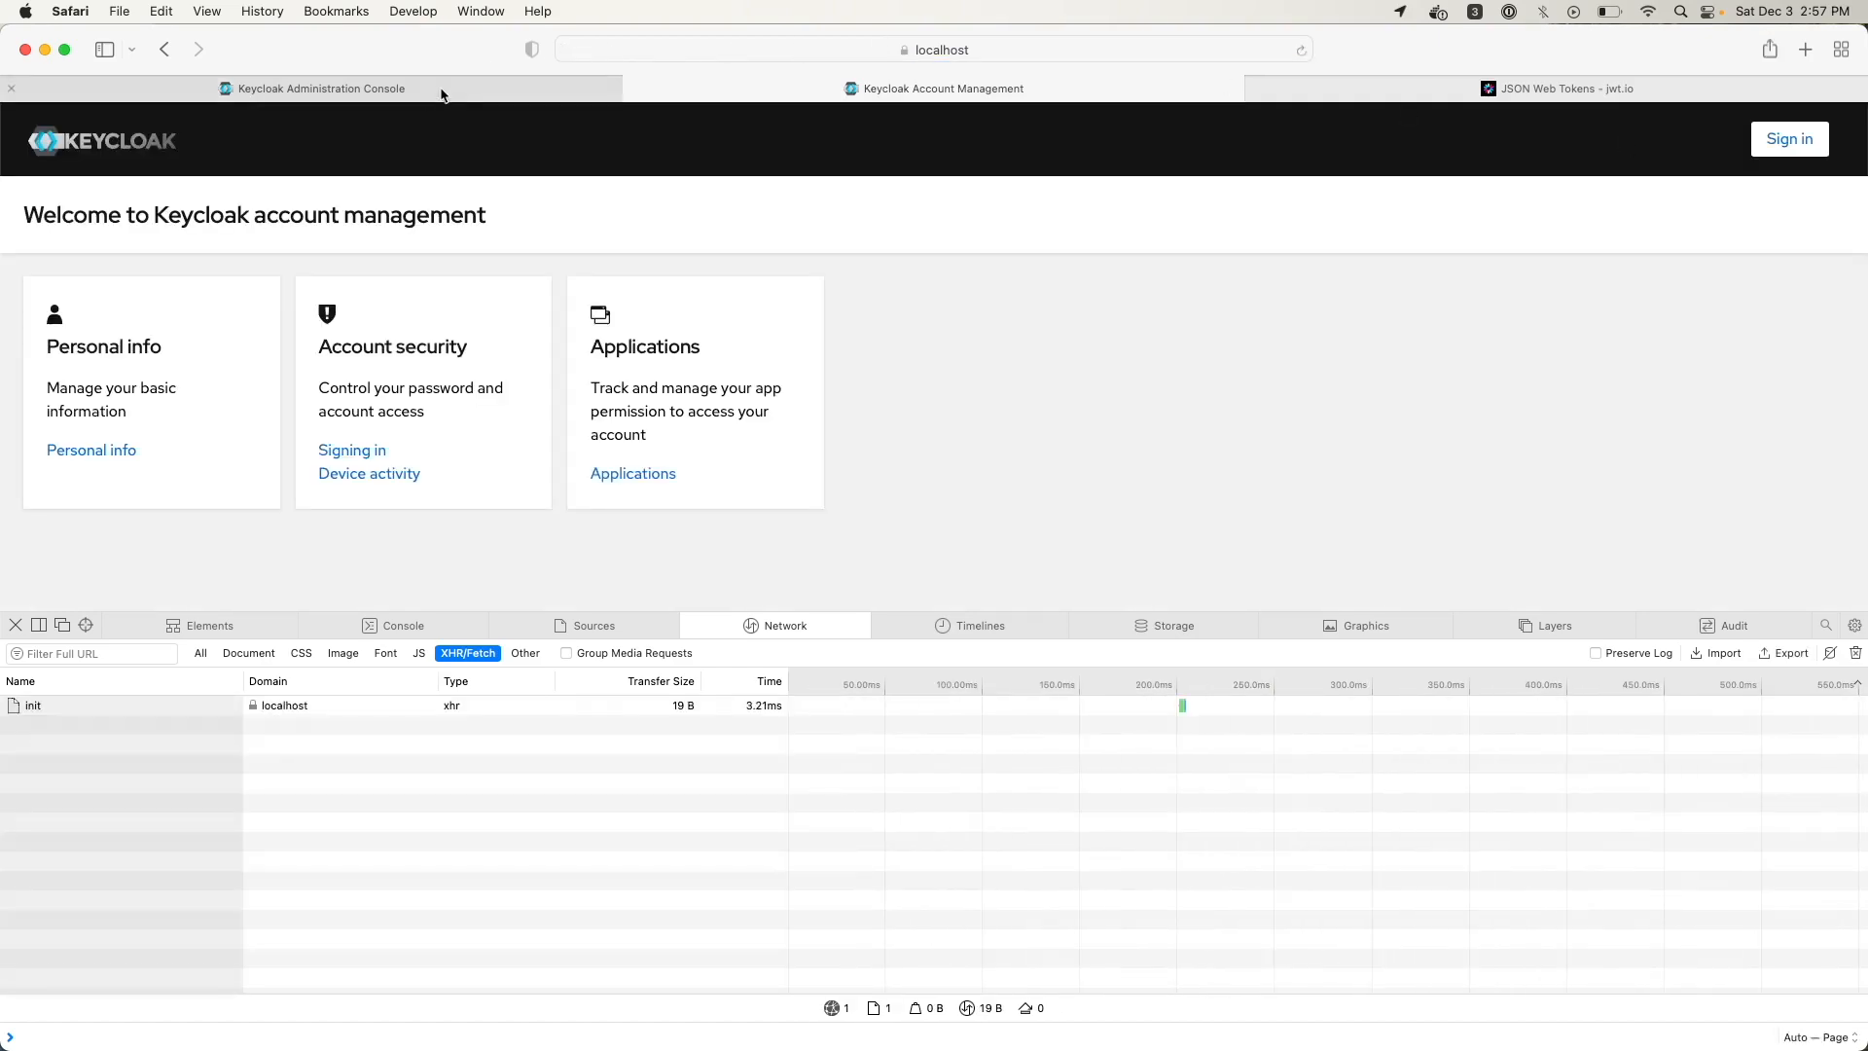
click(420, 93)
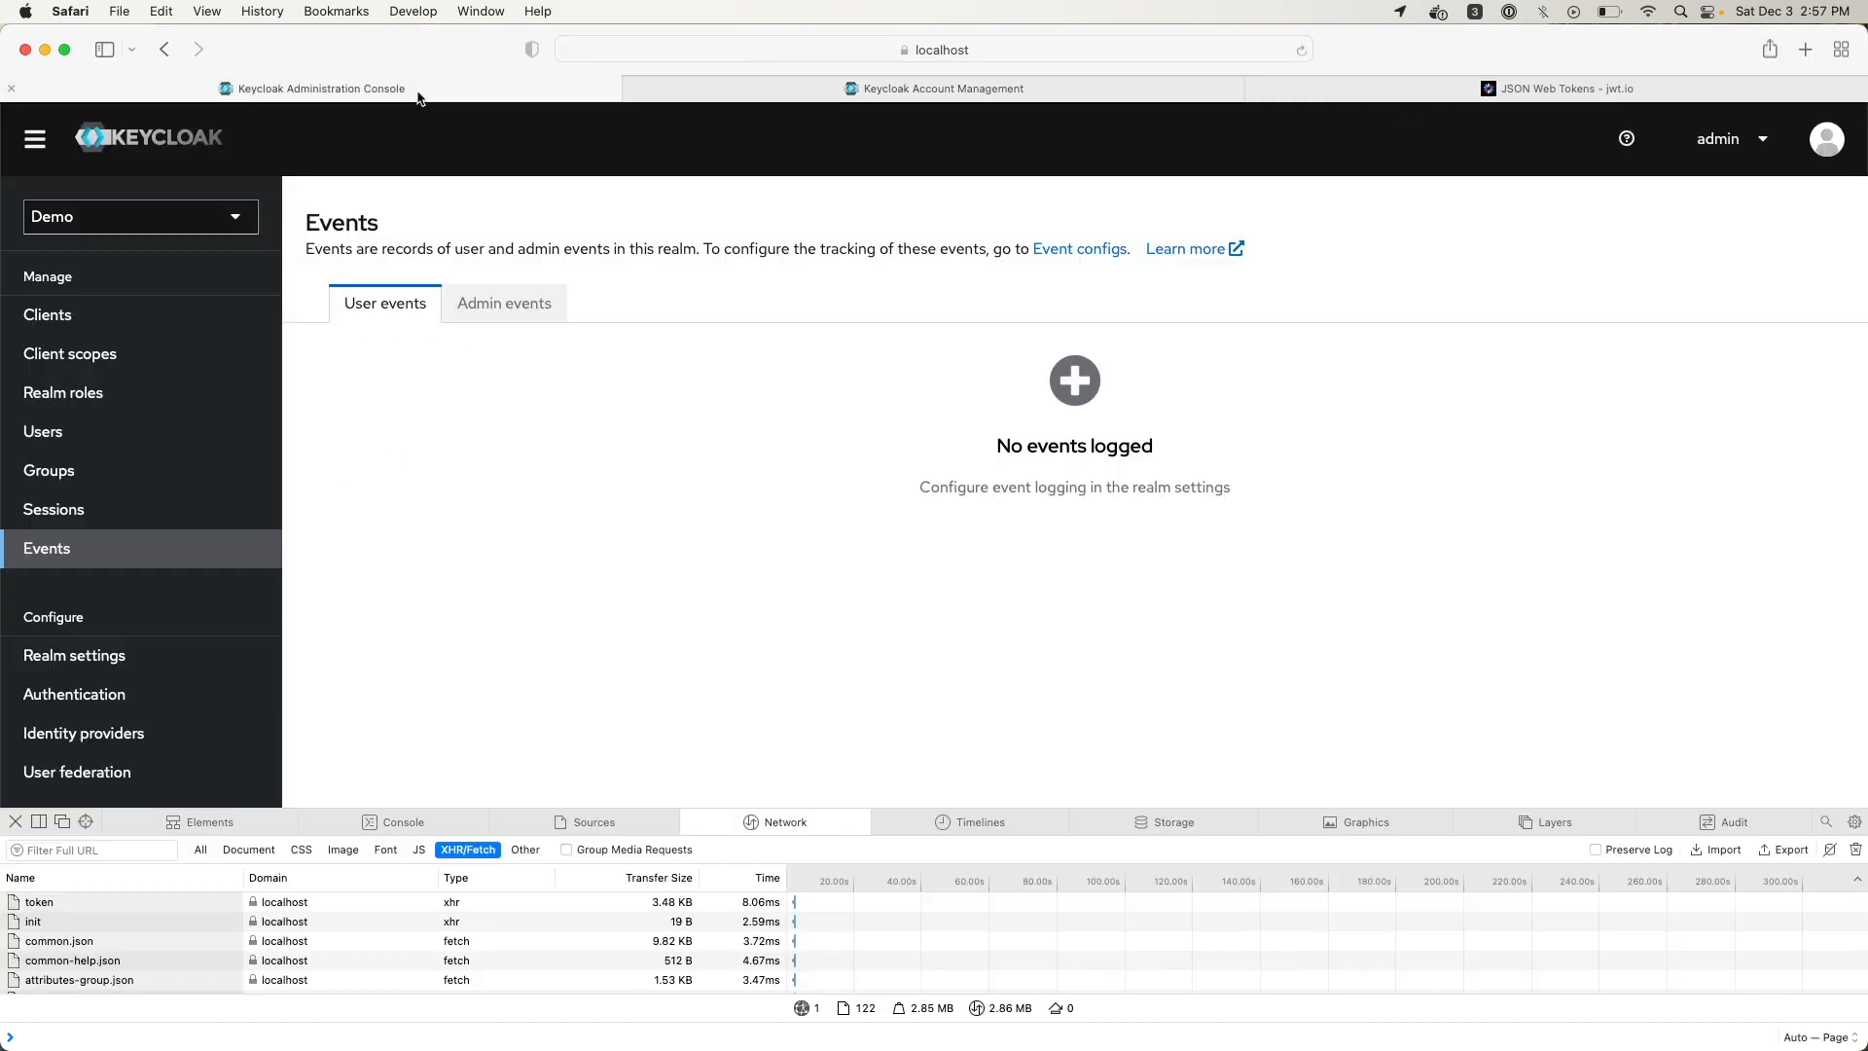
click(64, 518)
click(64, 557)
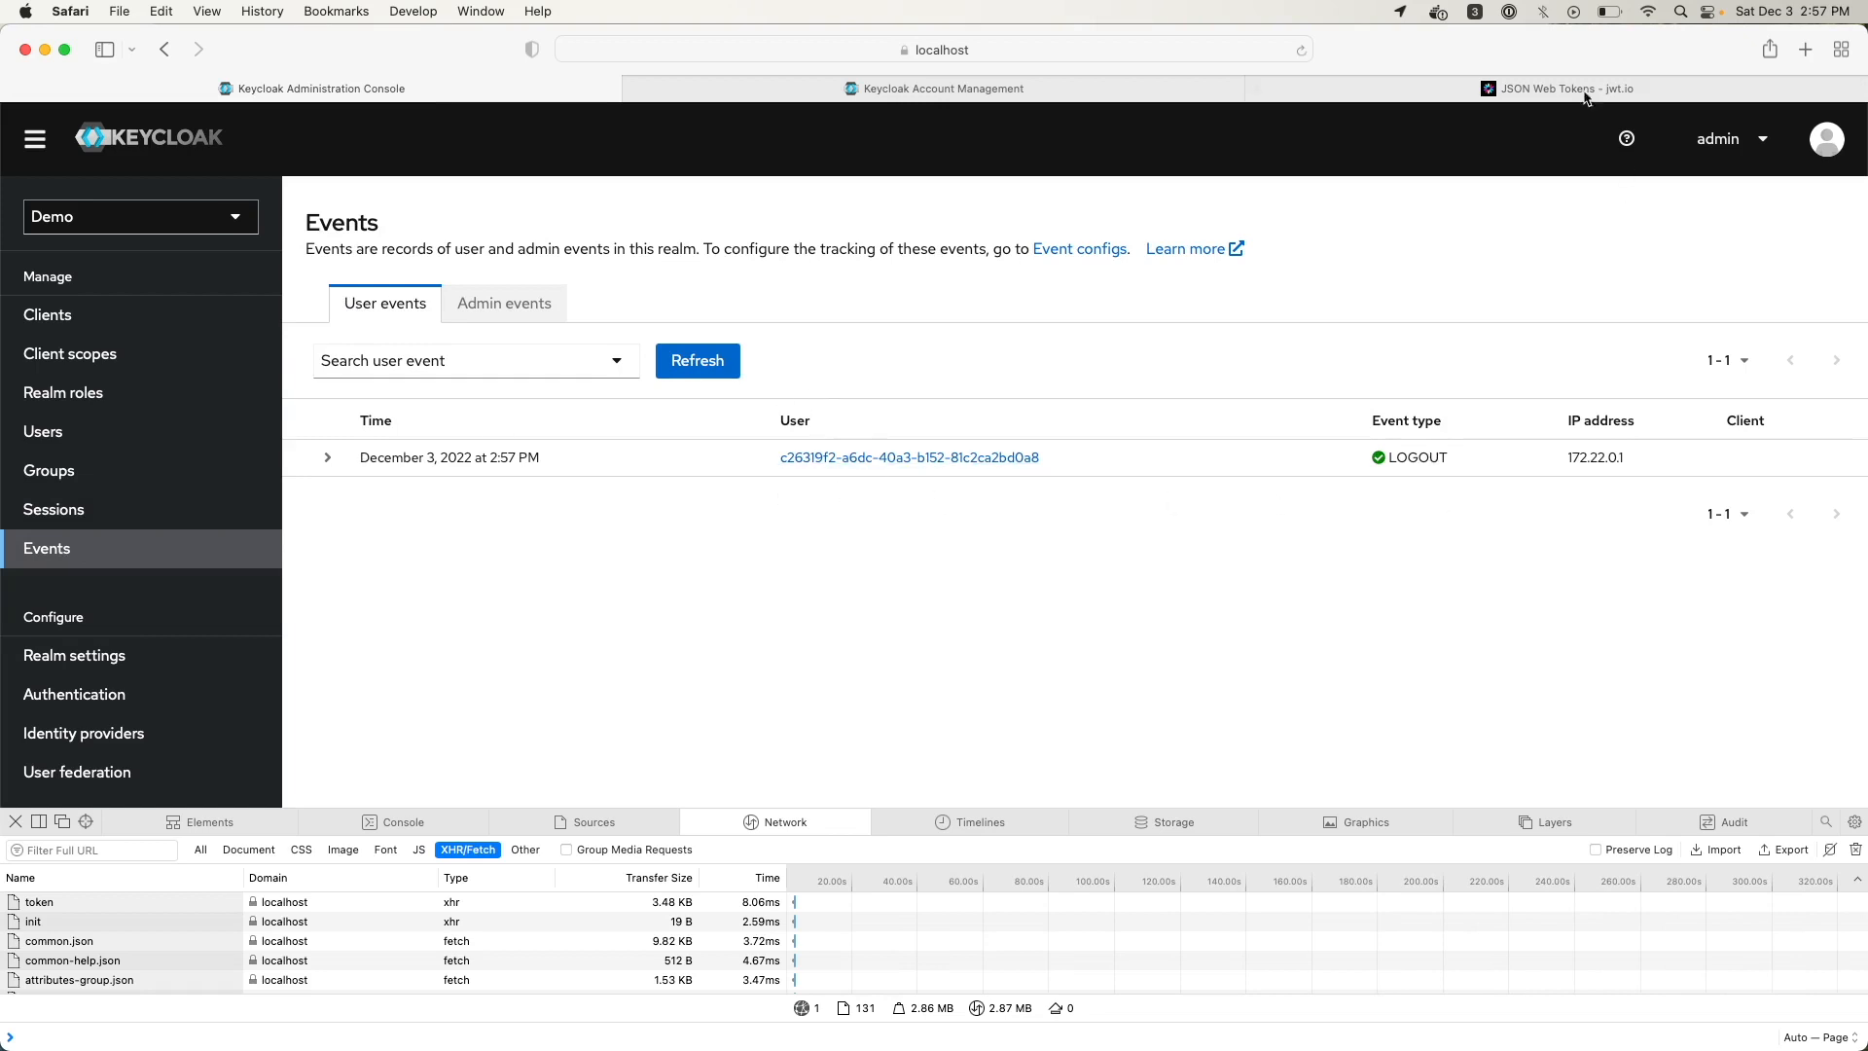
Sign the demo user back in and reopen the events log to see the new events
click(1068, 90)
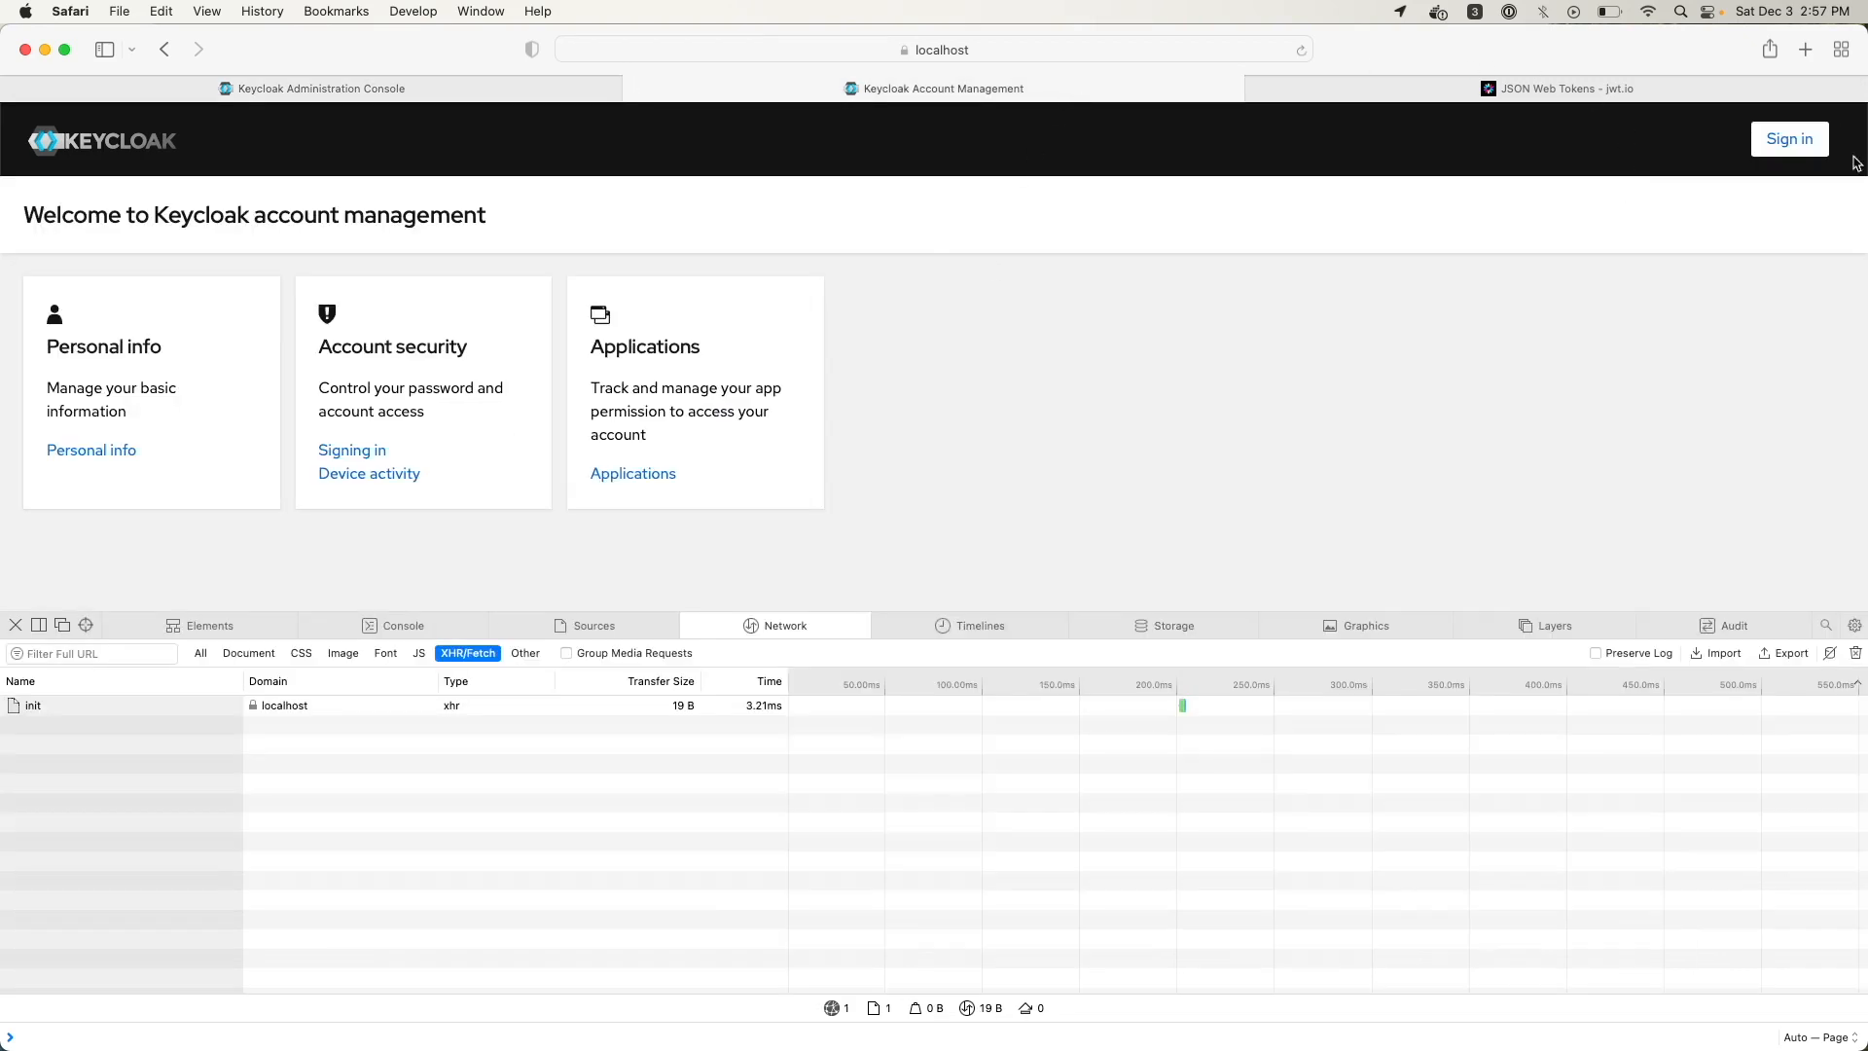
click(1790, 140)
text(demo)
key(Tab)
text(demo)
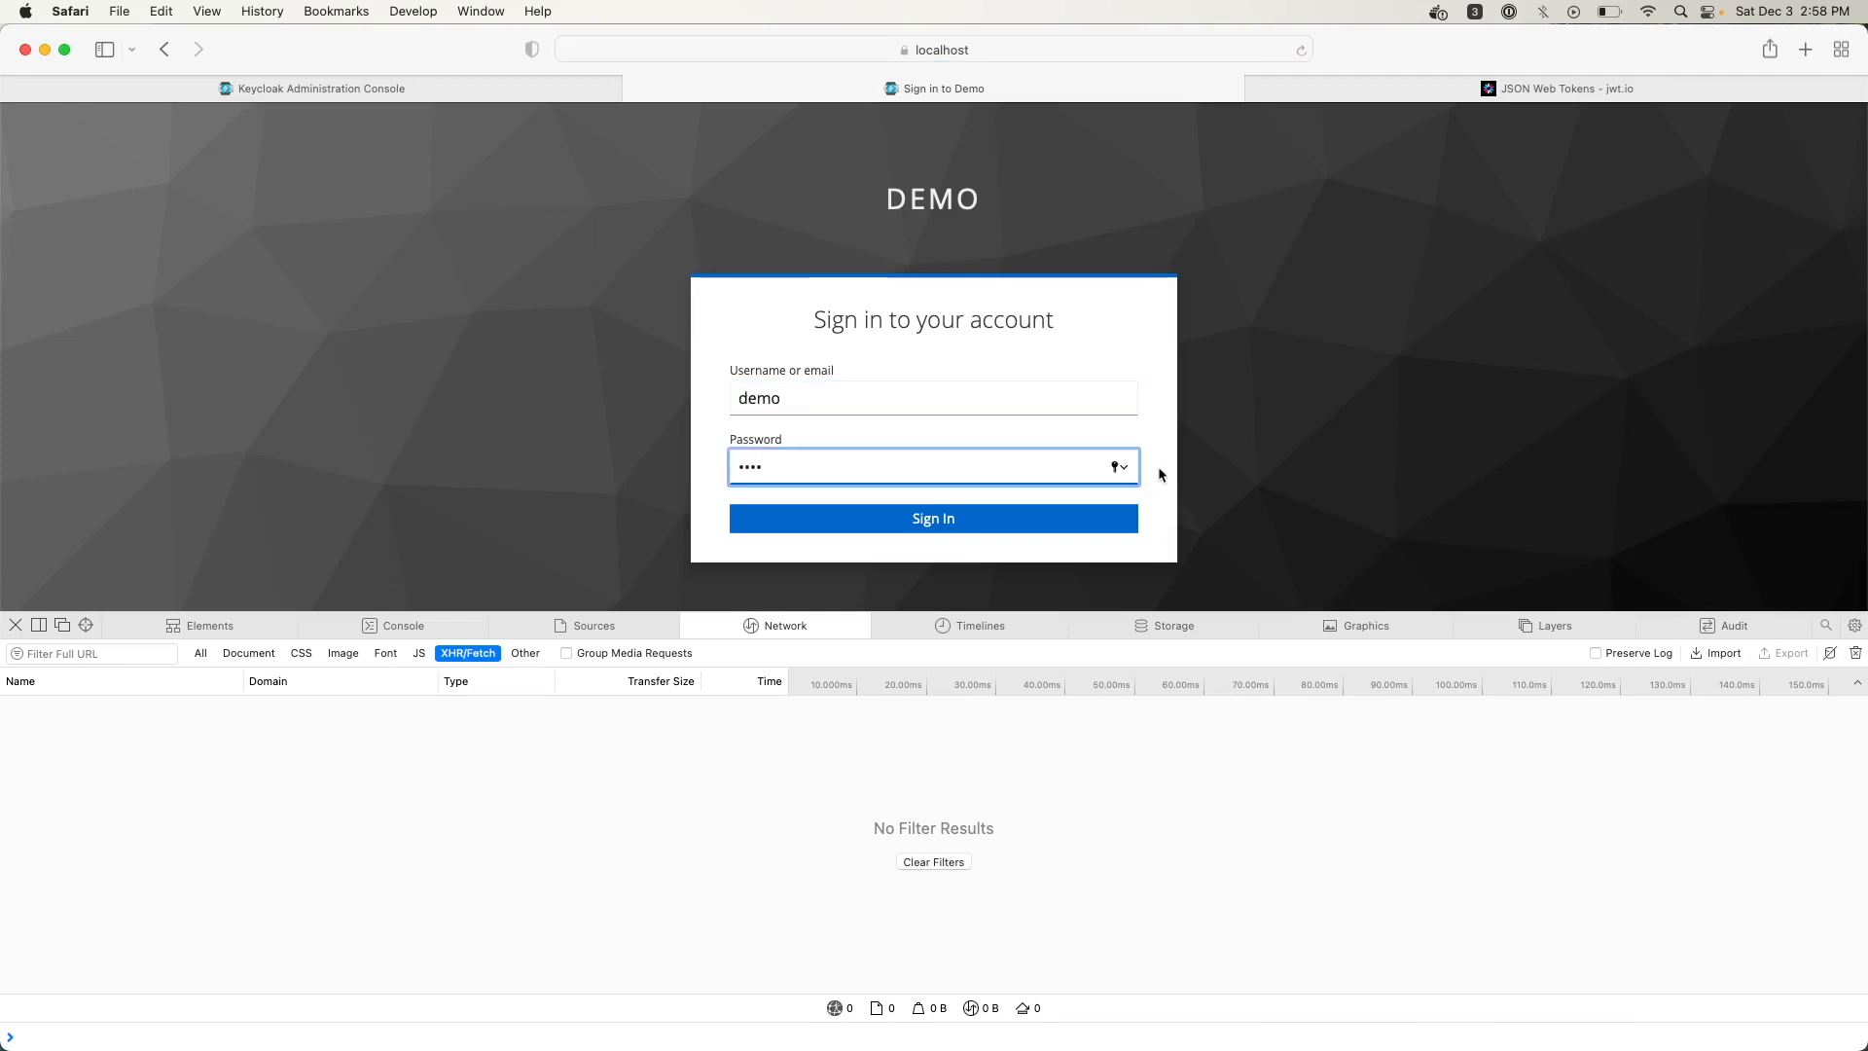
click(967, 516)
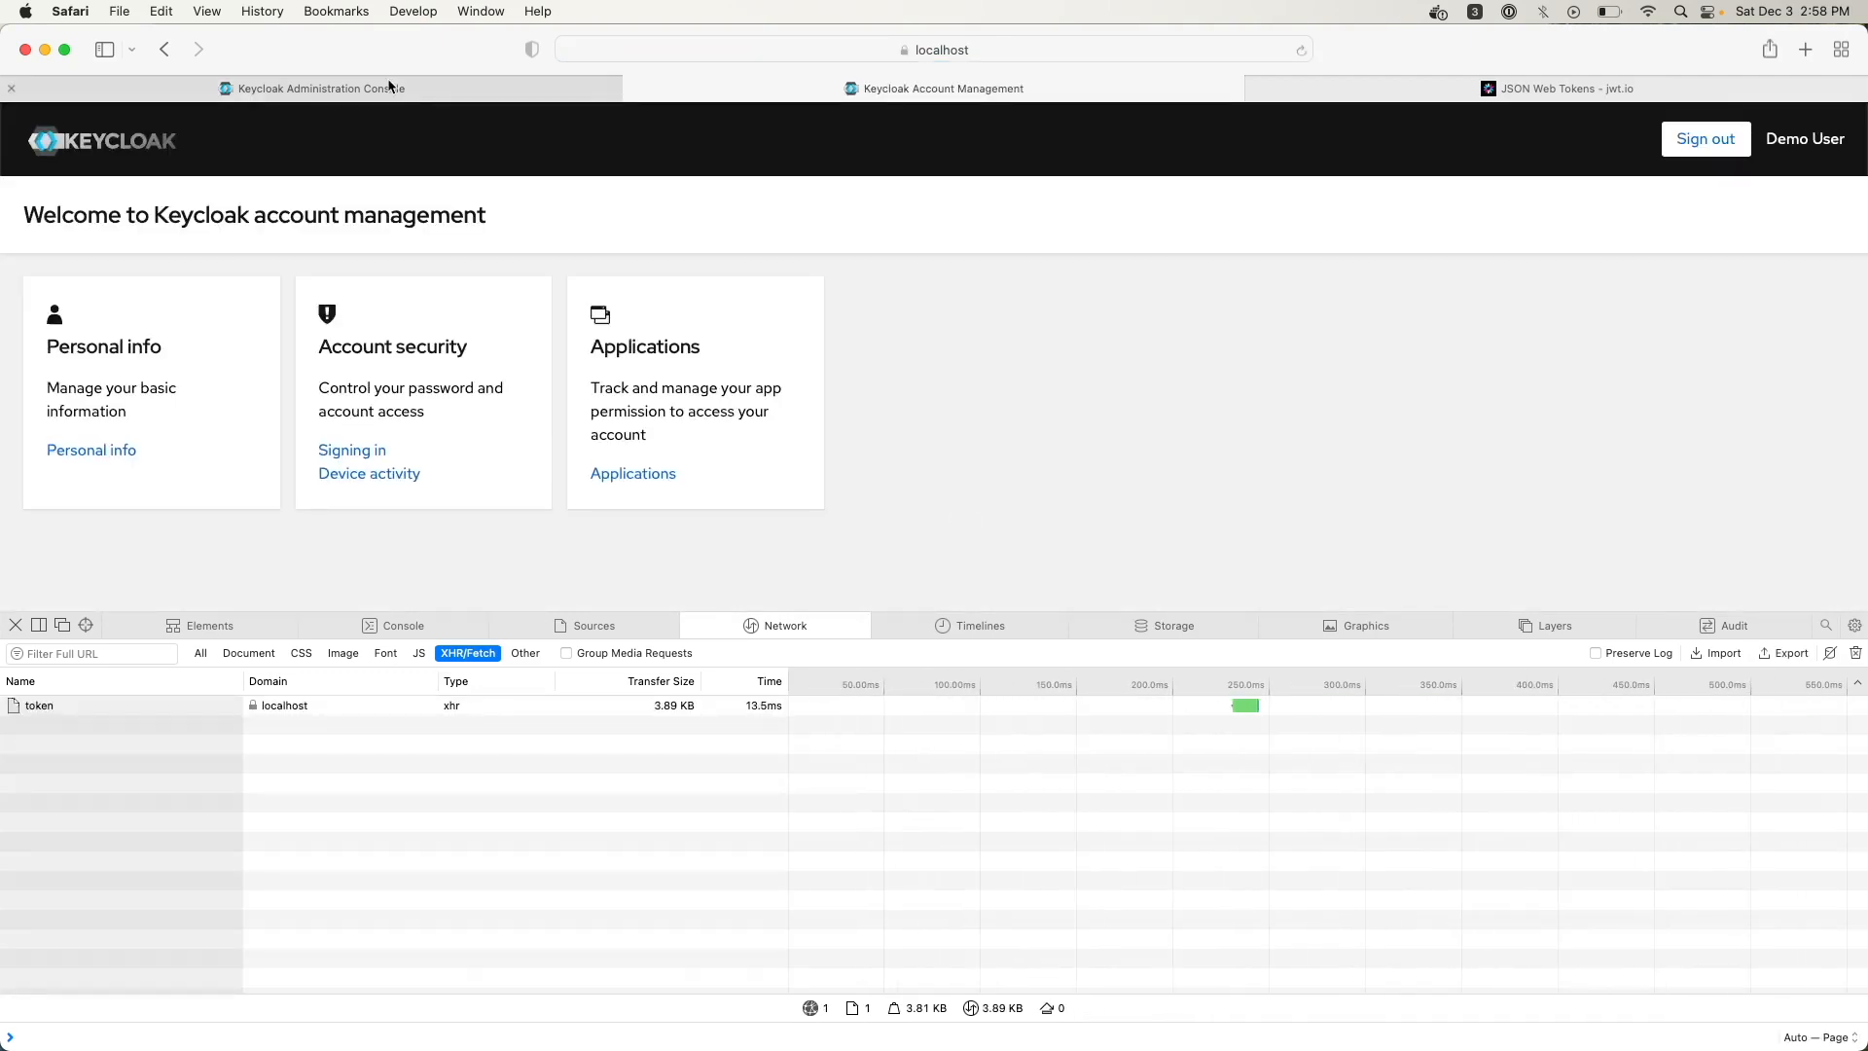
click(413, 92)
click(53, 510)
click(52, 545)
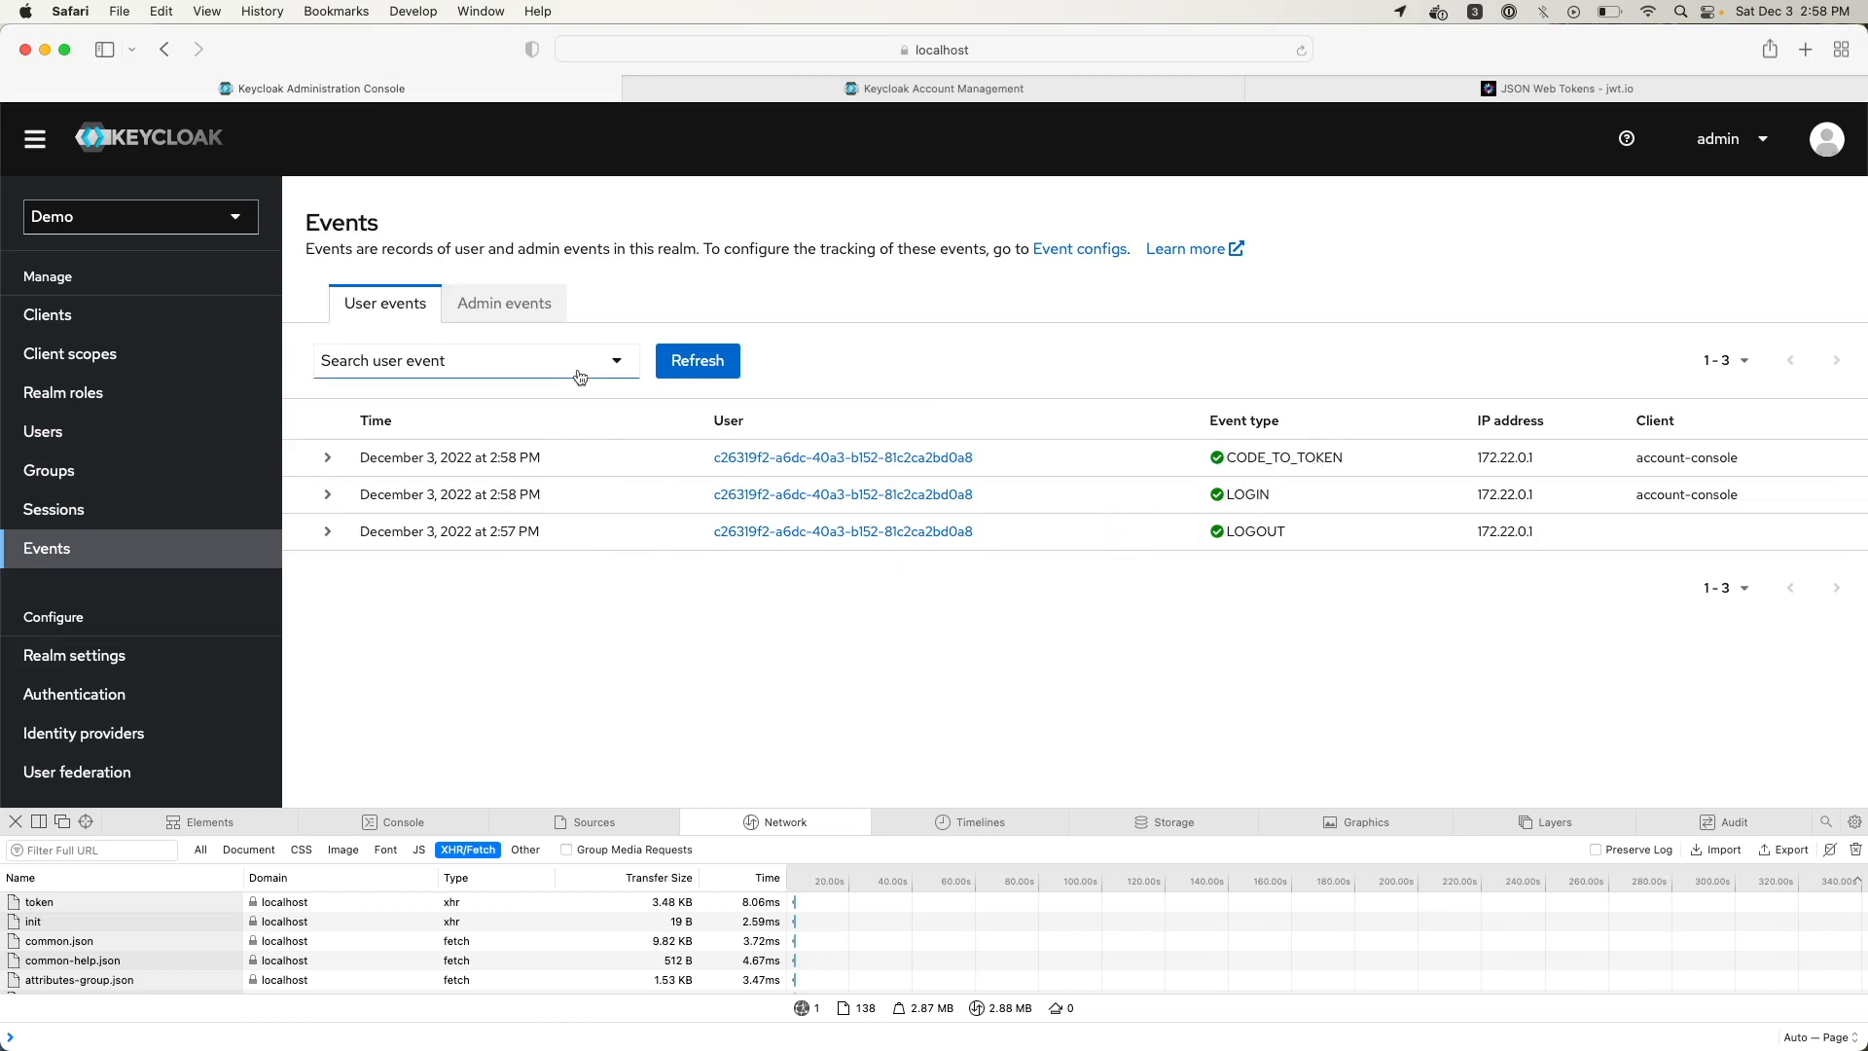
Filter user events to event type LOGIN, then remove the LOGIN filter chip
click(617, 363)
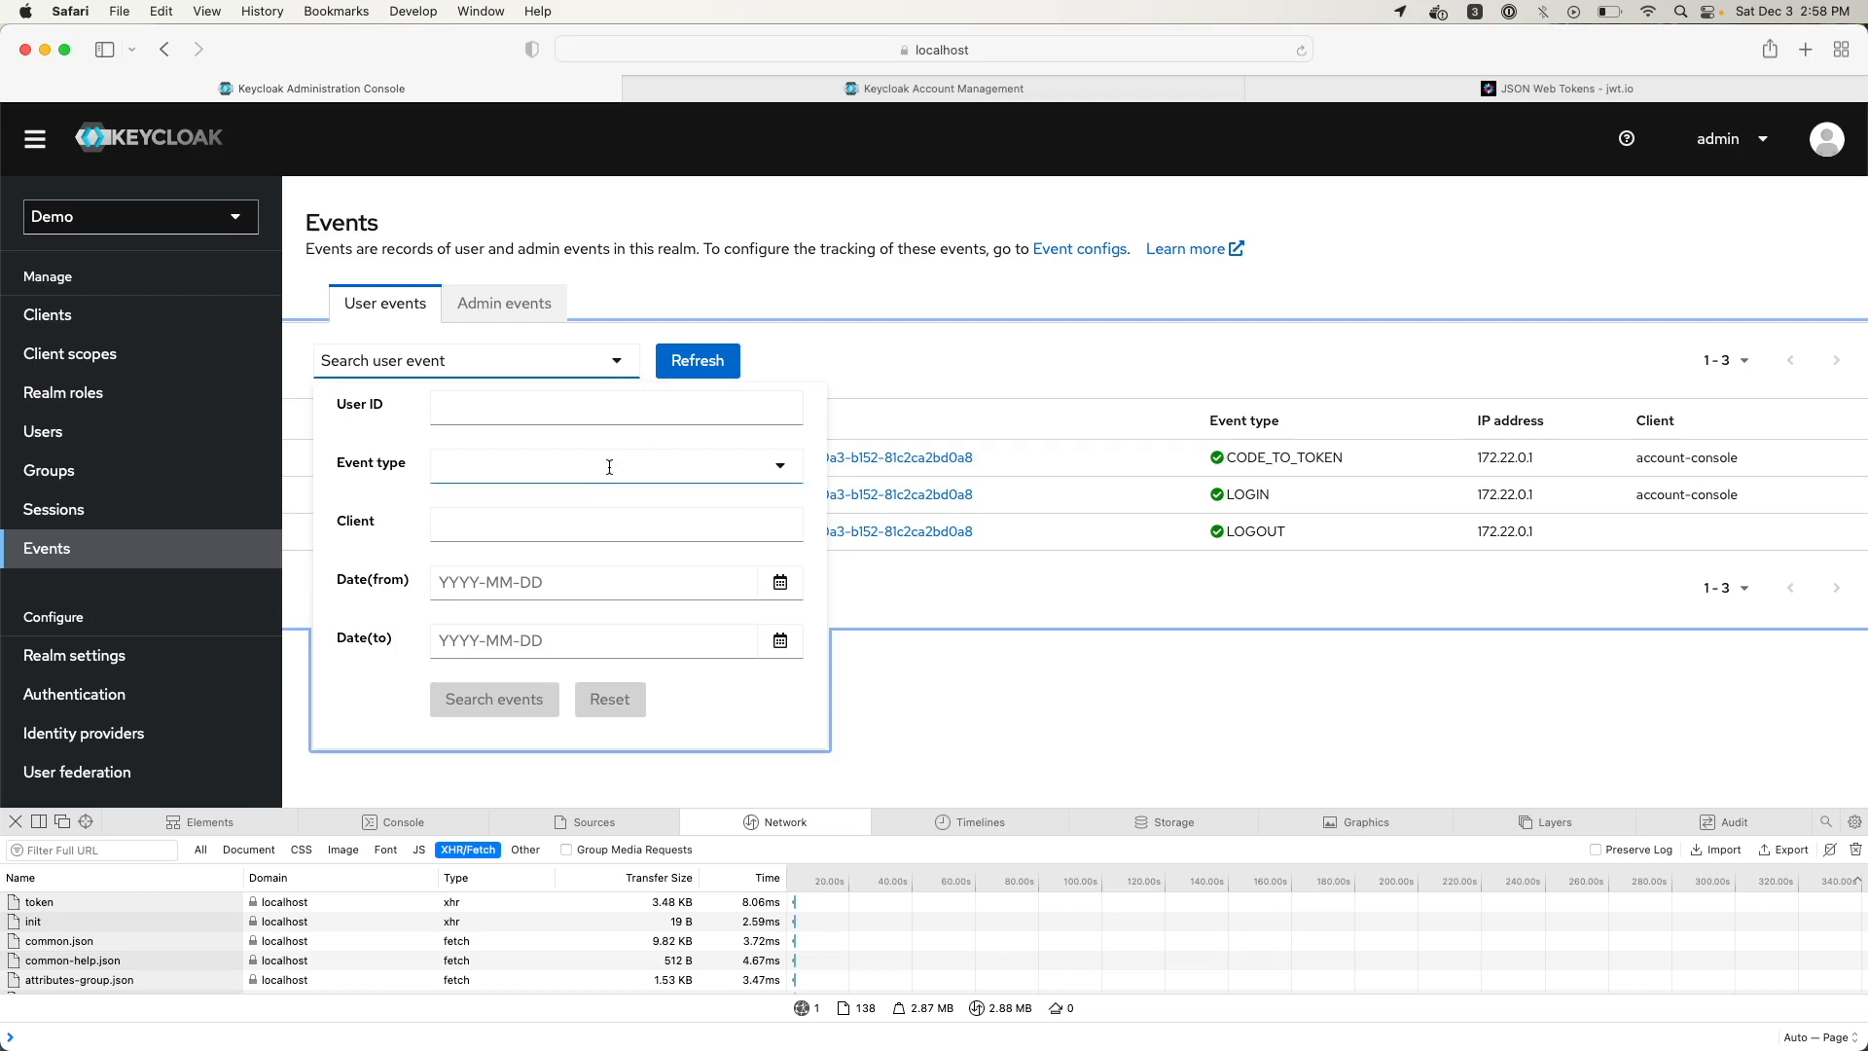
click(499, 467)
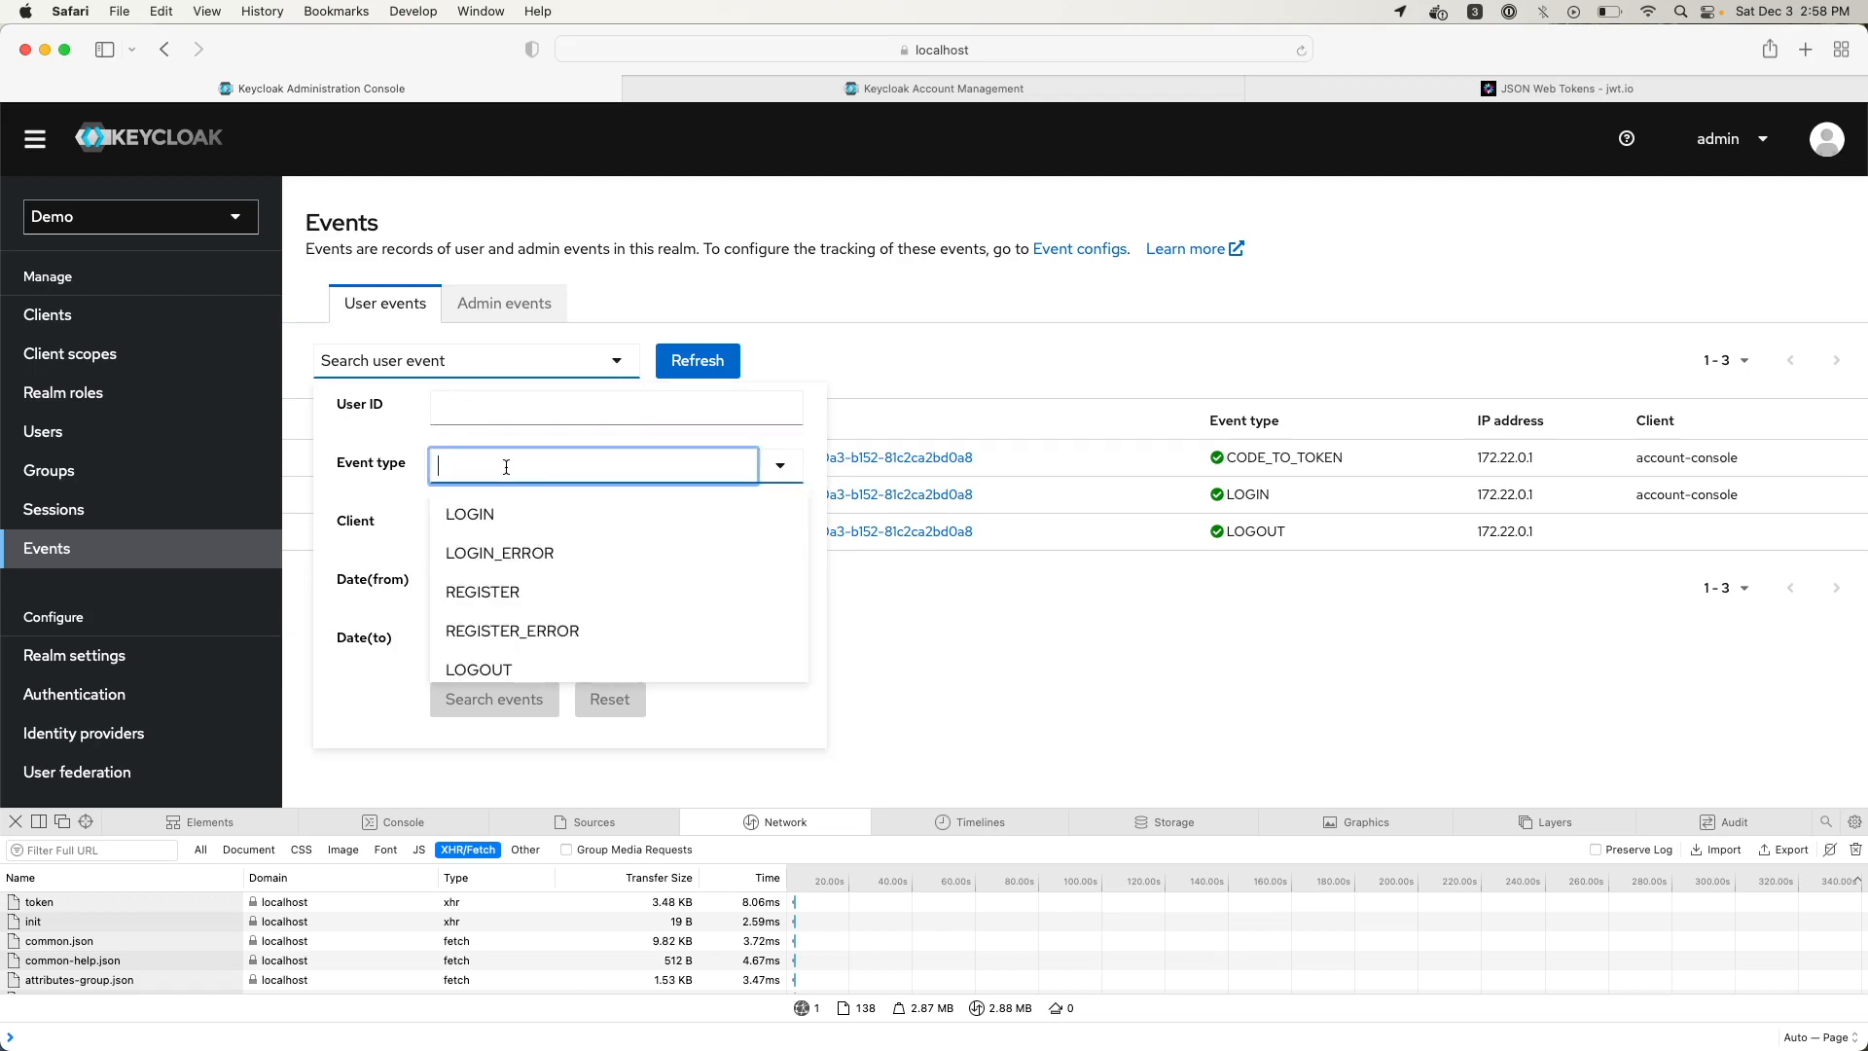
click(514, 525)
click(492, 700)
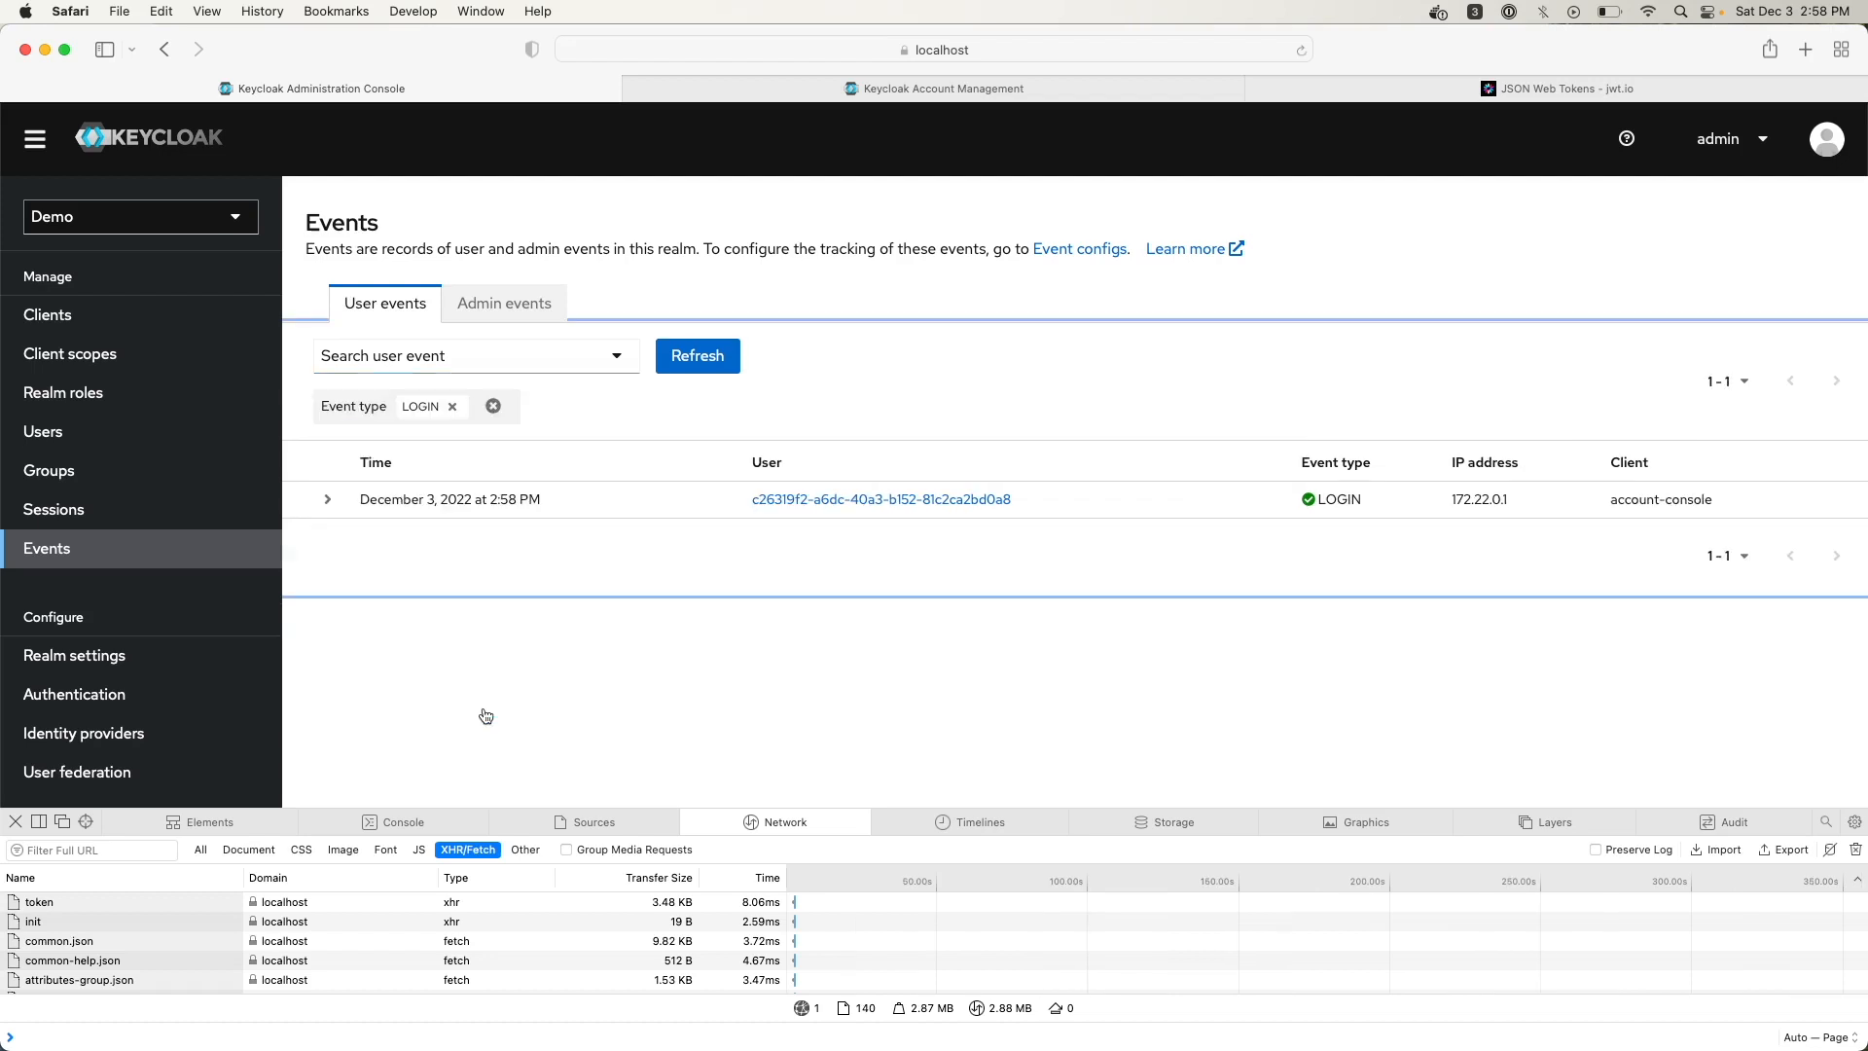
click(493, 405)
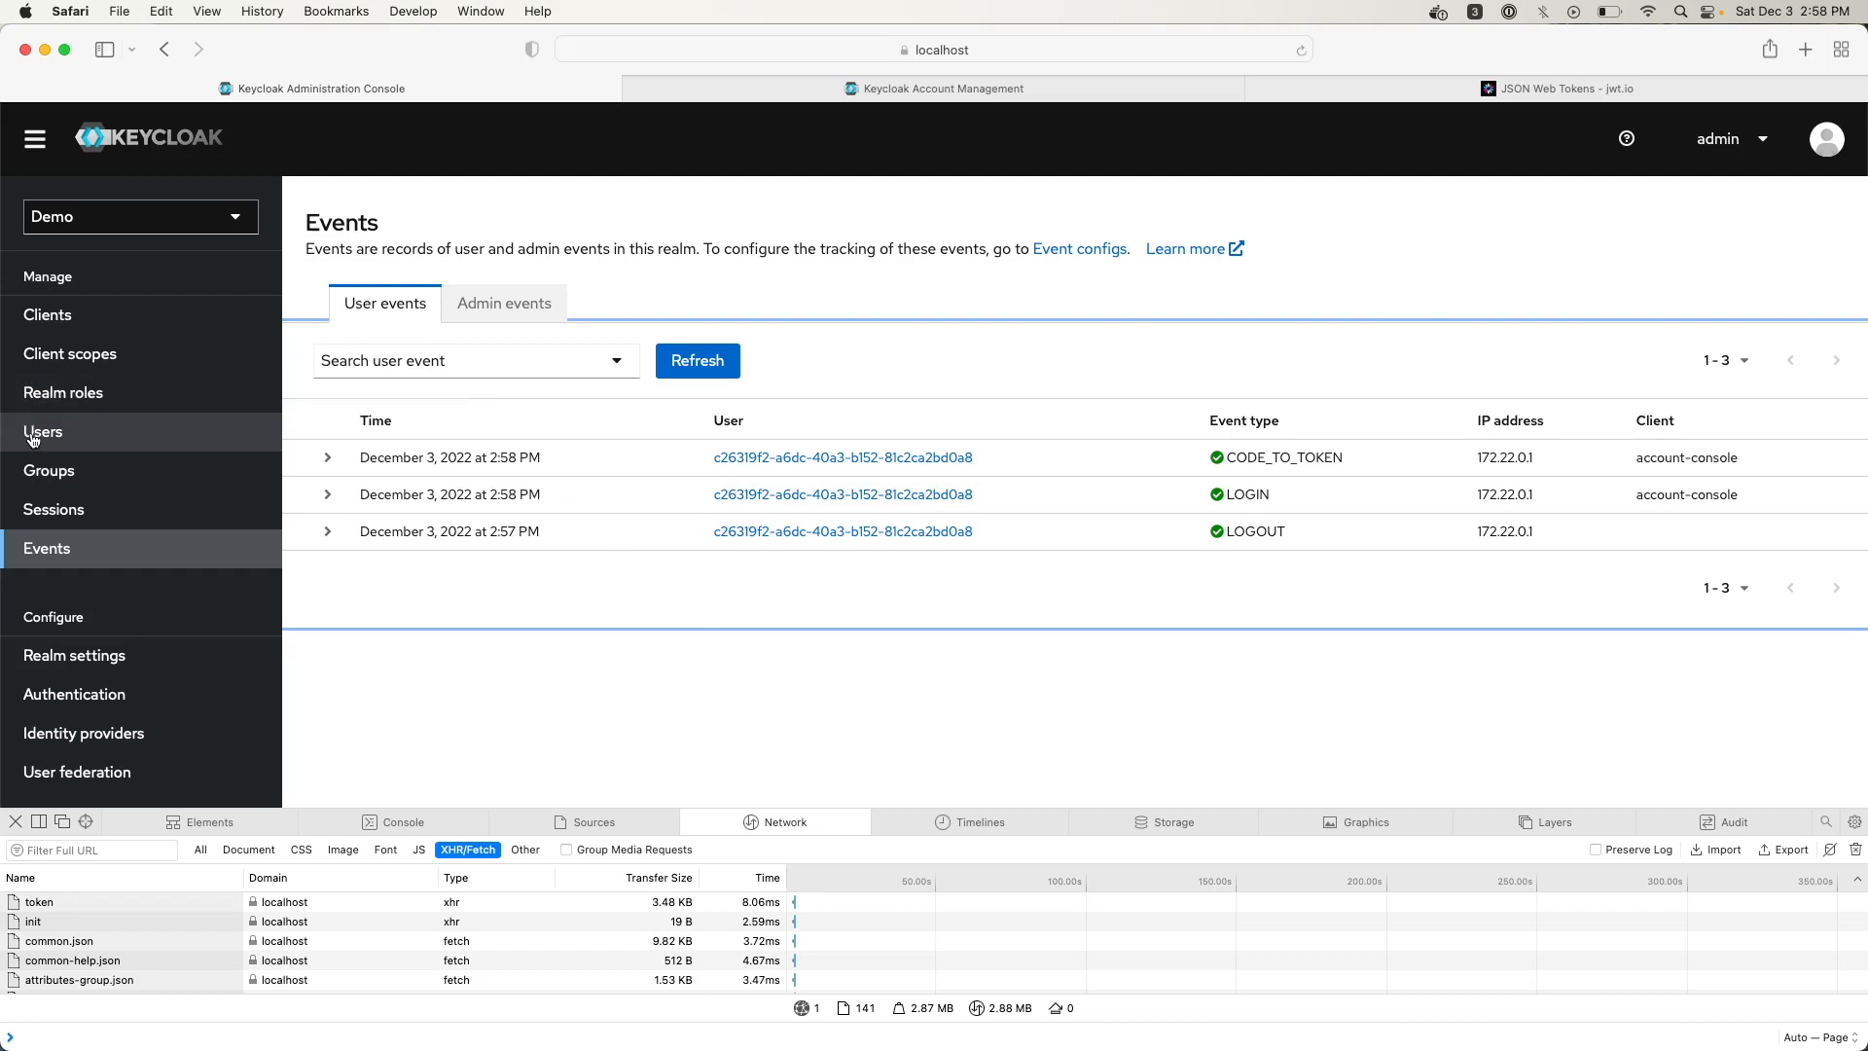
click(1075, 250)
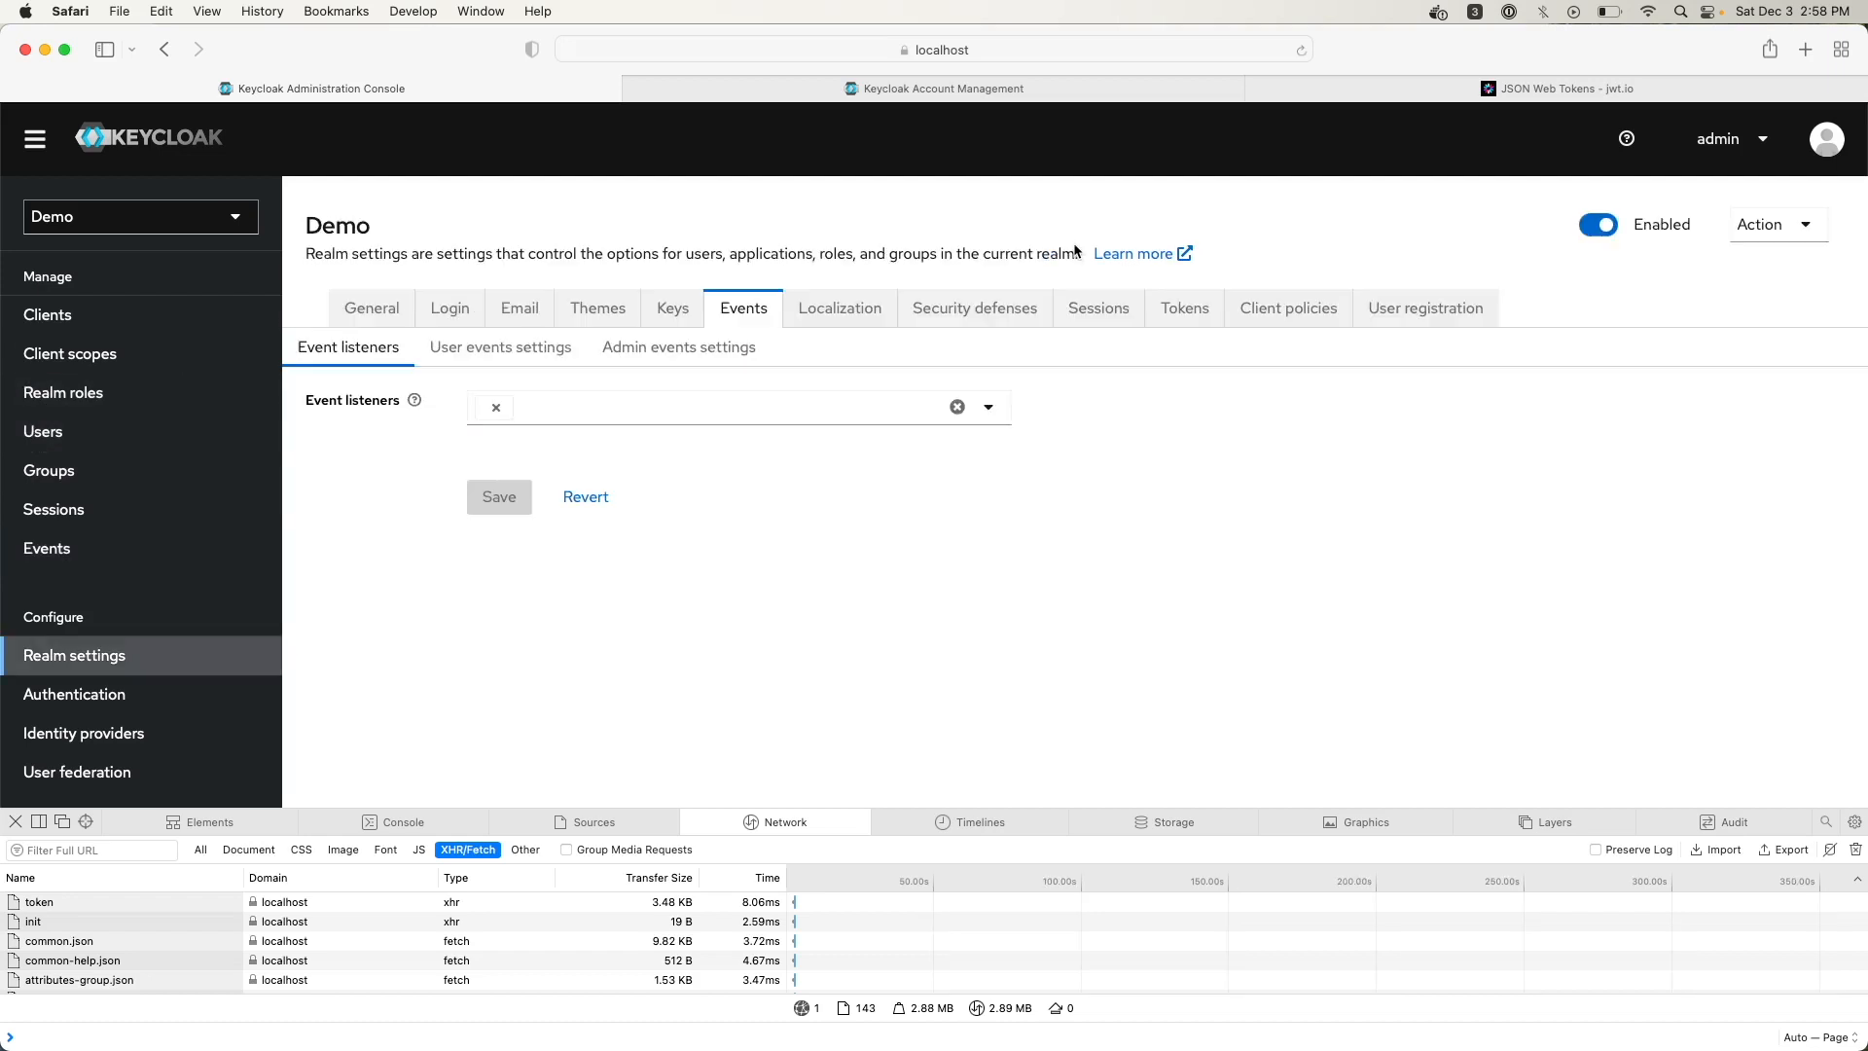
Enable saving admin events with a 4-minute expiration, then view the resulting REALM UPDATE admin events
click(622, 364)
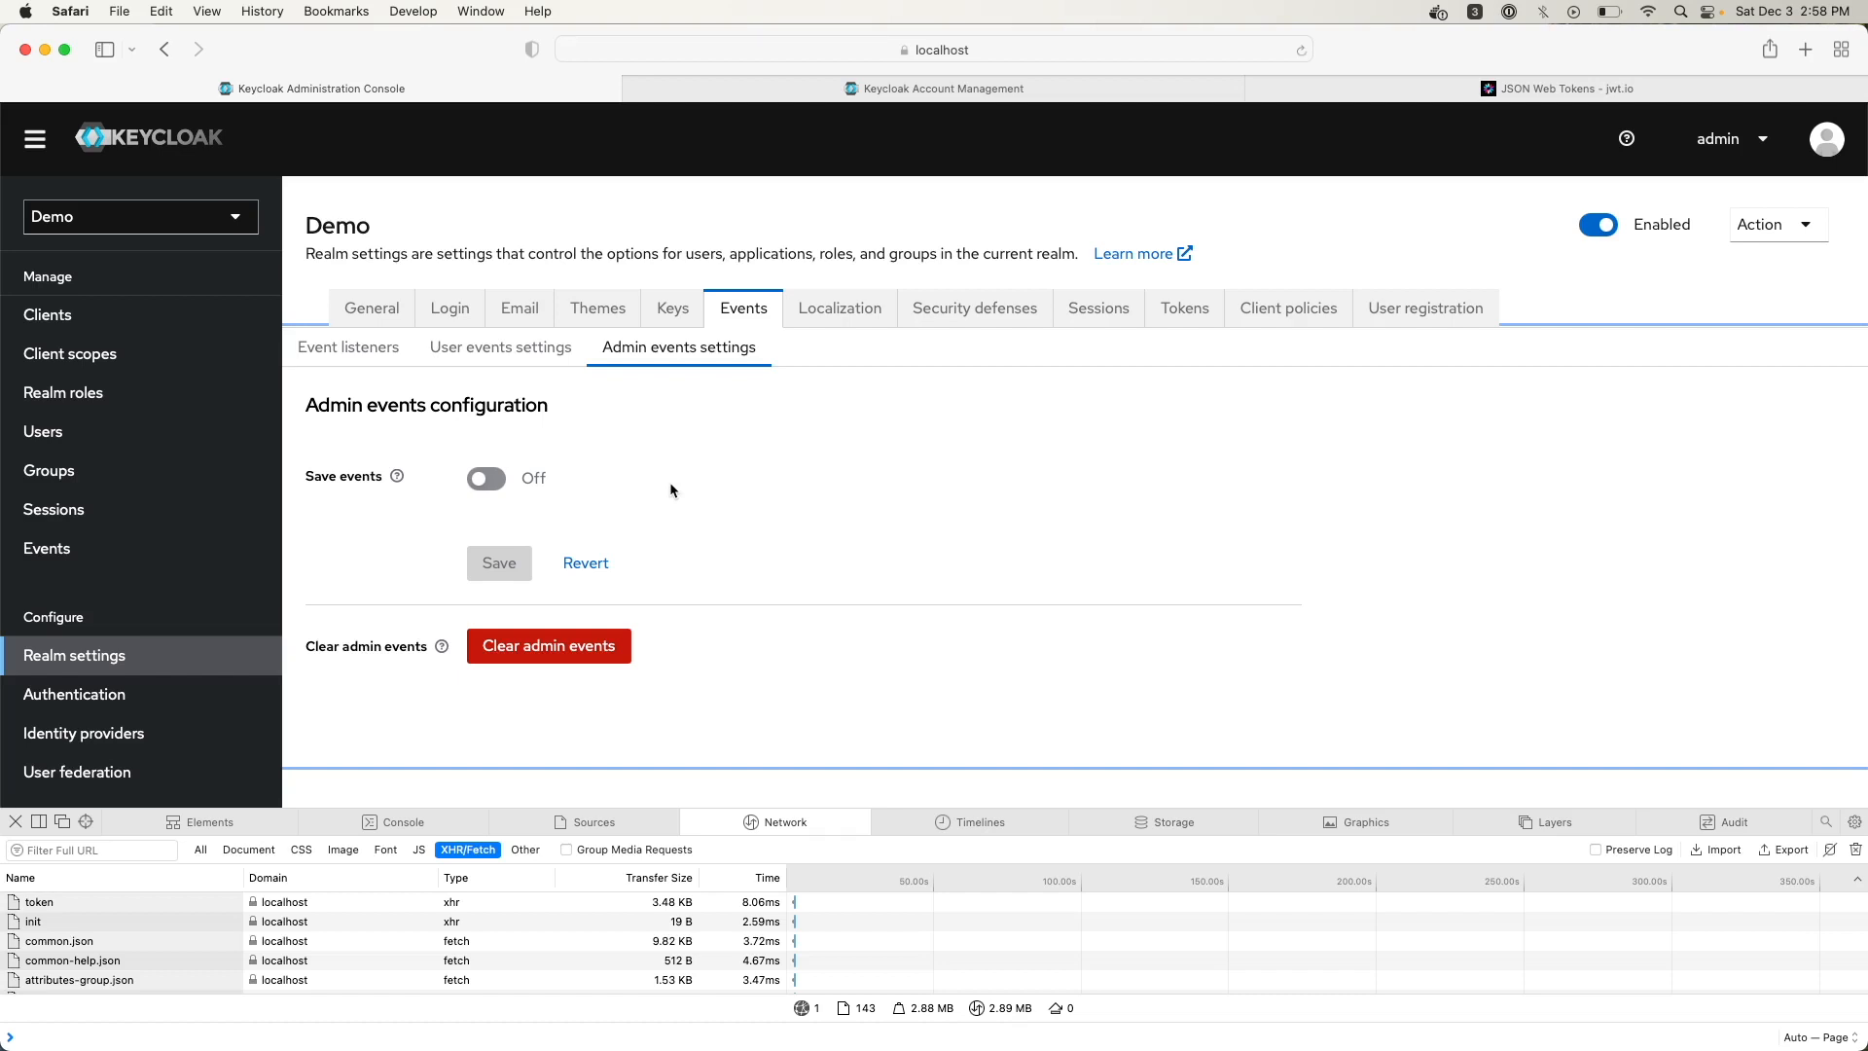
click(493, 479)
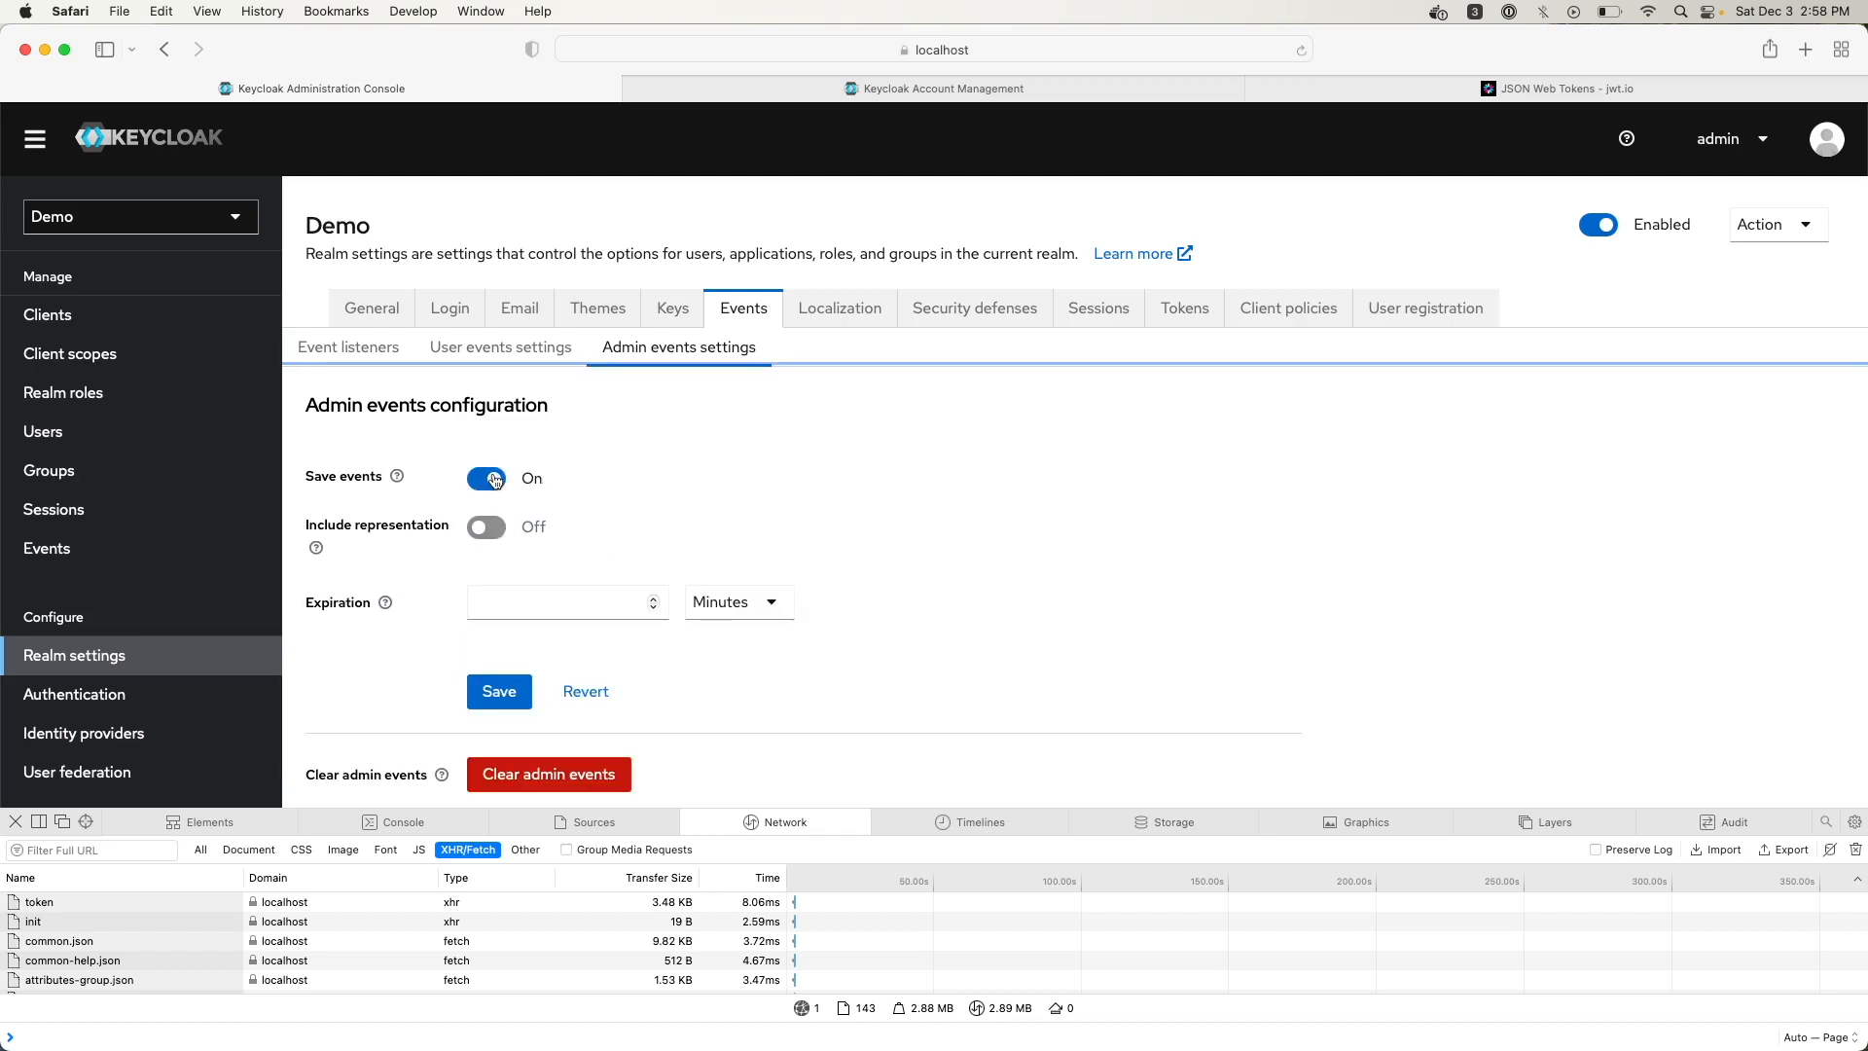
click(540, 612)
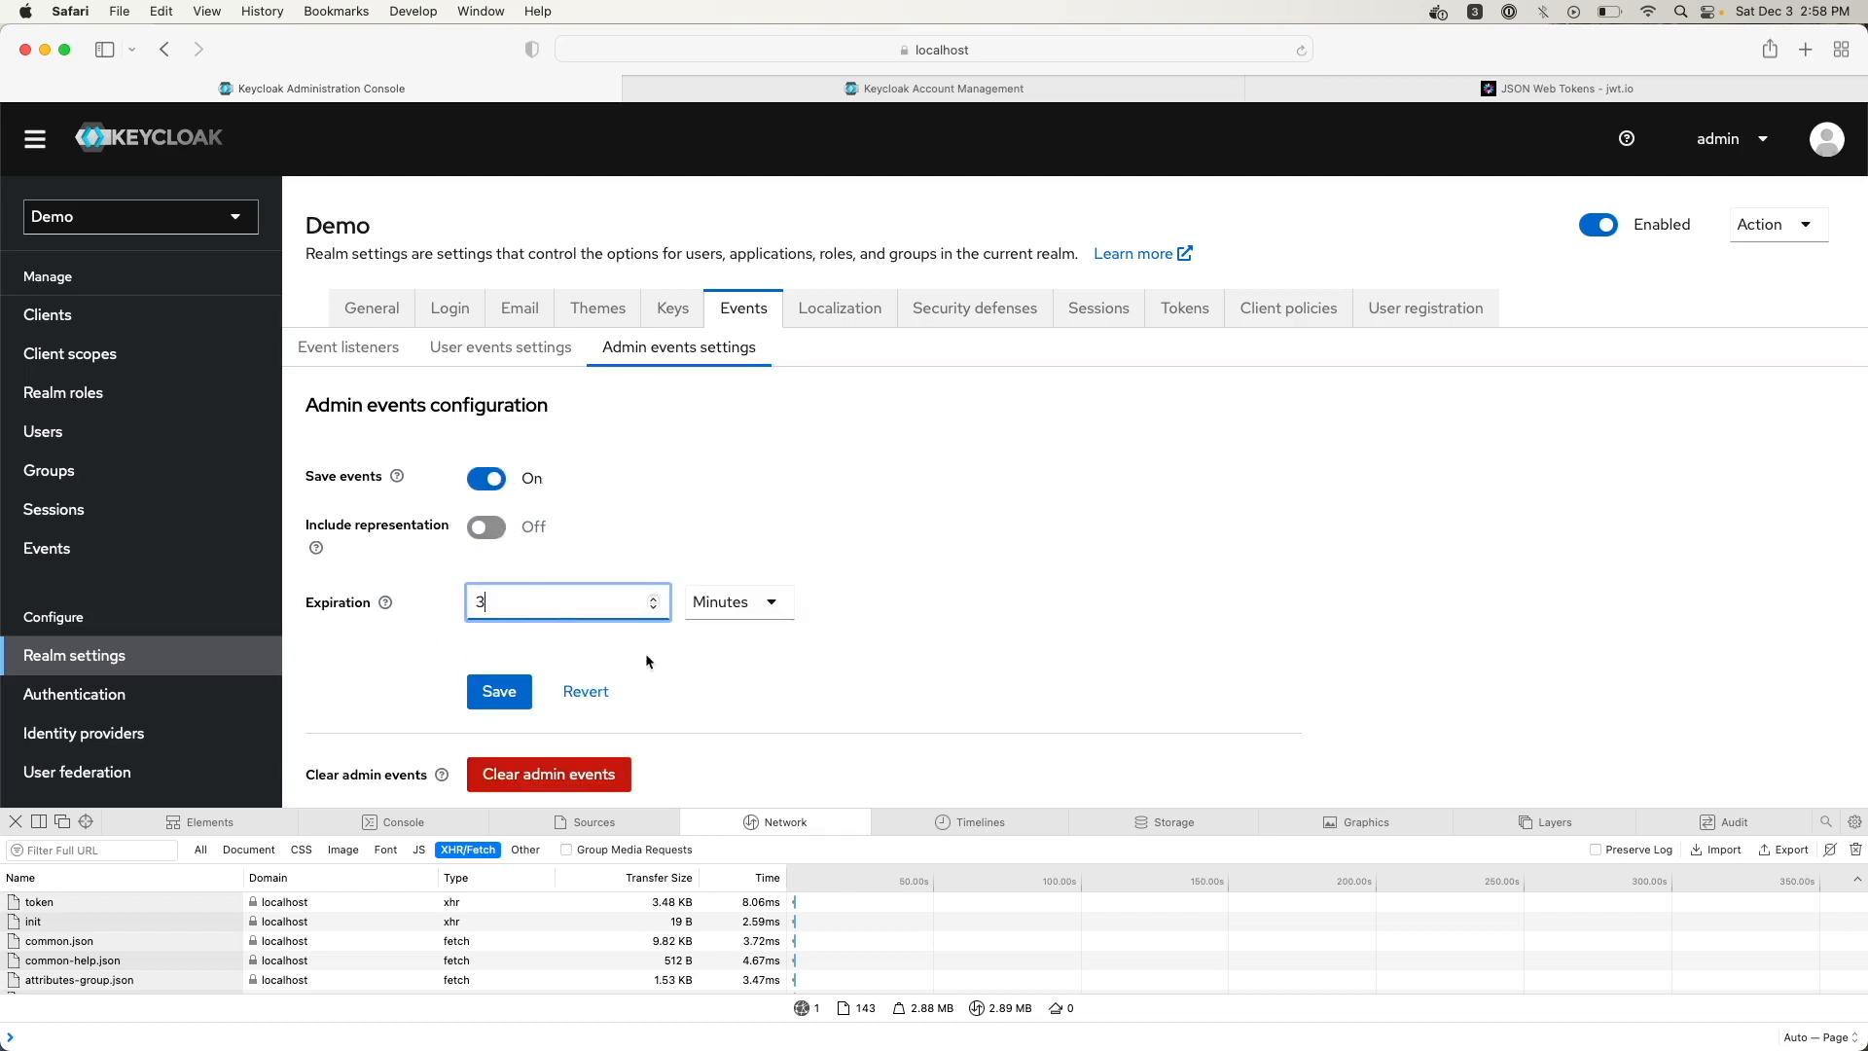
scroll(524, 728, down, 1)
scroll(523, 728, down, 2)
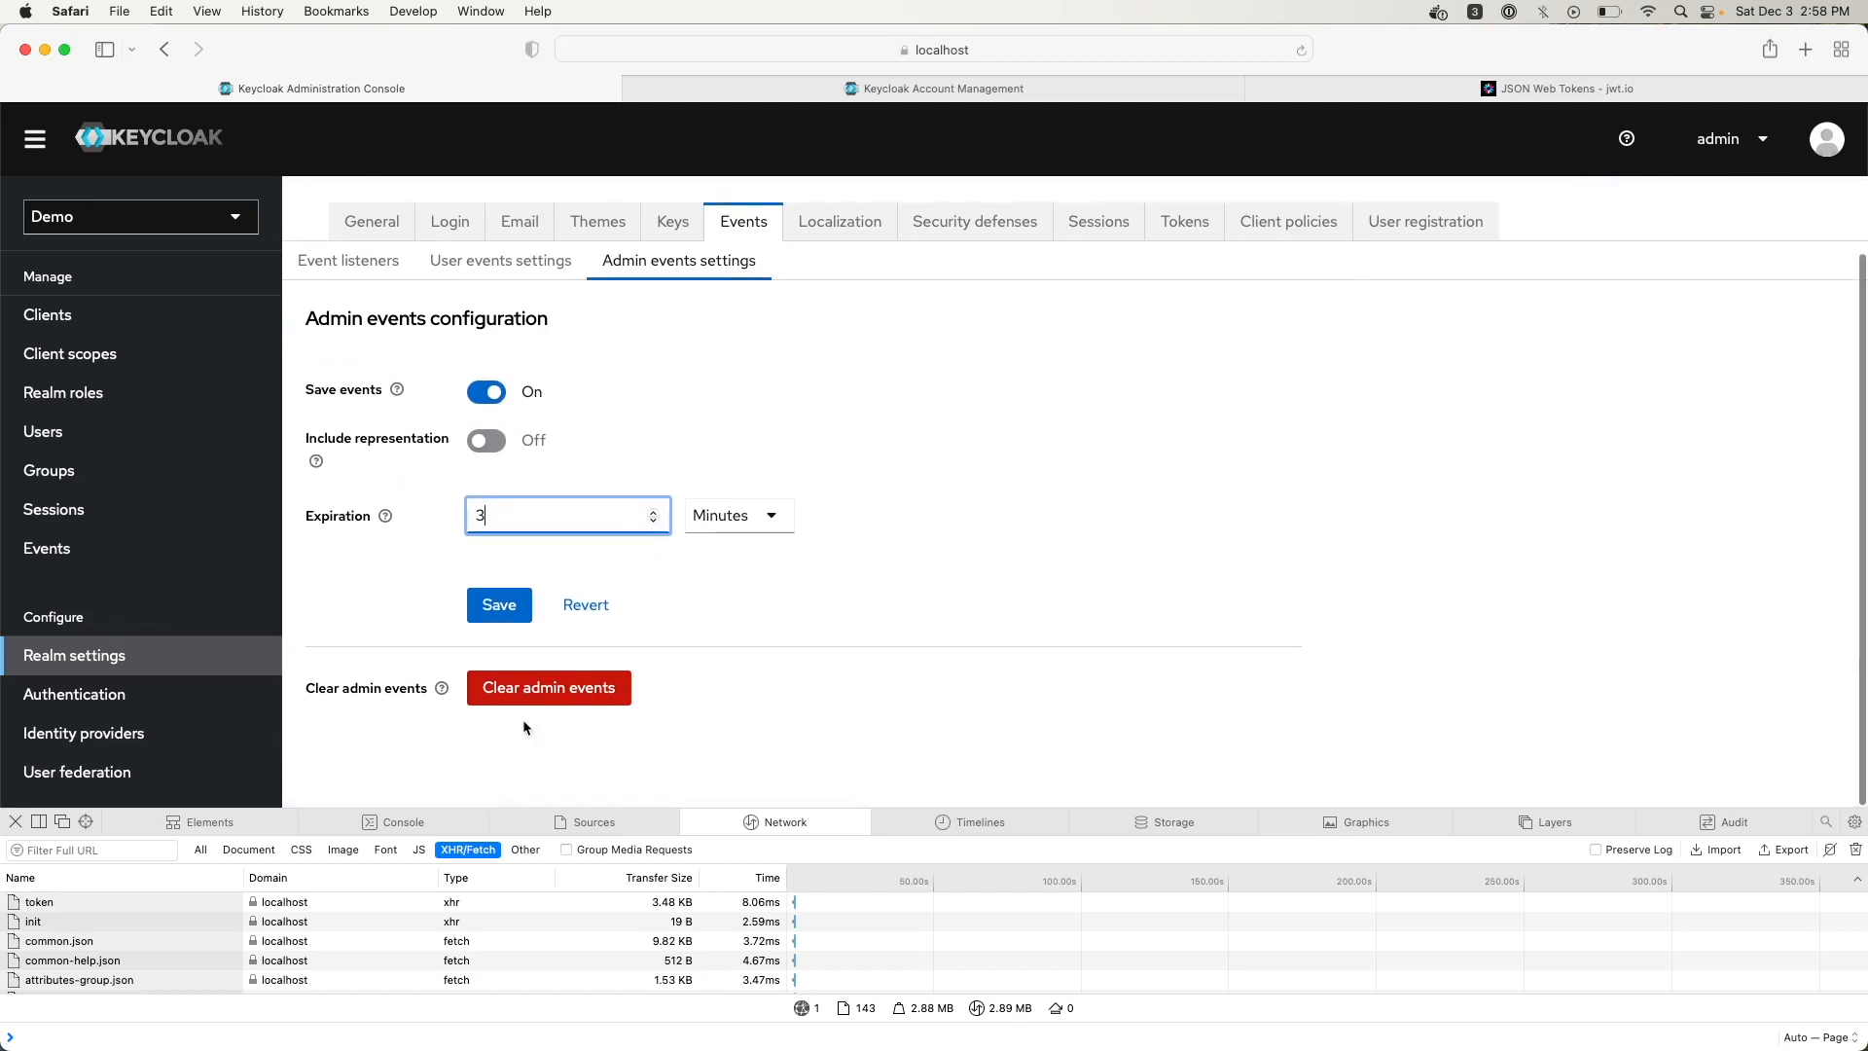
click(501, 608)
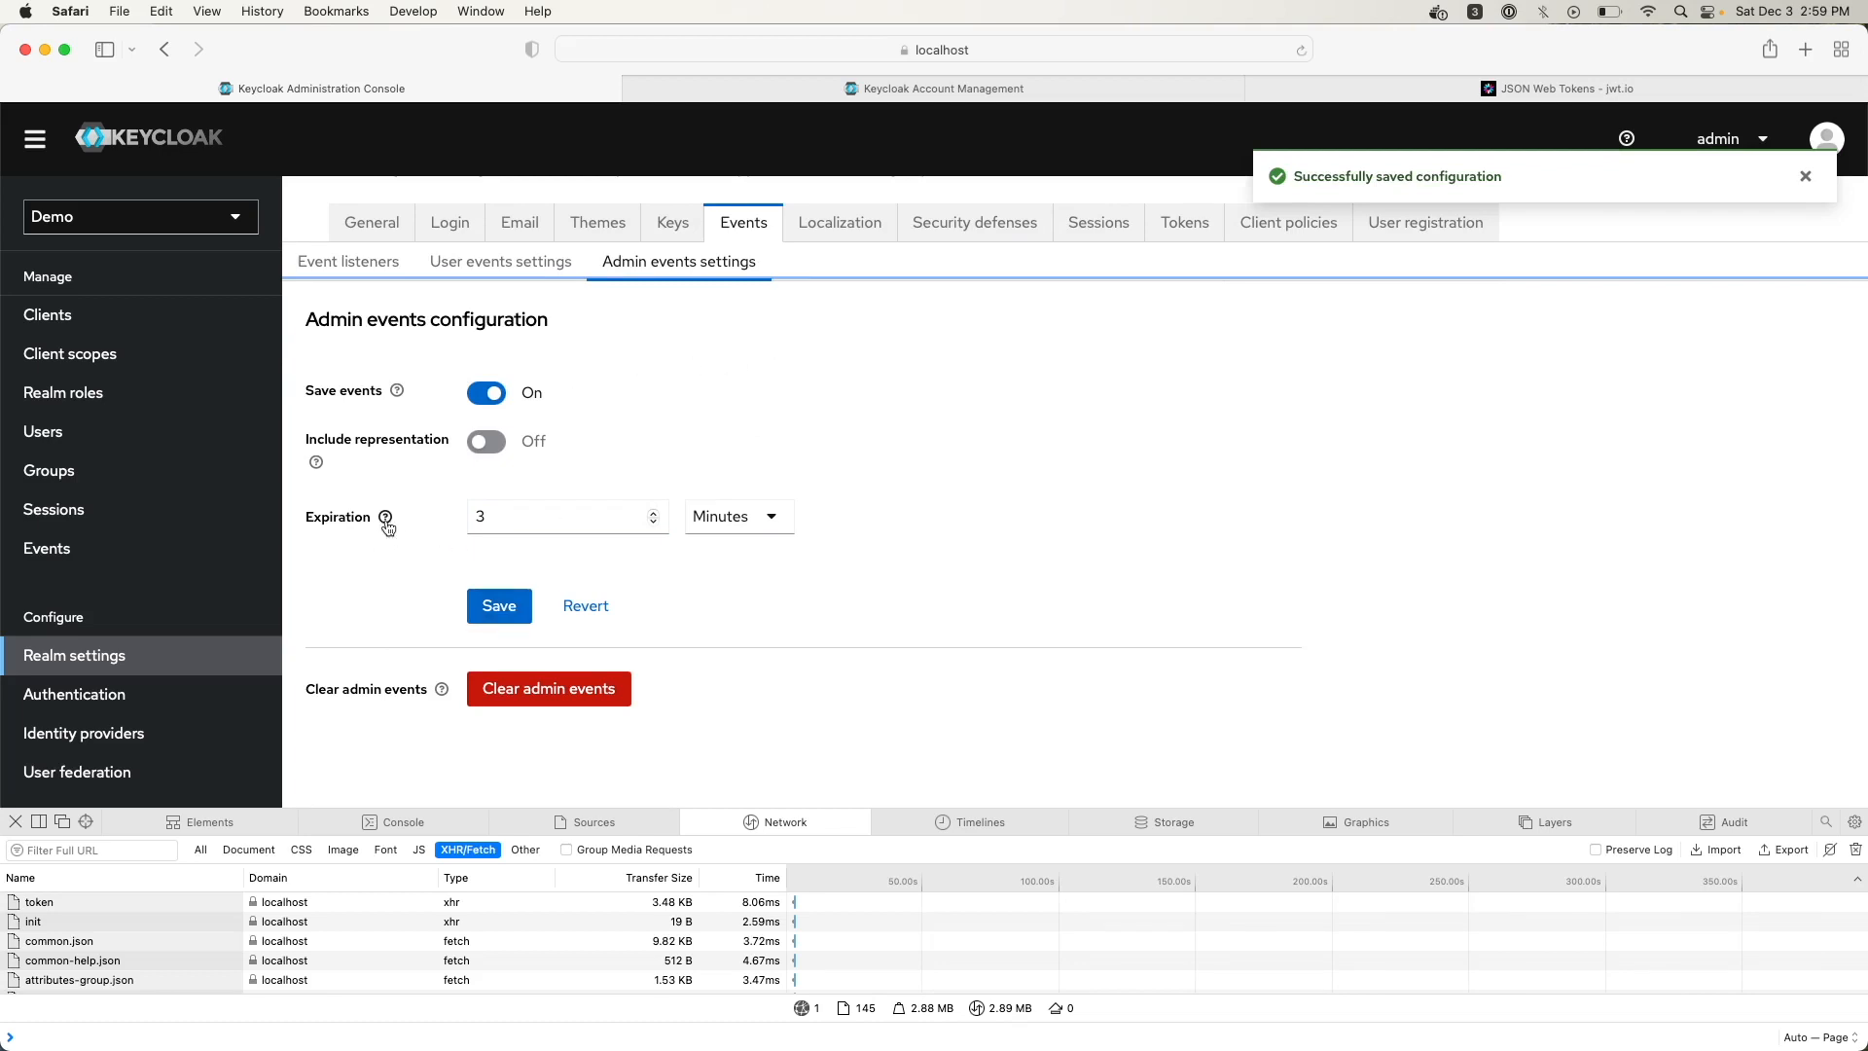
click(655, 512)
click(502, 626)
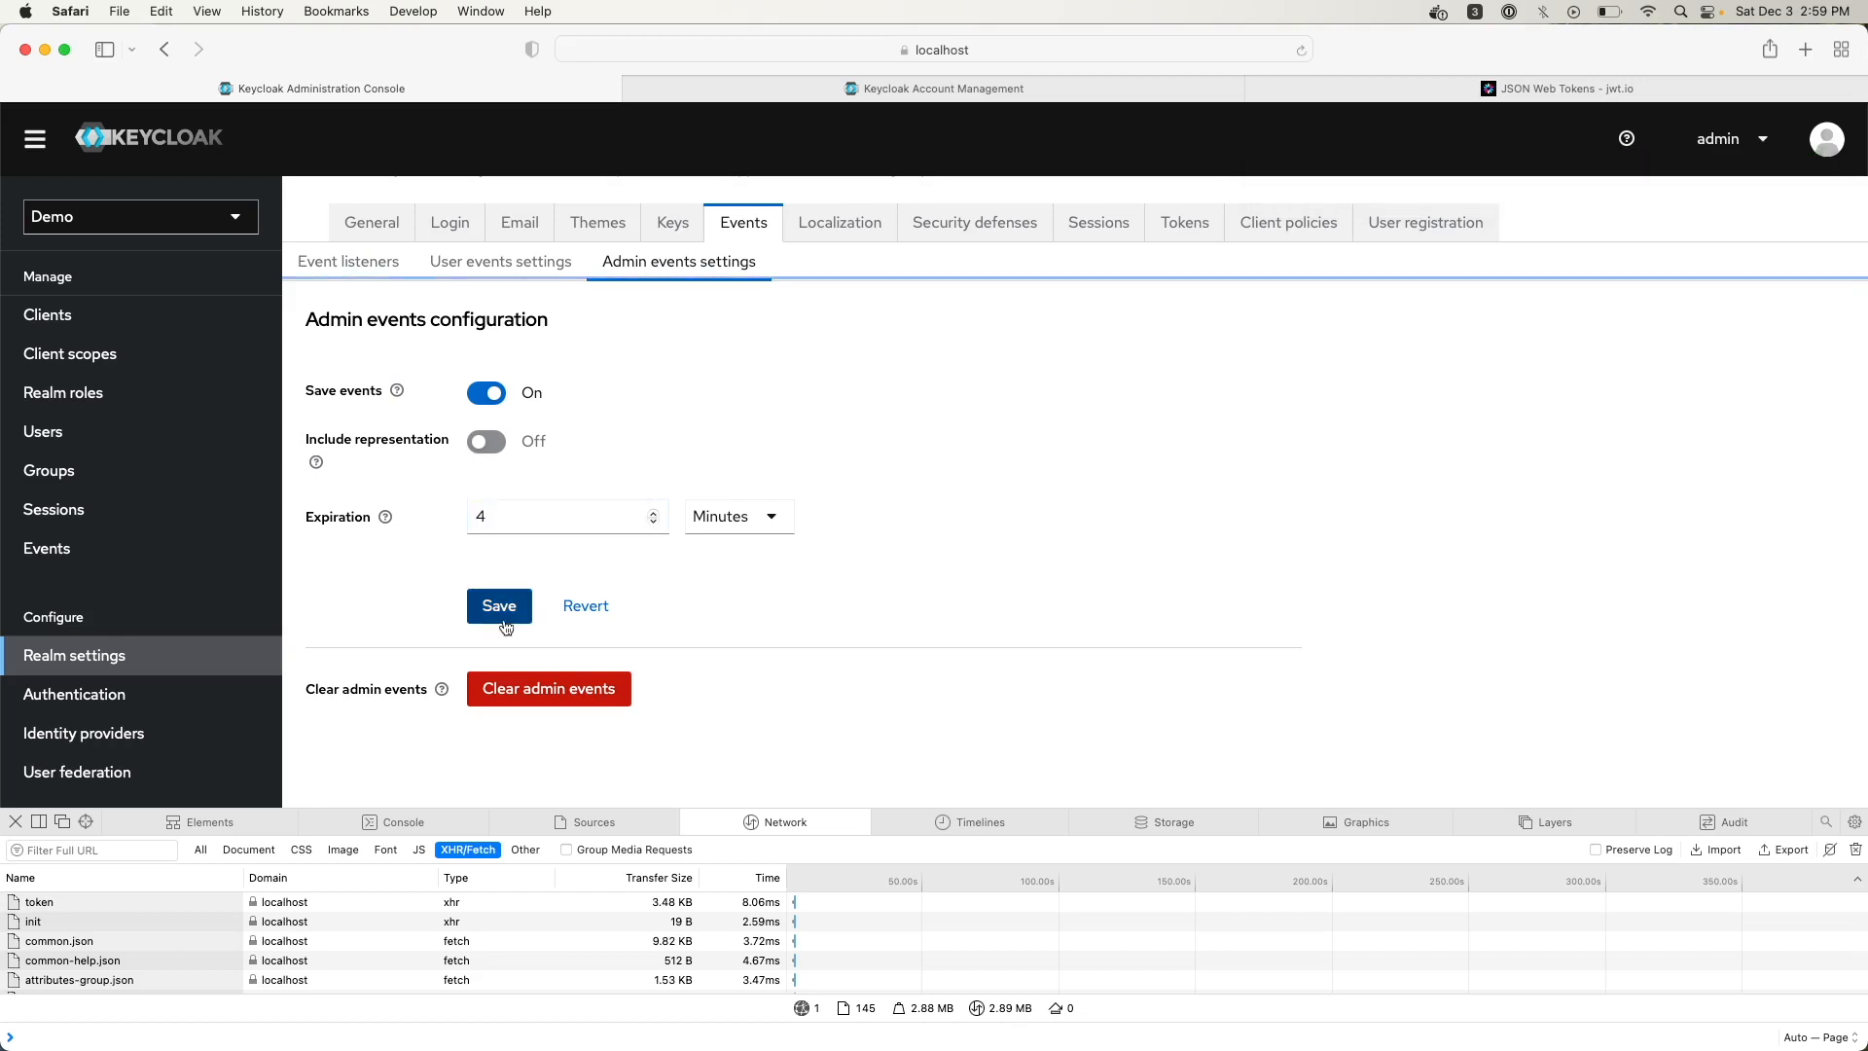
click(46, 550)
click(502, 304)
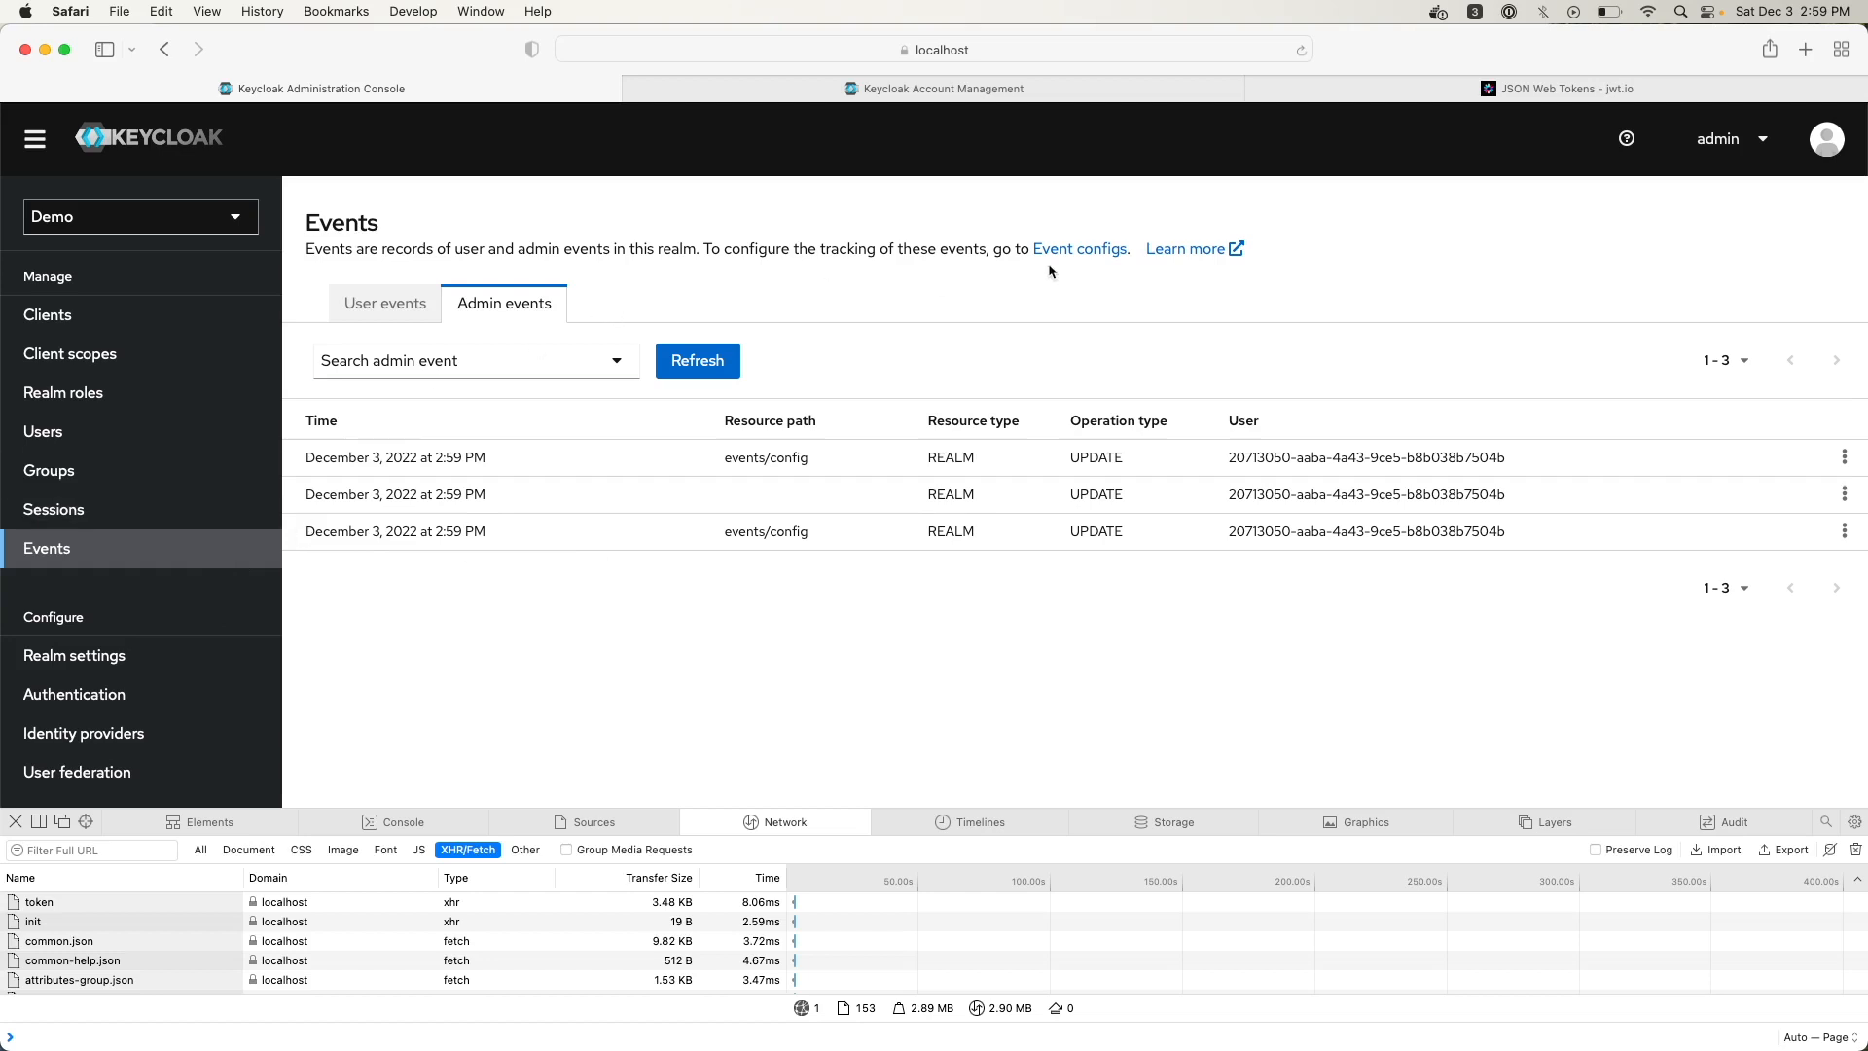
Clear all stored user events and check the events lists
click(1075, 254)
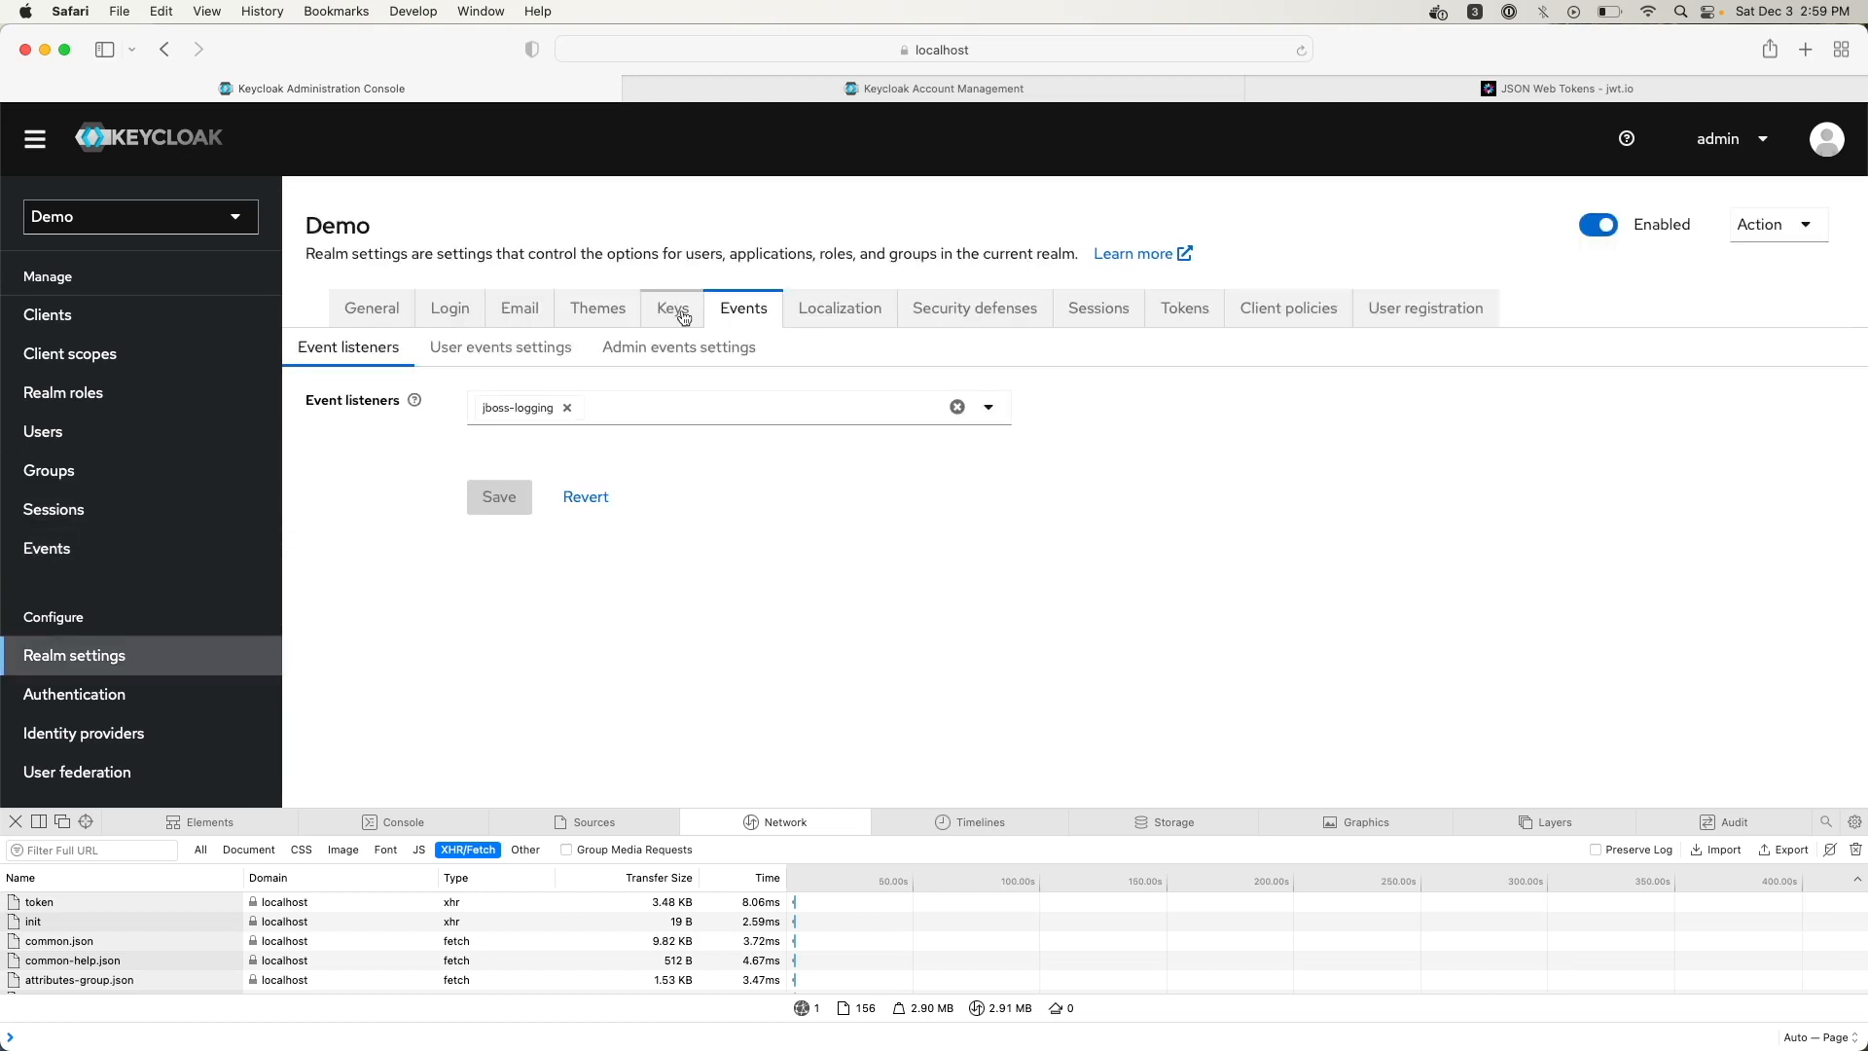
click(523, 350)
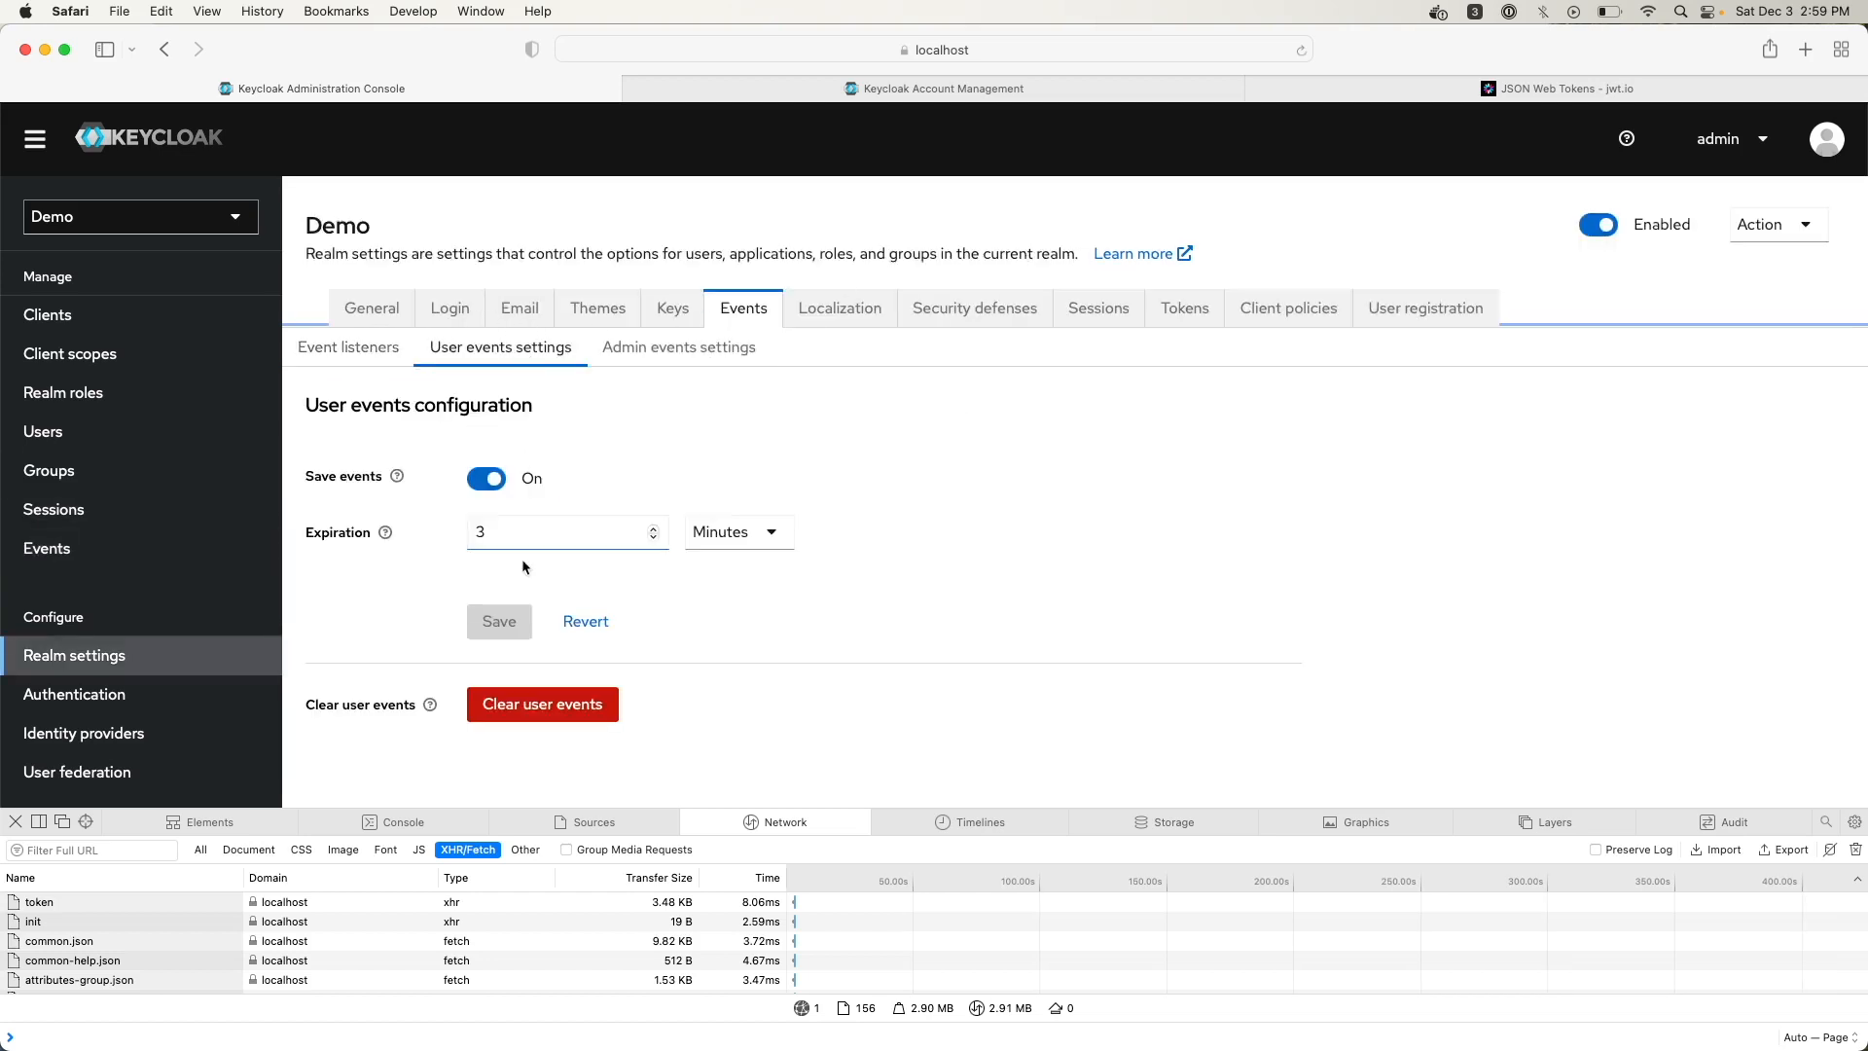
click(517, 702)
click(732, 515)
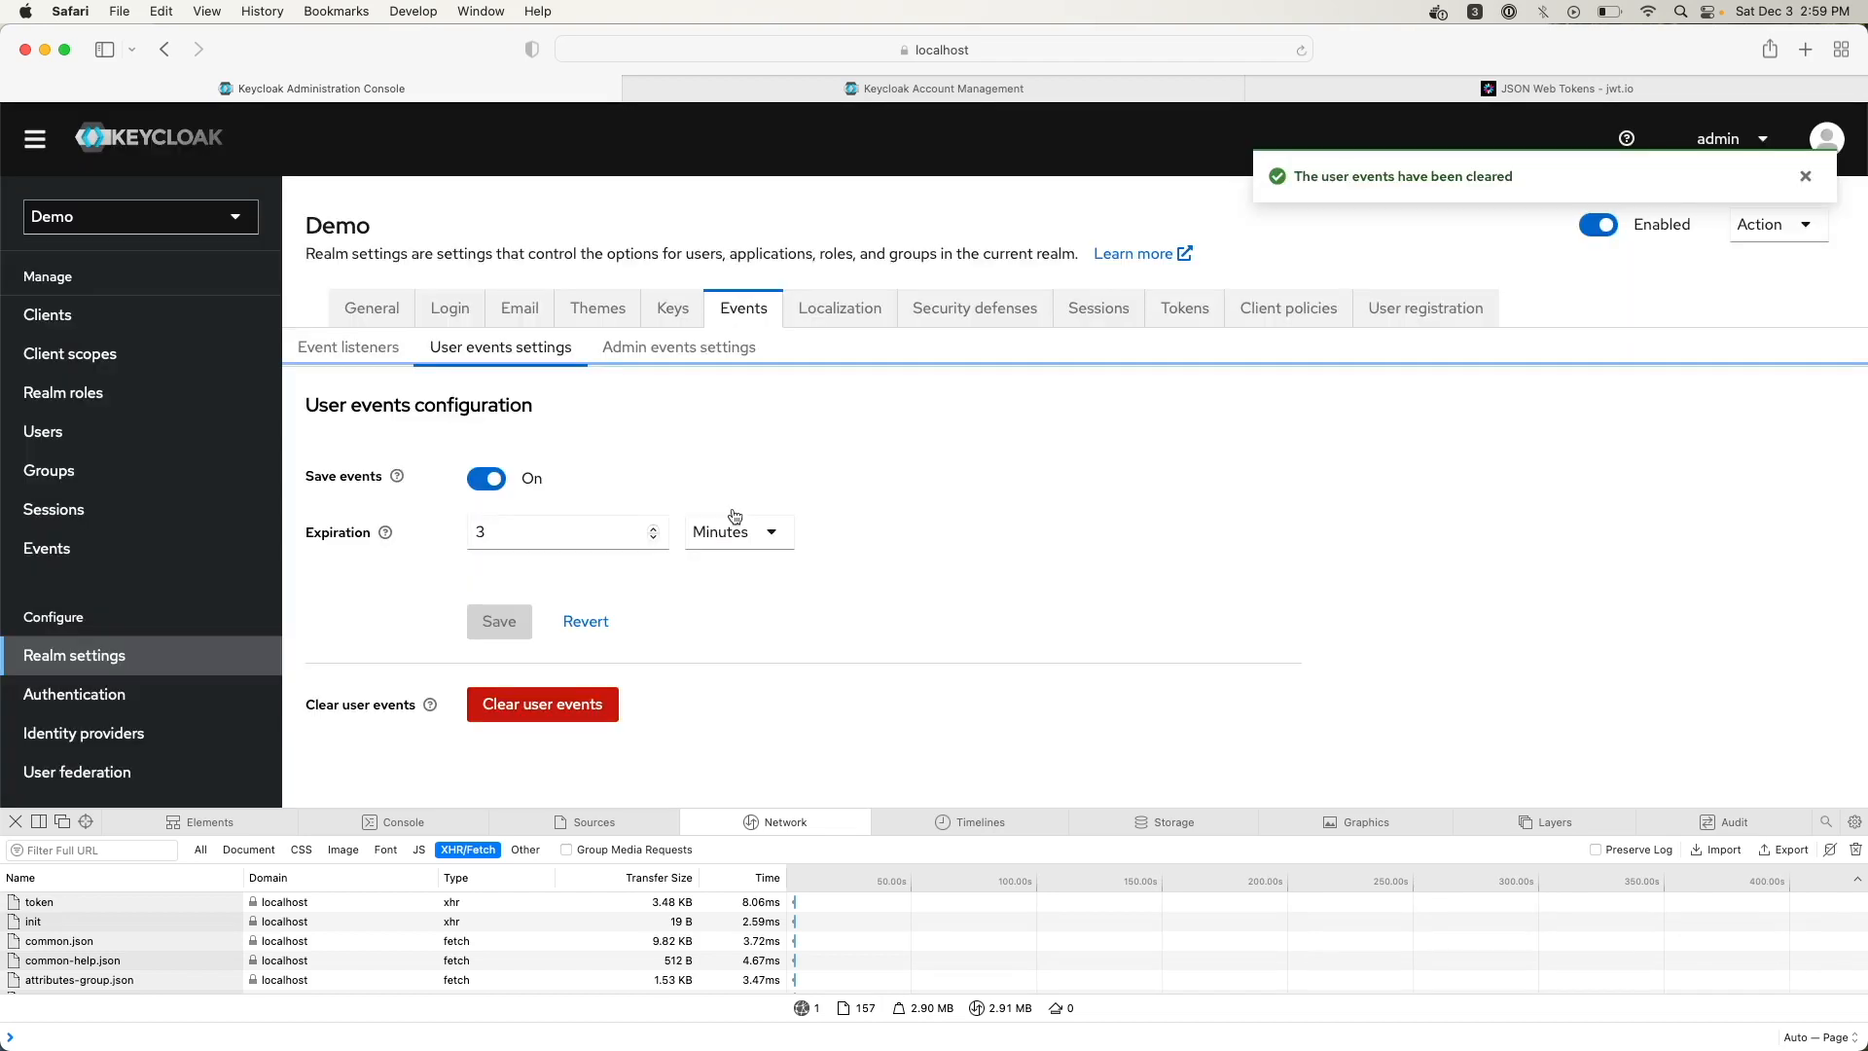
click(50, 550)
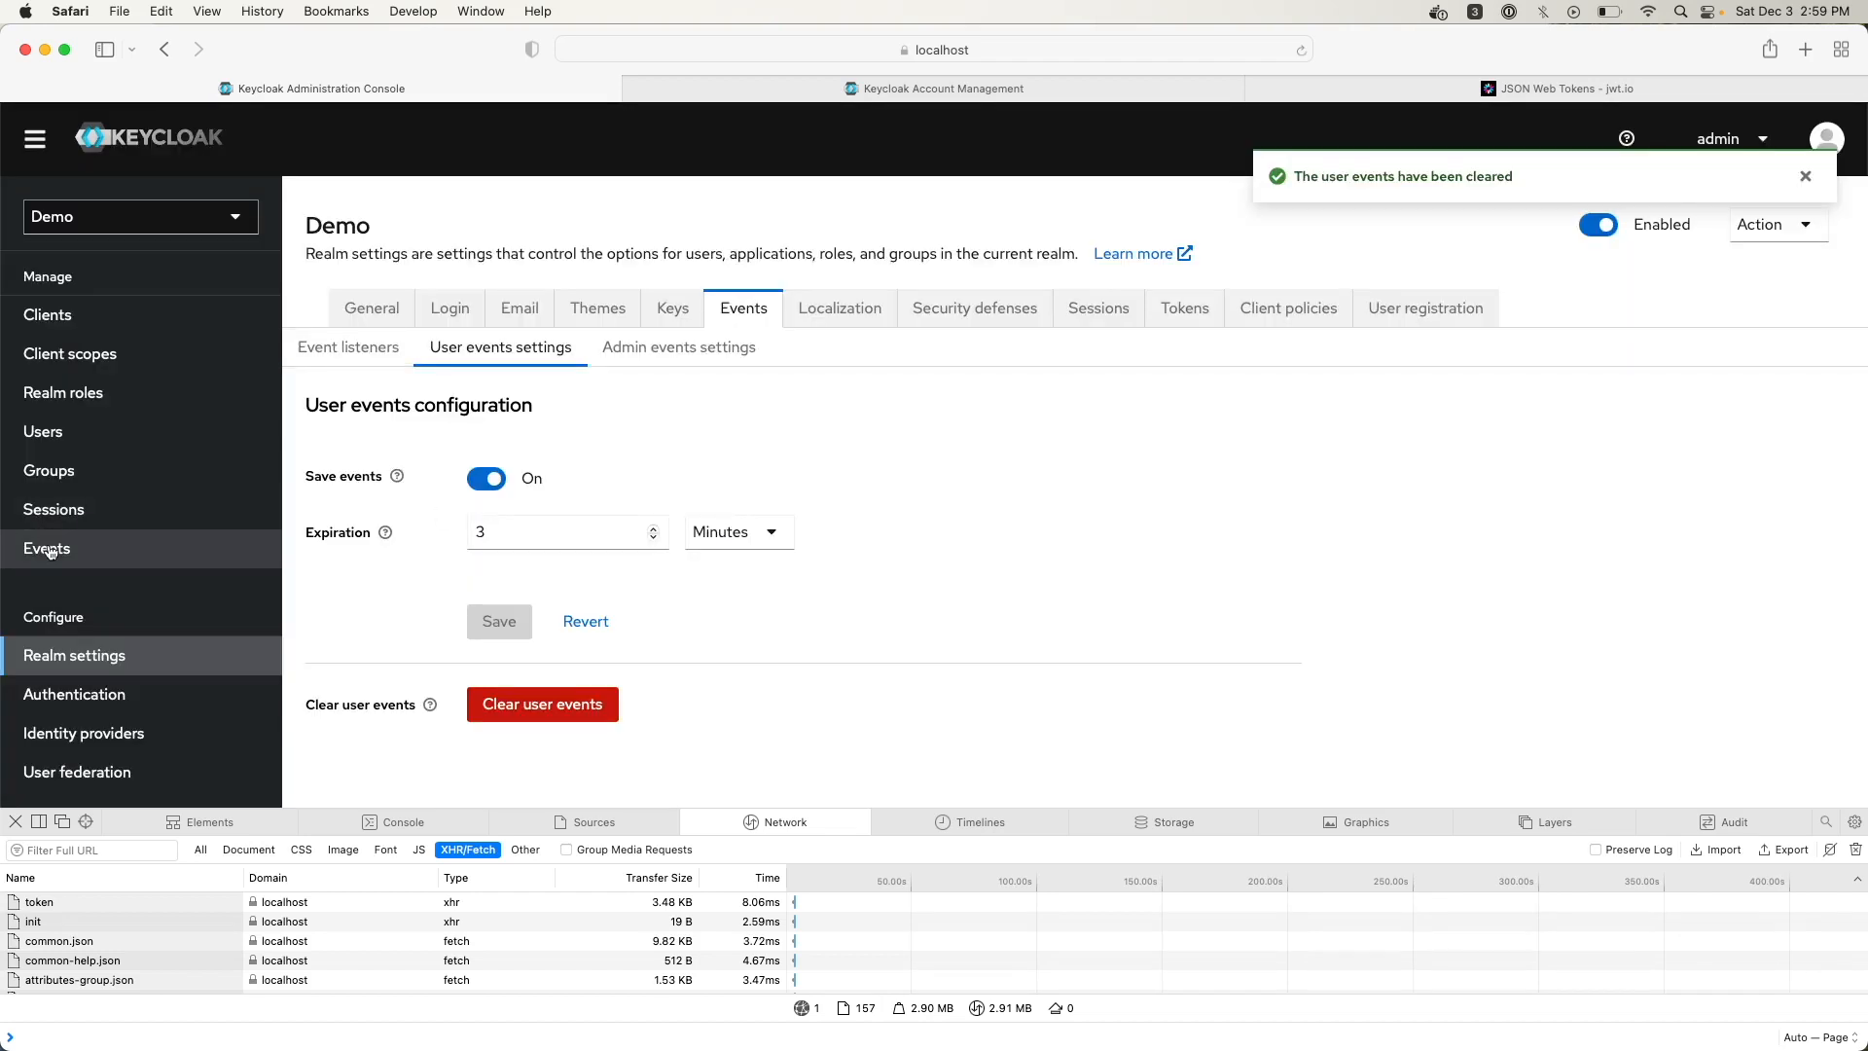
click(486, 306)
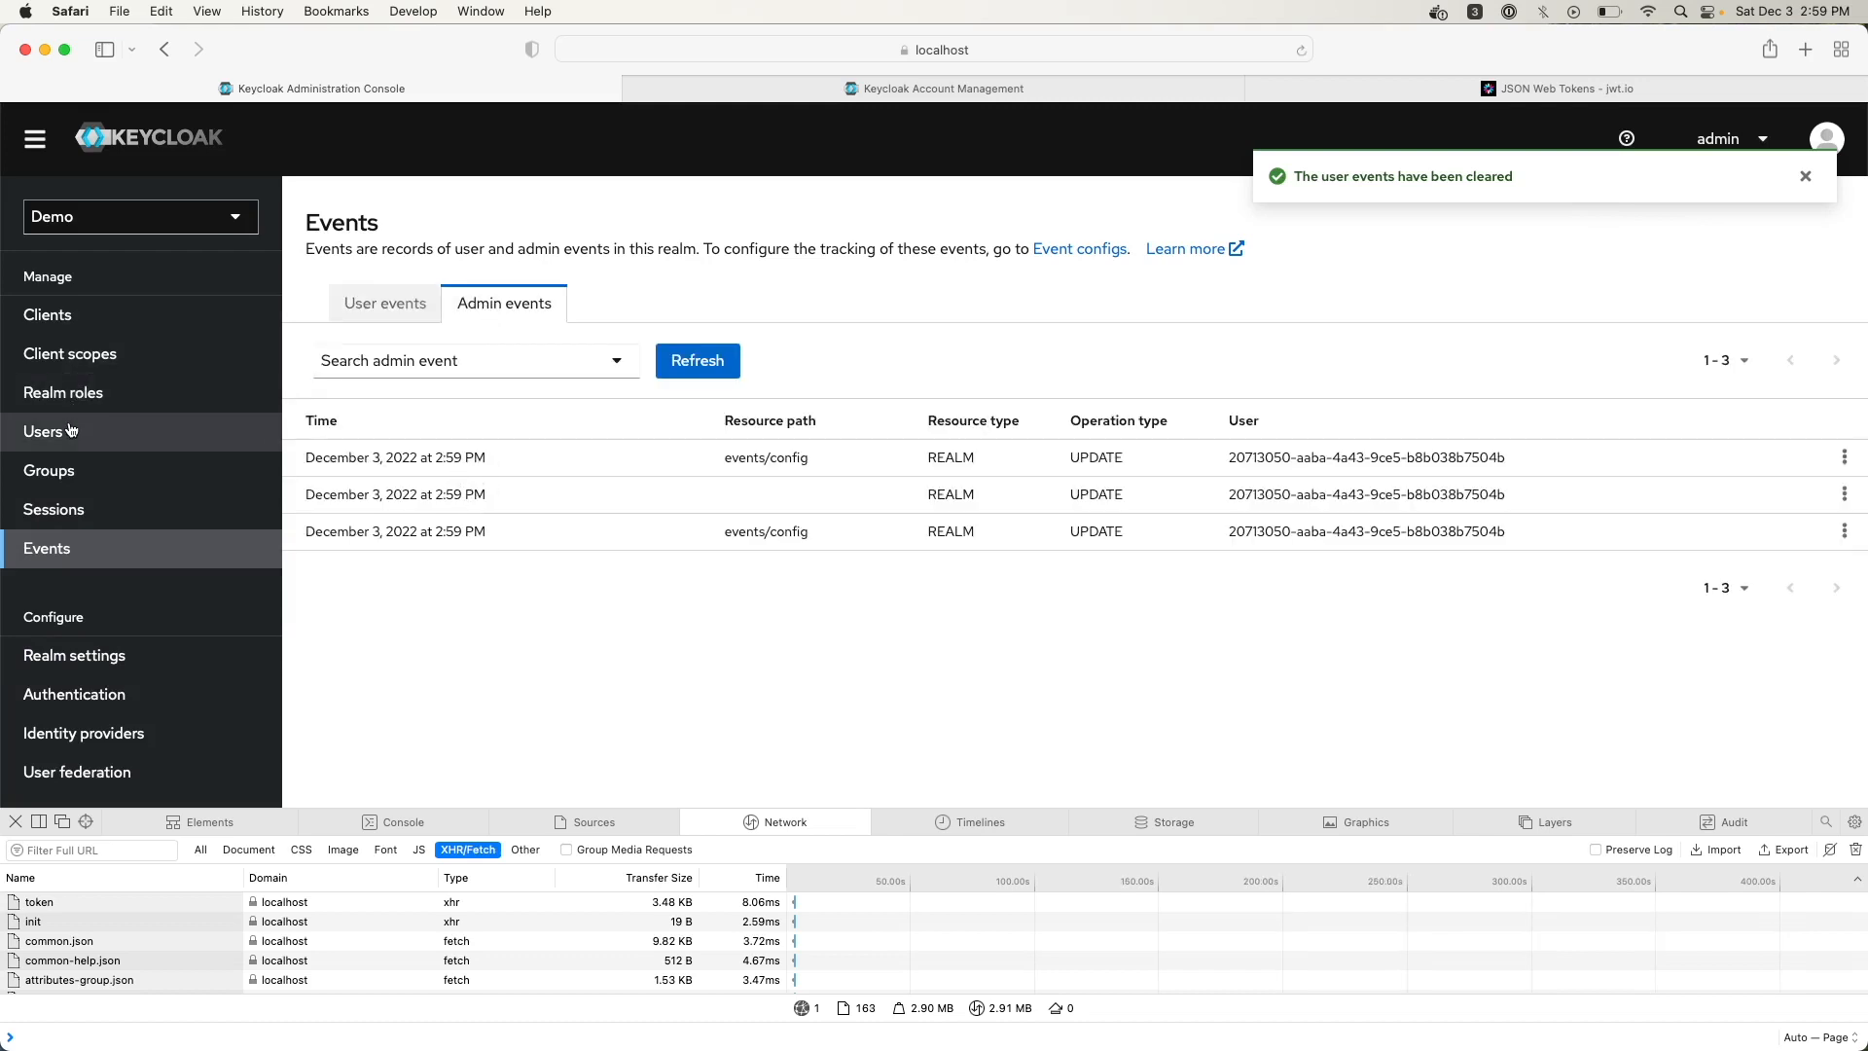
Switch user event saving off and save the user events settings
click(1107, 251)
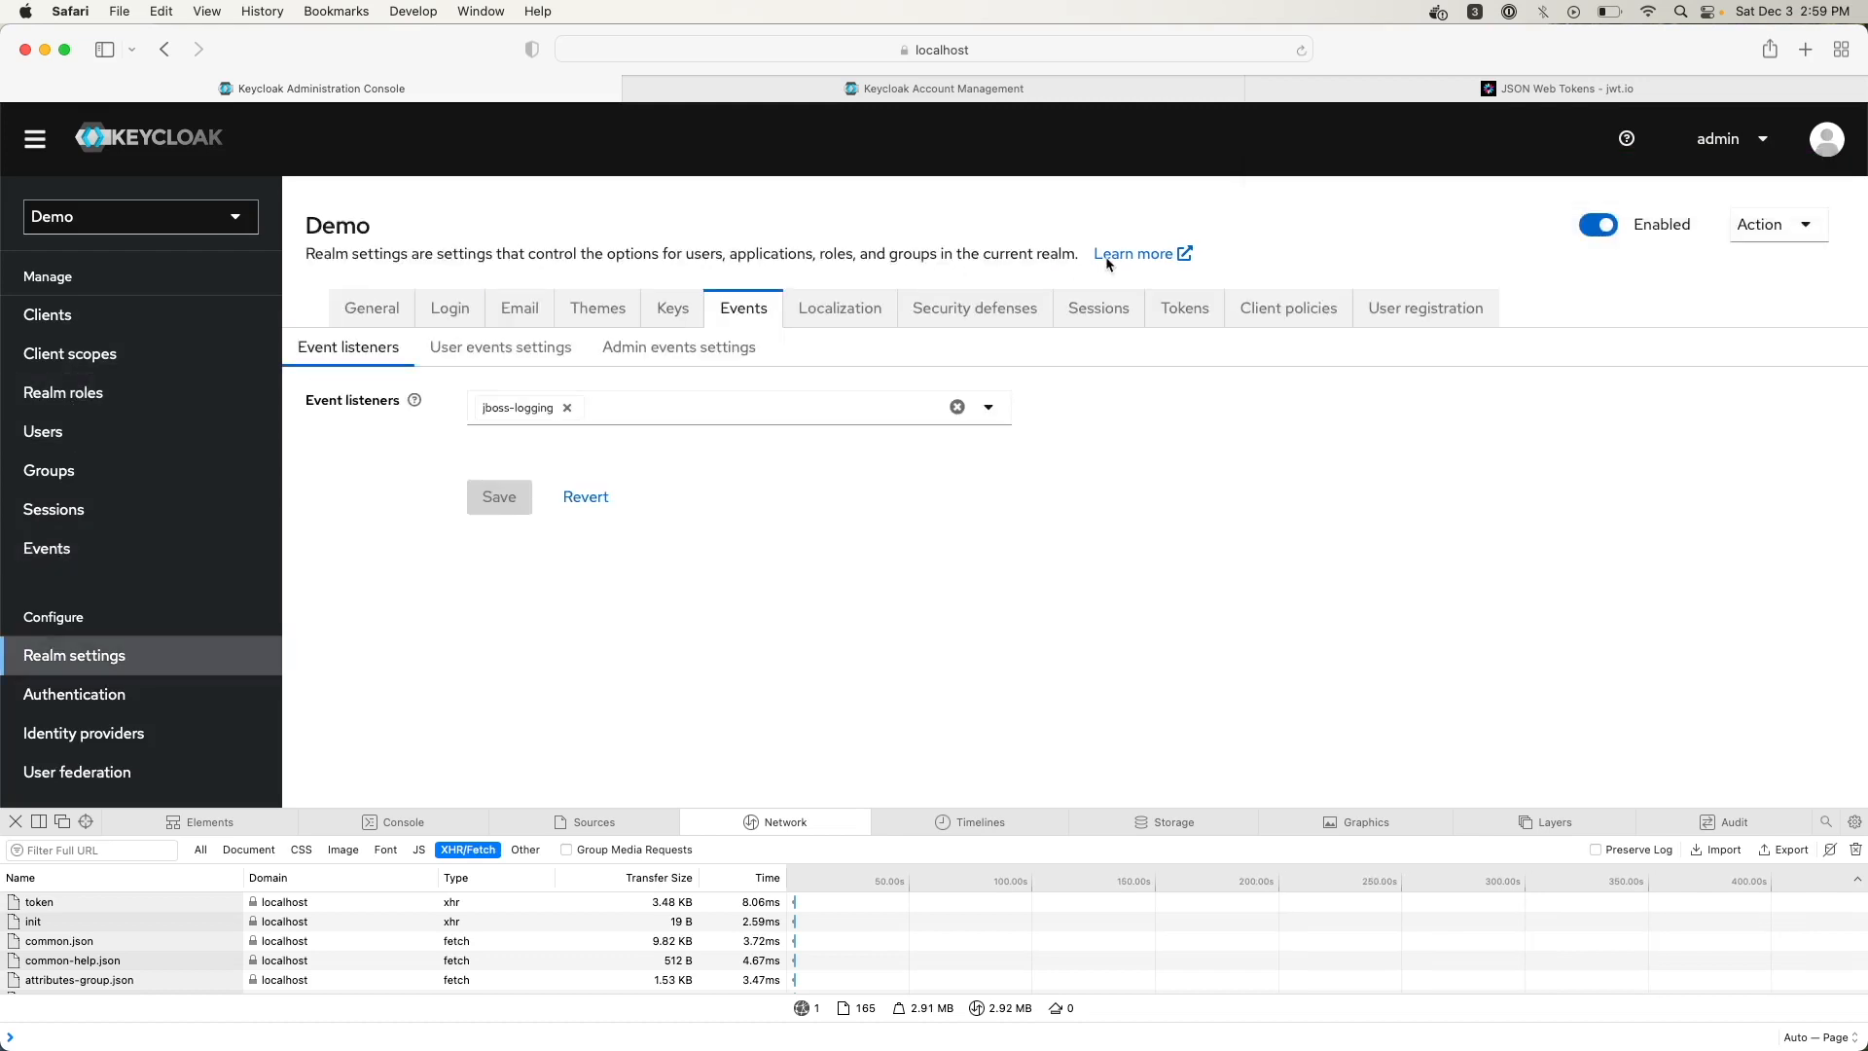
click(527, 356)
click(473, 487)
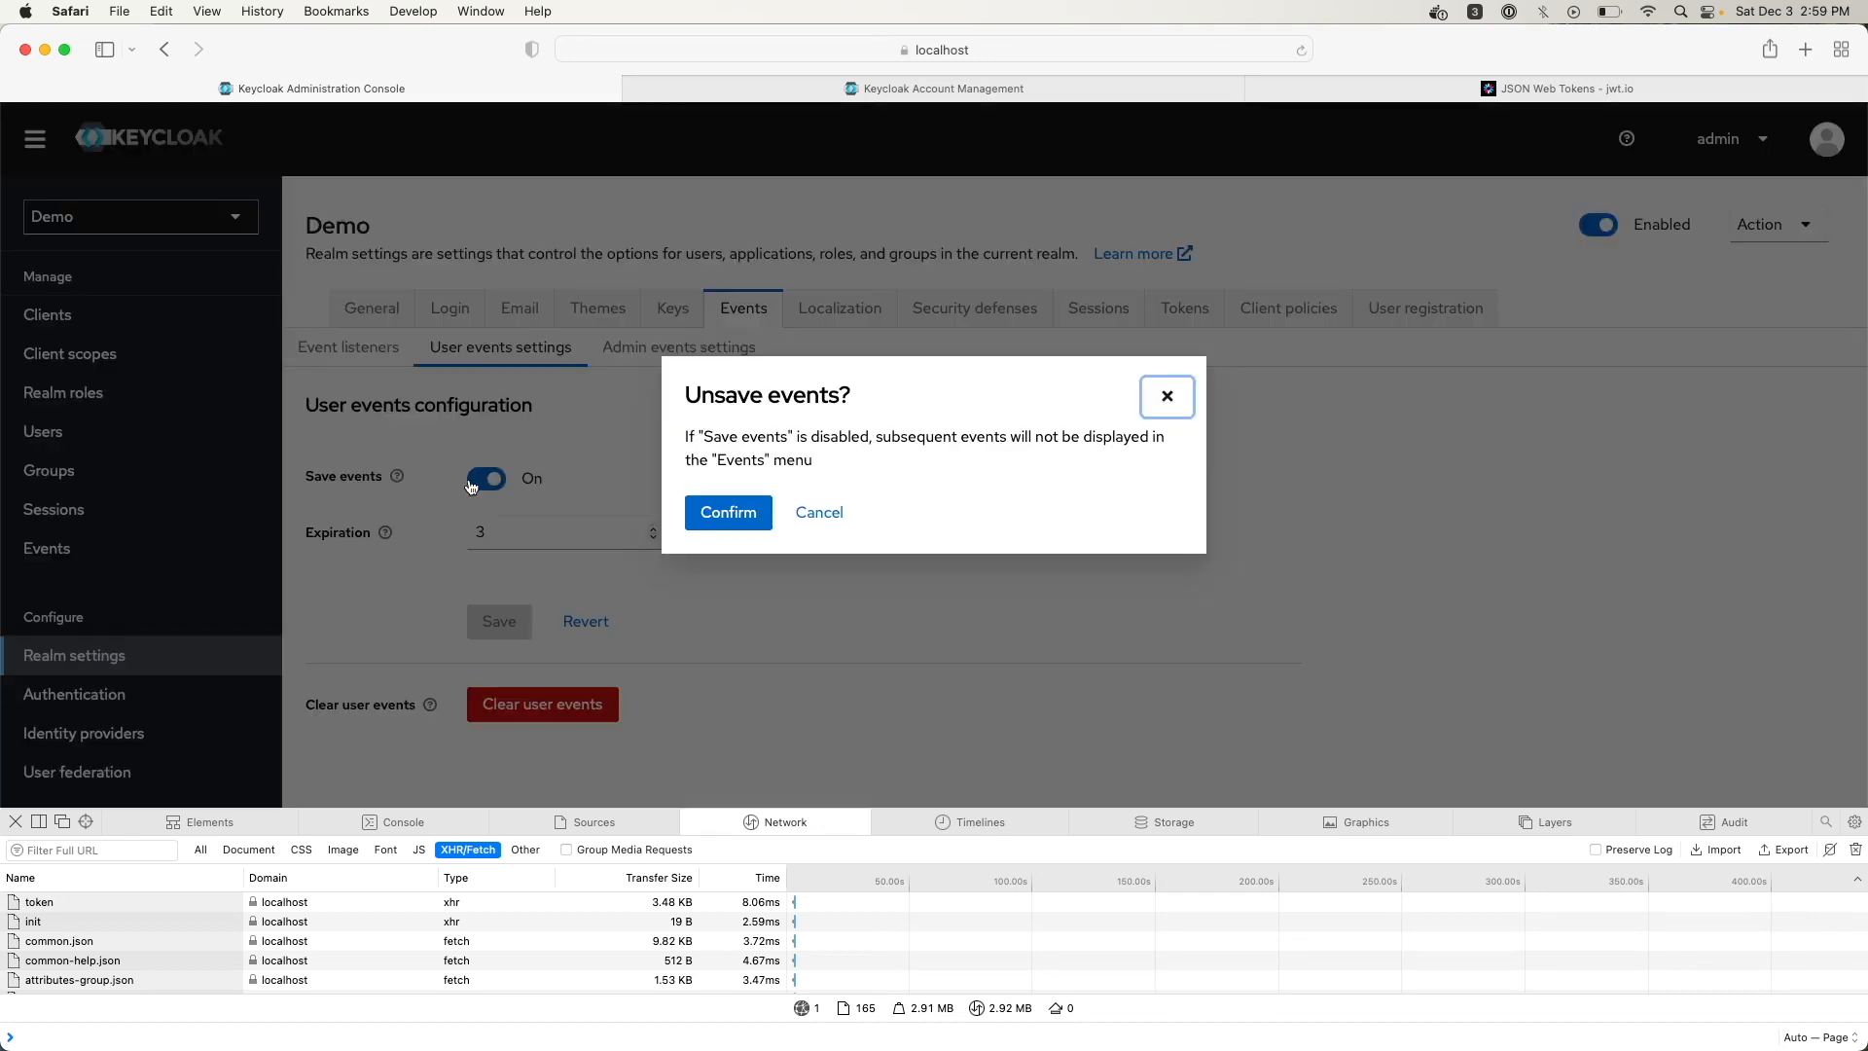
click(703, 534)
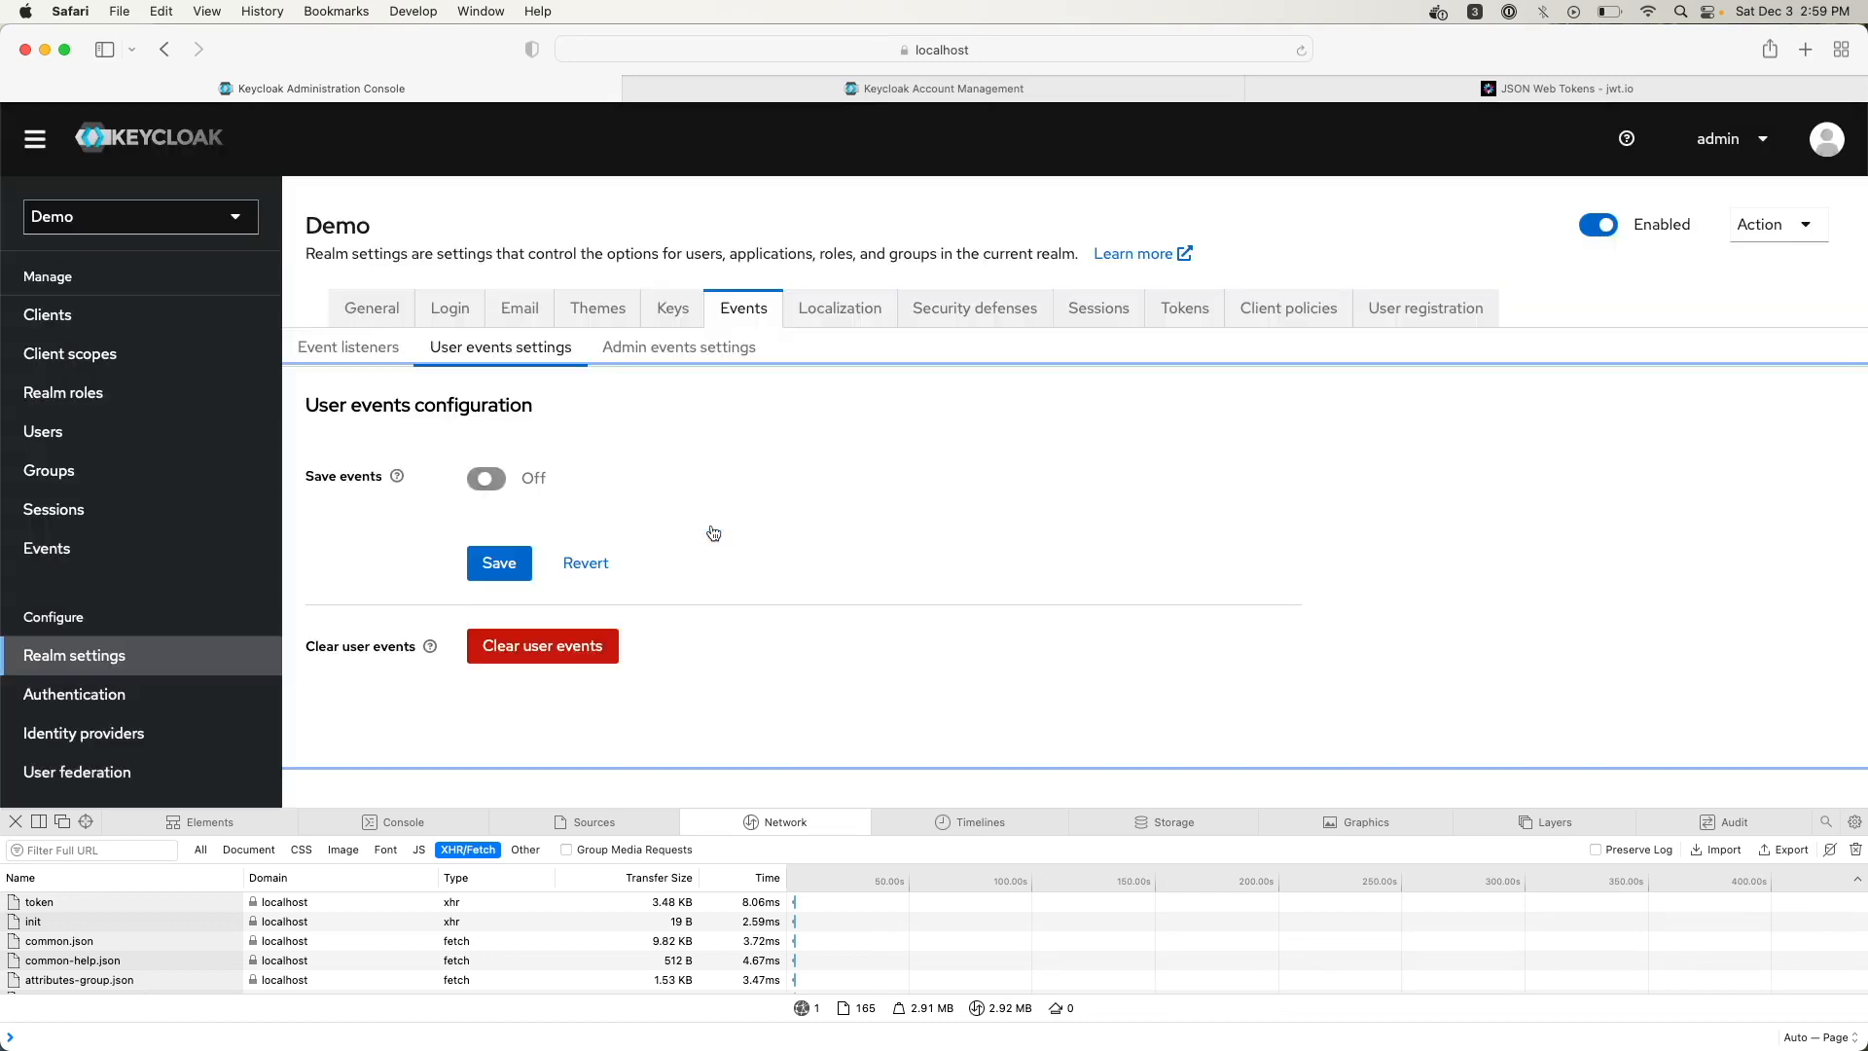
click(496, 581)
click(499, 578)
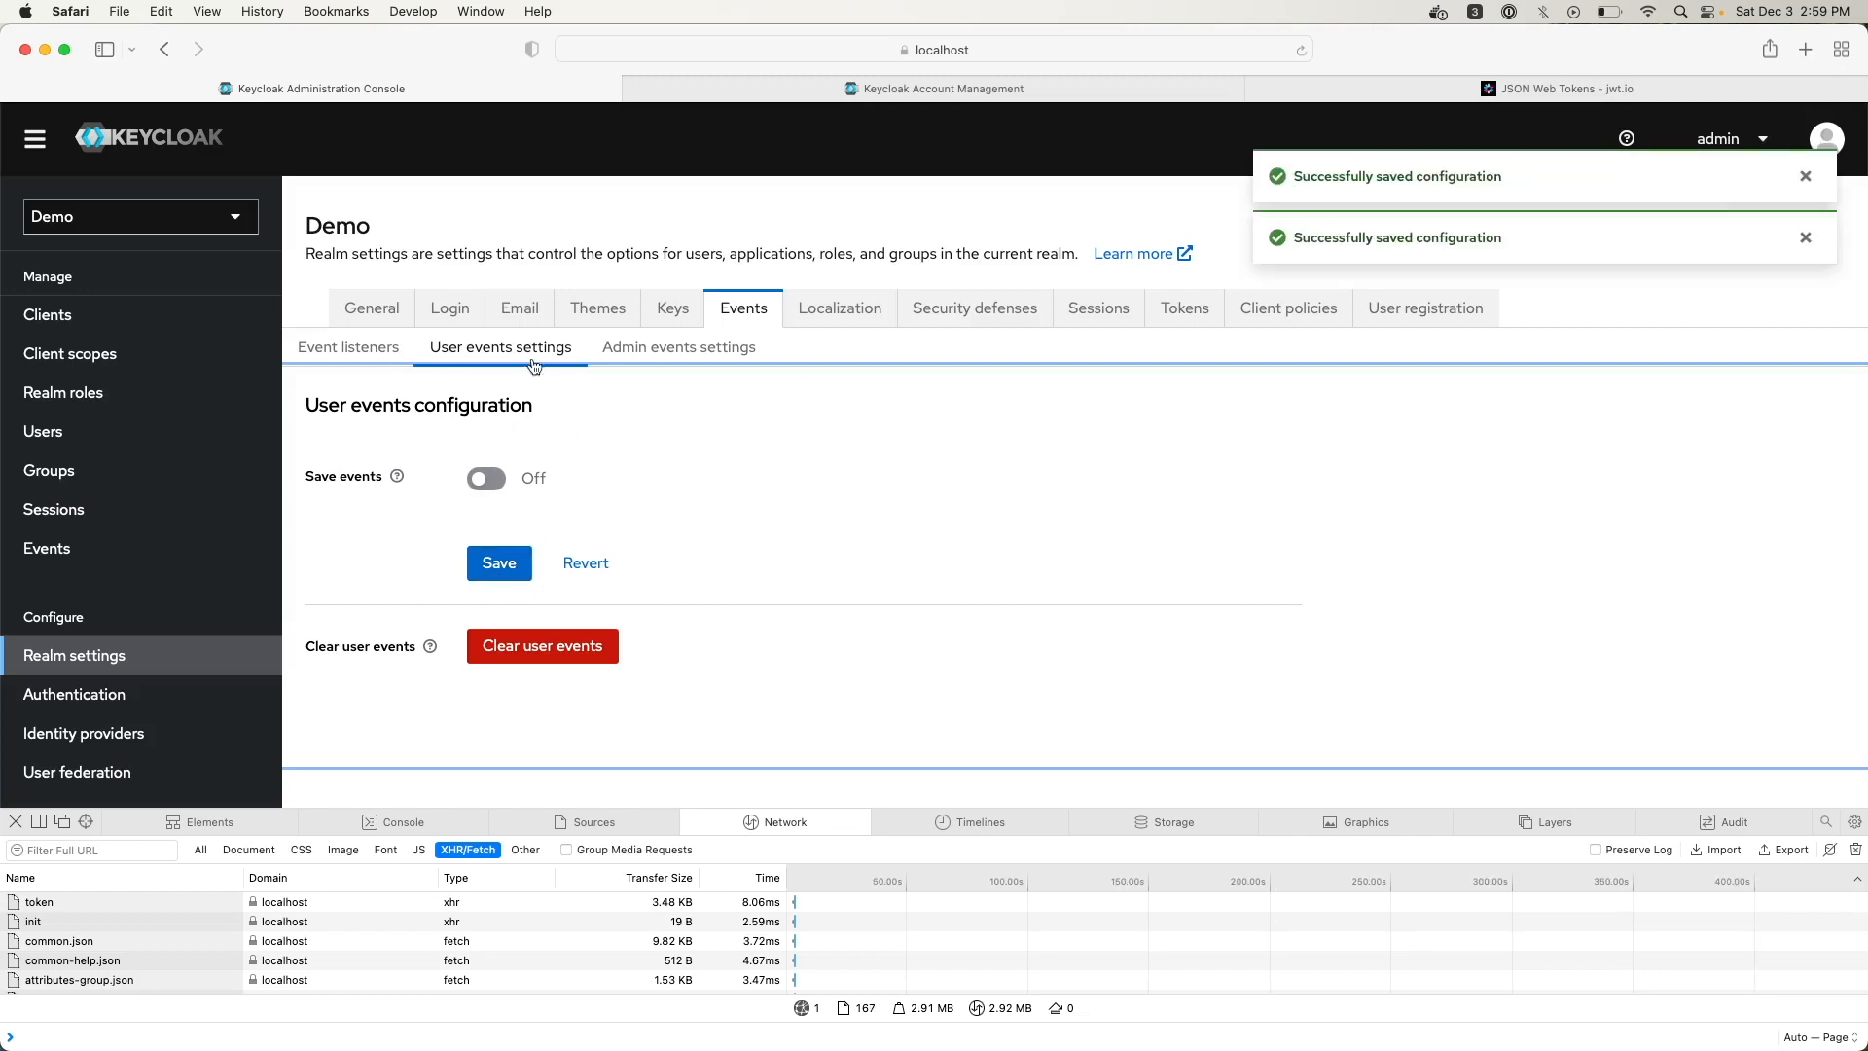
Clear all stored admin events and switch admin event saving off
click(670, 356)
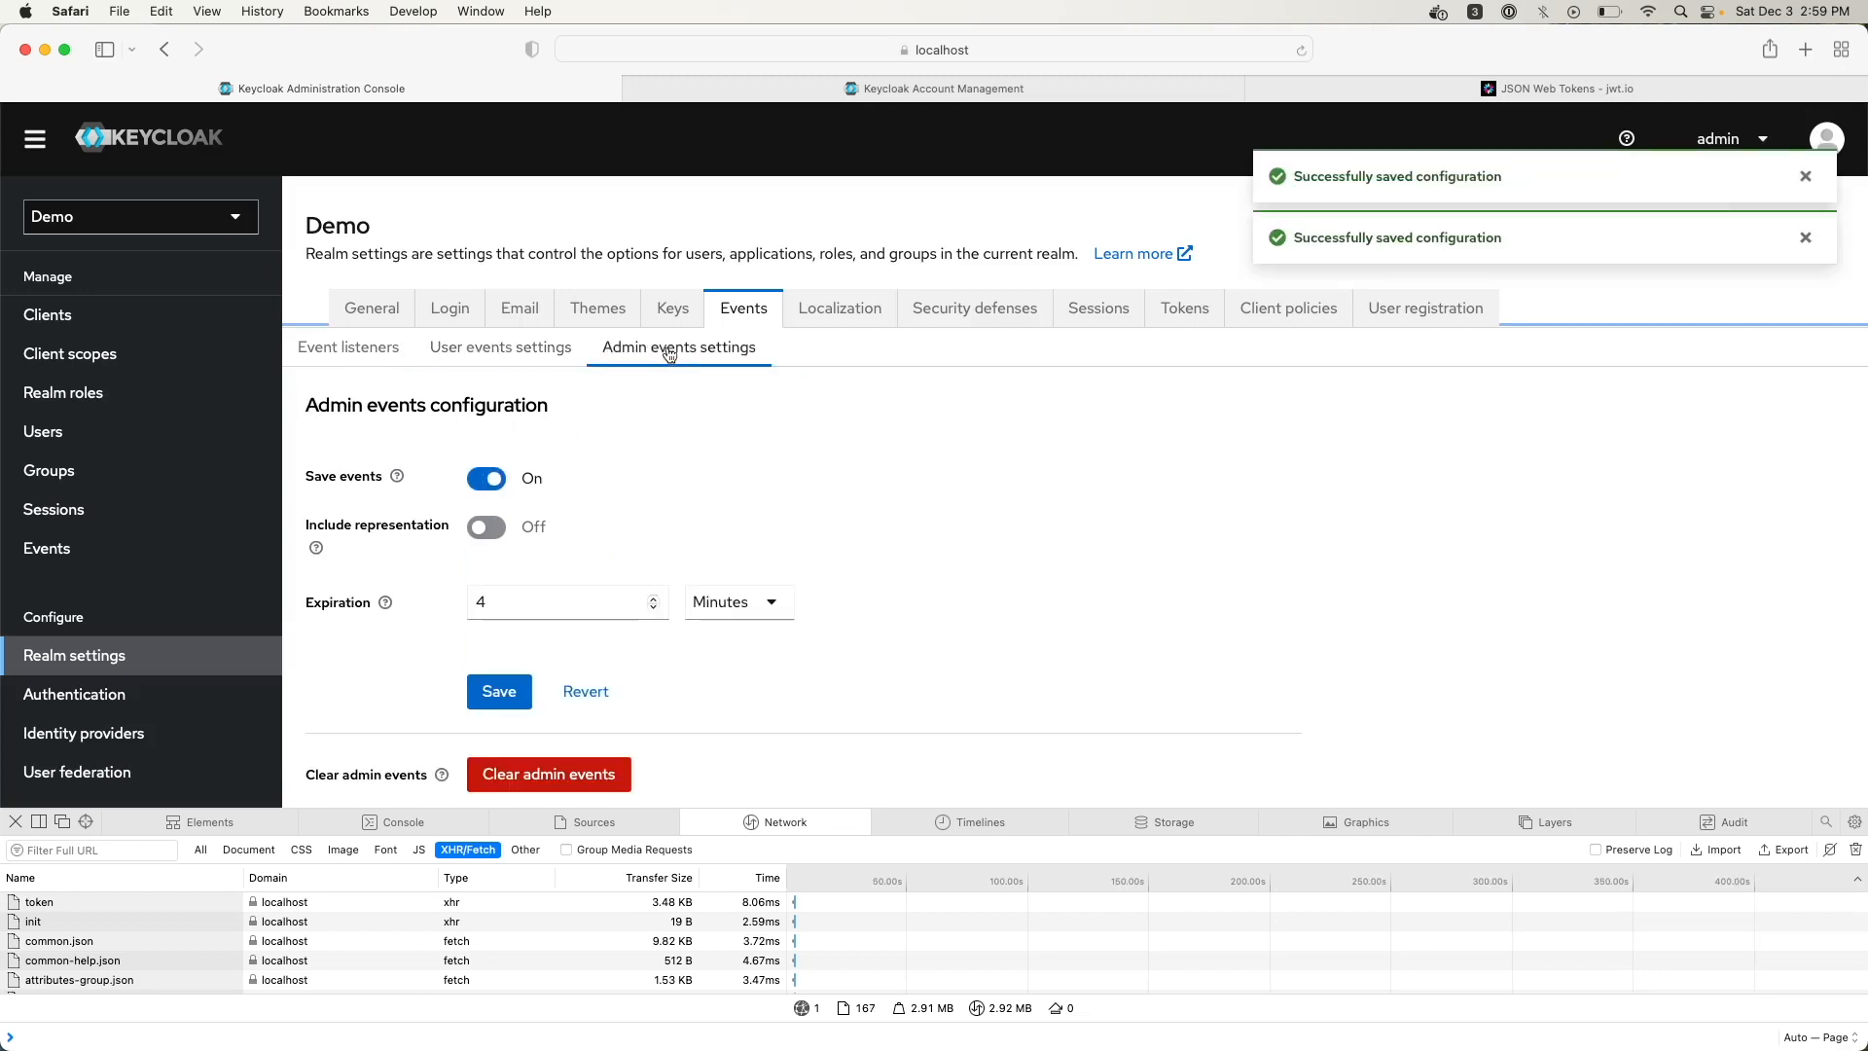
scroll(627, 511, down, 2)
click(515, 689)
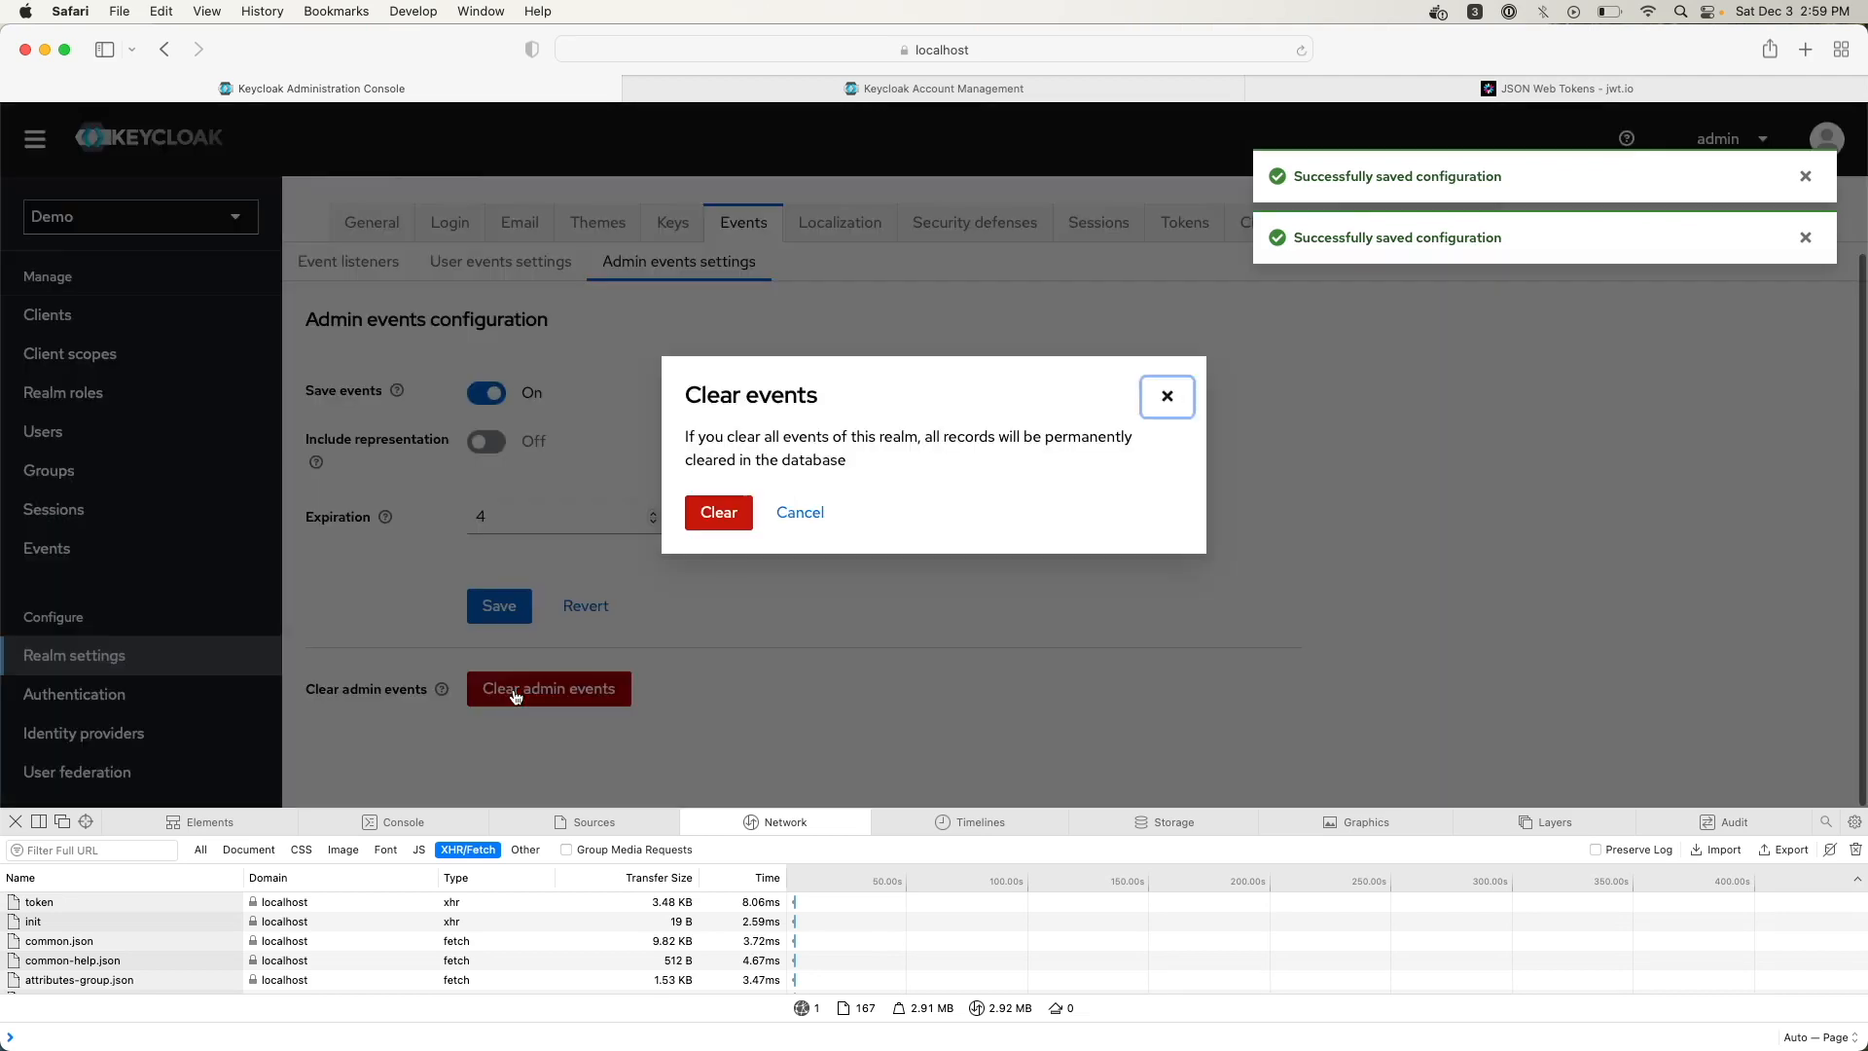
click(718, 513)
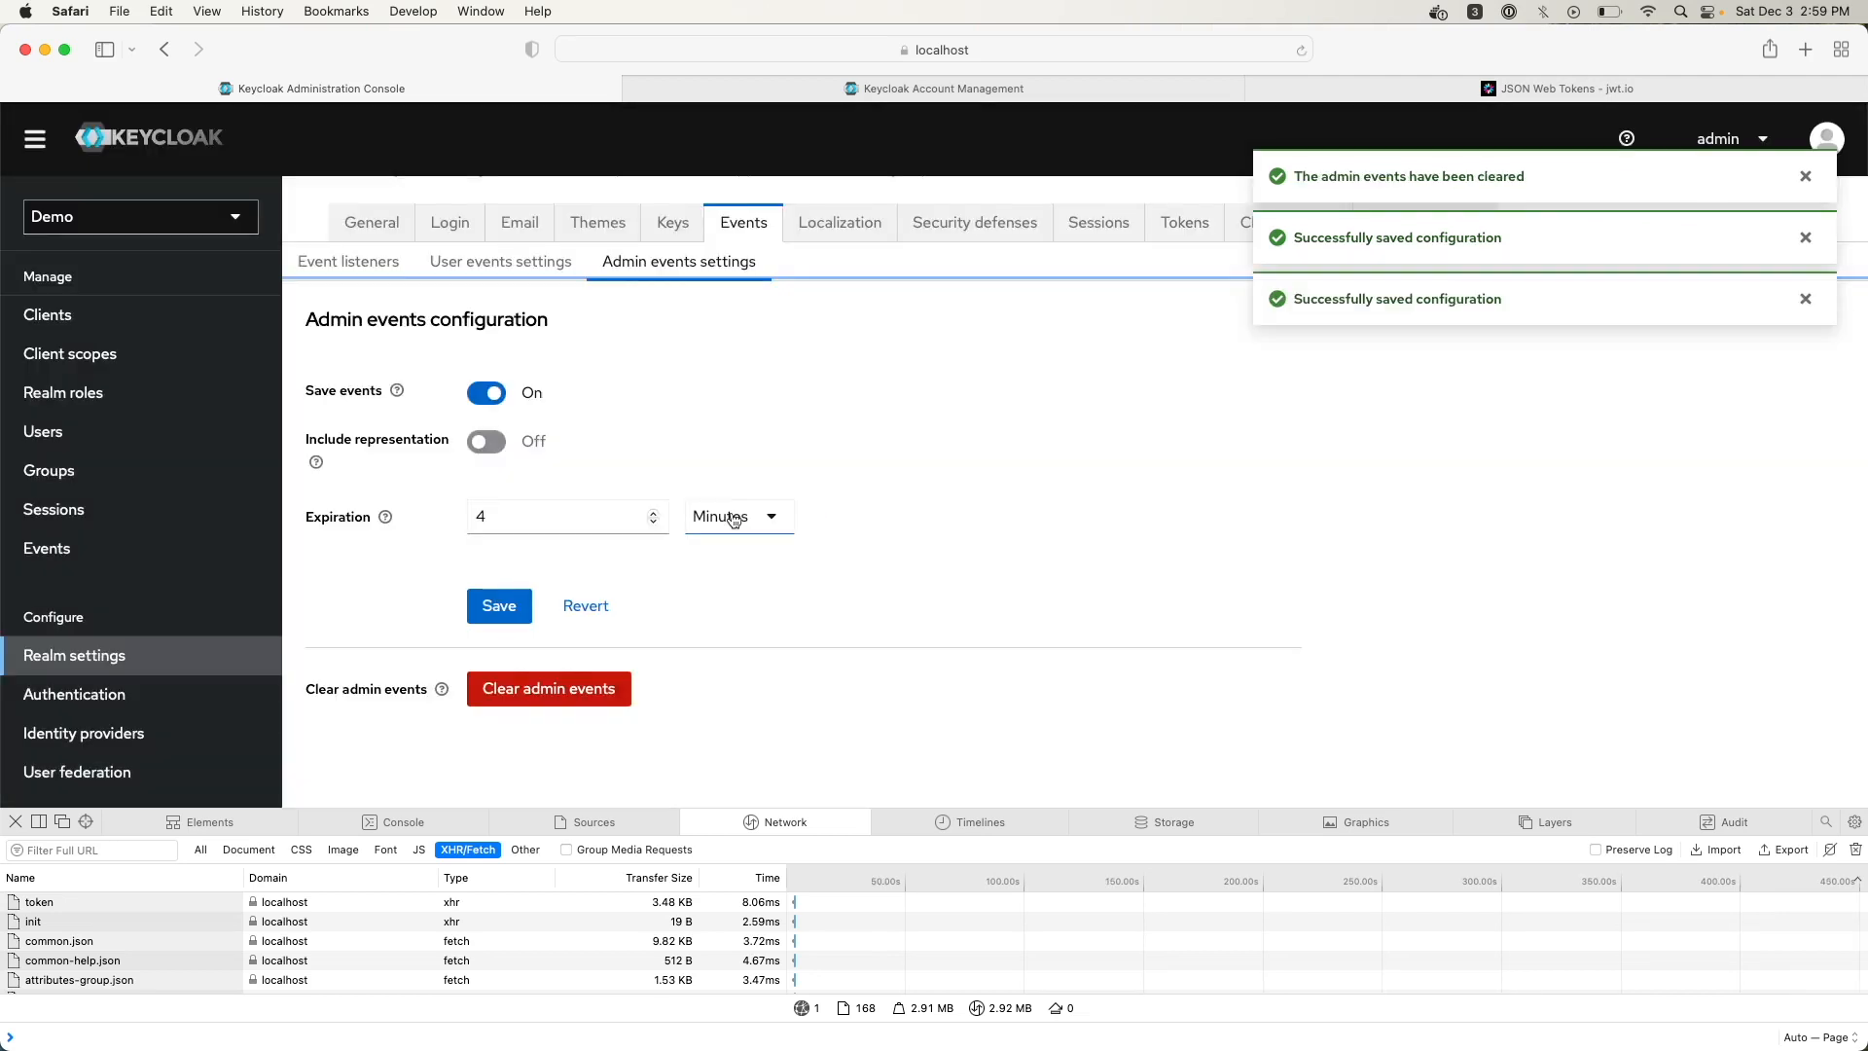
click(490, 405)
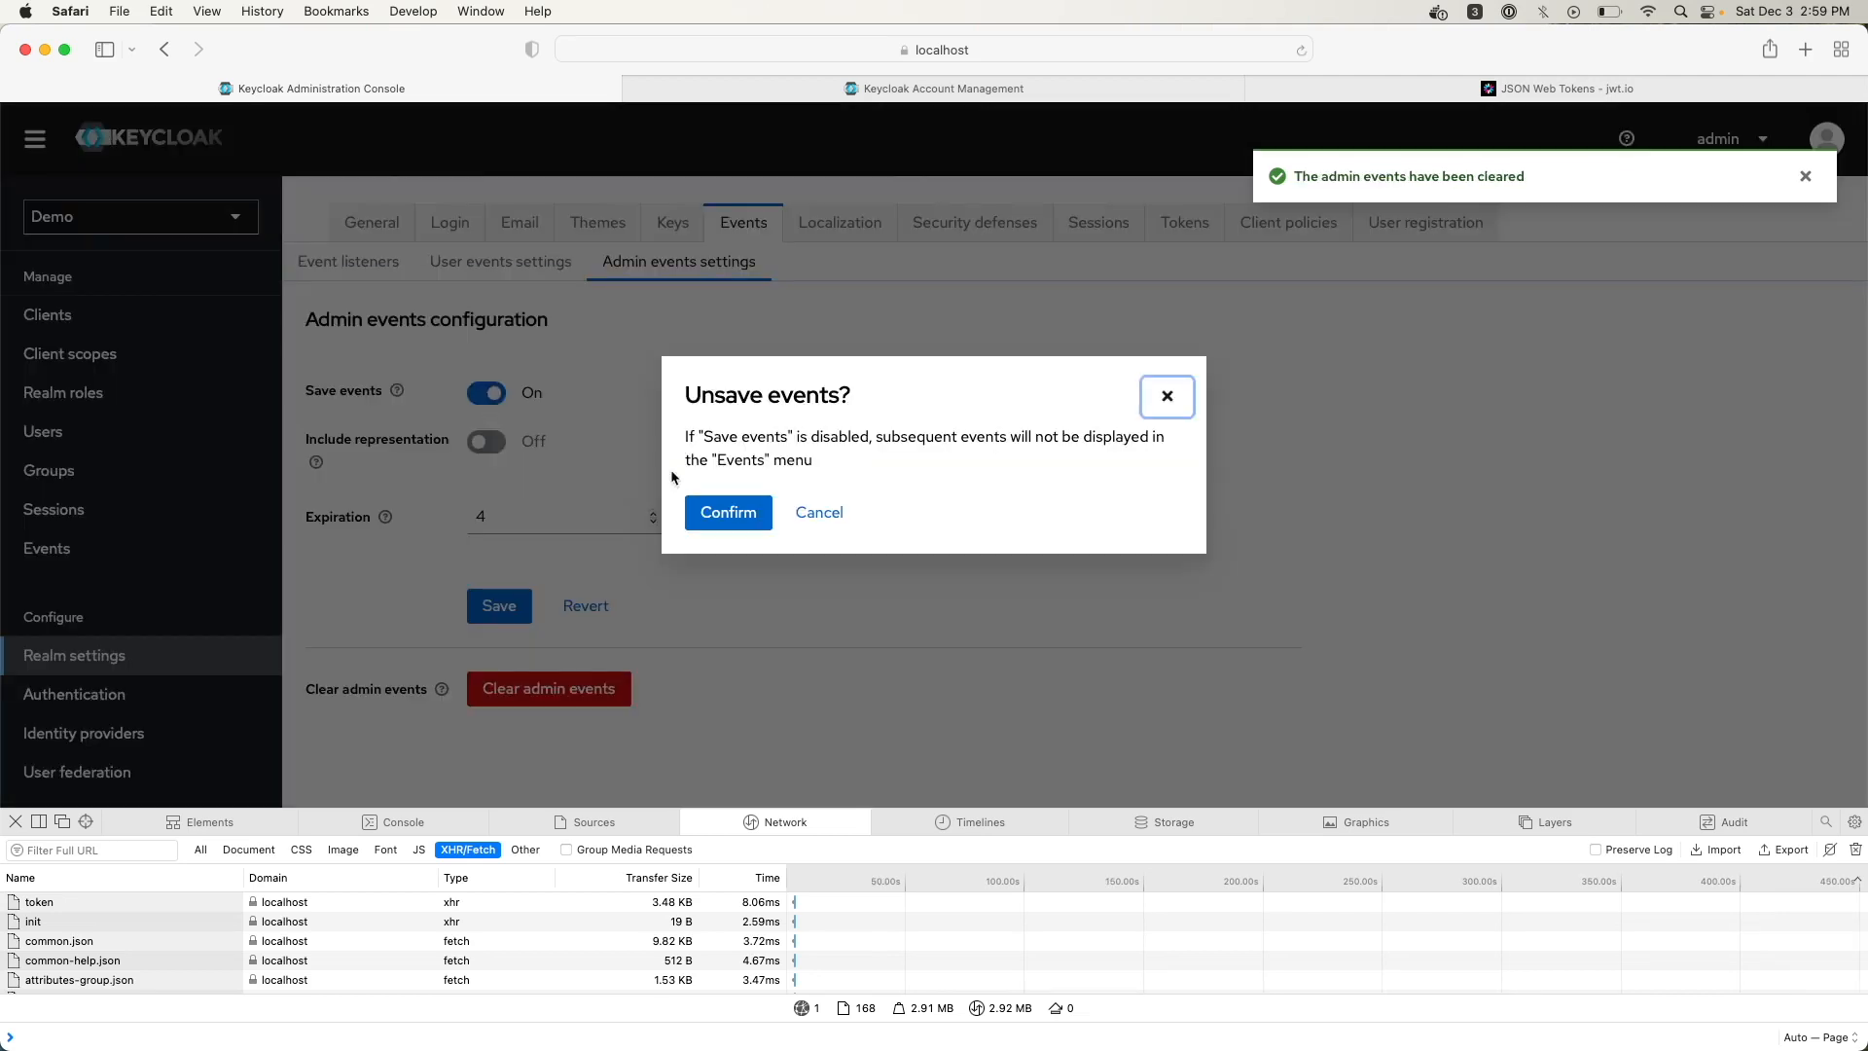
click(730, 516)
click(492, 564)
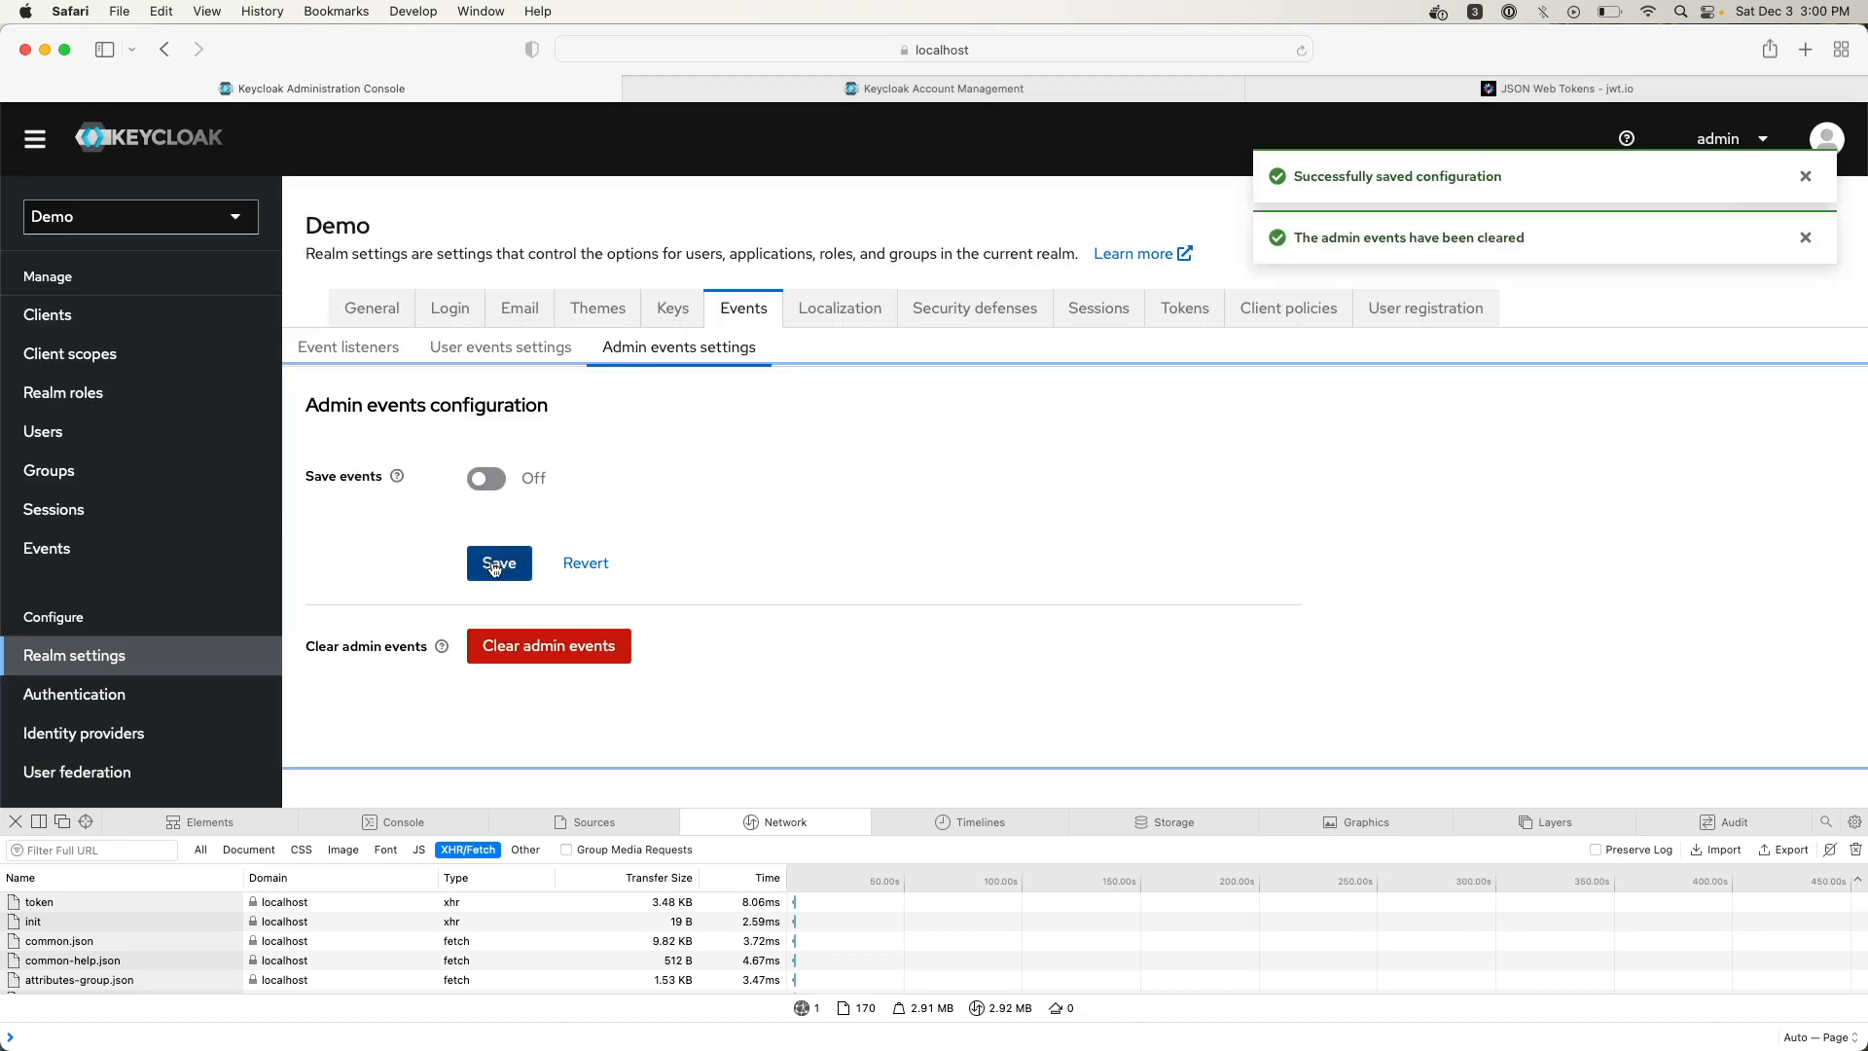
click(539, 648)
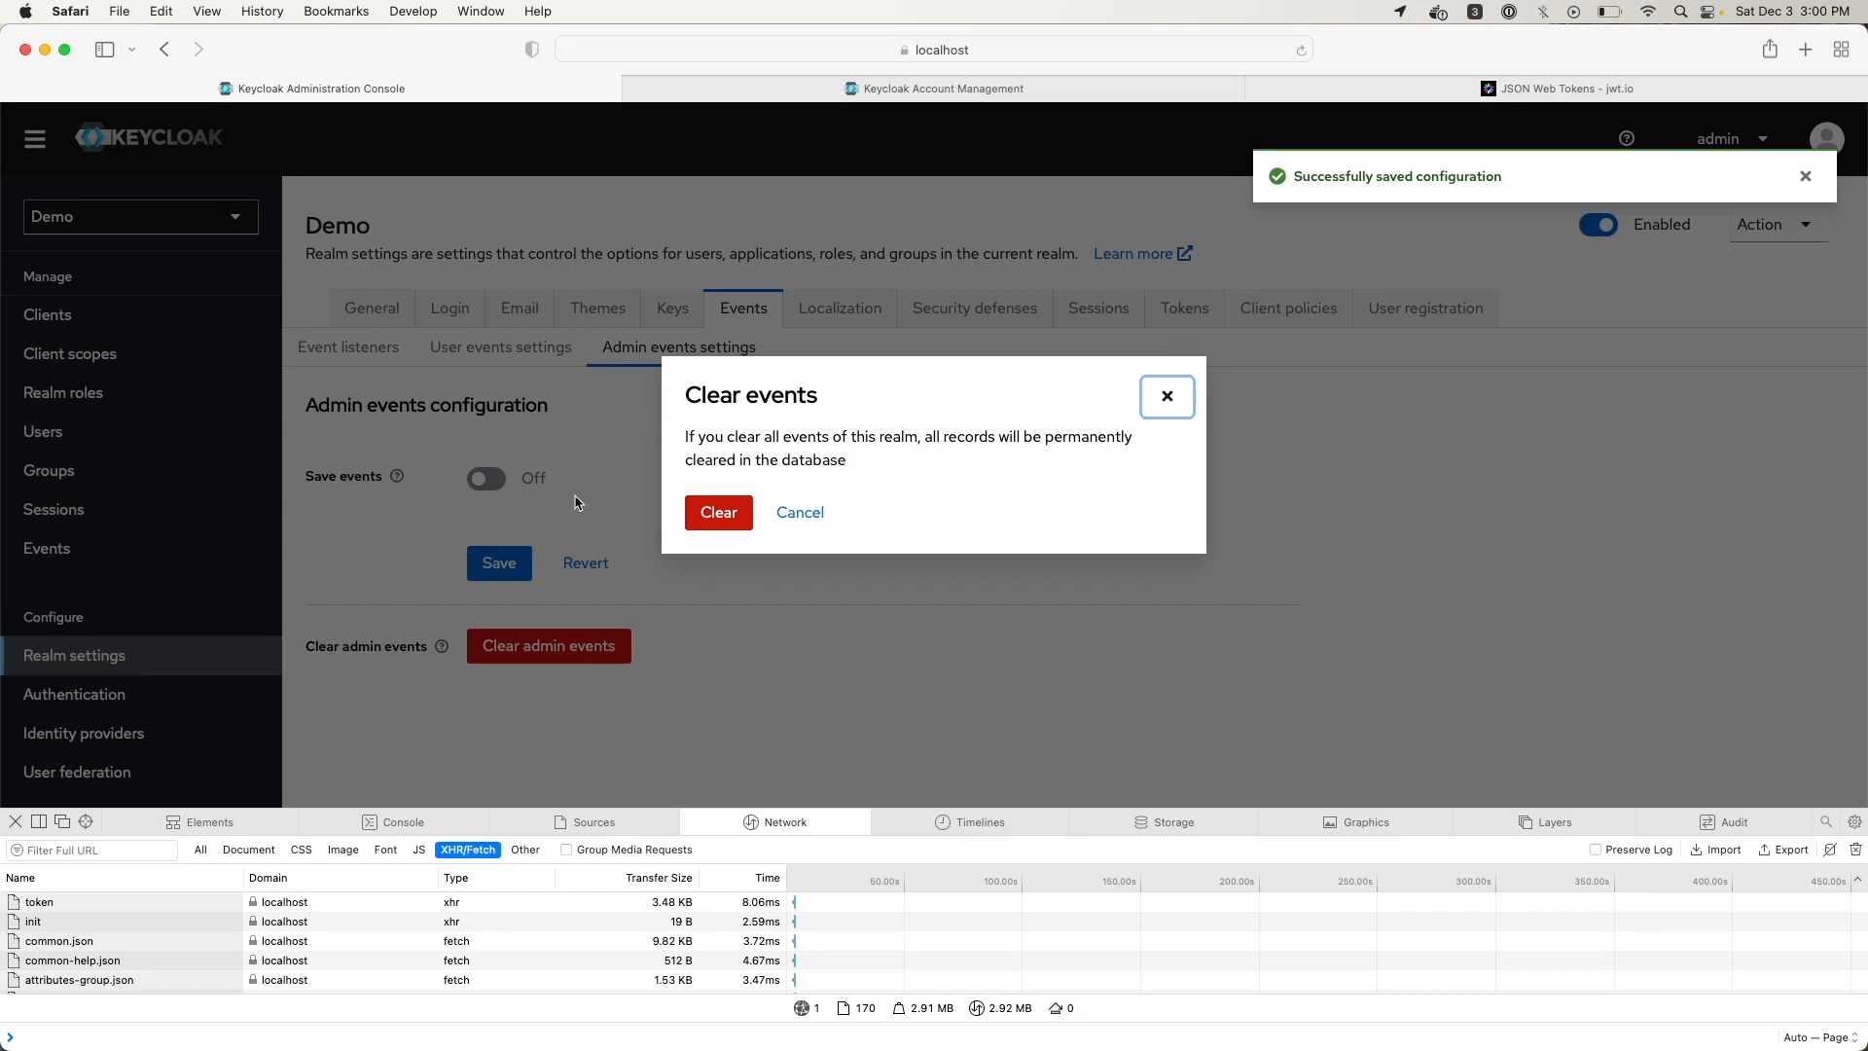
click(719, 513)
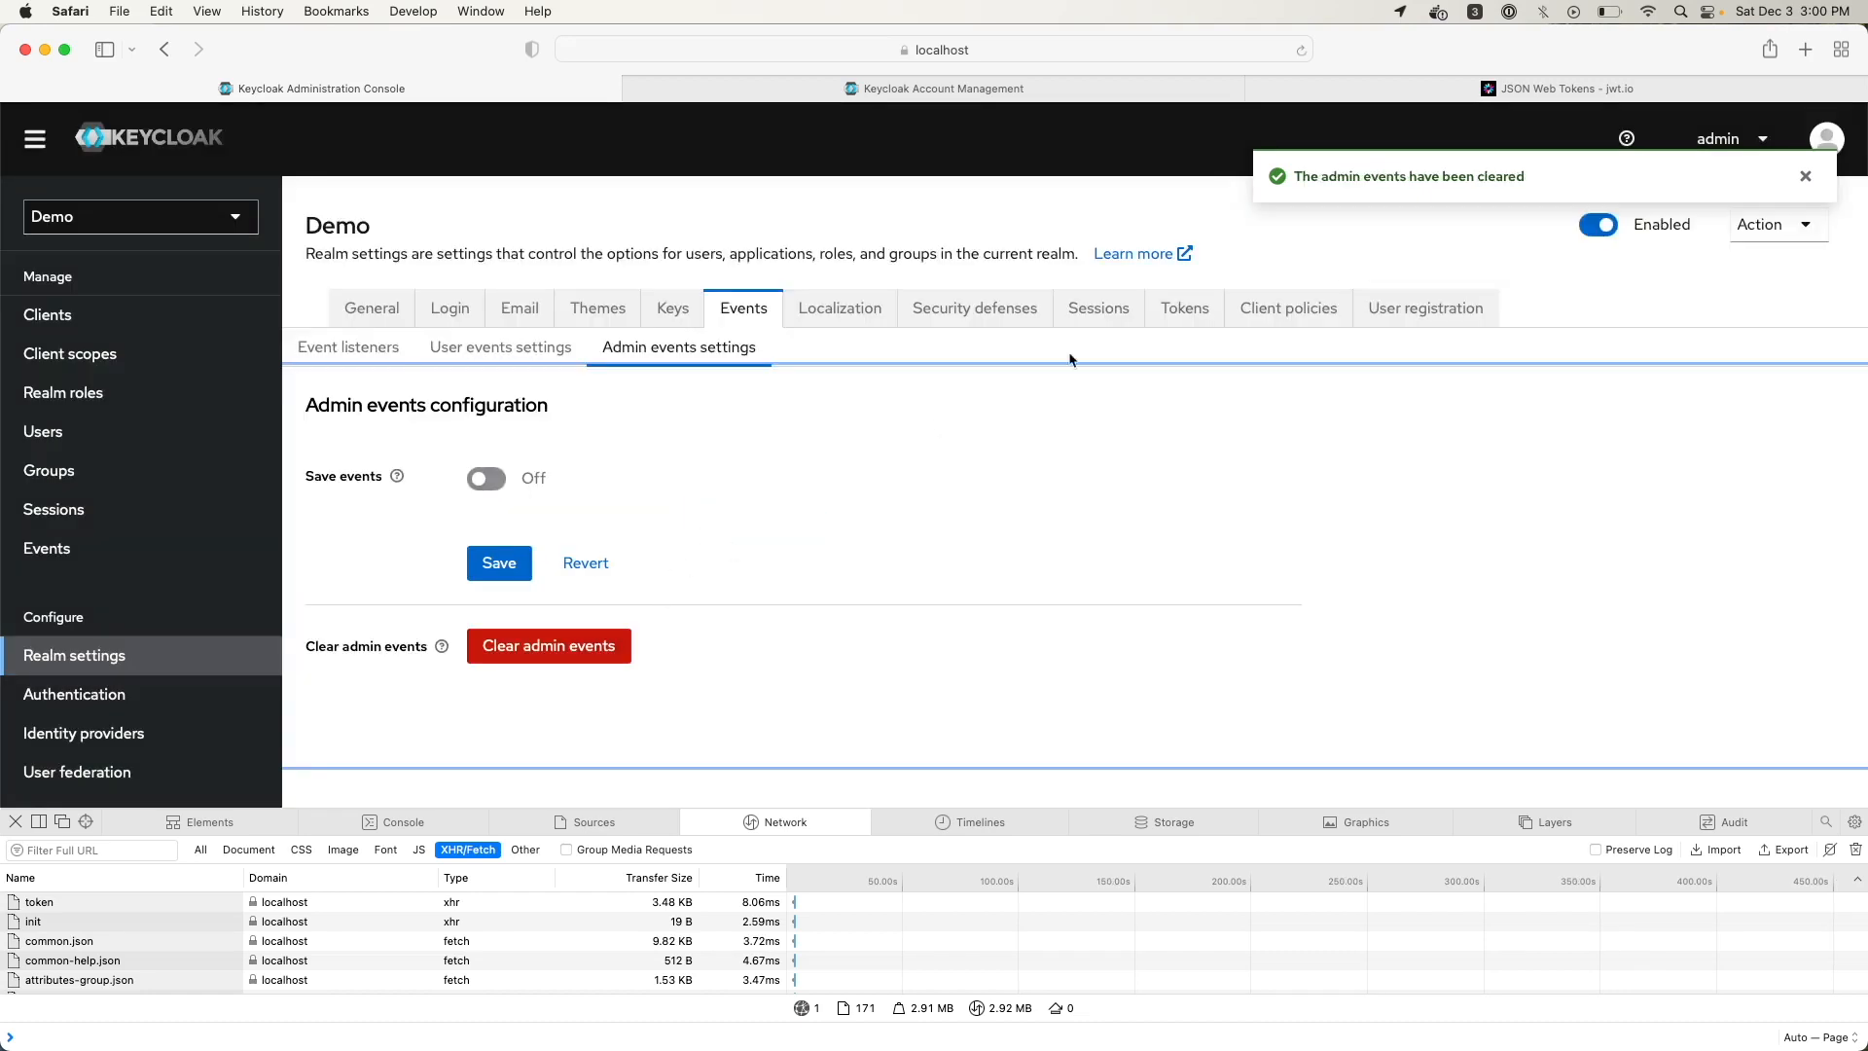